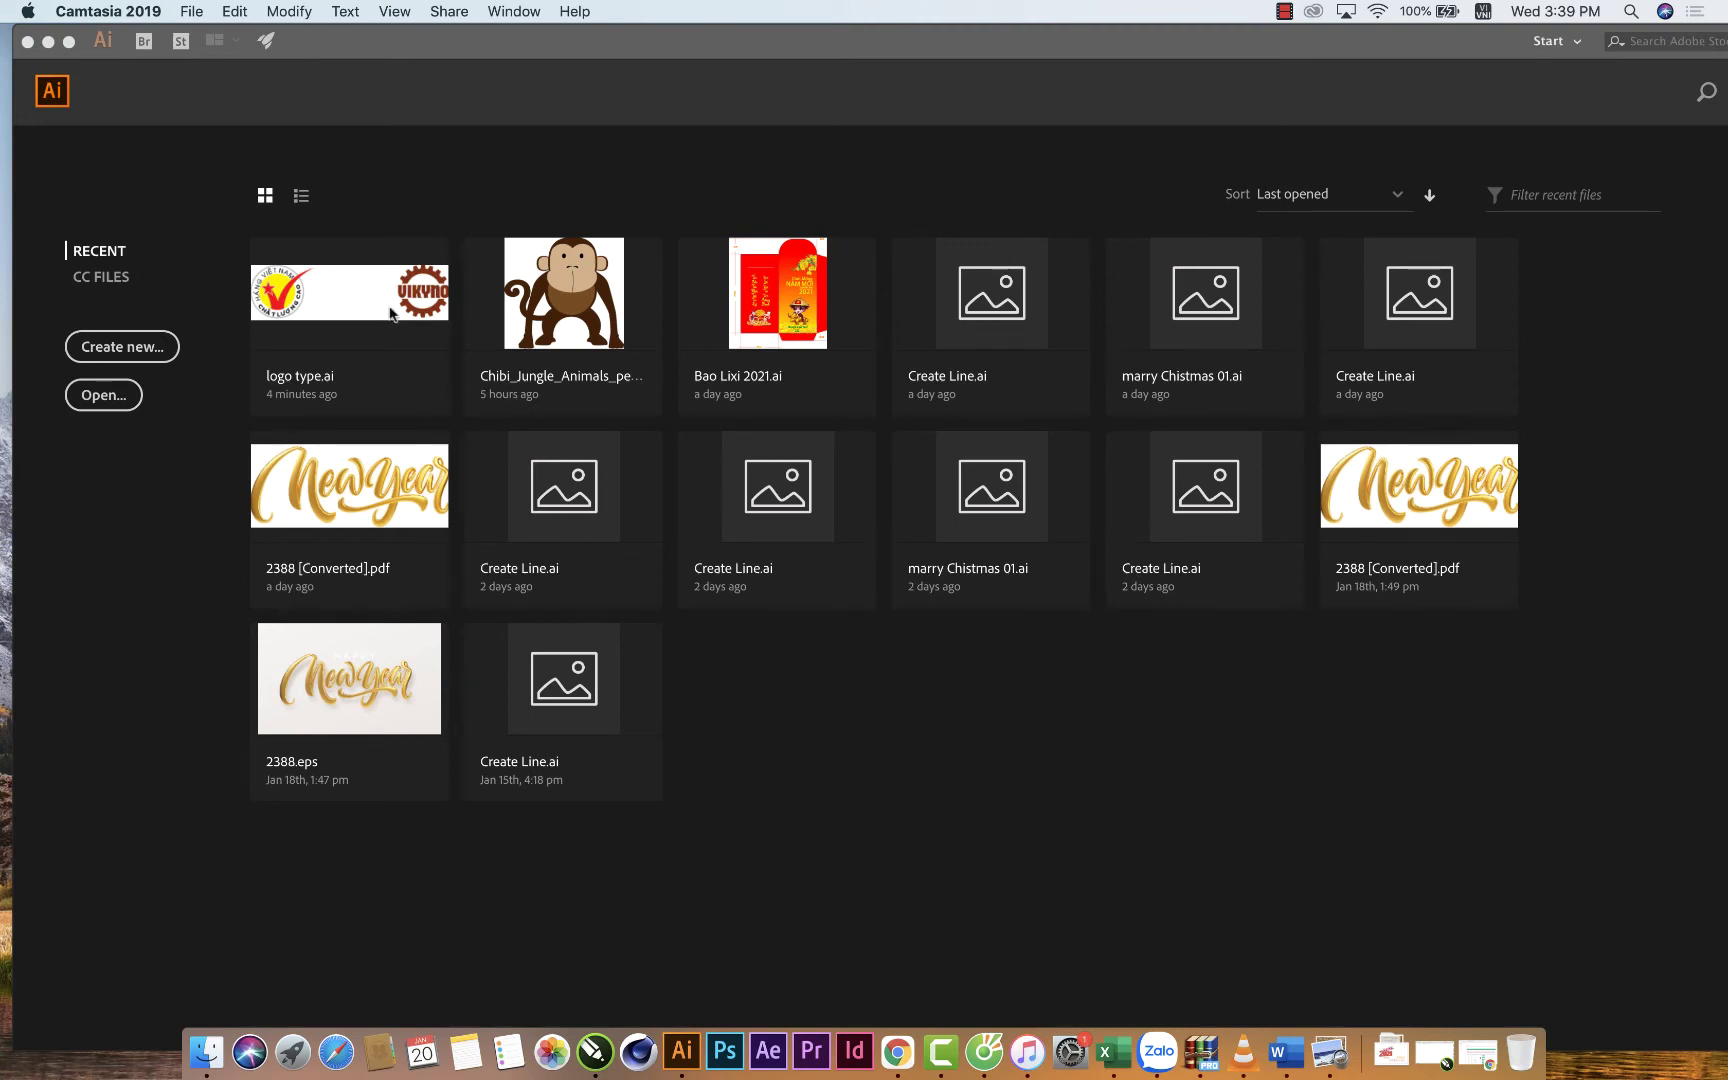
# Open logo type.ai, zoom in on the logo, then fit the artboard in the window.
pyautogui.click(309, 325)
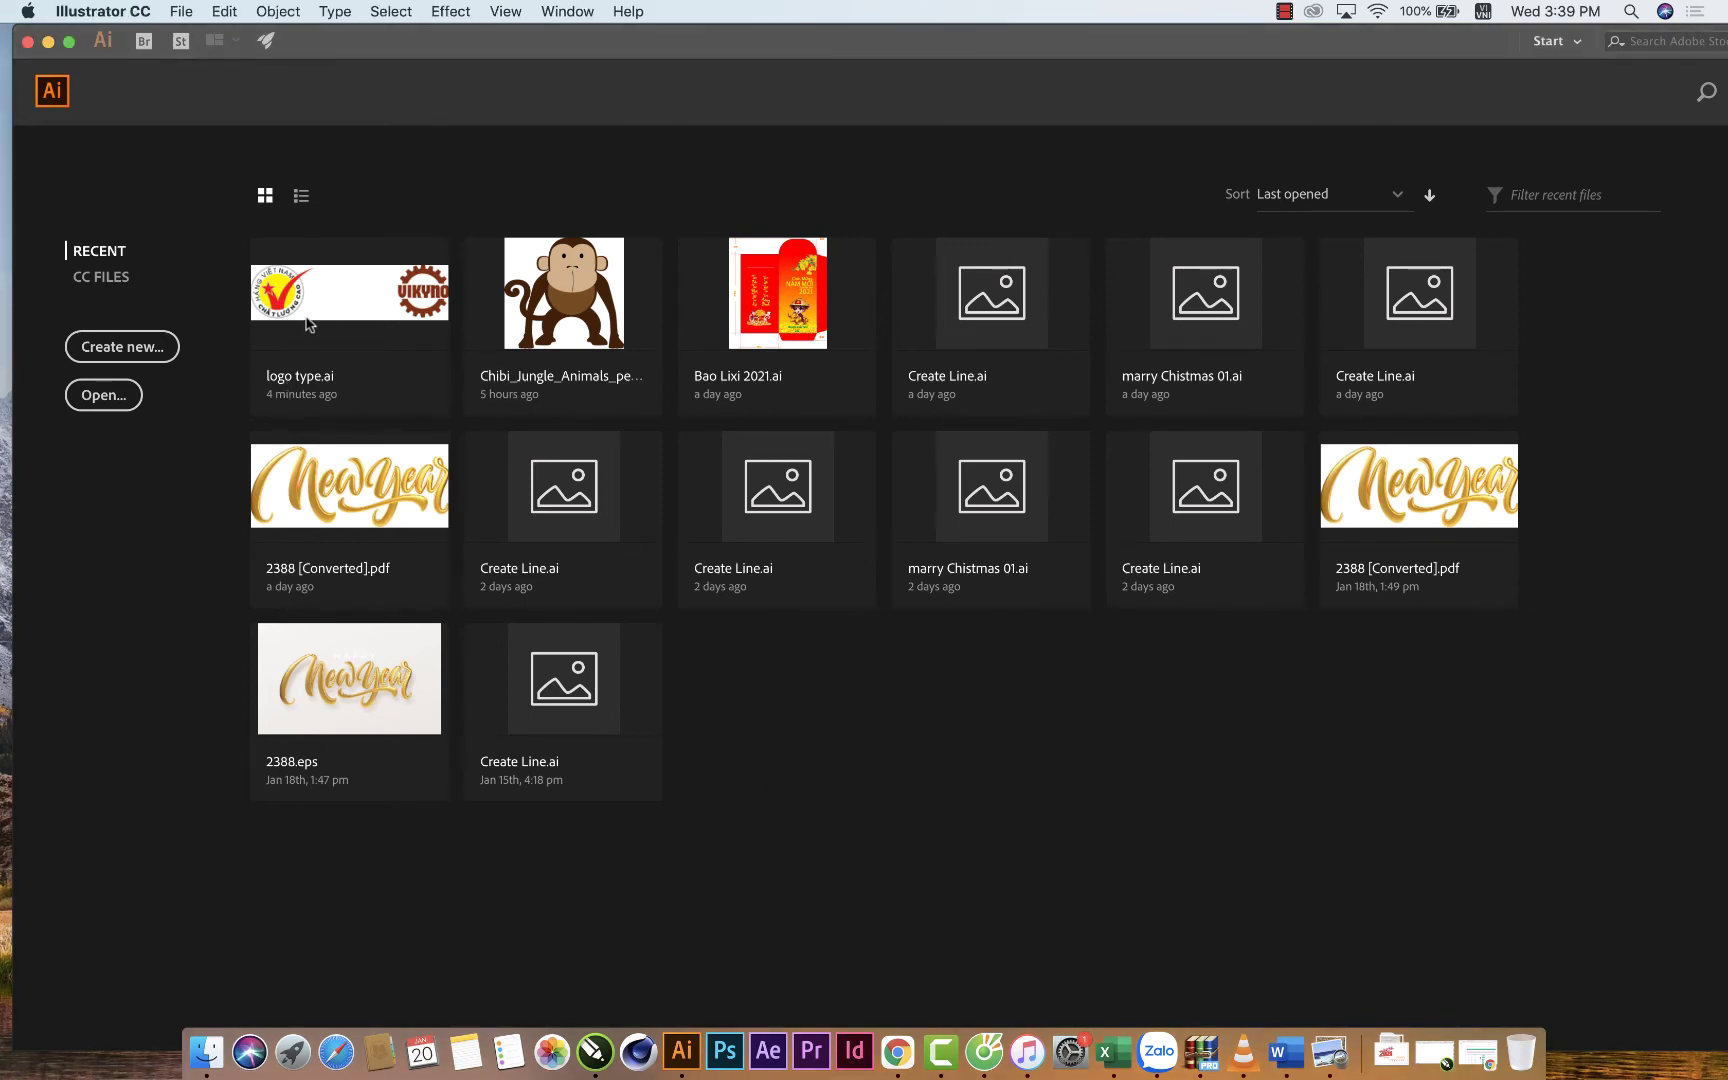
pyautogui.click(309, 325)
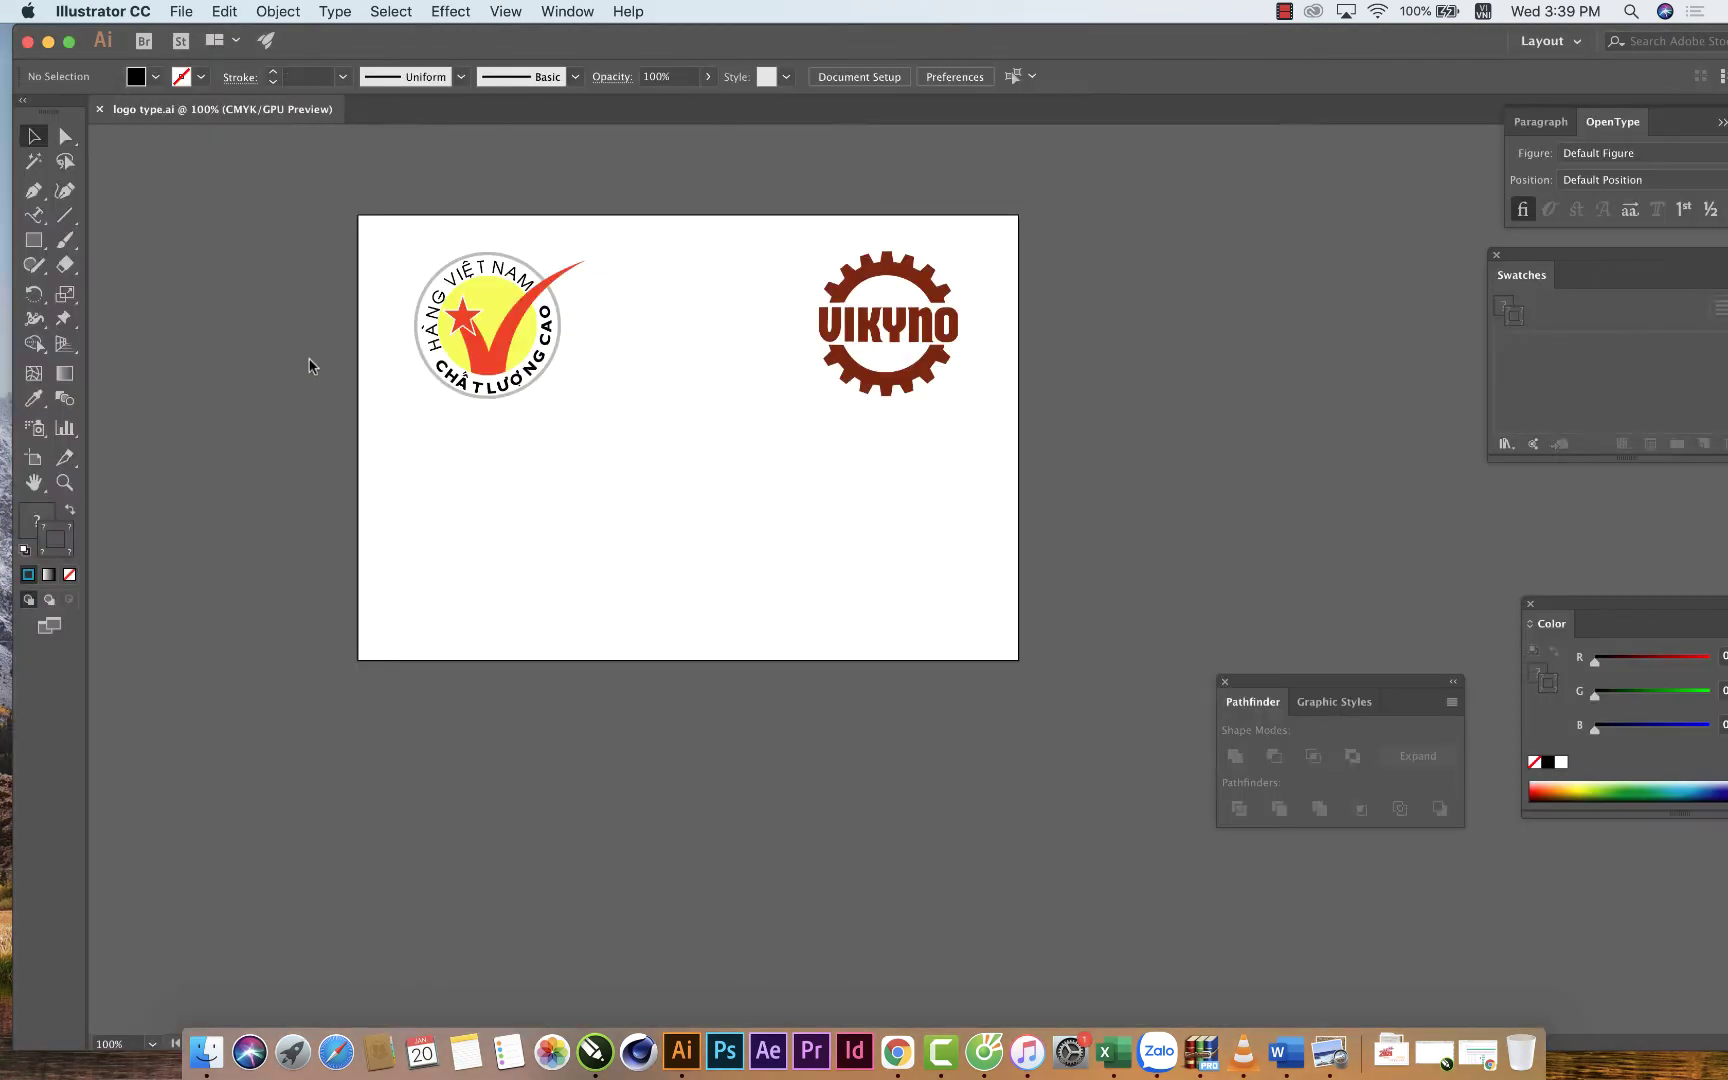
pyautogui.click(64, 482)
pyautogui.click(502, 351)
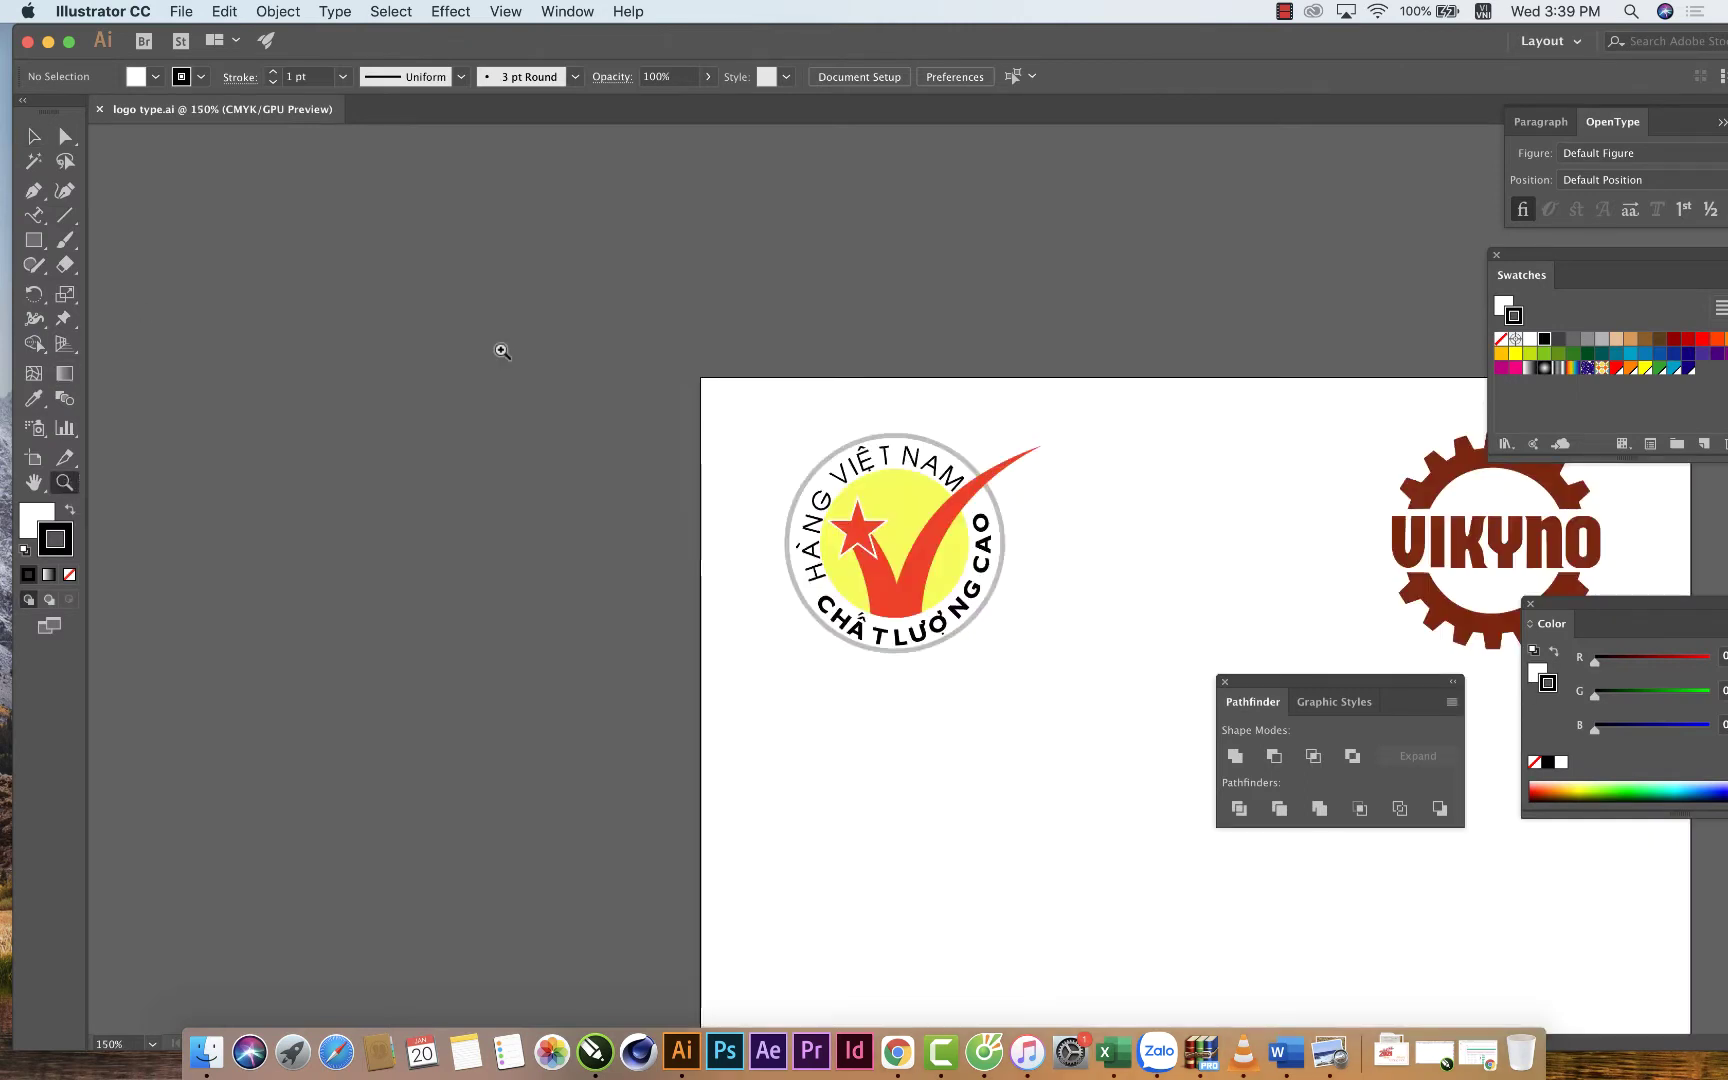
pyautogui.click(999, 573)
pyautogui.hotkey('ctrl', '0')
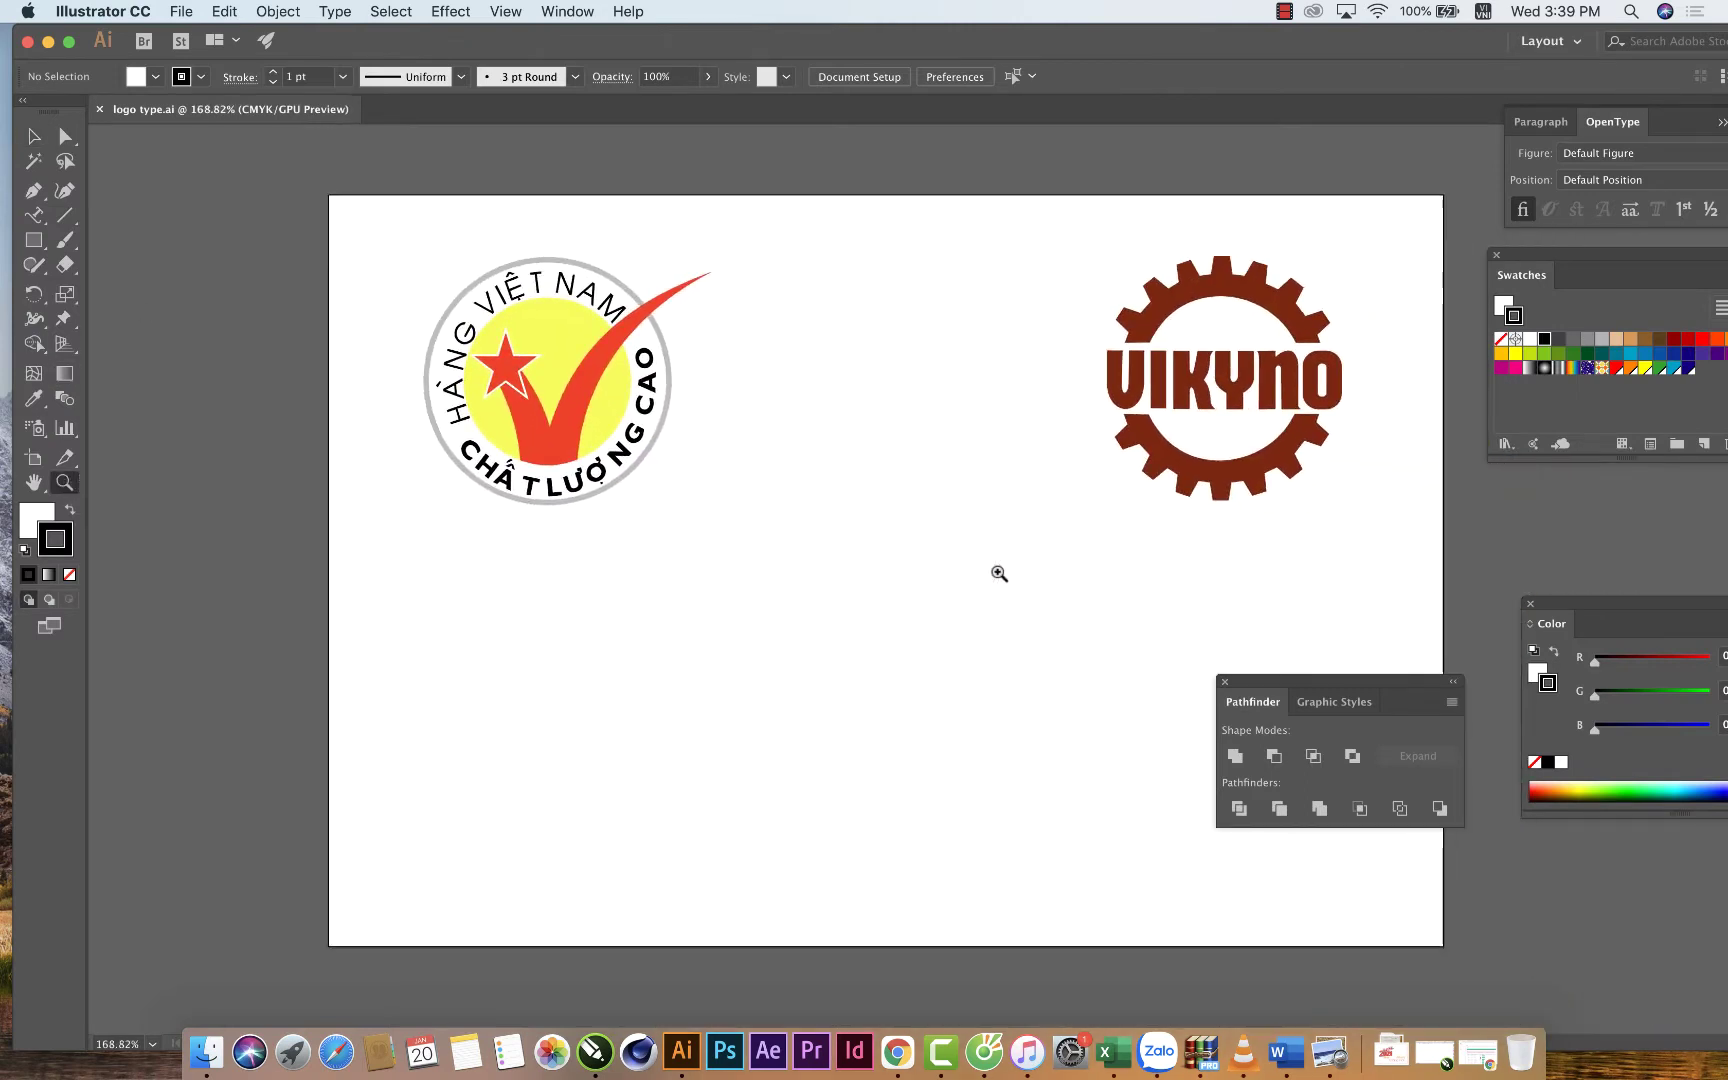
# Move the Pathfinder panel aside and close it.
pyautogui.click(33, 135)
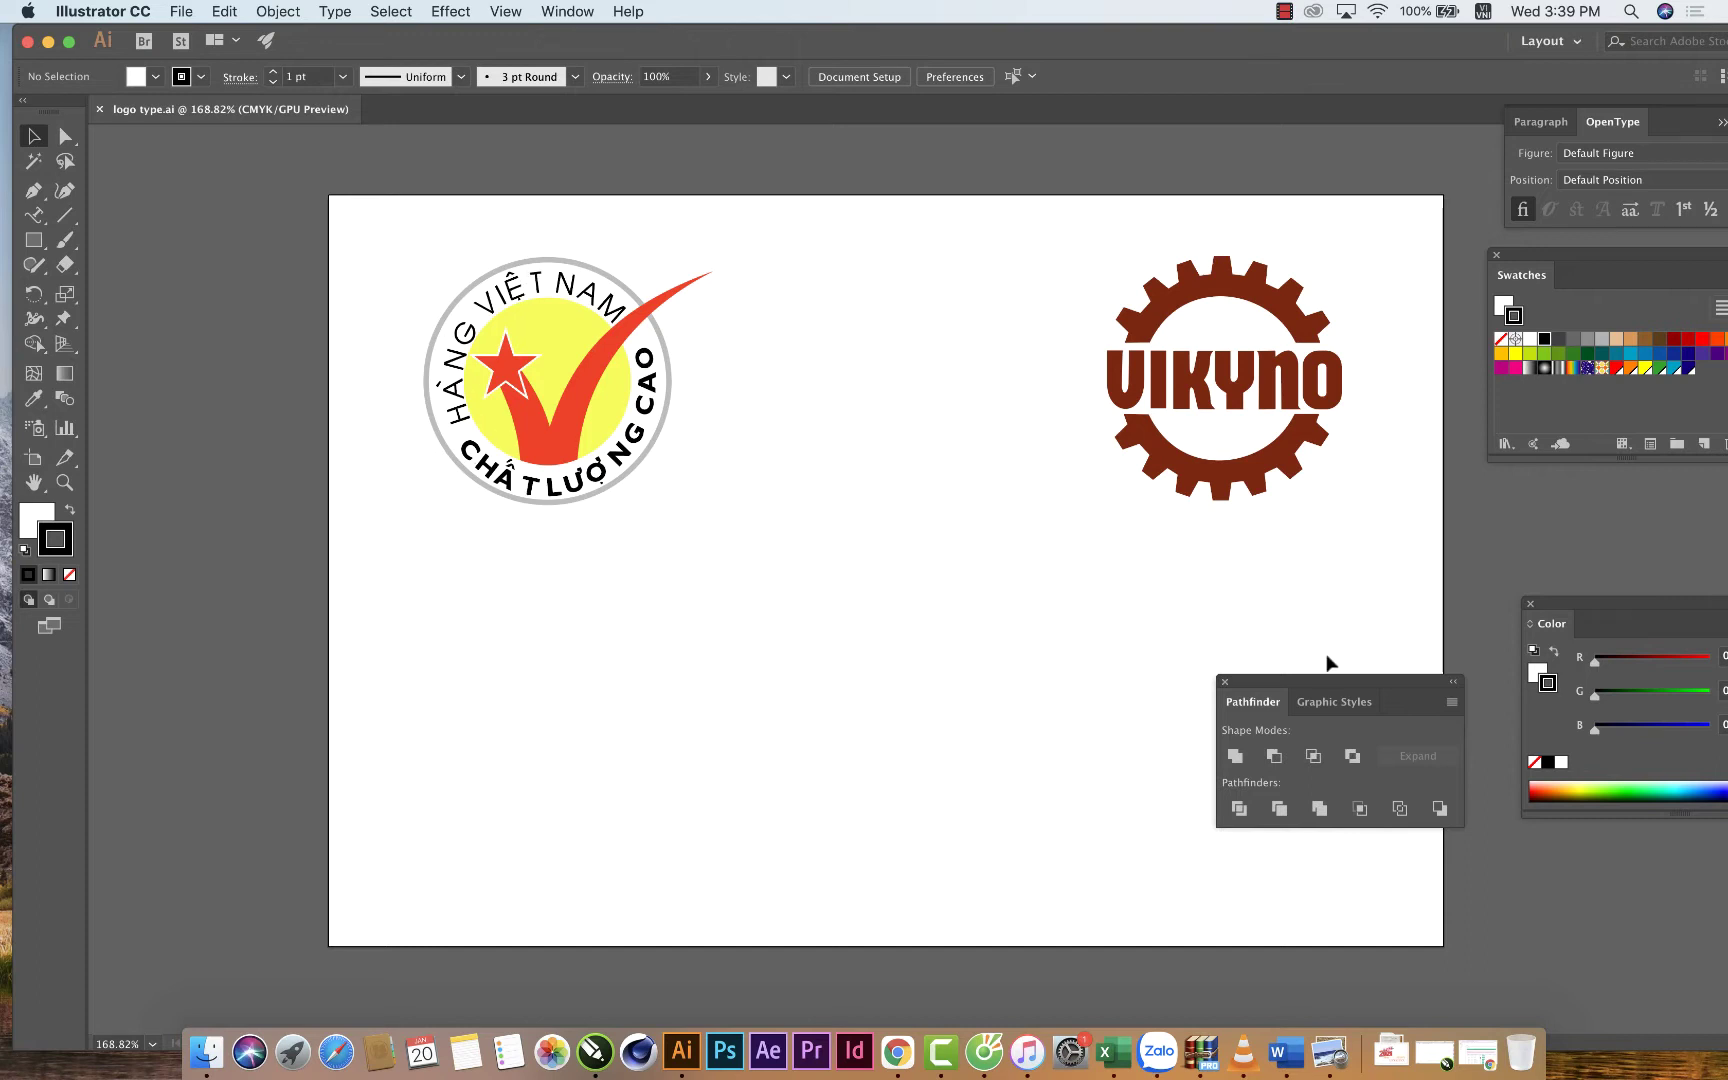
pyautogui.moveTo(1318, 679); pyautogui.dragTo(1329, 508)
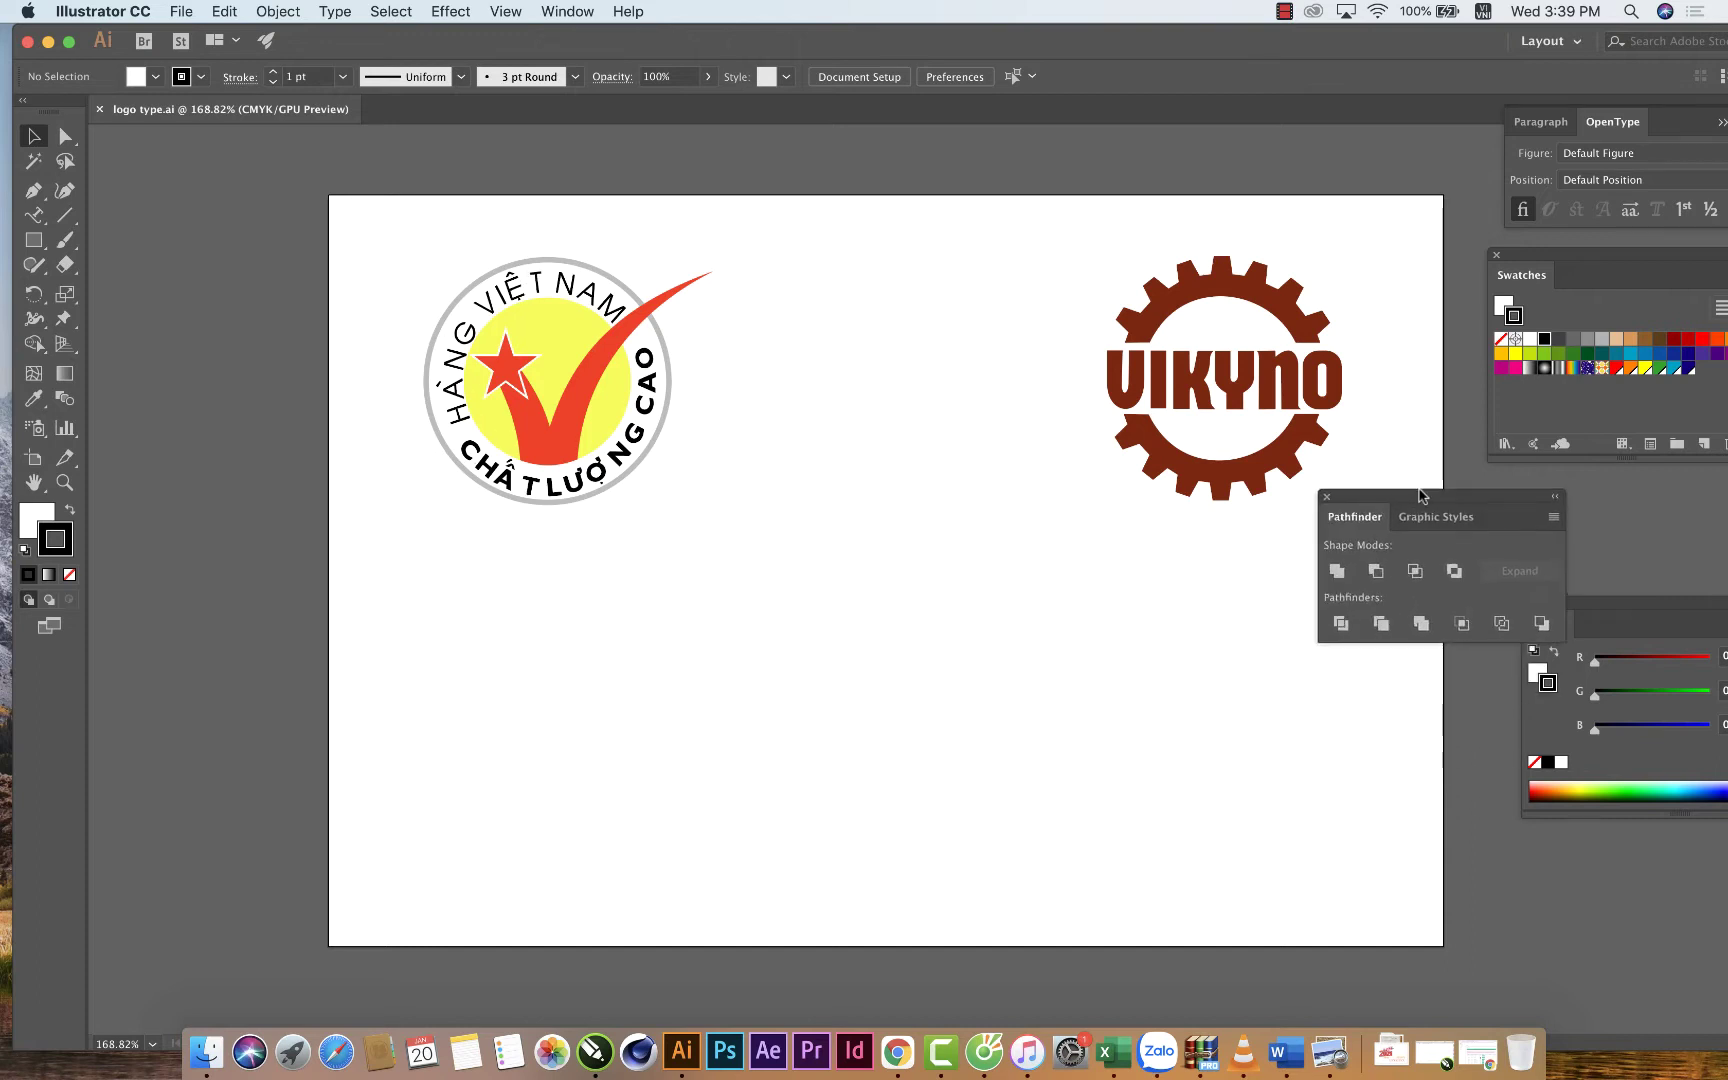
pyautogui.click(1317, 501)
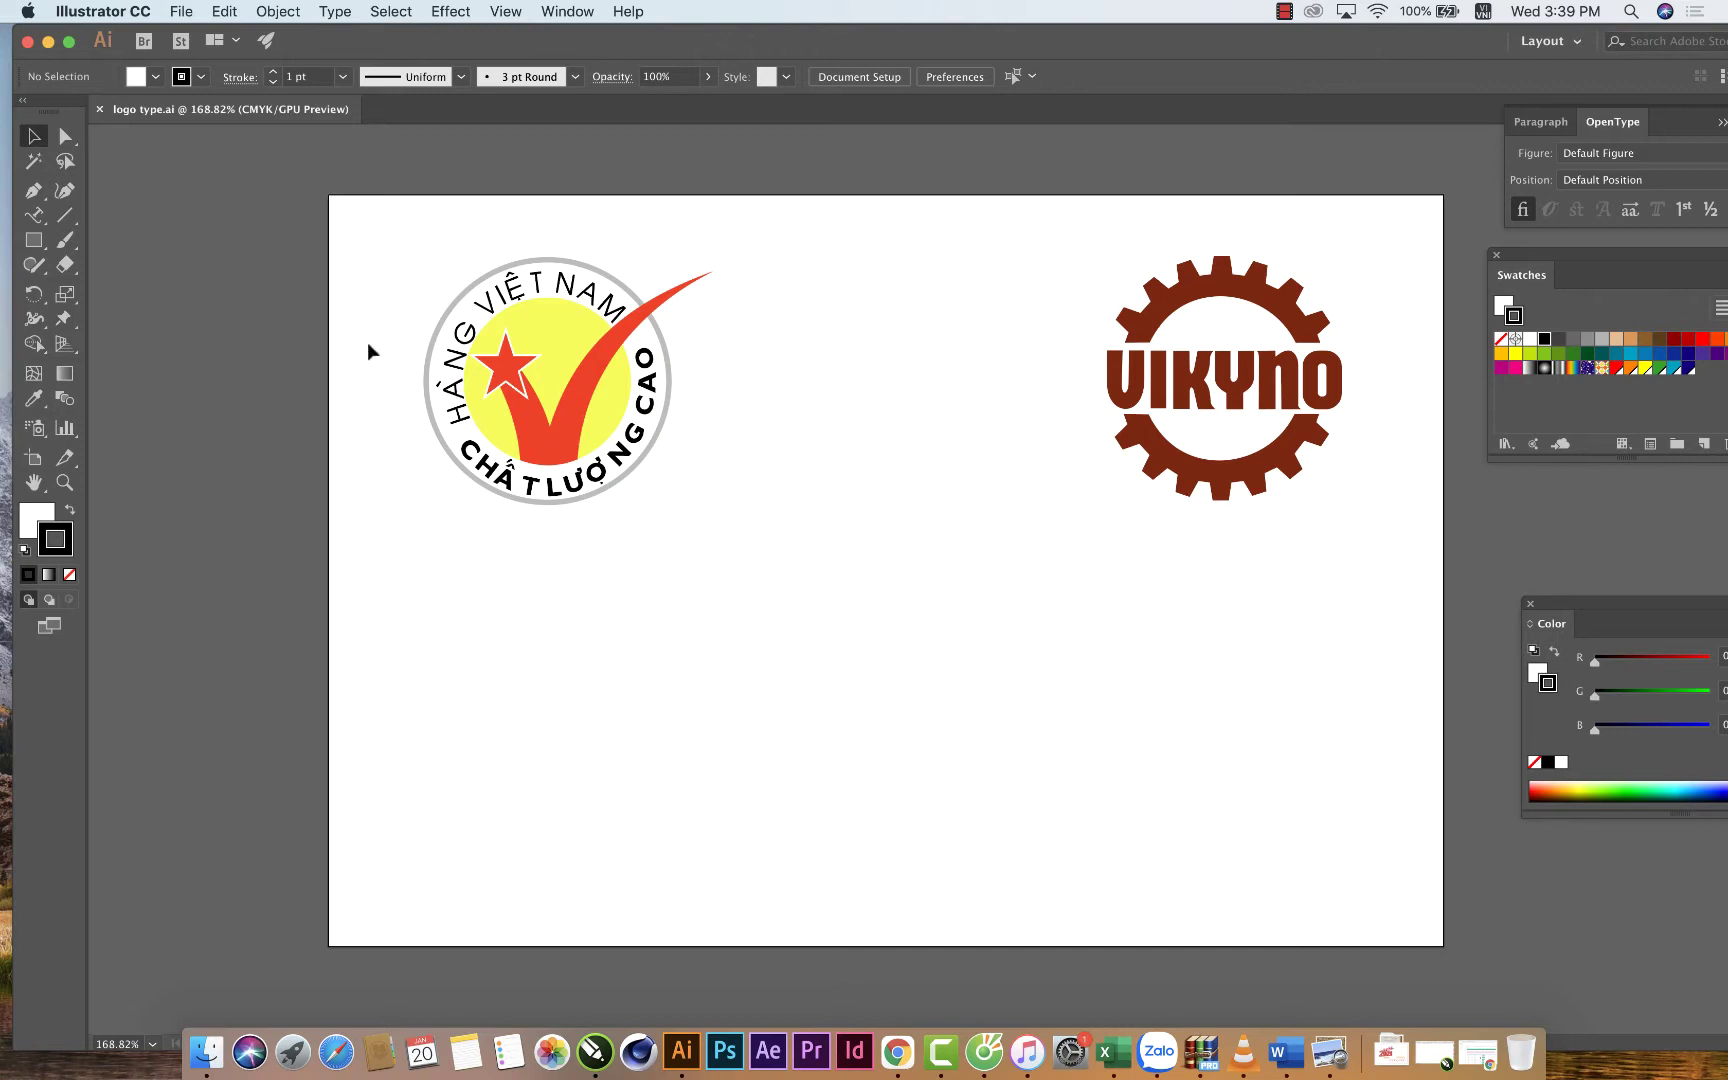
# Draw a three-anchor wavy S-curve below the logos with the Pen tool.
pyautogui.click(36, 194)
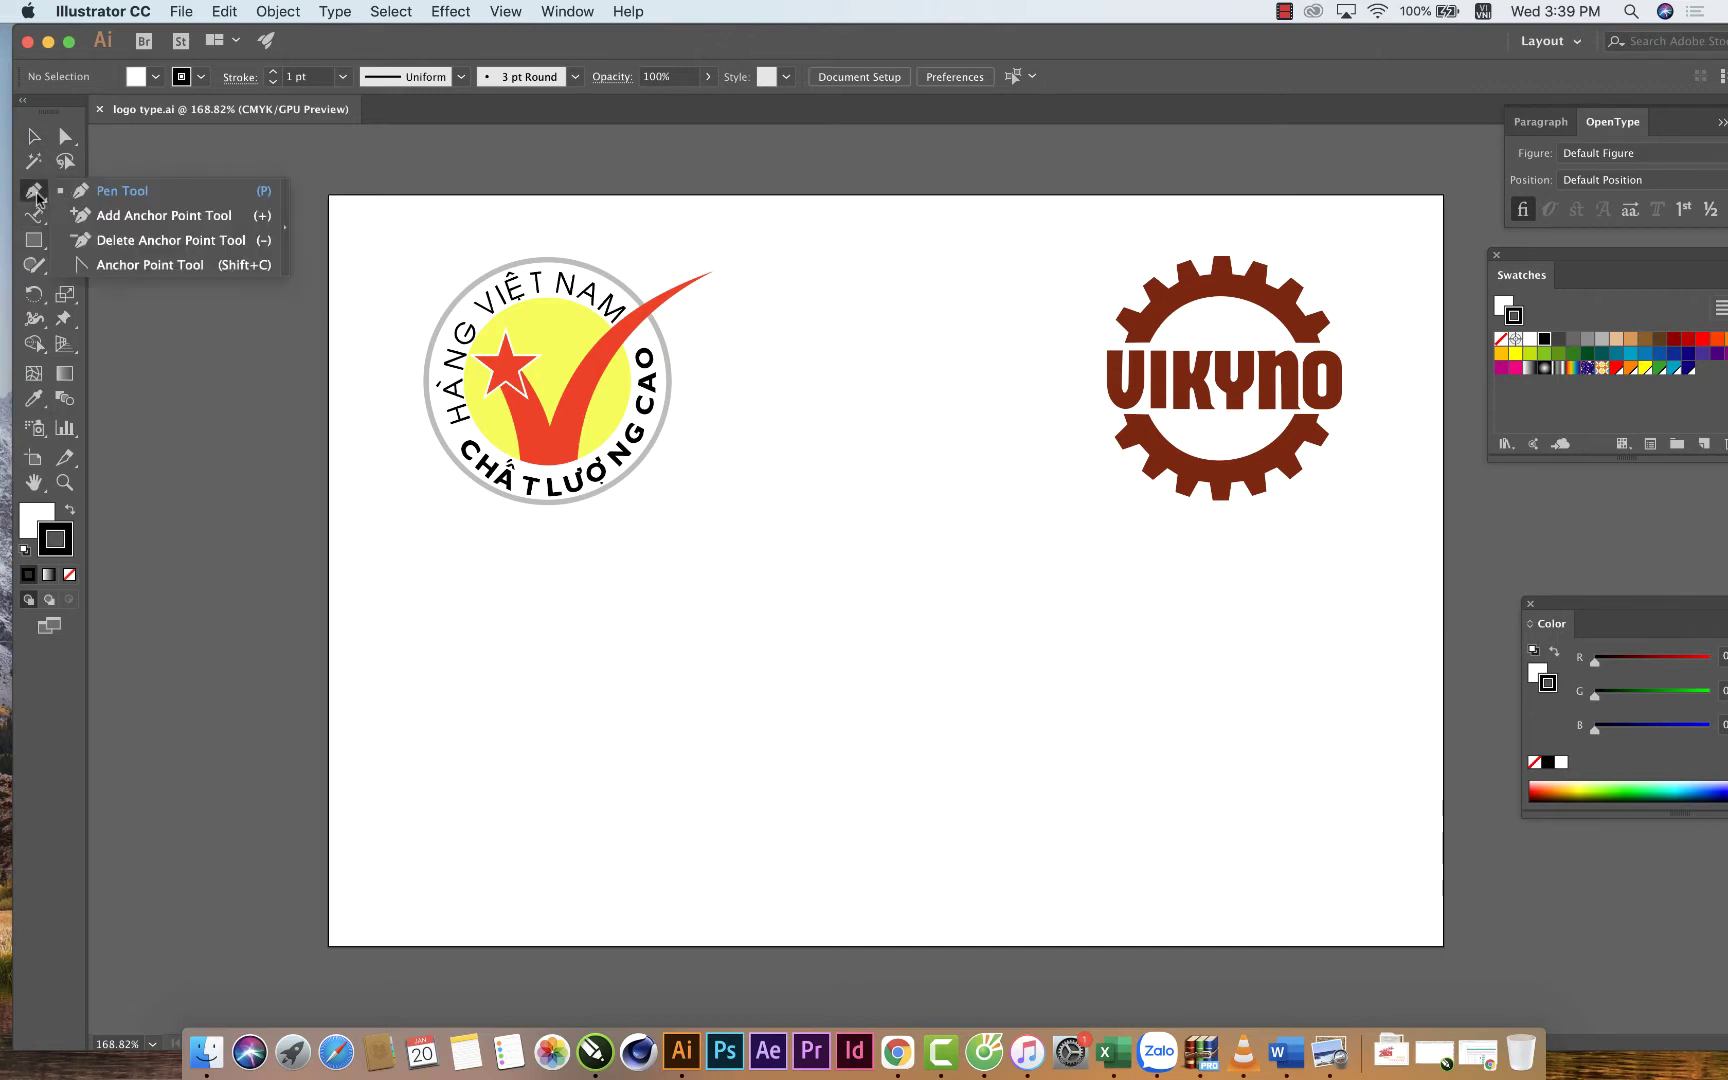
pyautogui.click(100, 192)
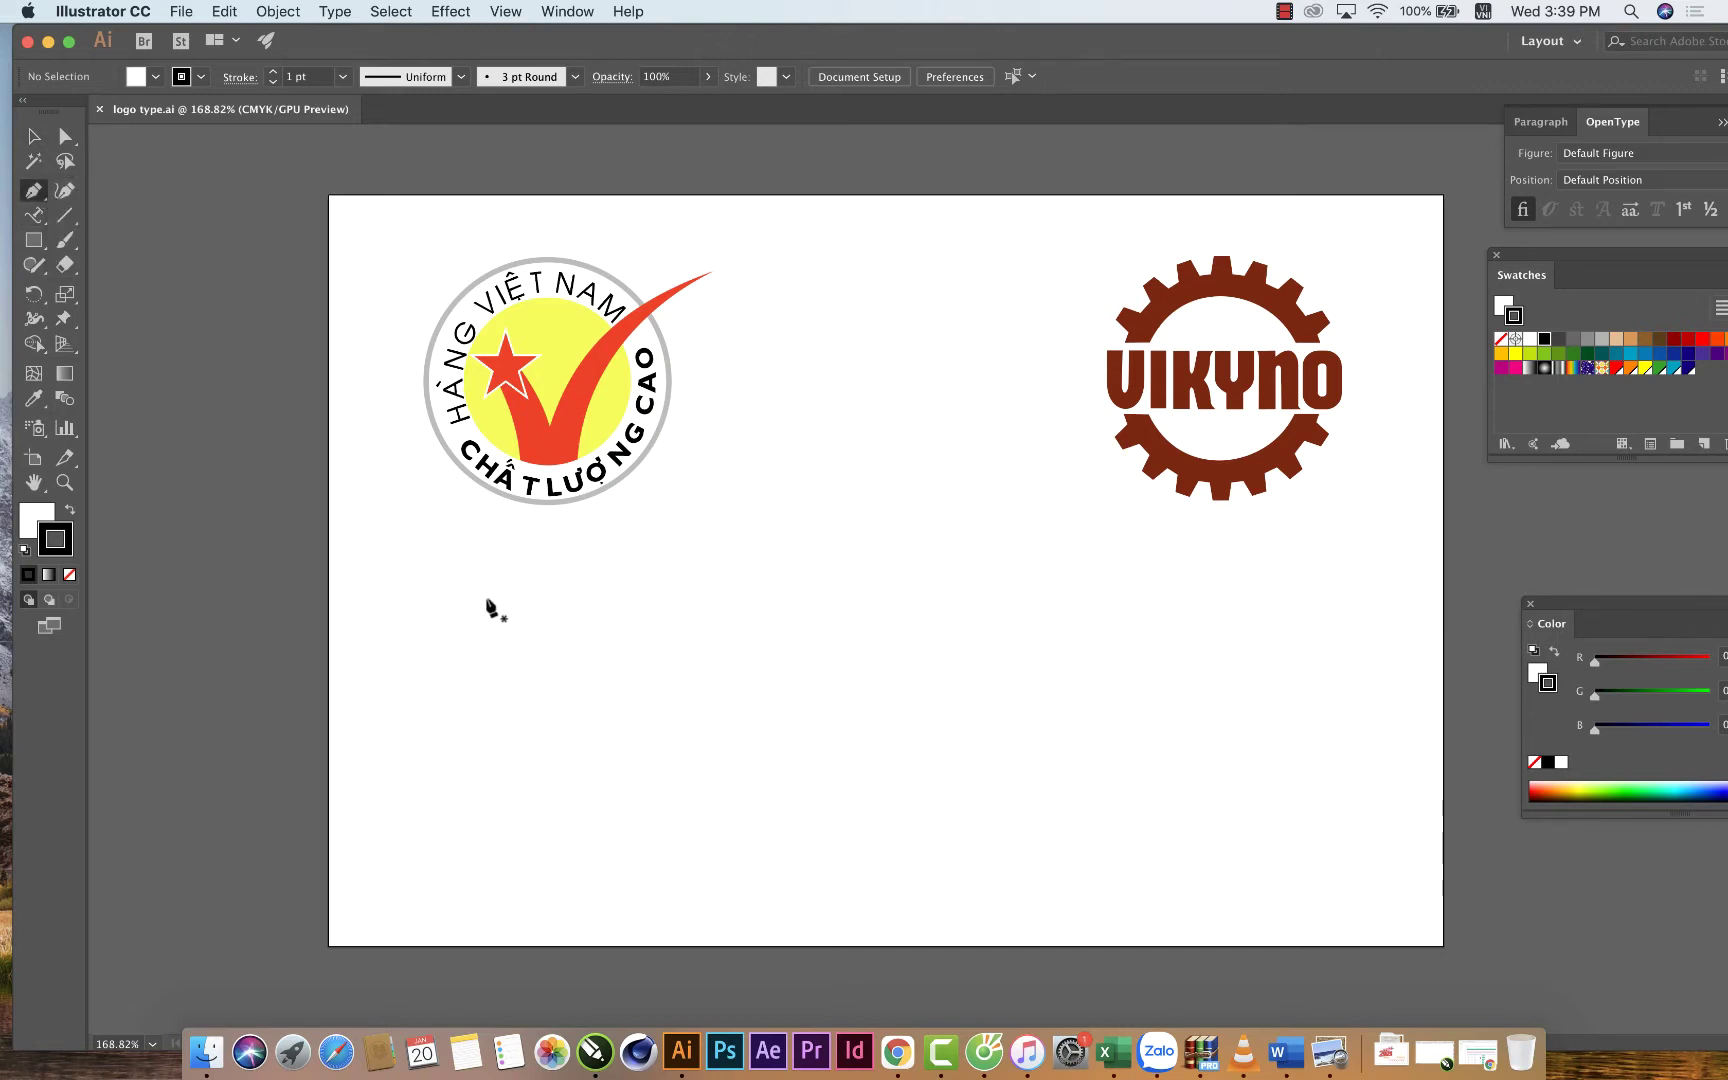
pyautogui.click(416, 730)
pyautogui.moveTo(725, 688); pyautogui.dragTo(926, 796)
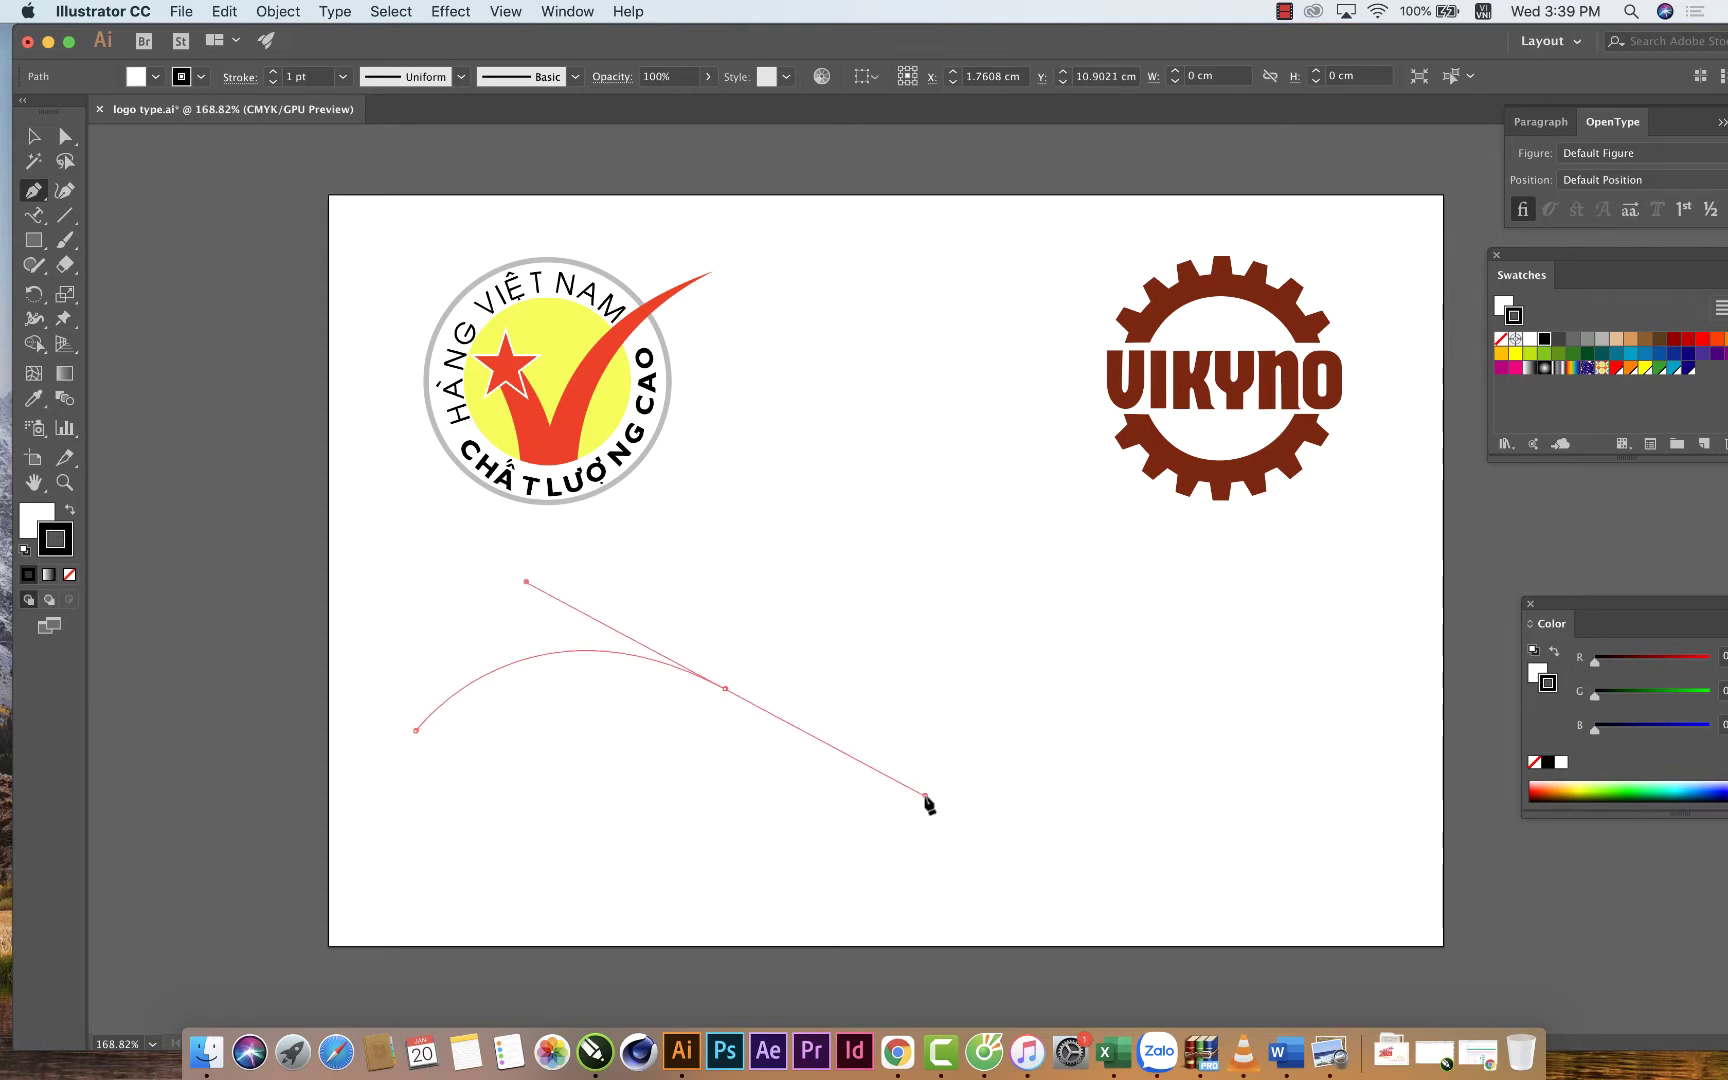
pyautogui.moveTo(1074, 725)
pyautogui.mouseDown()
pyautogui.moveTo(1167, 683)
pyautogui.moveTo(1153, 676)
pyautogui.mouseUp()
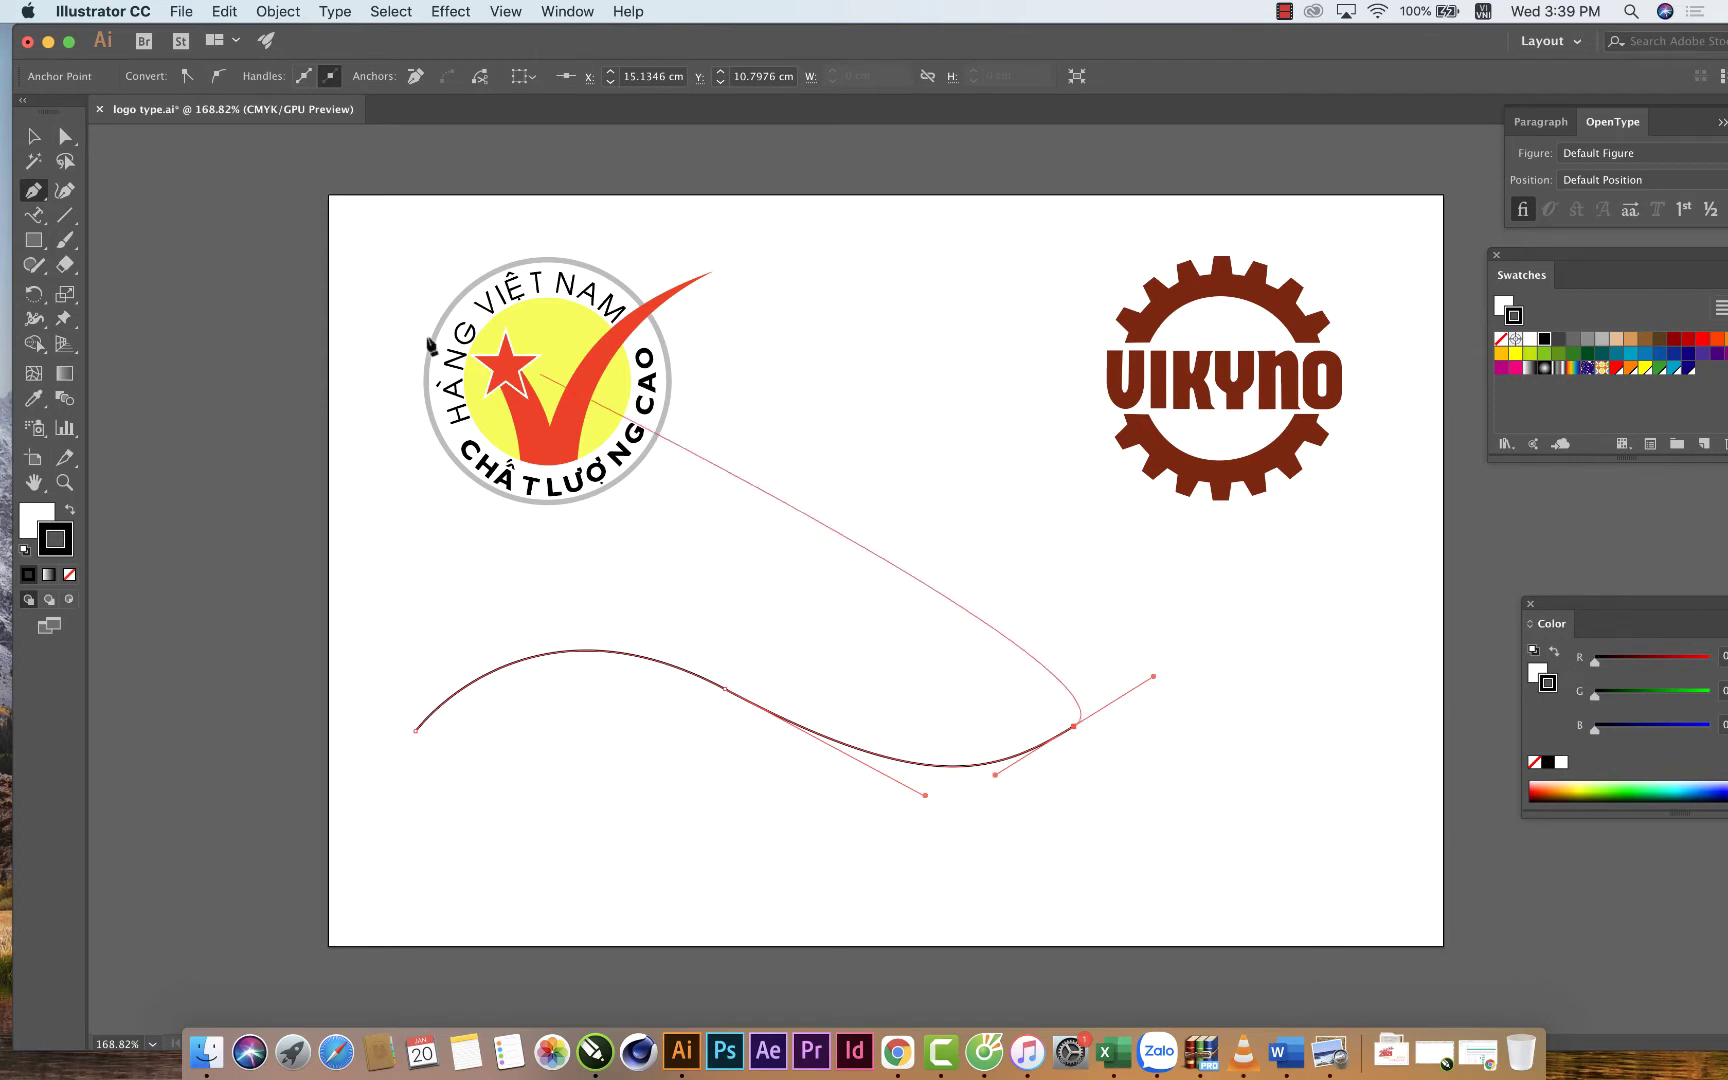
# Set the curve's fill to None and nudge it slightly up and right.
pyautogui.click(33, 136)
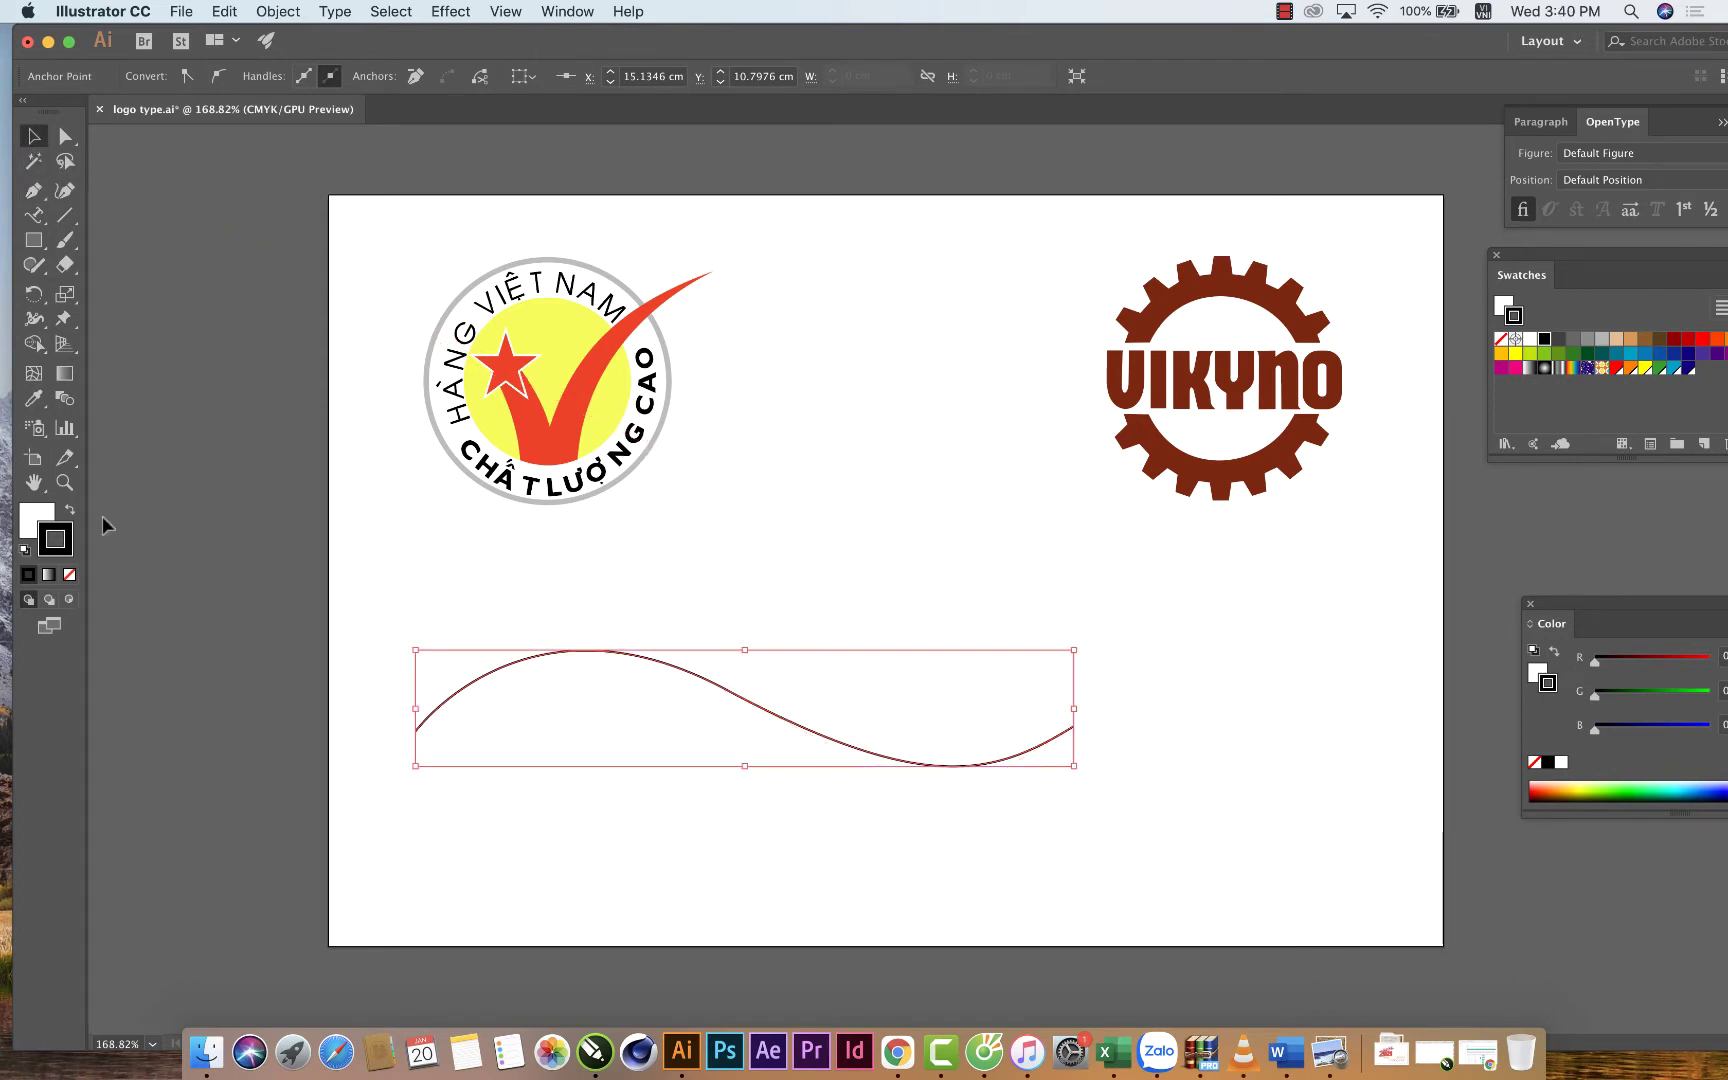
pyautogui.click(69, 574)
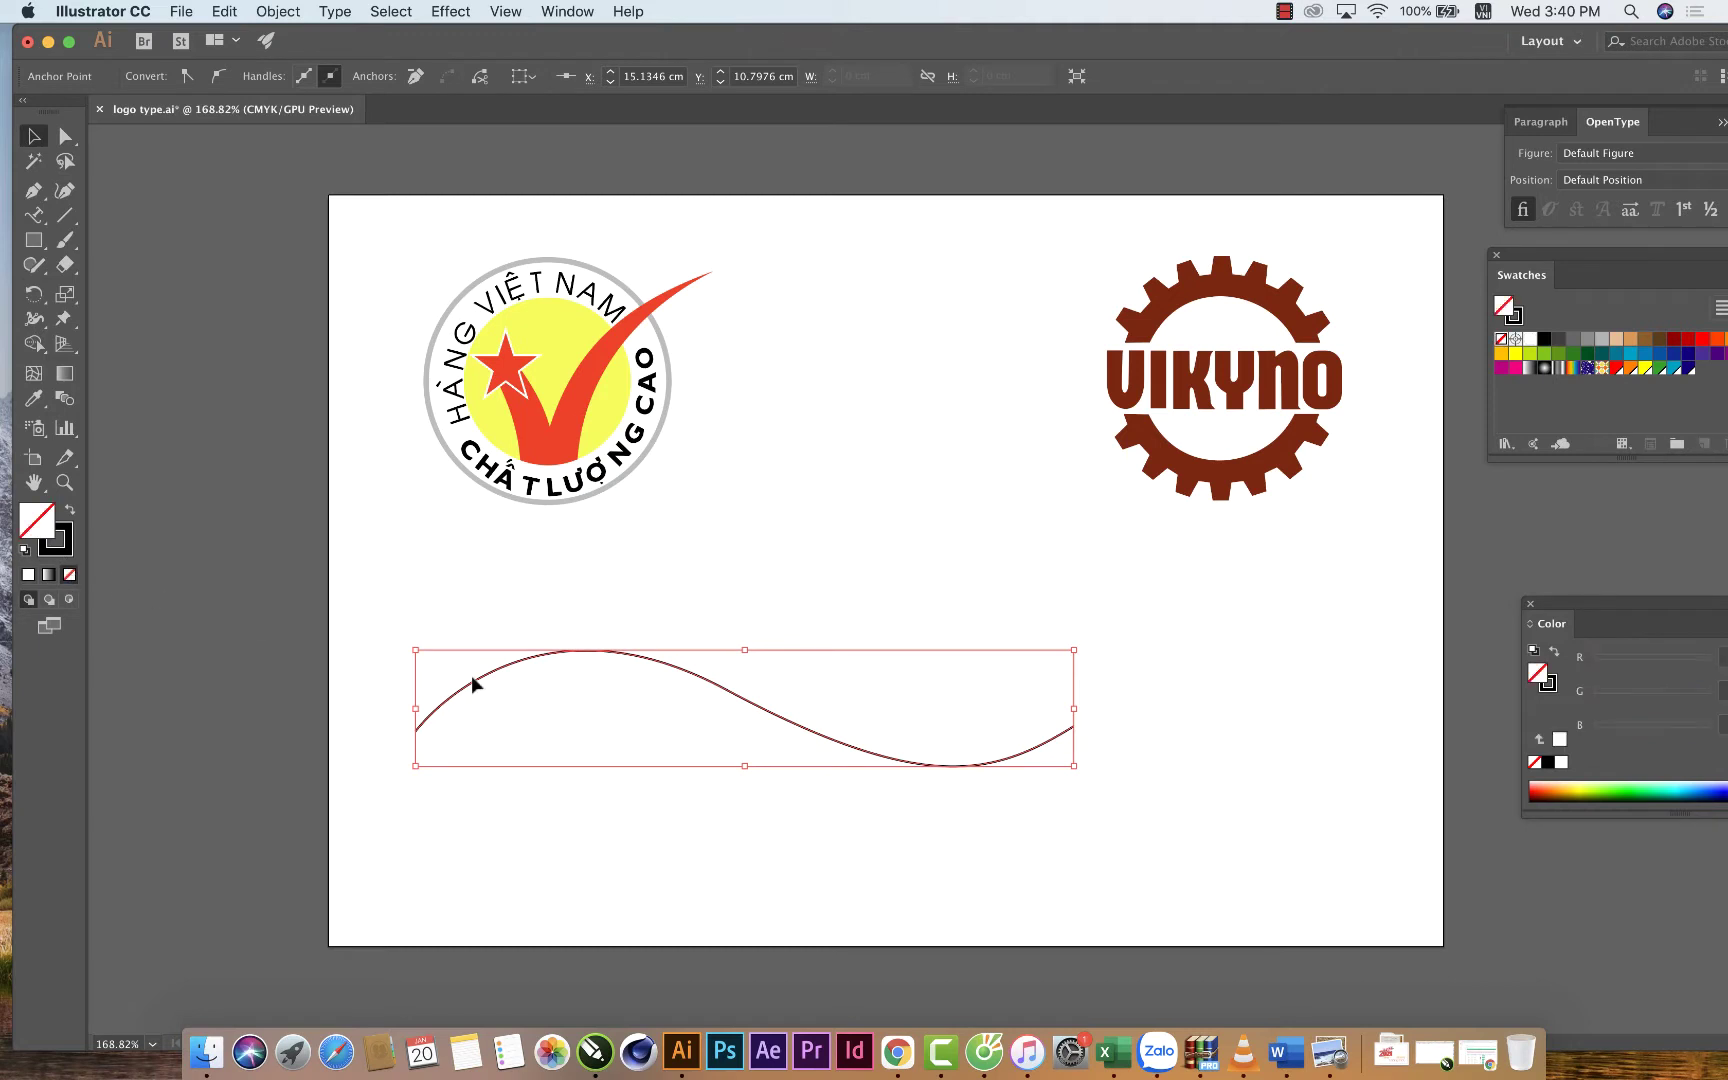
pyautogui.click(525, 656)
pyautogui.moveTo(525, 656); pyautogui.dragTo(554, 626)
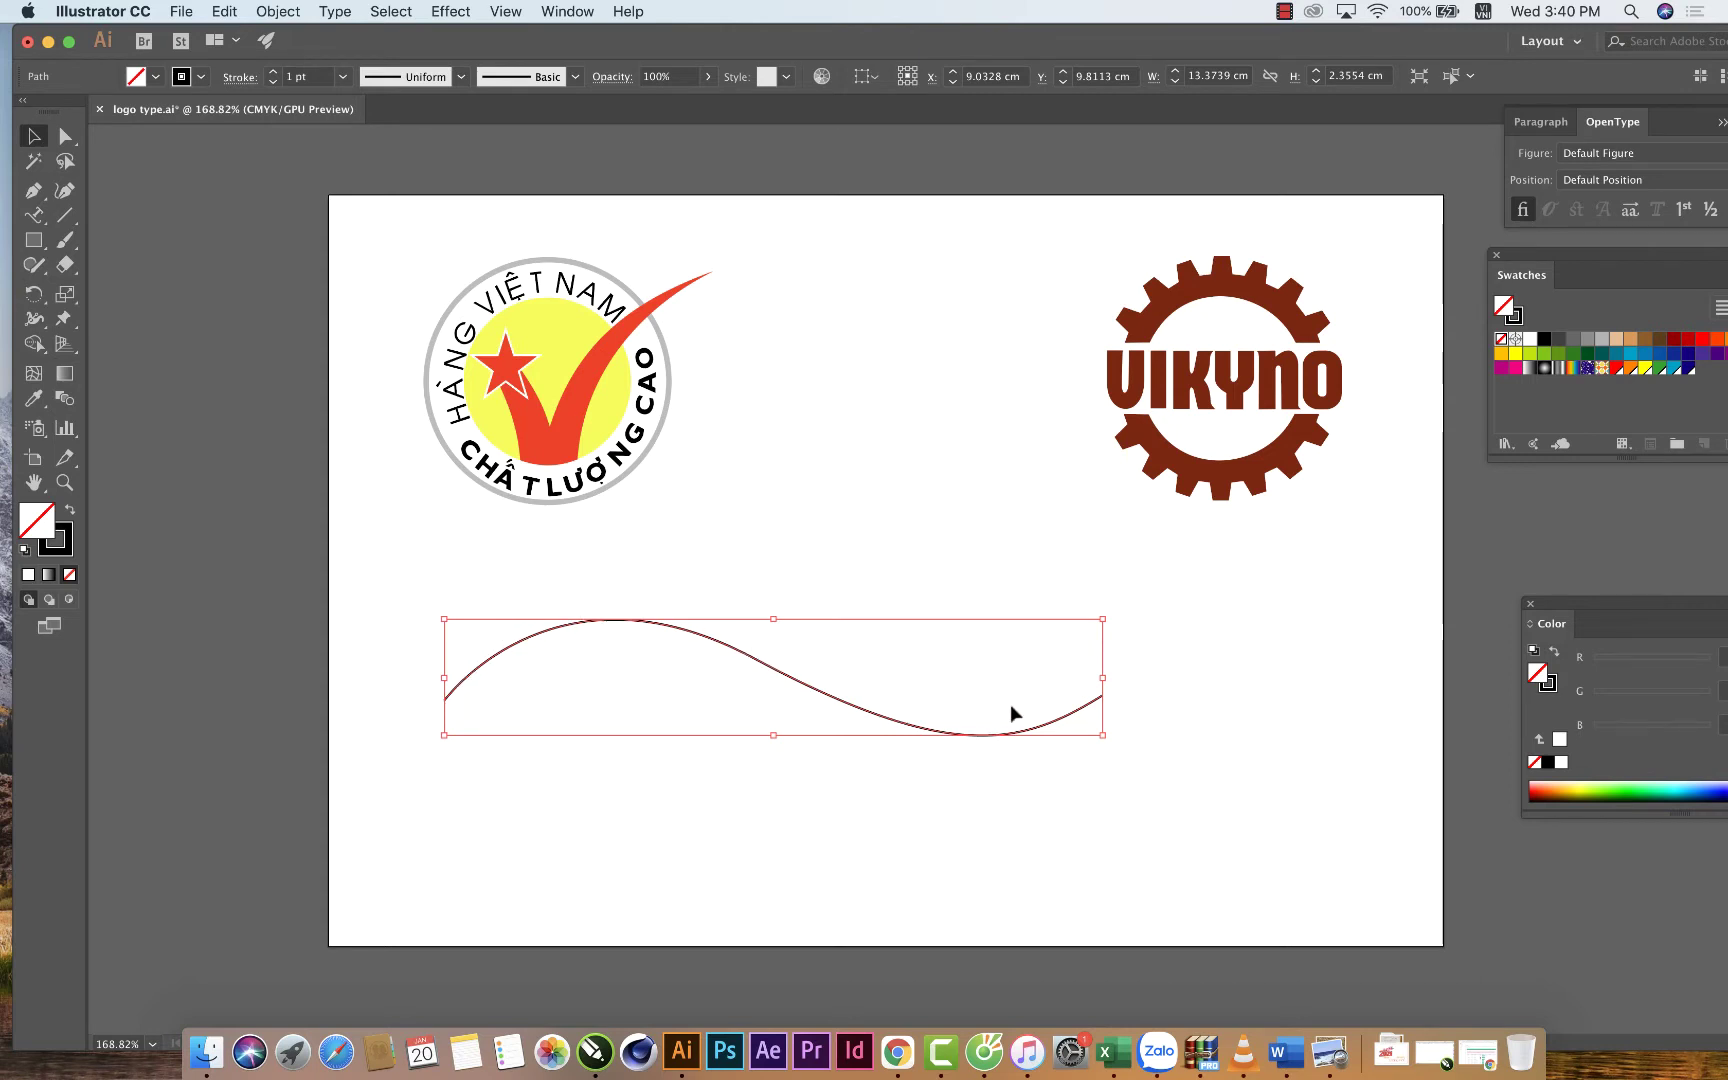
pyautogui.click(33, 214)
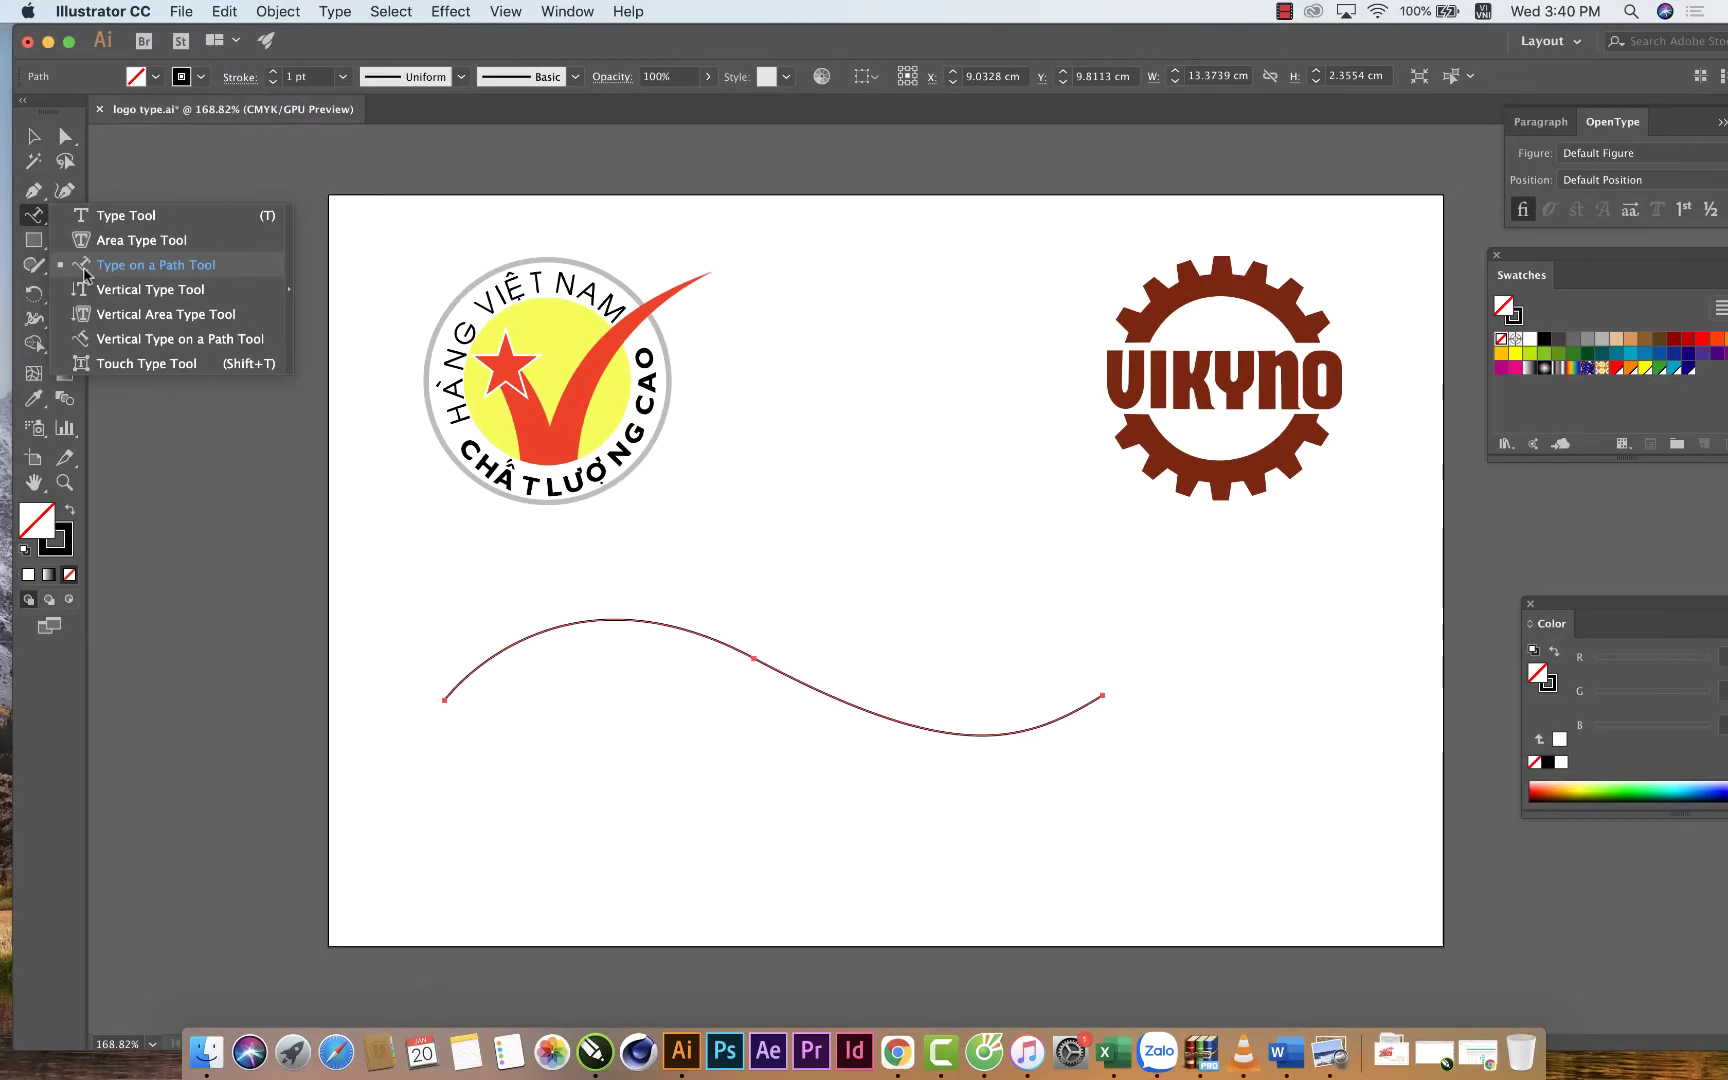
# Place Type on a Path placeholder text starting at the beginning of the wavy curve.
pyautogui.click(85, 268)
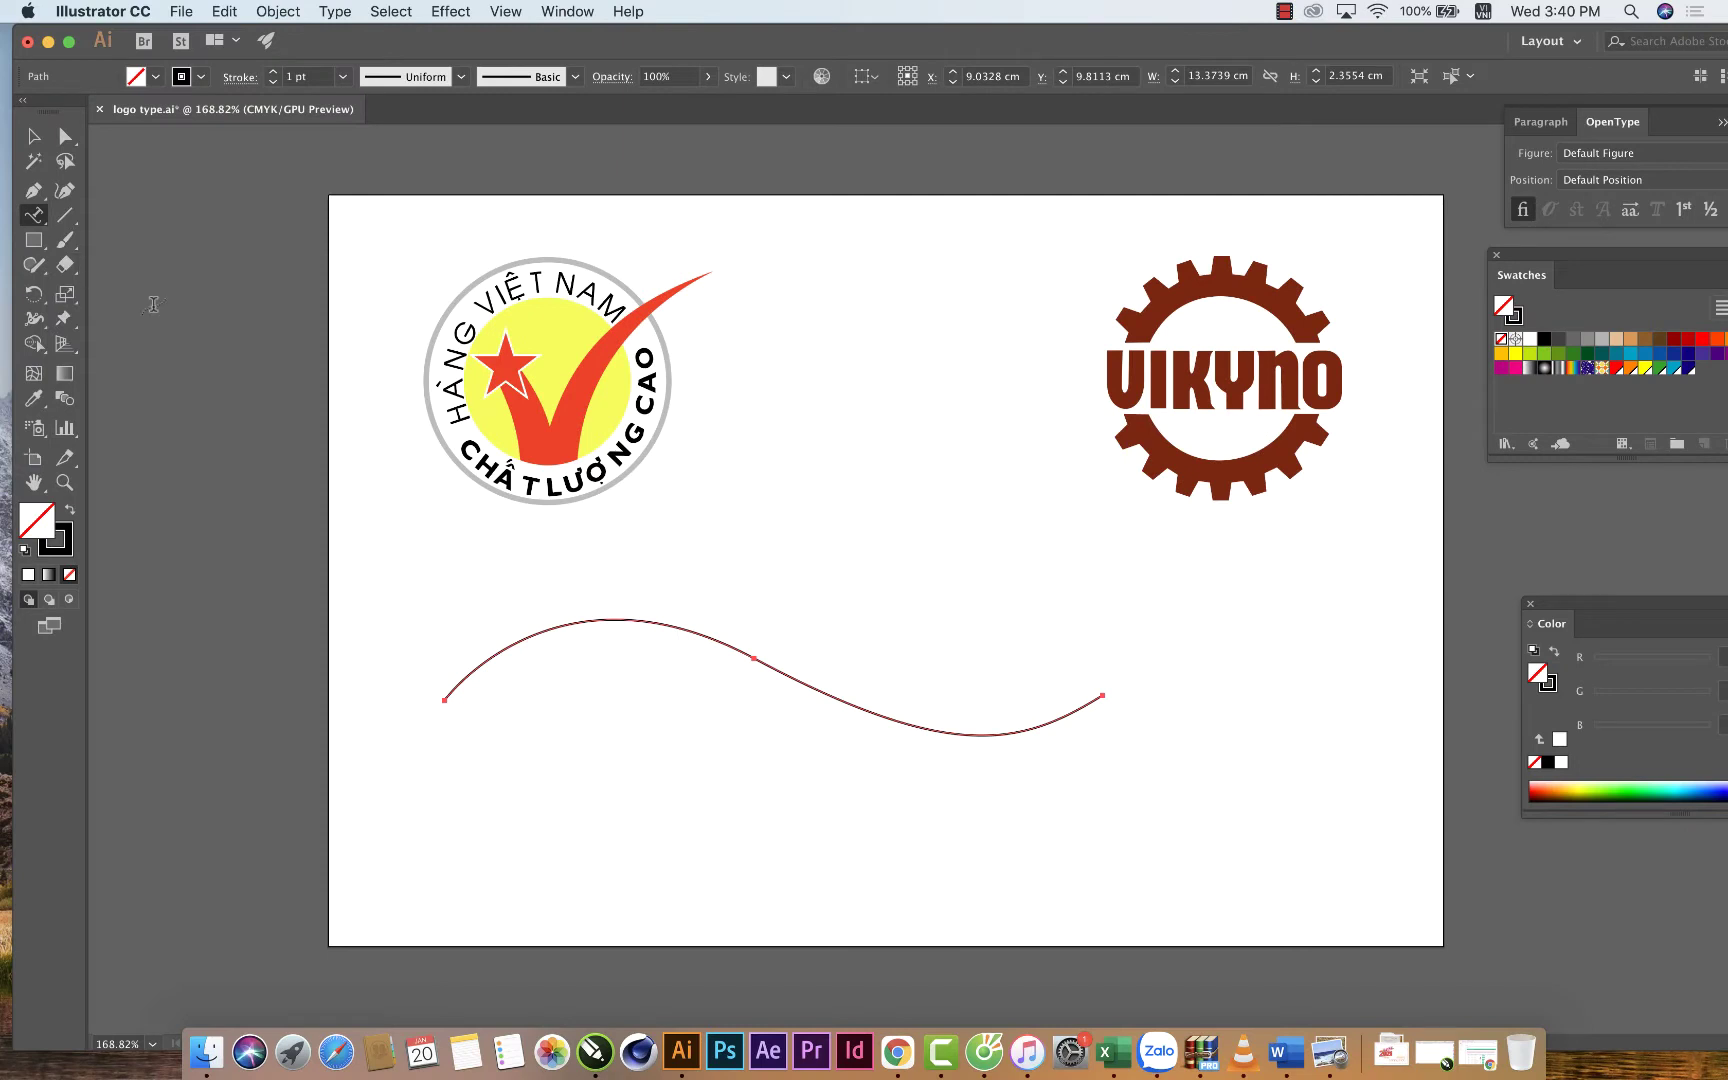
pyautogui.click(449, 689)
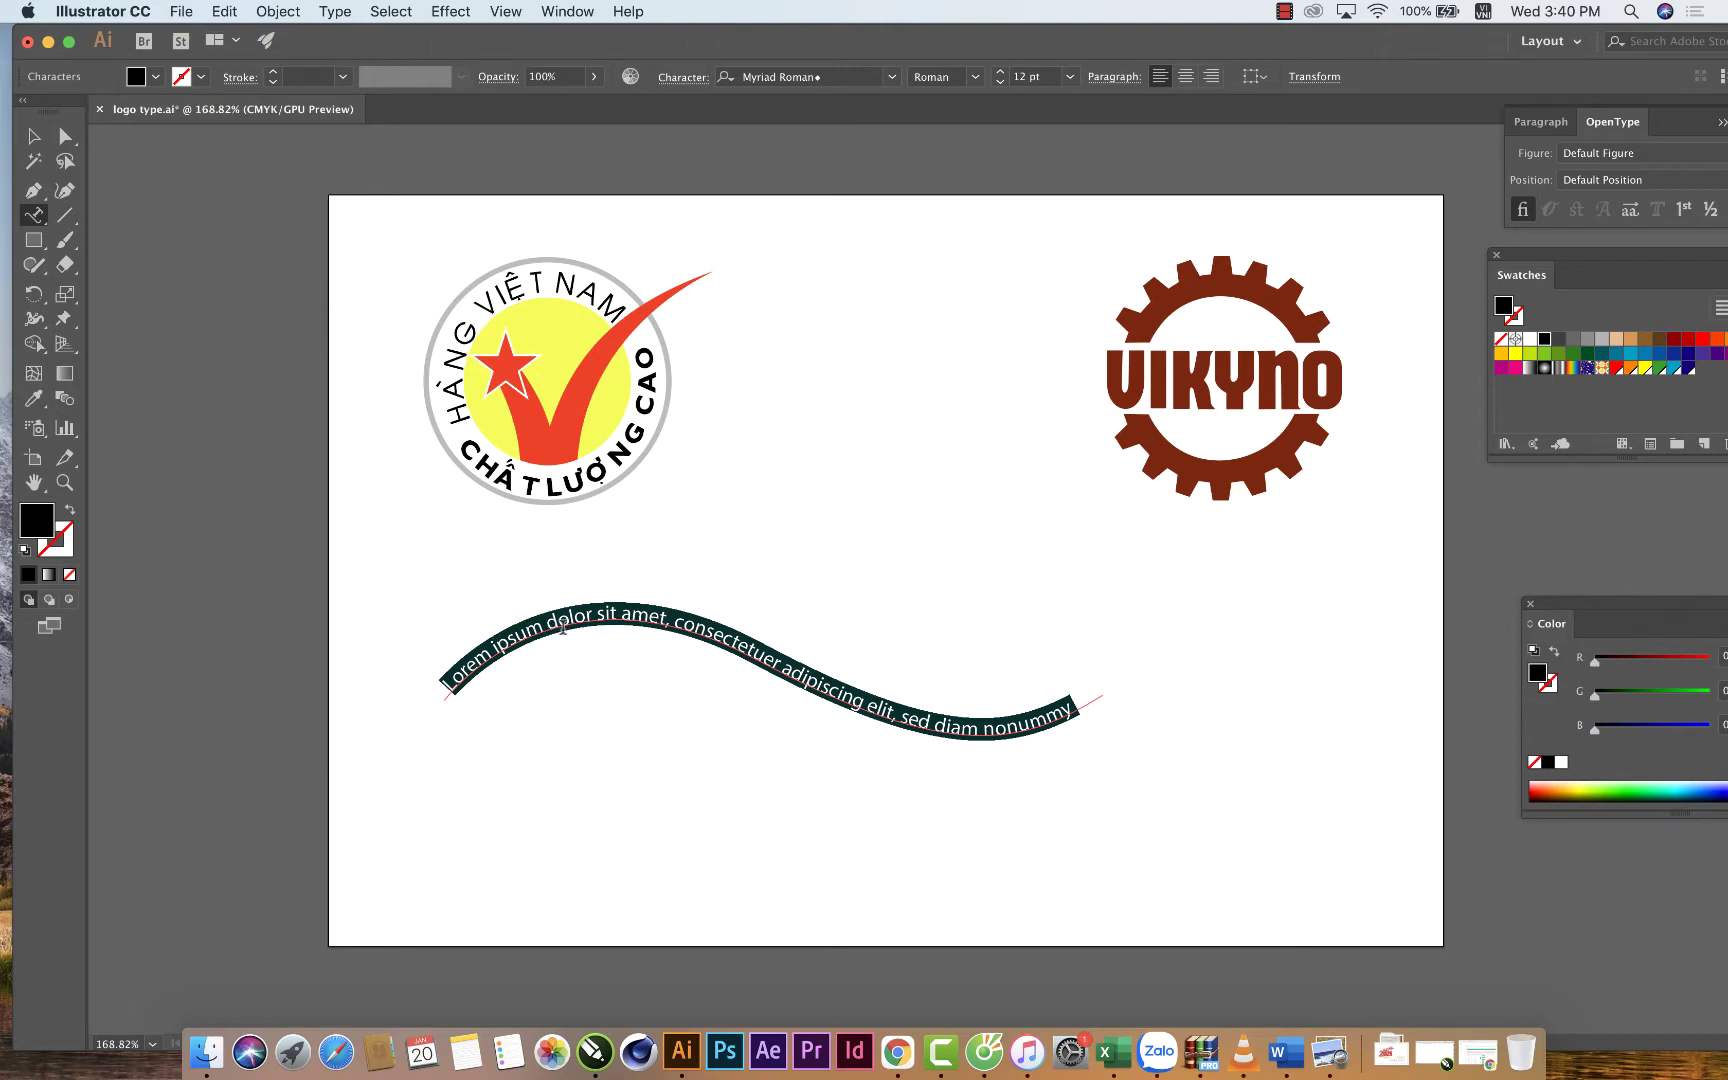
pyautogui.click(891, 77)
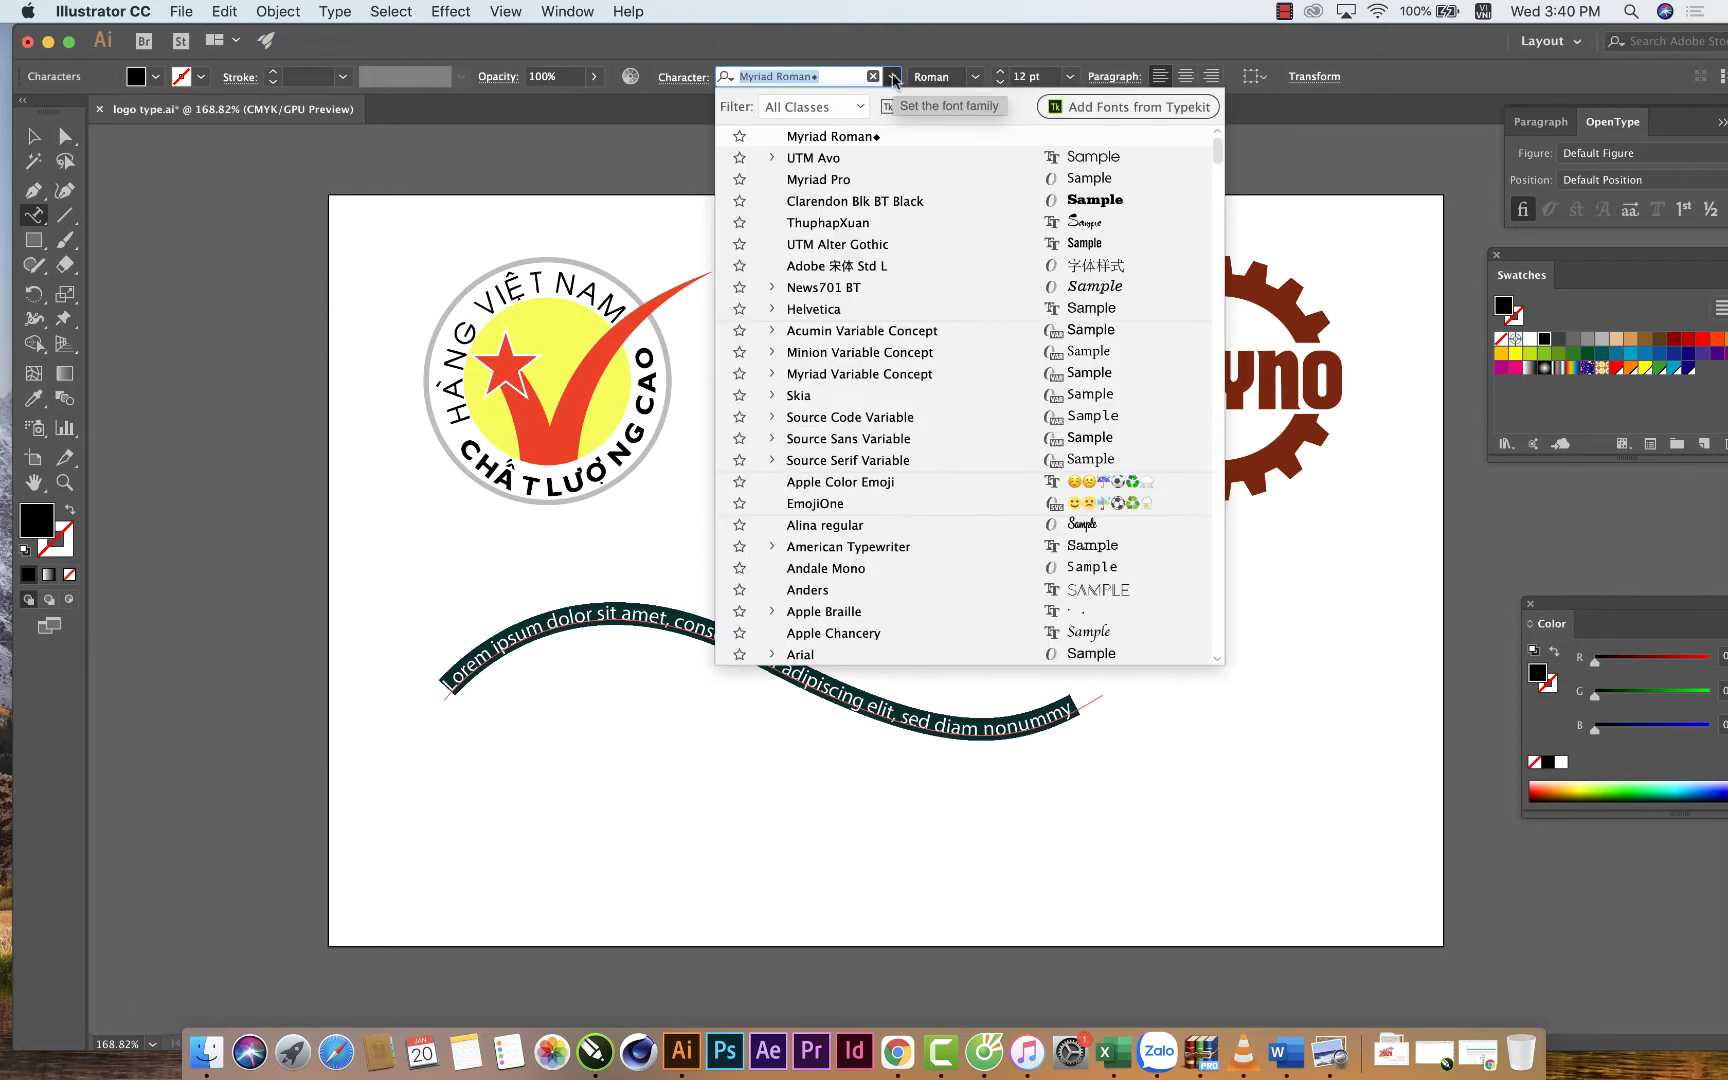
# Set UTM Avo and type 'Chim Sáo Ngày Xưa - Ngày Xưa em Như Chim Sáo' along the curve.
pyautogui.click(846, 160)
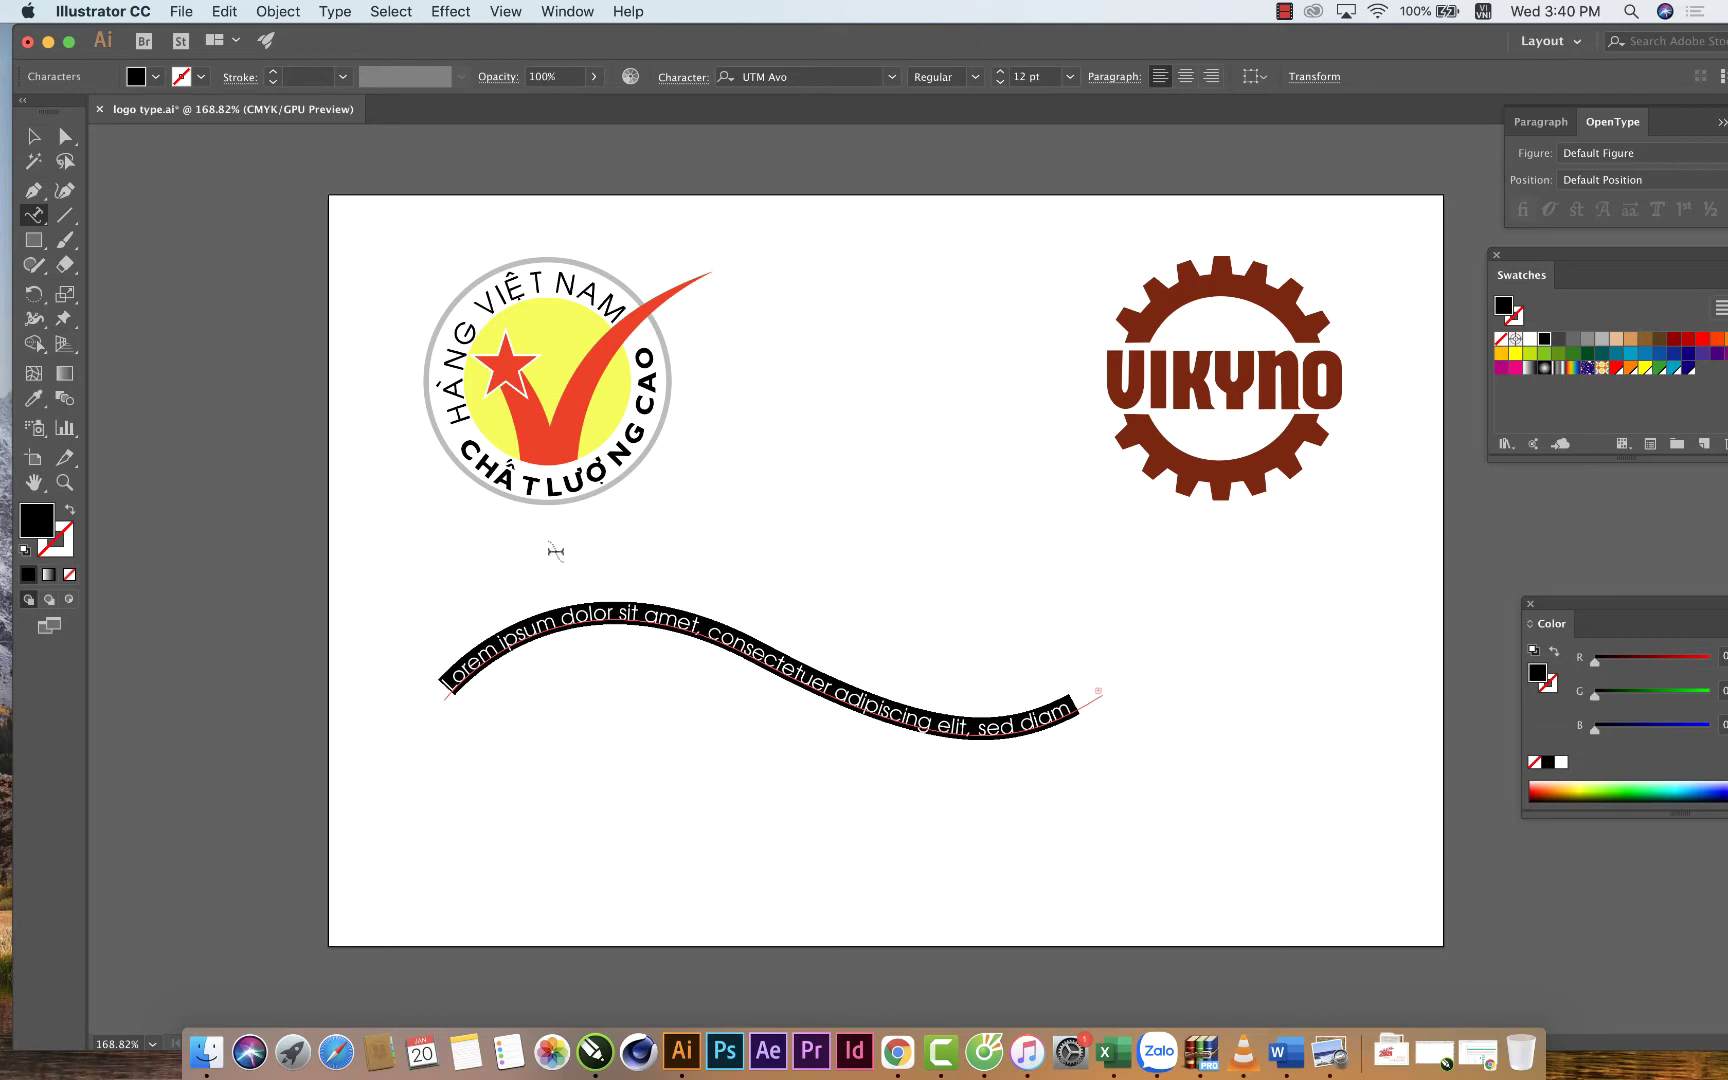
pyautogui.write('Chim')
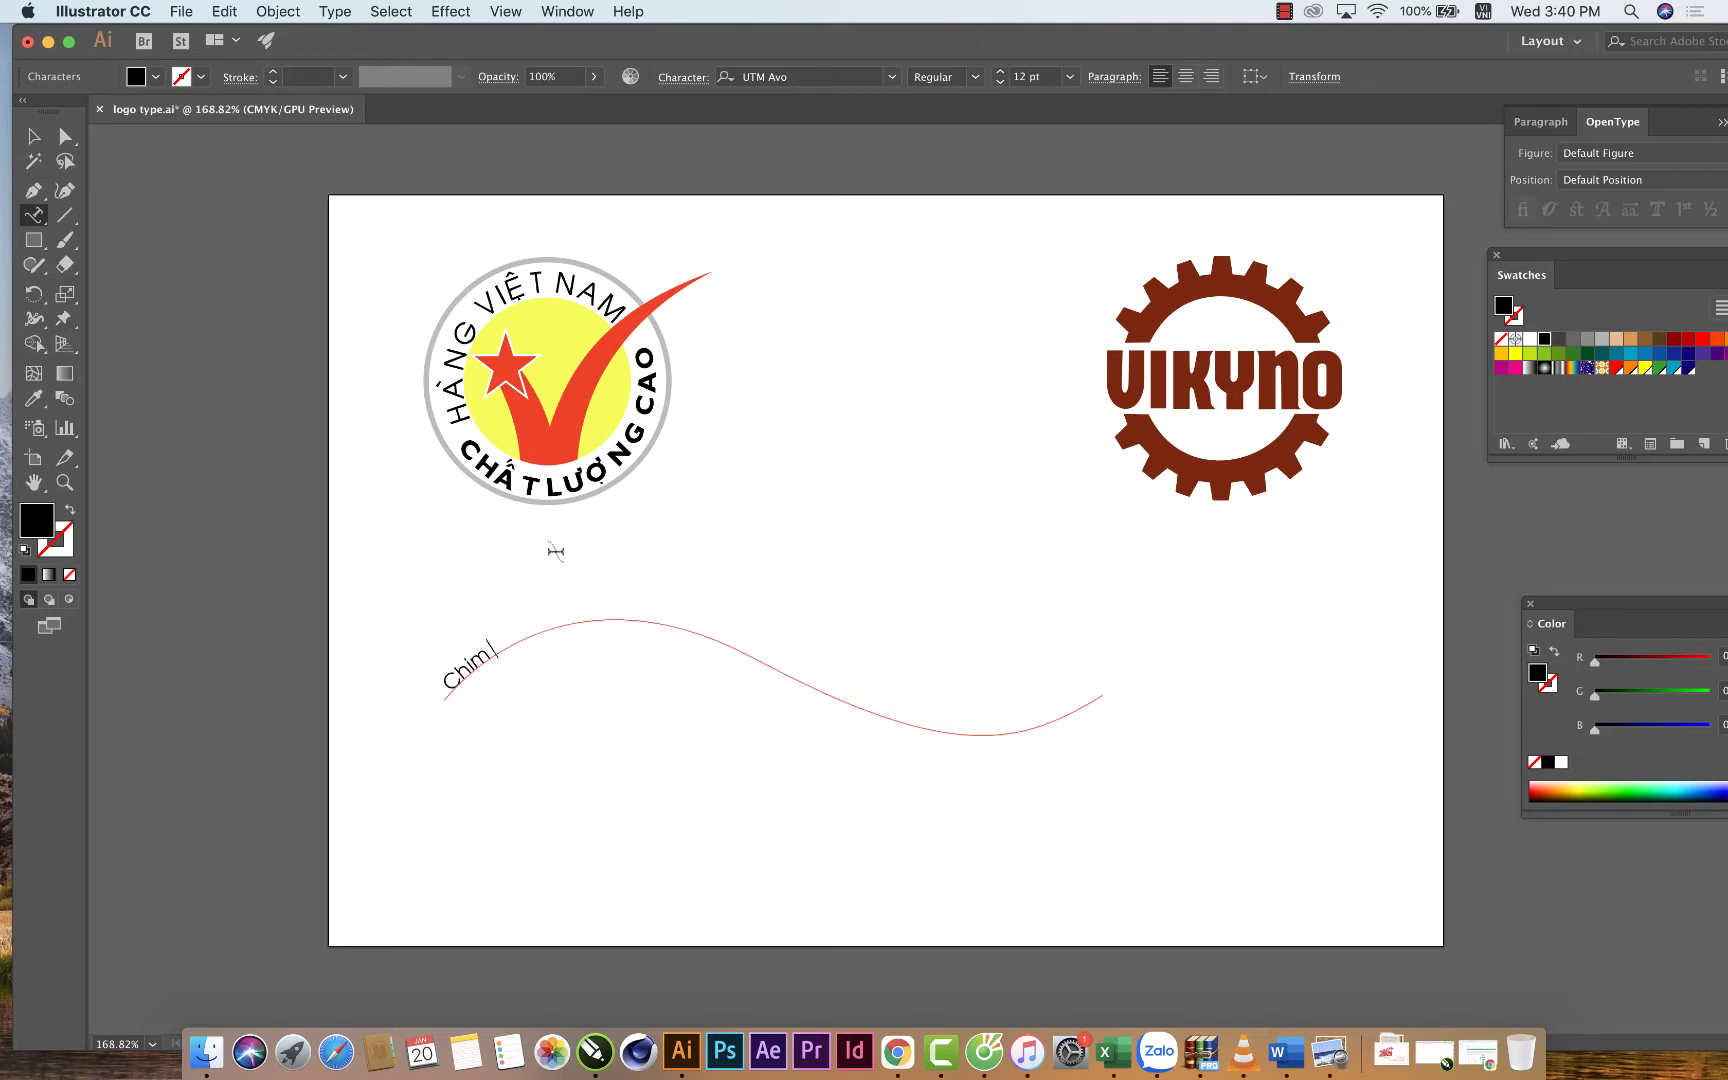
pyautogui.write(' Sa')
pyautogui.write(' Ng')
pyautogui.write('Xu')
pyautogui.write(' -')
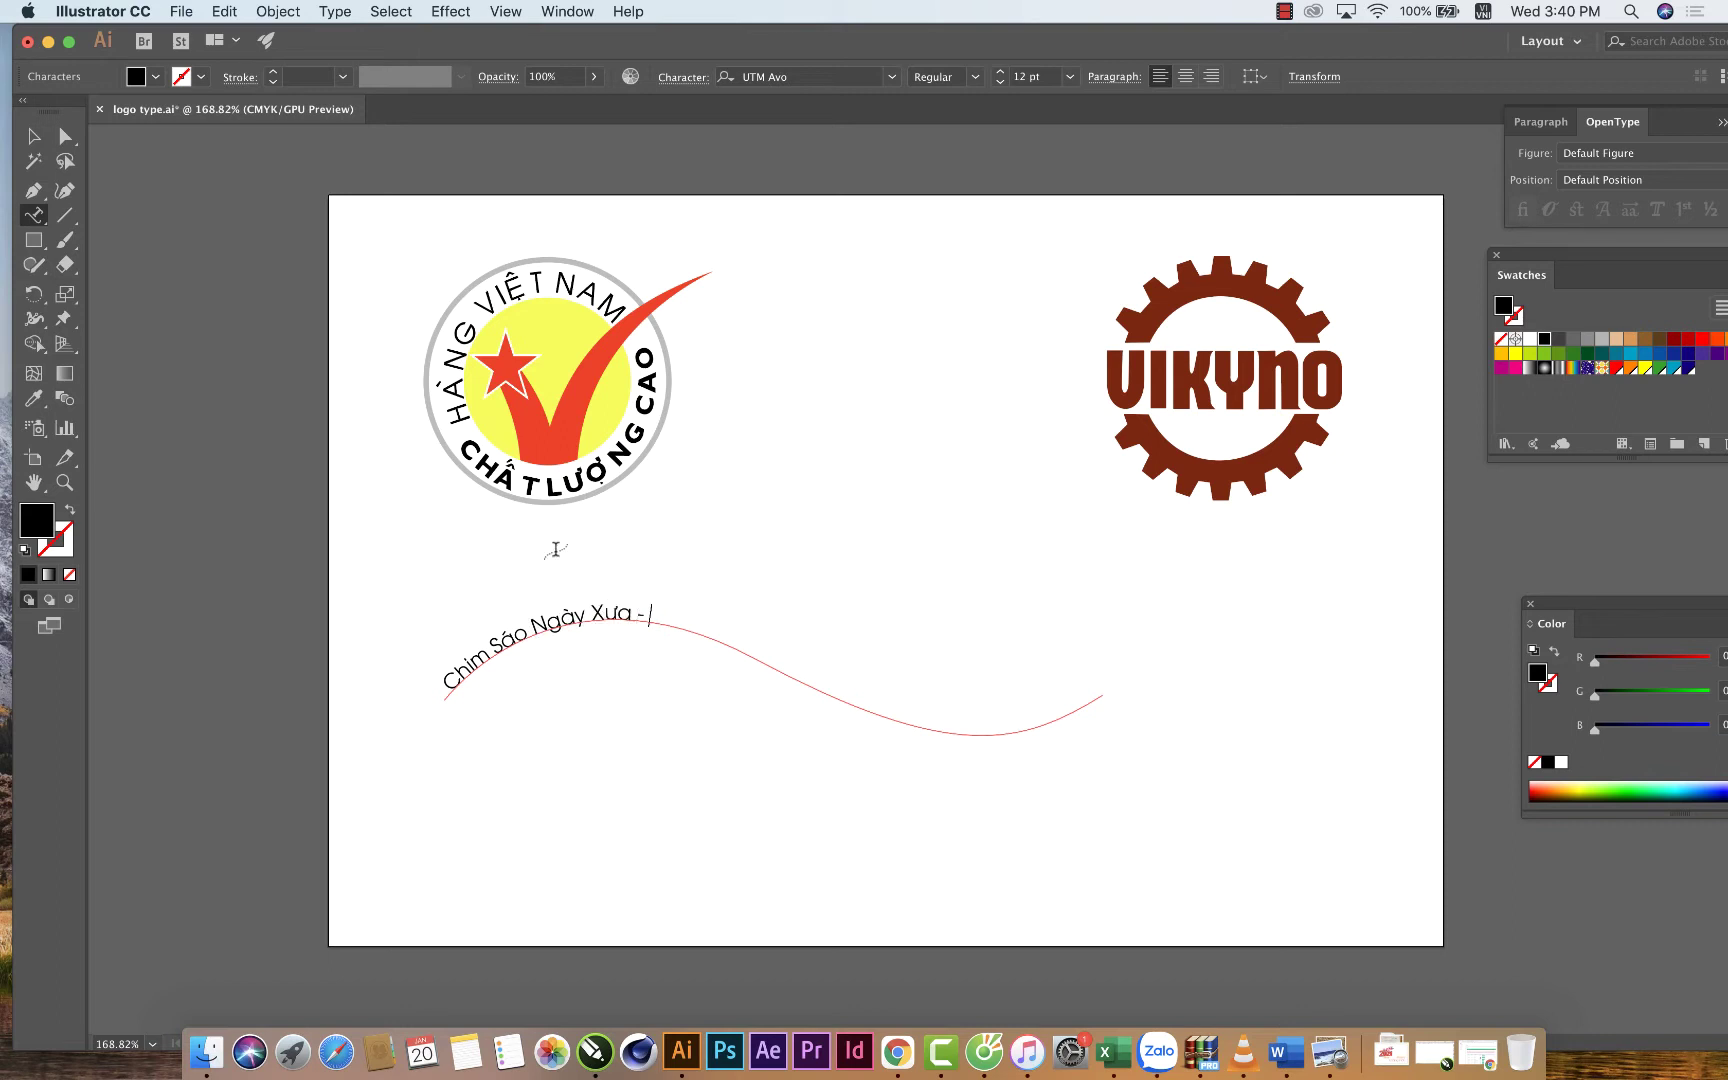
pyautogui.write('Nga')
pyautogui.write(' Xu')
pyautogui.write('m Nh')
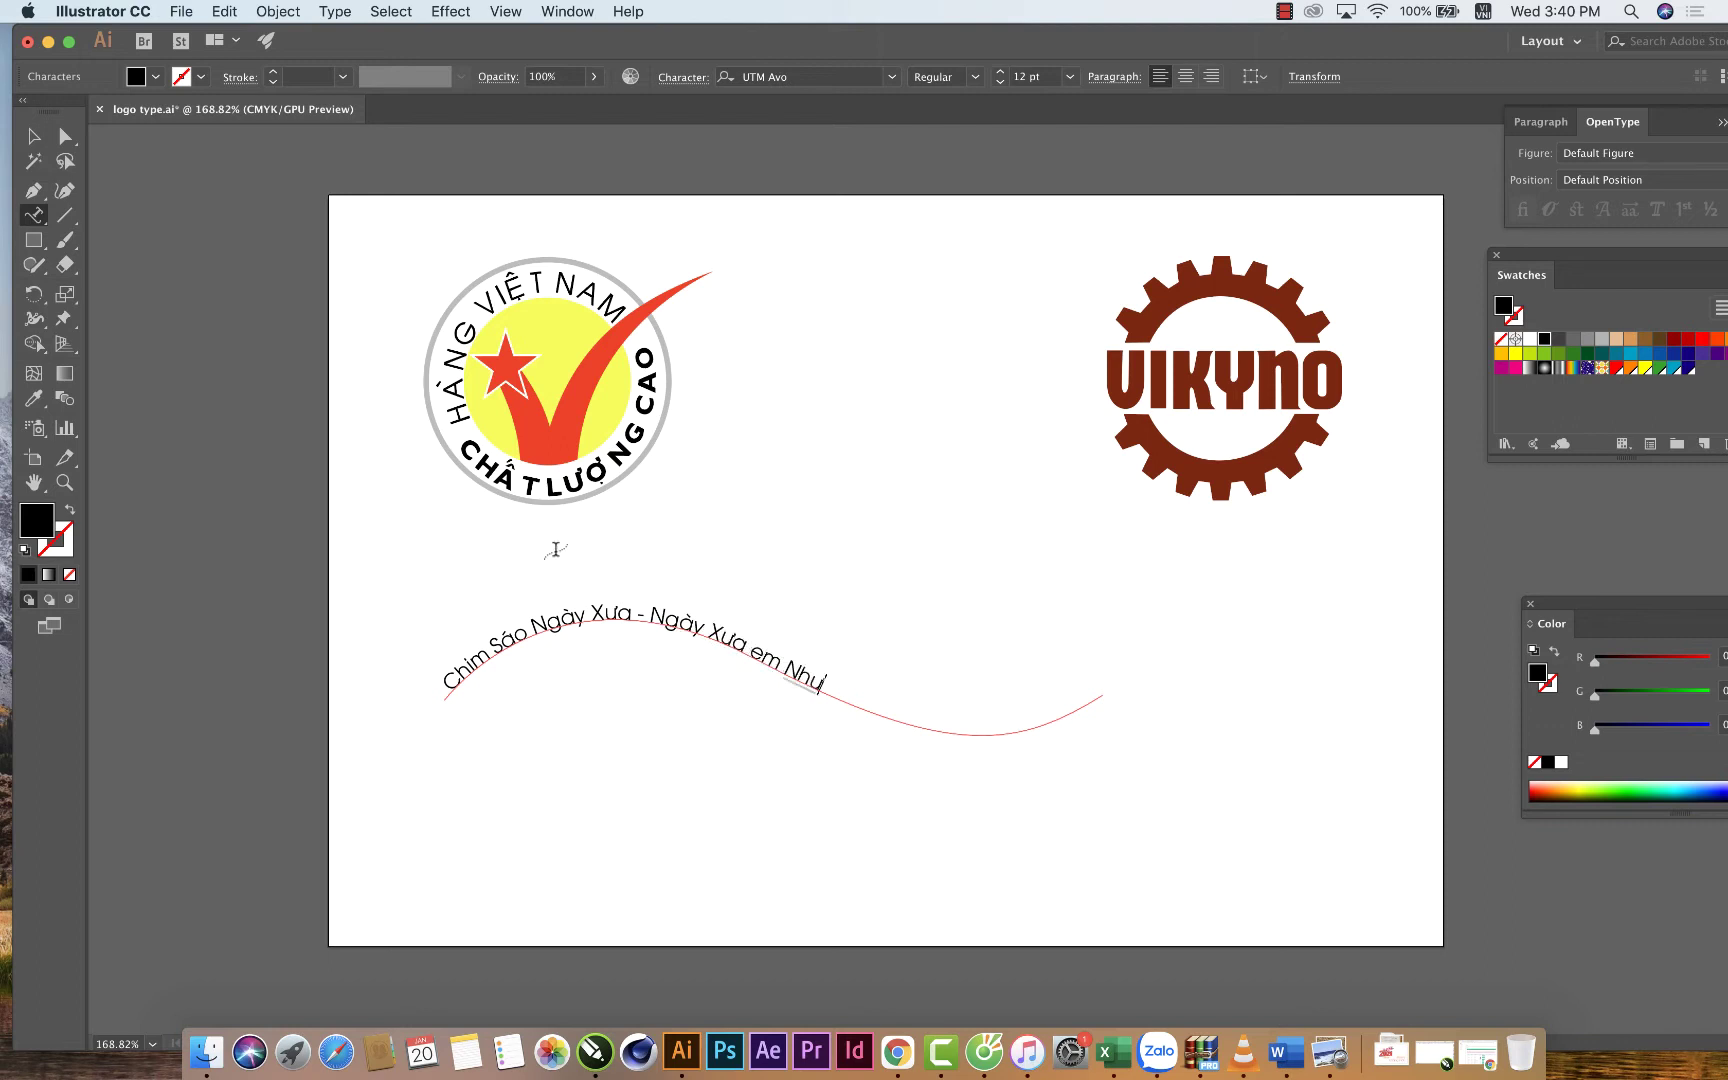
pyautogui.write('ư Chim')
pyautogui.write(' s')
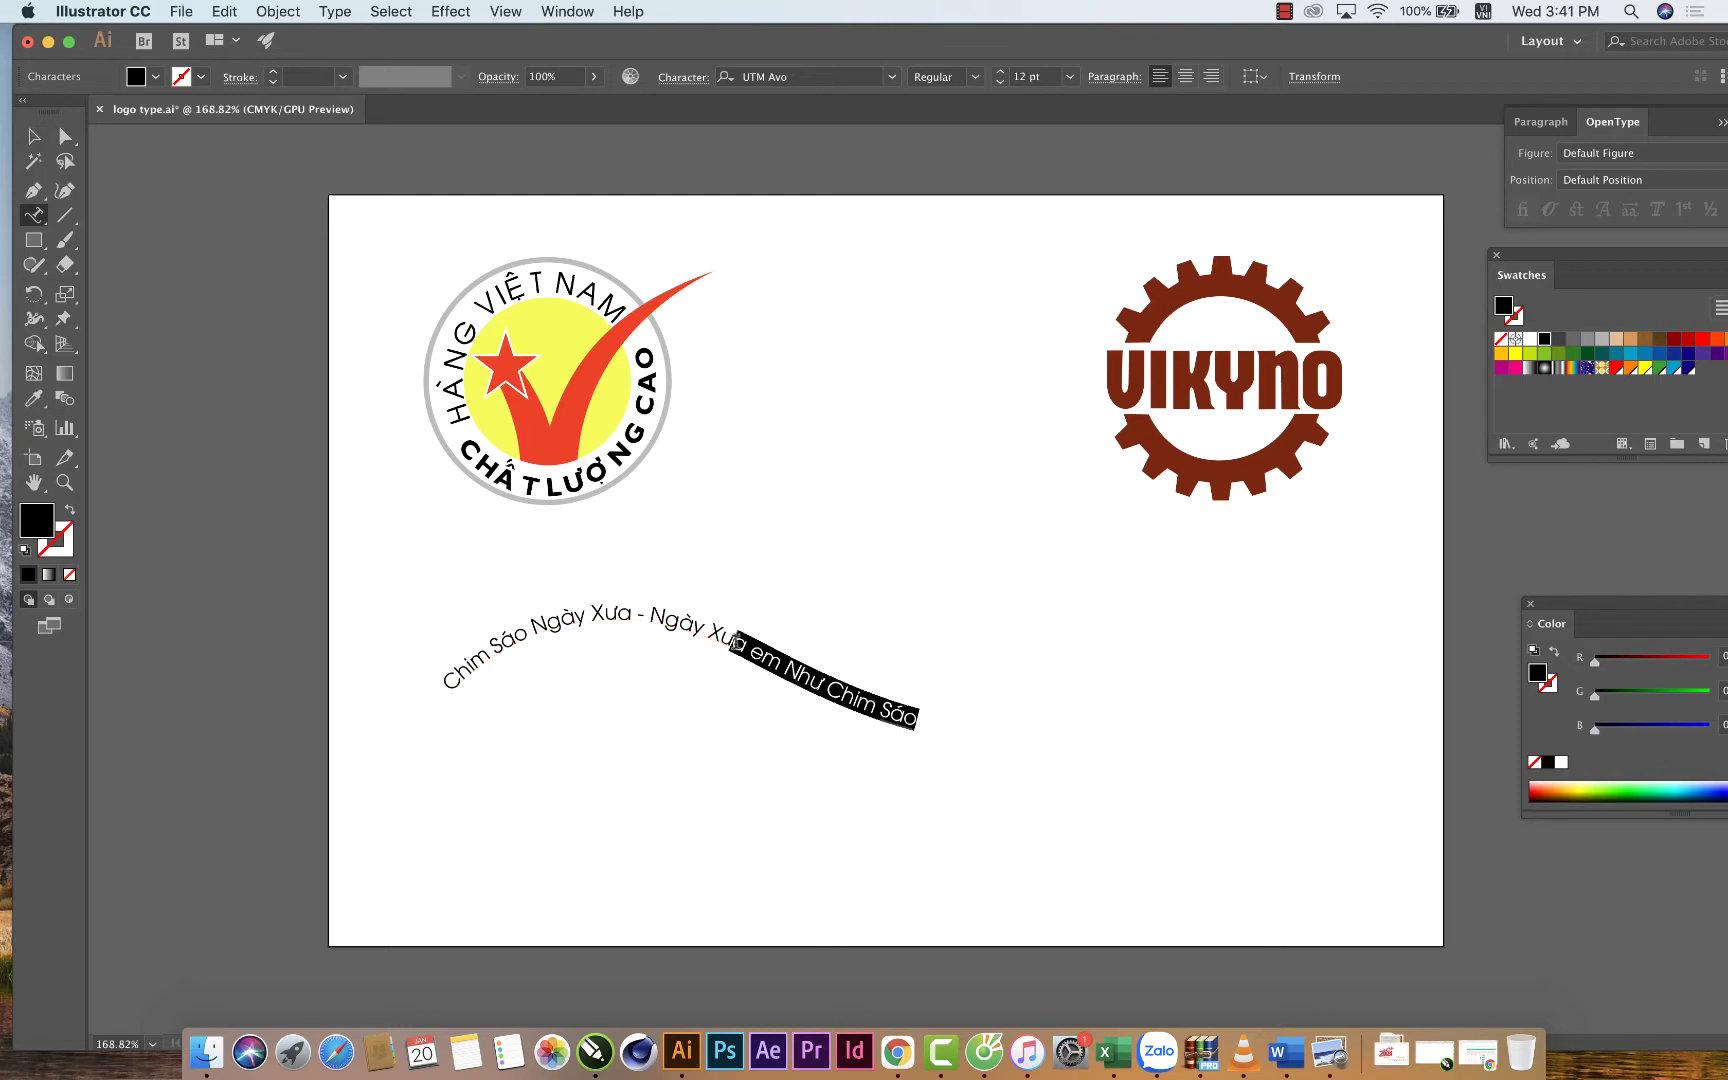
pyautogui.moveTo(930, 724); pyautogui.dragTo(517, 590)
pyautogui.click(735, 652)
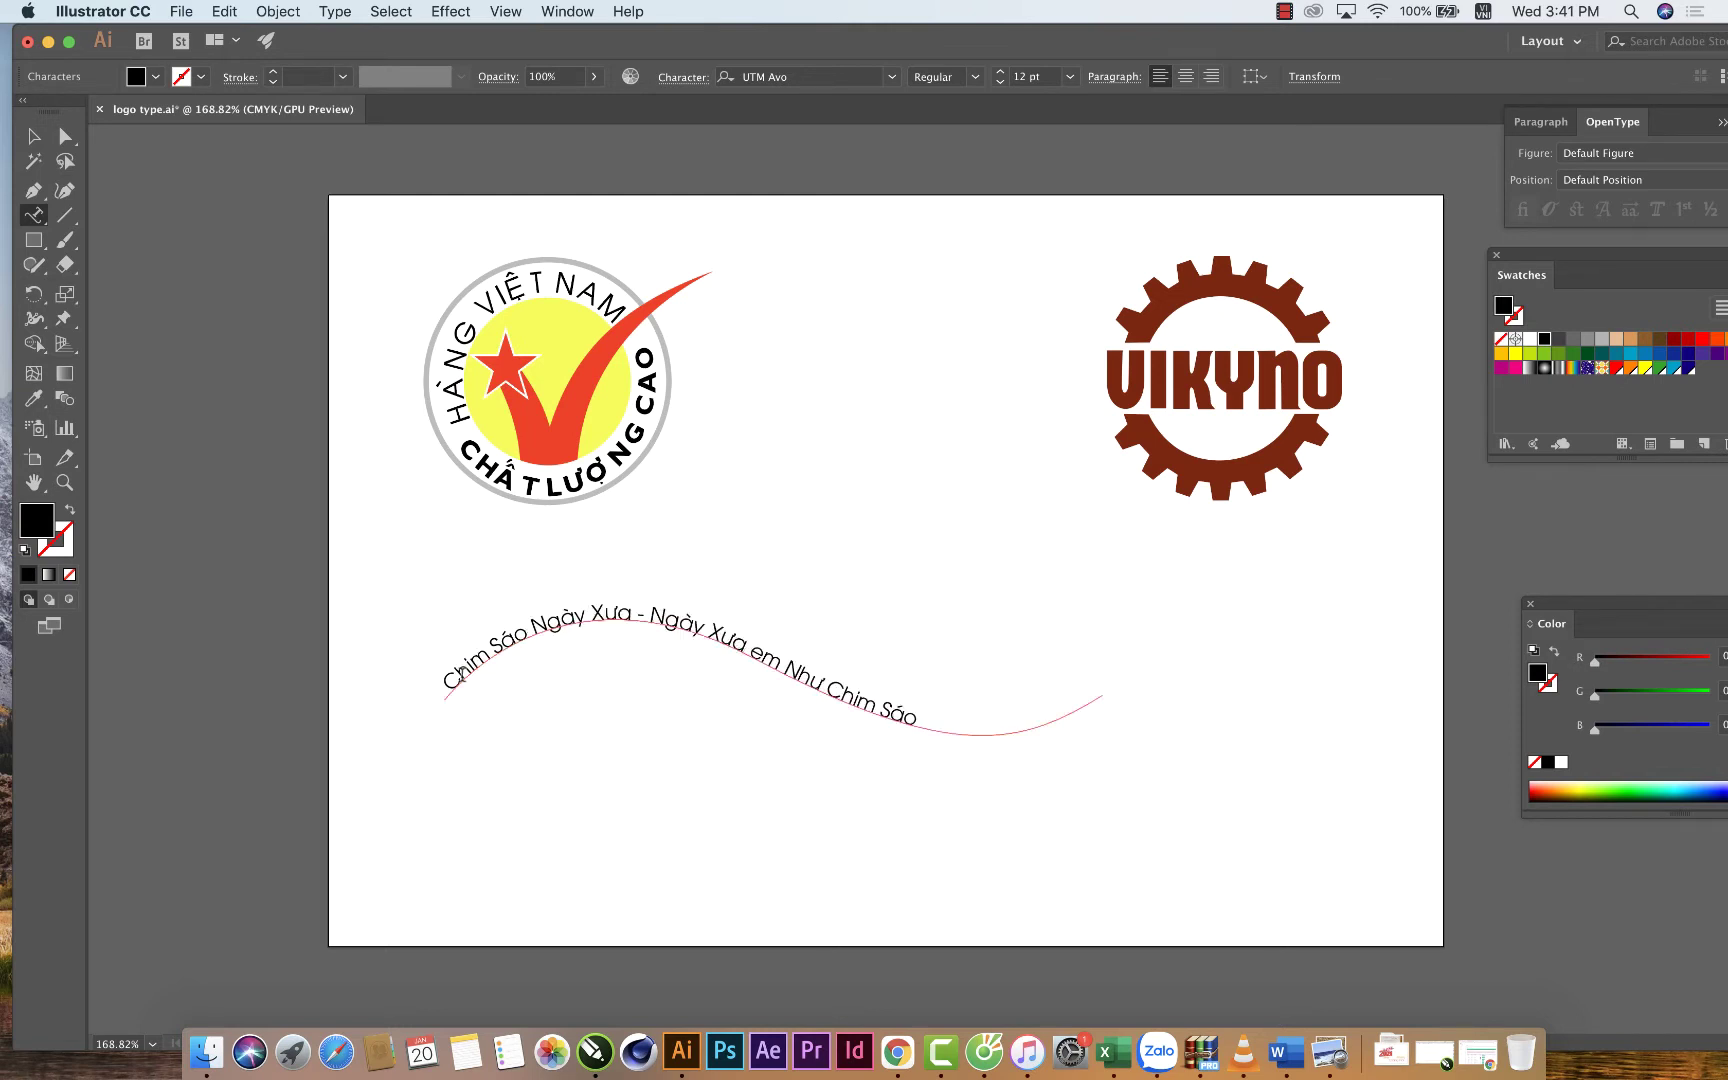
pyautogui.moveTo(447, 690); pyautogui.dragTo(949, 699)
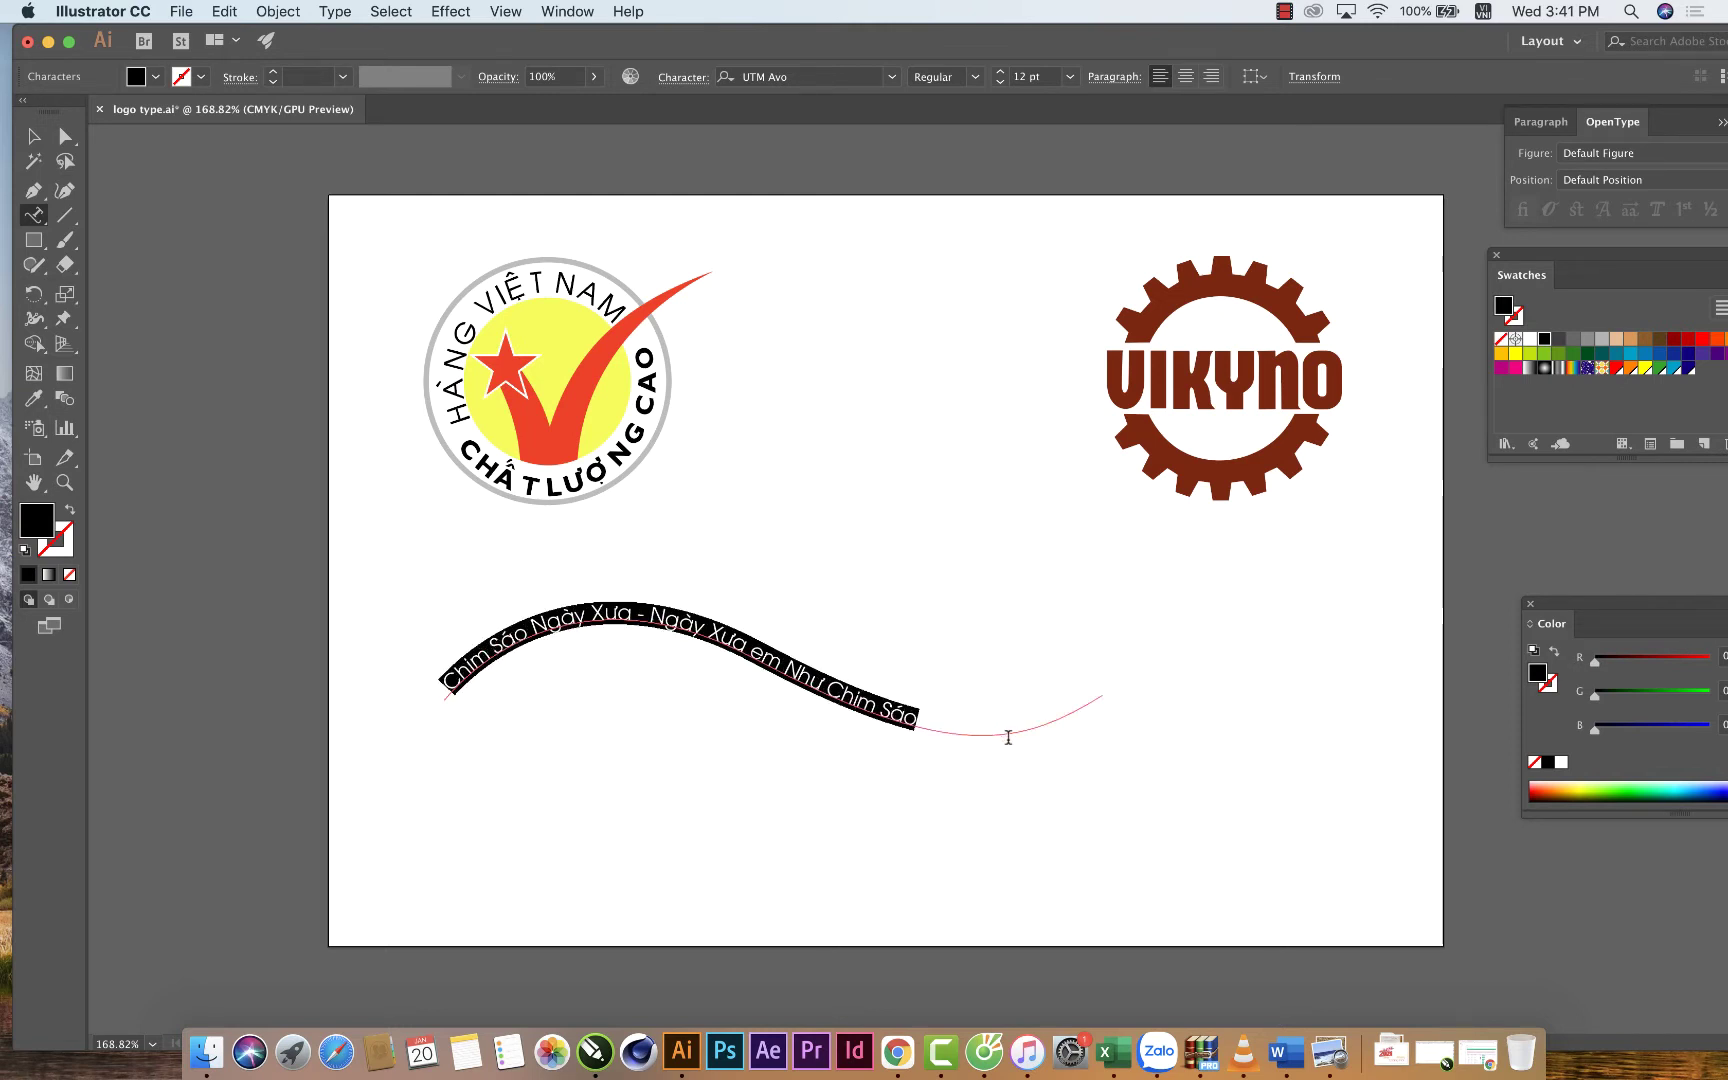
# Keep the path text in UTM Avo Regular at 12 pt.
pyautogui.click(891, 76)
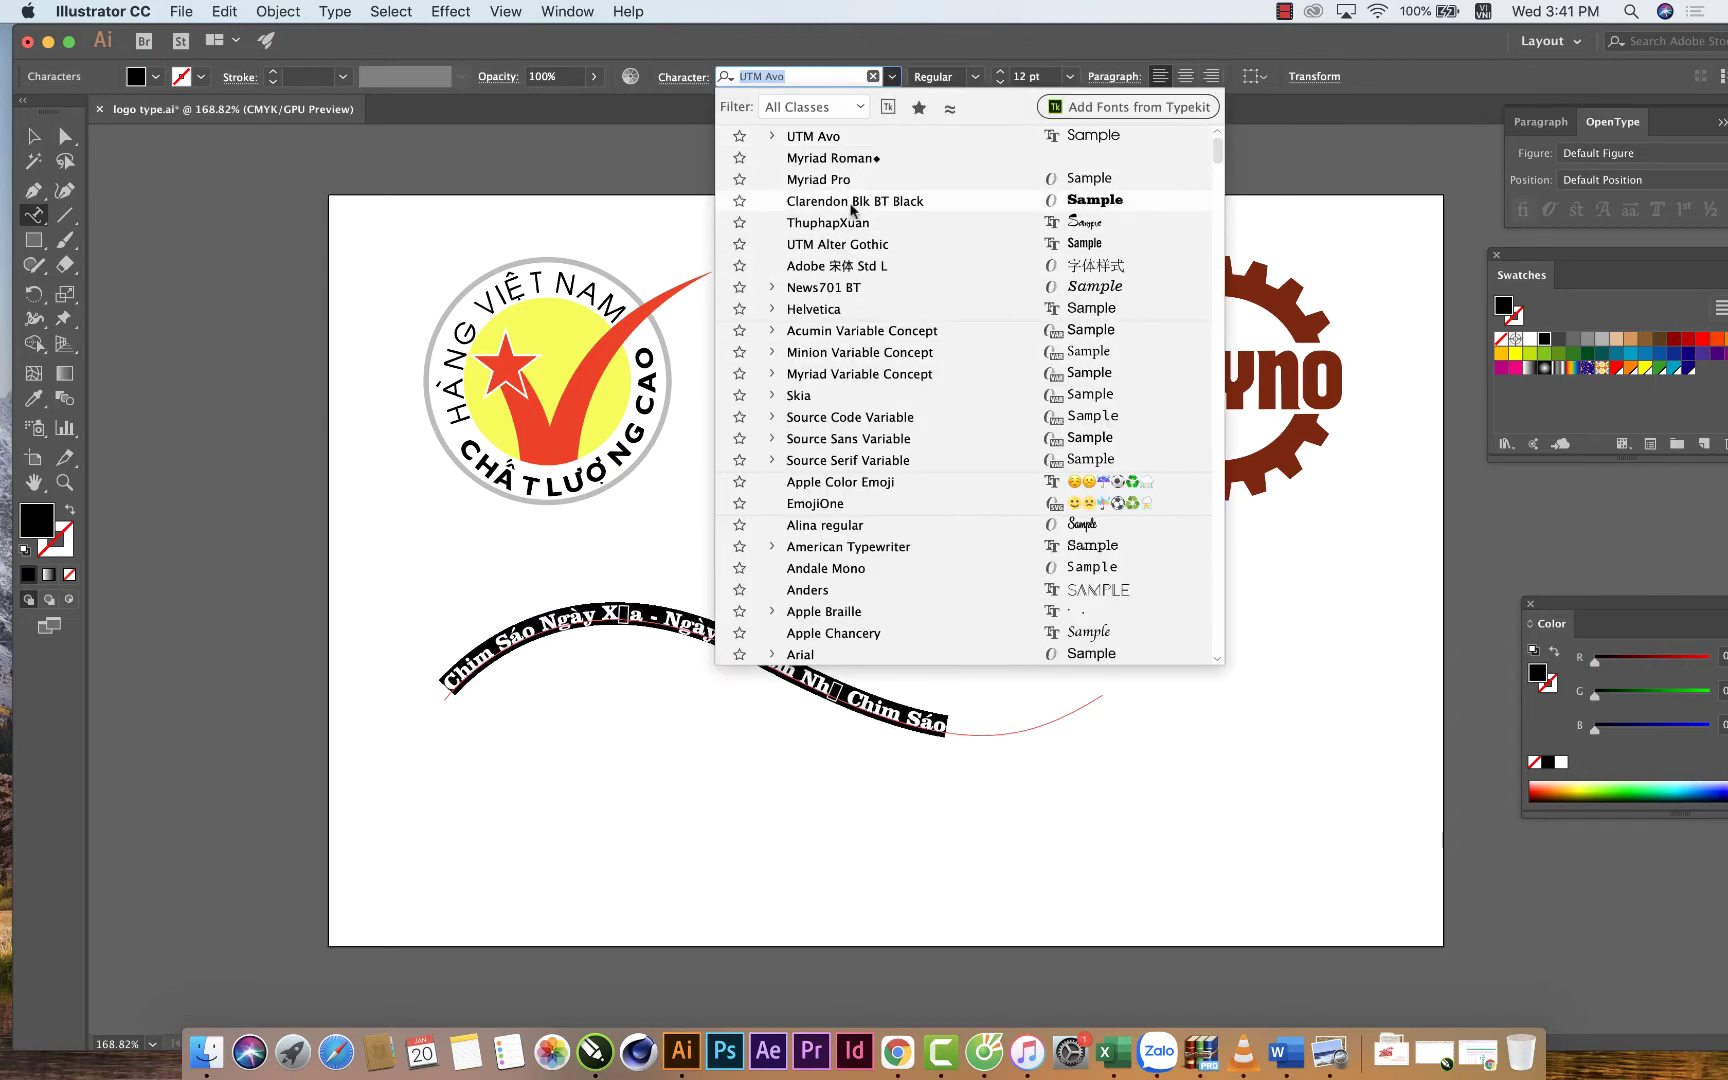
pyautogui.click(820, 138)
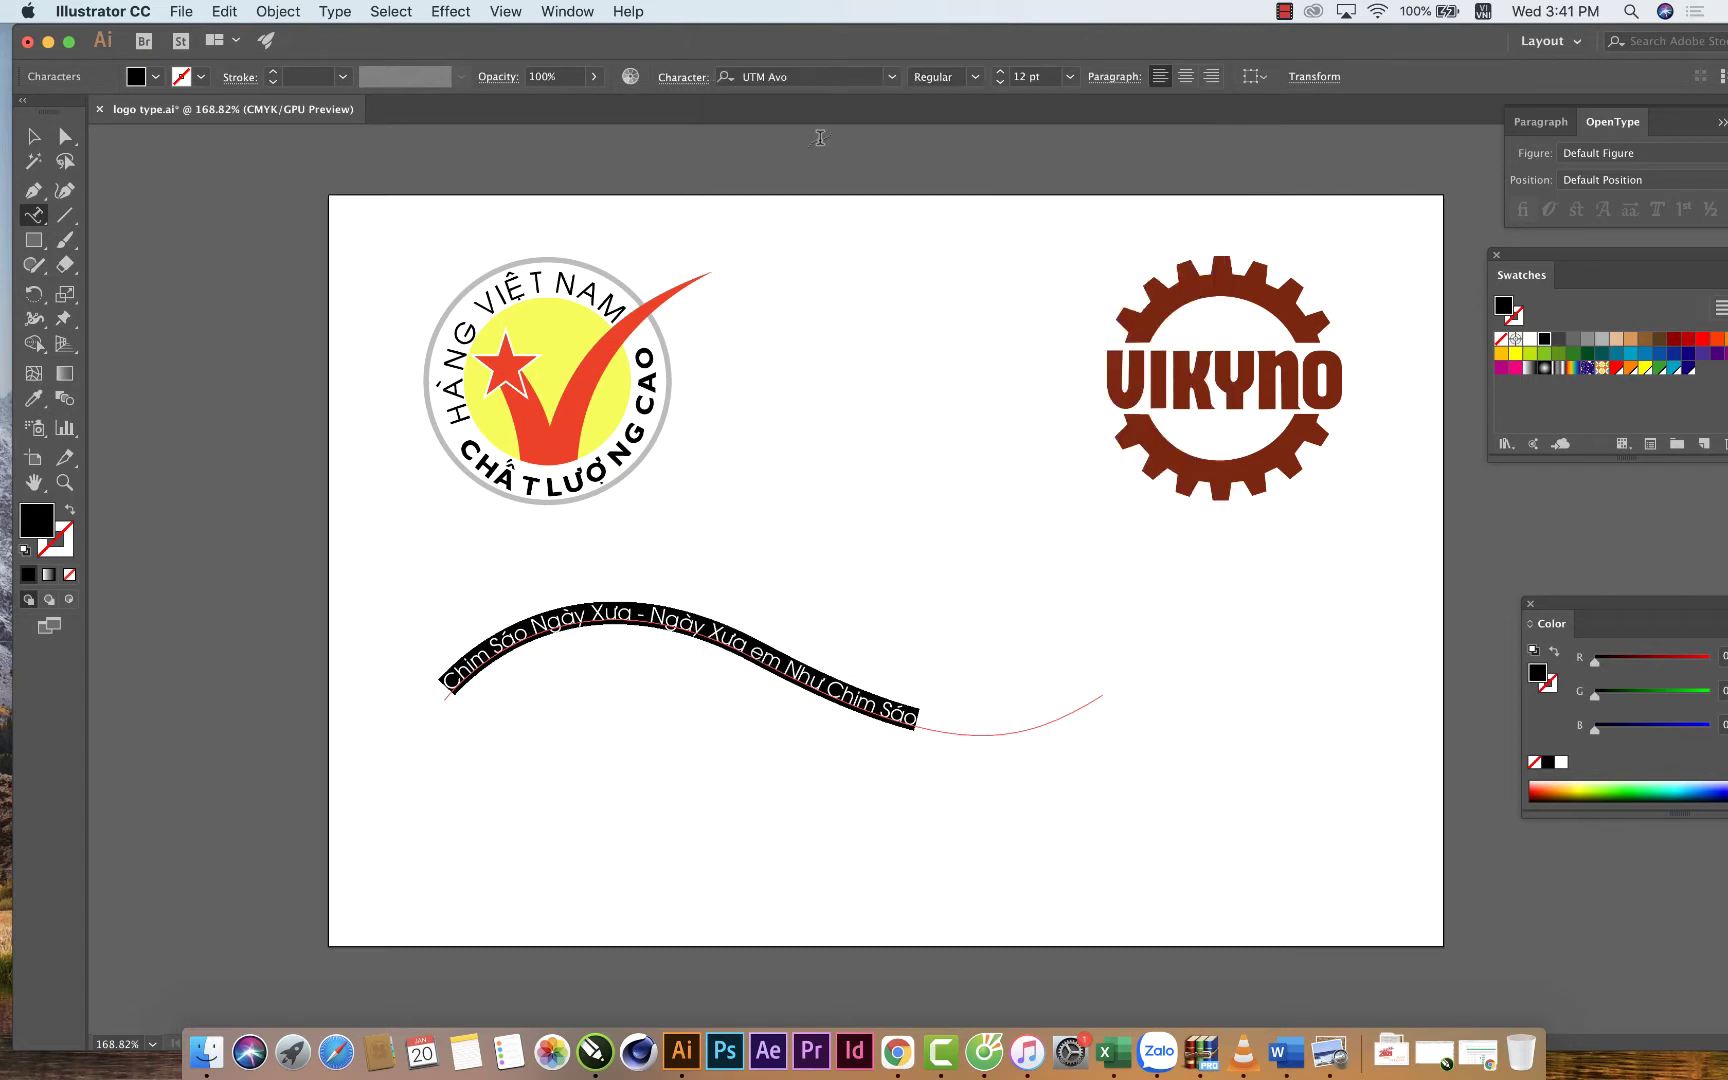
pyautogui.click(974, 77)
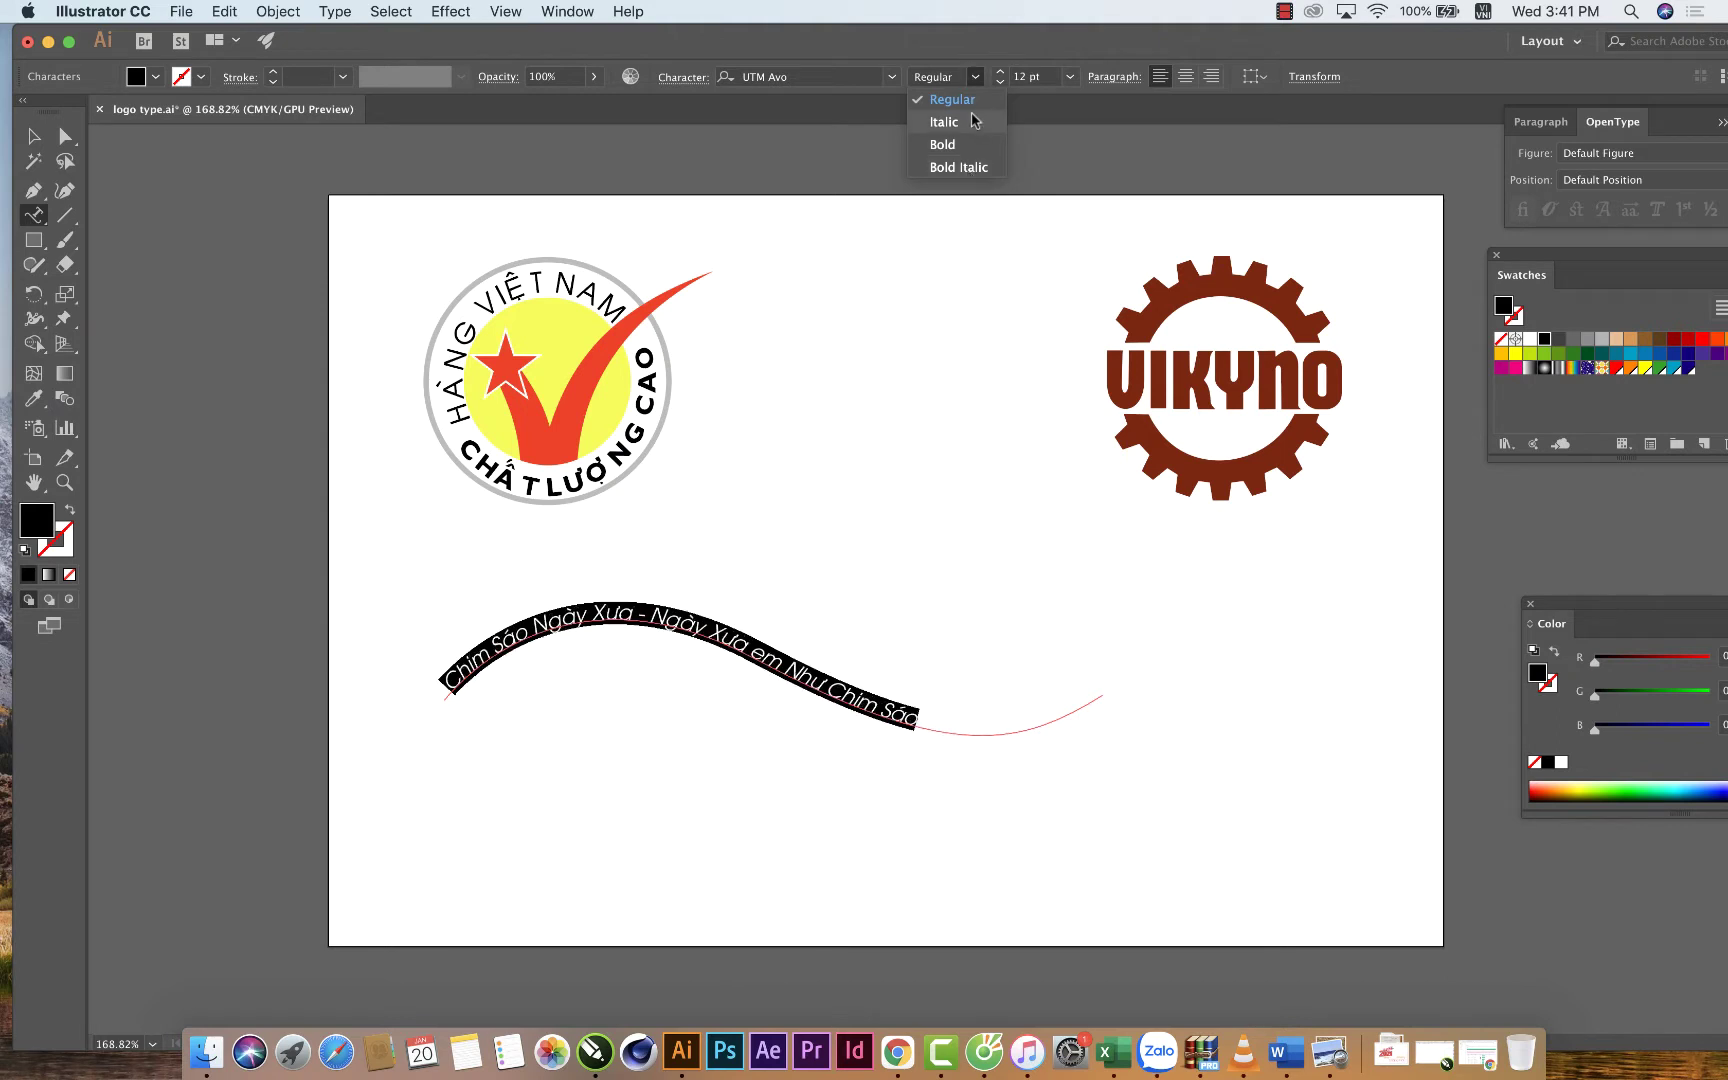
pyautogui.click(1078, 82)
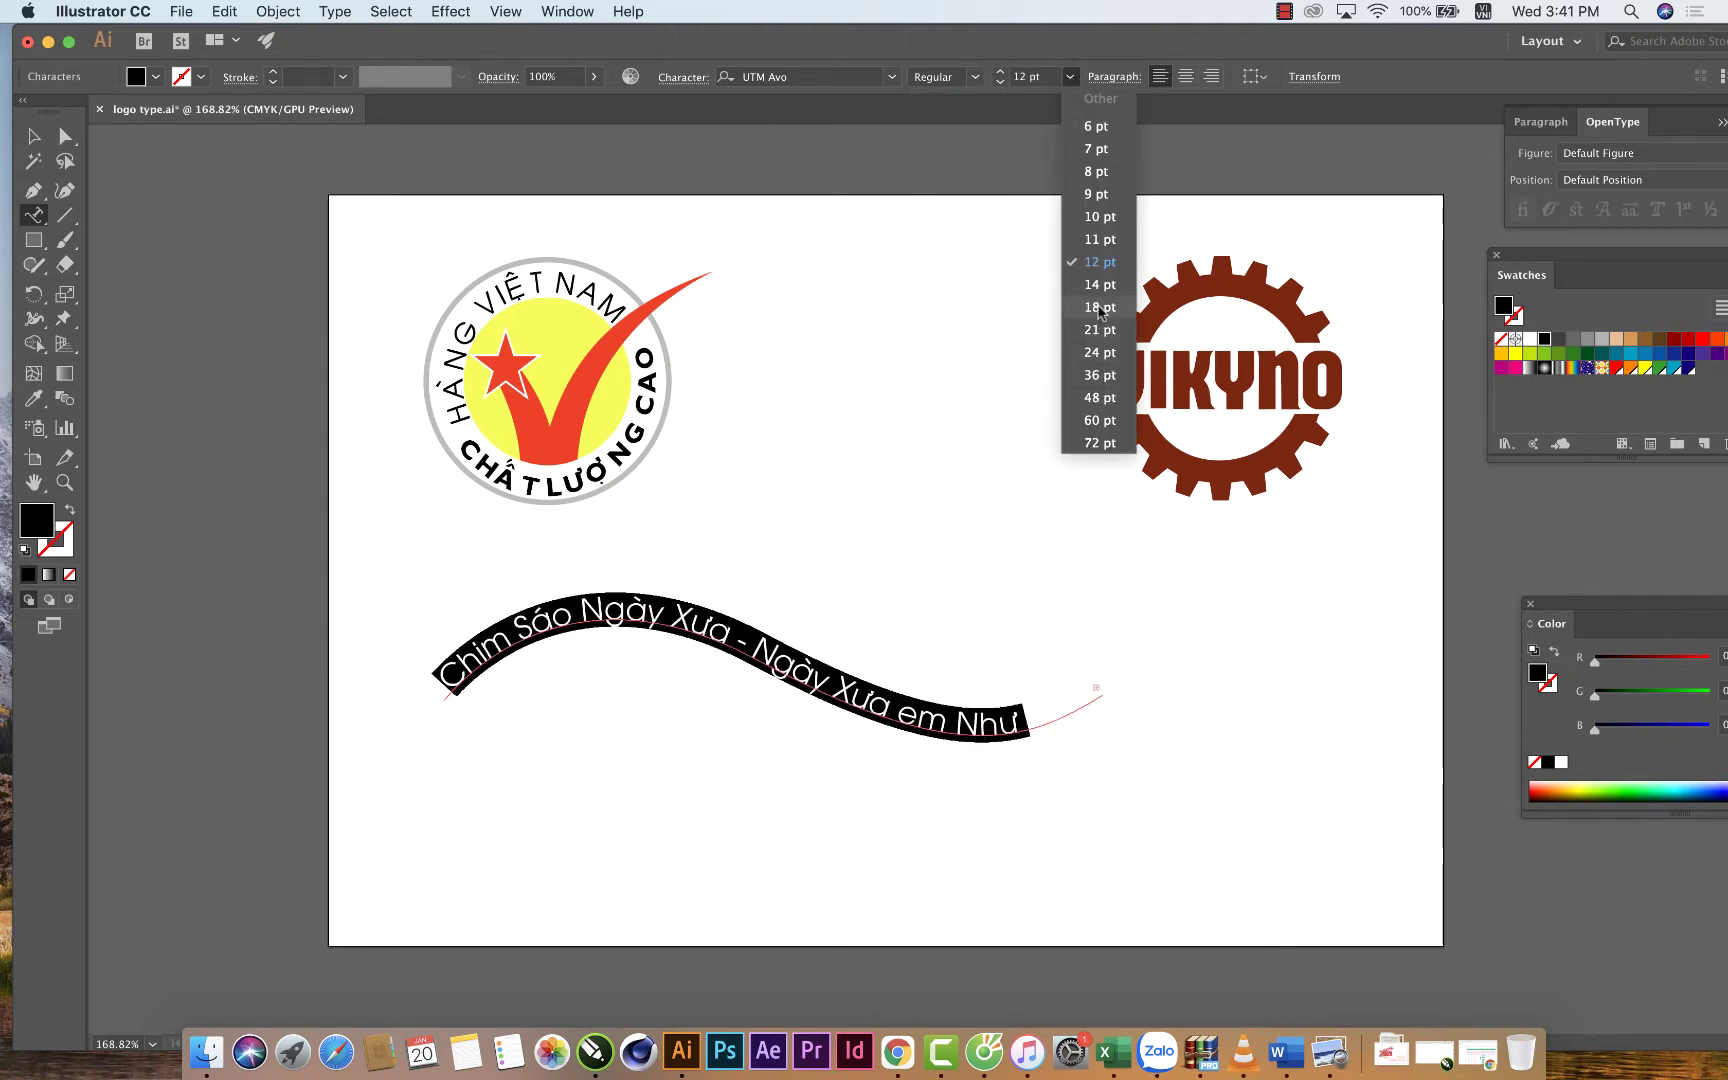
pyautogui.click(1100, 262)
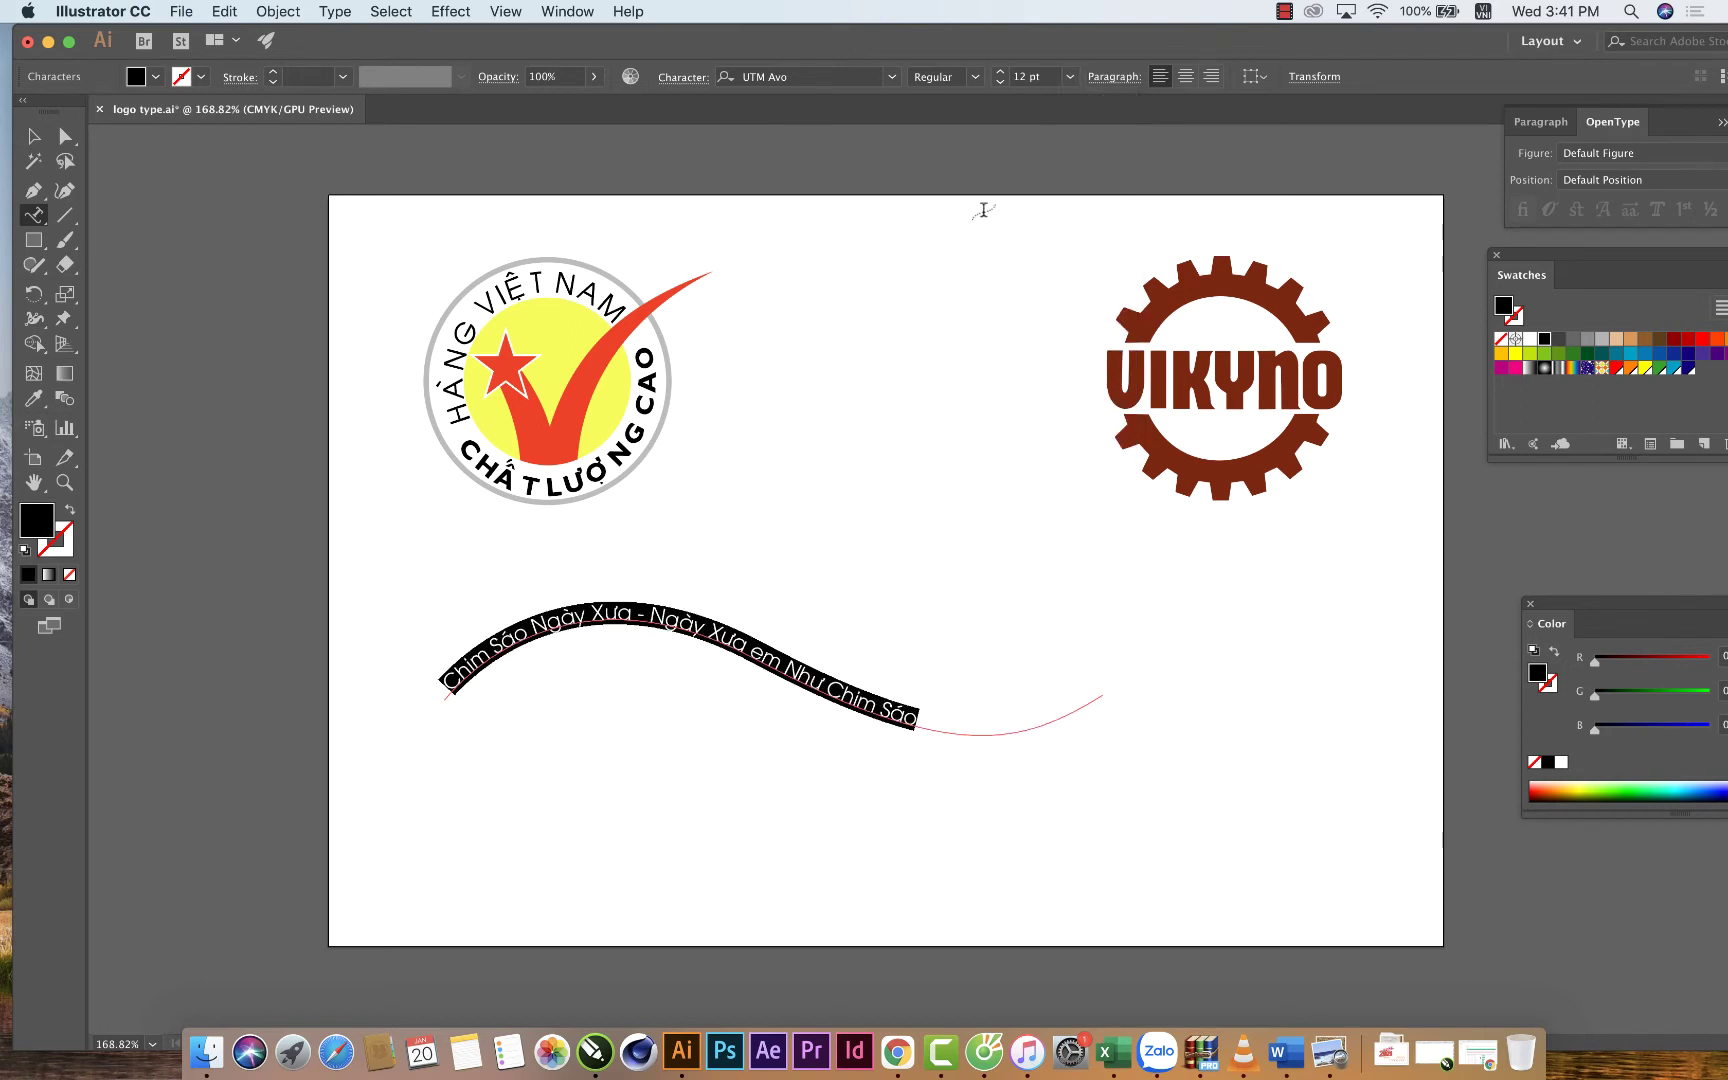
pyautogui.click(679, 78)
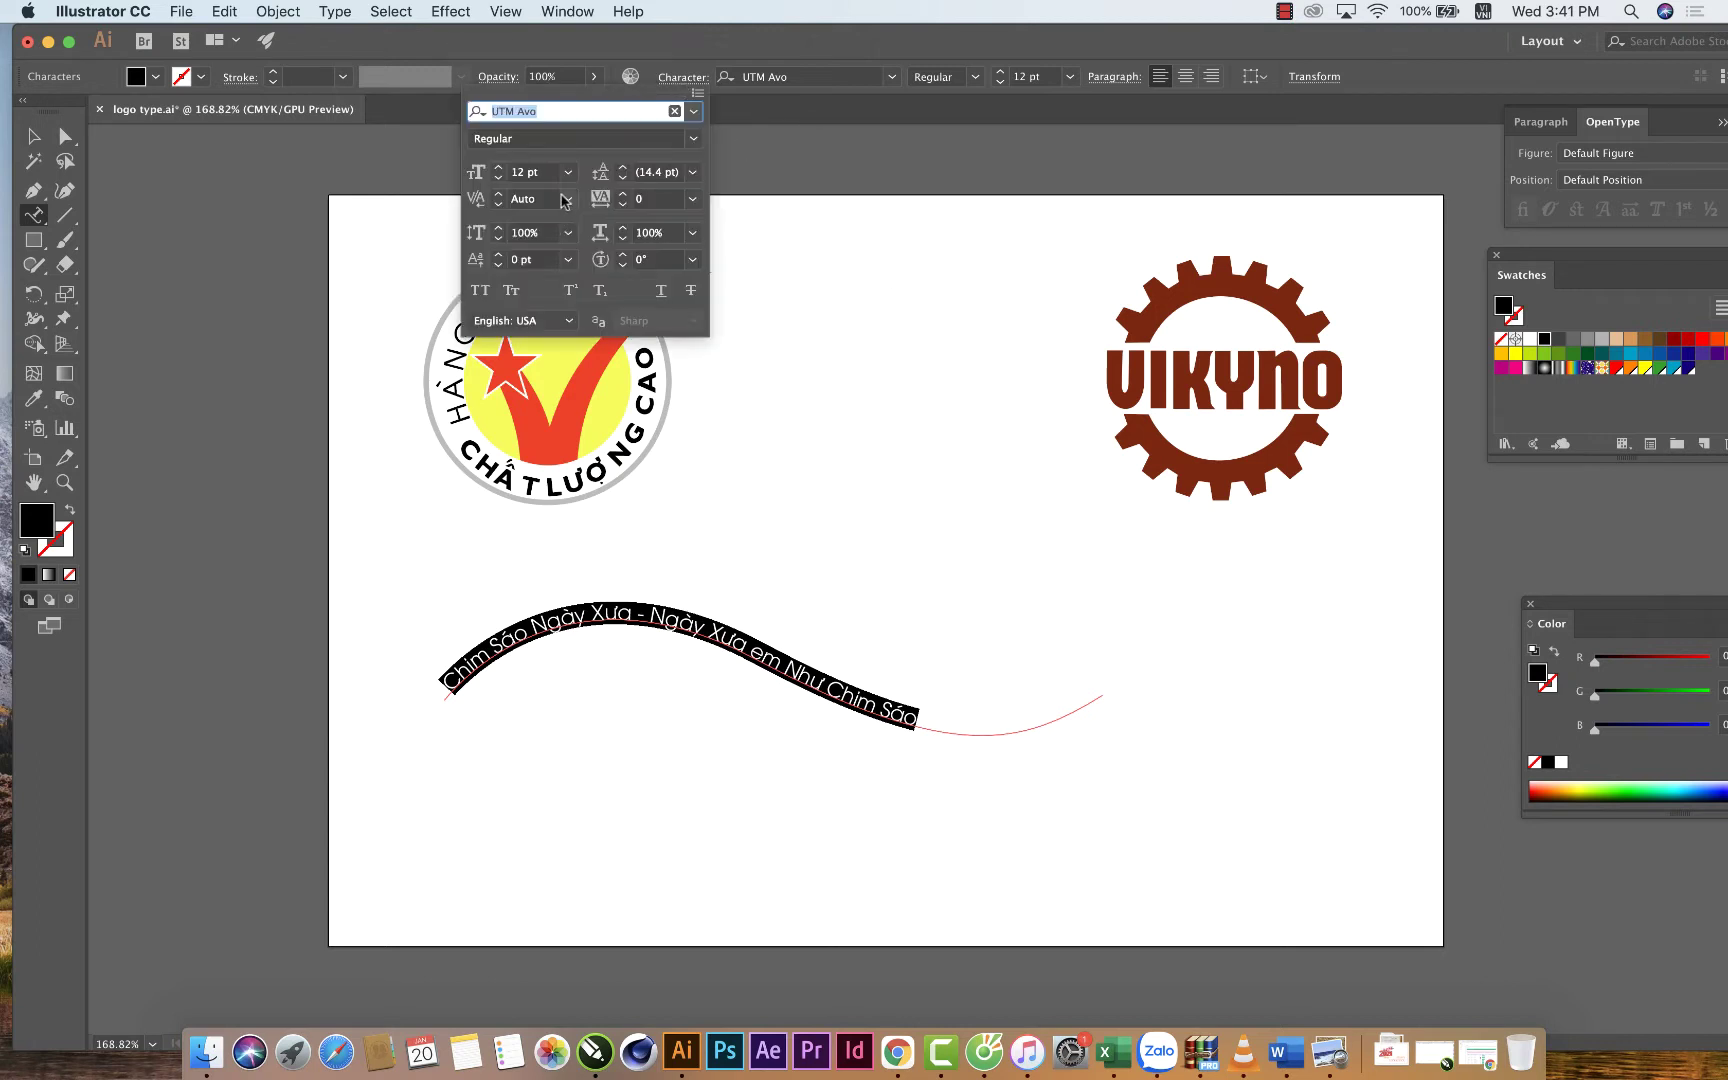
pyautogui.click(583, 14)
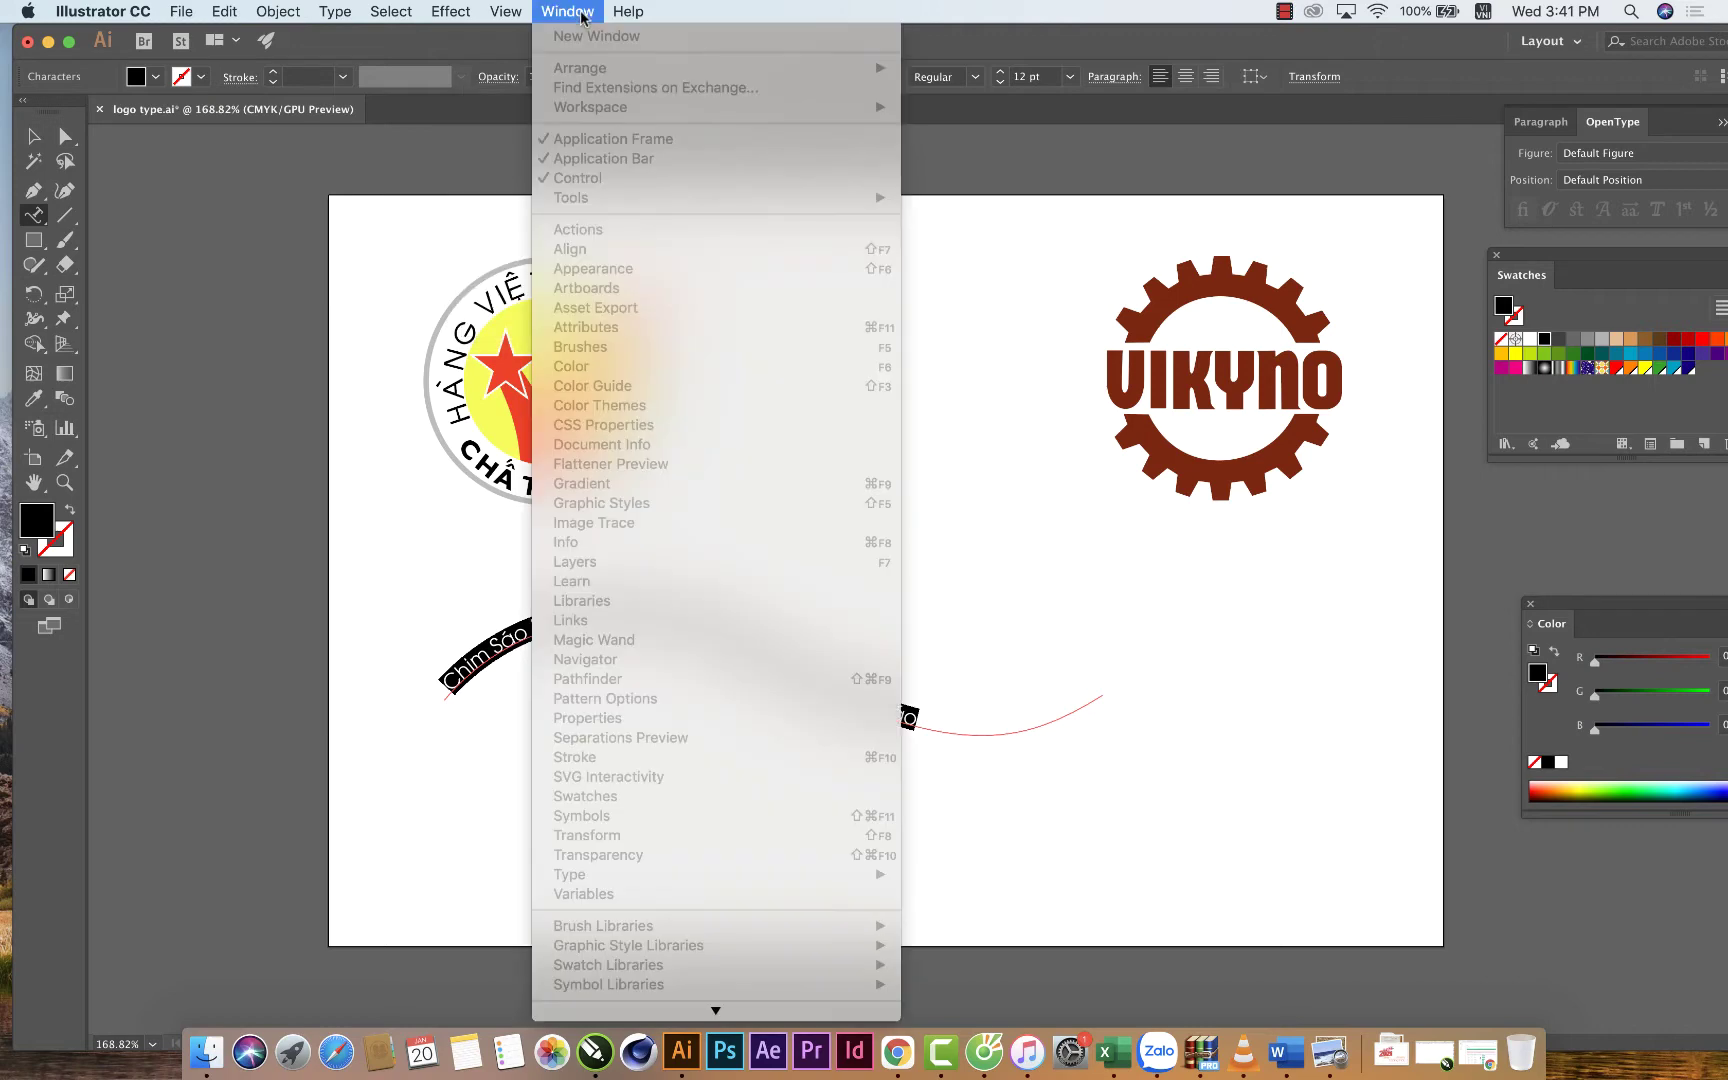
# Bring up the Character panel from the Window menu and position it over the page.
pyautogui.click(601, 889)
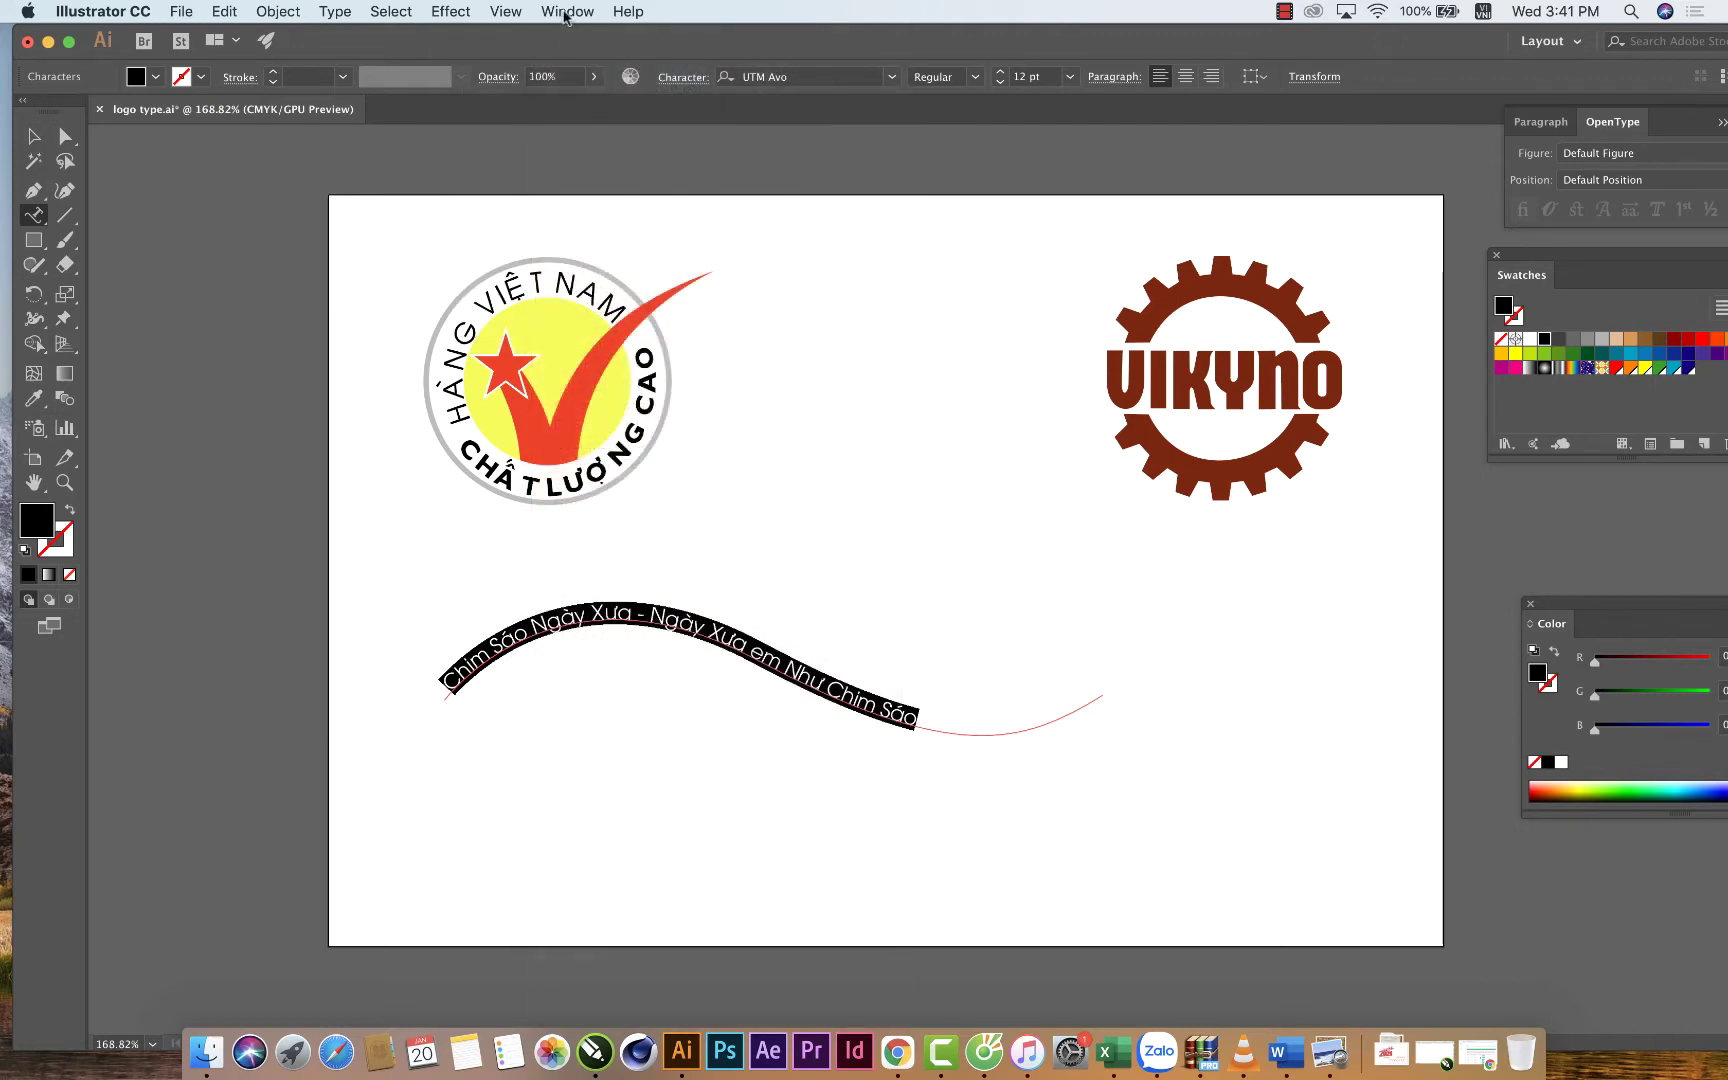
pyautogui.click(568, 14)
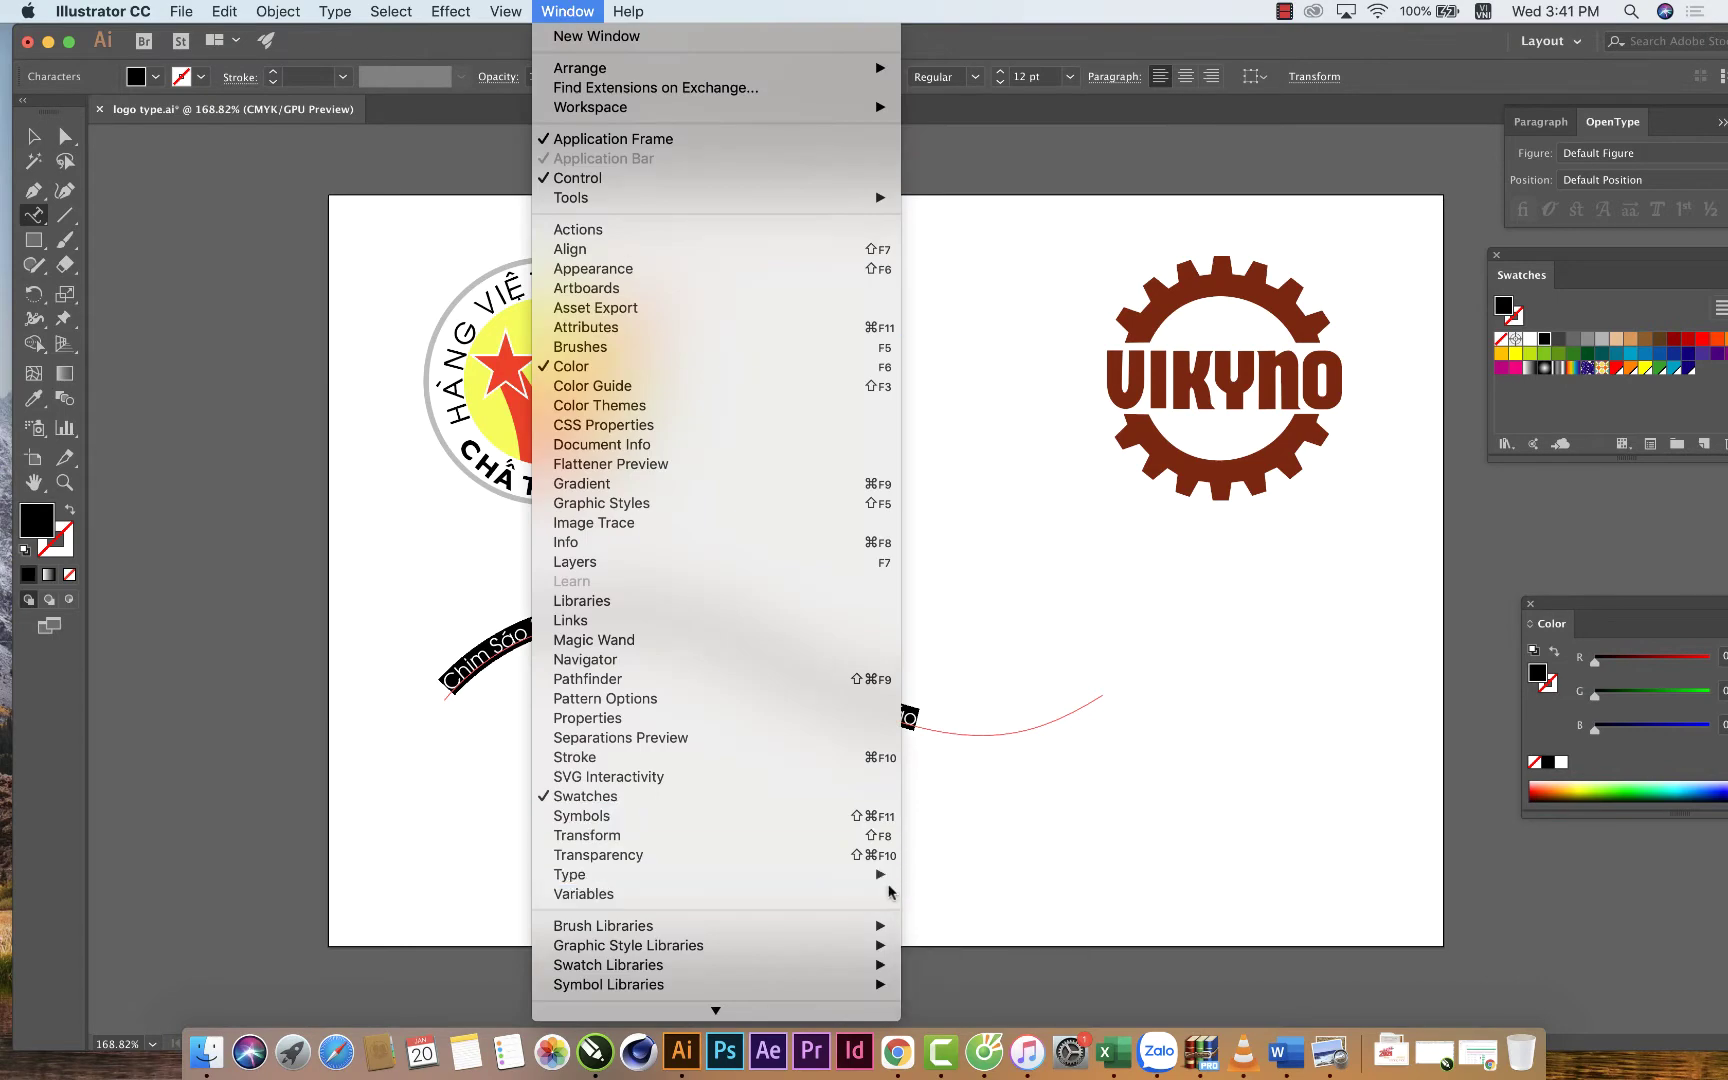
pyautogui.moveTo(570, 875)
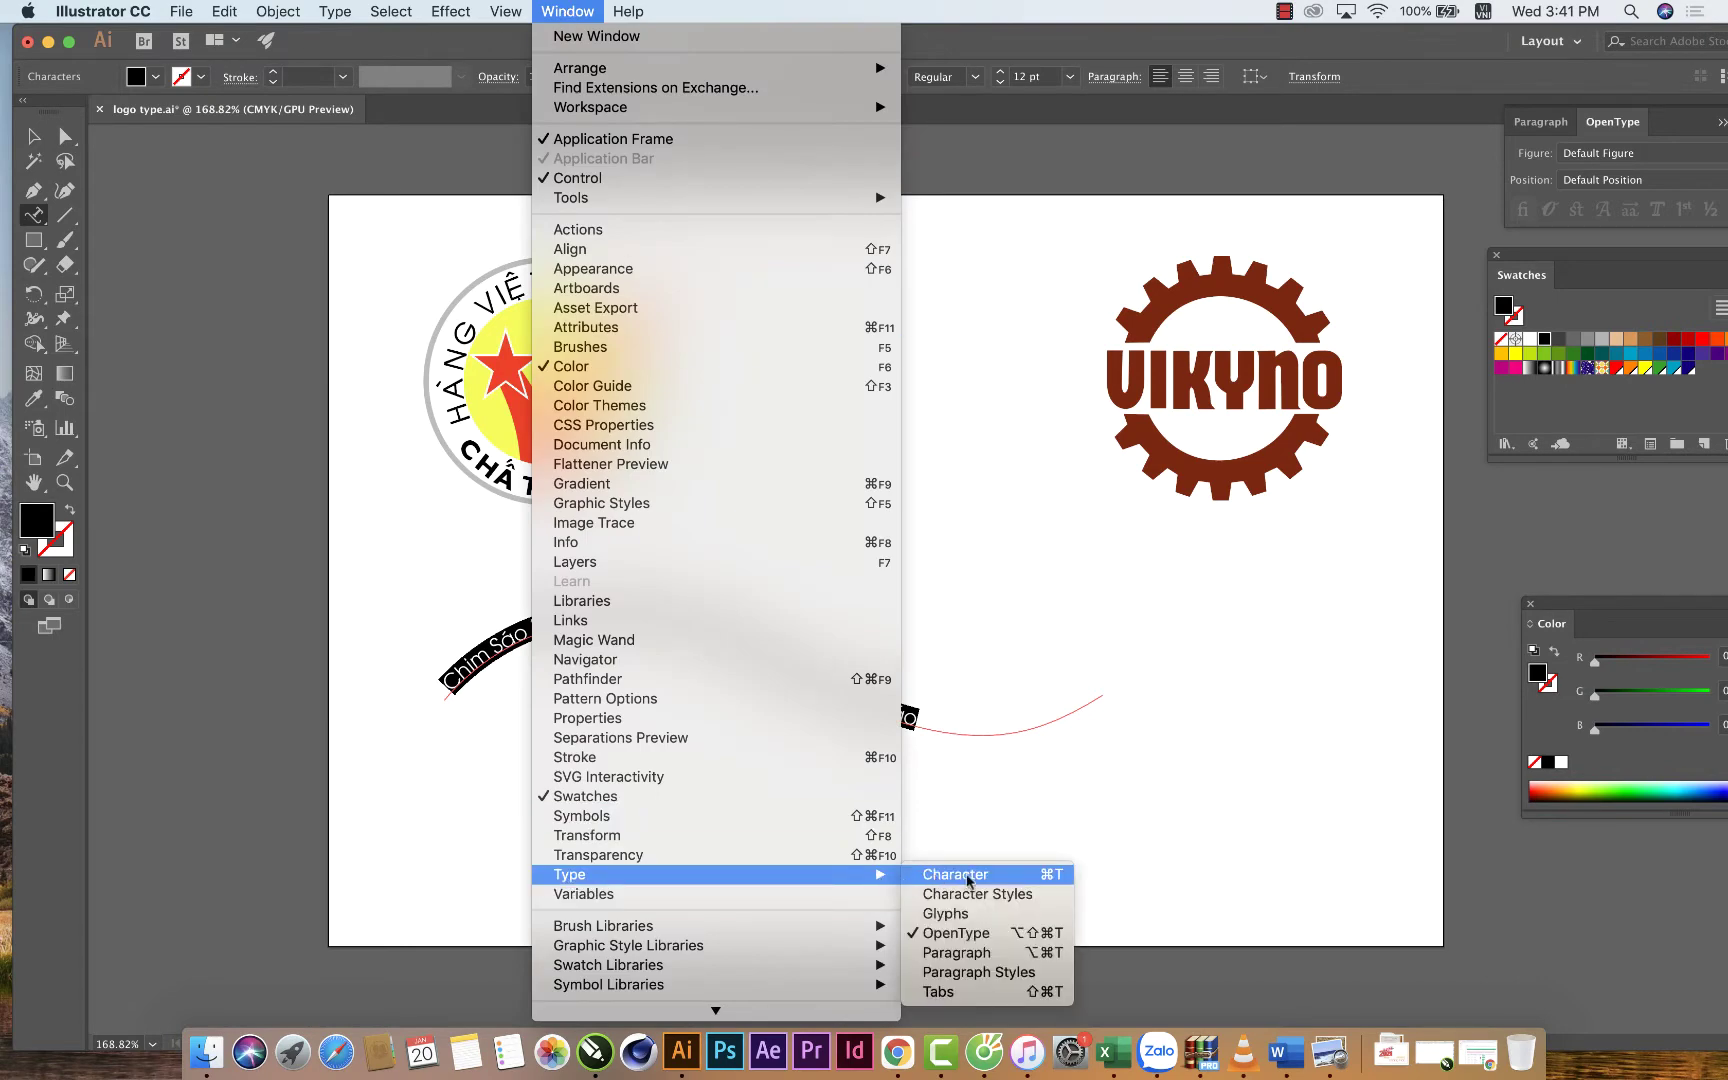
pyautogui.click(968, 875)
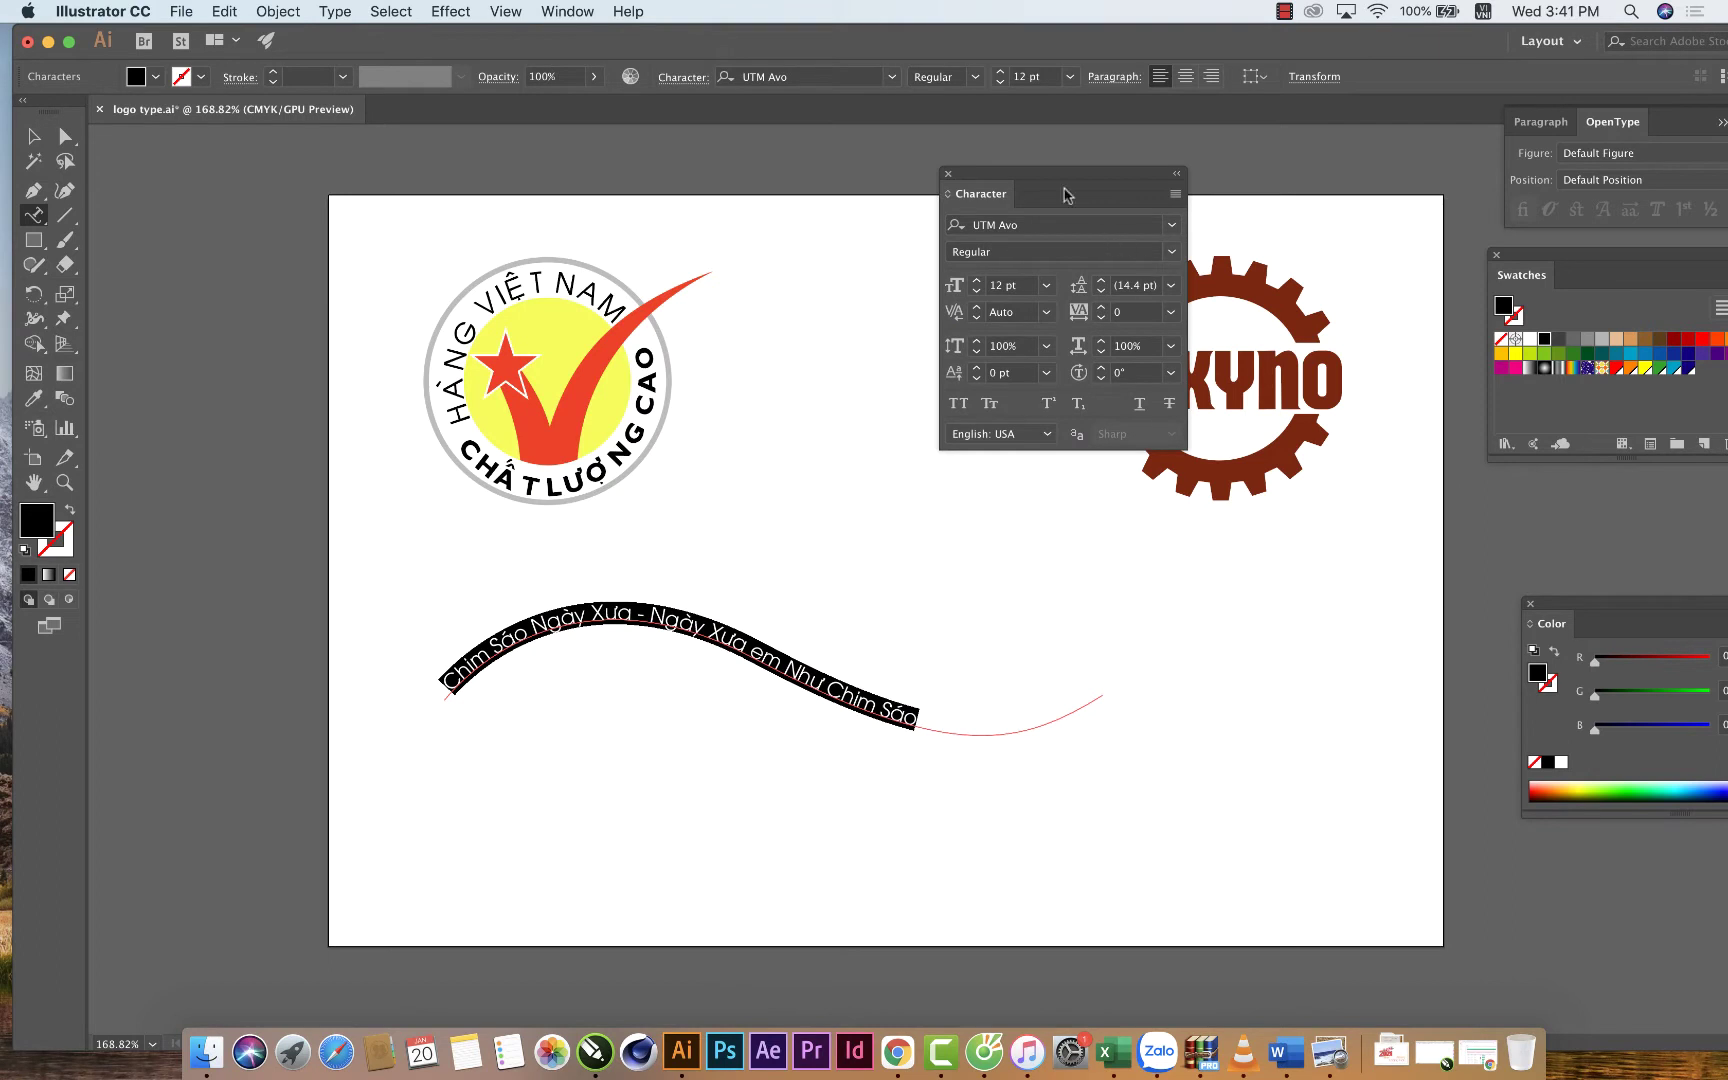
pyautogui.moveTo(1056, 170); pyautogui.dragTo(912, 165)
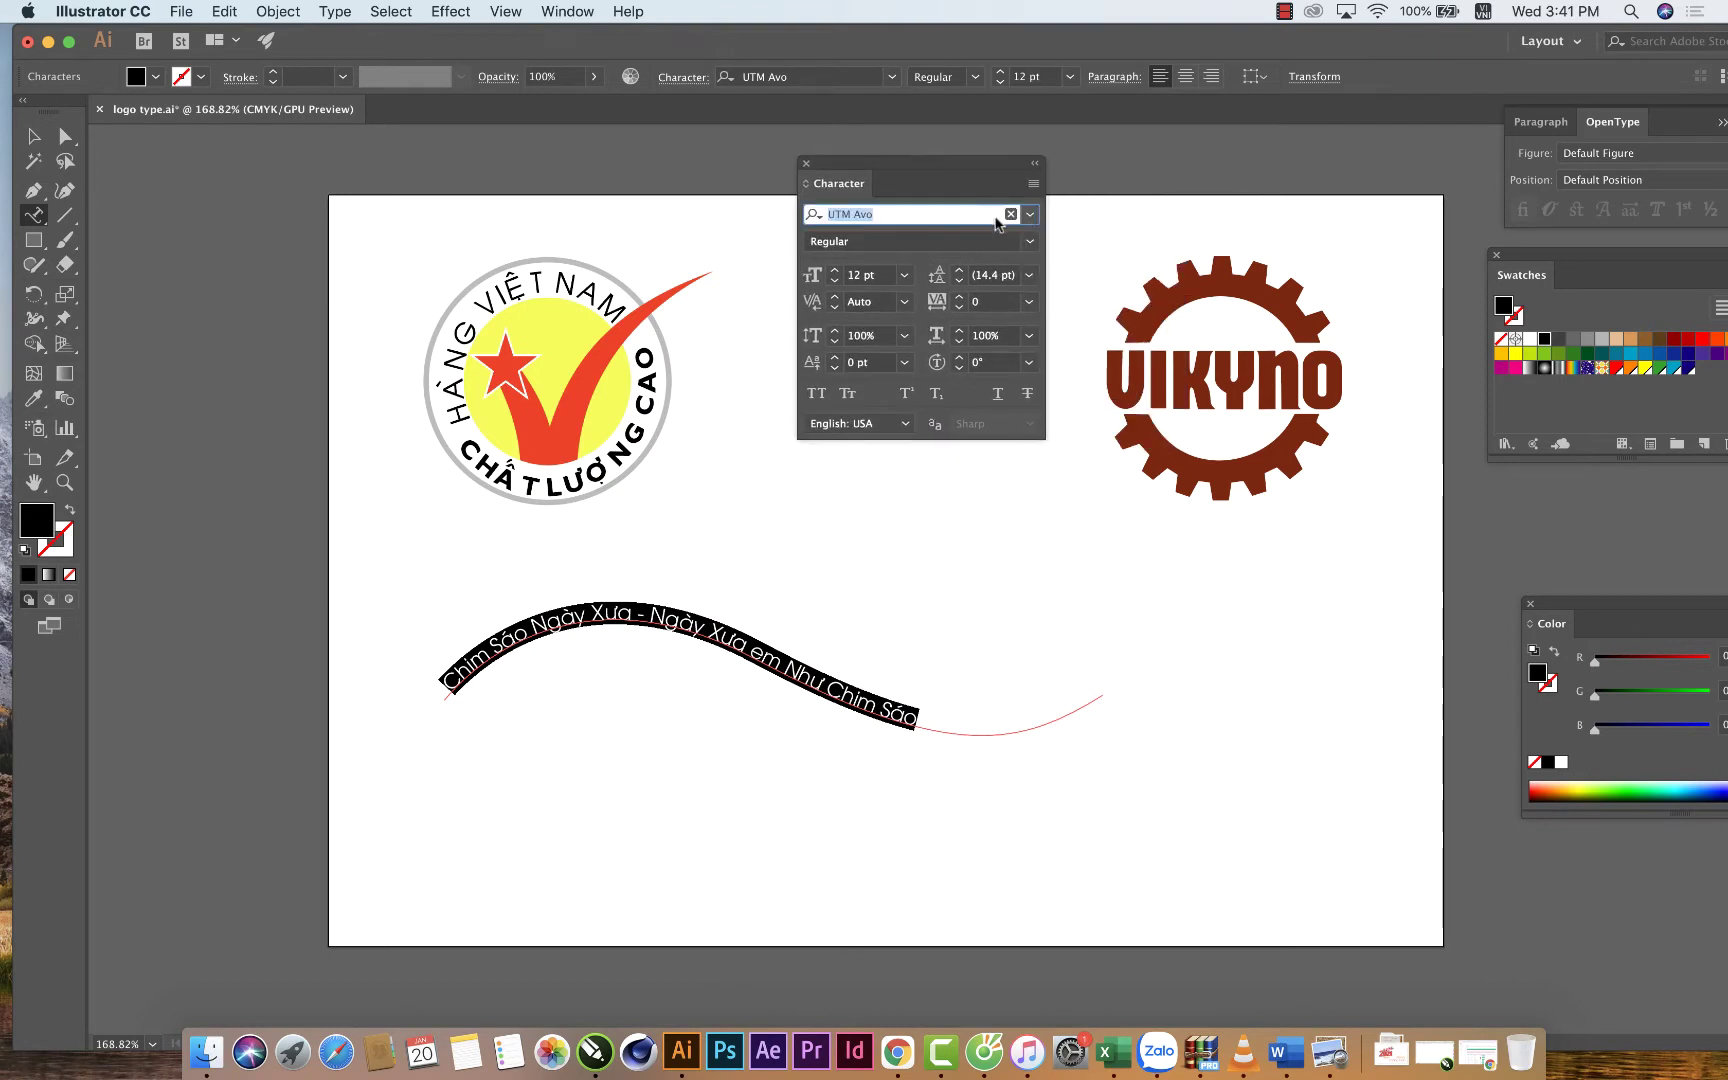
# Try UTM Alter Gothic, then switch the path text back to UTM Avo Bold.
pyautogui.click(1030, 214)
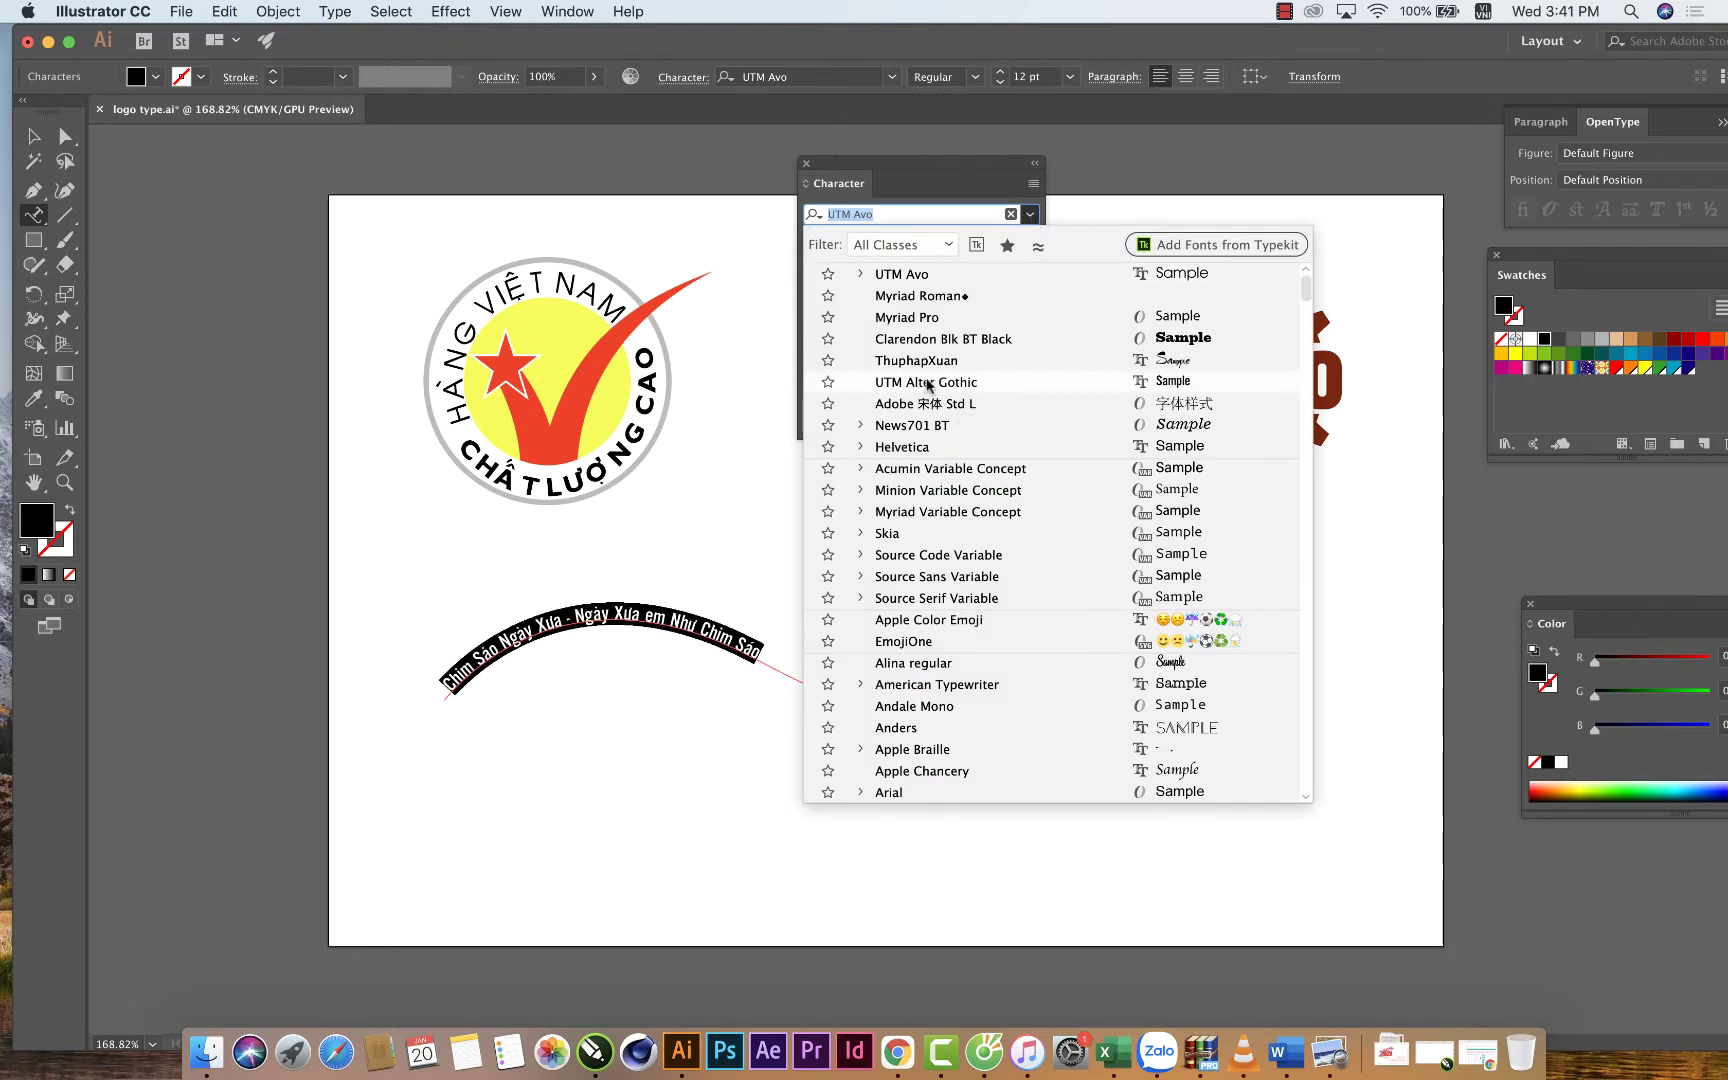
pyautogui.click(929, 382)
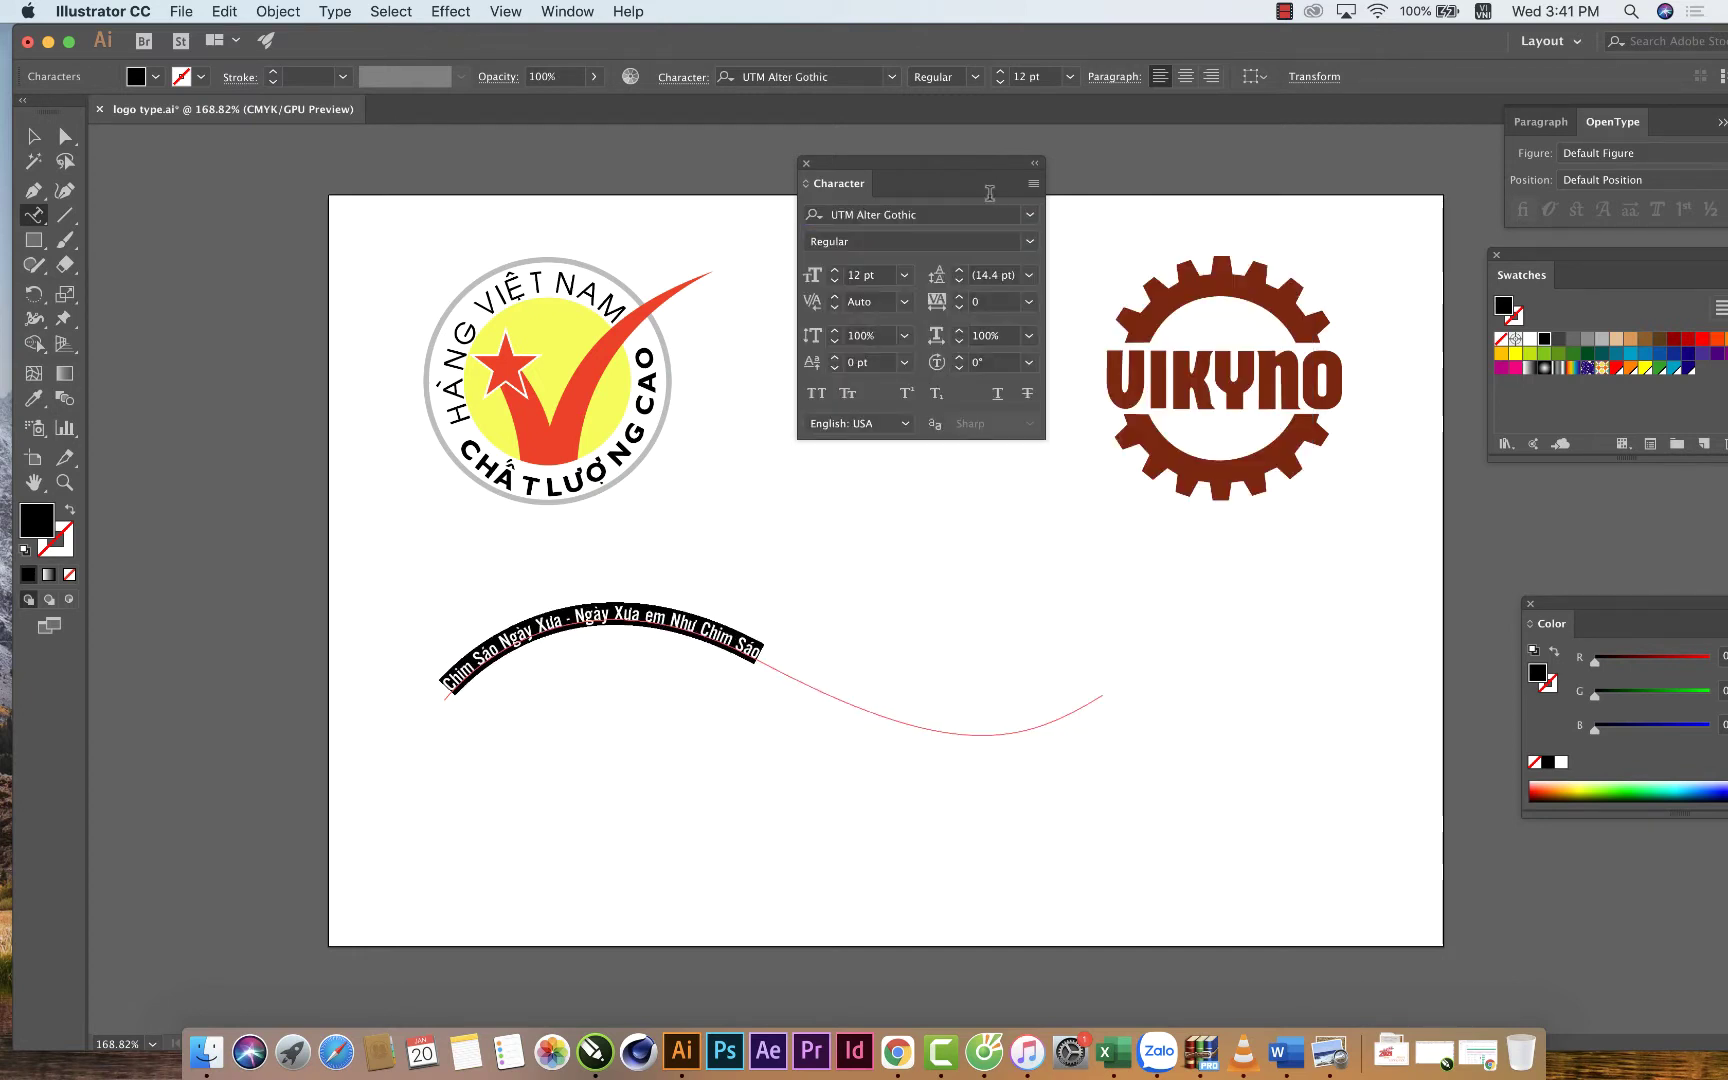
pyautogui.click(1030, 241)
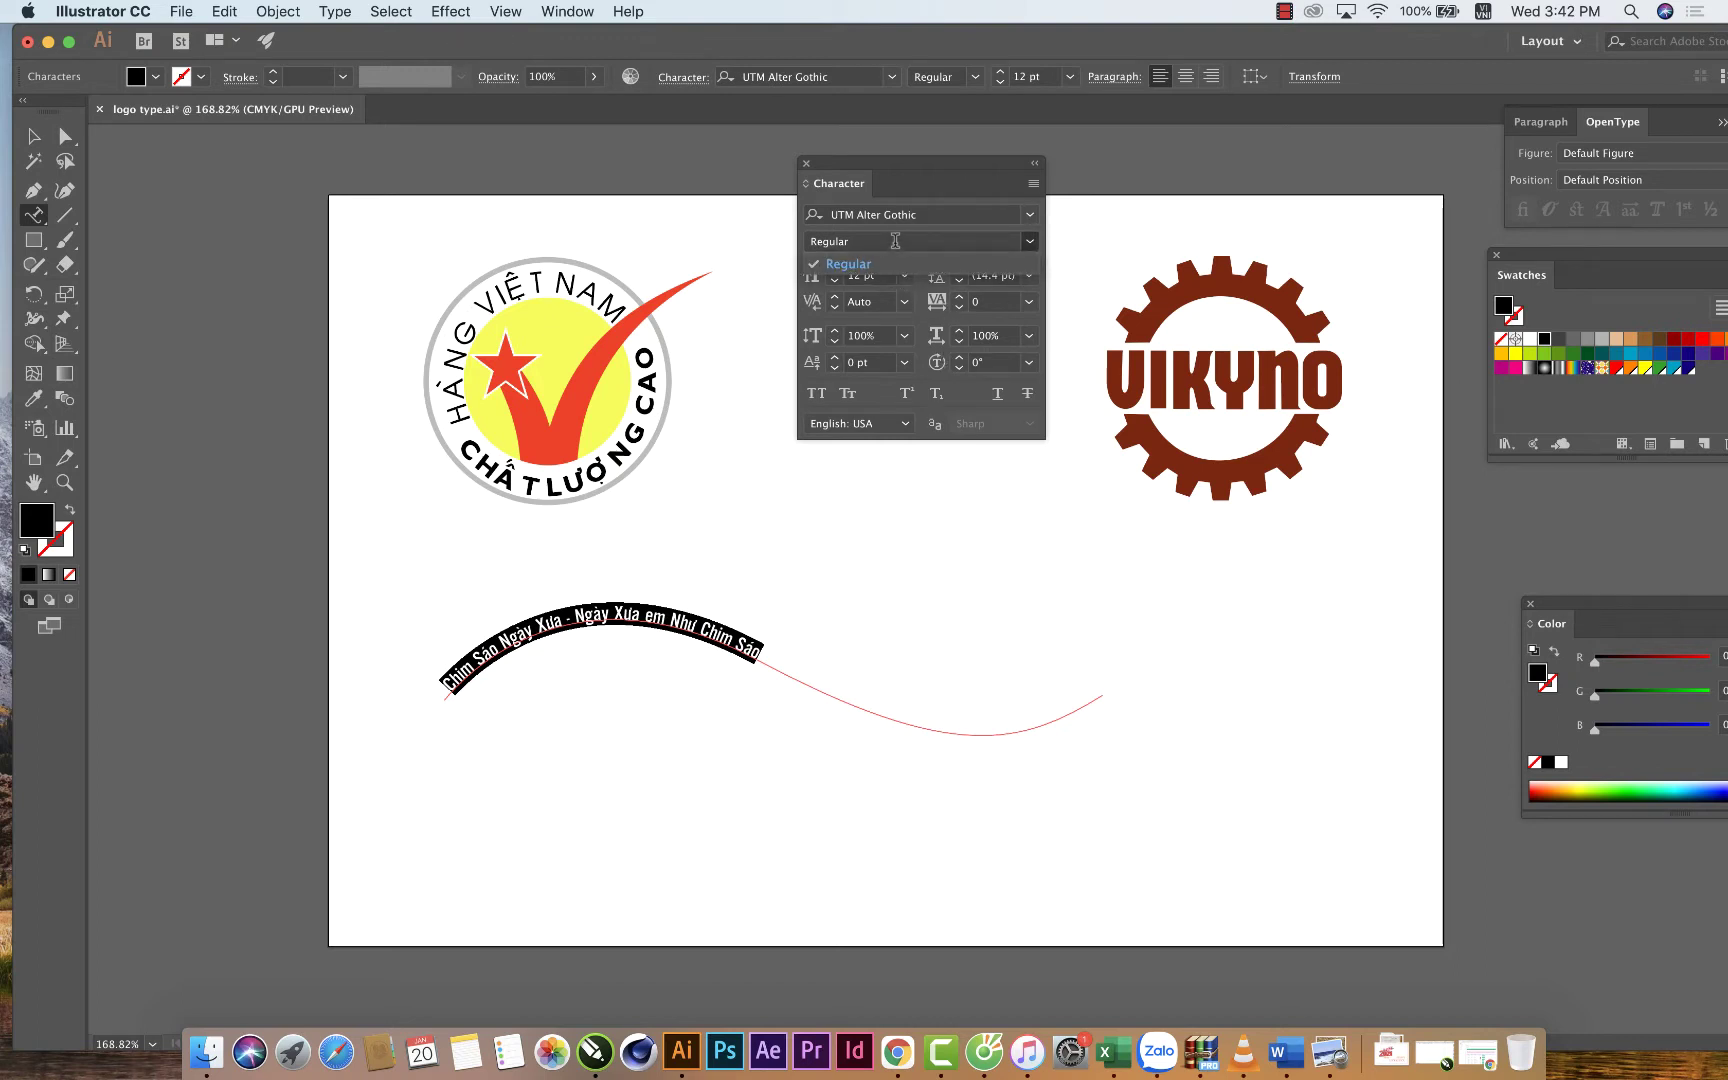
pyautogui.click(1025, 220)
pyautogui.click(1030, 214)
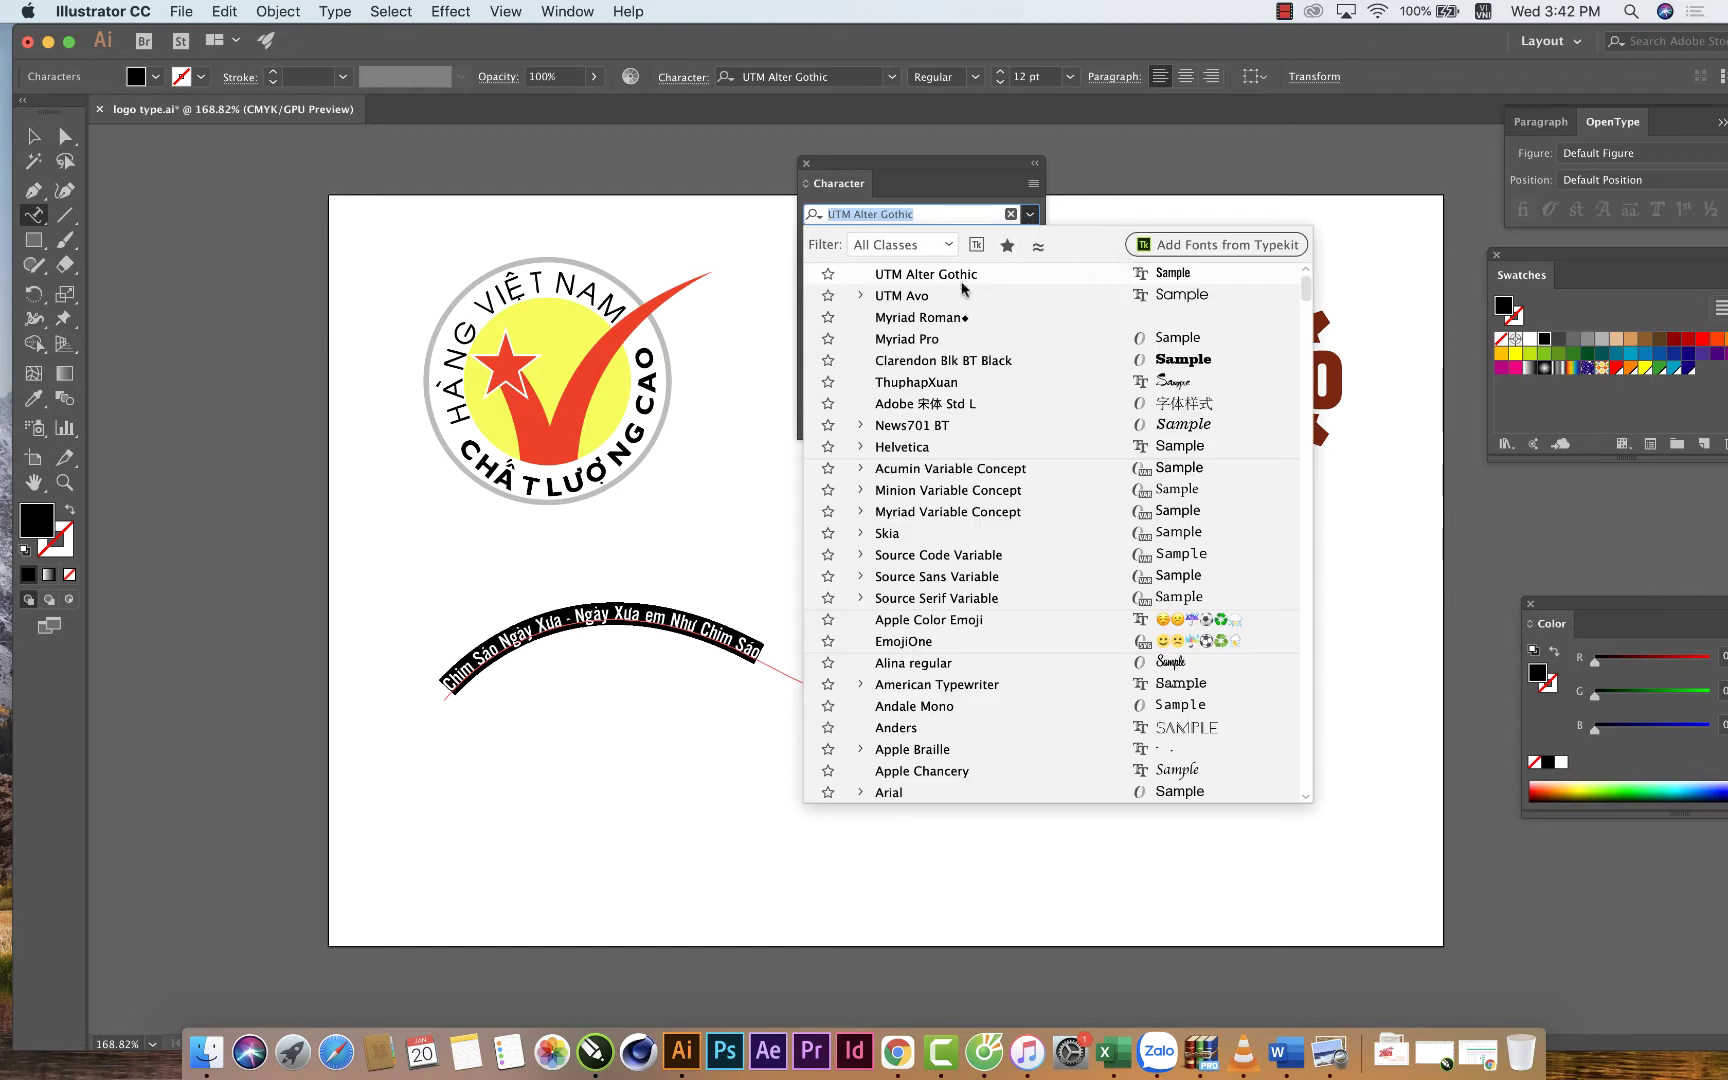
pyautogui.click(963, 293)
pyautogui.click(1029, 241)
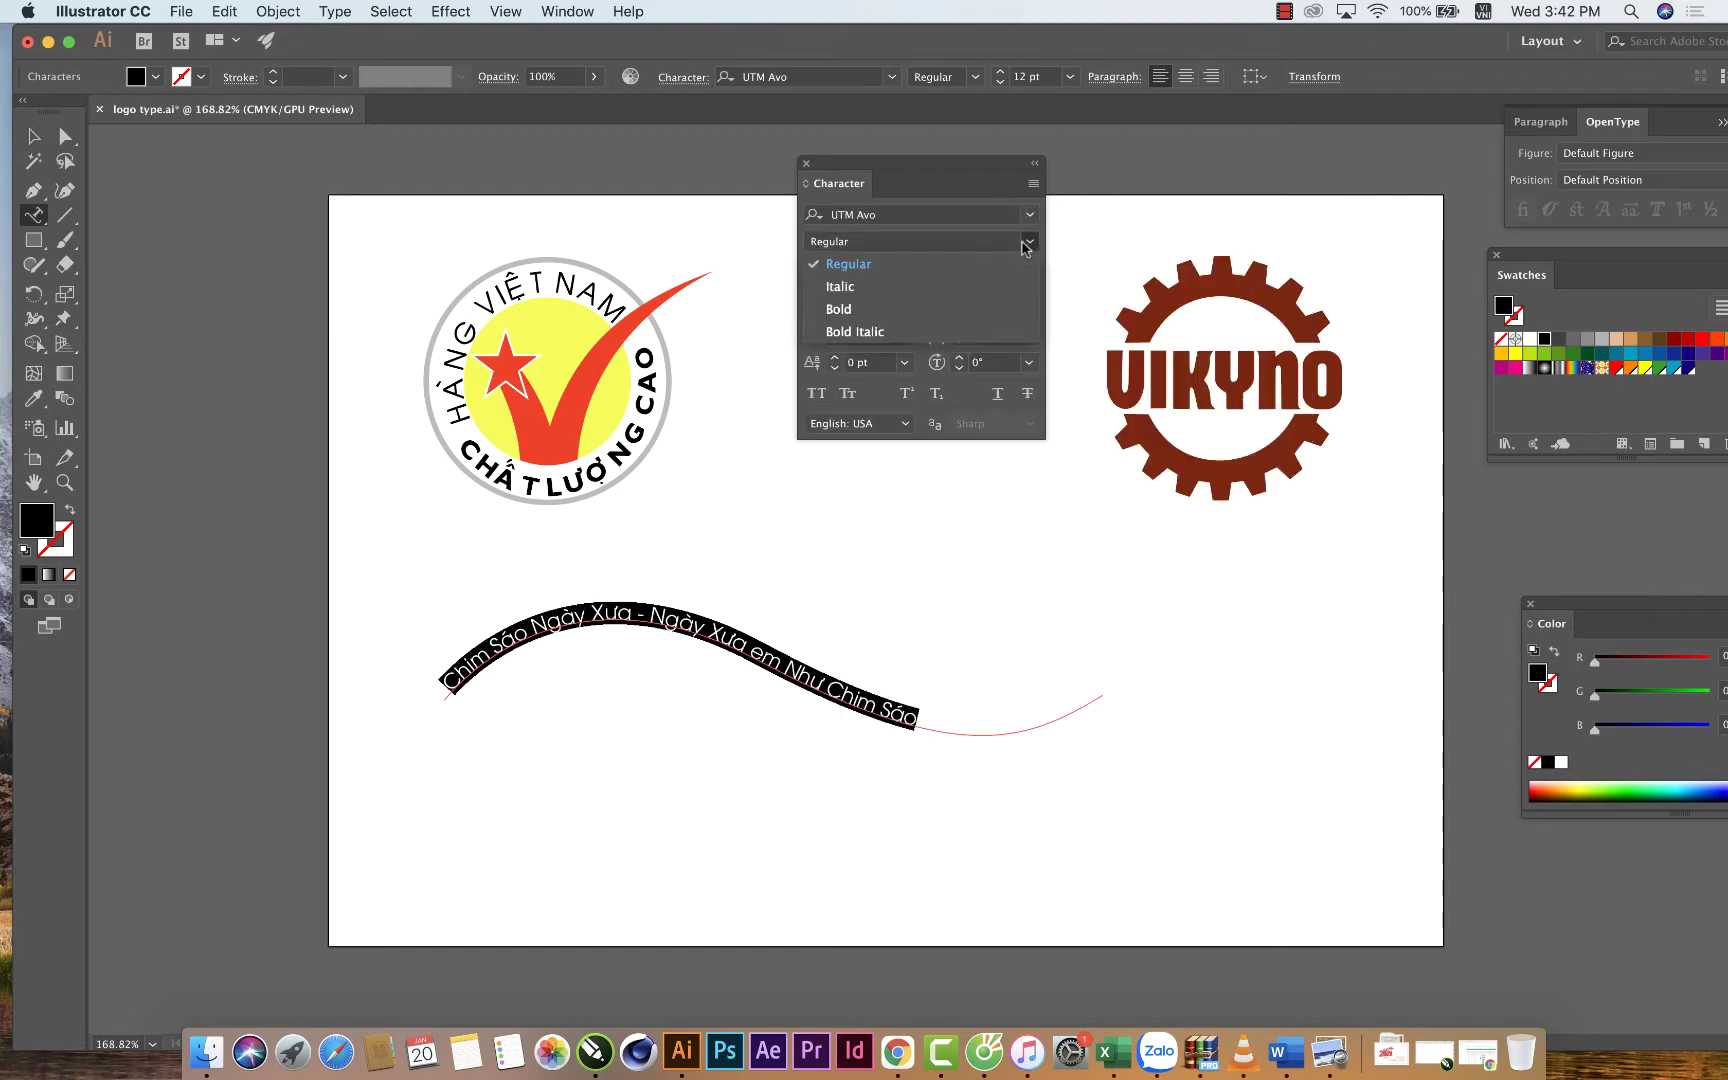
pyautogui.click(893, 308)
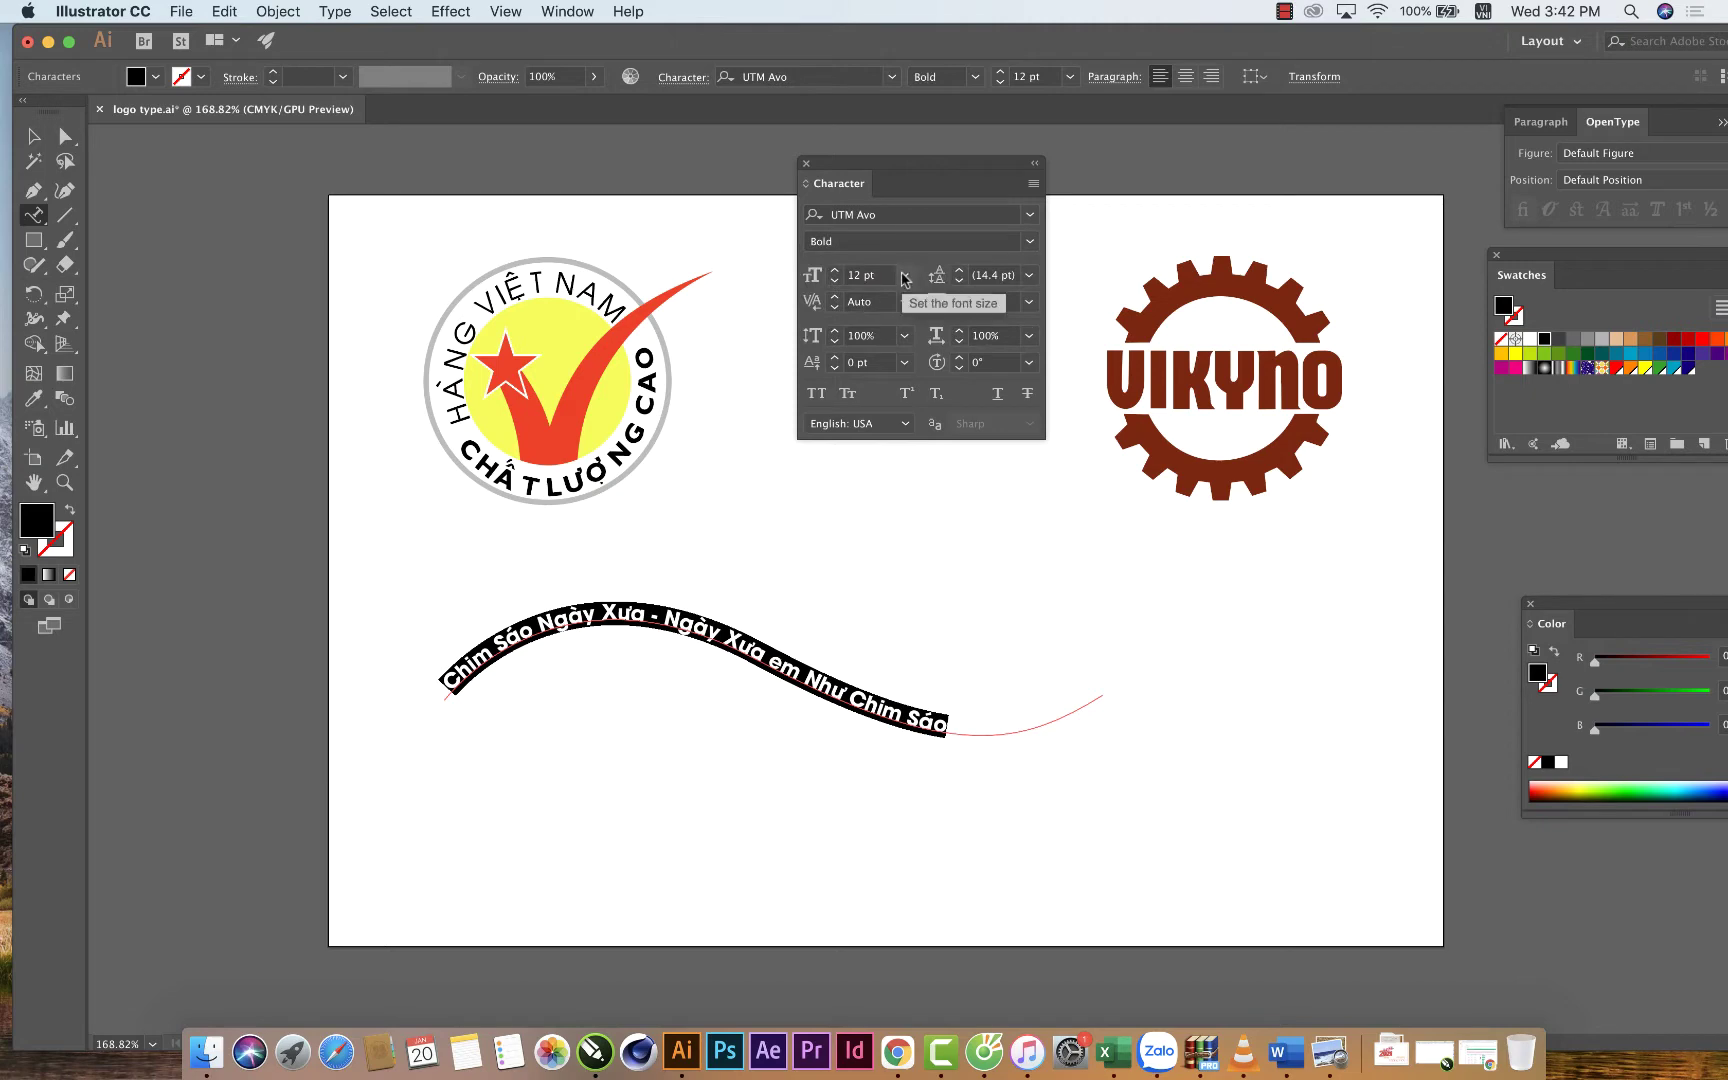
# Set the path text font size to 14 pt.
pyautogui.click(904, 275)
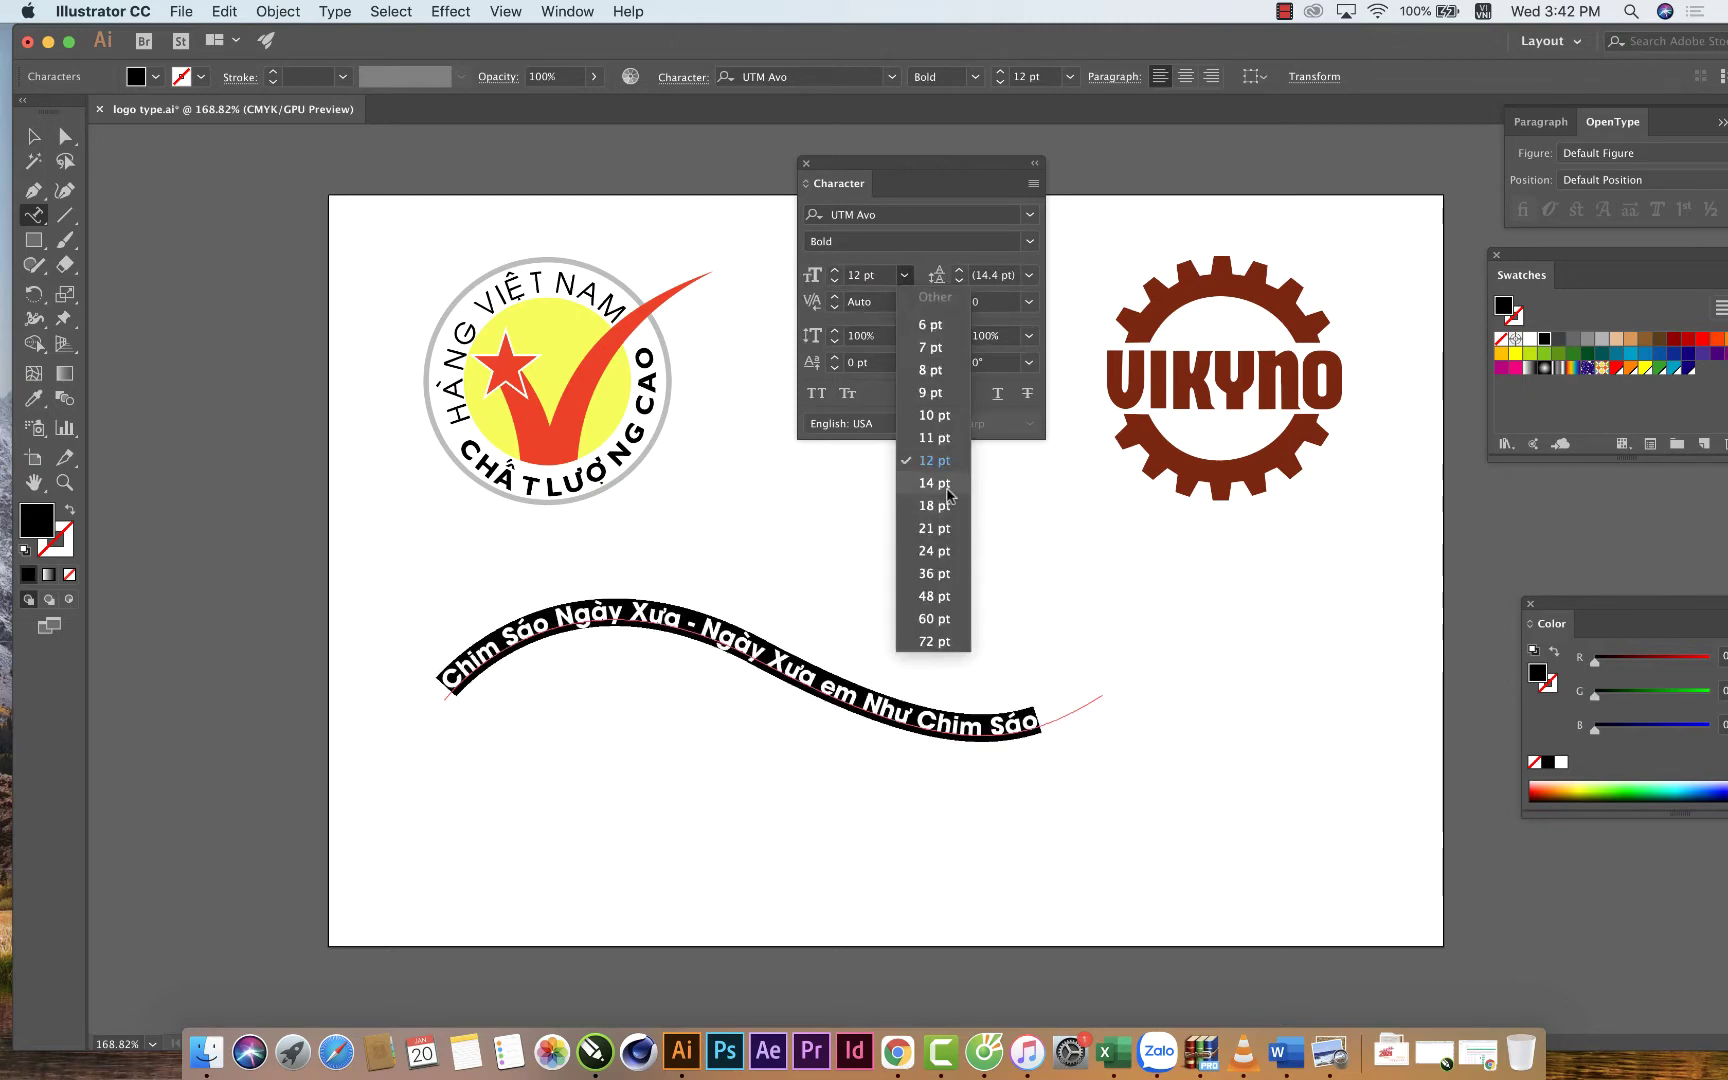
pyautogui.click(934, 483)
pyautogui.click(904, 275)
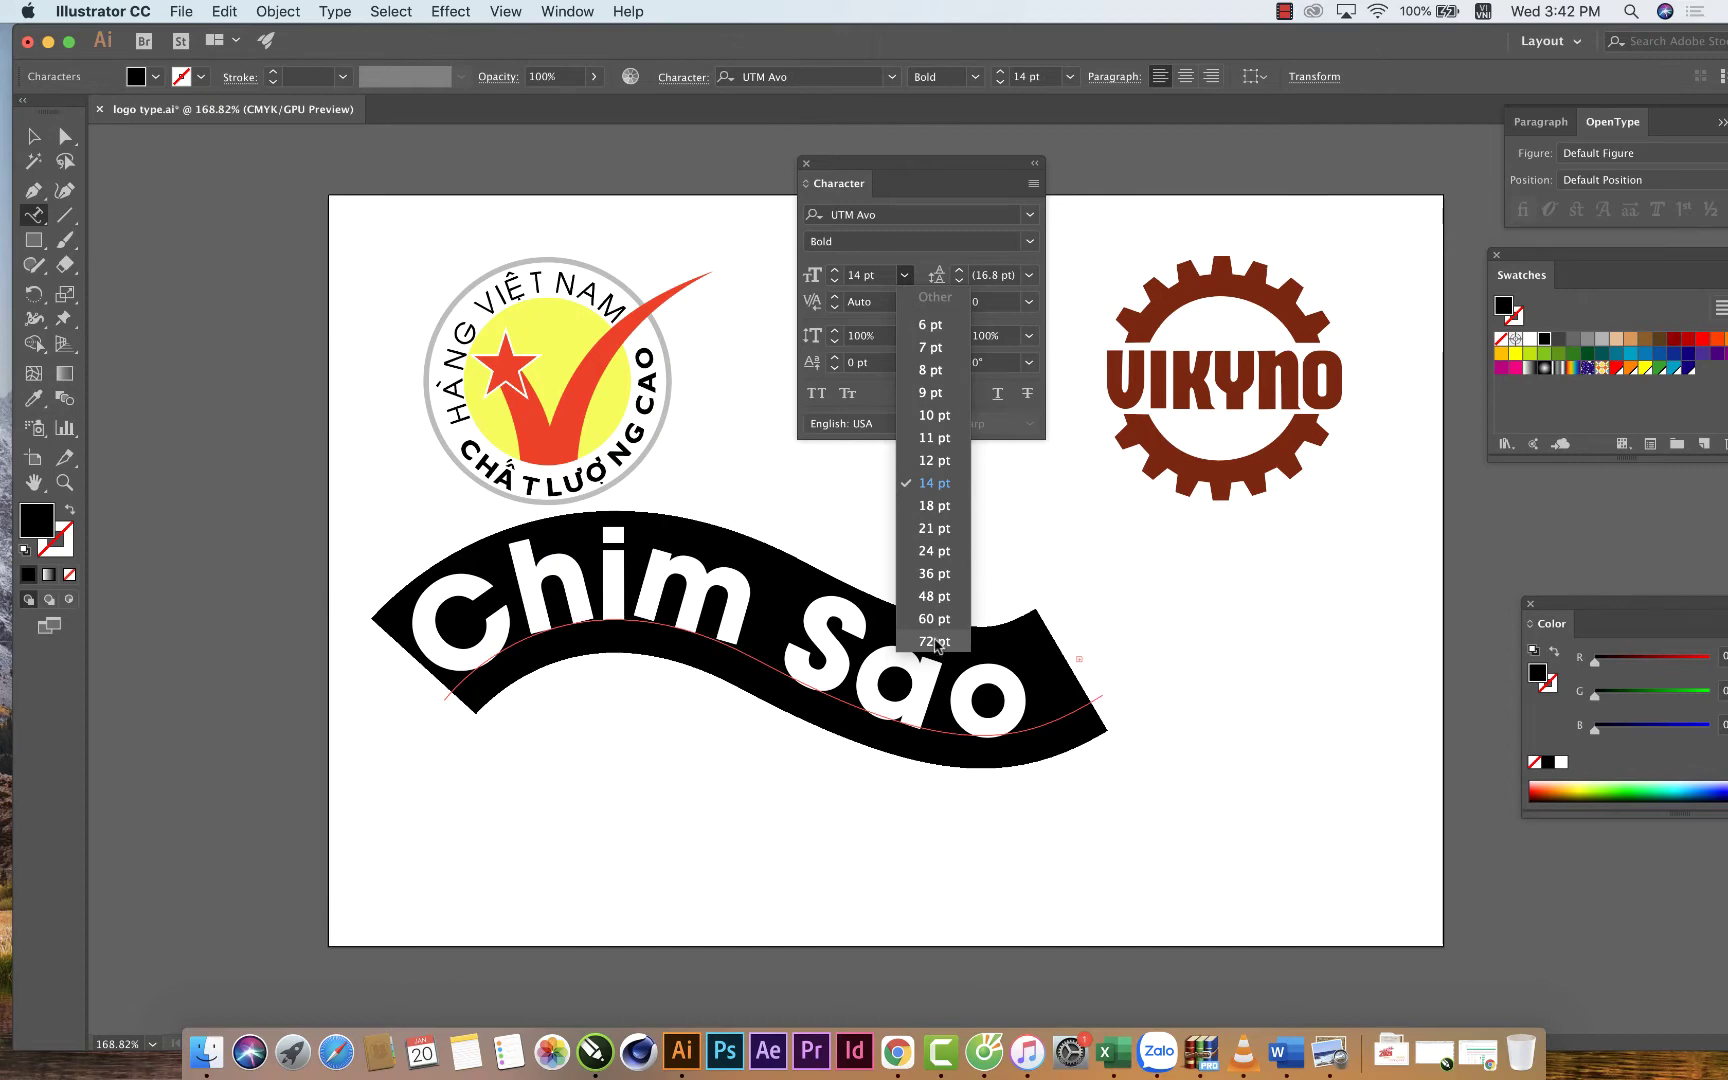
pyautogui.click(873, 274)
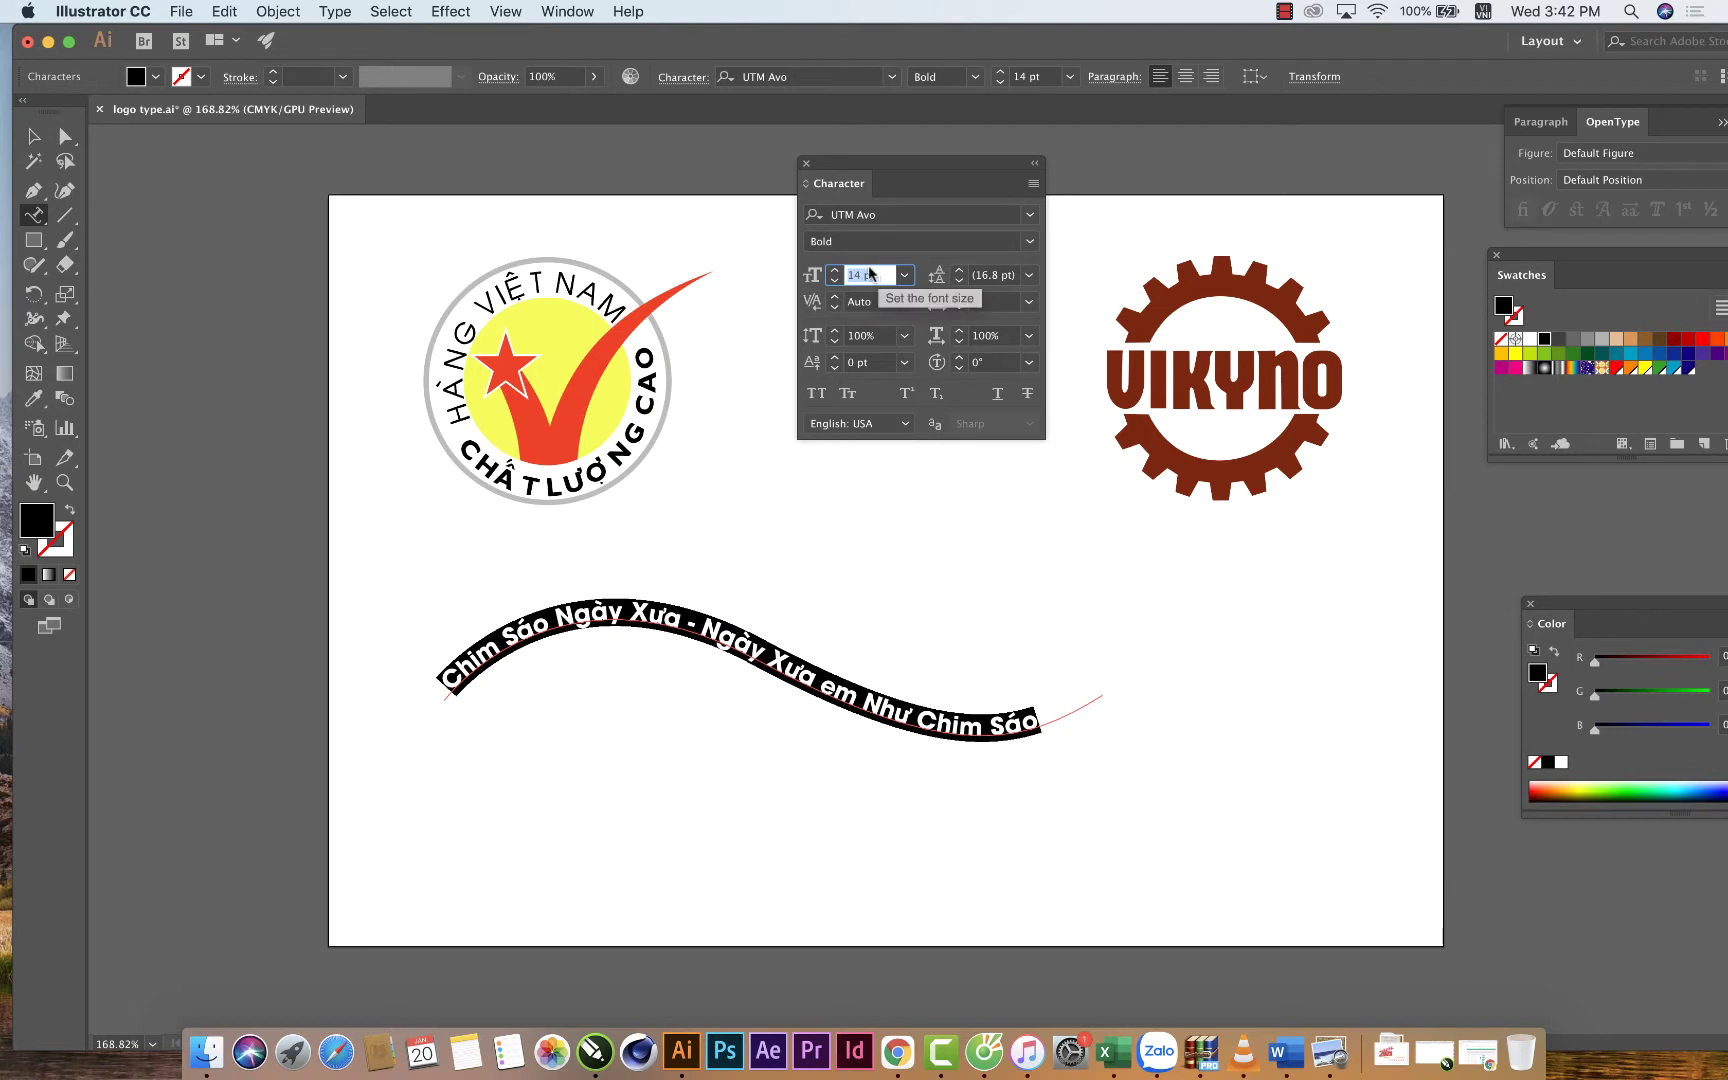
pyautogui.click(1034, 77)
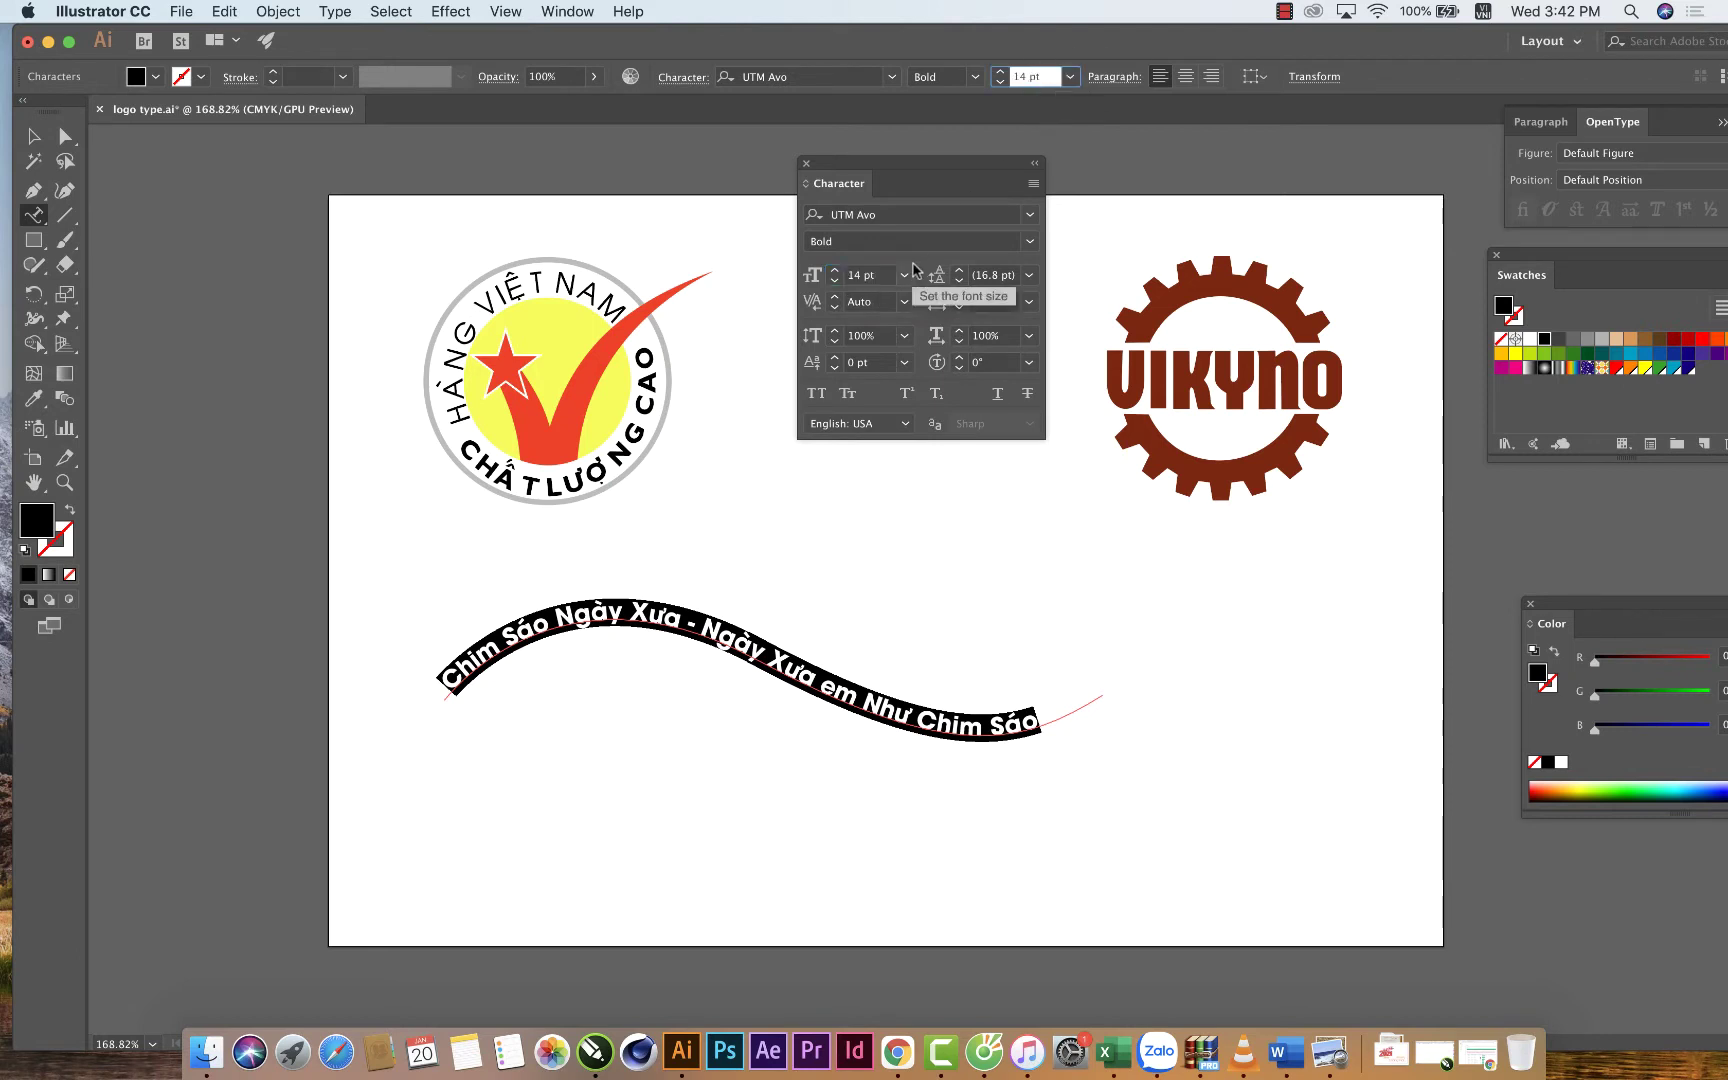
pyautogui.click(870, 275)
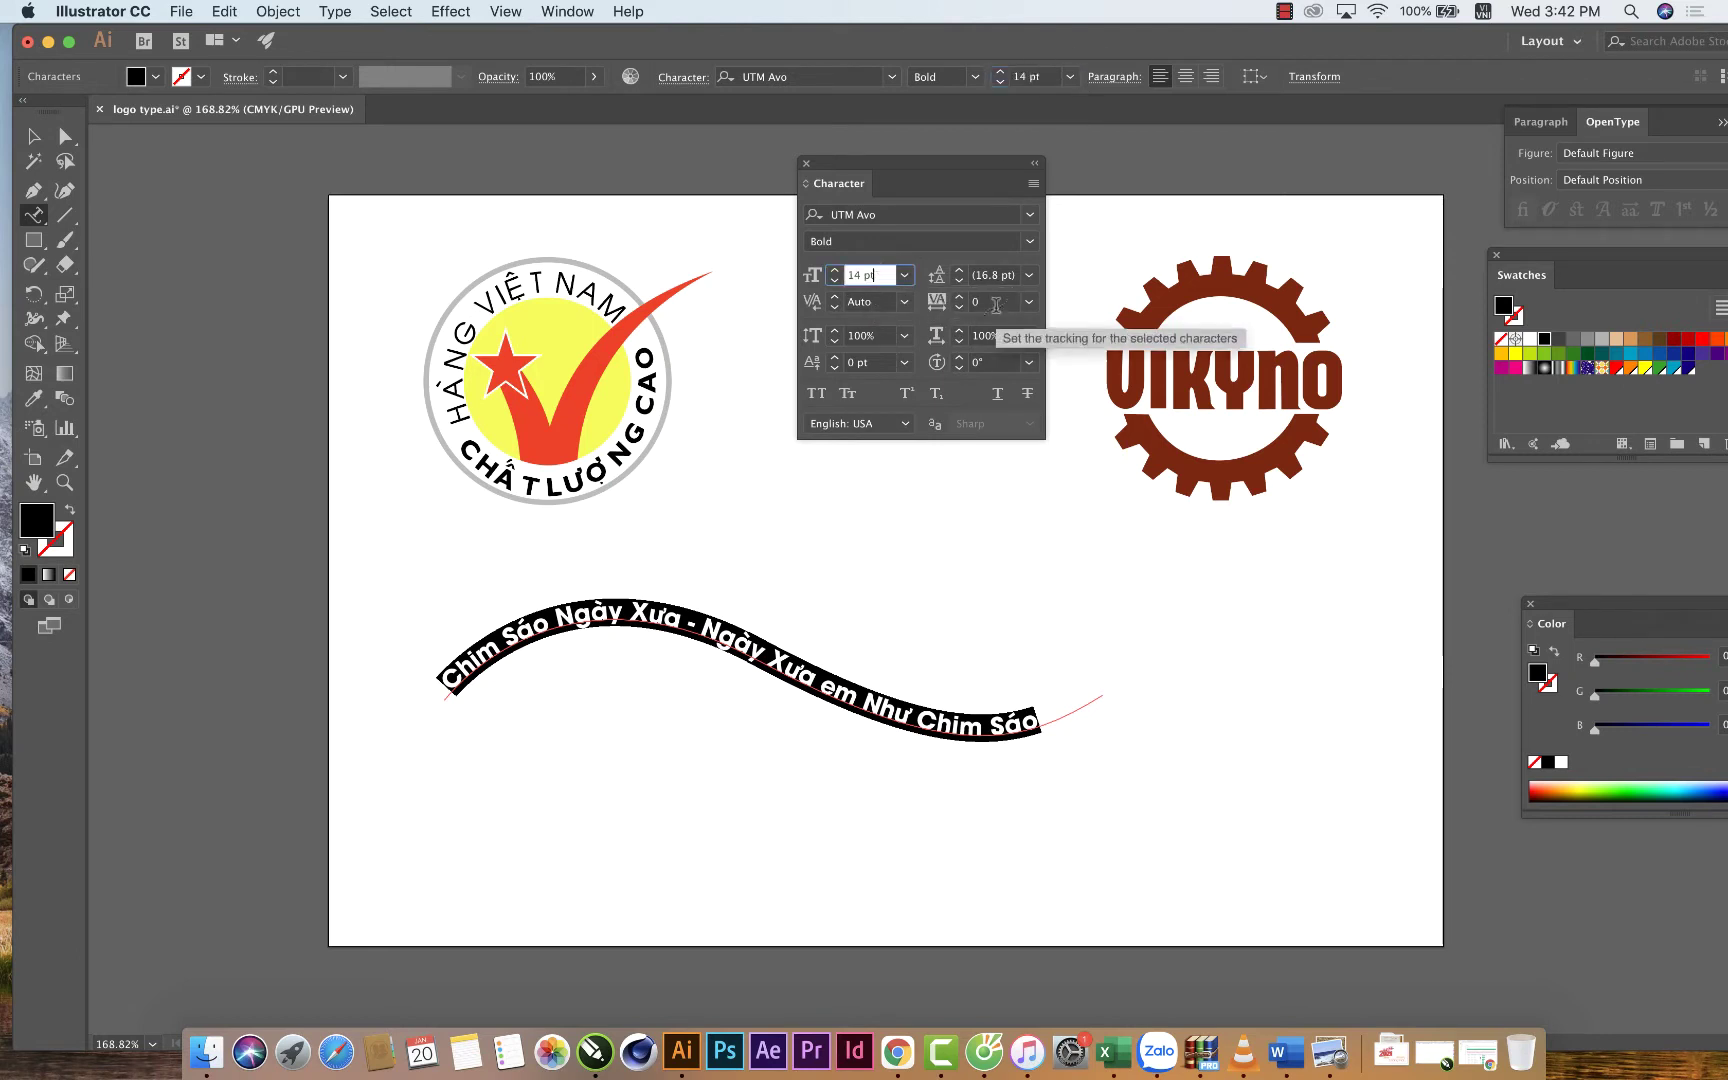
# Set leading to Auto and tracking to 50.
pyautogui.click(1008, 276)
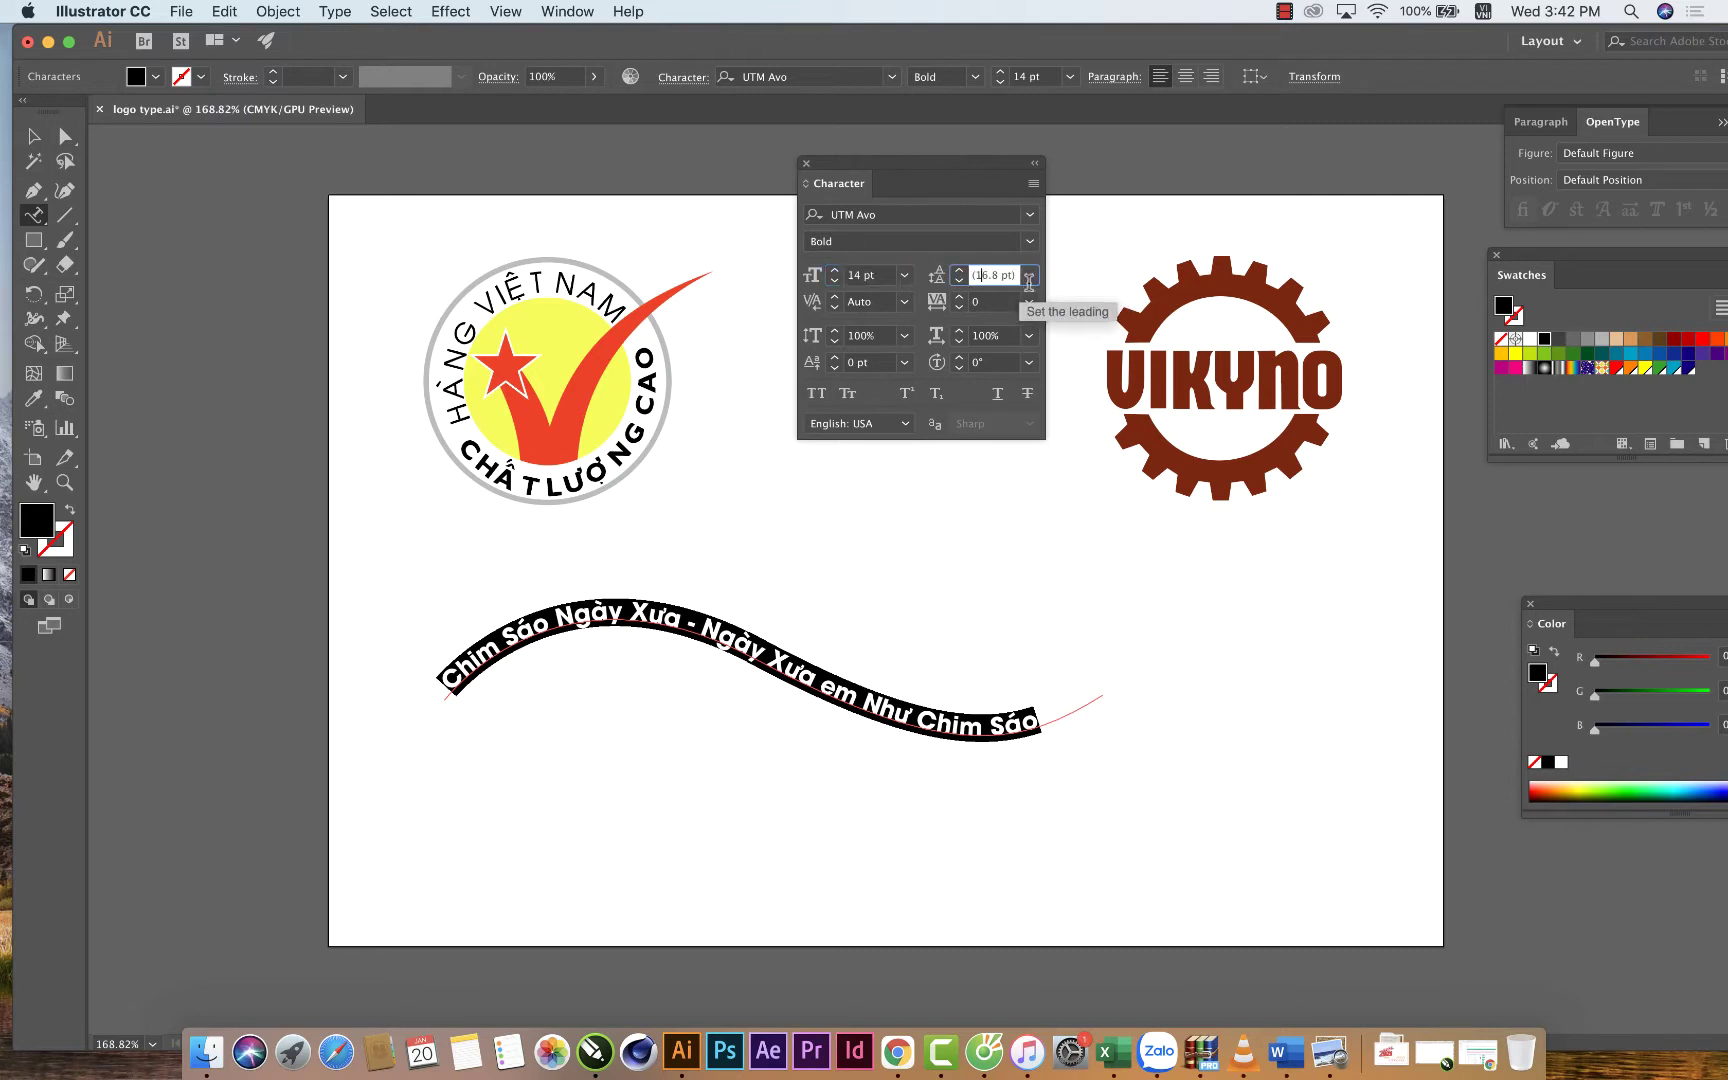
pyautogui.click(1029, 275)
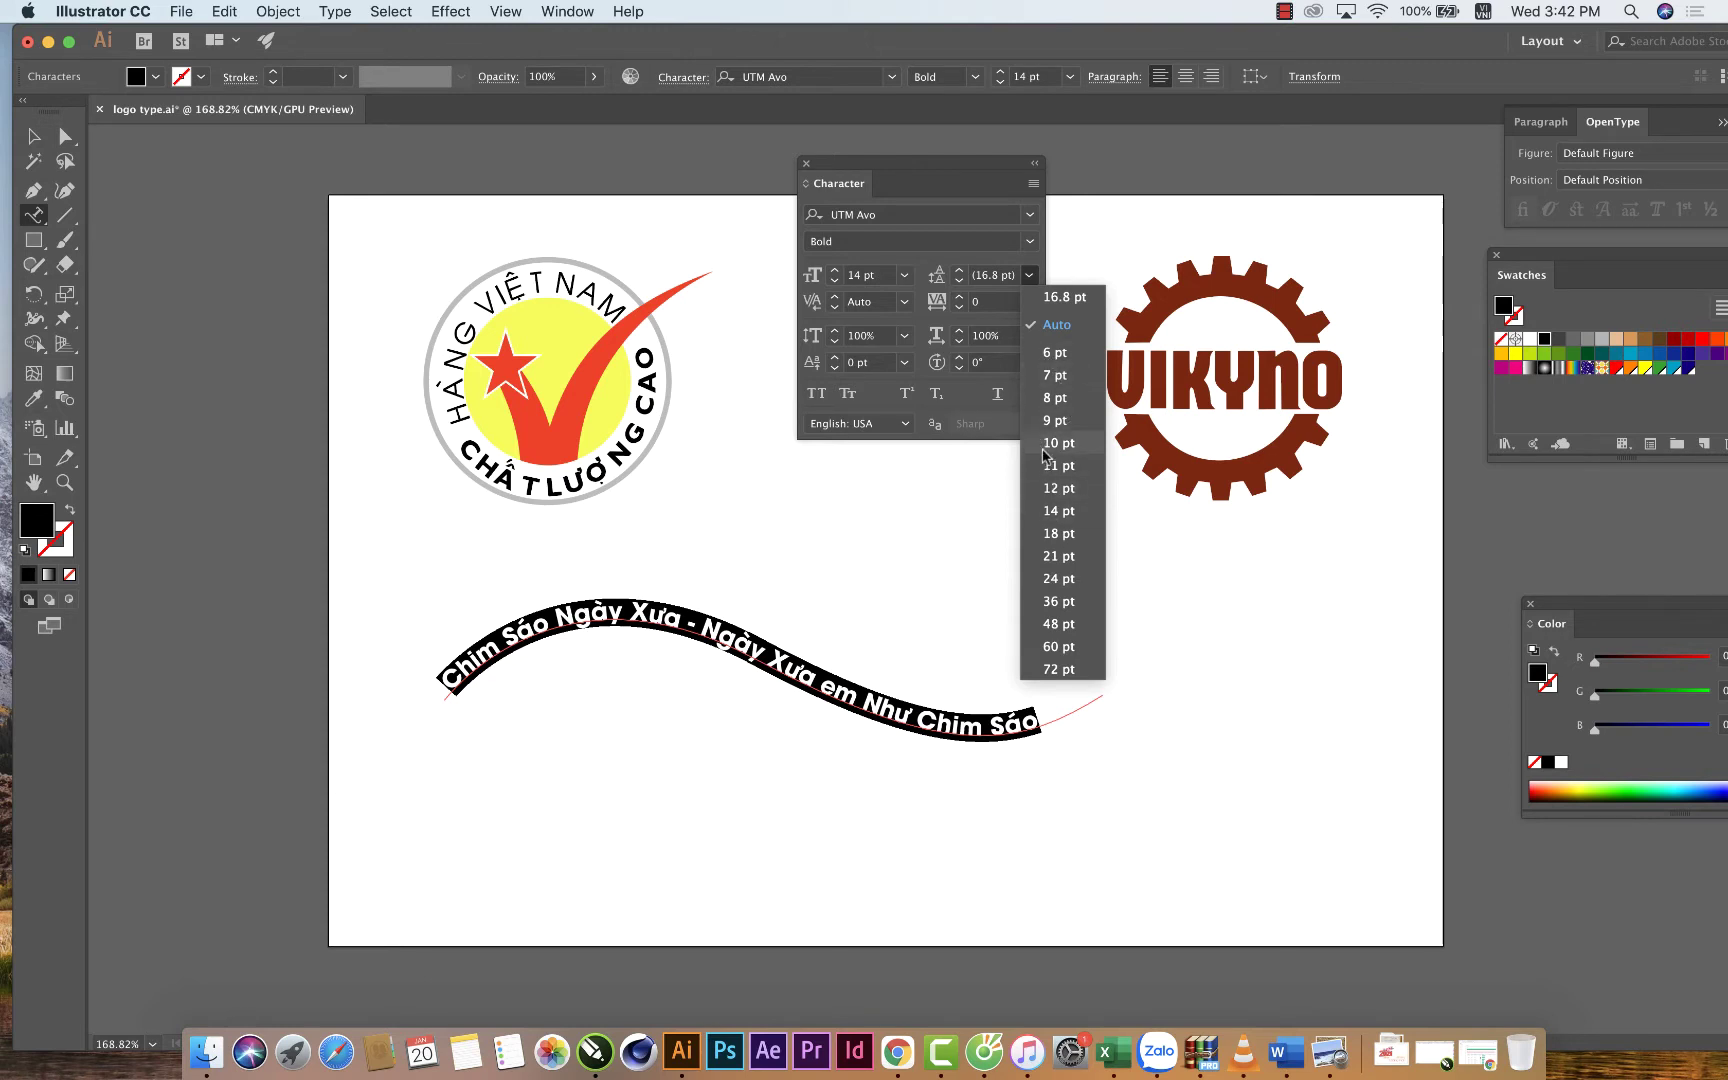
pyautogui.click(1055, 324)
pyautogui.click(993, 300)
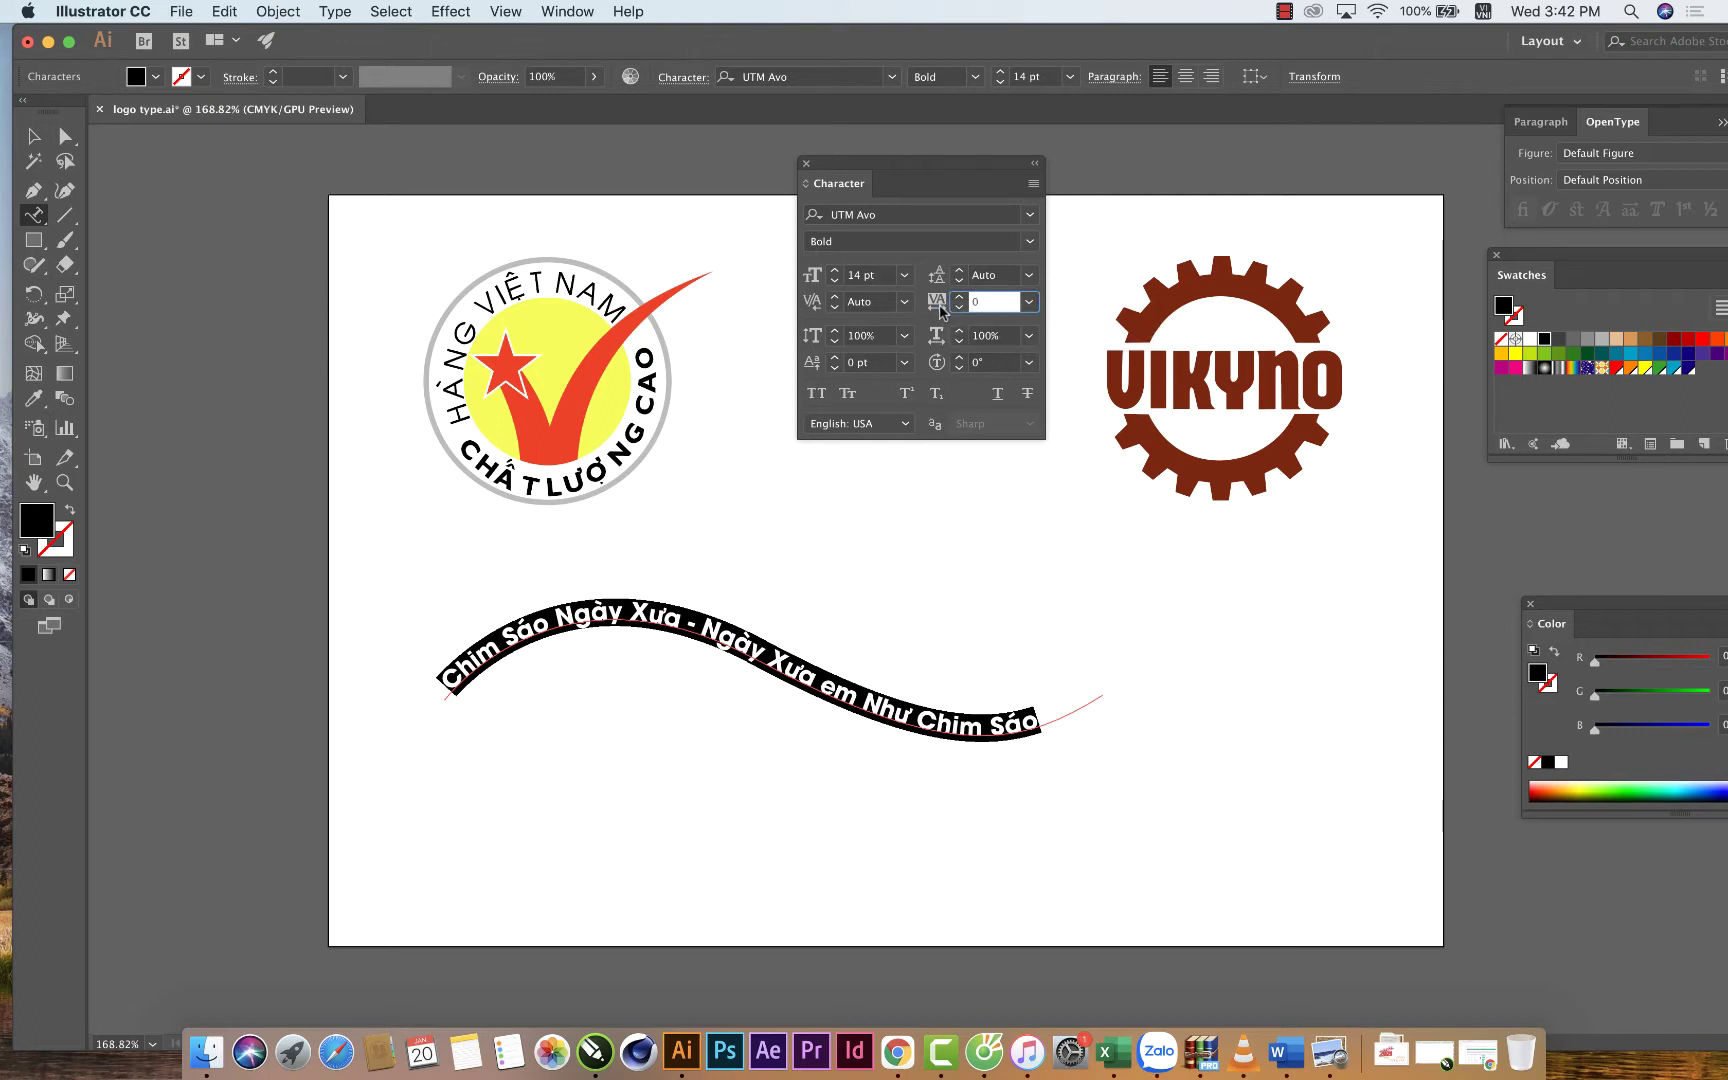
pyautogui.click(1029, 302)
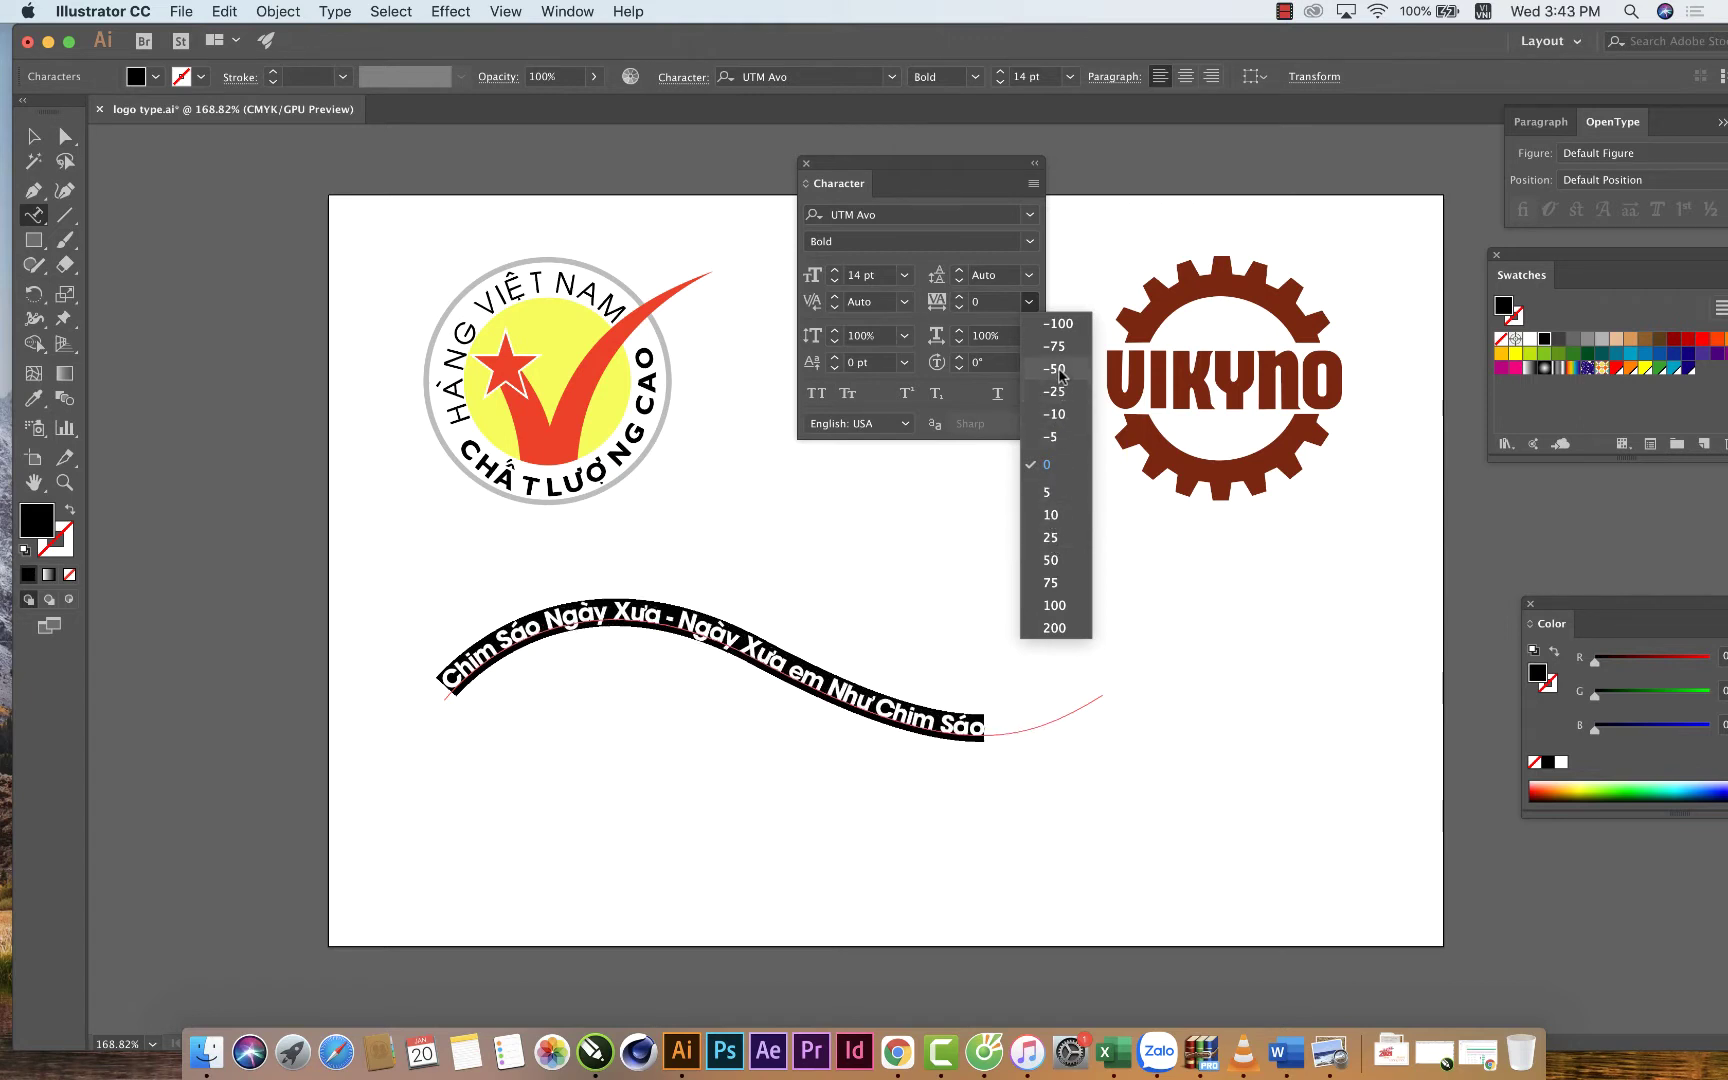
pyautogui.click(1060, 560)
pyautogui.click(992, 304)
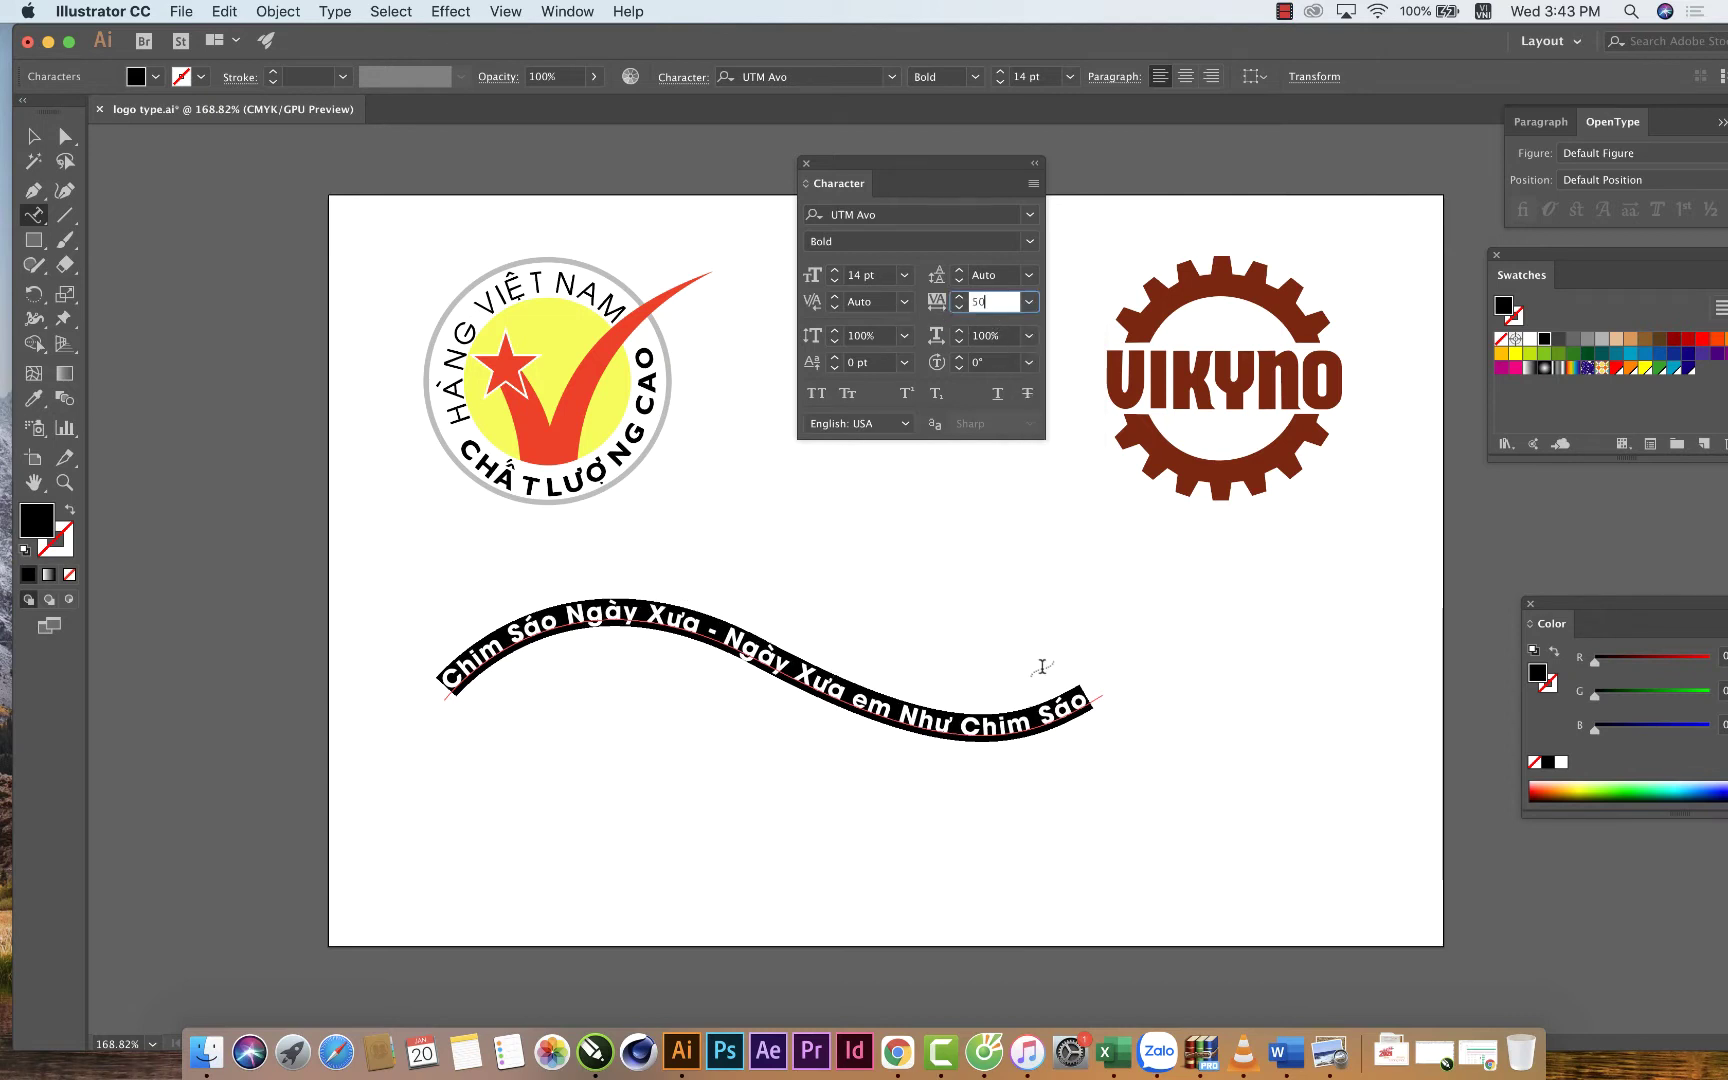
pyautogui.click(1026, 338)
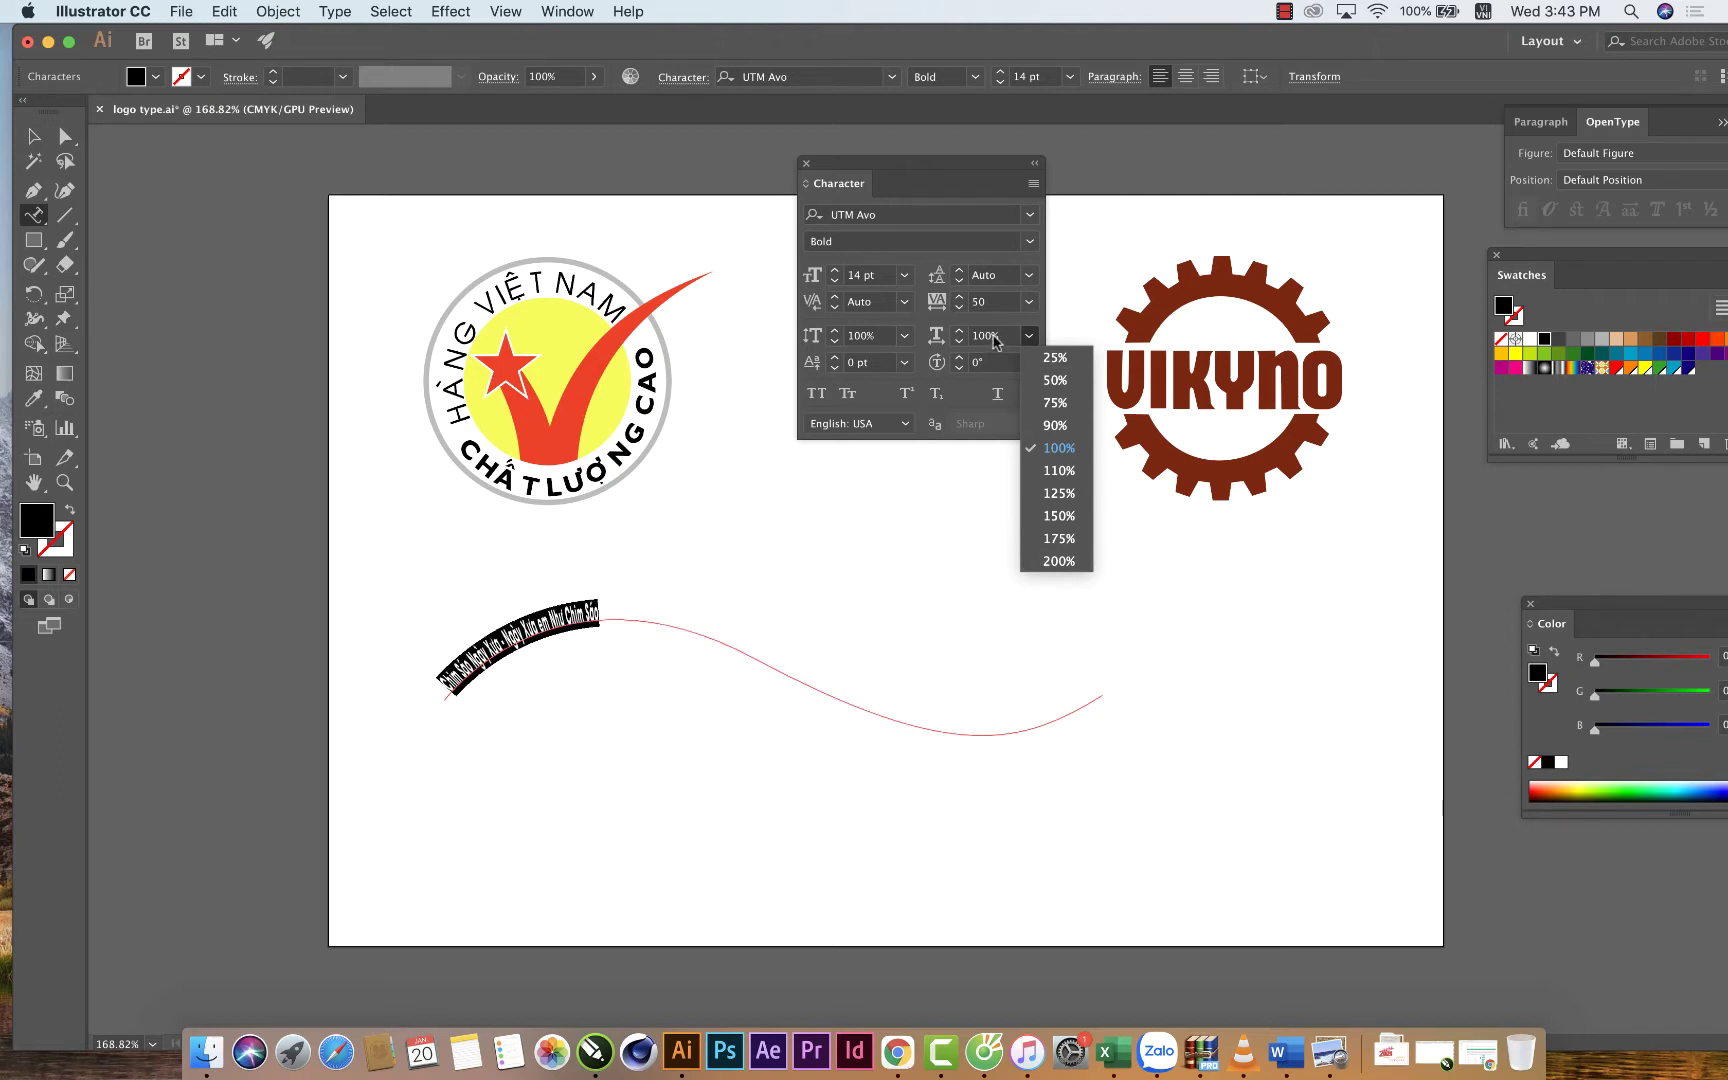
# Keep horizontal scale at 100% and leave normal case after trying All Caps and Small Caps.
pyautogui.click(1049, 448)
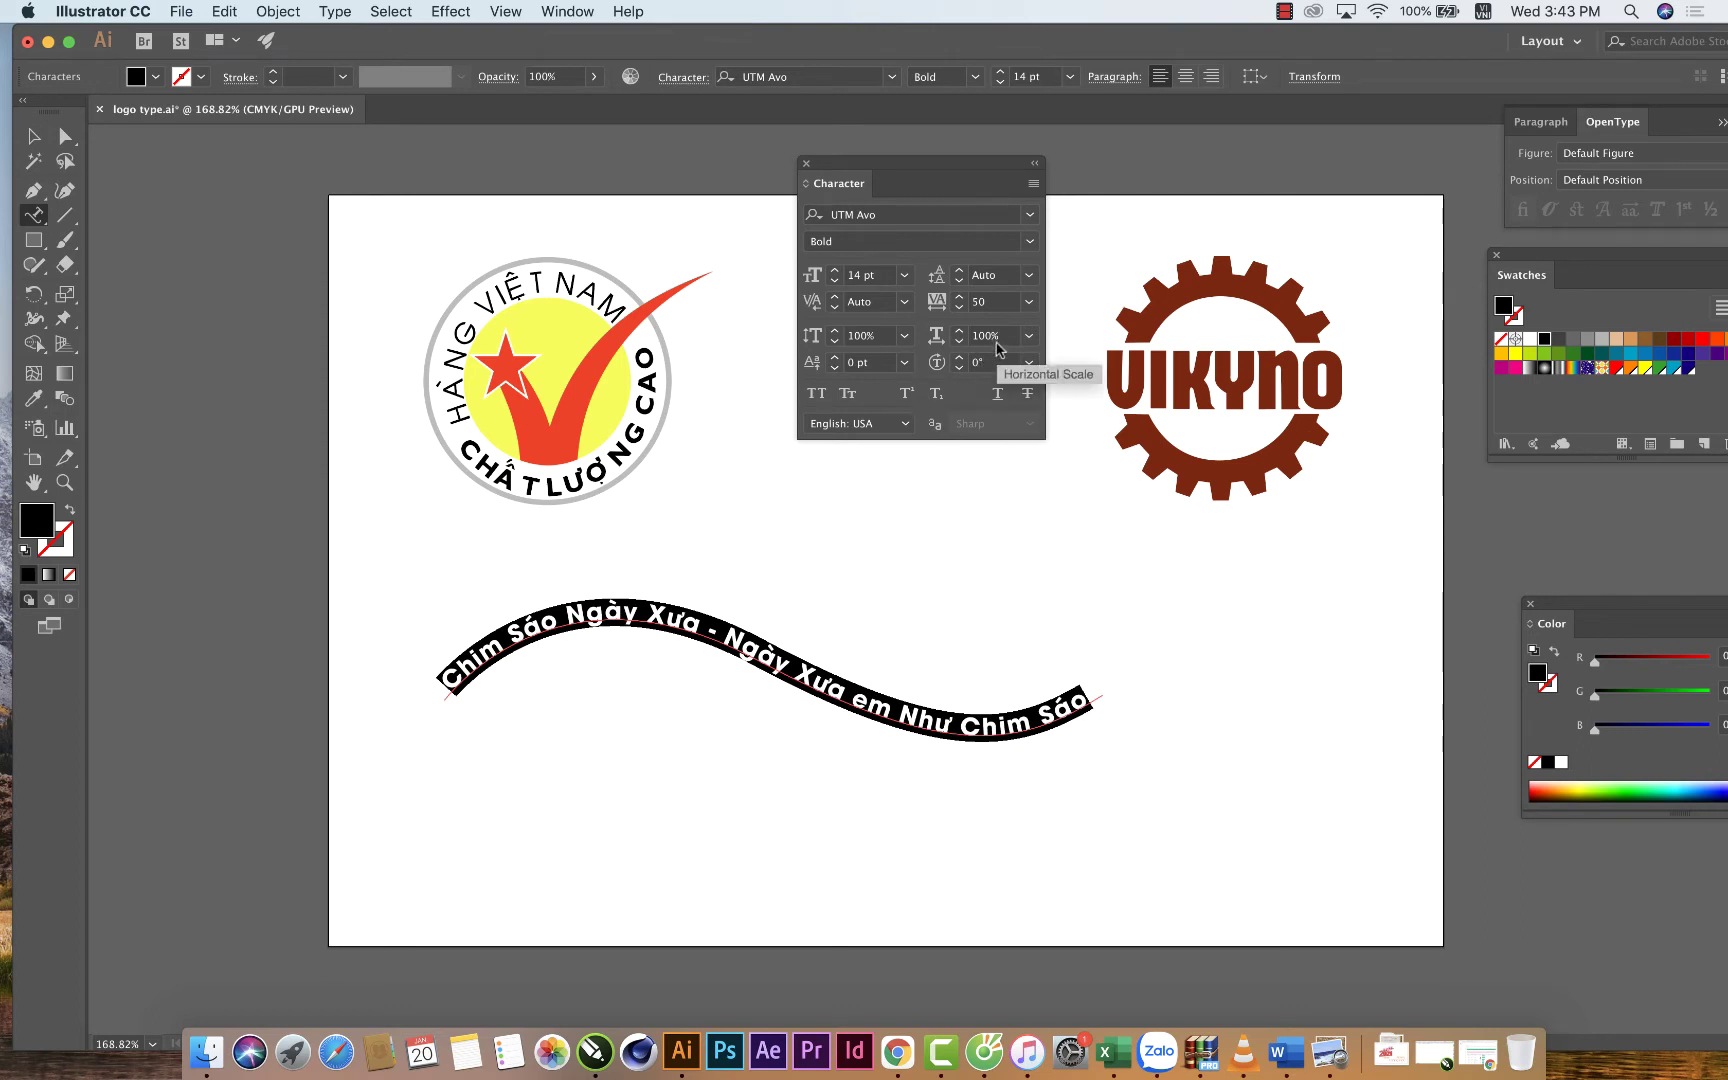
pyautogui.click(818, 400)
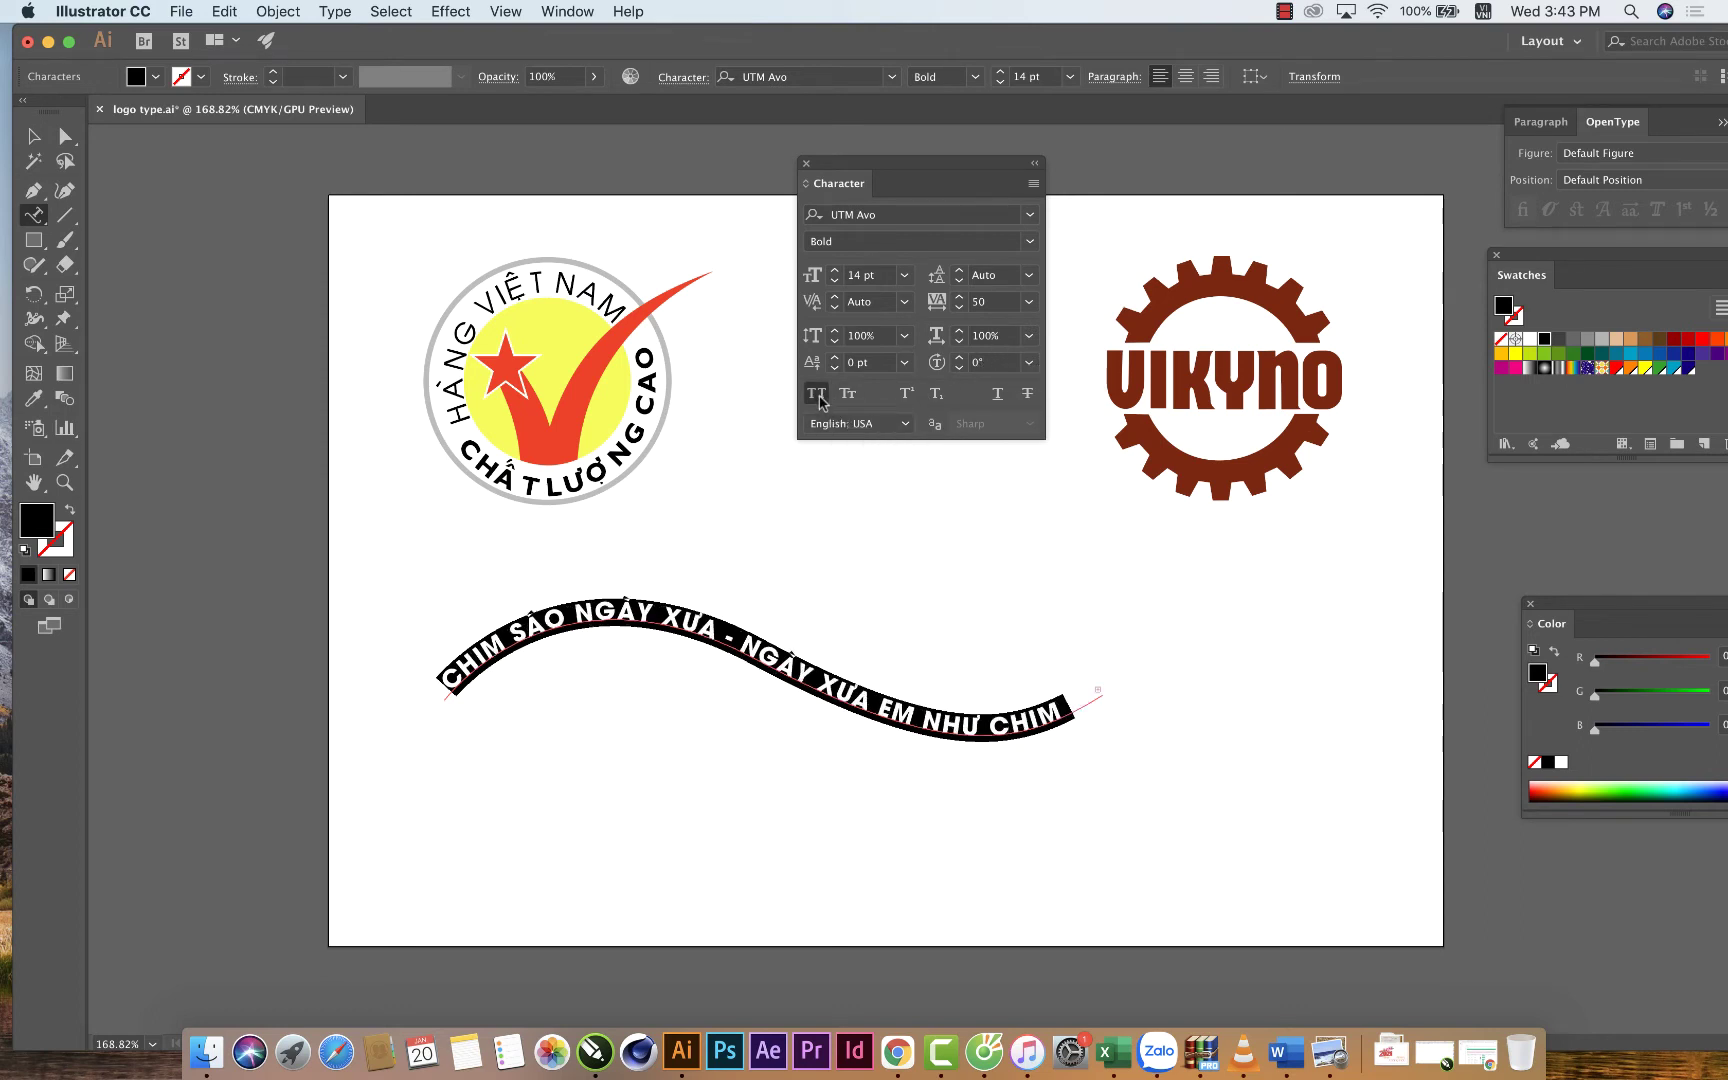
pyautogui.click(818, 400)
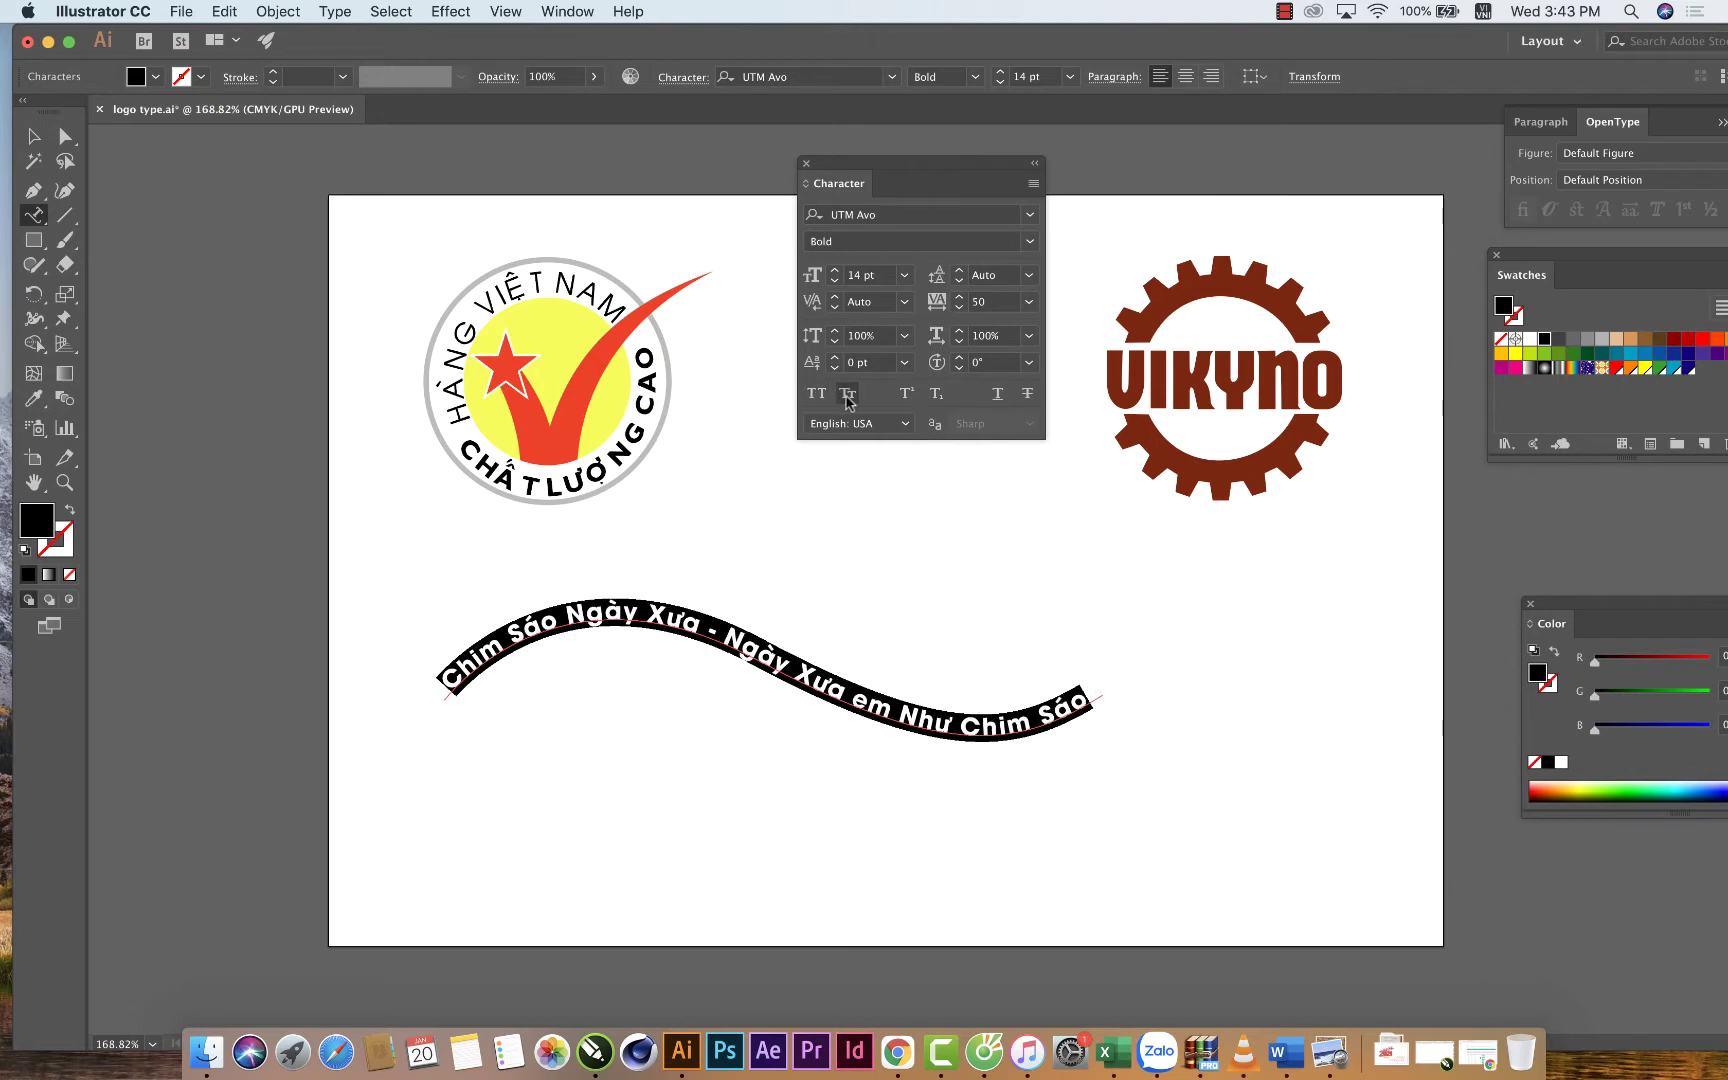
pyautogui.click(848, 397)
pyautogui.click(848, 395)
pyautogui.click(330, 13)
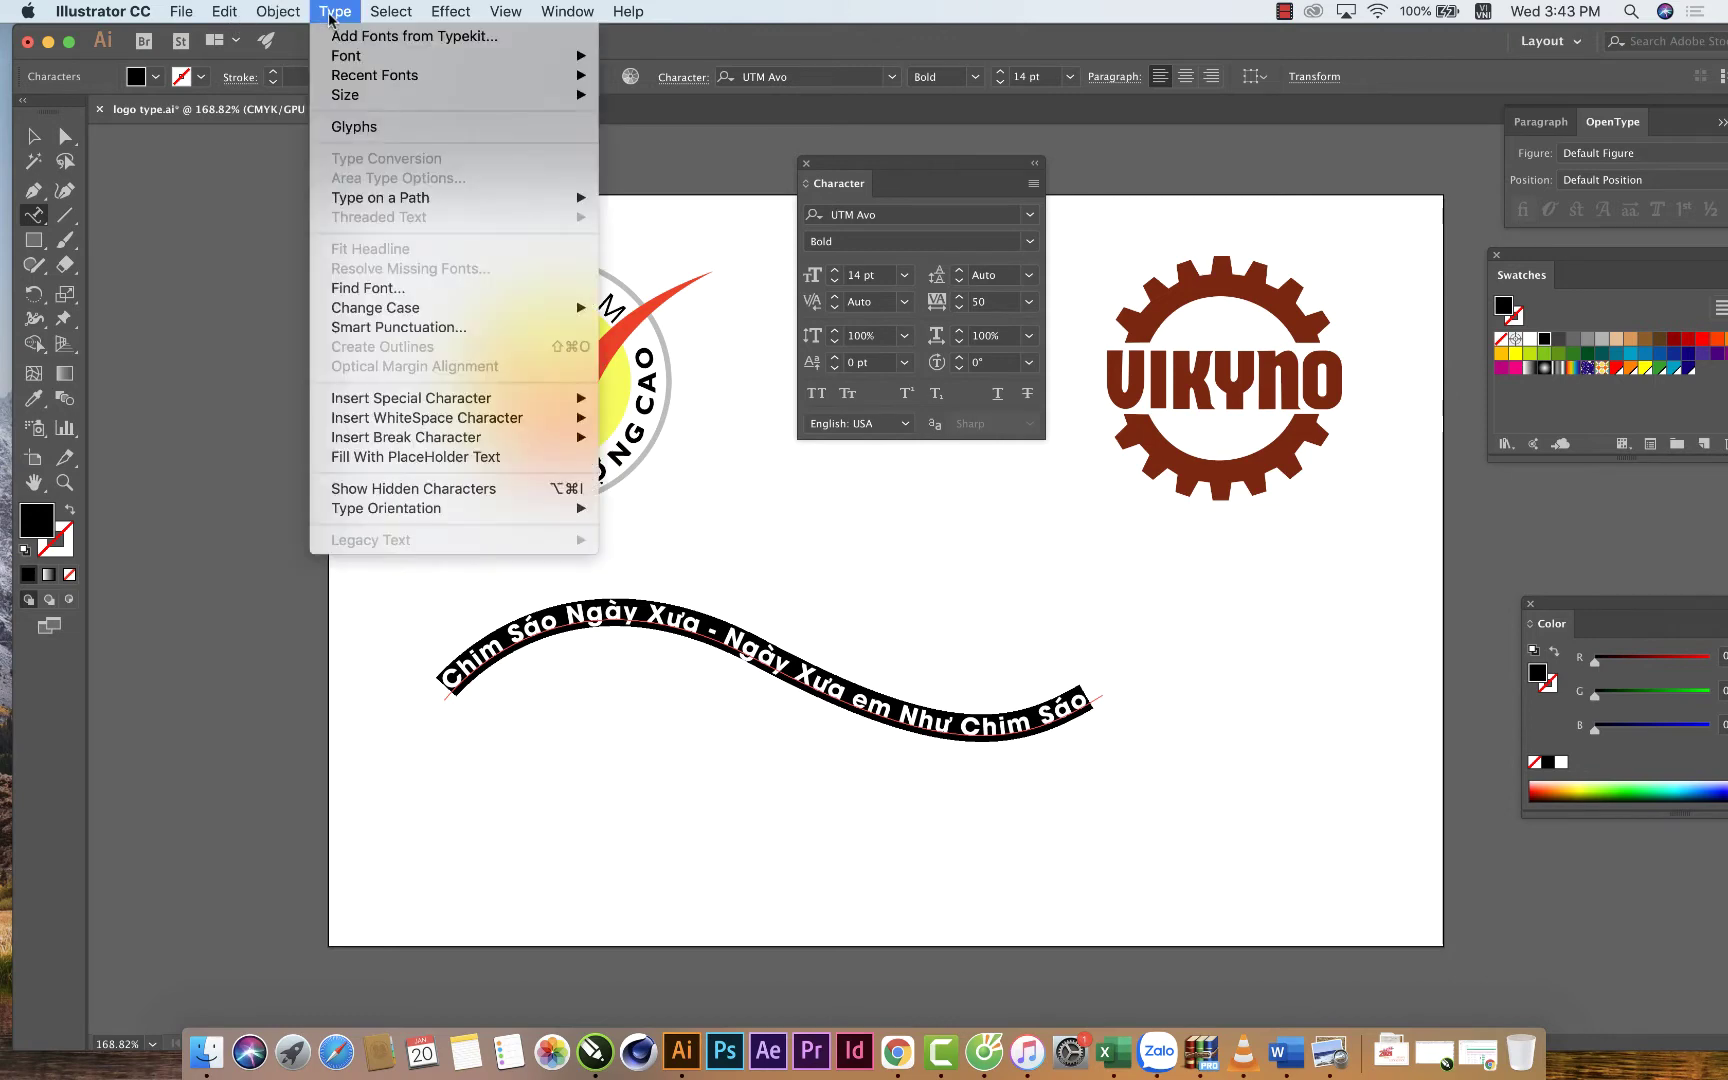
pyautogui.moveTo(379, 197)
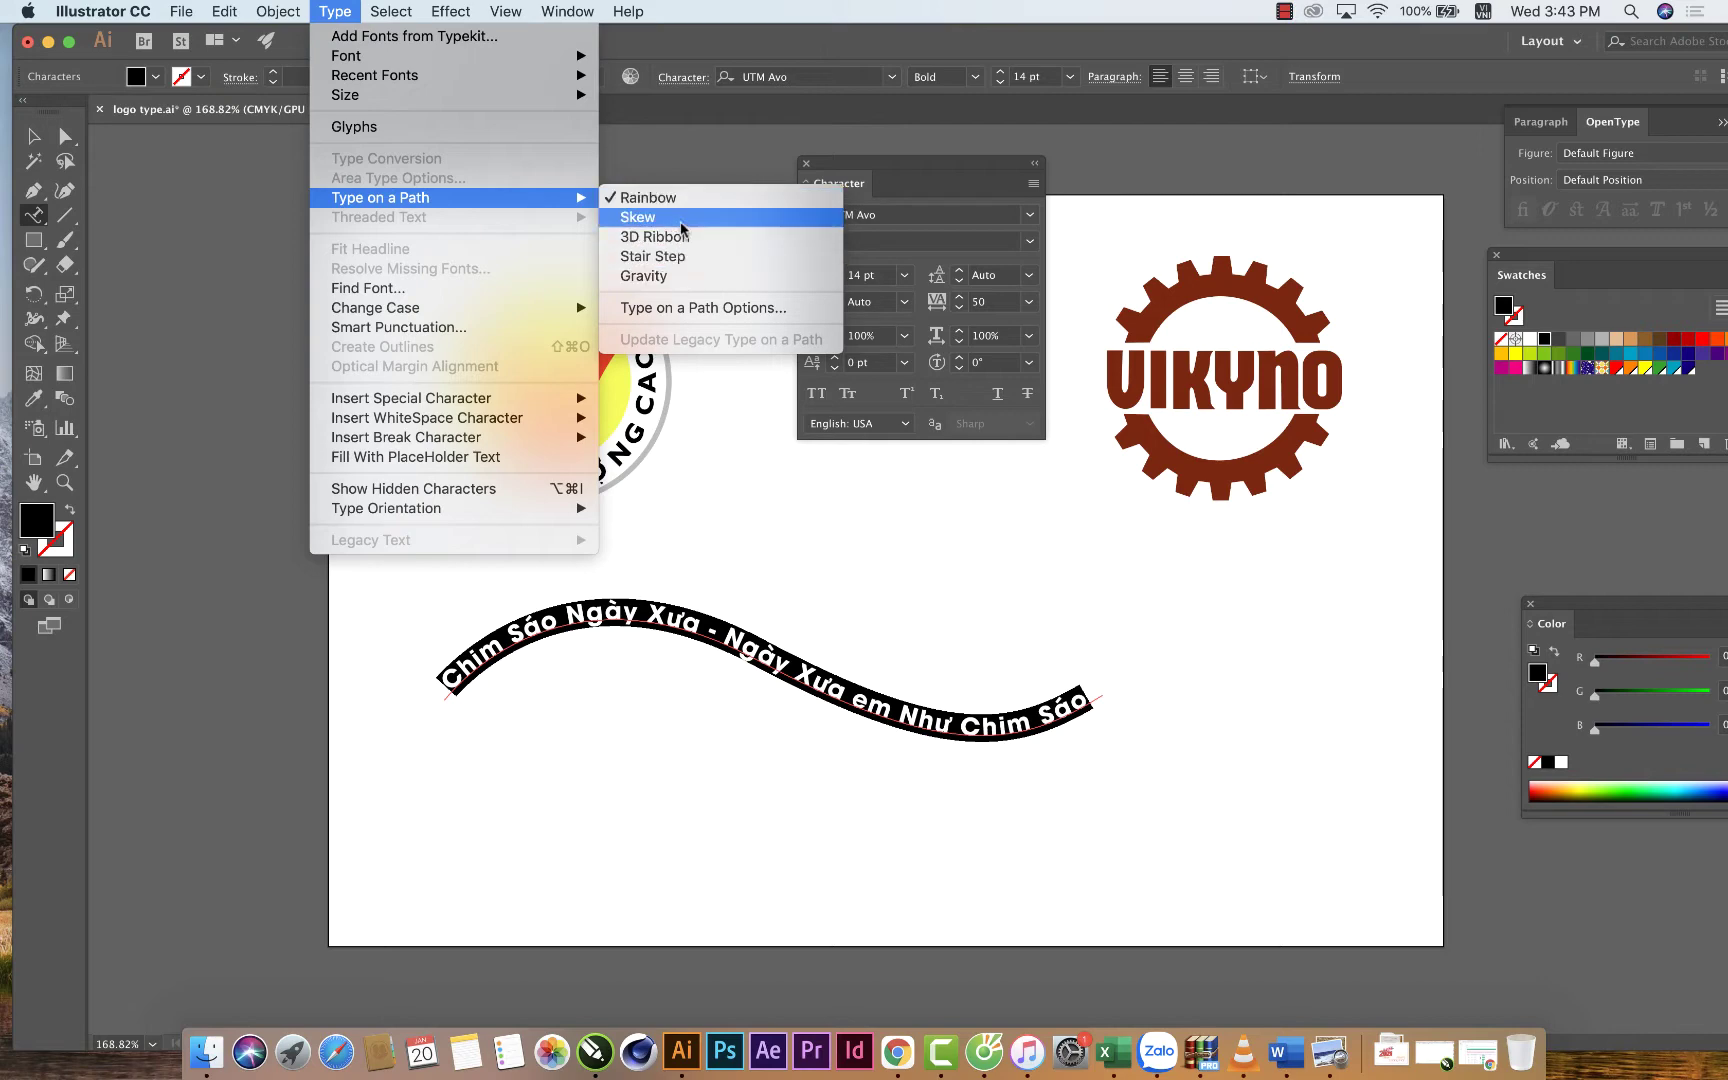
# Try the Skew path-text effect, then restore Rainbow.
pyautogui.click(681, 222)
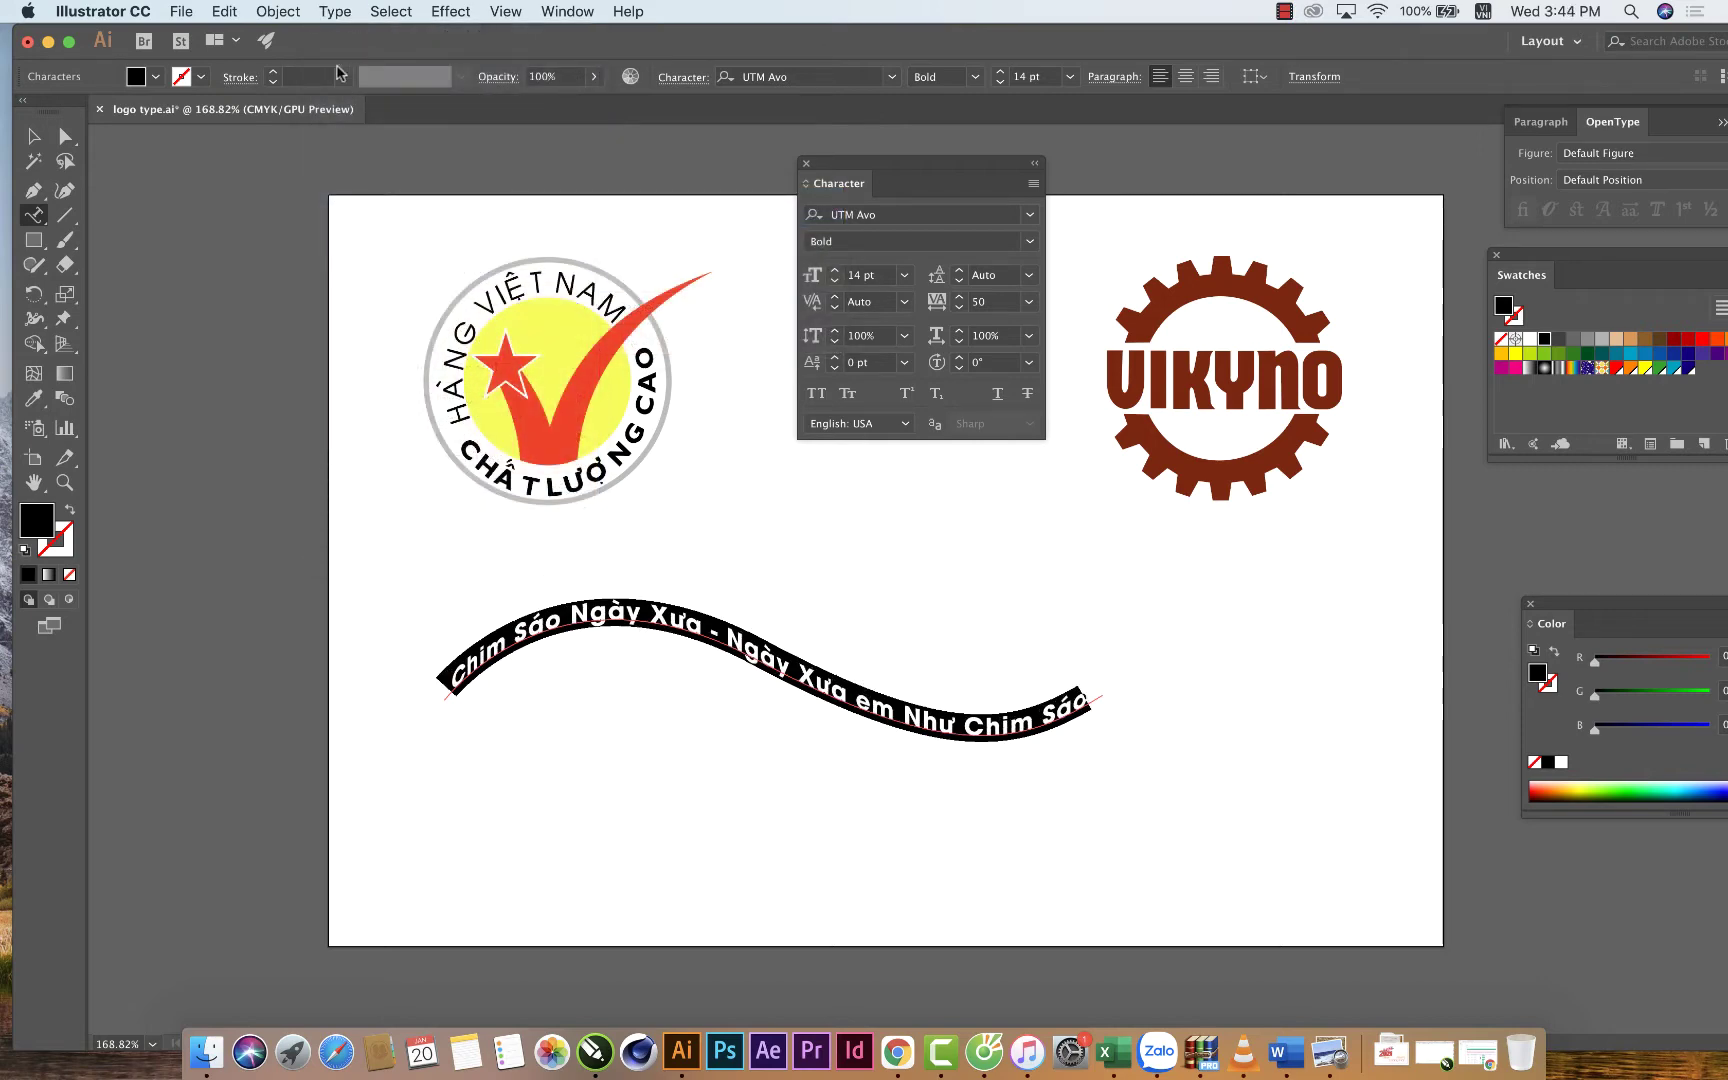
pyautogui.click(335, 11)
pyautogui.moveTo(381, 197)
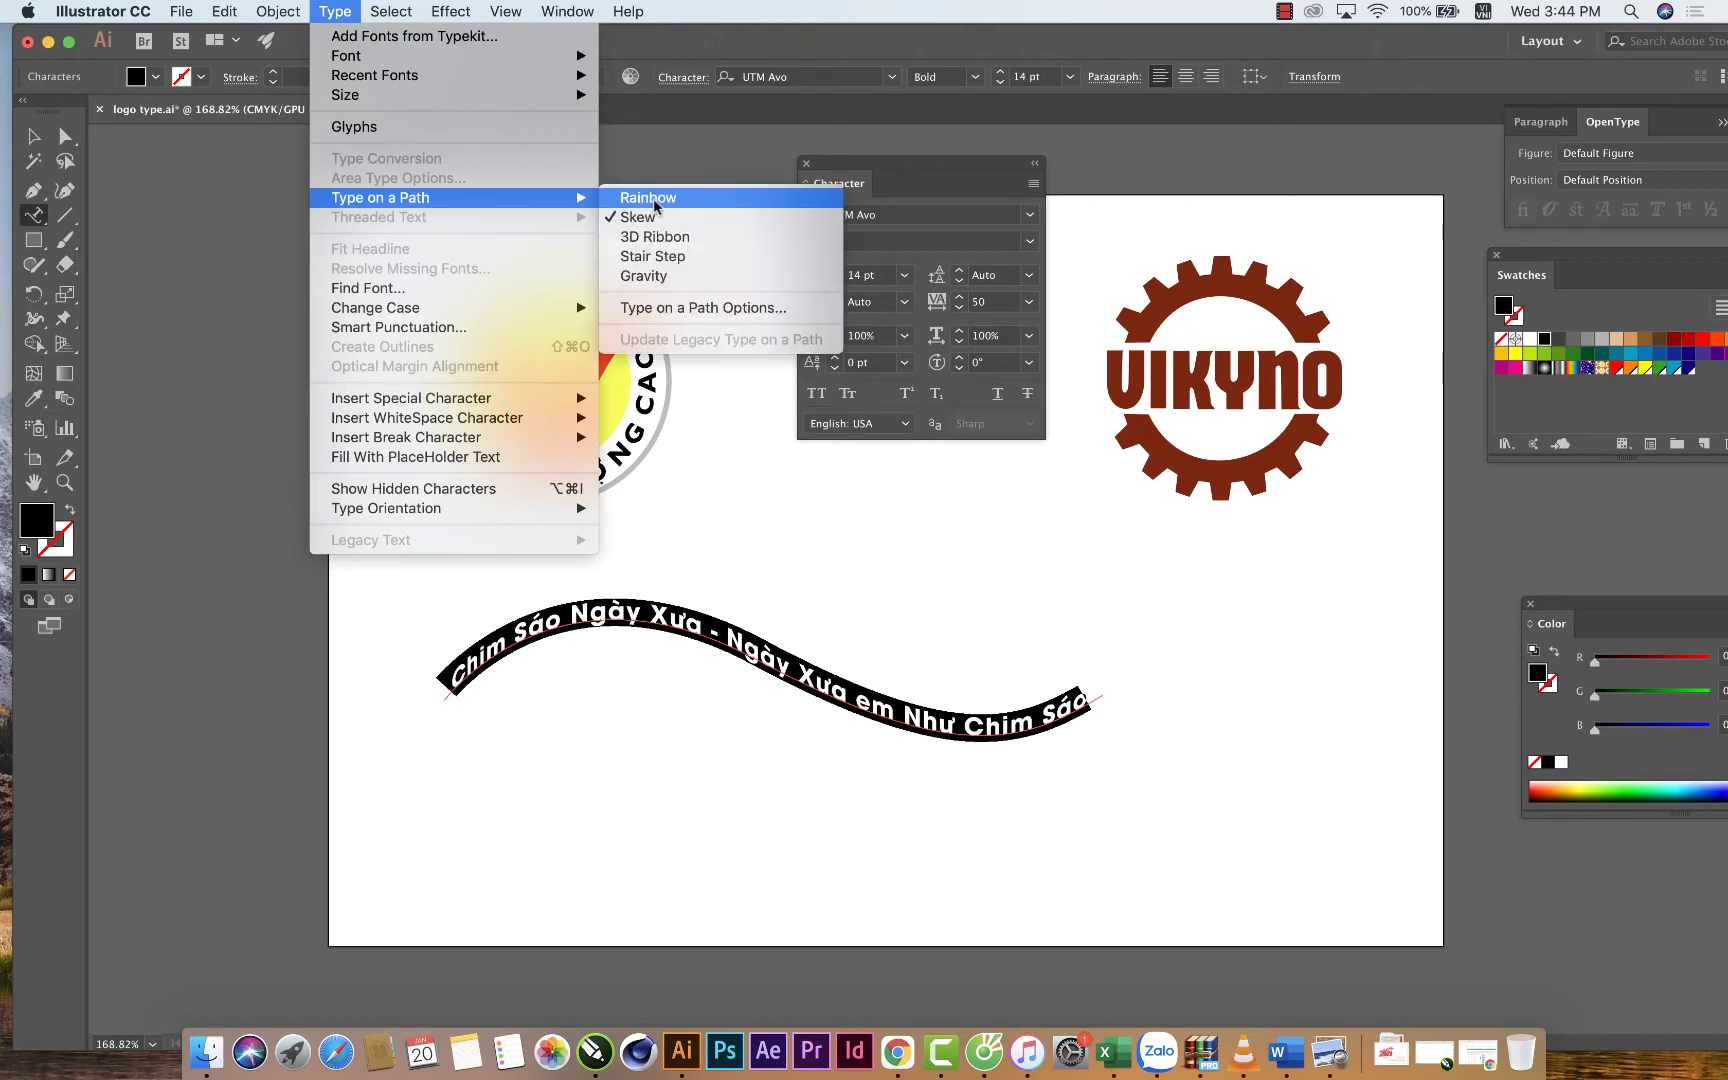
pyautogui.click(653, 198)
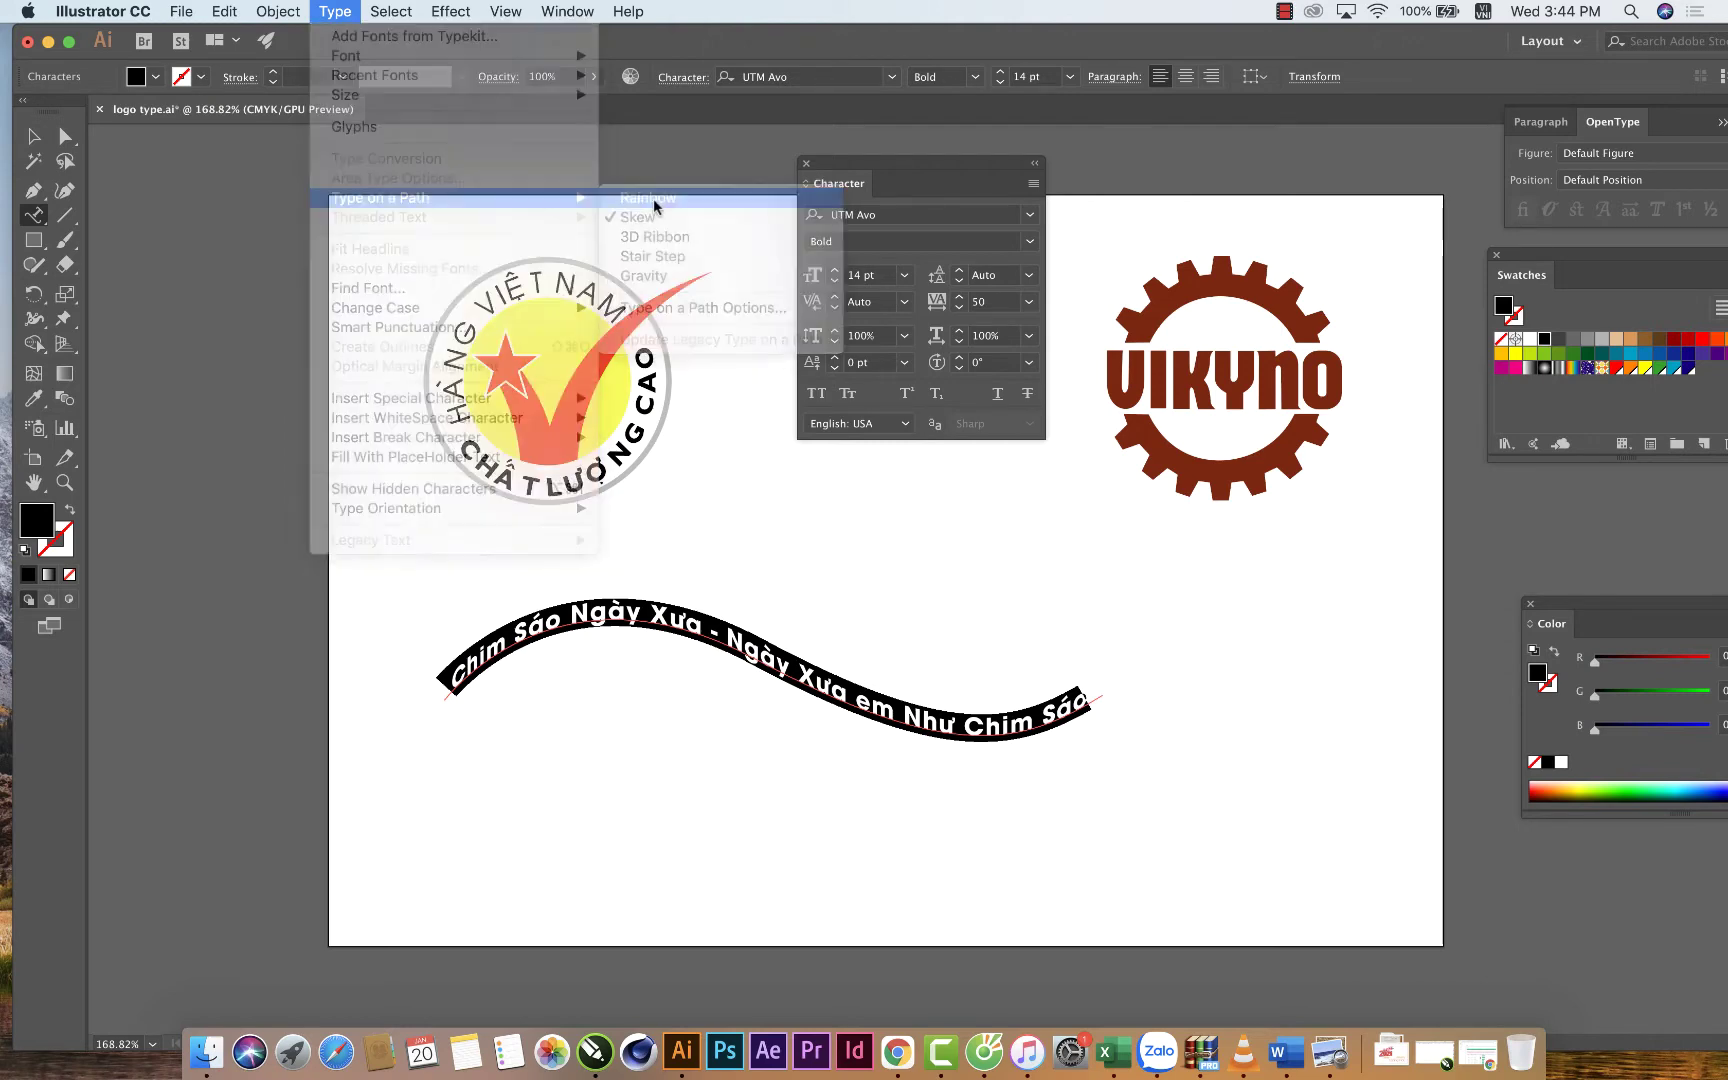
pyautogui.click(349, 11)
pyautogui.moveTo(381, 197)
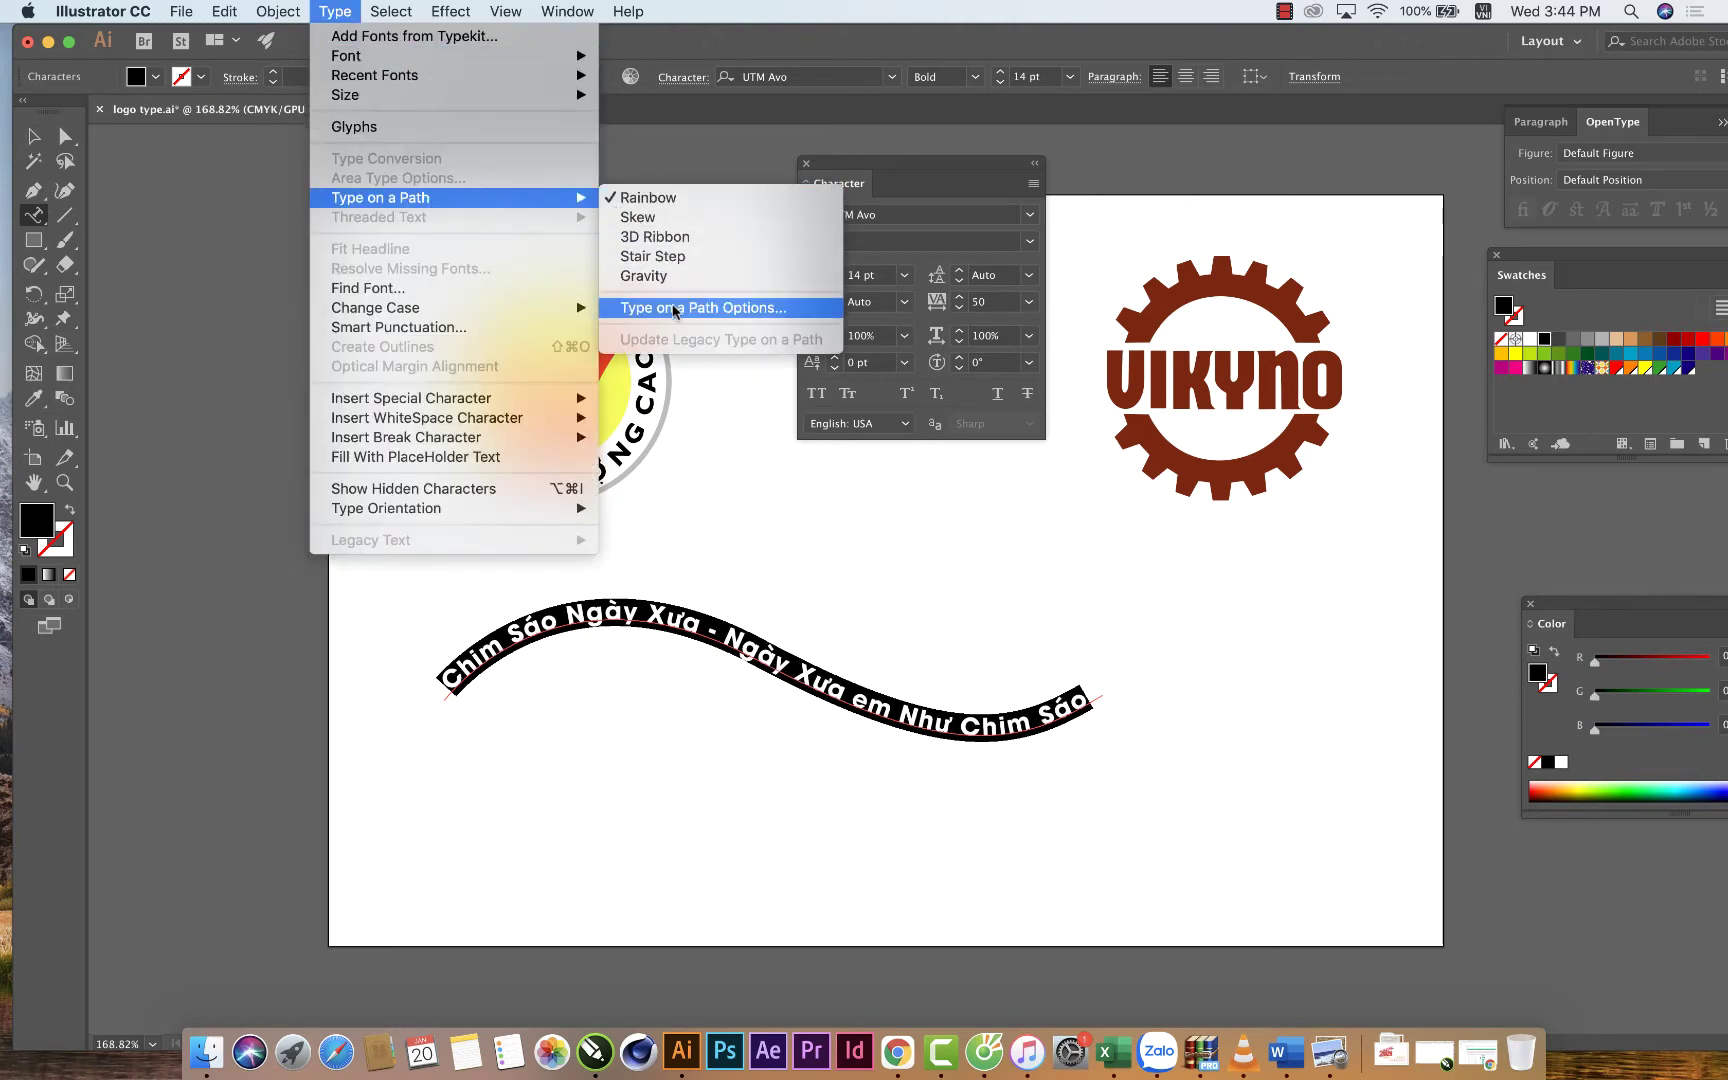
# Bring up Type on a Path Options with Preview turned on.
pyautogui.click(730, 309)
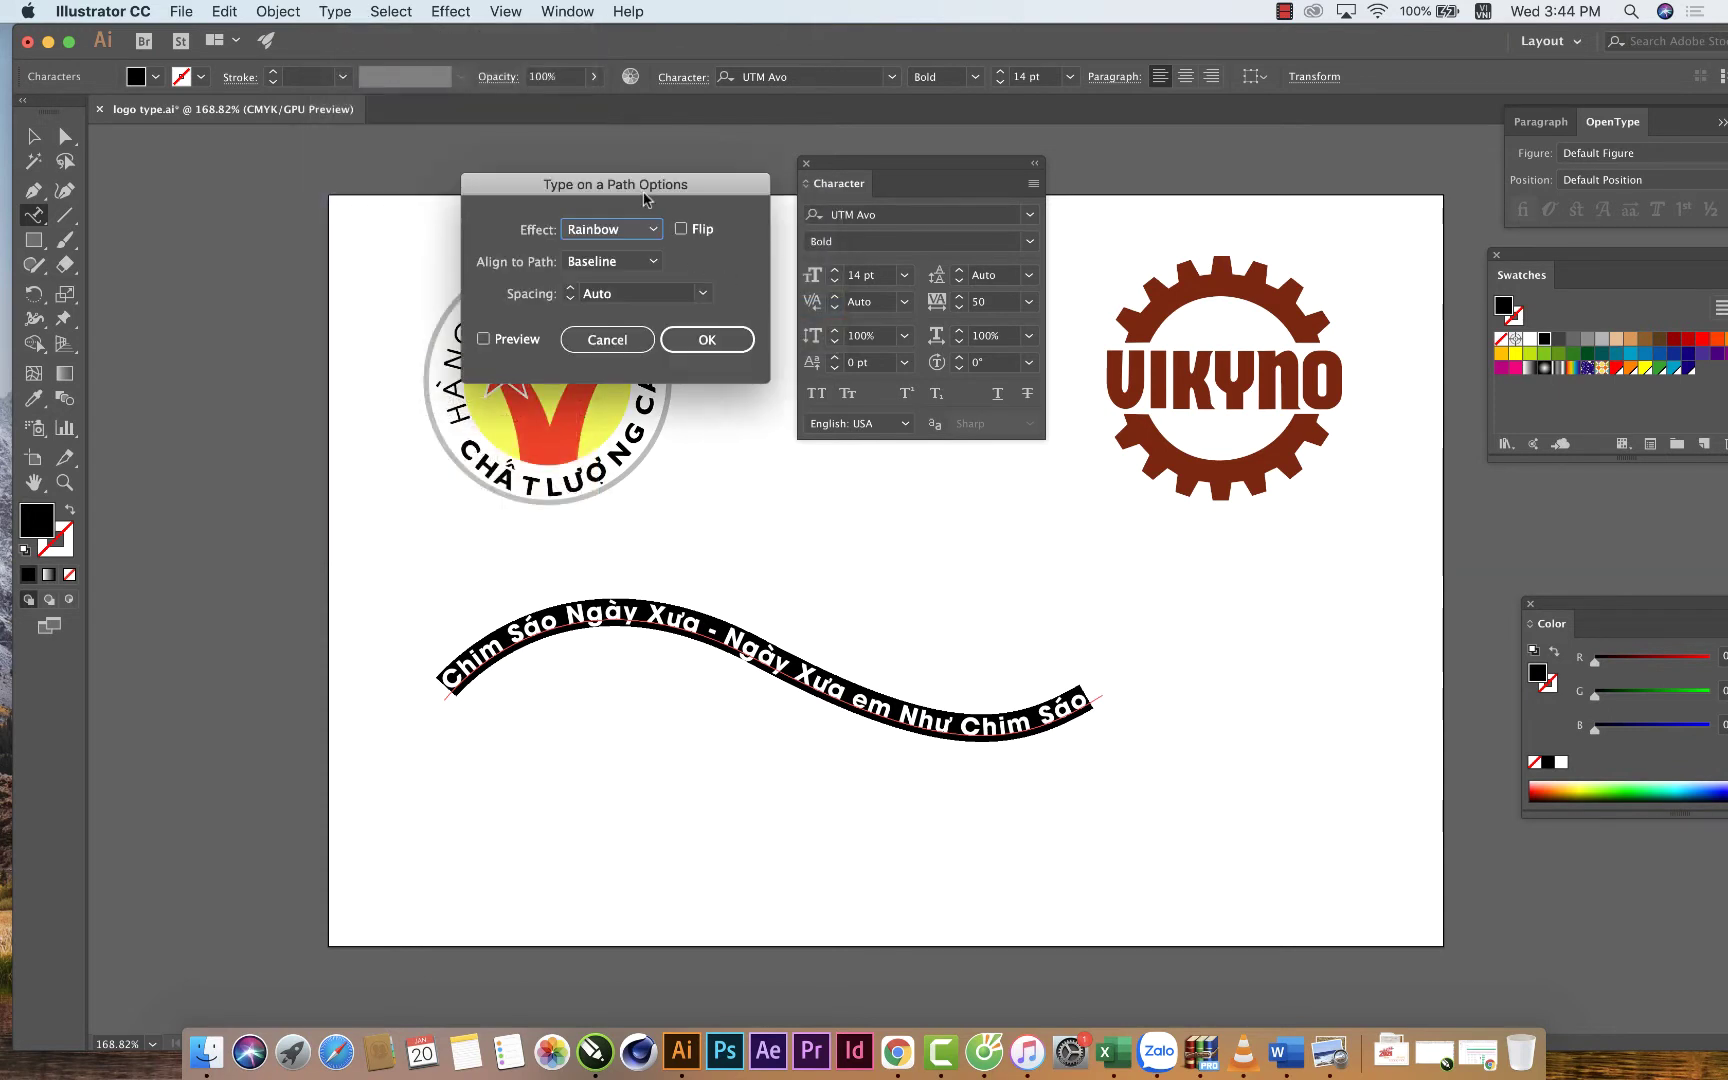
pyautogui.moveTo(541, 268); pyautogui.dragTo(532, 313)
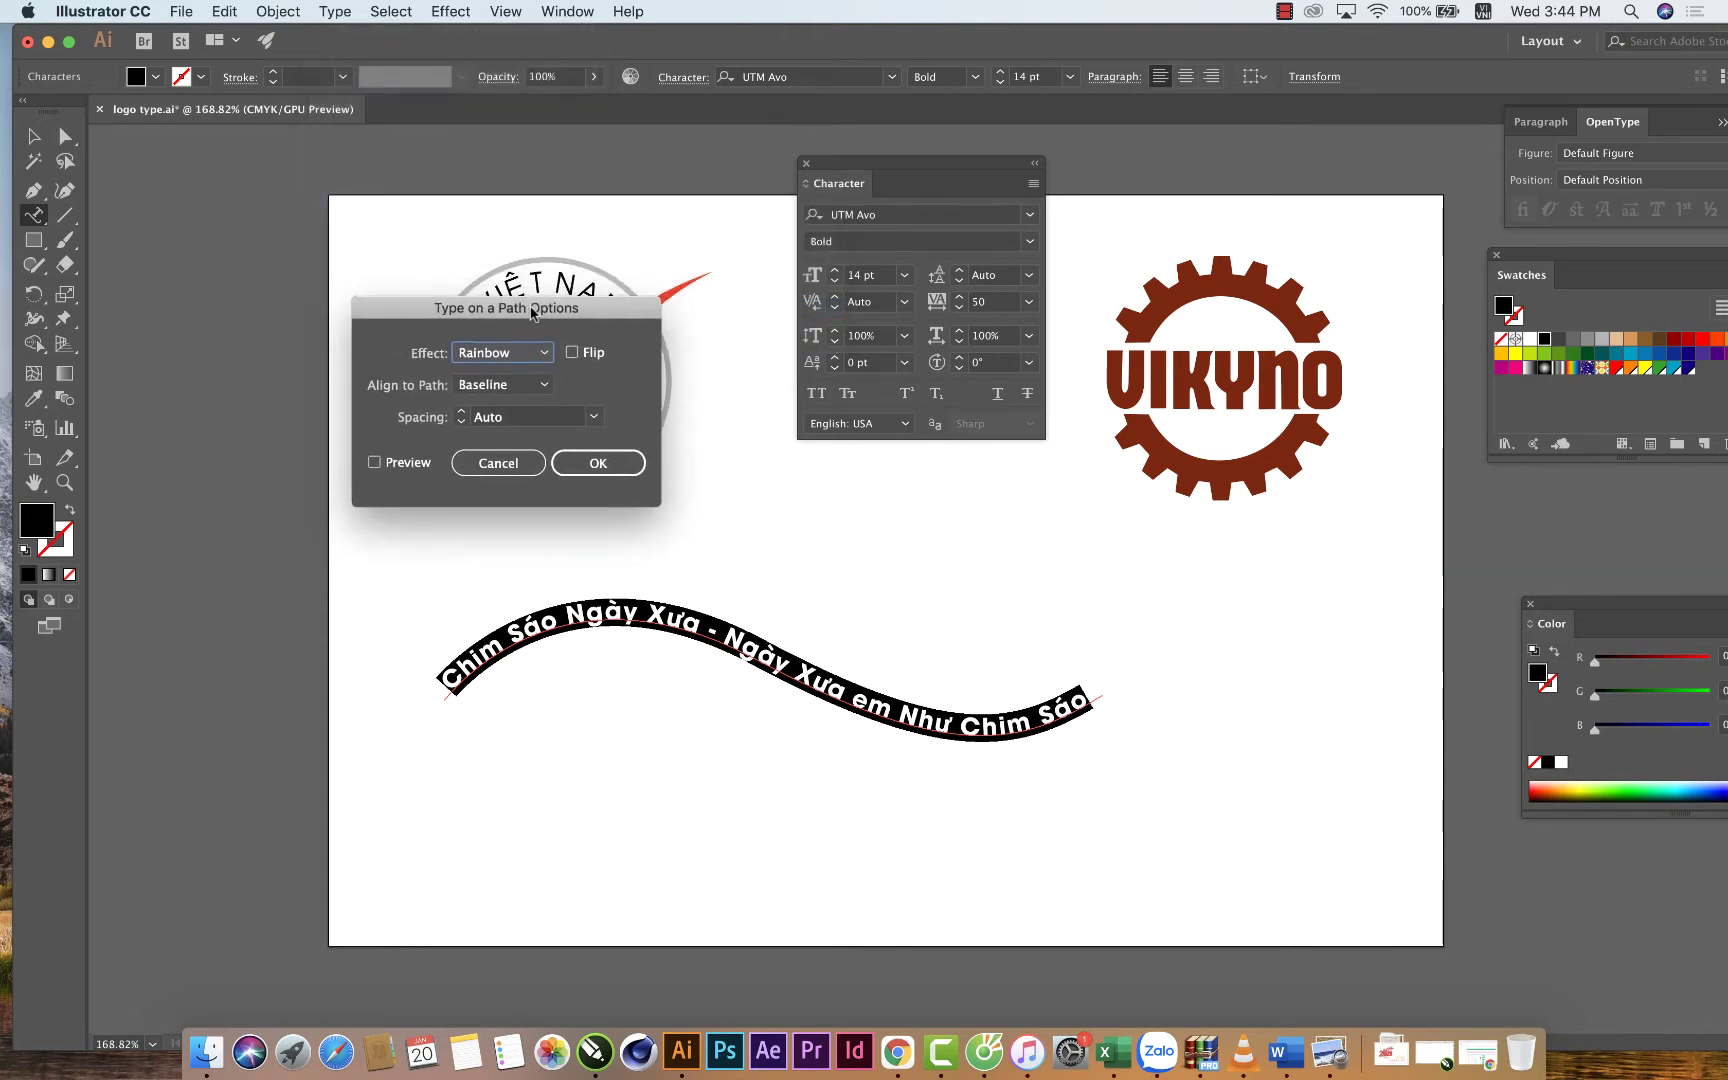
pyautogui.click(375, 463)
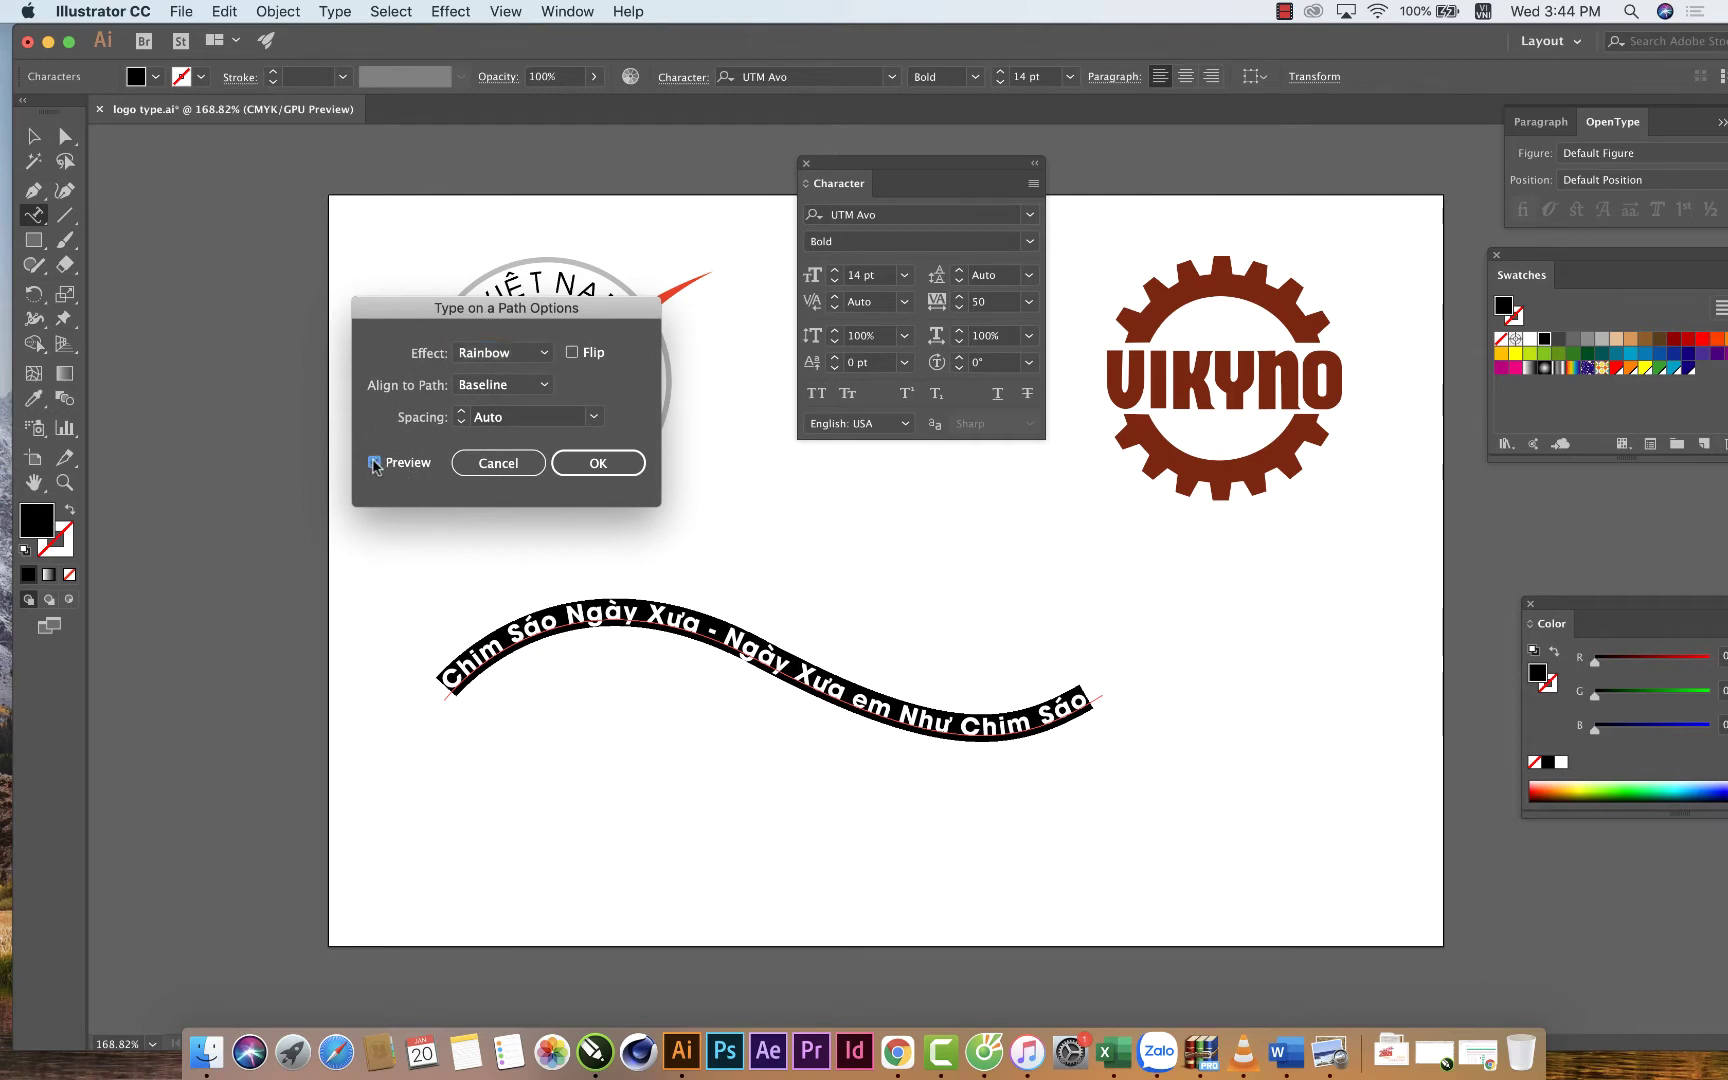
# Preview Skew, 3D Ribbon and Stair Step effects, then return to Rainbow.
pyautogui.click(503, 353)
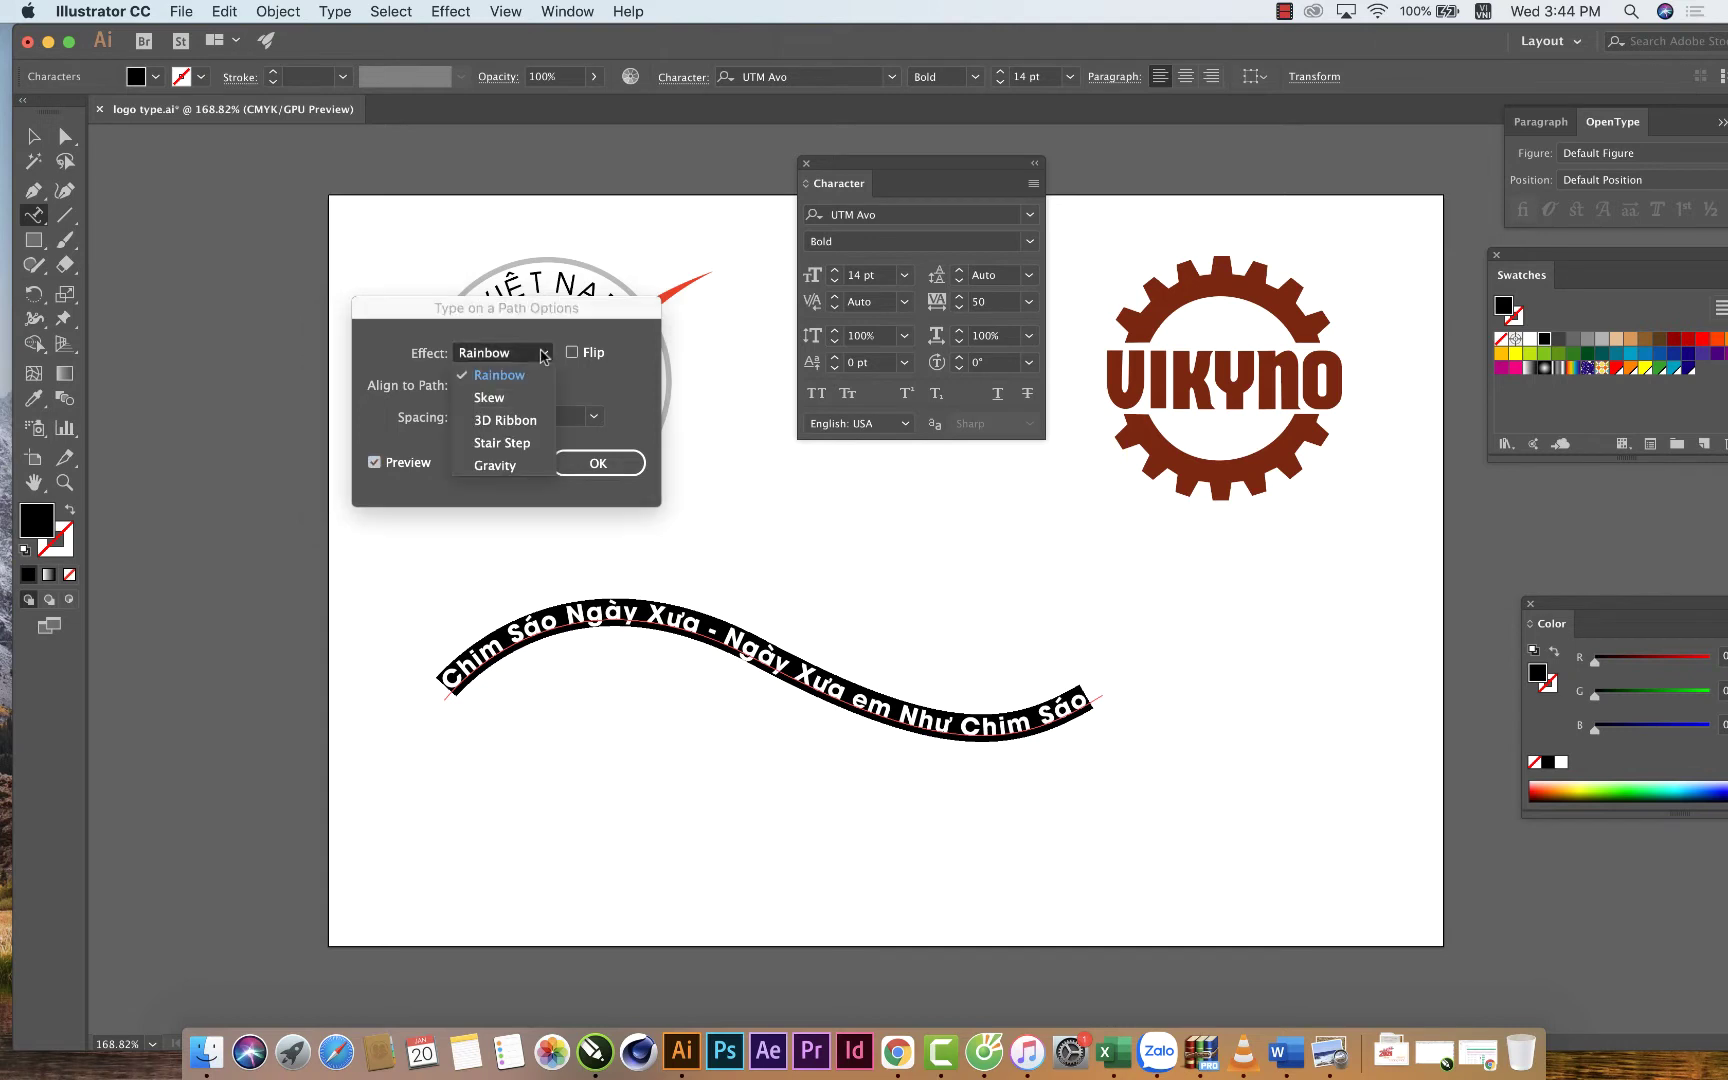
pyautogui.click(500, 397)
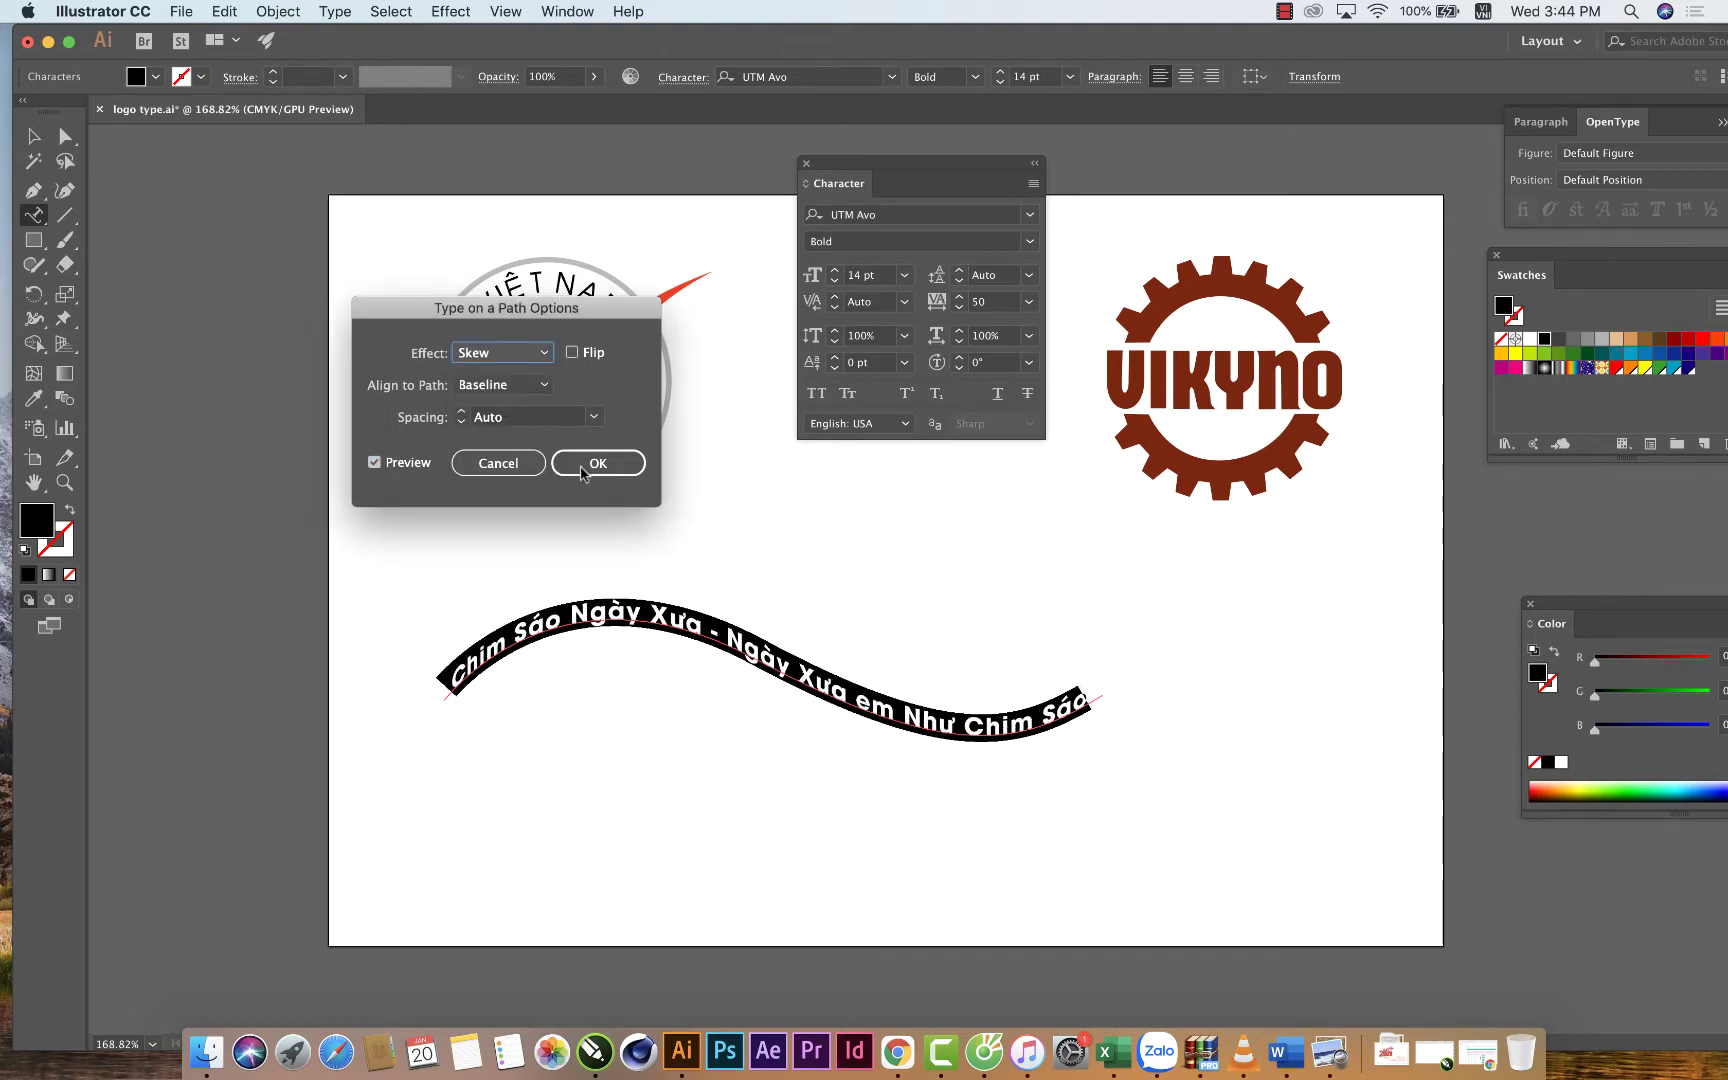
pyautogui.click(532, 360)
pyautogui.click(530, 430)
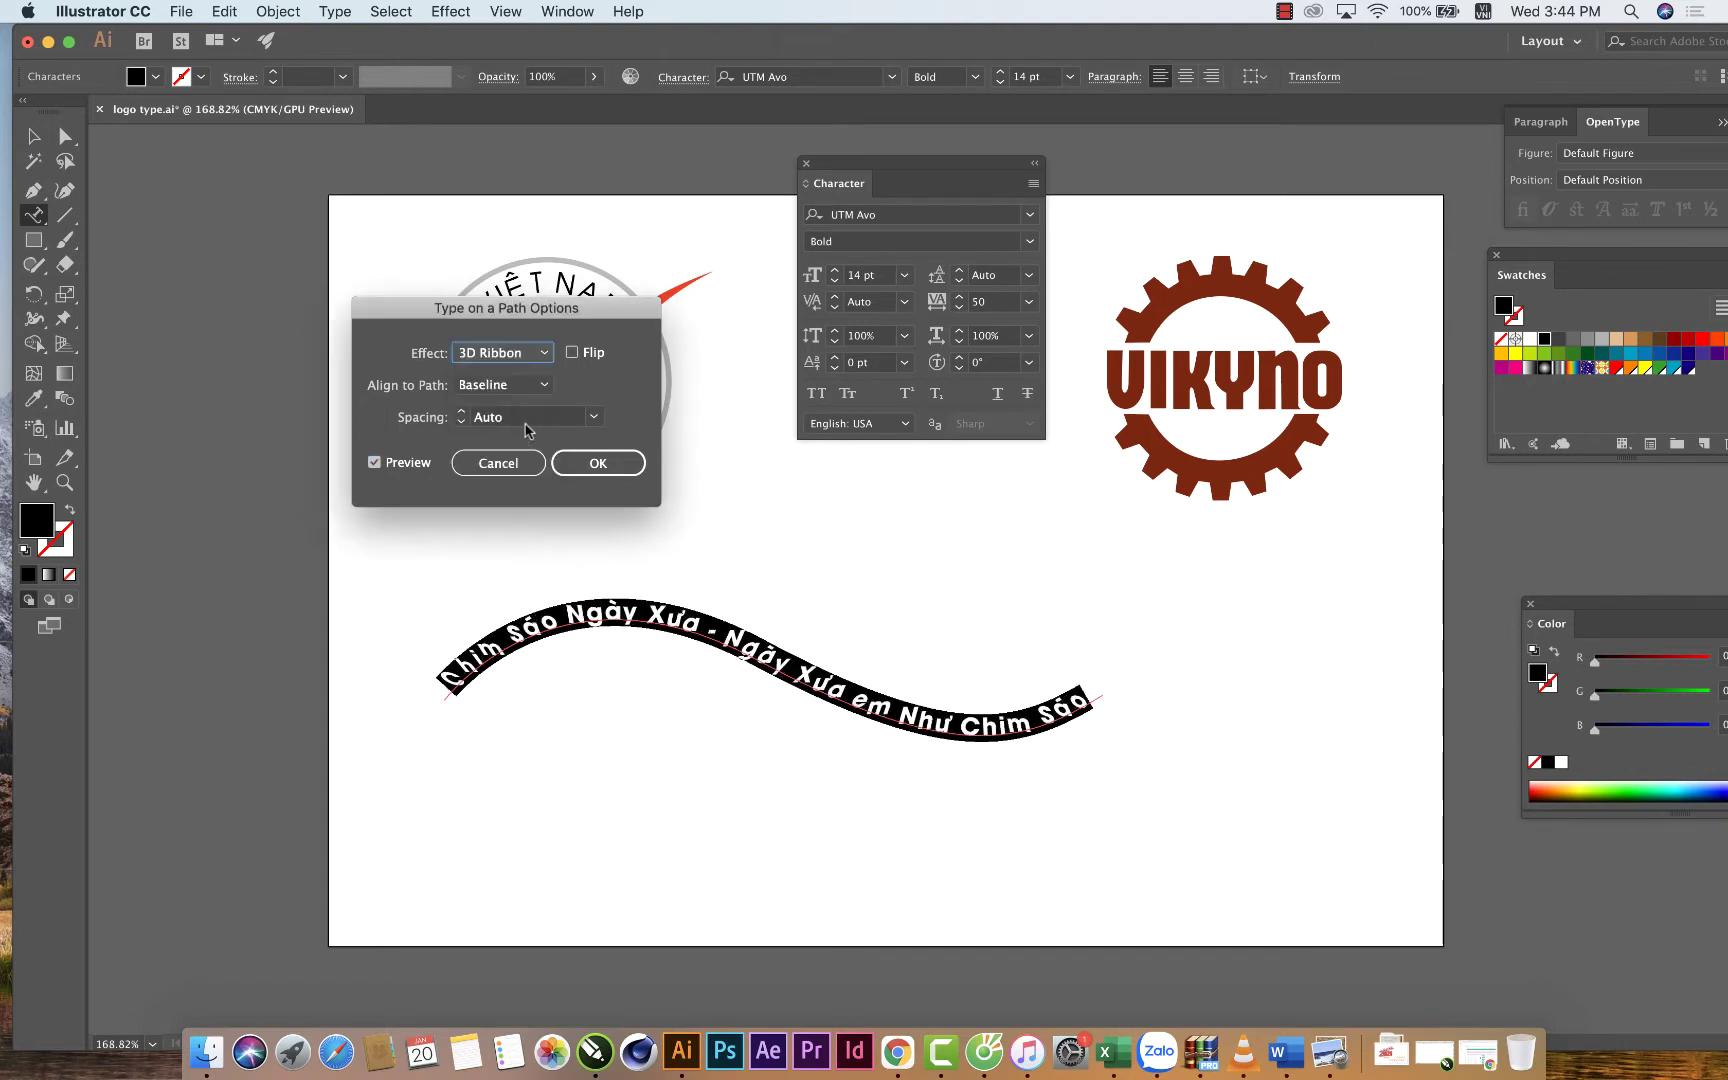
pyautogui.click(531, 354)
pyautogui.click(512, 440)
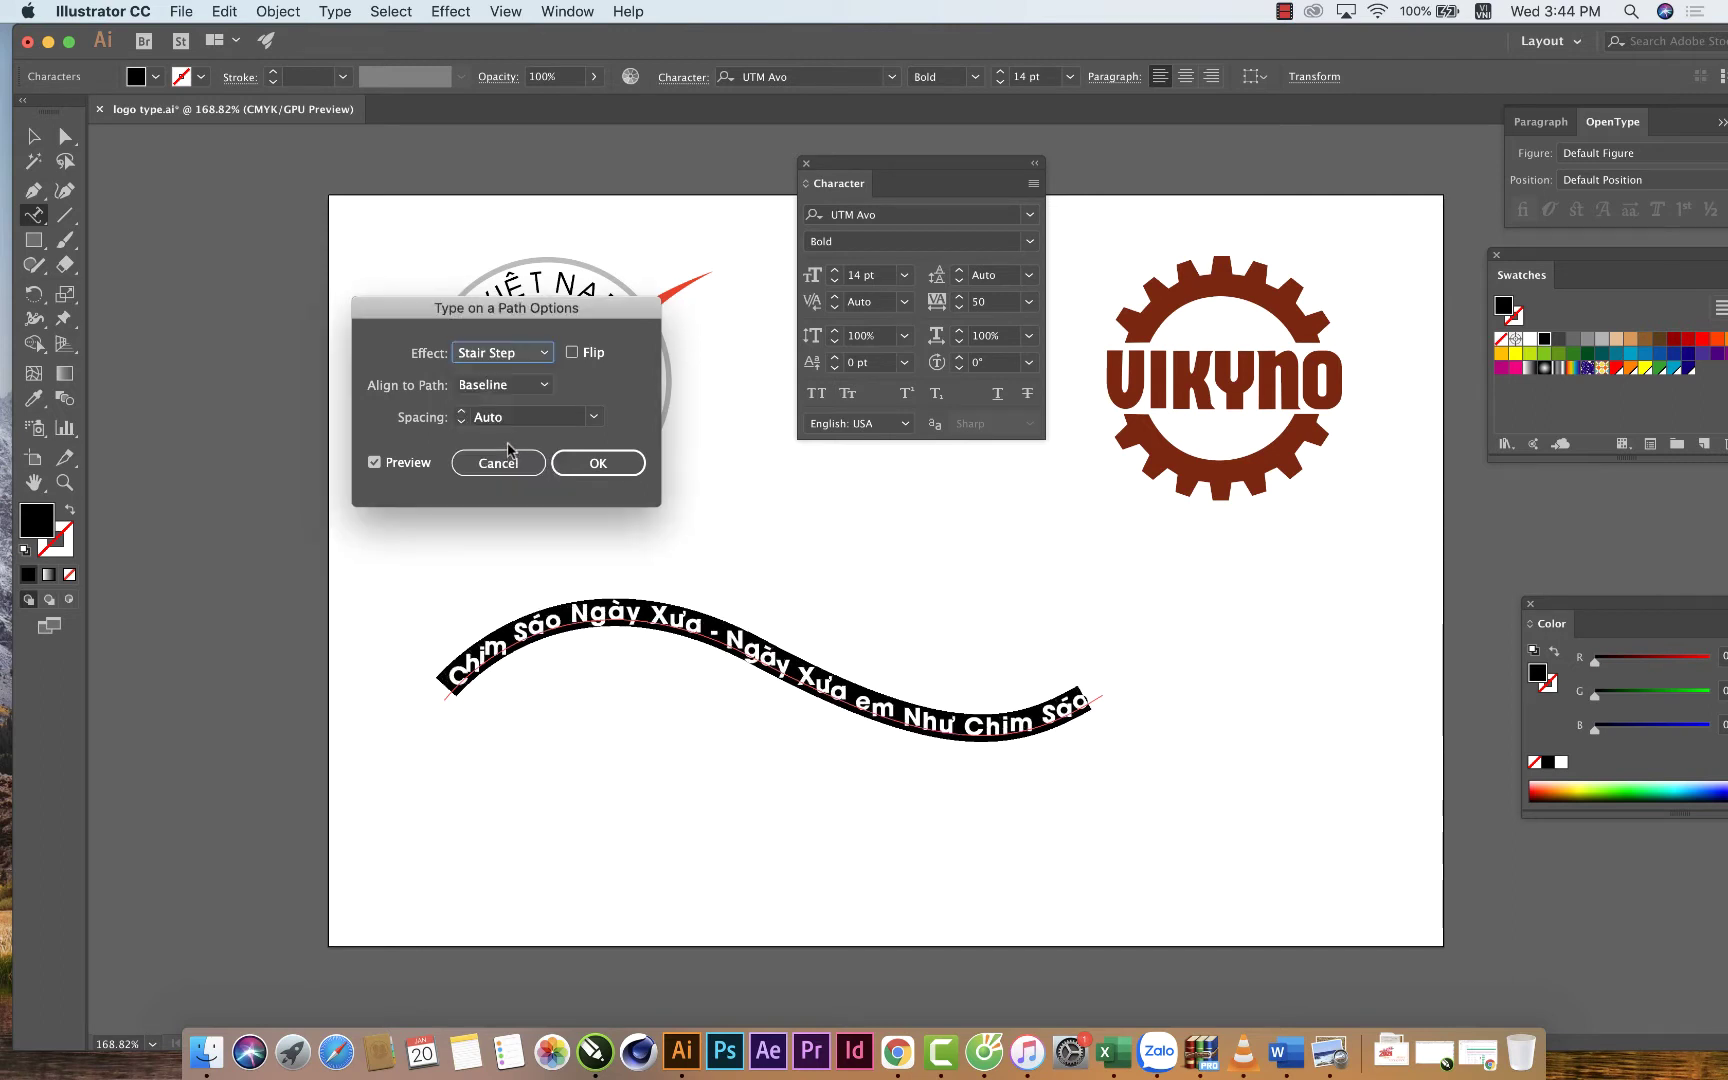
pyautogui.click(528, 356)
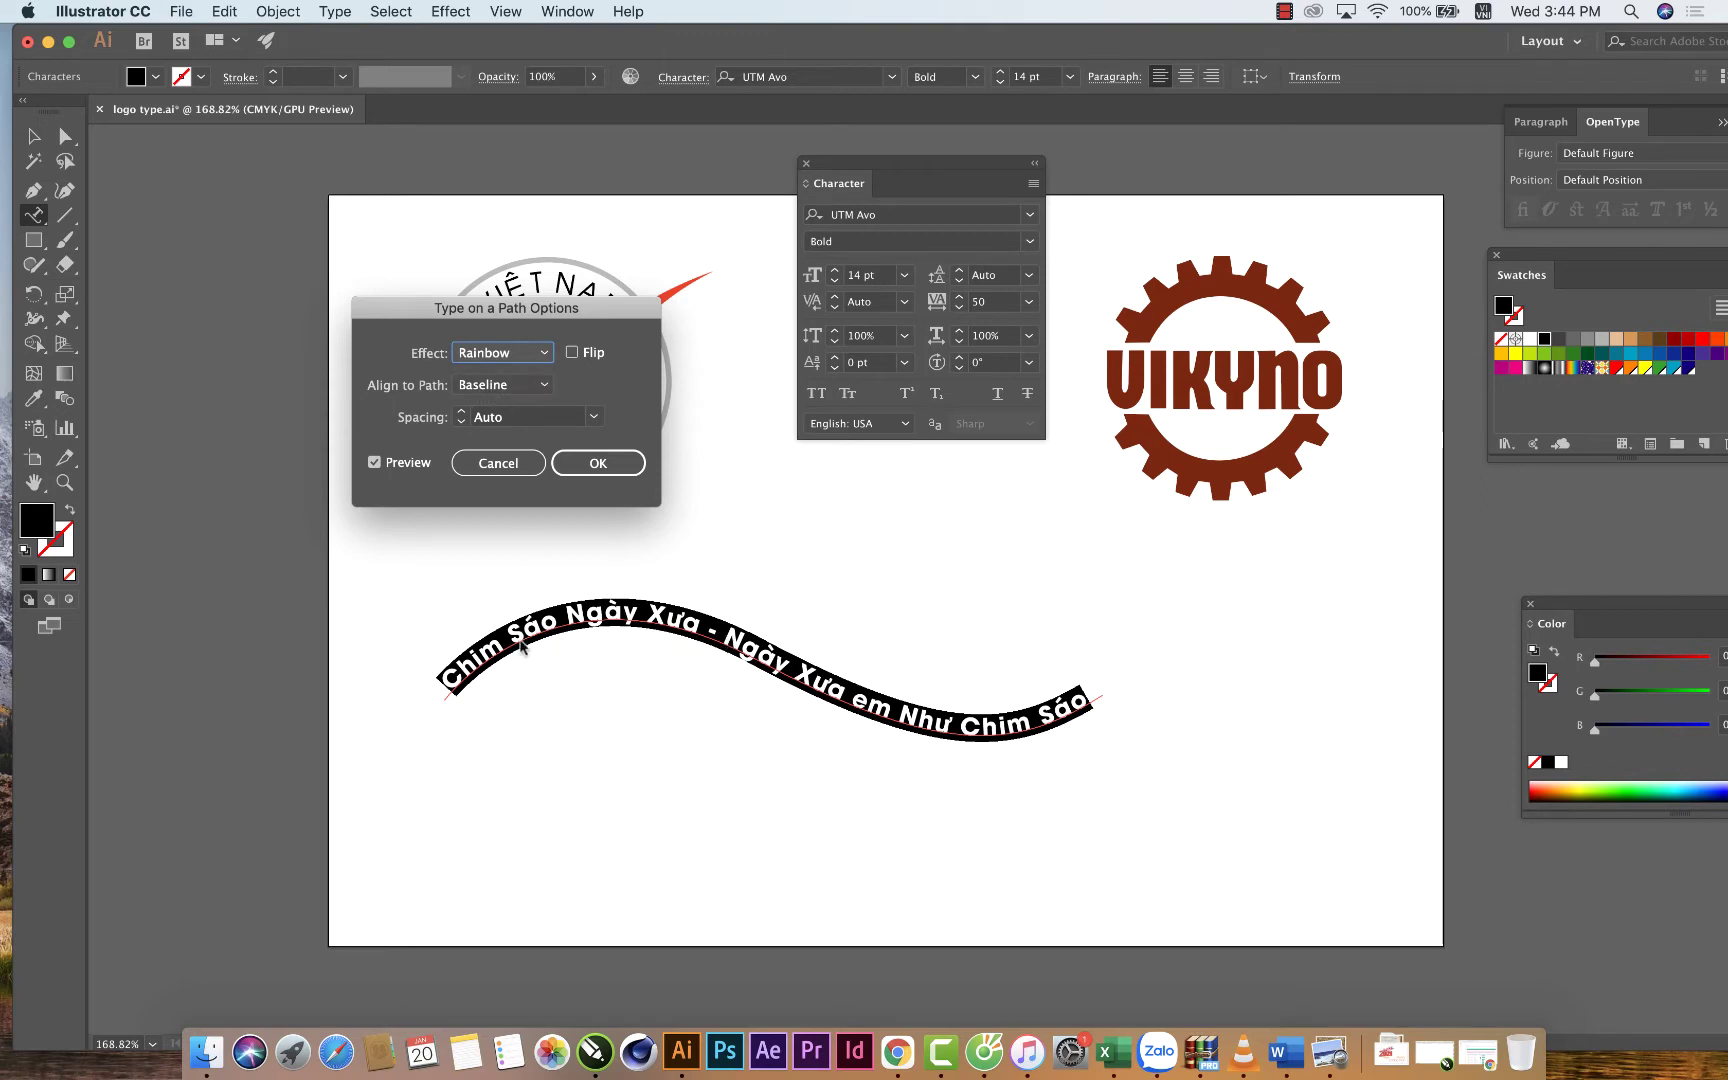
pyautogui.click(545, 386)
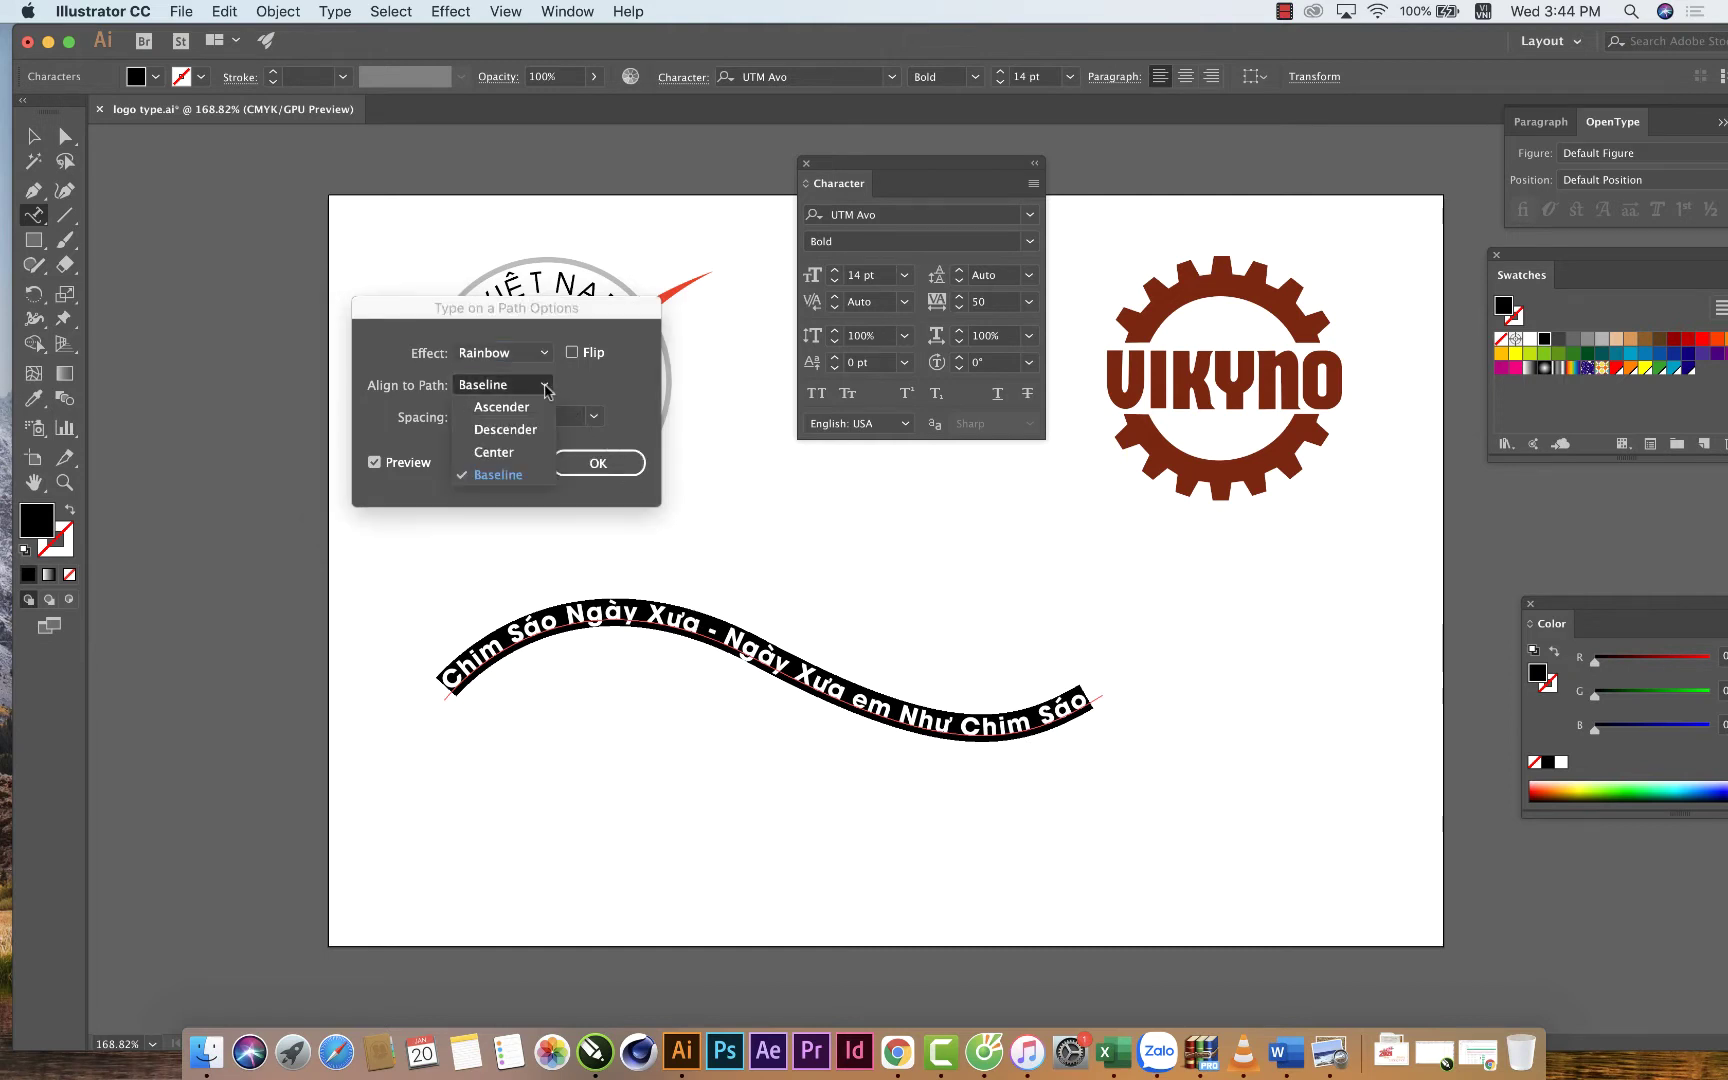
pyautogui.click(524, 416)
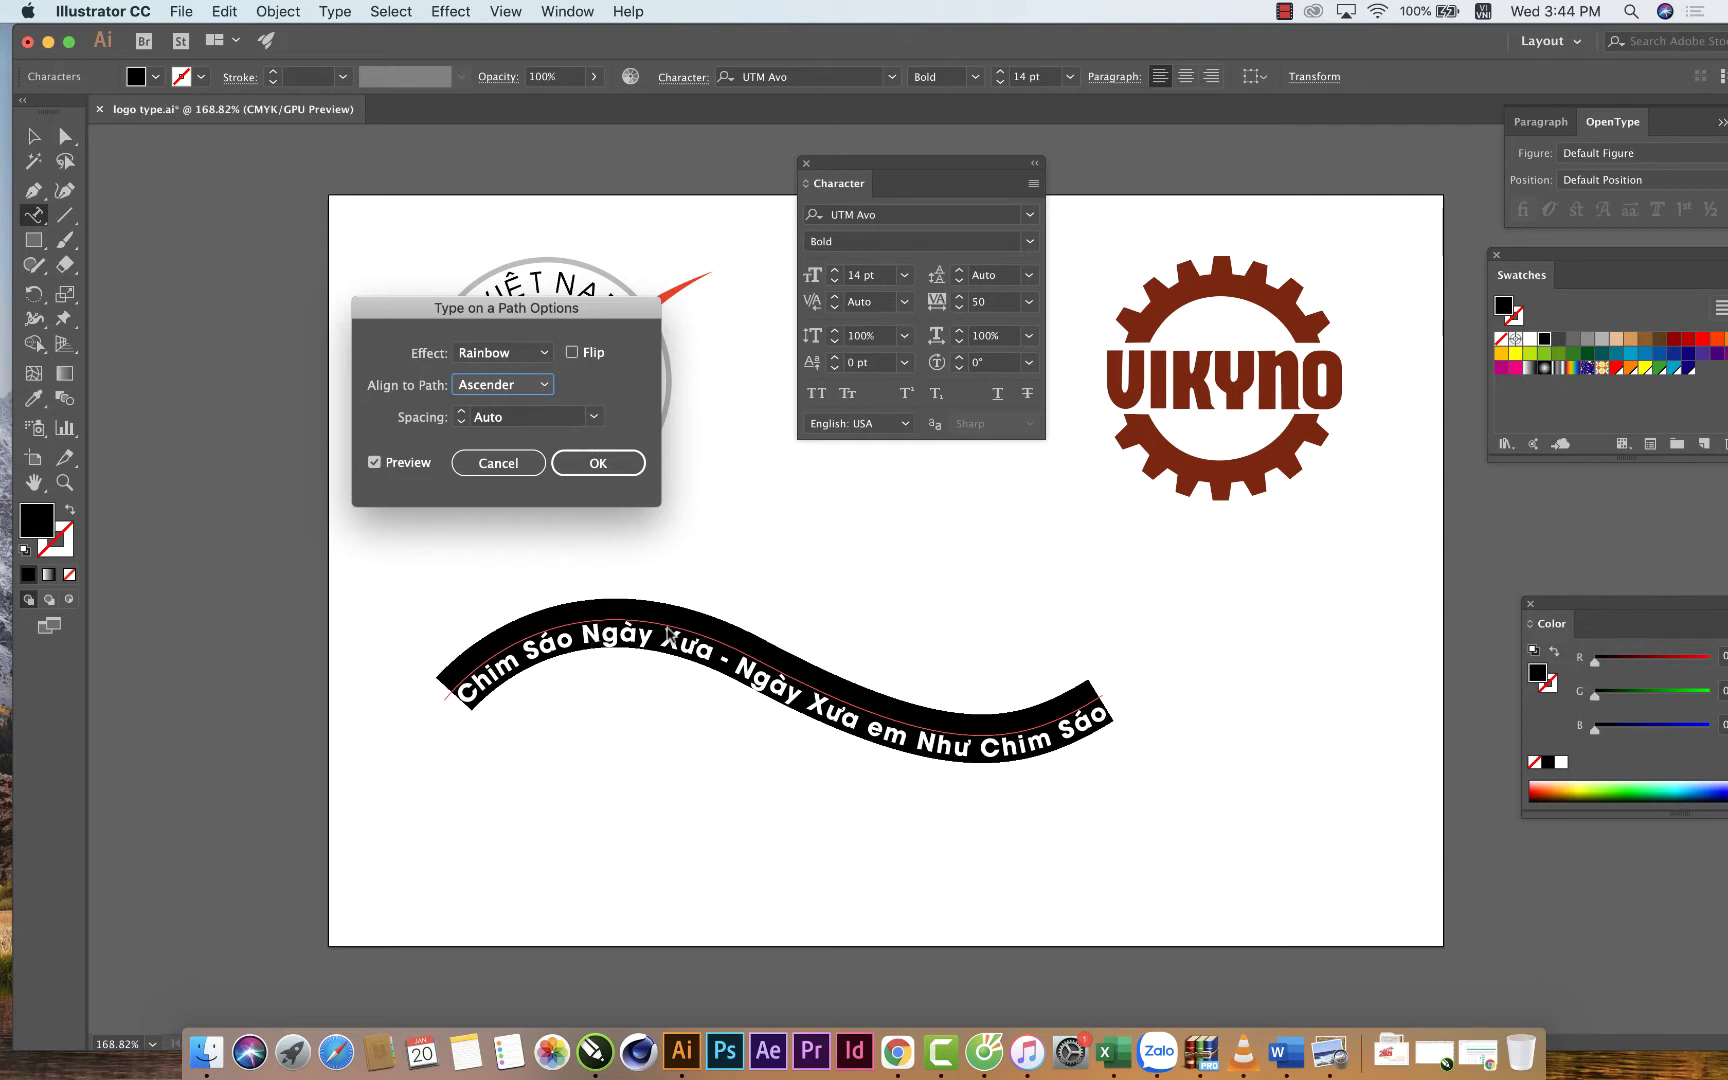
pyautogui.click(546, 387)
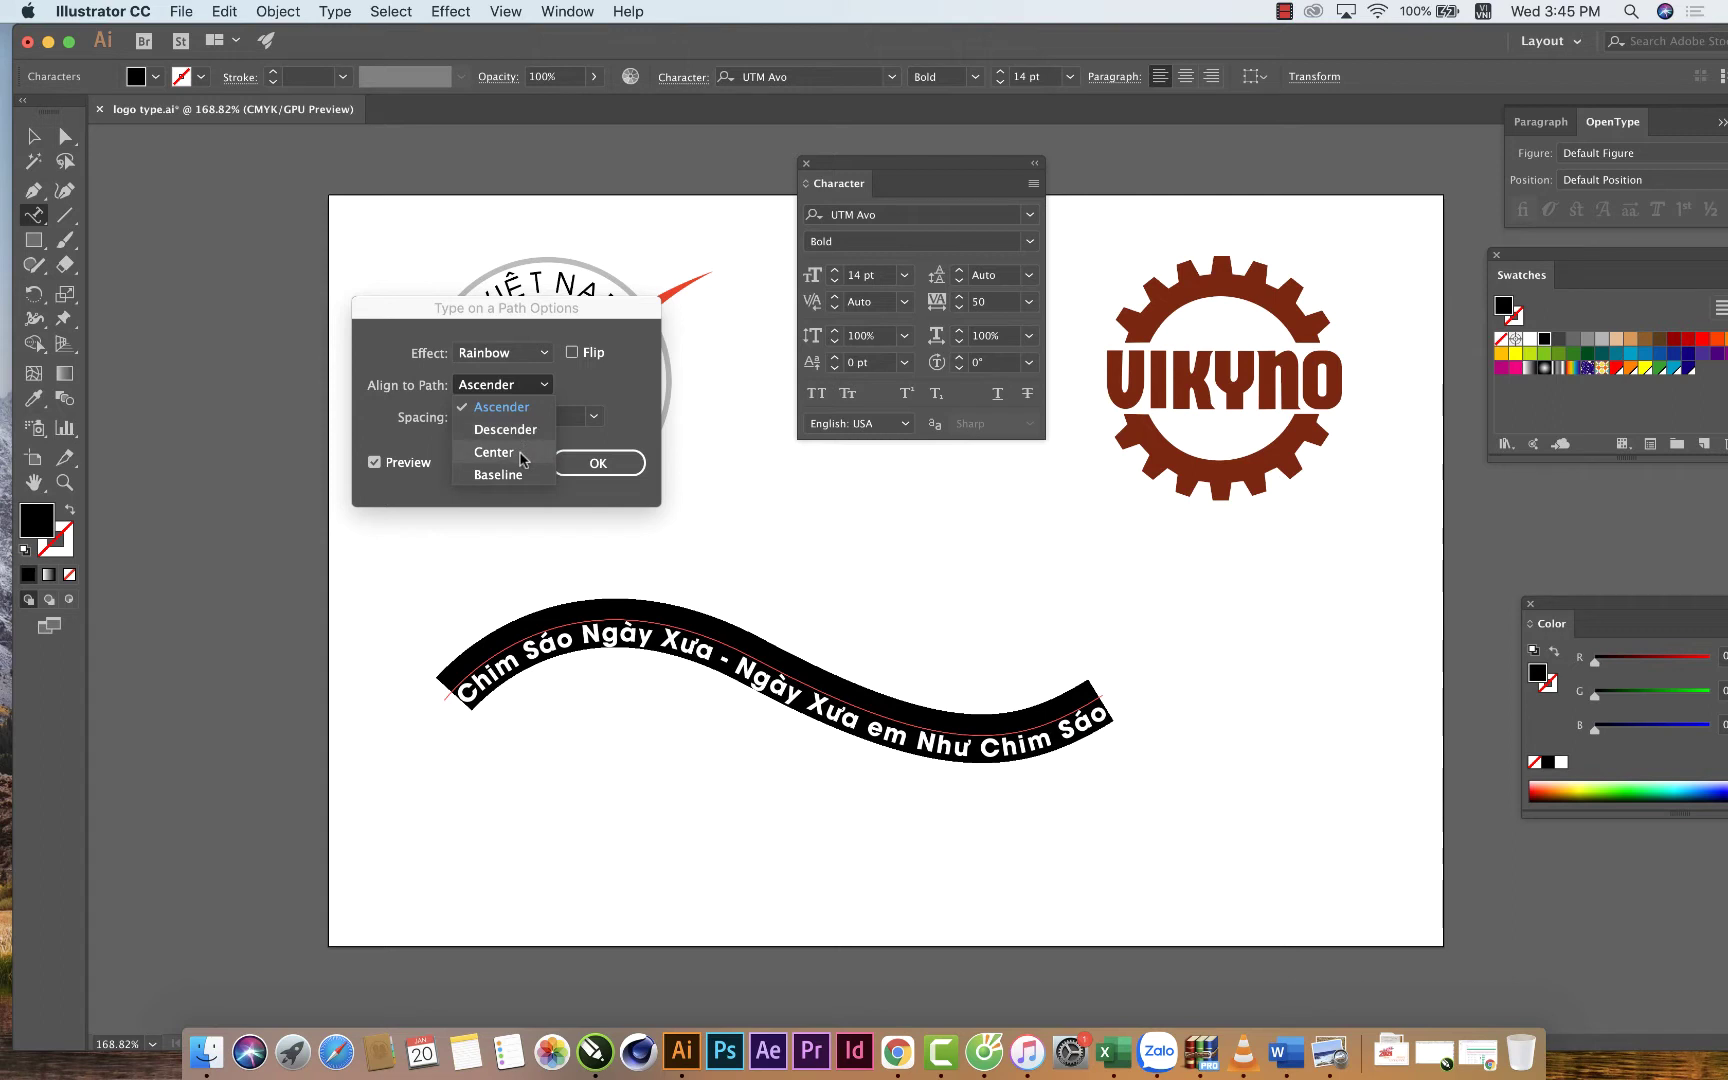
pyautogui.click(521, 459)
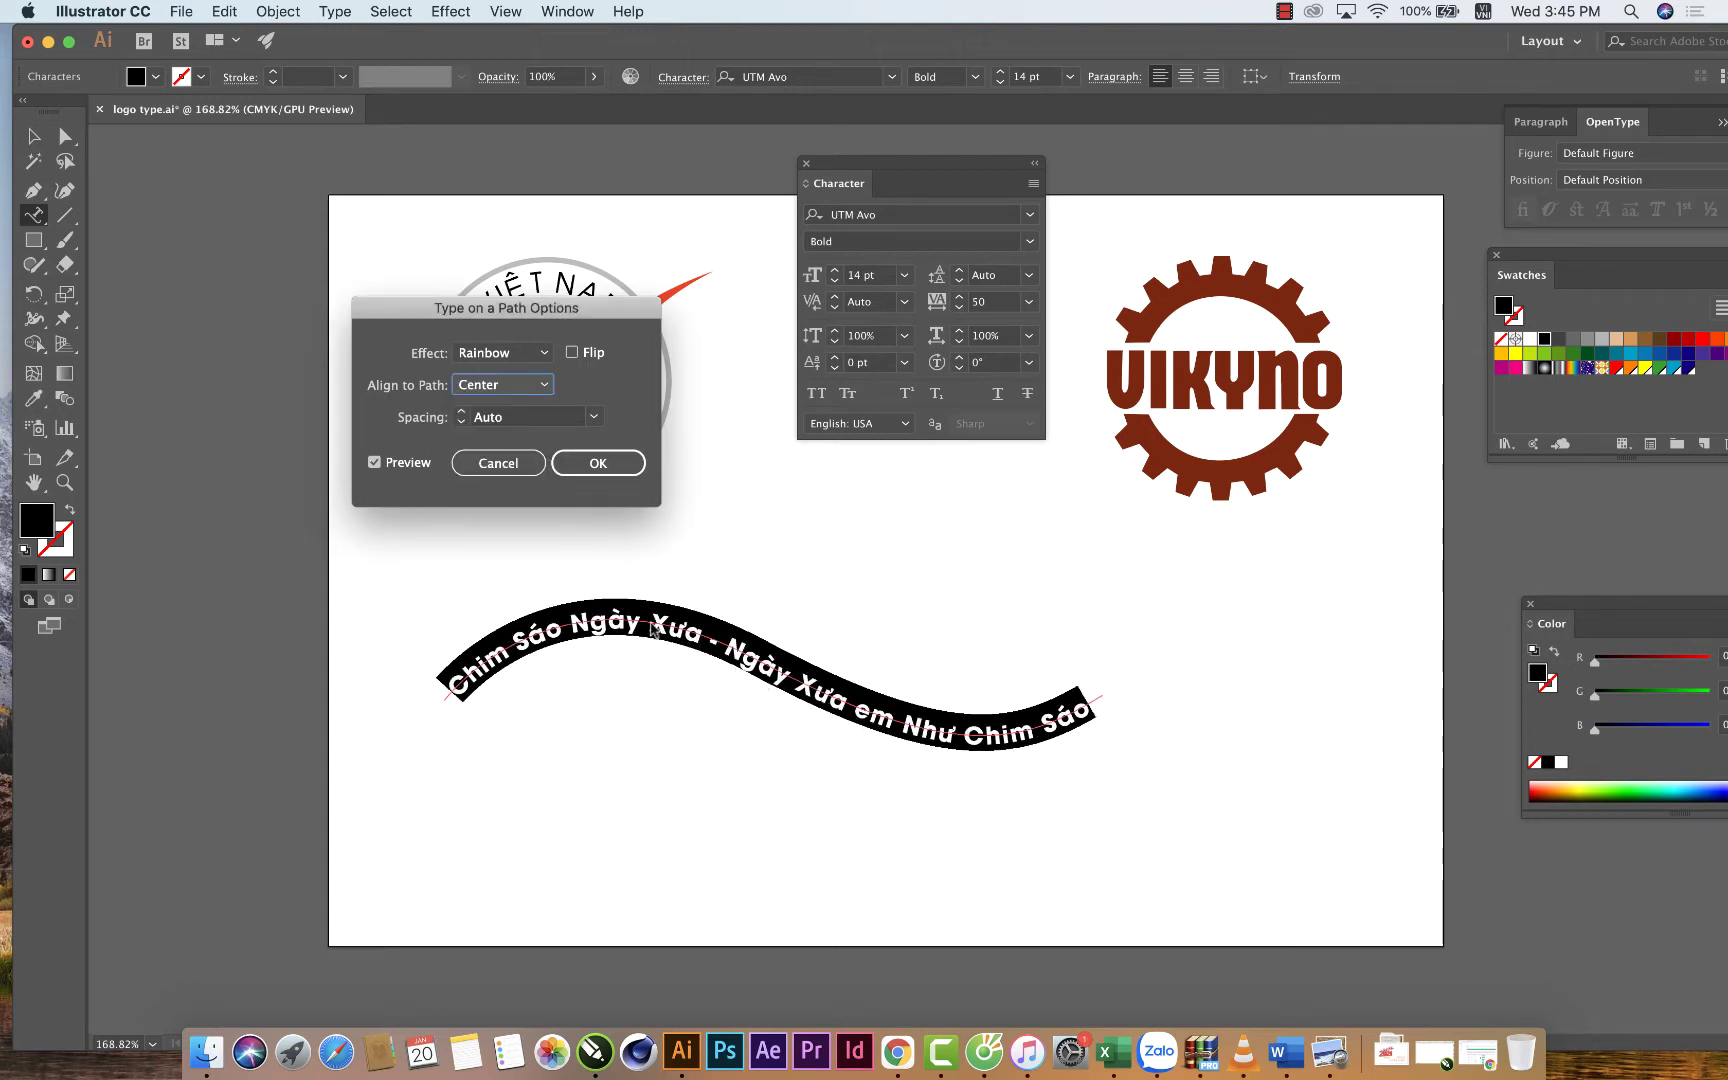
pyautogui.click(512, 385)
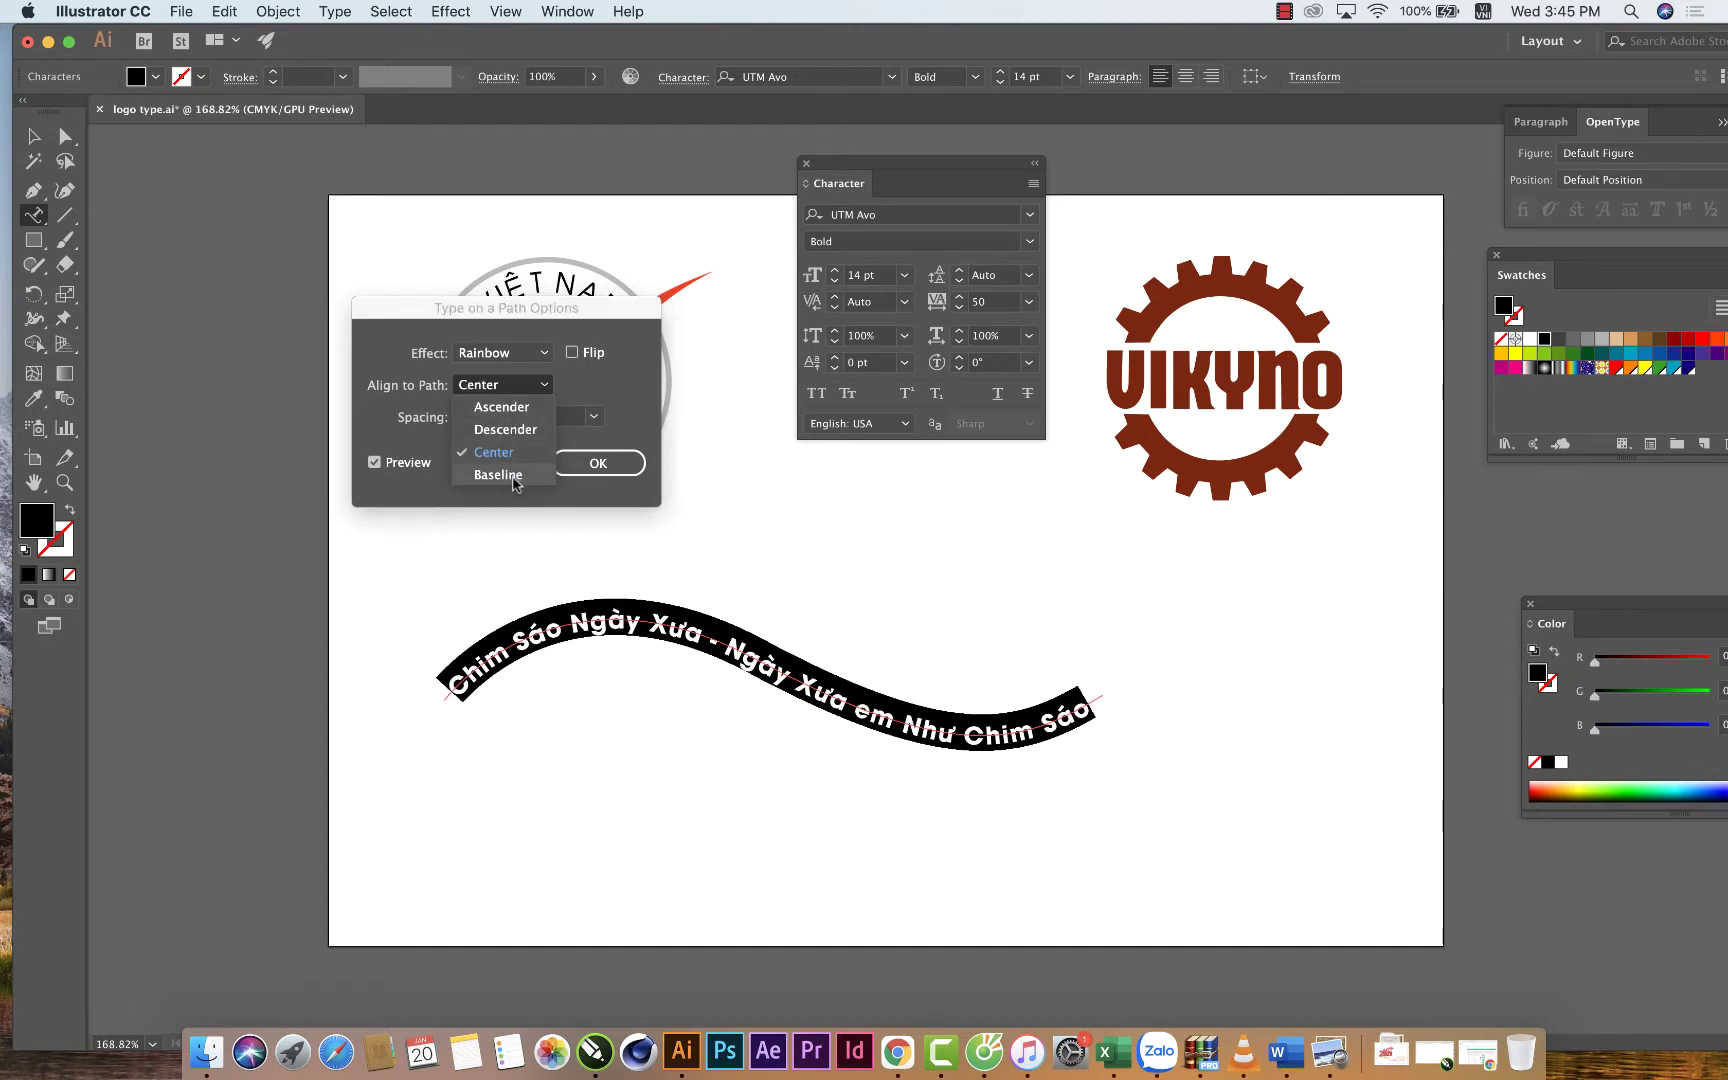
pyautogui.click(507, 430)
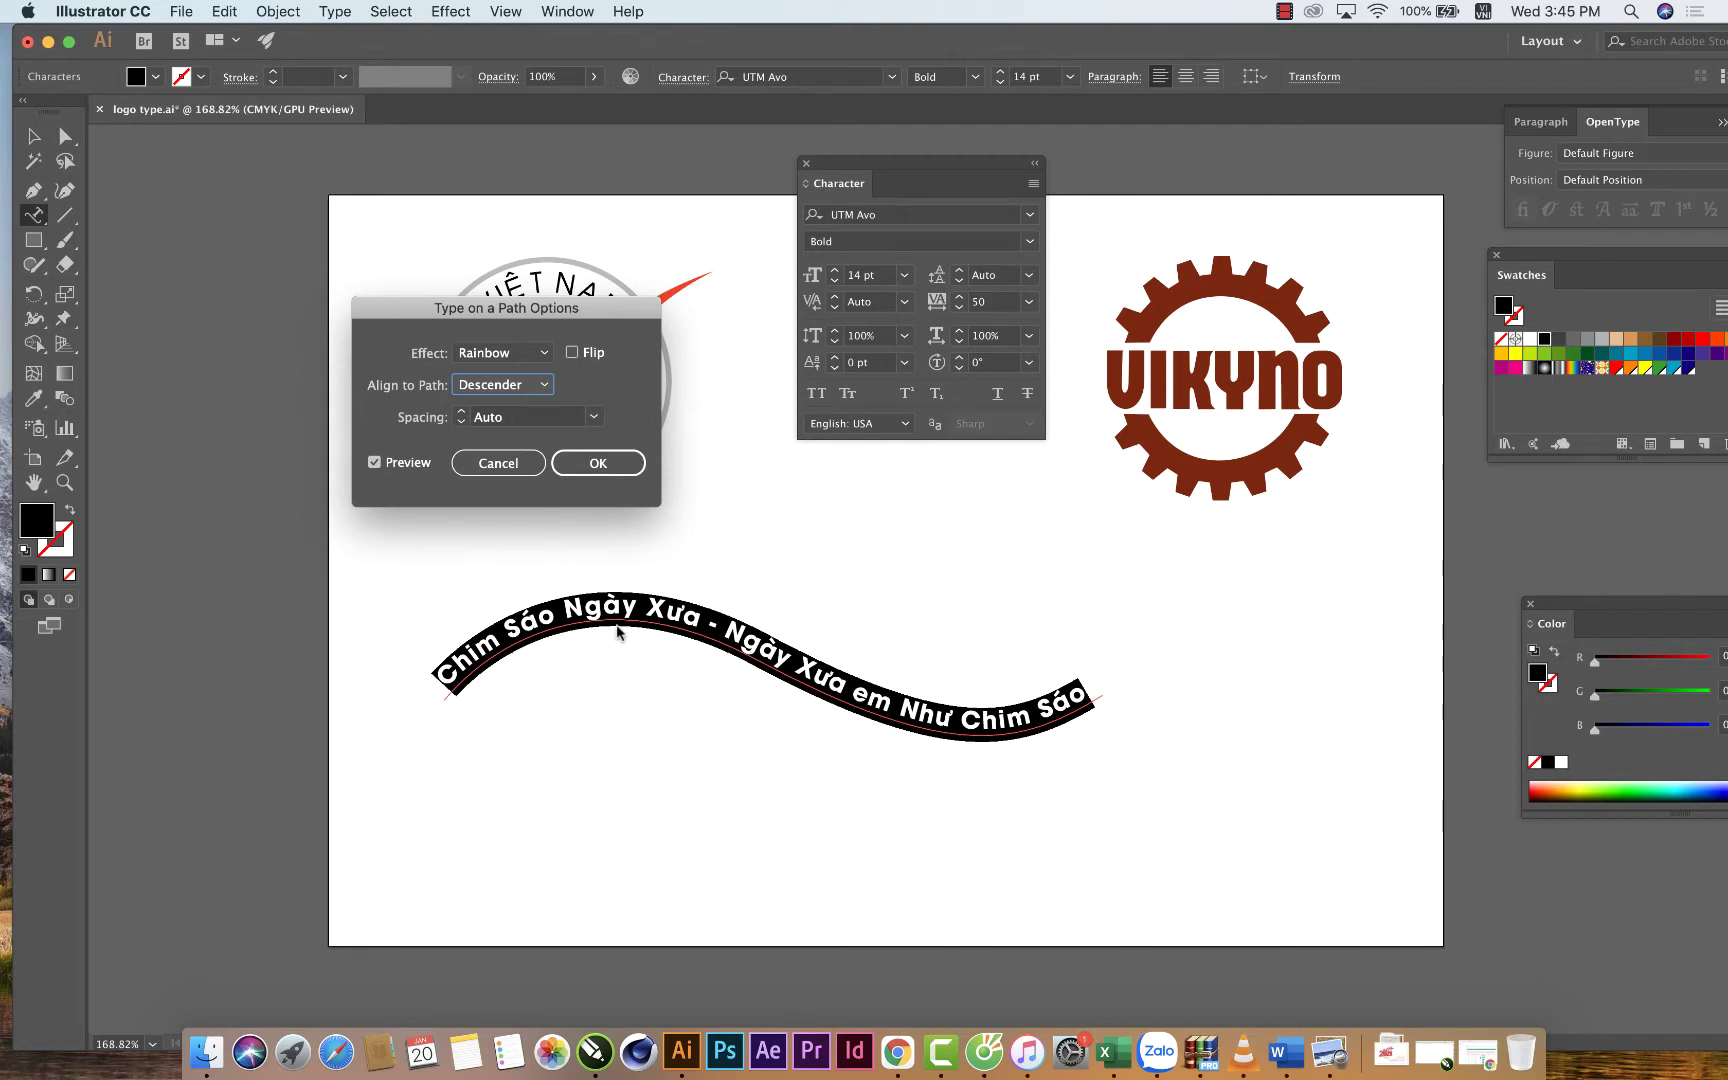
pyautogui.click(493, 390)
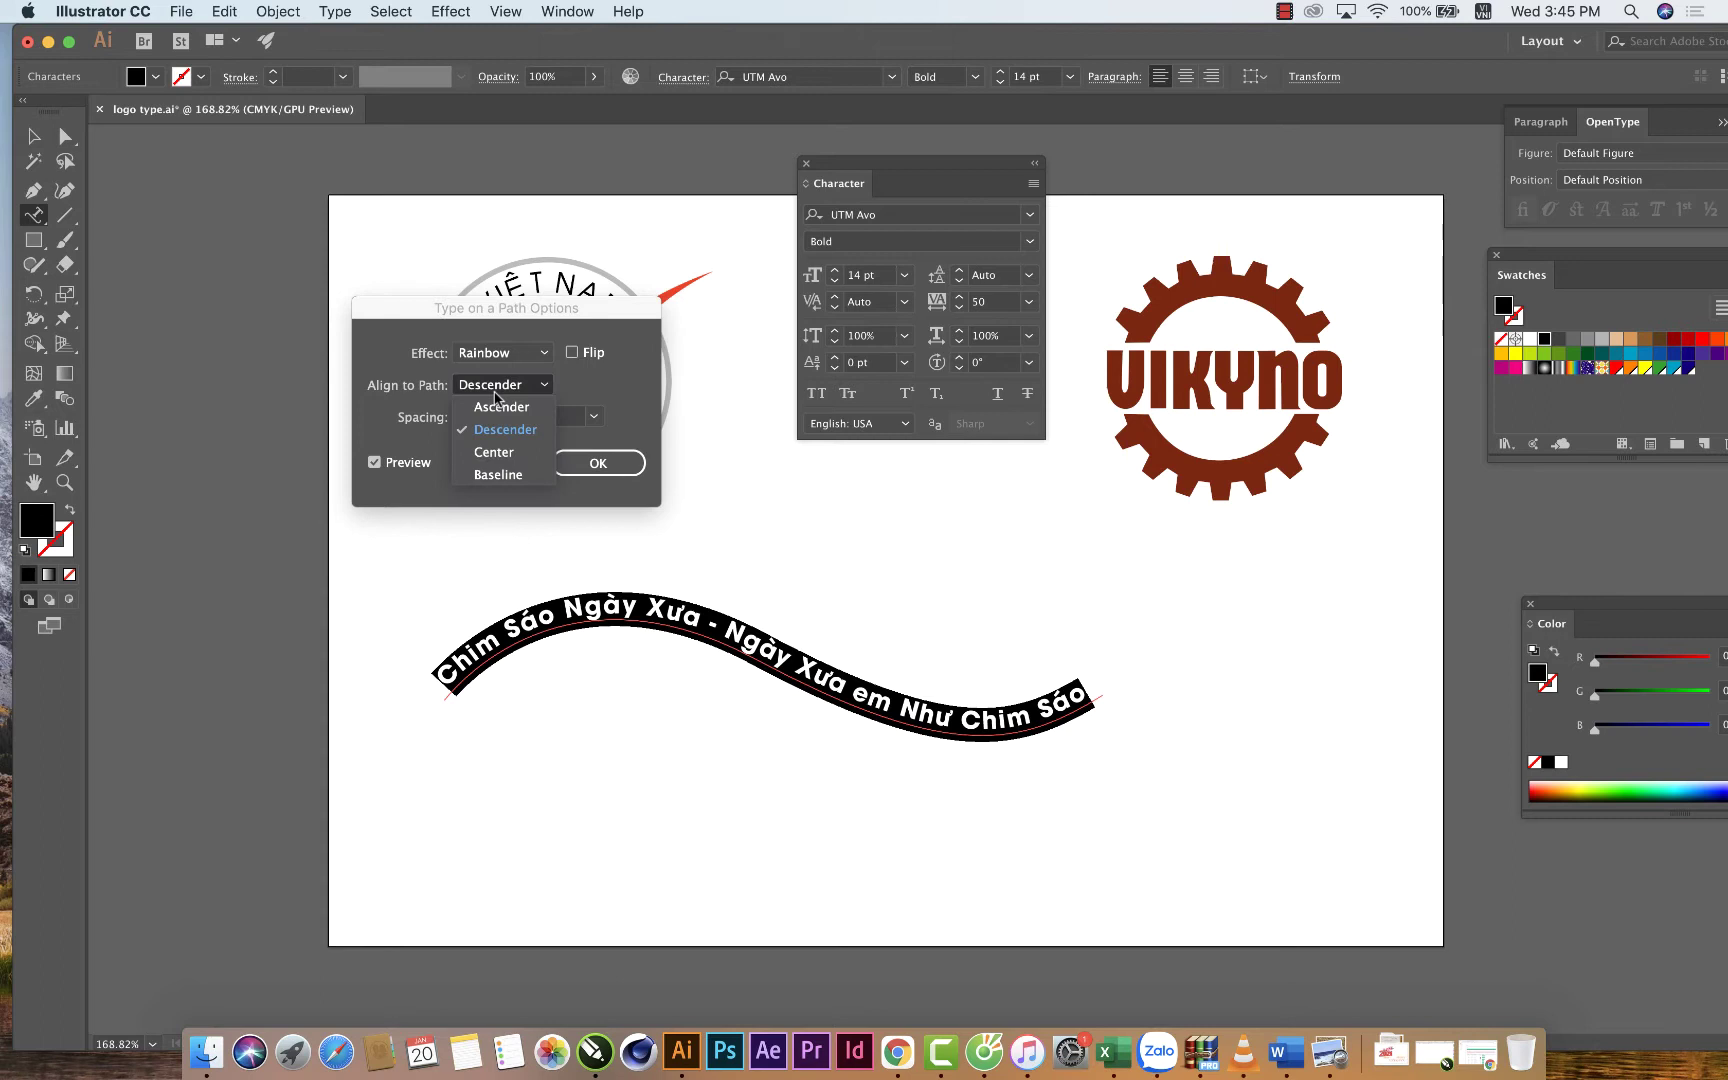
pyautogui.click(506, 476)
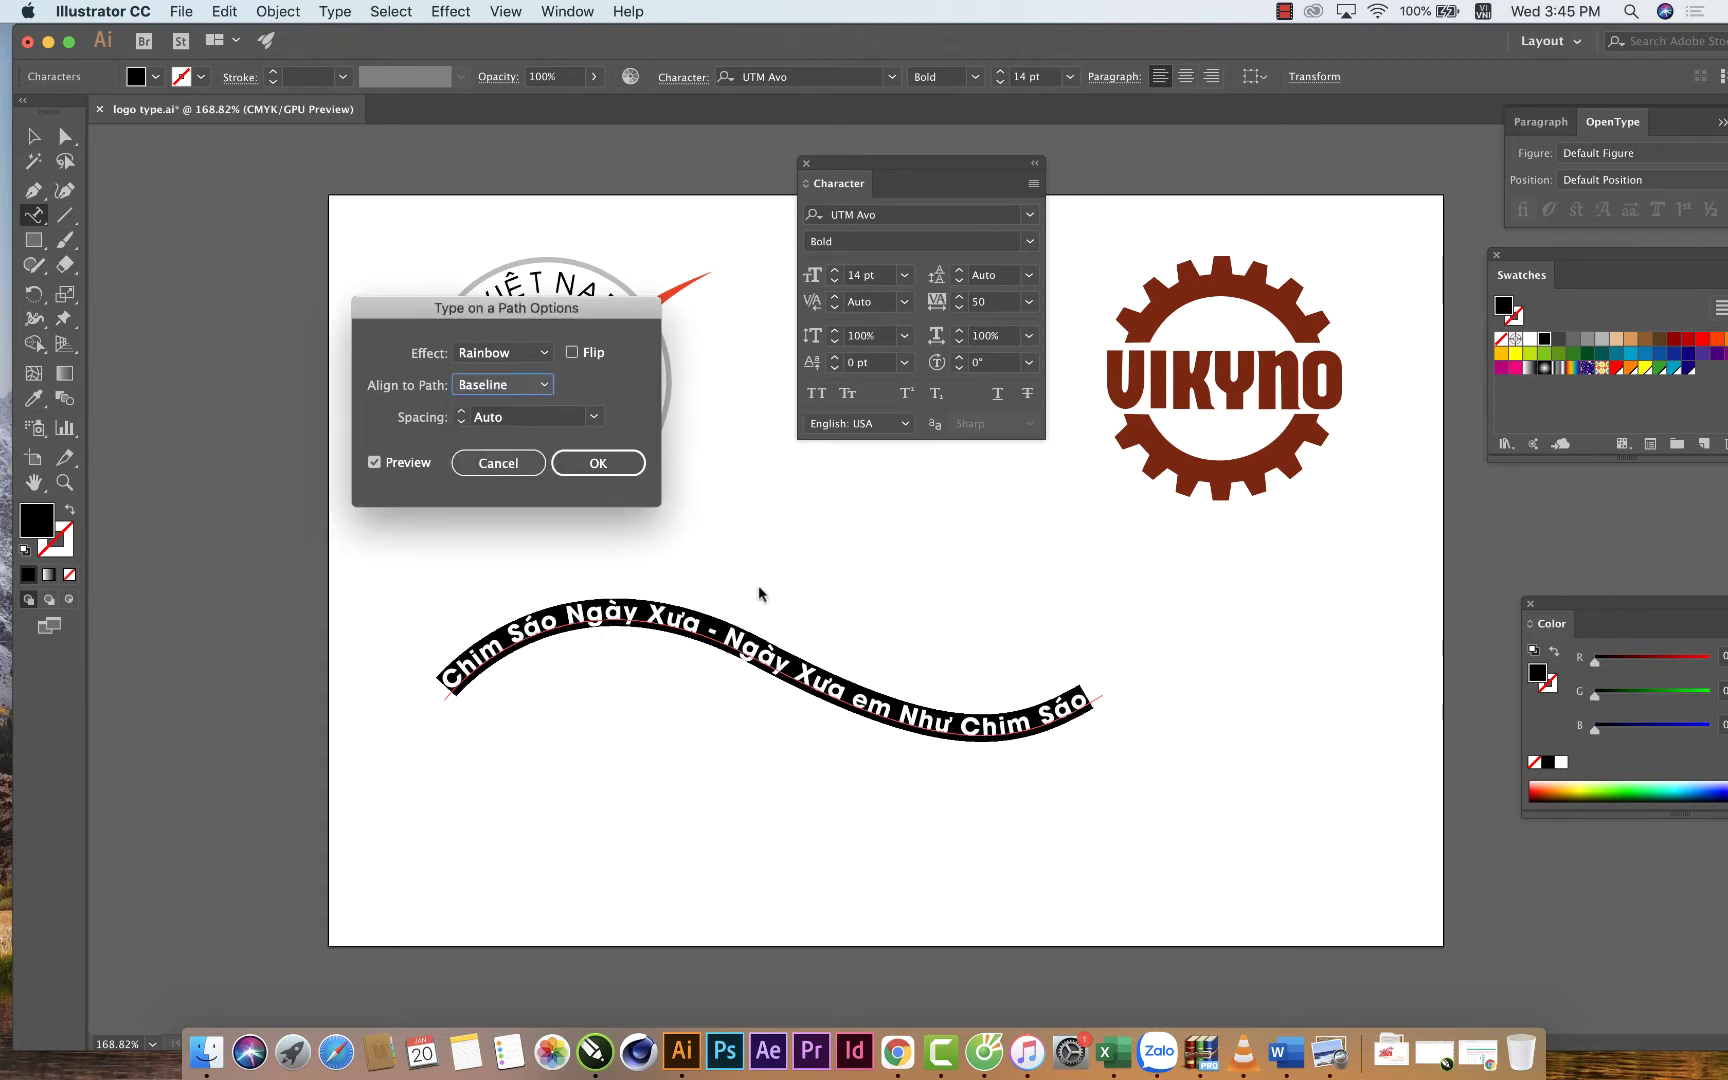
pyautogui.click(572, 352)
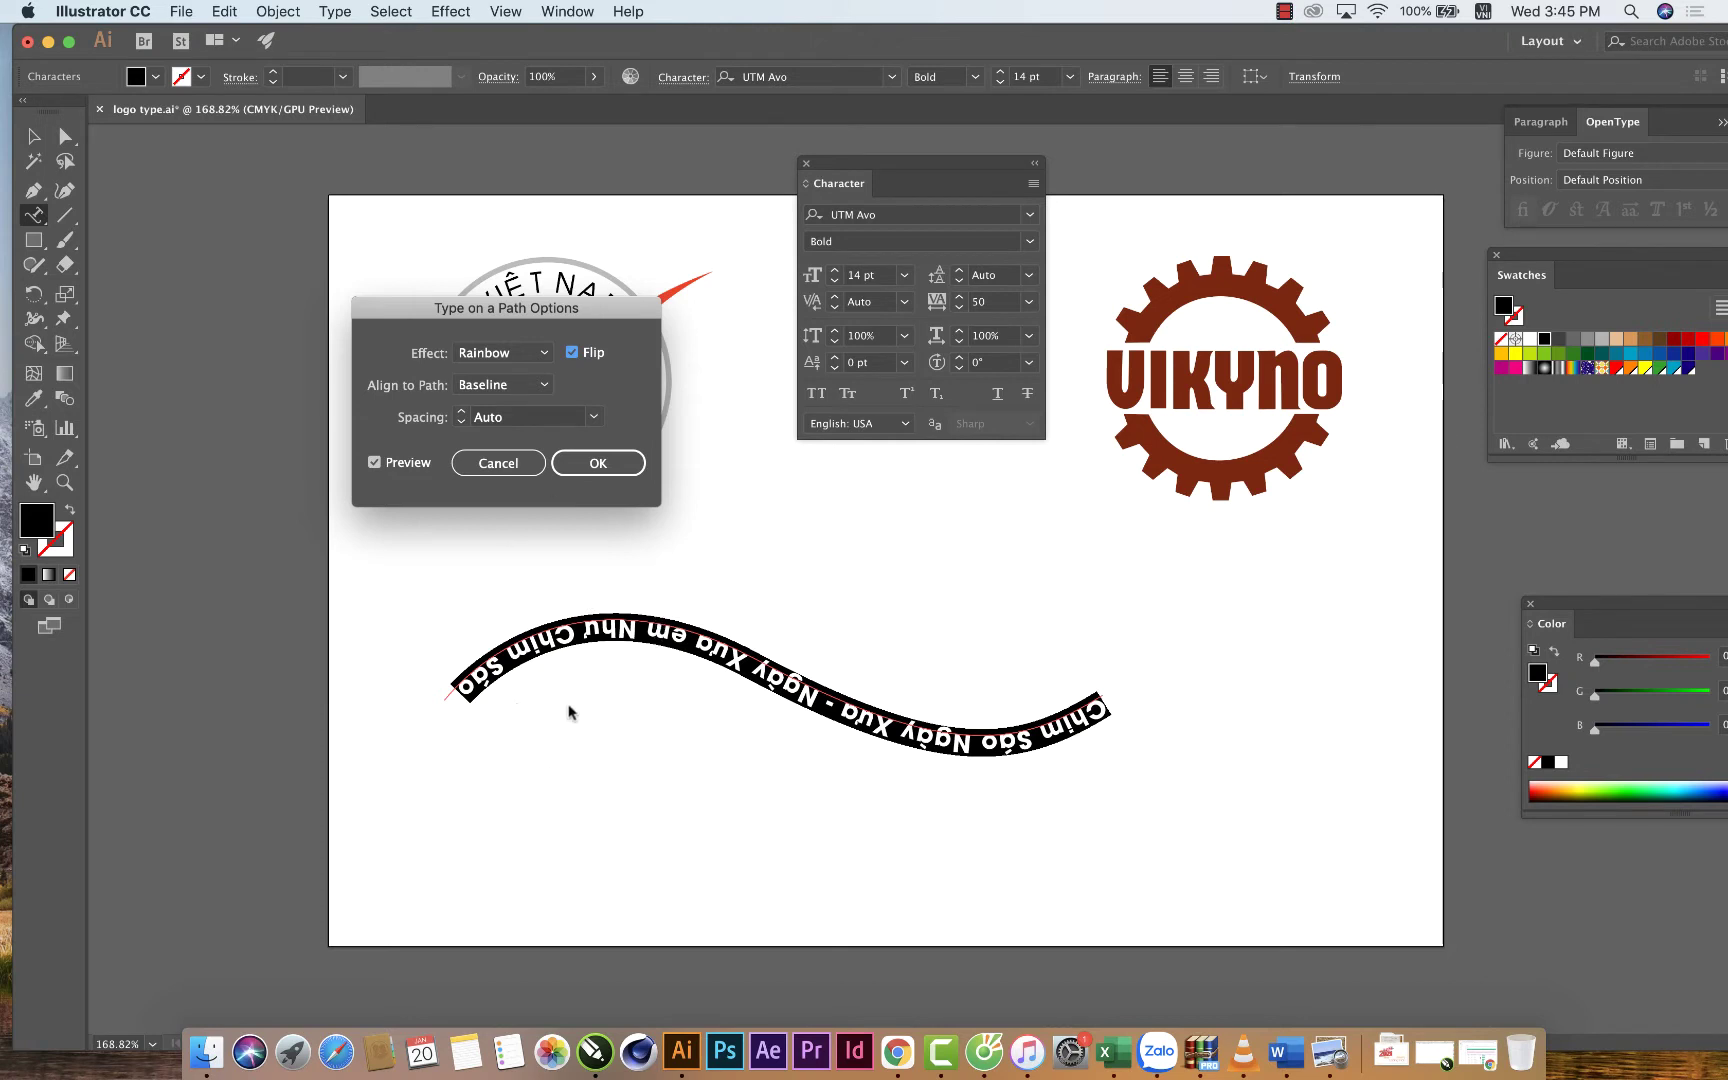
pyautogui.click(572, 352)
pyautogui.moveTo(488, 308); pyautogui.dragTo(913, 256)
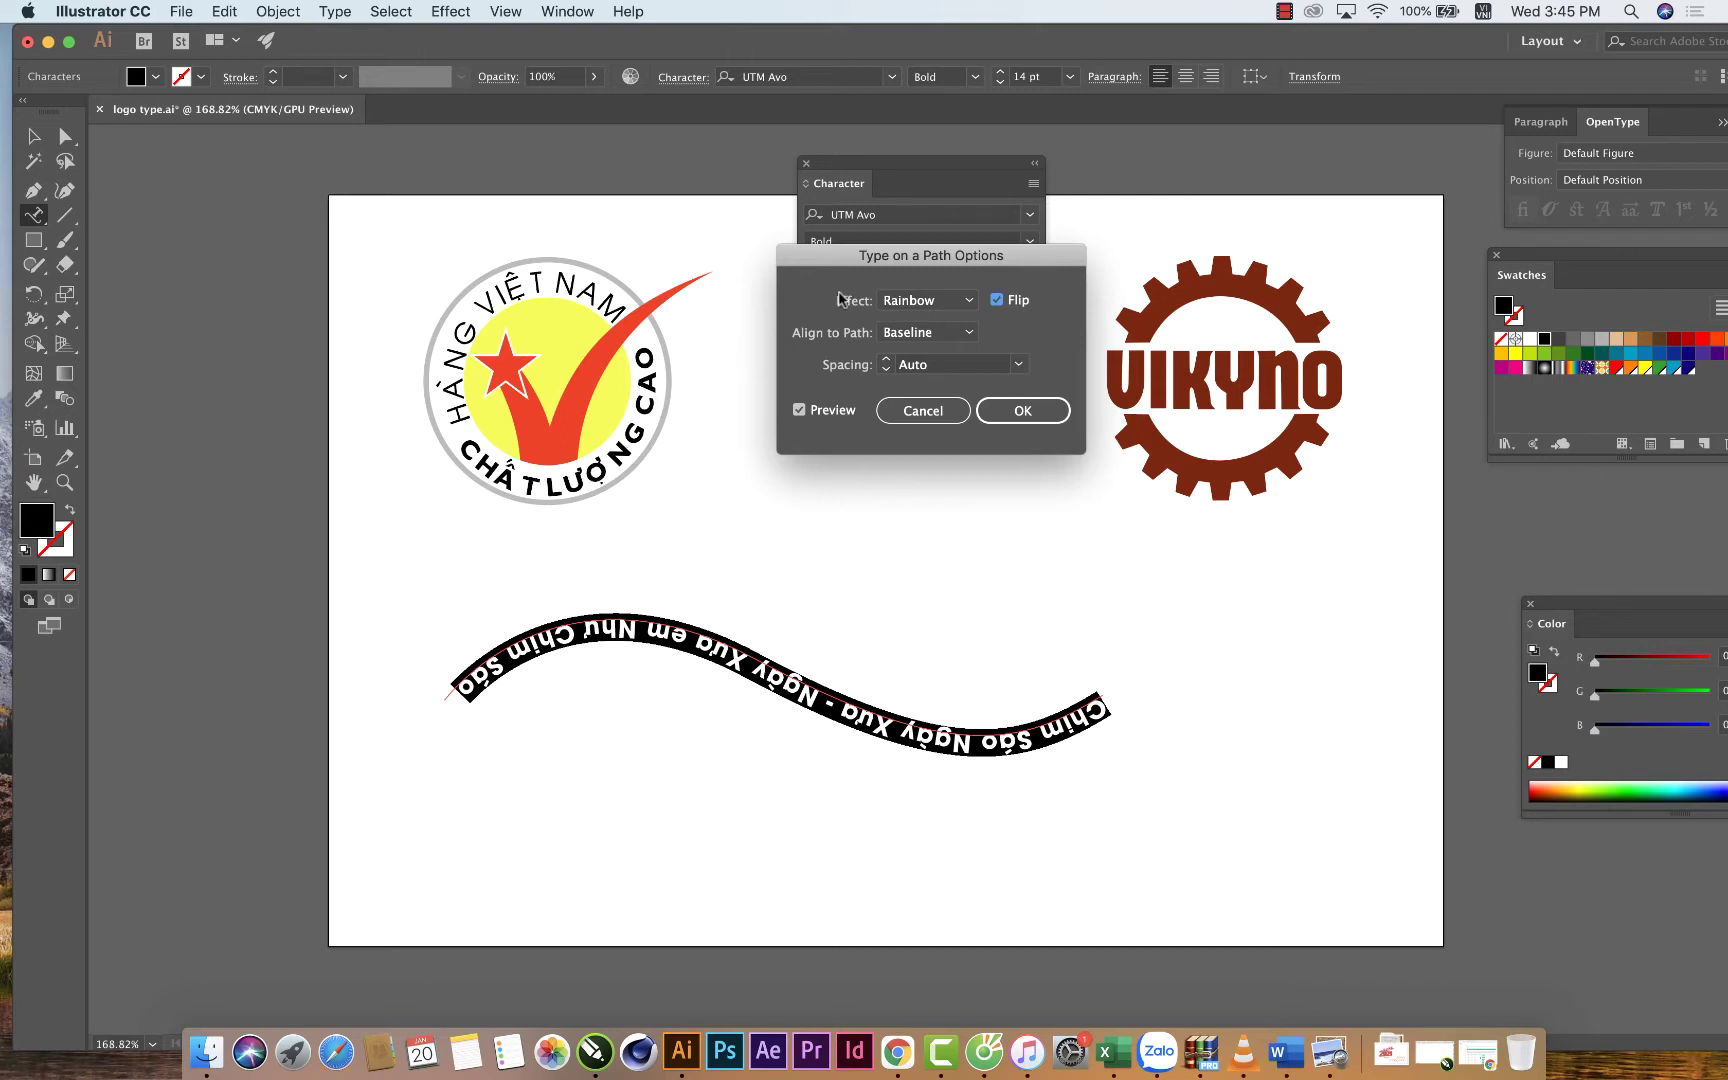
pyautogui.moveTo(837, 262); pyautogui.dragTo(595, 205)
pyautogui.click(755, 243)
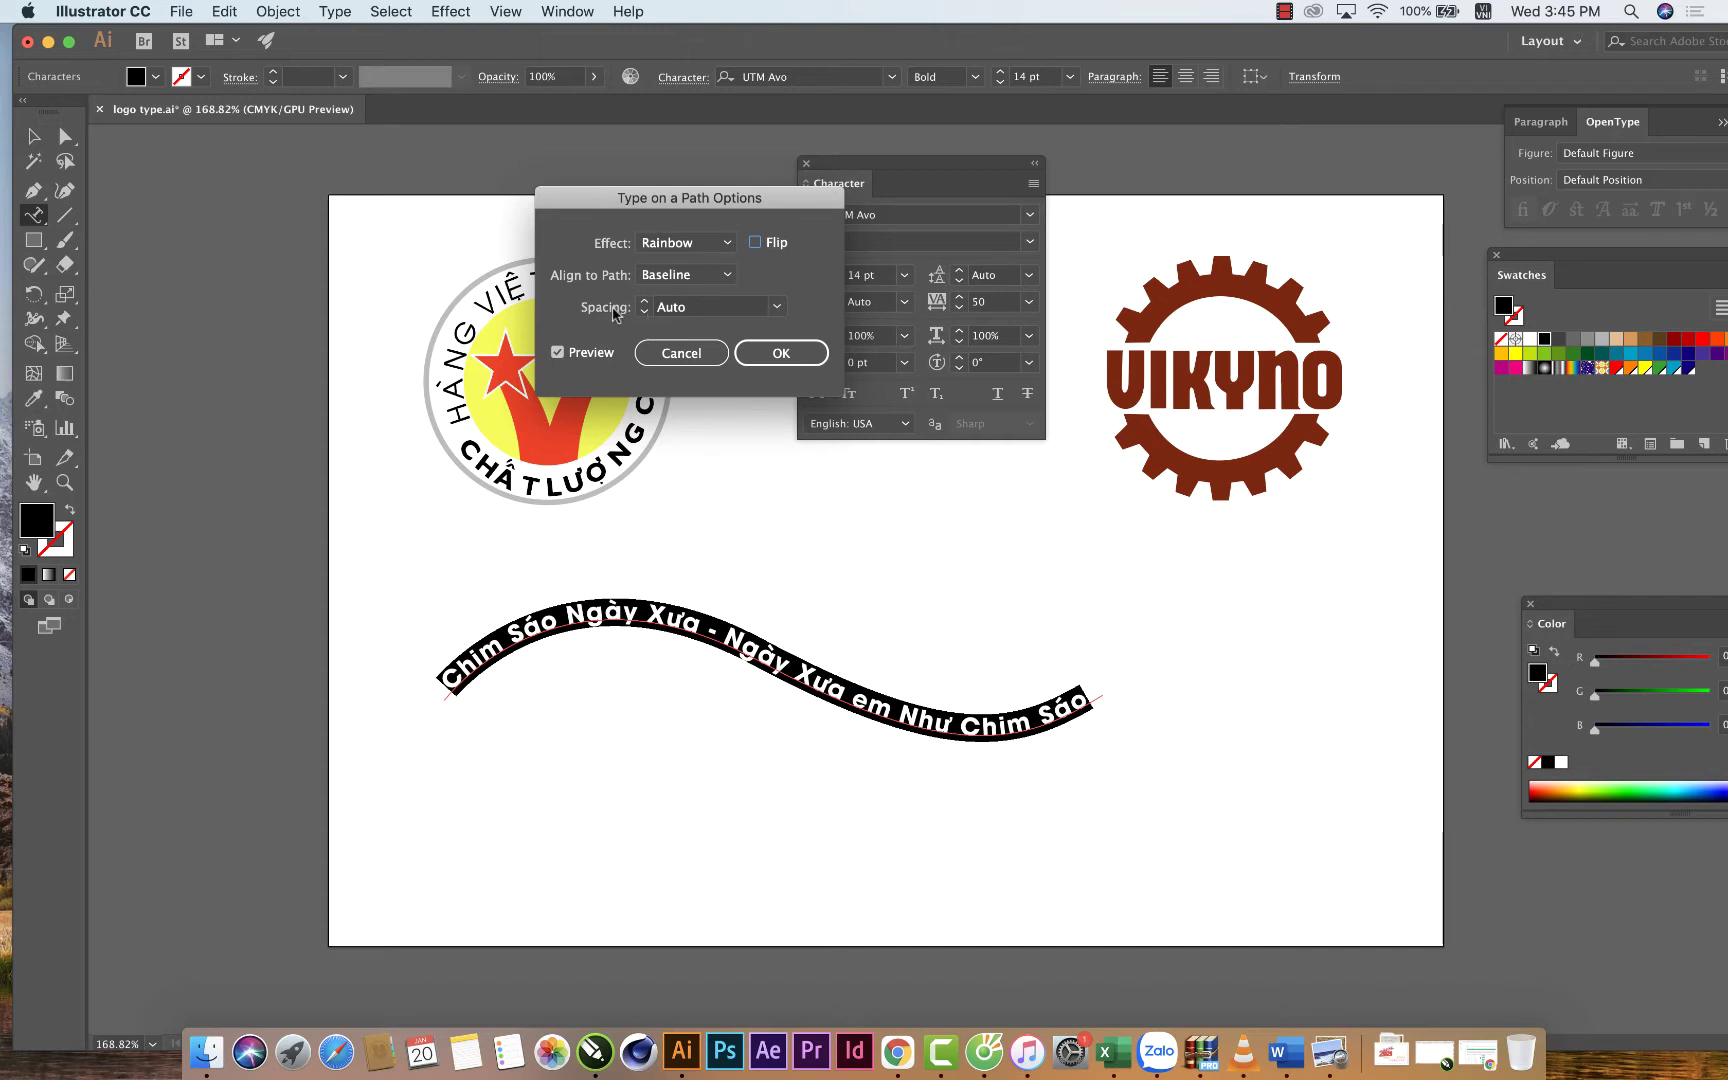
# Preview path-text spacing of -15, -30, 18, 36 and 0 pt.
pyautogui.click(777, 307)
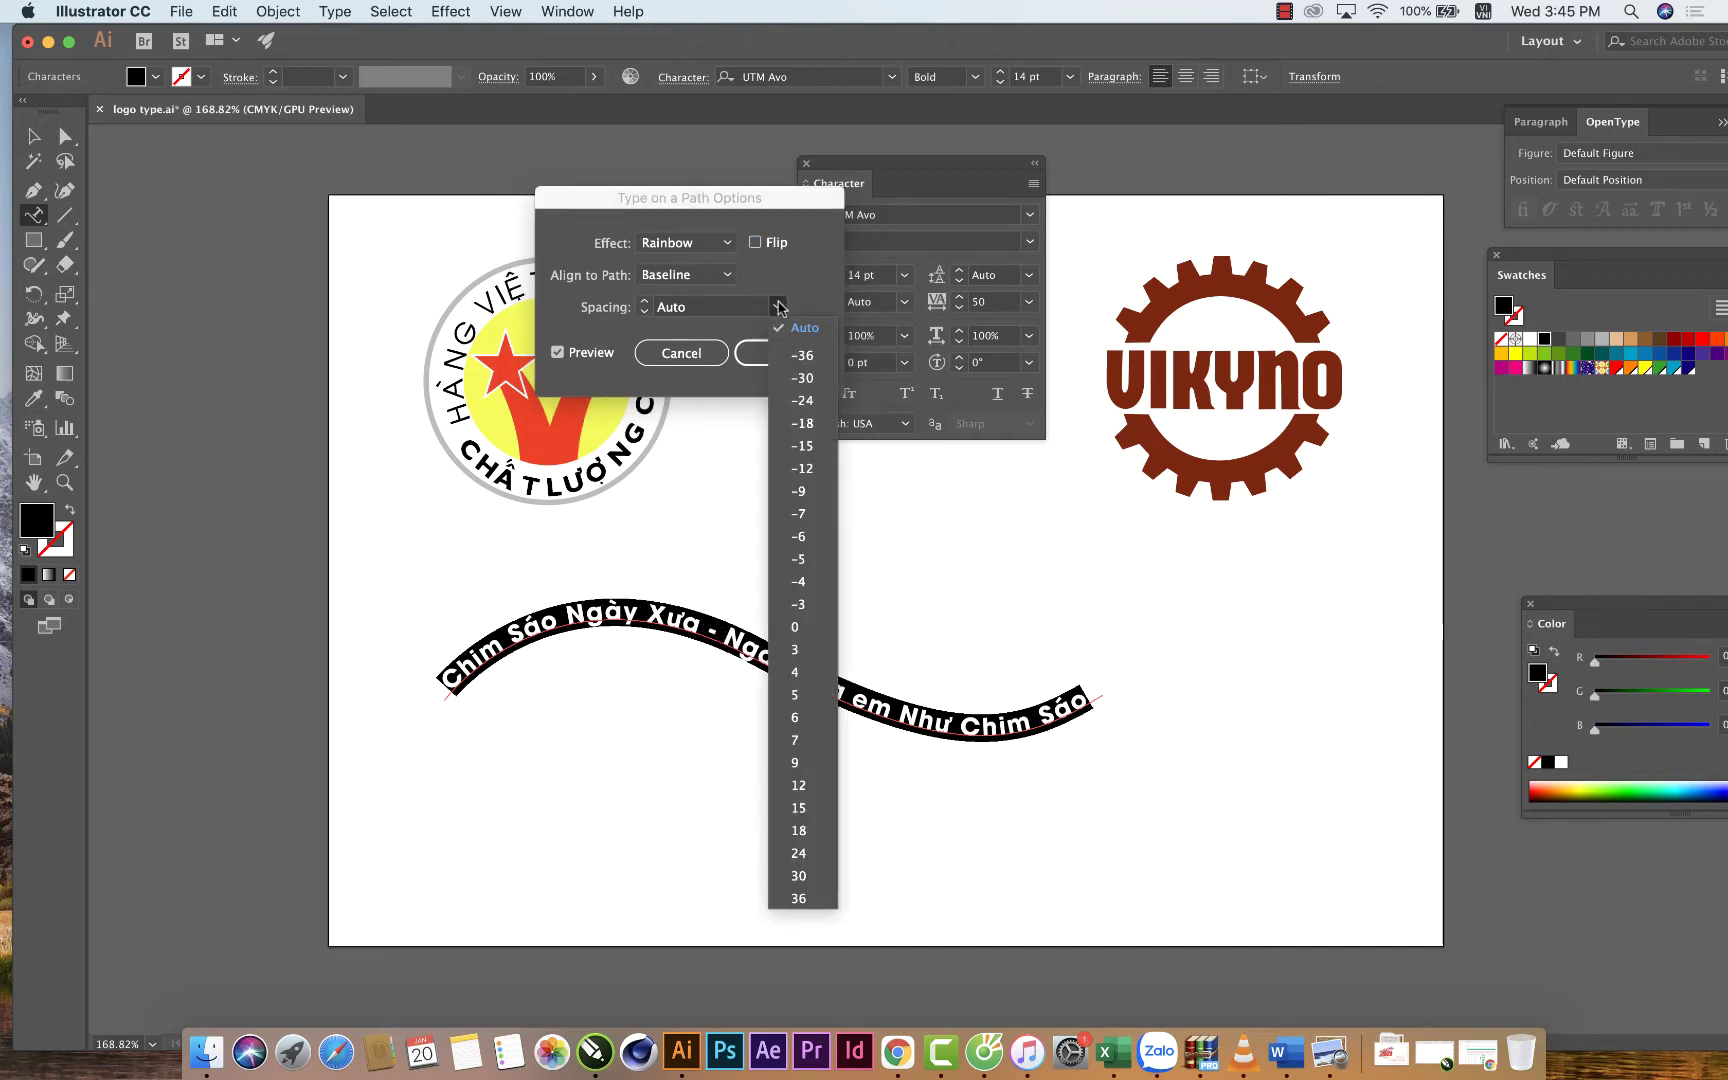
pyautogui.click(801, 448)
pyautogui.click(777, 307)
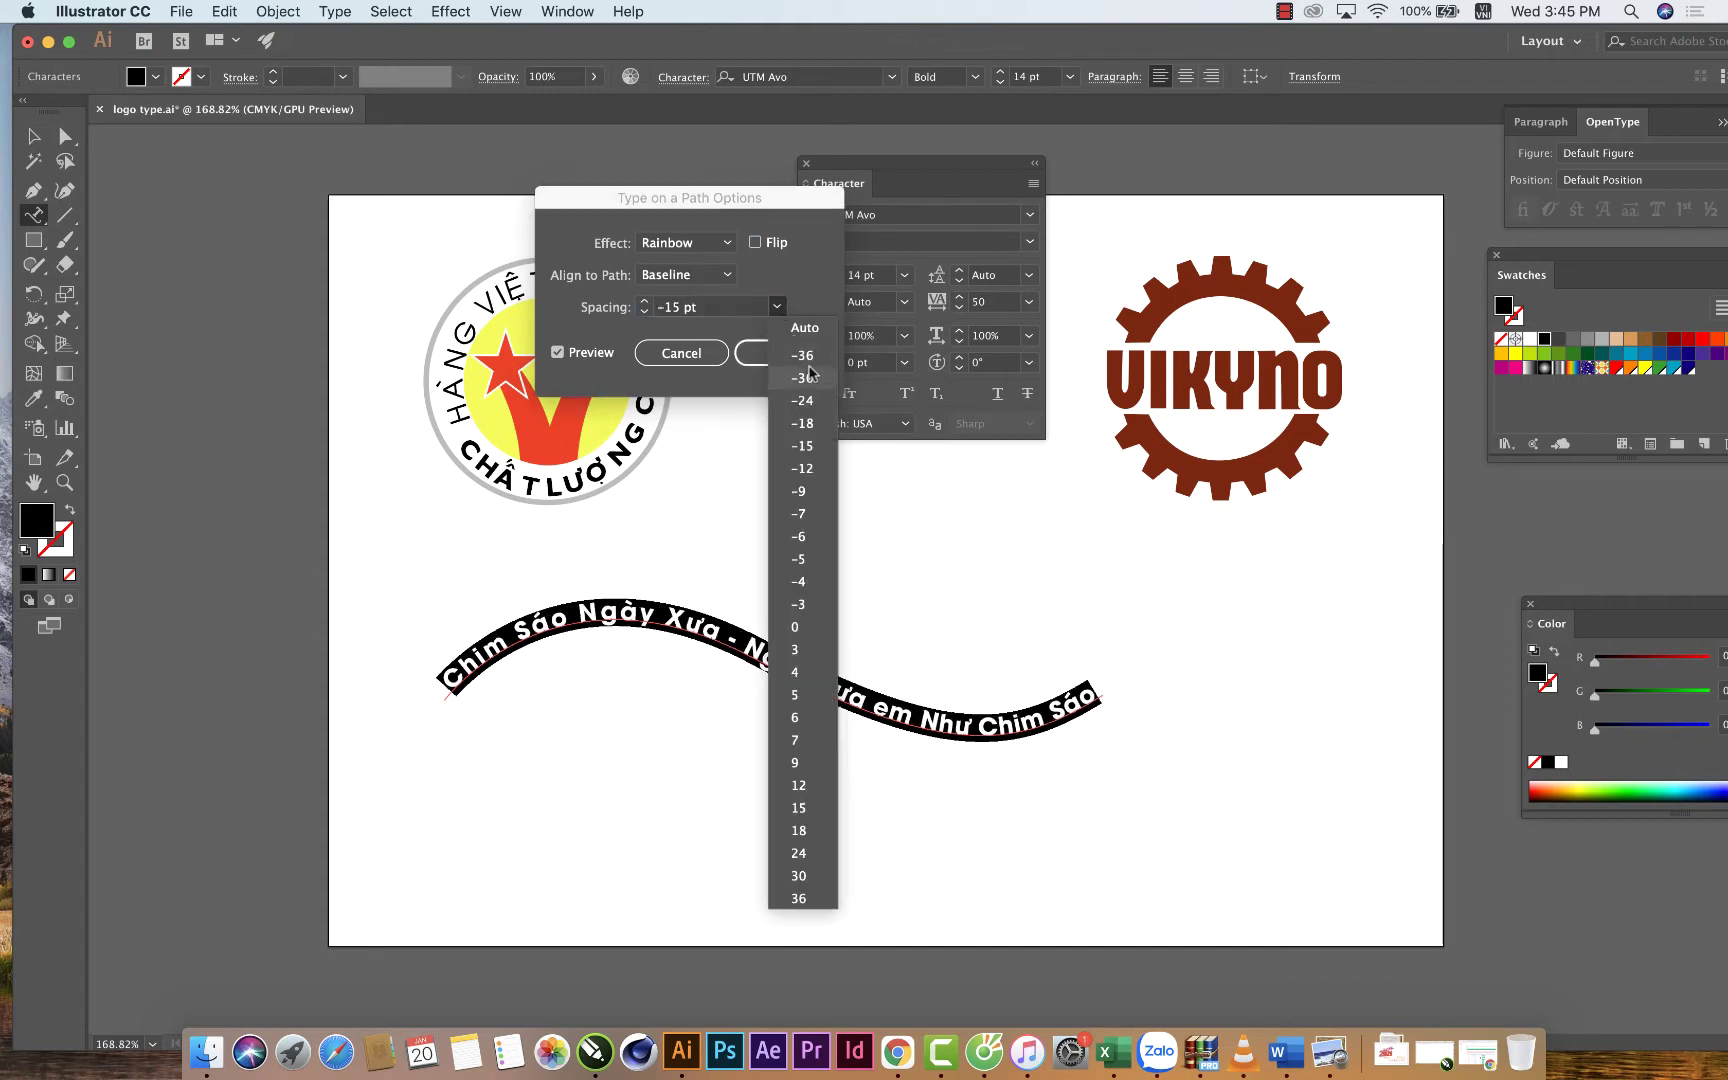
pyautogui.click(803, 378)
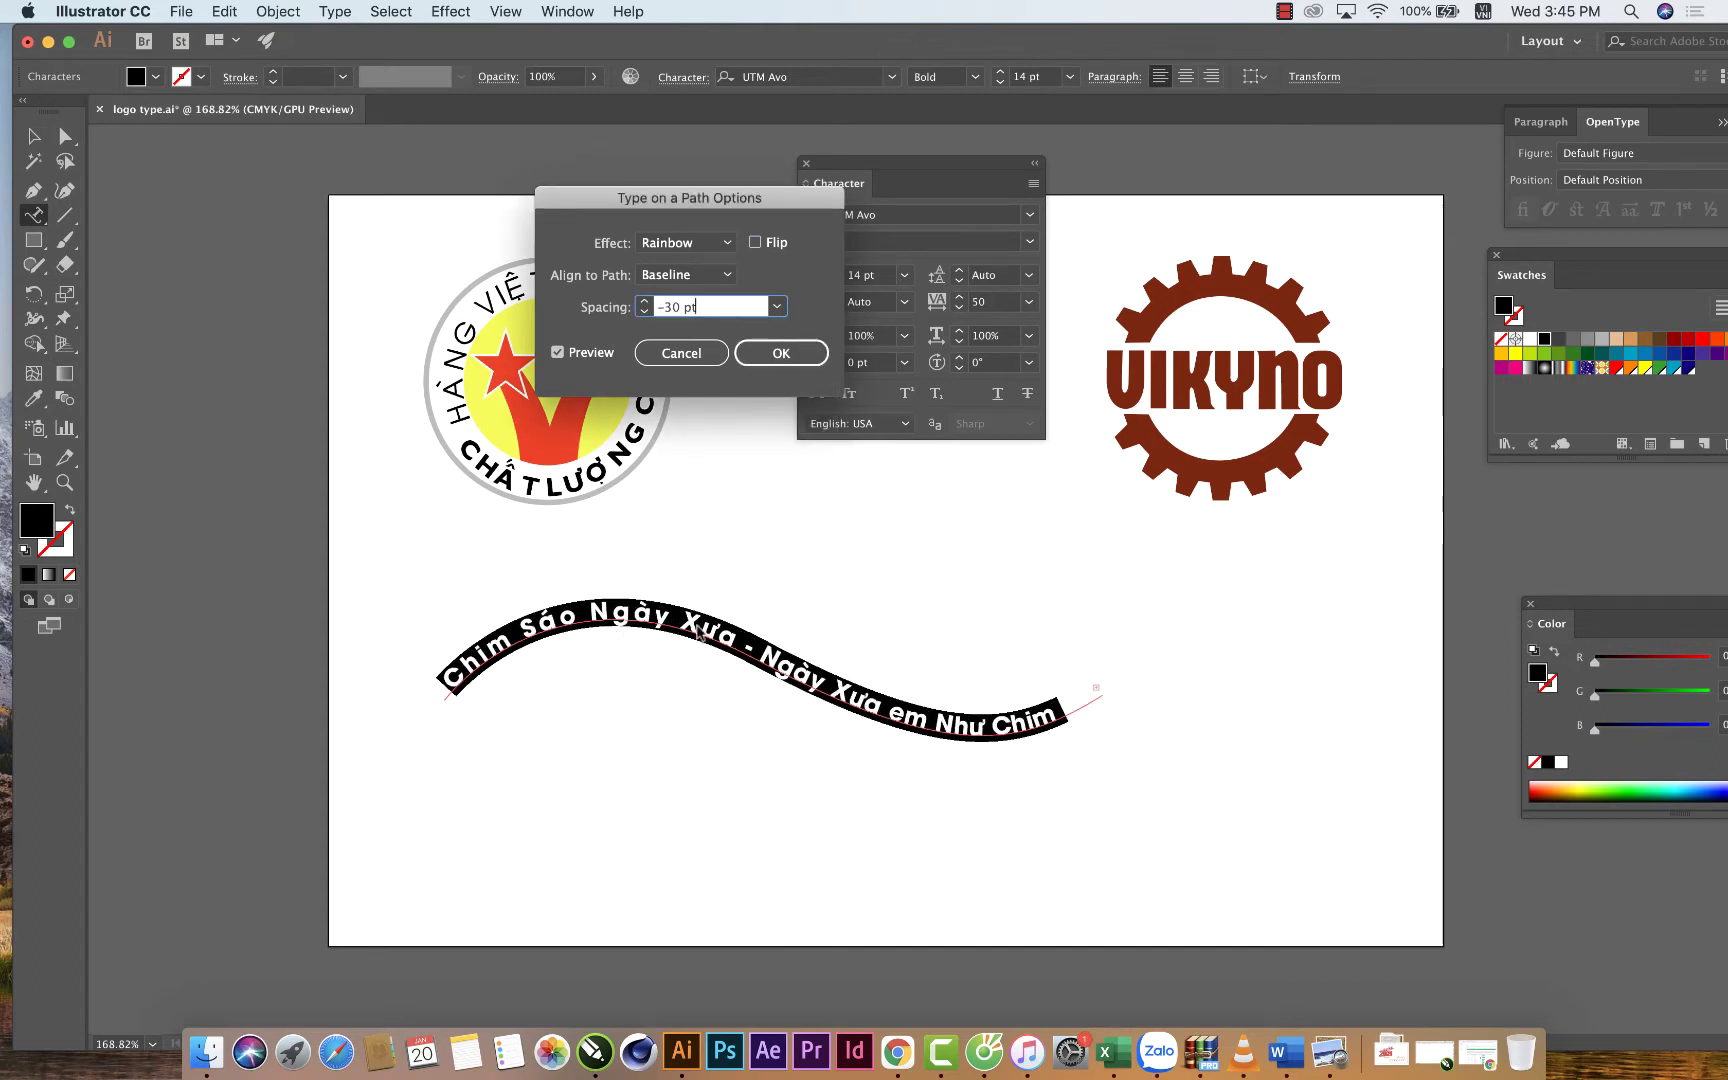
pyautogui.click(770, 309)
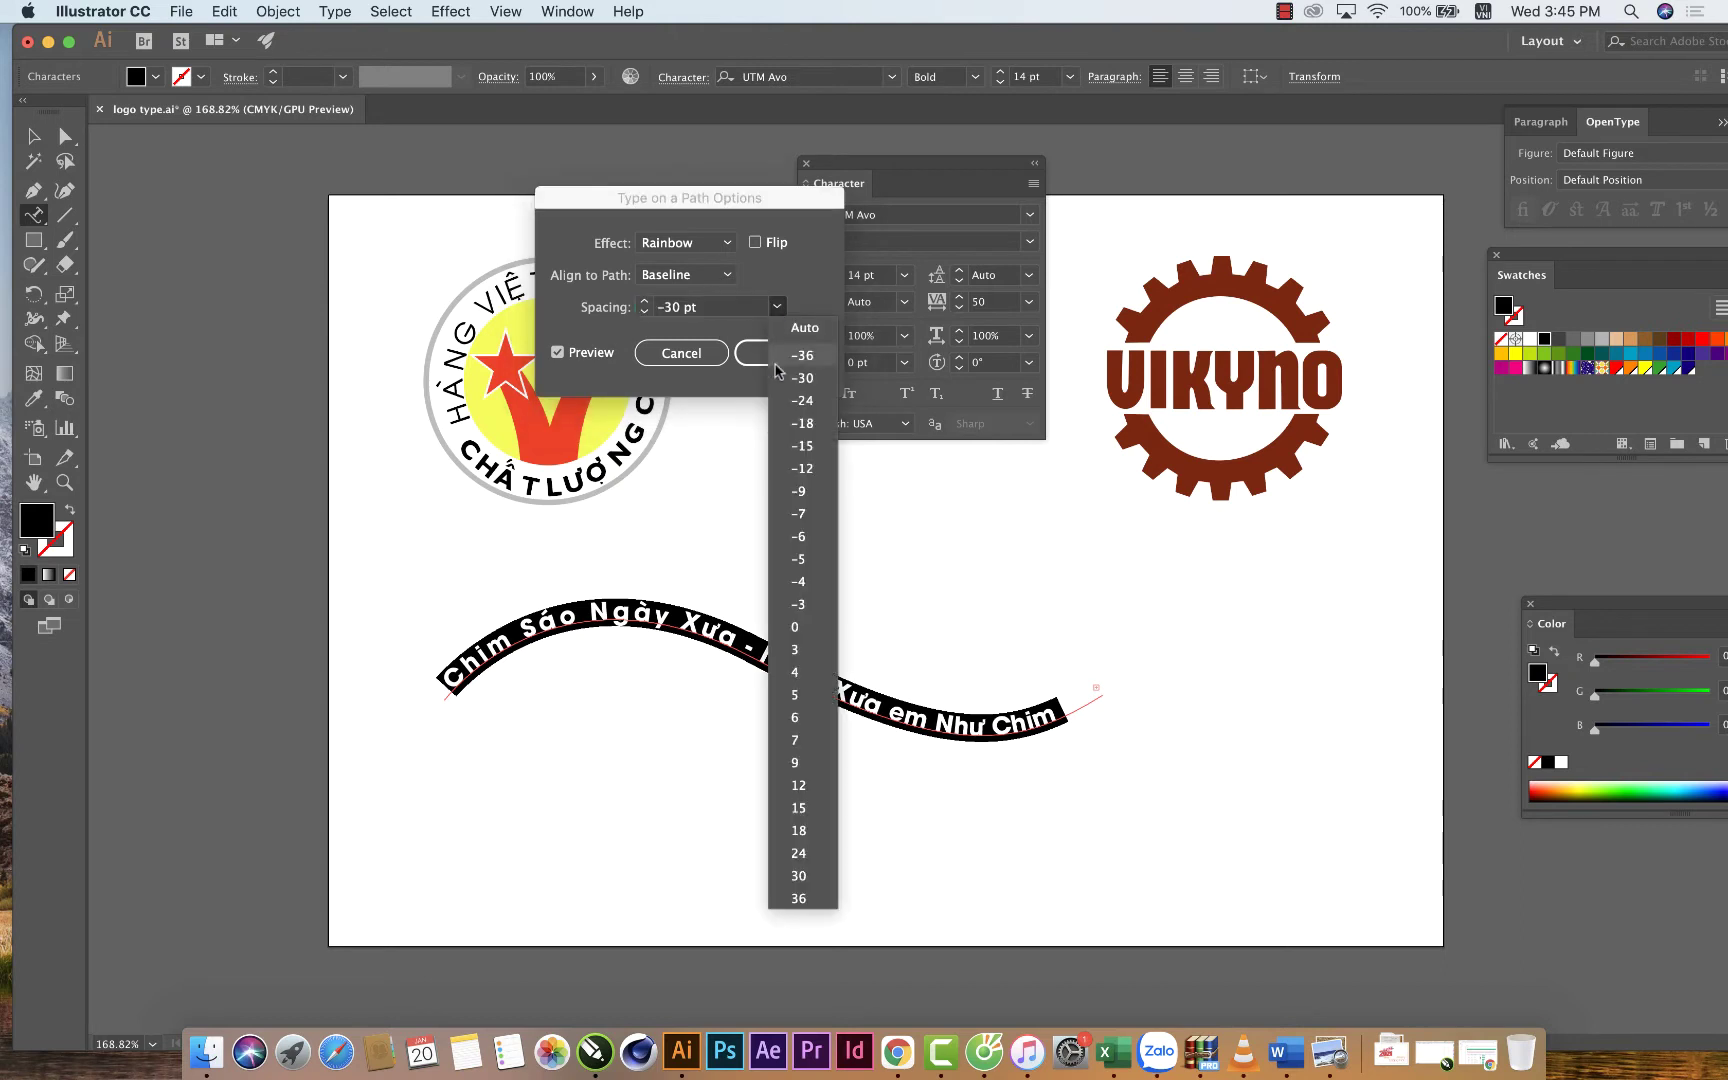
pyautogui.click(799, 840)
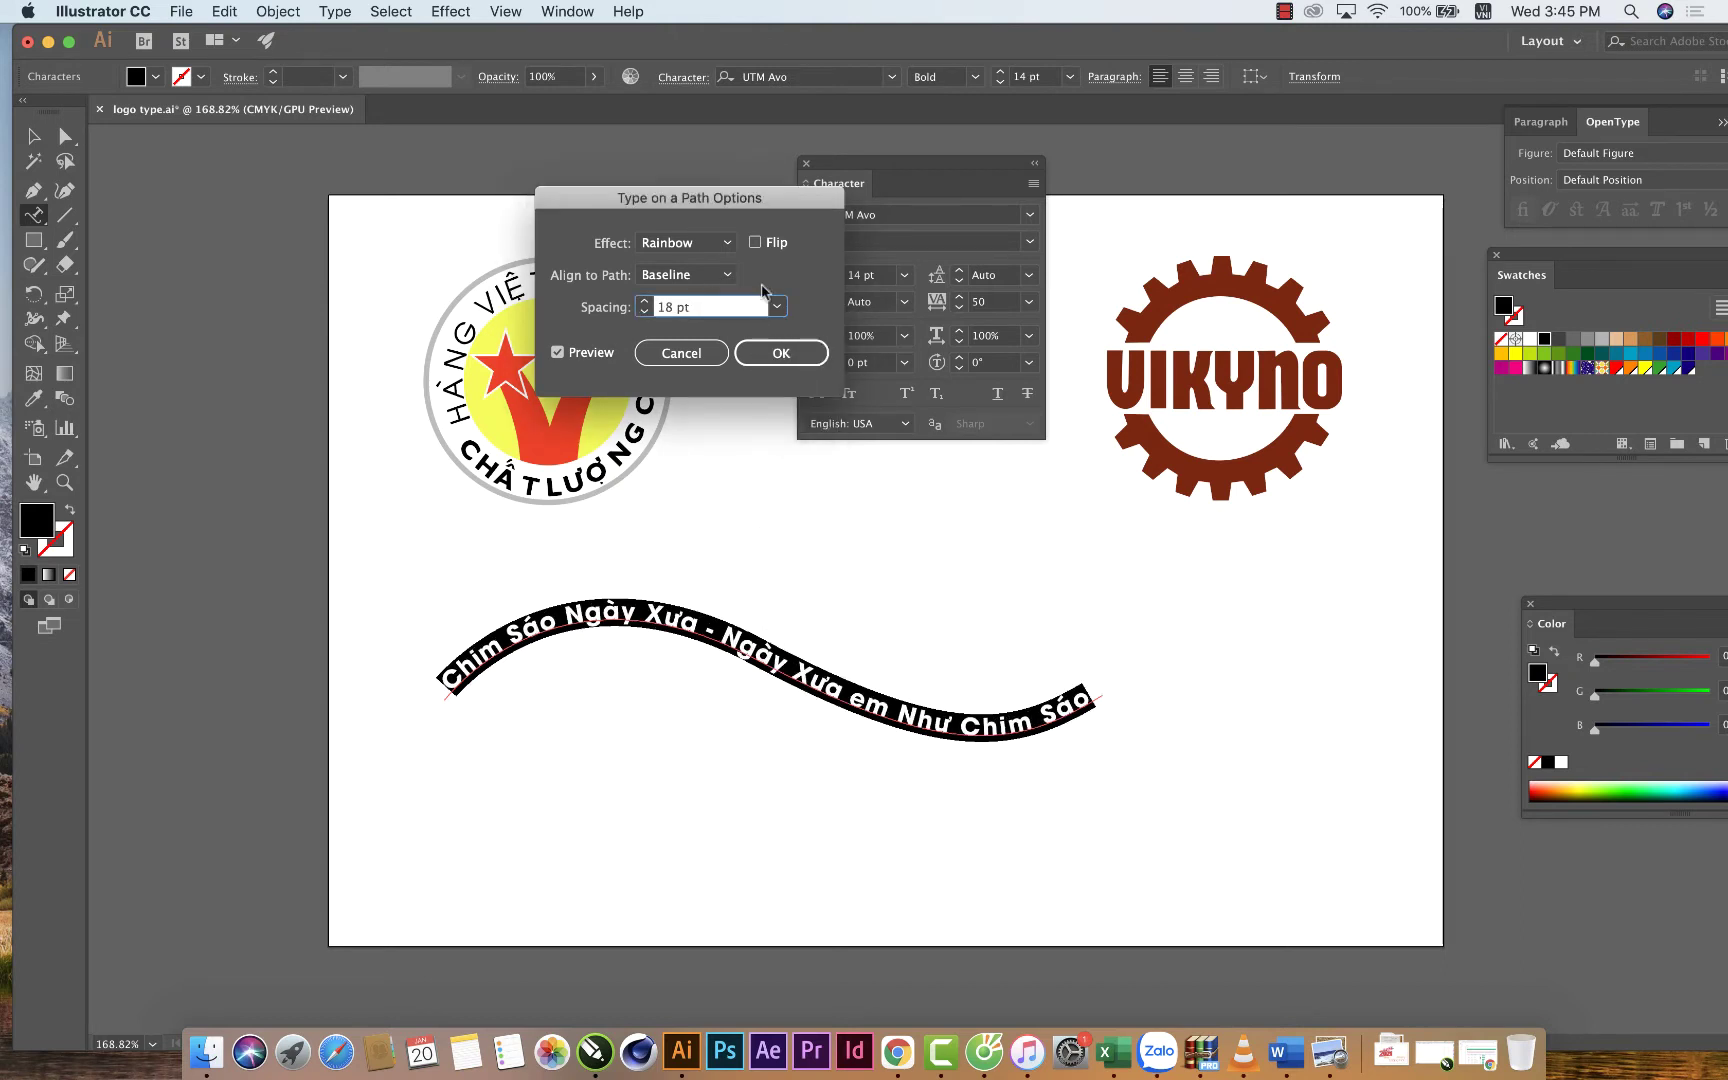
pyautogui.click(776, 307)
pyautogui.click(811, 902)
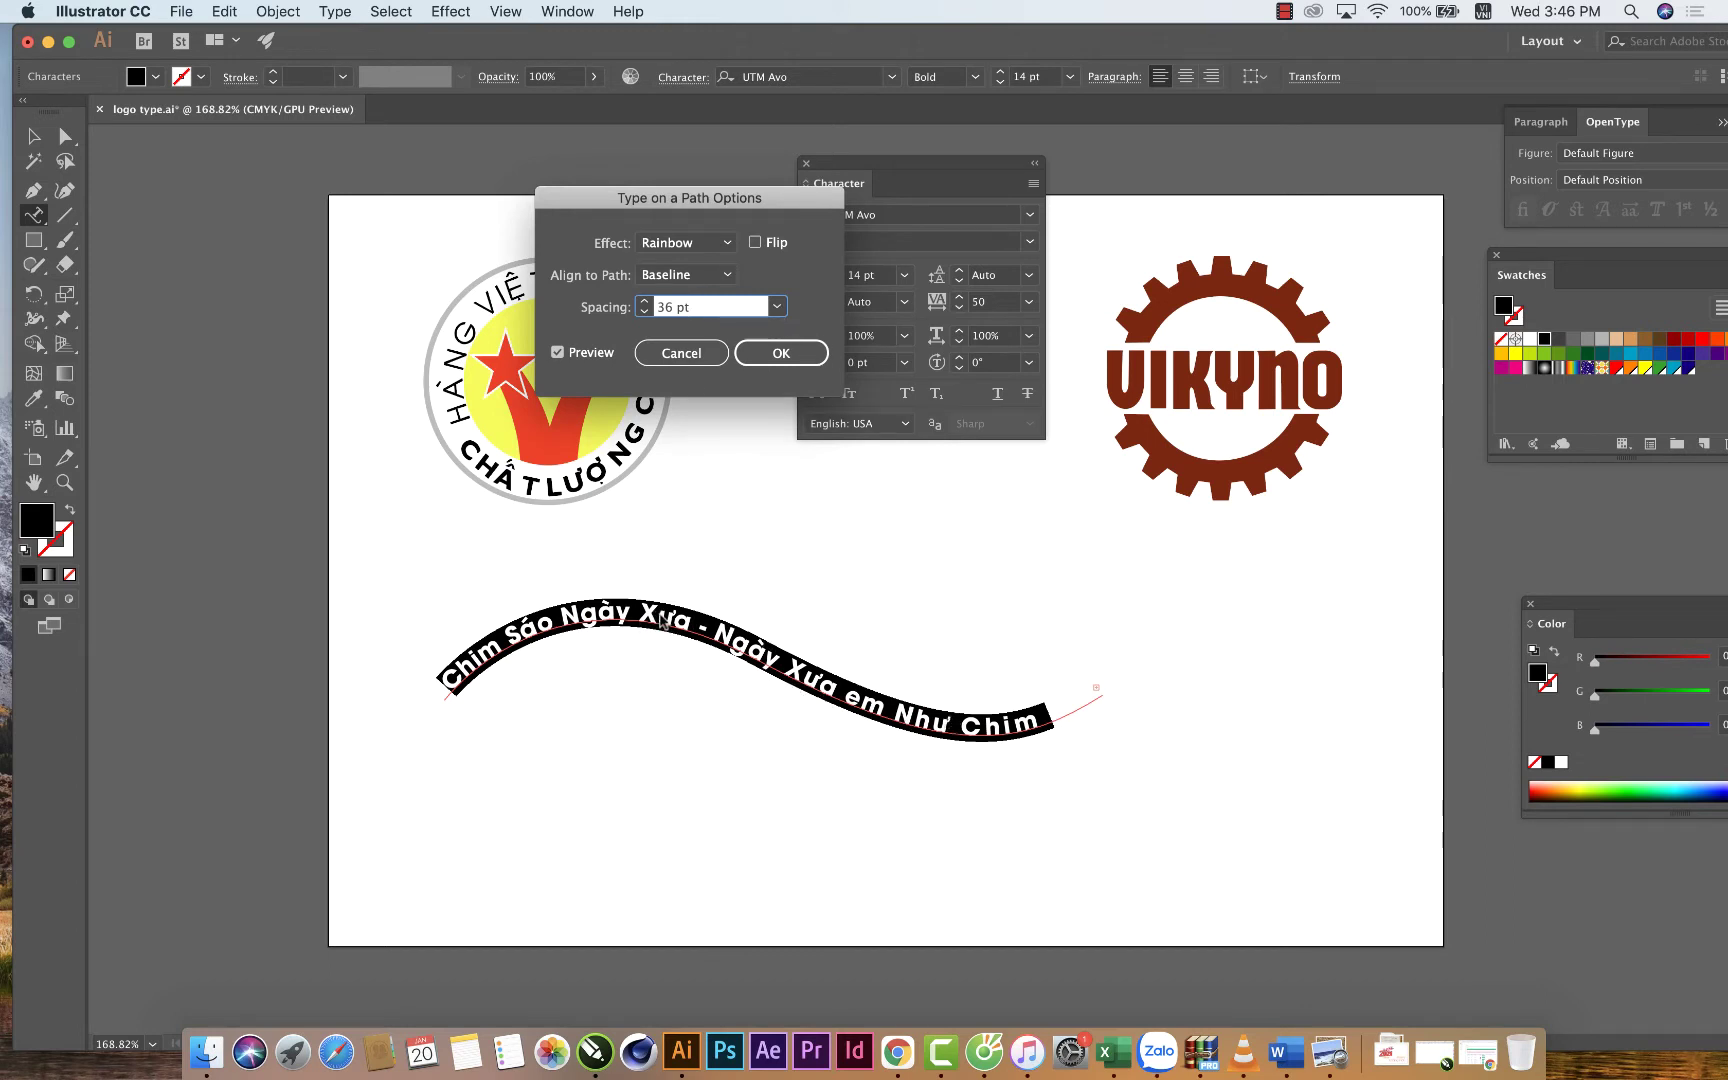
pyautogui.click(772, 309)
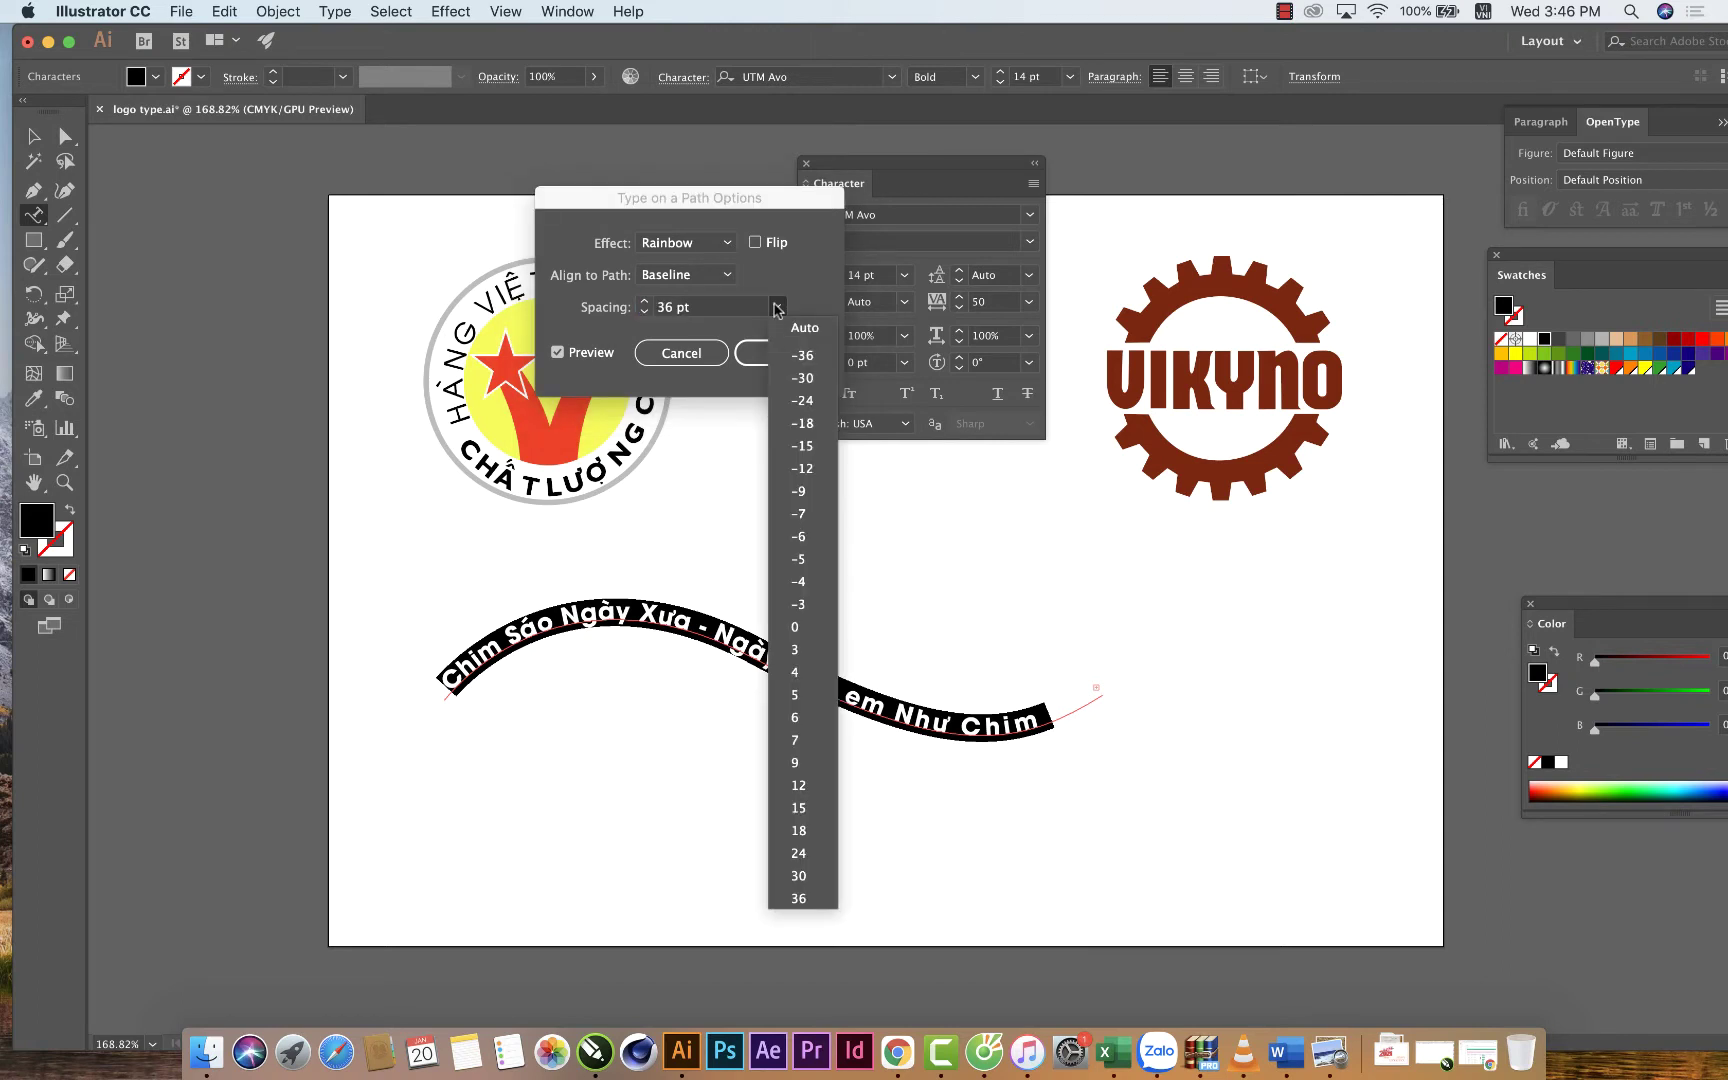
pyautogui.click(810, 630)
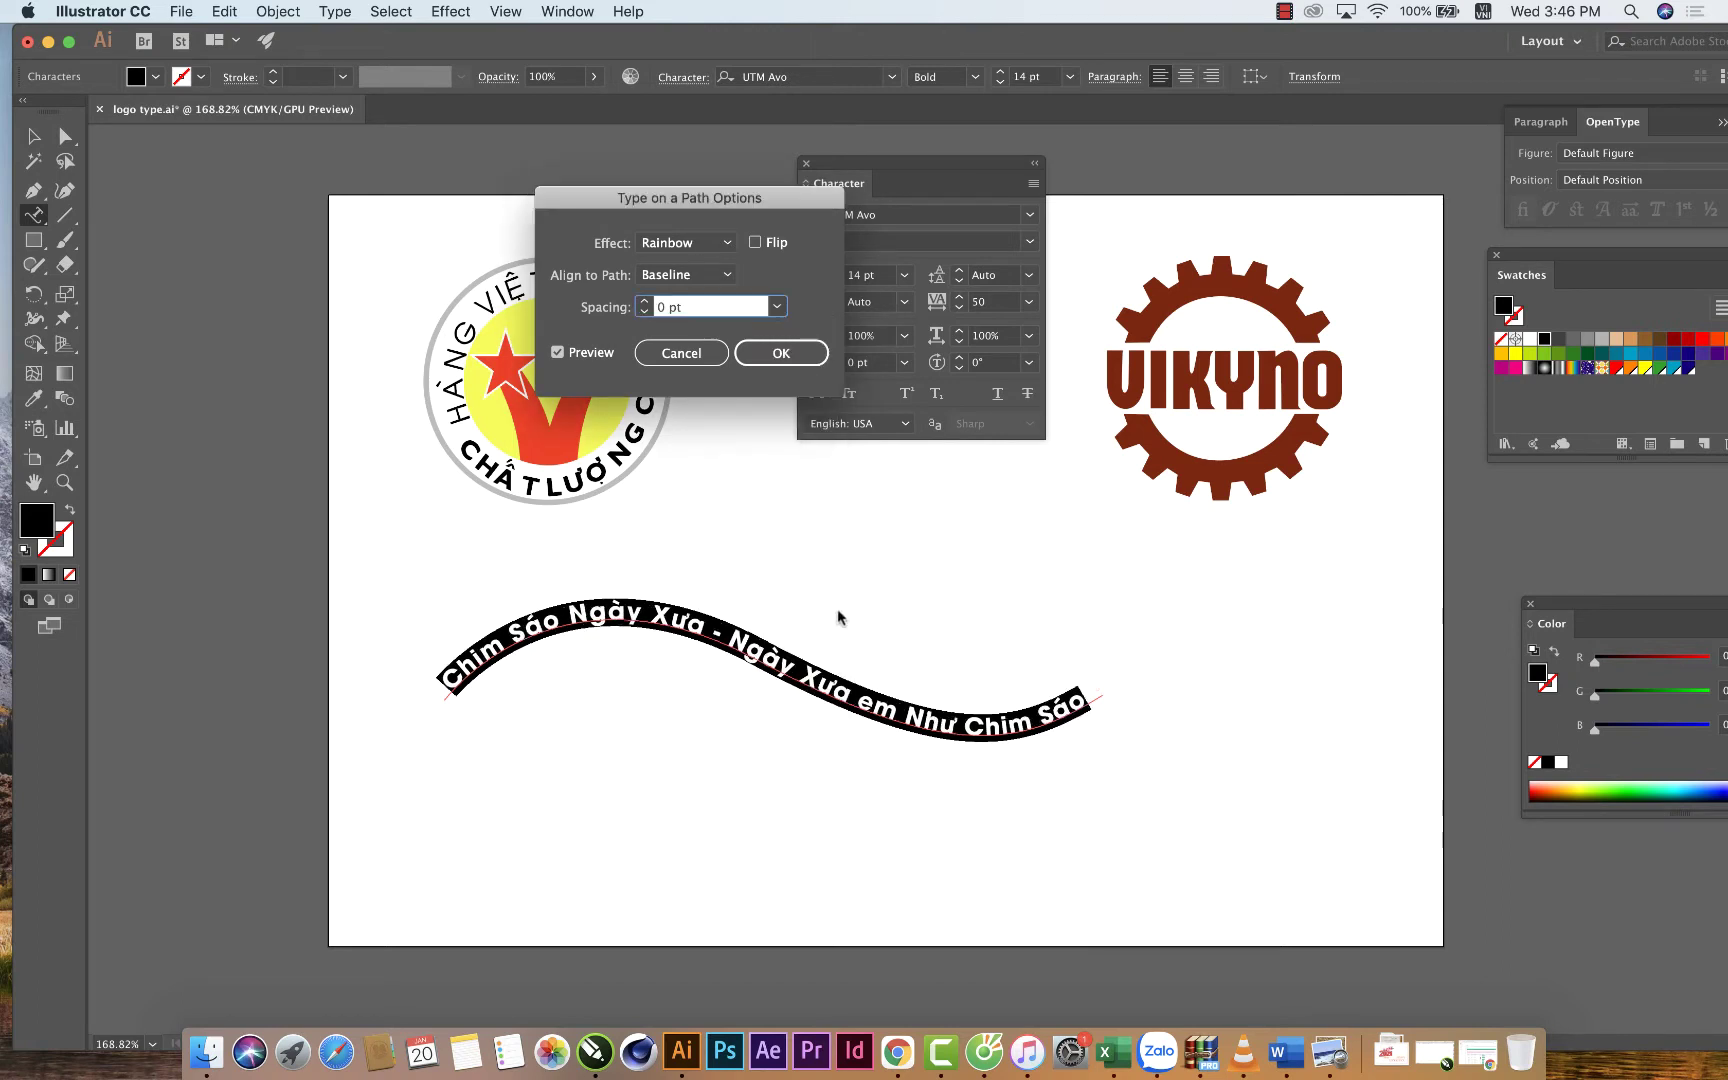
# Try -12 and -30 pt spacing, then keep Auto and confirm the Rainbow settings.
pyautogui.click(776, 306)
pyautogui.click(777, 306)
pyautogui.click(812, 467)
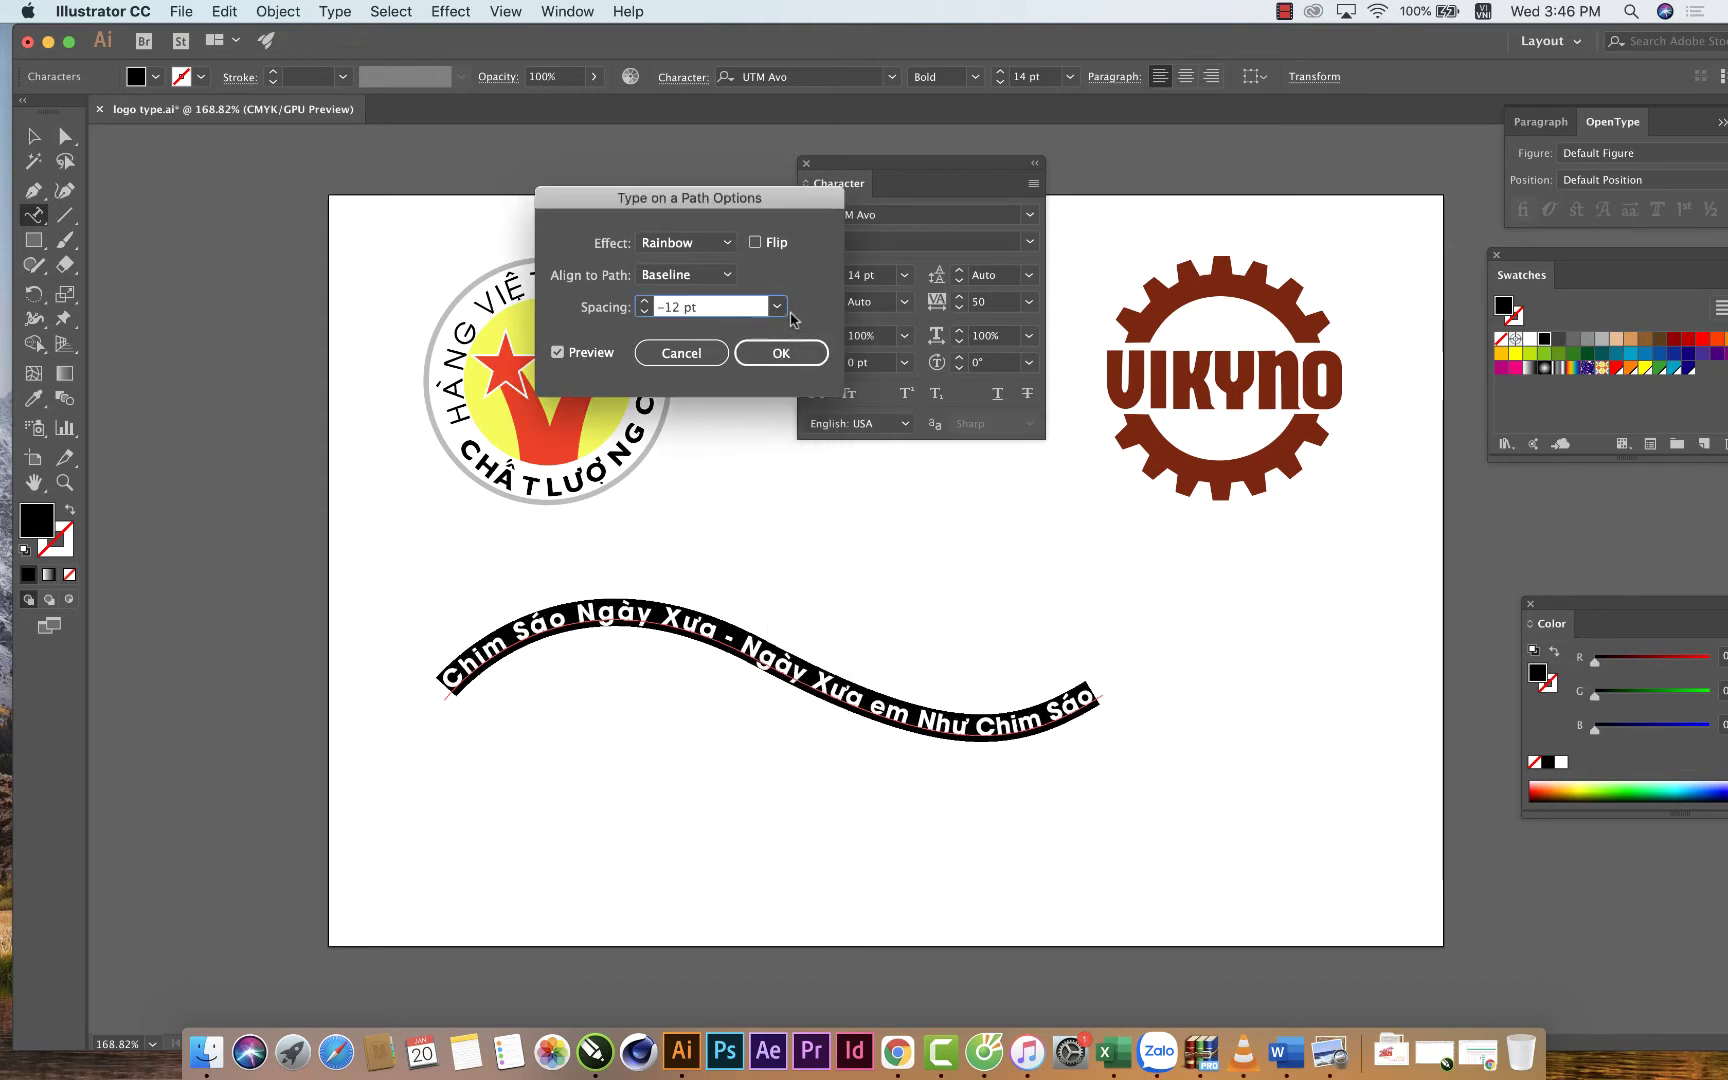
pyautogui.click(777, 306)
pyautogui.click(800, 390)
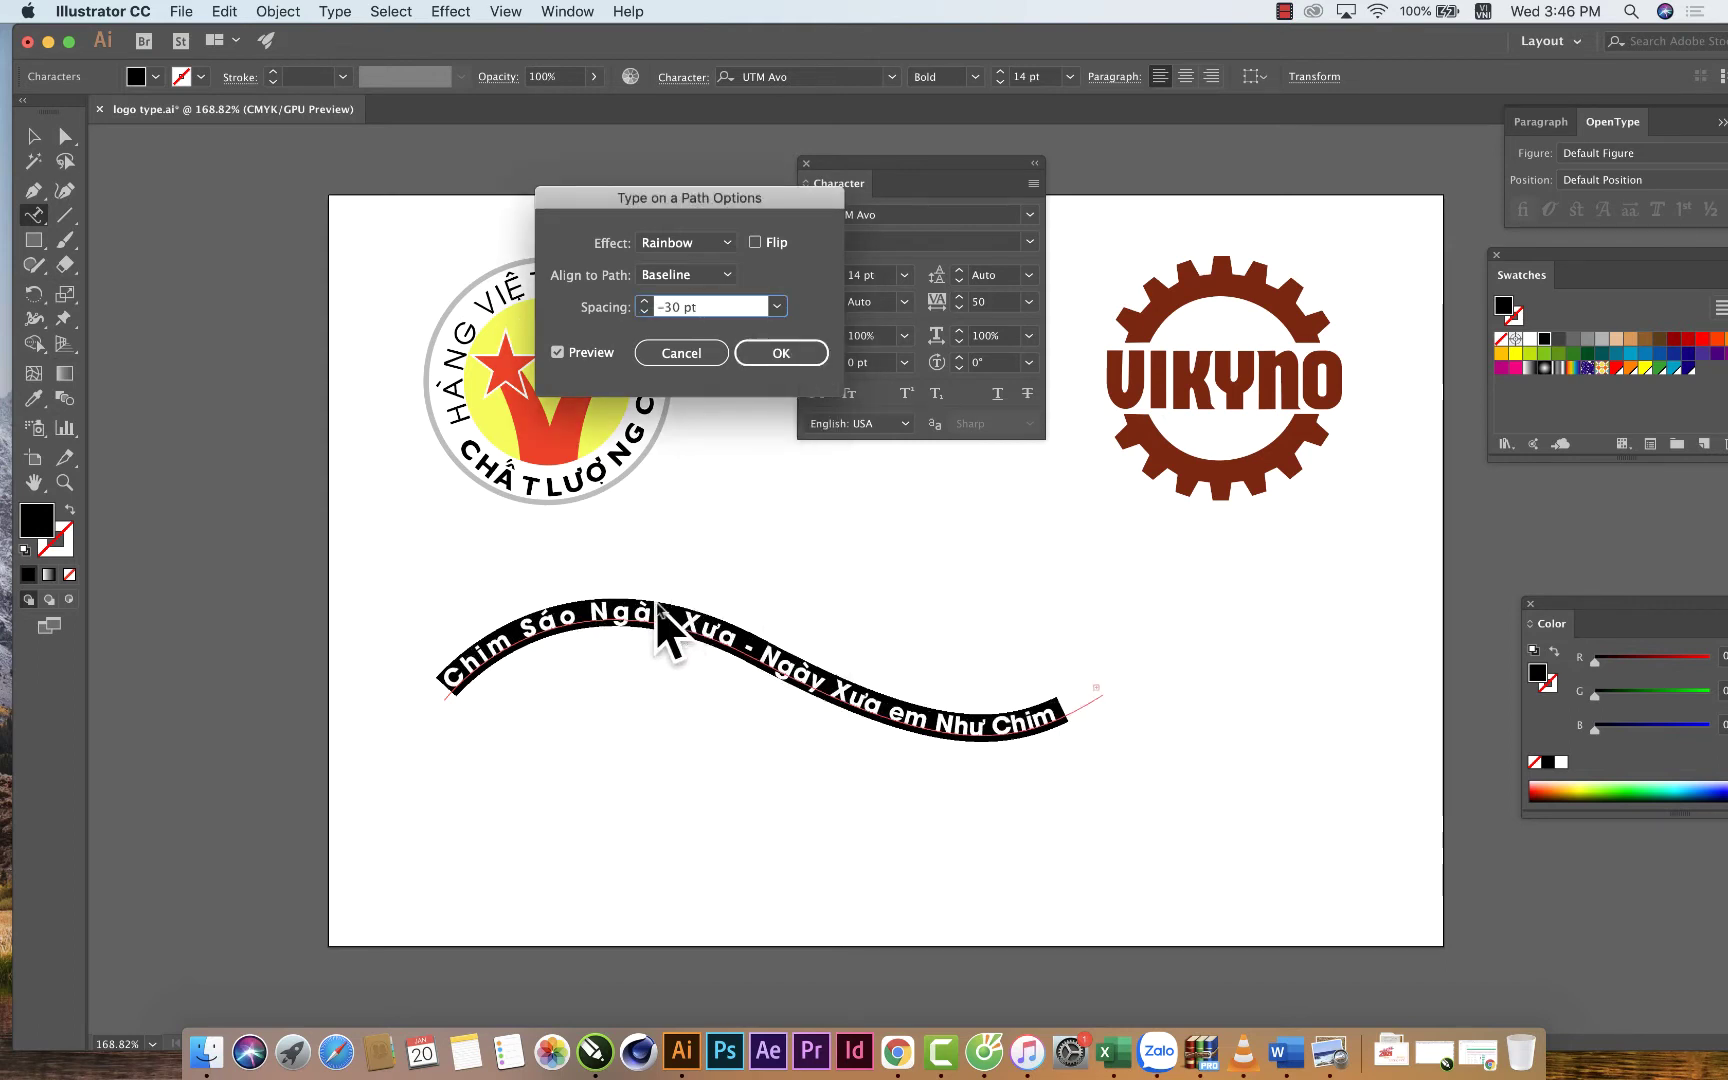
pyautogui.click(776, 307)
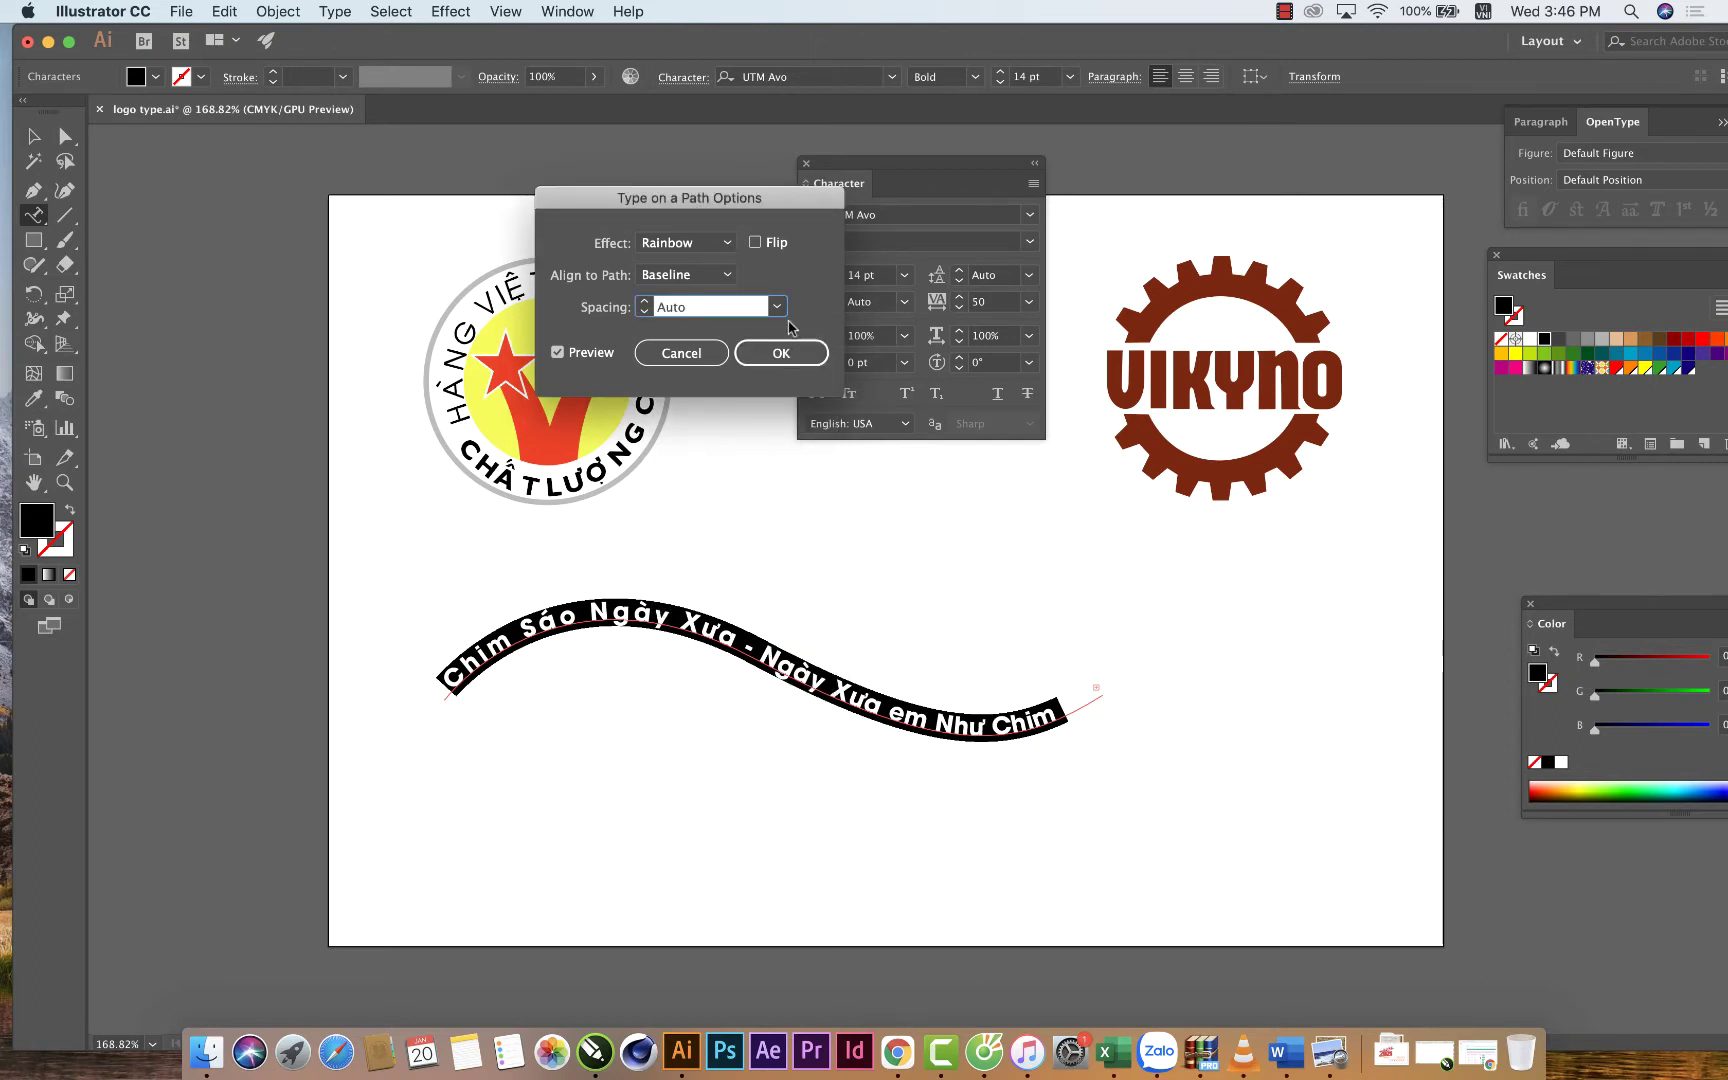
pyautogui.click(800, 353)
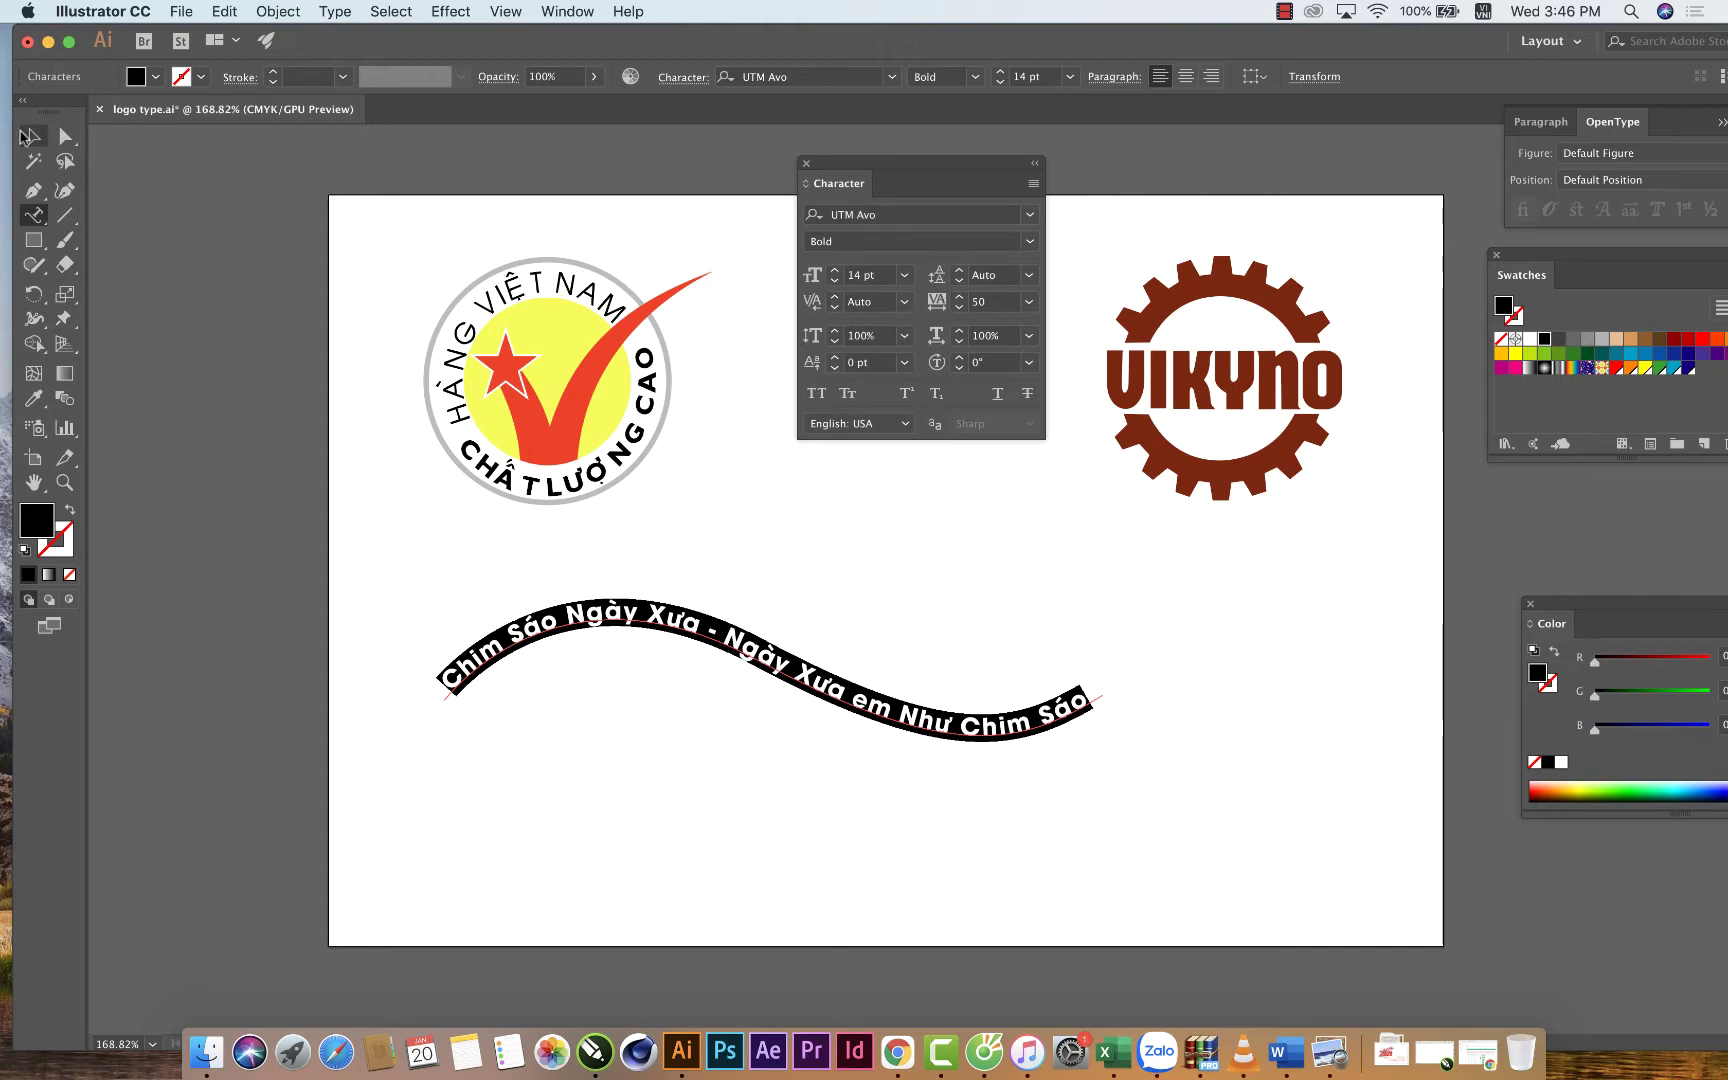
# Place a new 'Lorem ipsum' point text between the round logo and the wavy text.
pyautogui.click(33, 137)
pyautogui.click(87, 300)
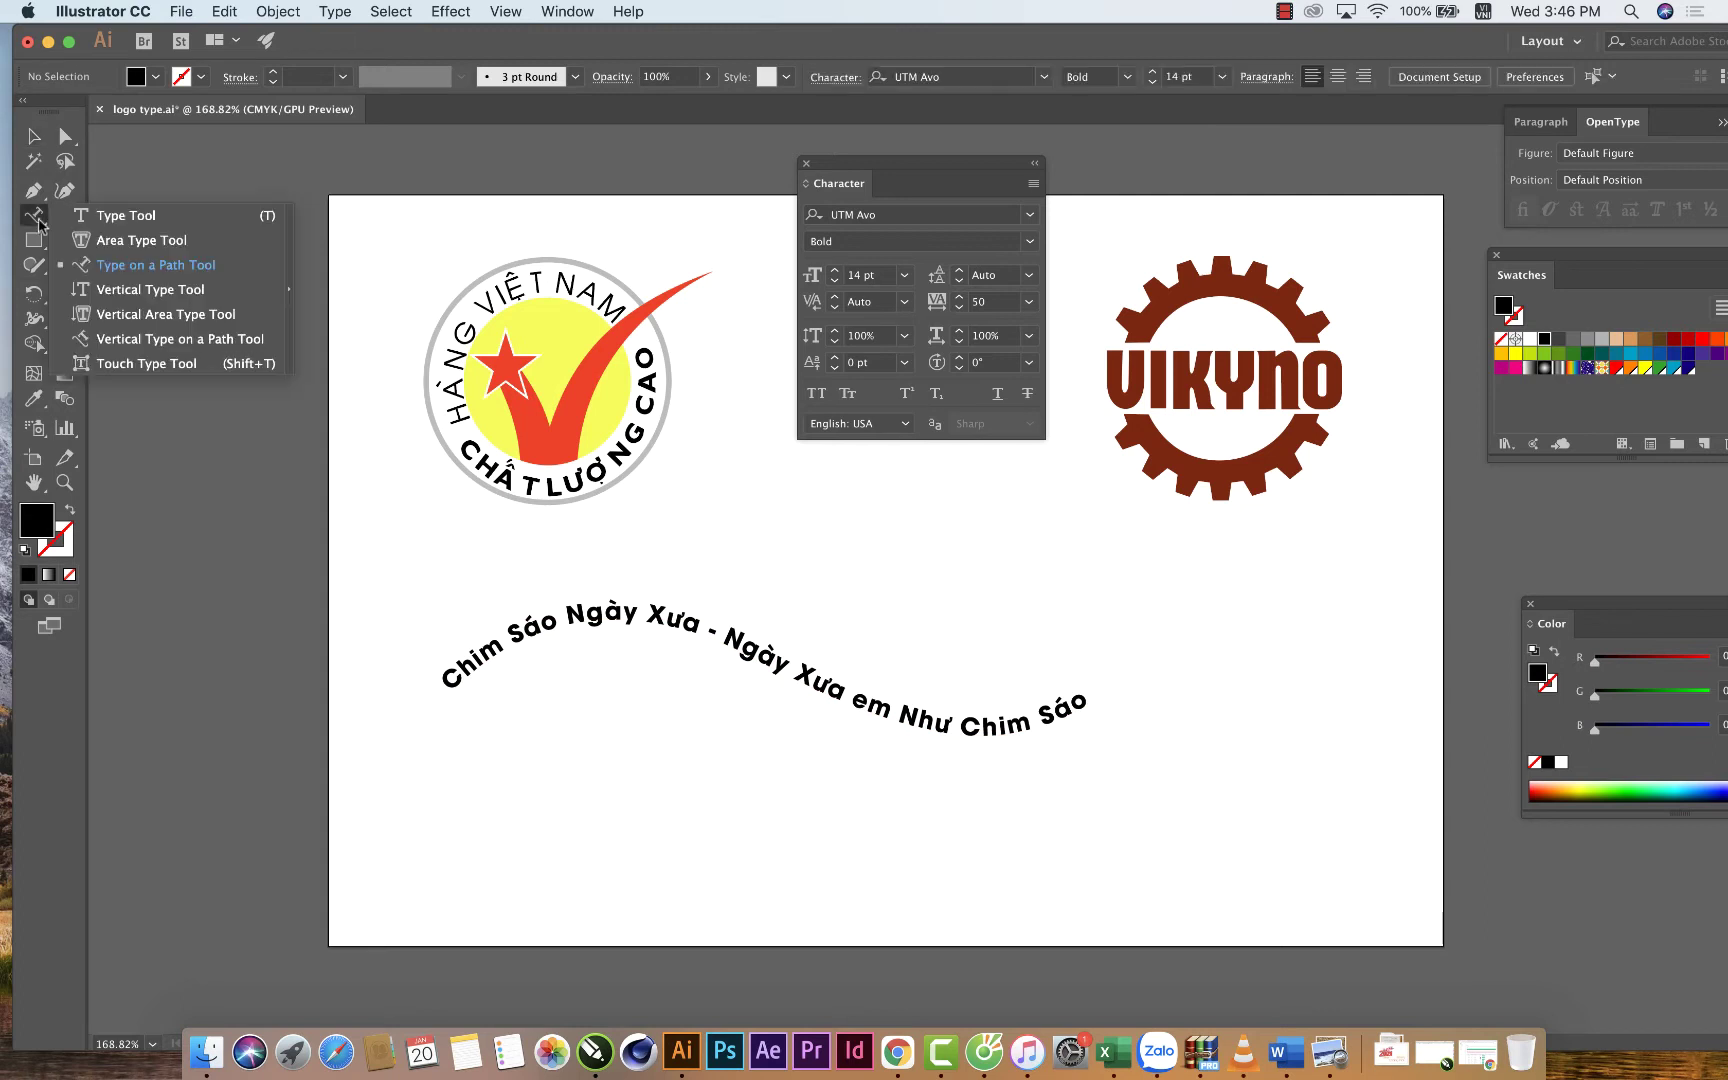
pyautogui.moveTo(40, 222); pyautogui.dragTo(100, 216)
pyautogui.click(776, 510)
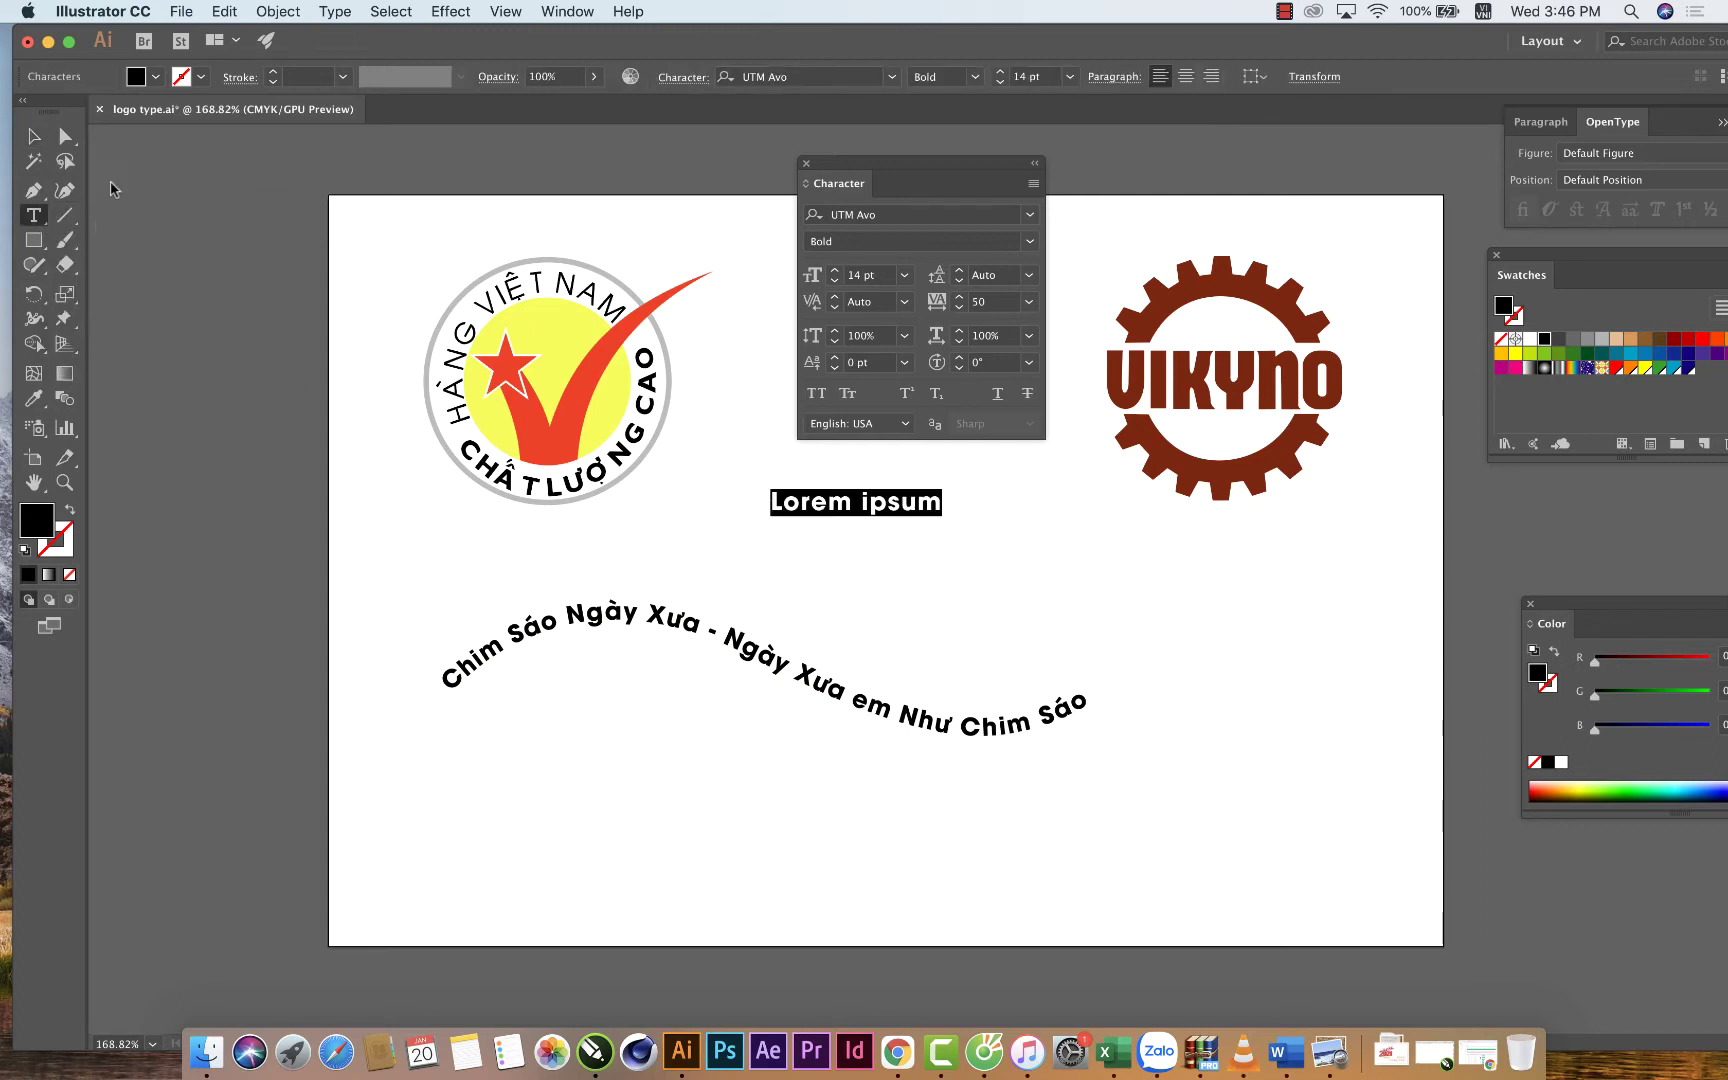
pyautogui.click(36, 137)
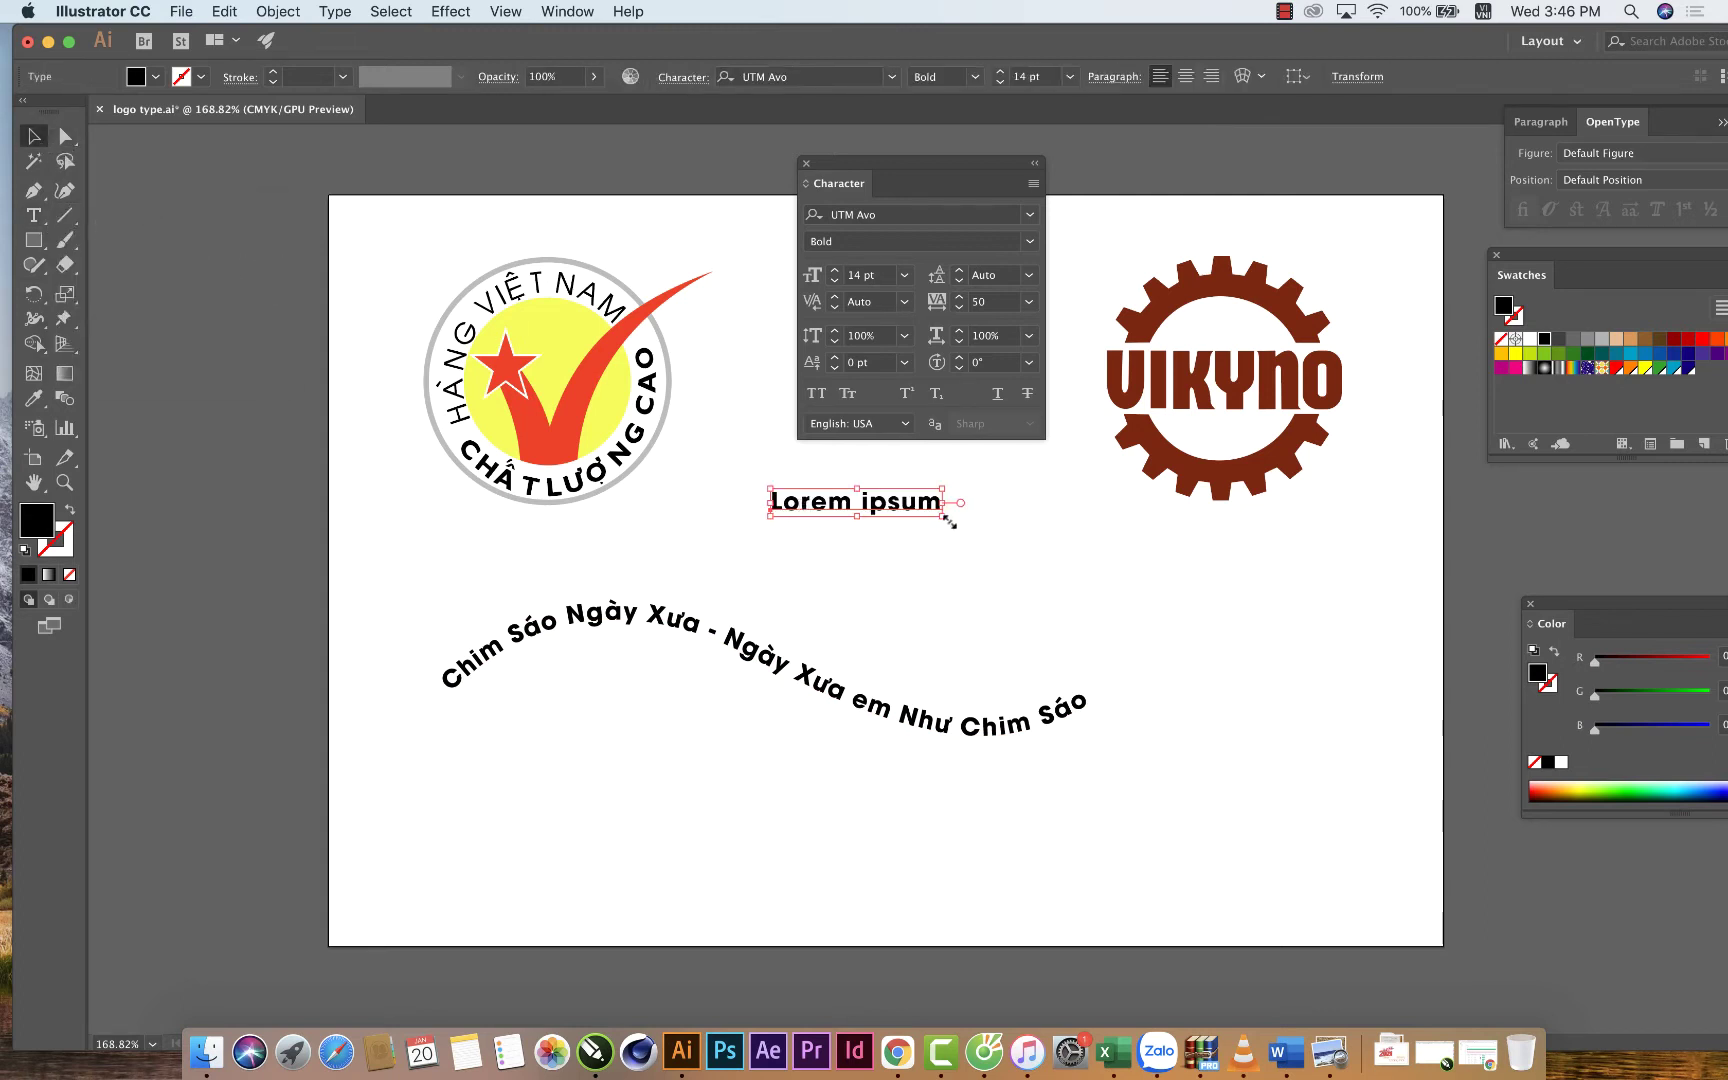
# Enlarge the 'Lorem ipsum' text to about double size, colour it magenta and nudge it into place.
pyautogui.moveTo(946, 521); pyautogui.dragTo(1124, 577)
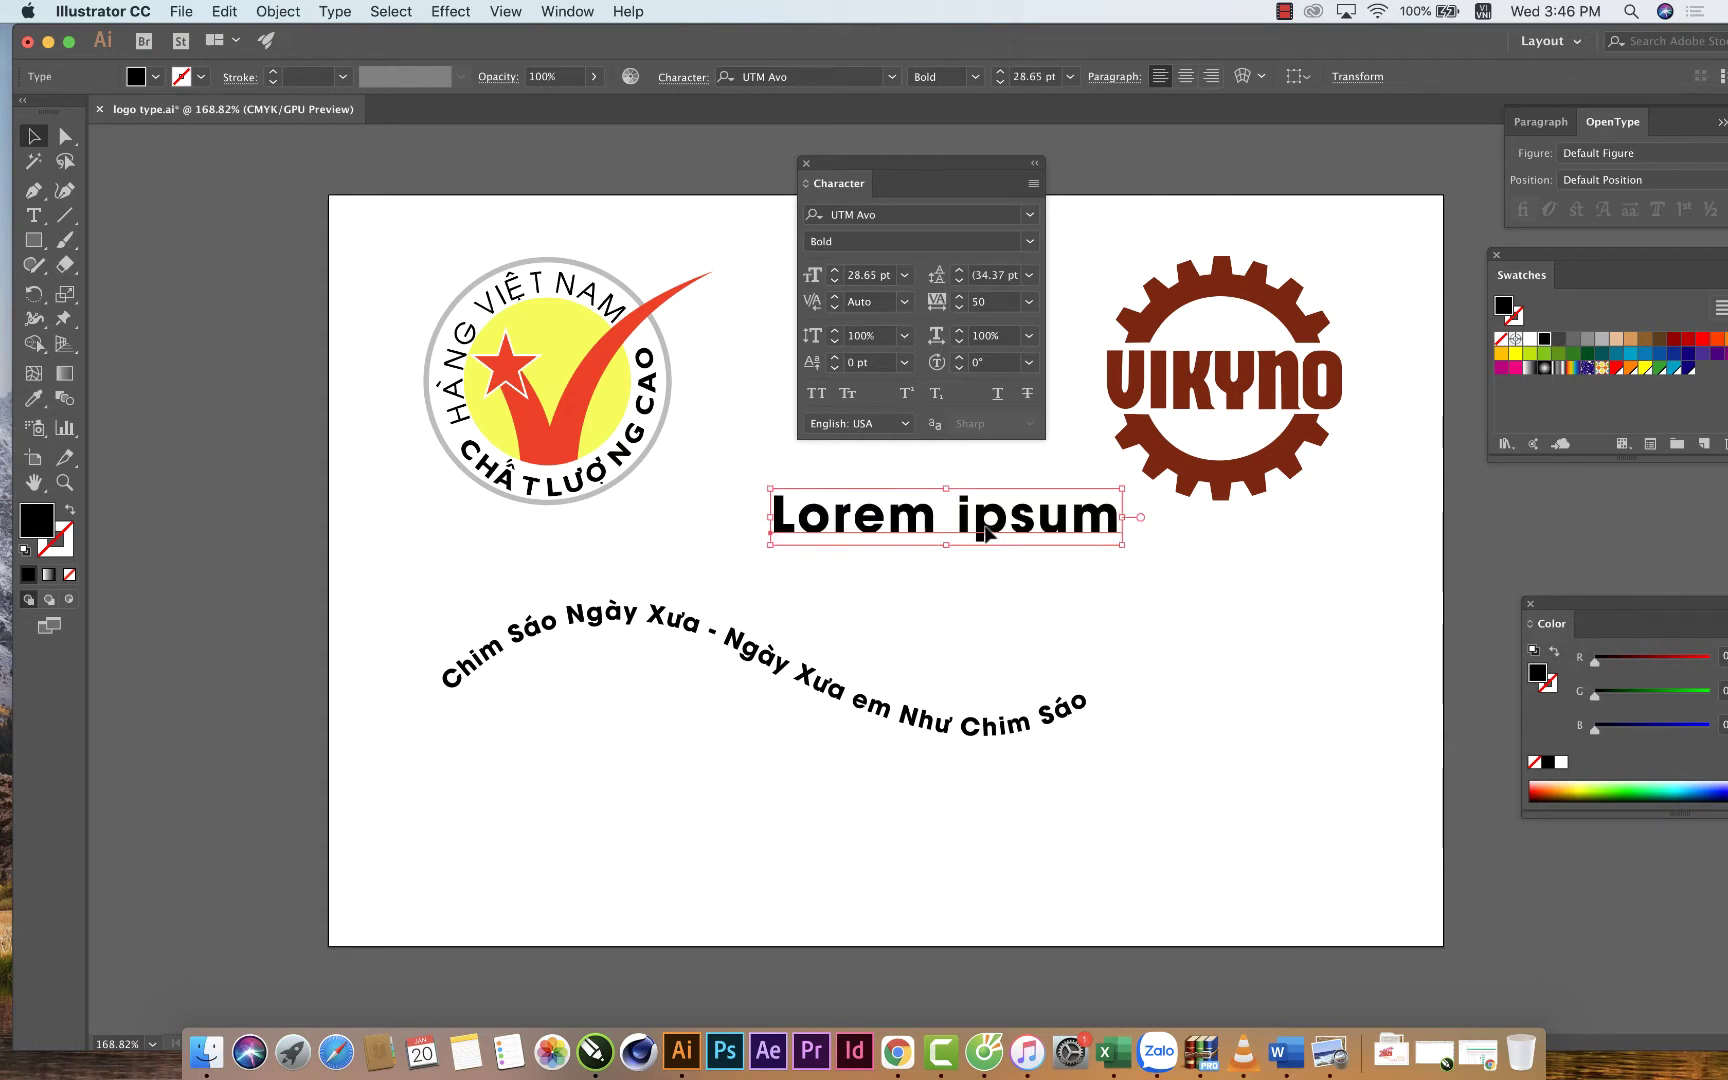
pyautogui.click(1515, 368)
pyautogui.moveTo(972, 550); pyautogui.dragTo(946, 553)
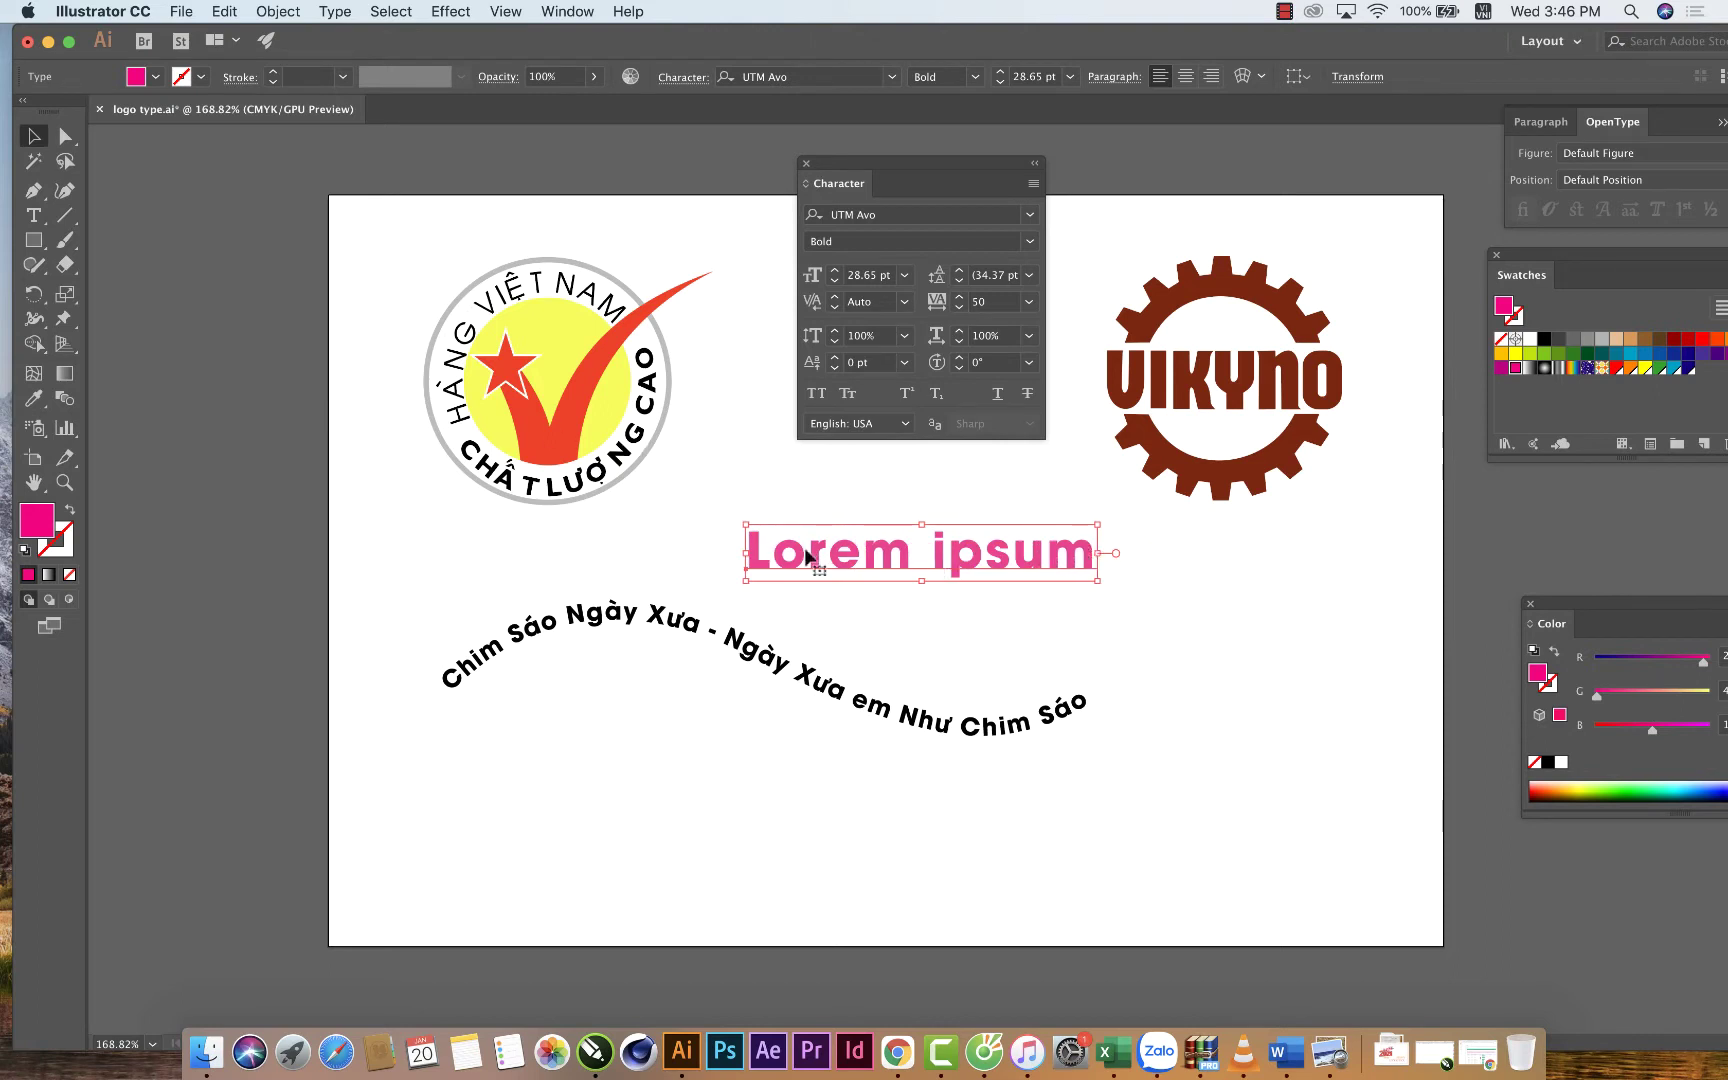
pyautogui.moveTo(800, 563); pyautogui.dragTo(798, 556)
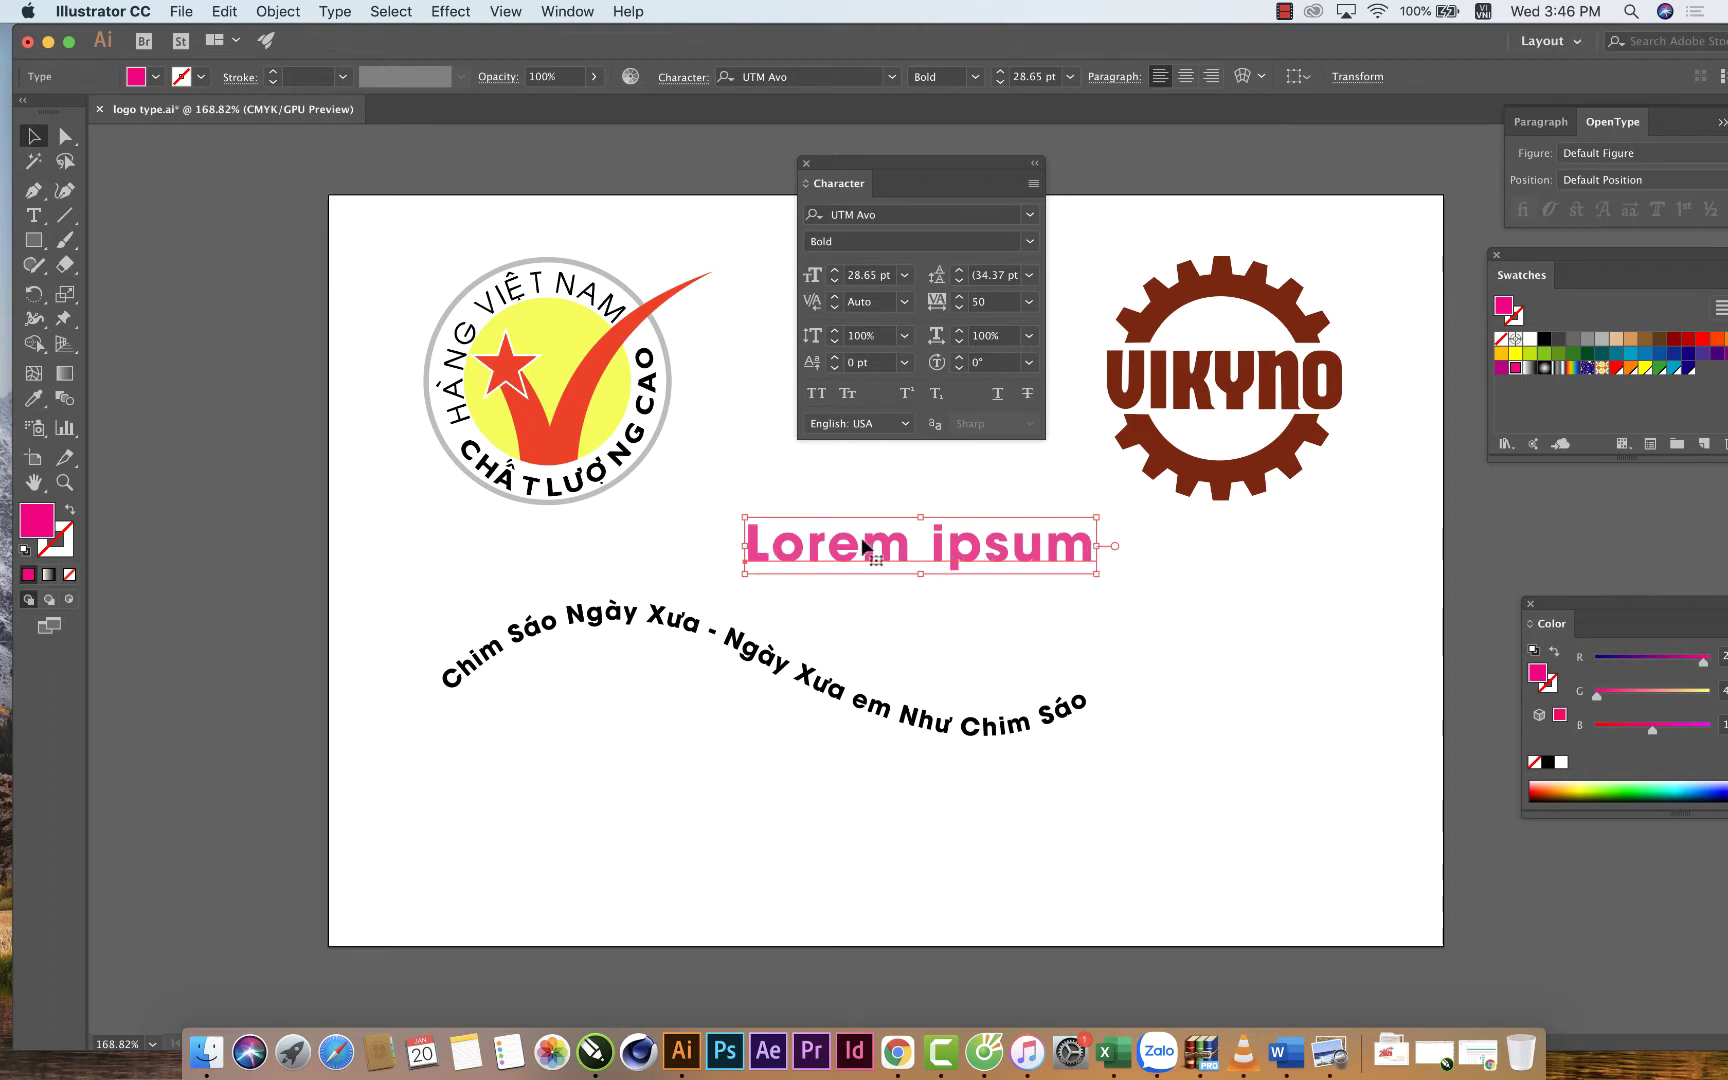
pyautogui.click(333, 12)
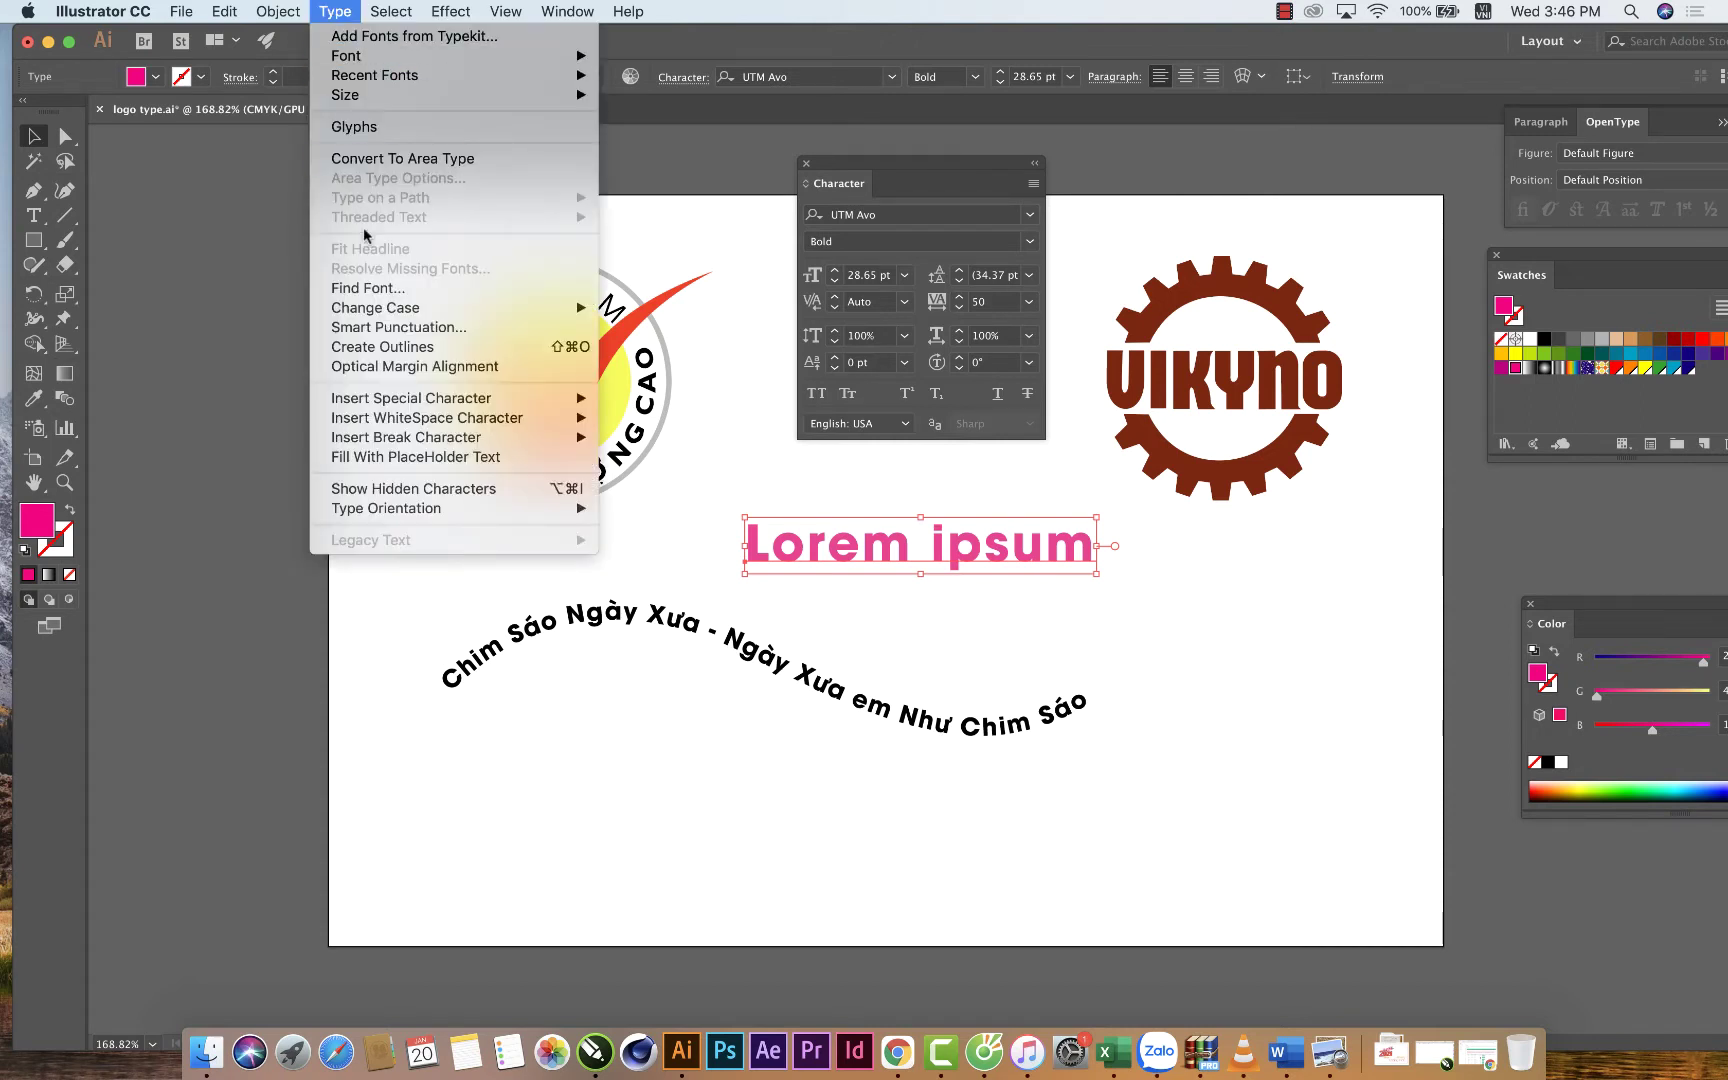
pyautogui.moveTo(375, 308)
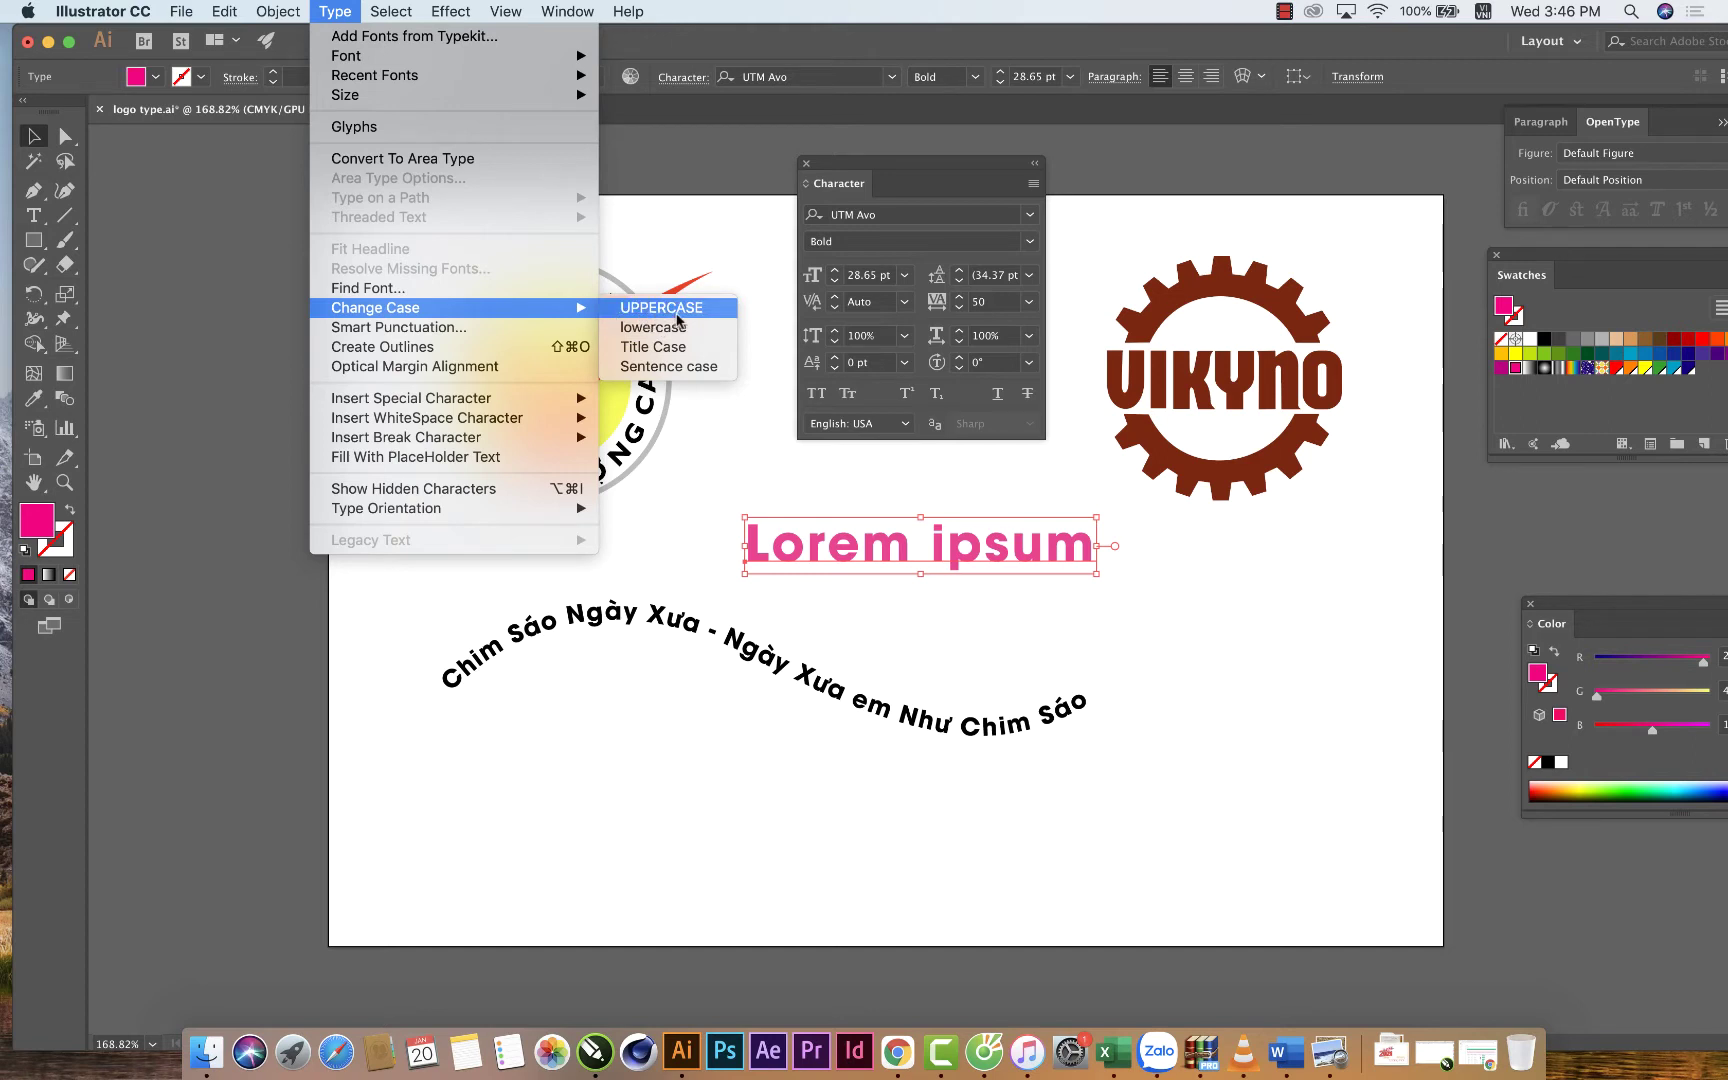
pyautogui.click(678, 312)
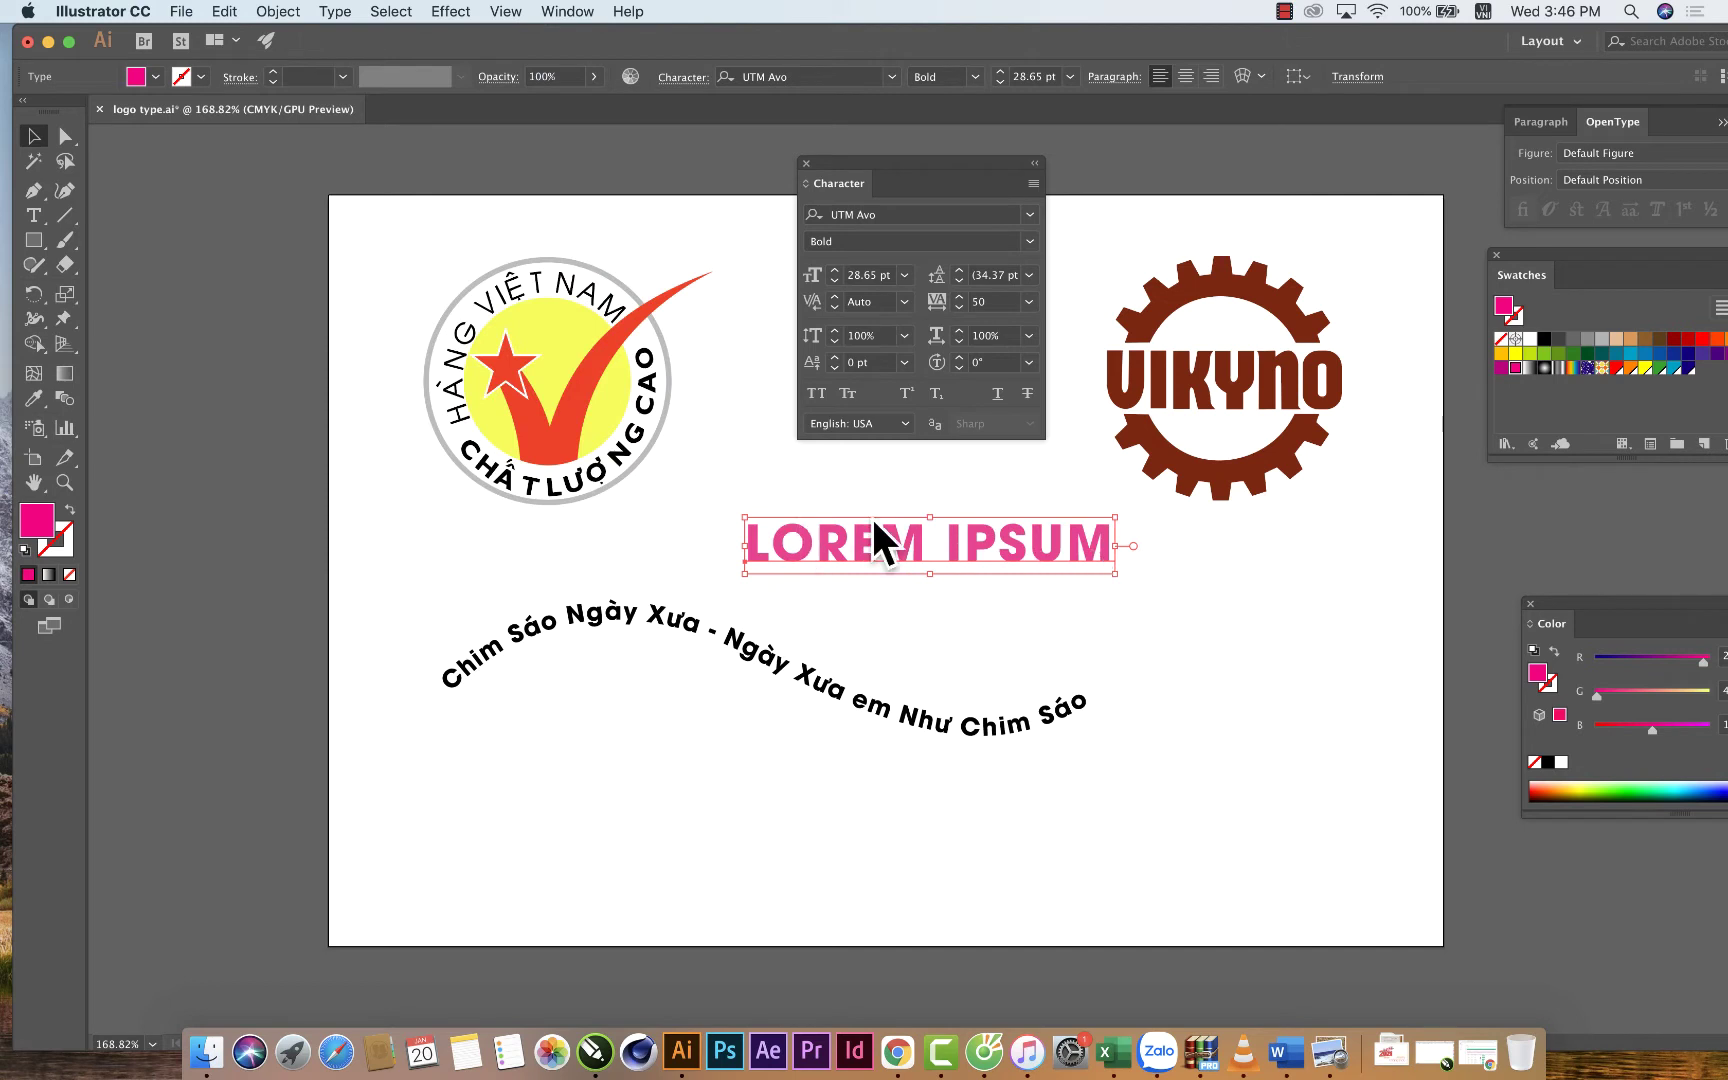
pyautogui.click(336, 12)
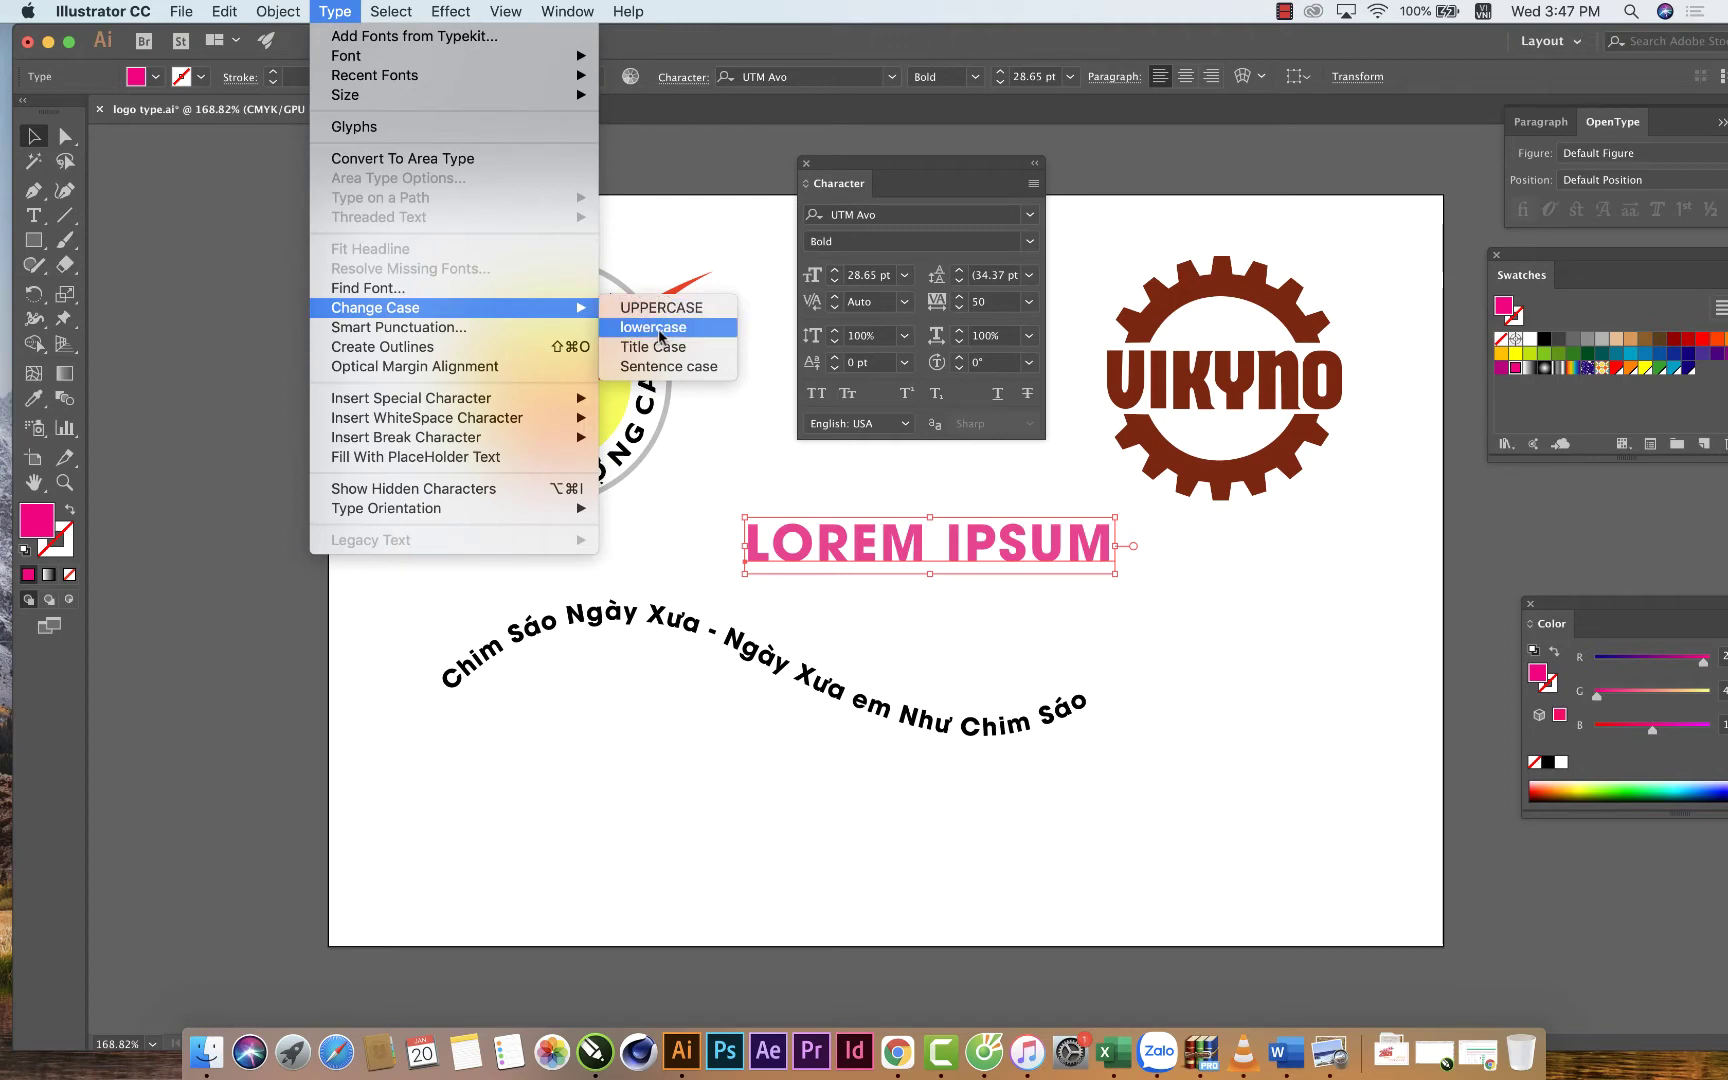
pyautogui.click(655, 327)
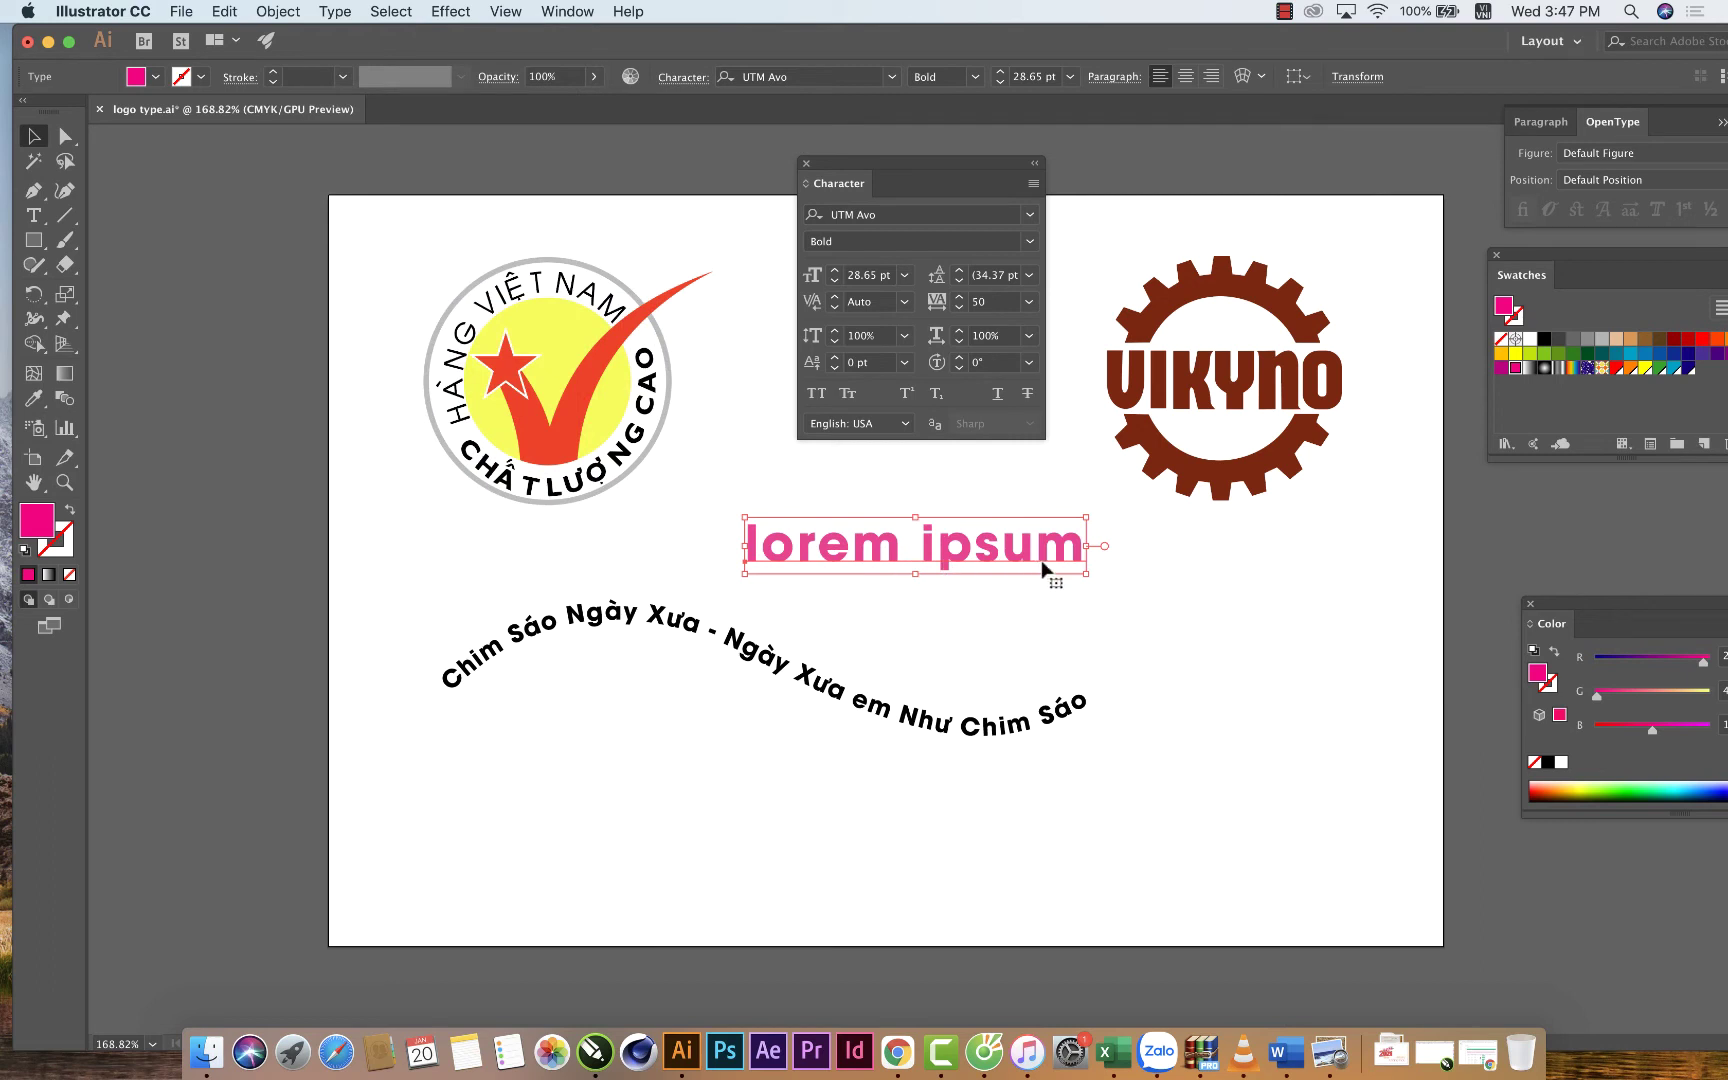
pyautogui.click(340, 15)
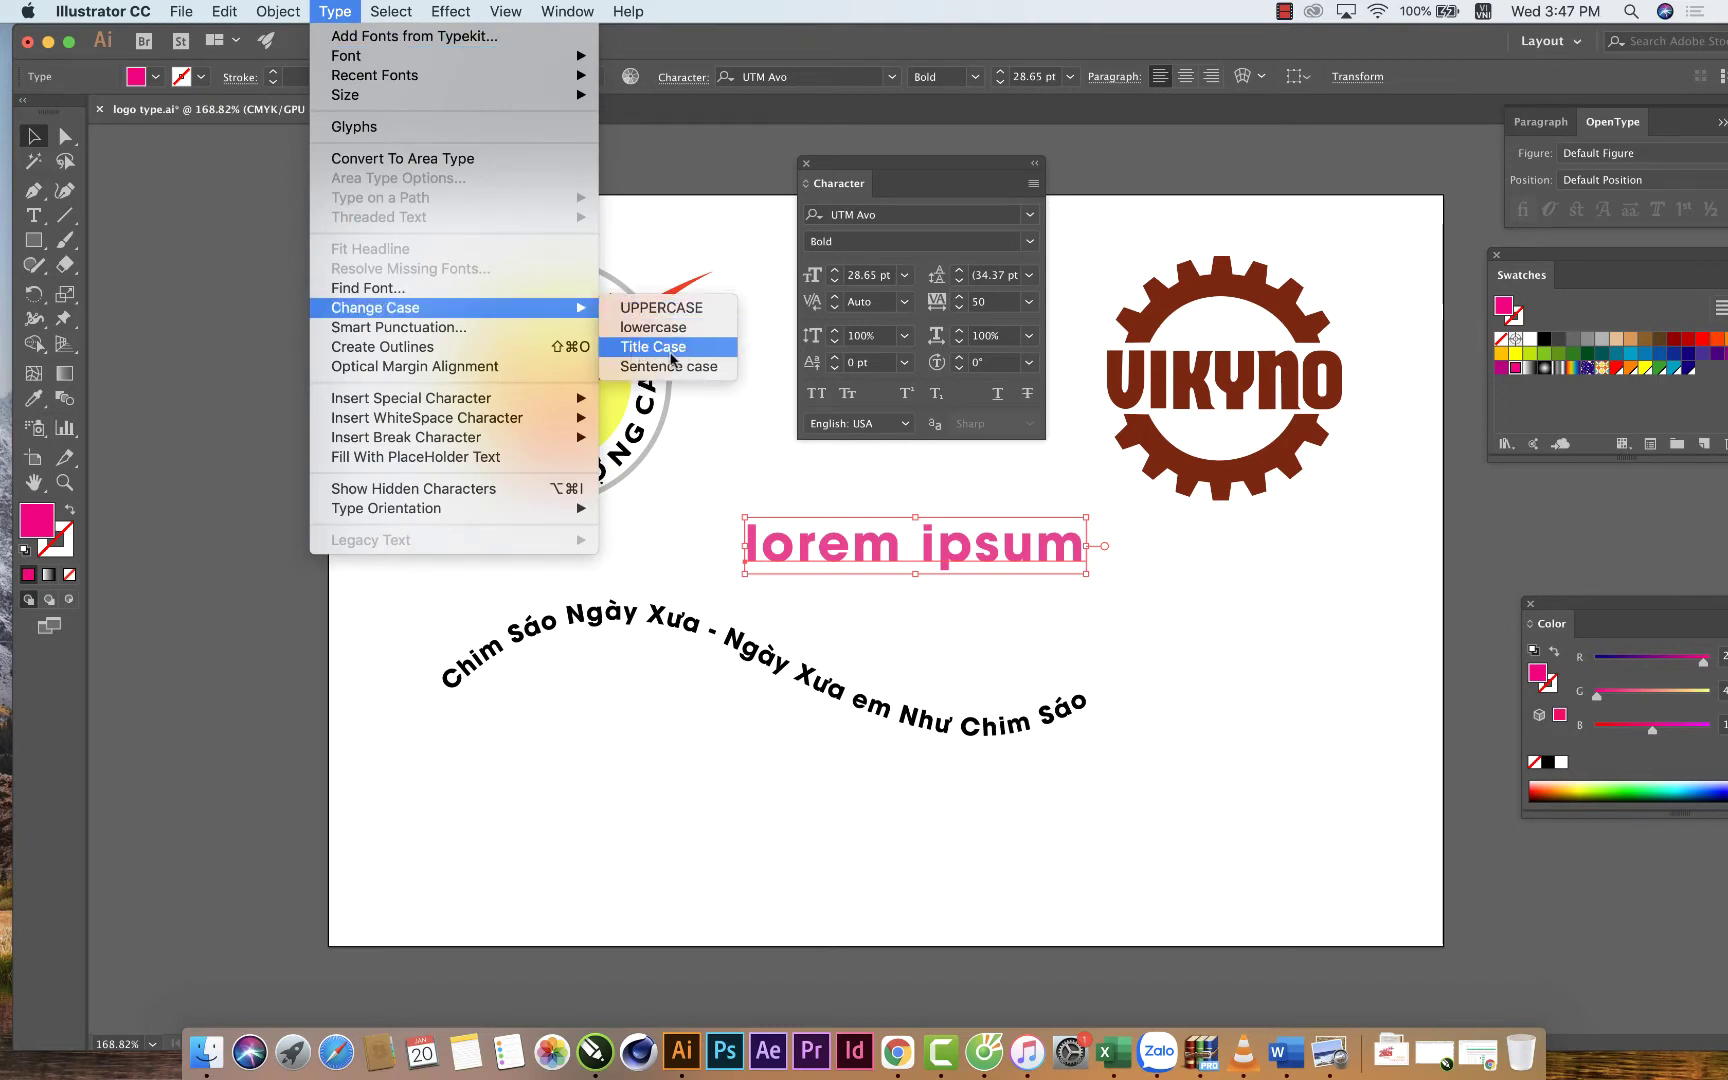
pyautogui.click(670, 358)
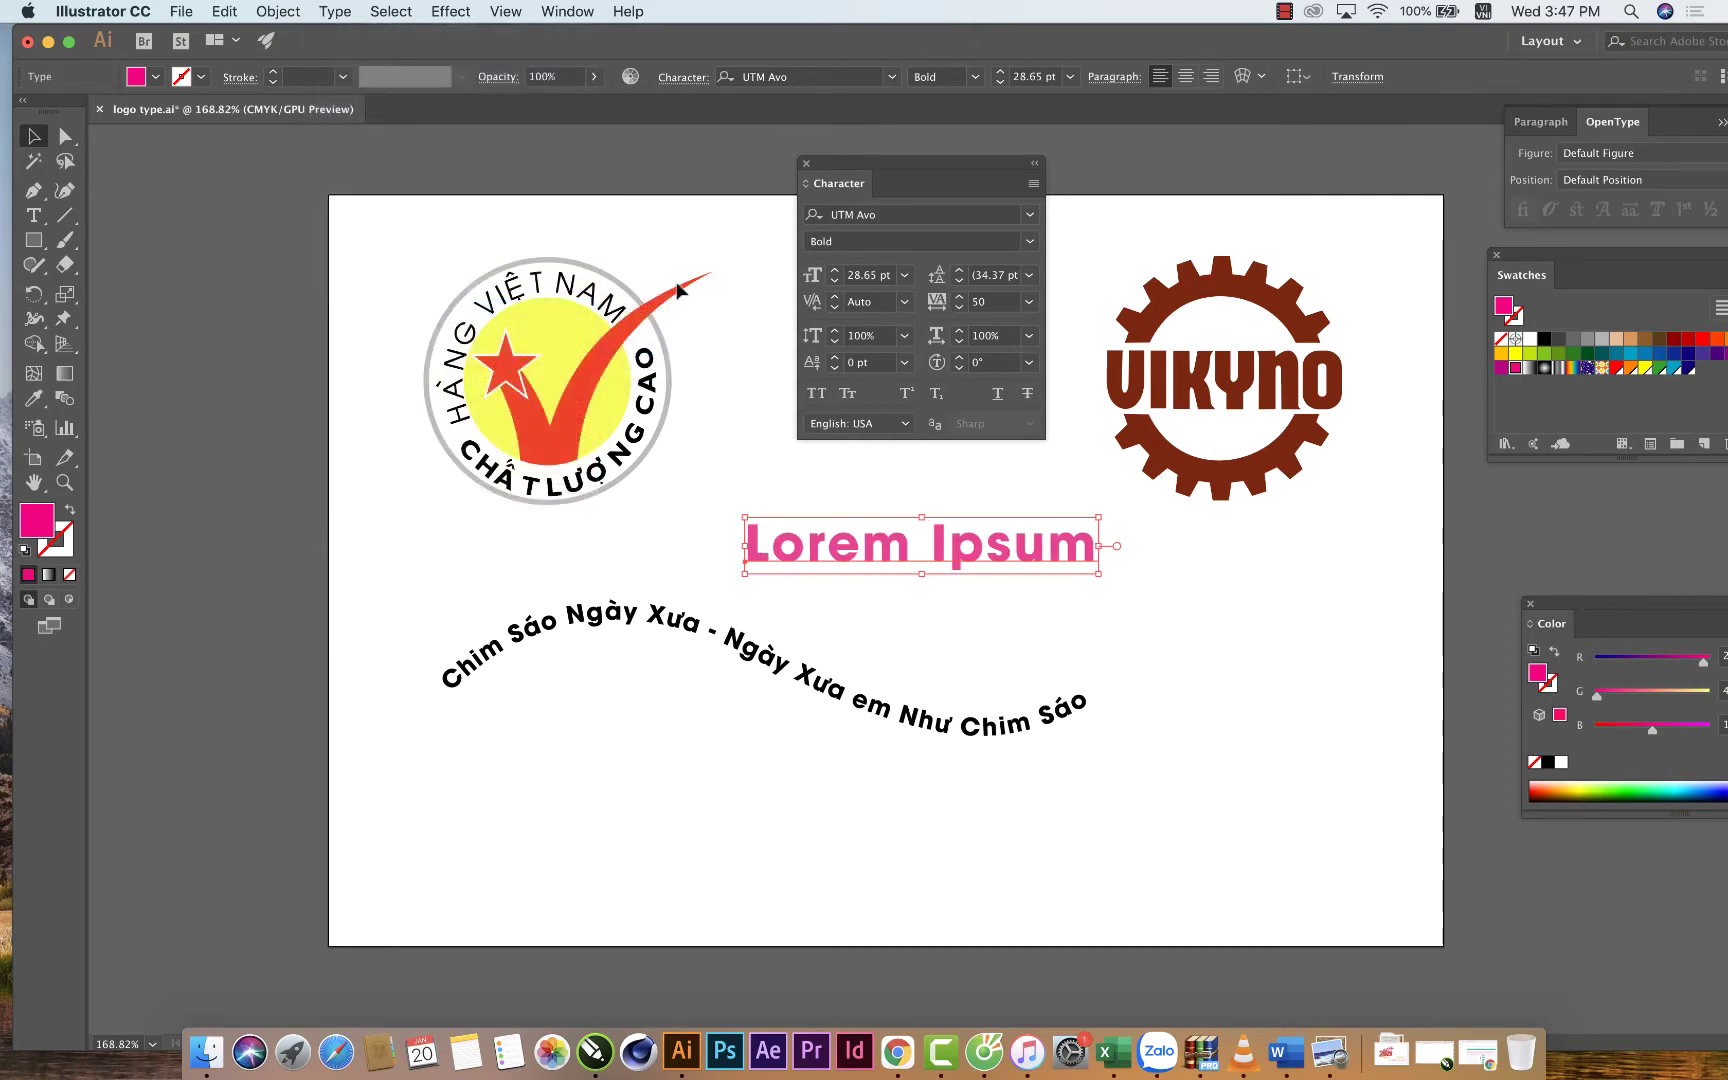
pyautogui.click(335, 11)
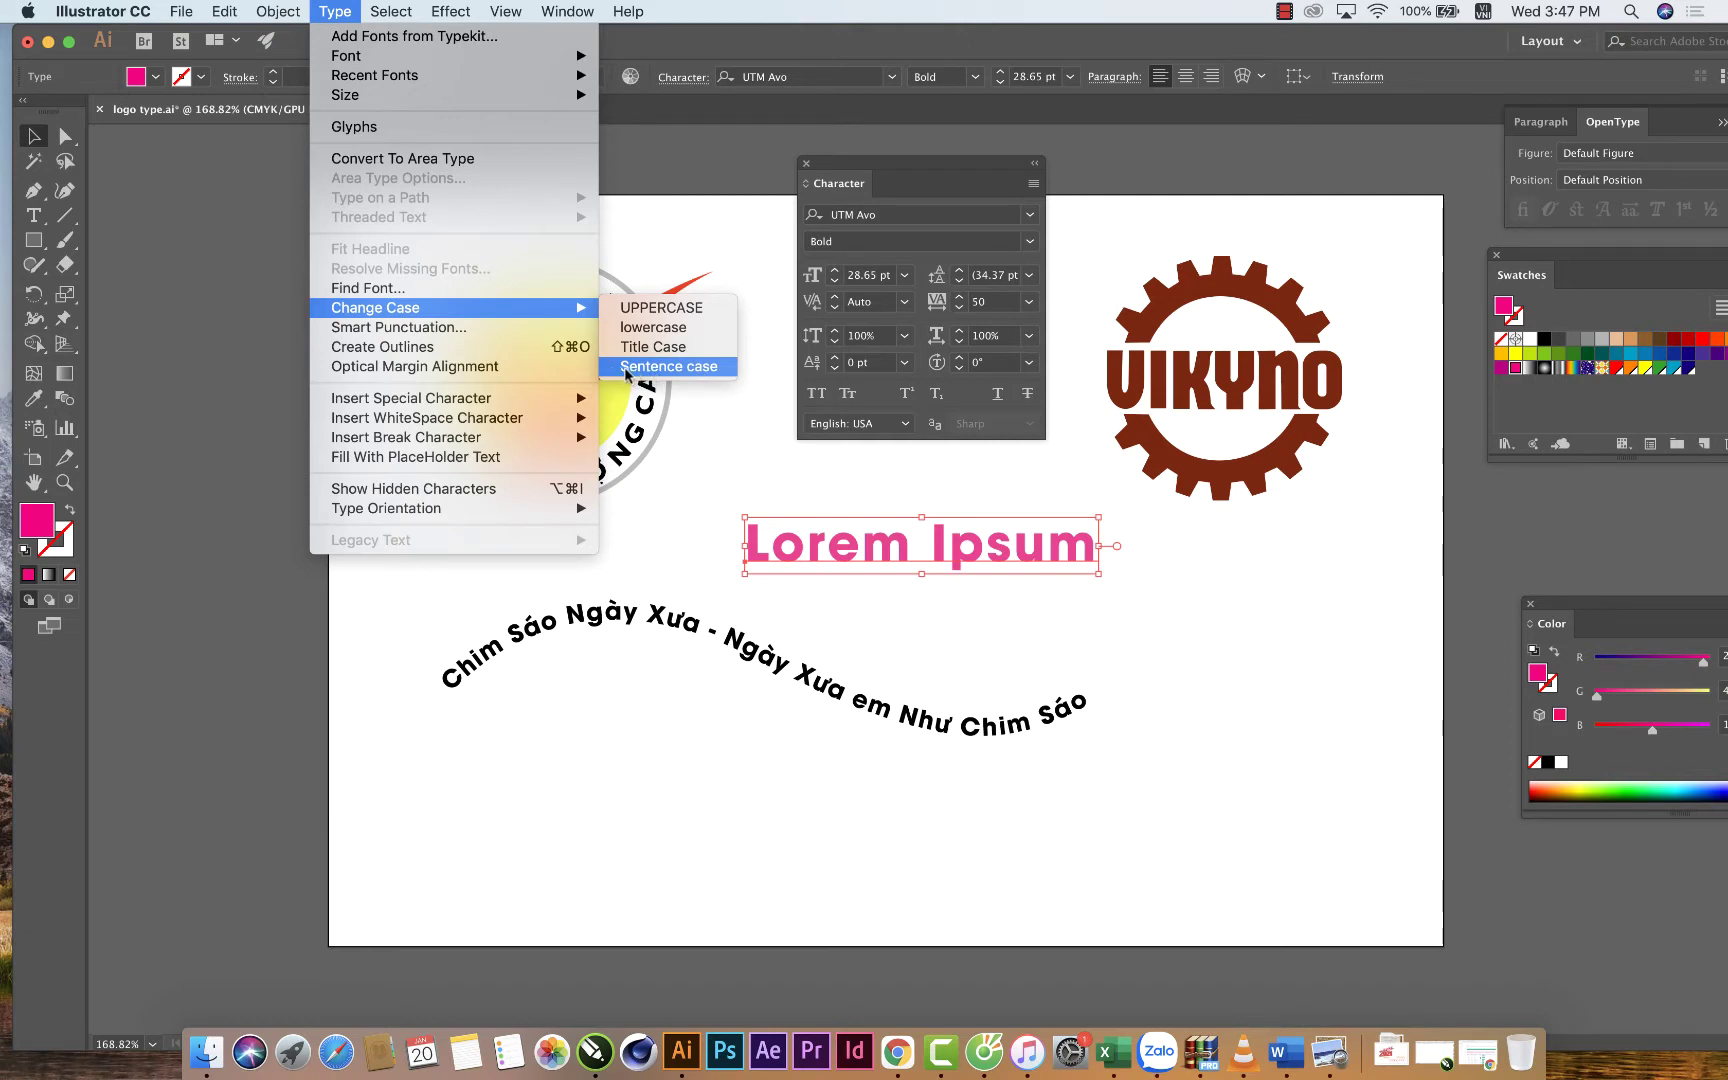
pyautogui.click(626, 368)
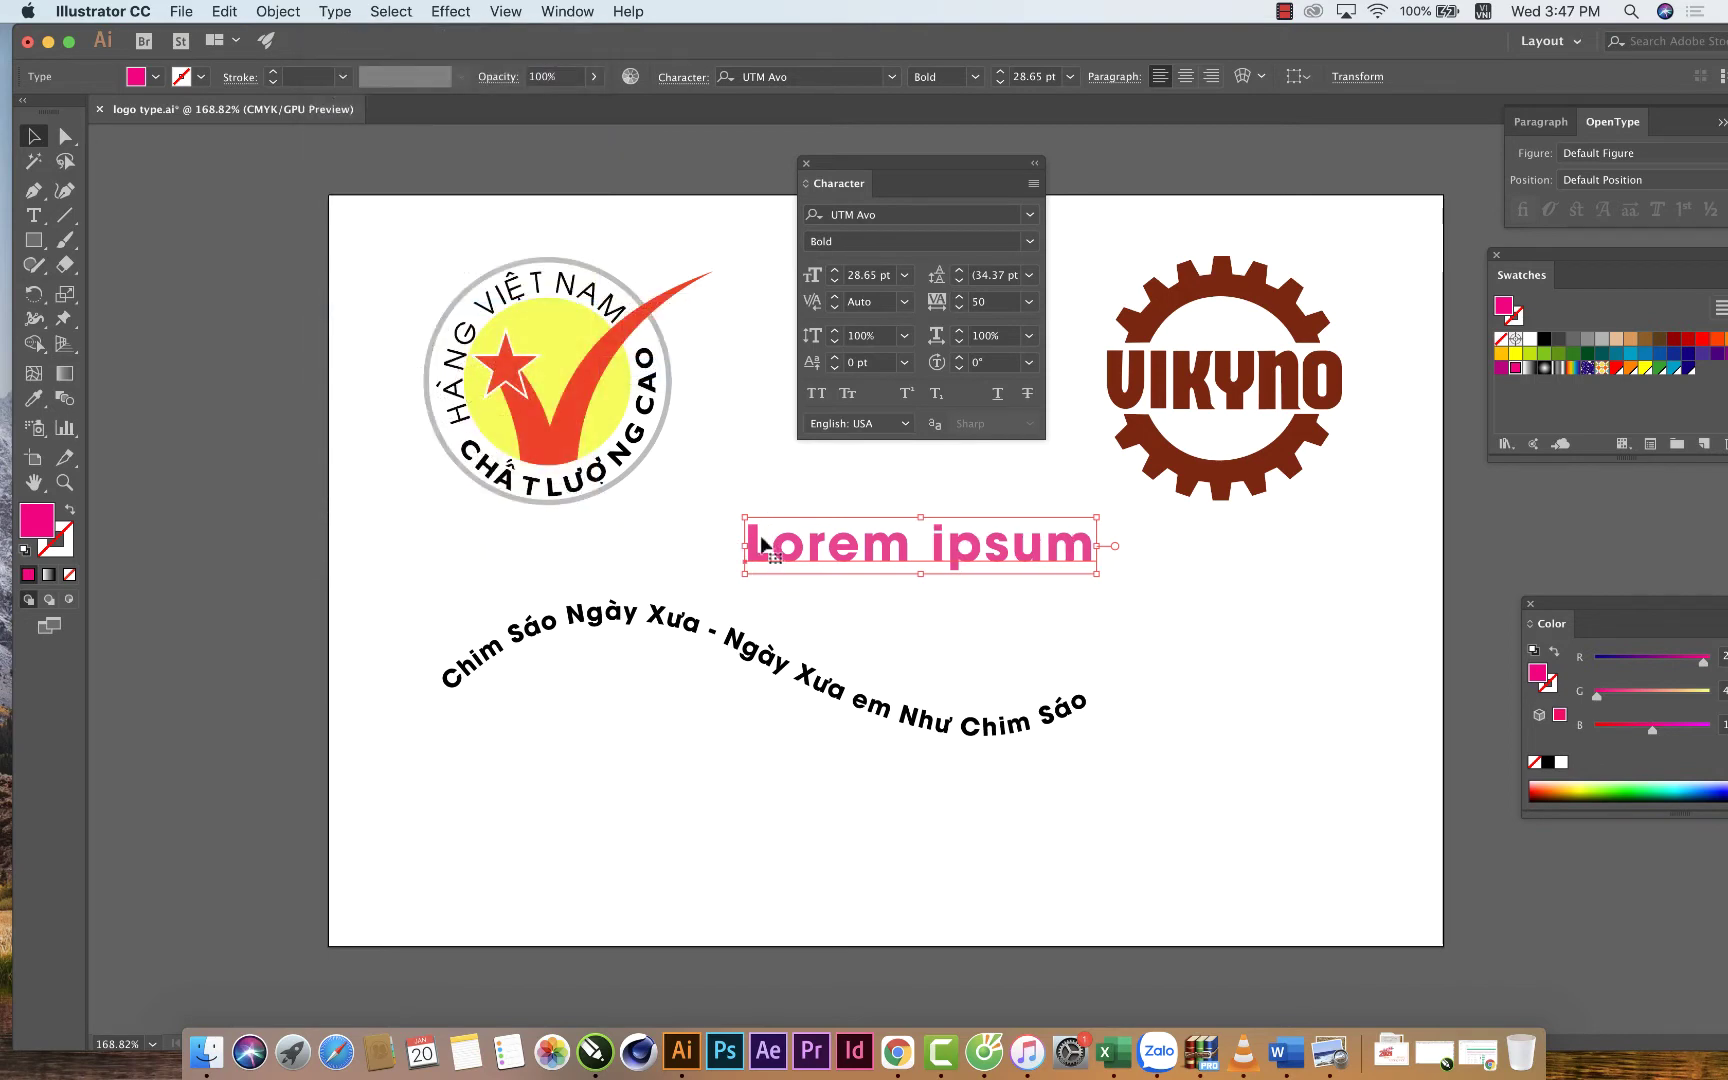
pyautogui.click(338, 14)
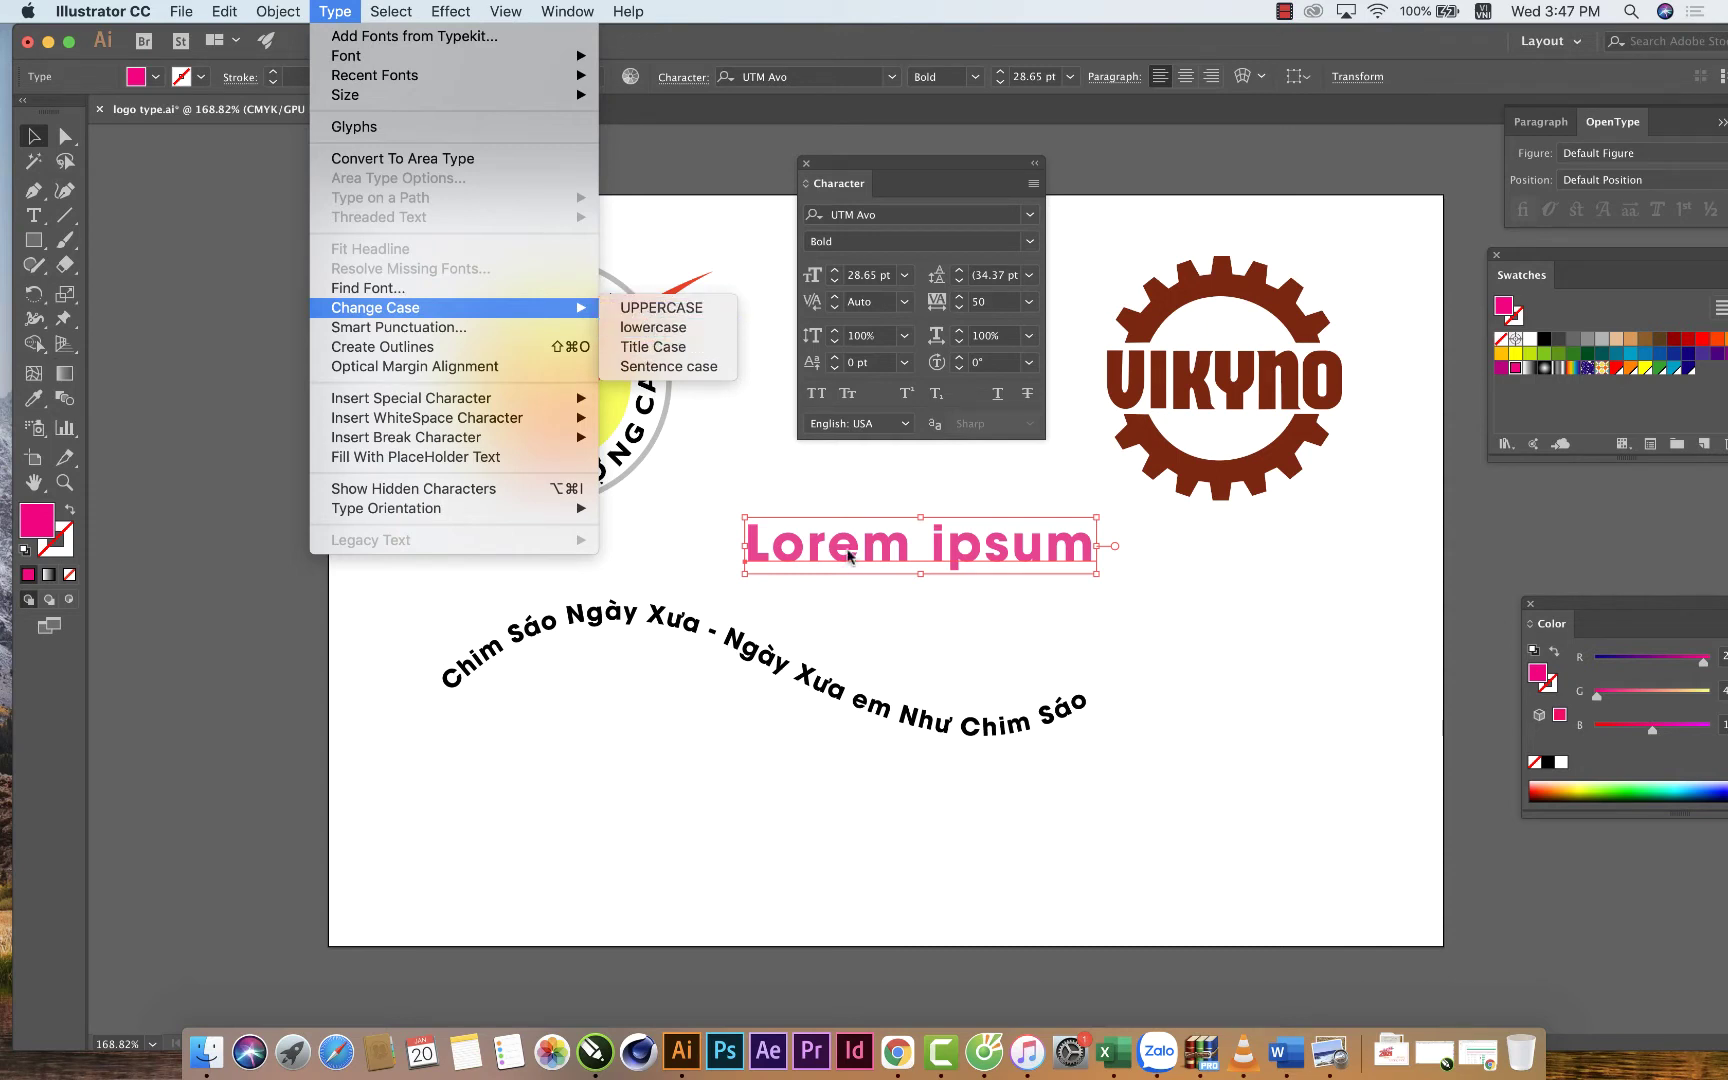
pyautogui.click(915, 183)
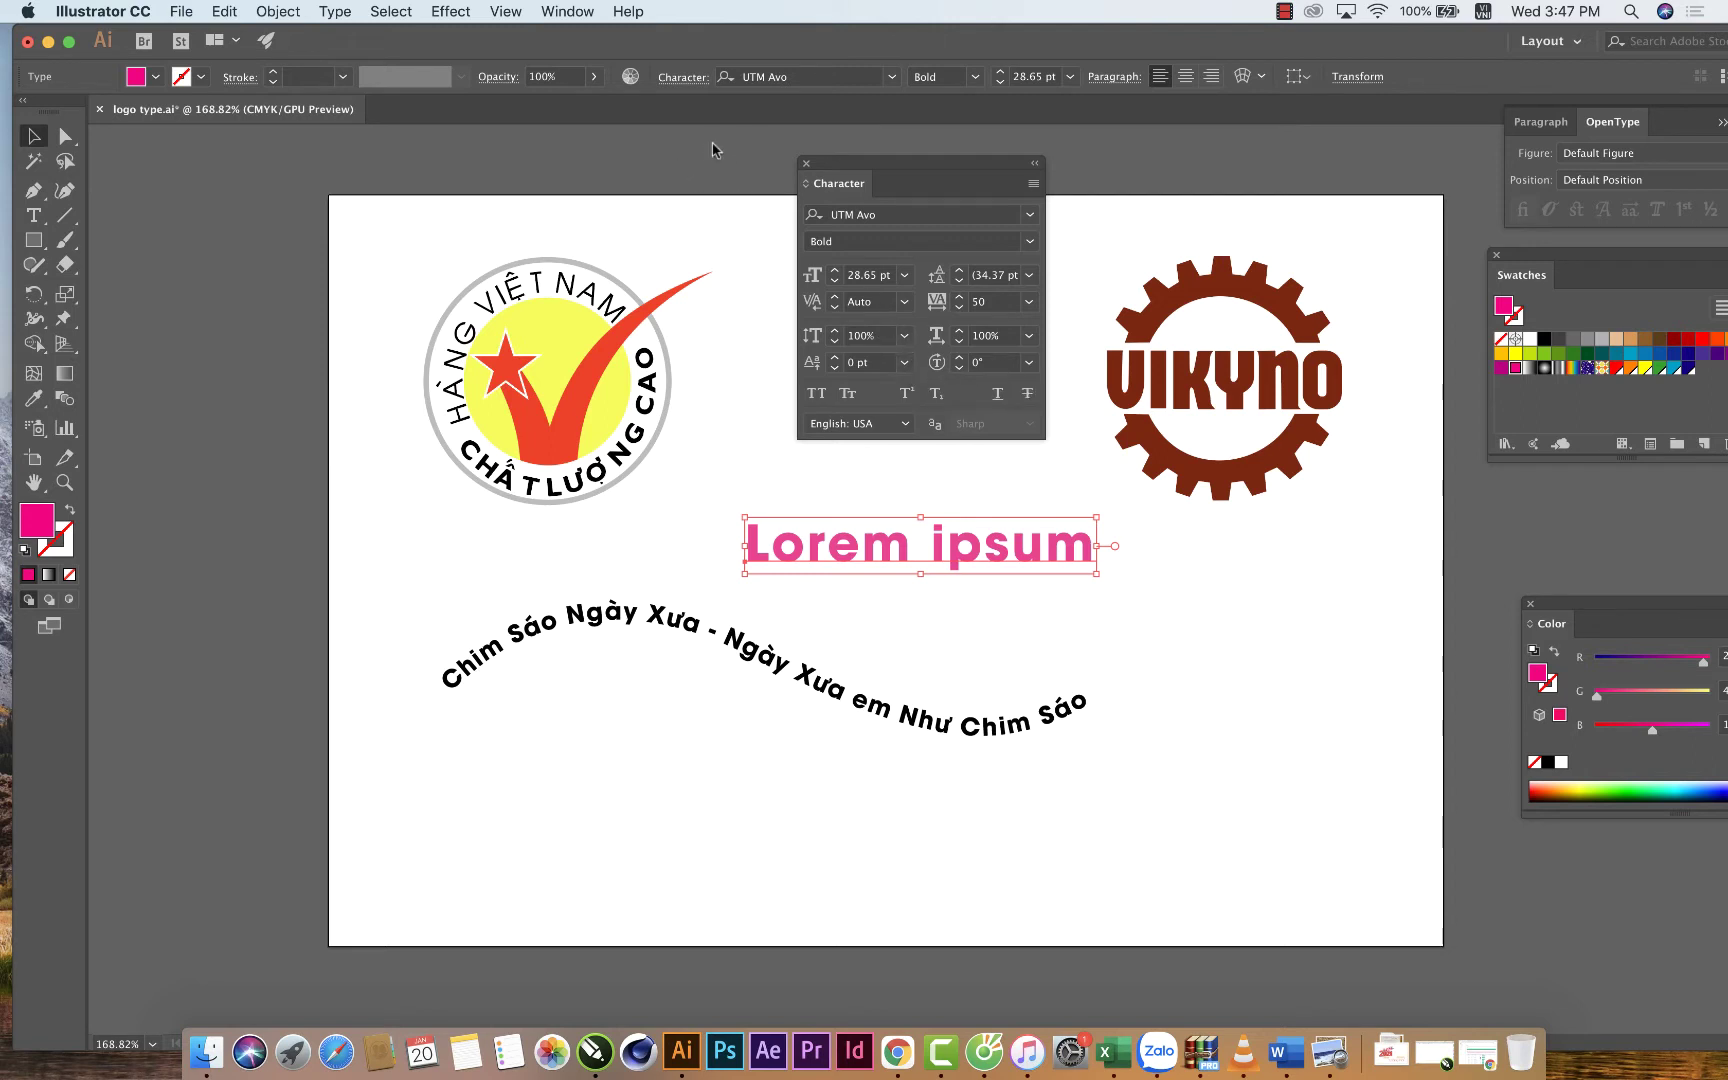
# Move the magenta 'Lorem ipsum' text up beside the round logo.
pyautogui.click(1098, 77)
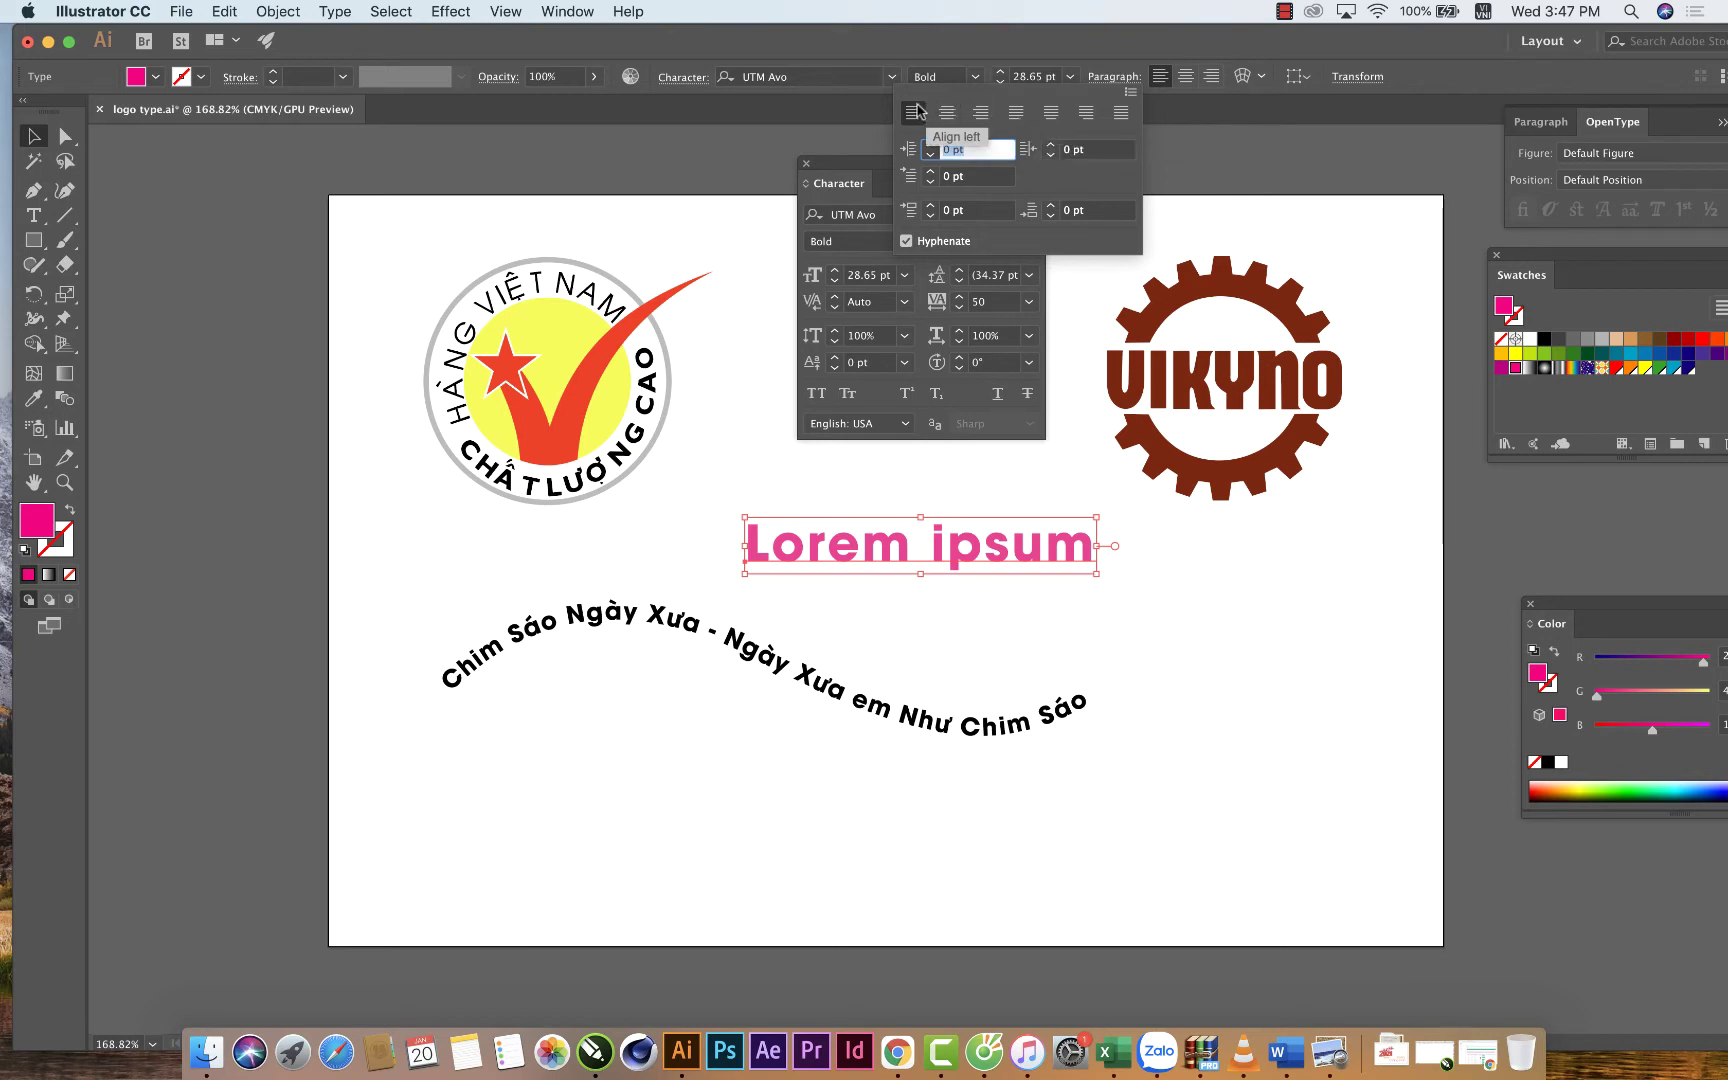
pyautogui.press('Escape')
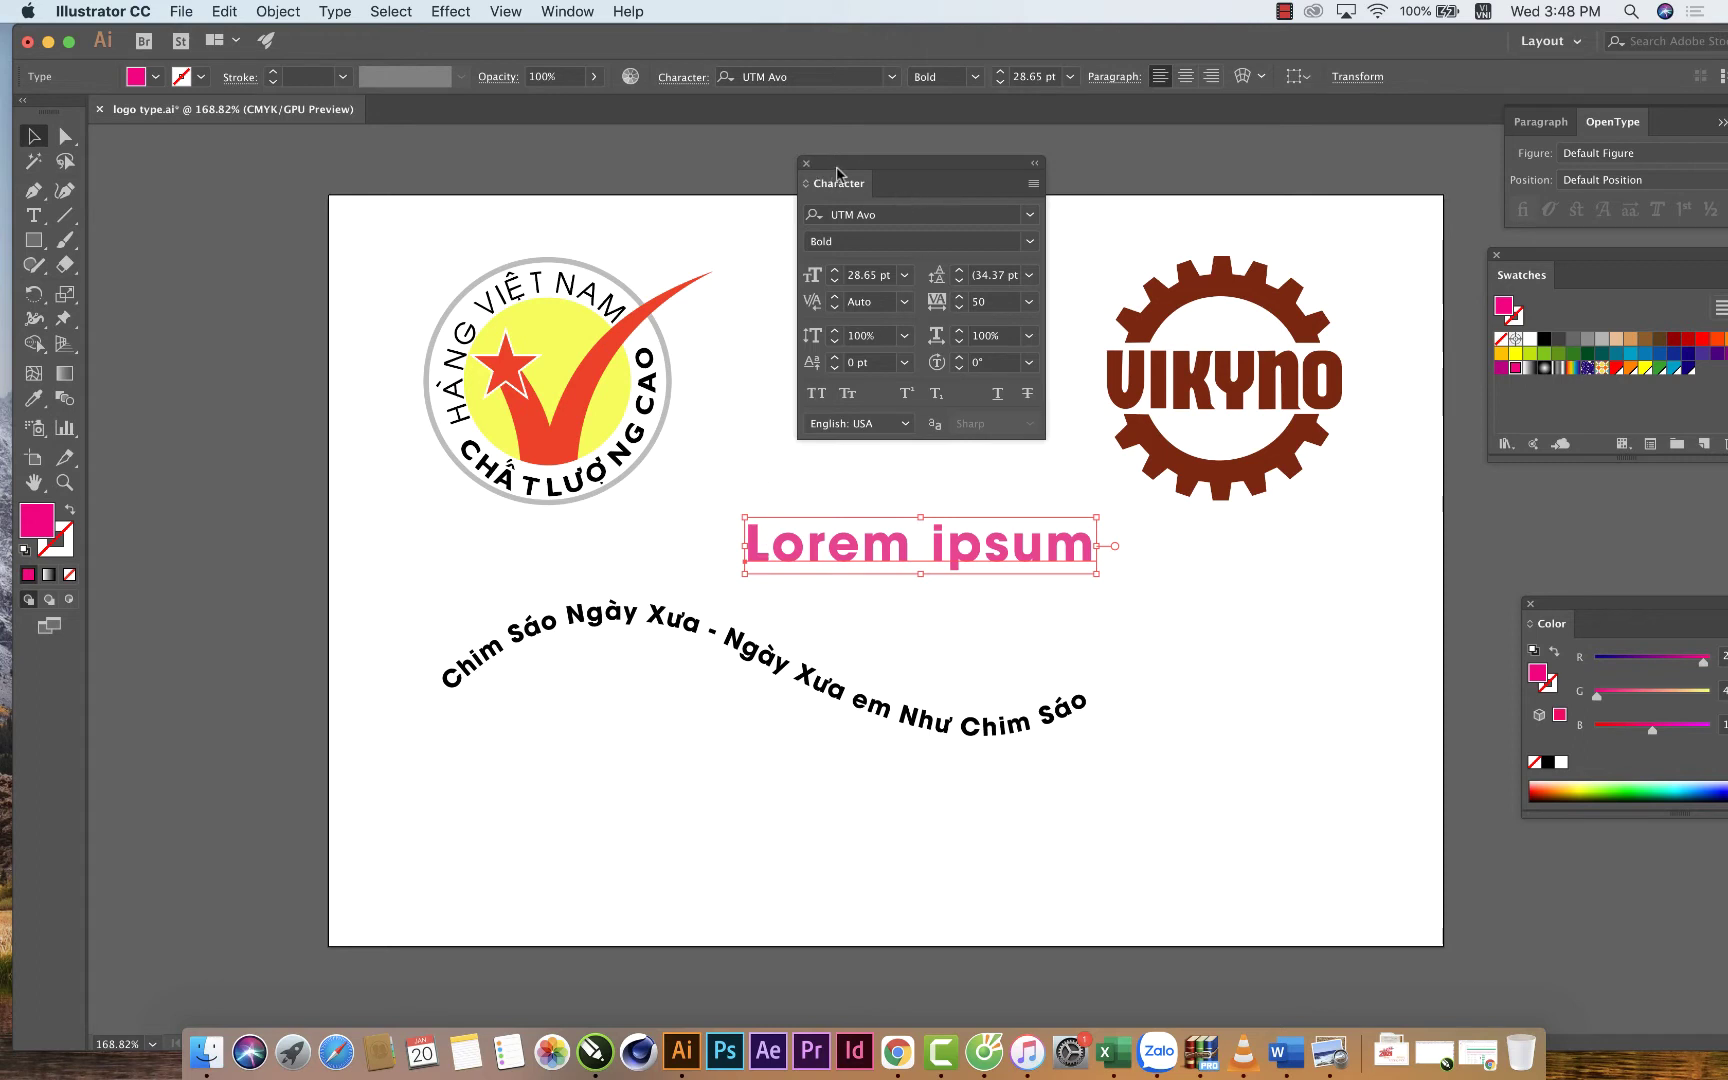
pyautogui.moveTo(938, 163); pyautogui.dragTo(1356, 184)
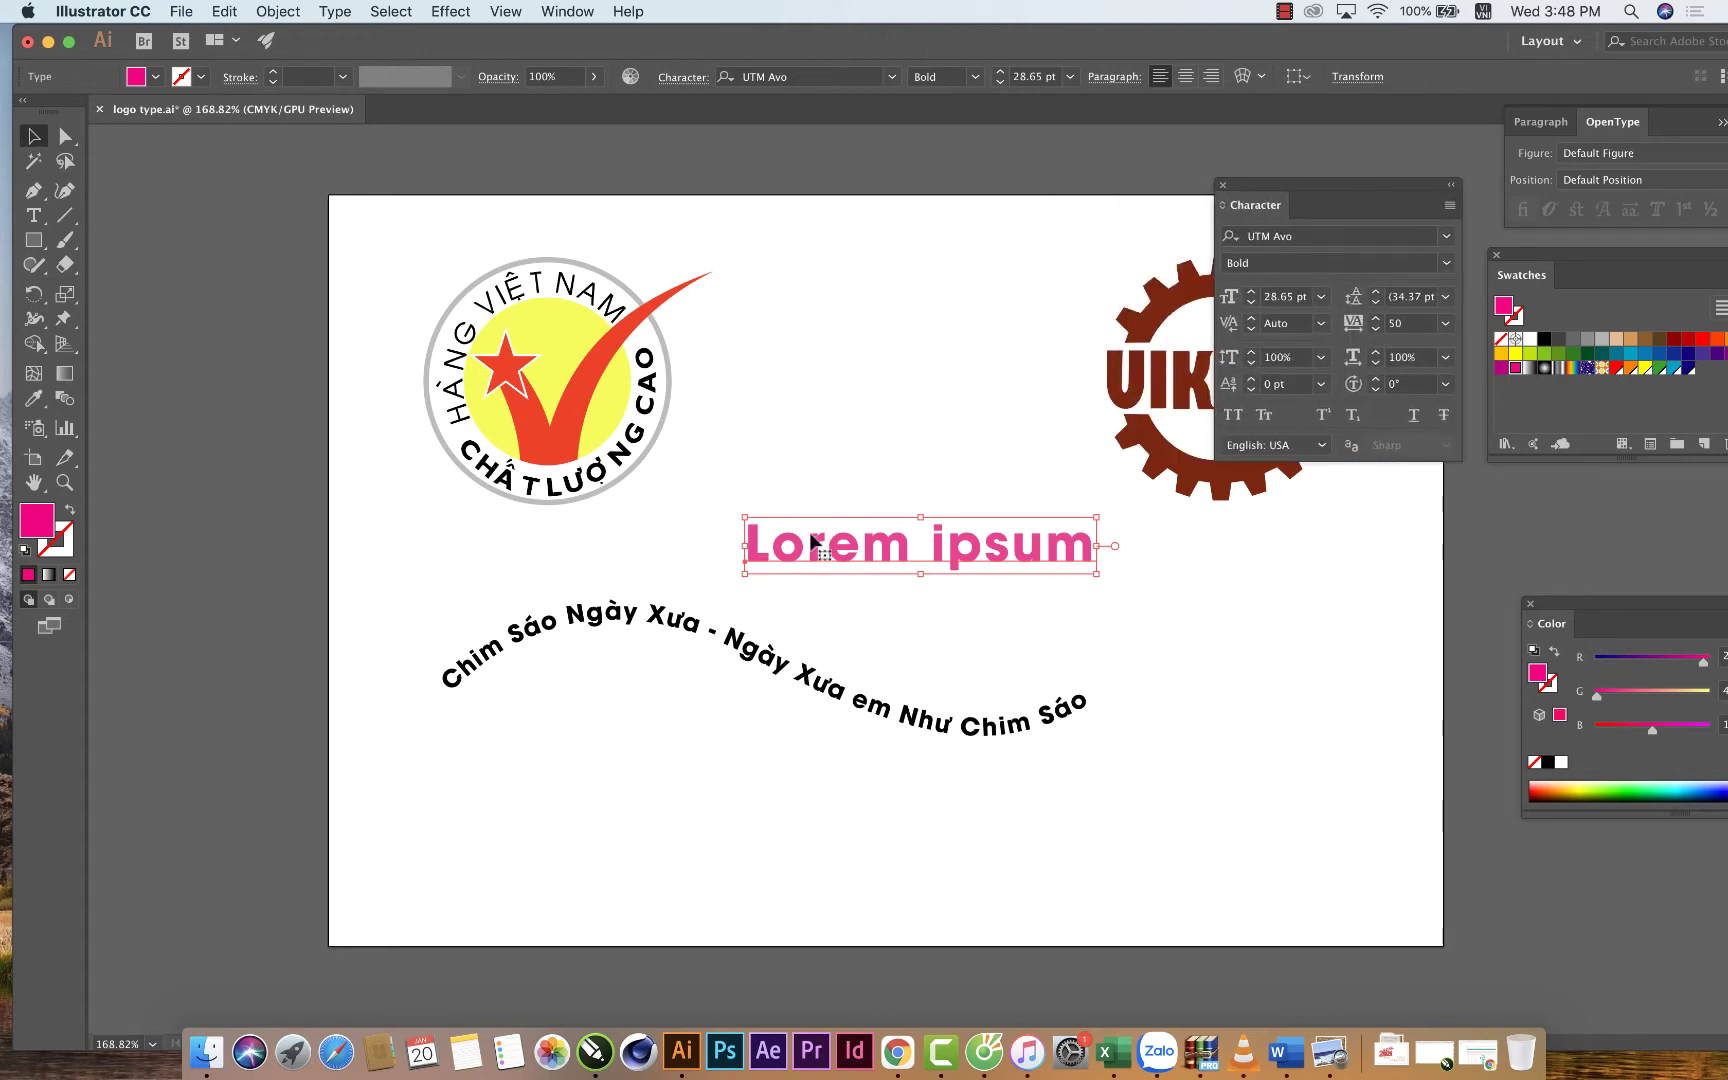
pyautogui.moveTo(812, 540)
pyautogui.mouseDown()
pyautogui.moveTo(824, 332)
pyautogui.moveTo(1105, 340)
pyautogui.mouseUp()
# Paste a second 'Lorem ipsum' line below the first.
pyautogui.click(33, 215)
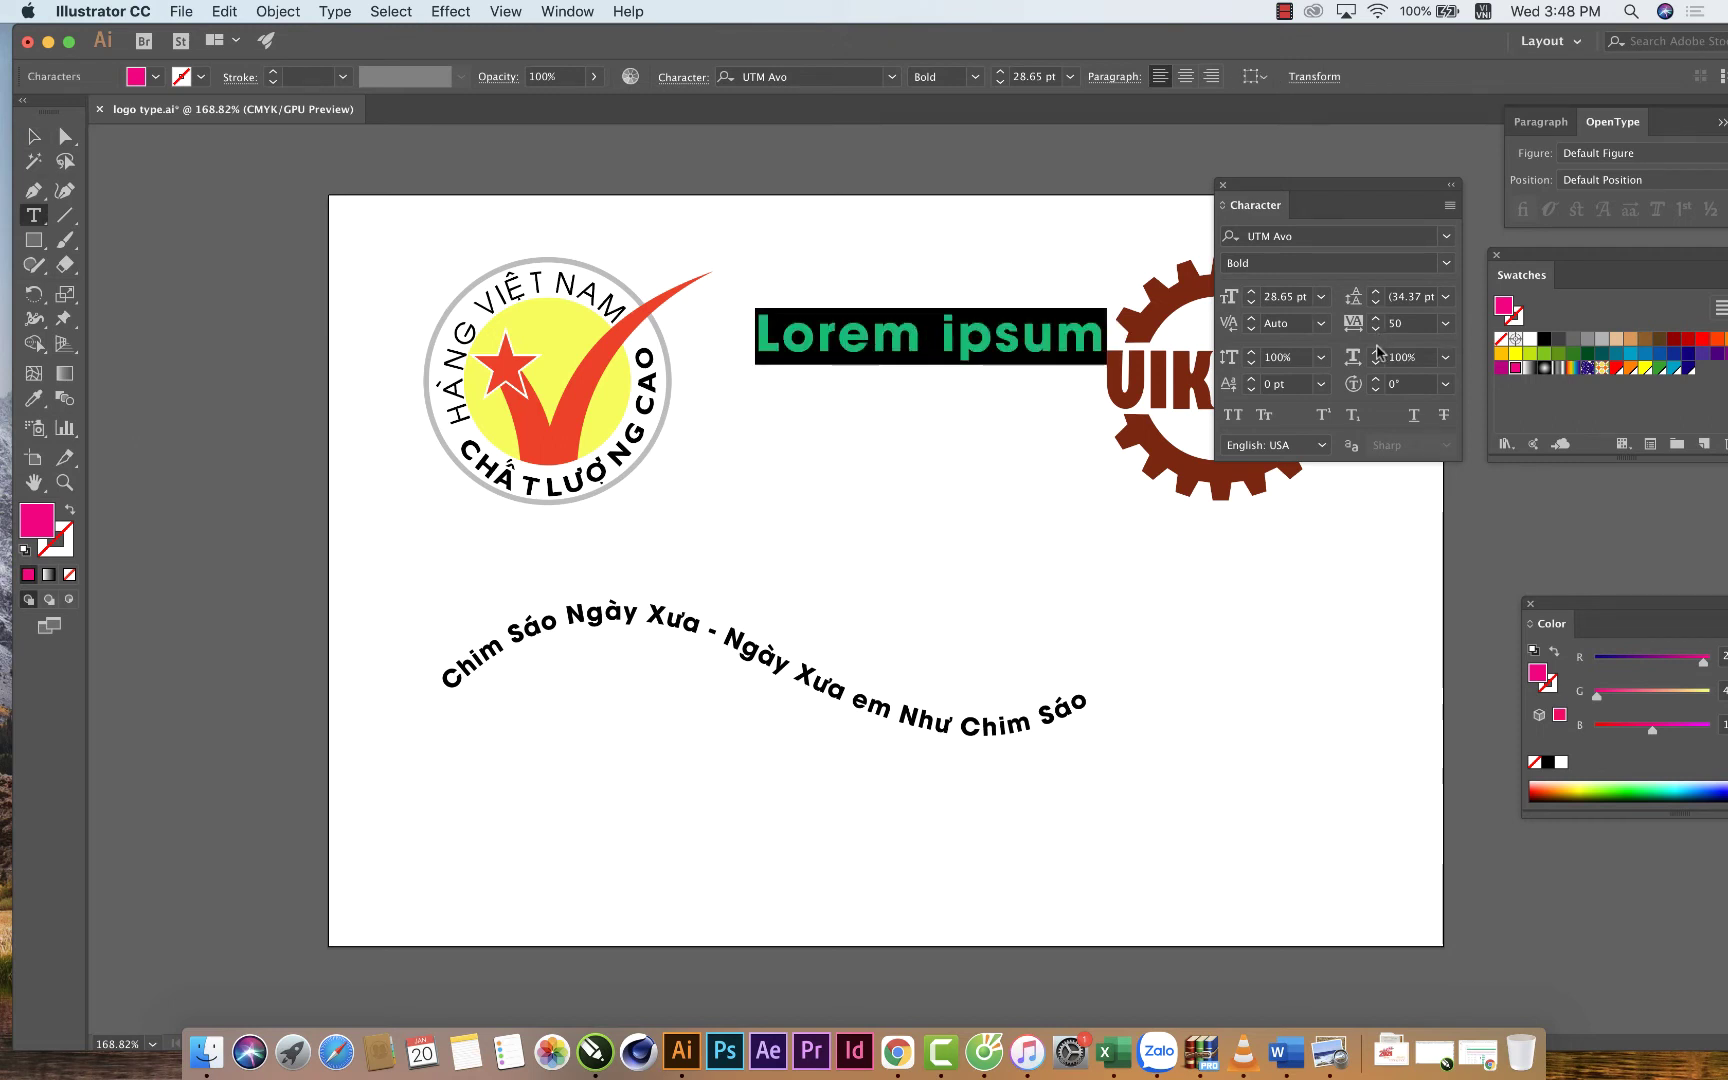
pyautogui.click(1094, 341)
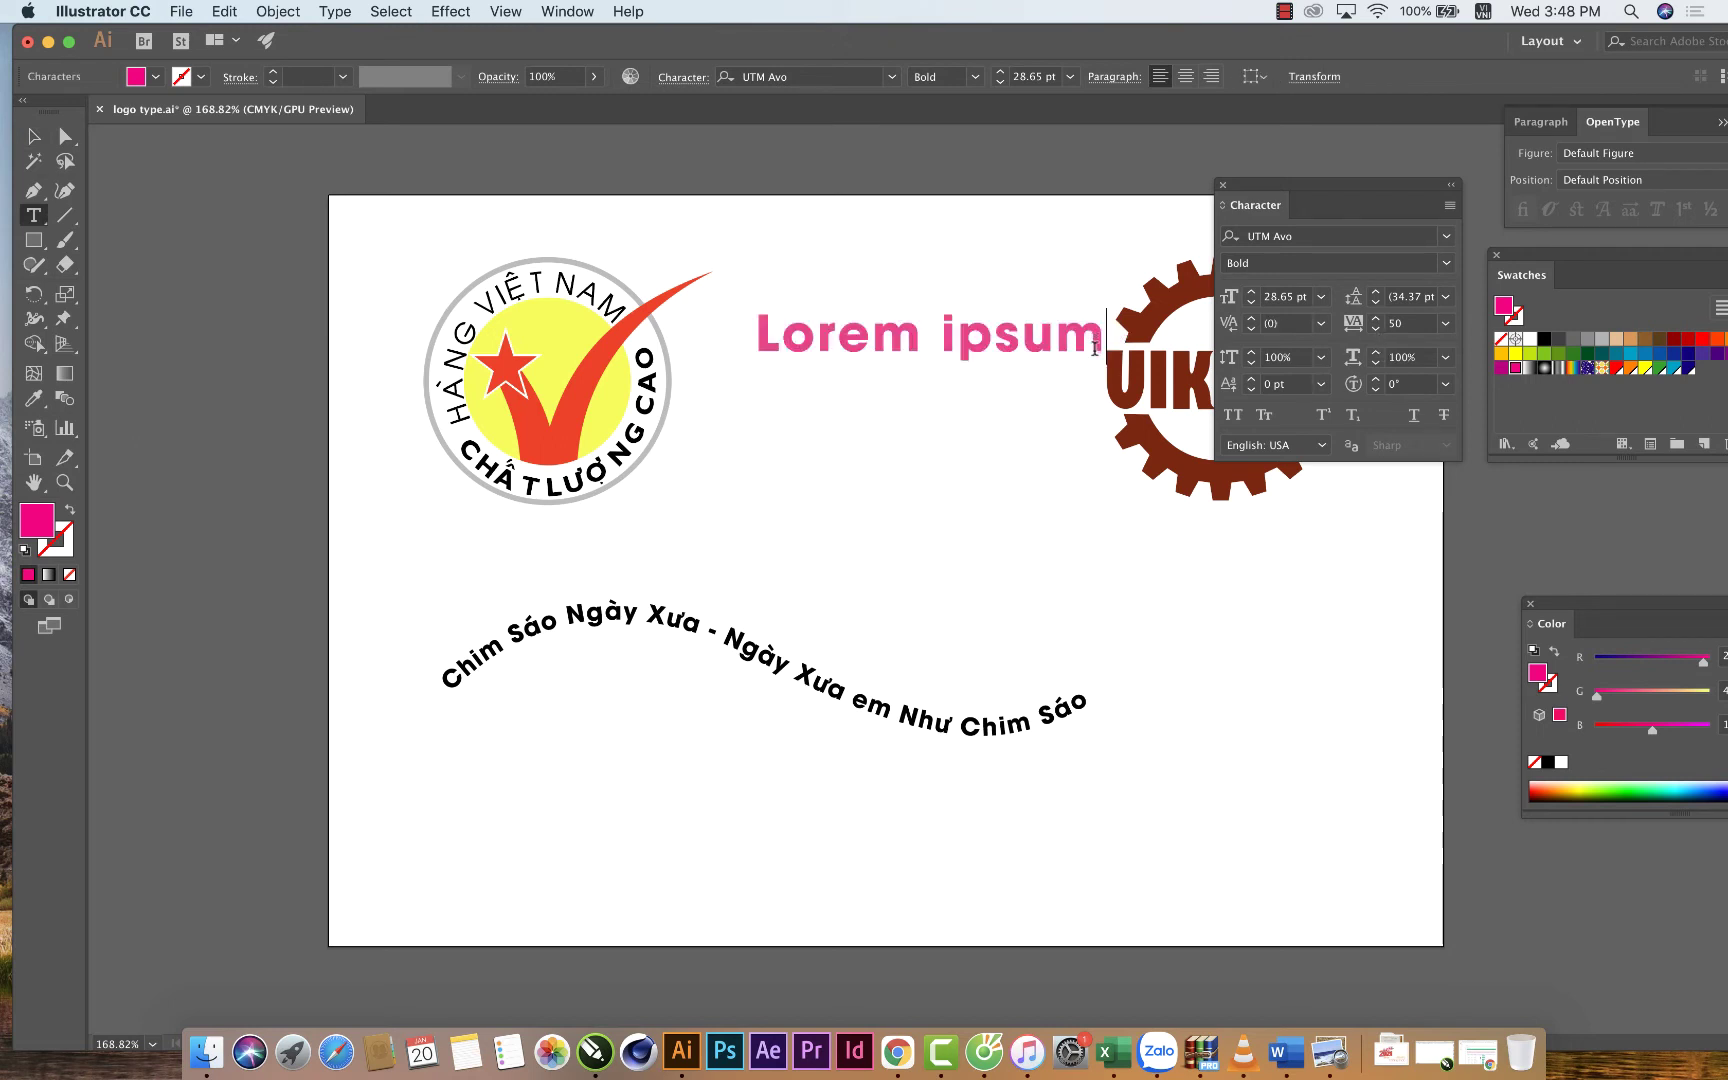
pyautogui.press('Return')
pyautogui.hotkey('ctrl', 'v')
pyautogui.press('Escape')
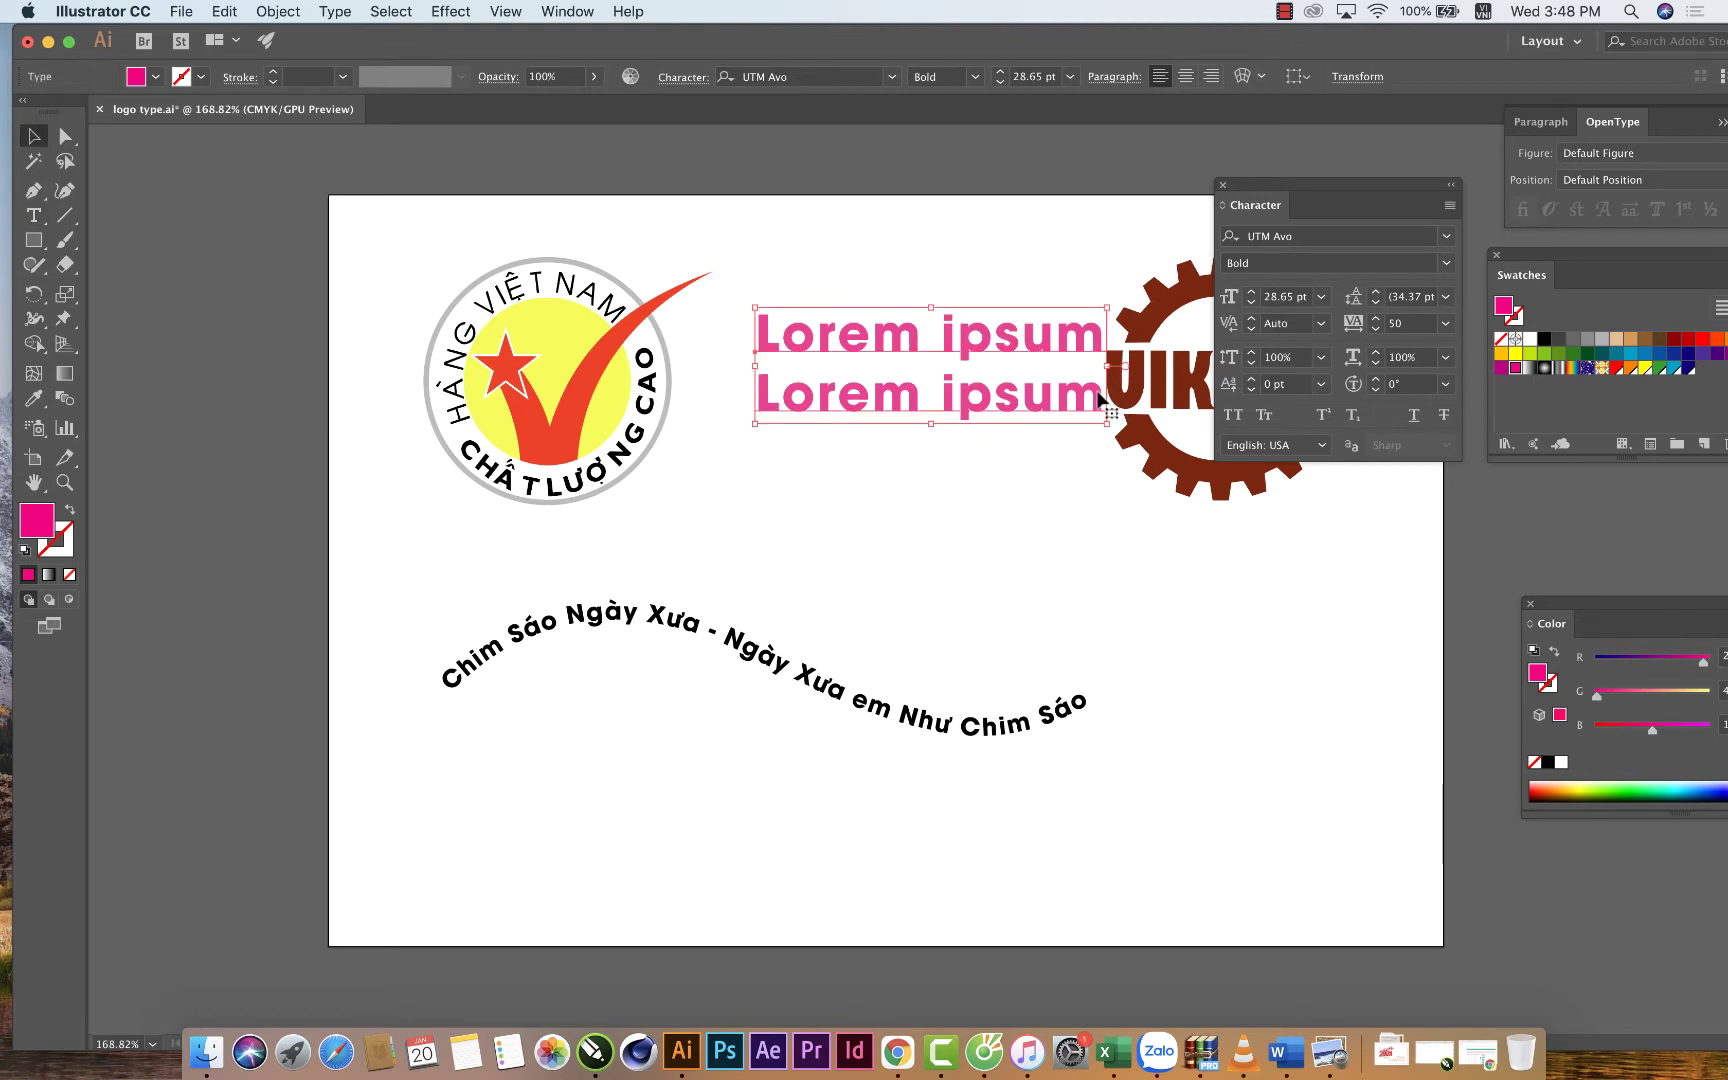
# Add lines 'sdbuhs', 'dfdsdfdgh' and 'fgdh' below, then select the whole block.
pyautogui.click(44, 223)
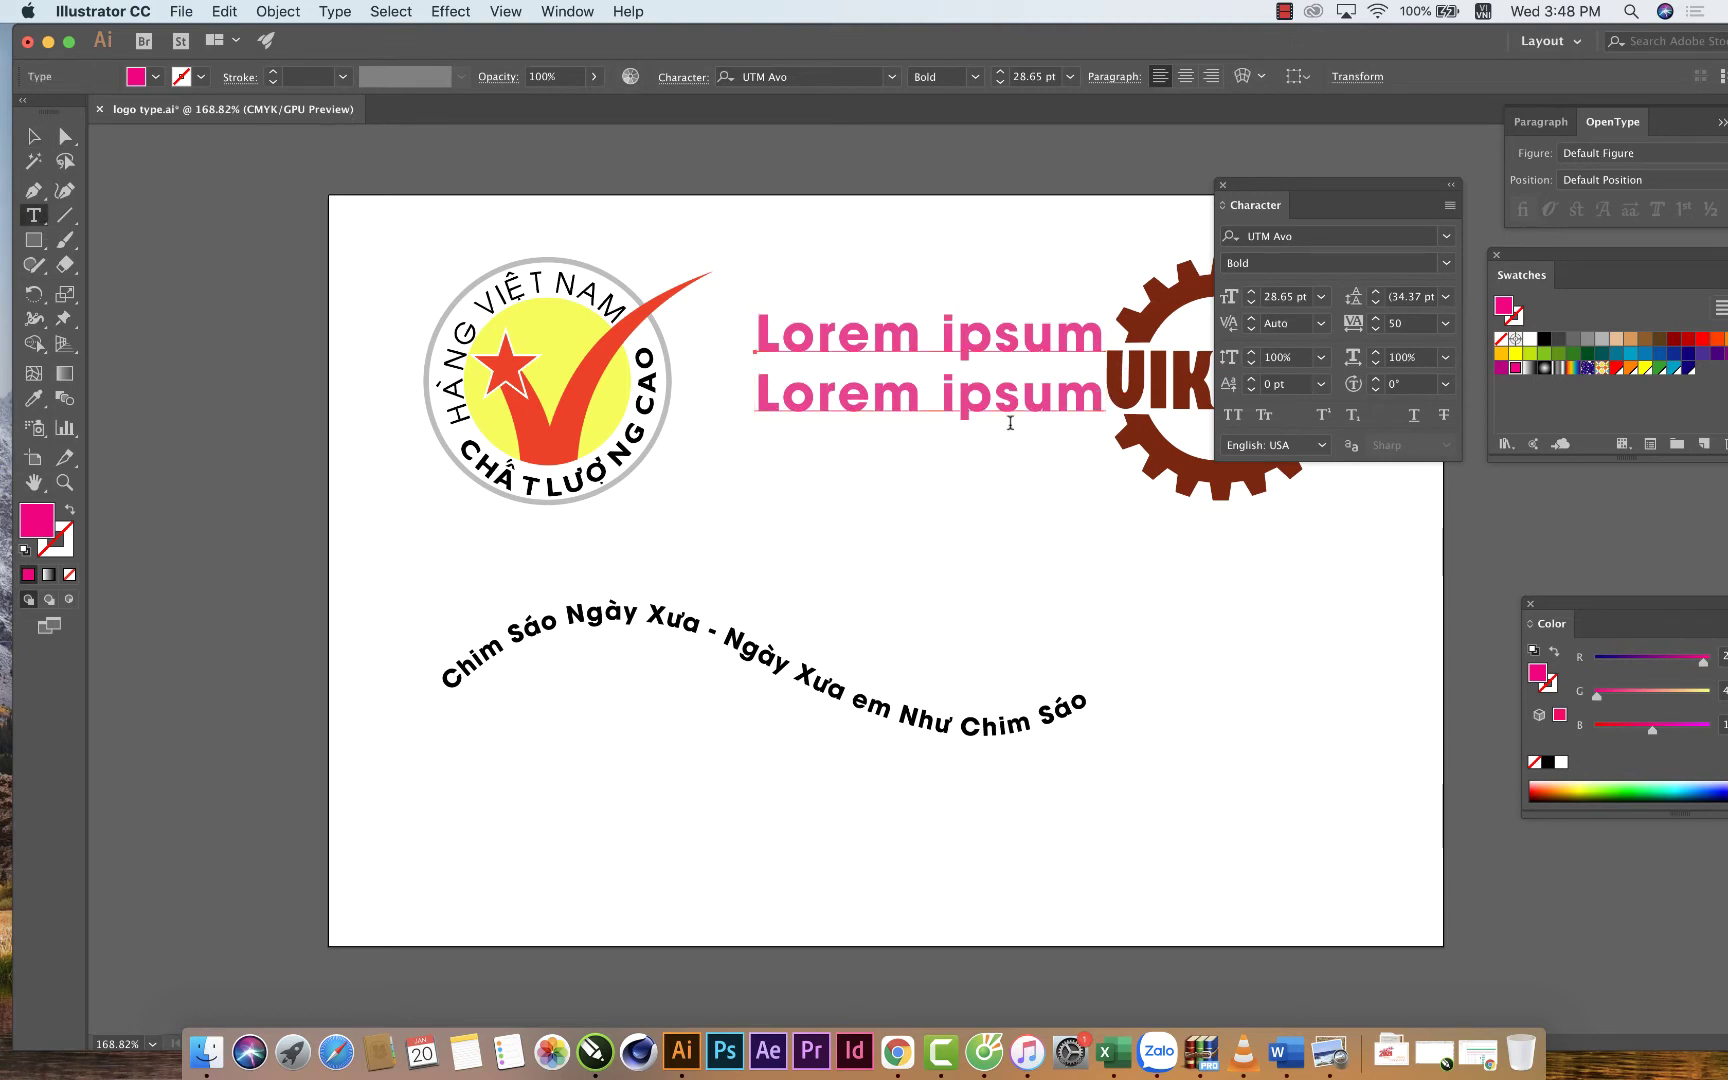
pyautogui.click(1087, 399)
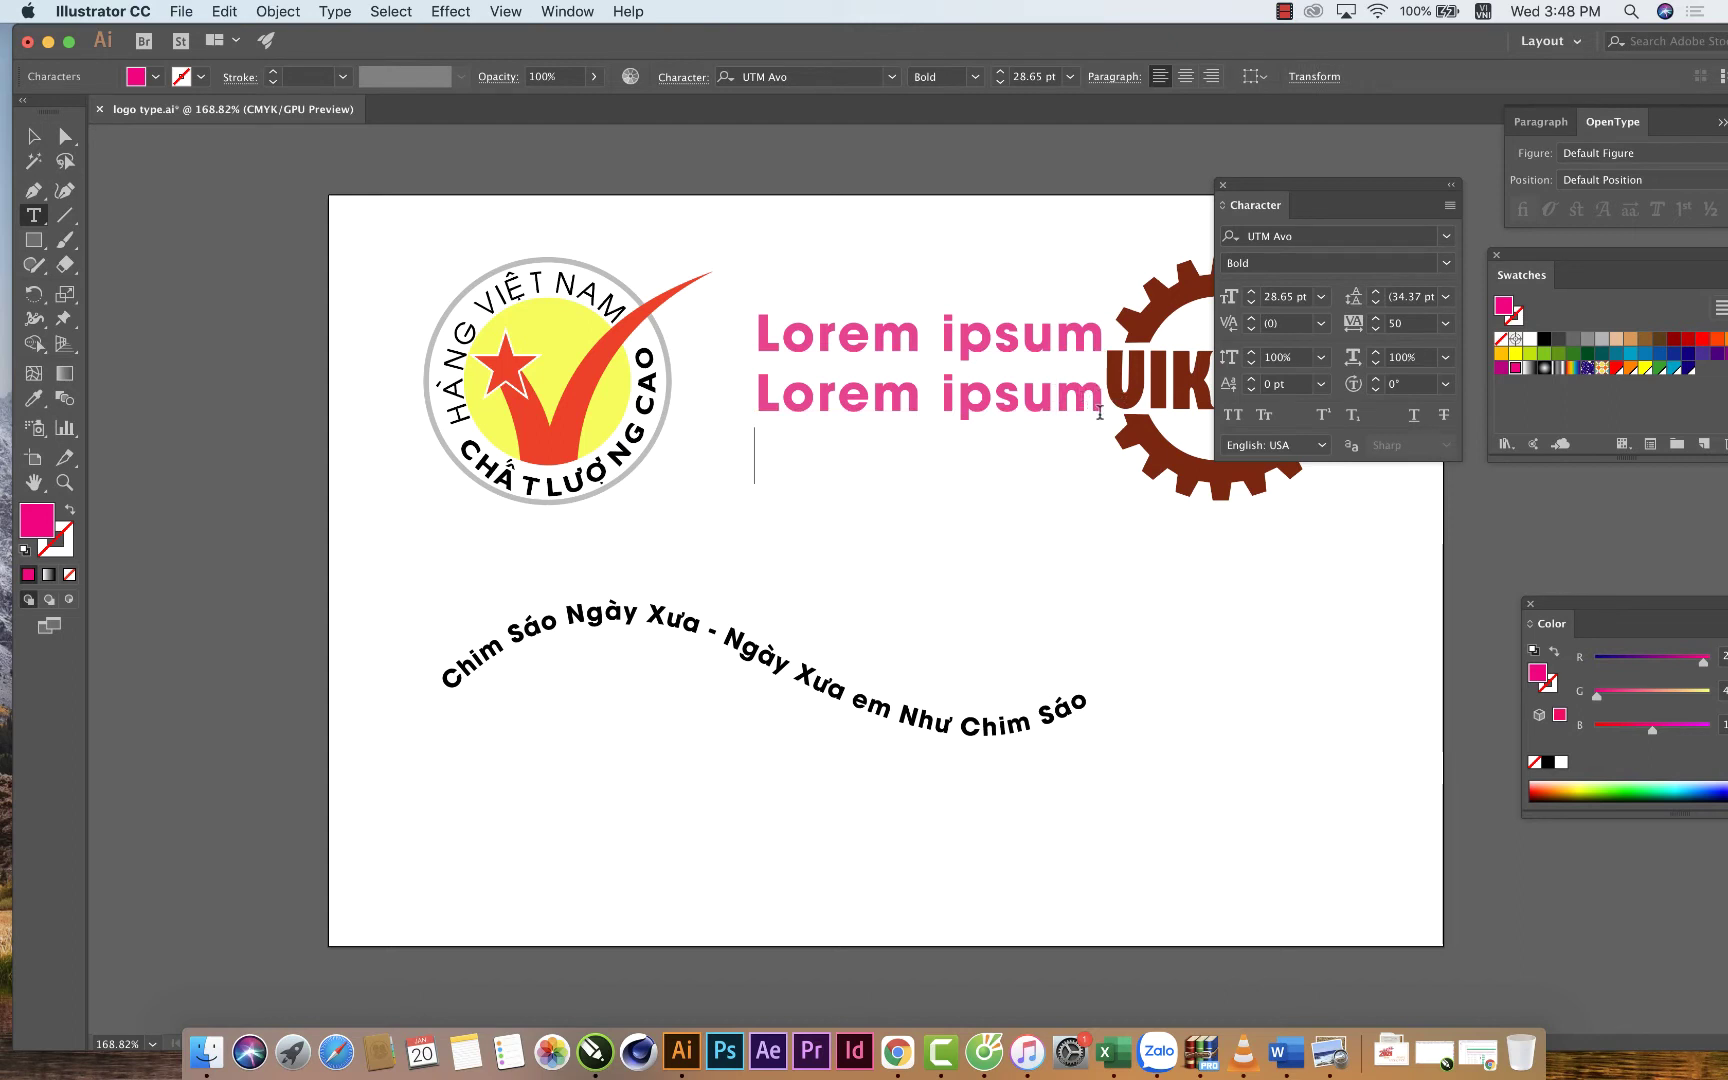
pyautogui.write('sdbuhs')
pyautogui.press('Return')
pyautogui.write('dfdsdf')
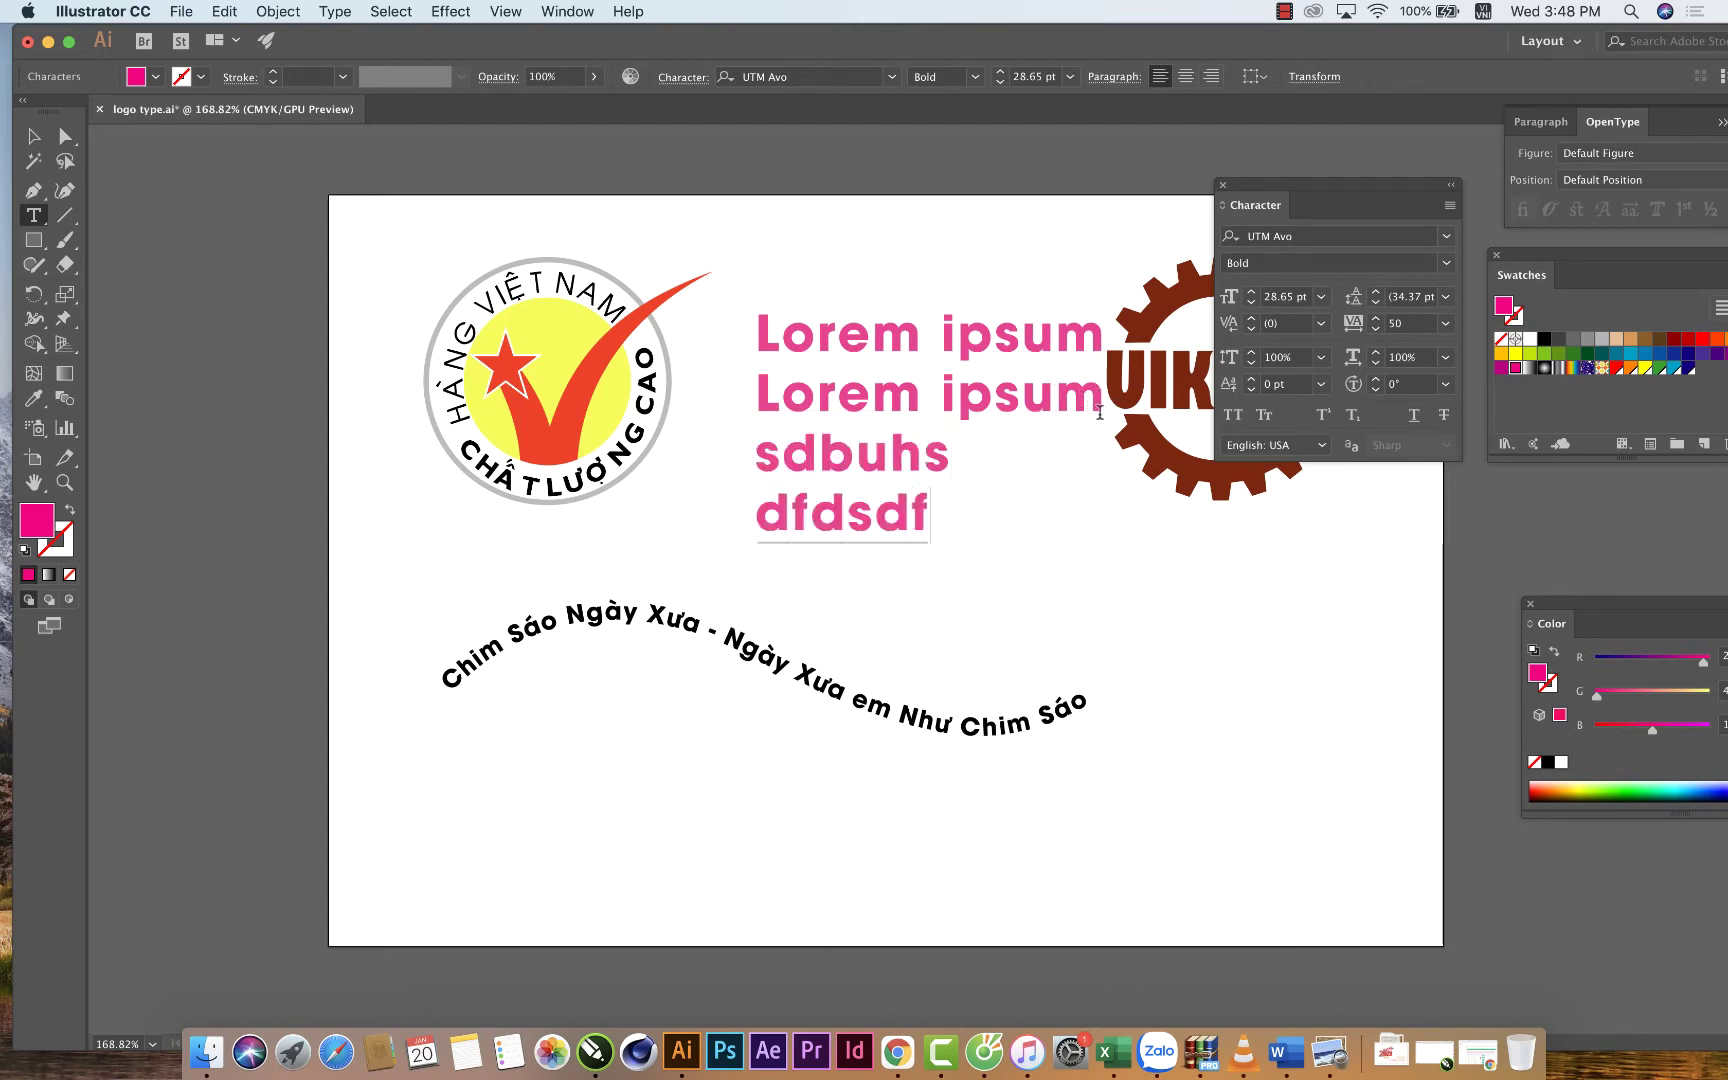
pyautogui.write('dgh')
pyautogui.press('Return')
pyautogui.write('fgdh')
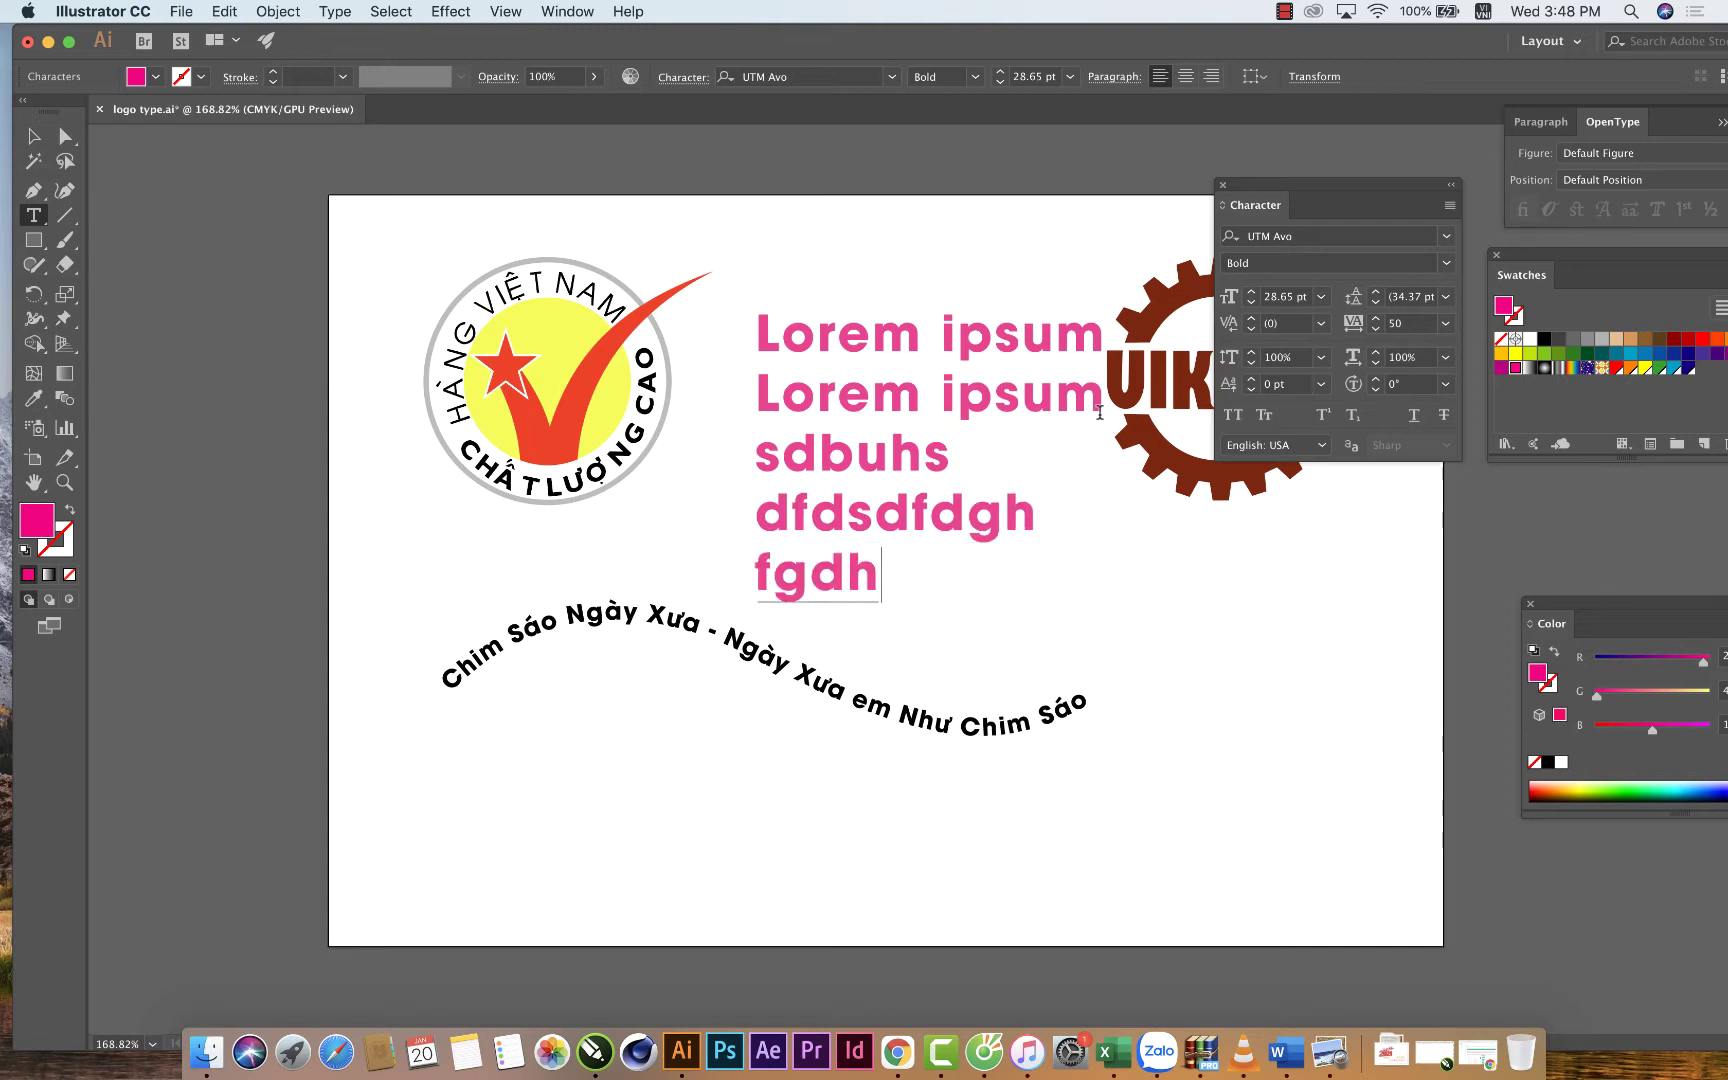
pyautogui.press('Escape')
pyautogui.click(1049, 495)
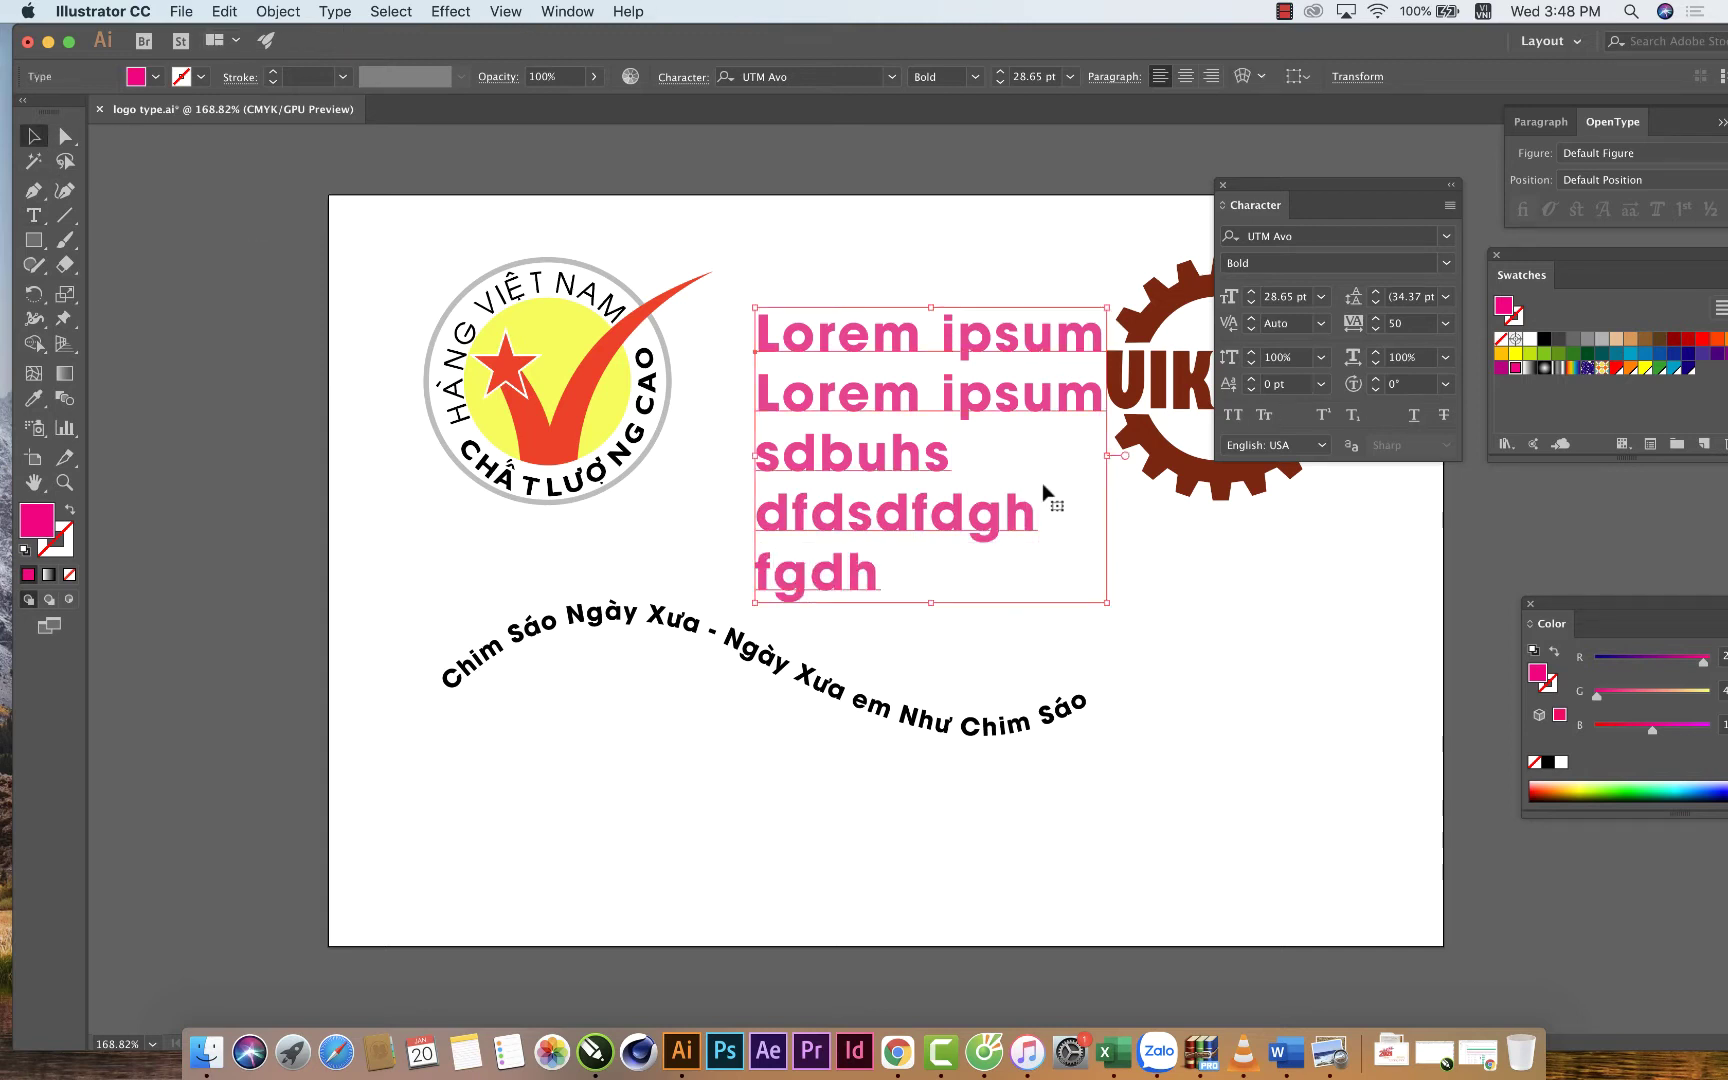
# Try centre, right and the three justify alignments on the pink text block.
pyautogui.click(1112, 80)
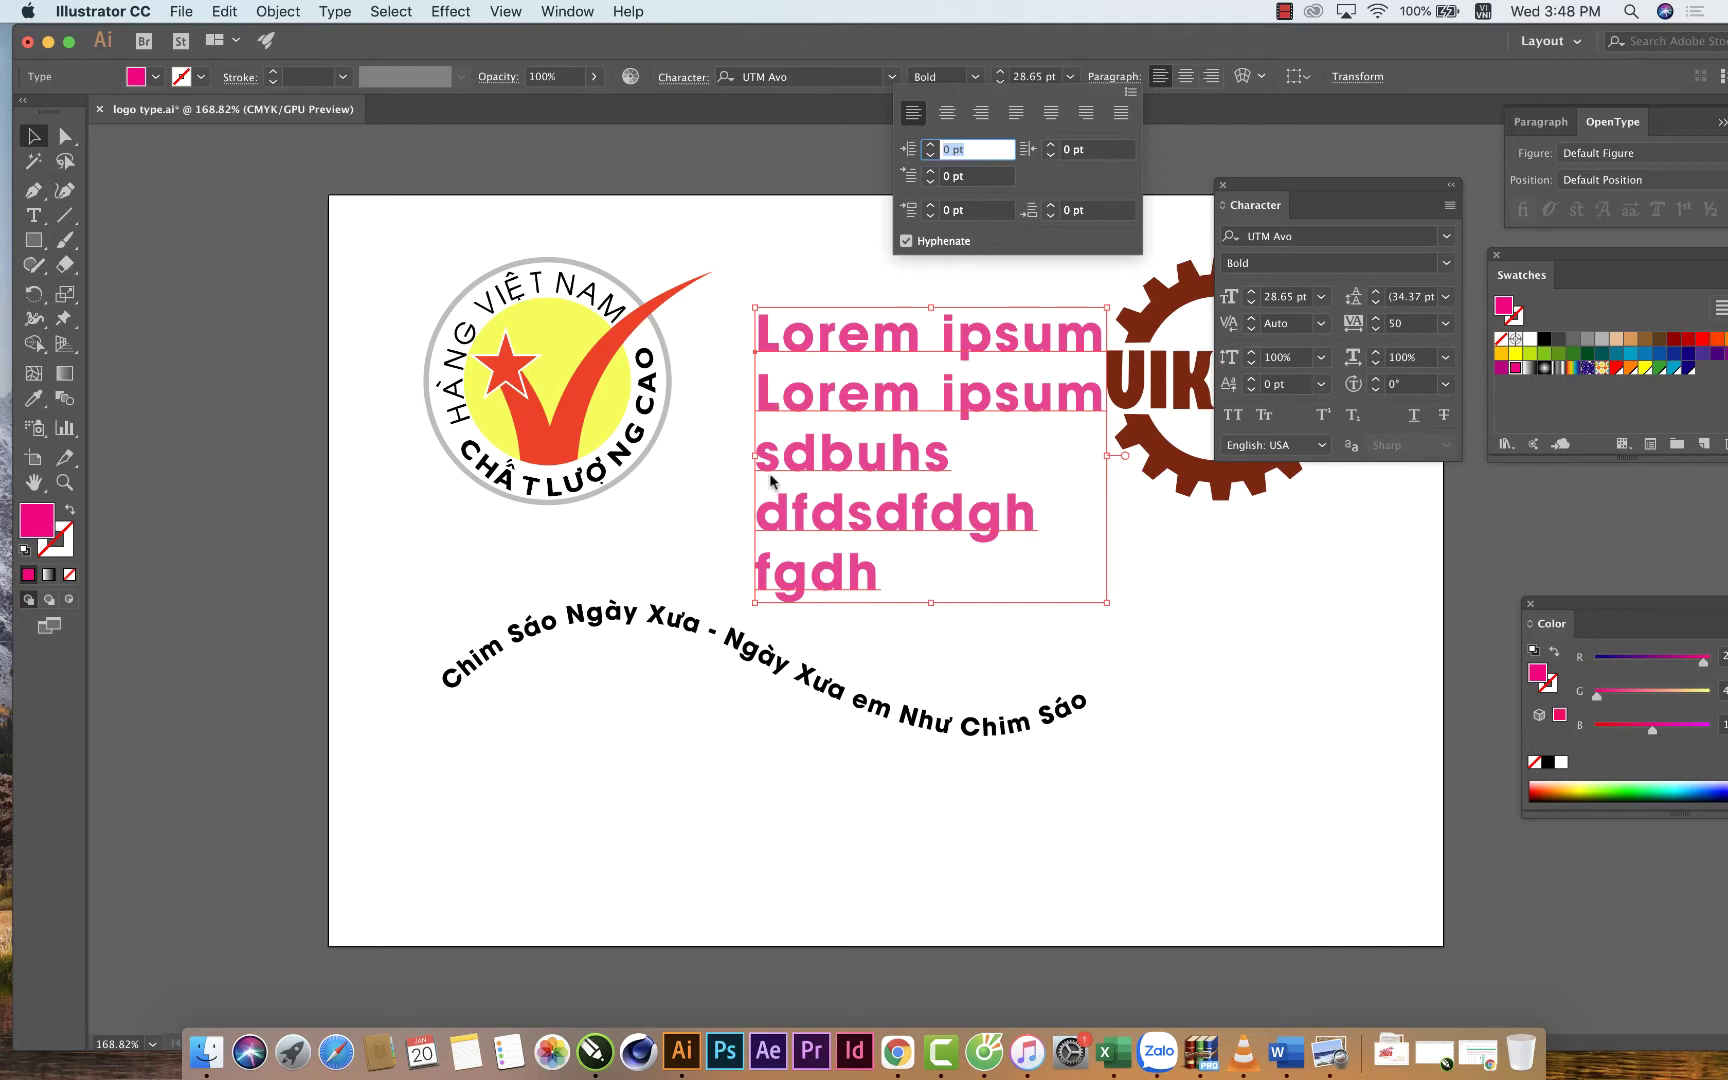
pyautogui.click(949, 116)
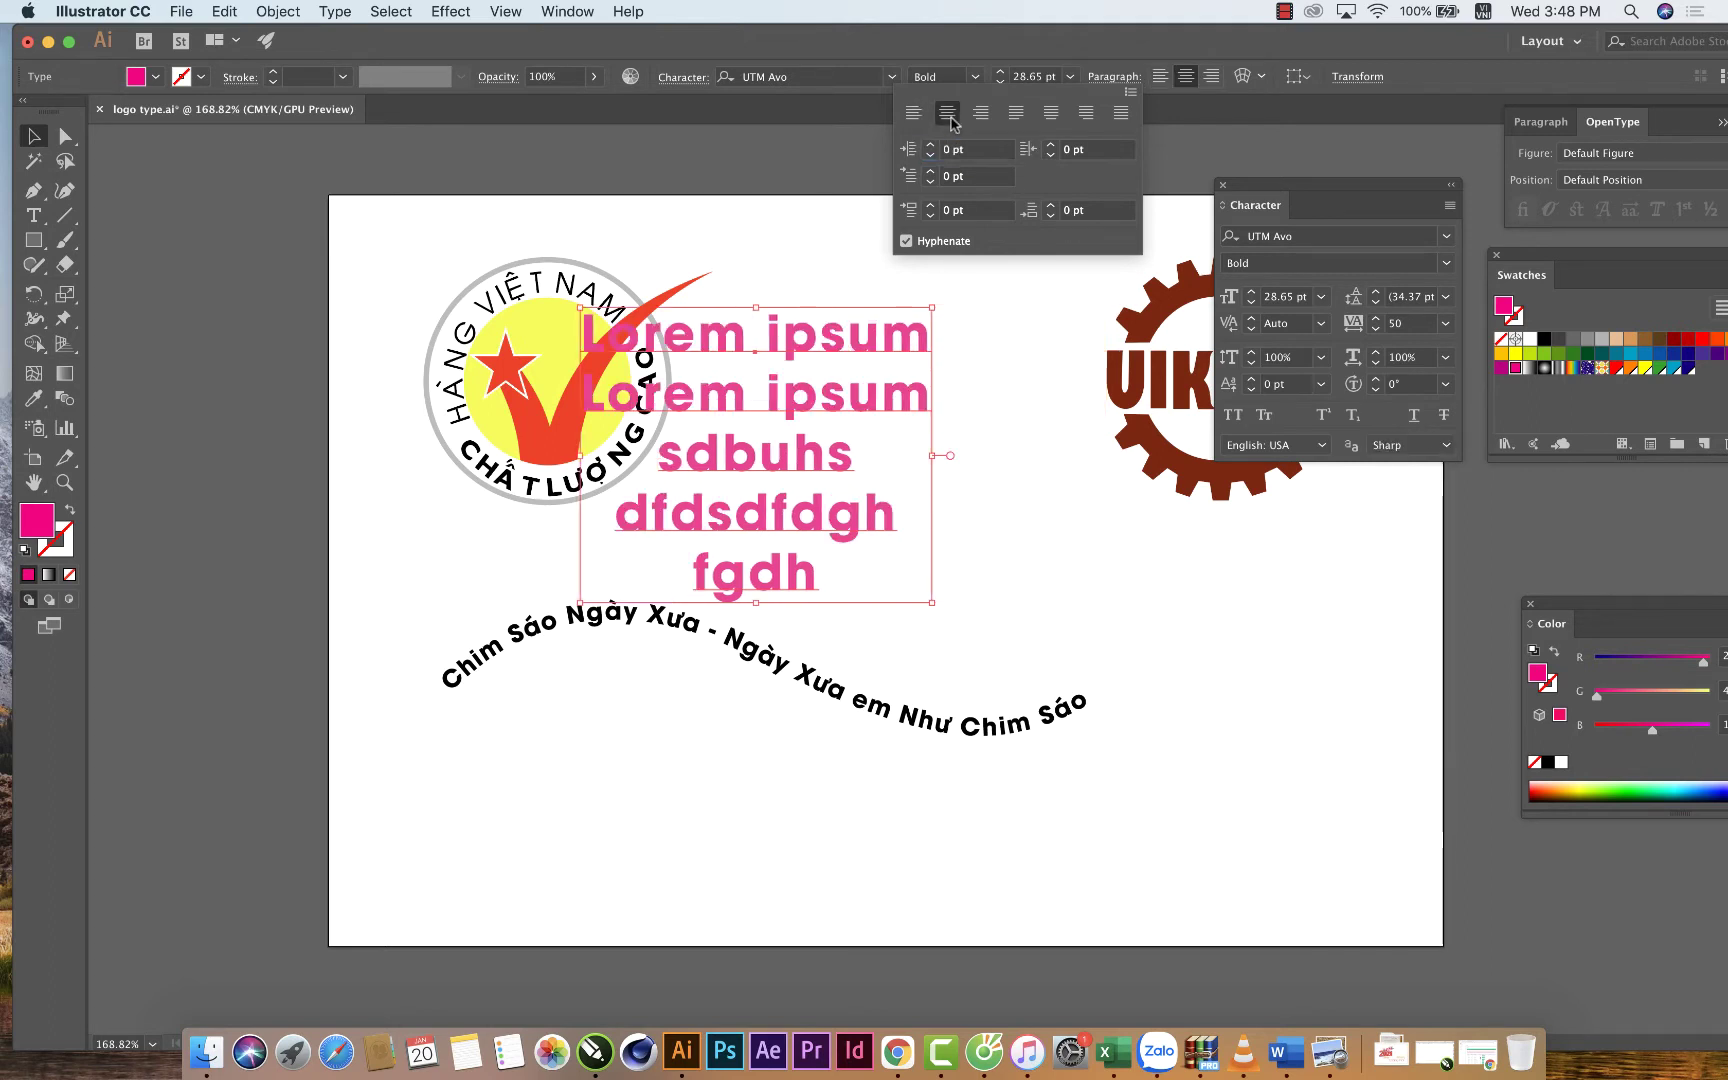
pyautogui.click(1115, 77)
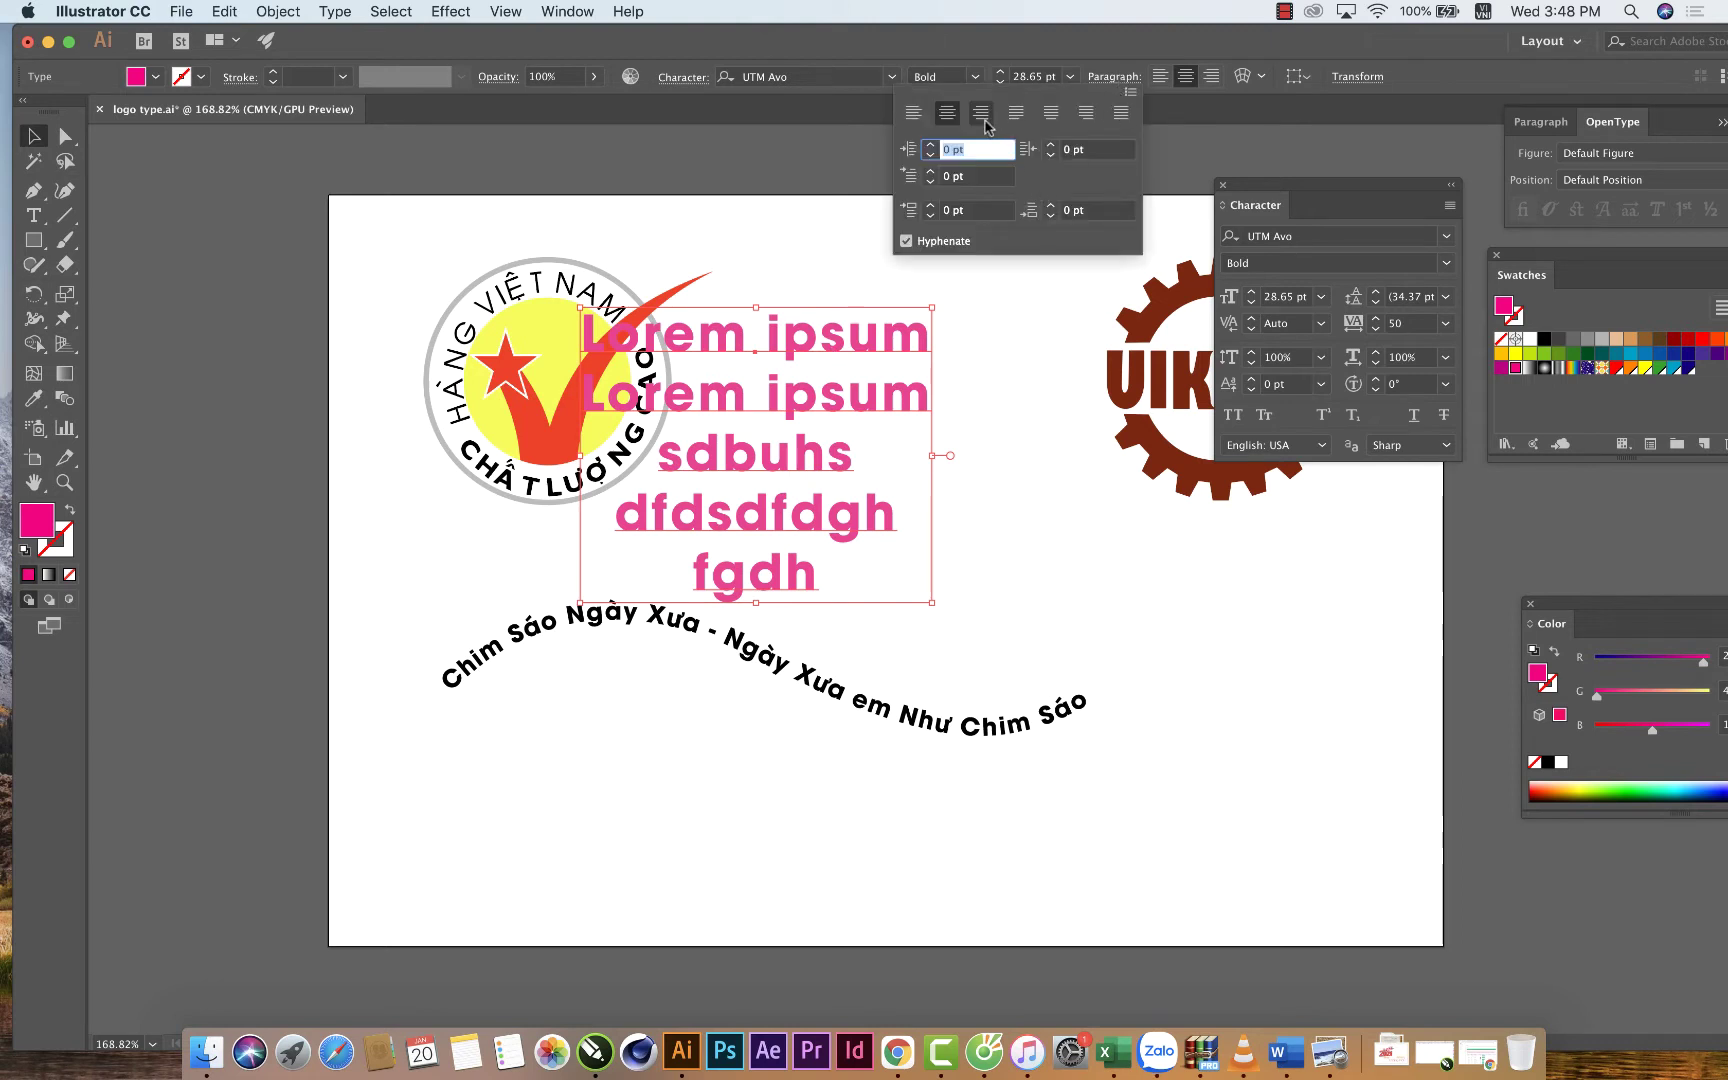
pyautogui.click(983, 118)
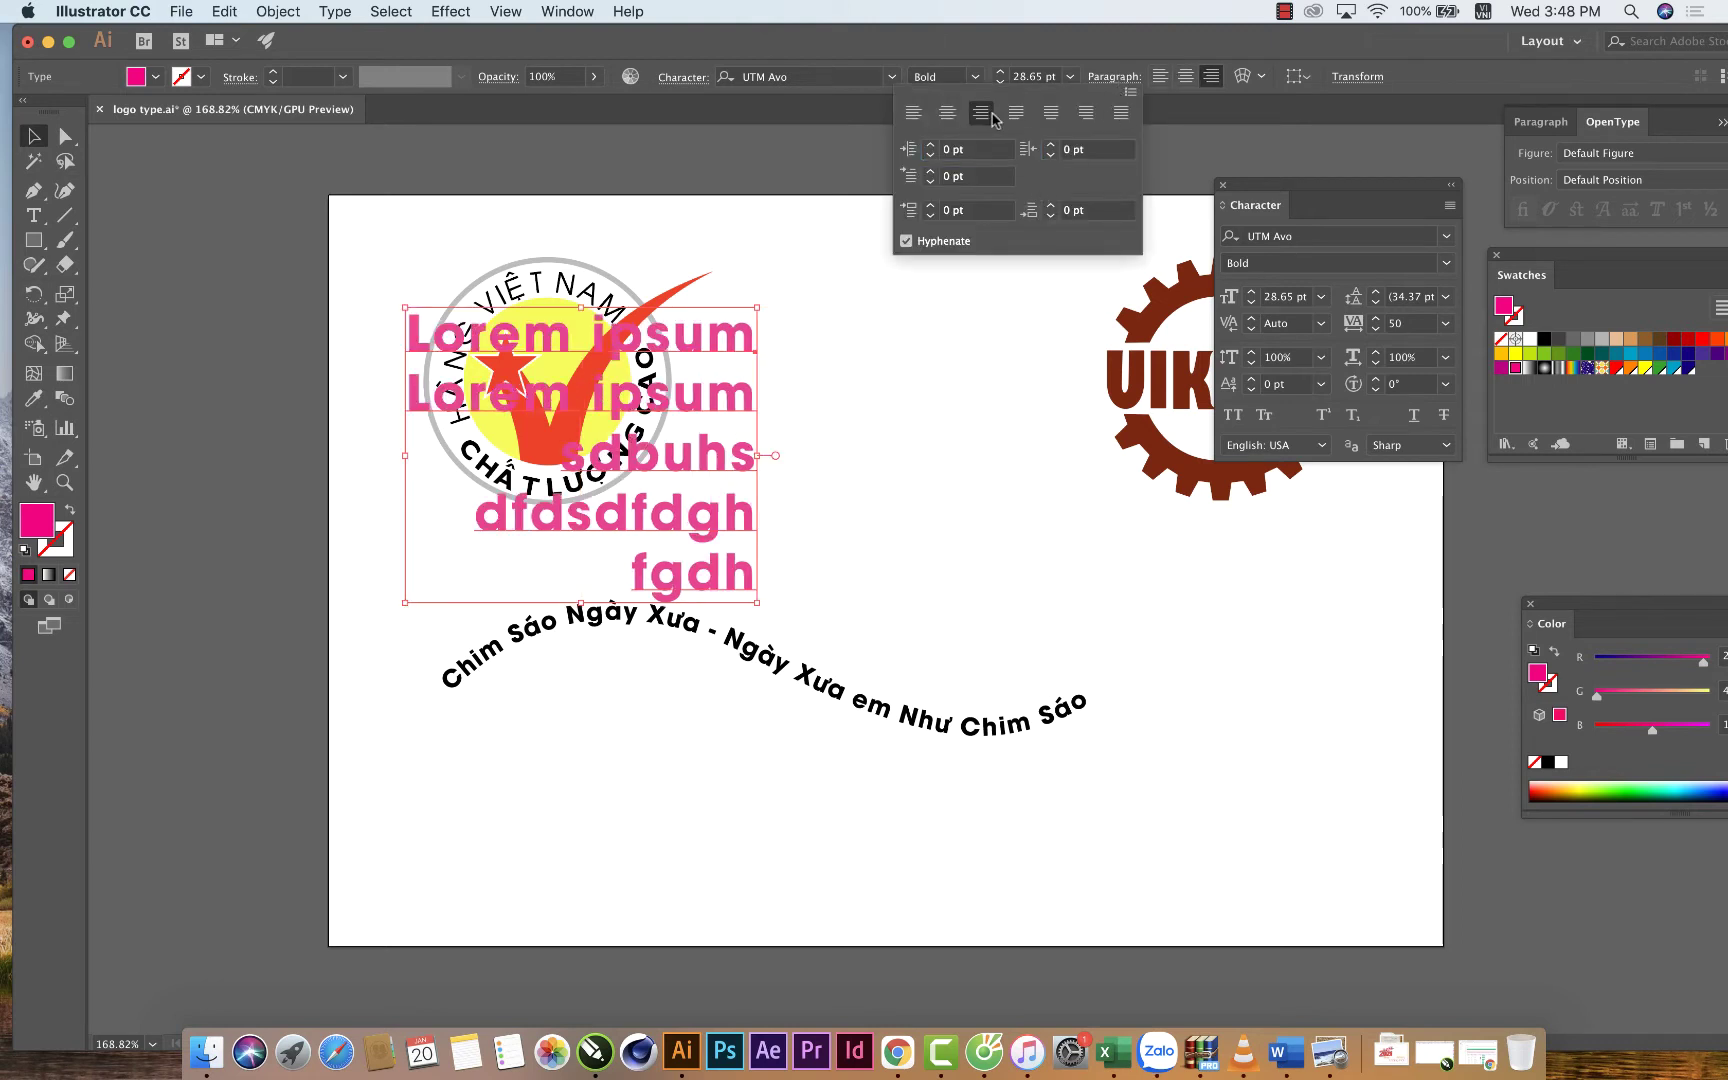
pyautogui.click(1018, 114)
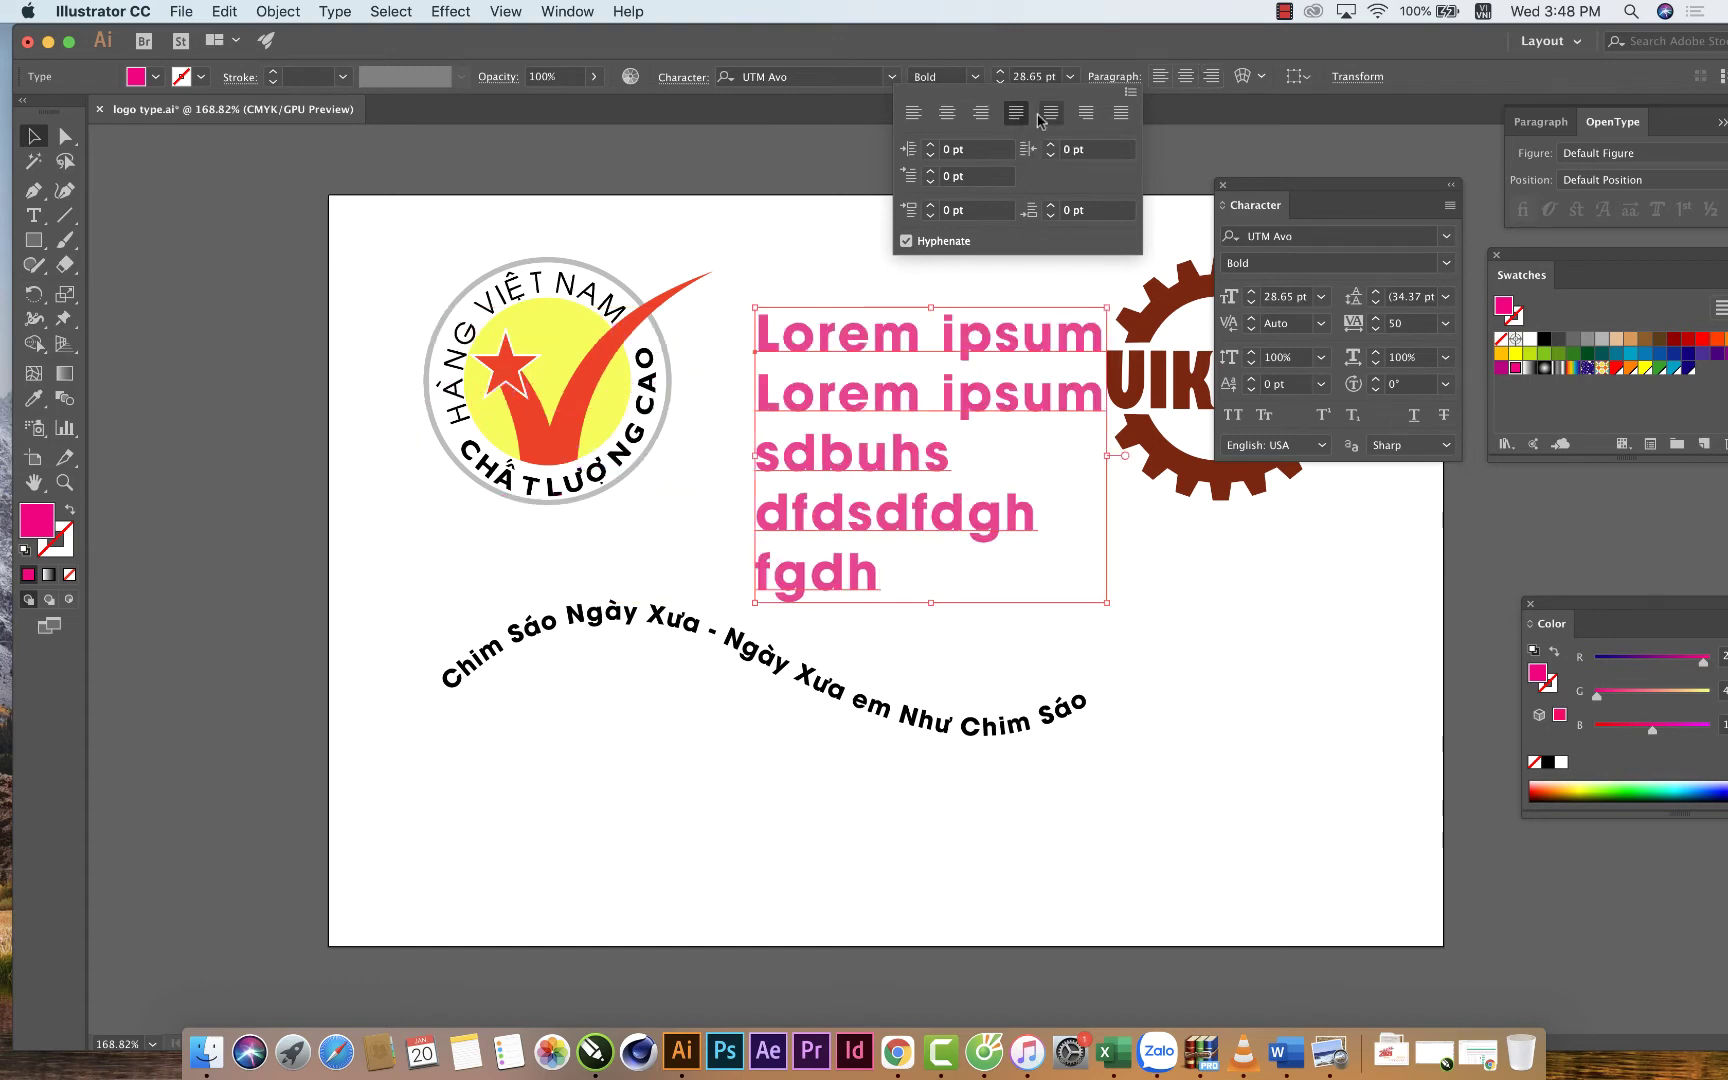
pyautogui.click(1048, 116)
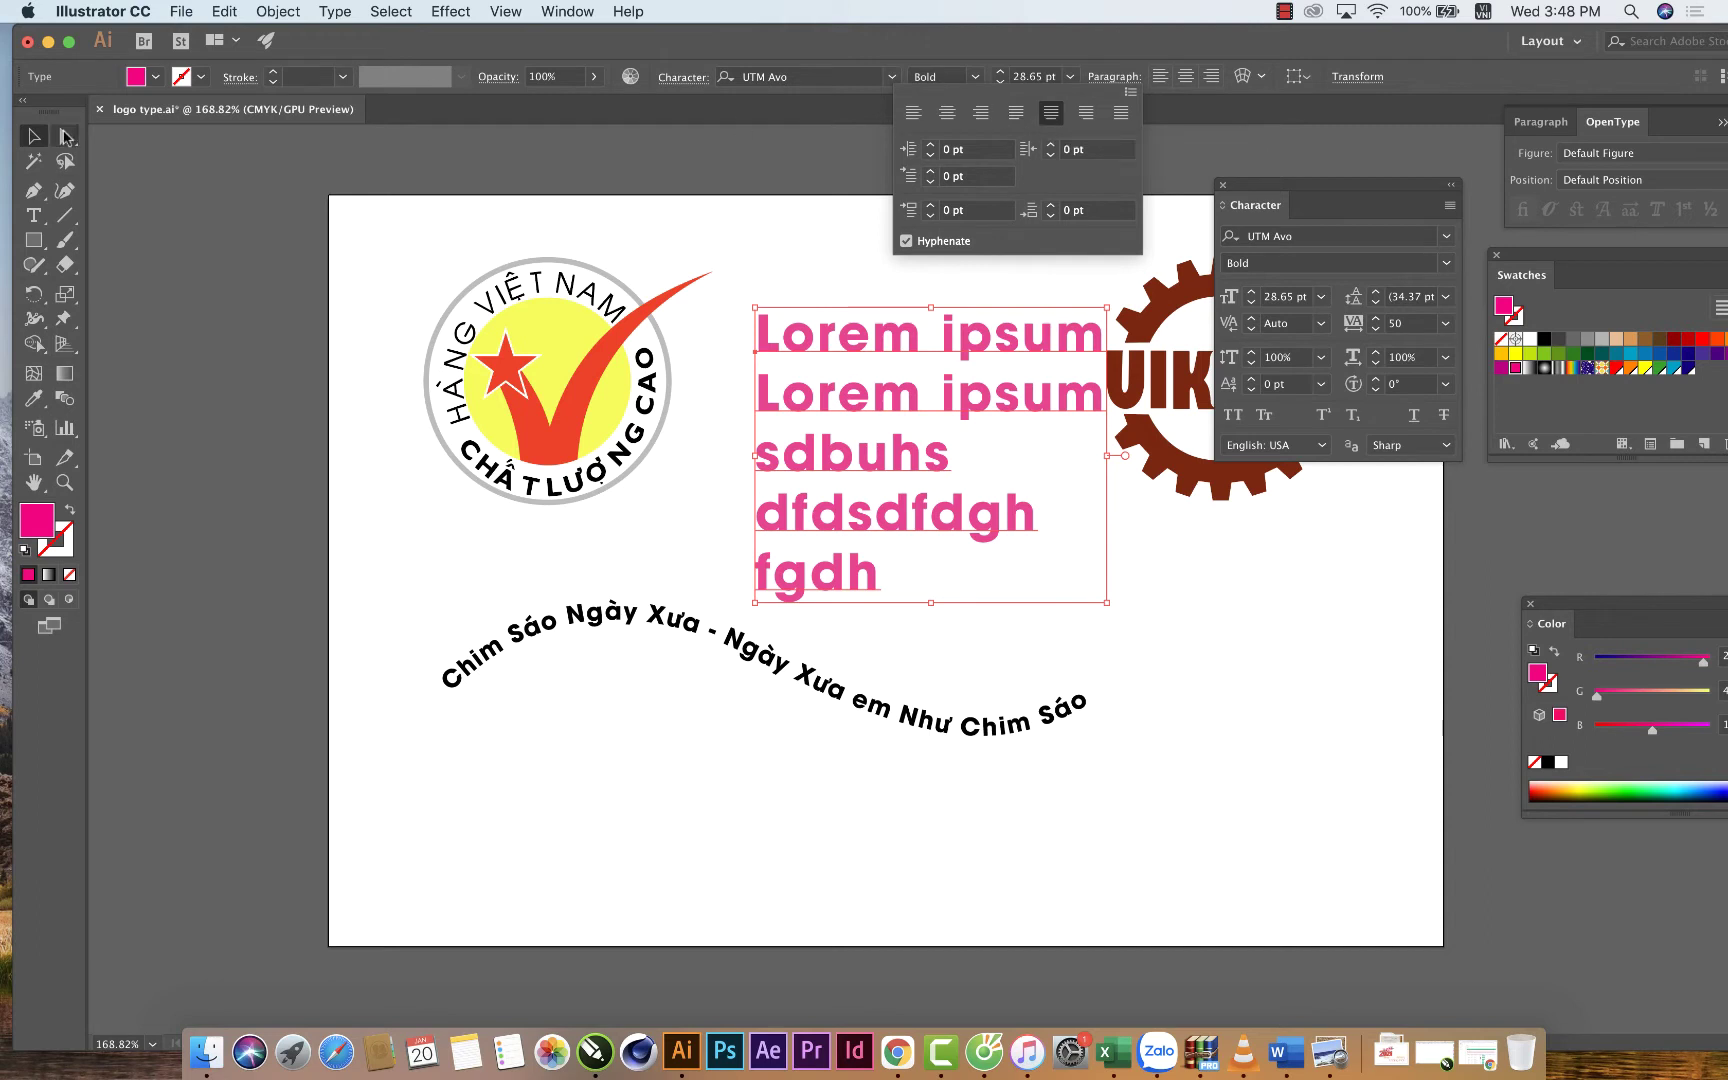
pyautogui.click(1087, 116)
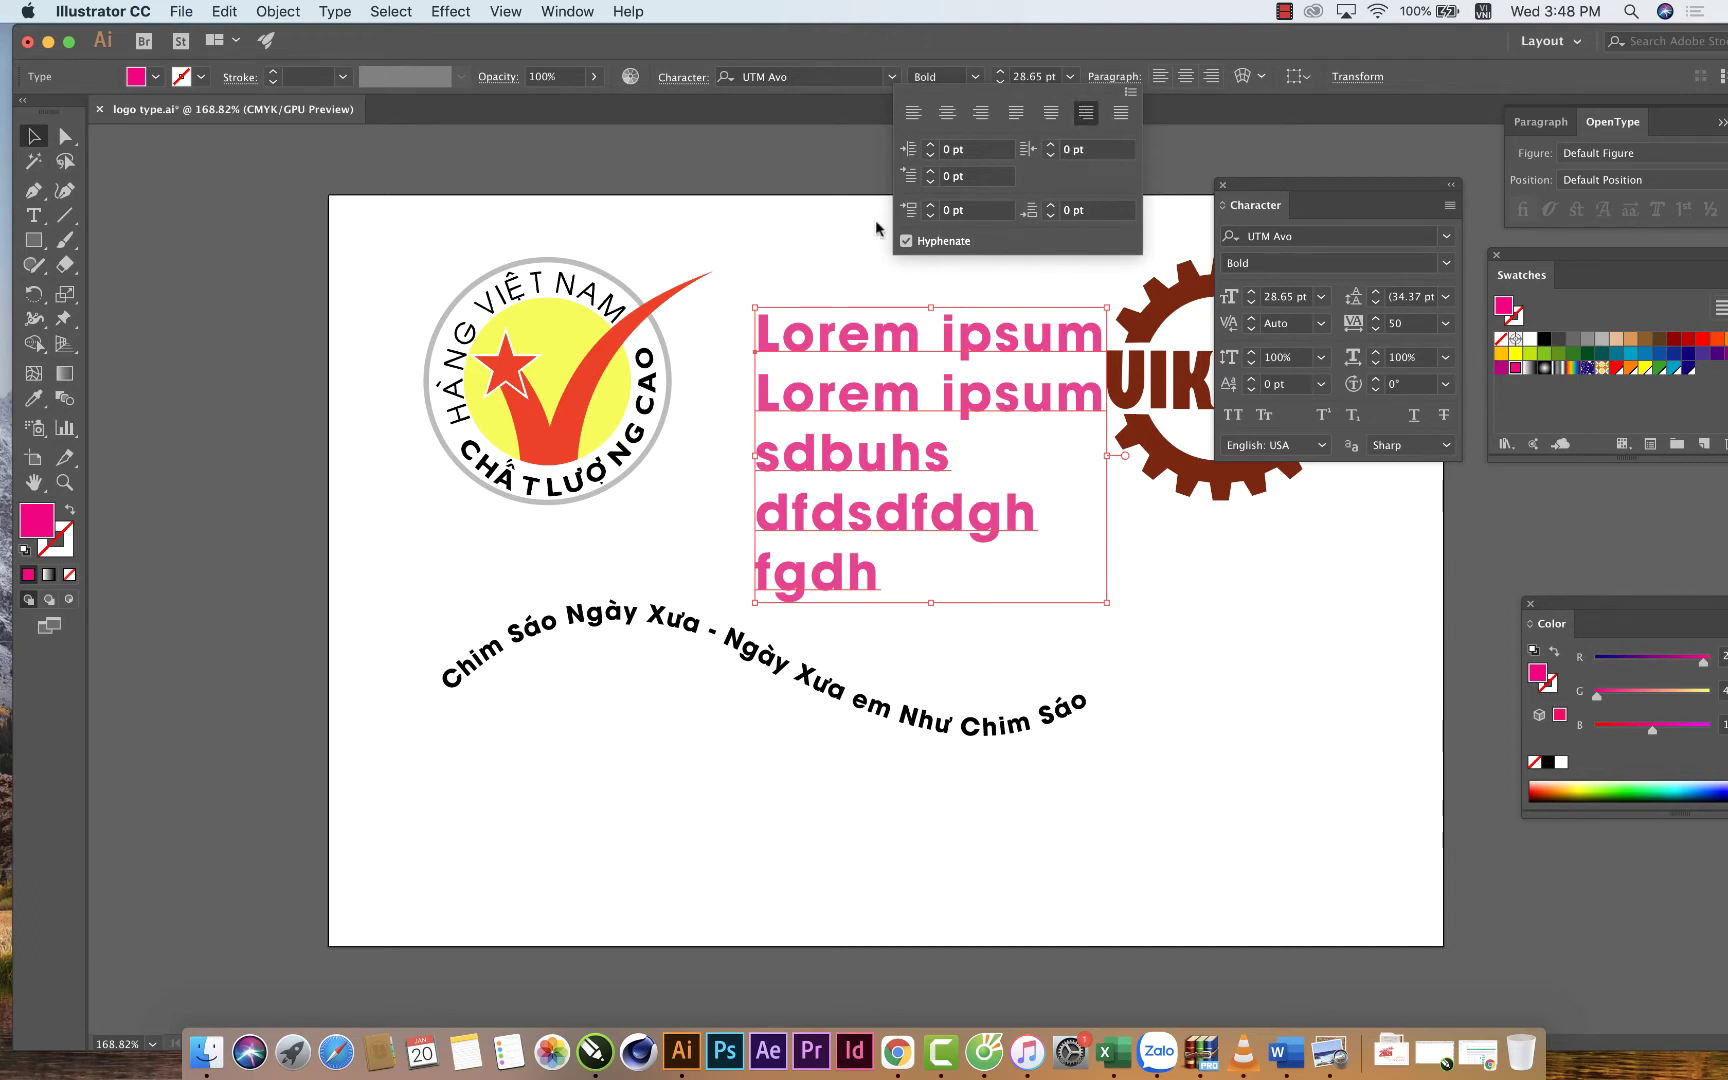
pyautogui.press('Escape')
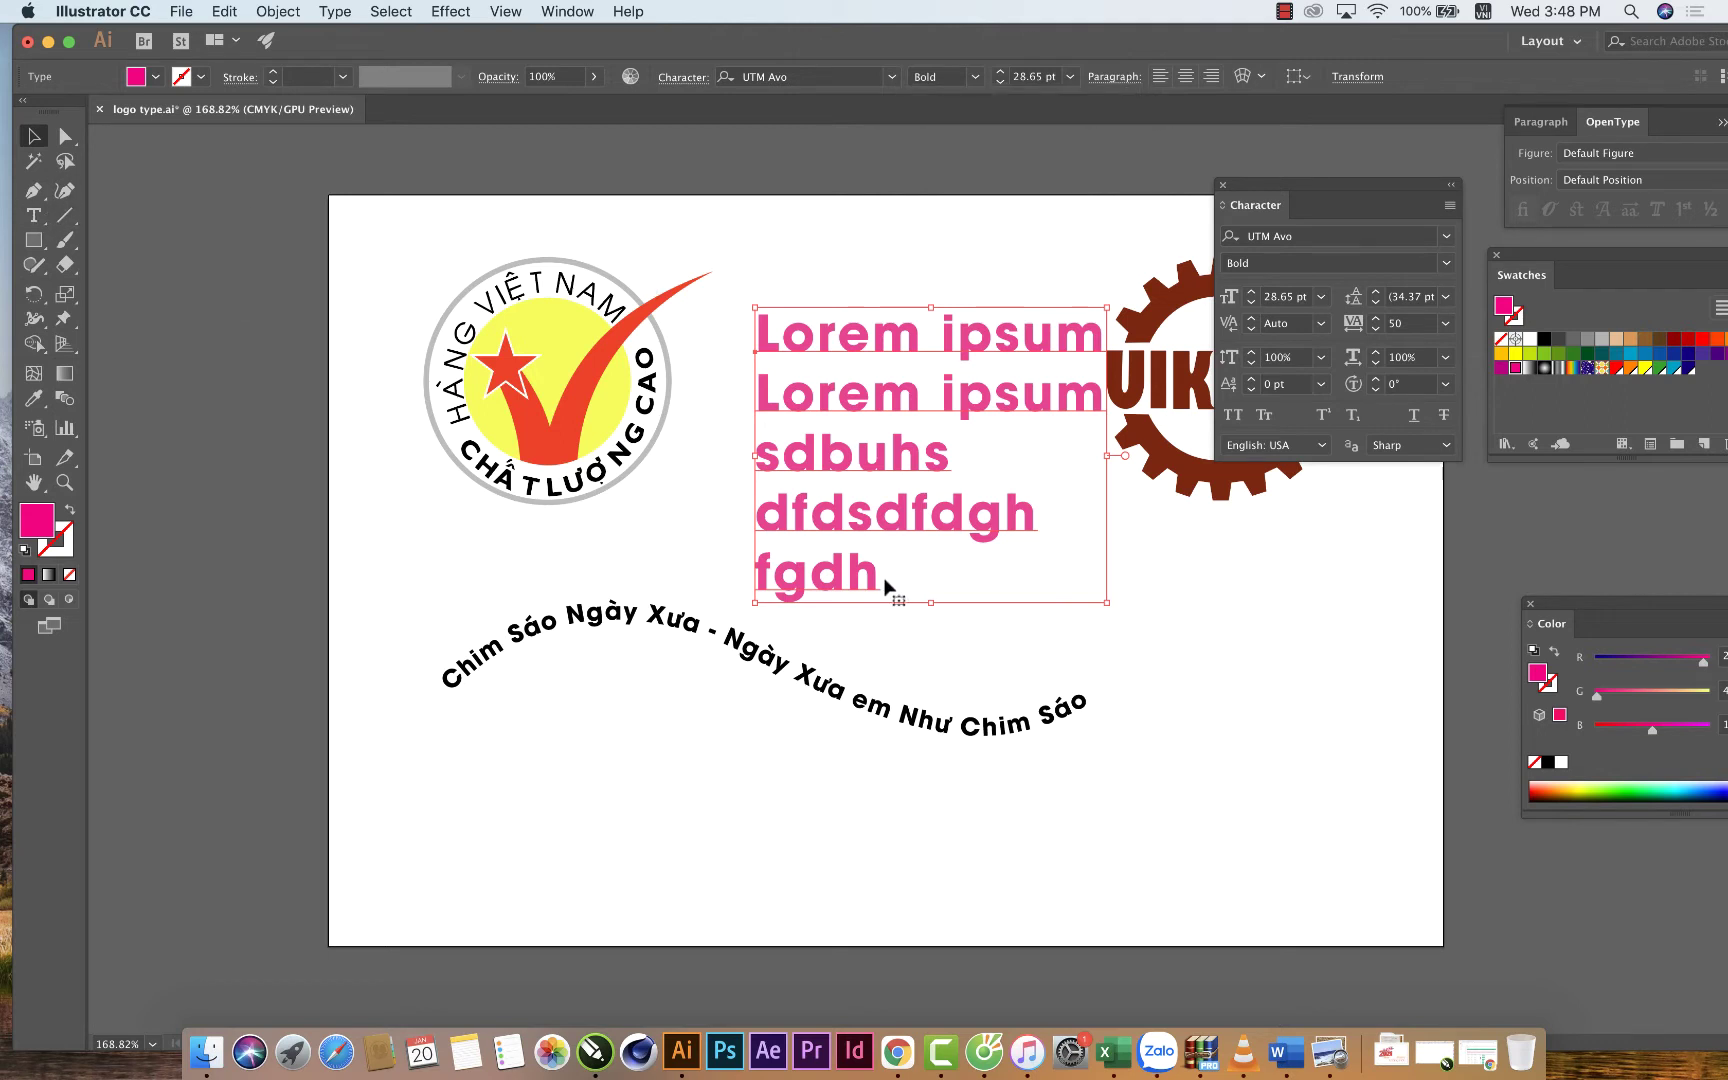
# Select all the block's text, try right, justify and centre, then set left alignment.
pyautogui.click(710, 452)
pyautogui.click(755, 376)
pyautogui.click(45, 220)
pyautogui.click(877, 574)
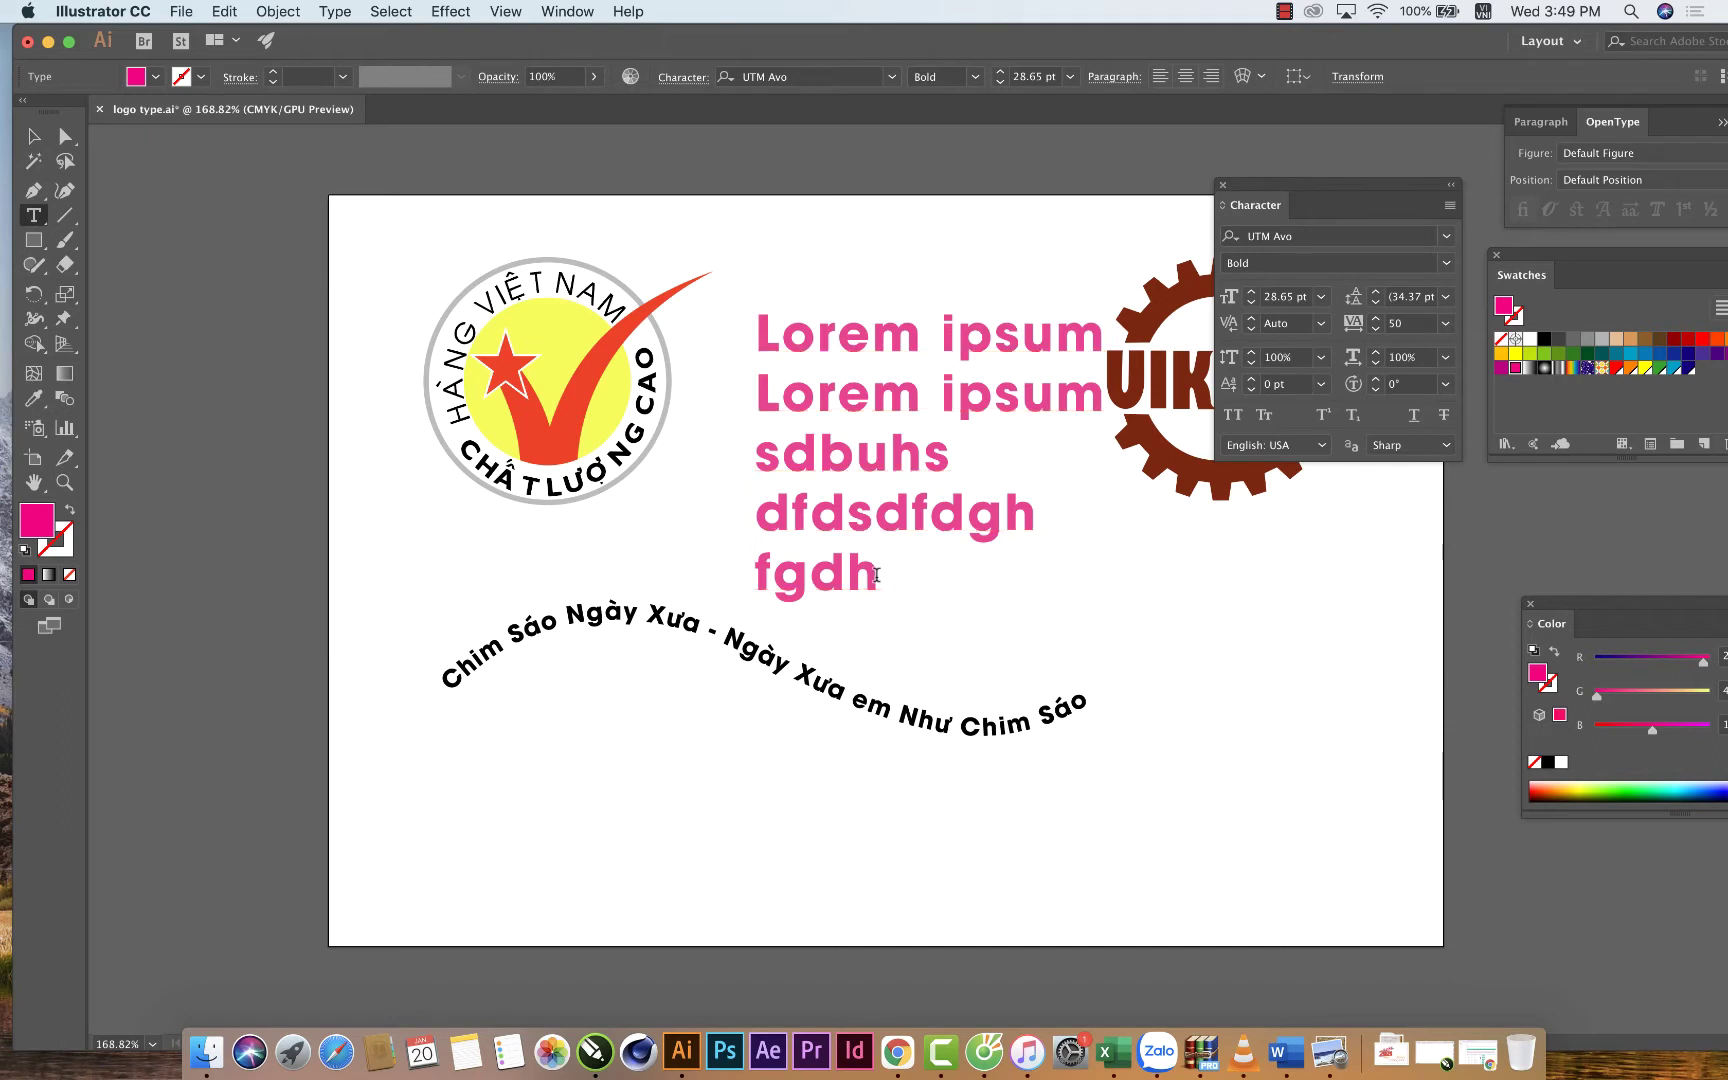
pyautogui.hotkey('ctrl', 'a')
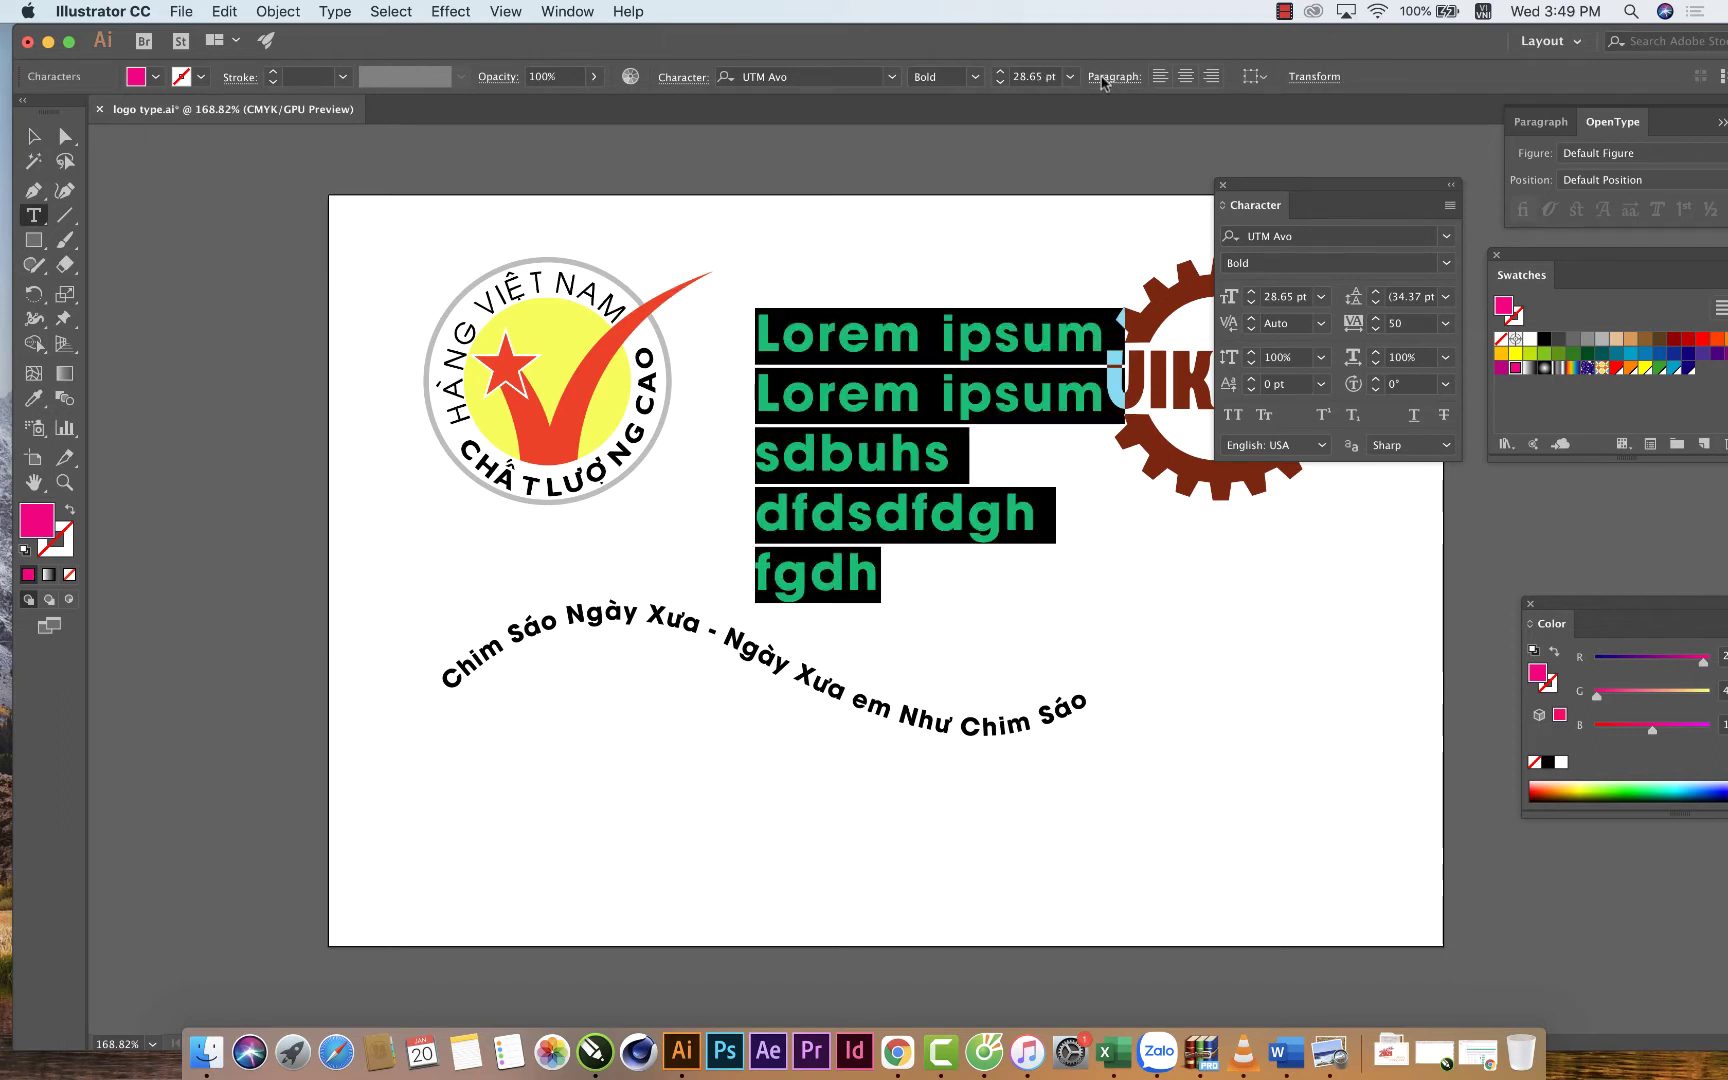
pyautogui.click(1101, 79)
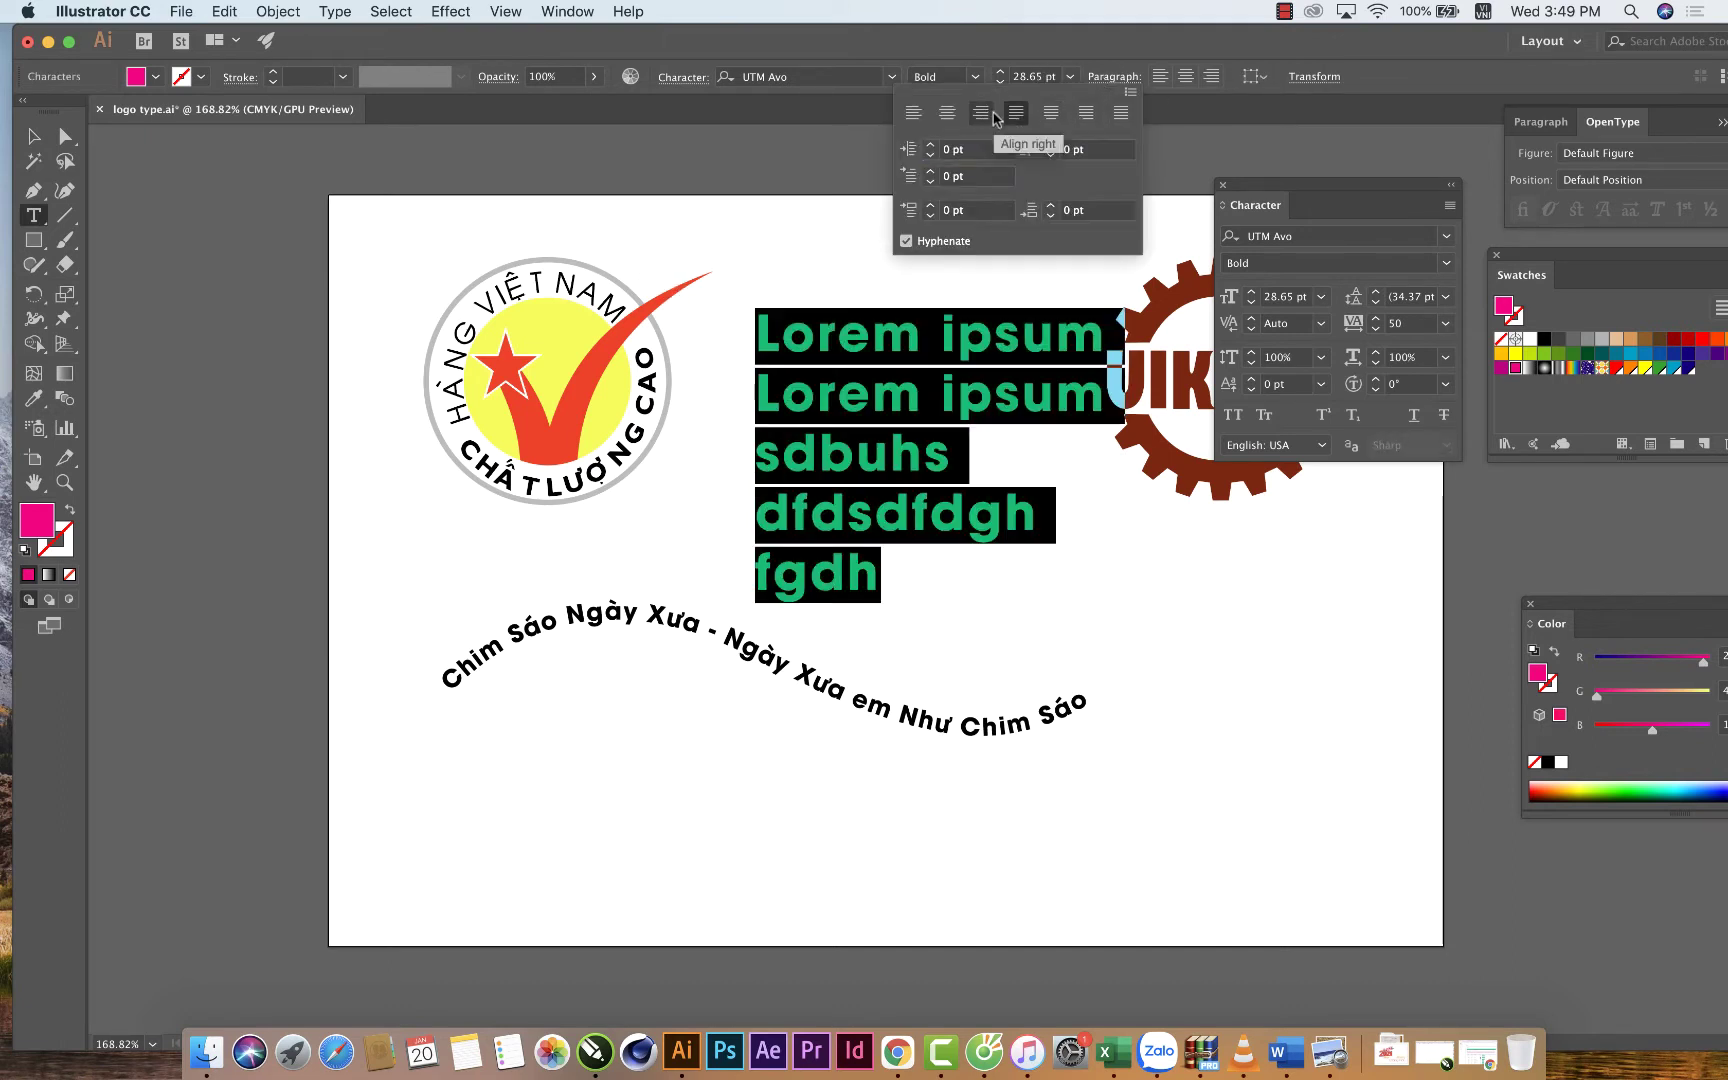
pyautogui.click(981, 113)
pyautogui.click(1015, 113)
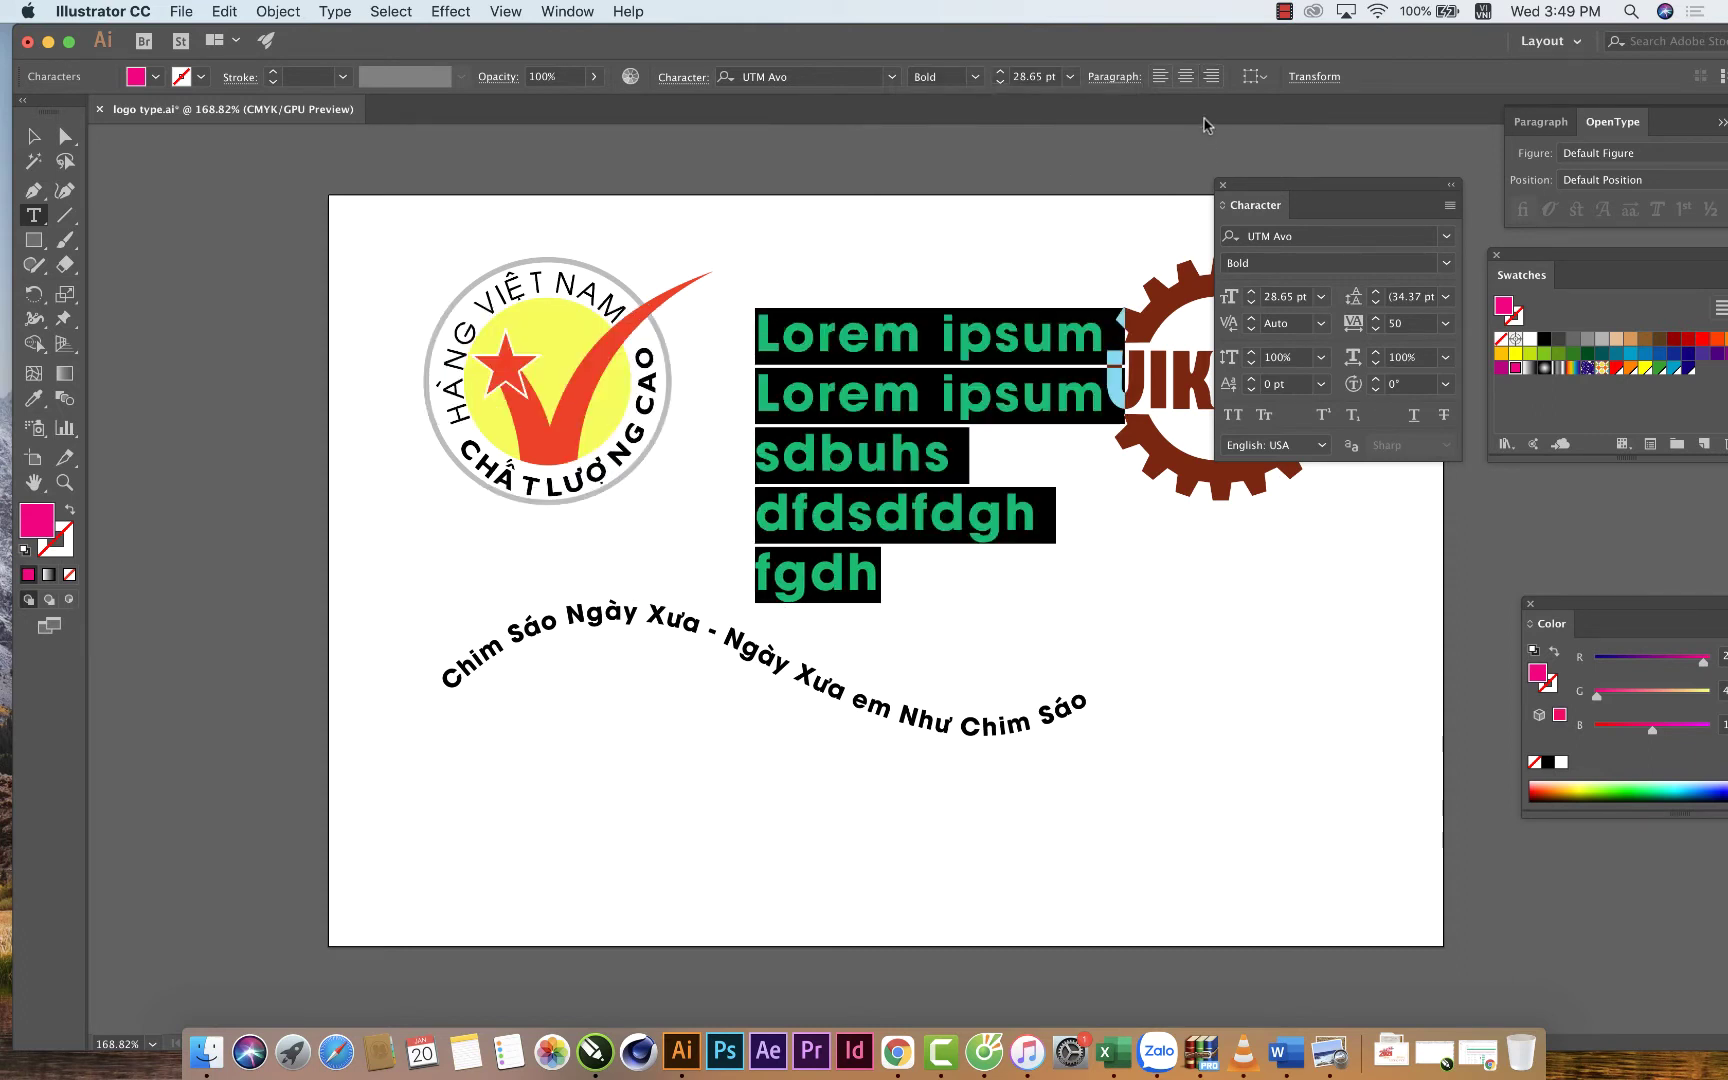
pyautogui.click(1185, 76)
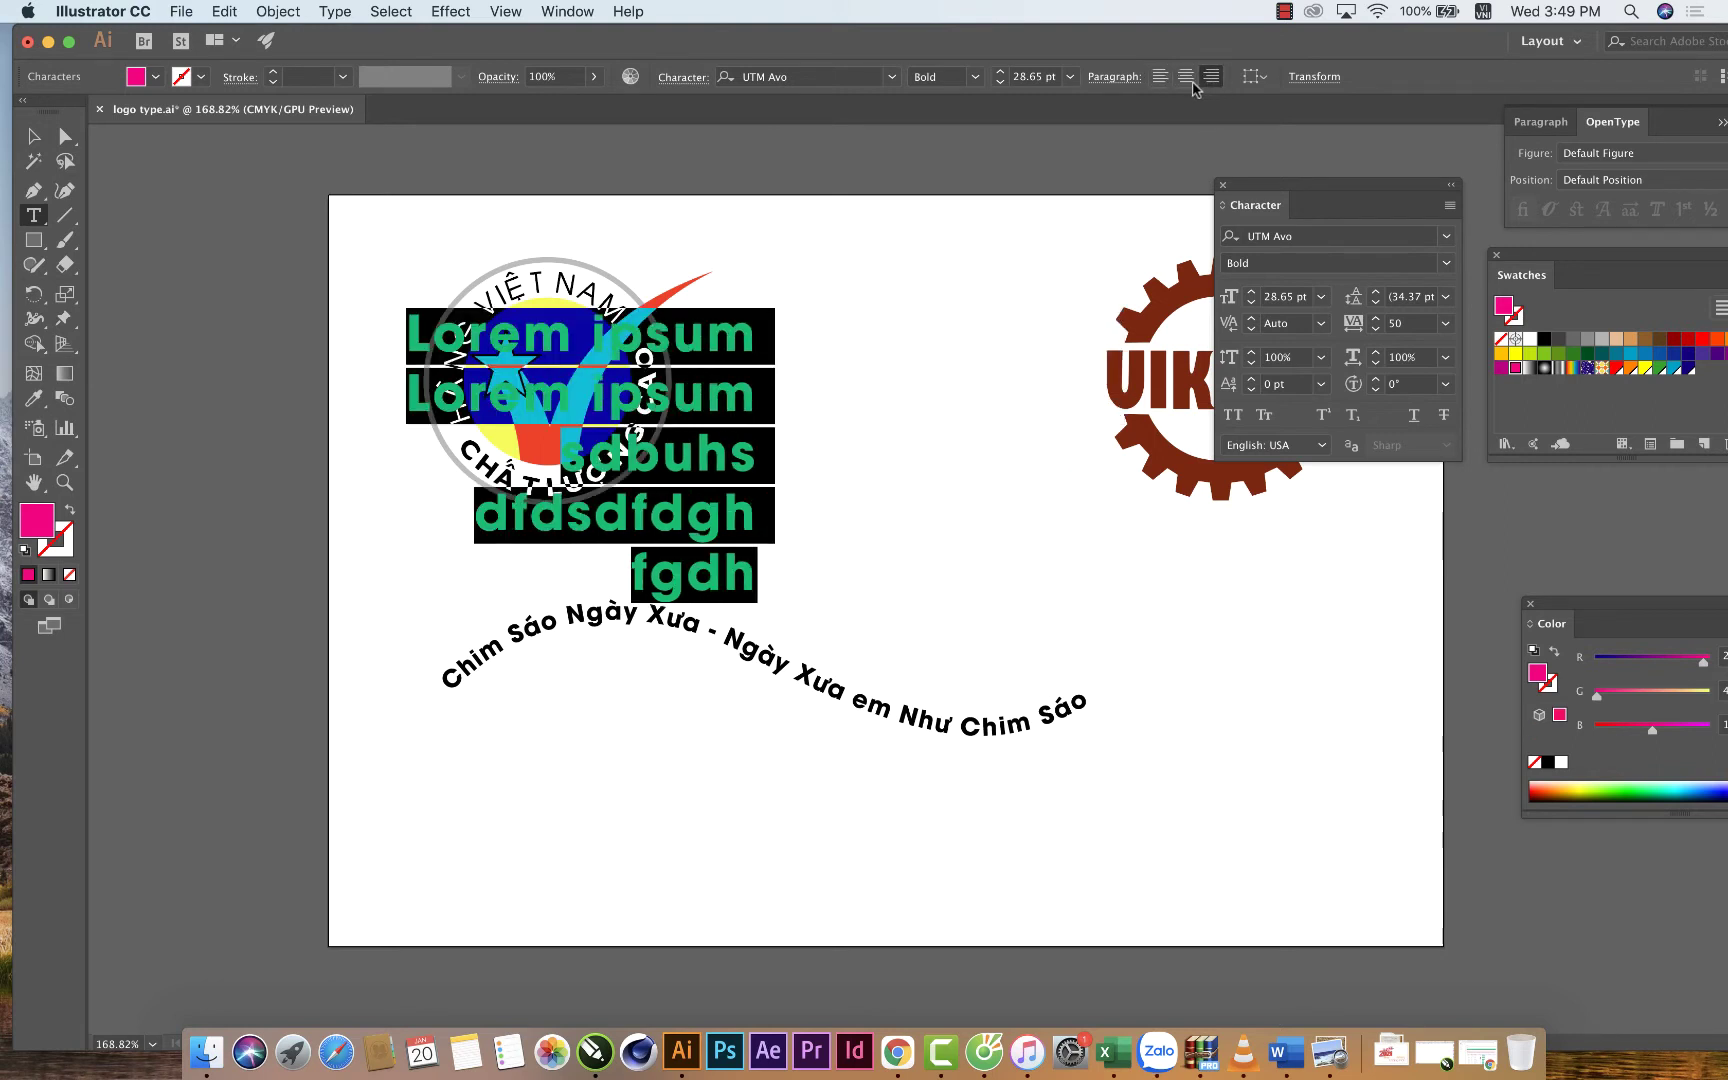
pyautogui.click(1160, 76)
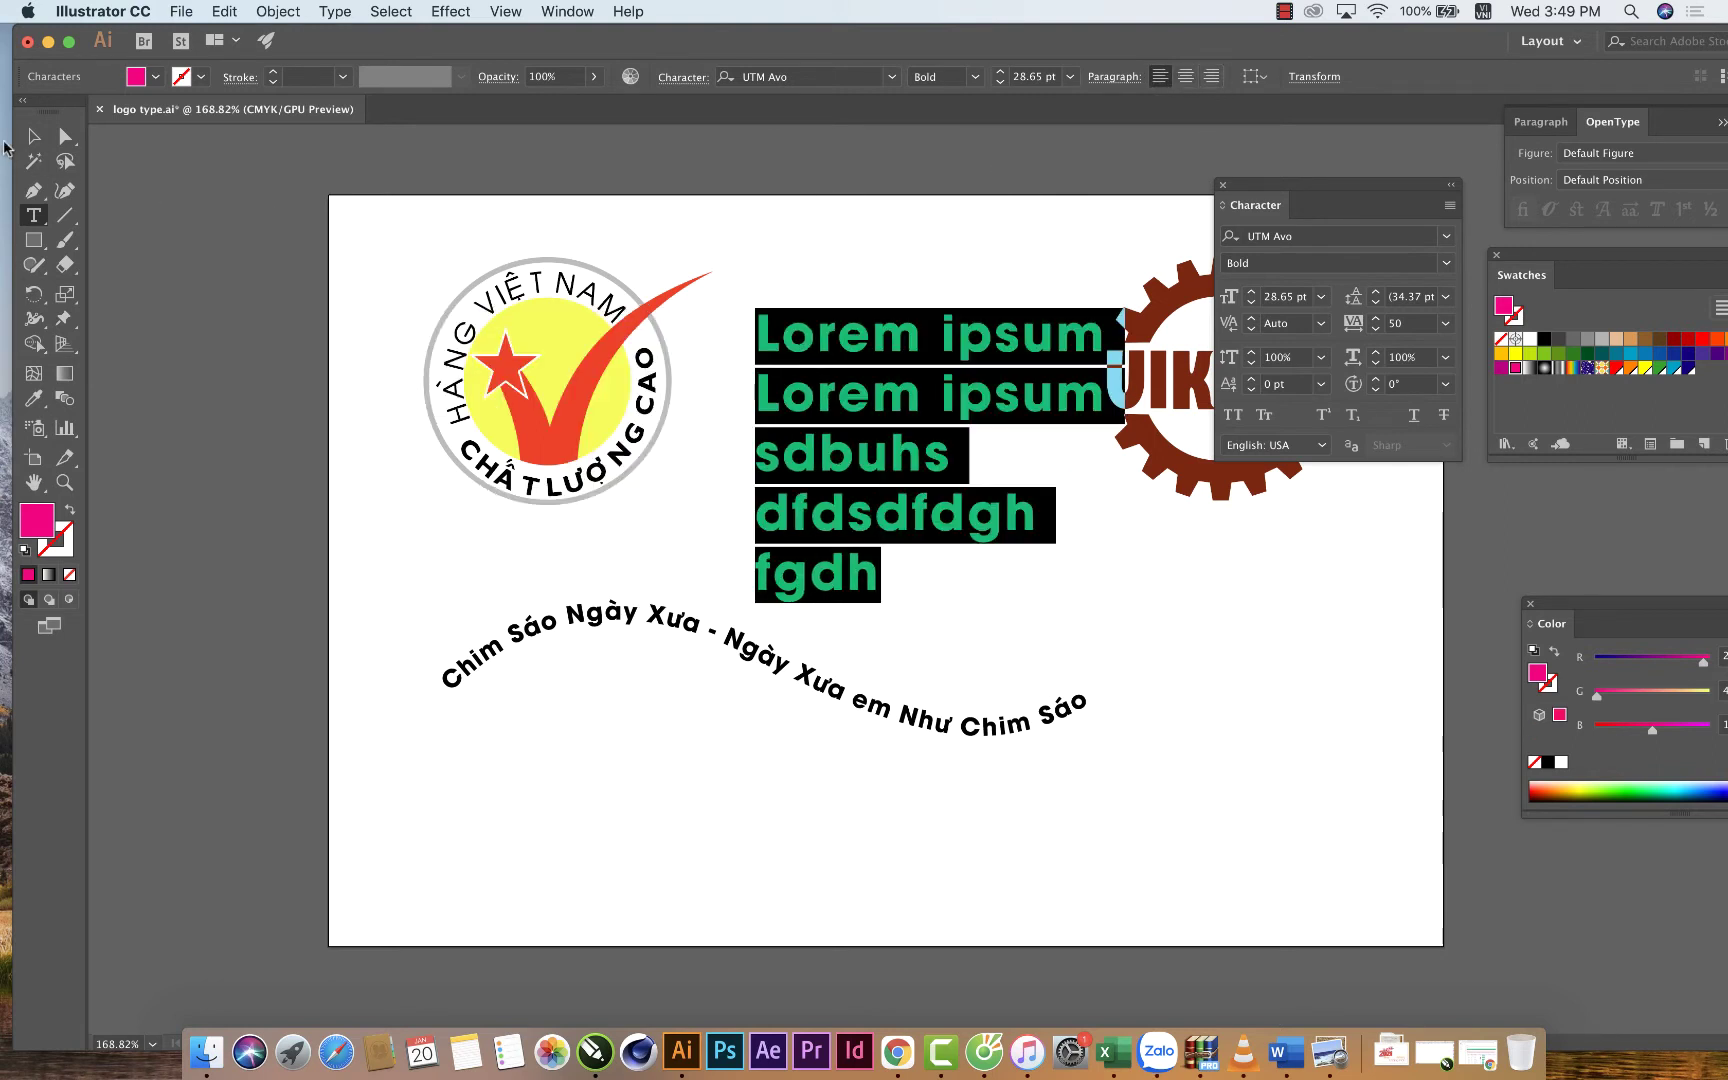
pyautogui.click(33, 136)
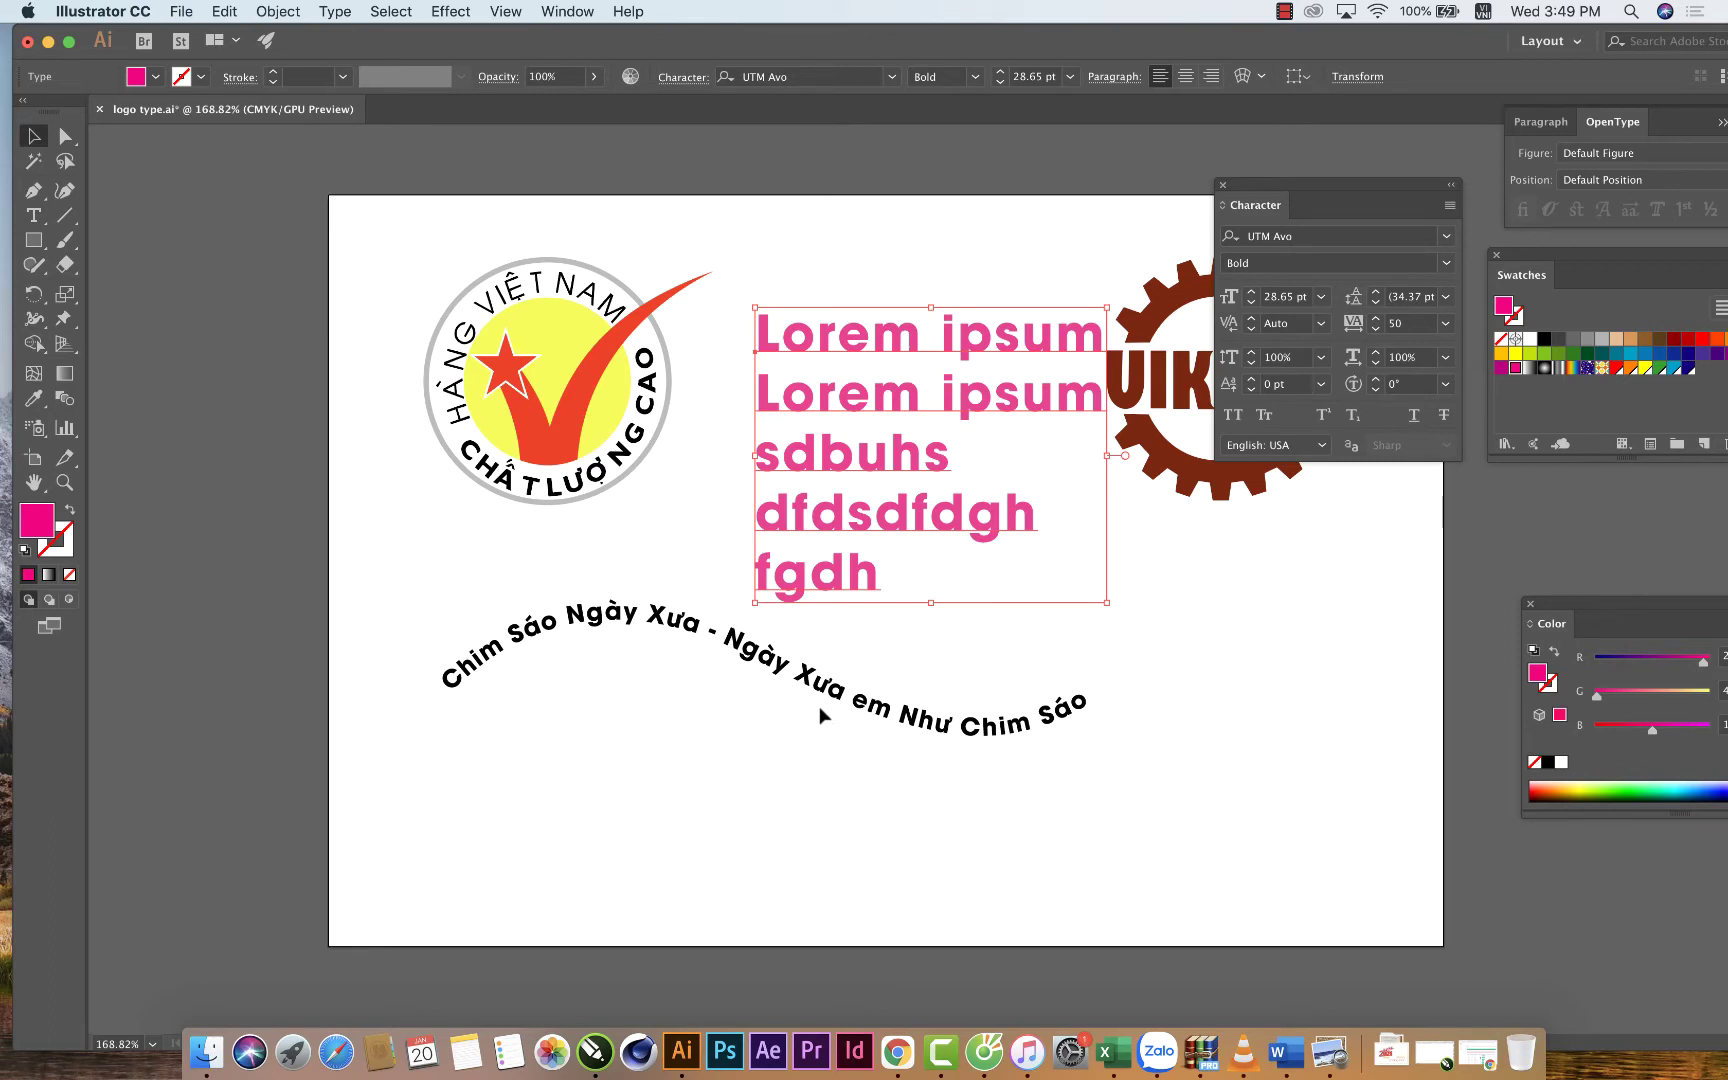
# Delete the pink Lorem ipsum block and the wavy path text, and close the Character panel.
pyautogui.press('Delete')
pyautogui.click(760, 655)
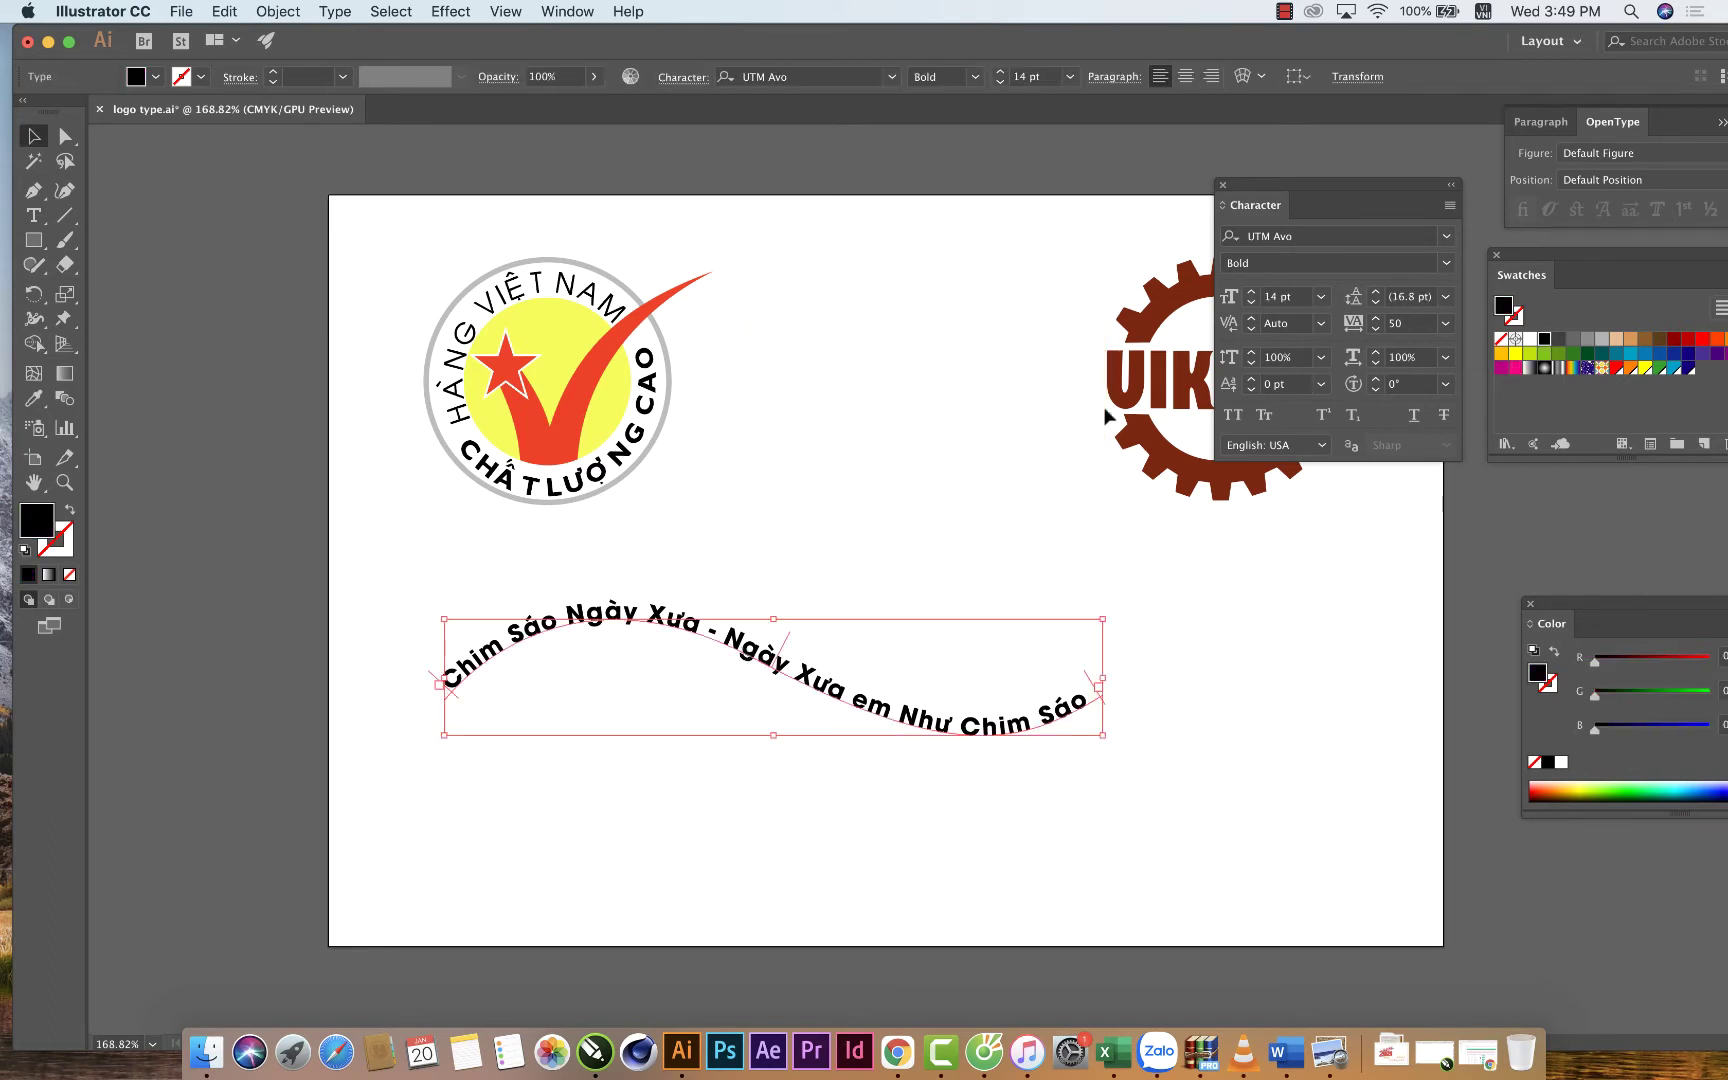
pyautogui.press('Delete')
pyautogui.click(1221, 186)
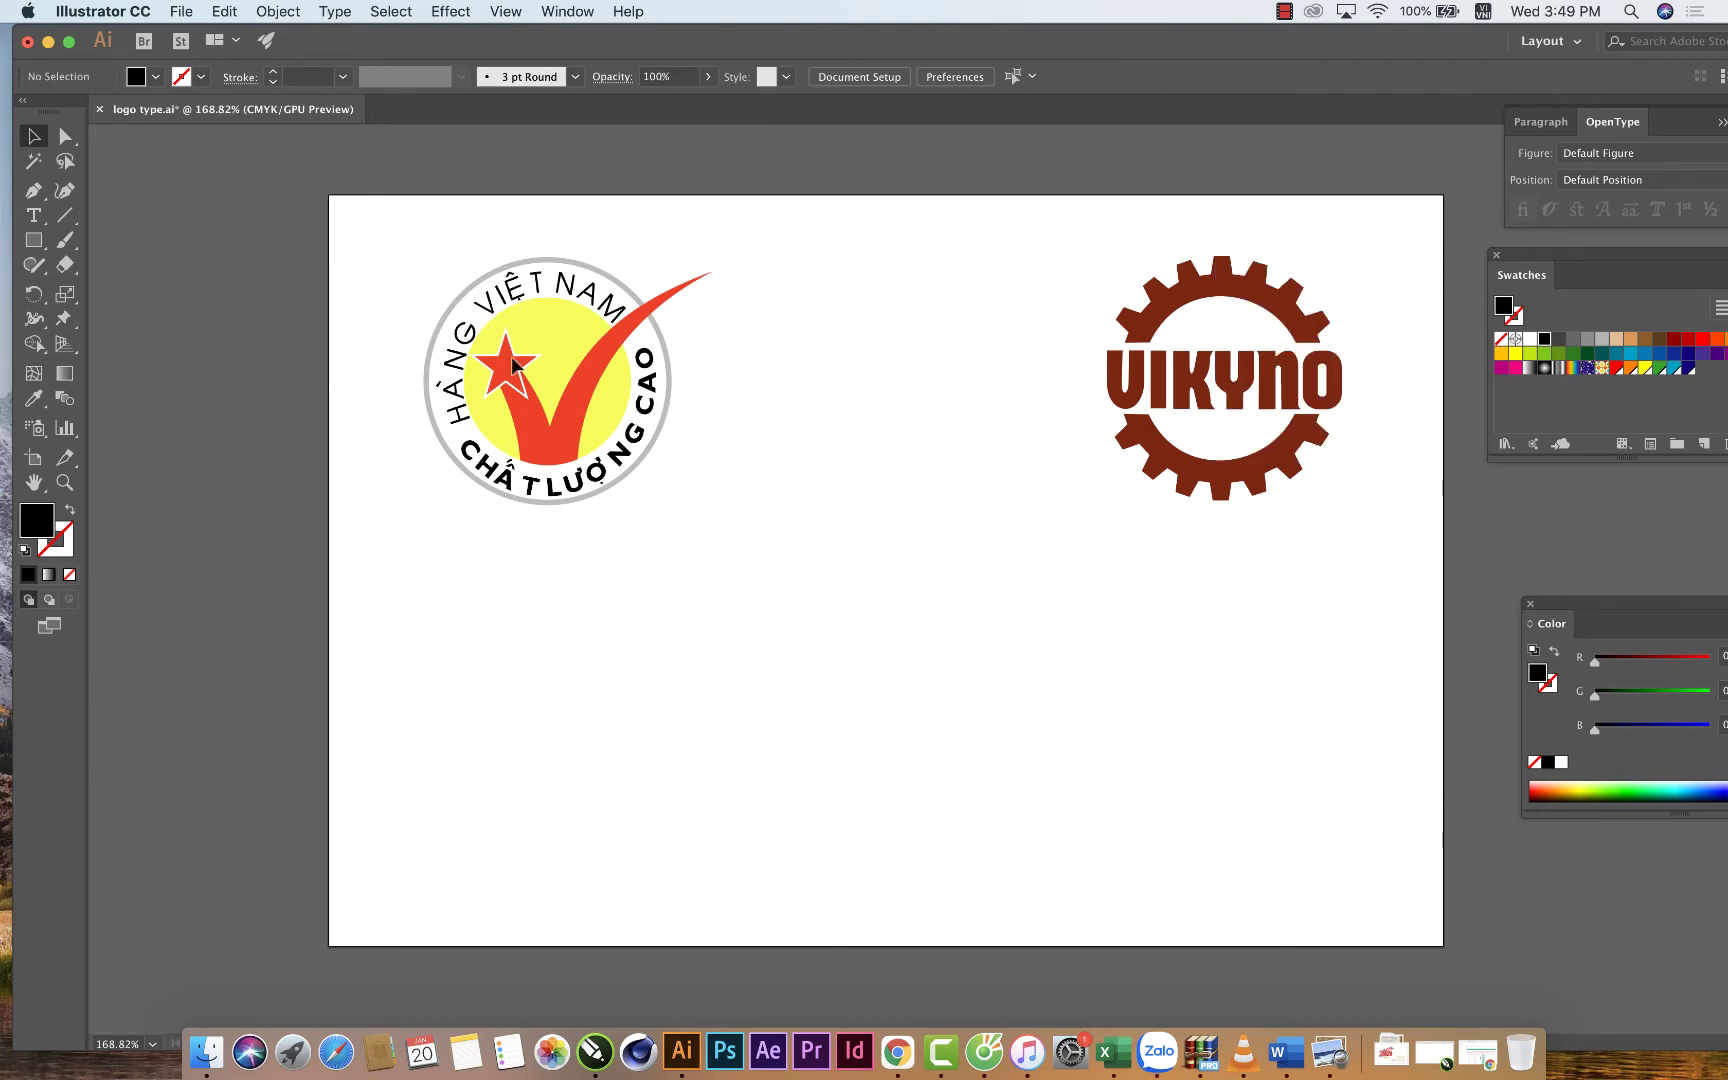
# Choose the Ellipse Tool from the shape tools.
pyautogui.scroll(3, 521, 362)
pyautogui.scroll(-3, 521, 362)
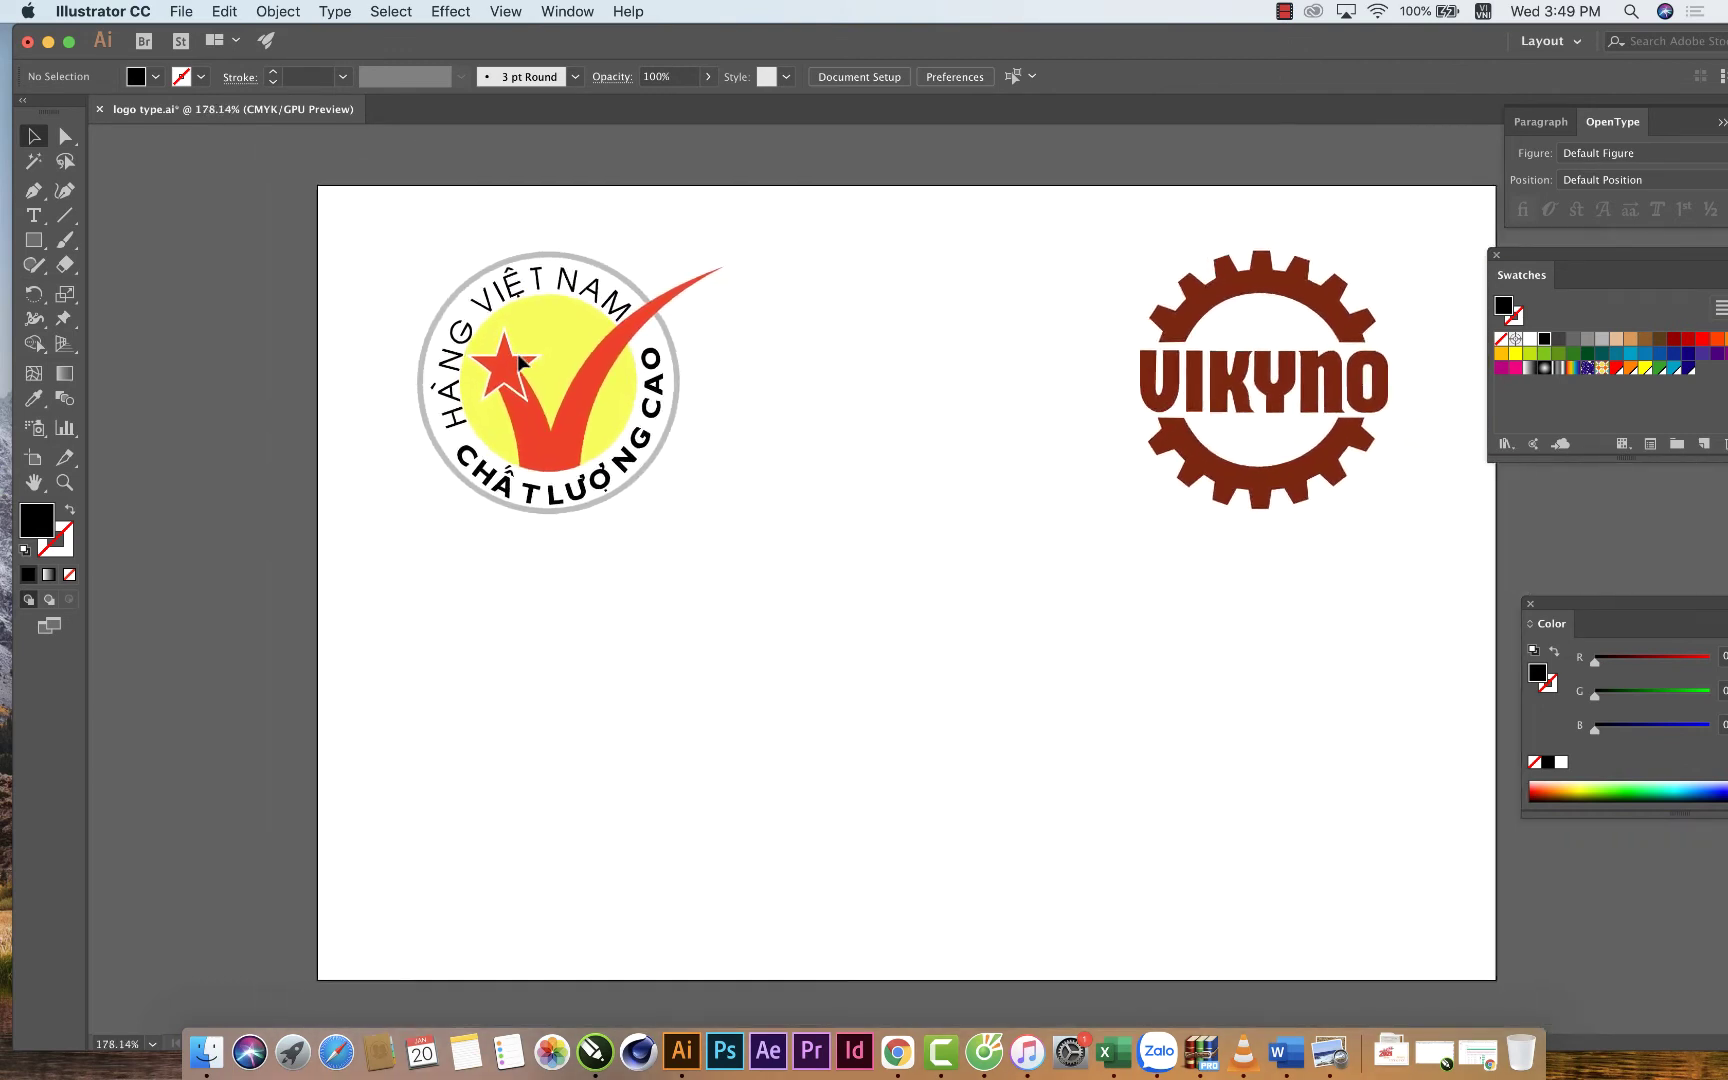
pyautogui.scroll(2, 521, 362)
pyautogui.click(33, 240)
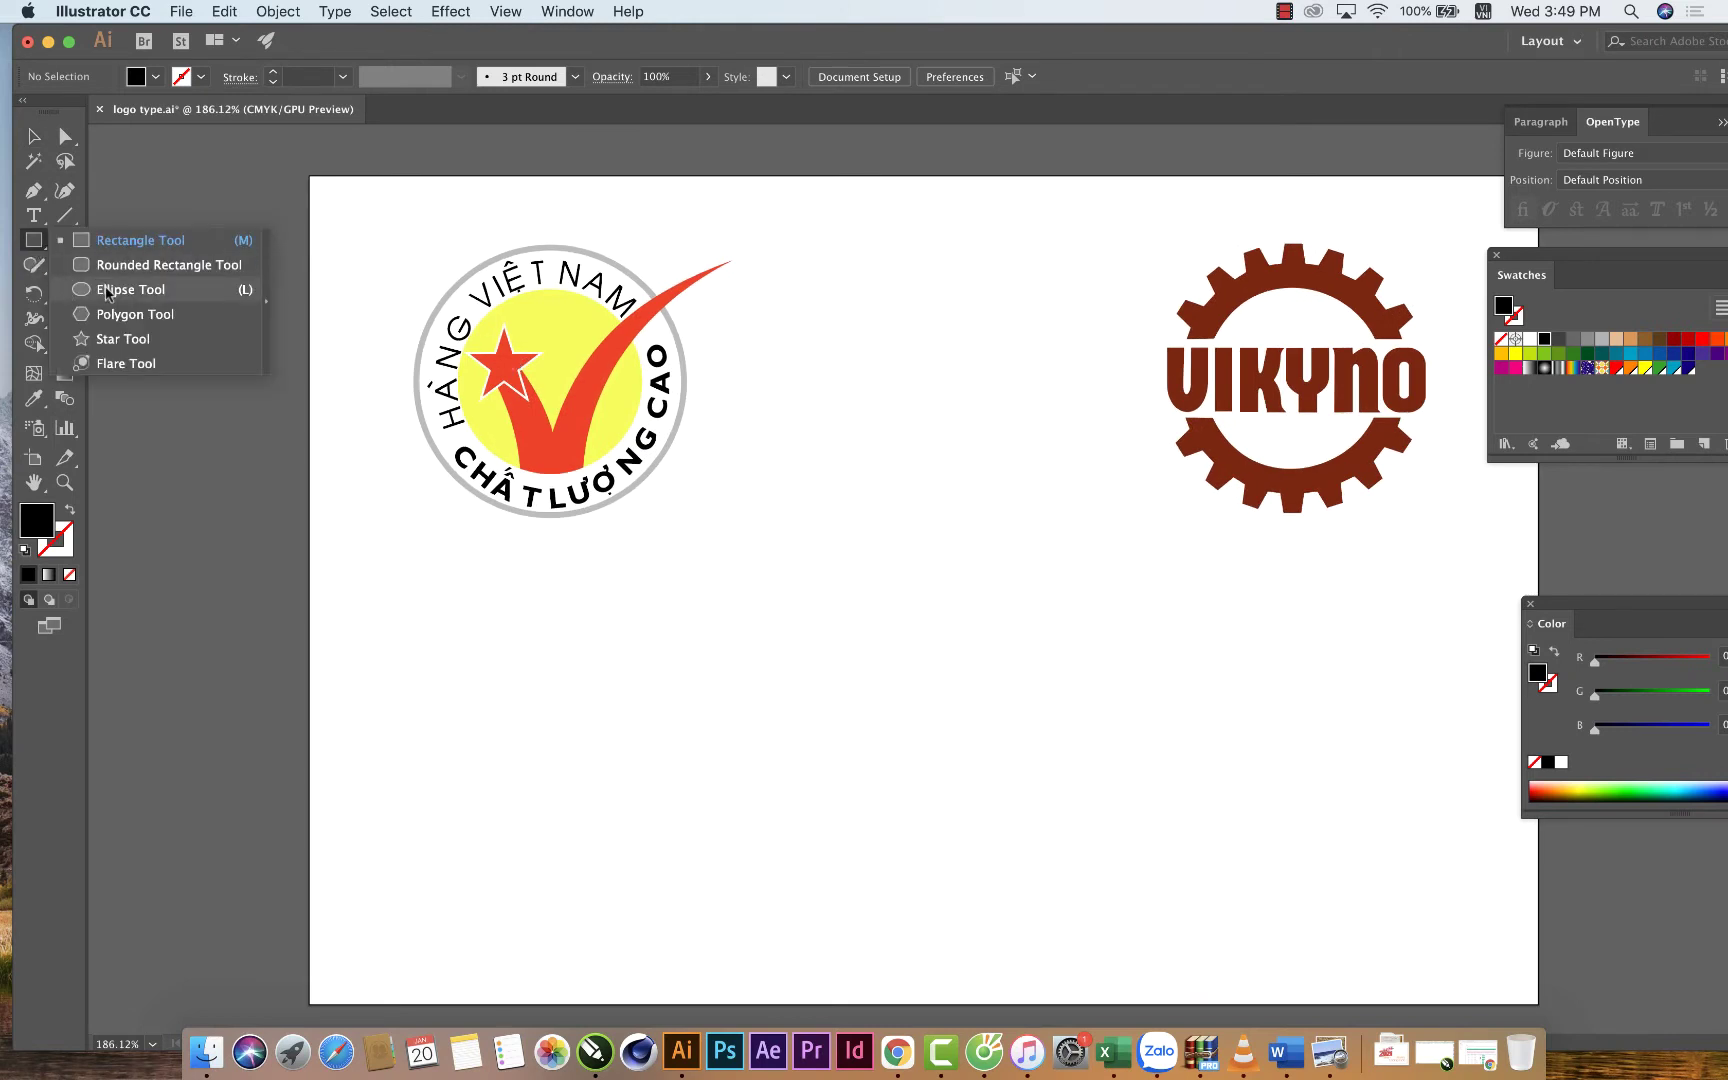
pyautogui.click(108, 290)
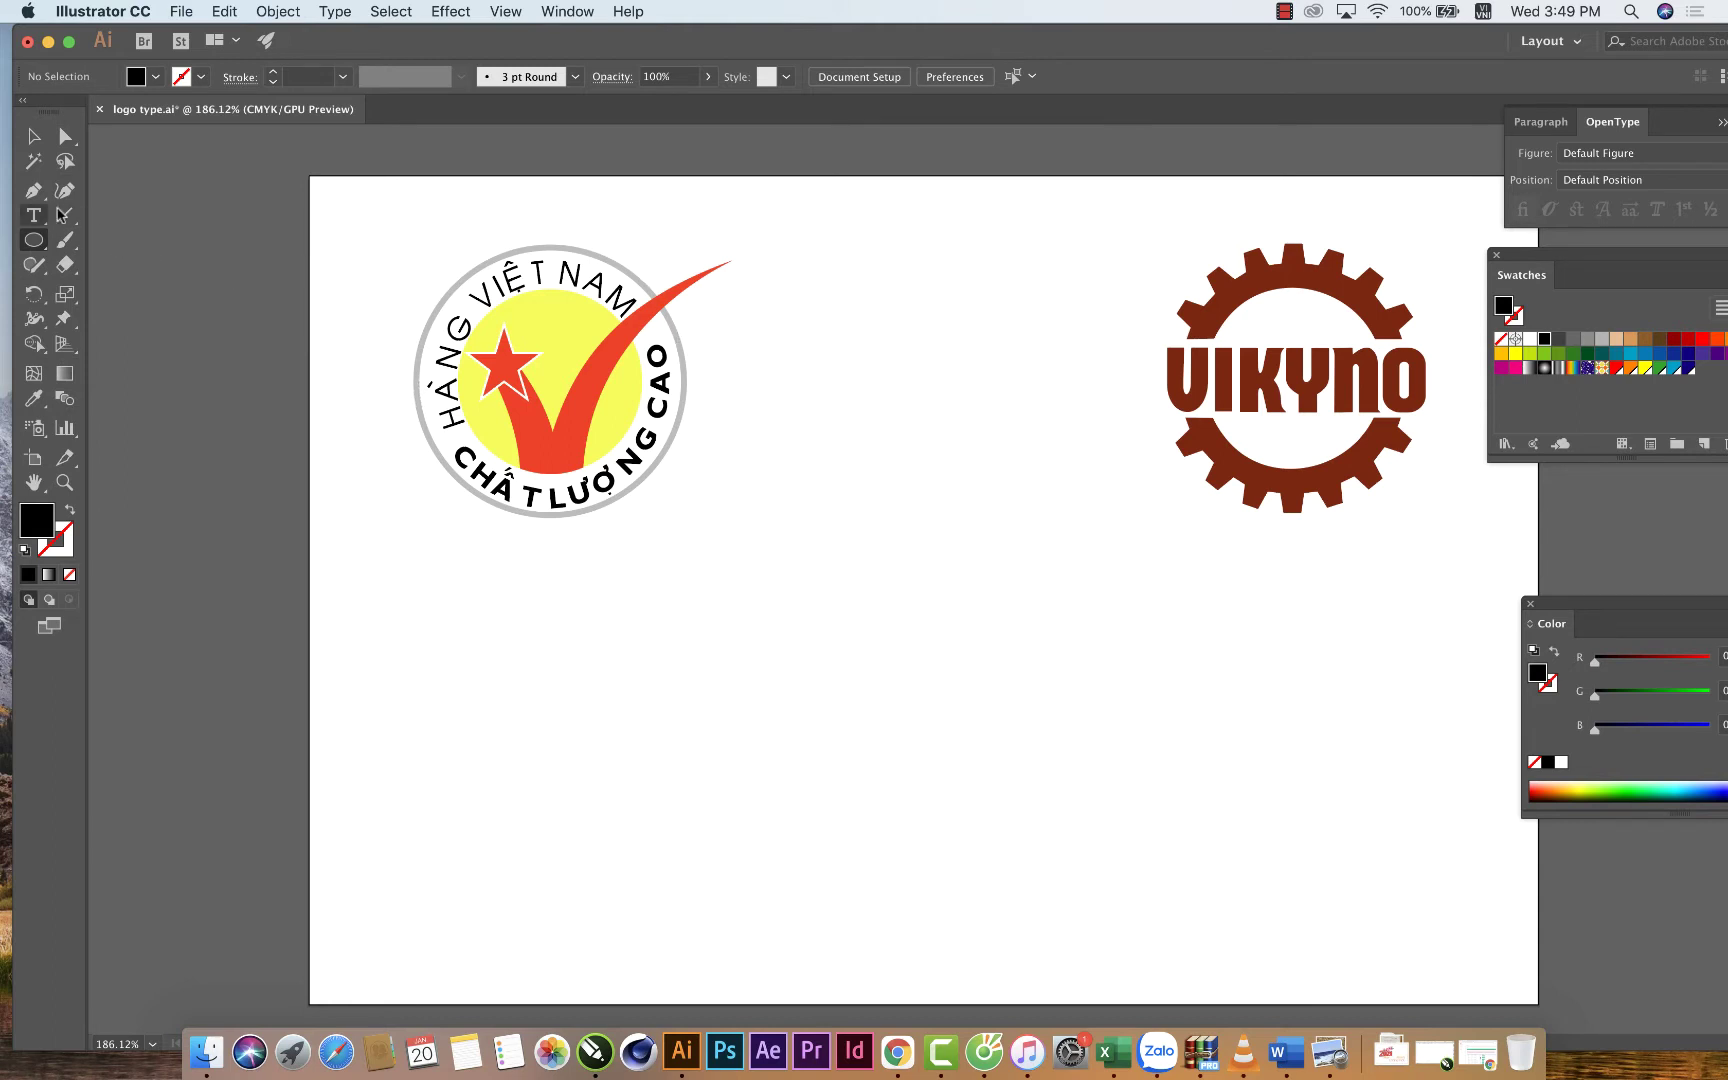
pyautogui.press('p')
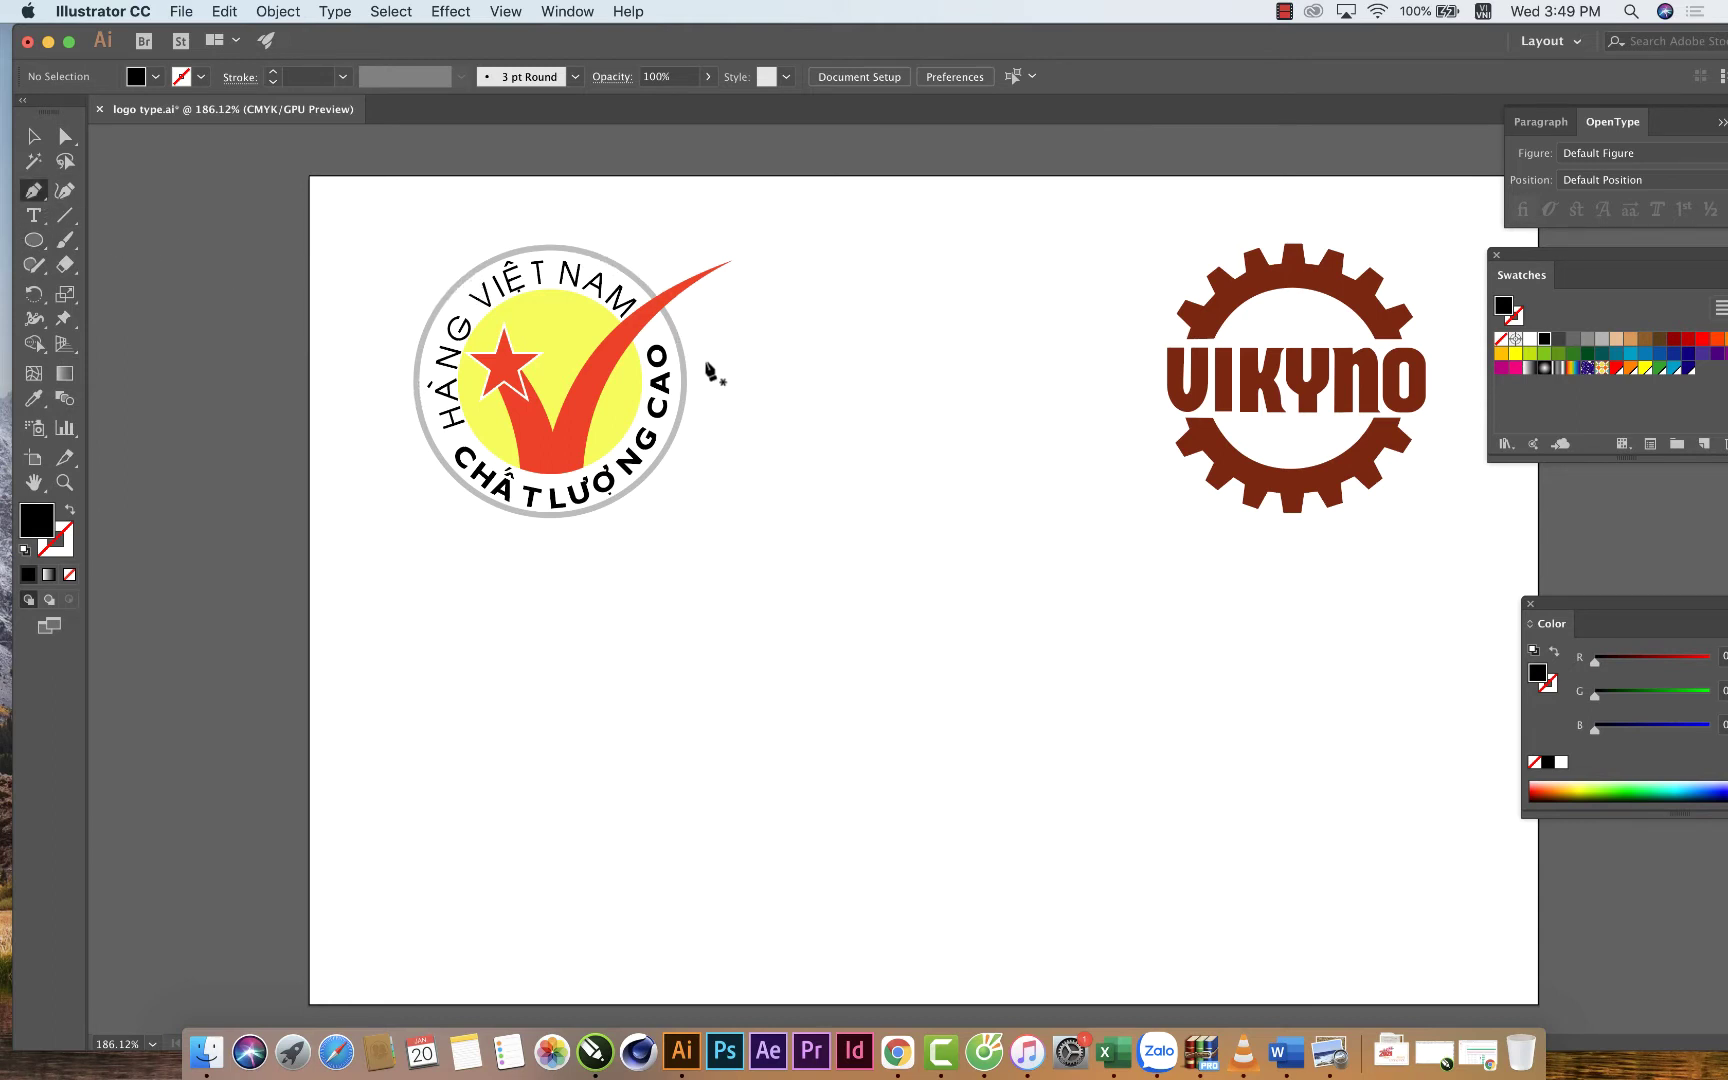
pyautogui.click(35, 248)
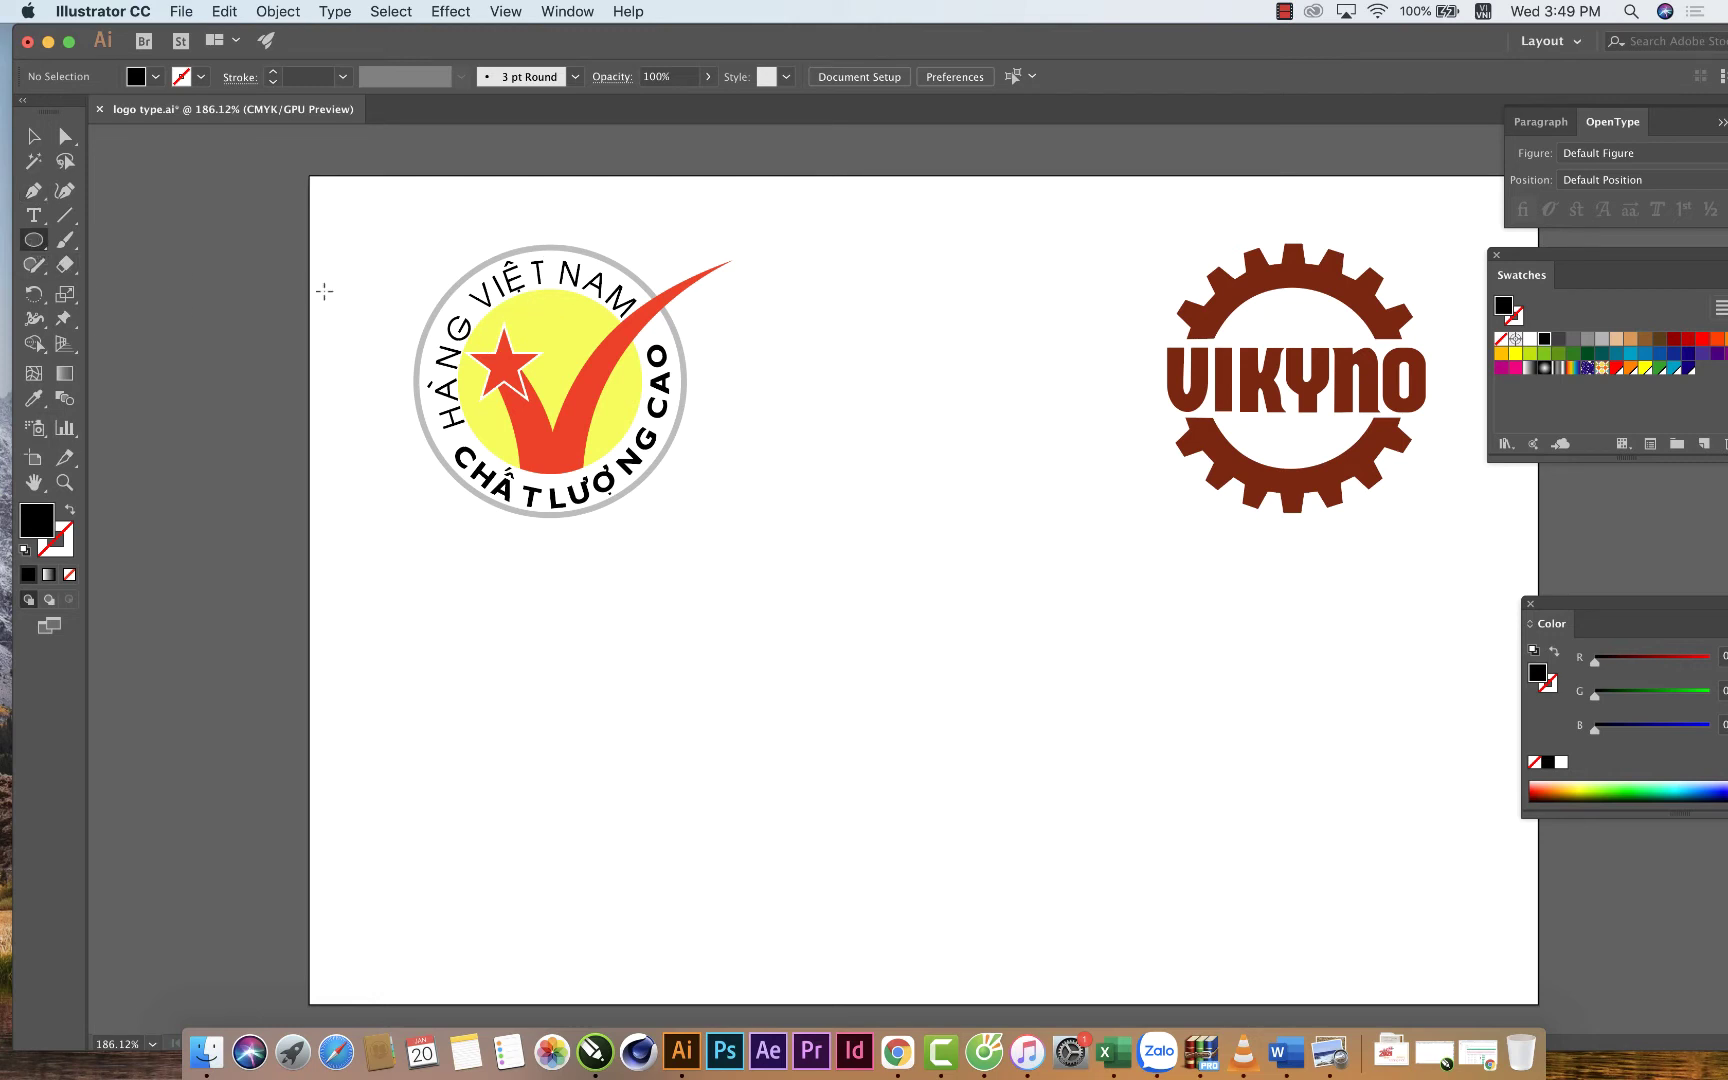
pyautogui.click(35, 245)
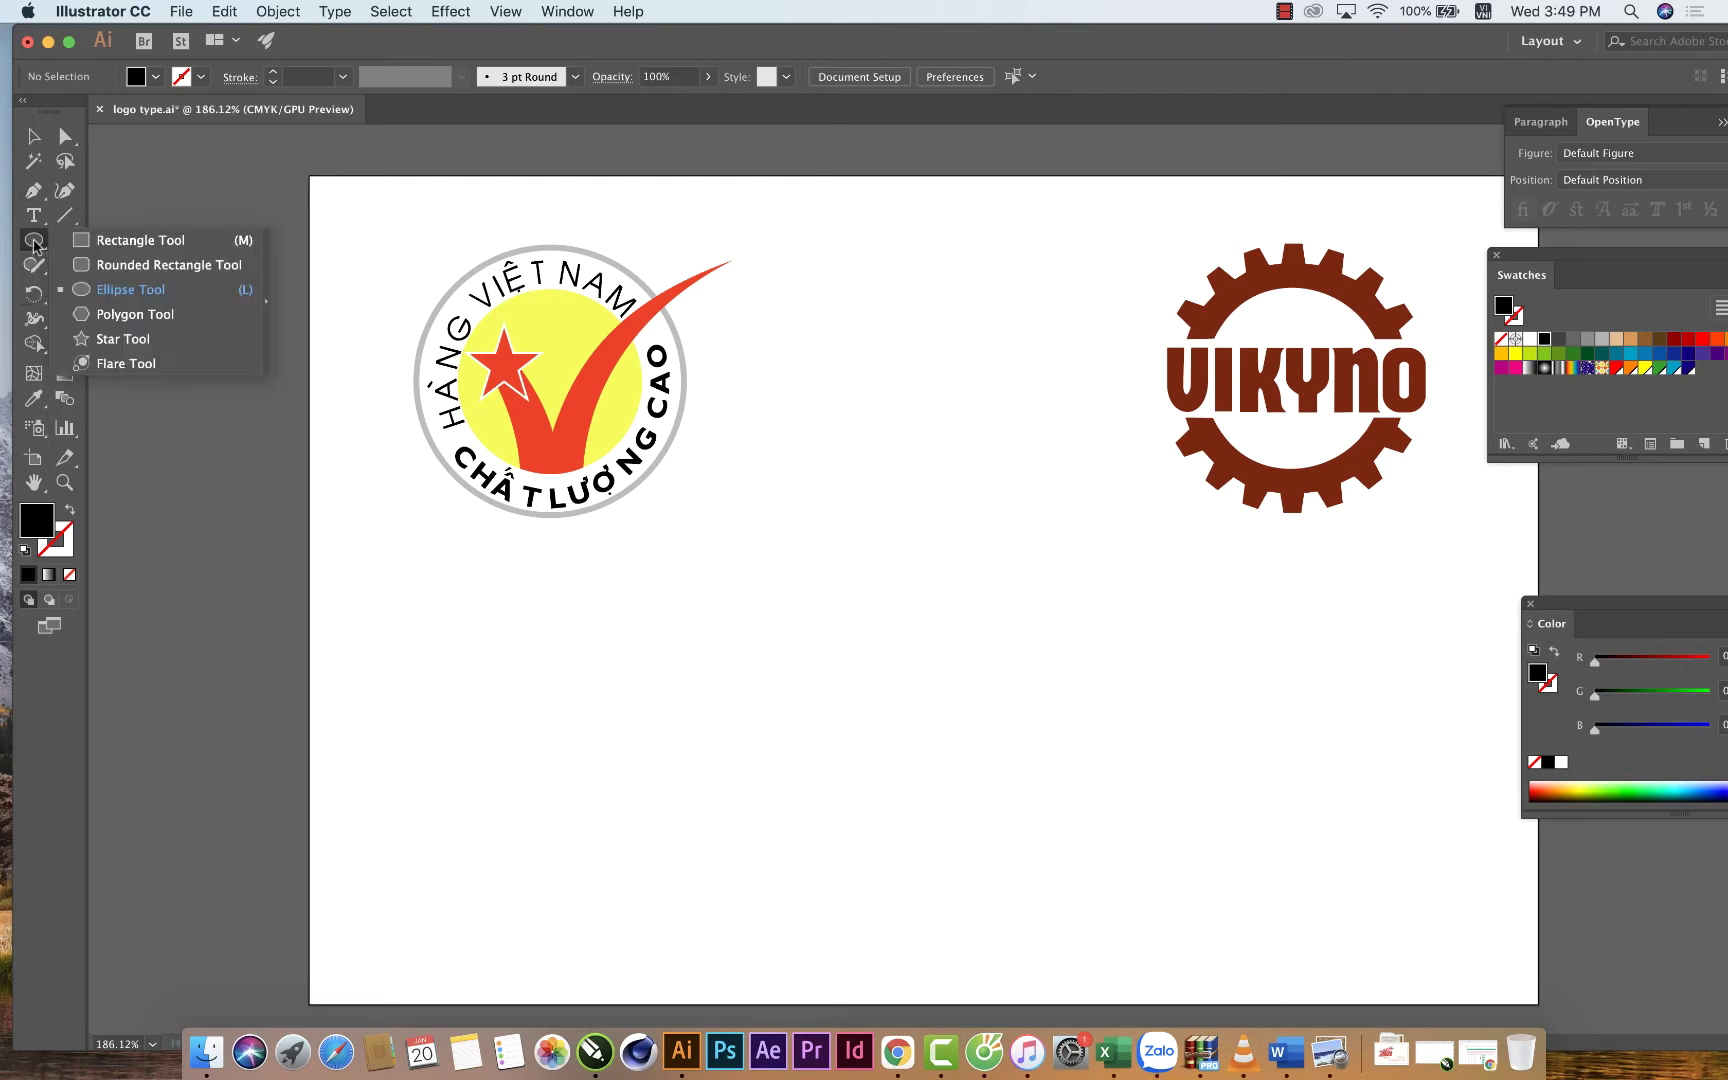
# Create a 5 x 5 cm circle with the Ellipse Tool dialog.
pyautogui.click(118, 288)
pyautogui.click(828, 484)
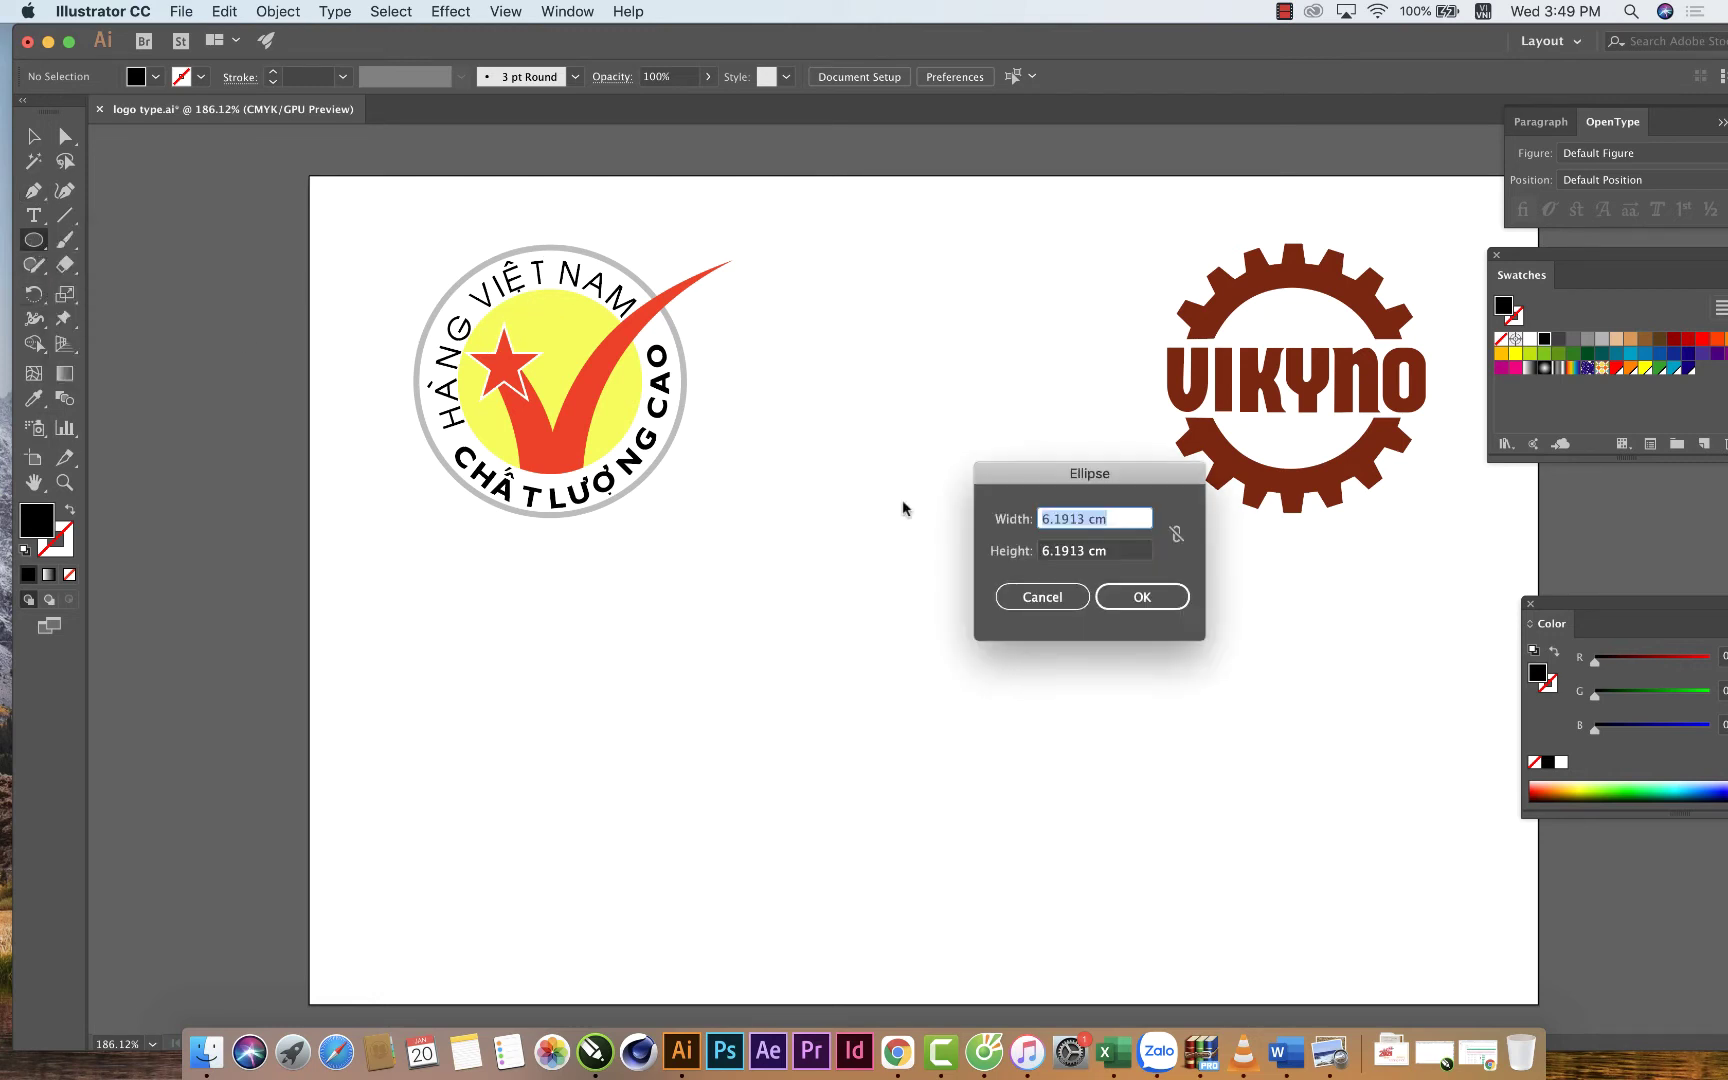
pyautogui.press('Left')
pyautogui.hotkey('shift', 'alt', 'Right')
pyautogui.write('5')
pyautogui.click(1061, 550)
pyautogui.doubleClick(1086, 551)
pyautogui.write('5')
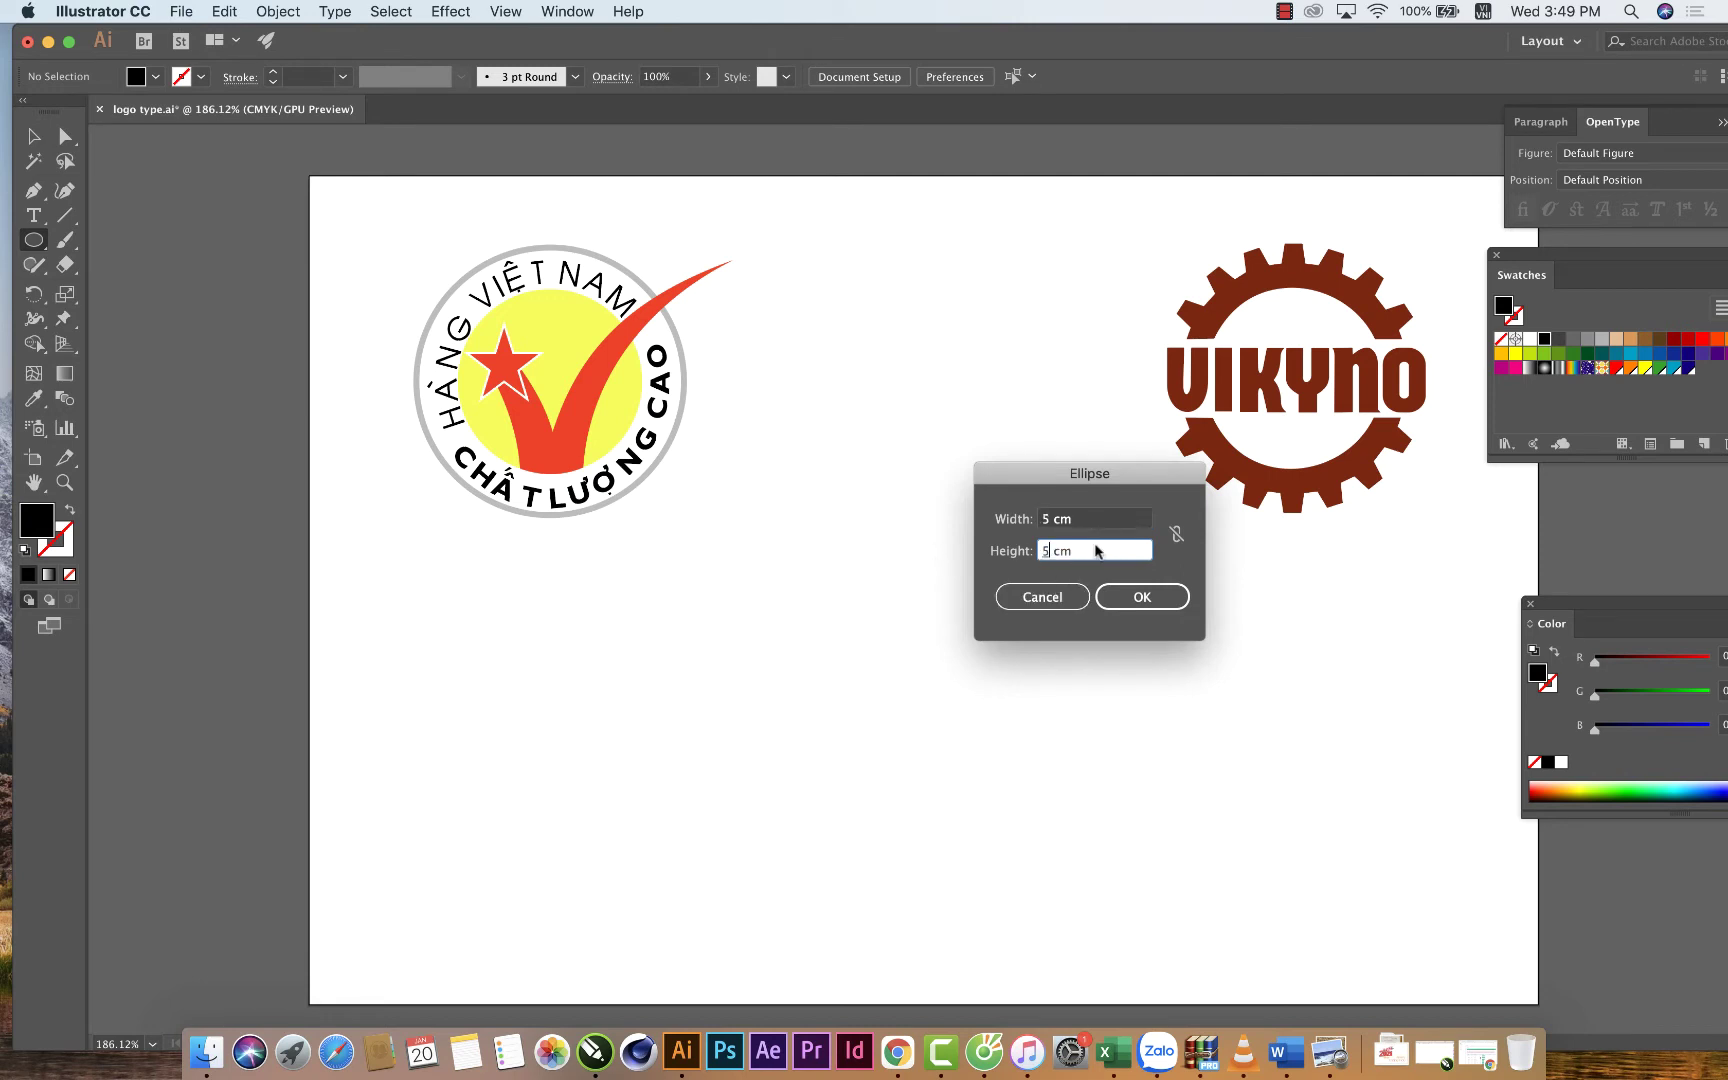
pyautogui.press('Tab')
pyautogui.click(1142, 597)
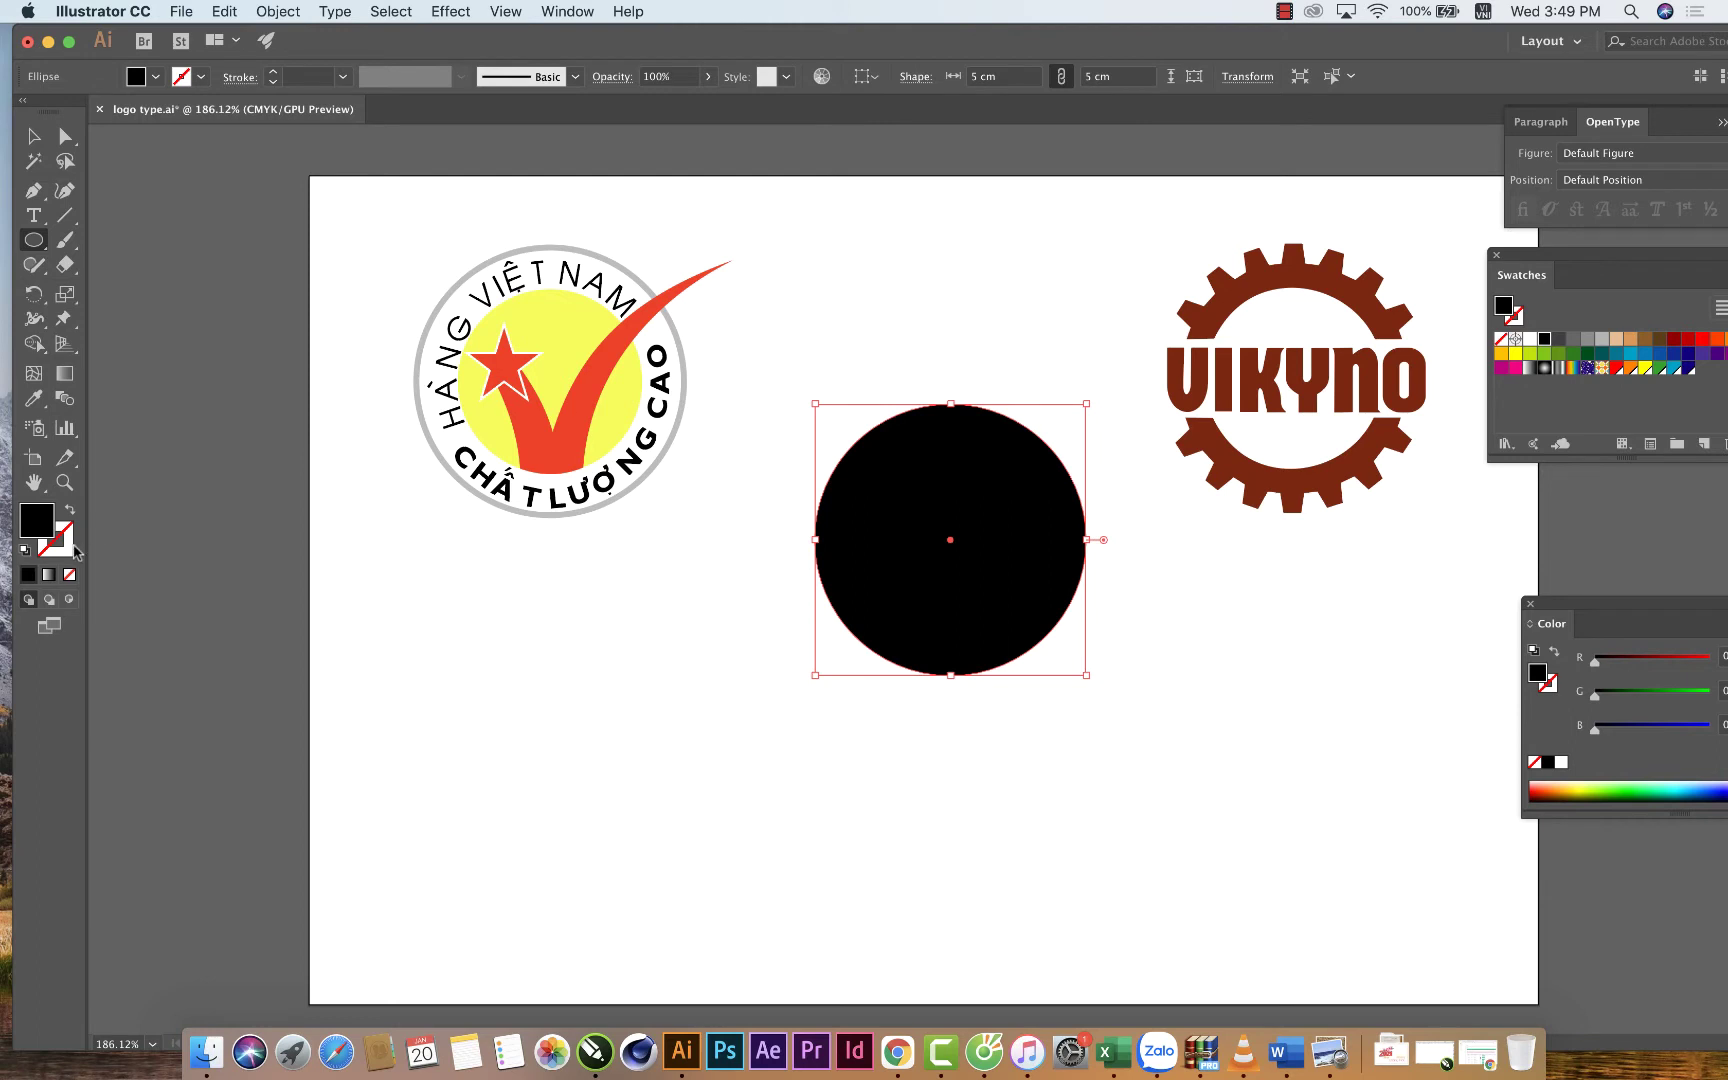
# Move the circle between the logos and give it a light grey outline with no fill.
pyautogui.click(70, 510)
pyautogui.press('v')
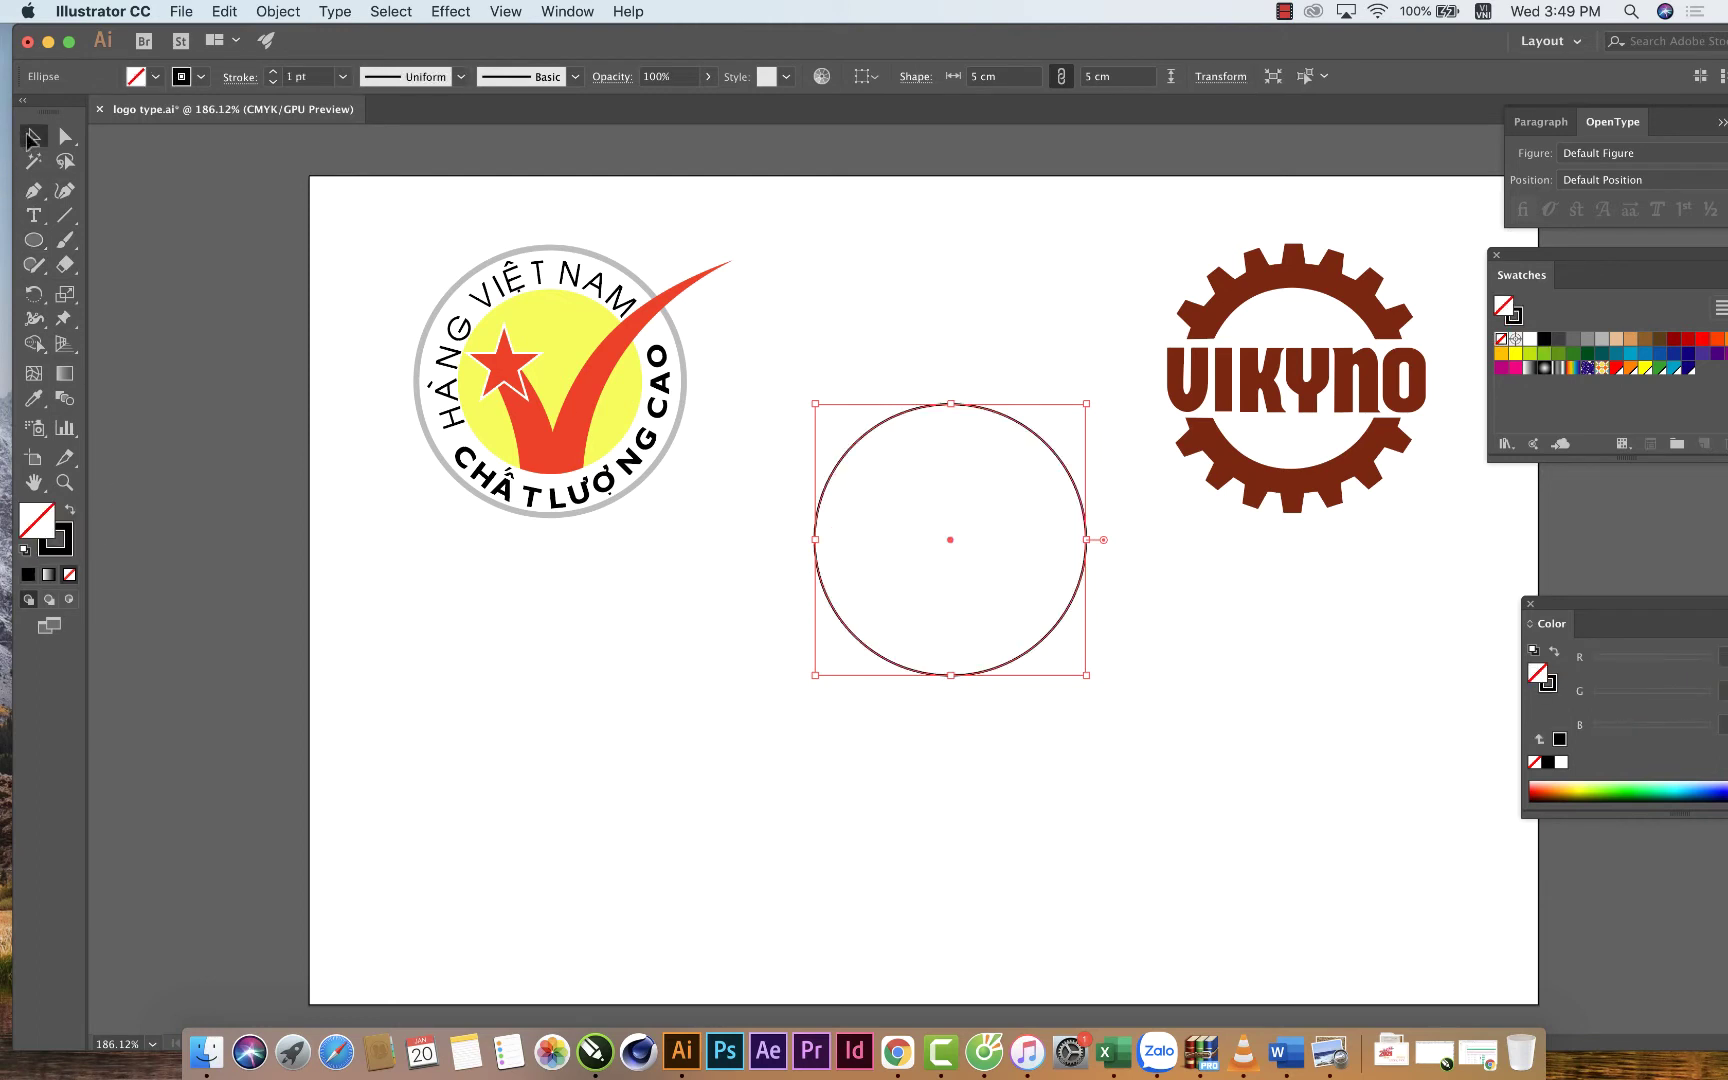
pyautogui.moveTo(912, 423); pyautogui.dragTo(879, 330)
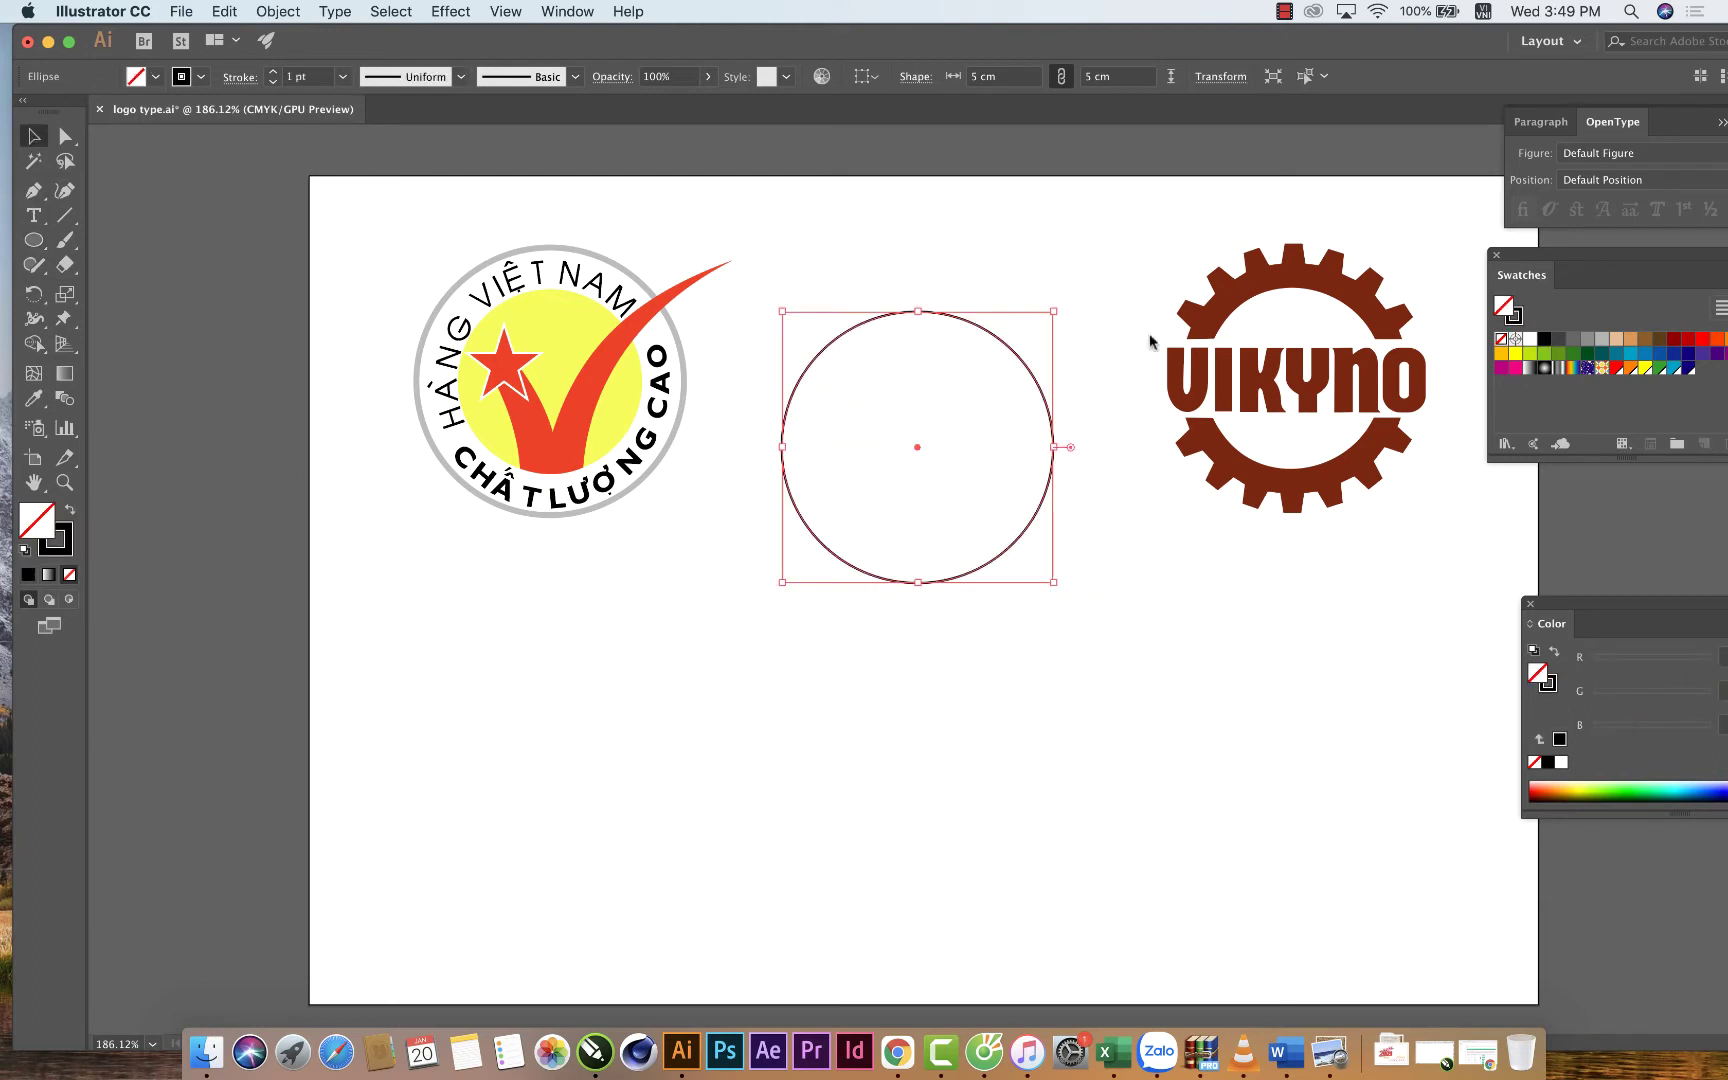
pyautogui.moveTo(1601, 263); pyautogui.dragTo(1268, 165)
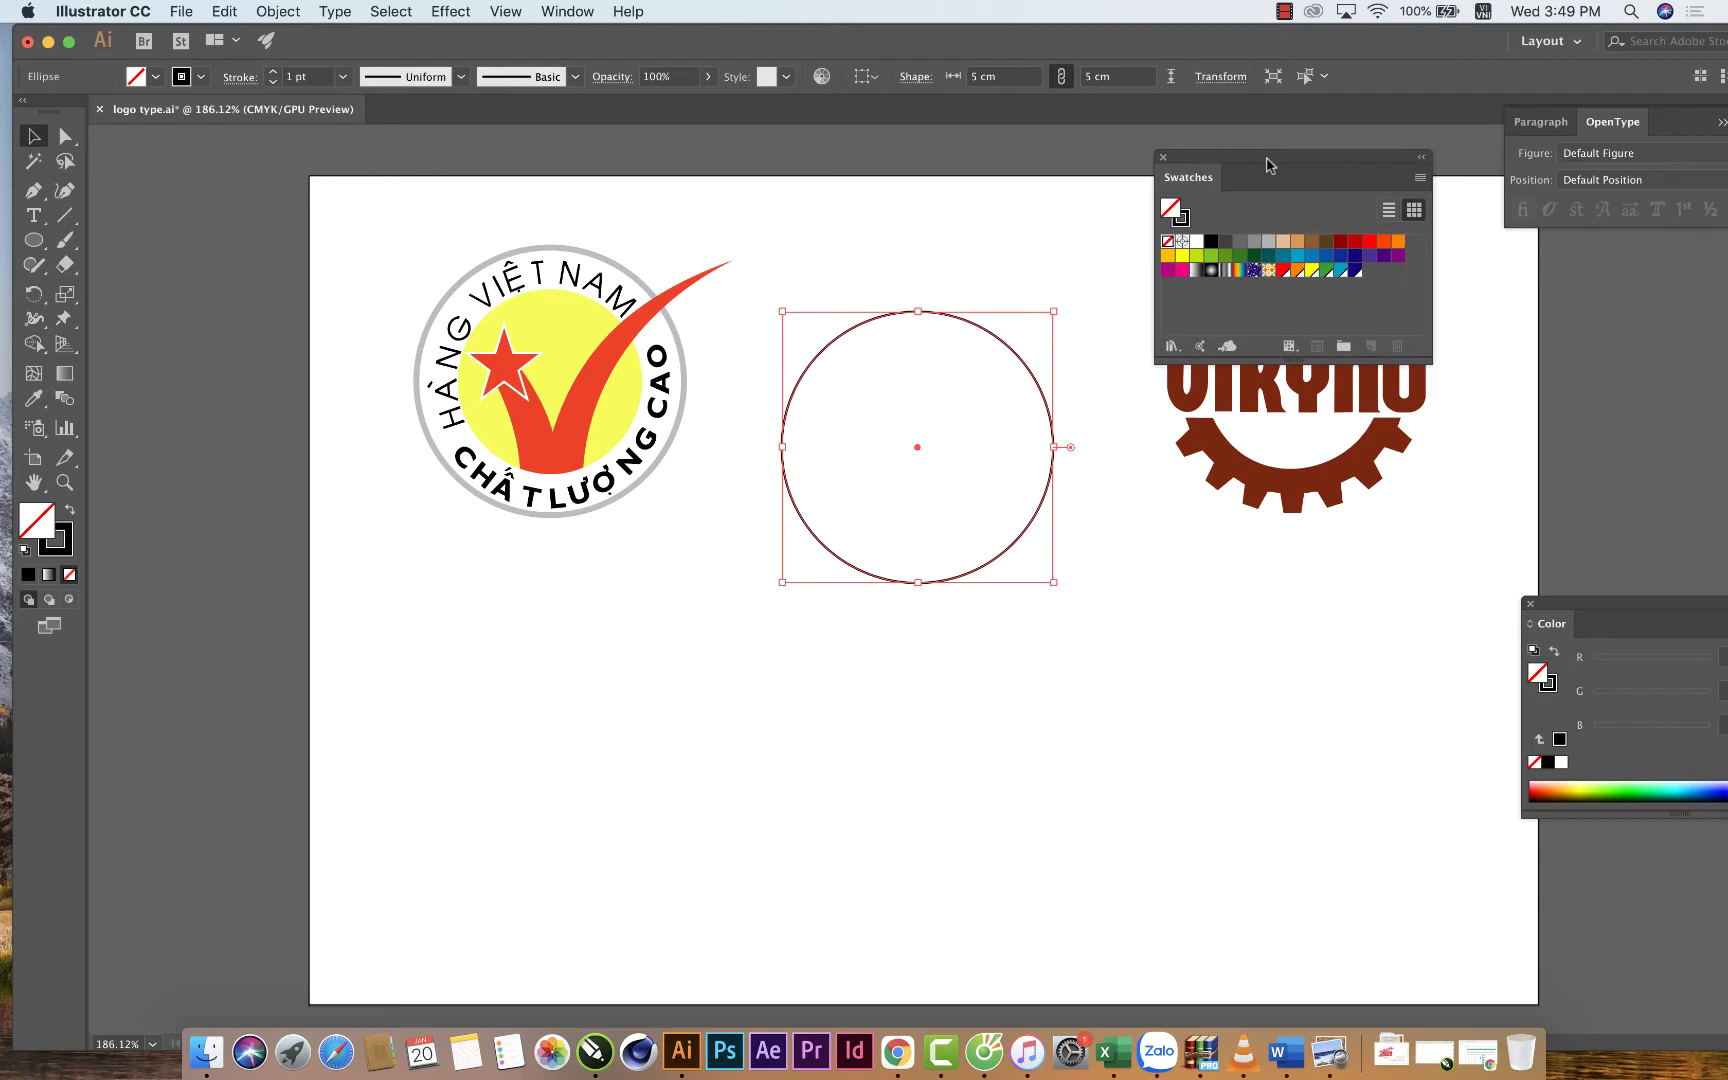
pyautogui.click(1268, 242)
pyautogui.click(69, 511)
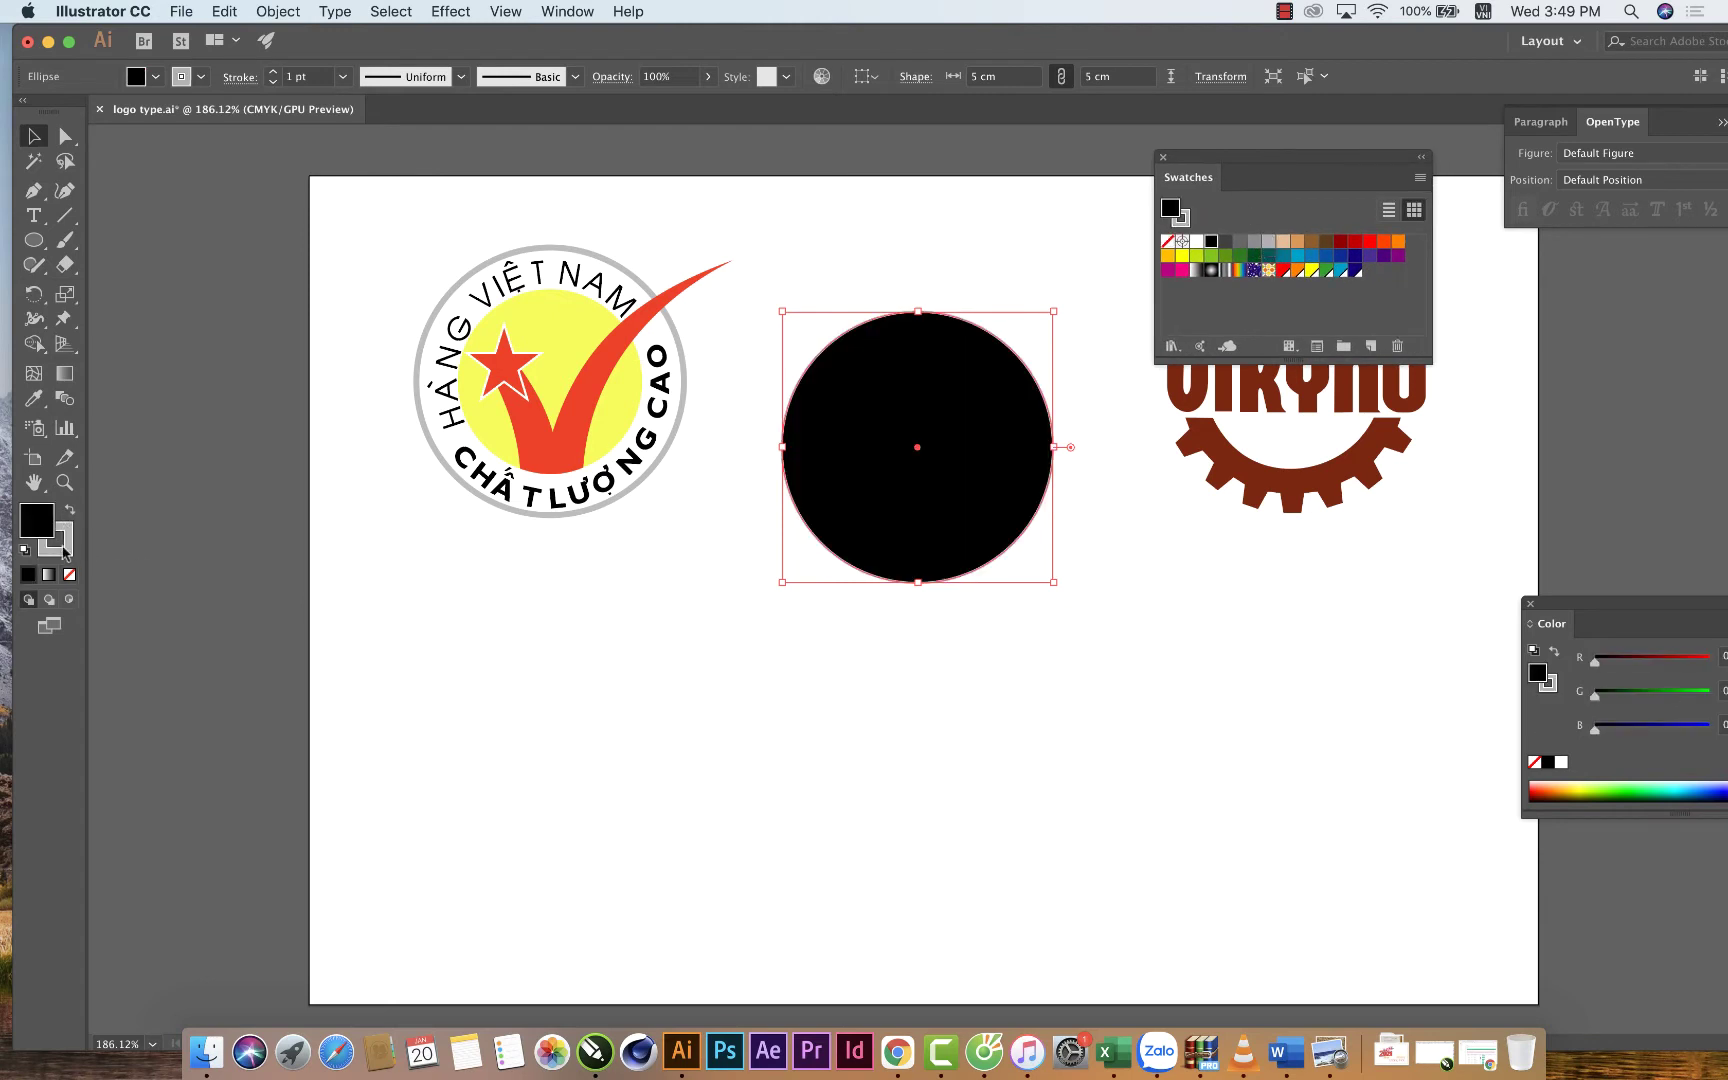
pyautogui.click(69, 576)
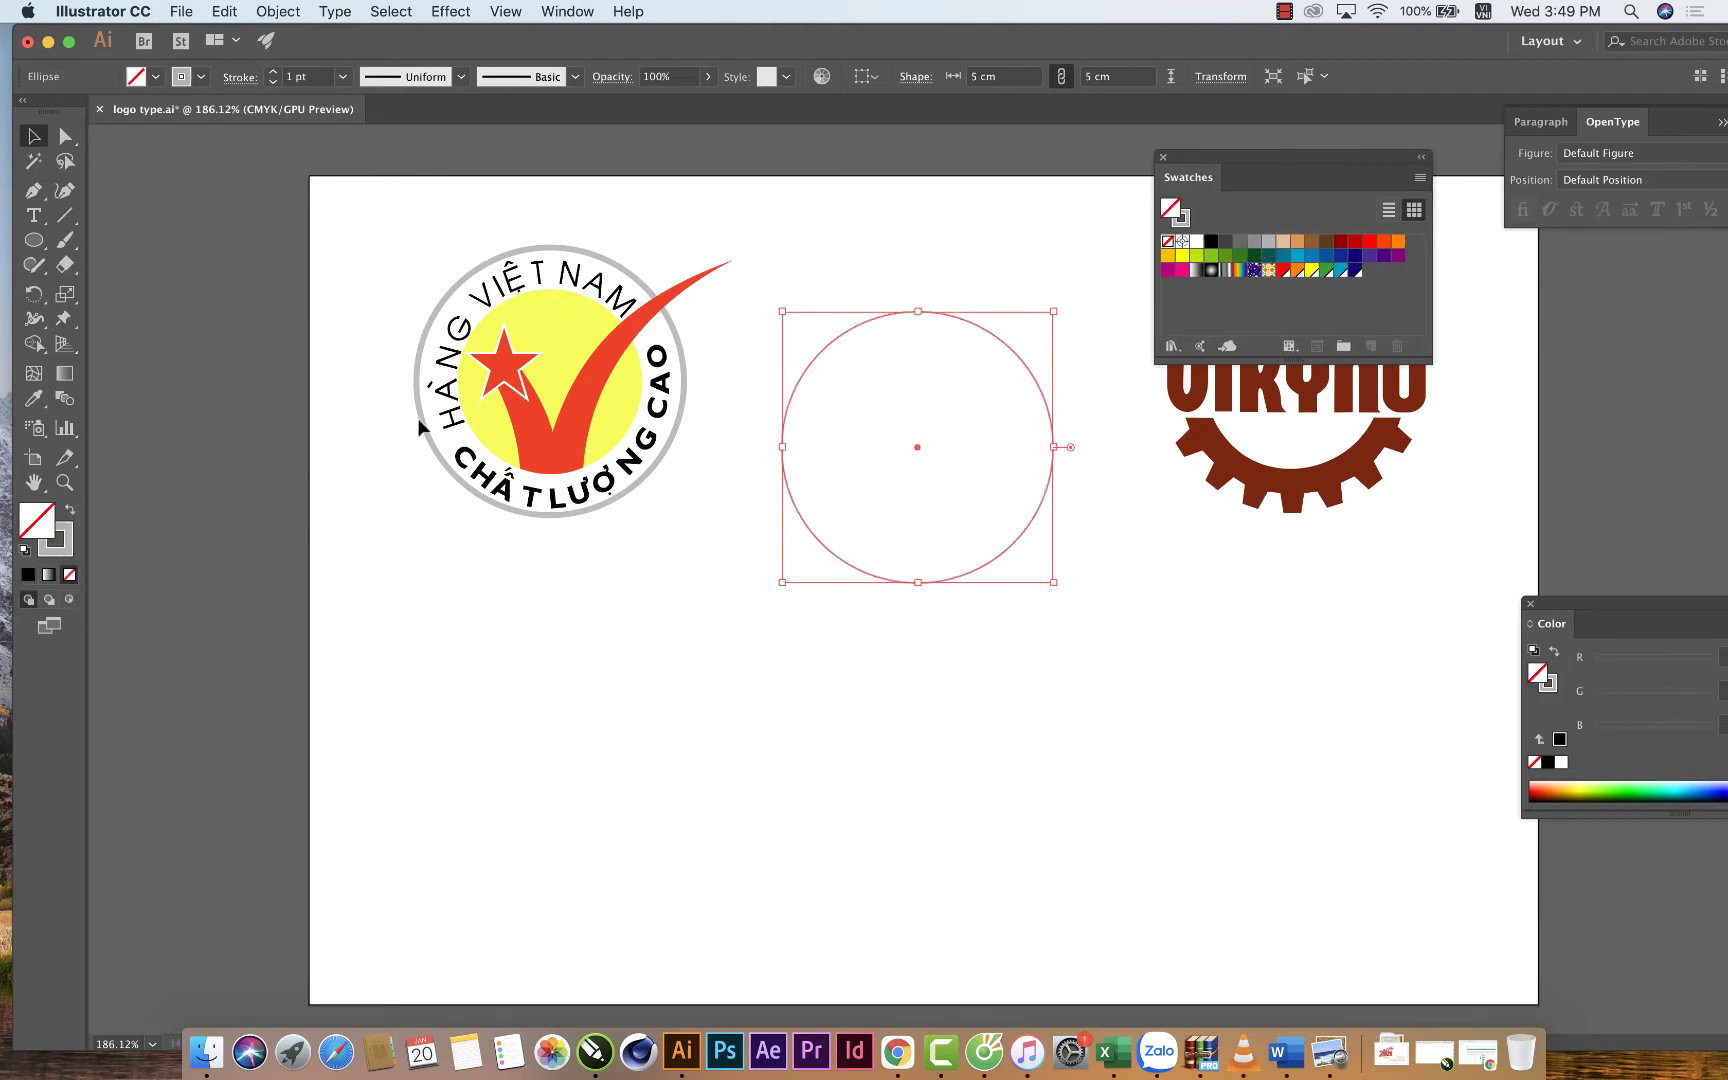
# Raise the grey outline's stroke weight to 4 pt and move the ring up beside the logo.
pyautogui.click(343, 77)
pyautogui.click(367, 194)
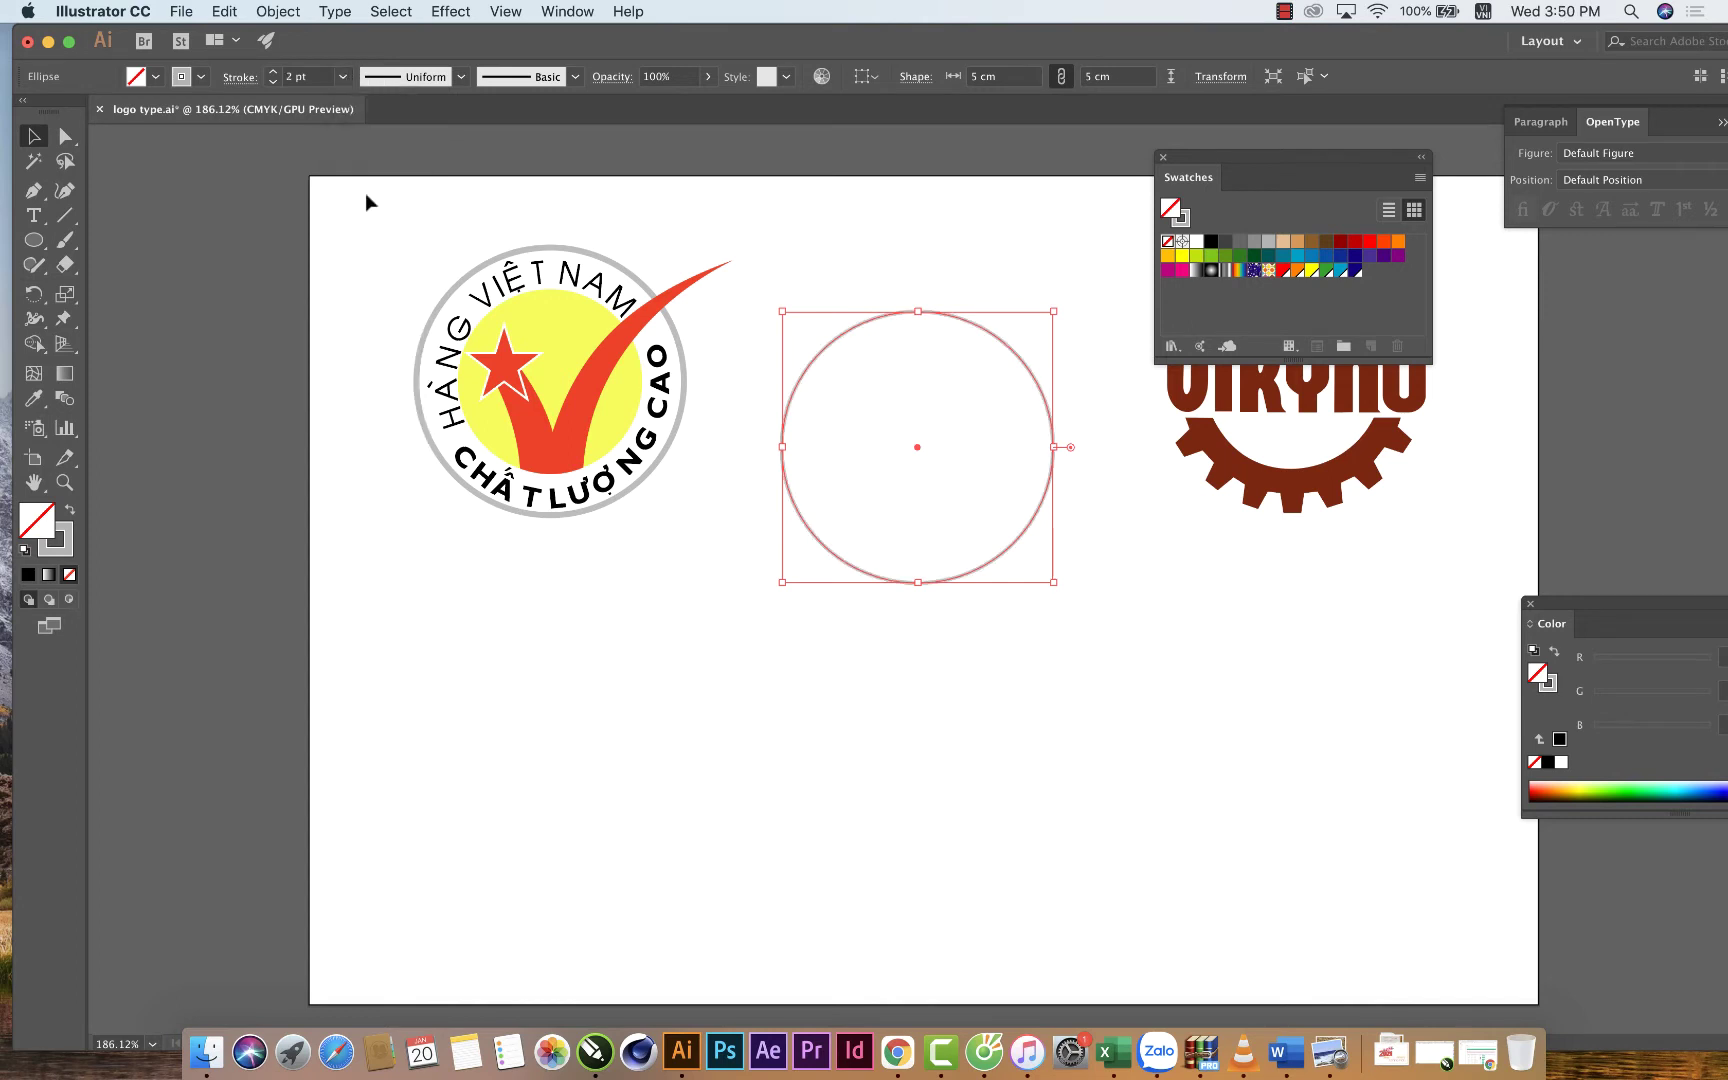
pyautogui.click(343, 77)
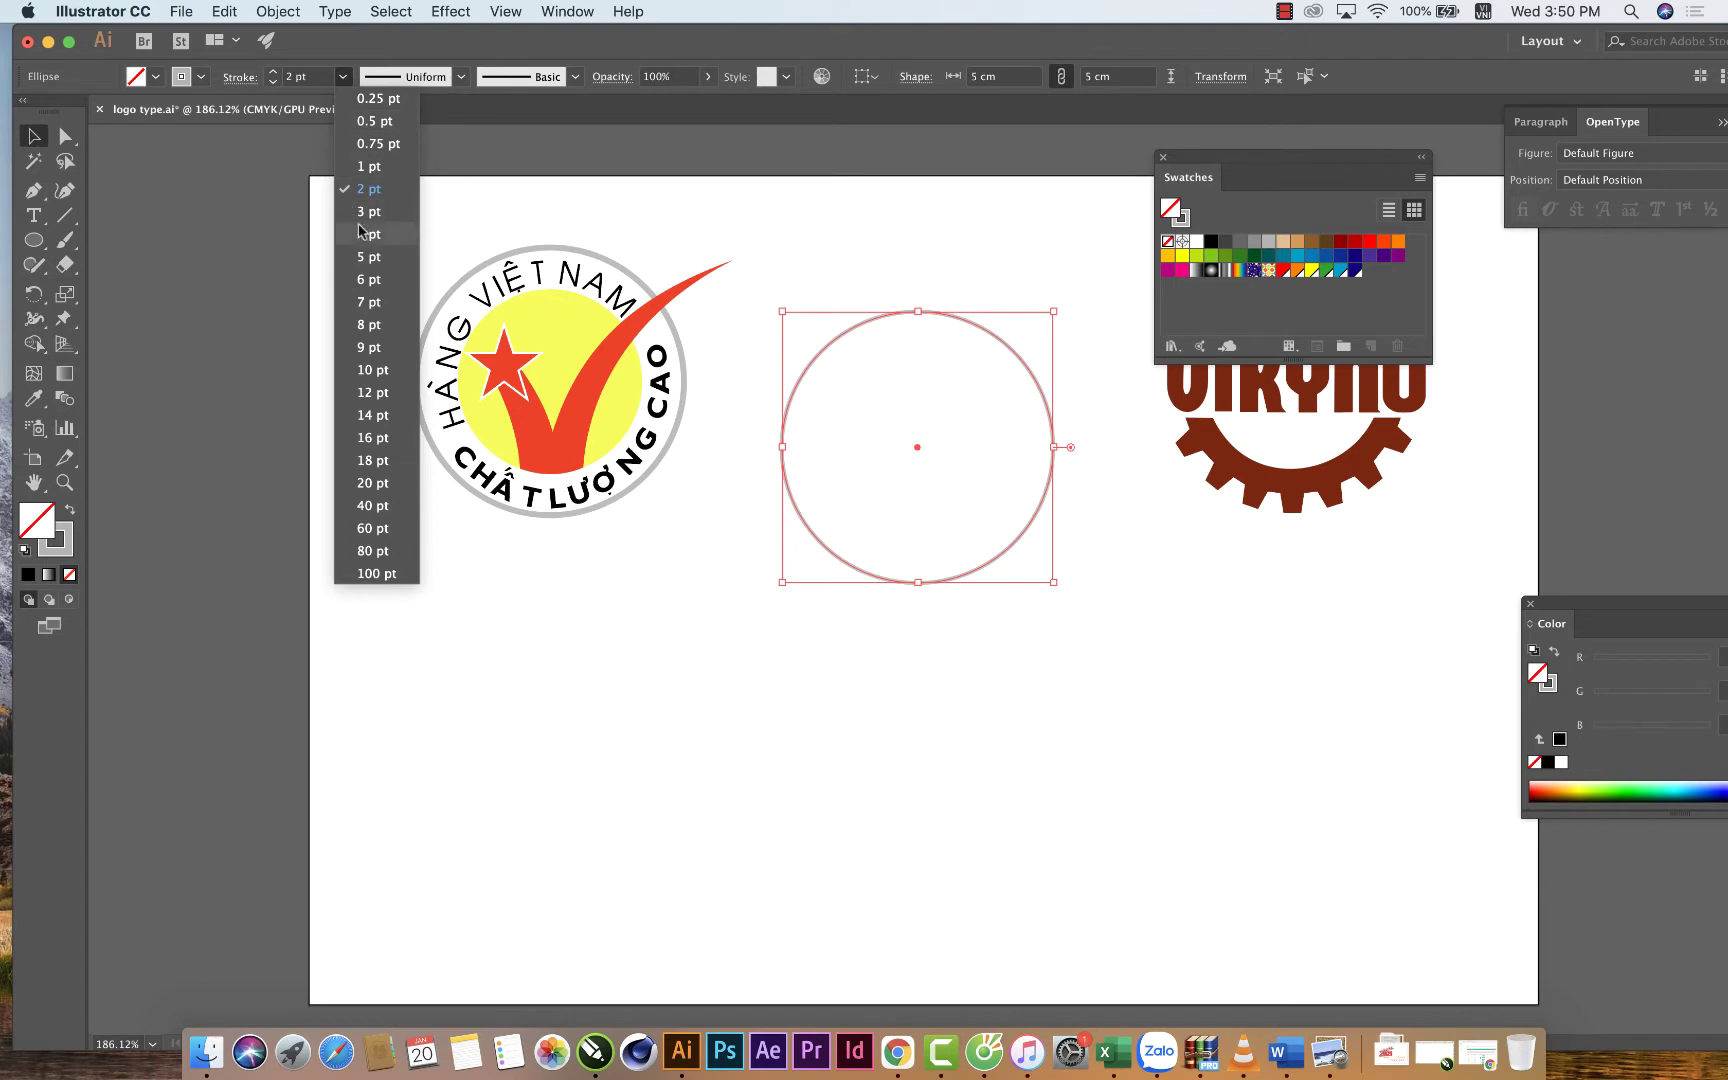
pyautogui.click(363, 224)
pyautogui.click(343, 77)
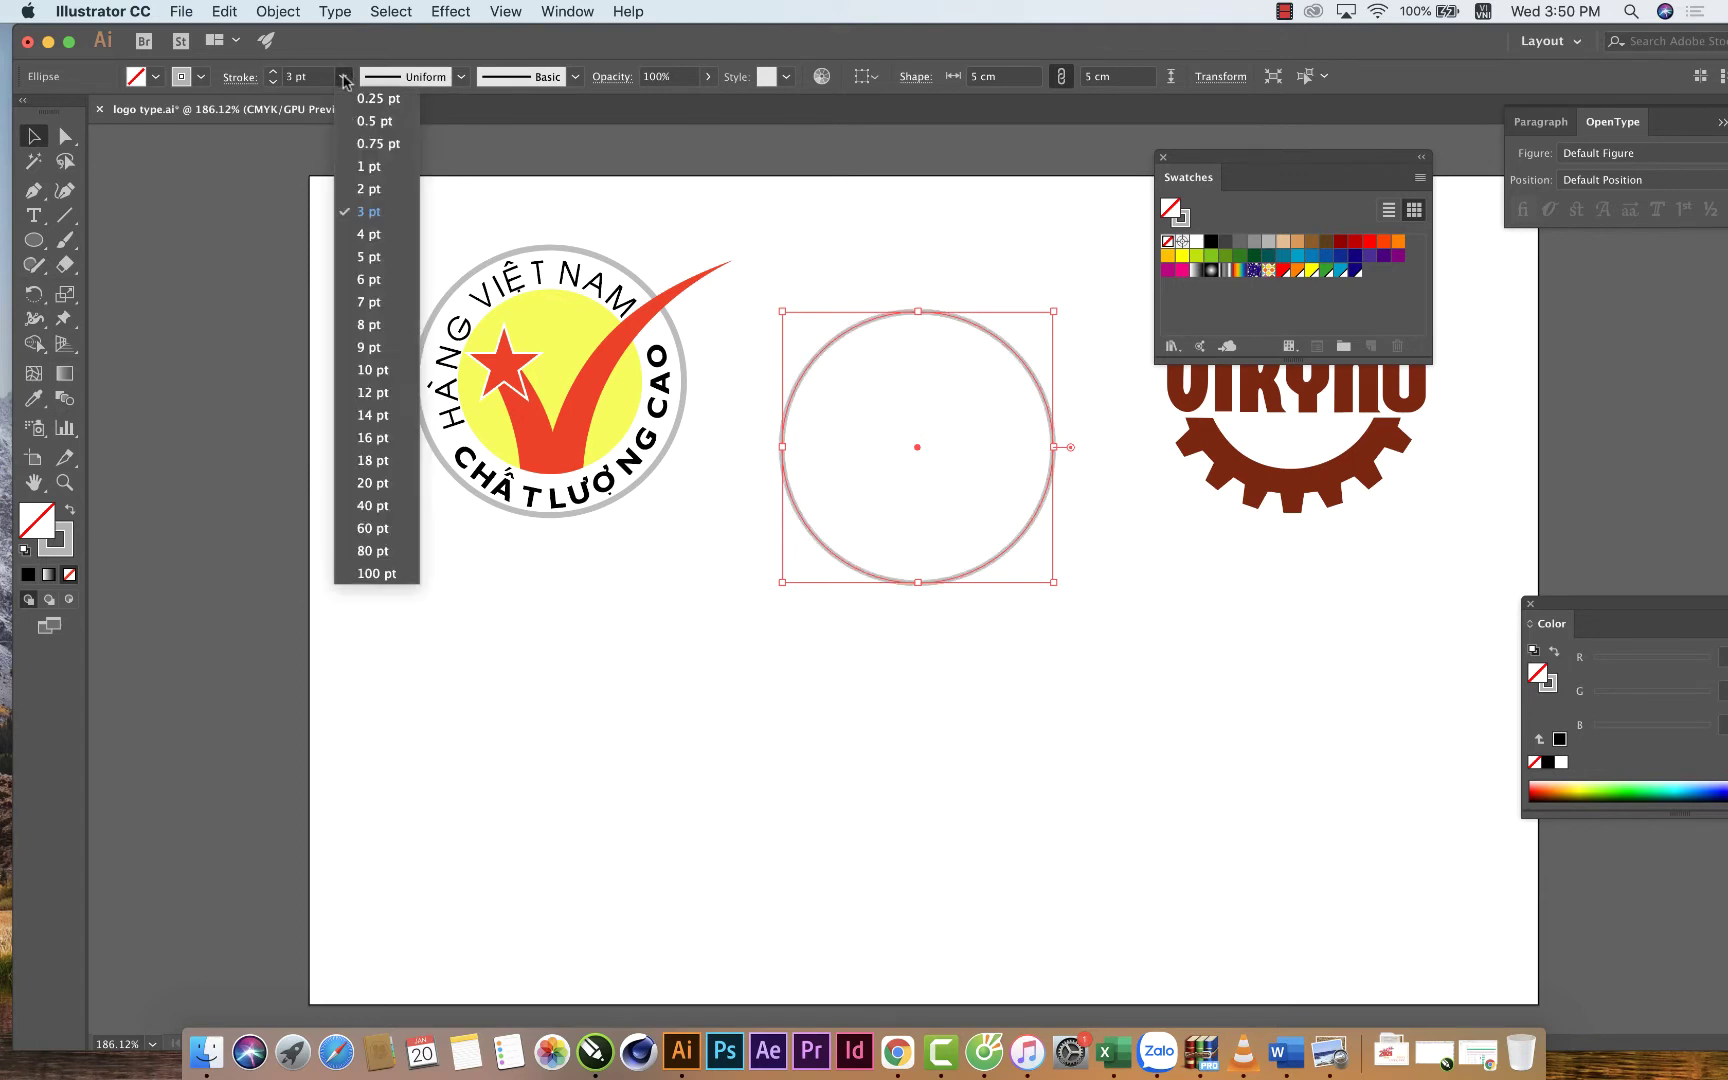
pyautogui.click(370, 237)
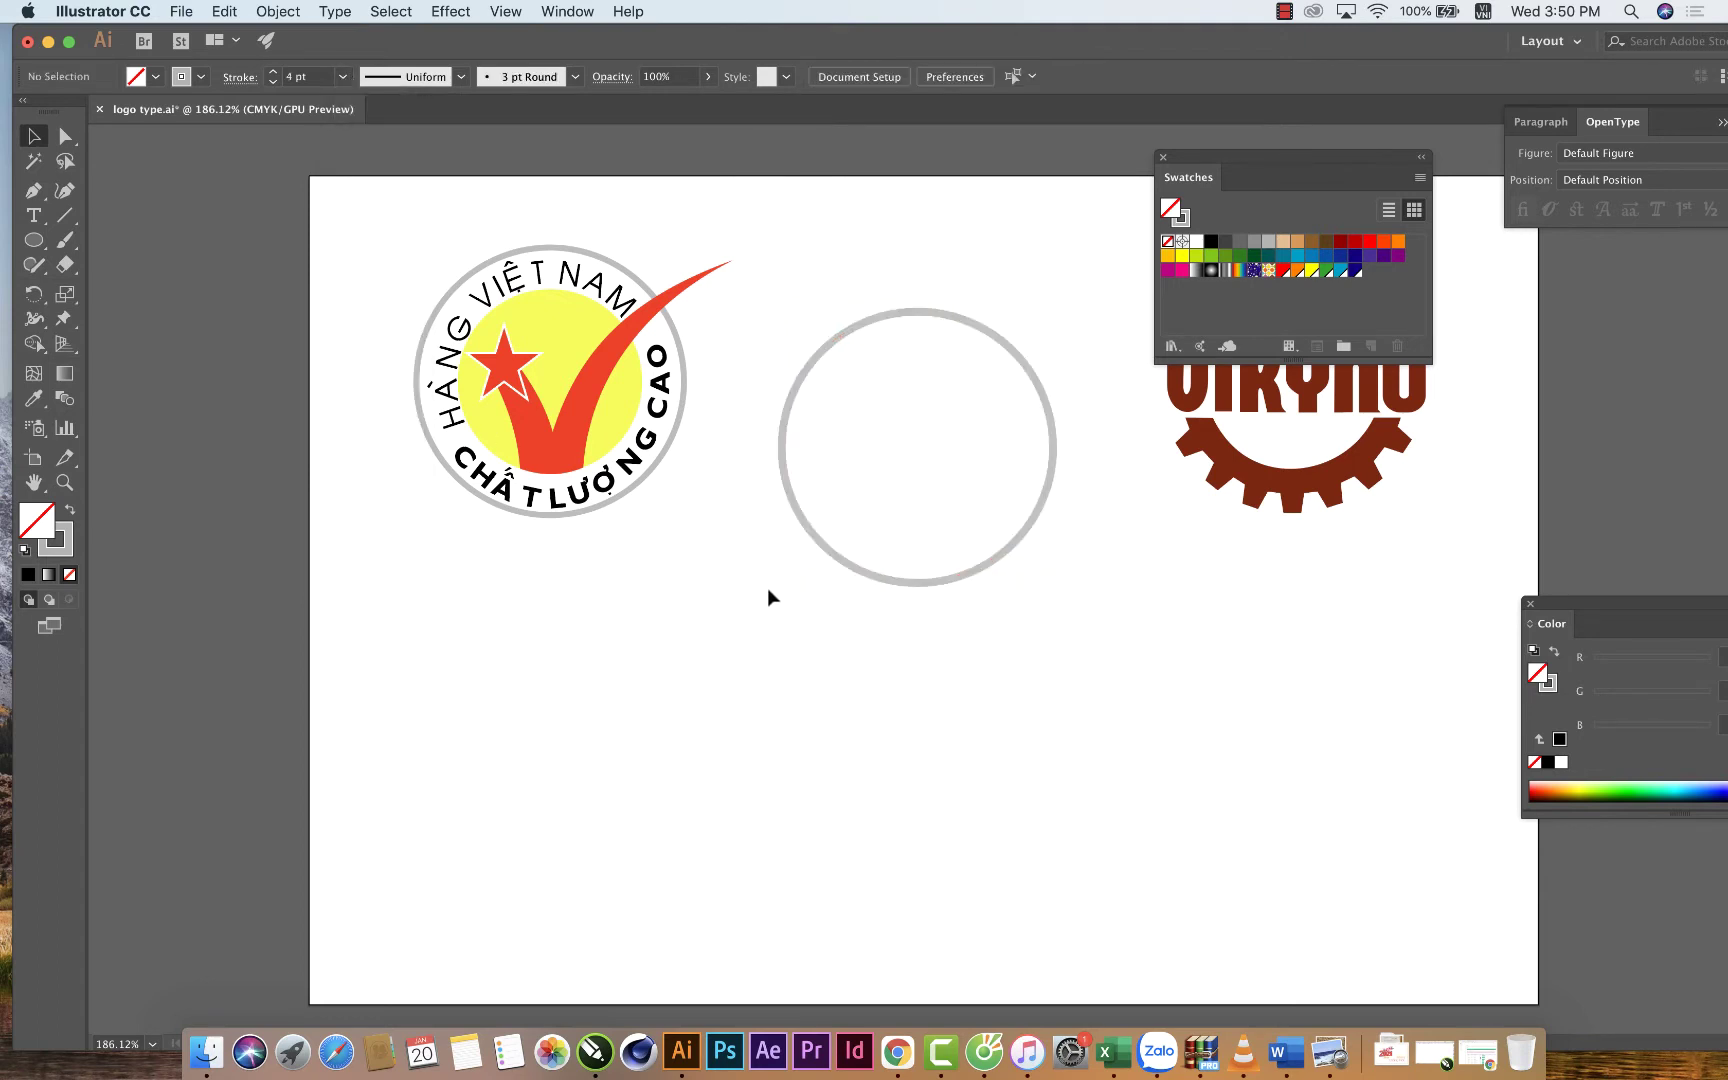
pyautogui.moveTo(835, 563); pyautogui.dragTo(820, 494)
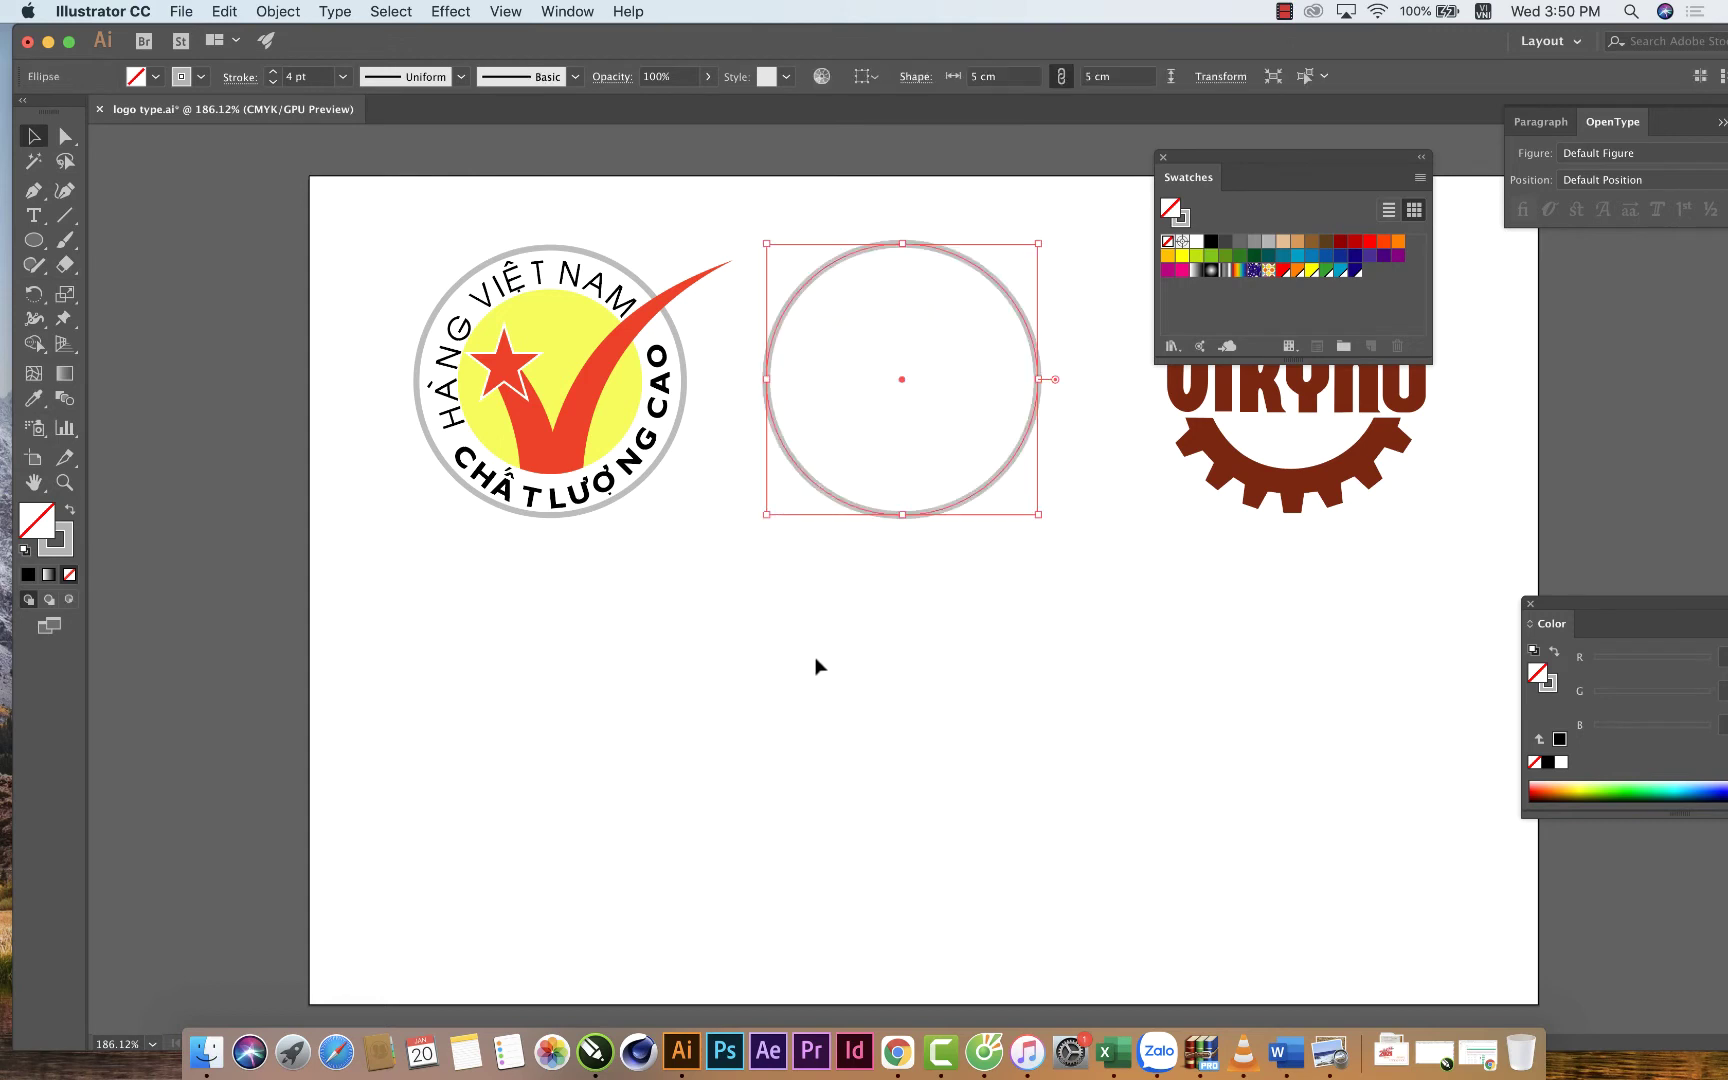
pyautogui.click(824, 648)
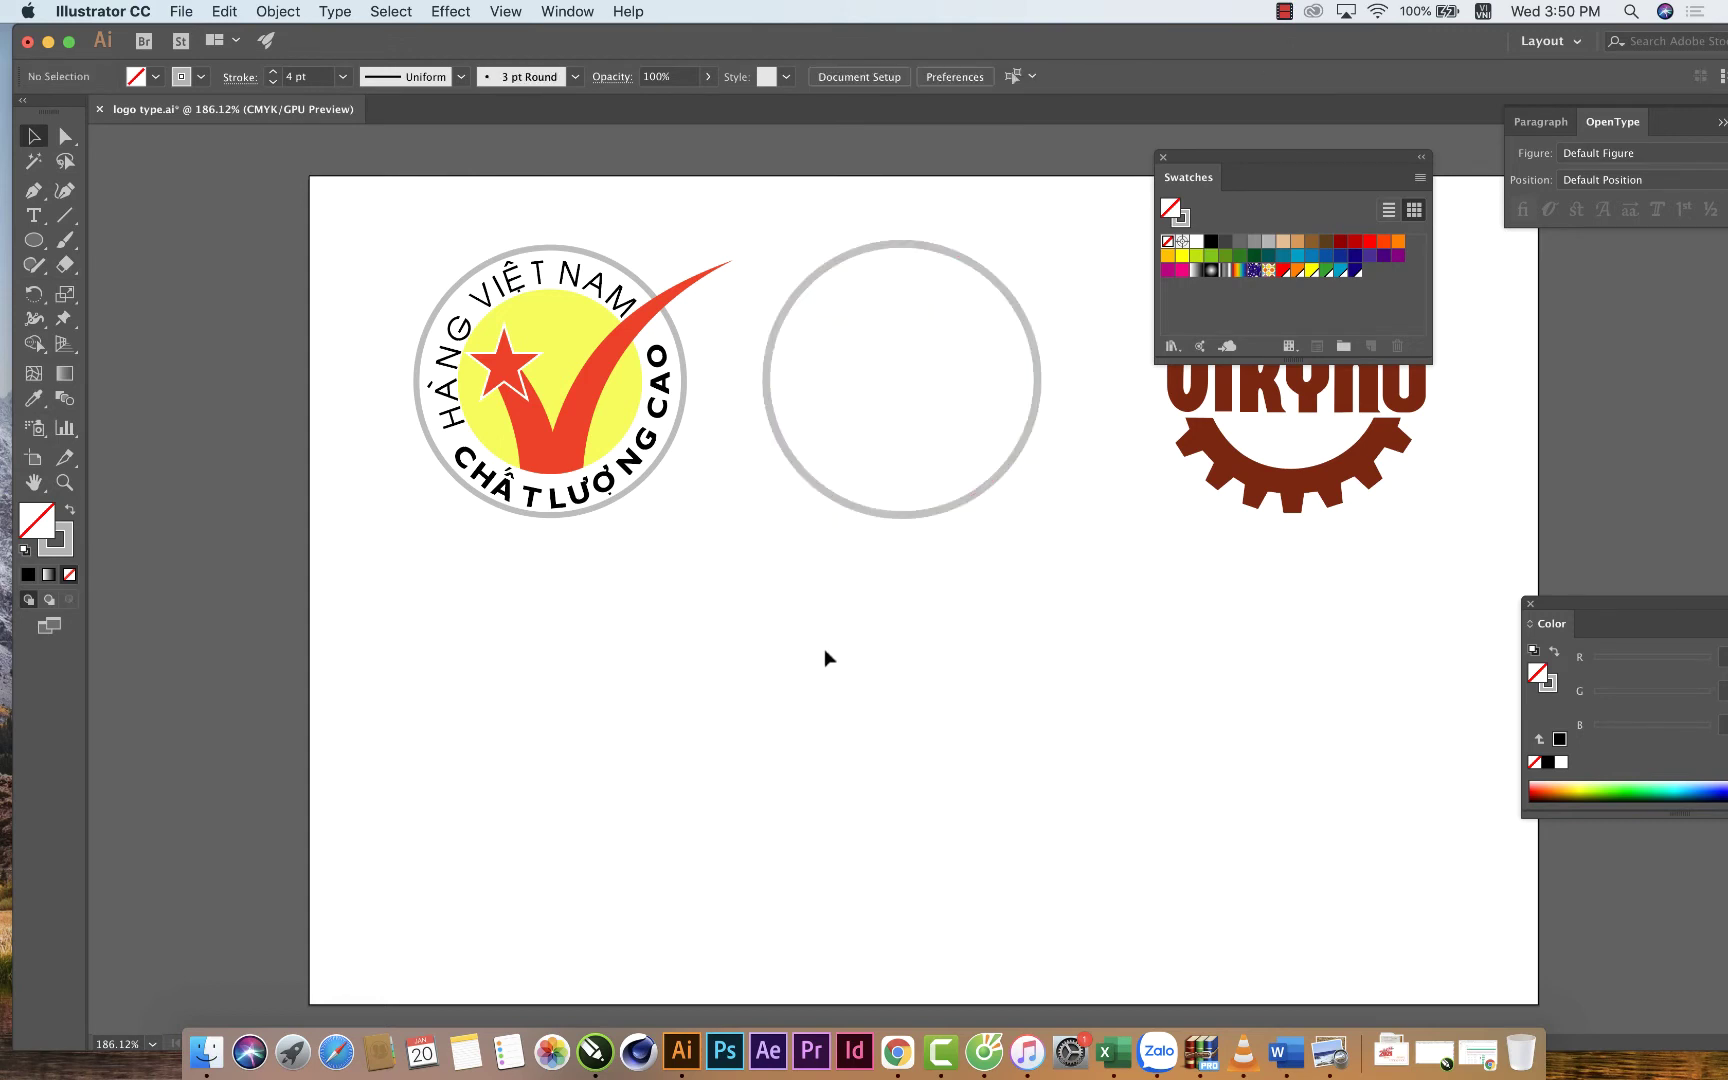
pyautogui.click(820, 486)
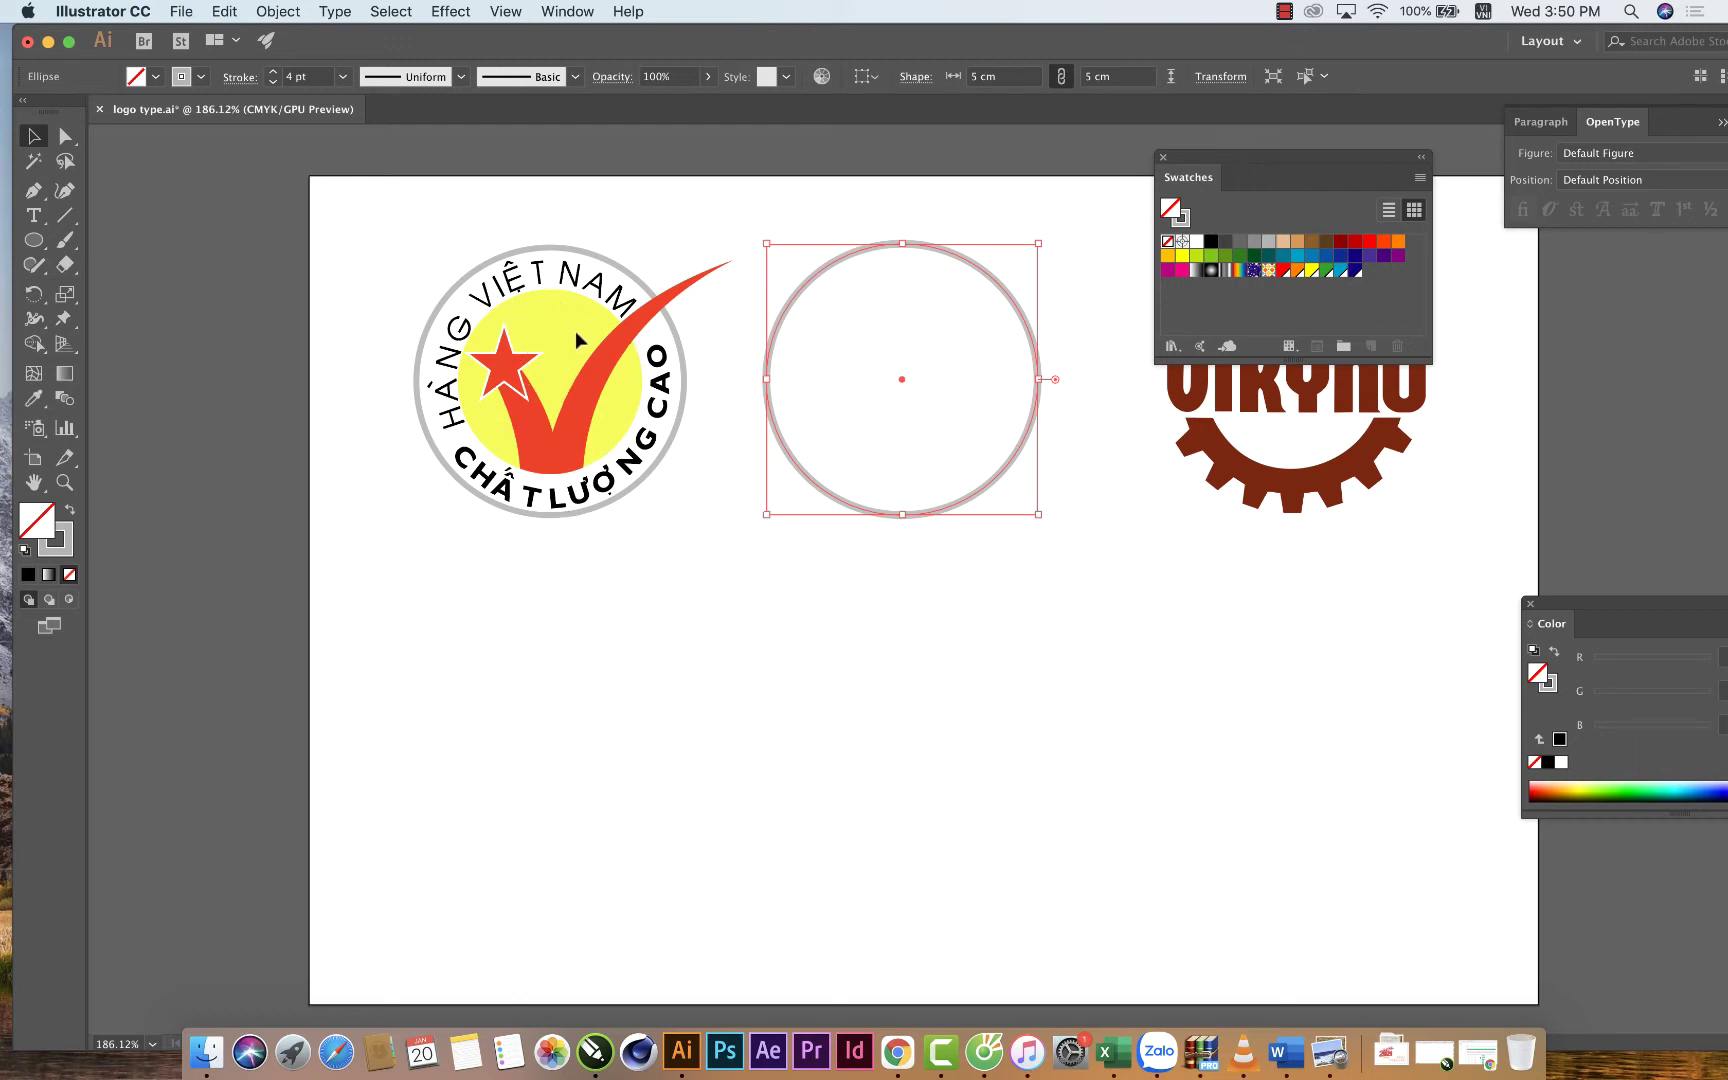
# Copy the grey ring, Paste in Place, and shrink the copy toward the centre.
pyautogui.click(224, 11)
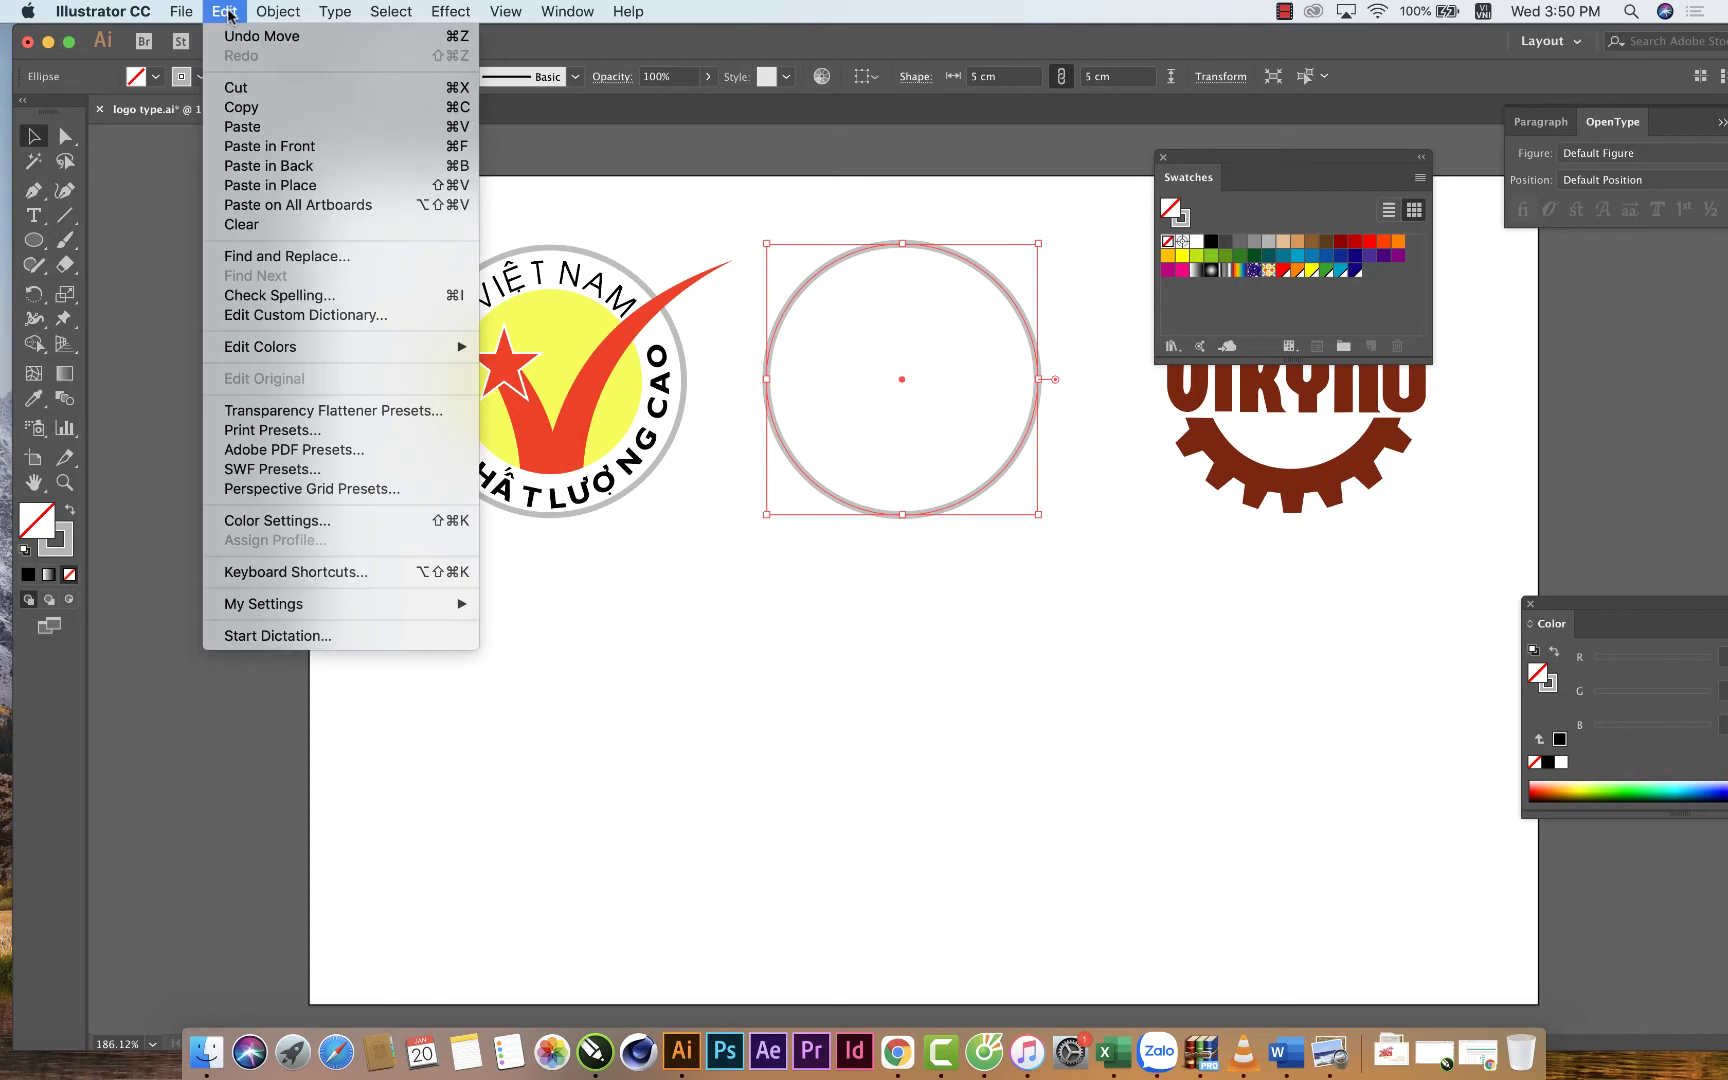
pyautogui.click(240, 107)
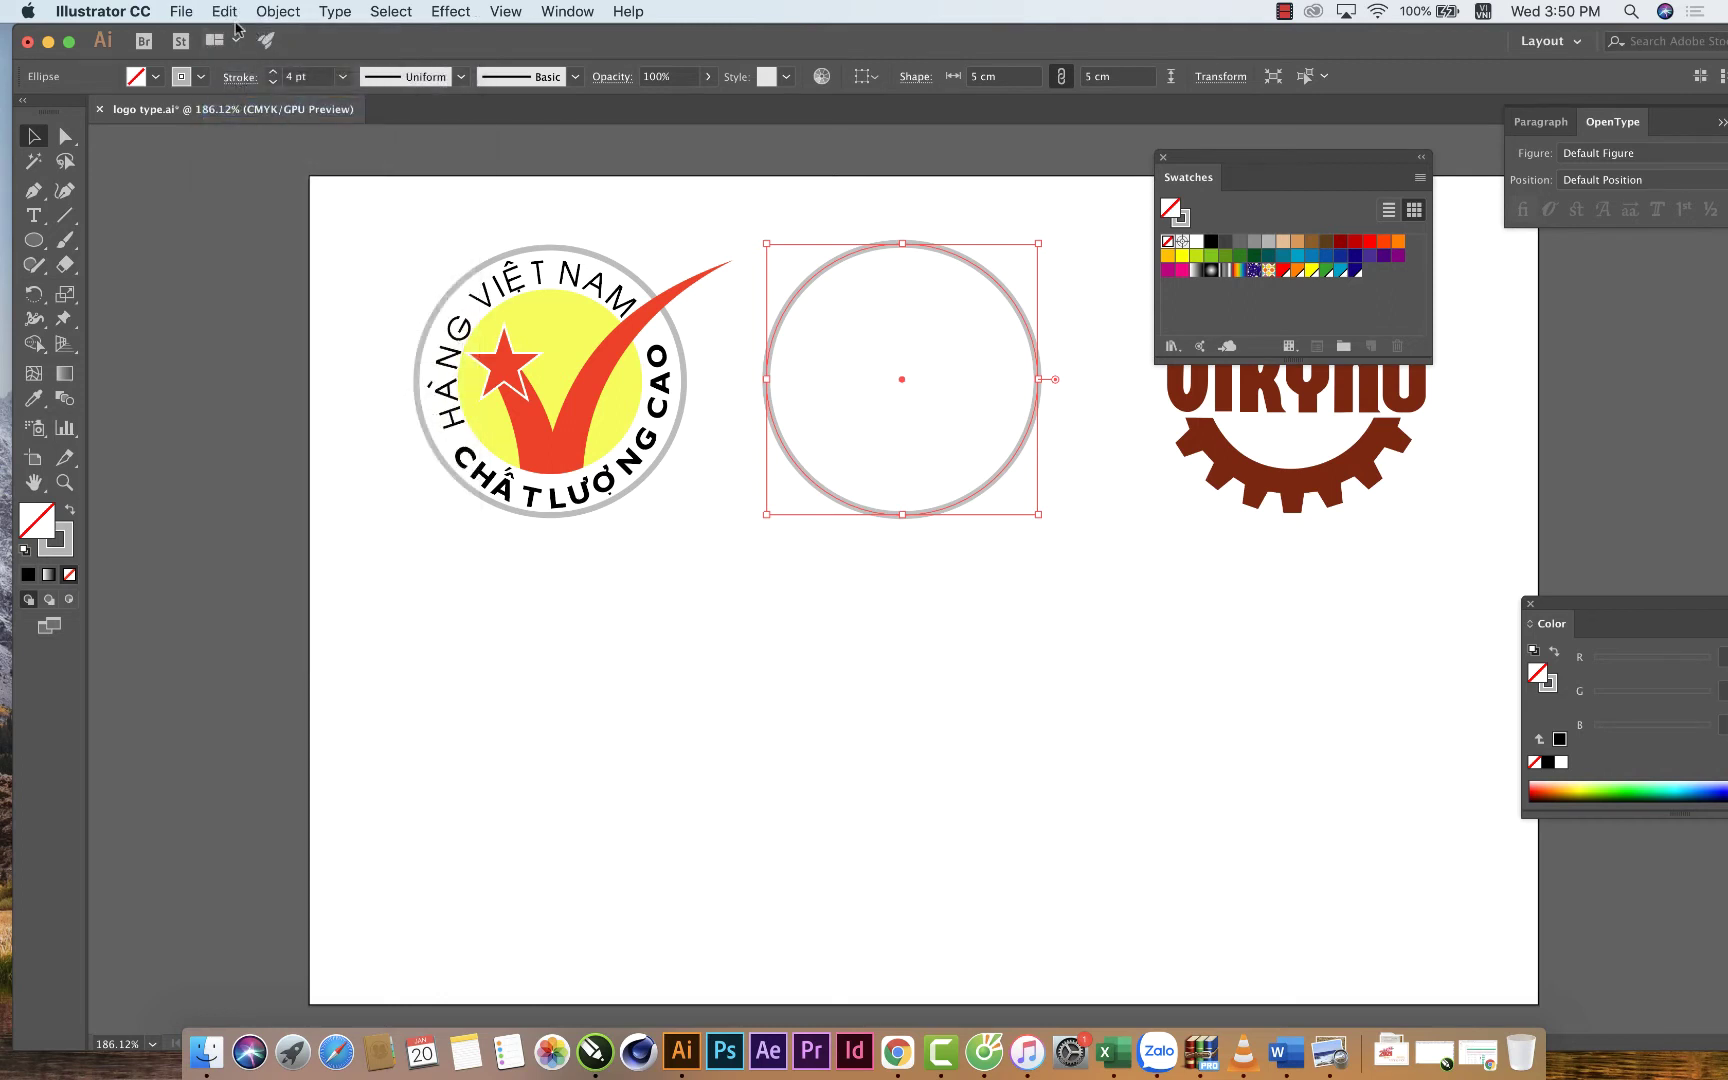
pyautogui.click(224, 11)
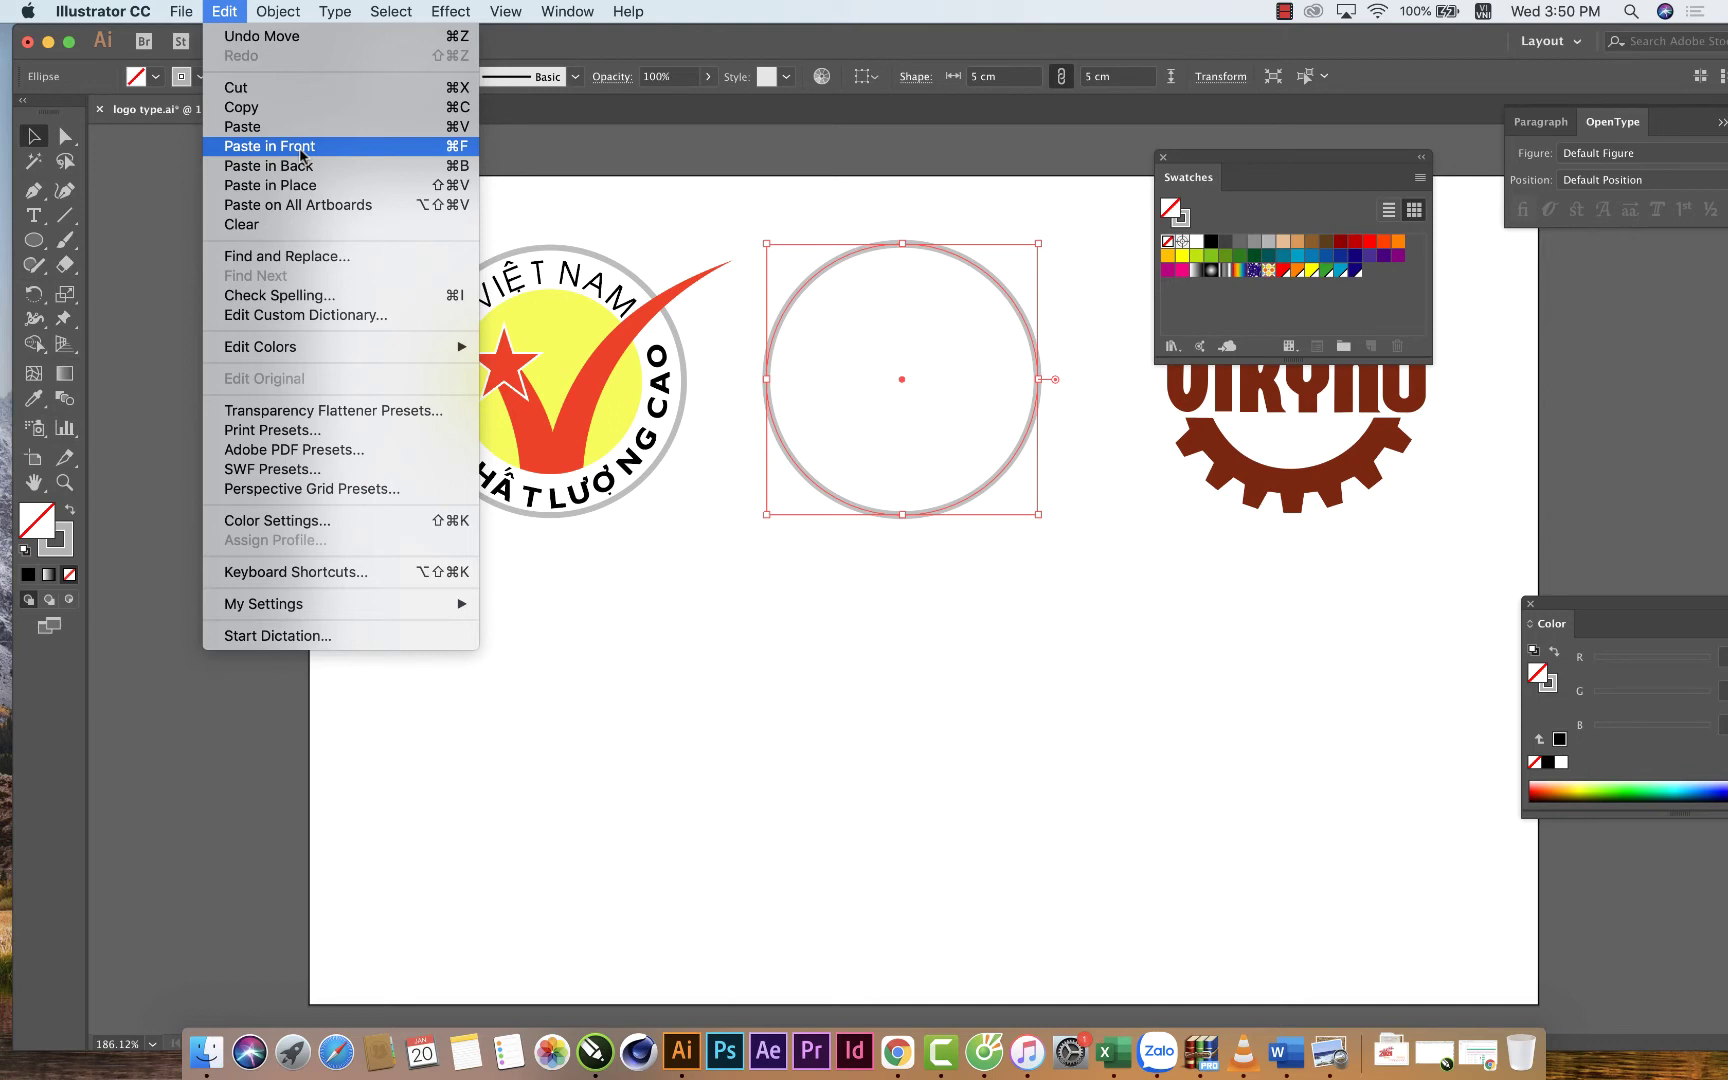
pyautogui.click(340, 188)
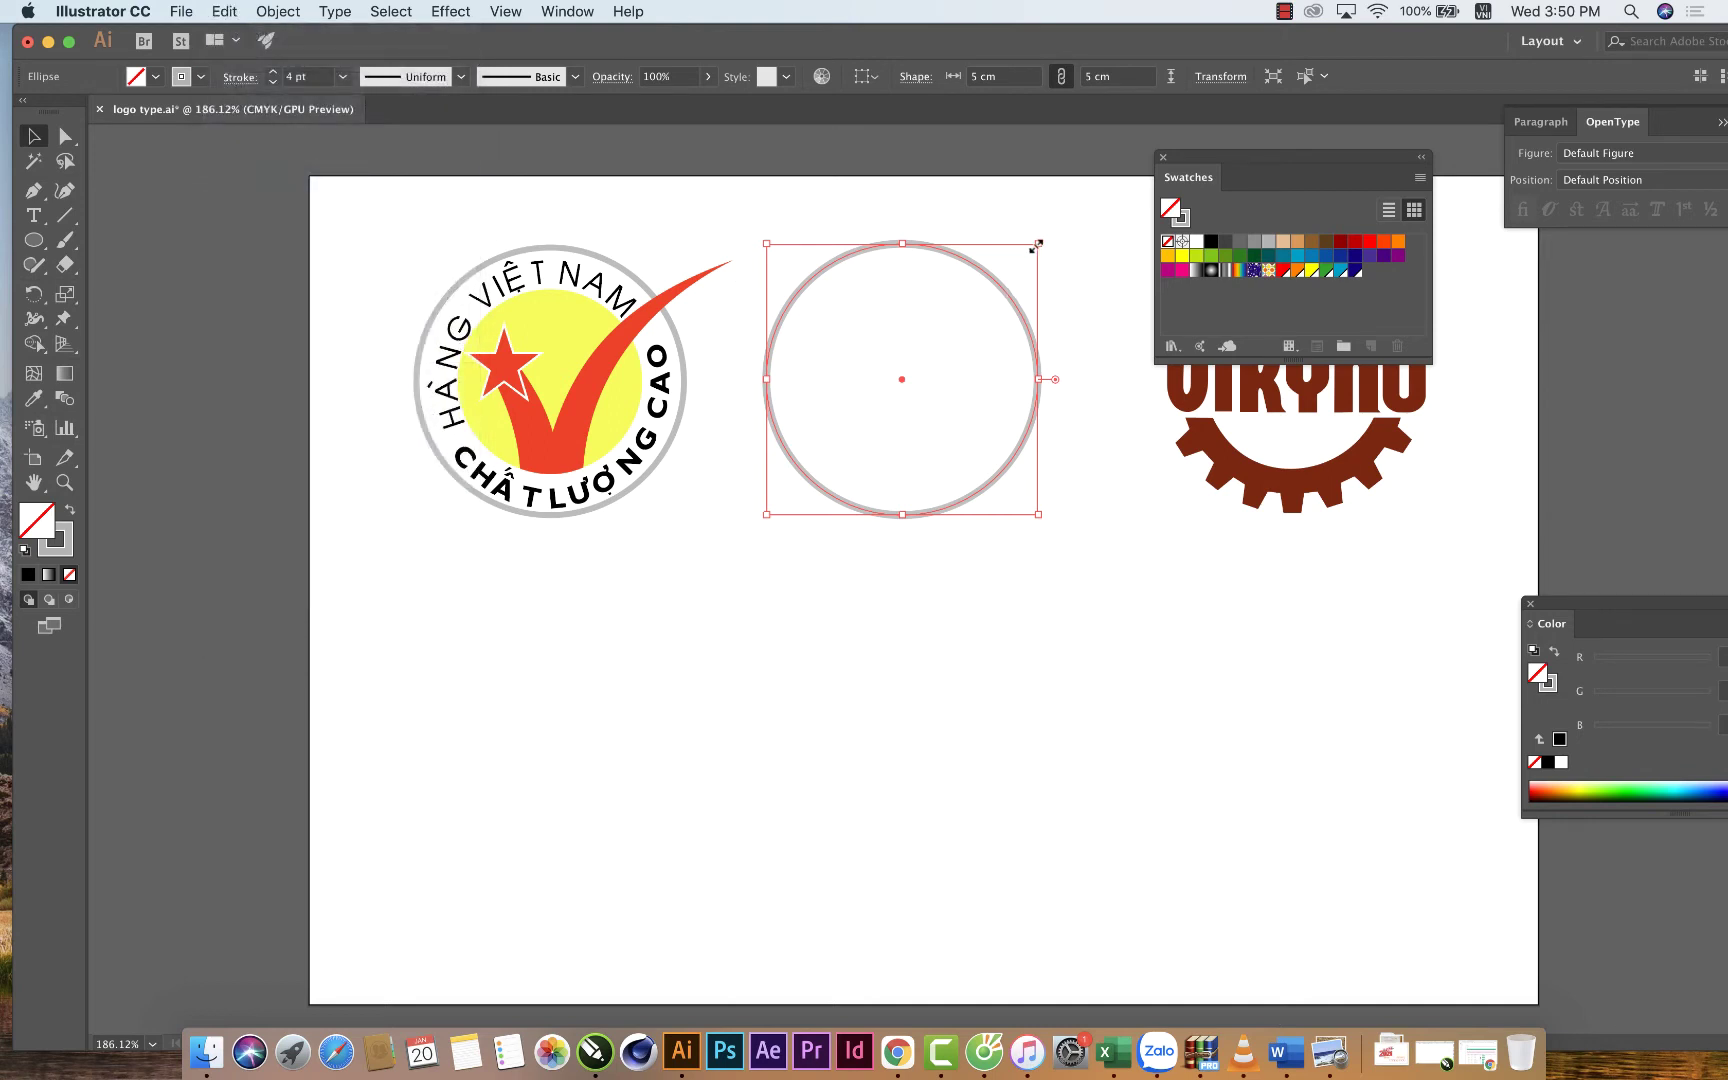
pyautogui.moveTo(1036, 245); pyautogui.dragTo(1016, 293)
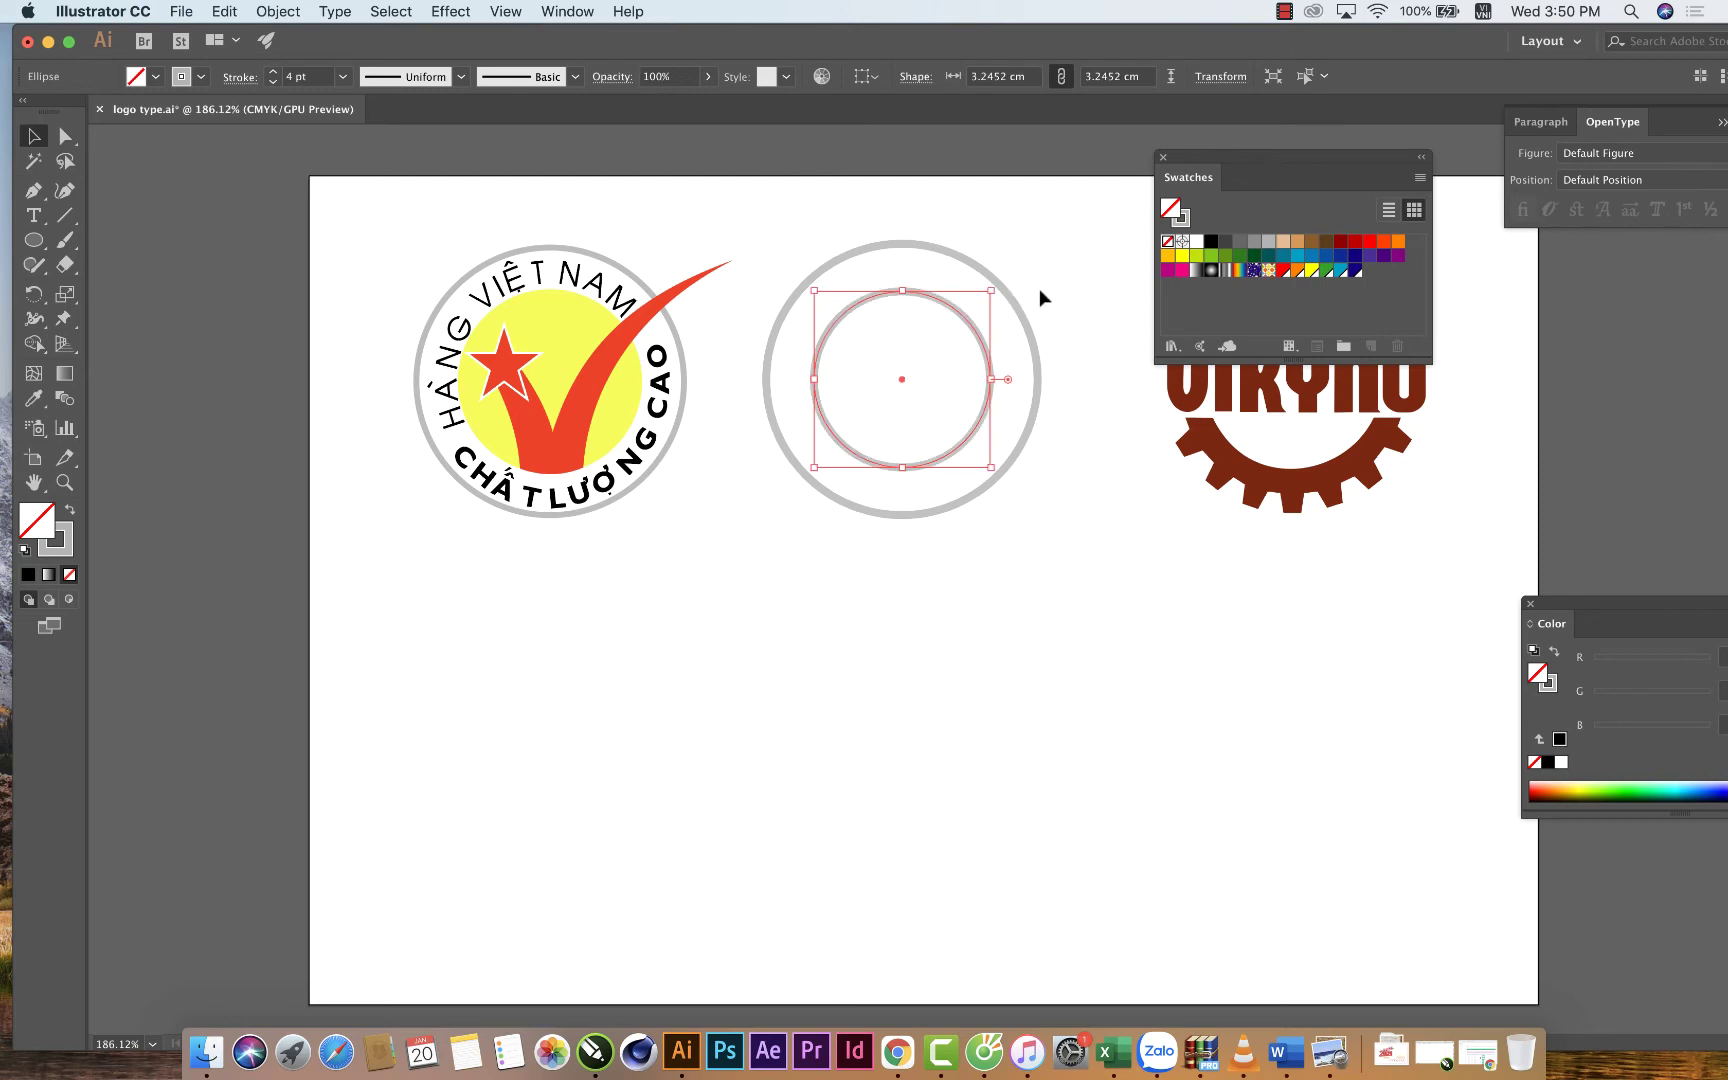
# Fill the inner circle with yellow and remove its outline.
pyautogui.click(1182, 256)
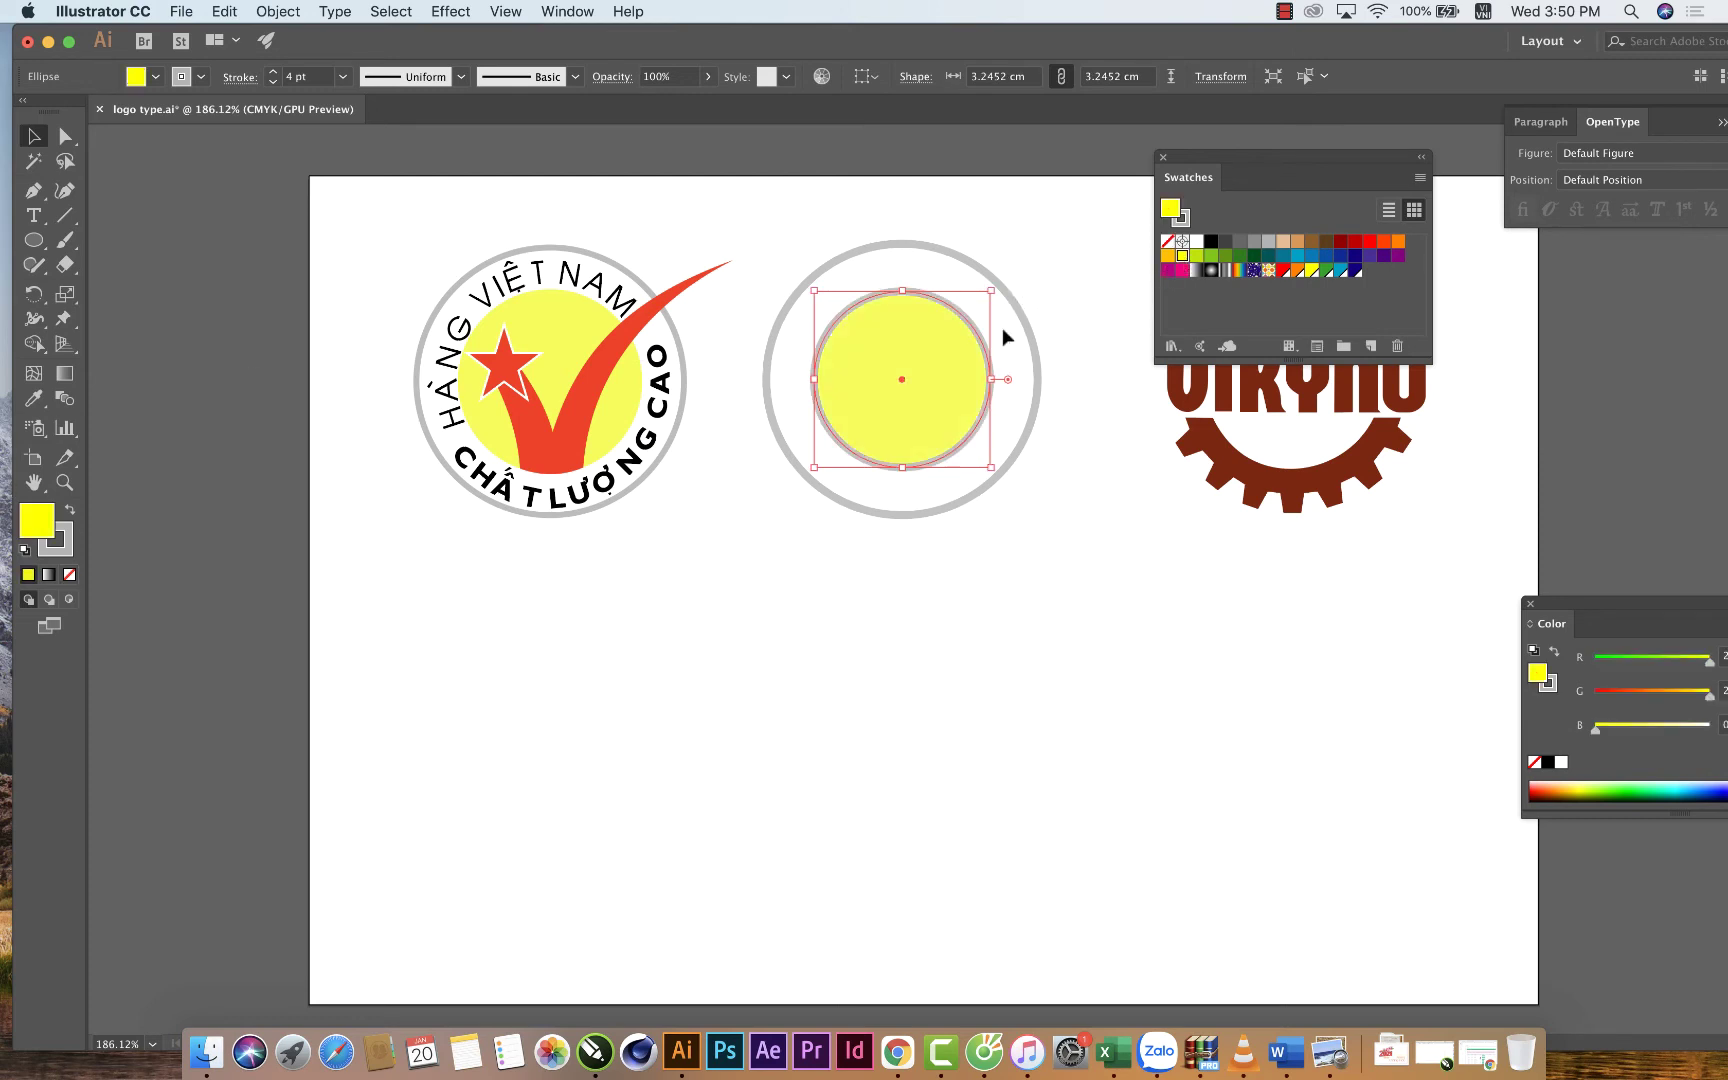
pyautogui.click(69, 574)
pyautogui.click(403, 646)
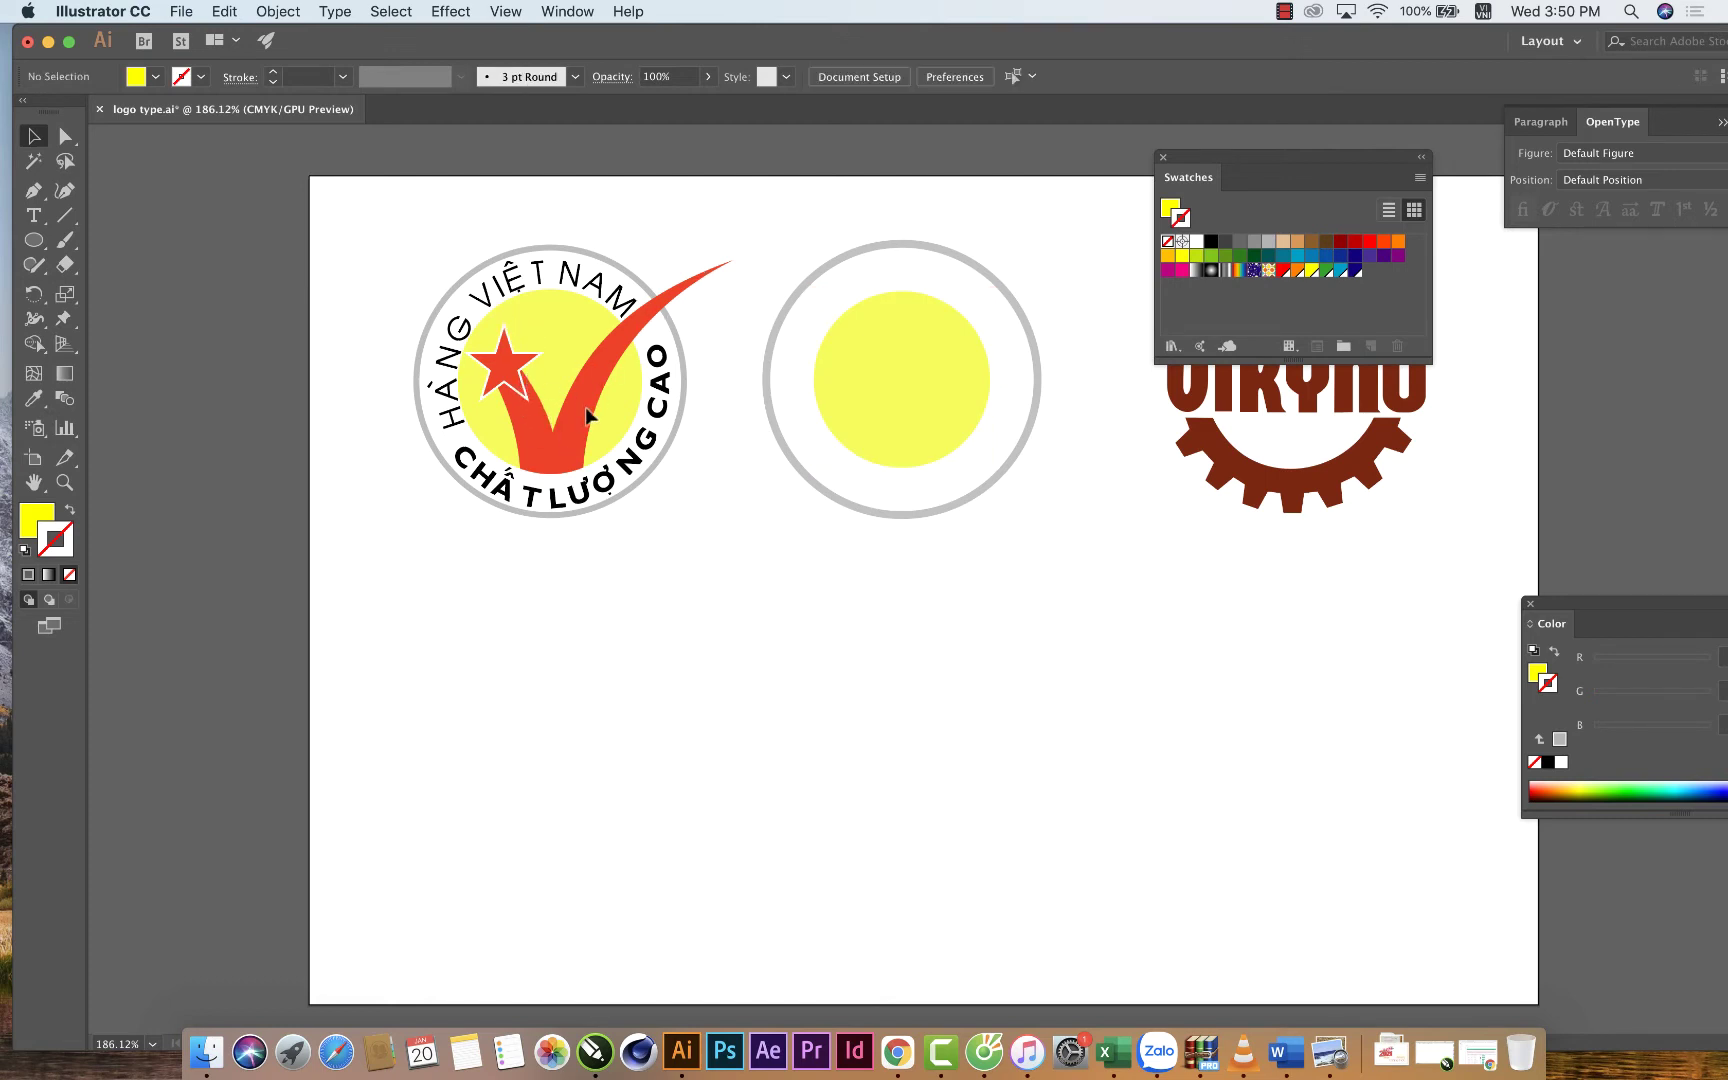
pyautogui.click(36, 243)
pyautogui.moveTo(37, 245); pyautogui.dragTo(104, 322)
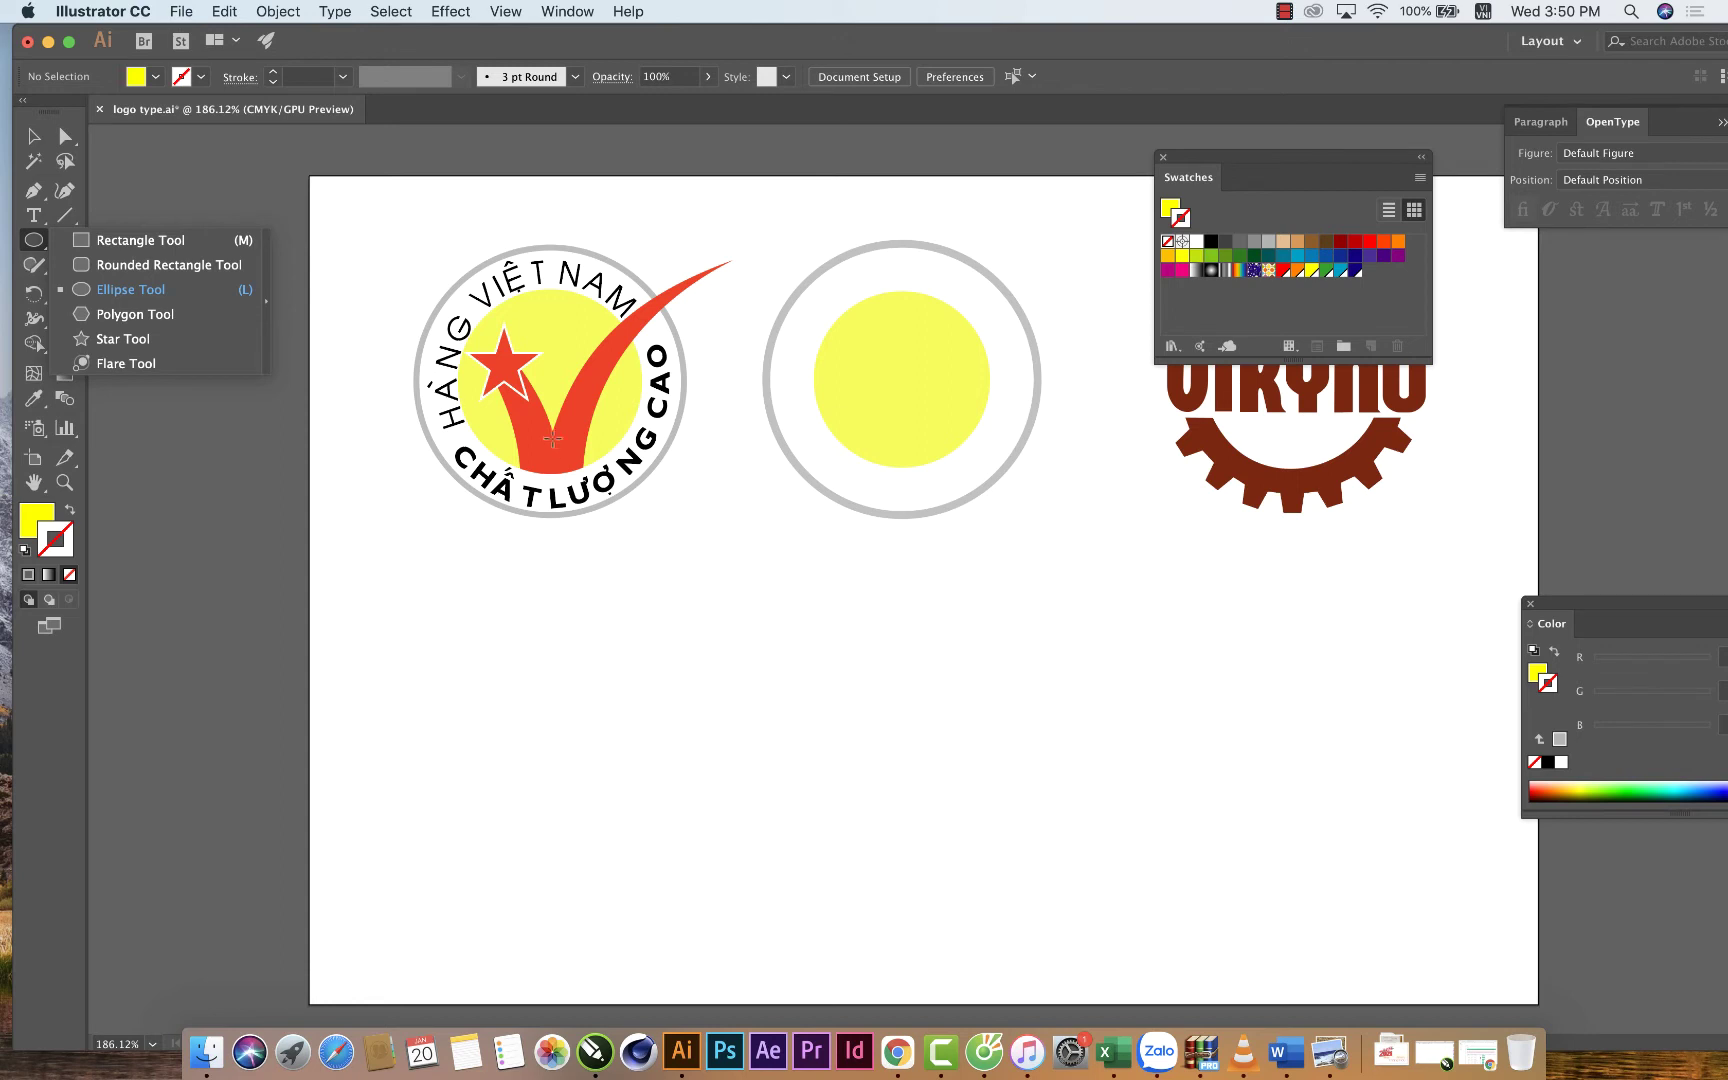
# Start a no-fill Pen path along the checkmark's left edge and bottom.
pyautogui.click(33, 136)
pyautogui.click(40, 195)
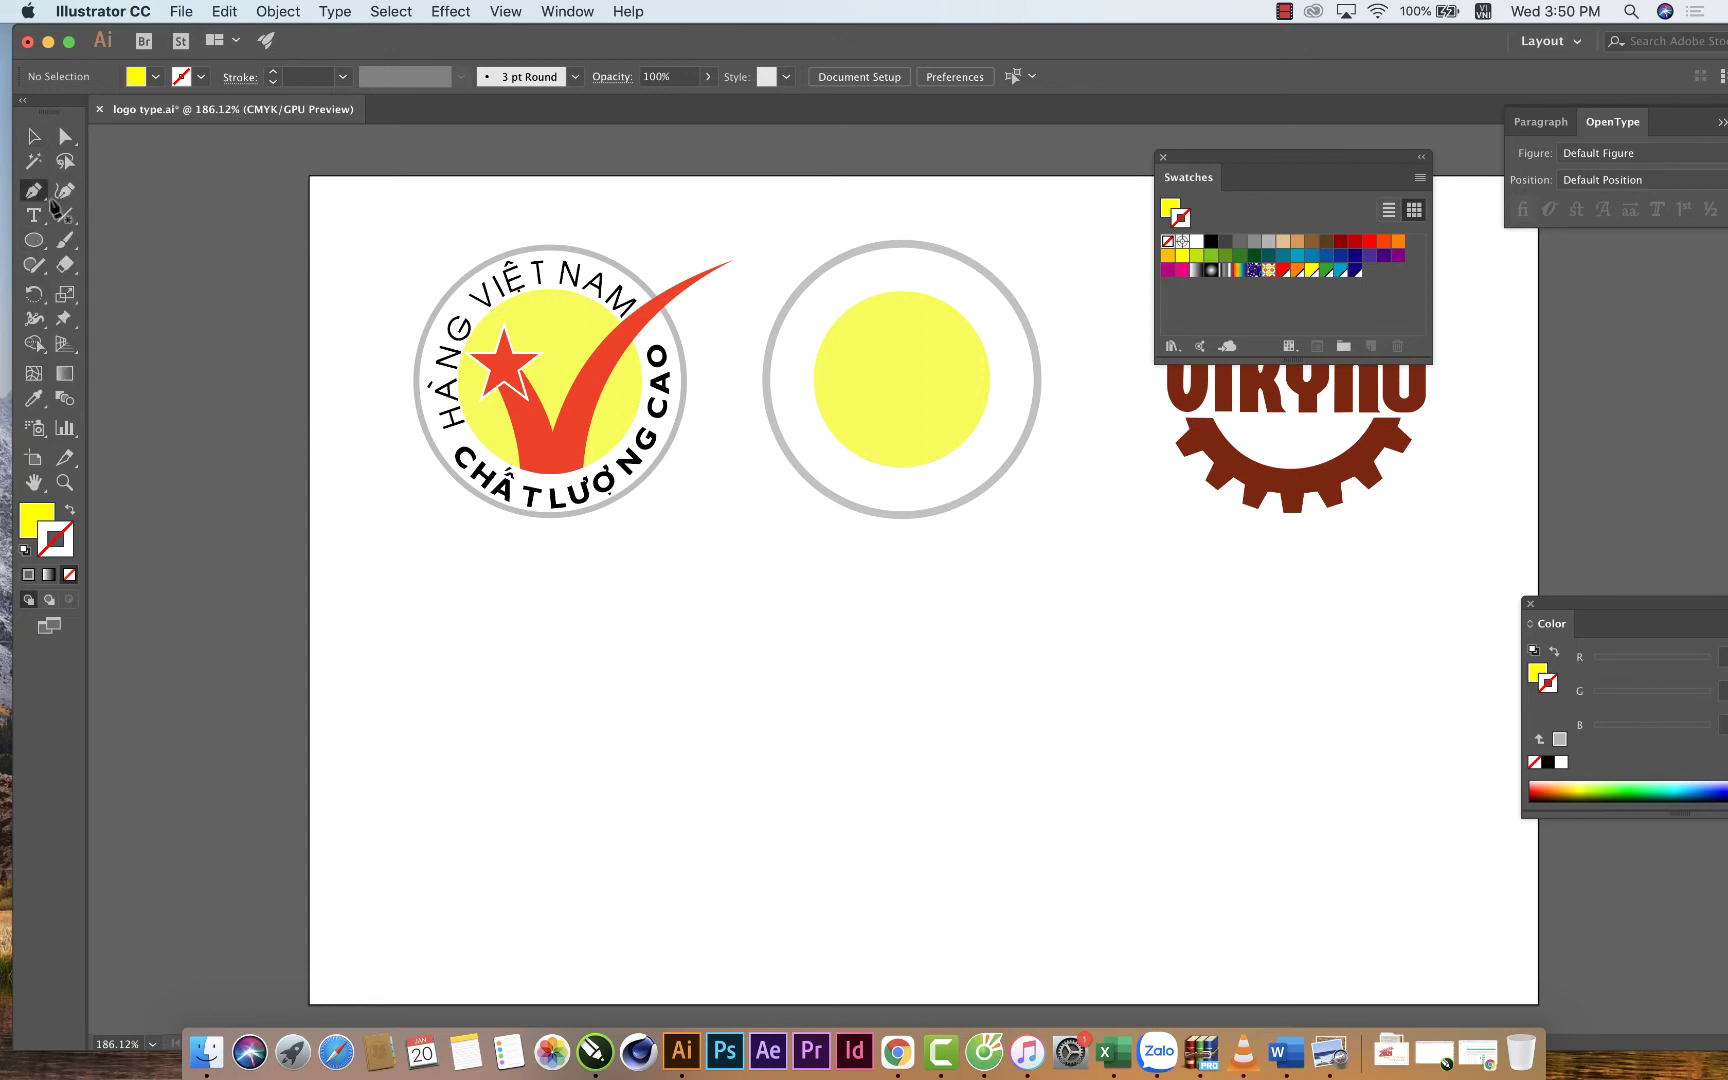
pyautogui.click(500, 393)
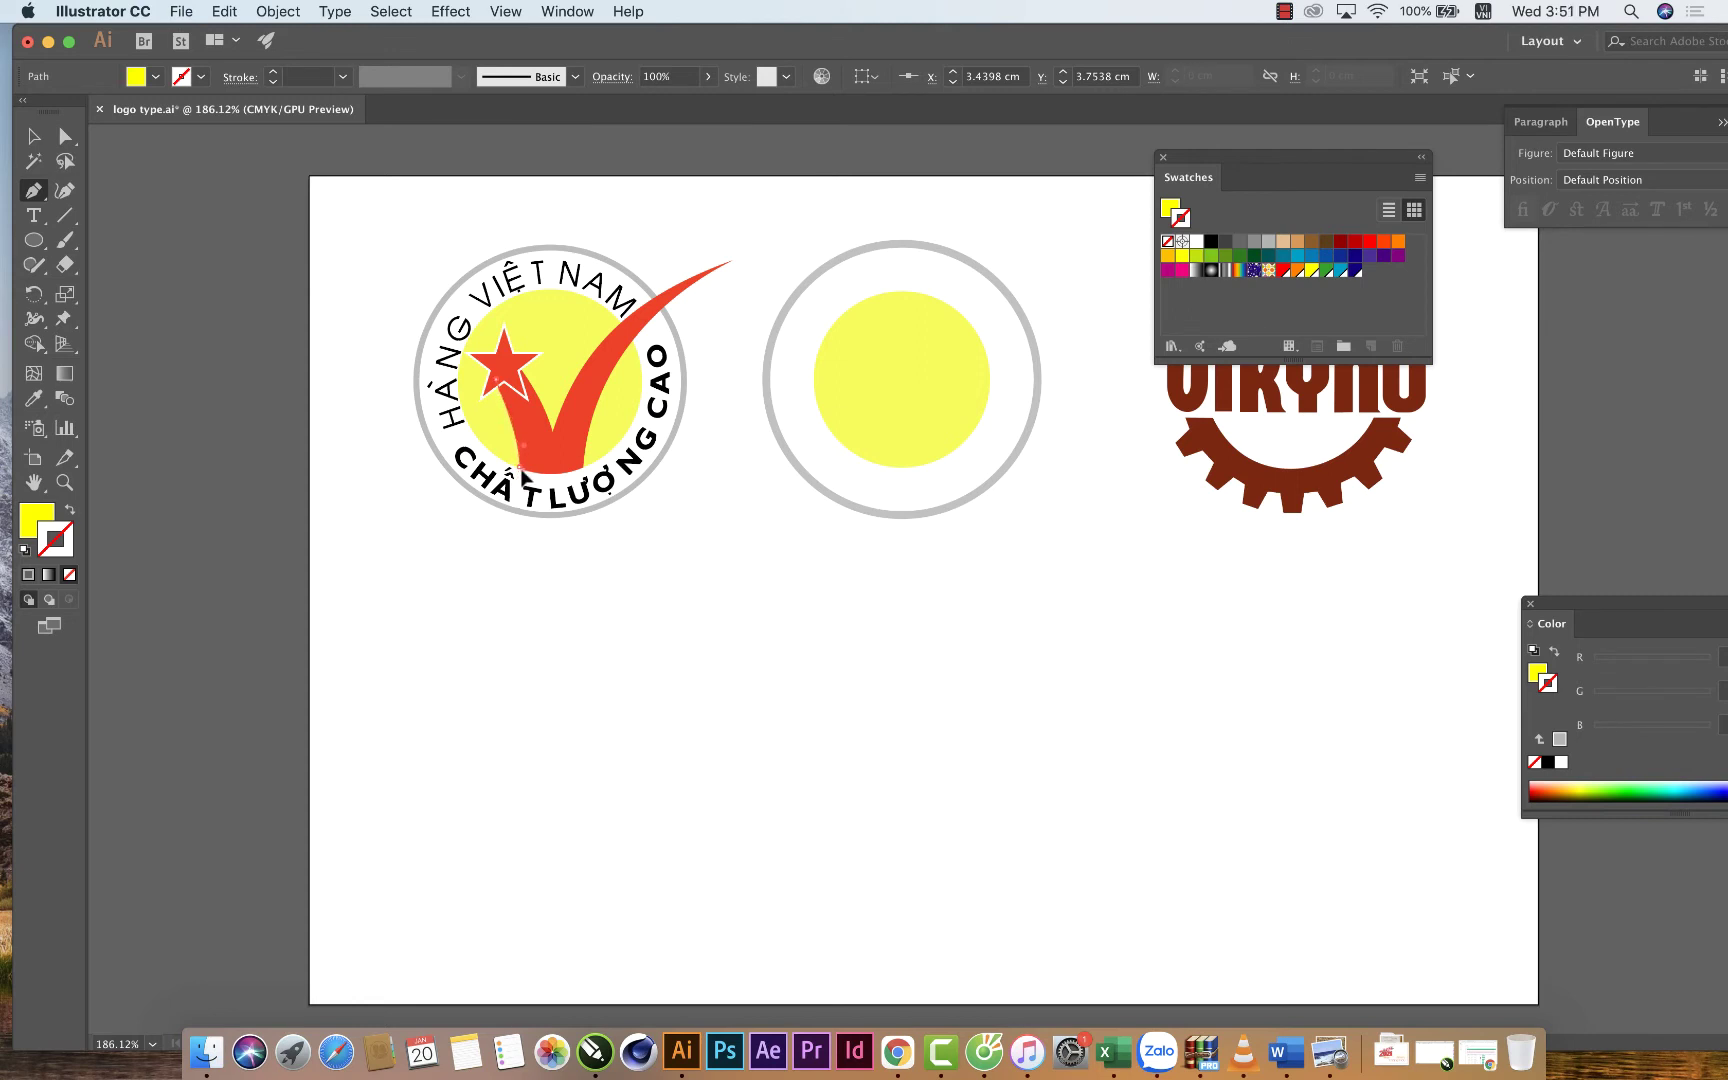
pyautogui.click(529, 479)
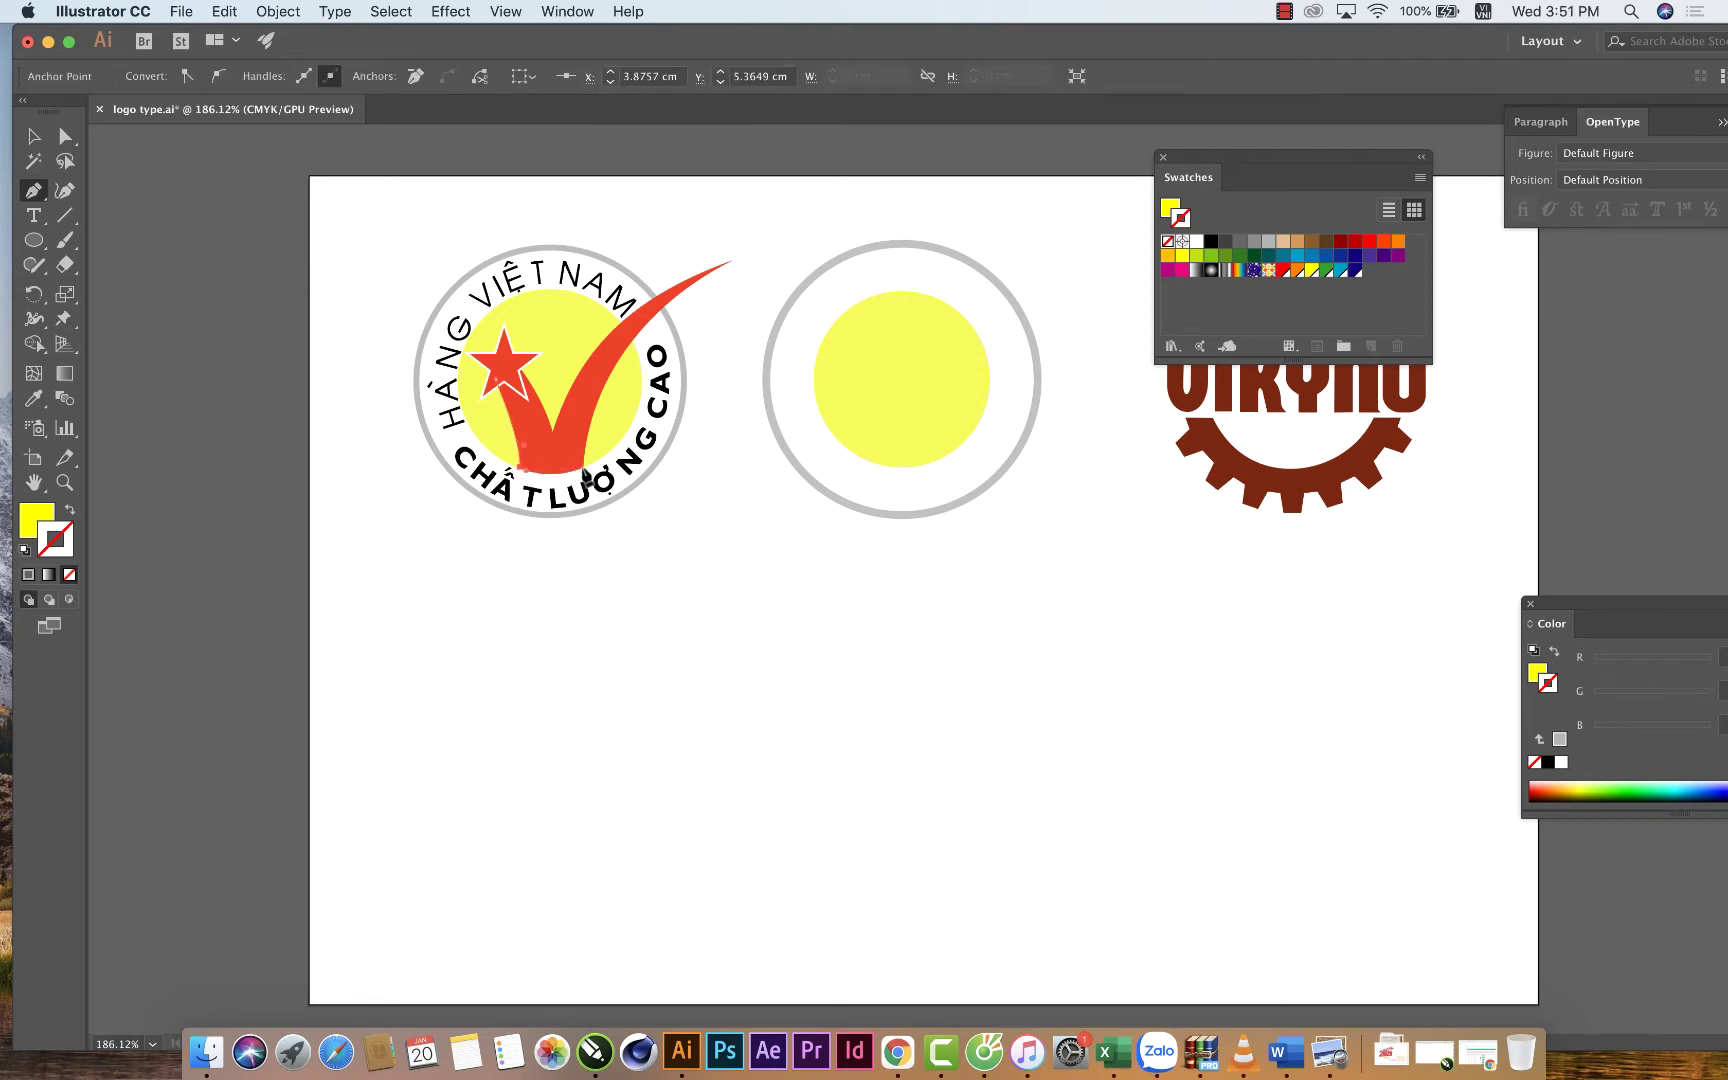
pyautogui.moveTo(585, 470)
pyautogui.mouseDown()
pyautogui.moveTo(612, 454)
pyautogui.moveTo(497, 378)
pyautogui.mouseUp()
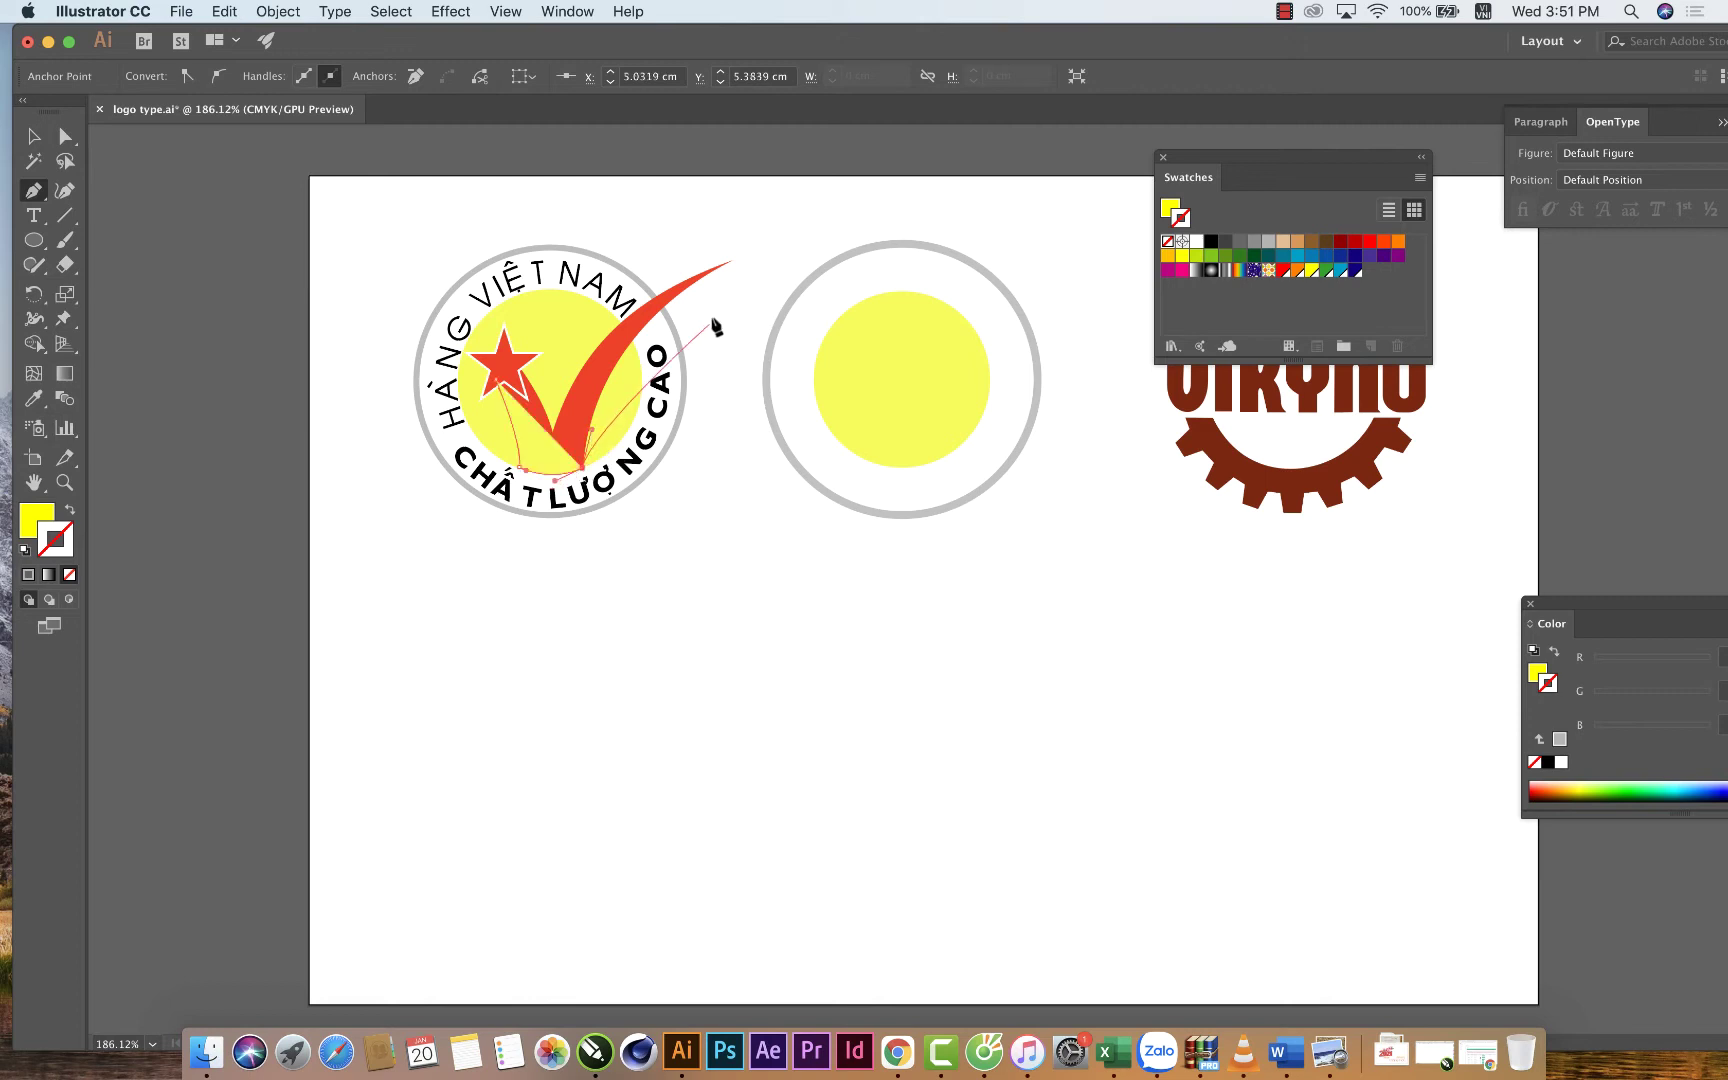
pyautogui.click(26, 549)
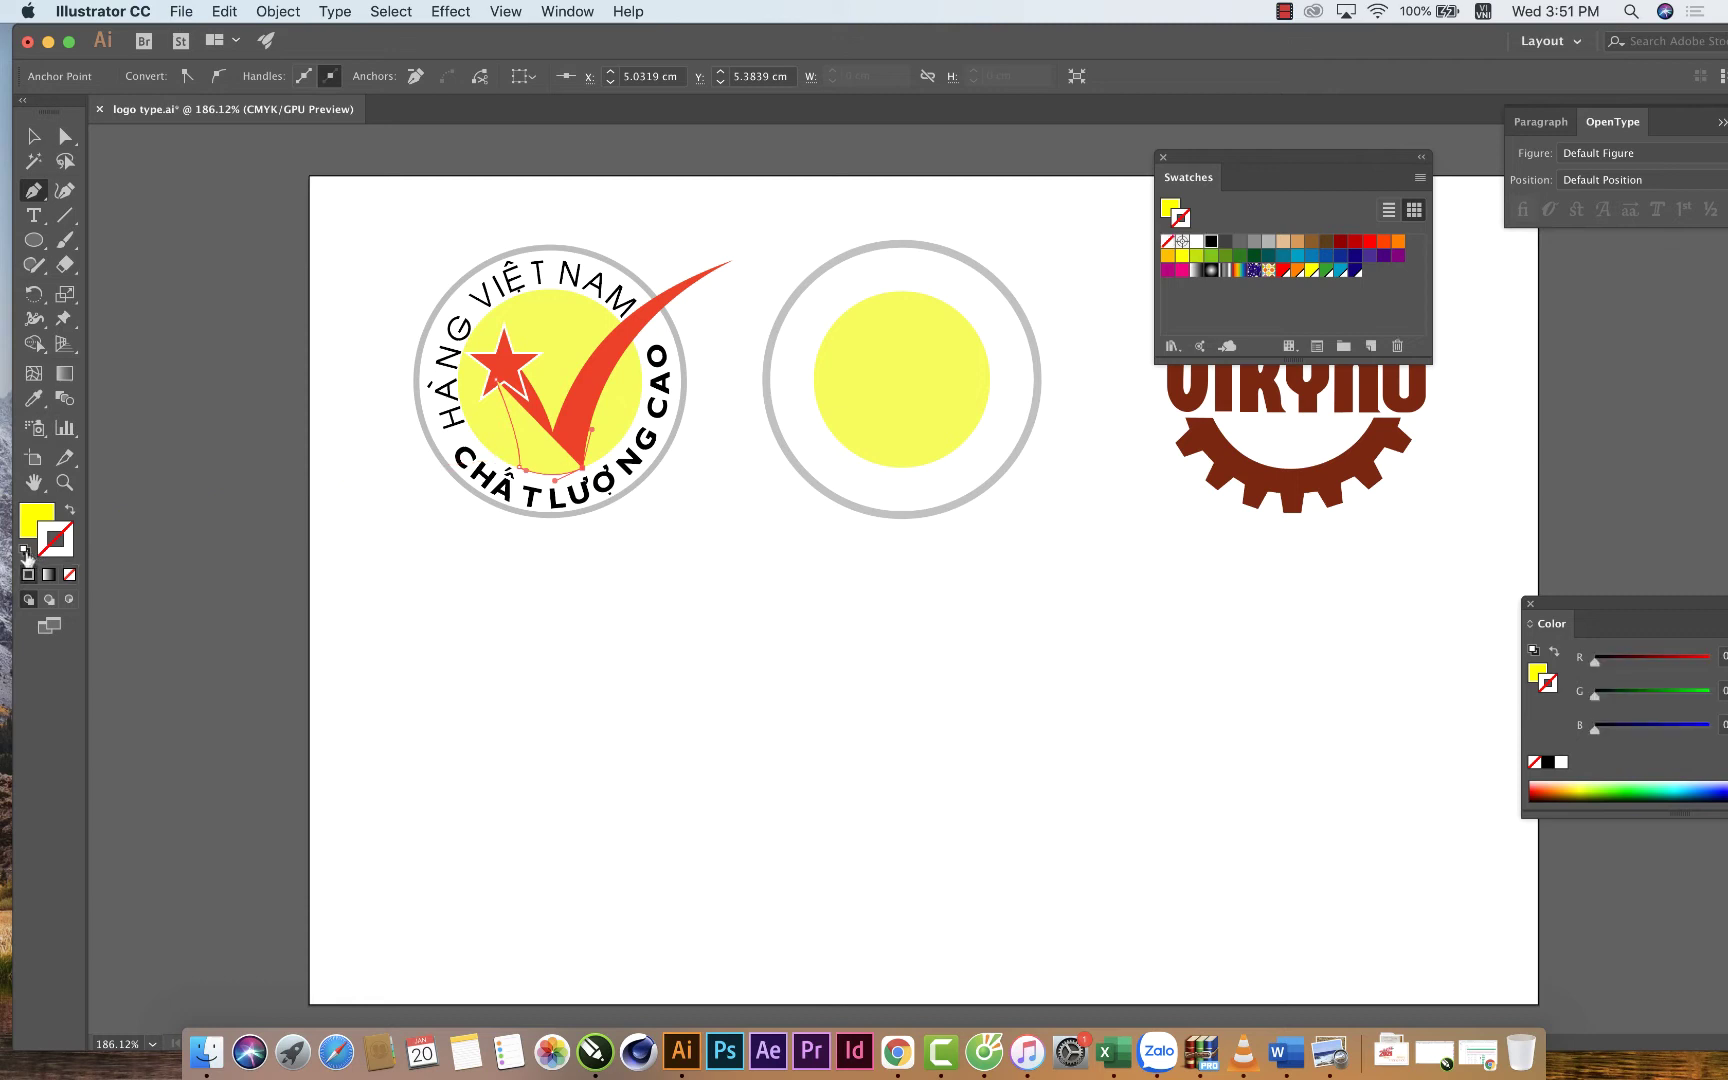
pyautogui.click(69, 574)
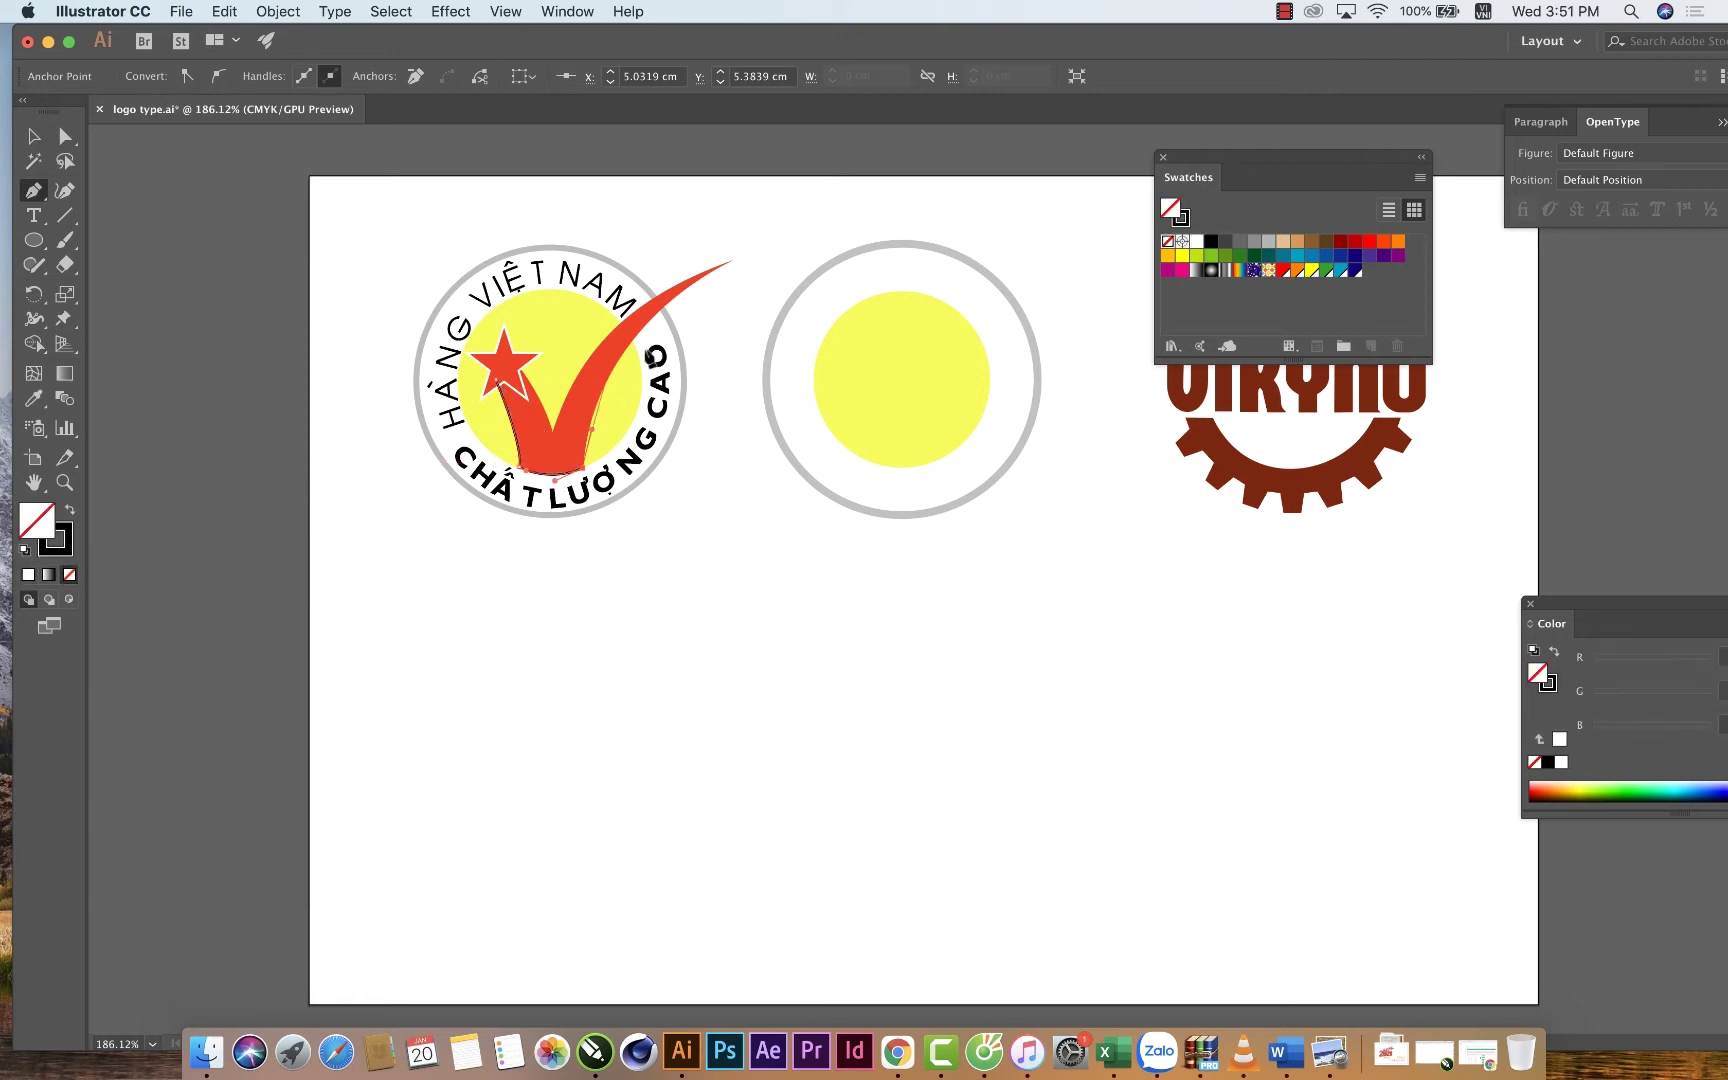
# Continue the path around the checkmark's tip and bottom, then zoom in on the badge.
pyautogui.moveTo(729, 261)
pyautogui.mouseDown()
pyautogui.moveTo(864, 207)
pyautogui.moveTo(862, 188)
pyautogui.mouseUp()
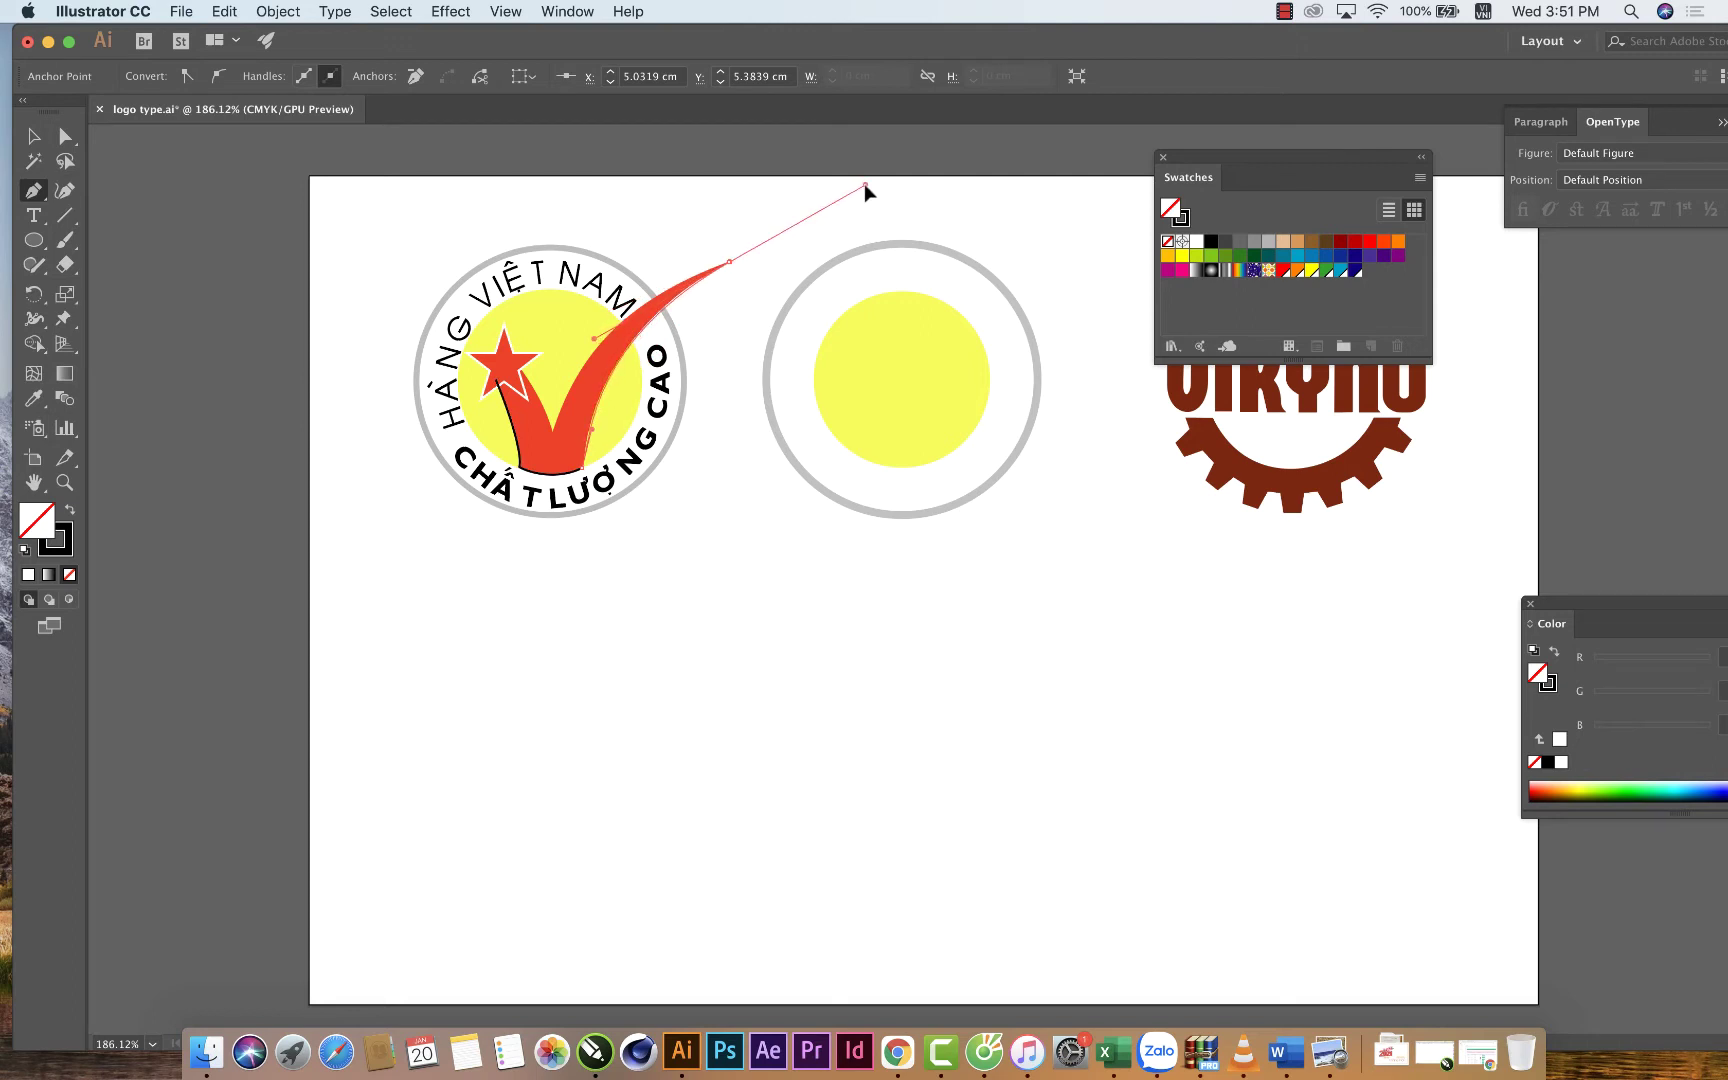
pyautogui.moveTo(866, 190); pyautogui.dragTo(853, 181)
pyautogui.keyDown('alt'); pyautogui.click(729, 262); pyautogui.keyUp('alt')
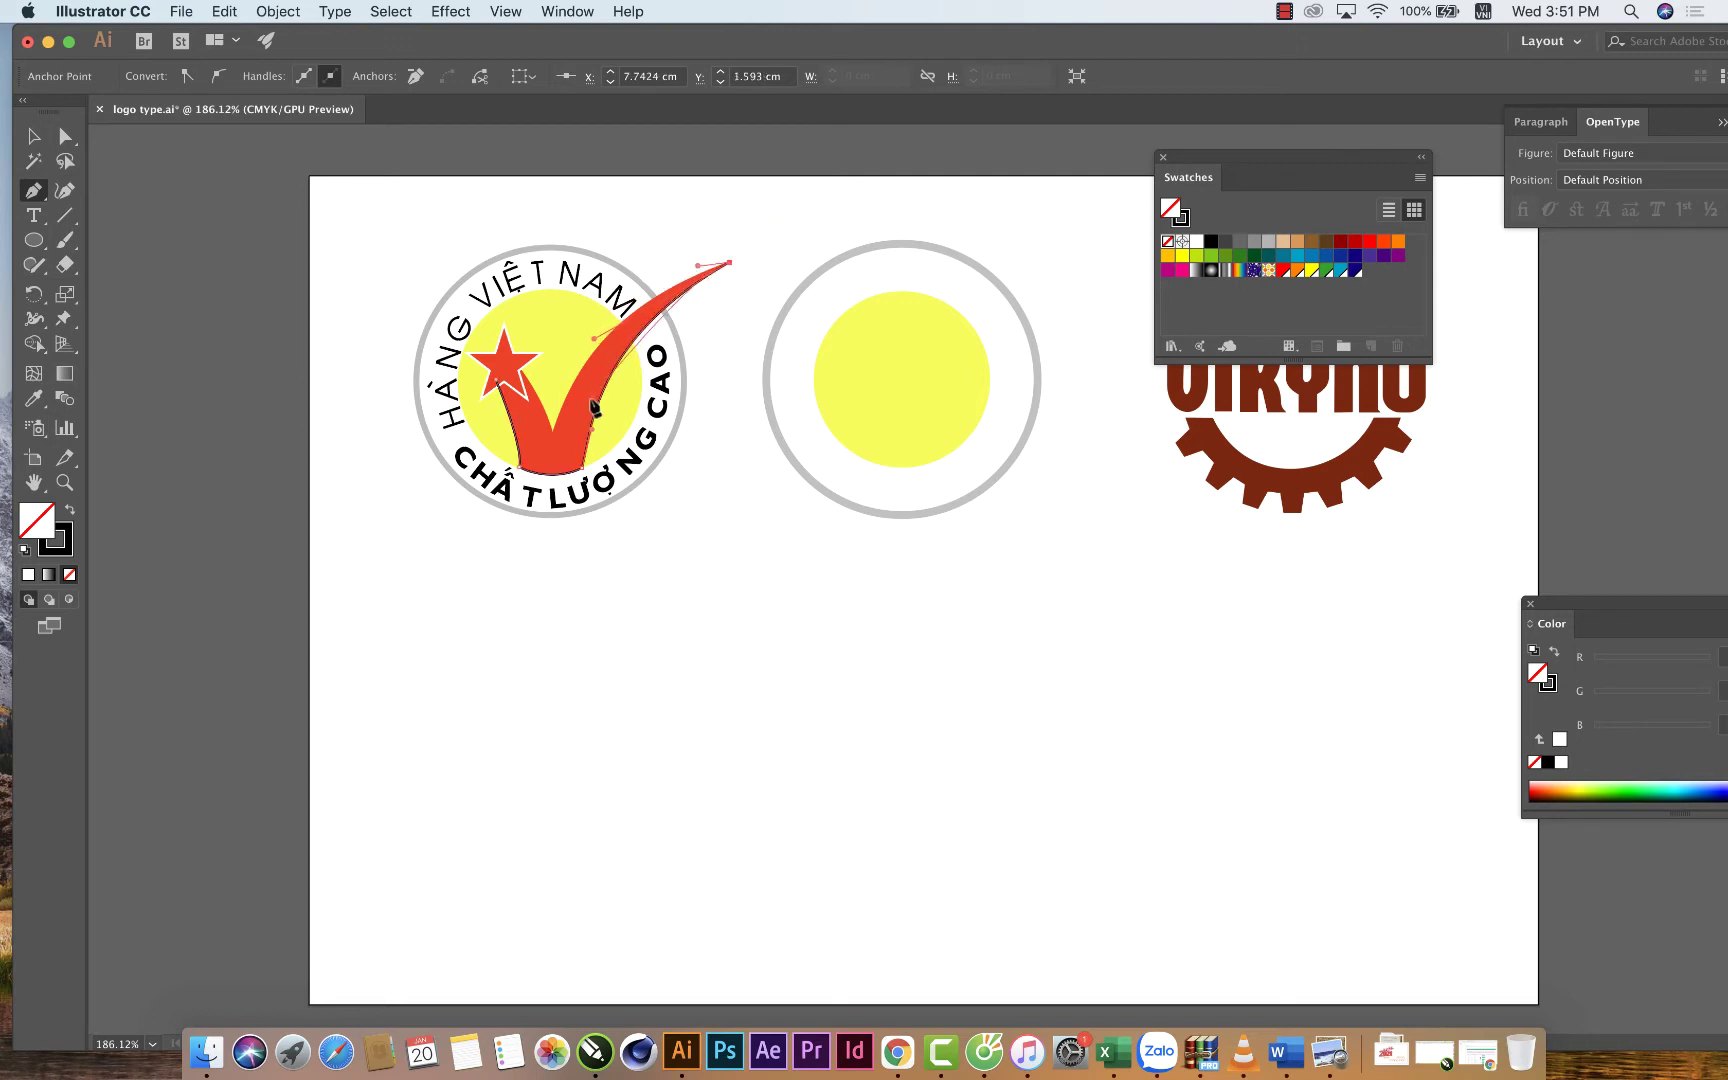
pyautogui.moveTo(554, 430); pyautogui.dragTo(533, 543)
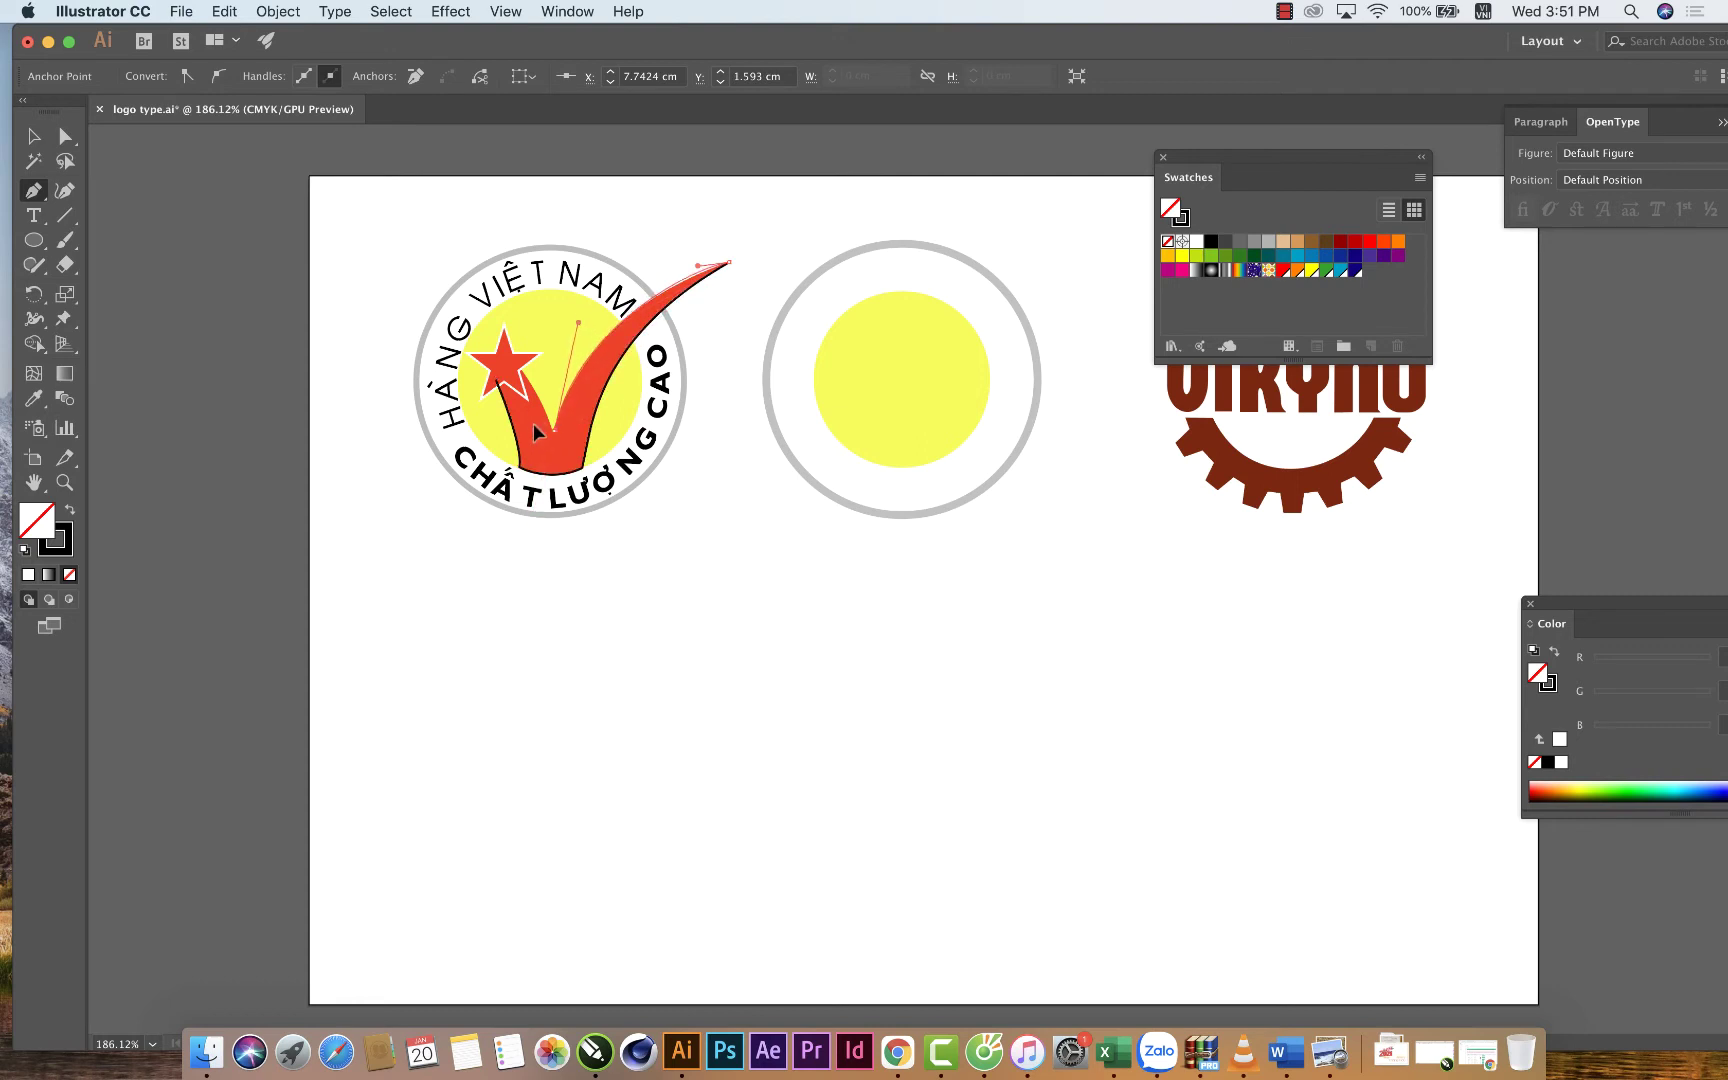
pyautogui.click(528, 390)
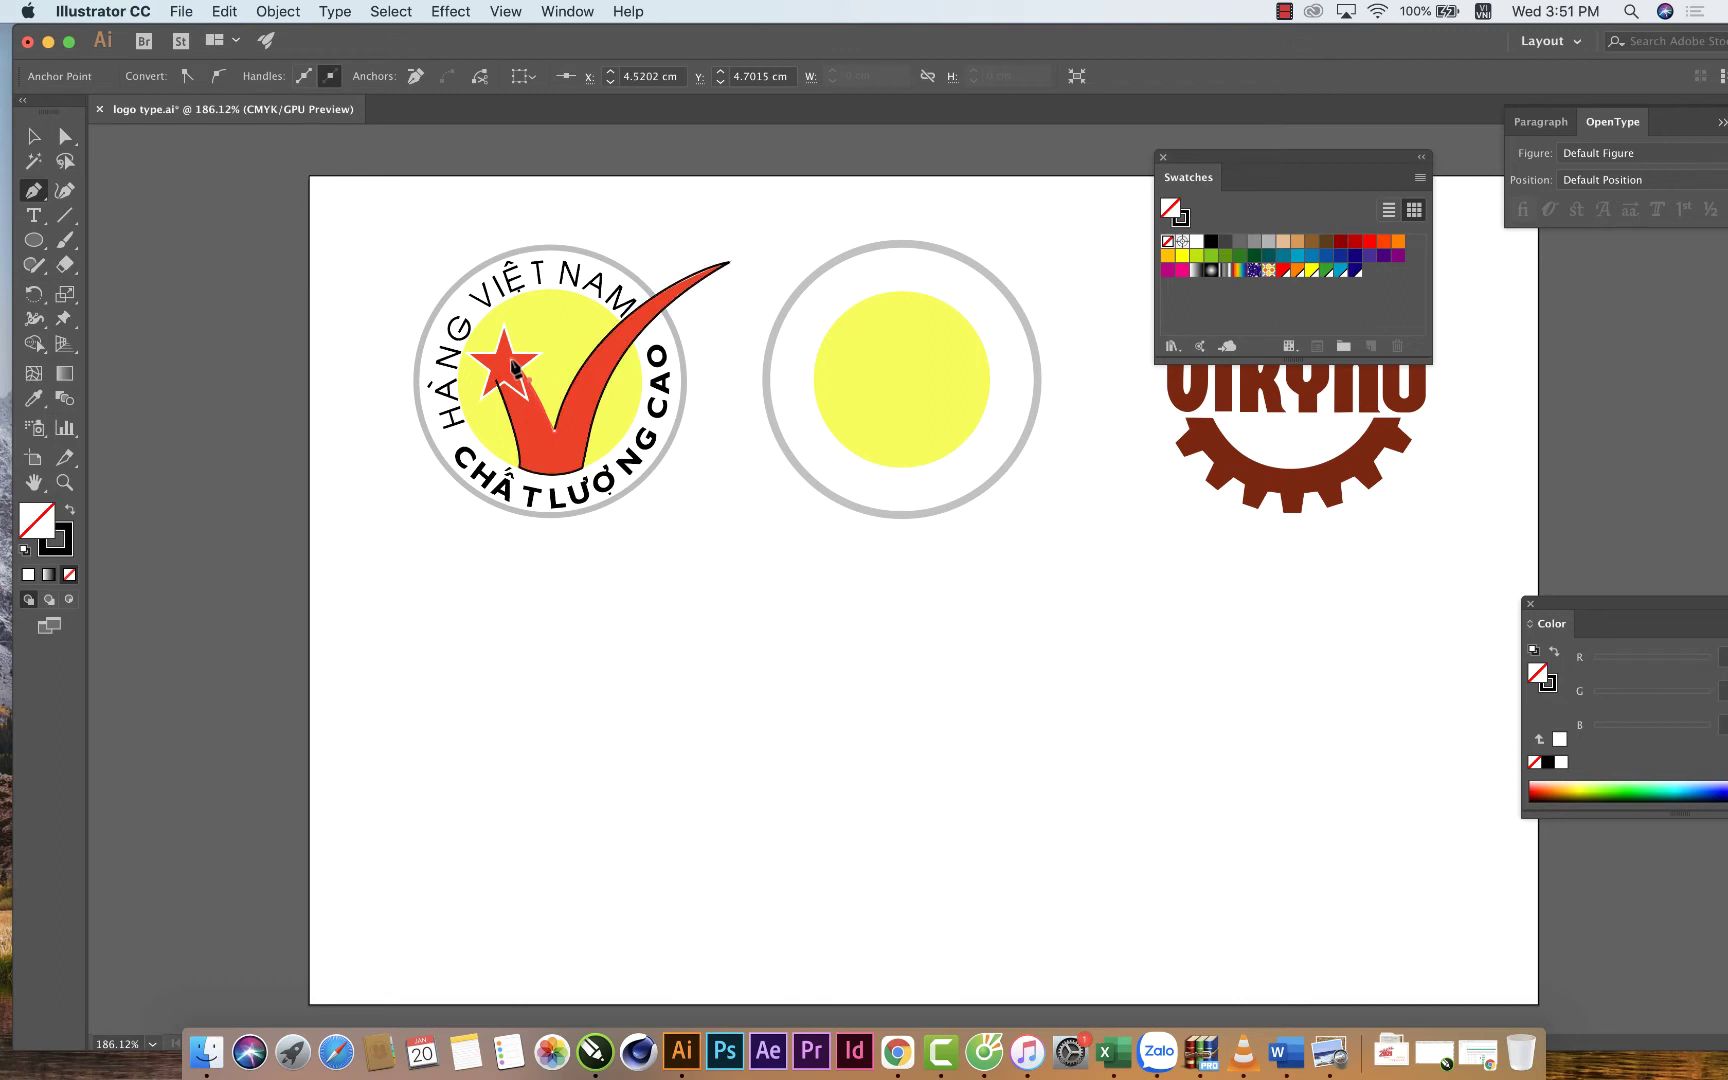
pyautogui.click(494, 392)
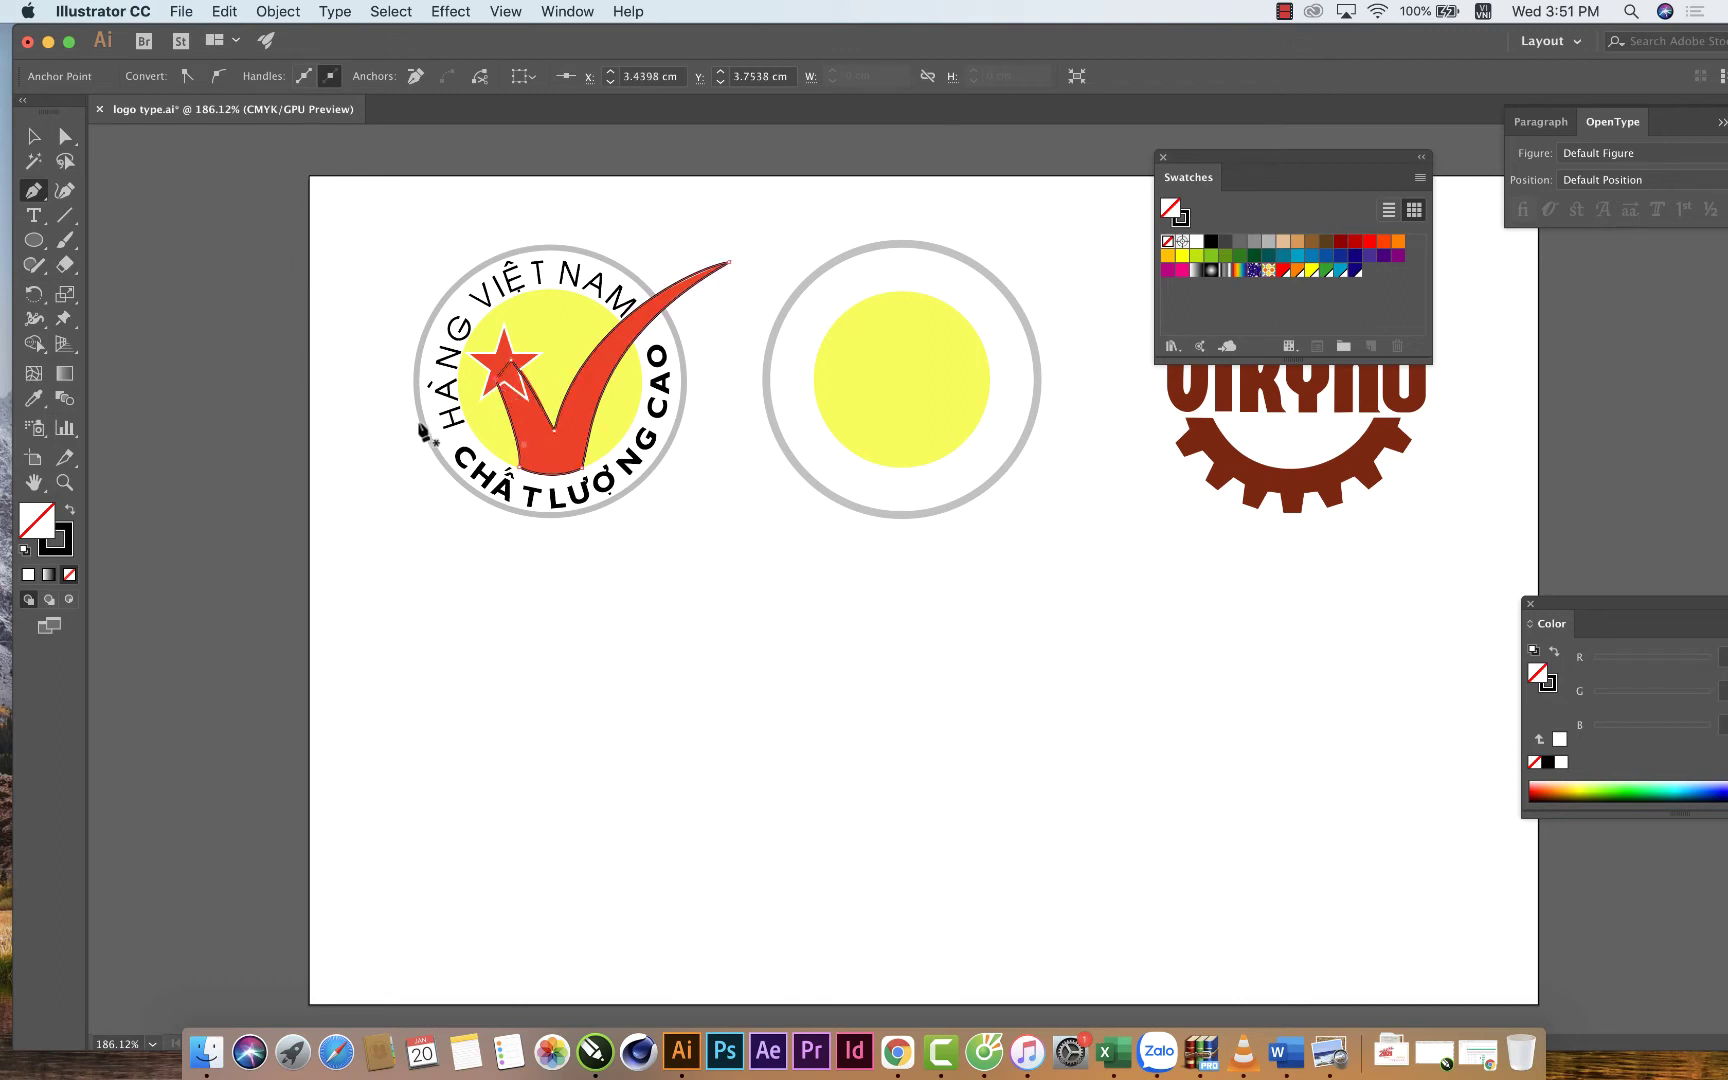
pyautogui.press('z')
pyautogui.click(550, 413)
pyautogui.click(975, 555)
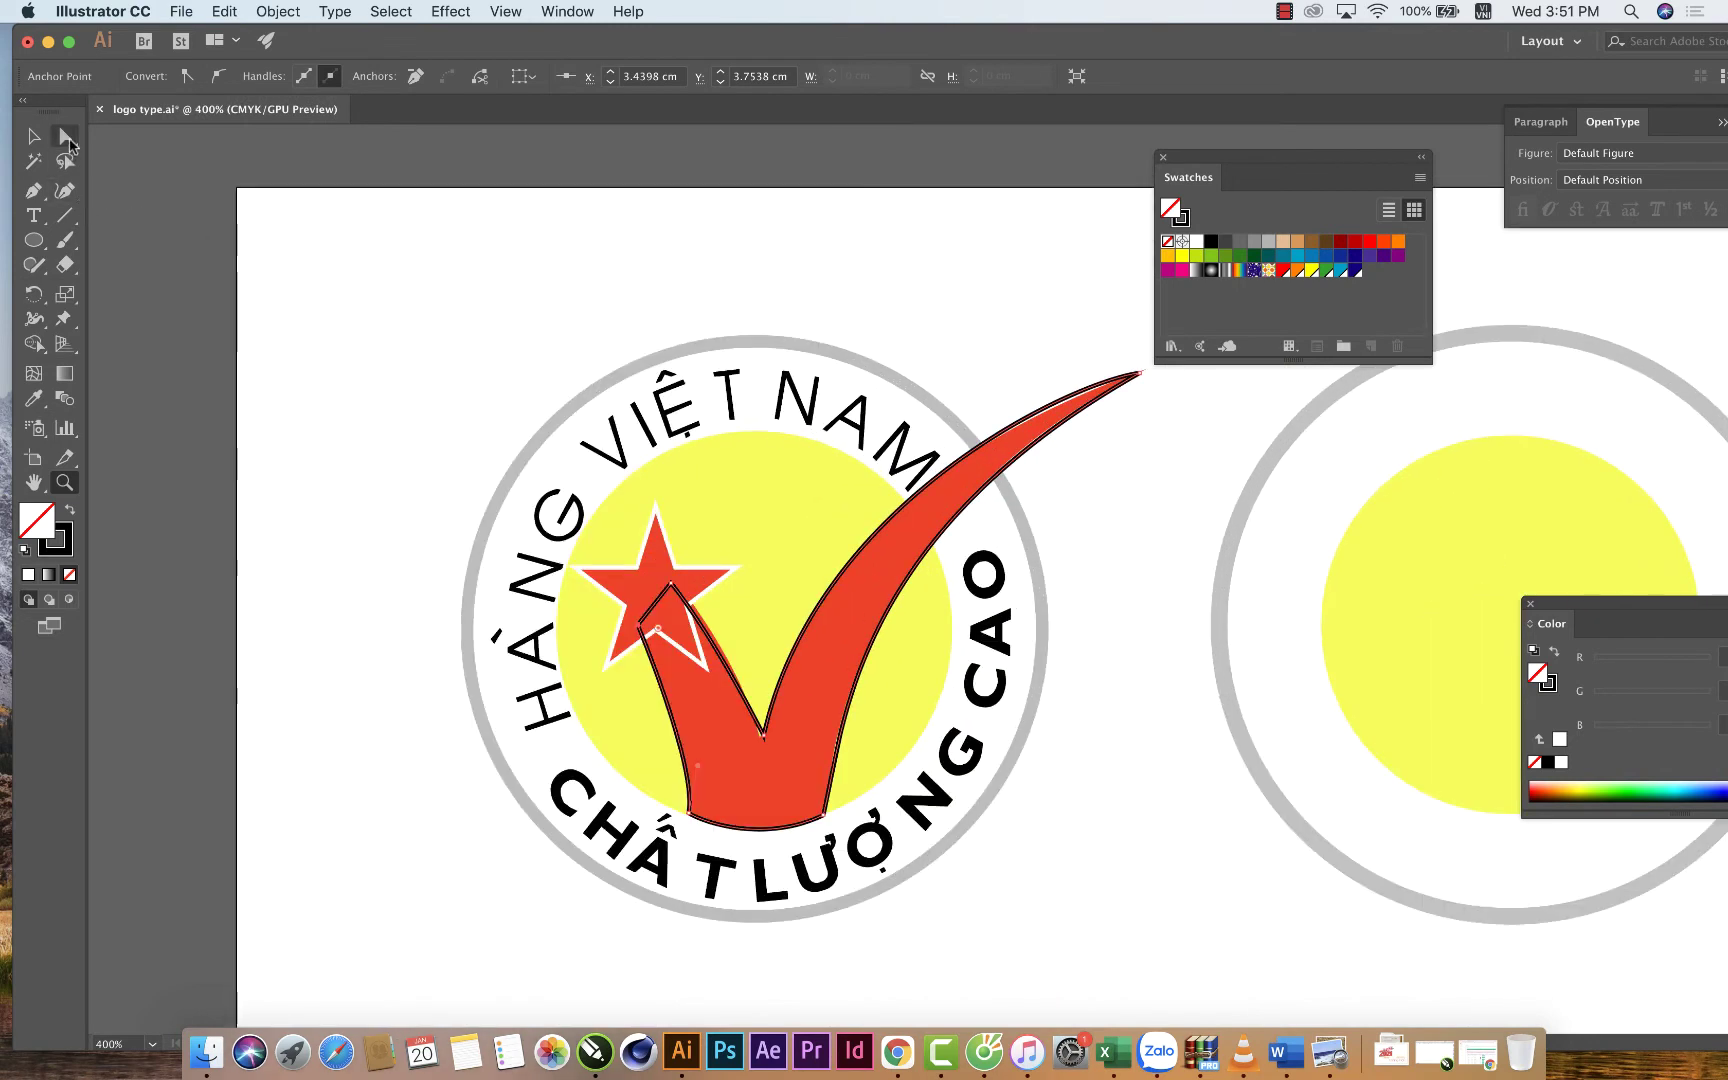
# Move the checkmark's inner-left anchor up and reshape the tail and inner-point curves.
pyautogui.click(67, 141)
pyautogui.click(150, 147)
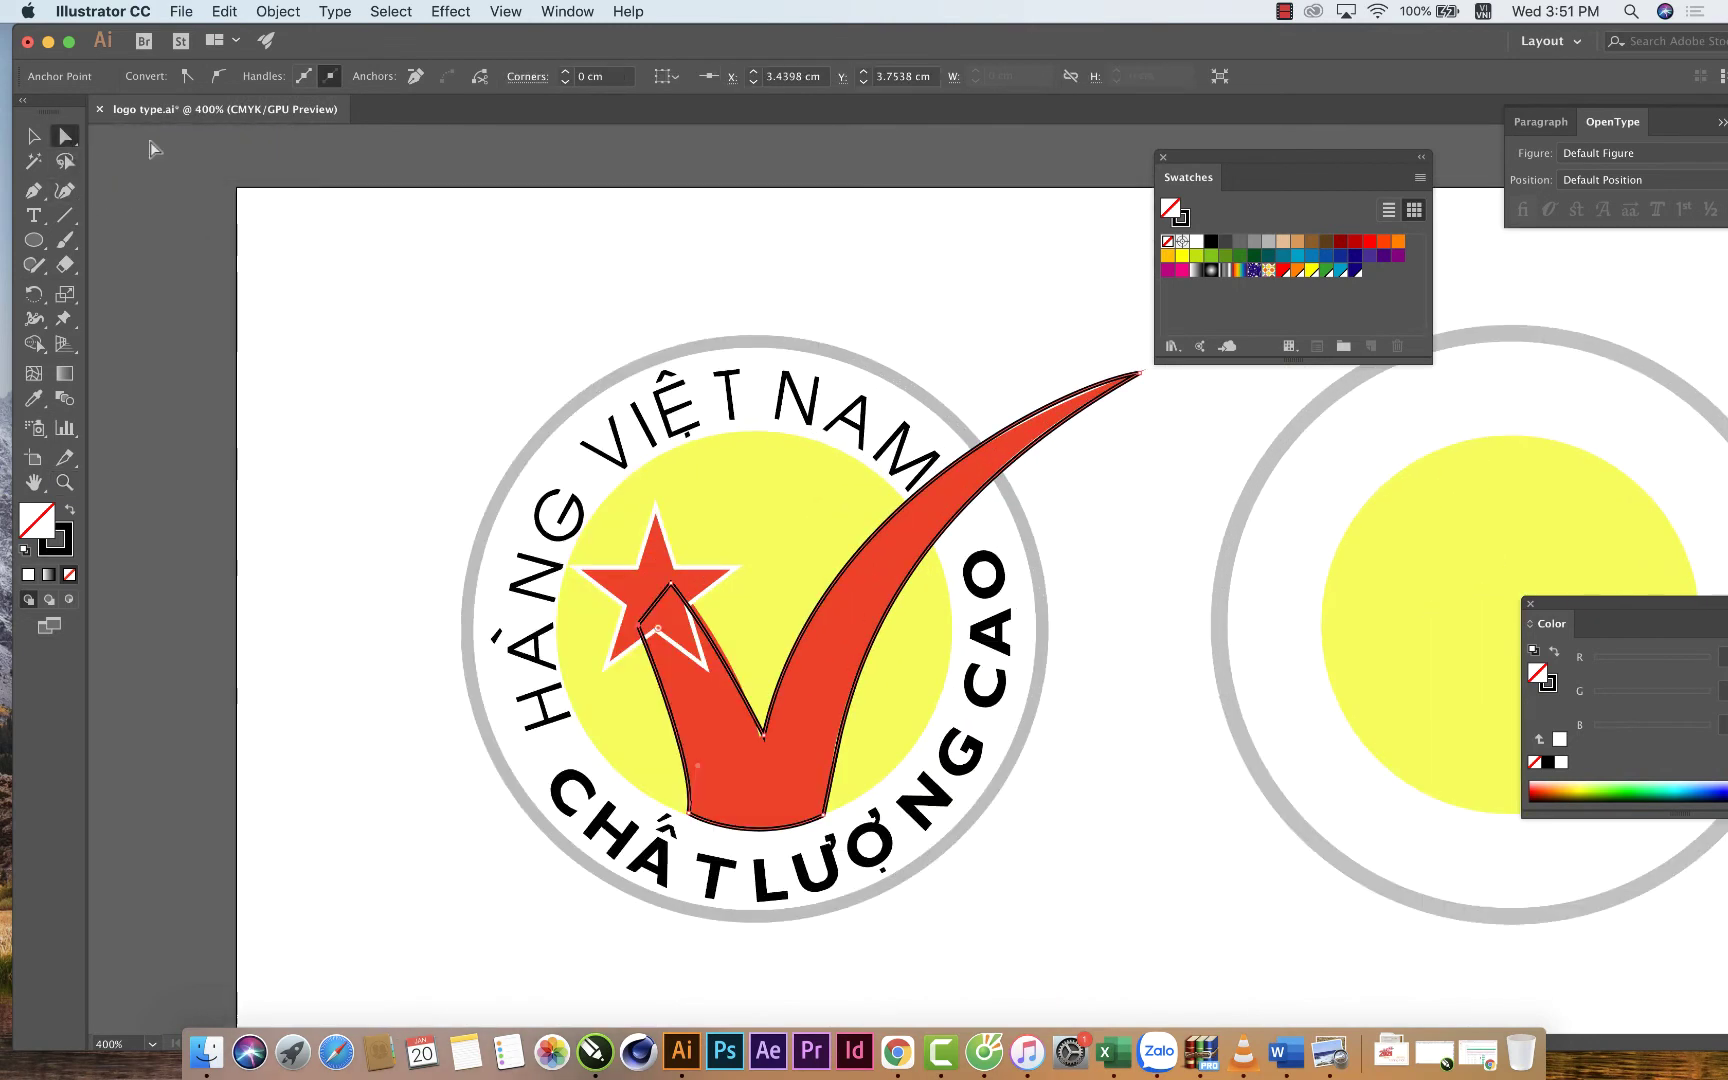
pyautogui.click(764, 737)
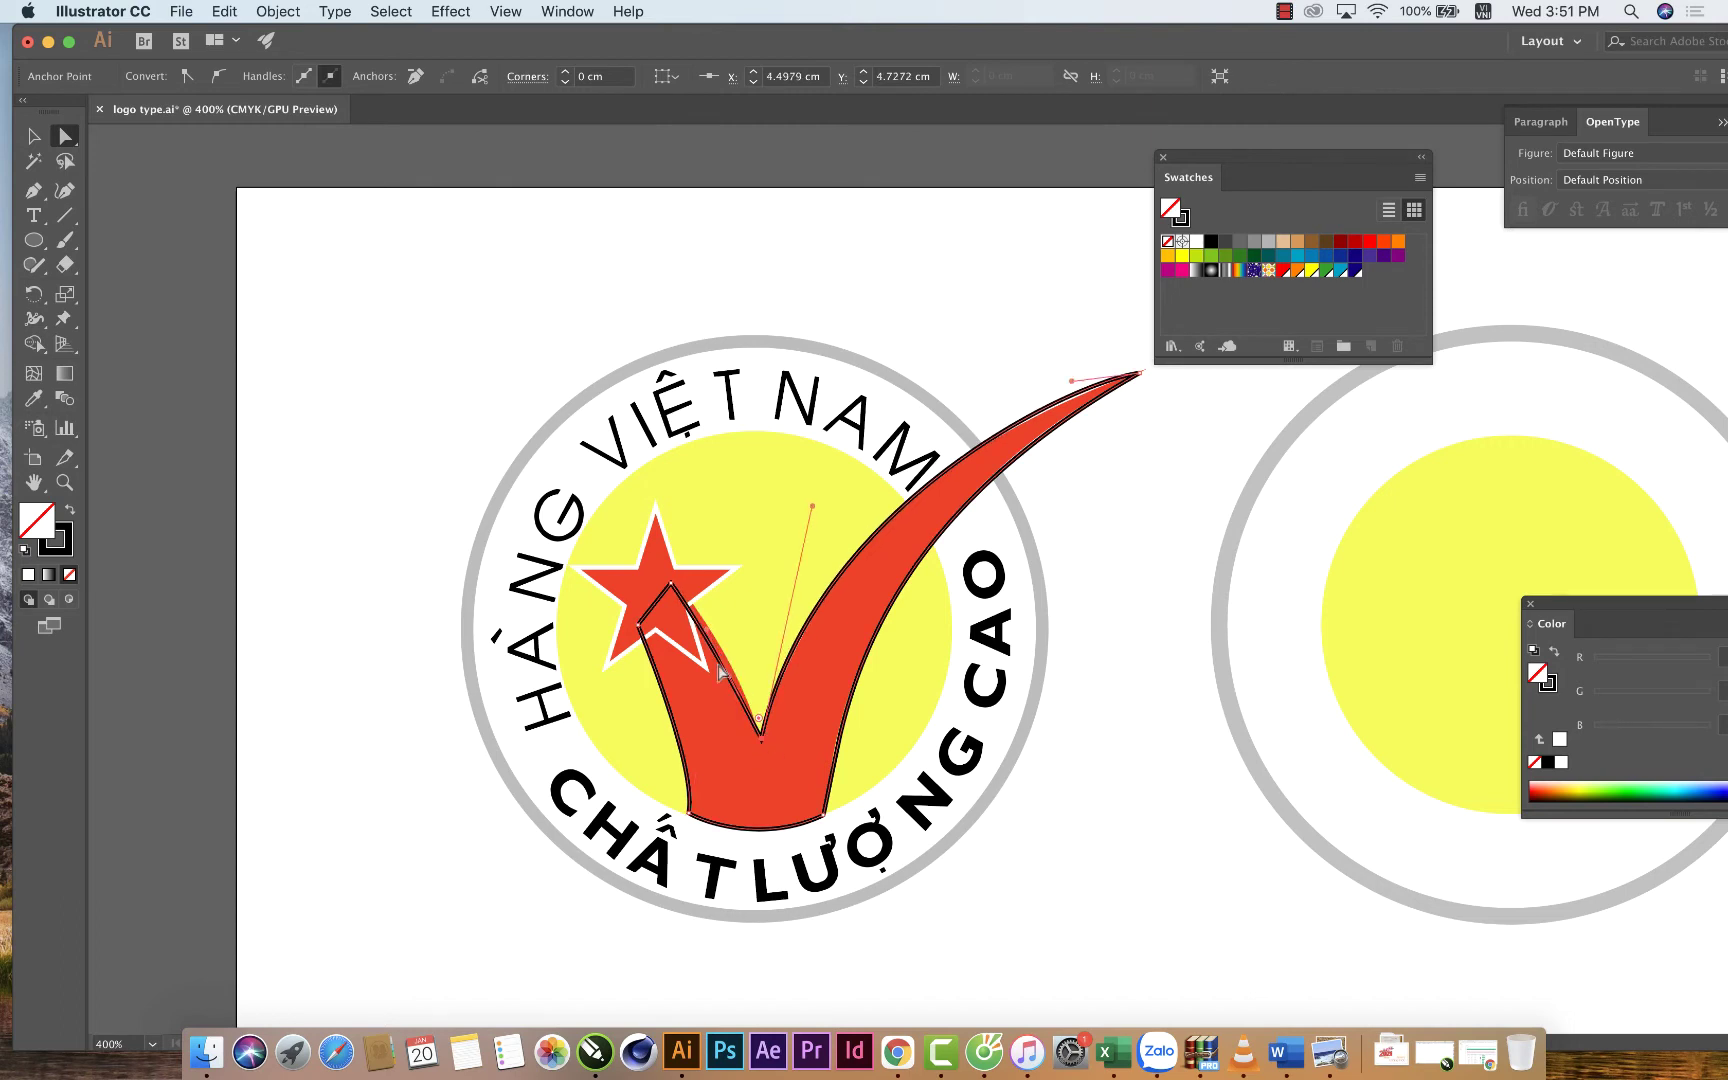
pyautogui.click(708, 627)
pyautogui.moveTo(708, 626); pyautogui.dragTo(710, 610)
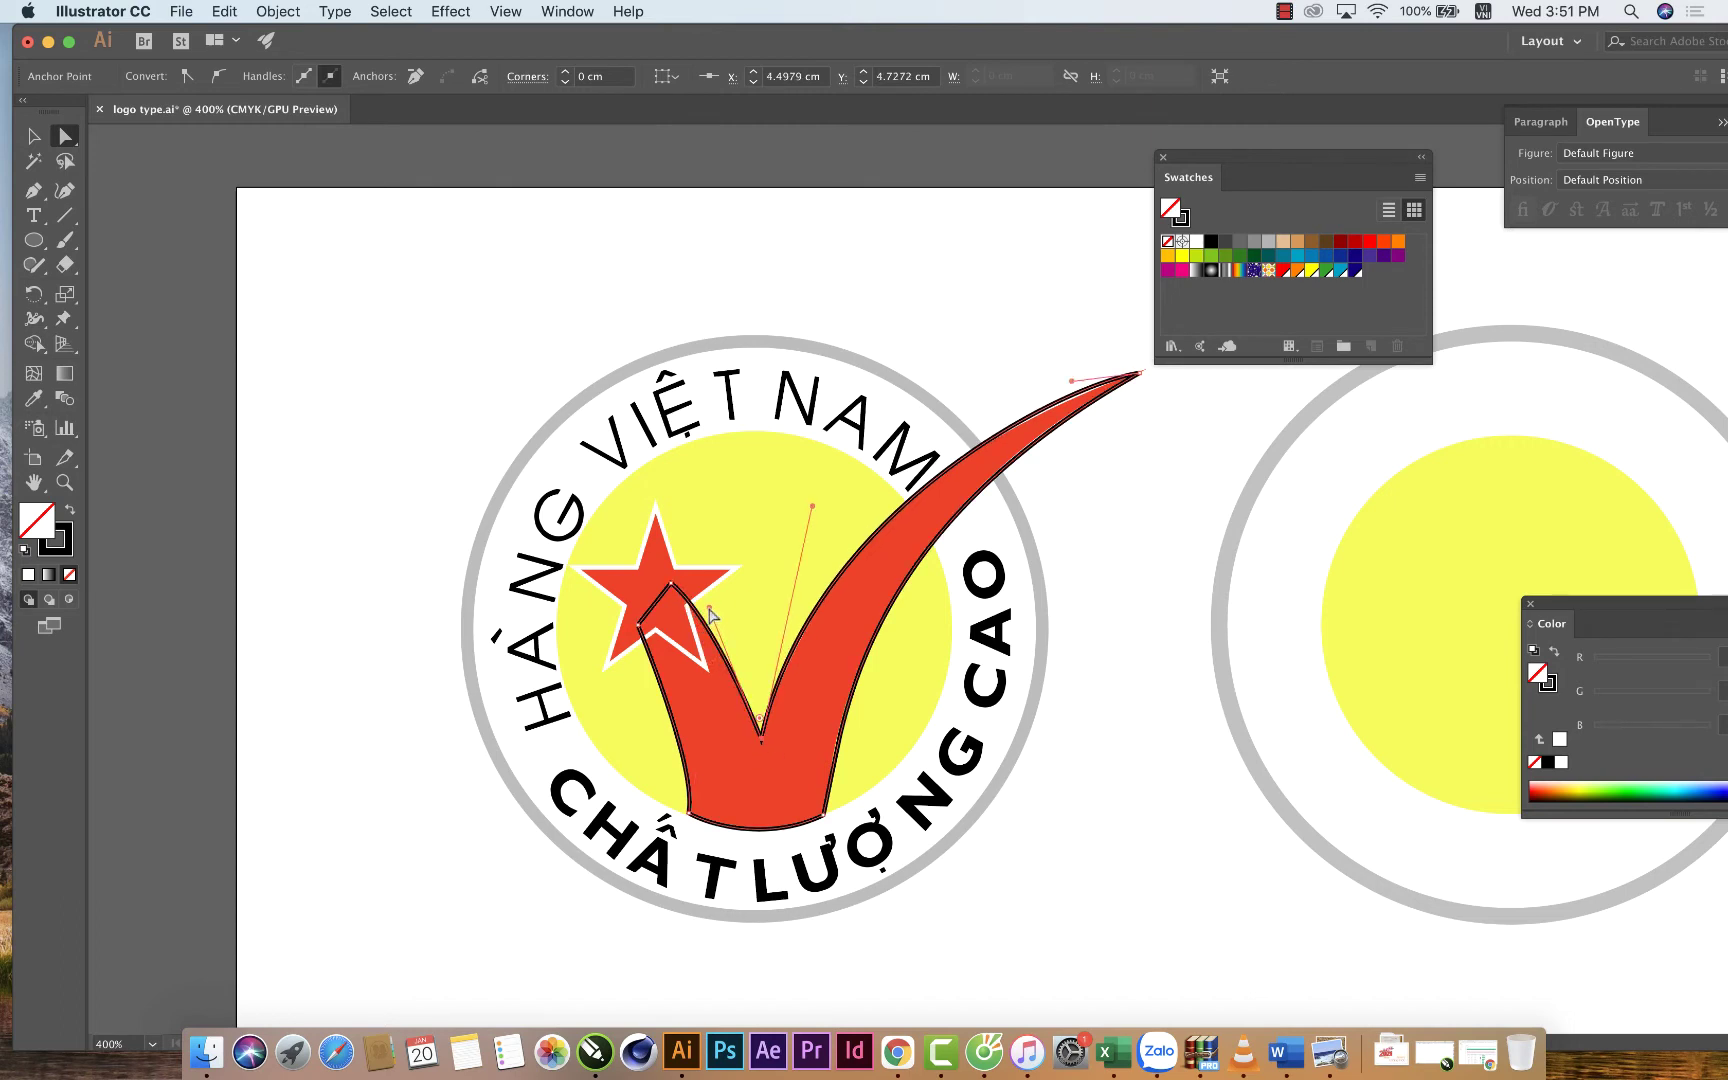
pyautogui.moveTo(1071, 382); pyautogui.dragTo(1062, 389)
pyautogui.moveTo(812, 507); pyautogui.dragTo(814, 511)
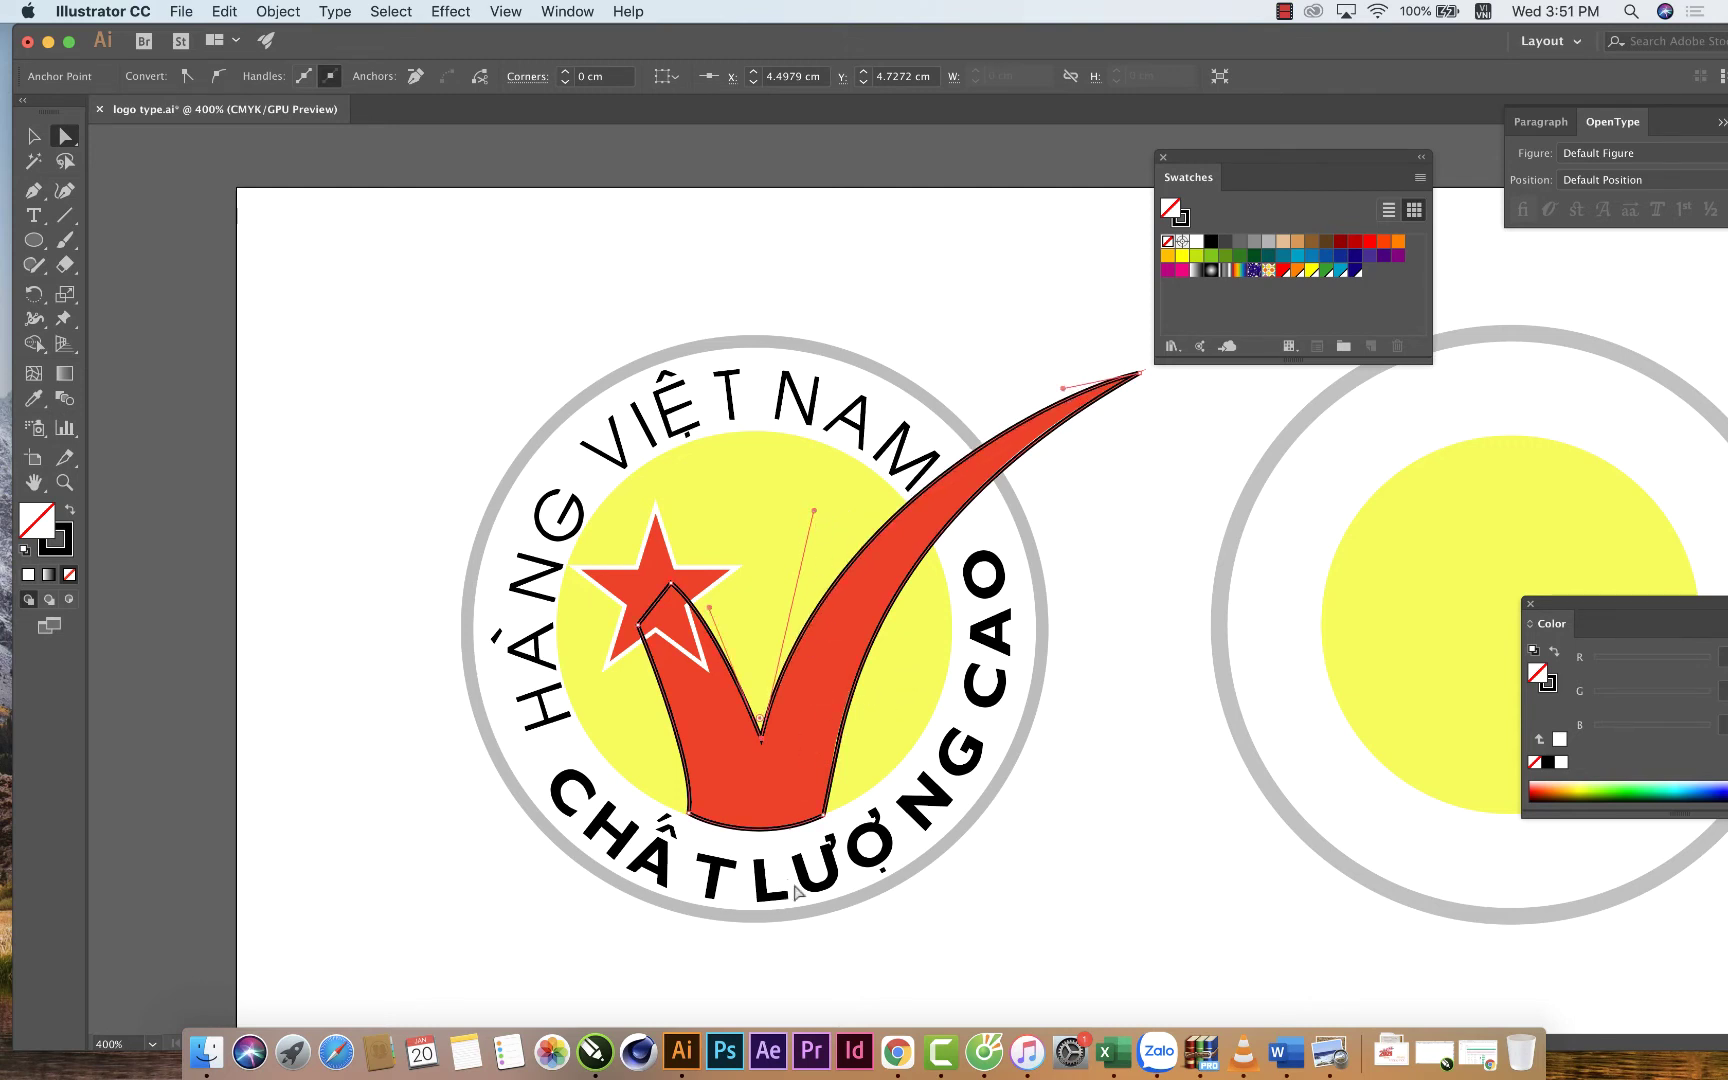
# Bend the checkmark's lower-left curve upward and deselect the path.
pyautogui.click(689, 812)
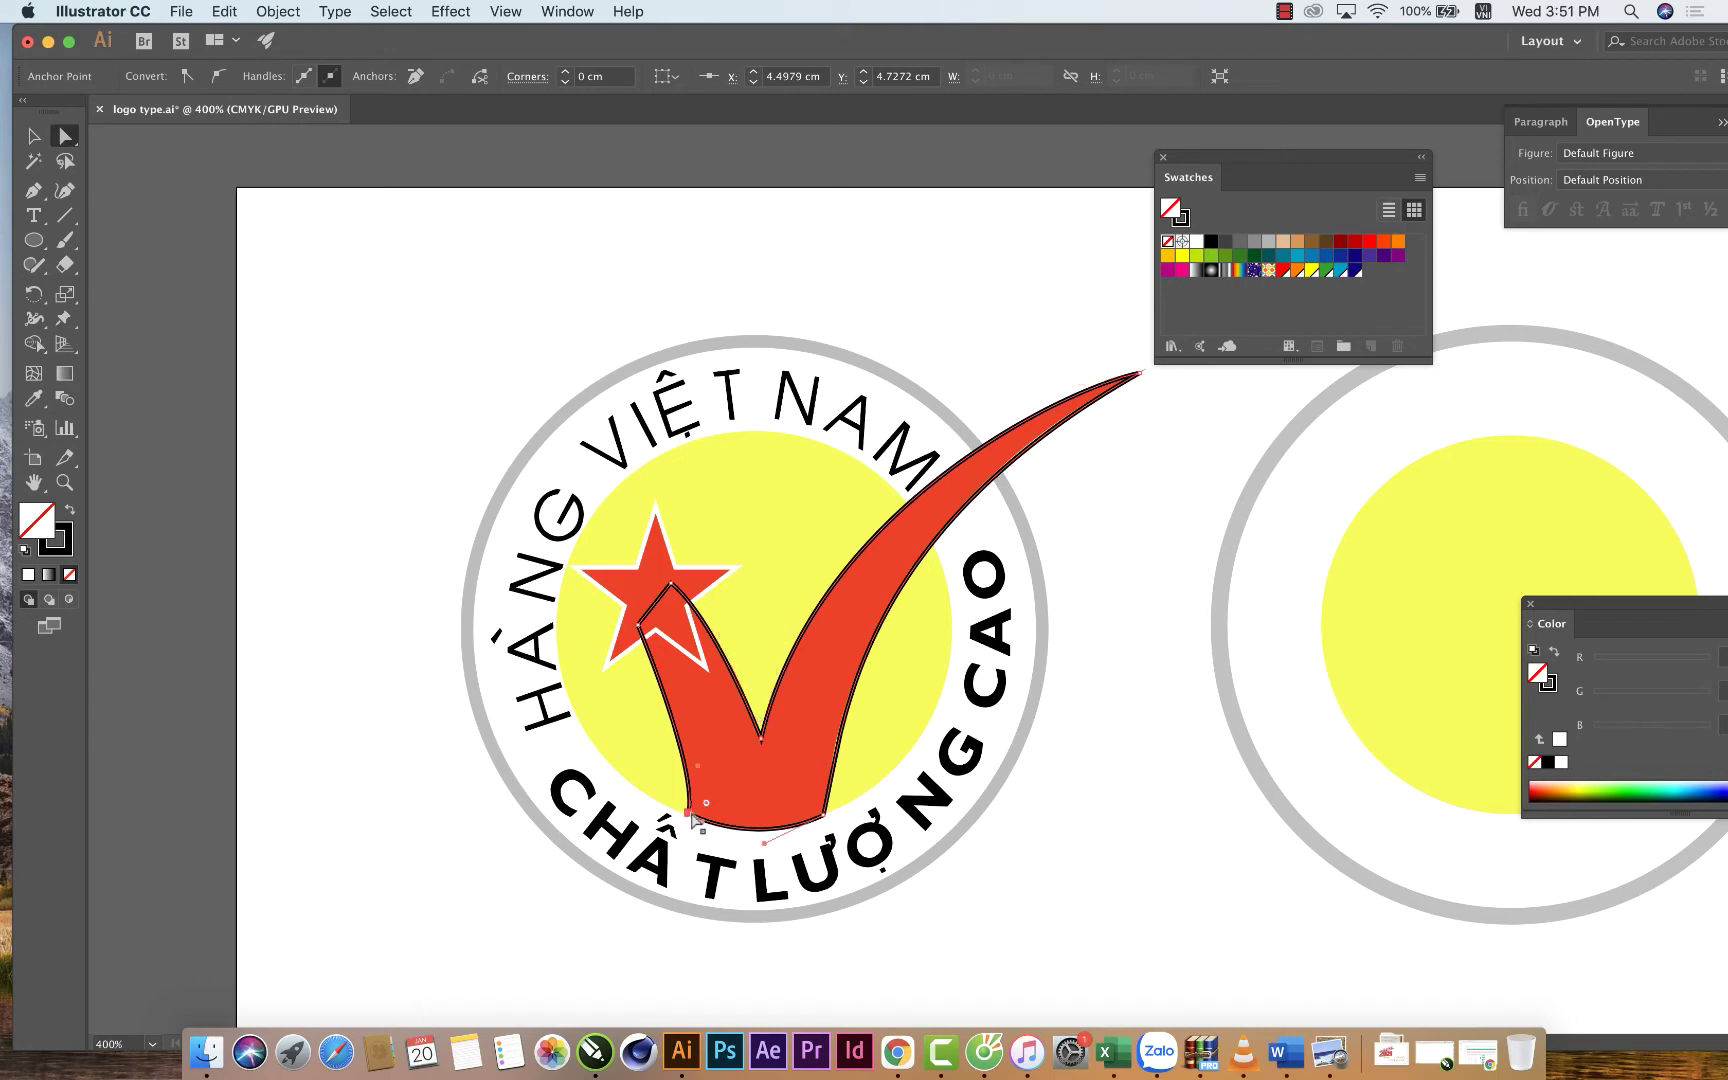
pyautogui.moveTo(698, 768); pyautogui.dragTo(698, 750)
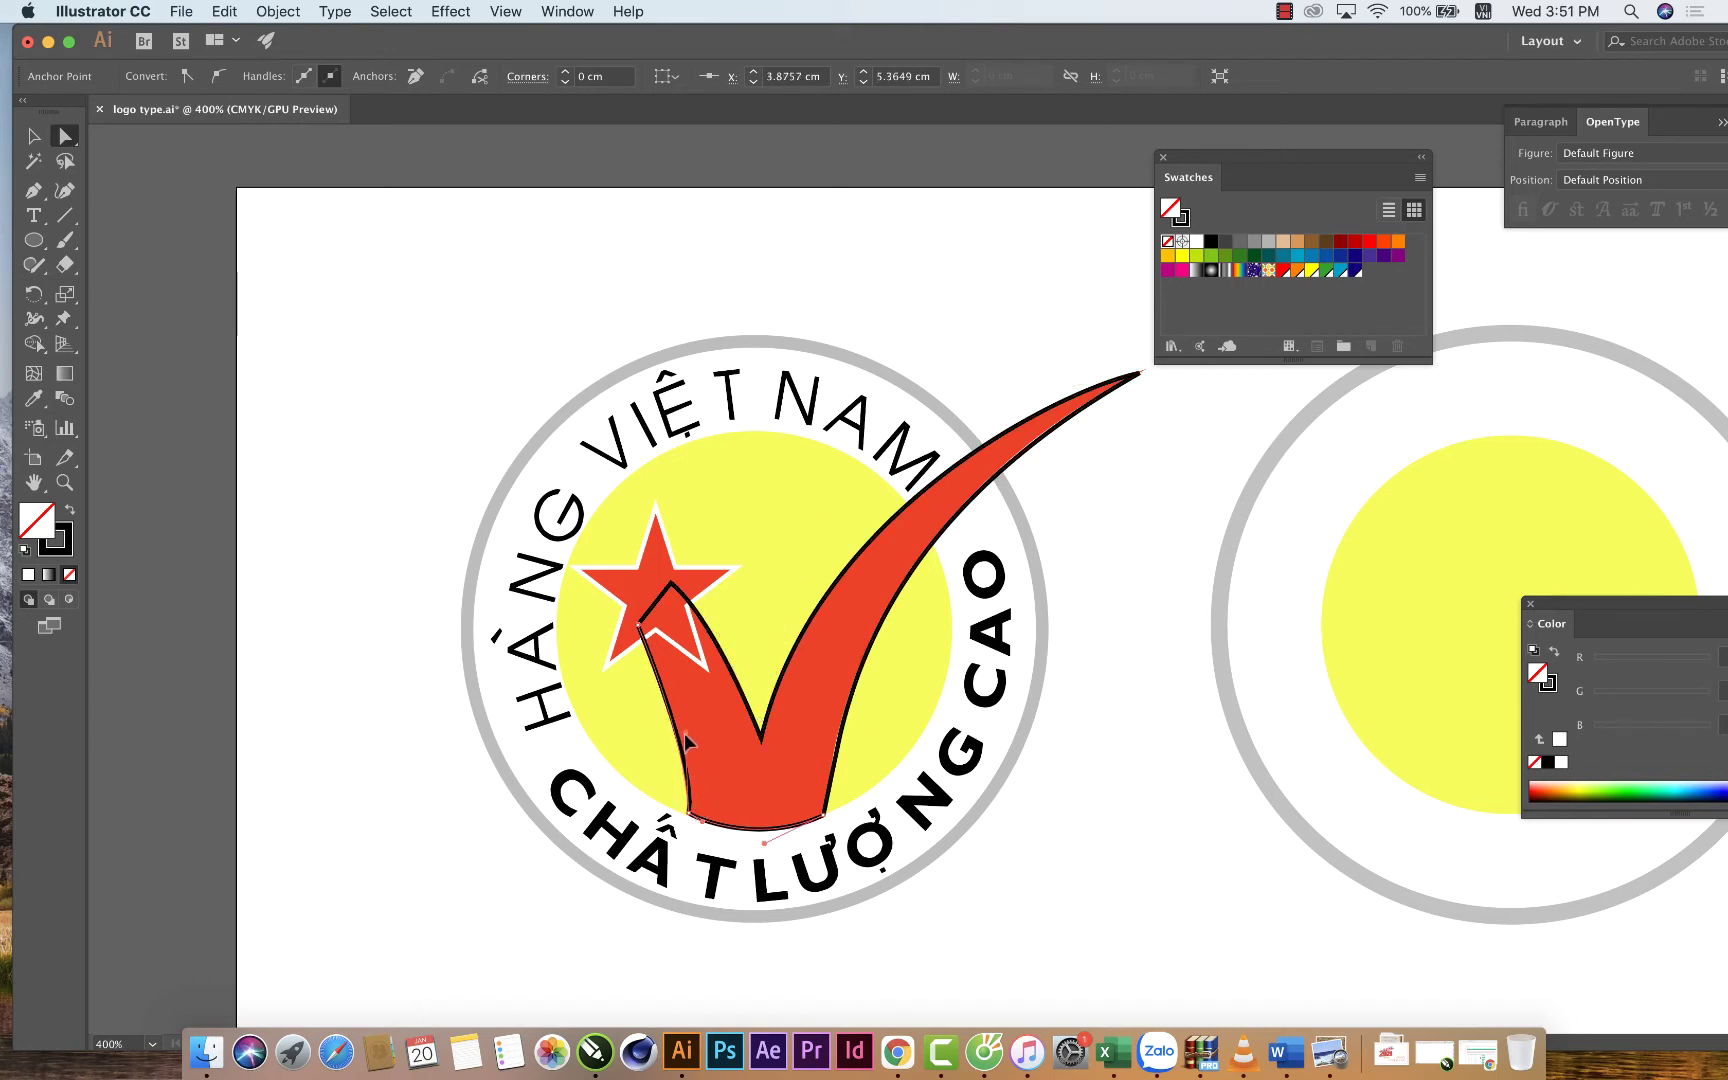
pyautogui.click(433, 786)
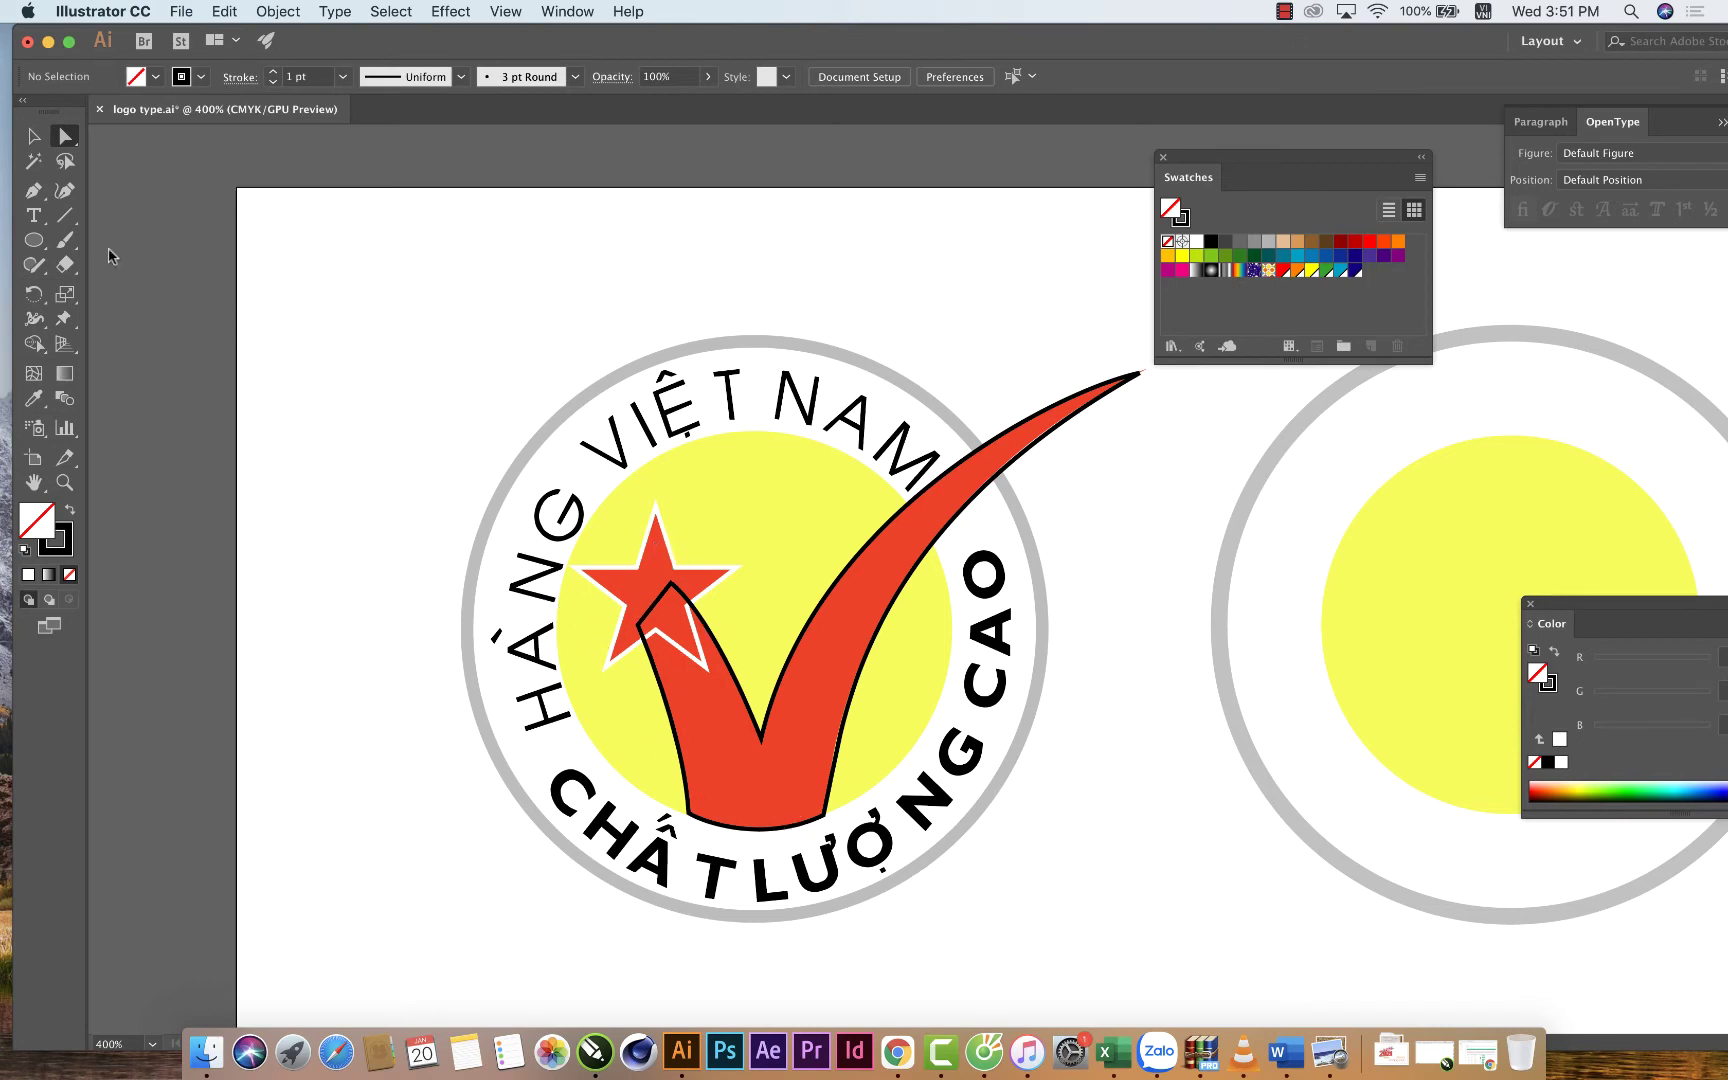
pyautogui.click(33, 190)
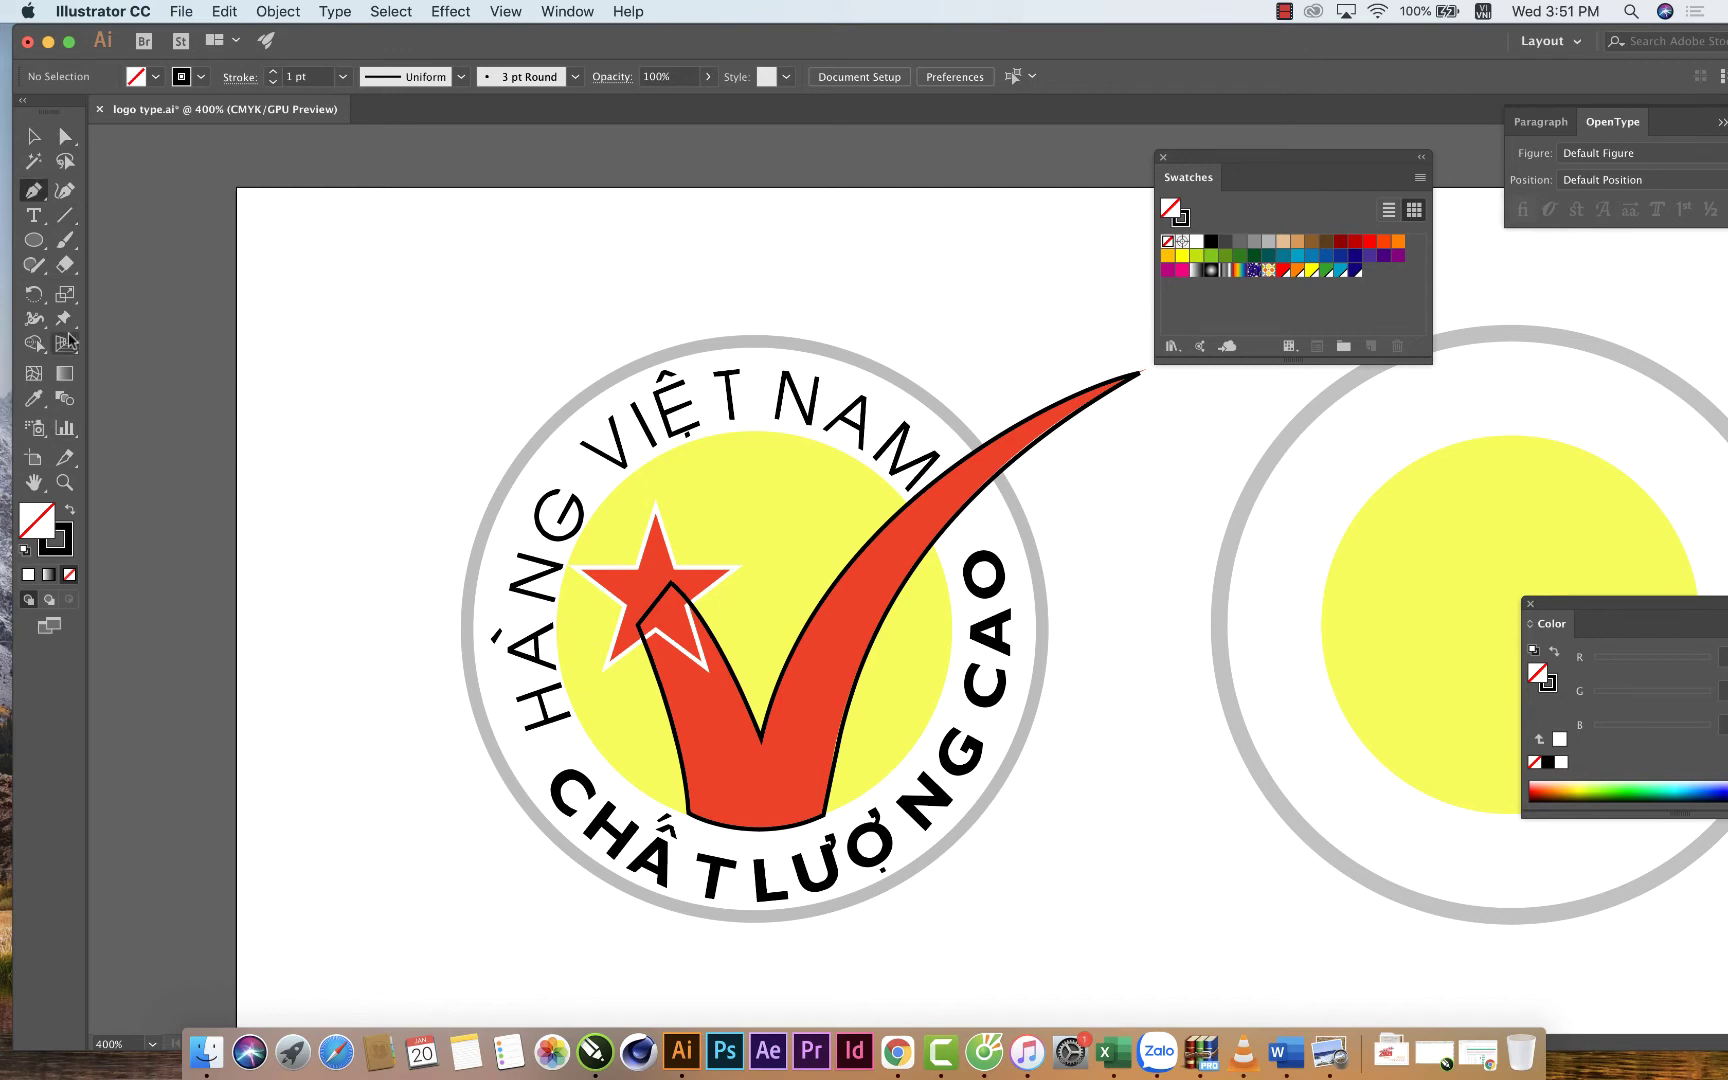
pyautogui.click(40, 244)
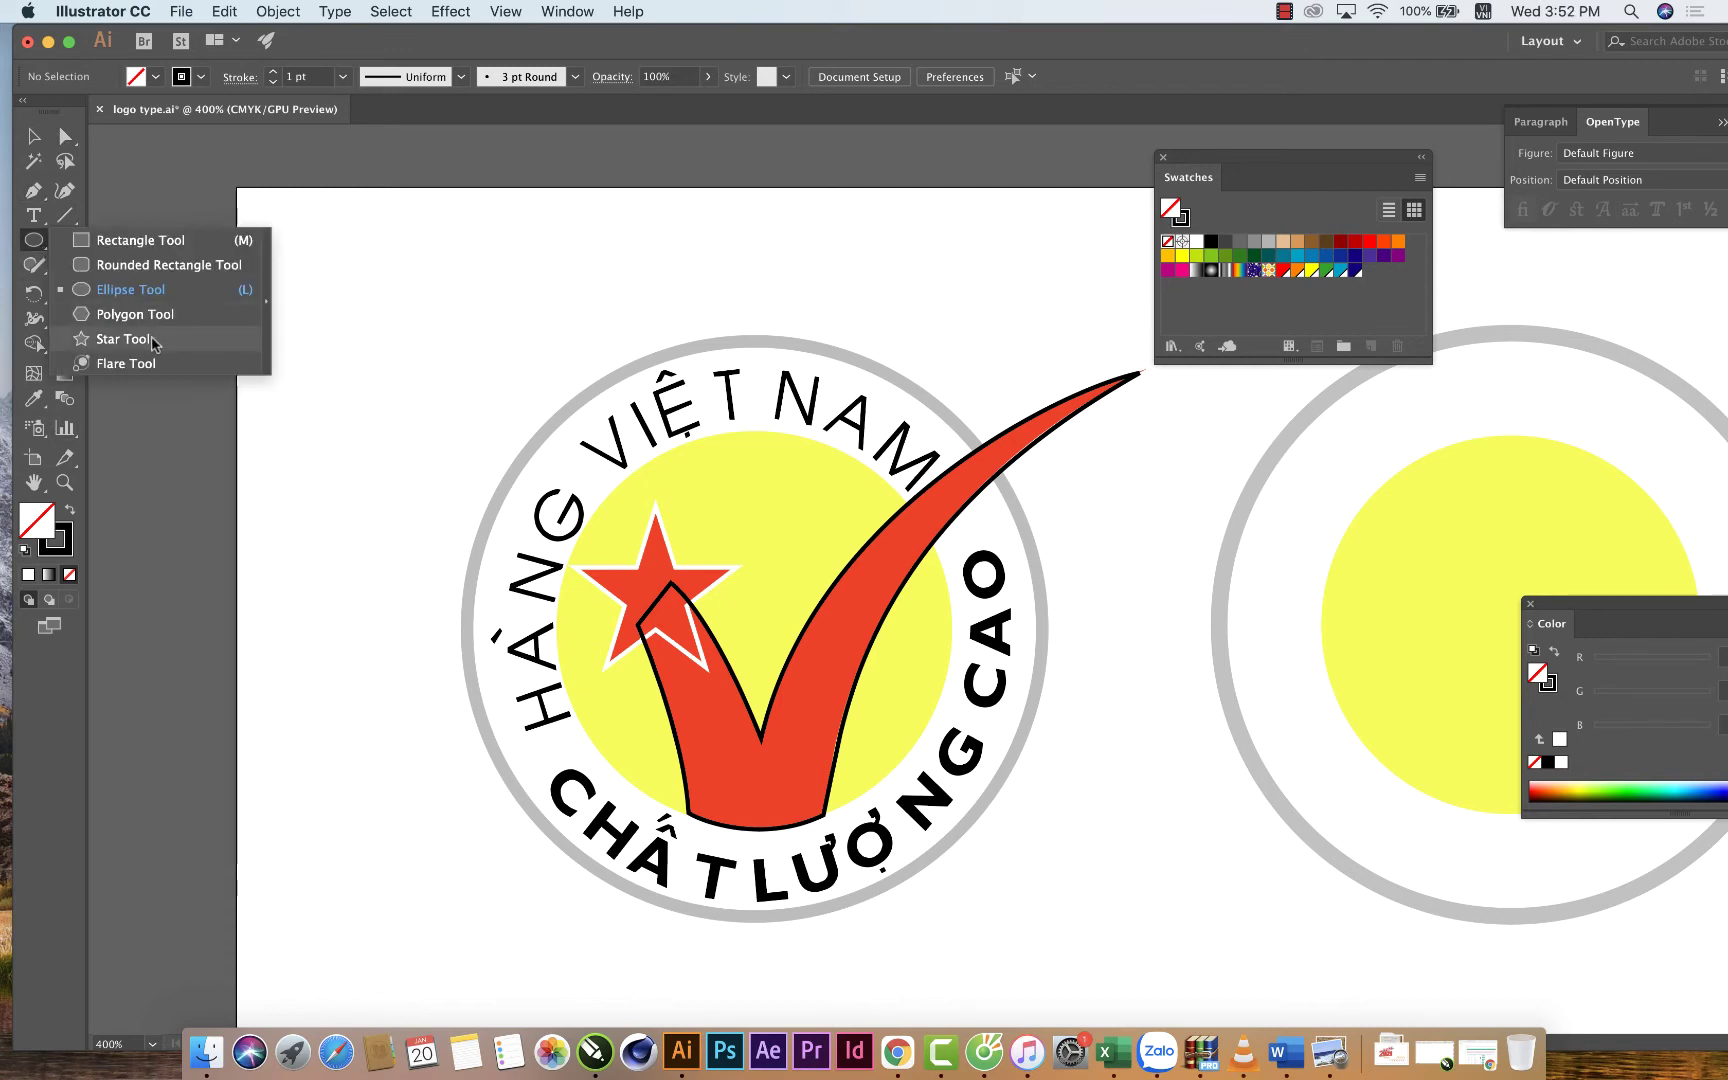
# Draw a test star with the Star tool and delete it.
pyautogui.click(125, 339)
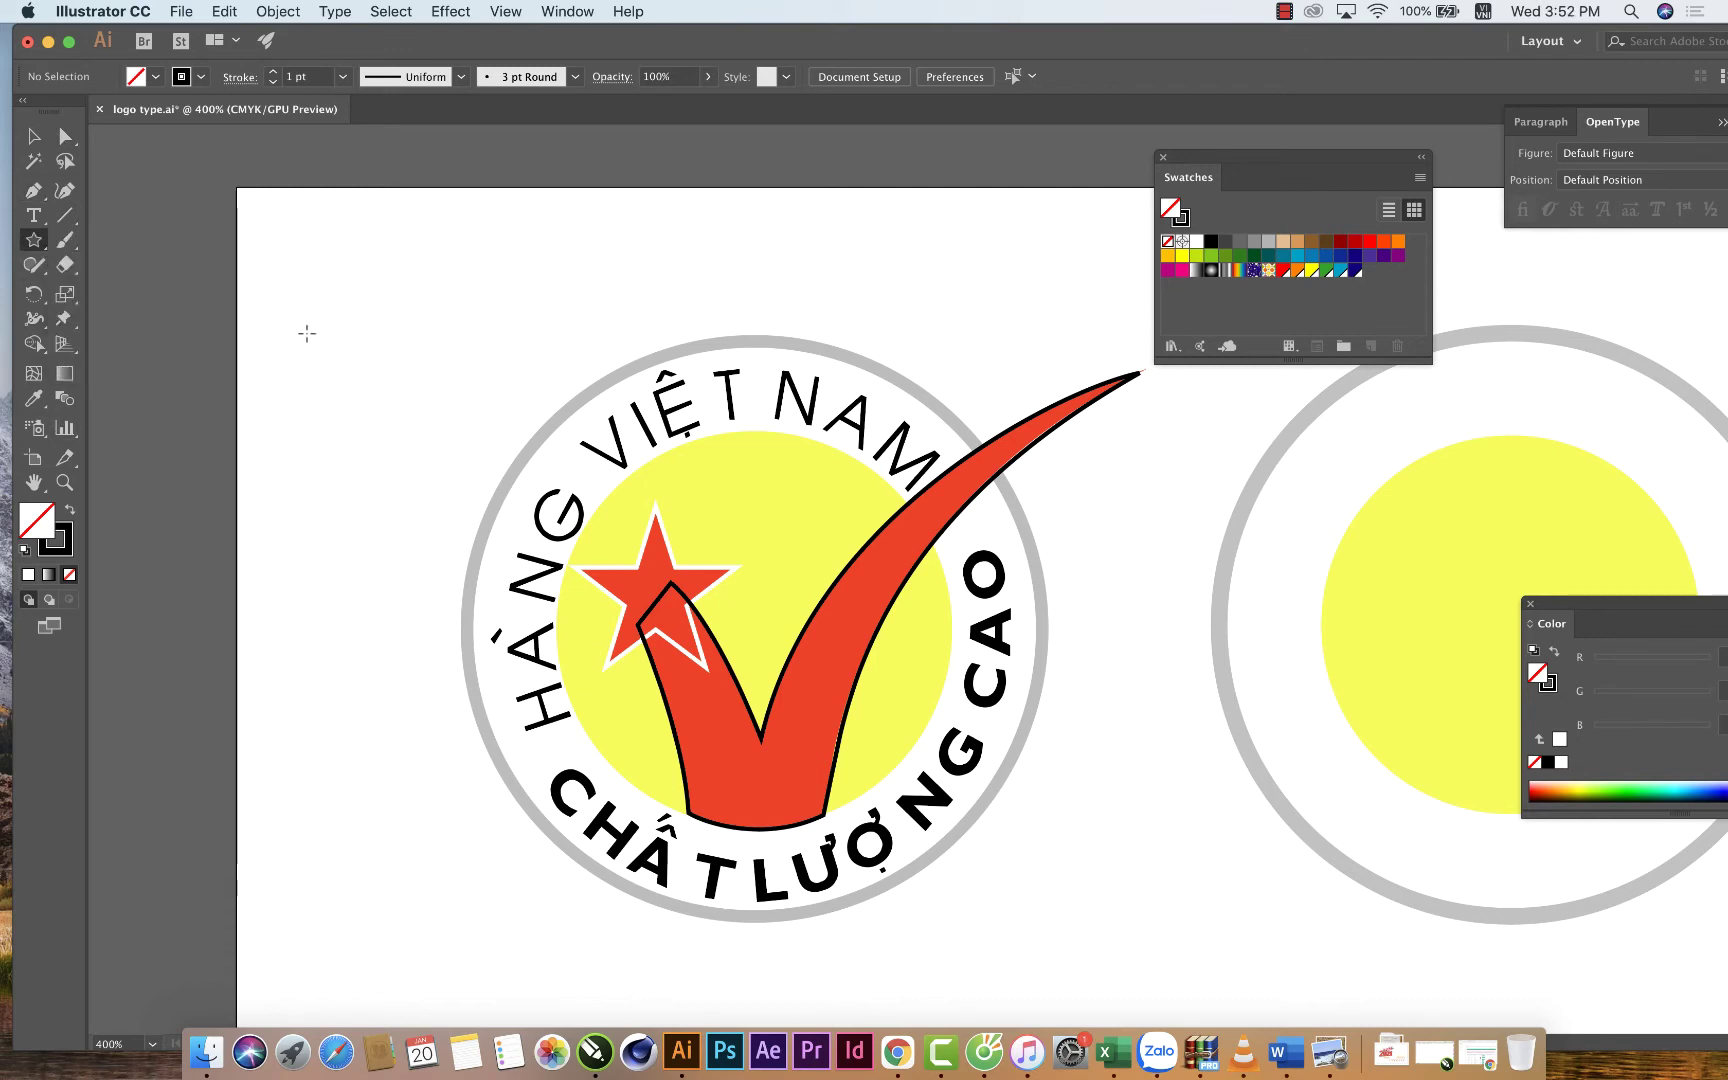
pyautogui.click(389, 304)
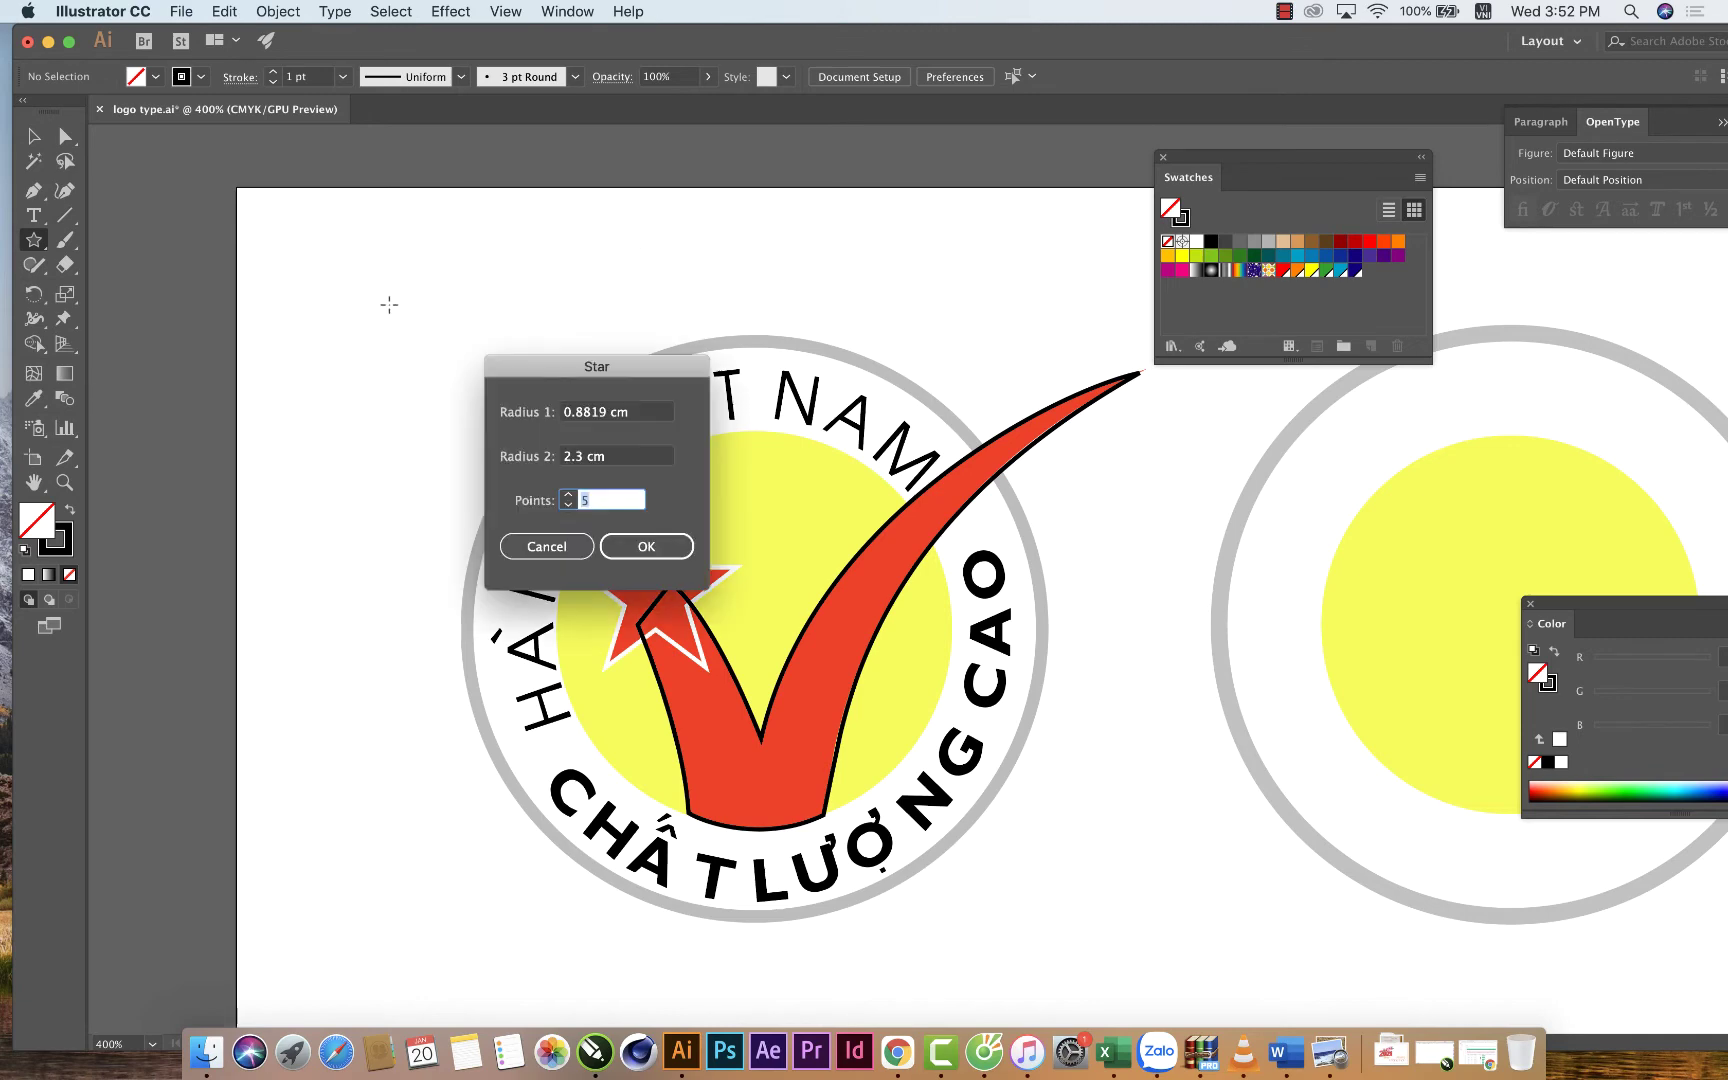
pyautogui.click(619, 547)
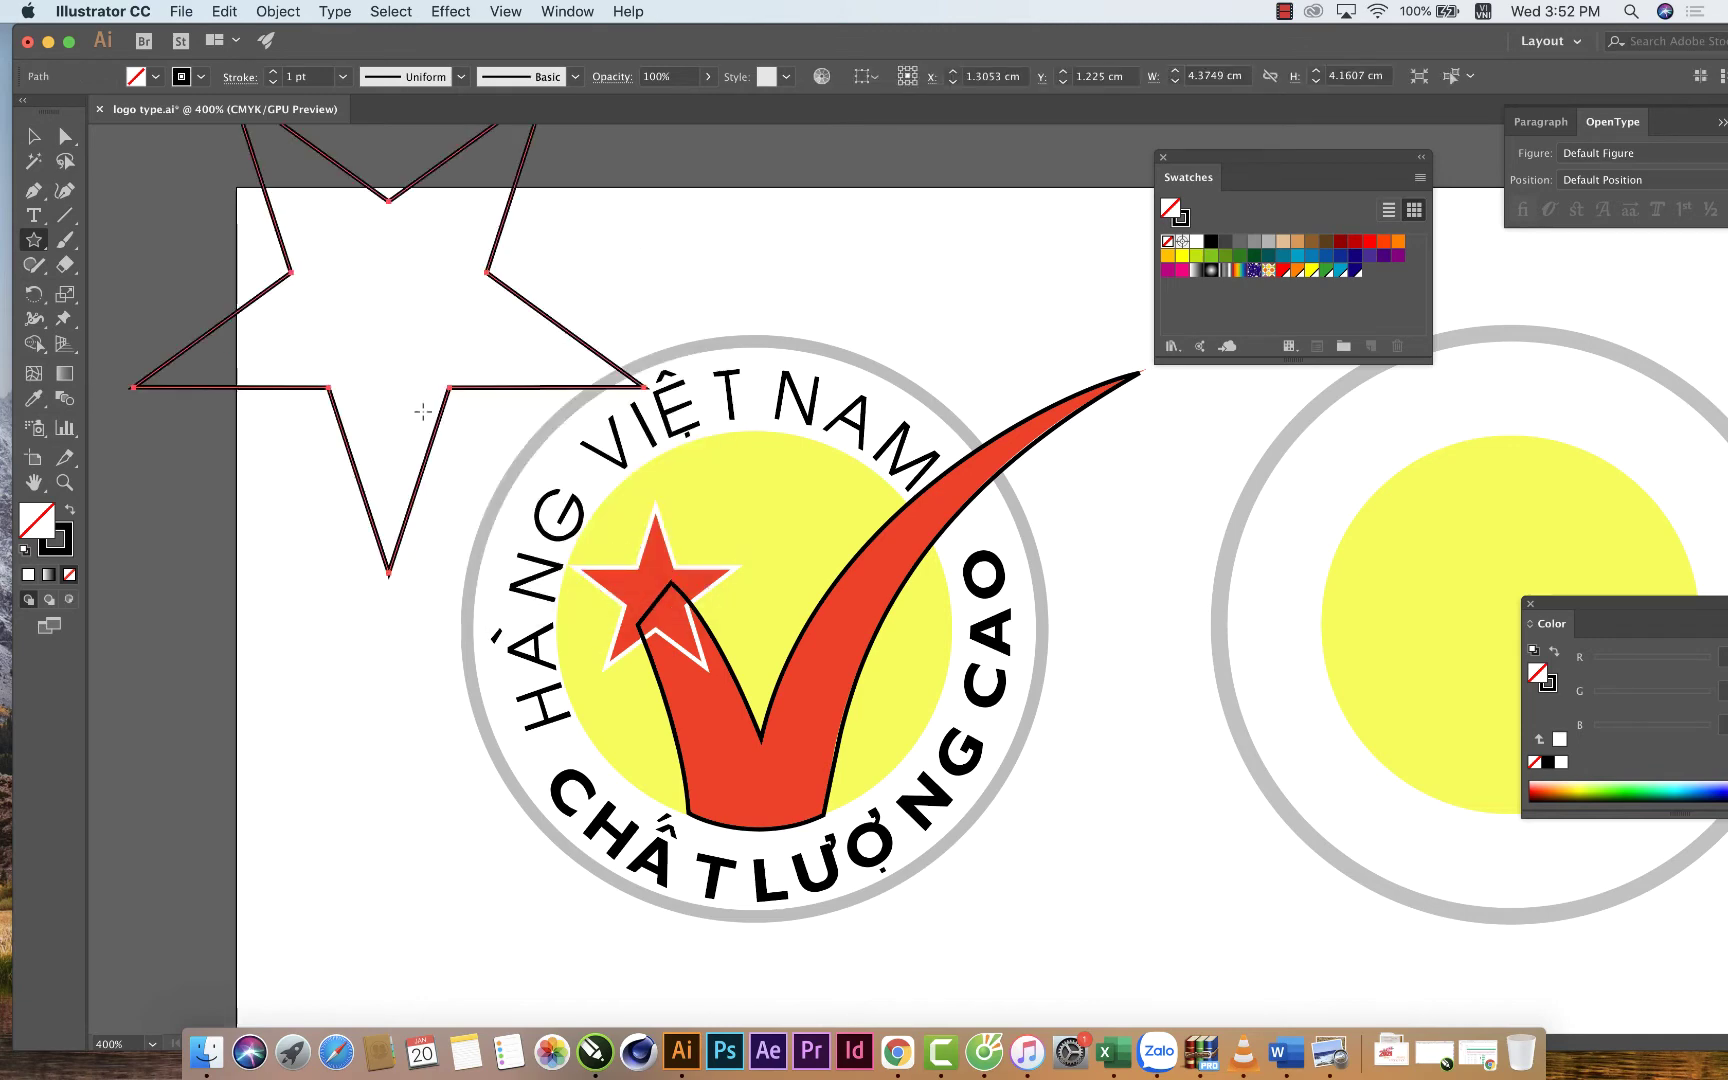
pyautogui.press('Delete')
# Draw a star with a 1 cm radius, then delete it as too small.
pyautogui.click(392, 366)
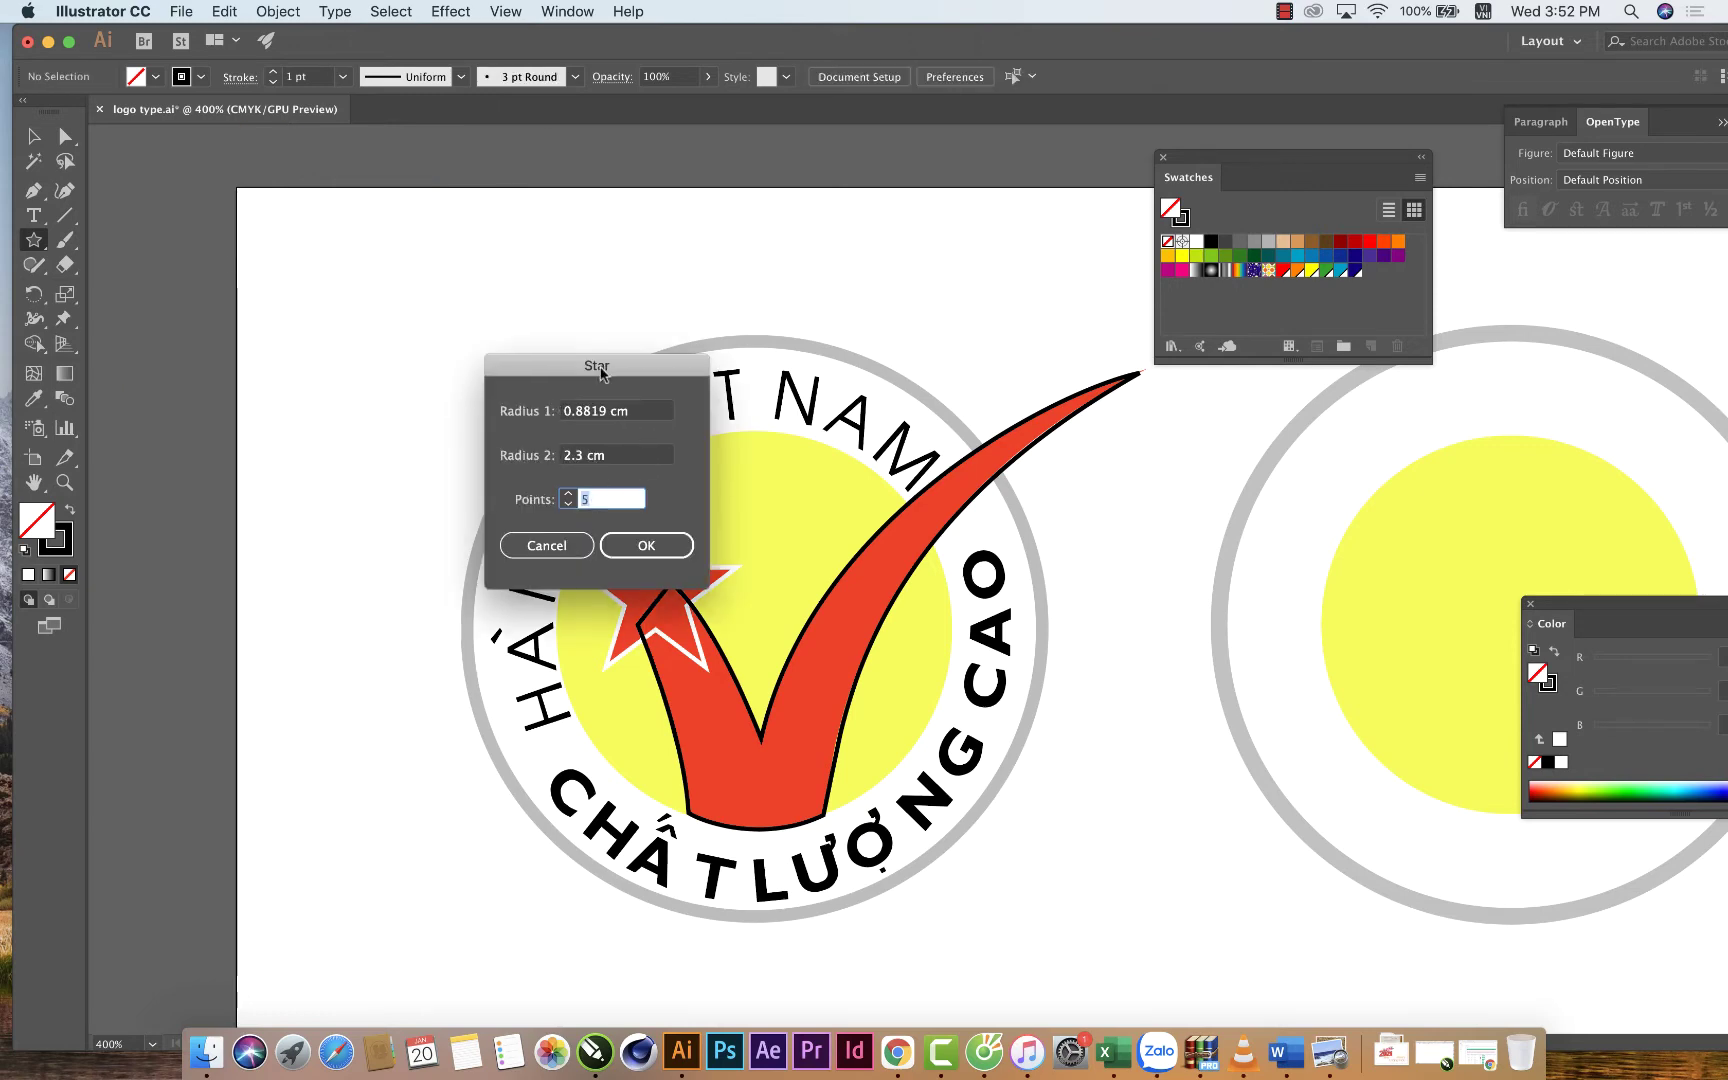
pyautogui.moveTo(600, 366); pyautogui.dragTo(341, 303)
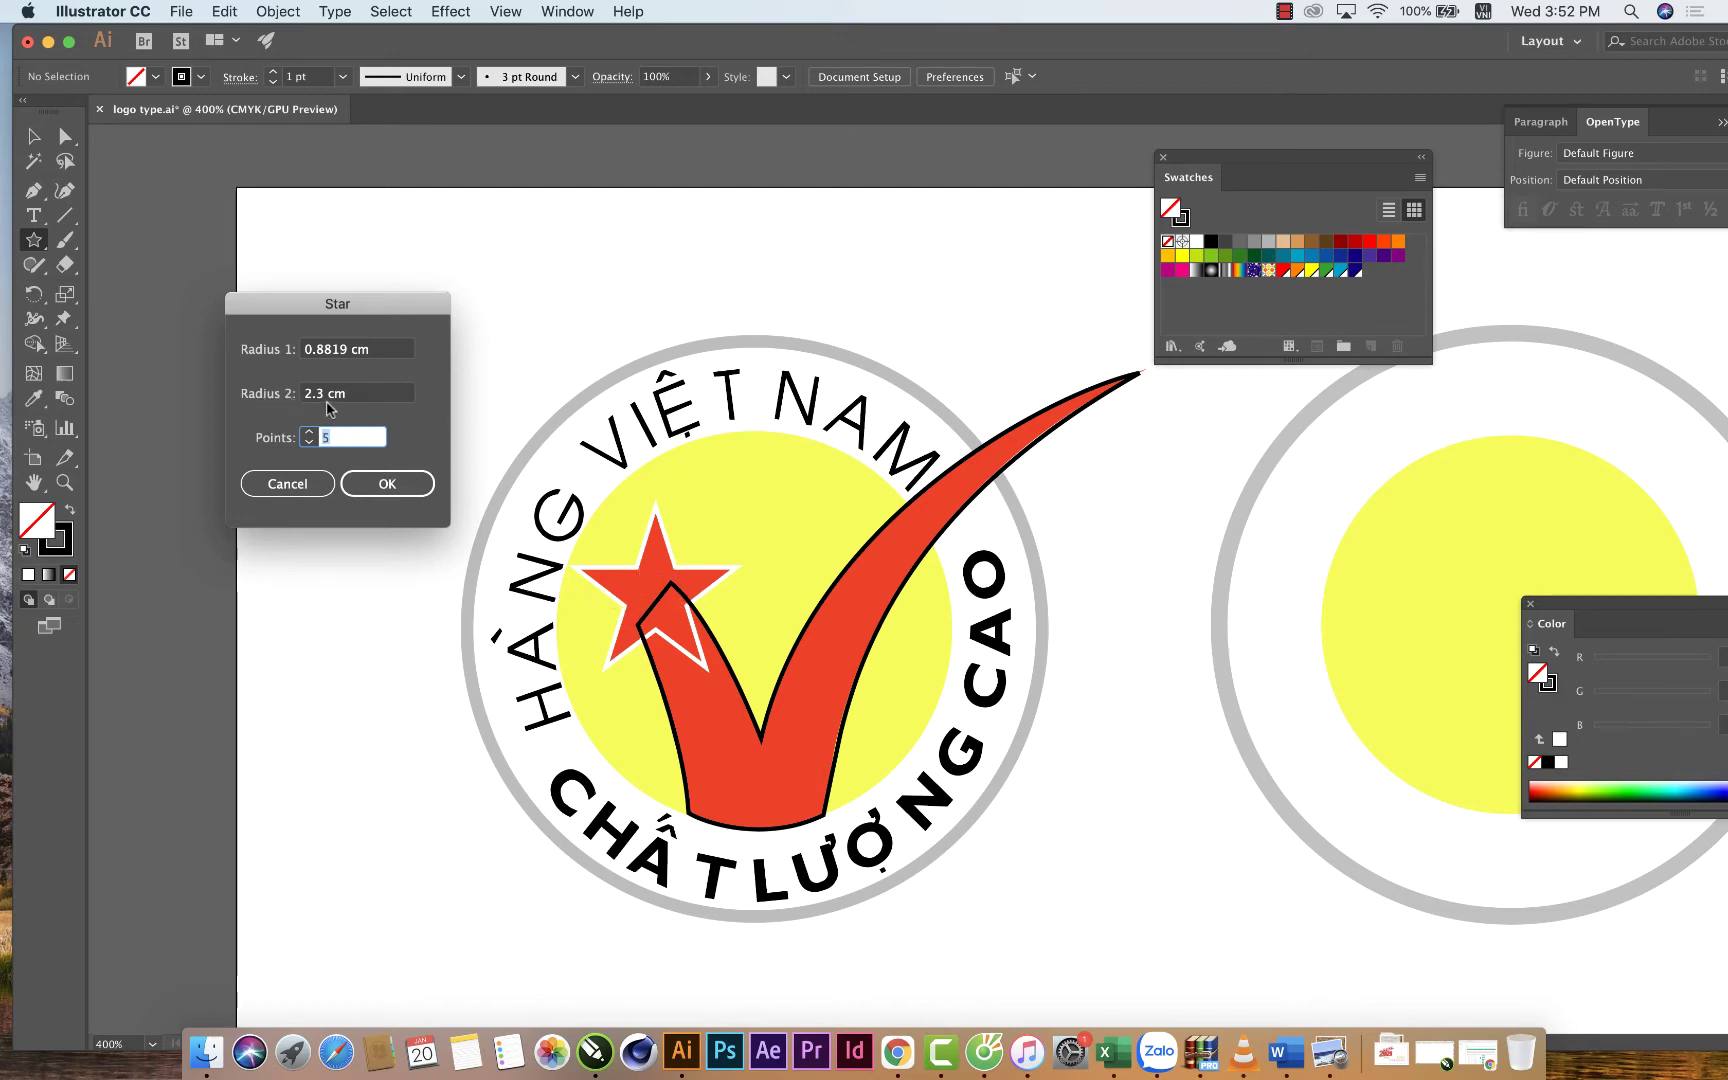
pyautogui.hotkey('shift', 'Tab')
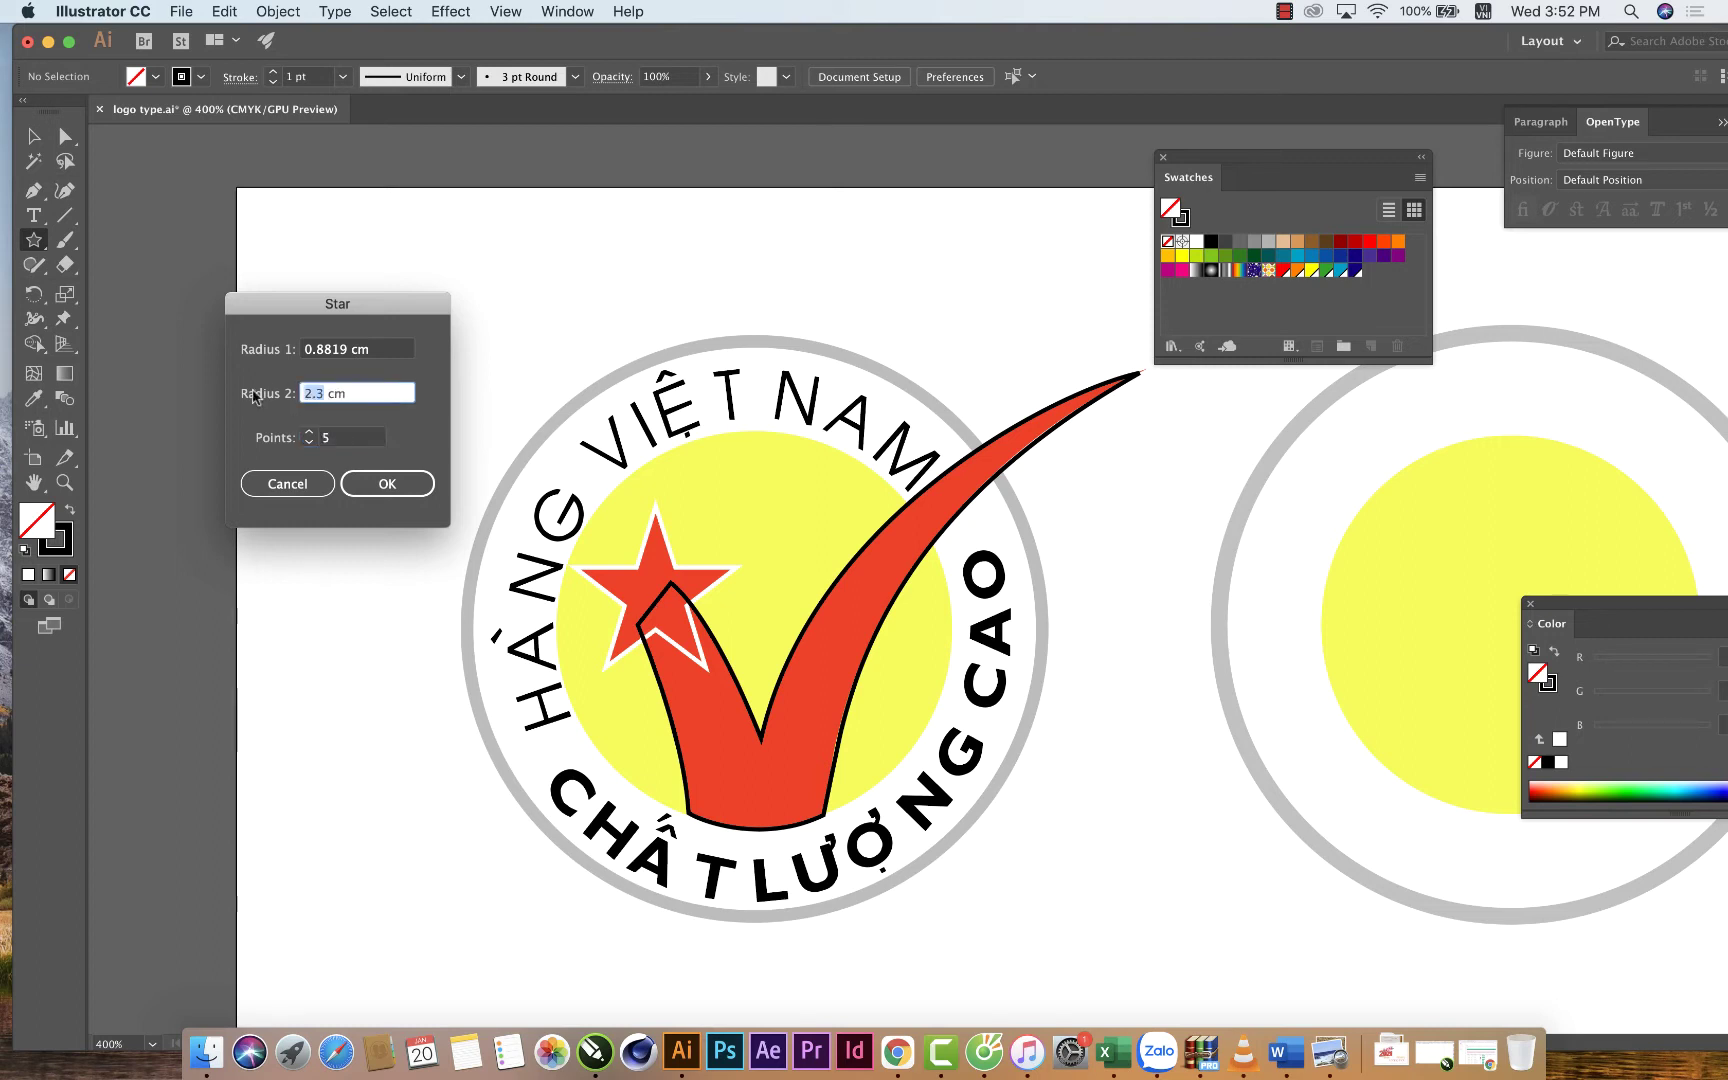
pyautogui.write('1')
pyautogui.click(381, 480)
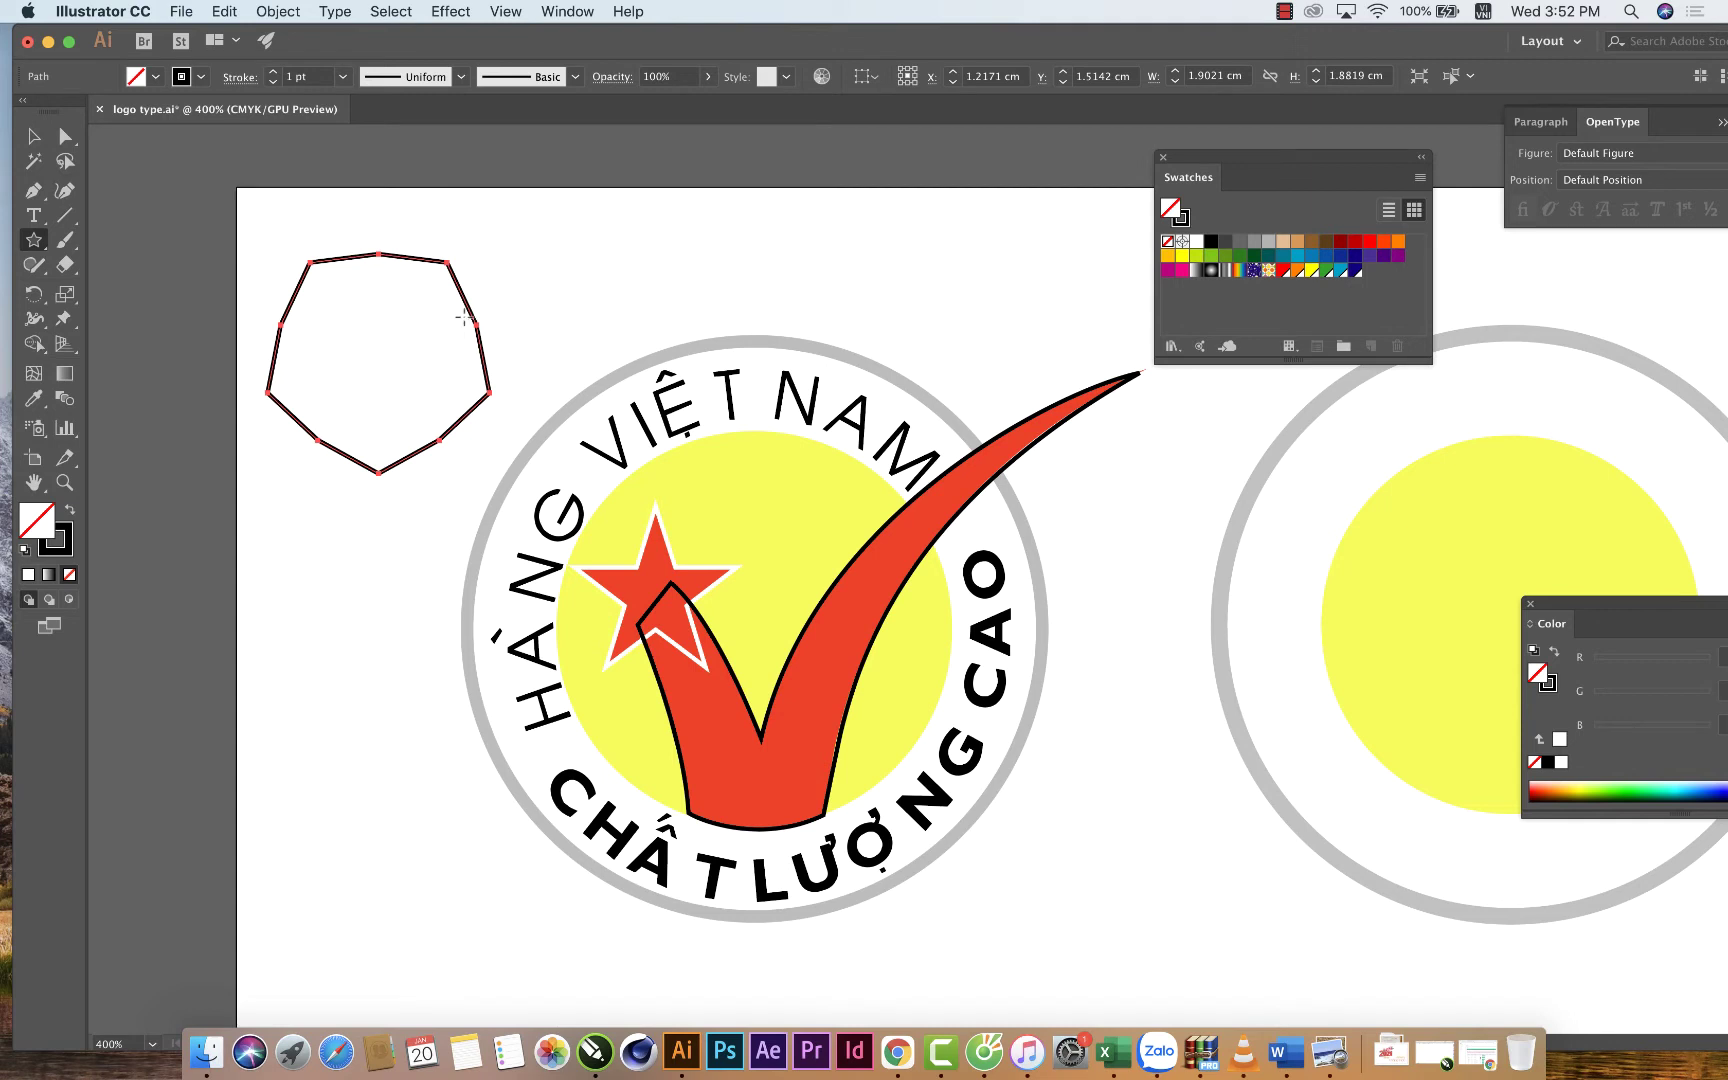
pyautogui.press('Delete')
# Draw a five-point star with radii 0.8819 cm and 2 cm.
pyautogui.click(448, 332)
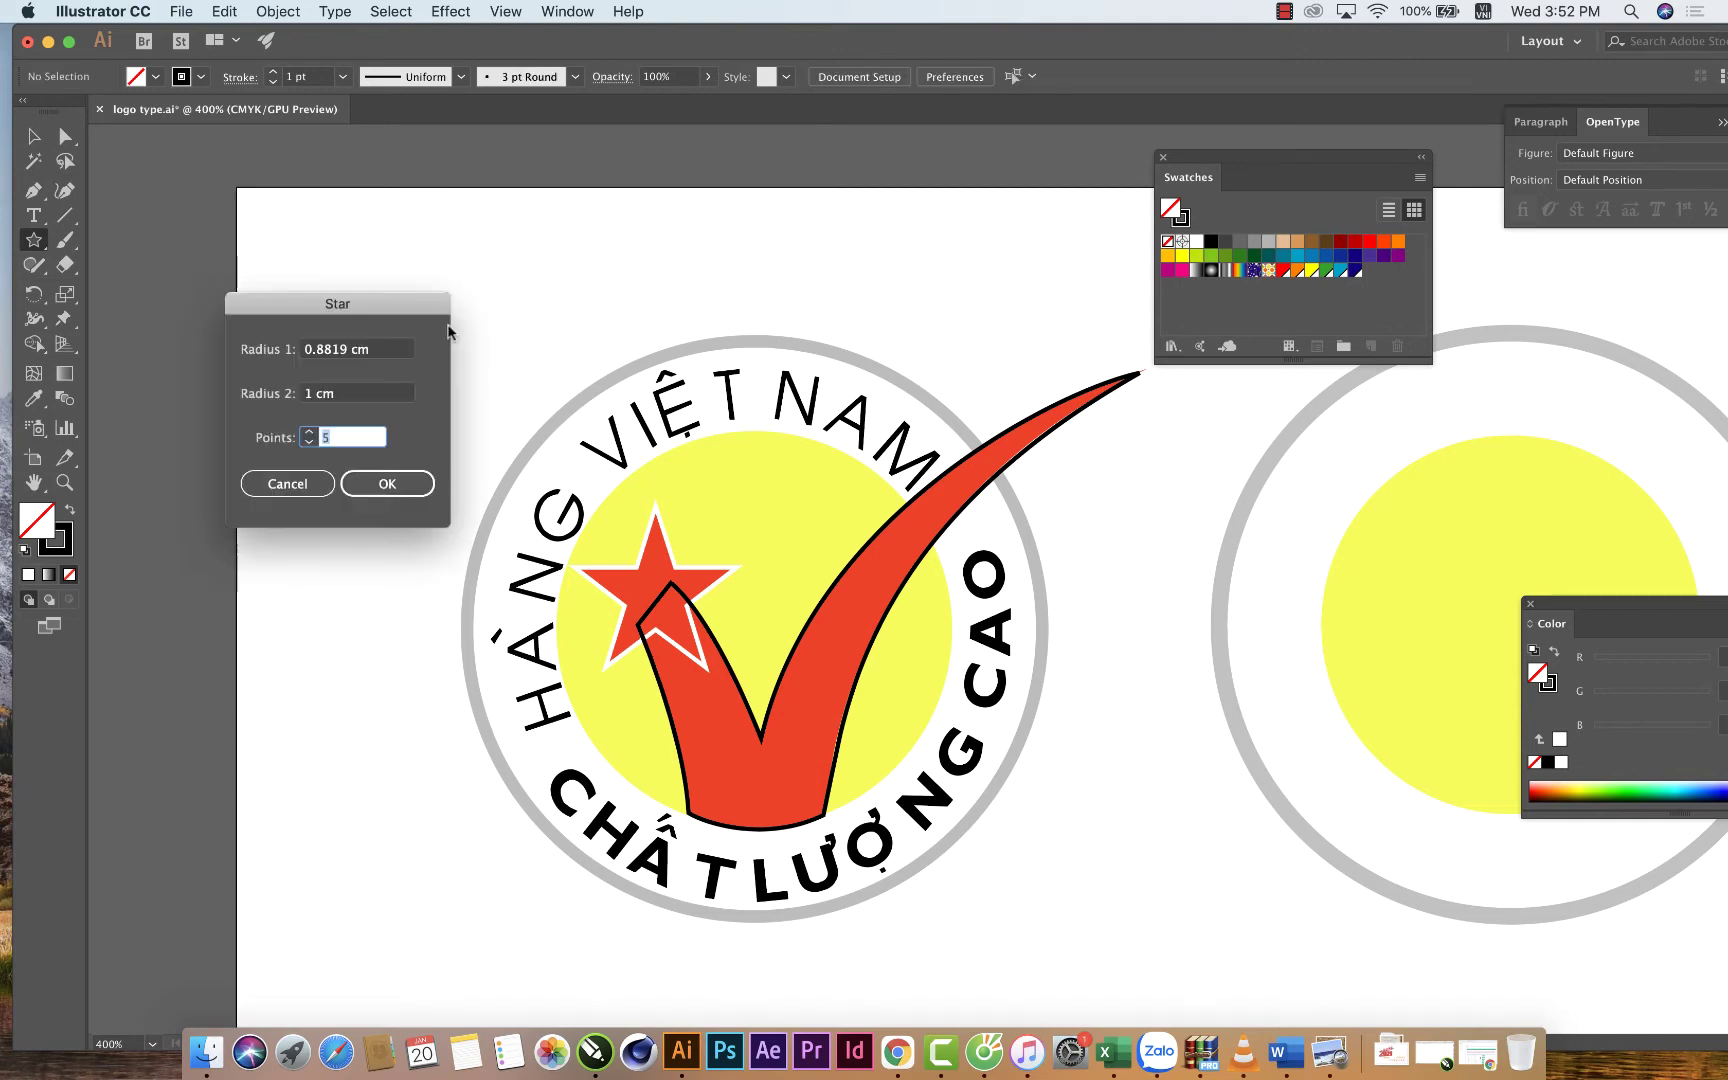
pyautogui.doubleClick(308, 394)
pyautogui.write('2')
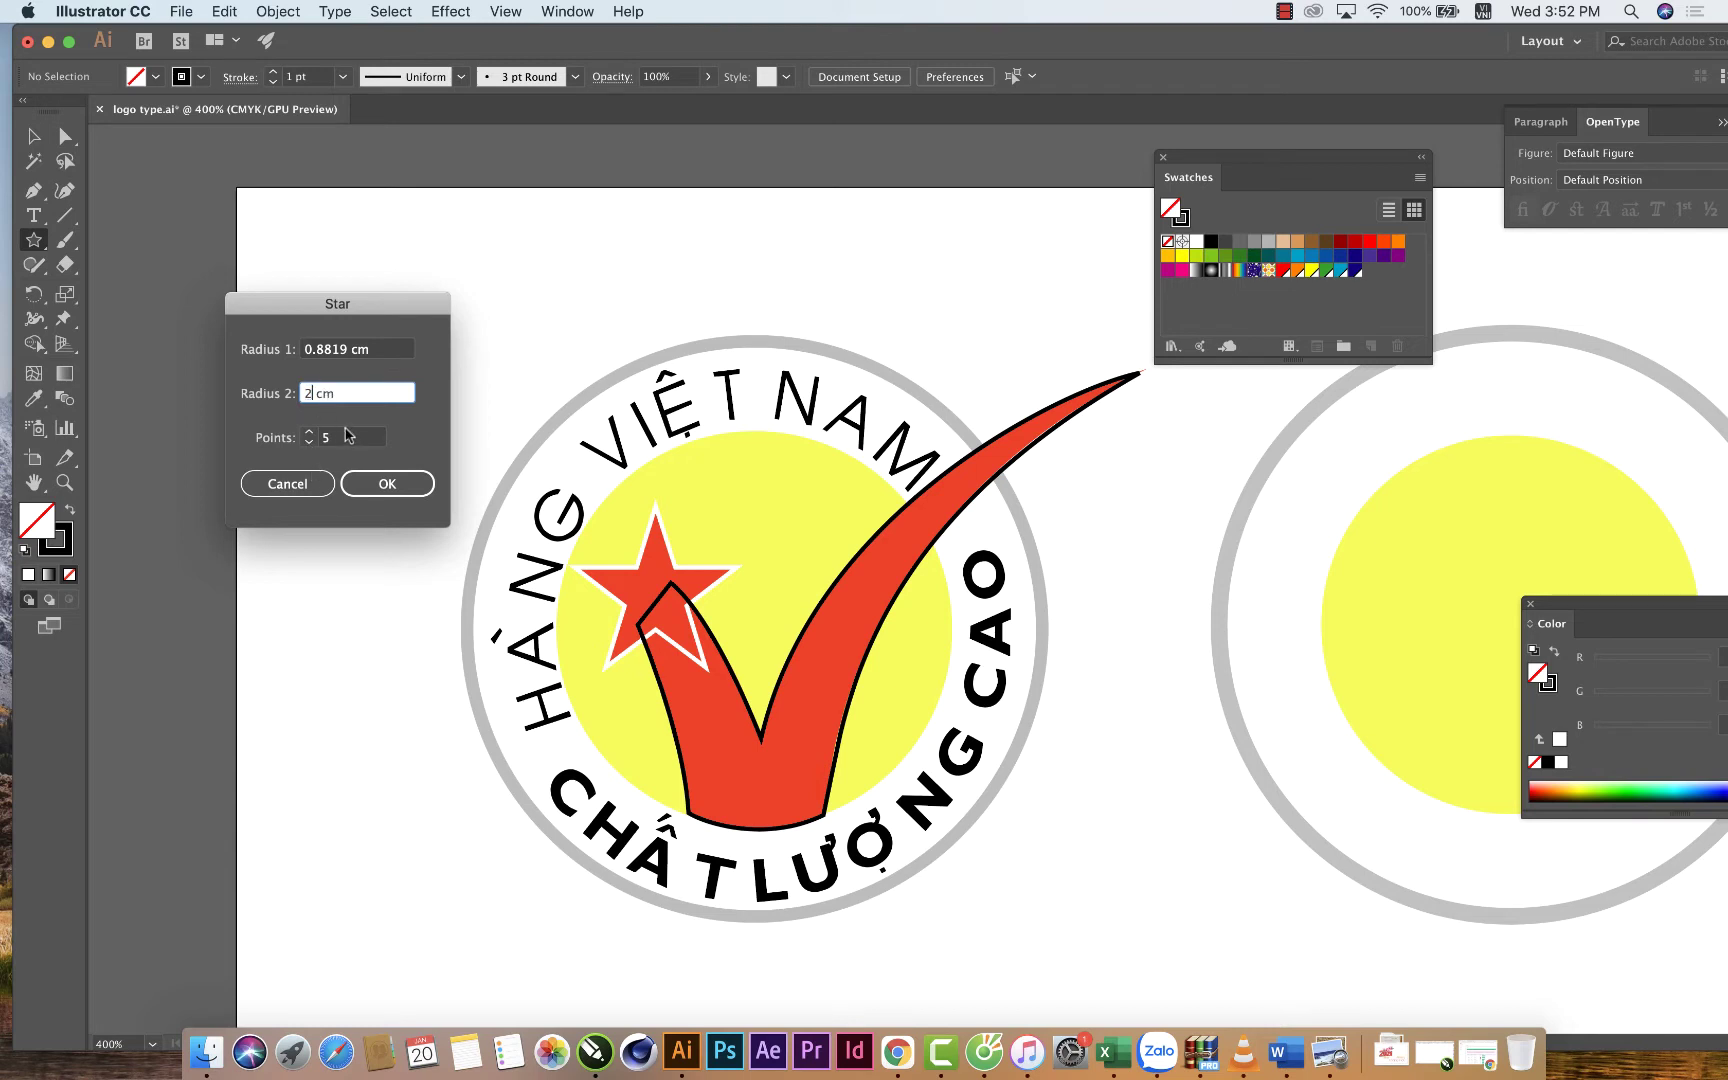
pyautogui.click(344, 438)
pyautogui.doubleClick(326, 438)
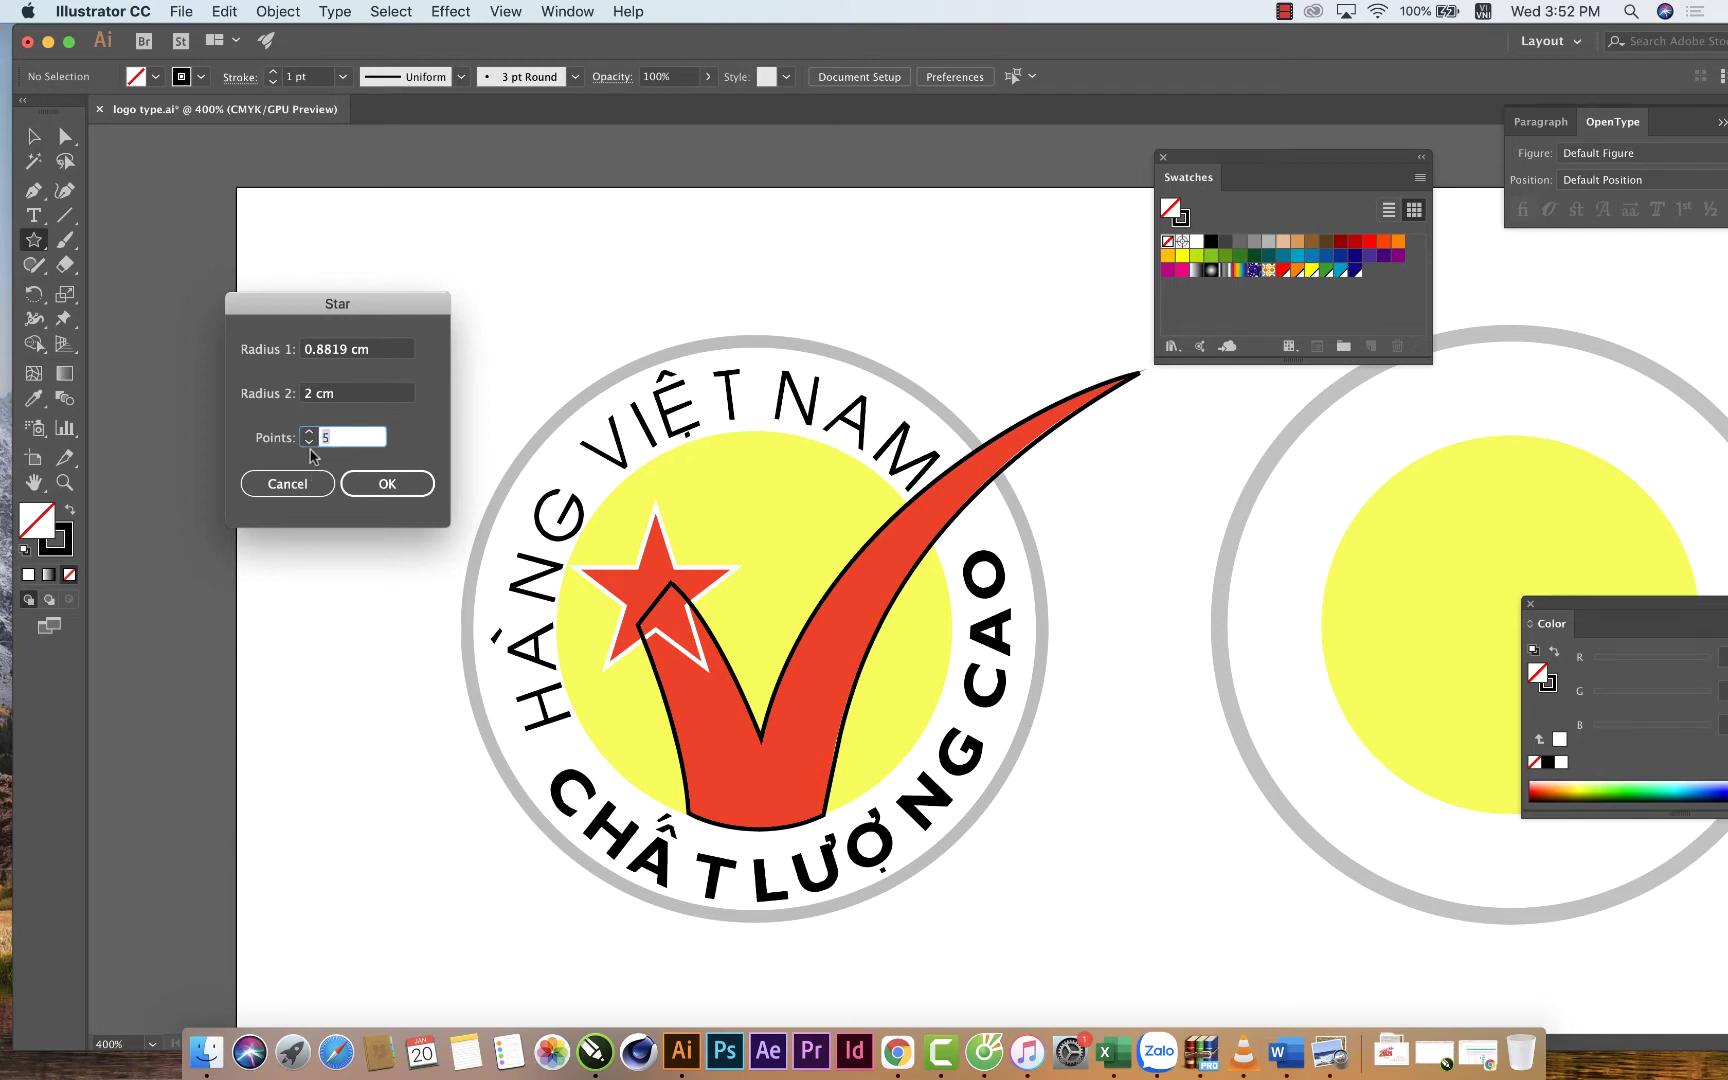
pyautogui.click(399, 495)
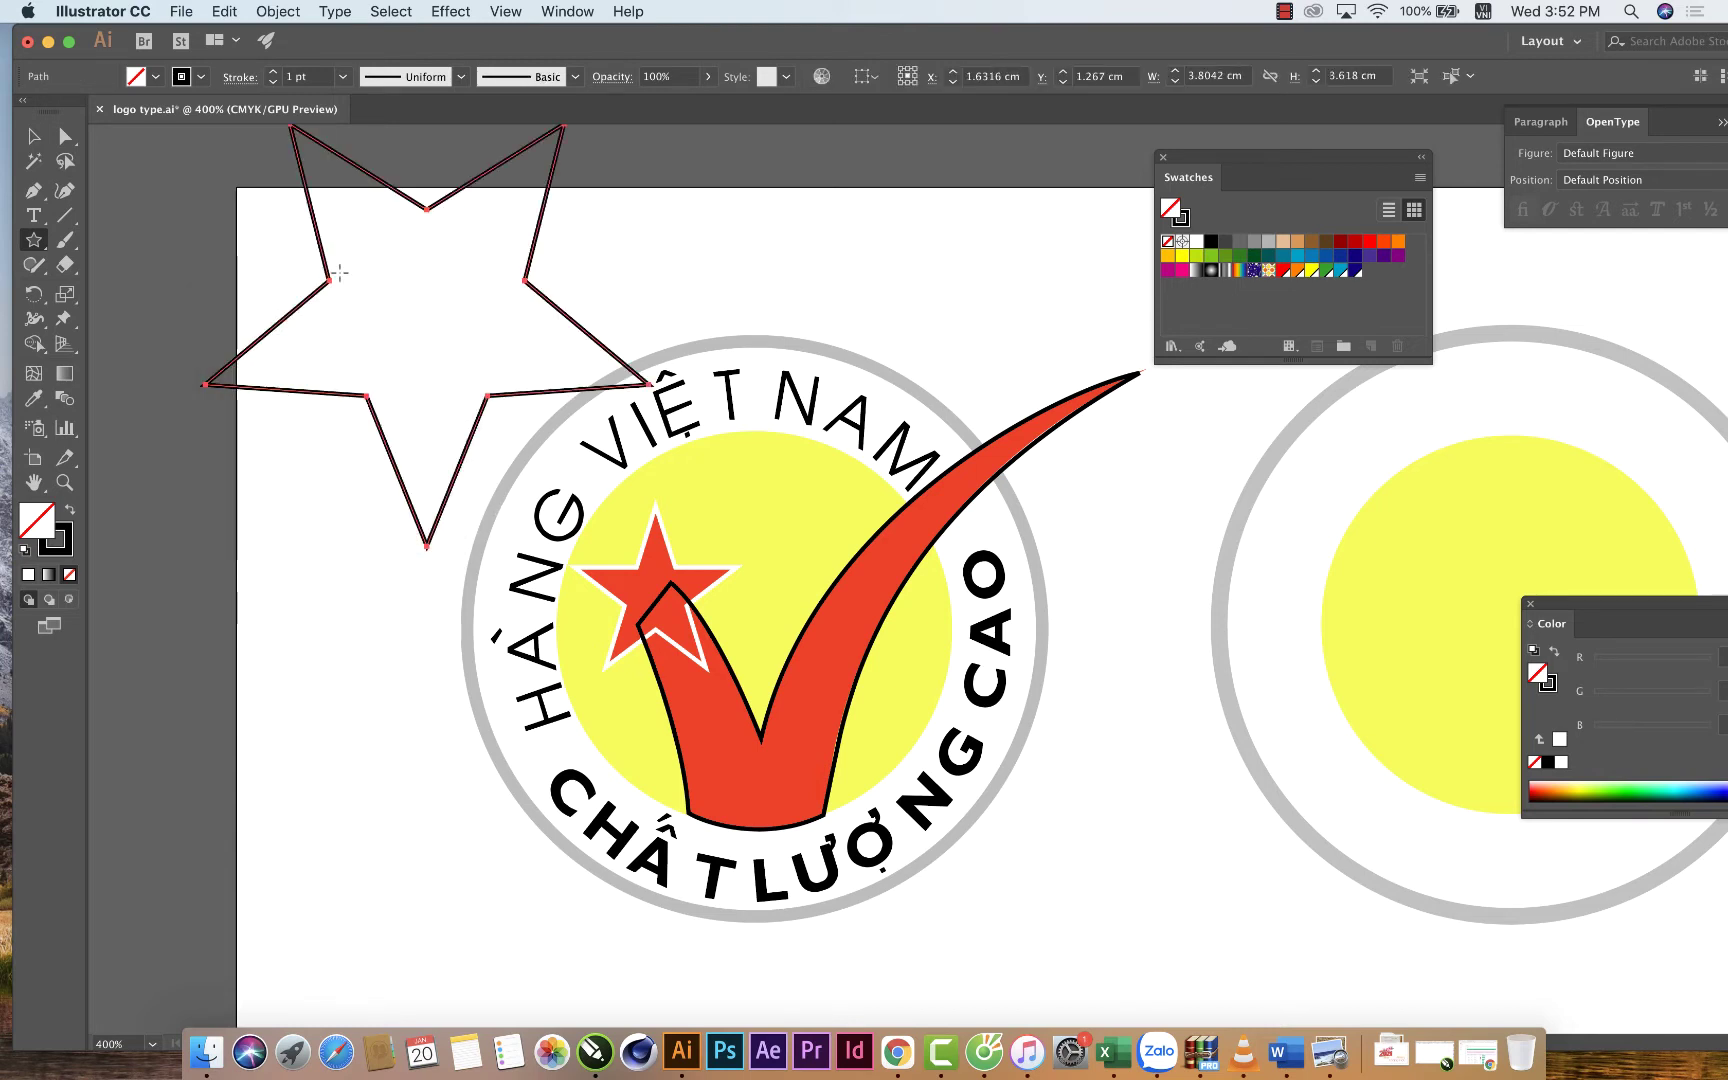
# Shrink the new star to about 1 cm, align and rotate it over the red star, and select the checkmark too.
pyautogui.click(35, 140)
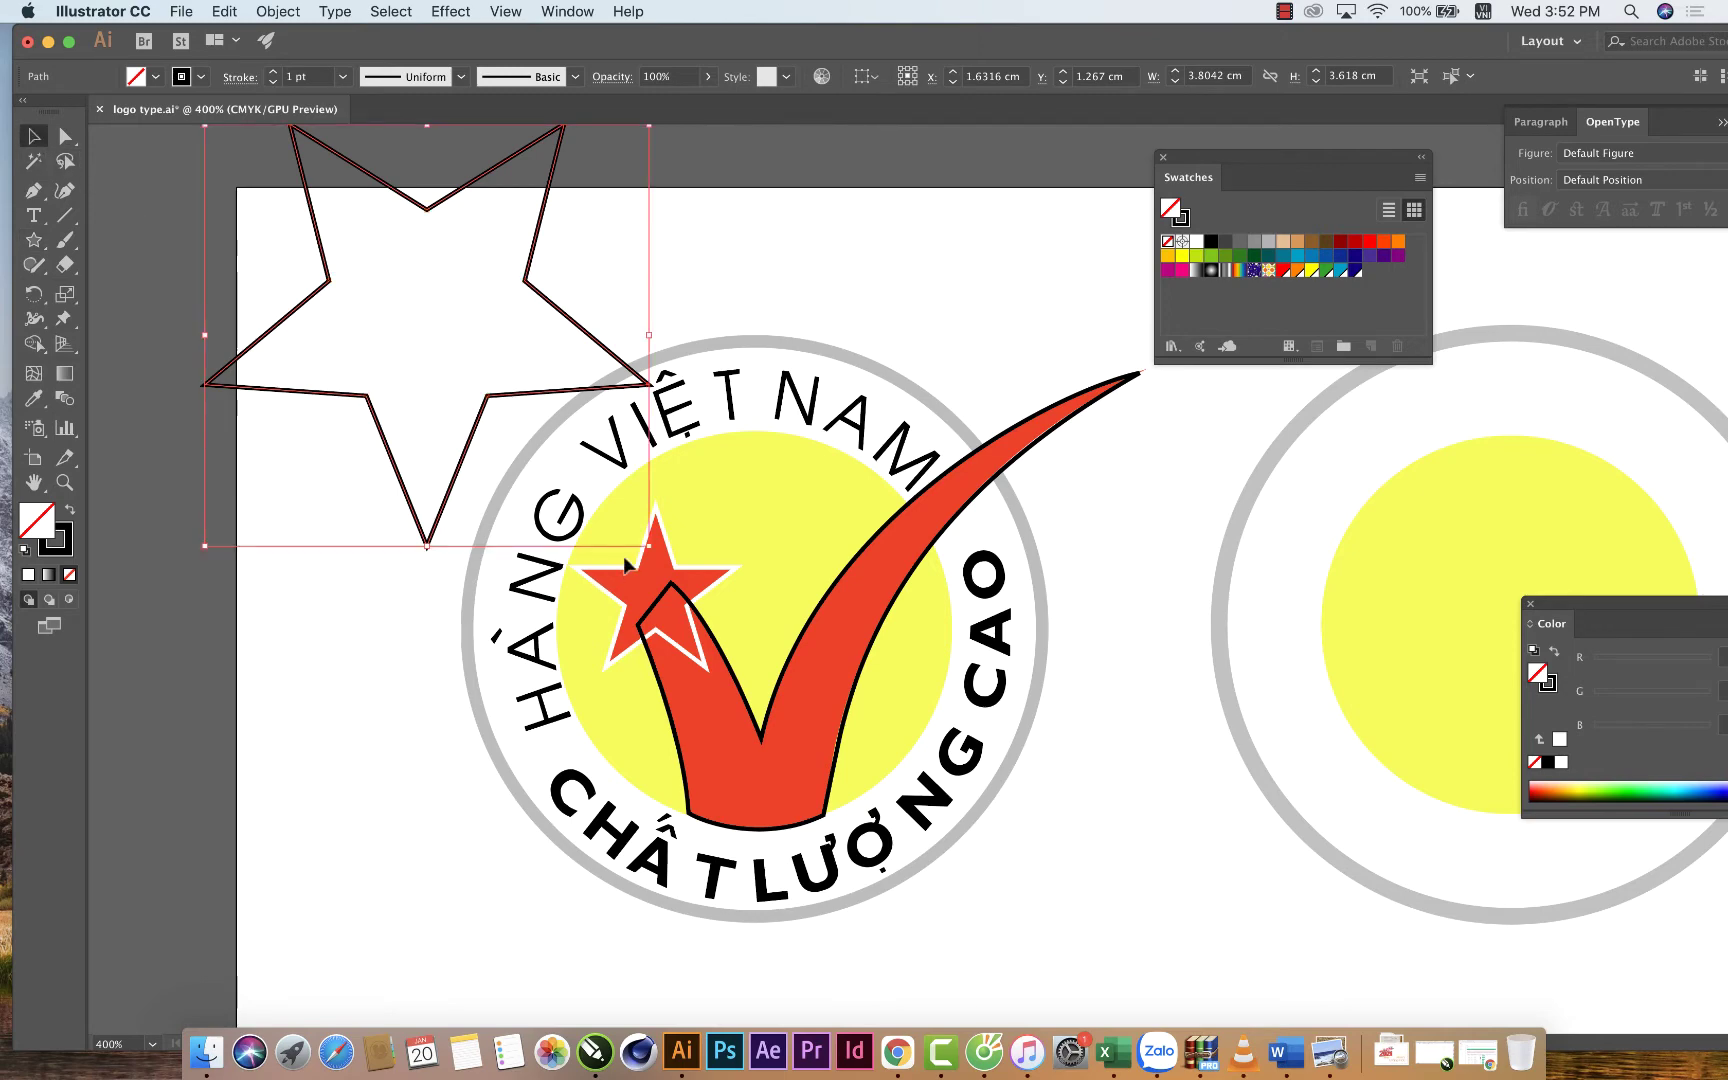
pyautogui.moveTo(650, 548)
pyautogui.mouseDown()
pyautogui.moveTo(326, 238)
pyautogui.moveTo(752, 712)
pyautogui.mouseUp()
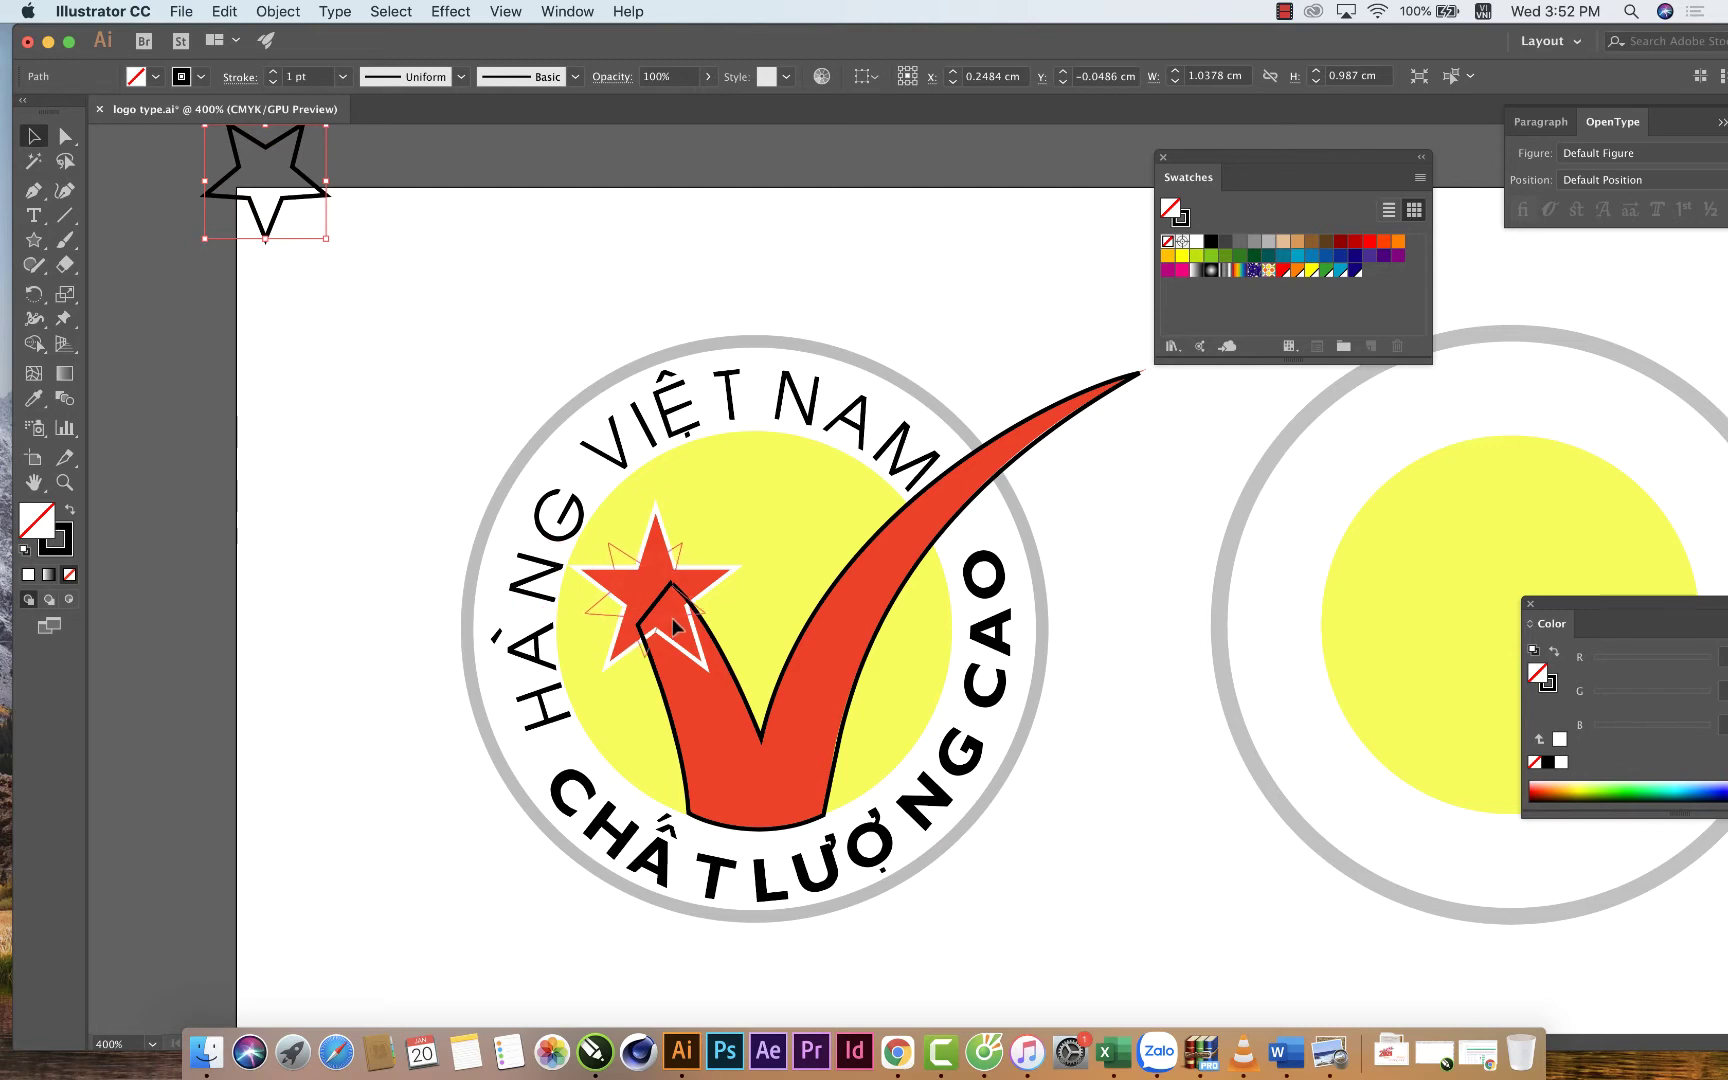
pyautogui.moveTo(615, 618); pyautogui.dragTo(685, 624)
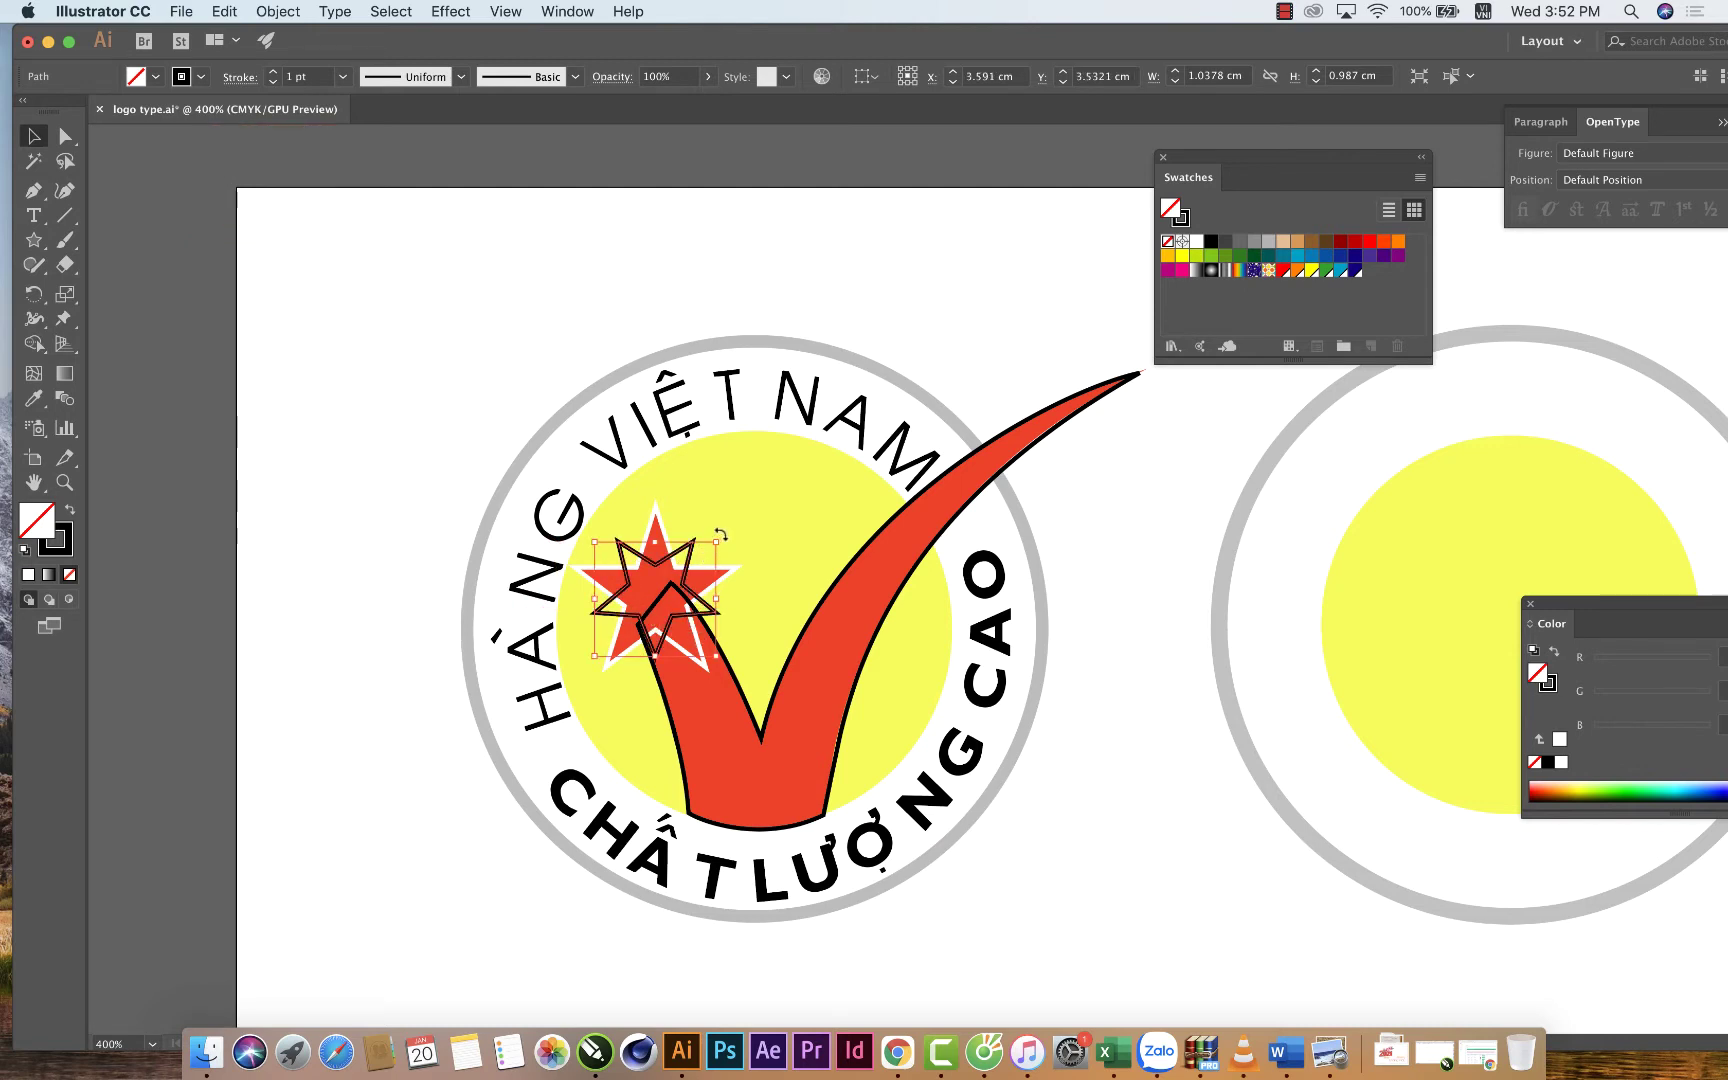
pyautogui.moveTo(719, 535); pyautogui.dragTo(752, 572)
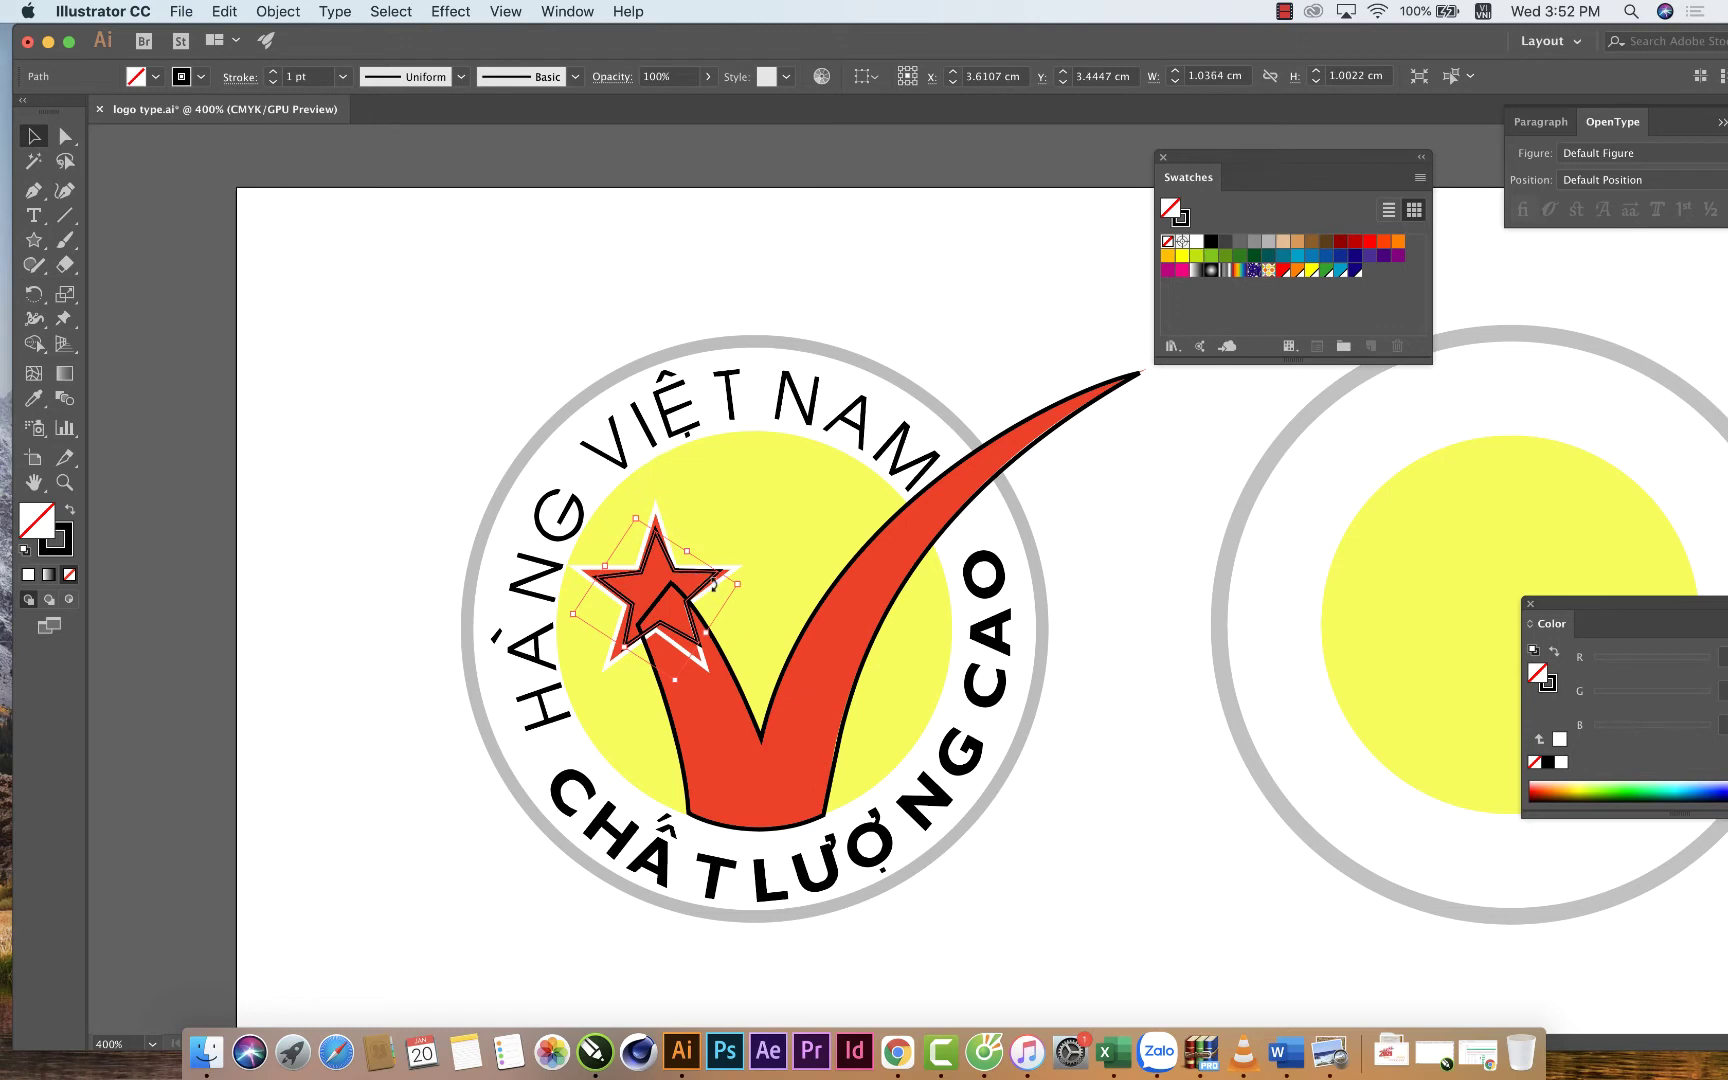
pyautogui.moveTo(751, 585); pyautogui.dragTo(755, 579)
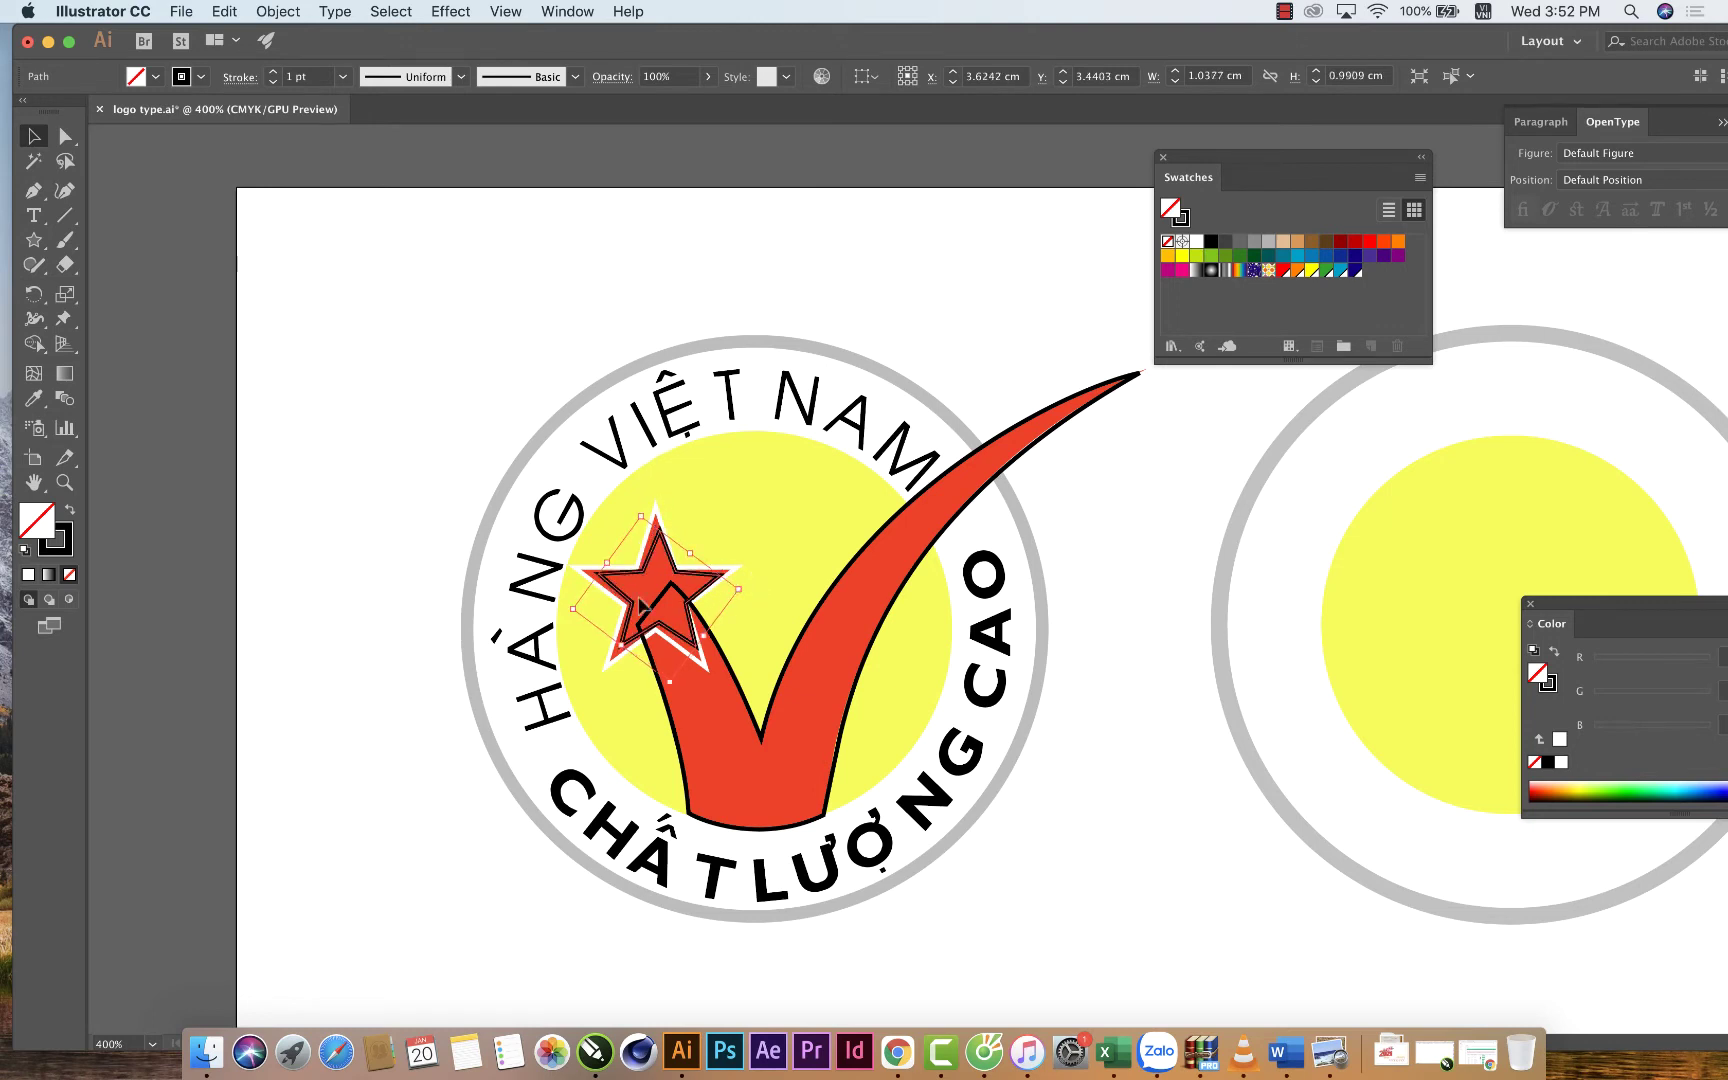
pyautogui.moveTo(577, 612); pyautogui.dragTo(550, 611)
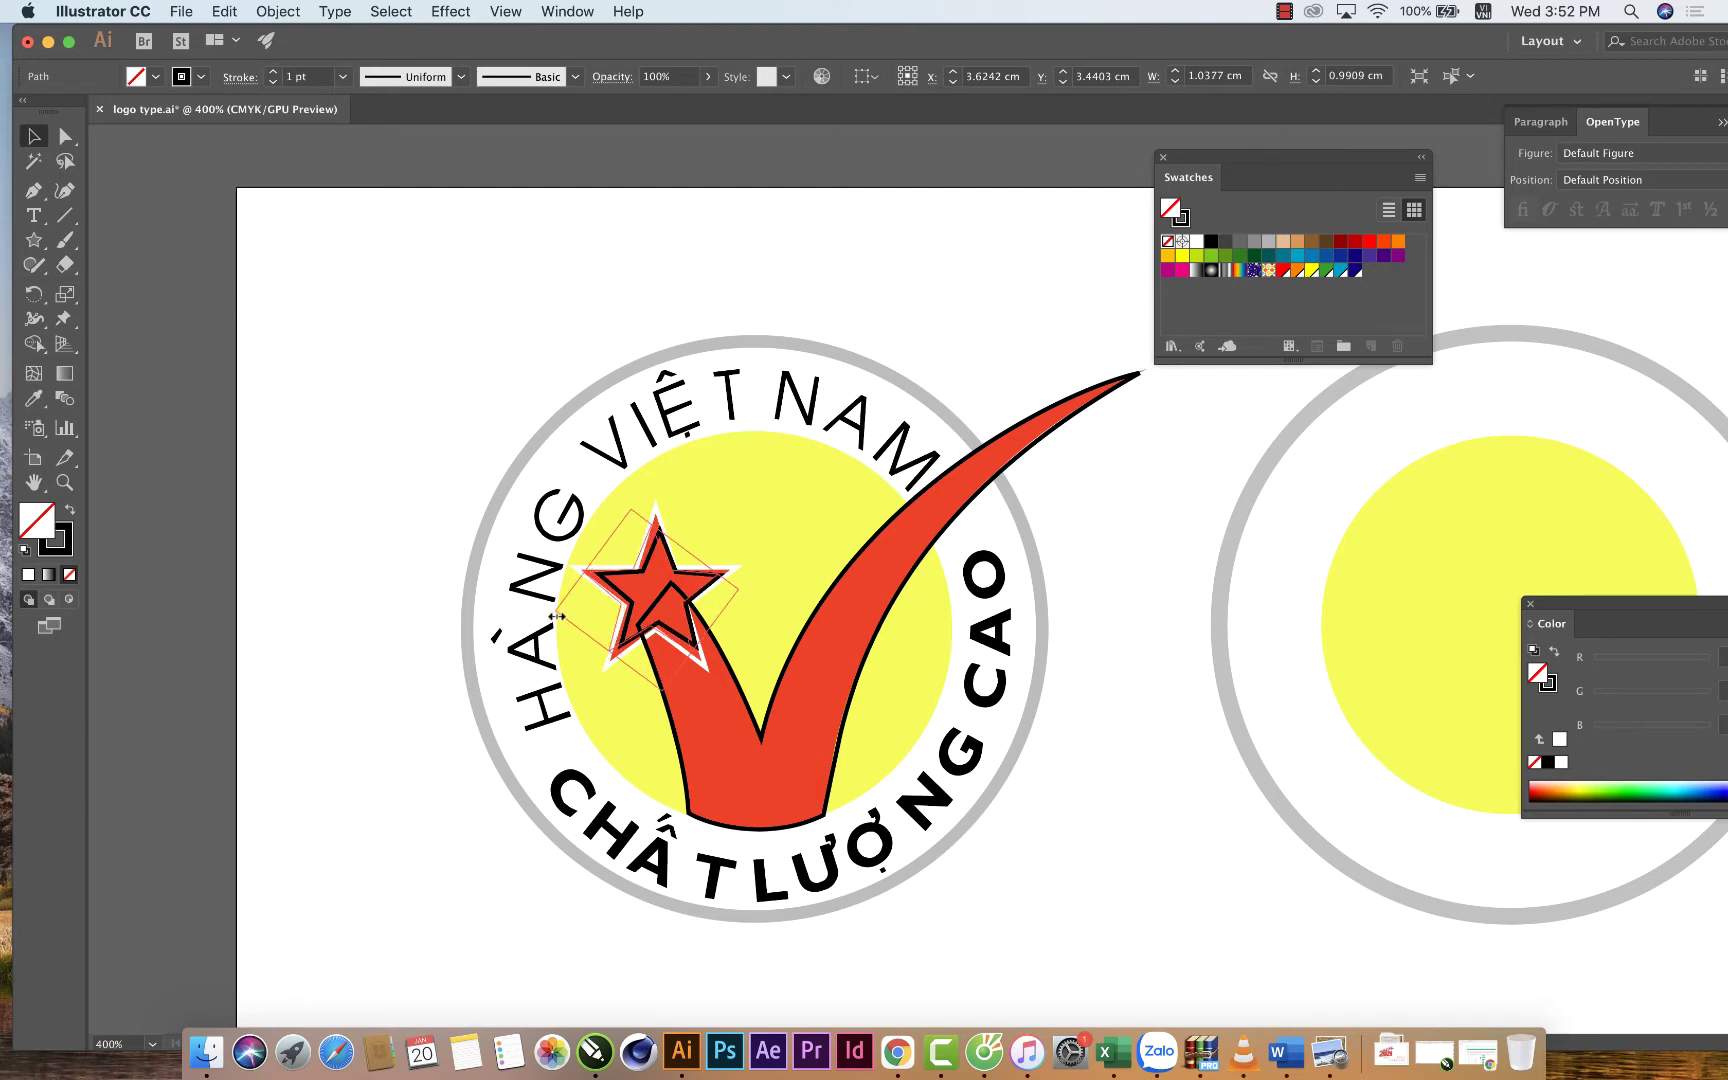
pyautogui.moveTo(682, 575); pyautogui.dragTo(688, 573)
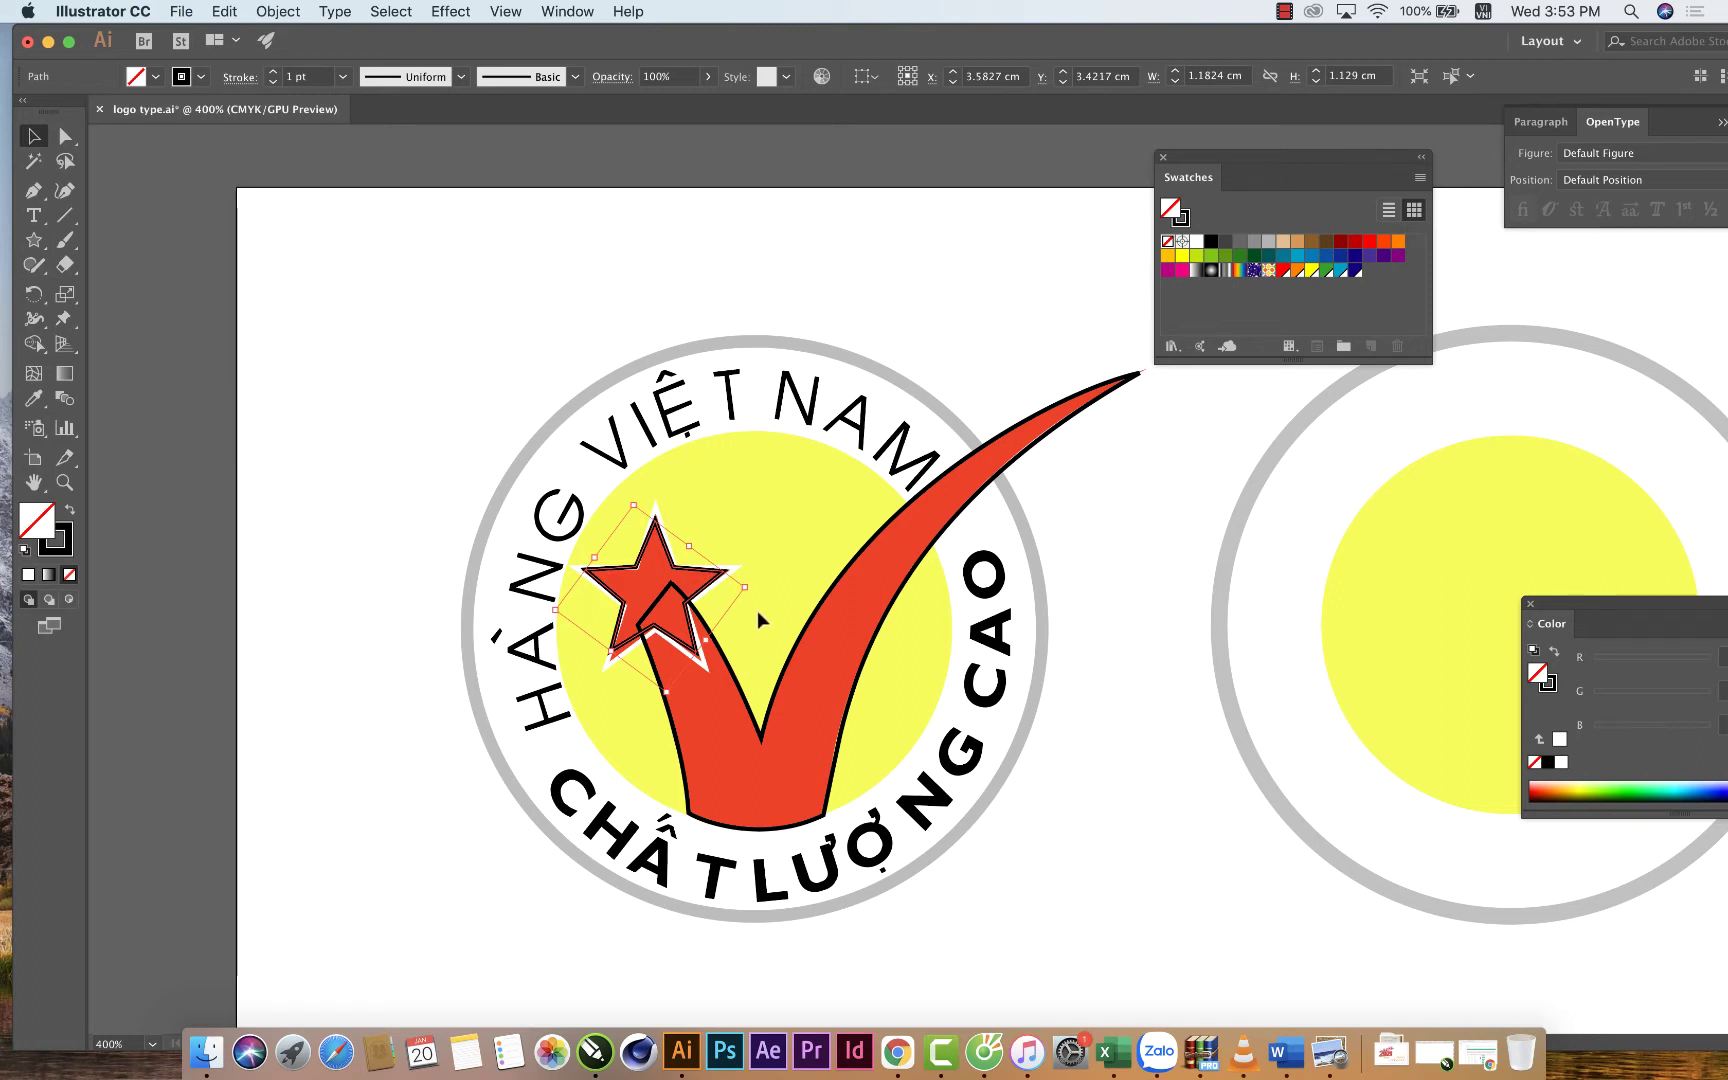
pyautogui.moveTo(757, 590); pyautogui.dragTo(757, 585)
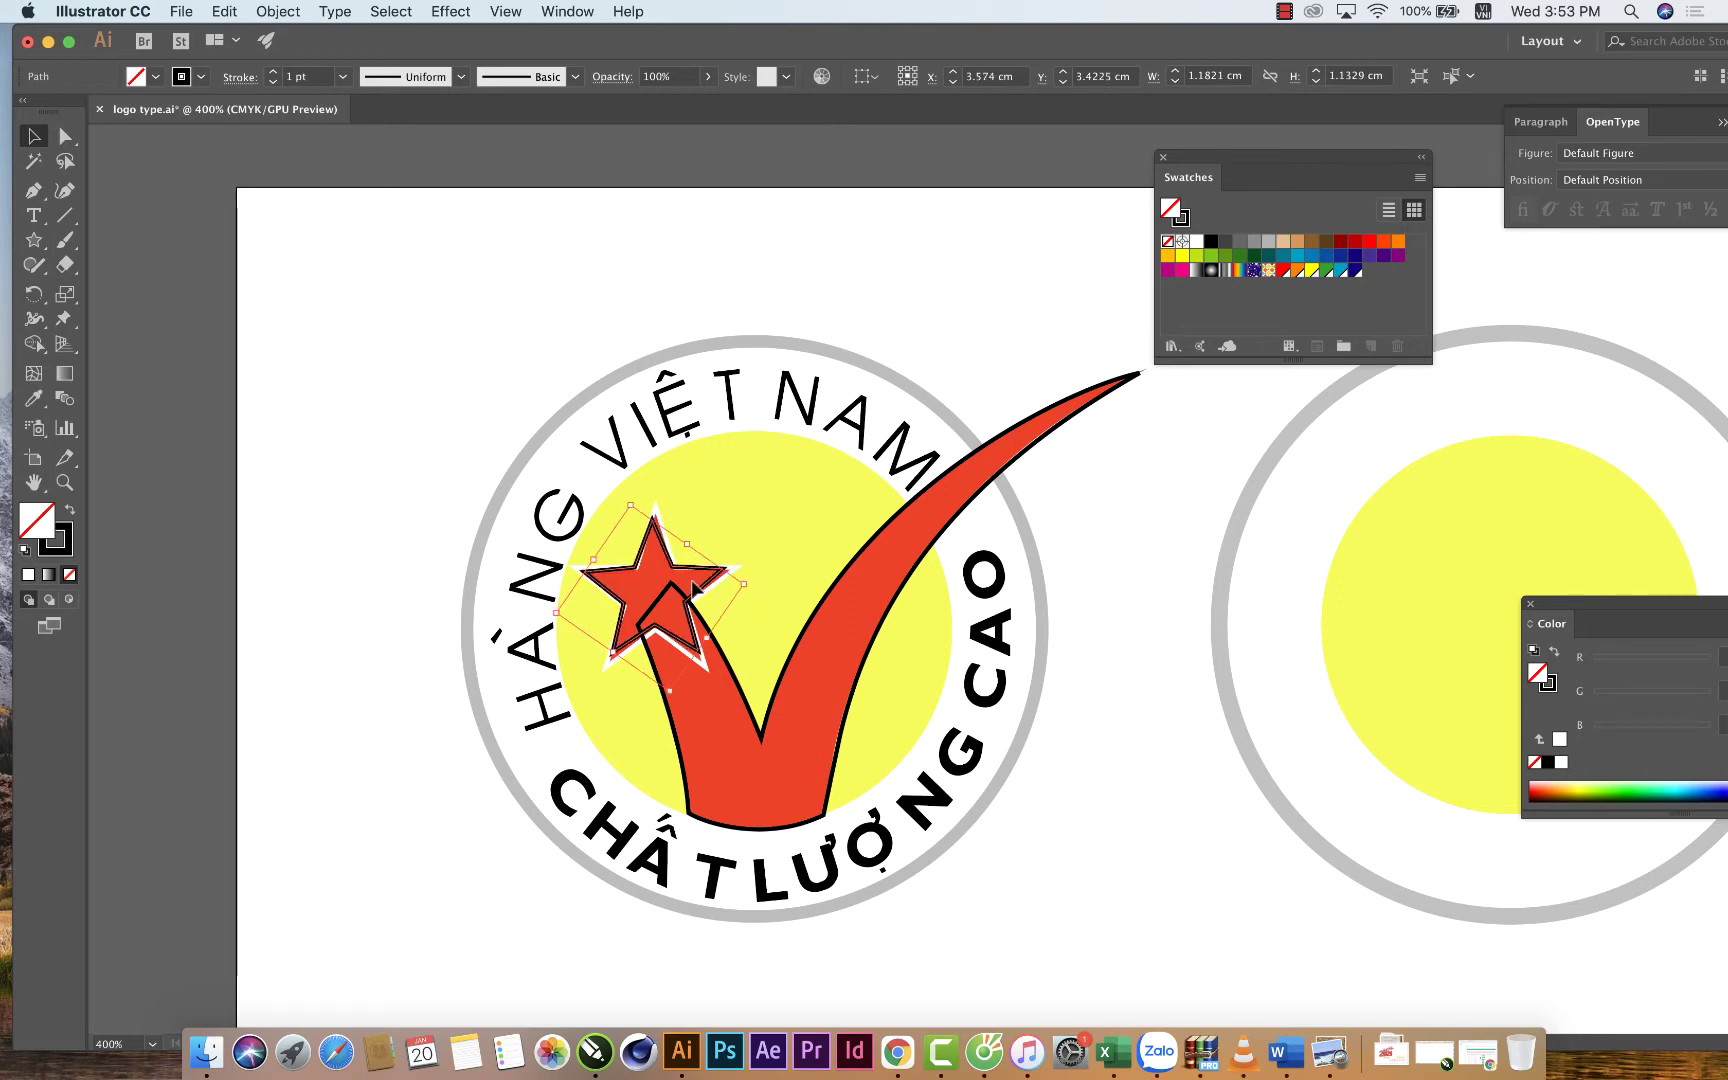
pyautogui.keyDown('shift'); pyautogui.click(788, 680); pyautogui.keyUp('shift')
# Copy the star and checkmark into the right-hand circle.
pyautogui.hscroll(5, 582, 704)
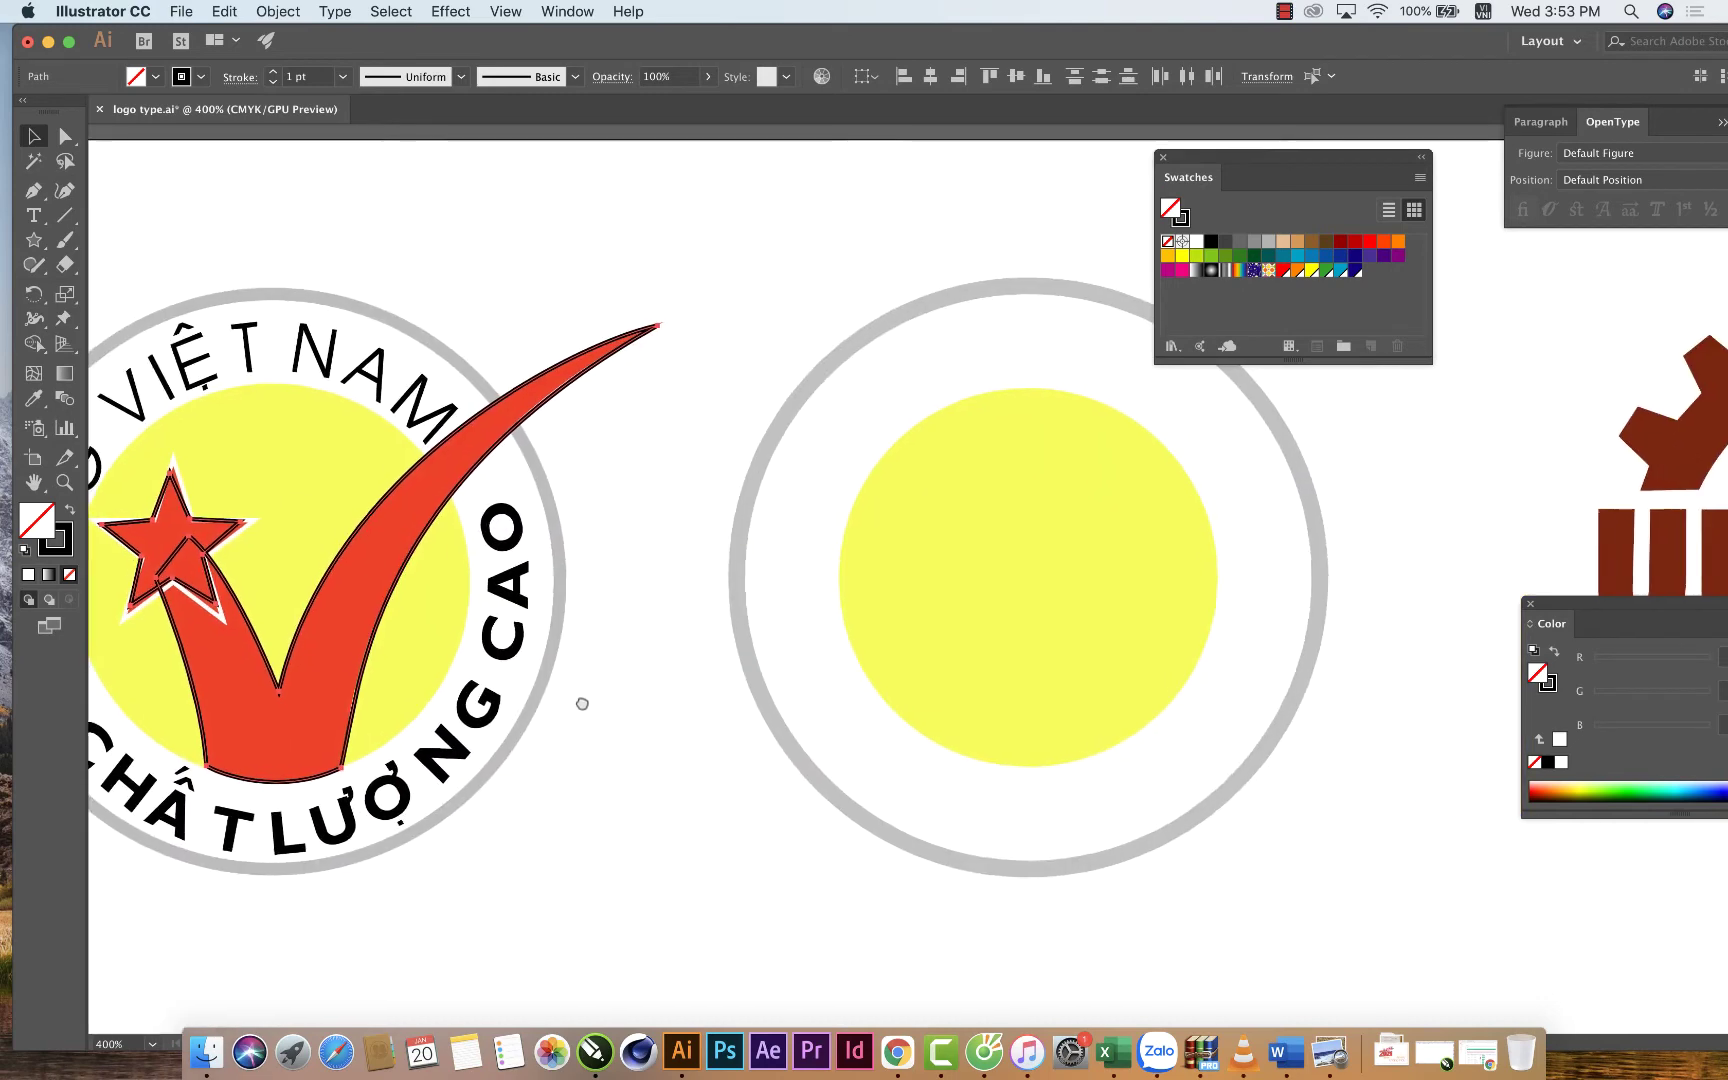
pyautogui.hscroll(1, 582, 704)
pyautogui.moveTo(354, 622); pyautogui.dragTo(1119, 606)
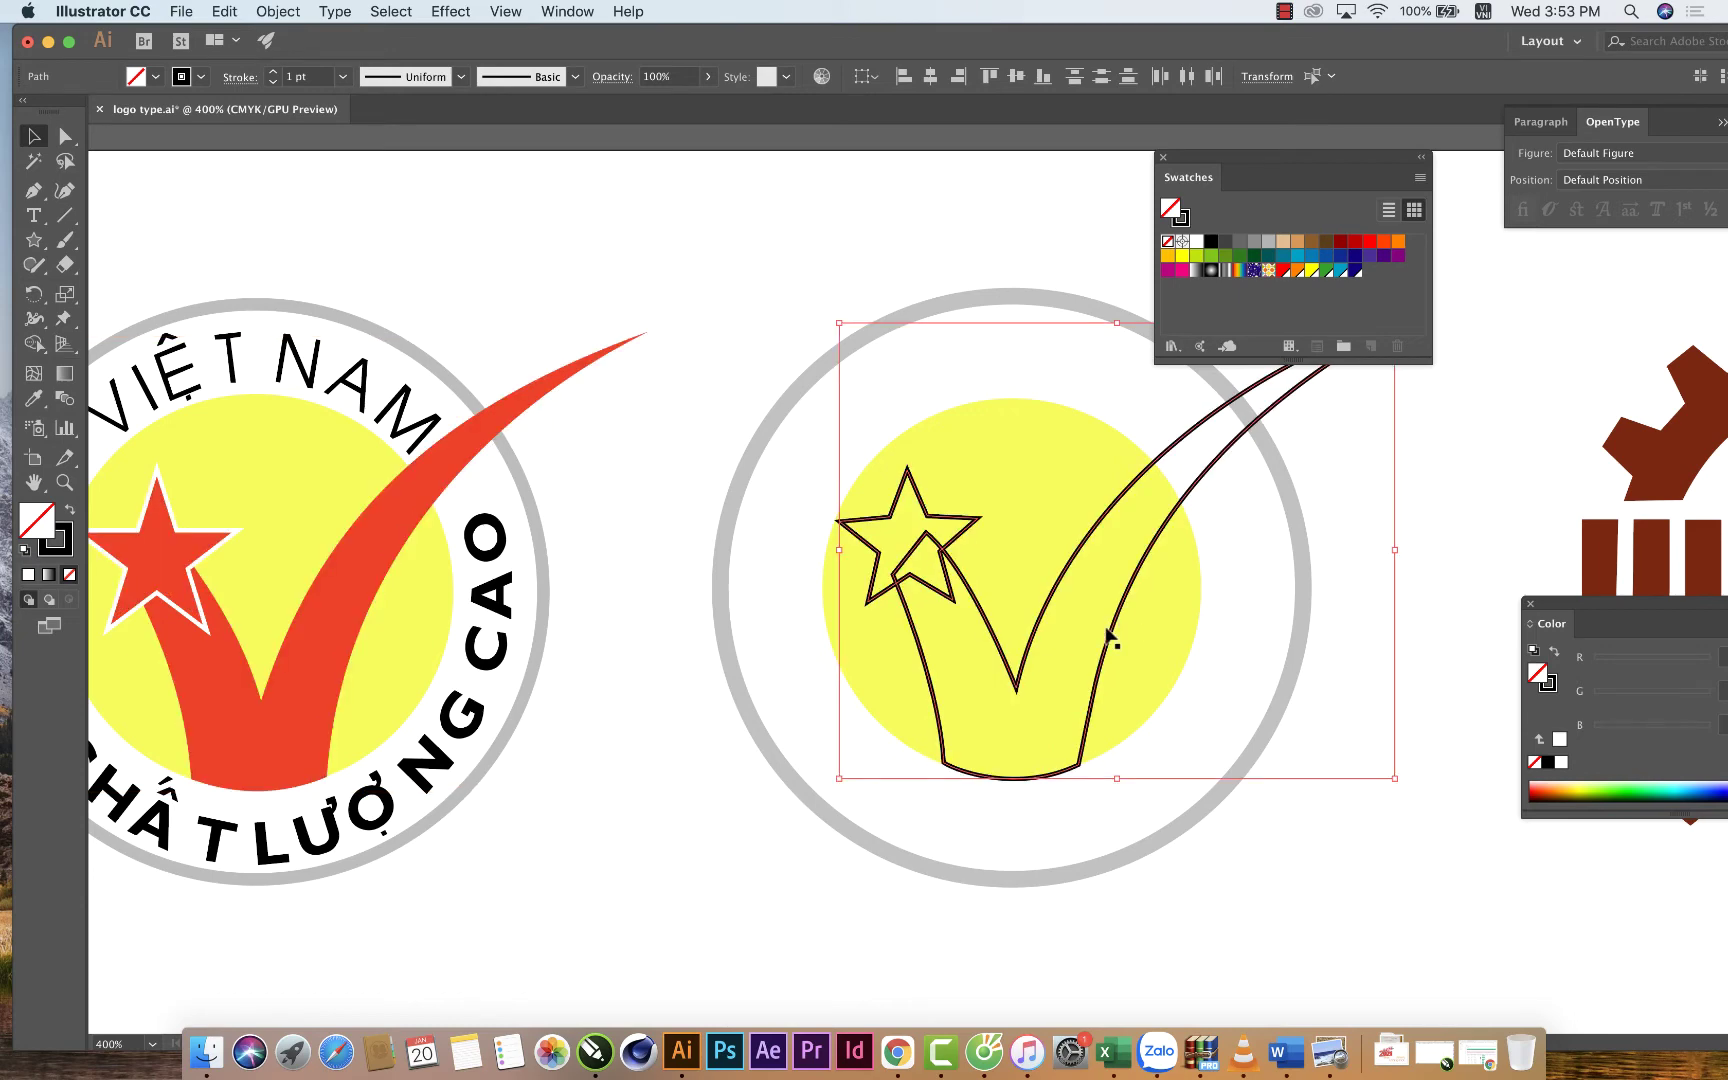
# Give the copied checkmark a solid bright red fill.
pyautogui.click(700, 822)
pyautogui.click(1118, 608)
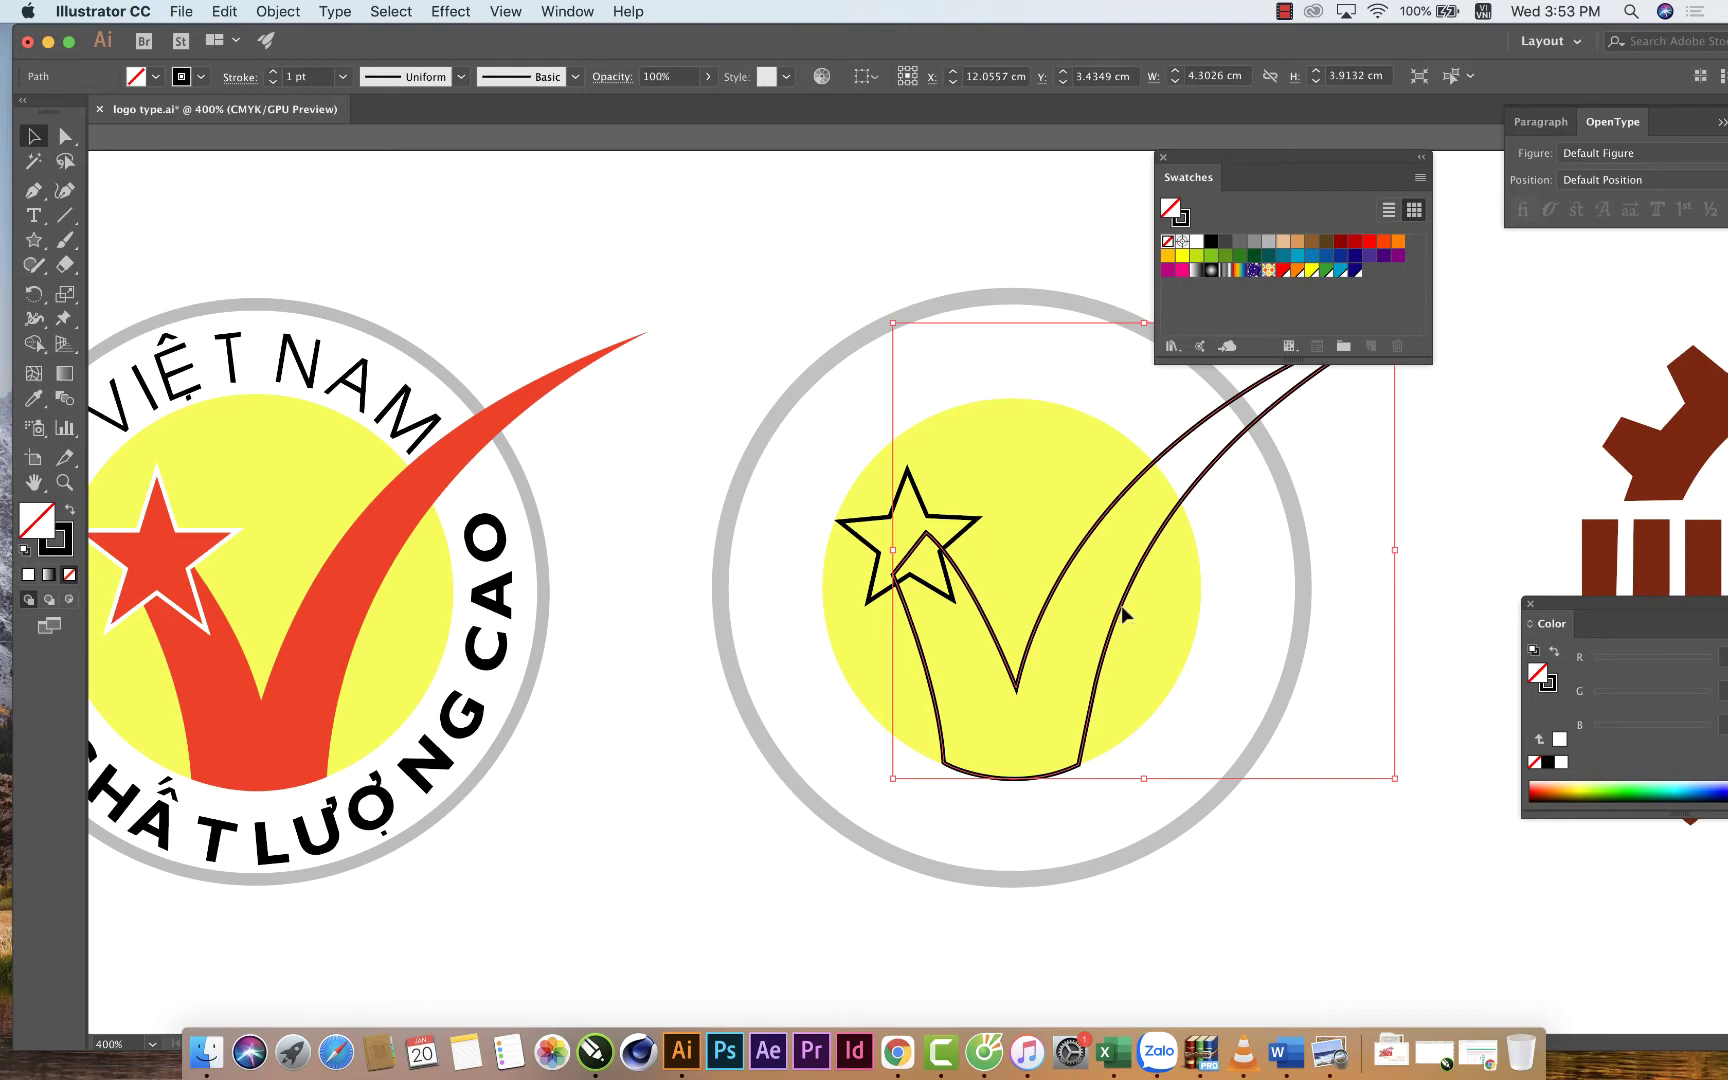
pyautogui.click(70, 510)
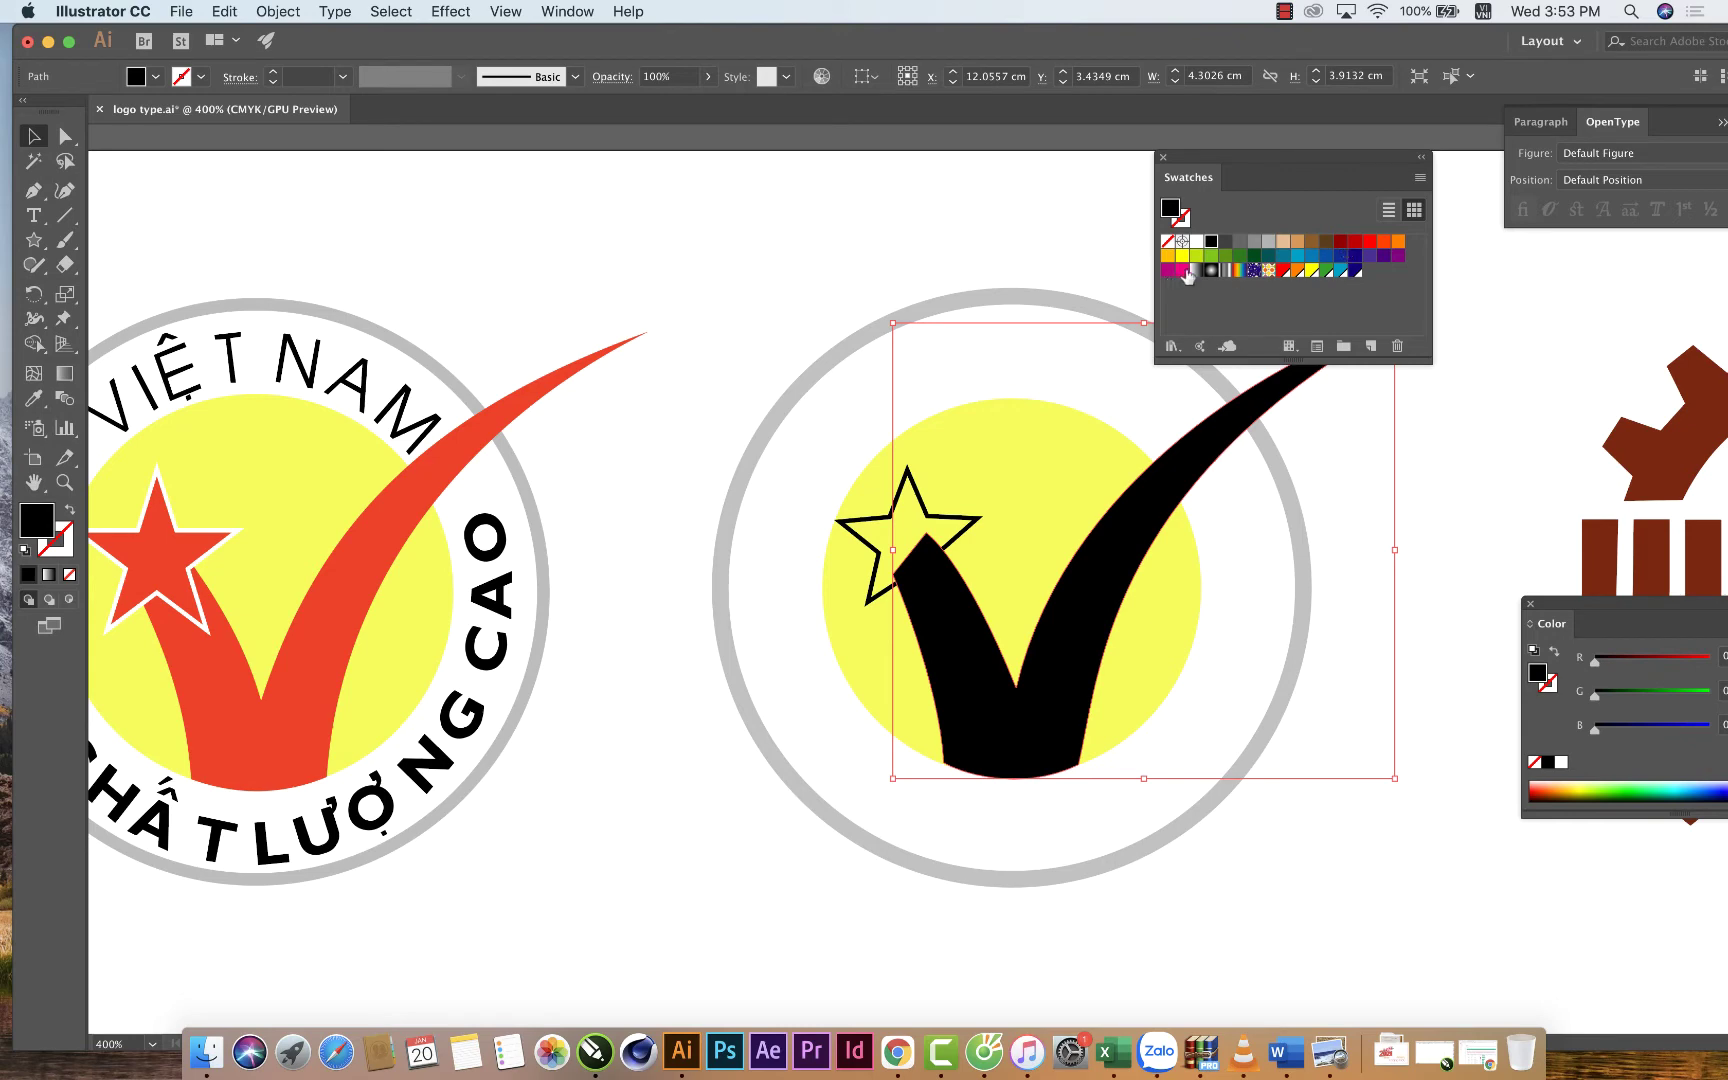
pyautogui.click(1185, 271)
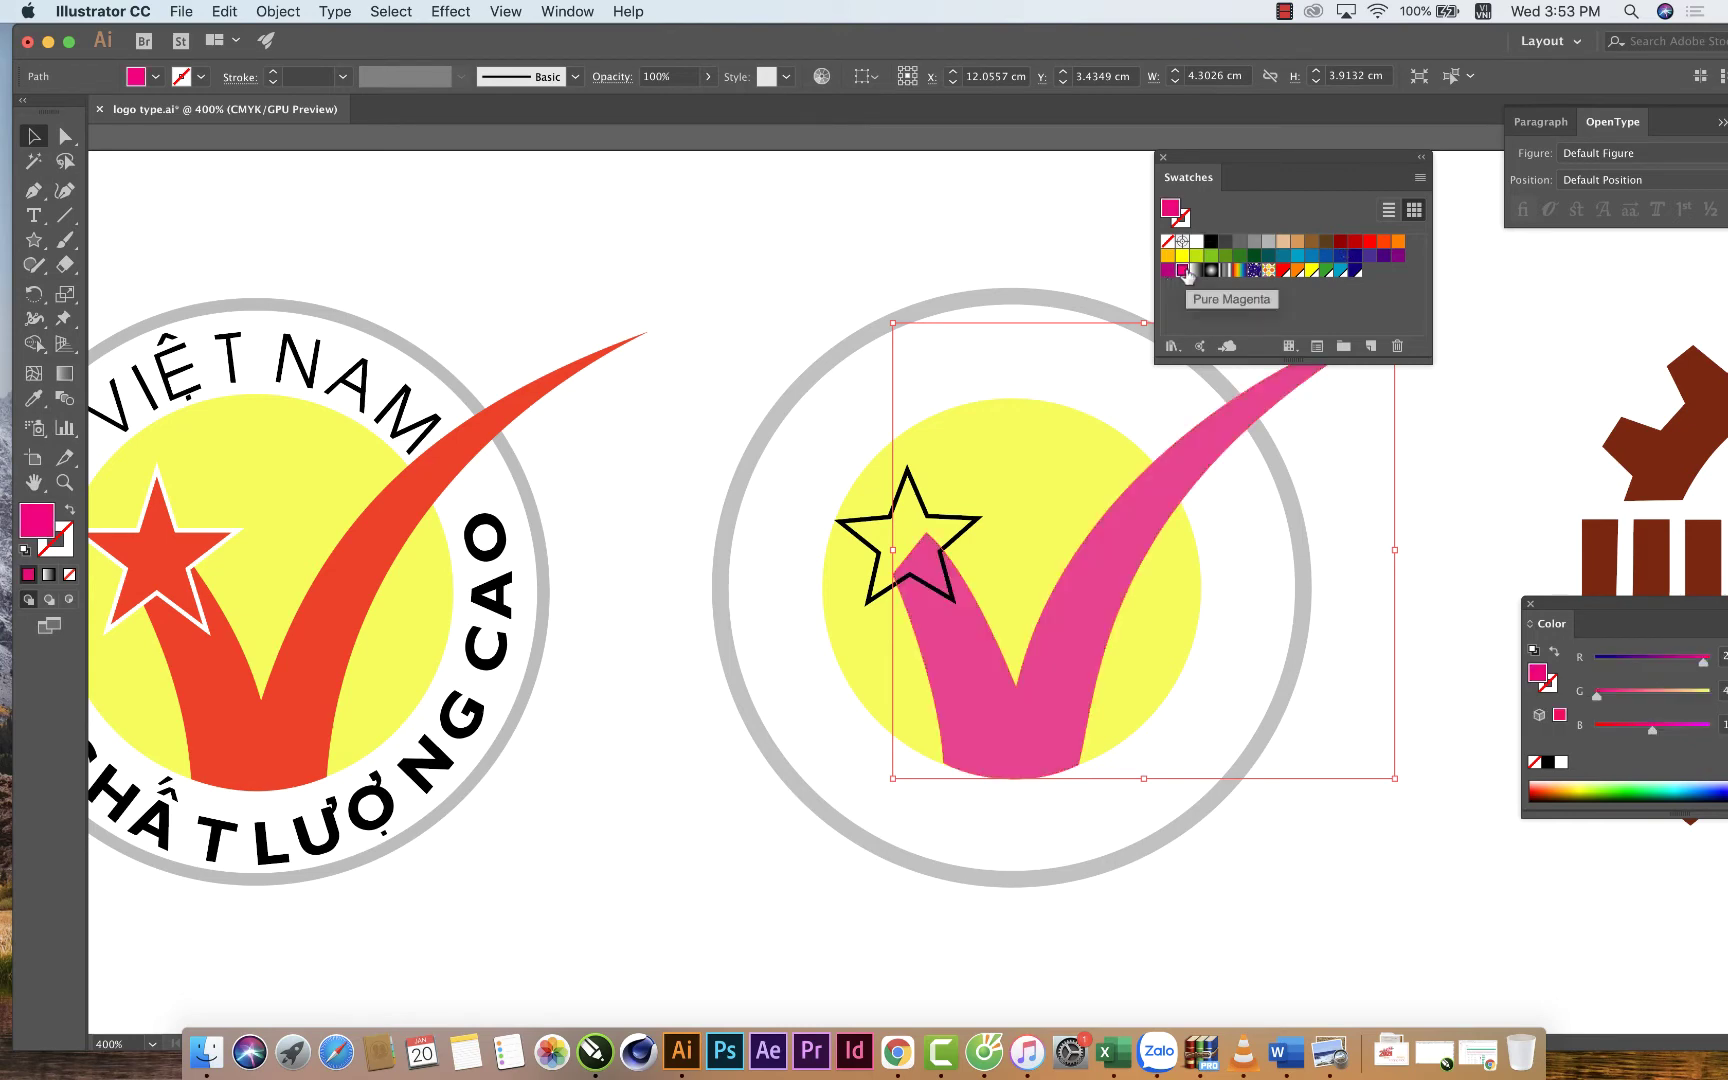
pyautogui.click(1355, 243)
pyautogui.click(580, 610)
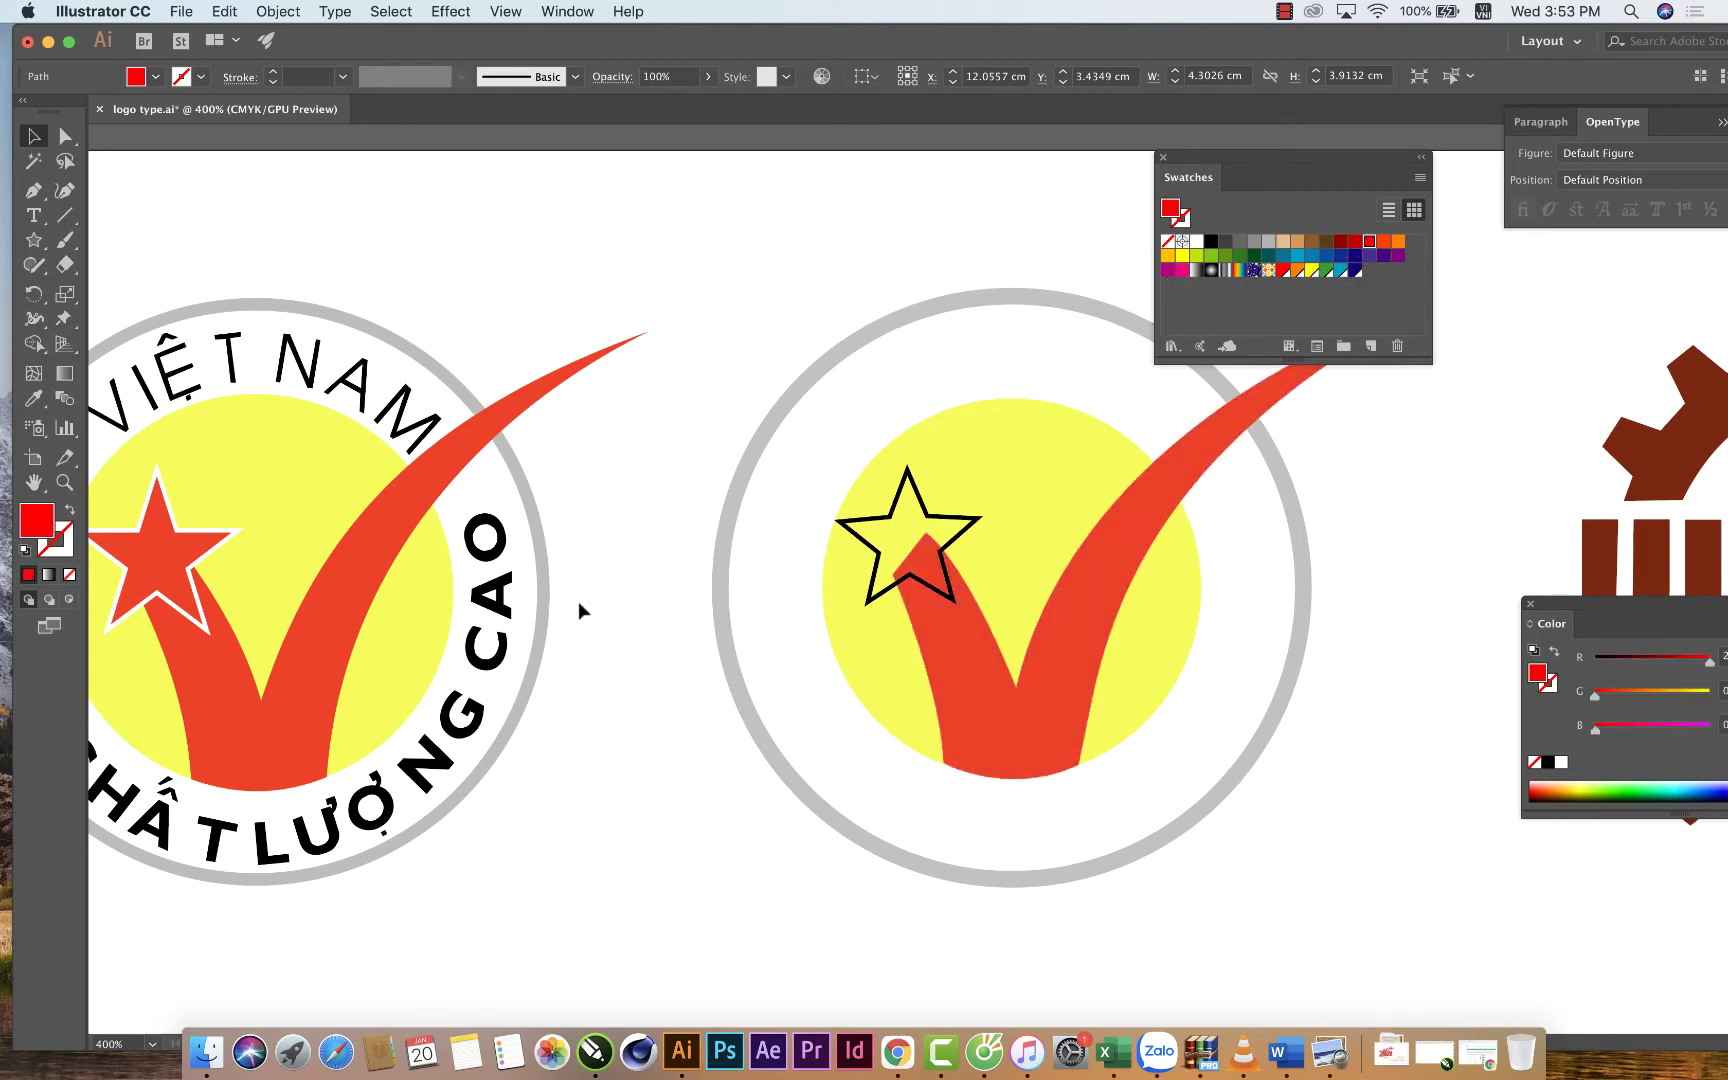
# Fill the star with red and give it a white outline, then close Swatches.
pyautogui.click(849, 527)
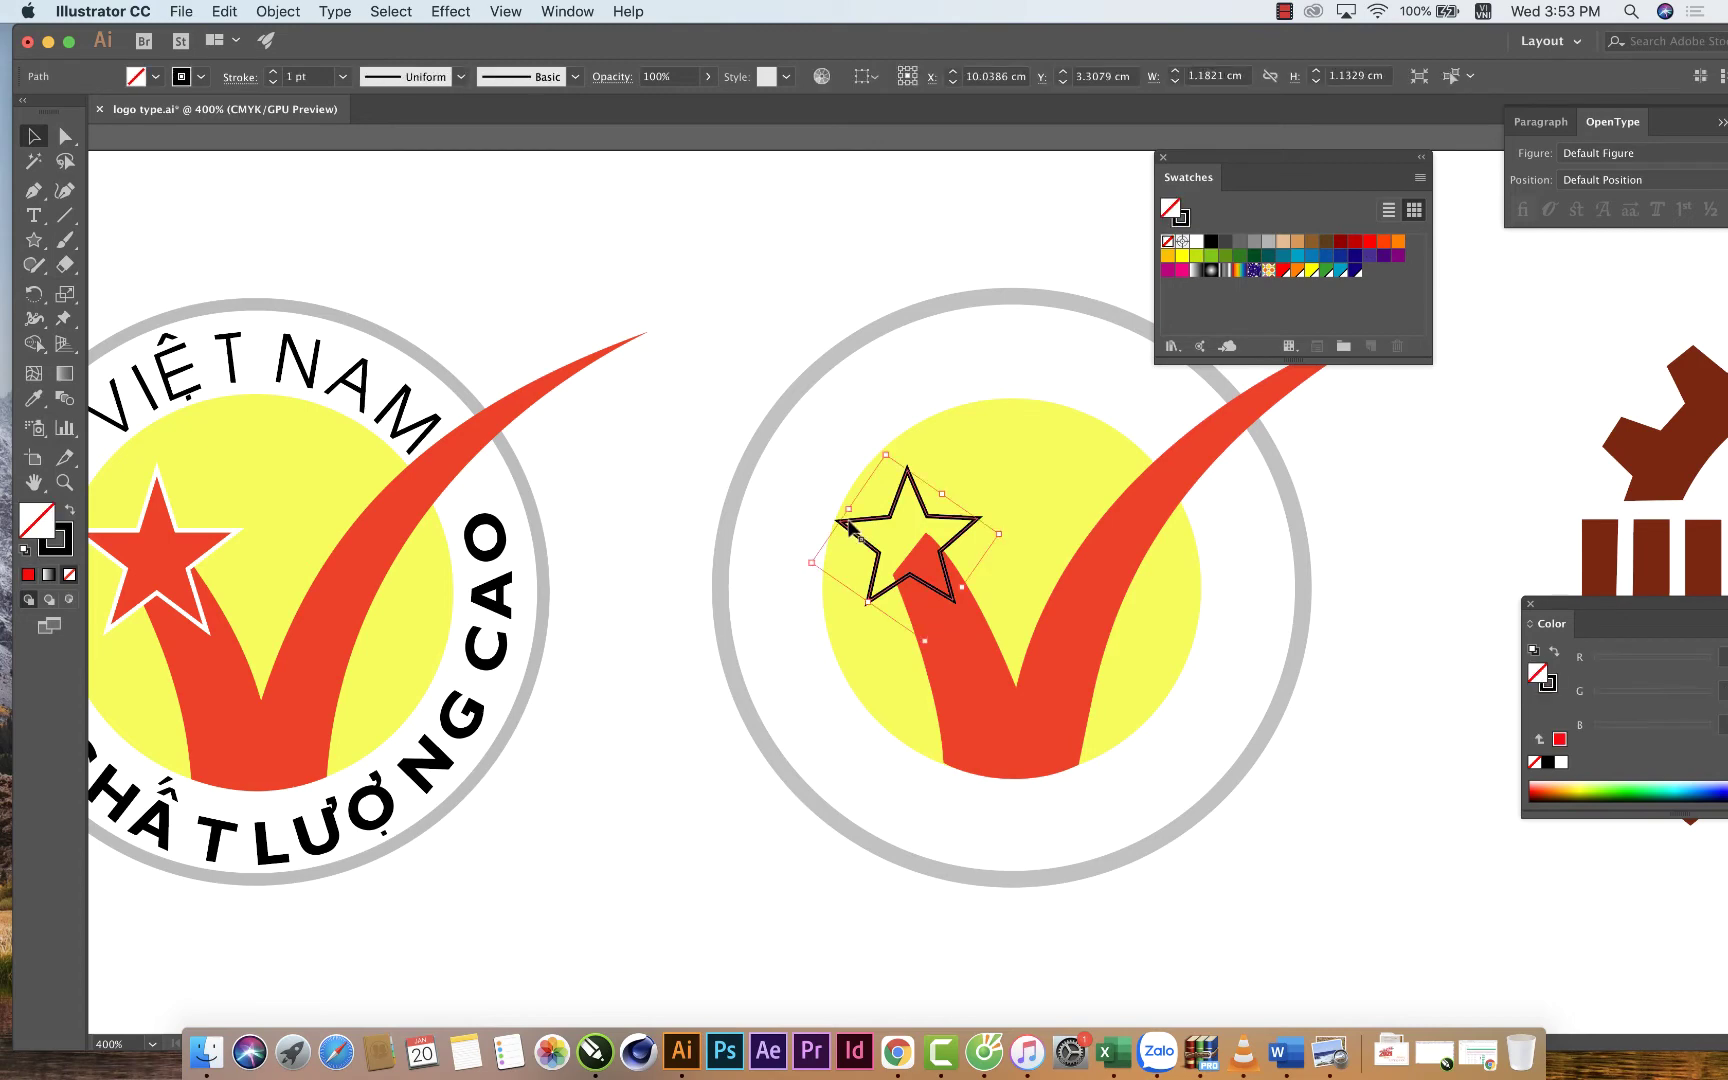
pyautogui.click(72, 514)
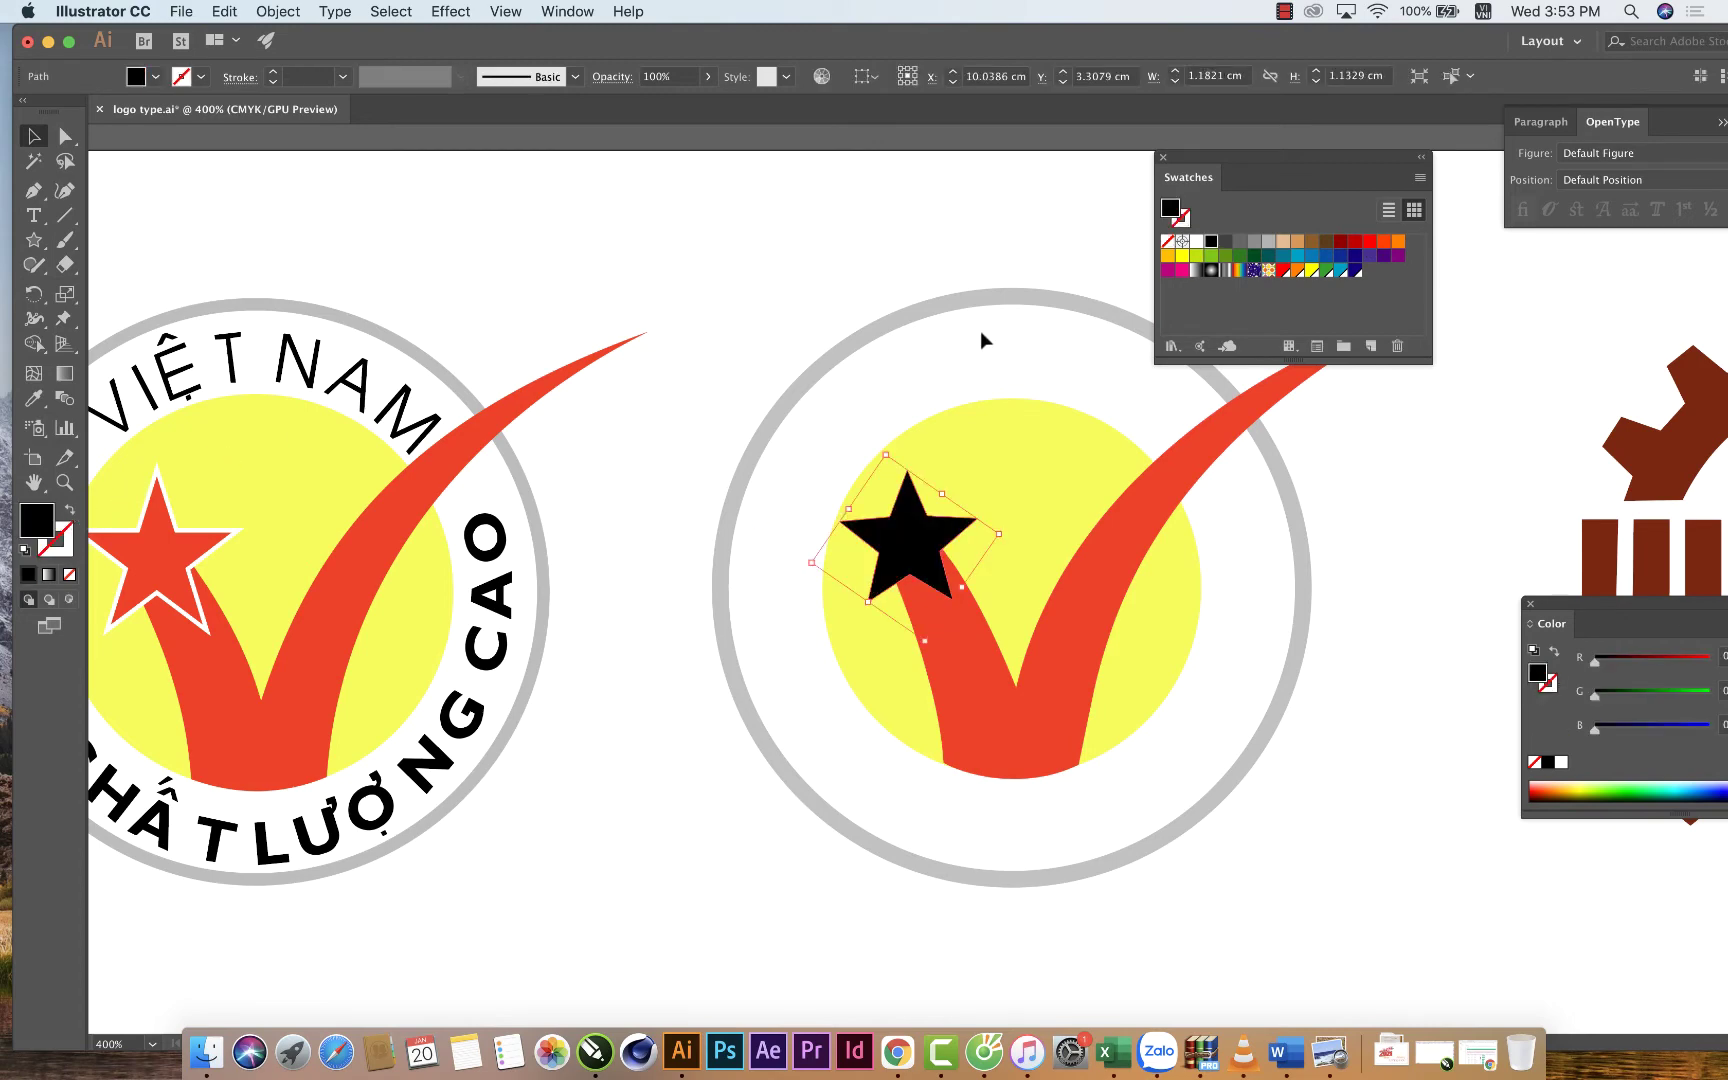
pyautogui.click(1180, 271)
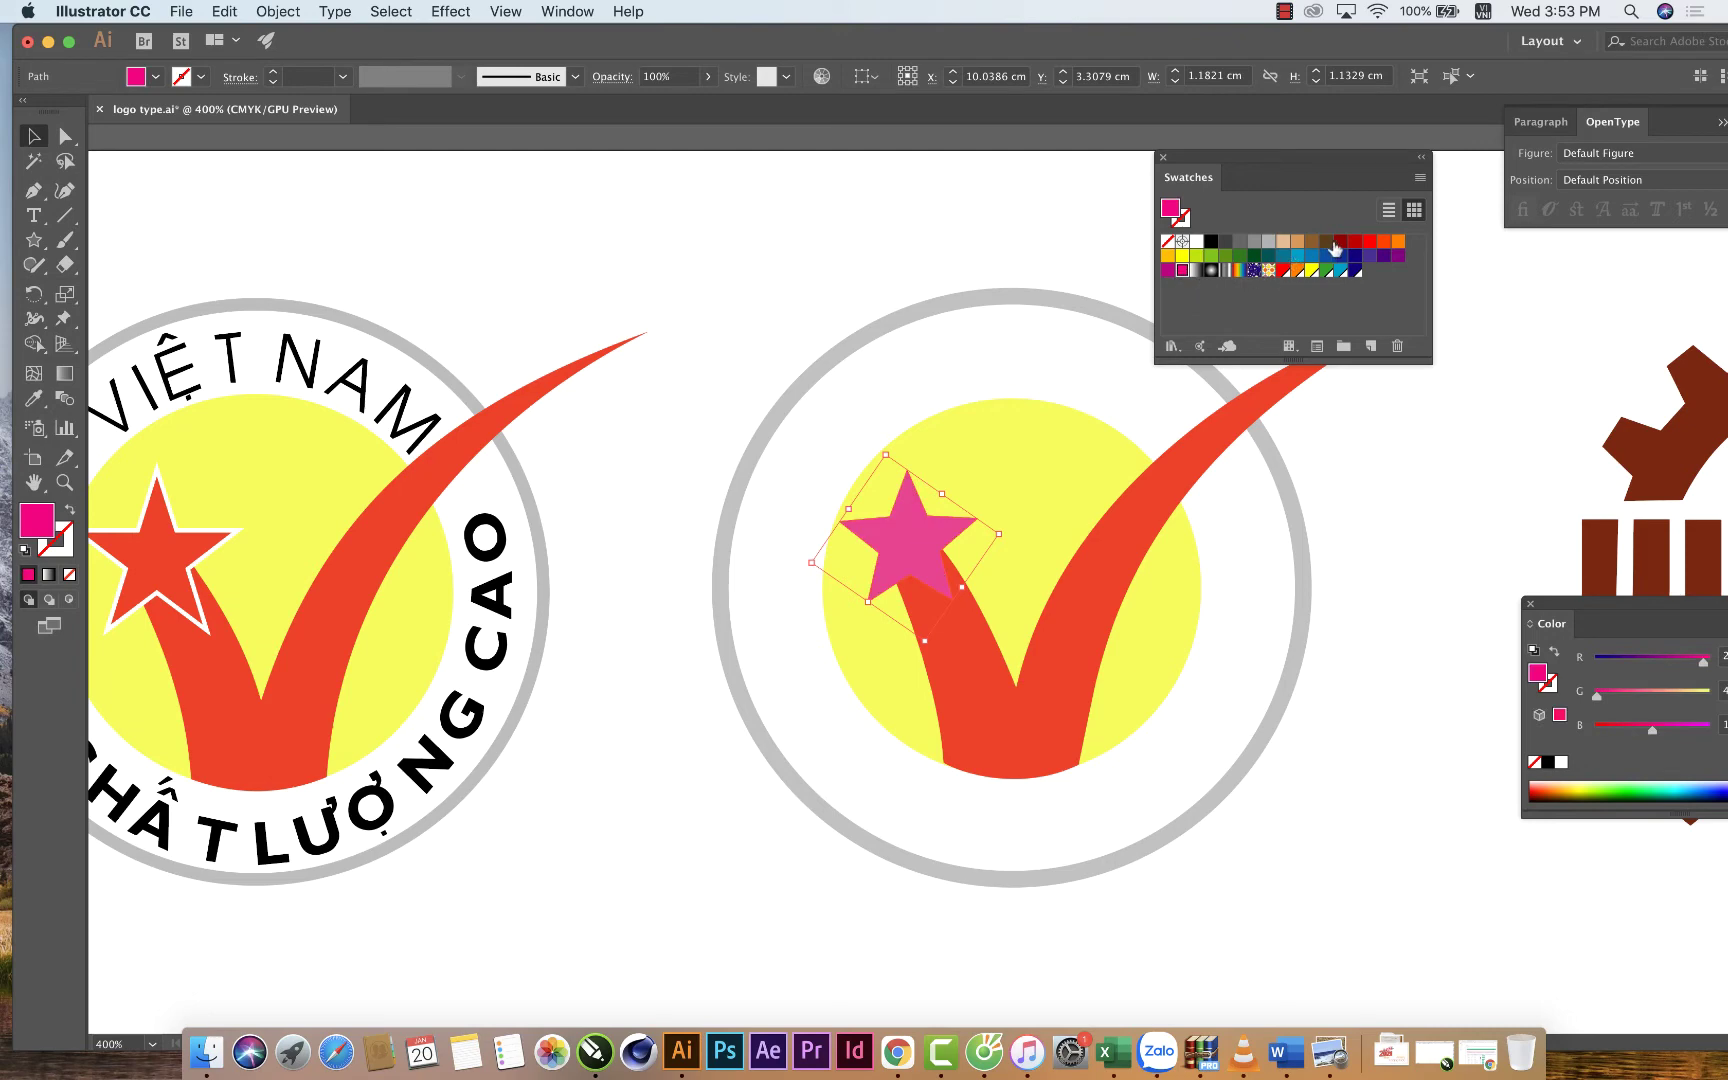
pyautogui.click(1369, 243)
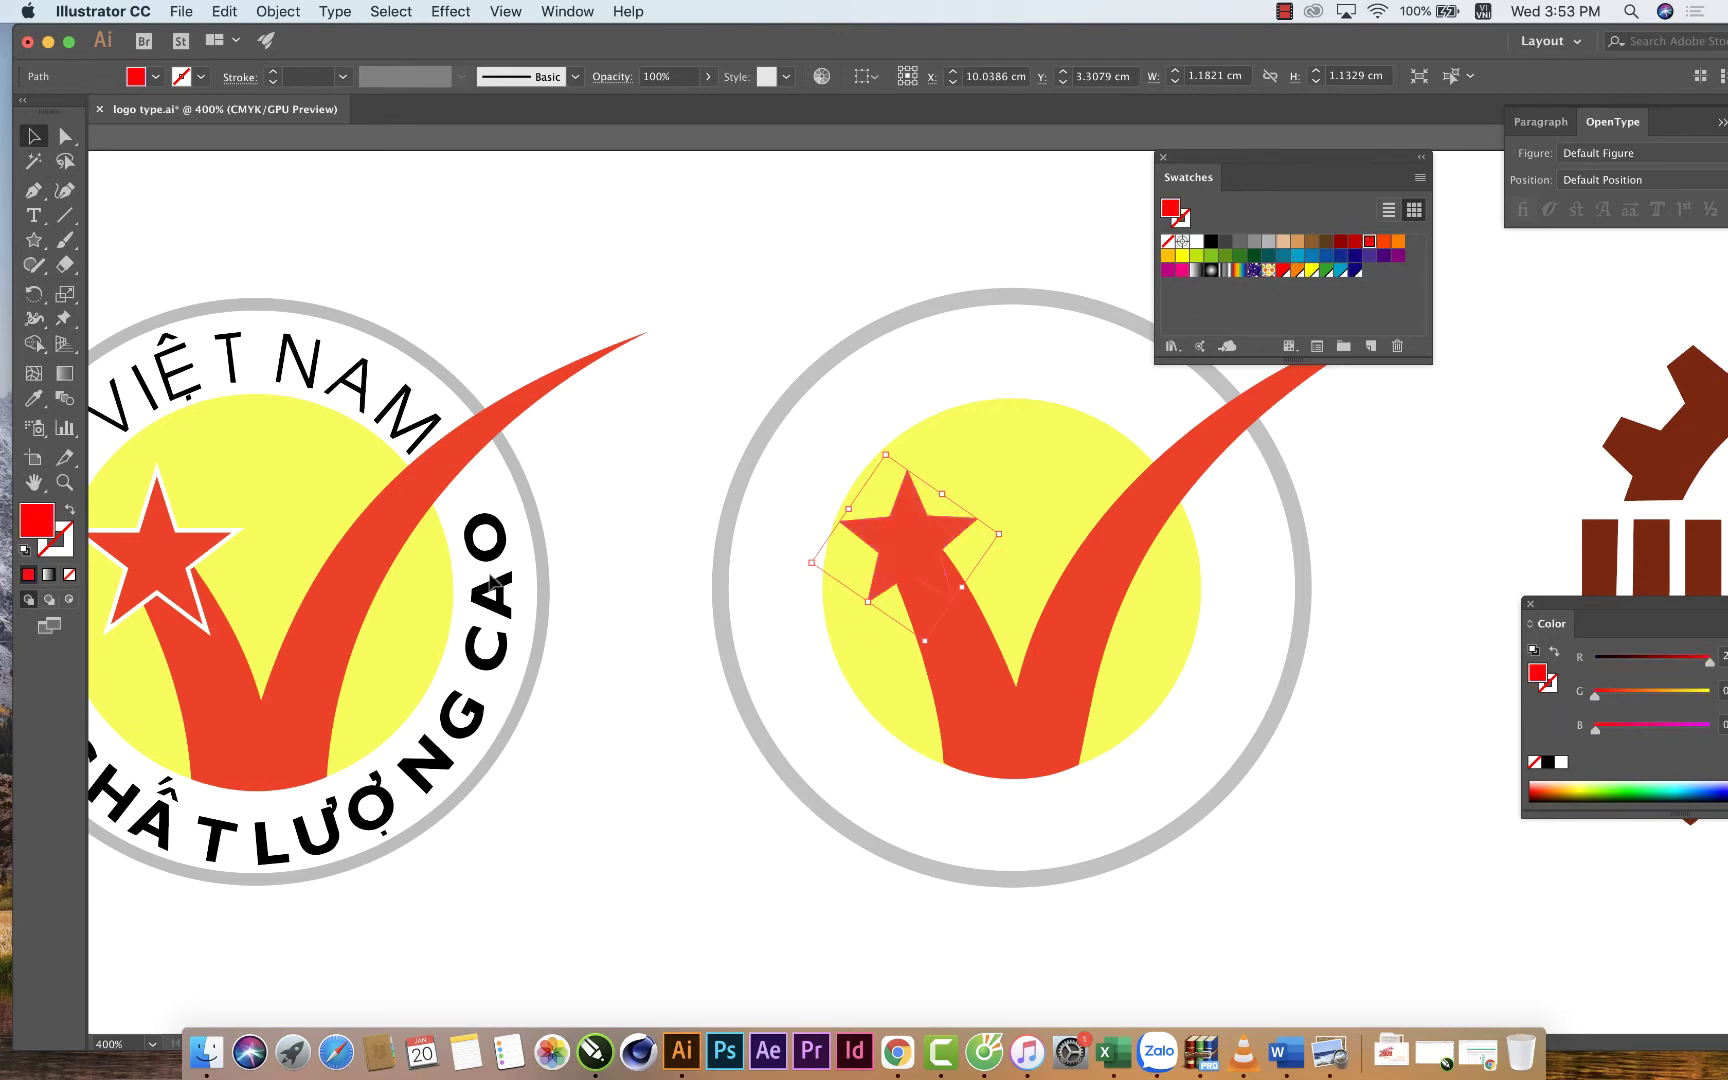
pyautogui.click(66, 550)
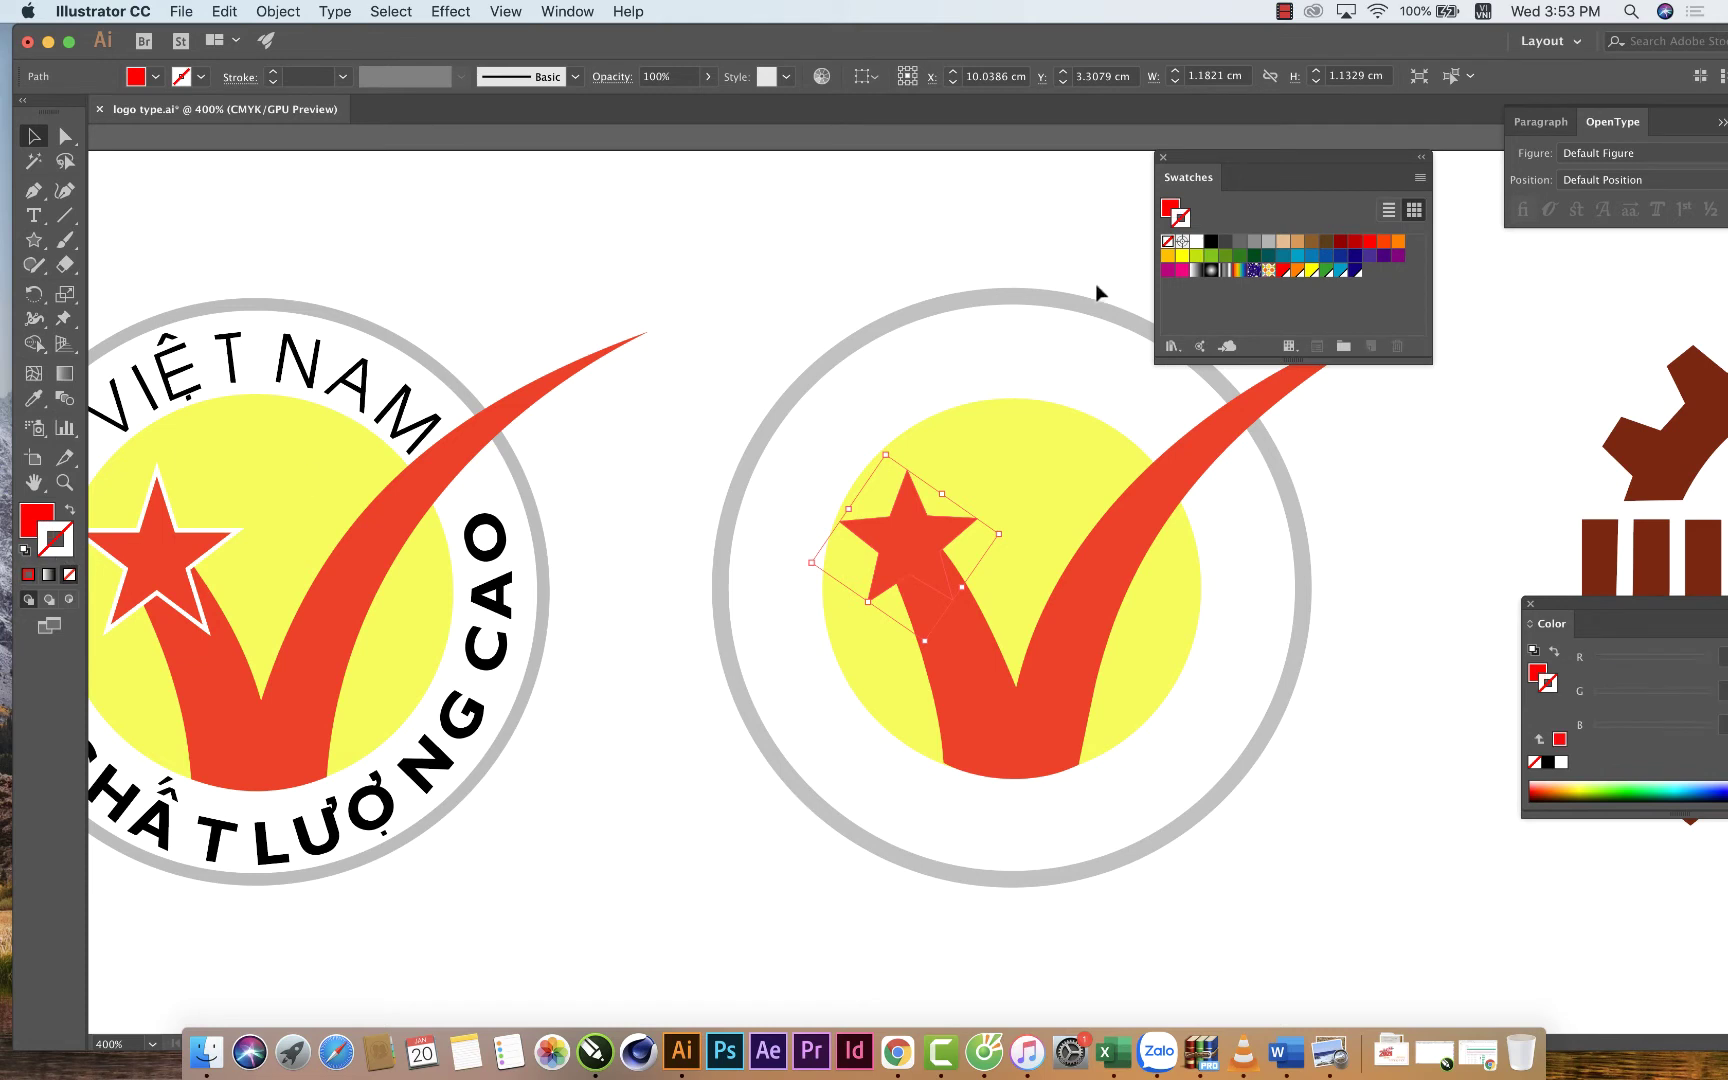
pyautogui.click(1196, 241)
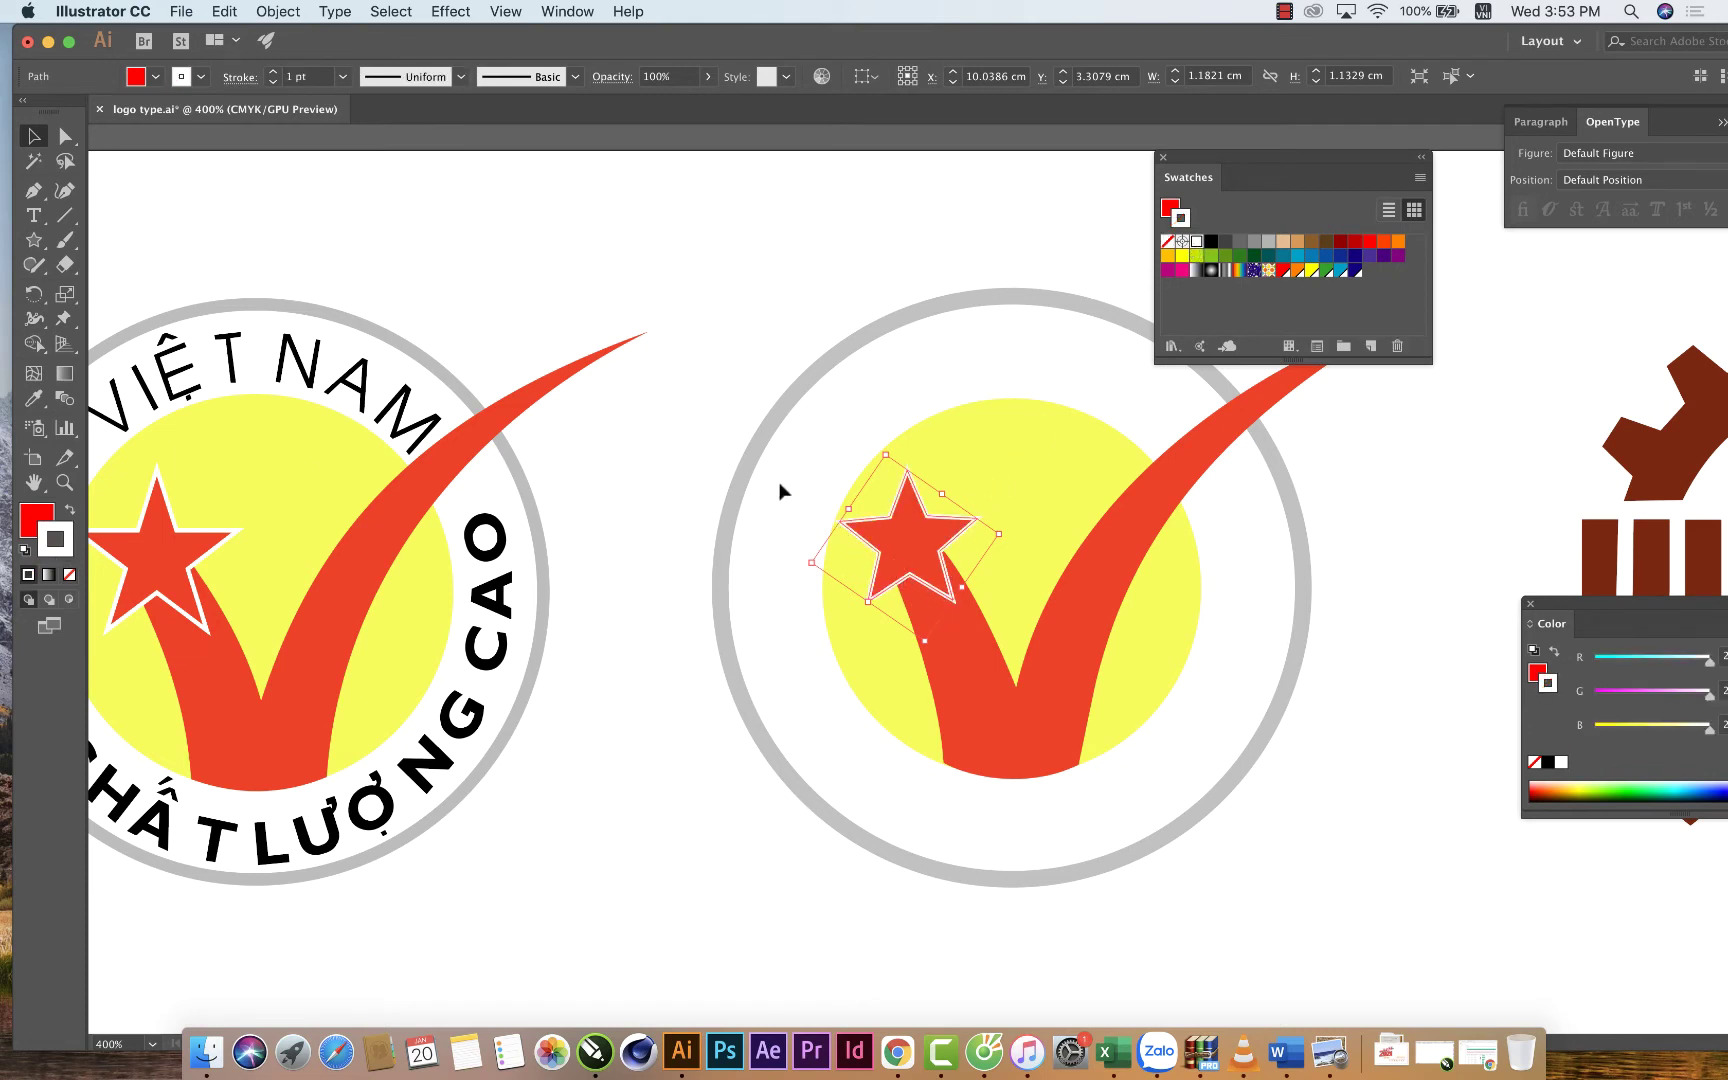
pyautogui.click(649, 386)
pyautogui.scroll(1, 1062, 319)
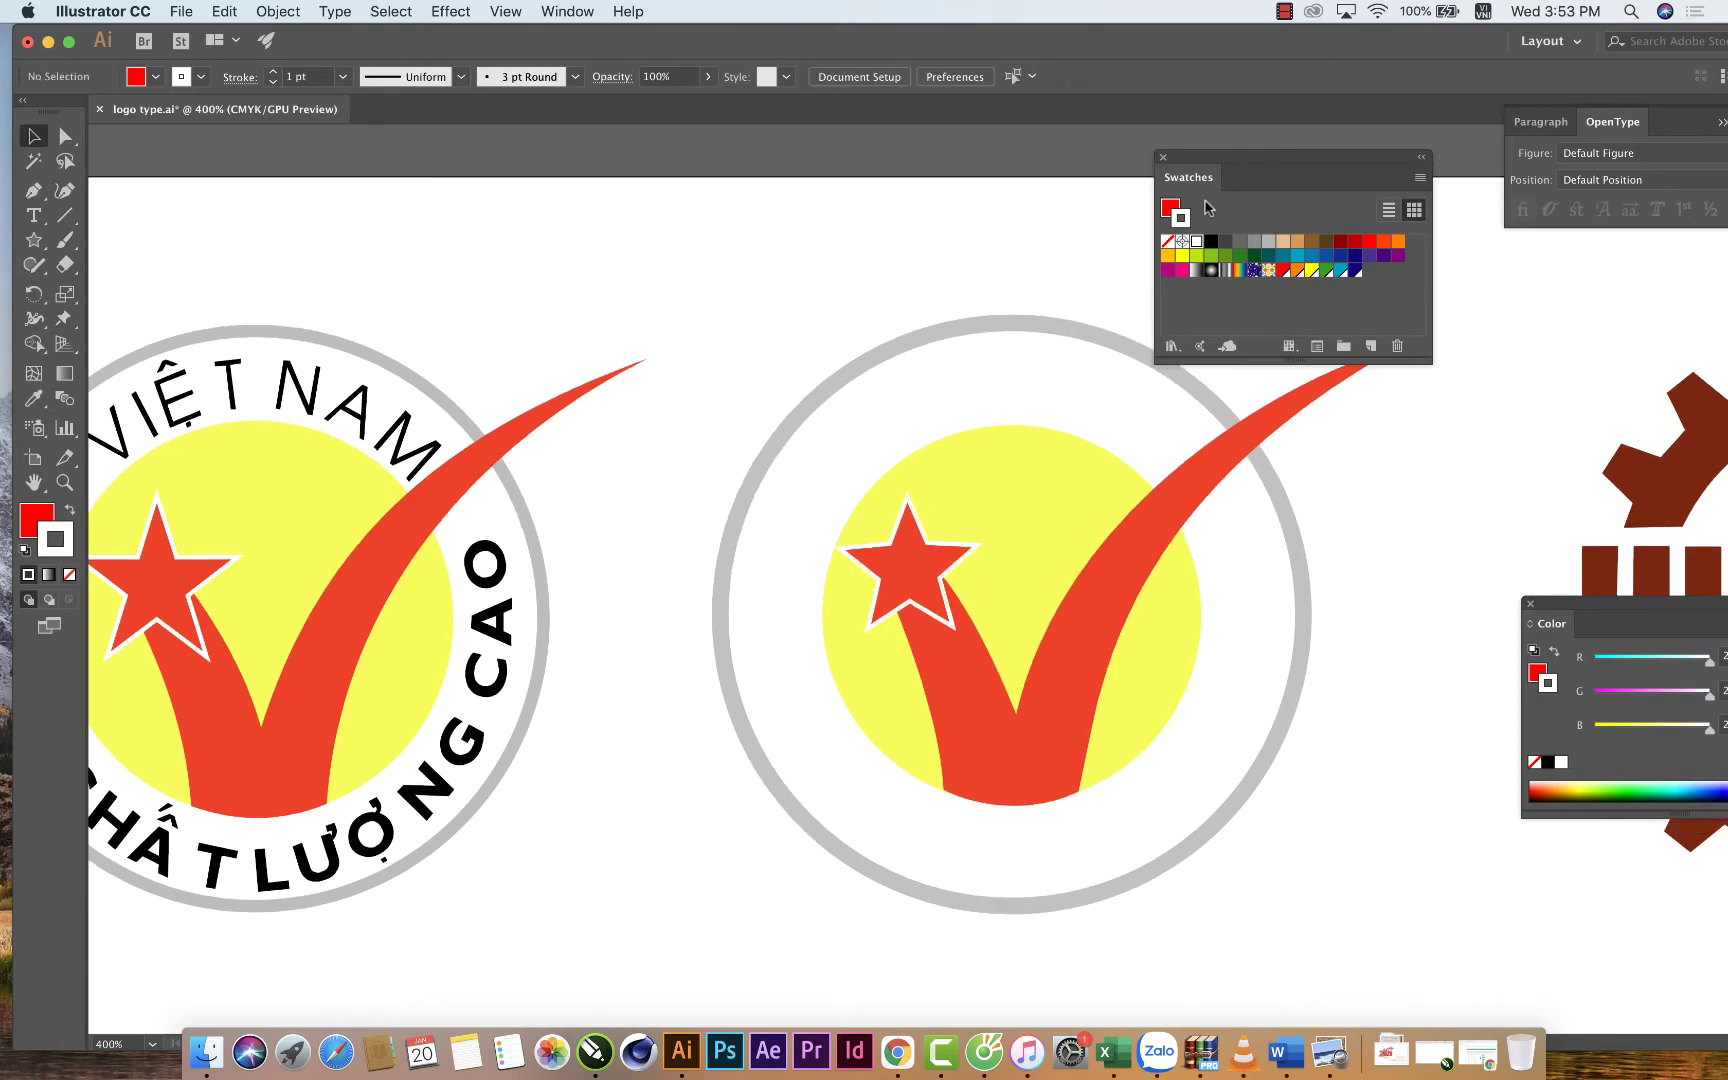
pyautogui.click(1164, 158)
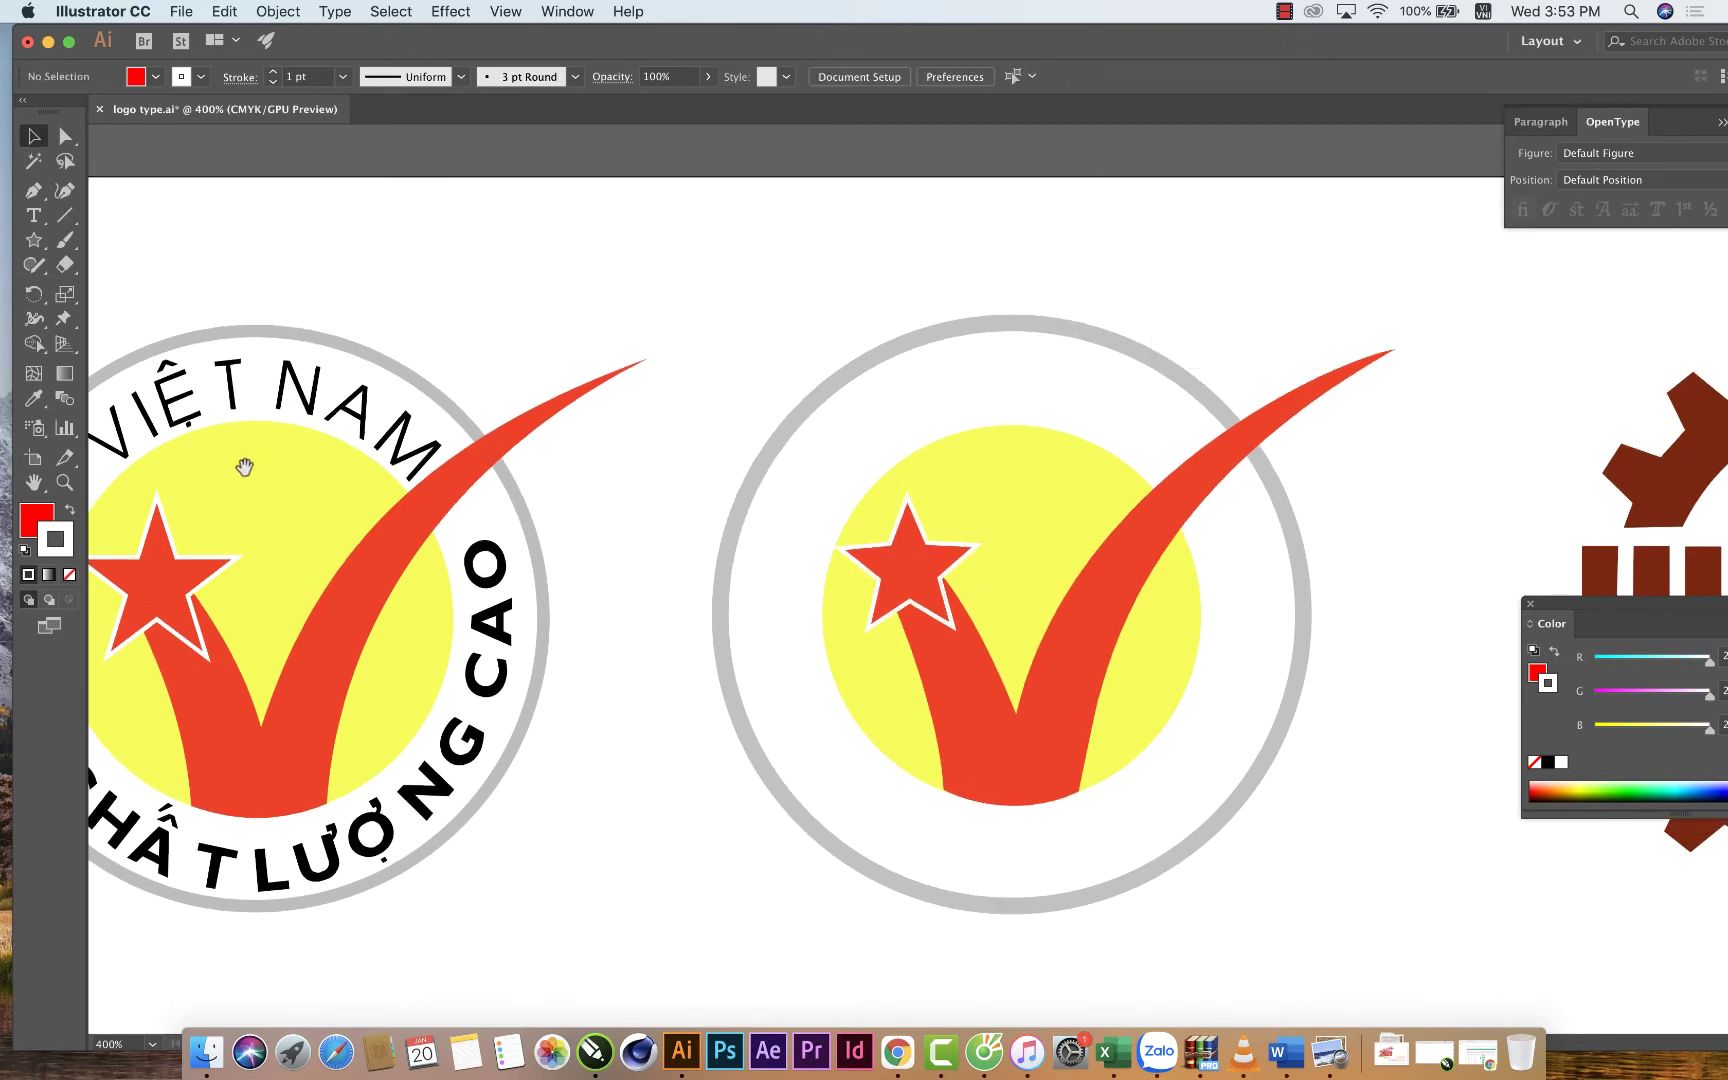
# Draw a large circle with a red outline and no fill over the right logo.
pyautogui.moveTo(243, 467); pyautogui.dragTo(420, 340)
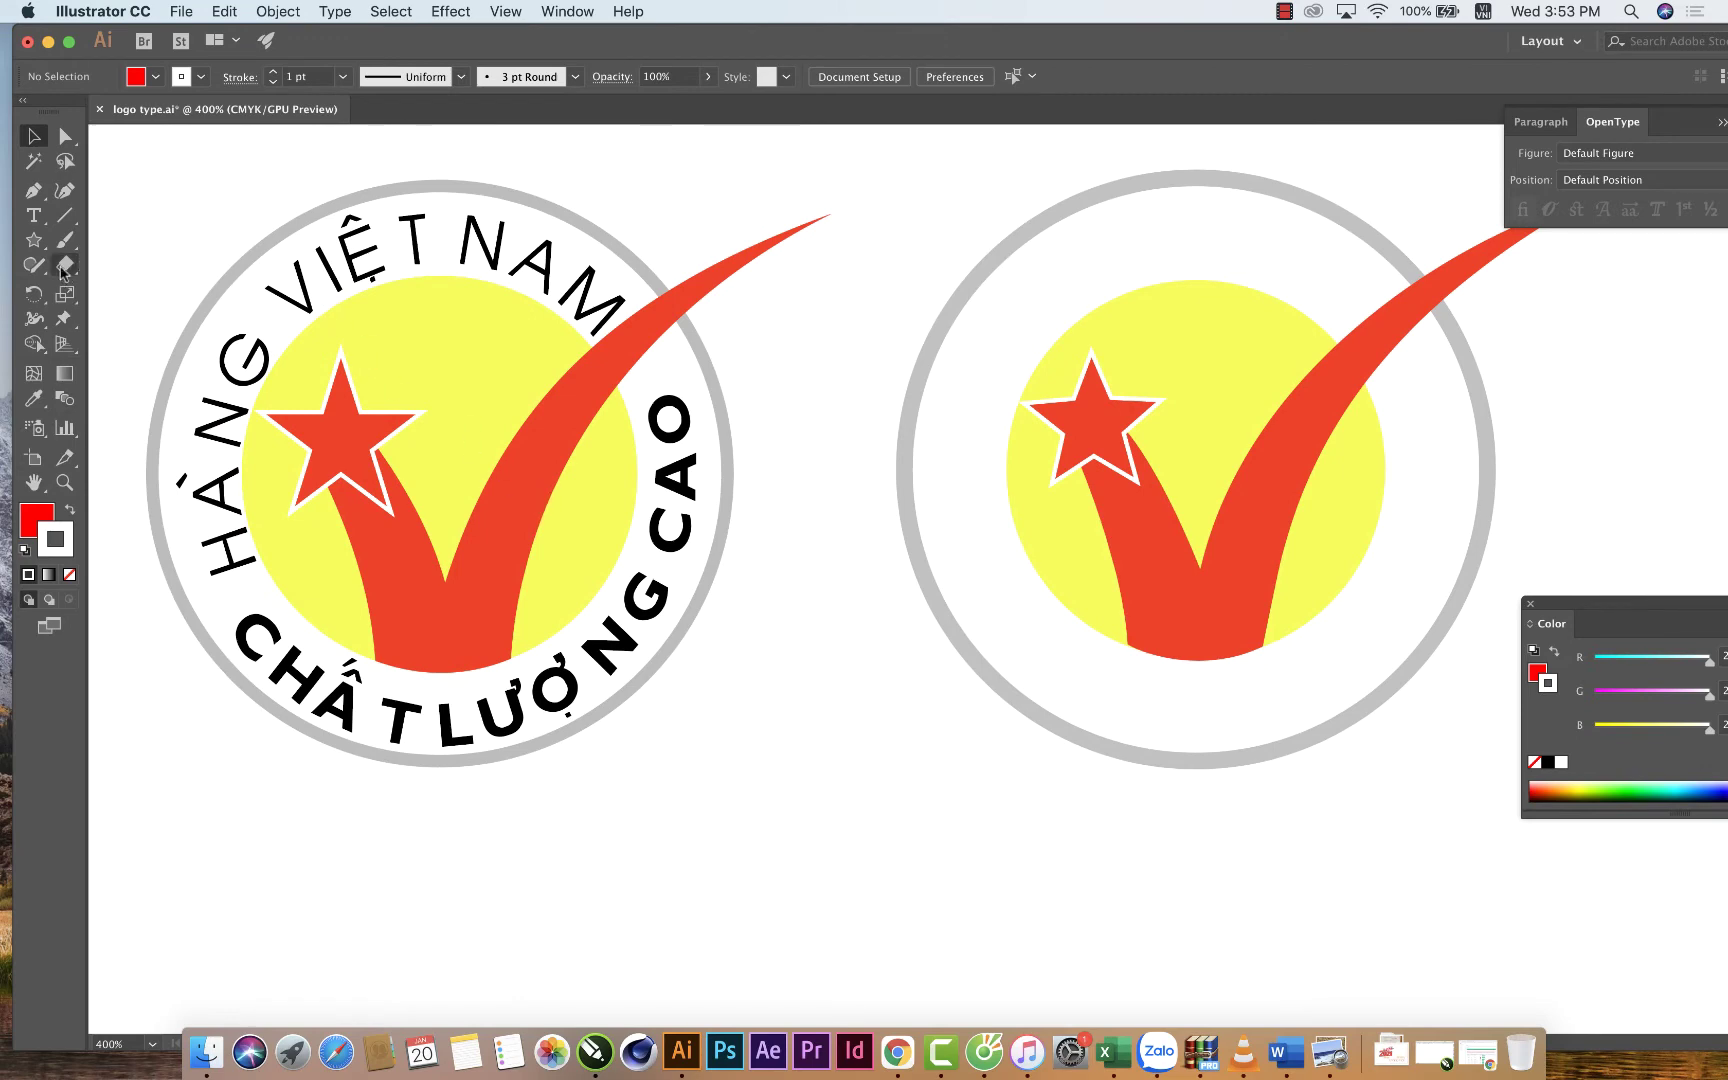
pyautogui.moveTo(33, 240); pyautogui.dragTo(112, 294)
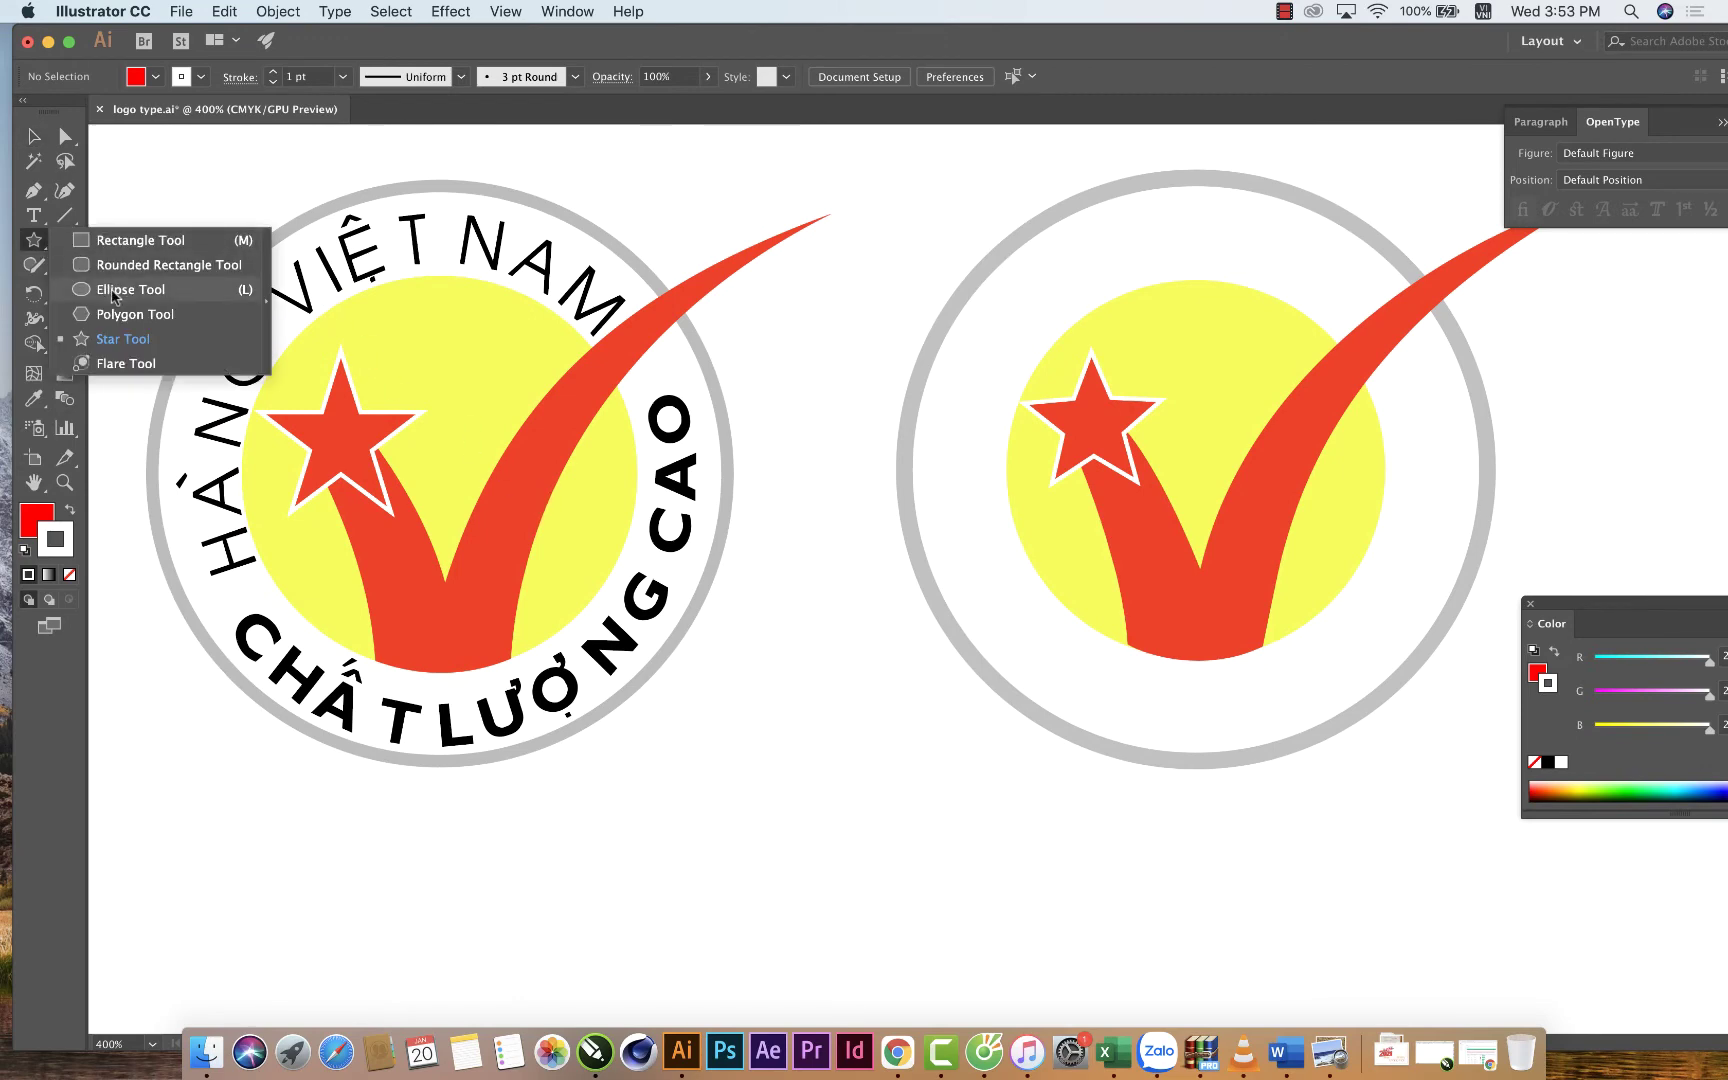
pyautogui.click(112, 291)
pyautogui.moveTo(993, 314); pyautogui.dragTo(1465, 784)
pyautogui.click(72, 511)
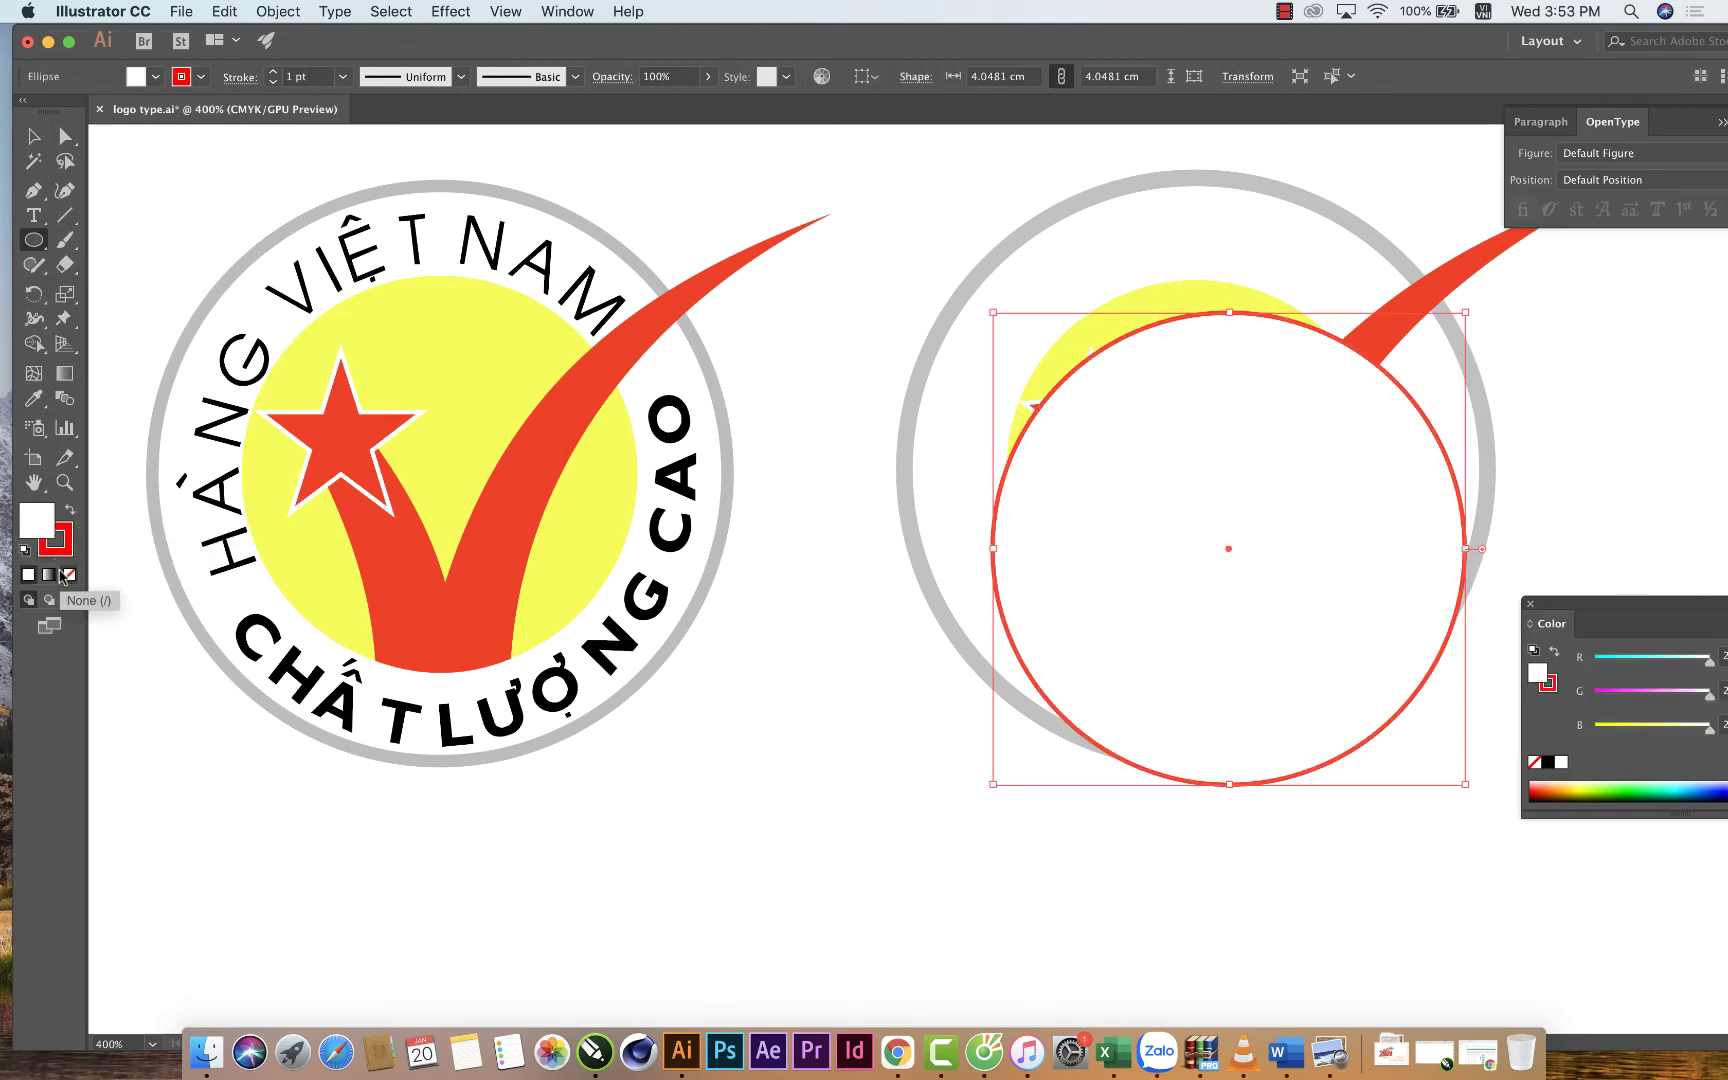
pyautogui.click(69, 574)
# Move the red-outlined circle below both logos.
pyautogui.click(33, 136)
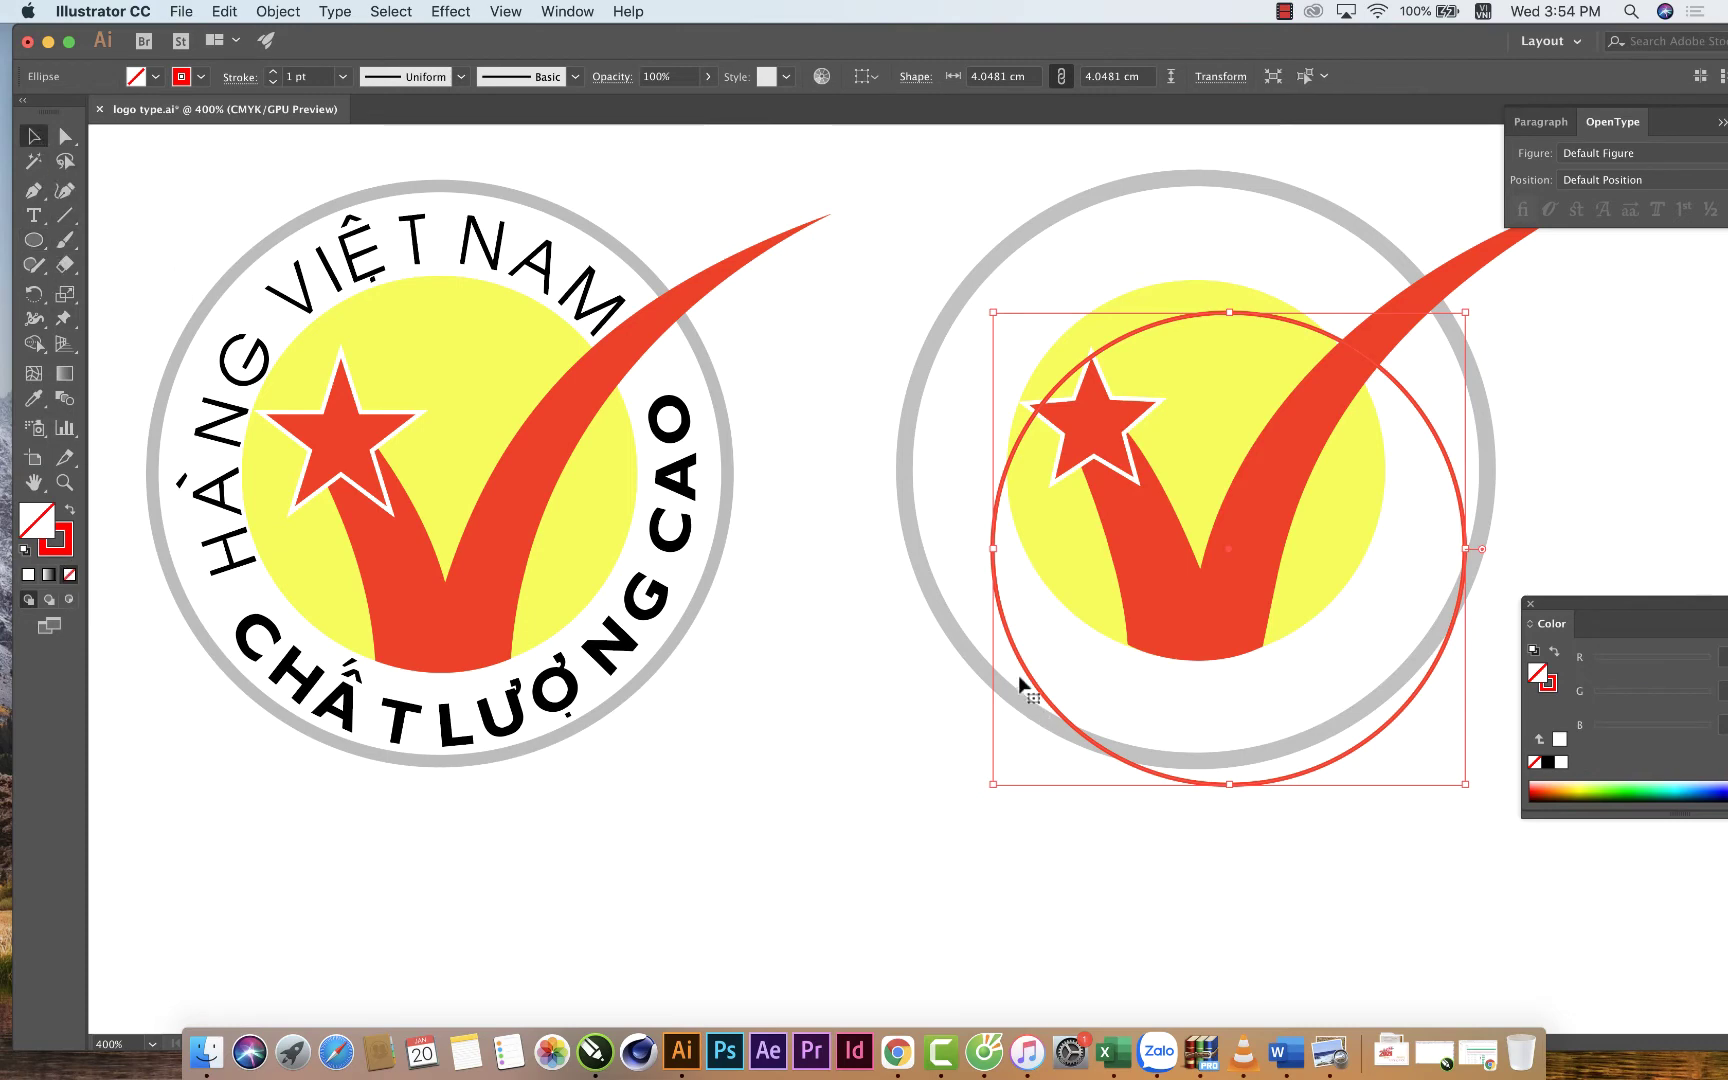
pyautogui.moveTo(1037, 706); pyautogui.dragTo(660, 1005)
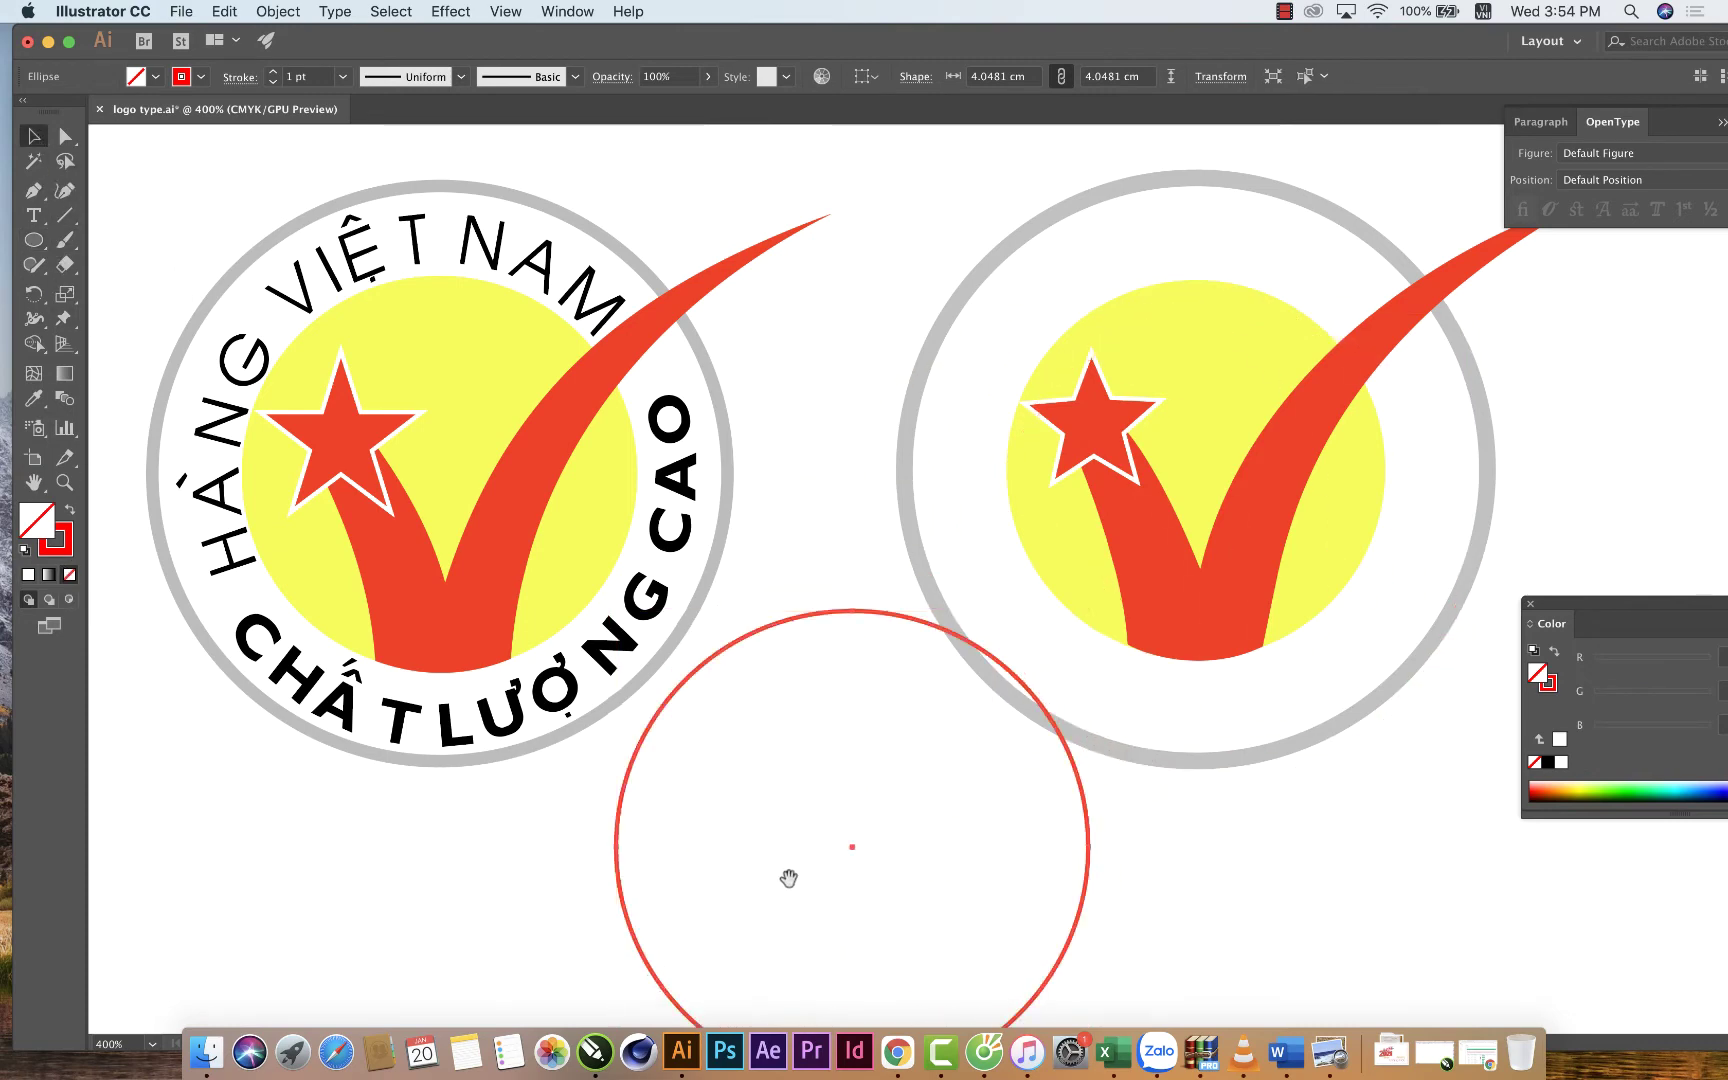
pyautogui.scroll(-5, 872, 837)
pyautogui.scroll(-5, 764, 578)
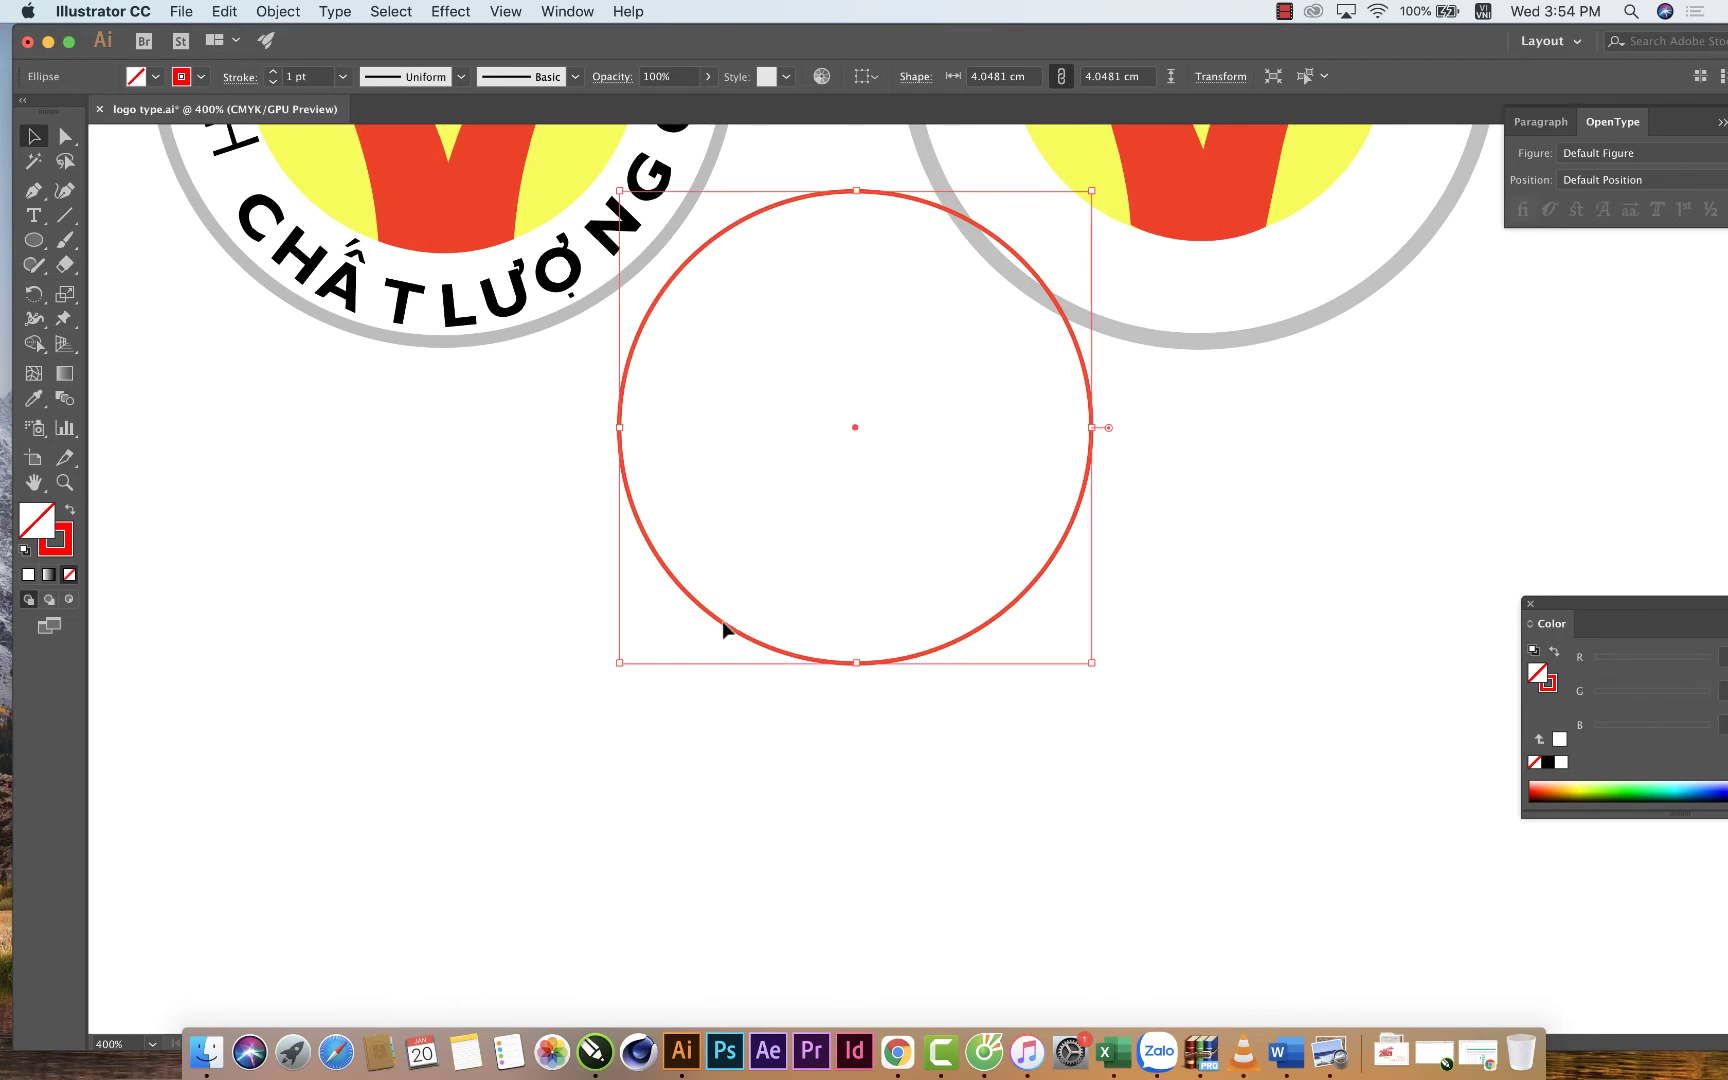
pyautogui.moveTo(725, 625); pyautogui.dragTo(733, 748)
pyautogui.scroll(4, 741, 663)
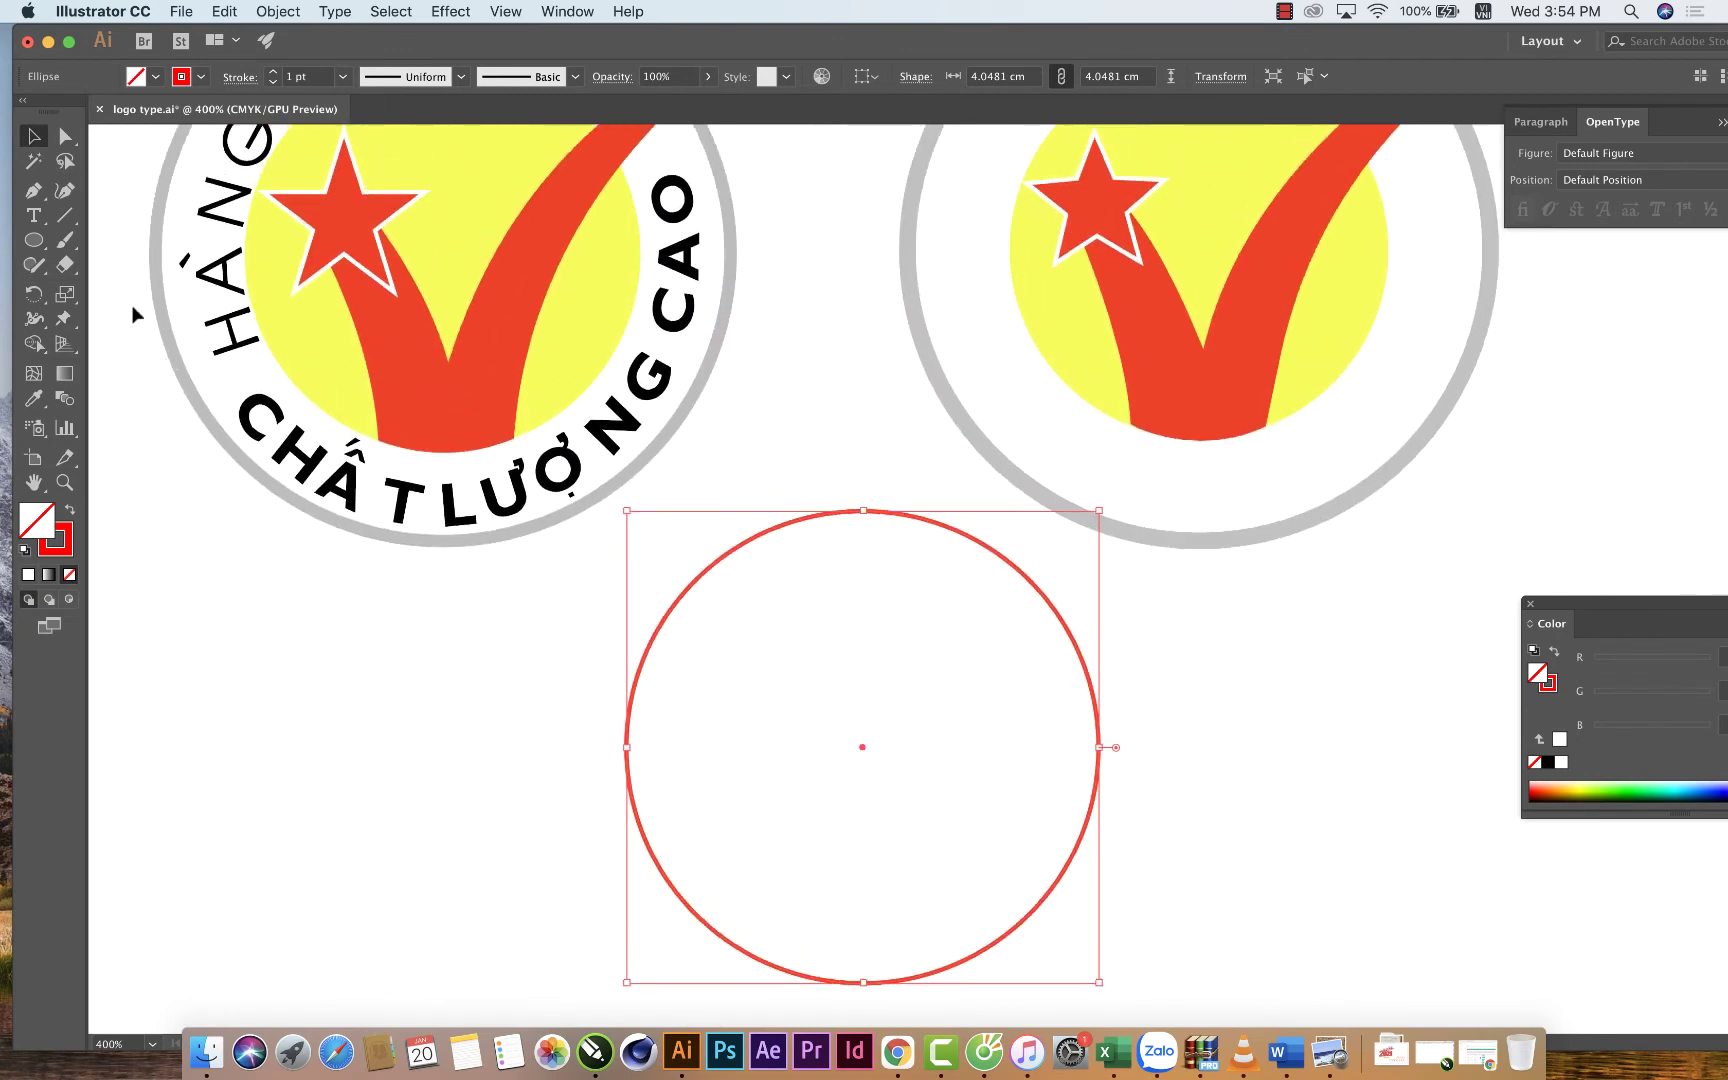
pyautogui.moveTo(33, 215); pyautogui.dragTo(133, 303)
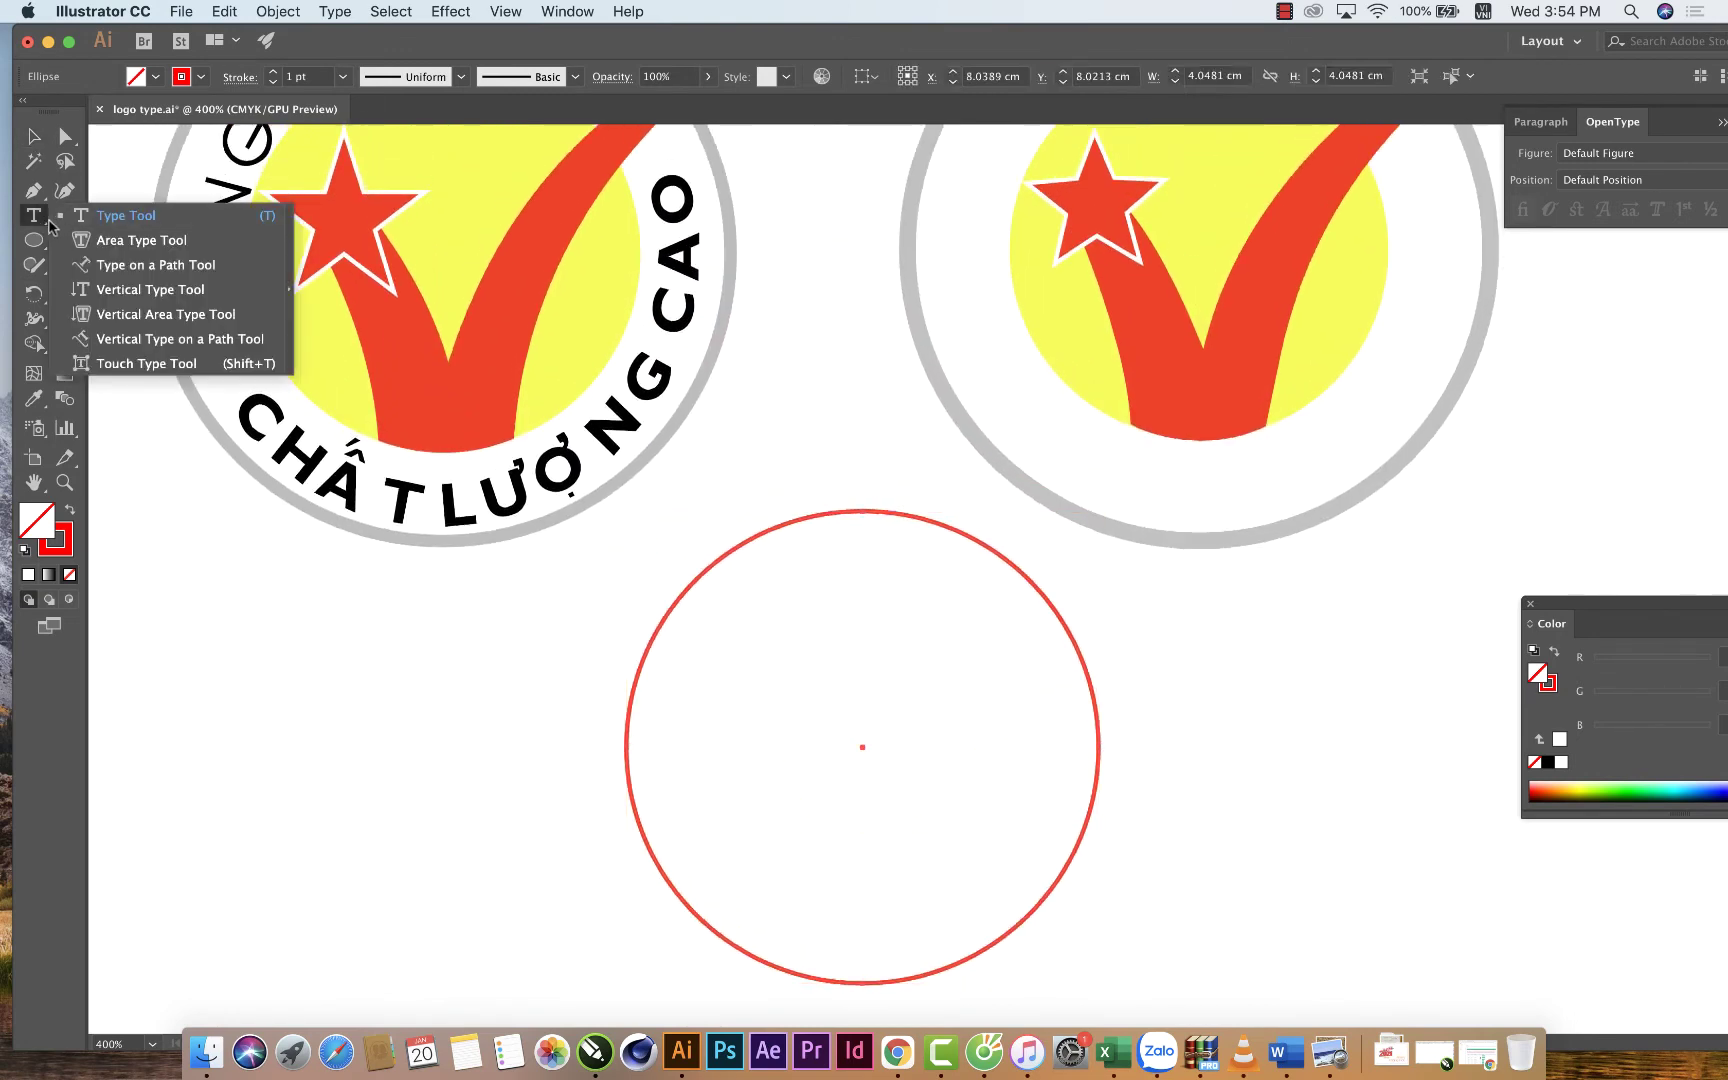
# Place path text on the circle's left edge, deleting 'sit amet, consectetuer' to leave 'Lorem ipsum dolor'.
pyautogui.click(129, 268)
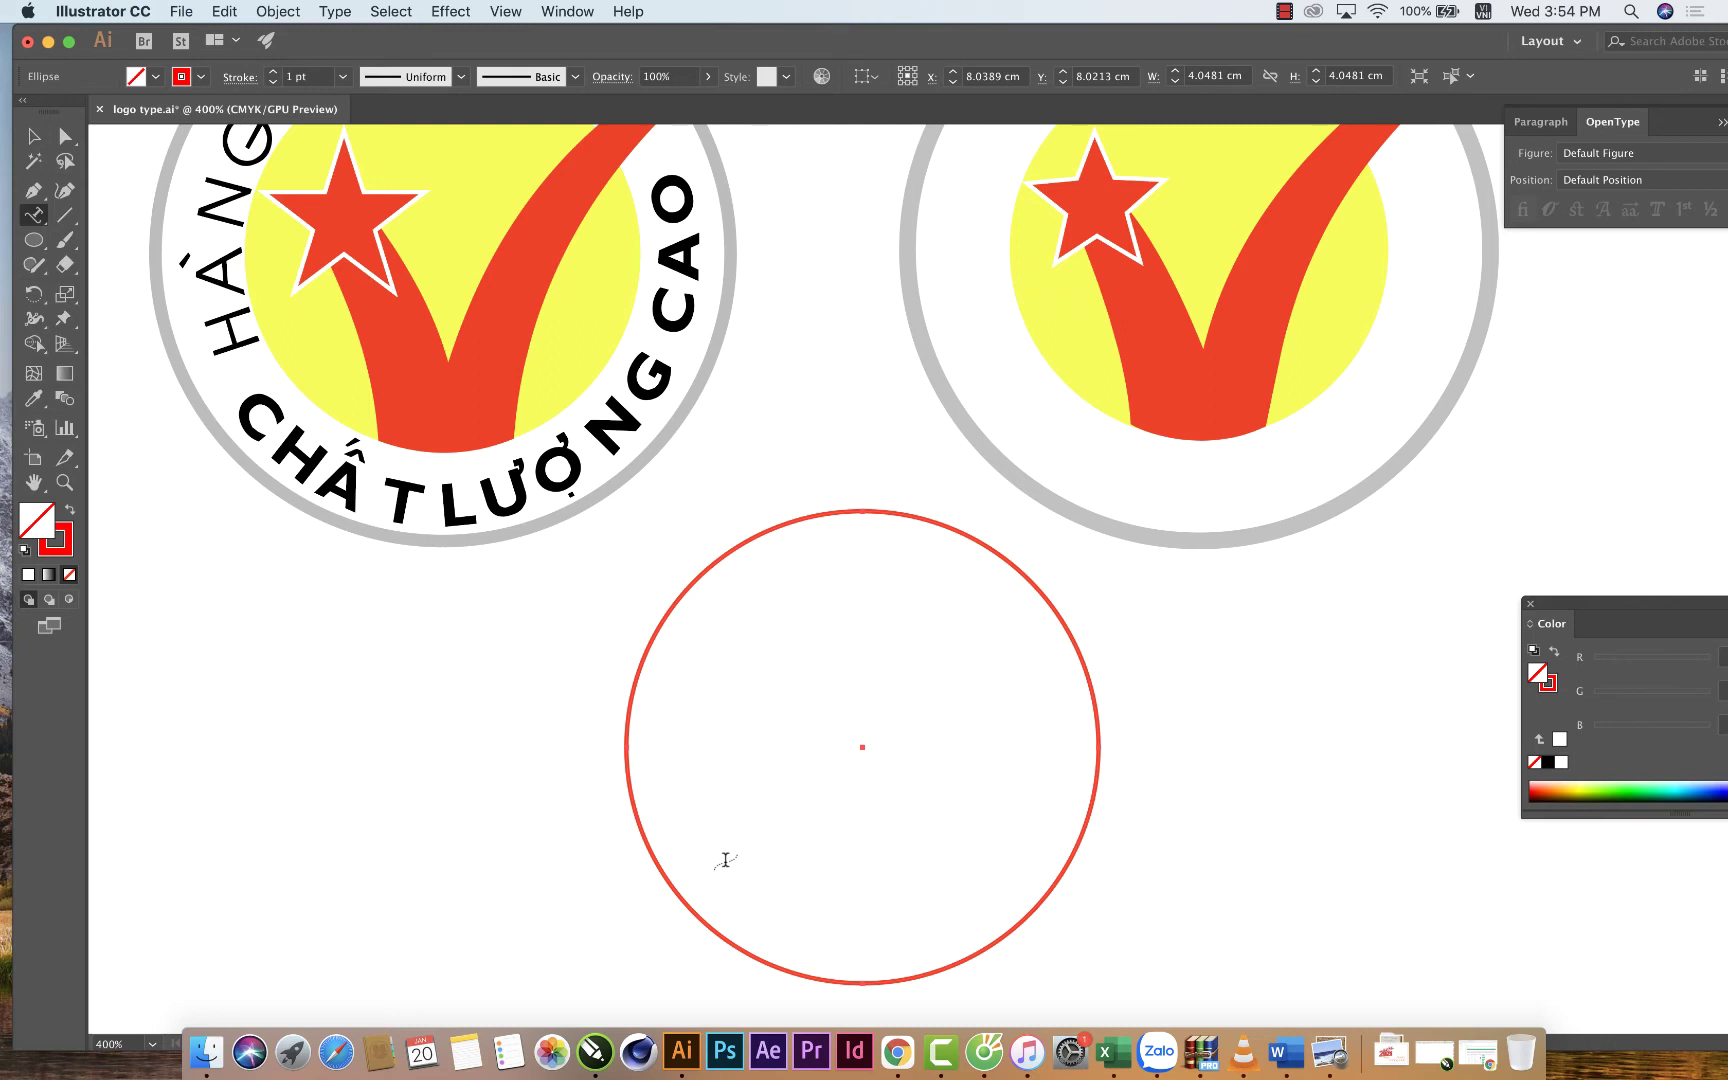
pyautogui.click(626, 787)
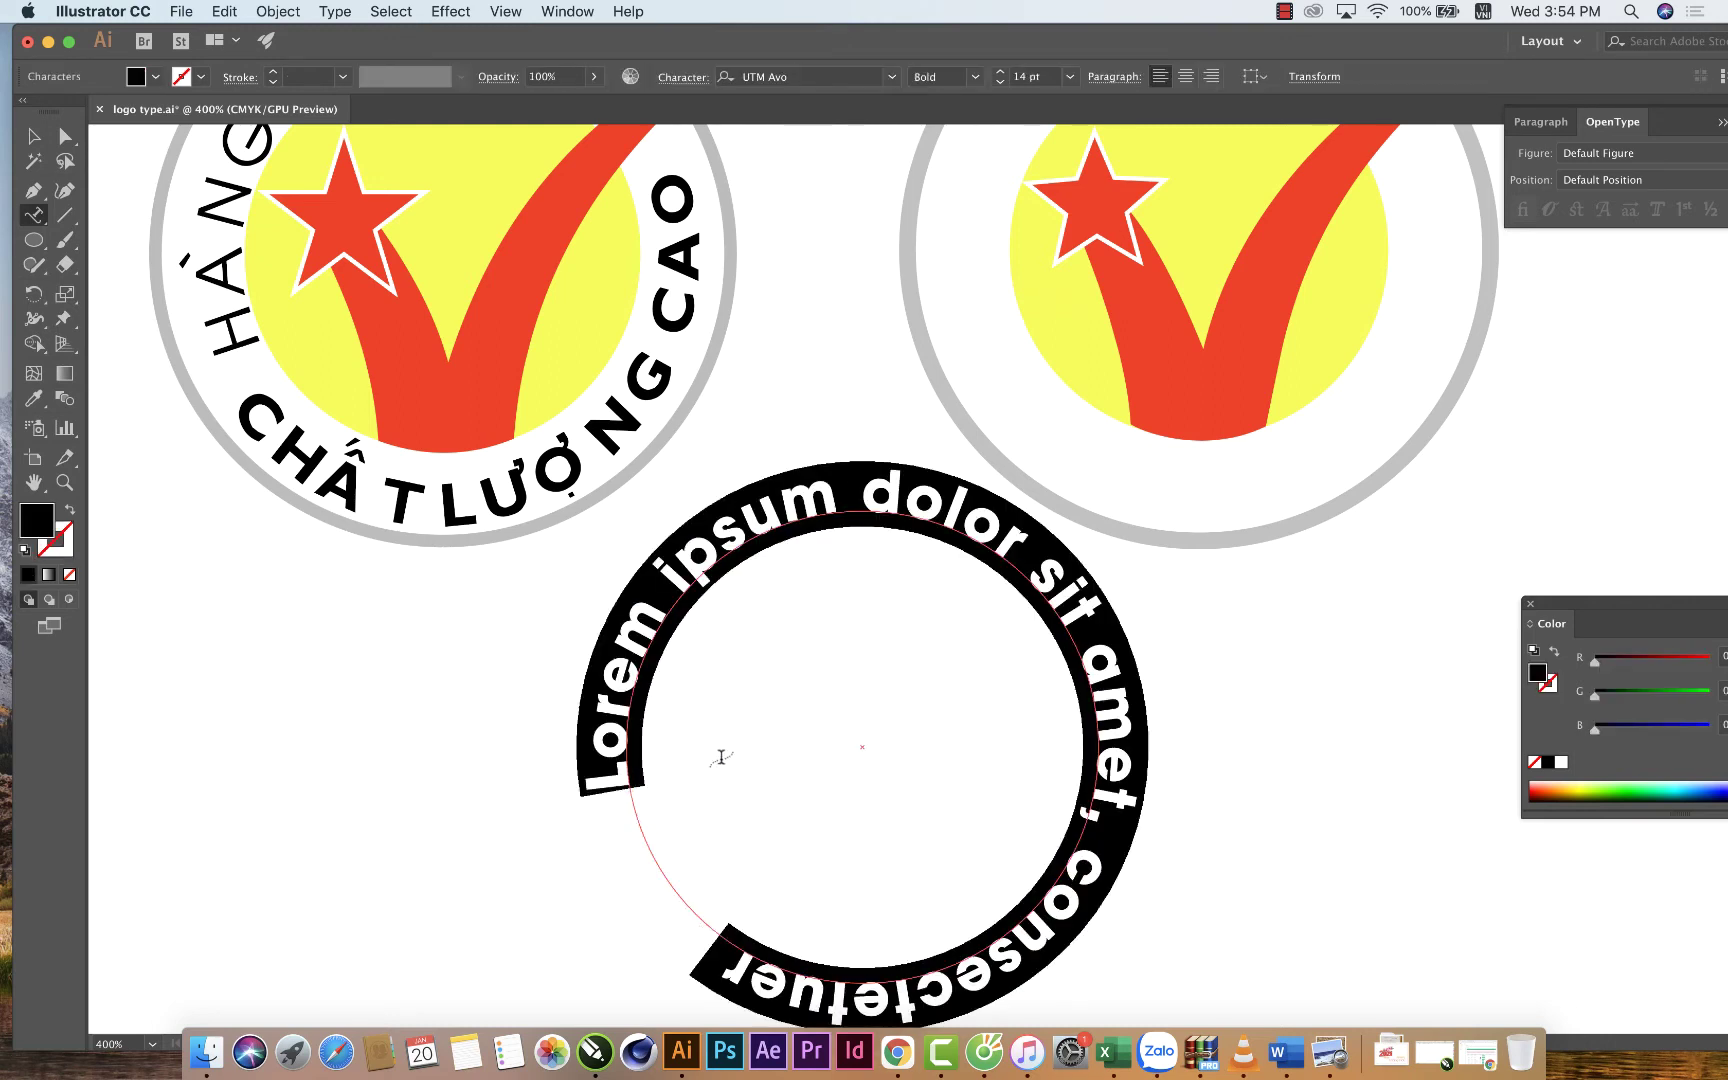
pyautogui.click(745, 941)
pyautogui.moveTo(735, 953); pyautogui.dragTo(1116, 503)
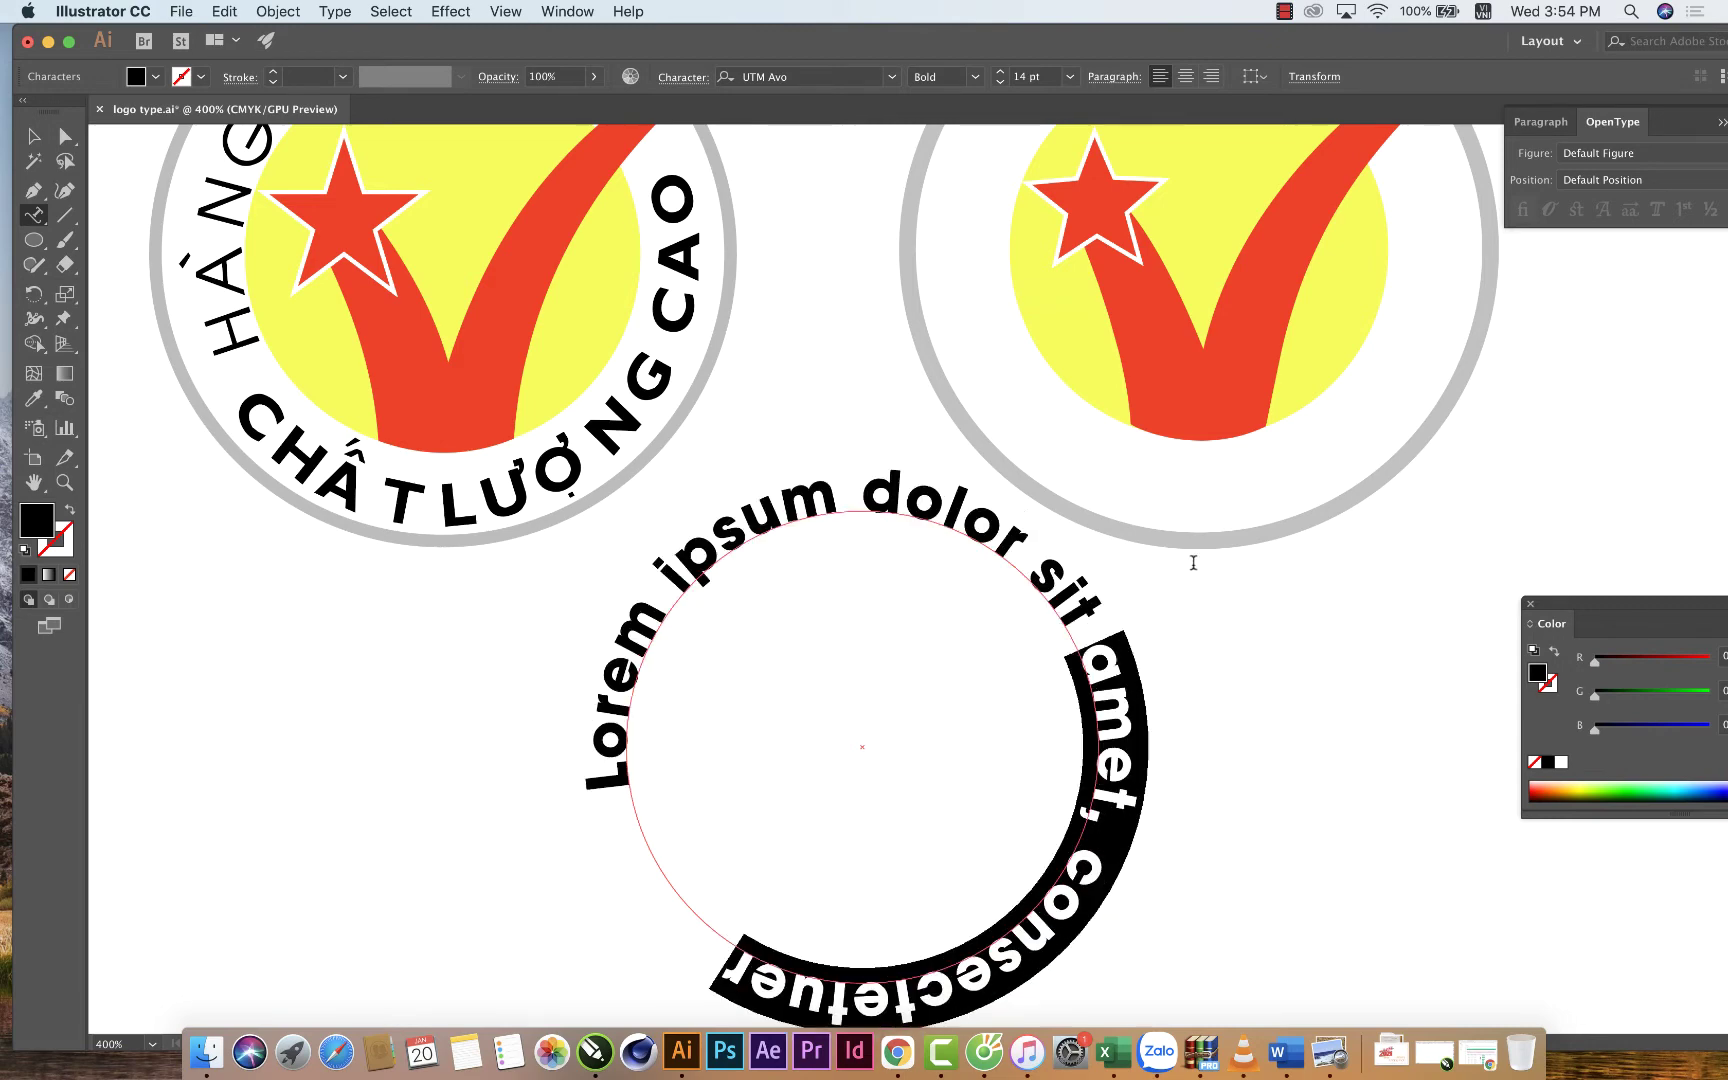
pyautogui.press('BackSpace')
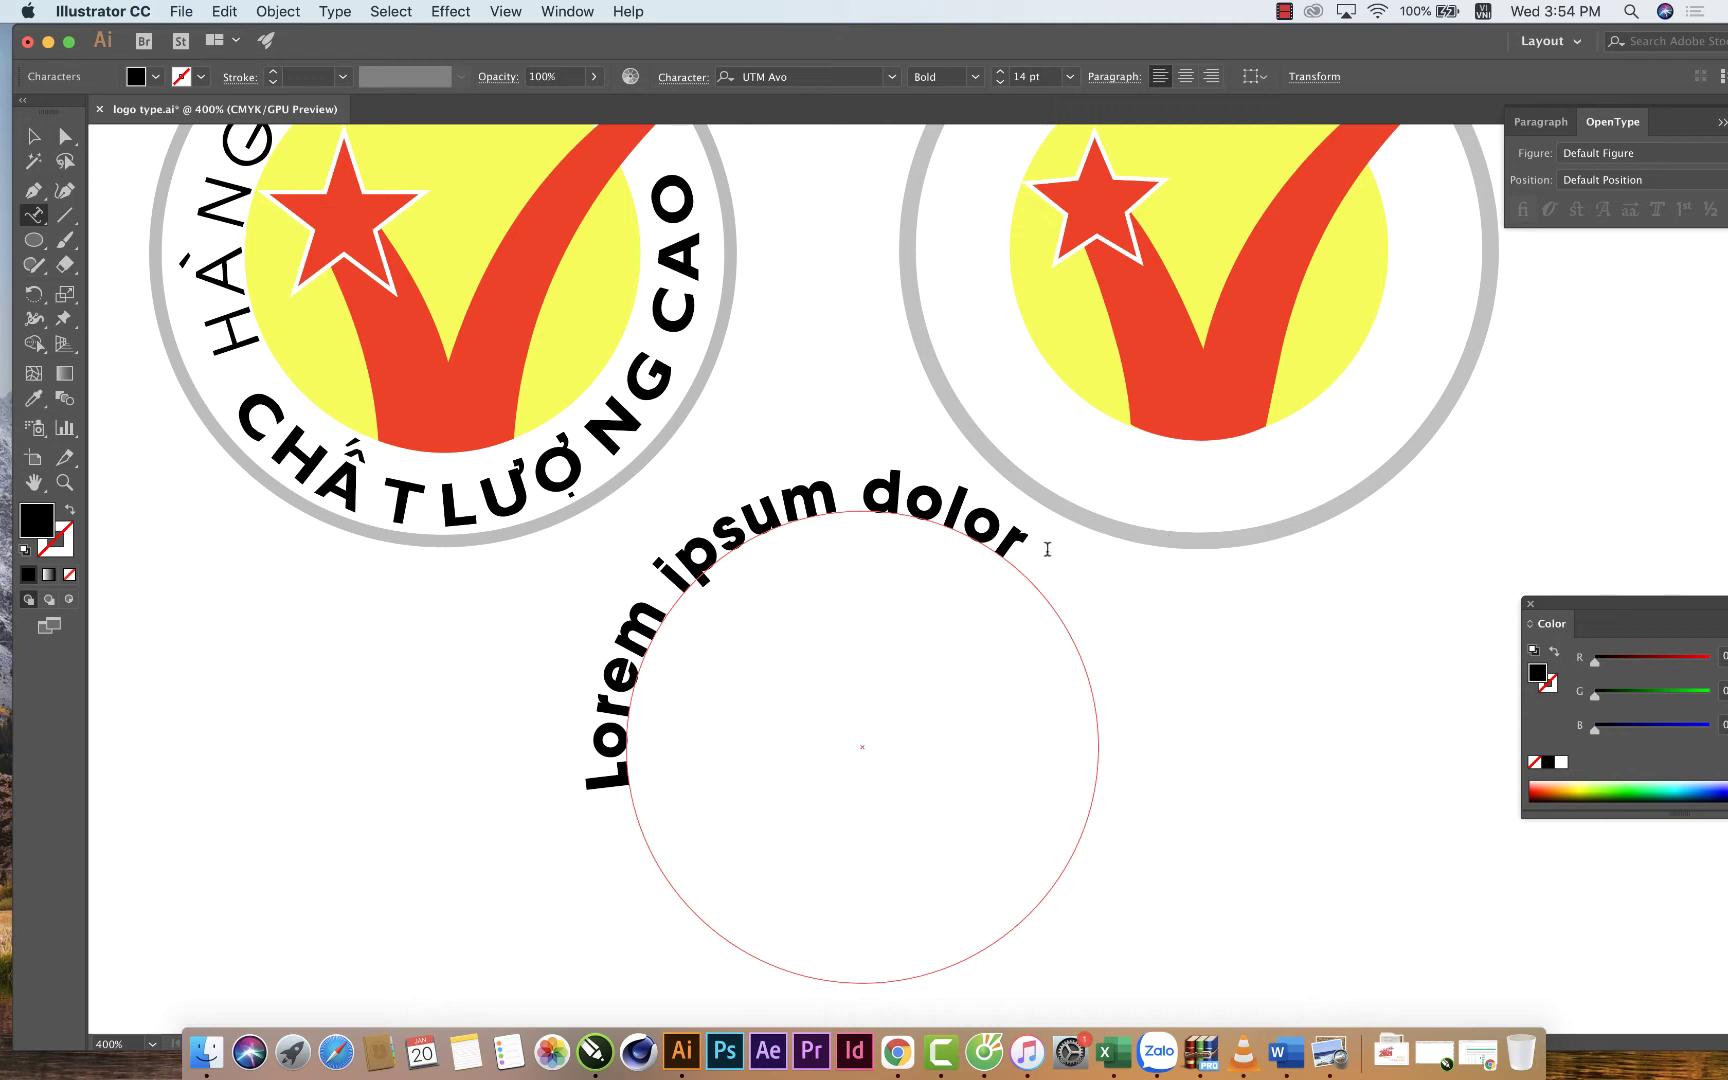
# Check the character settings for 'Lorem ipsum dolor' and shift the curved text slightly upward.
pyautogui.moveTo(1045, 544); pyautogui.dragTo(558, 620)
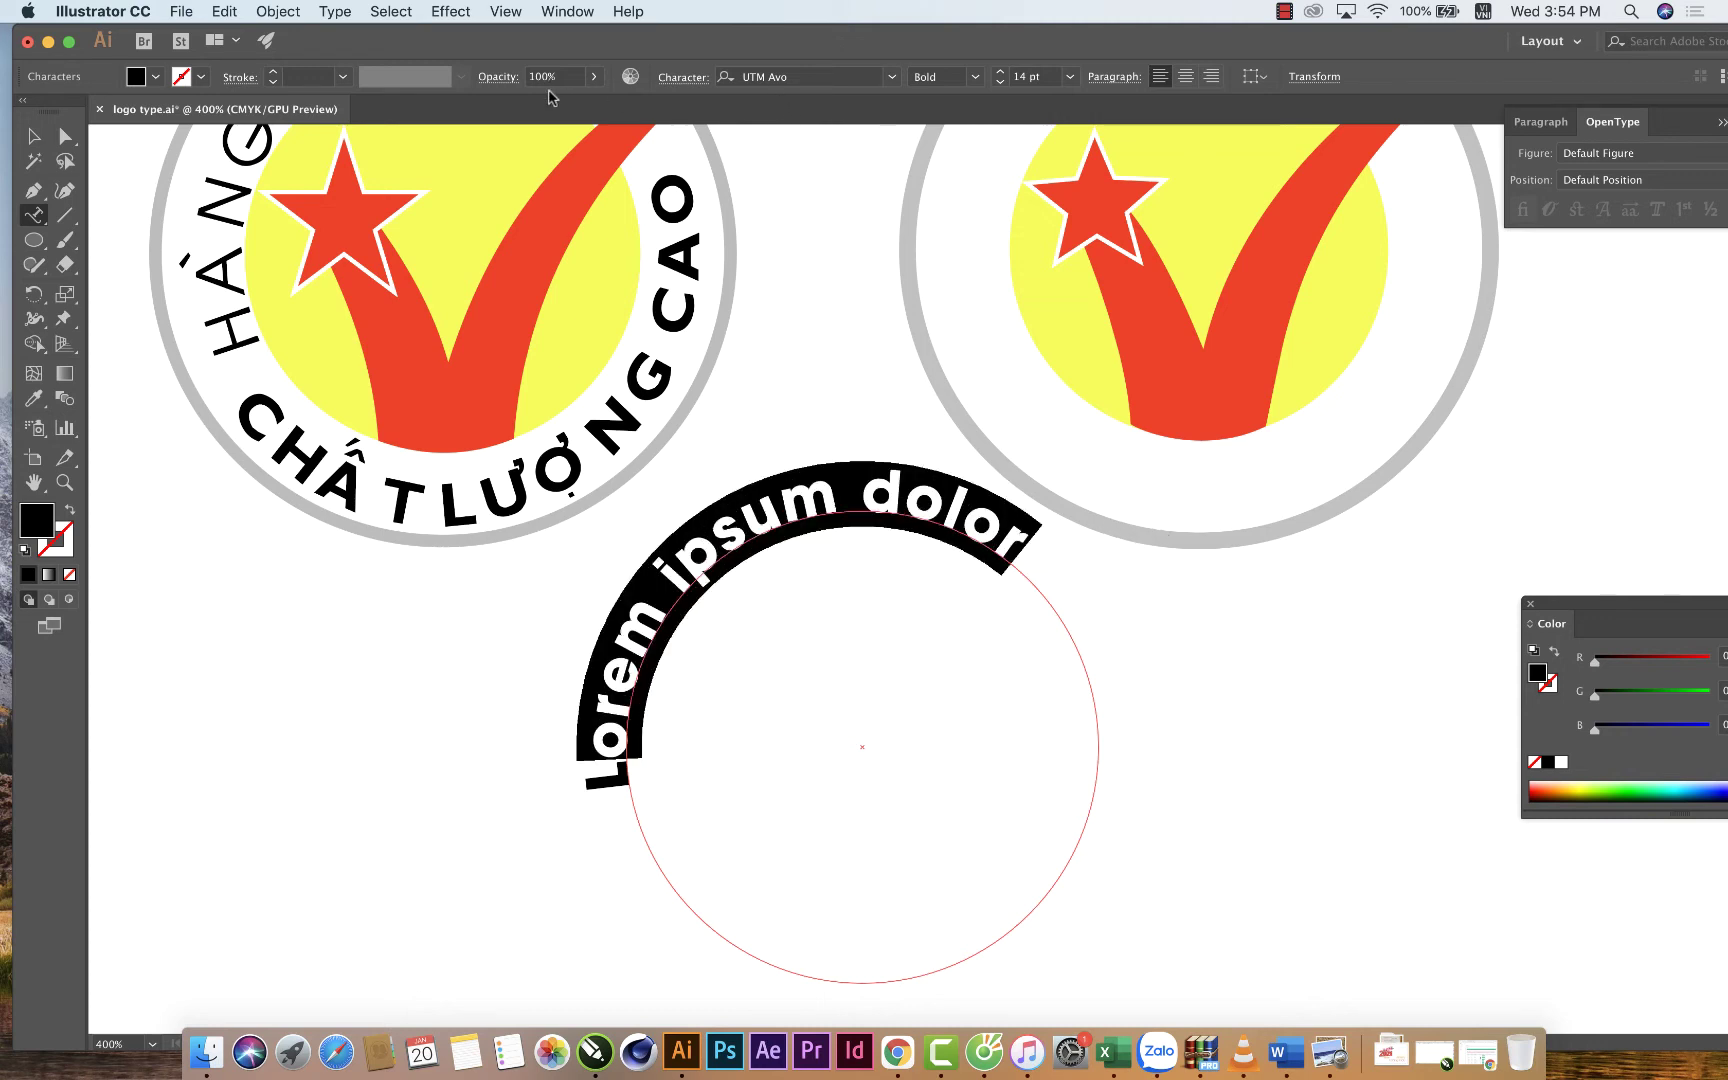
pyautogui.click(680, 78)
pyautogui.click(522, 777)
pyautogui.click(1103, 574)
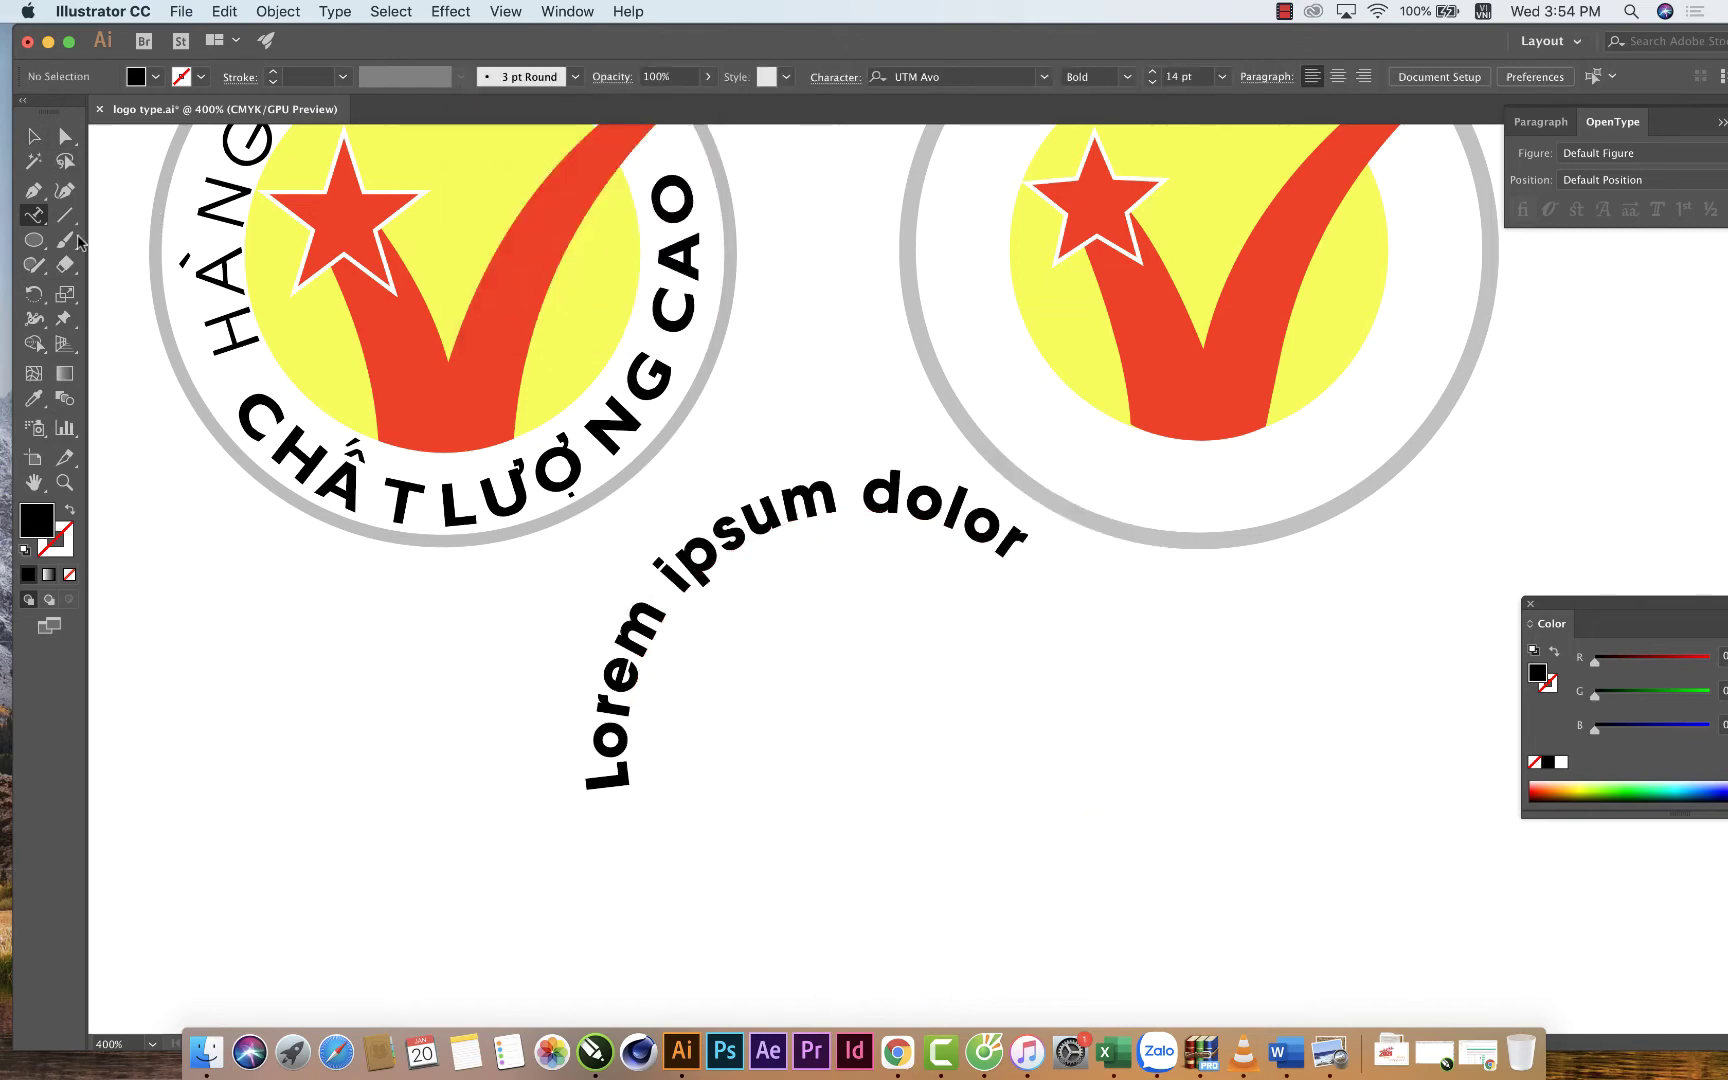
pyautogui.click(33, 137)
pyautogui.click(683, 582)
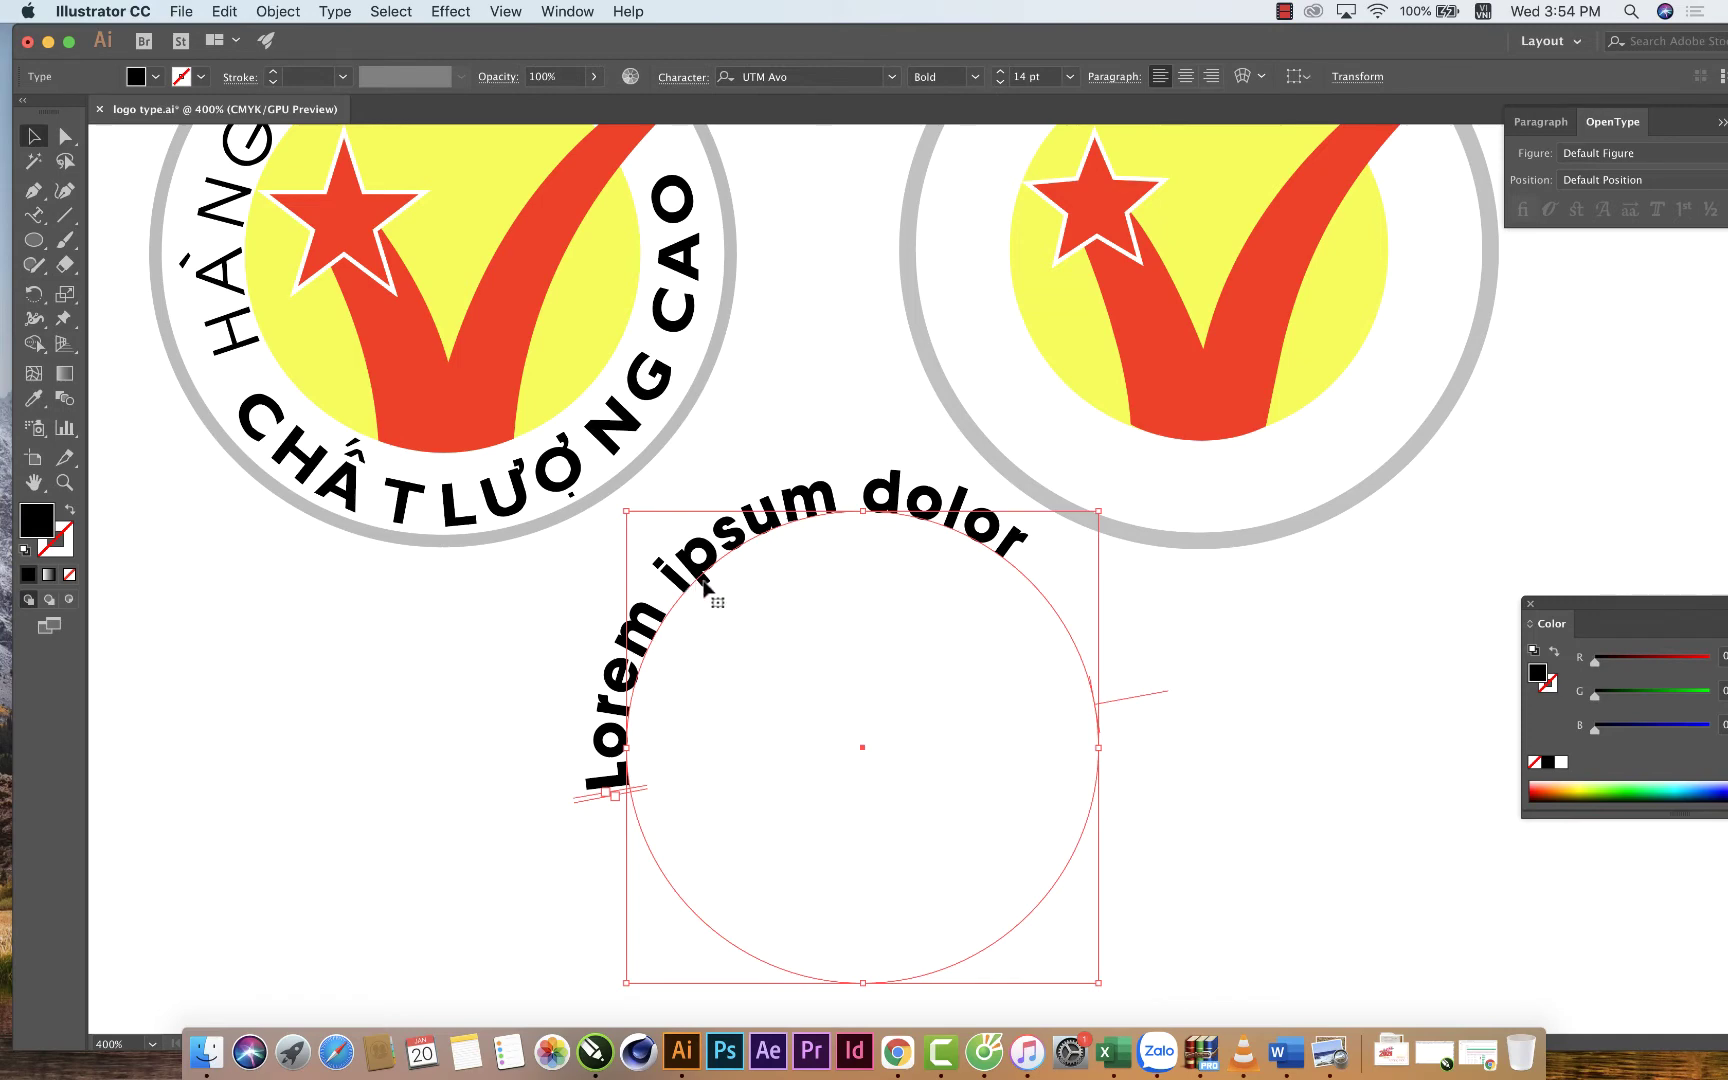
pyautogui.moveTo(705, 585)
pyautogui.mouseDown()
pyautogui.moveTo(752, 515)
pyautogui.moveTo(690, 522)
pyautogui.mouseUp()
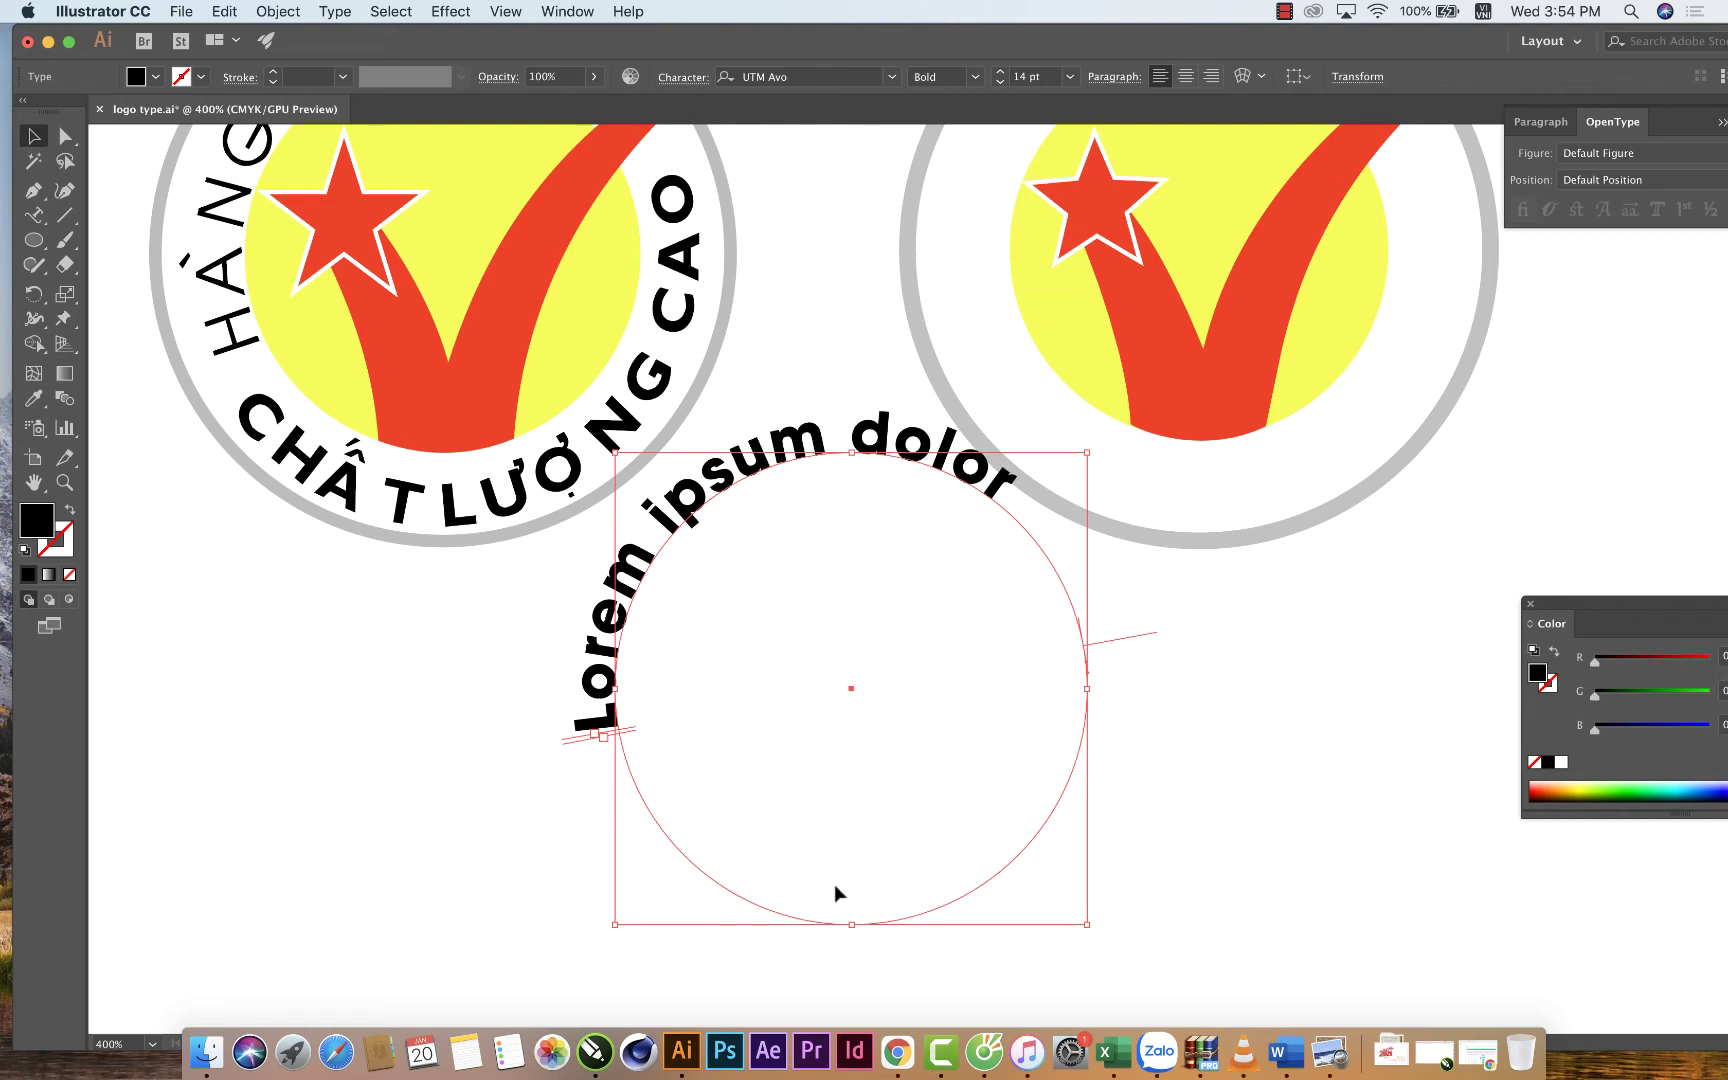
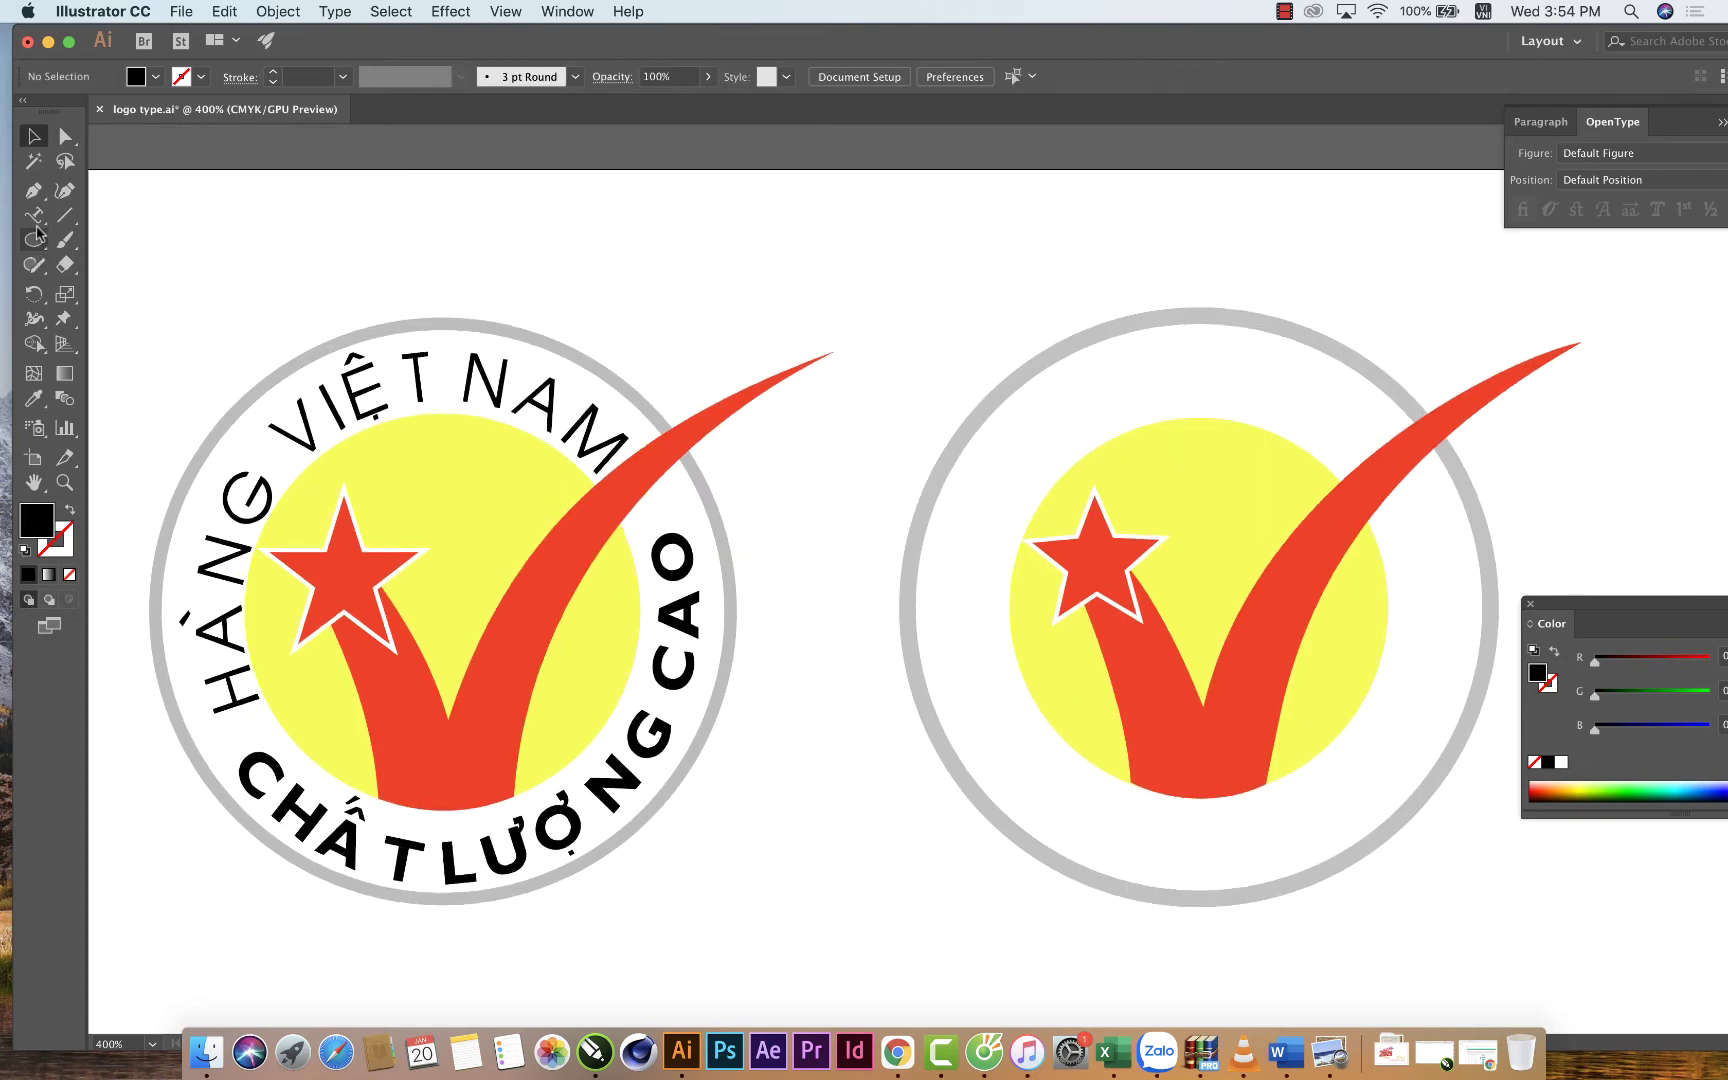
# Sketch a trial curved pen path on the left logo, then return to object selection.
pyautogui.click(35, 220)
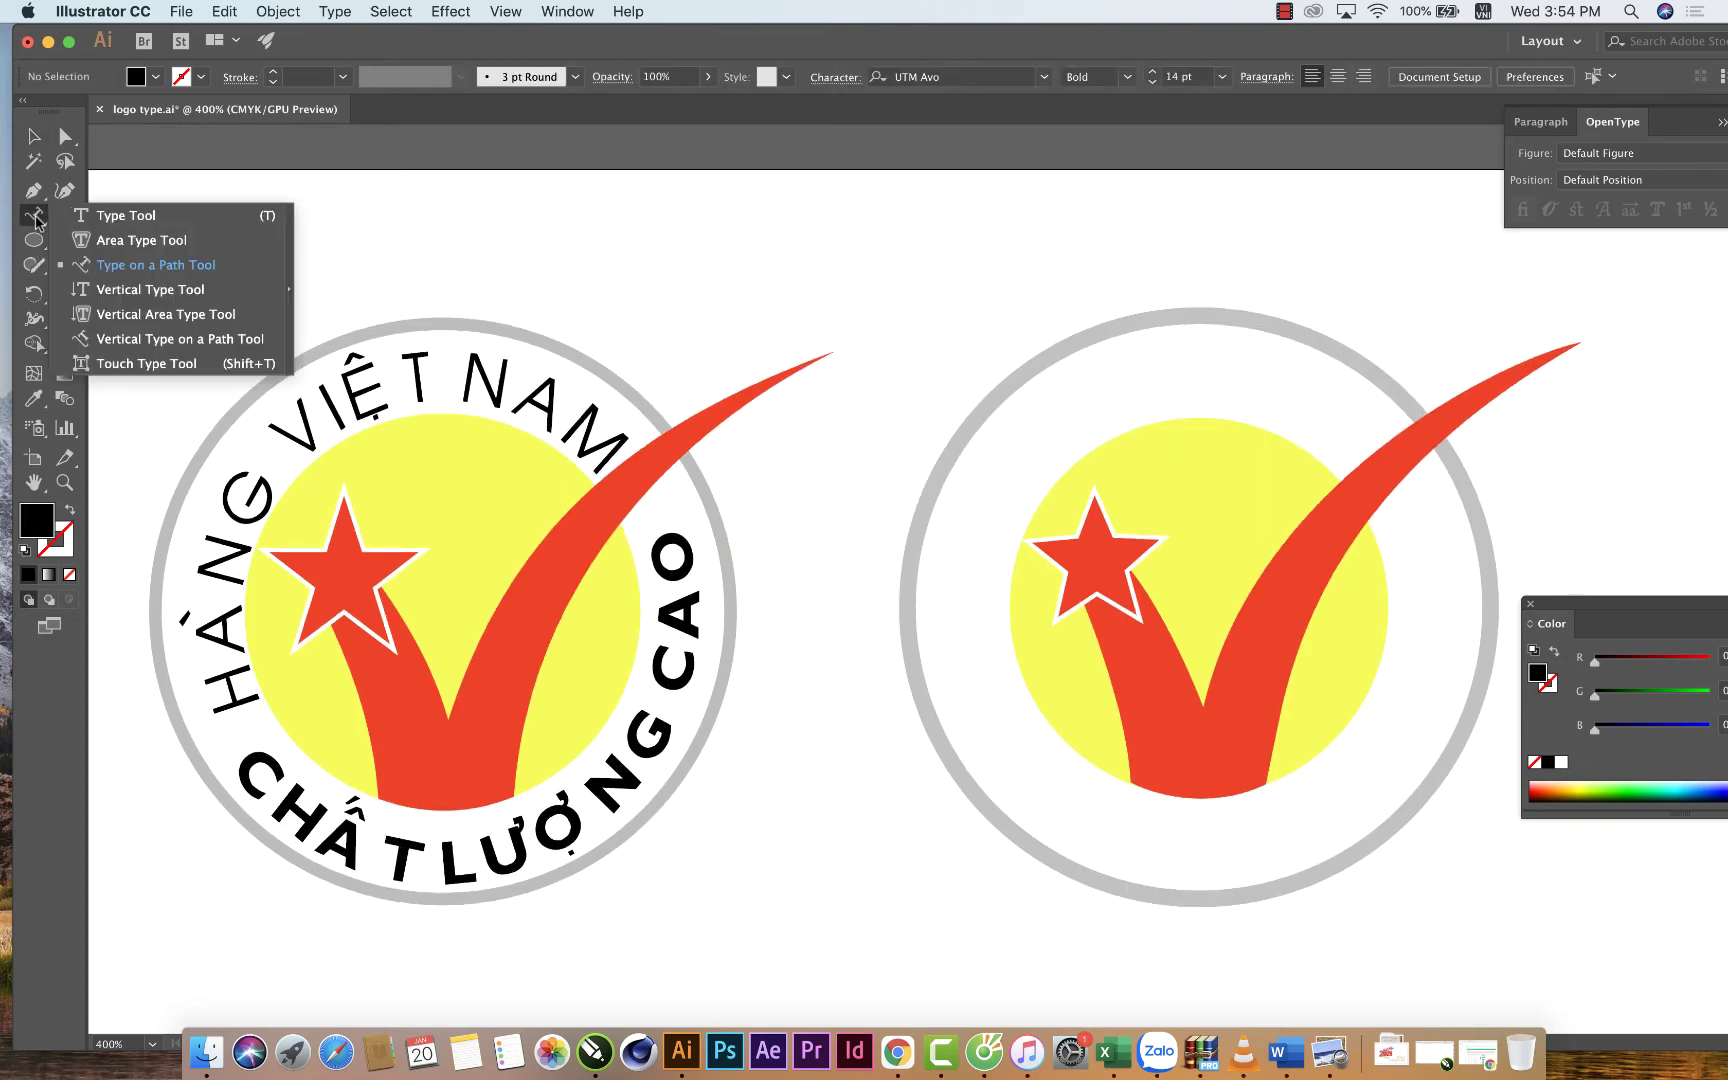
pyautogui.click(258, 693)
pyautogui.moveTo(598, 473); pyautogui.dragTo(964, 645)
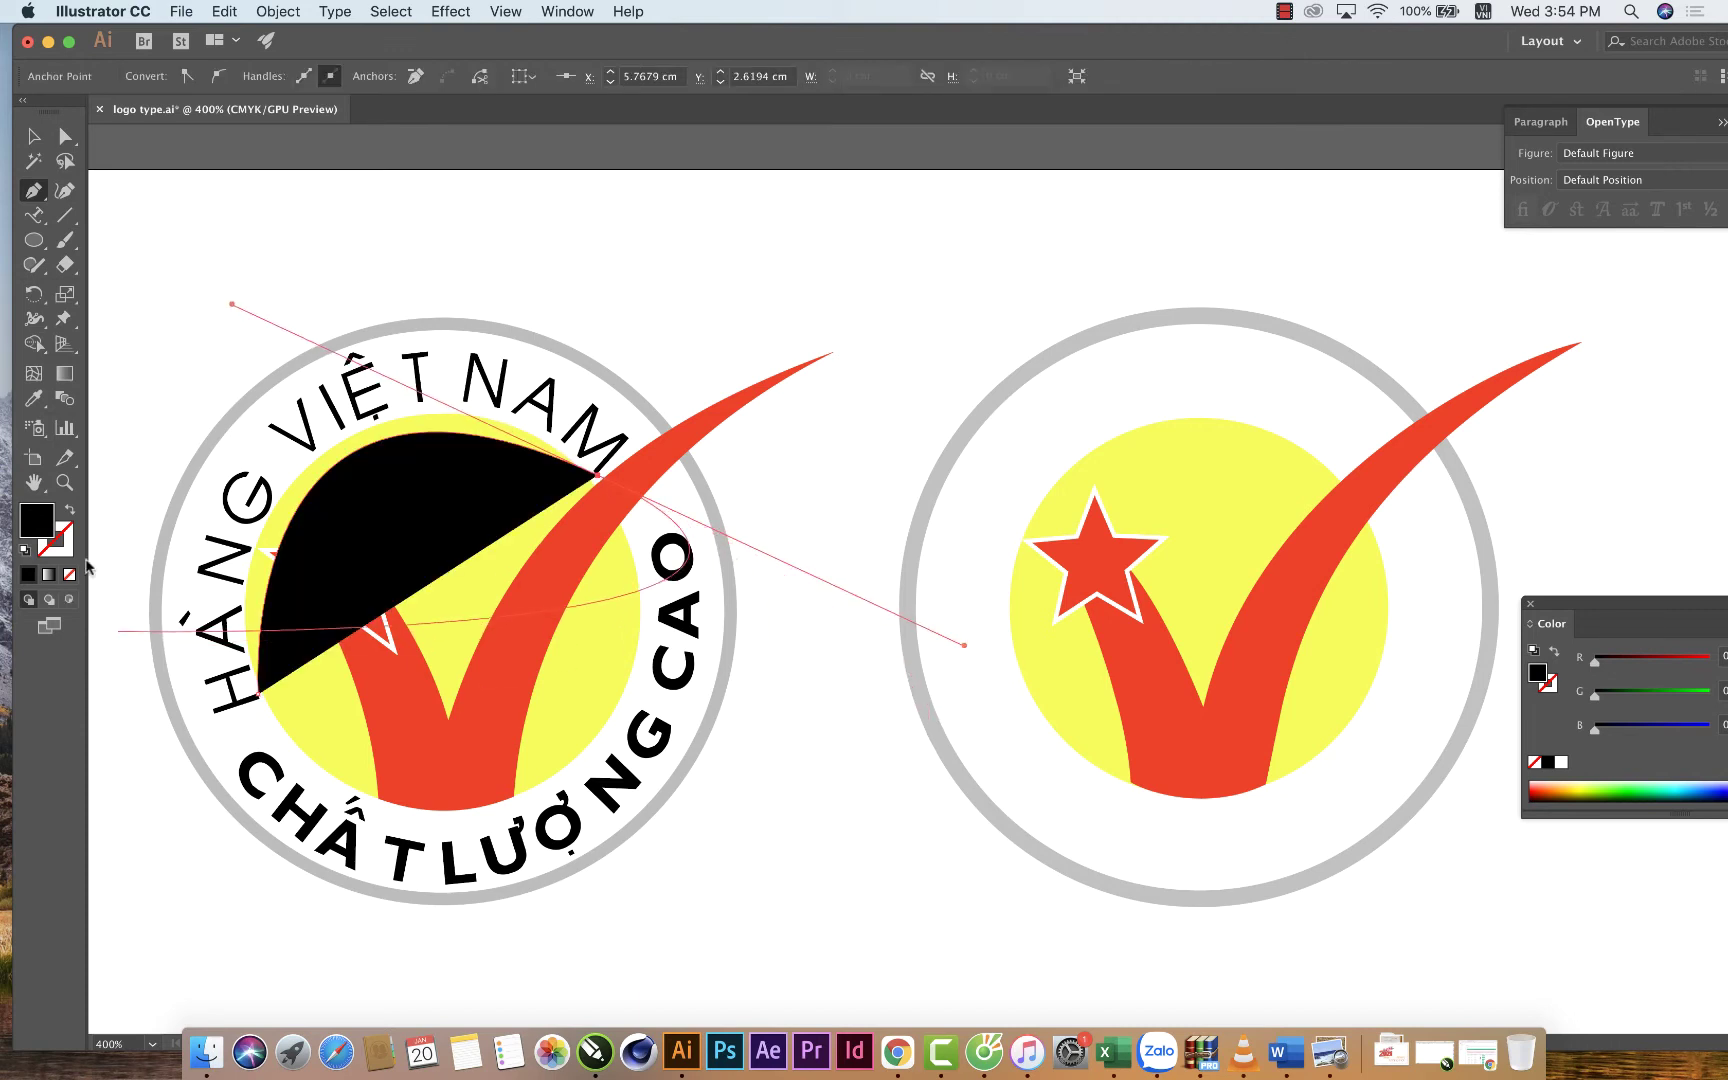
pyautogui.click(70, 509)
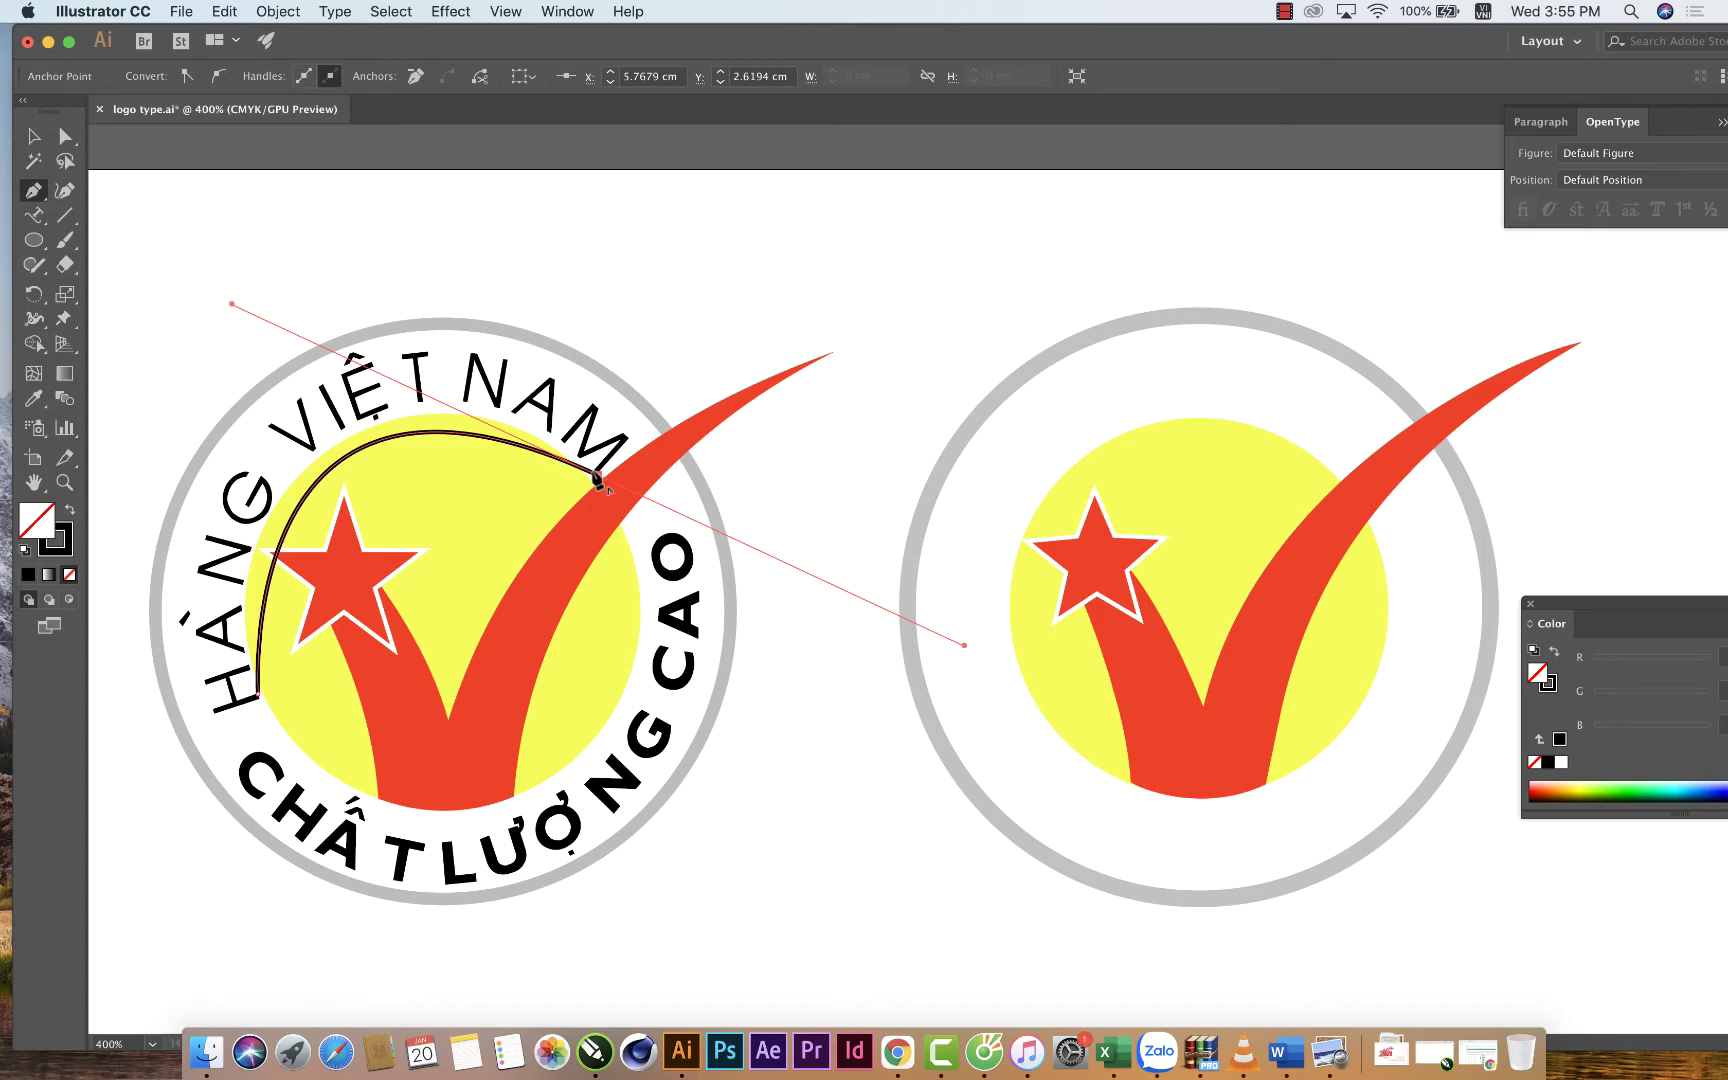
pyautogui.click(598, 478)
pyautogui.press('v')
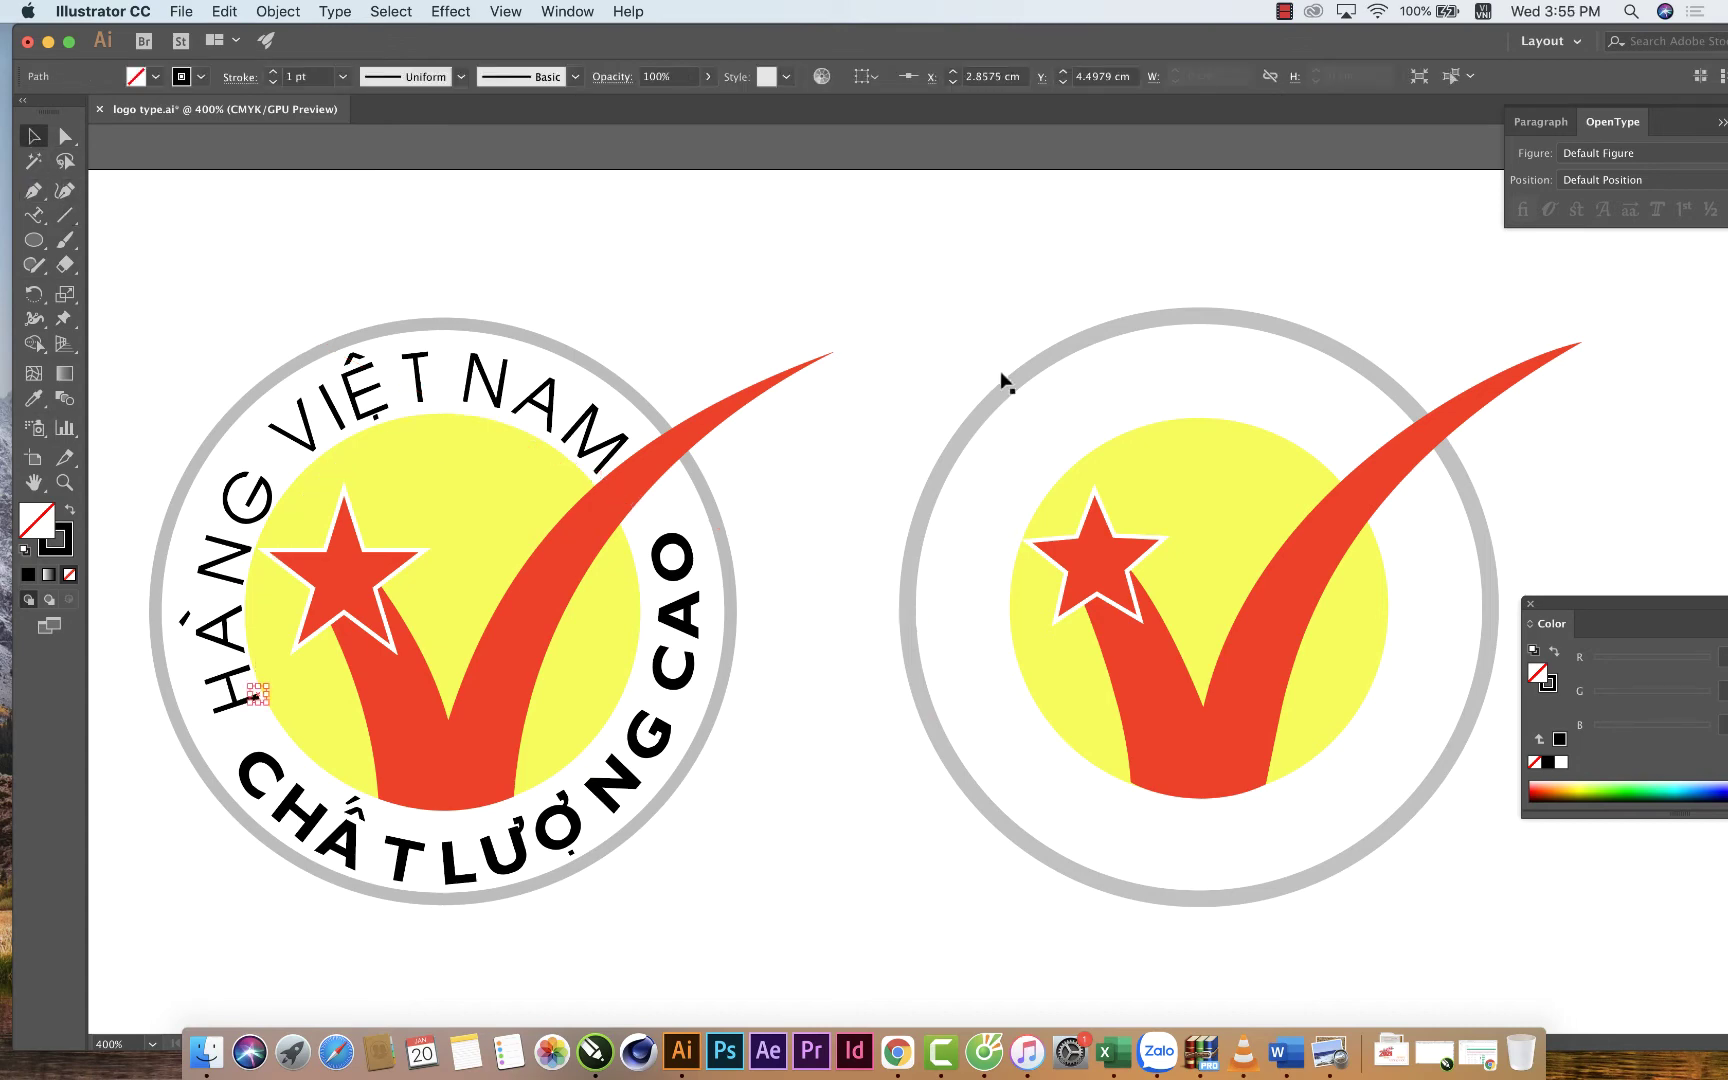
# Paste a copy of the right logo's grey ring in place and shrink it to the yellow disc.
pyautogui.click(1035, 380)
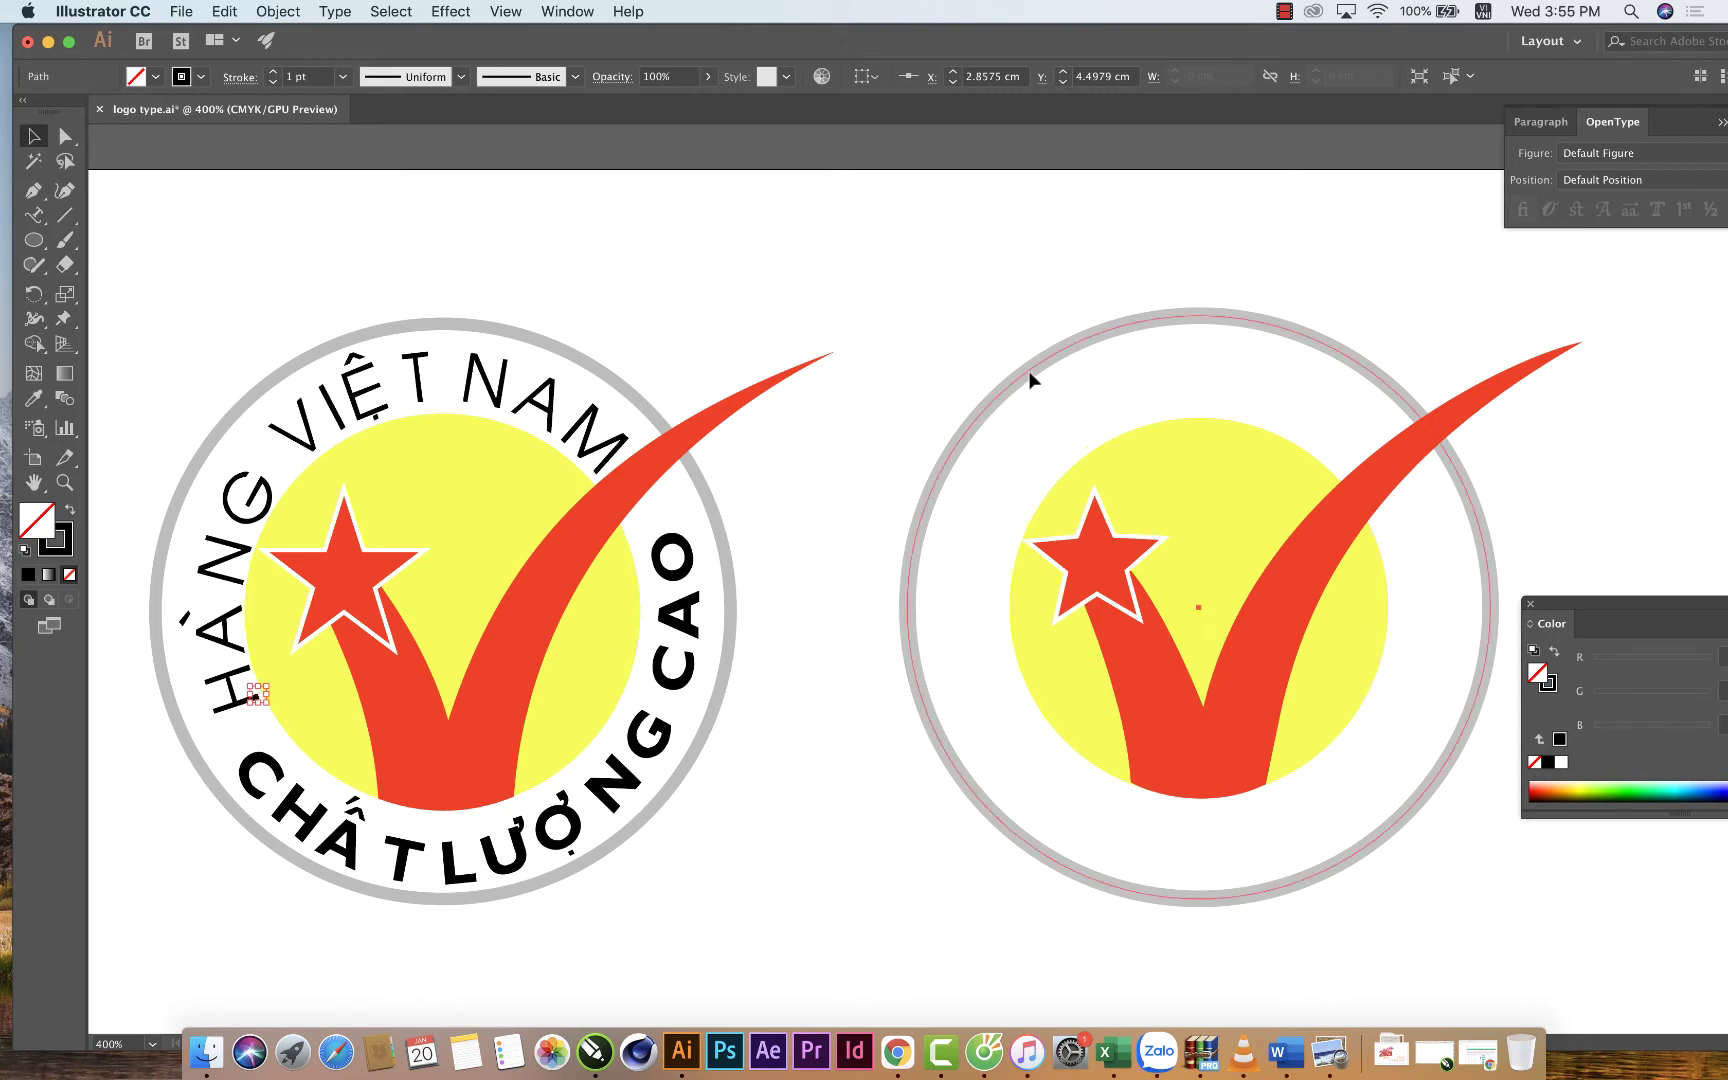
pyautogui.click(226, 14)
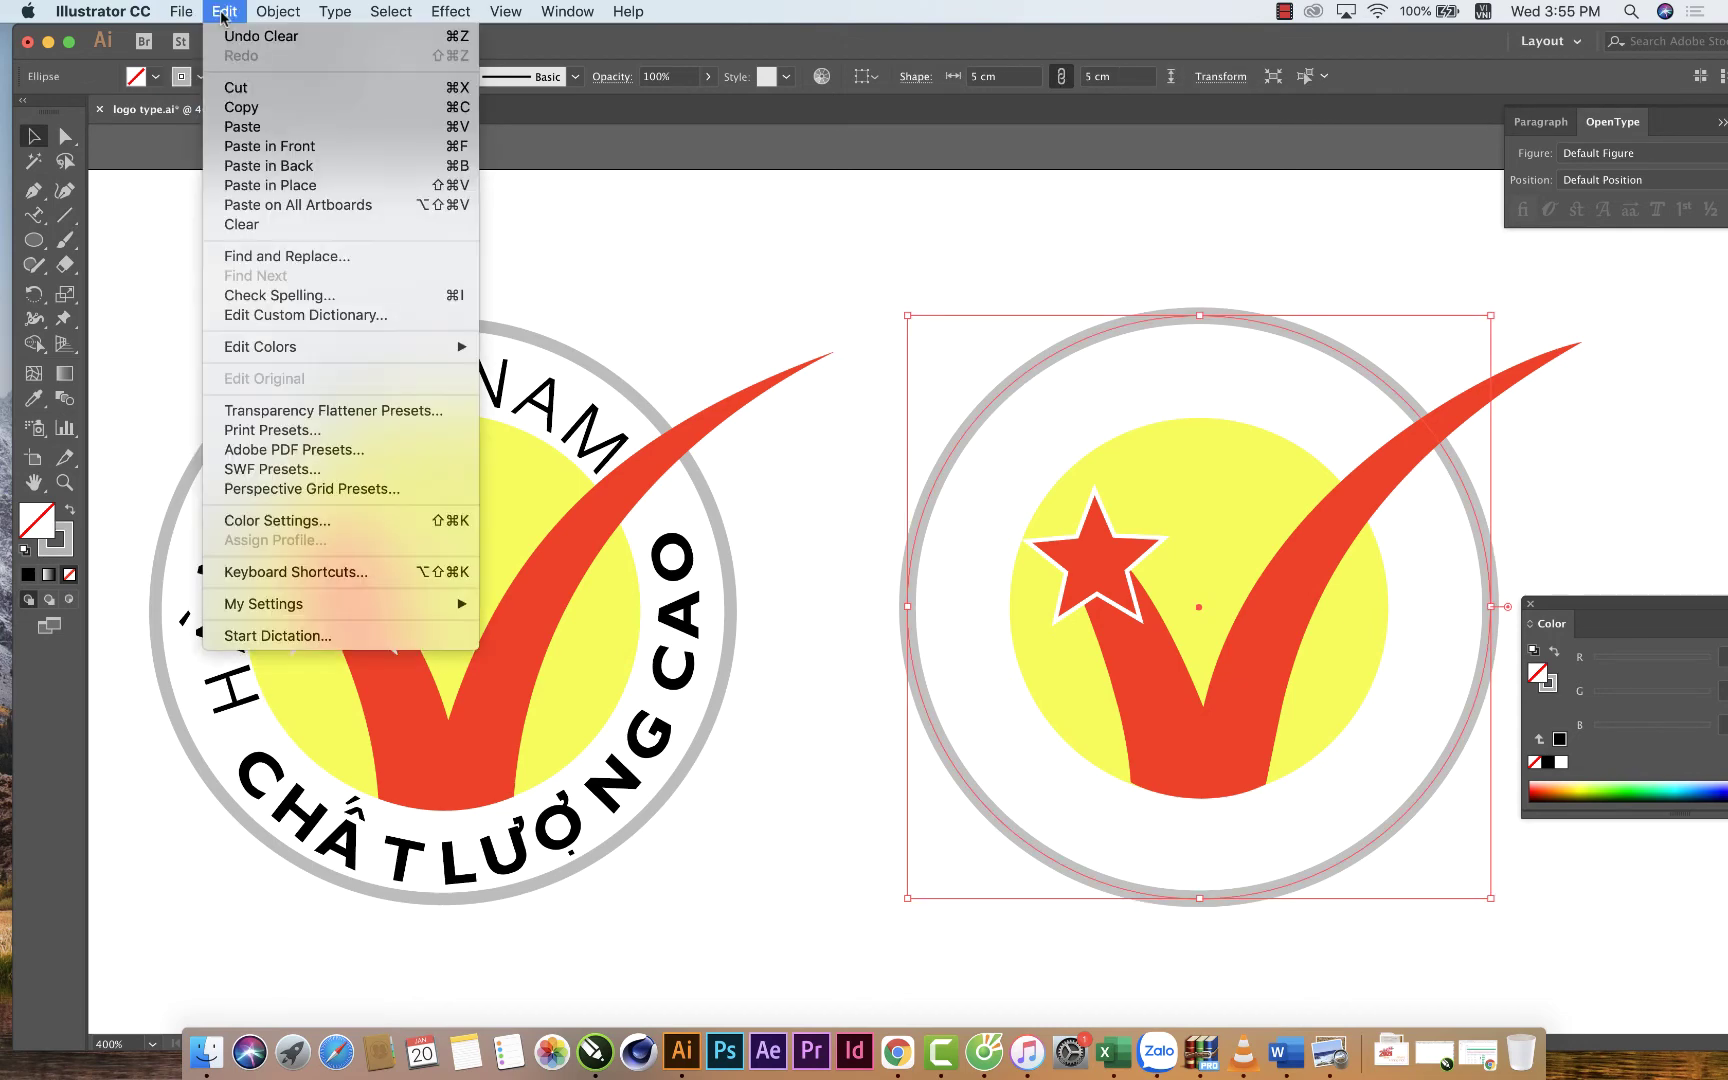
pyautogui.click(318, 188)
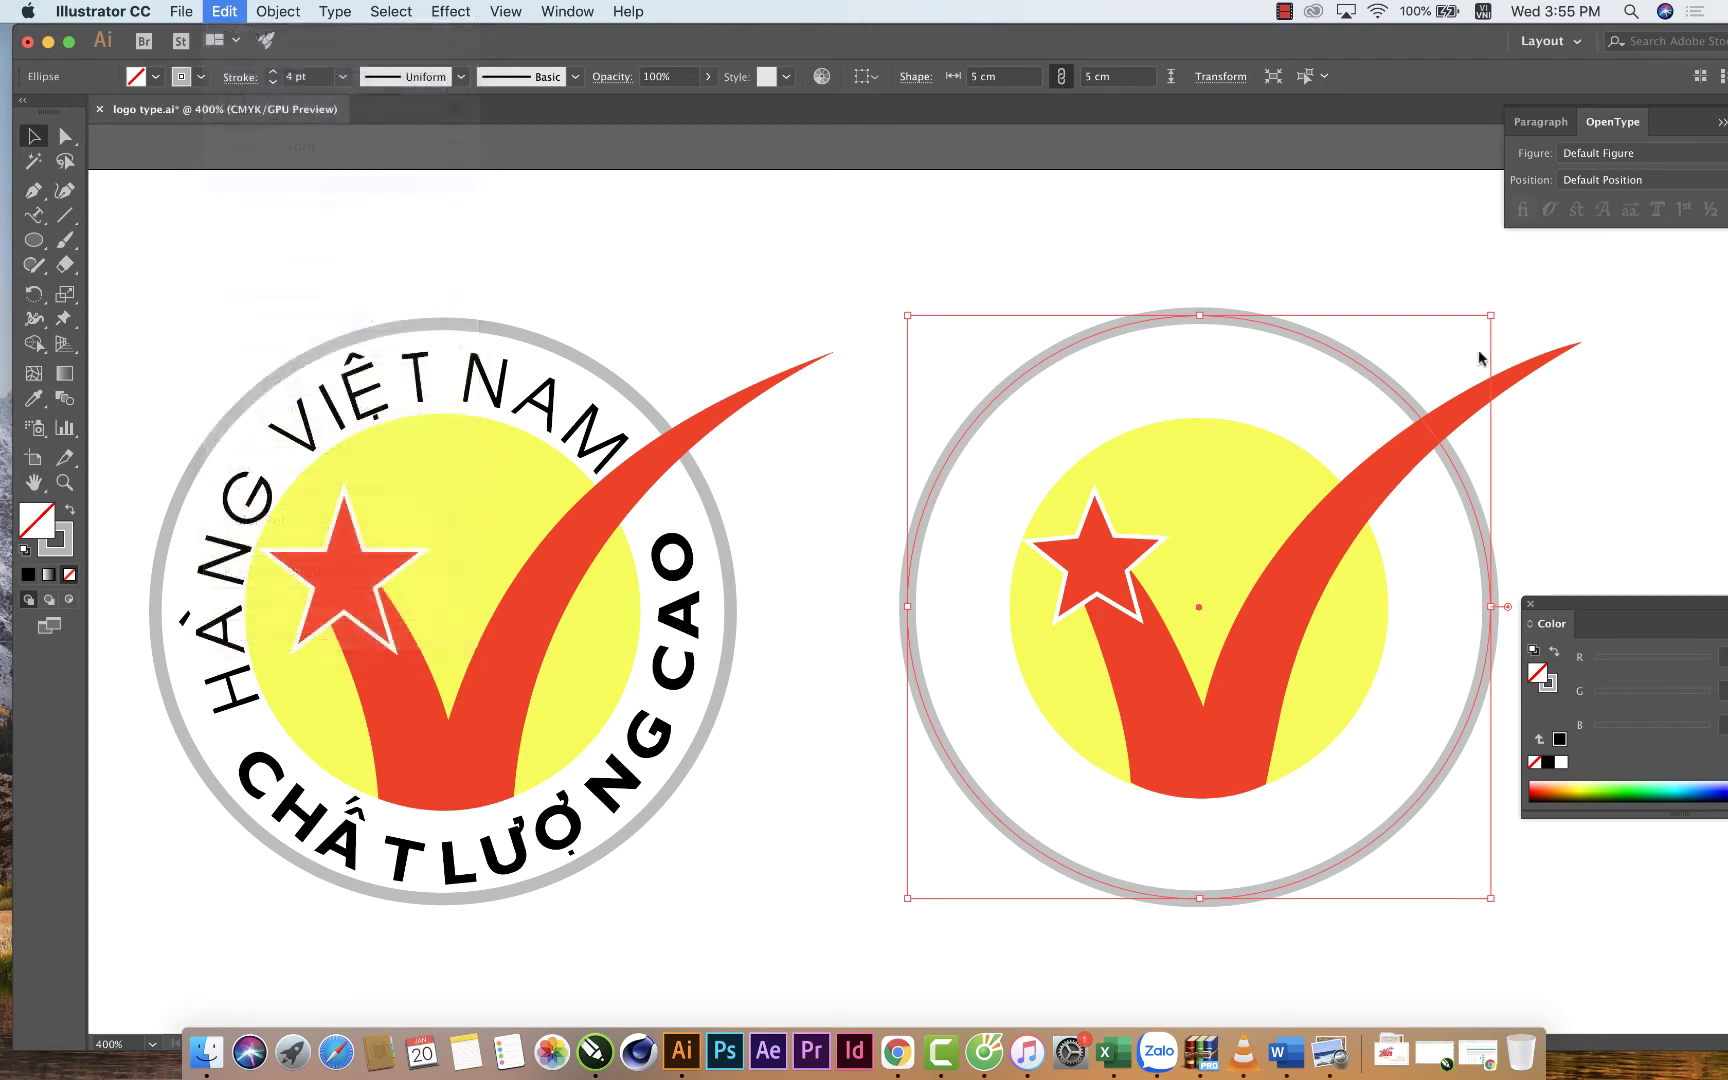
pyautogui.moveTo(1491, 320); pyautogui.dragTo(1465, 416)
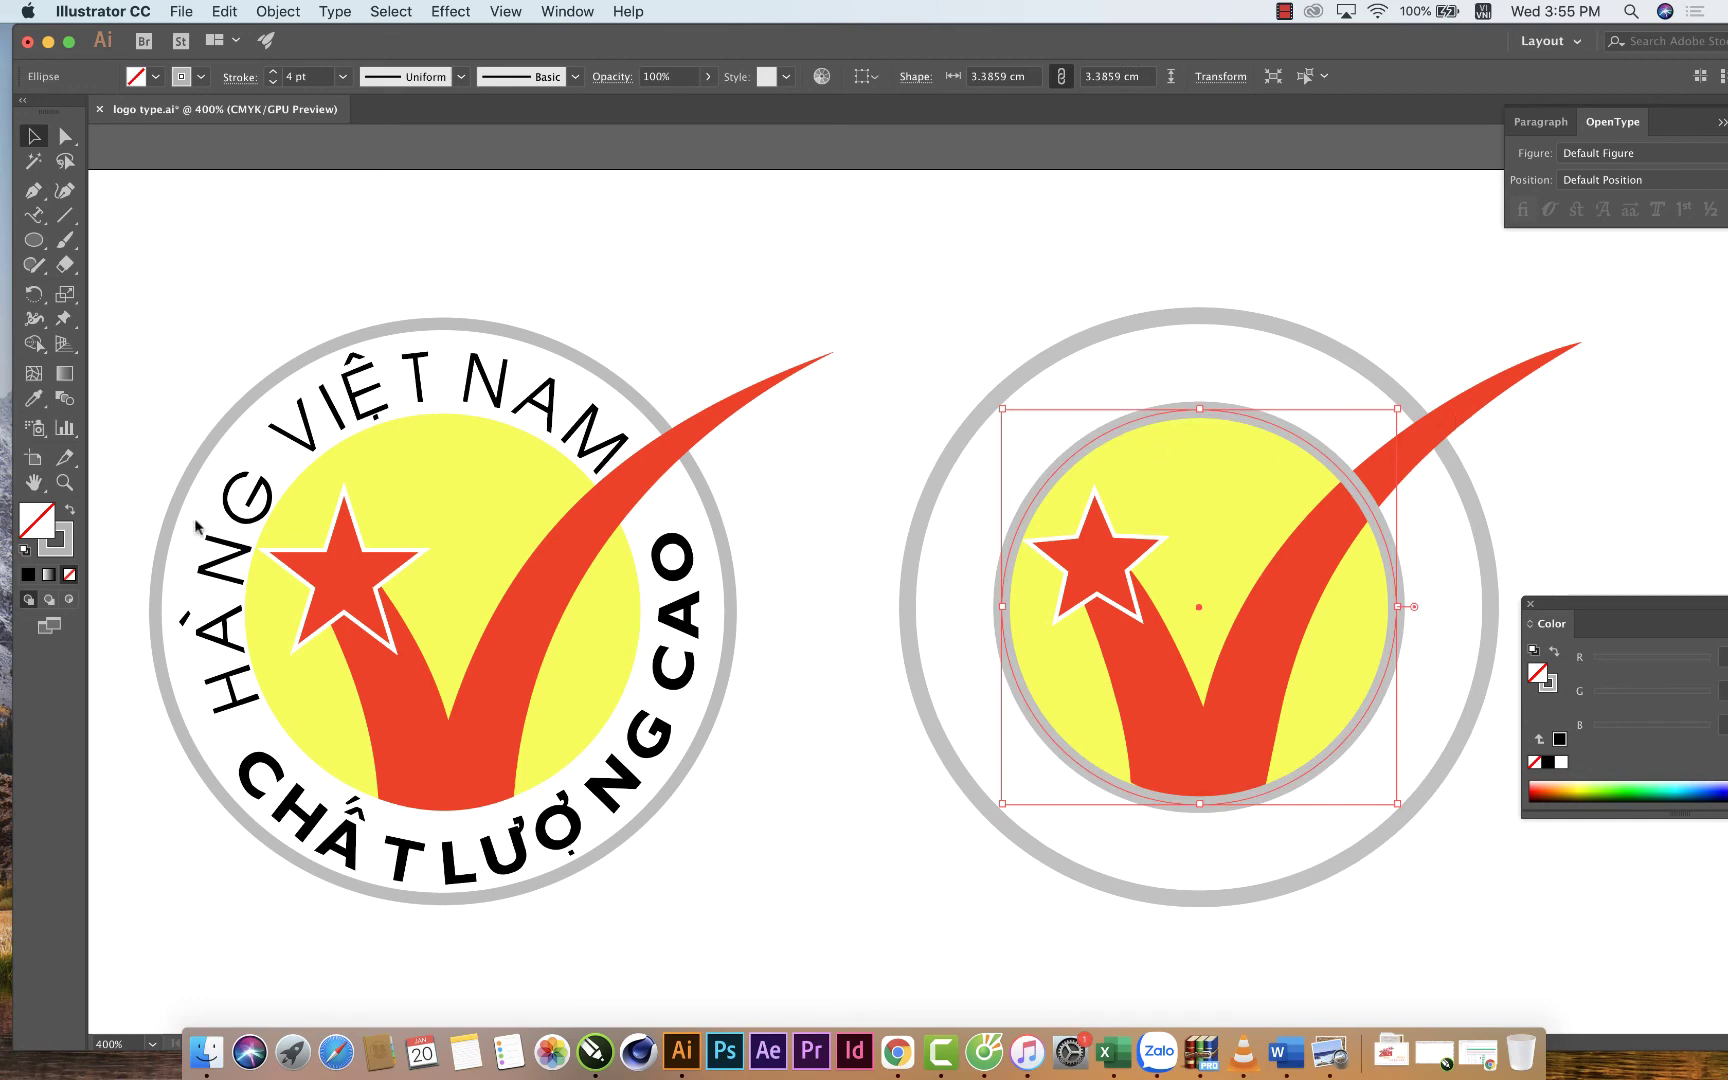
# Give the new circle a thin black outline with no fill.
pyautogui.click(56, 550)
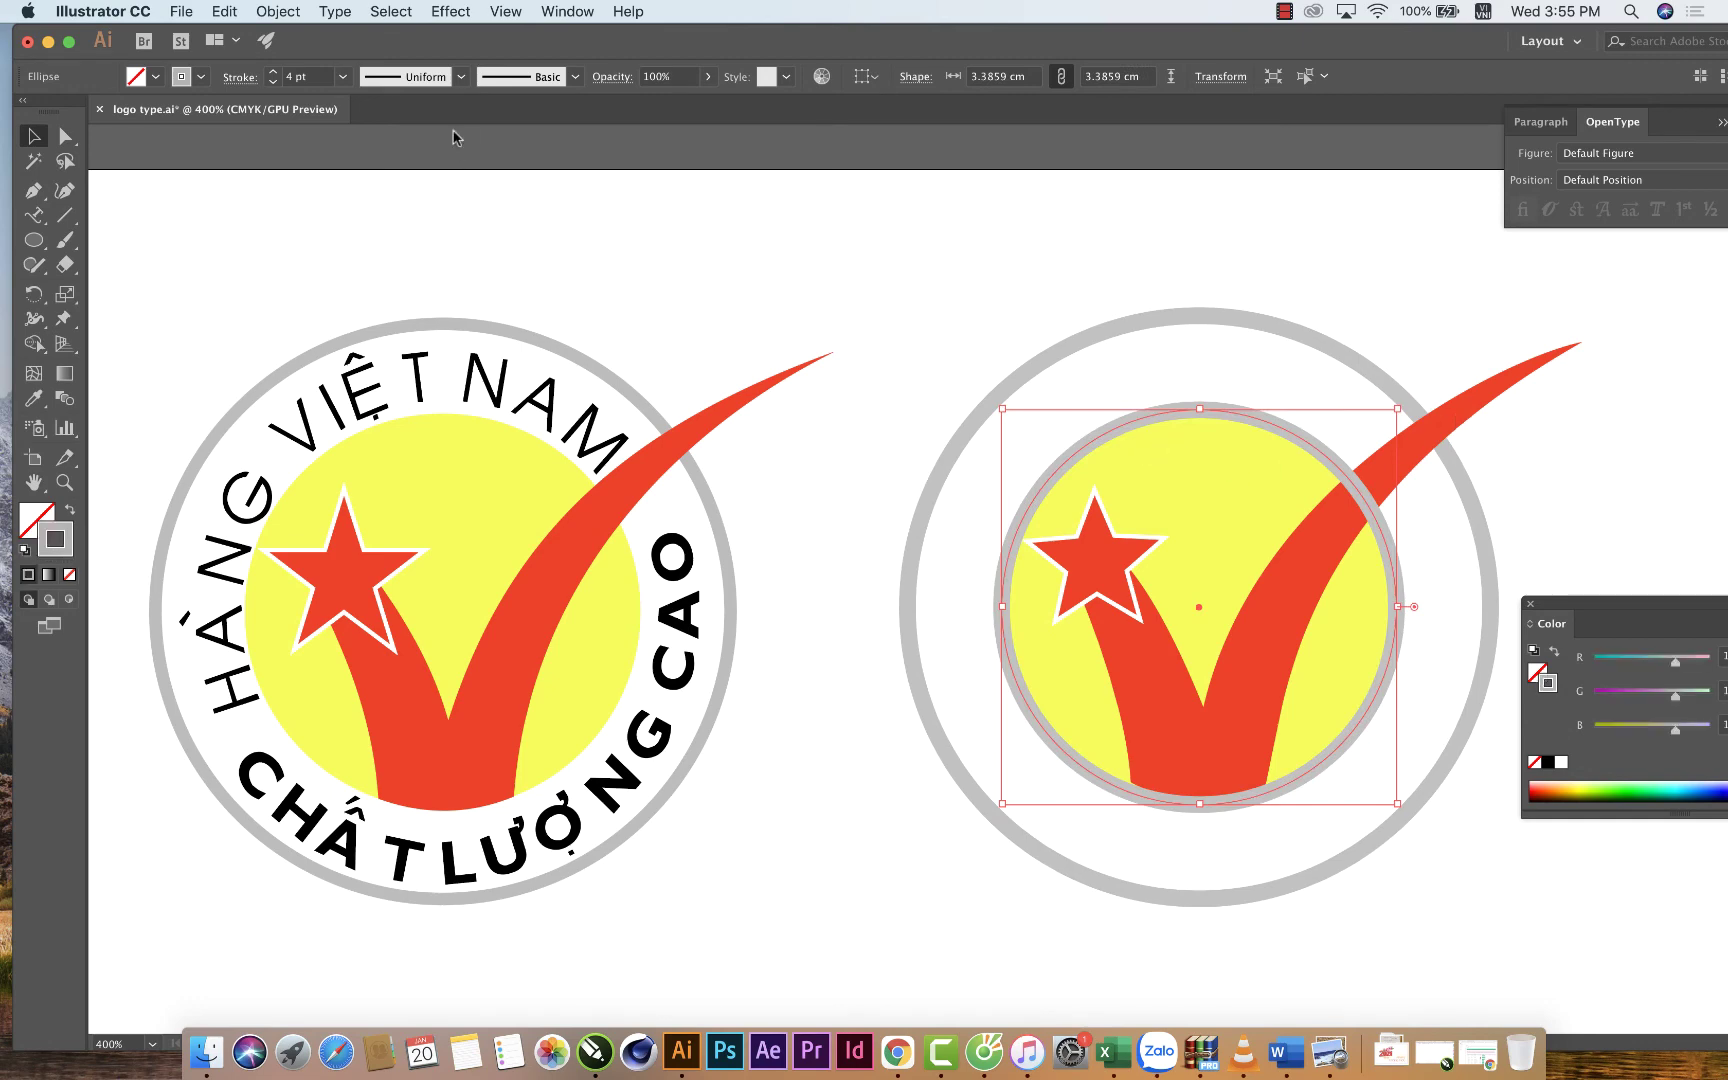
pyautogui.click(342, 77)
pyautogui.click(354, 128)
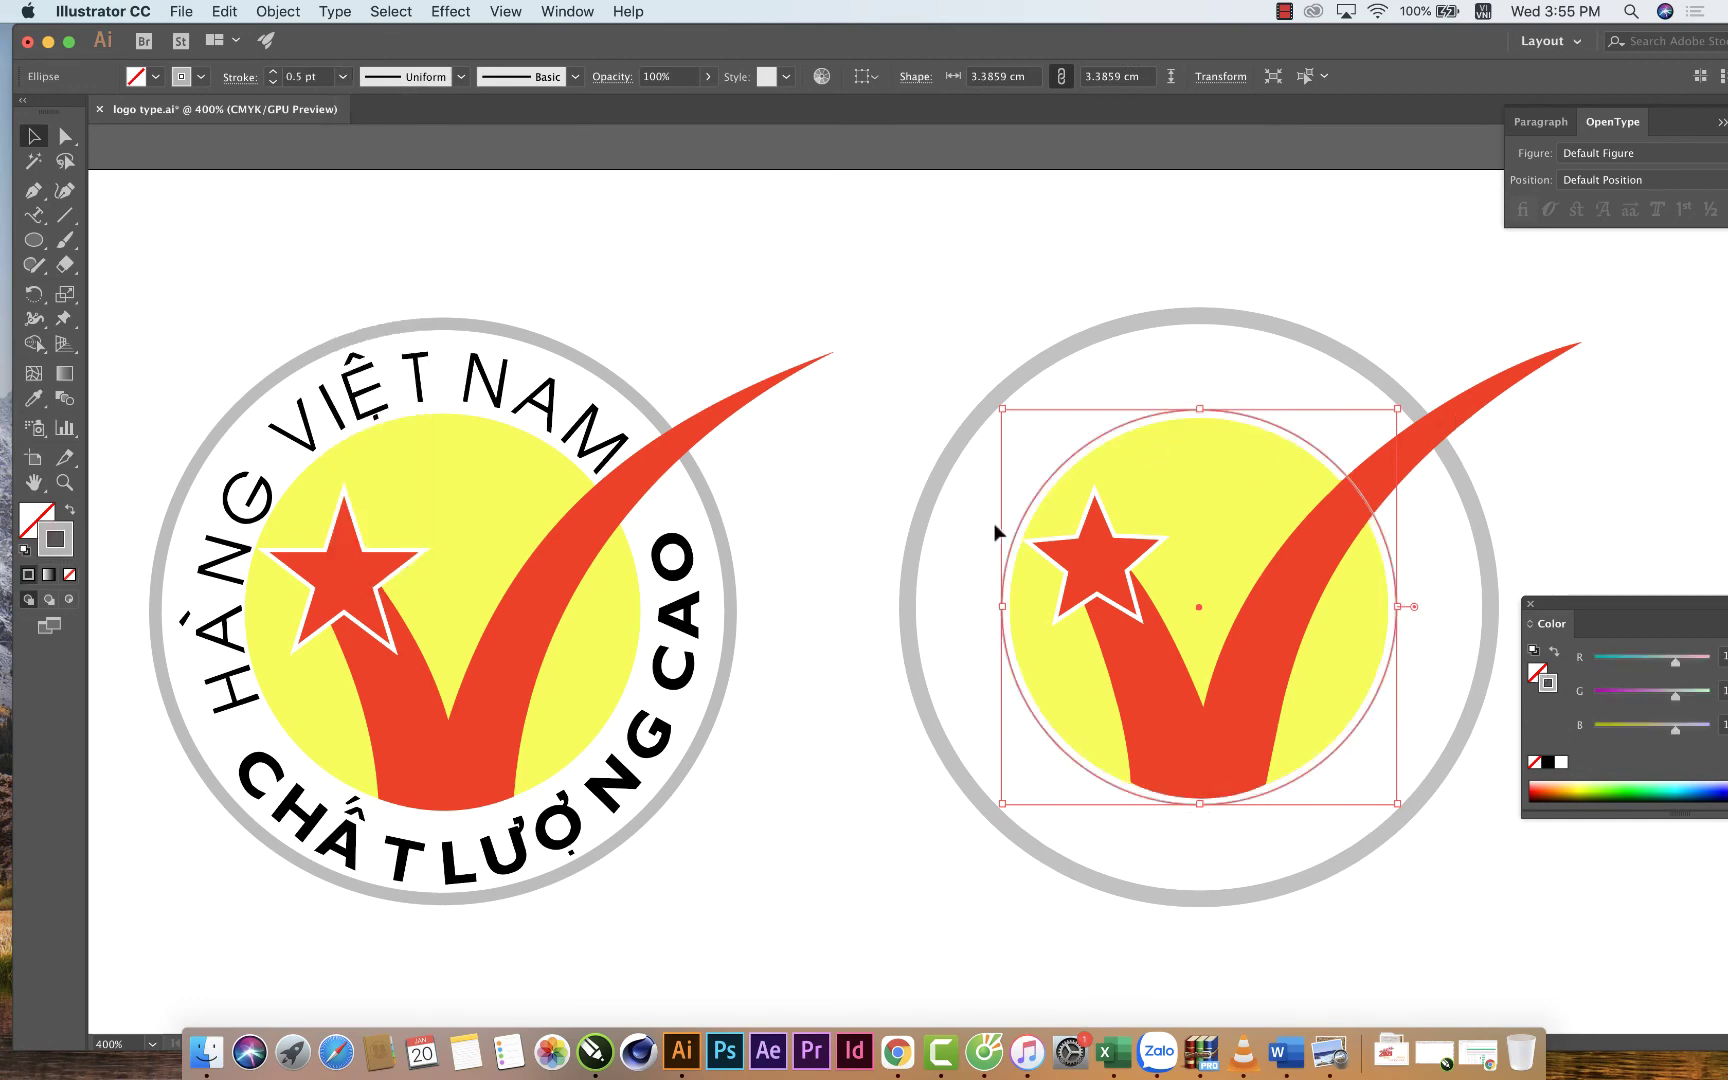
pyautogui.click(25, 550)
pyautogui.click(69, 574)
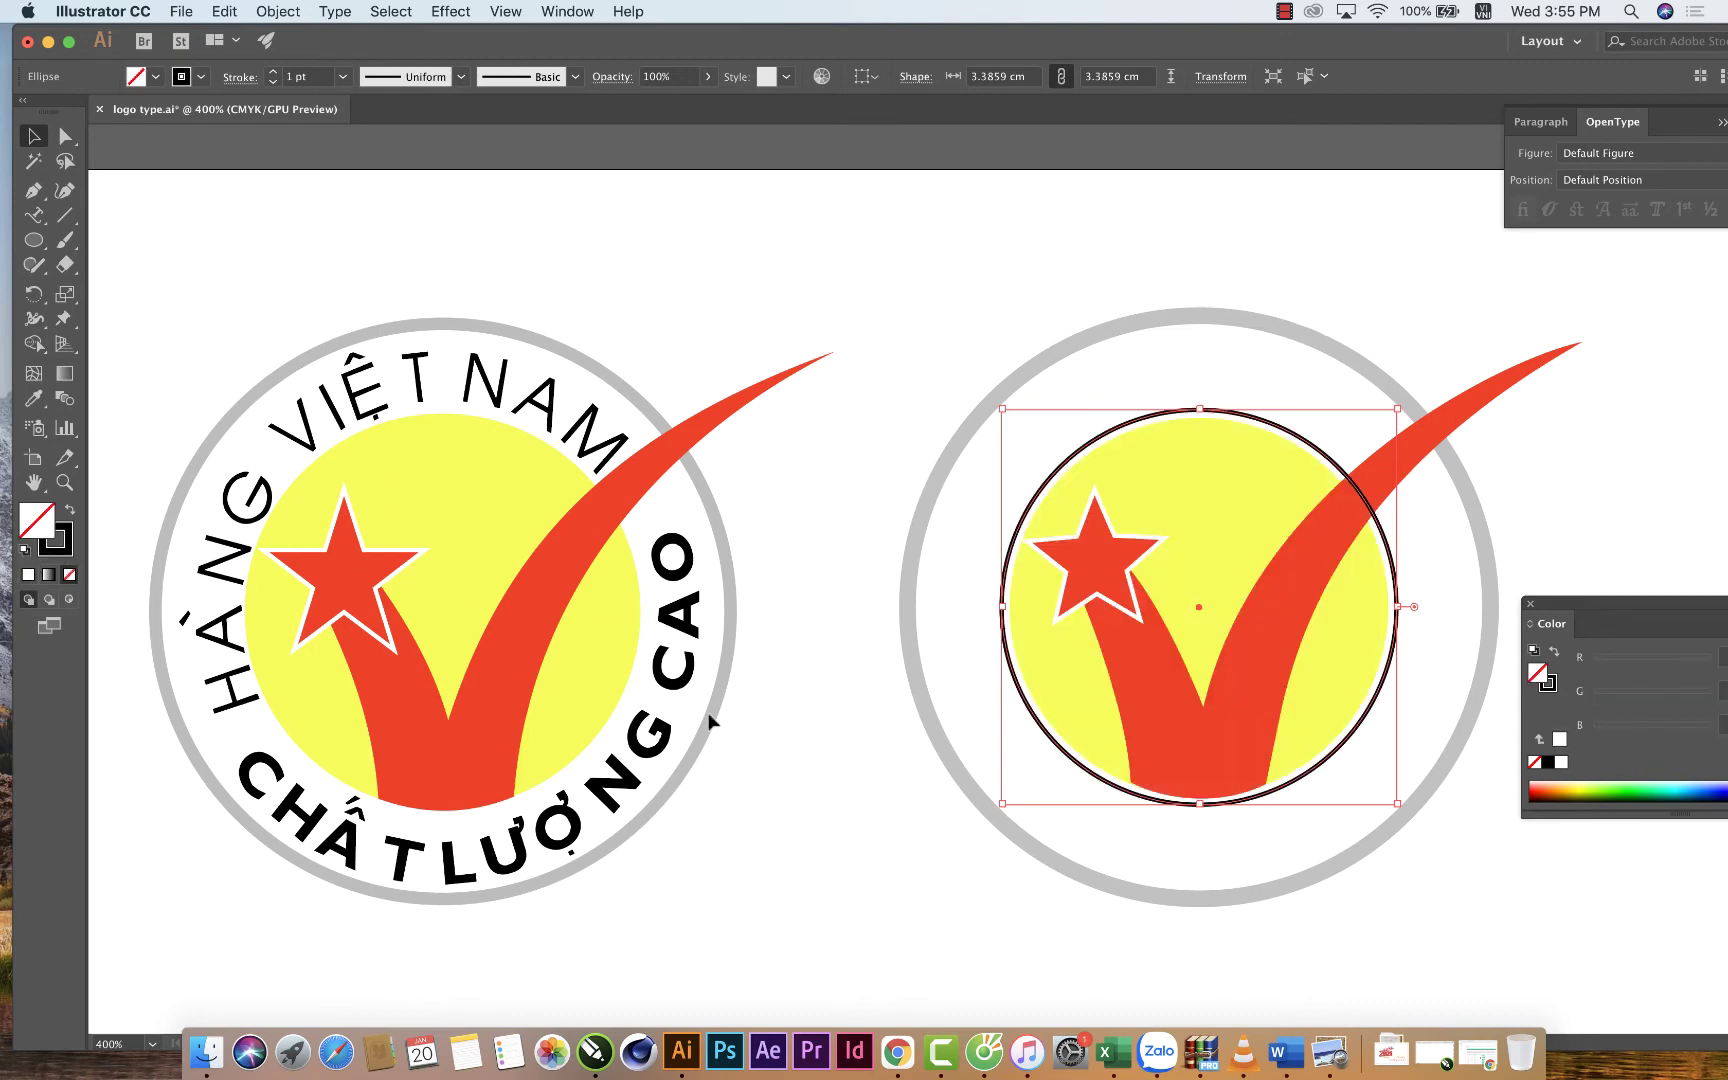
pyautogui.click(780, 705)
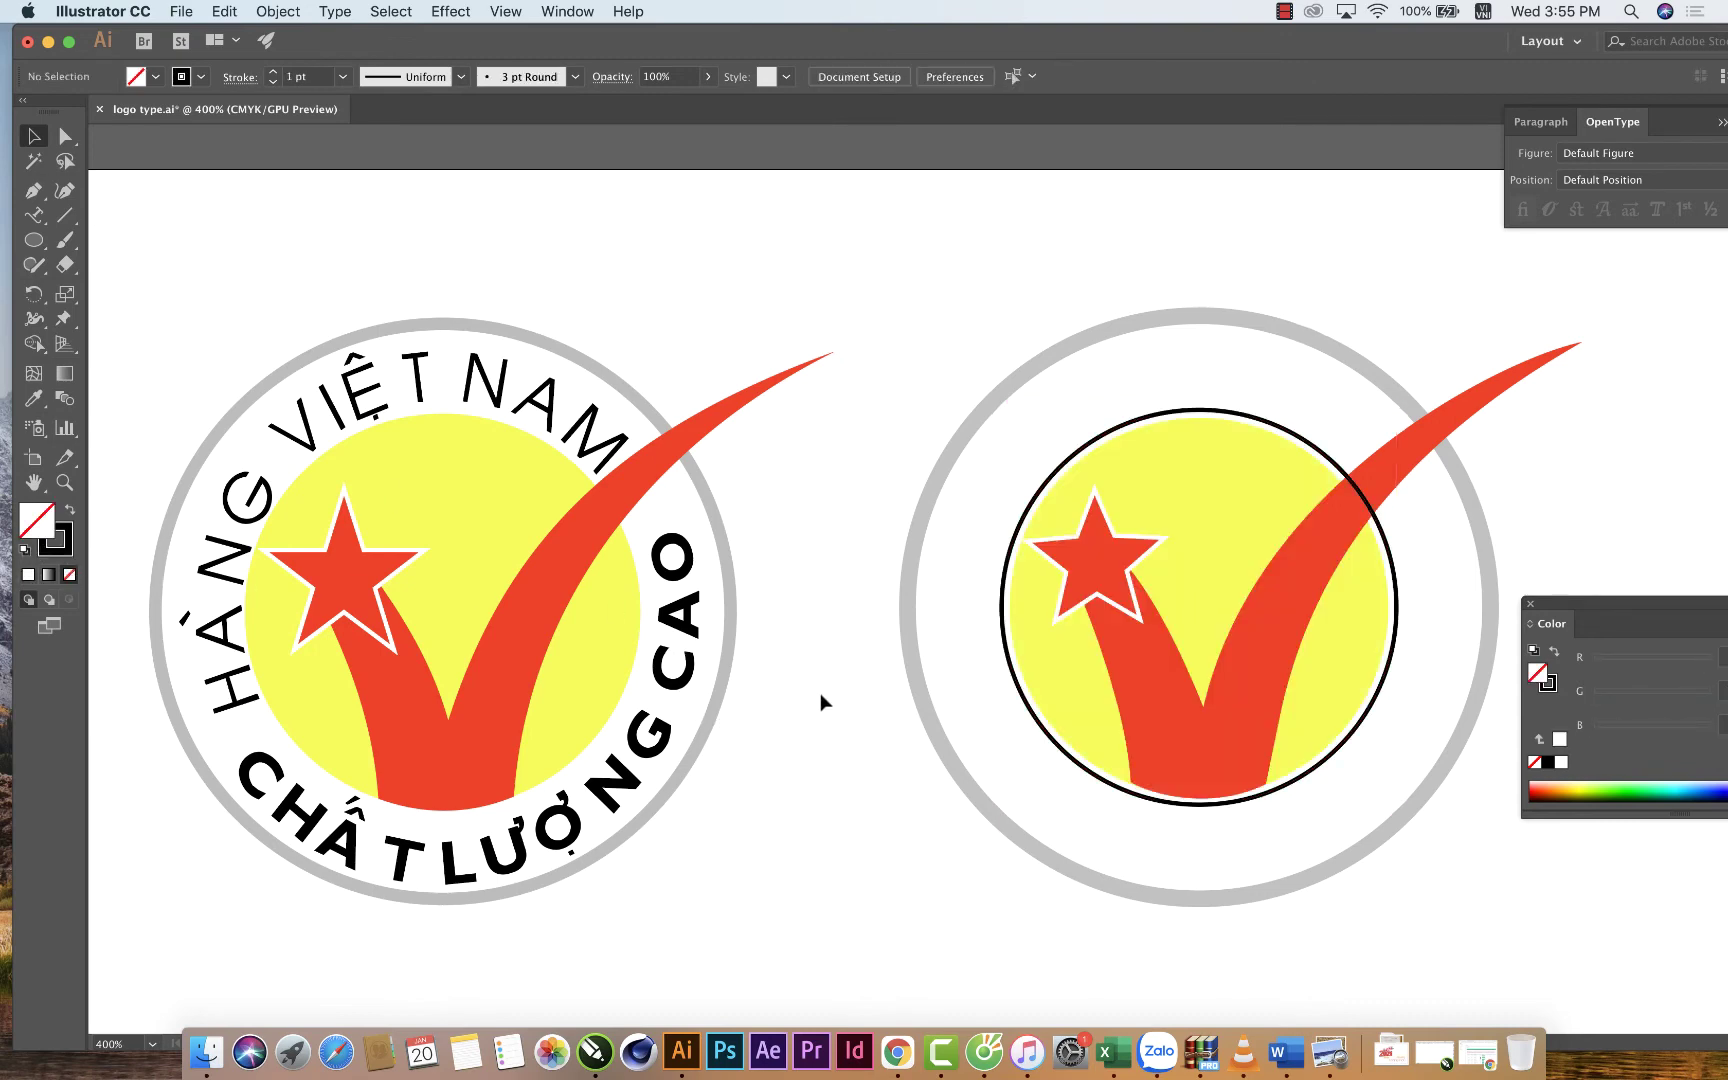
# Reselect the inner circle and pan to show more of the right logo.
pyautogui.click(1060, 472)
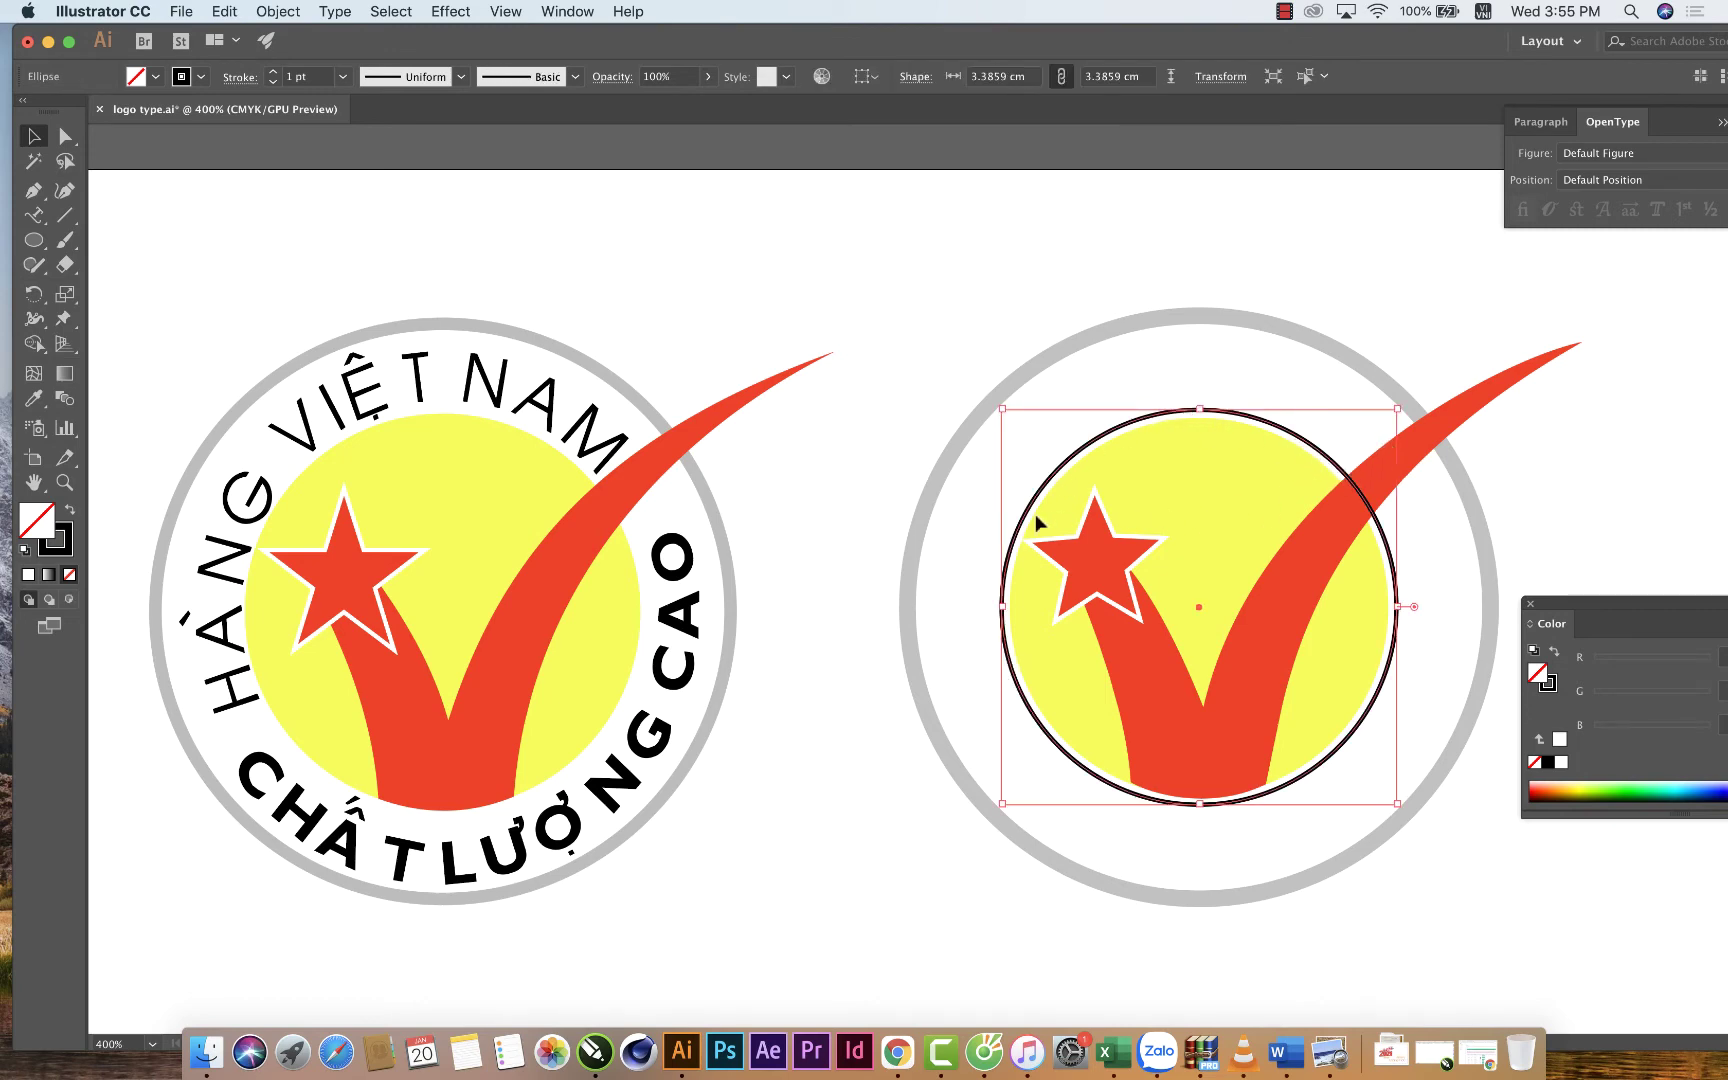
pyautogui.moveTo(864, 456); pyautogui.dragTo(791, 394)
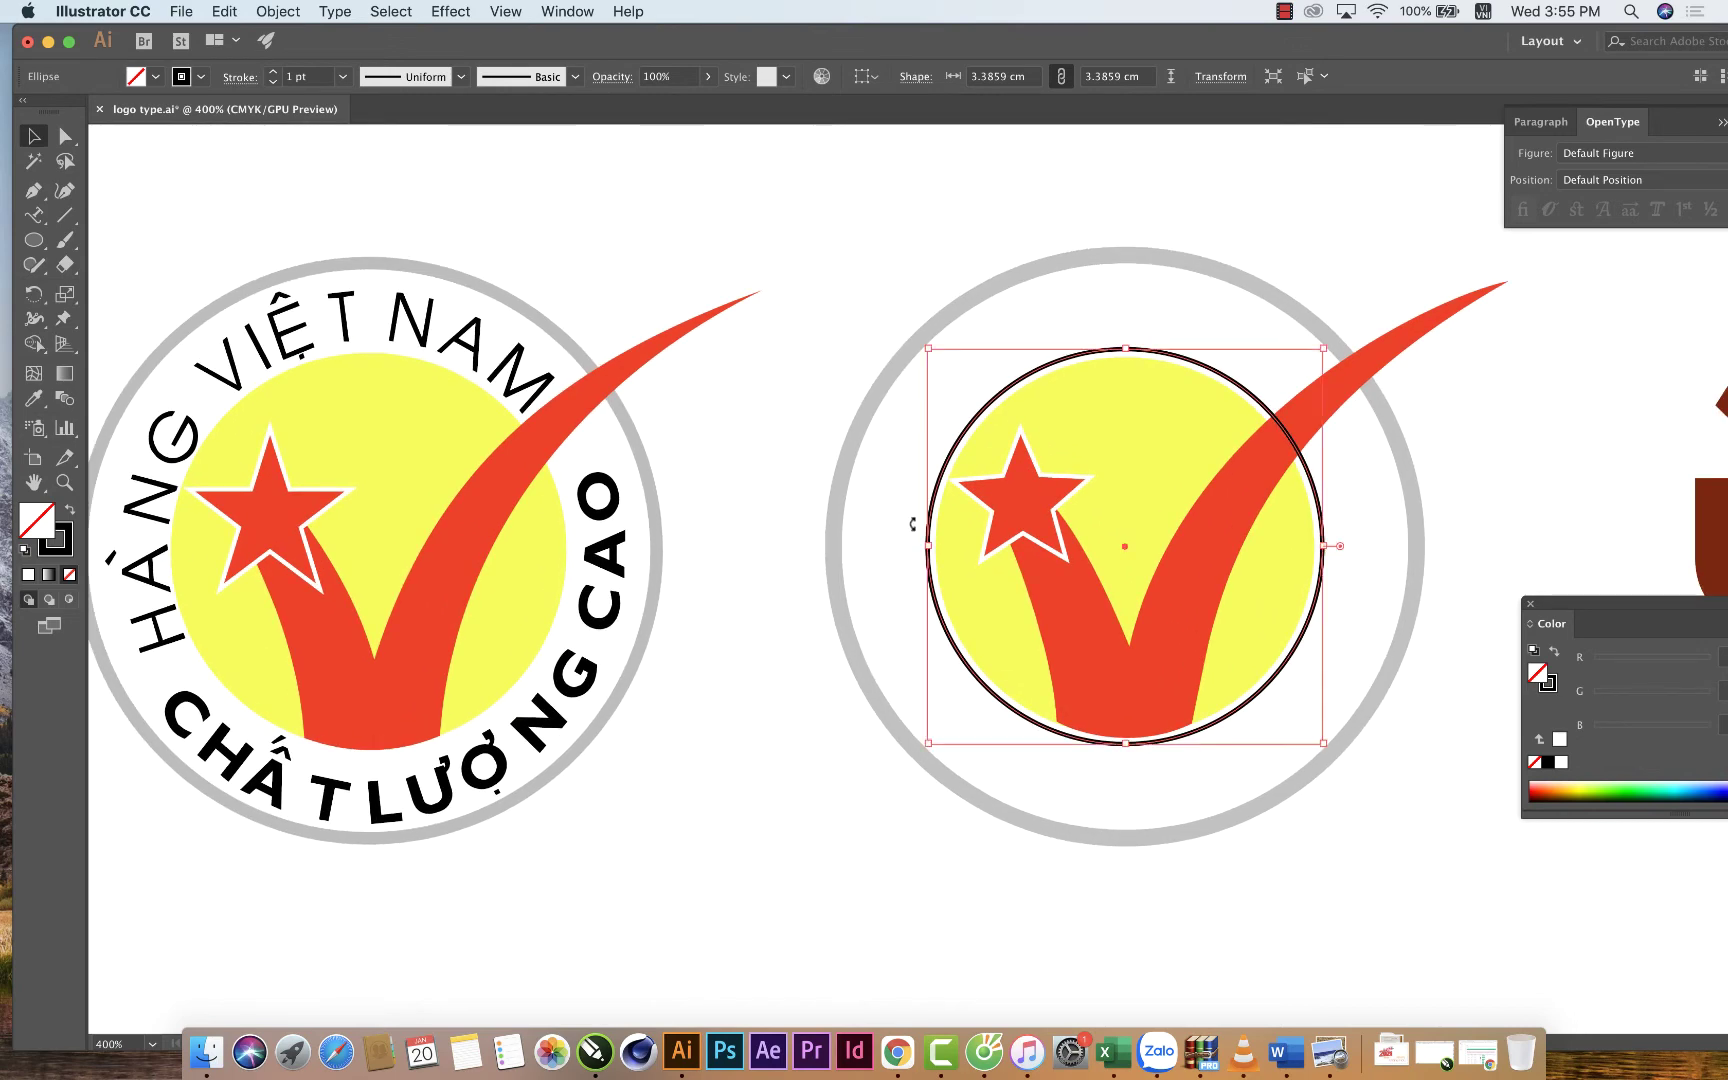
pyautogui.click(1048, 737)
pyautogui.click(945, 629)
pyautogui.click(65, 136)
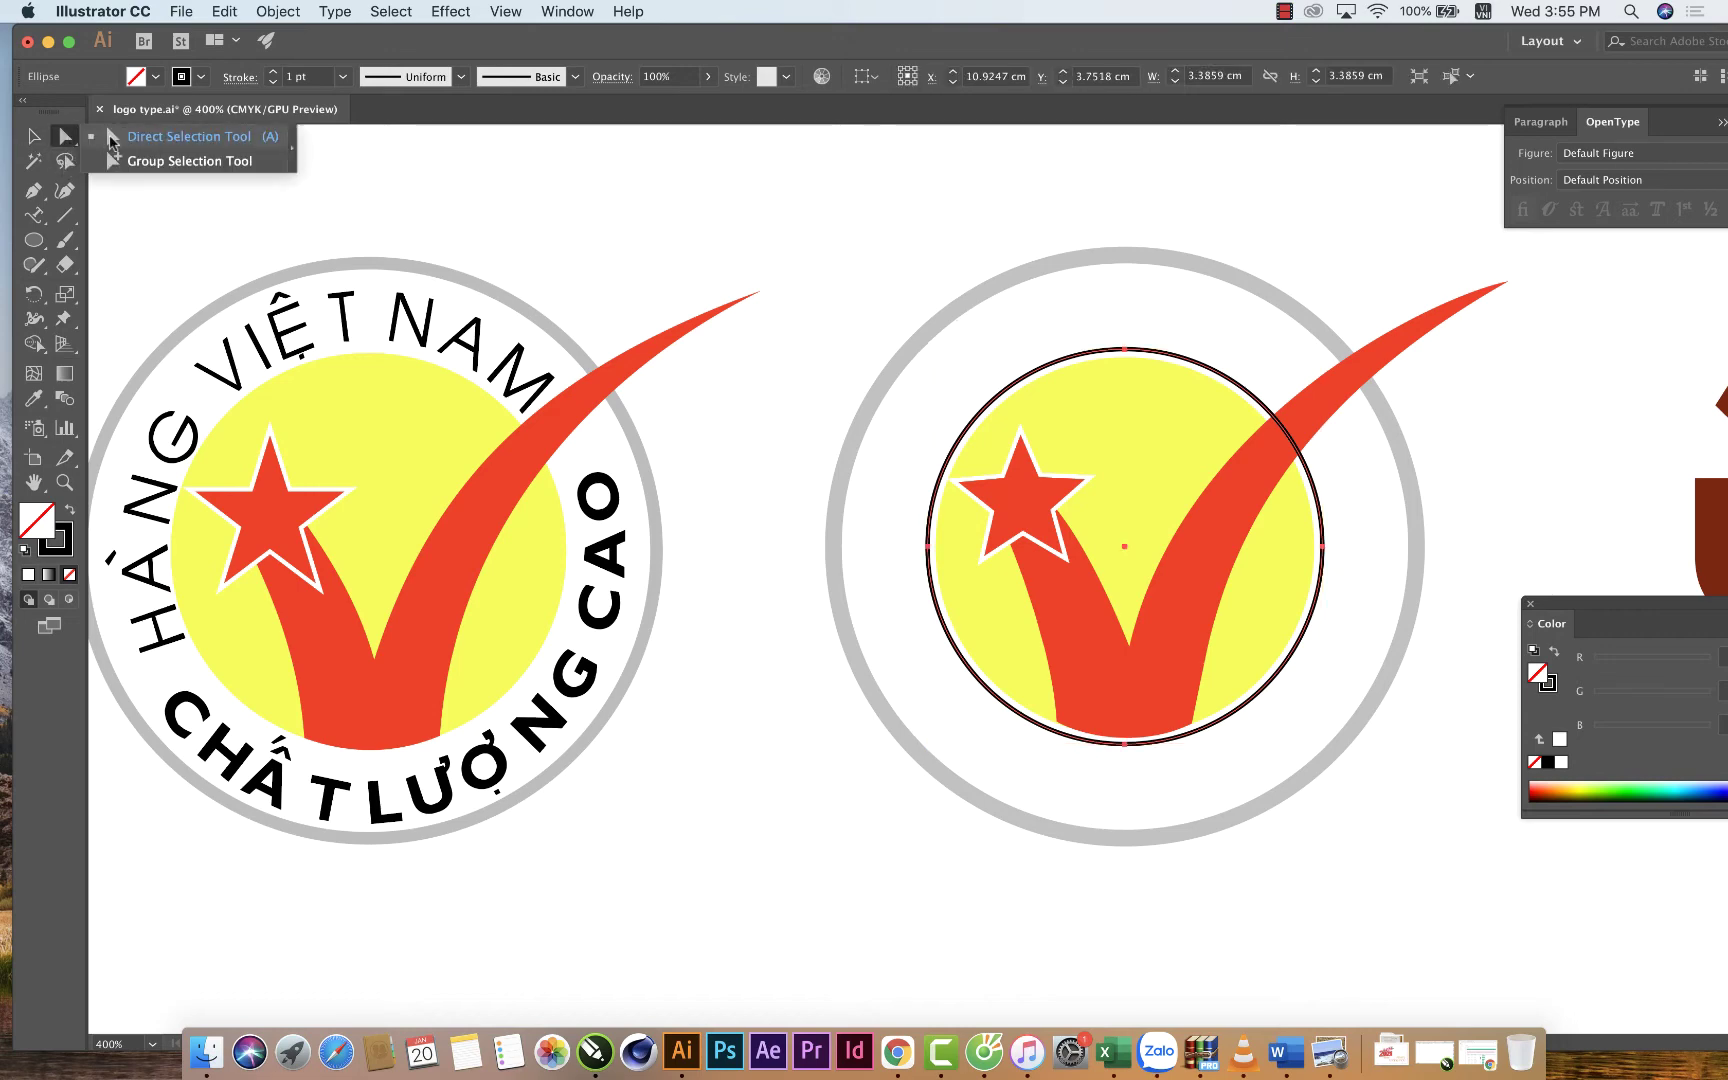
# Pick the inner circle's bottom anchor and cut the path there, undoing an accidental stretch.
pyautogui.click(127, 140)
pyautogui.click(1131, 752)
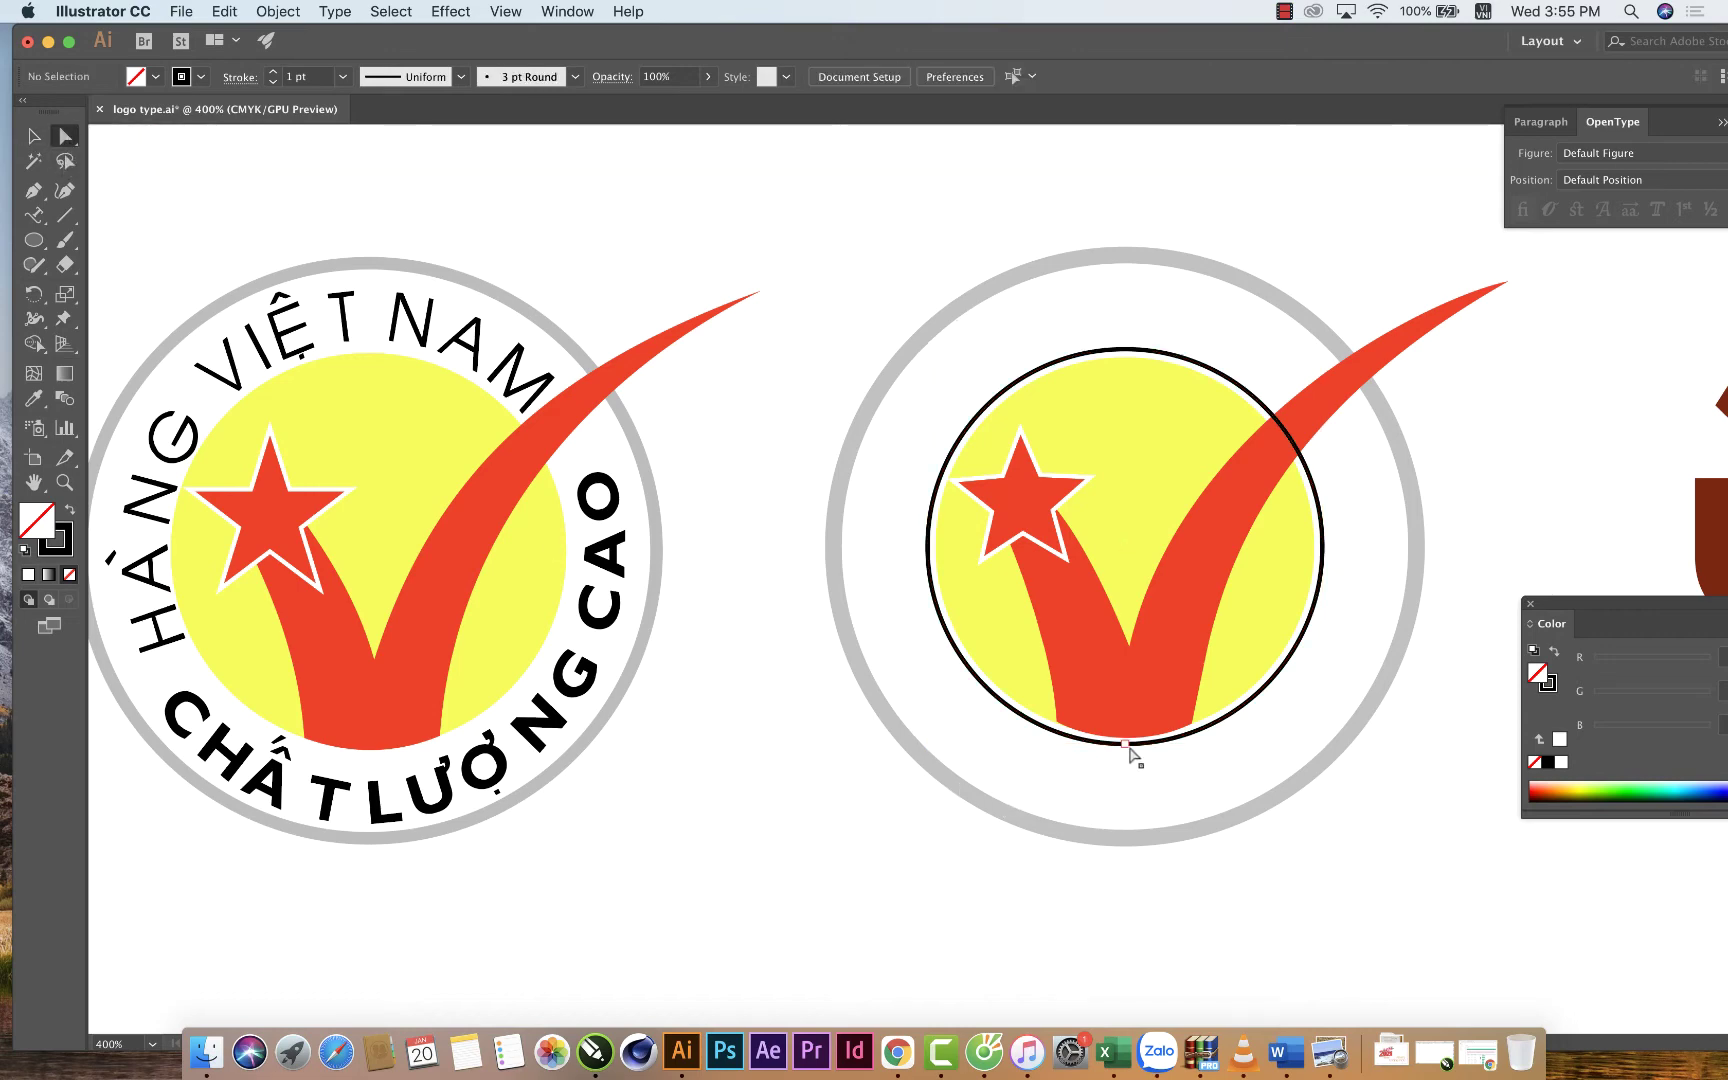
pyautogui.click(1127, 747)
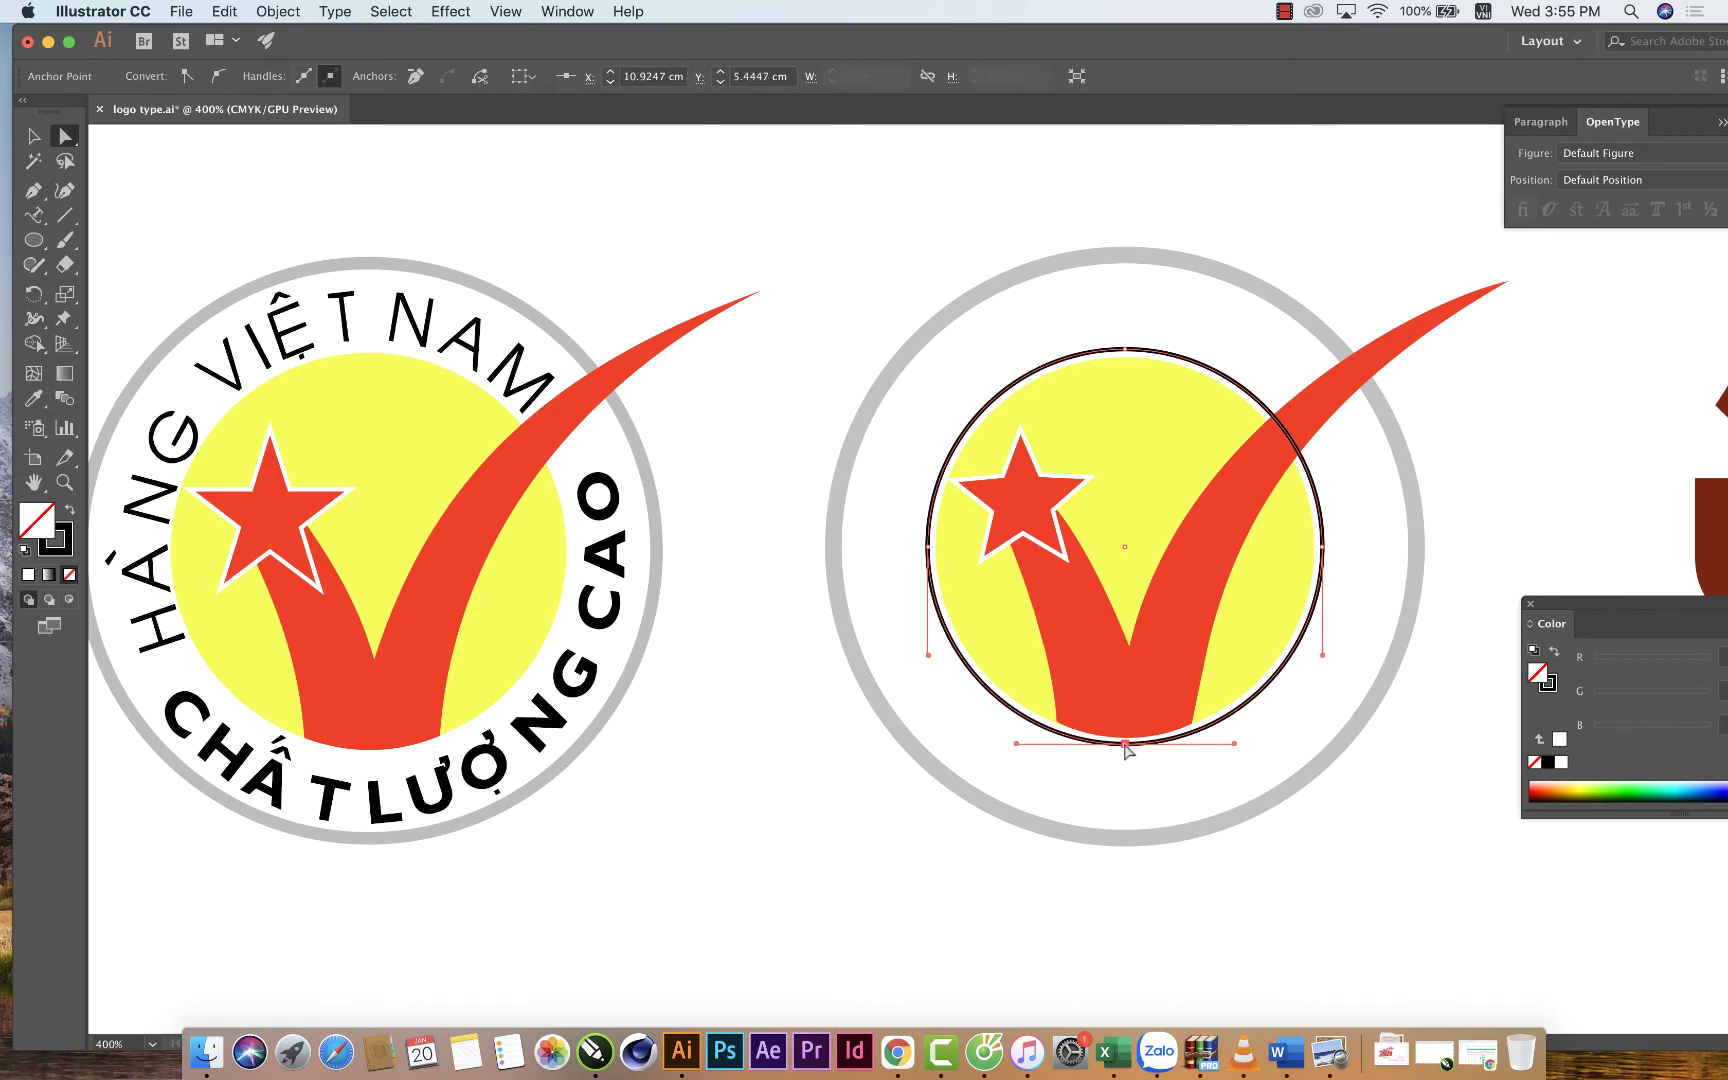
pyautogui.moveTo(1125, 743); pyautogui.dragTo(1127, 814)
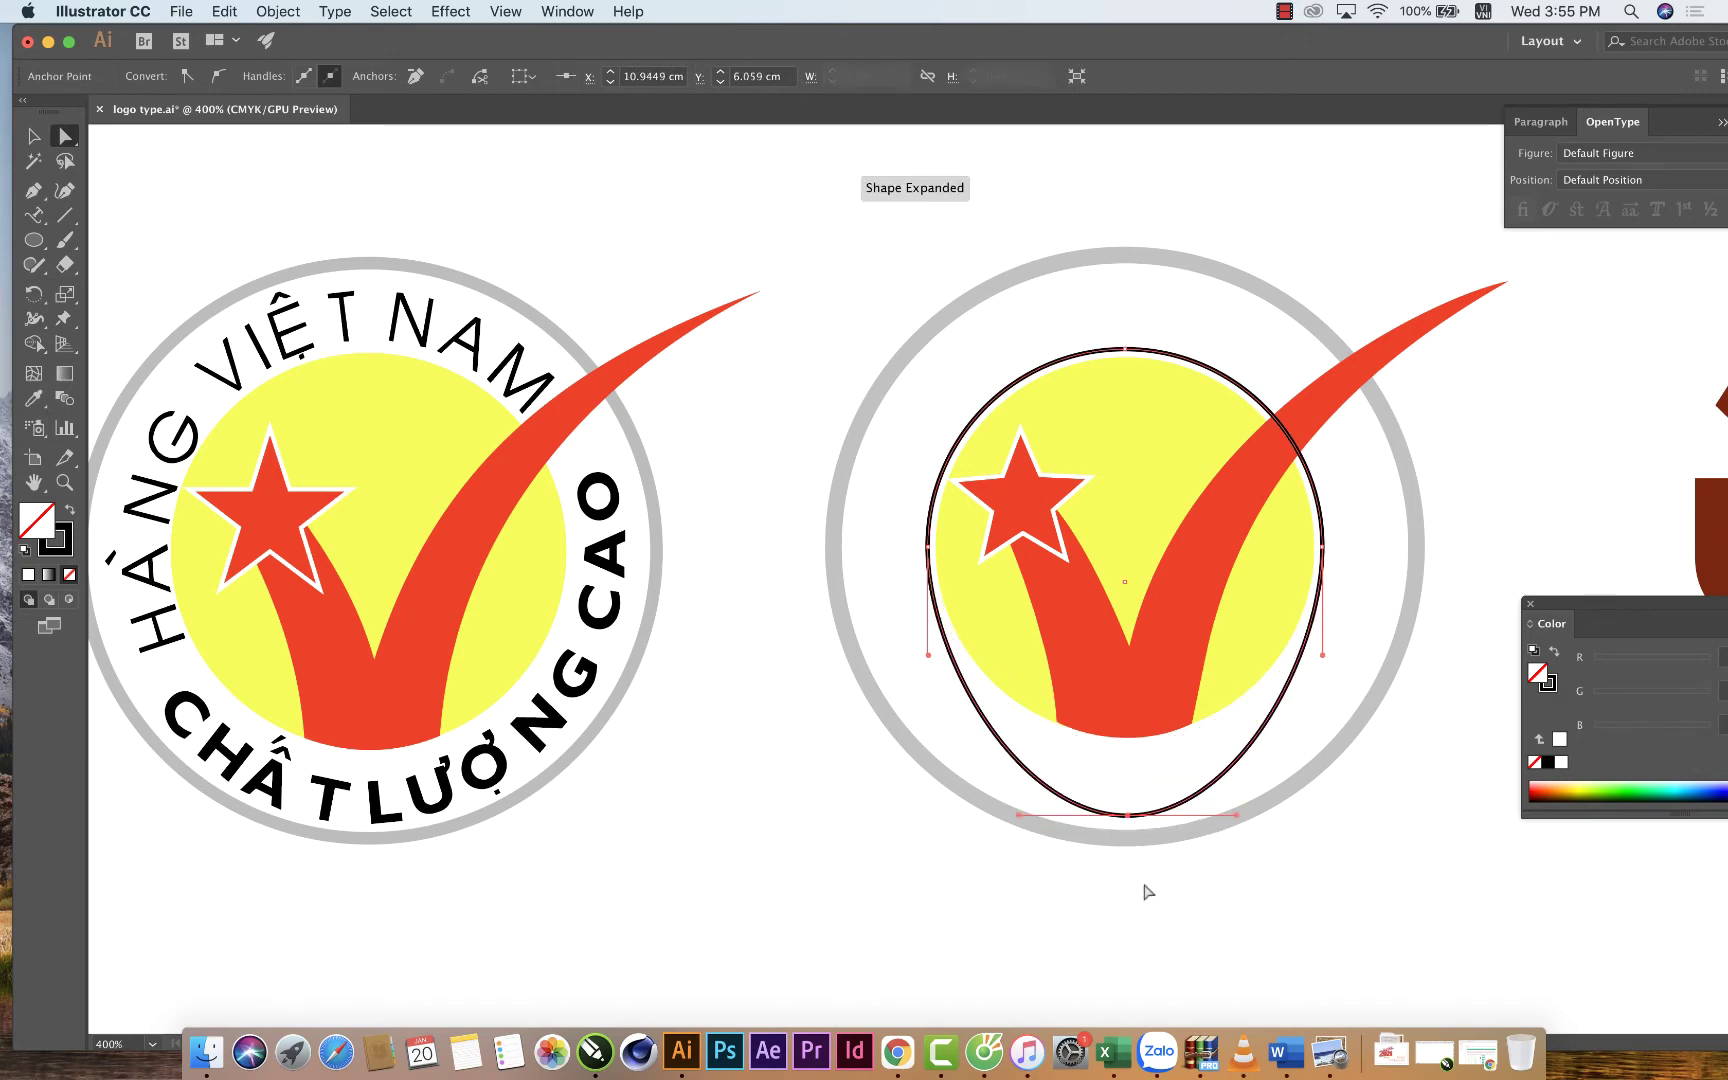
pyautogui.hotkey('ctrl', 'z')
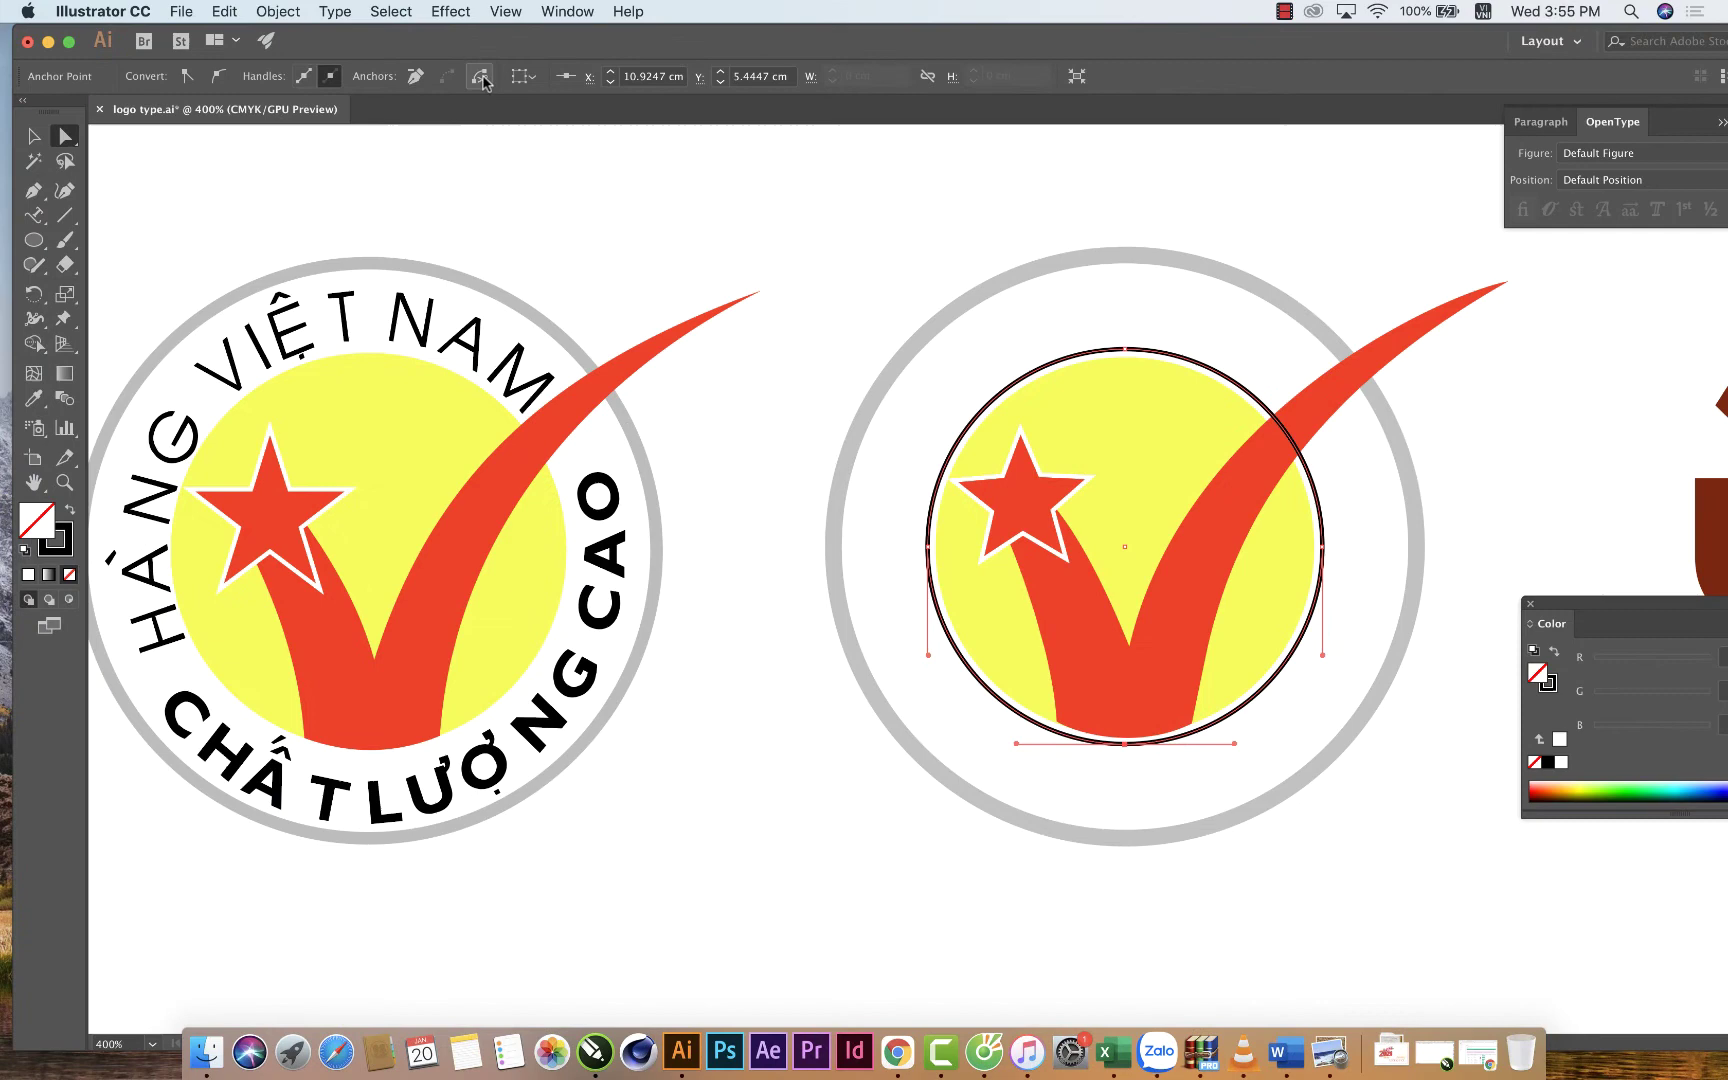
pyautogui.click(481, 78)
# Remove the circle's lower pieces so only the top-half arc remains.
pyautogui.click(1040, 862)
pyautogui.click(1145, 743)
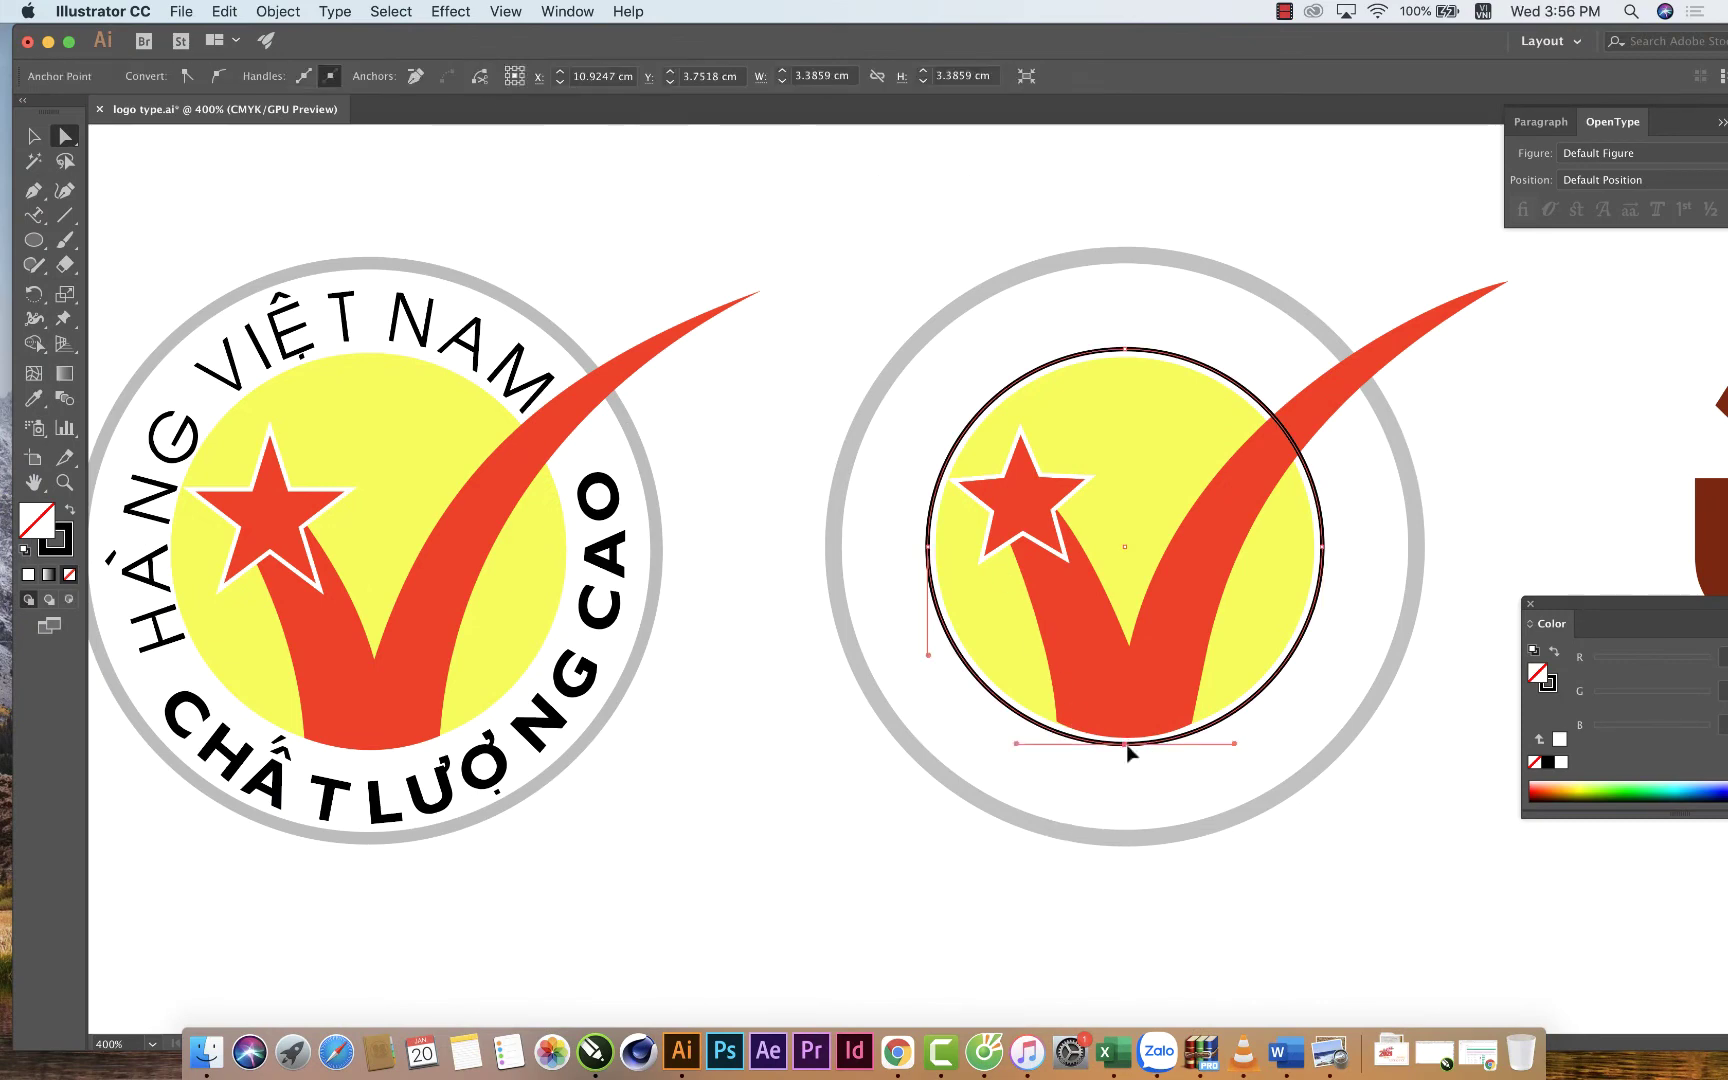
pyautogui.moveTo(1126, 744); pyautogui.dragTo(1032, 826)
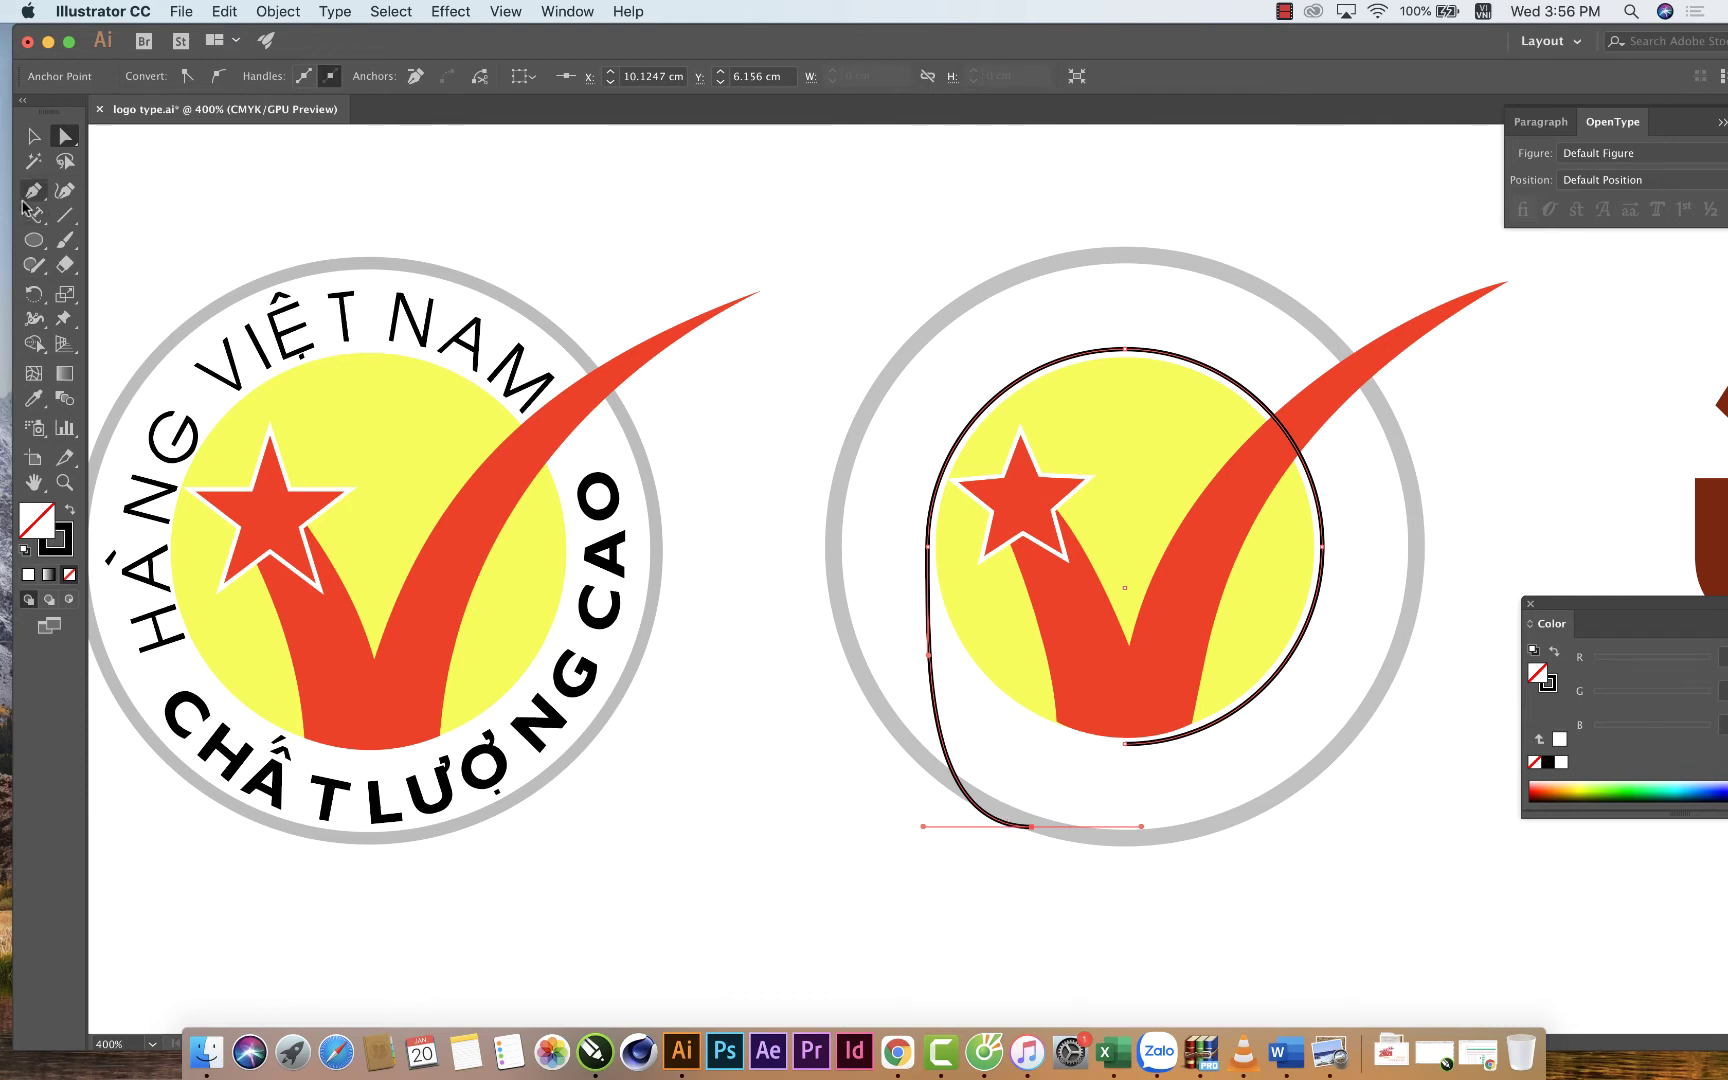
pyautogui.click(33, 190)
pyautogui.click(100, 190)
pyautogui.hotkey('ctrl', 'z')
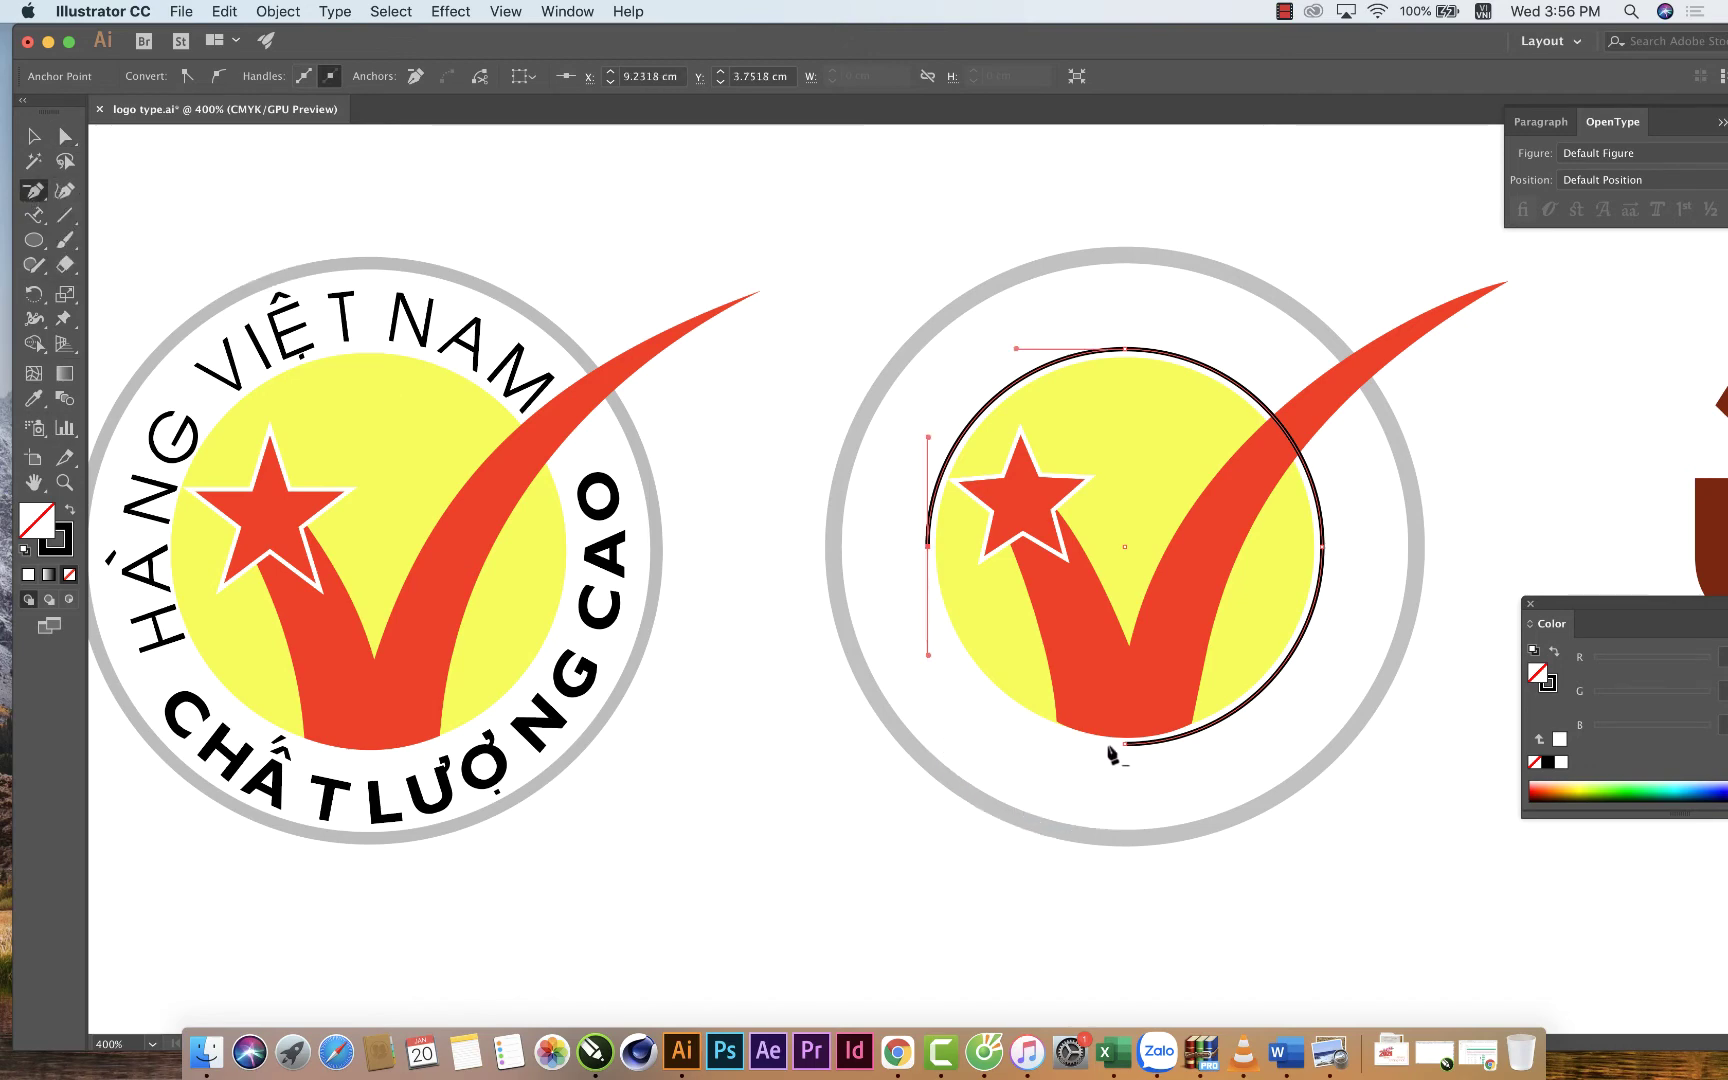
pyautogui.hotkey('ctrl', 'z')
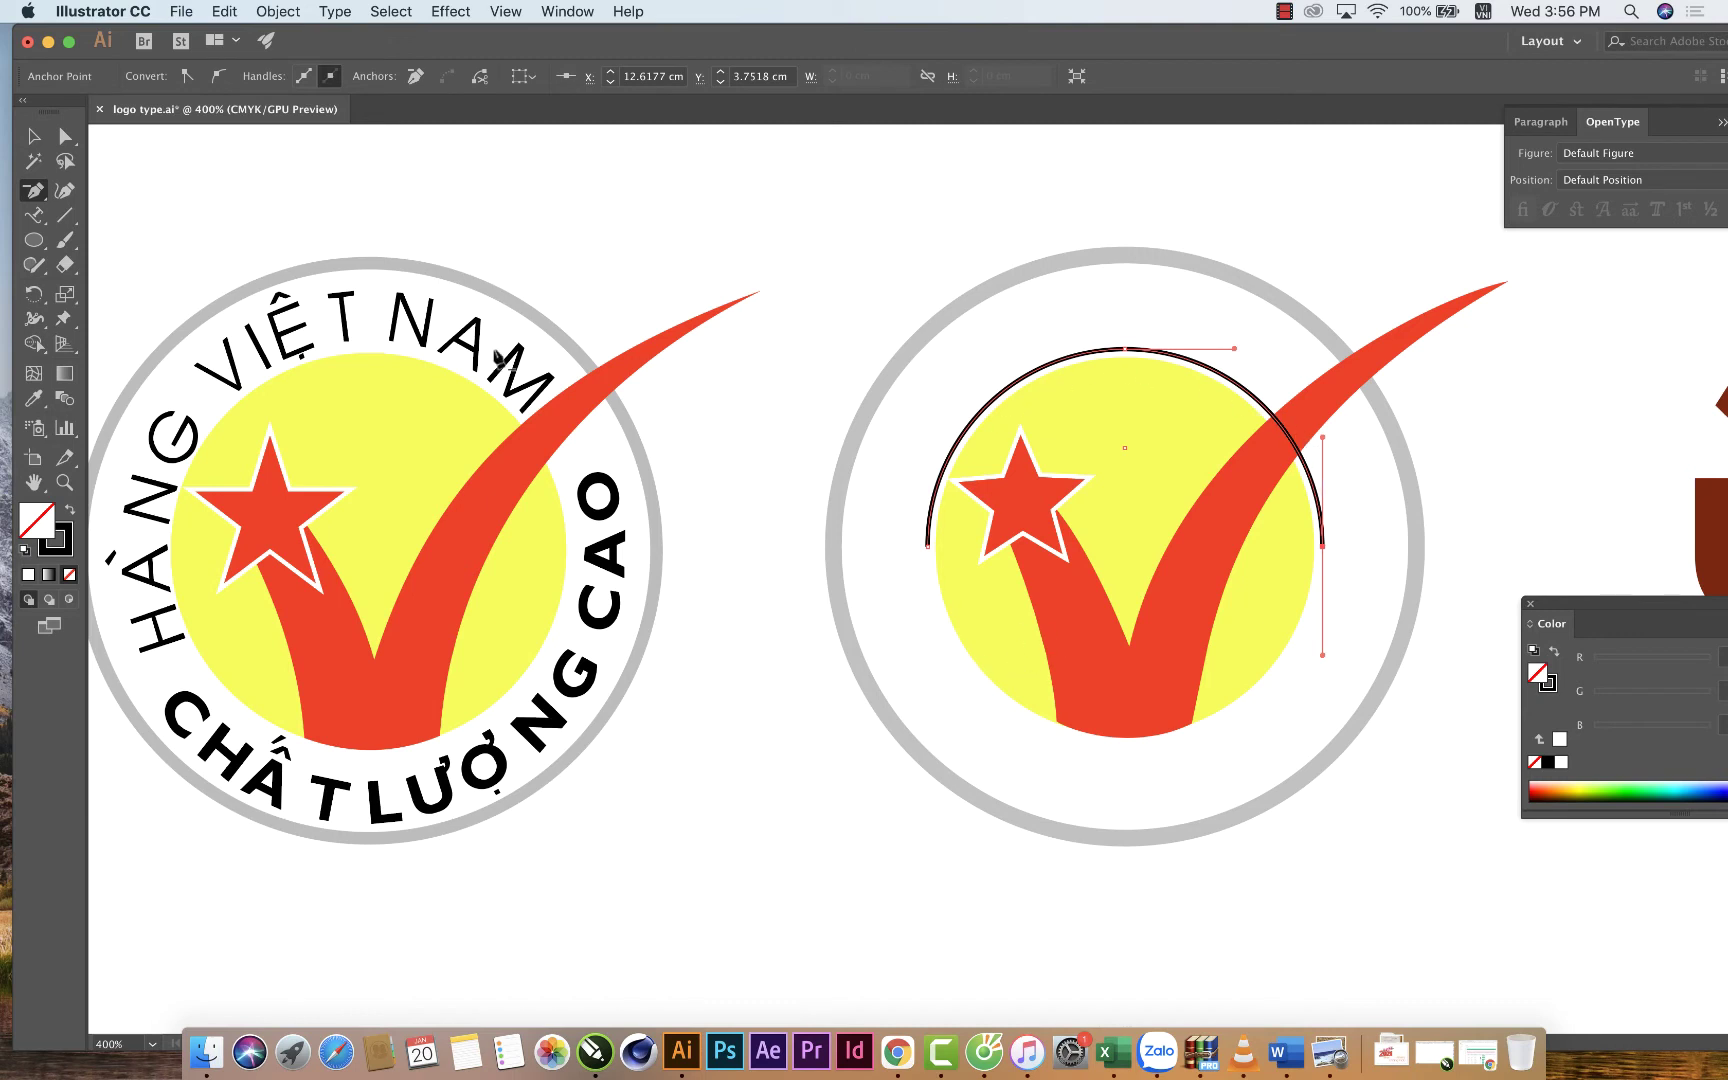
pyautogui.click(34, 137)
pyautogui.click(386, 707)
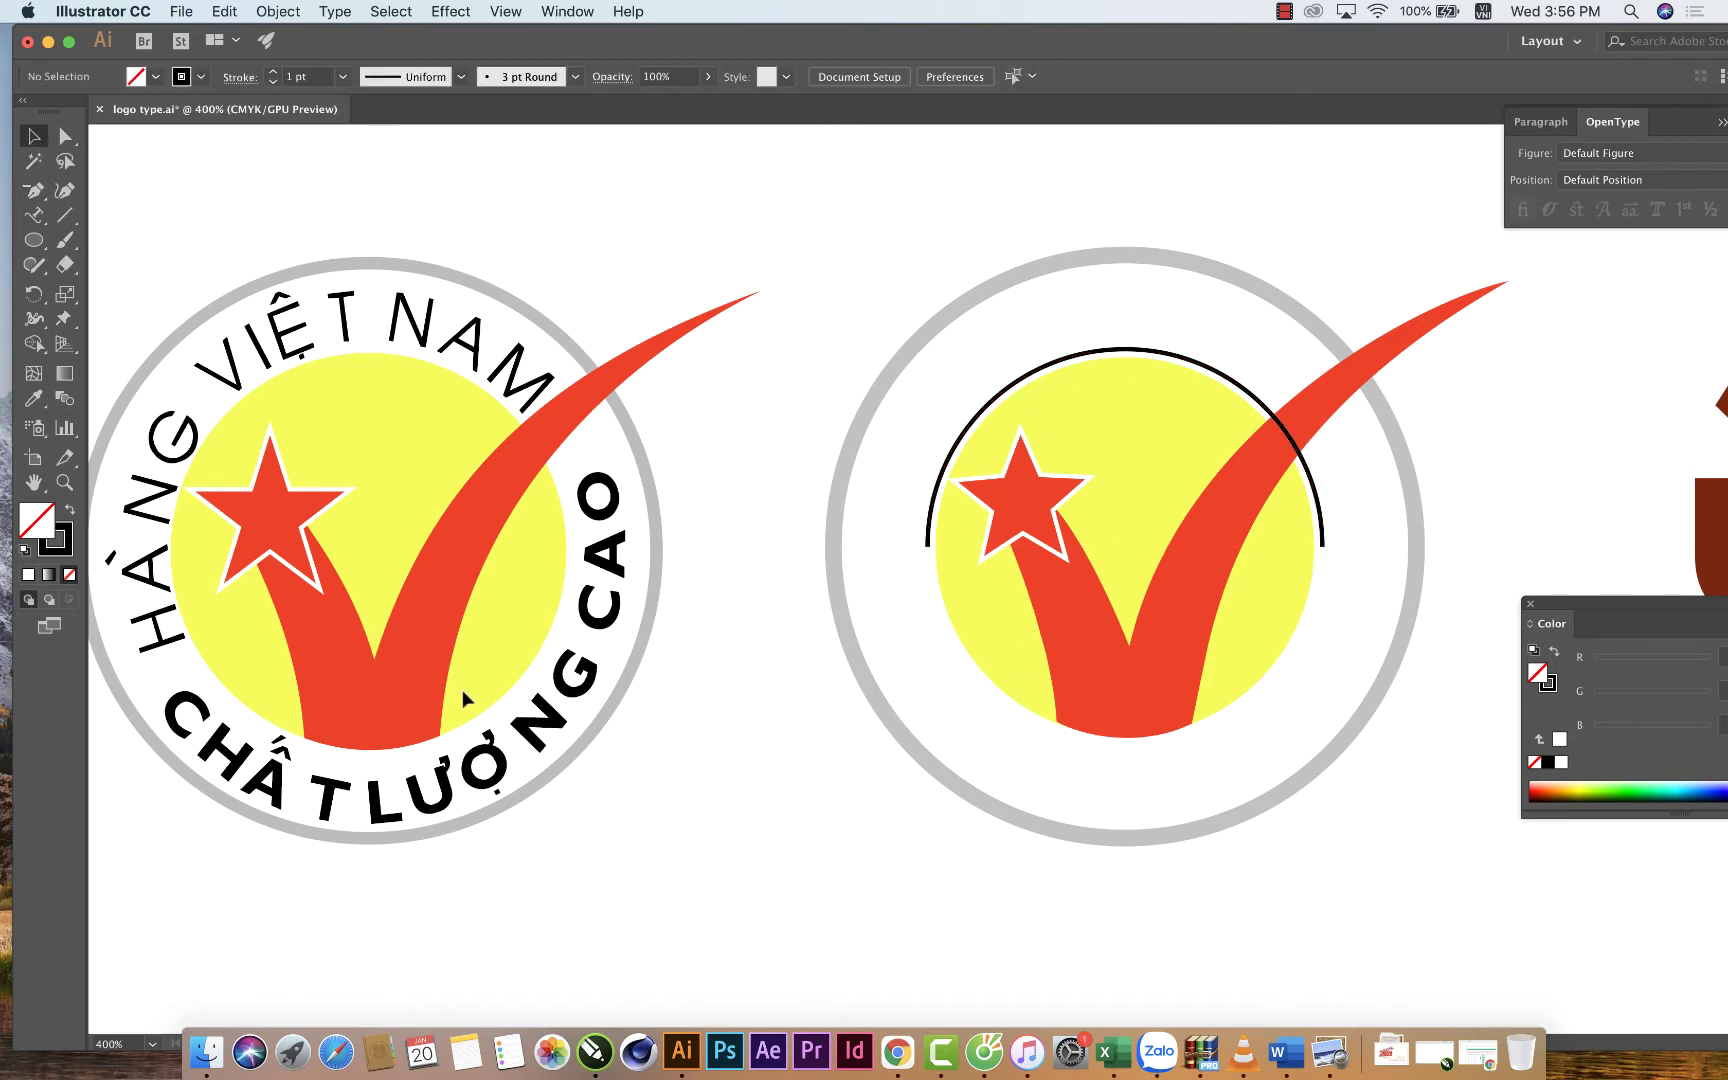
# Rotate the black arc counter-clockwise around the yellow disc toward its upper left.
pyautogui.click(1269, 419)
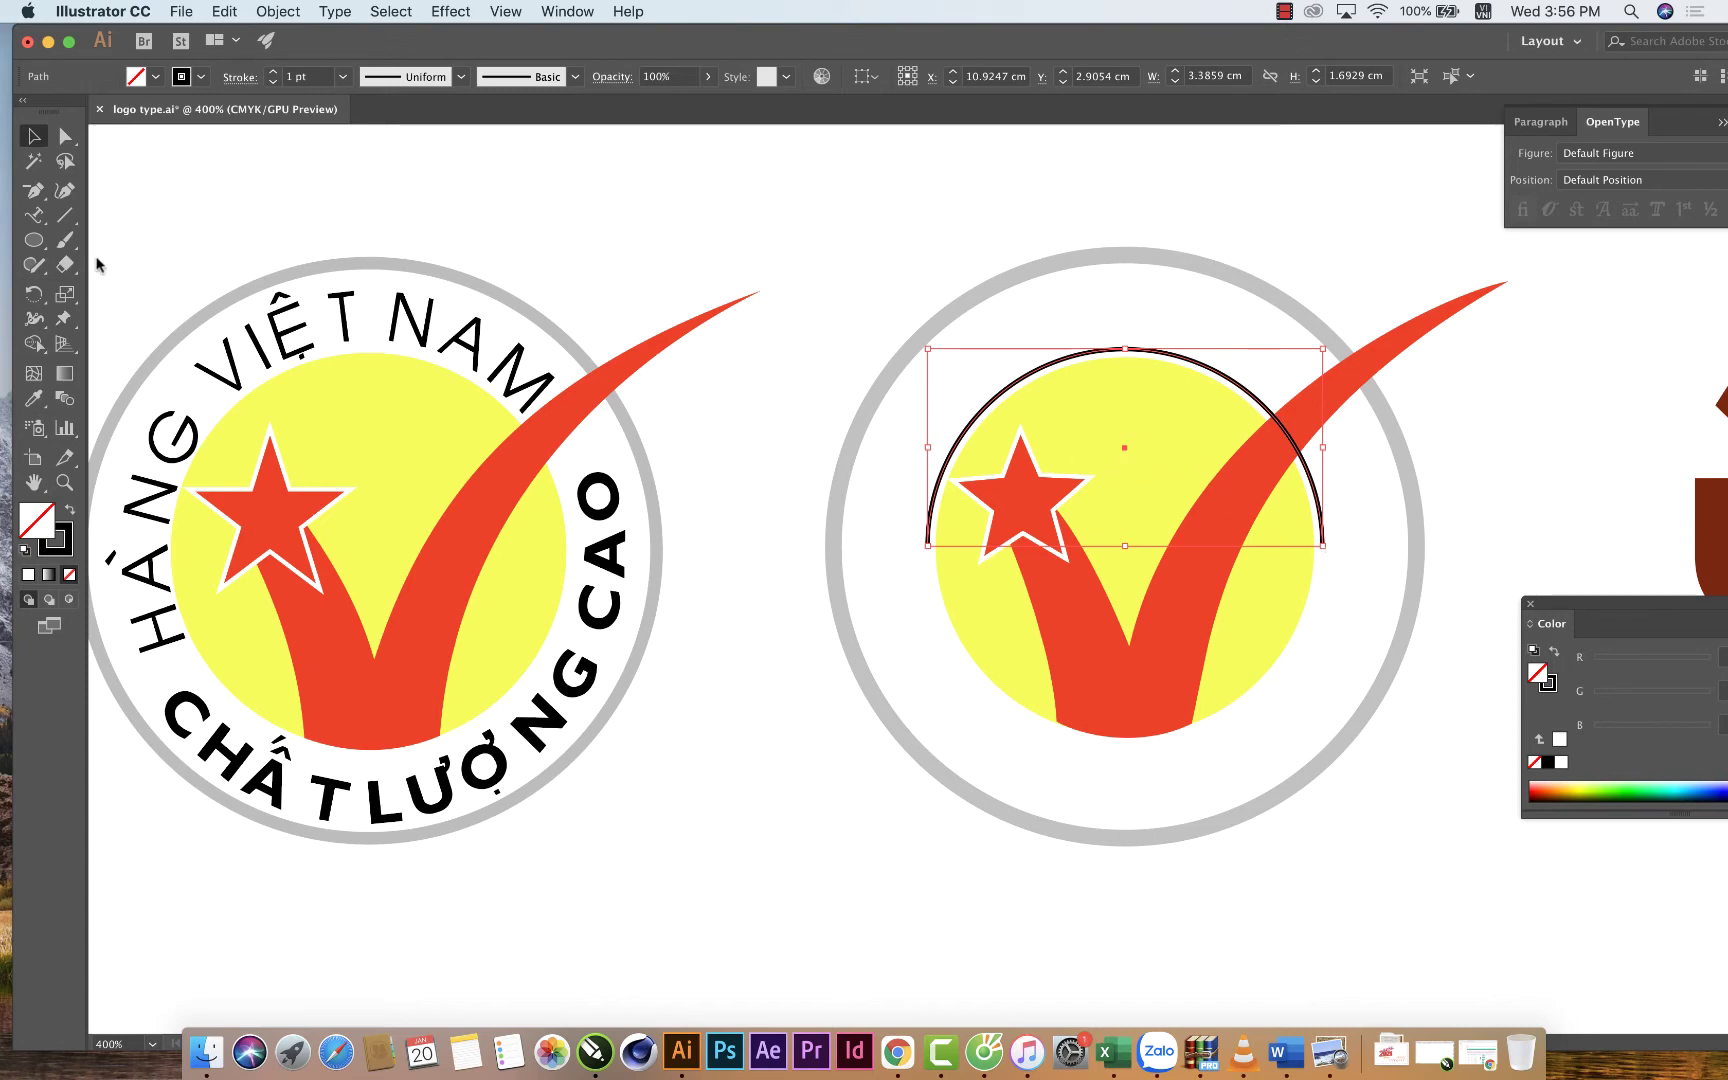
pyautogui.click(33, 293)
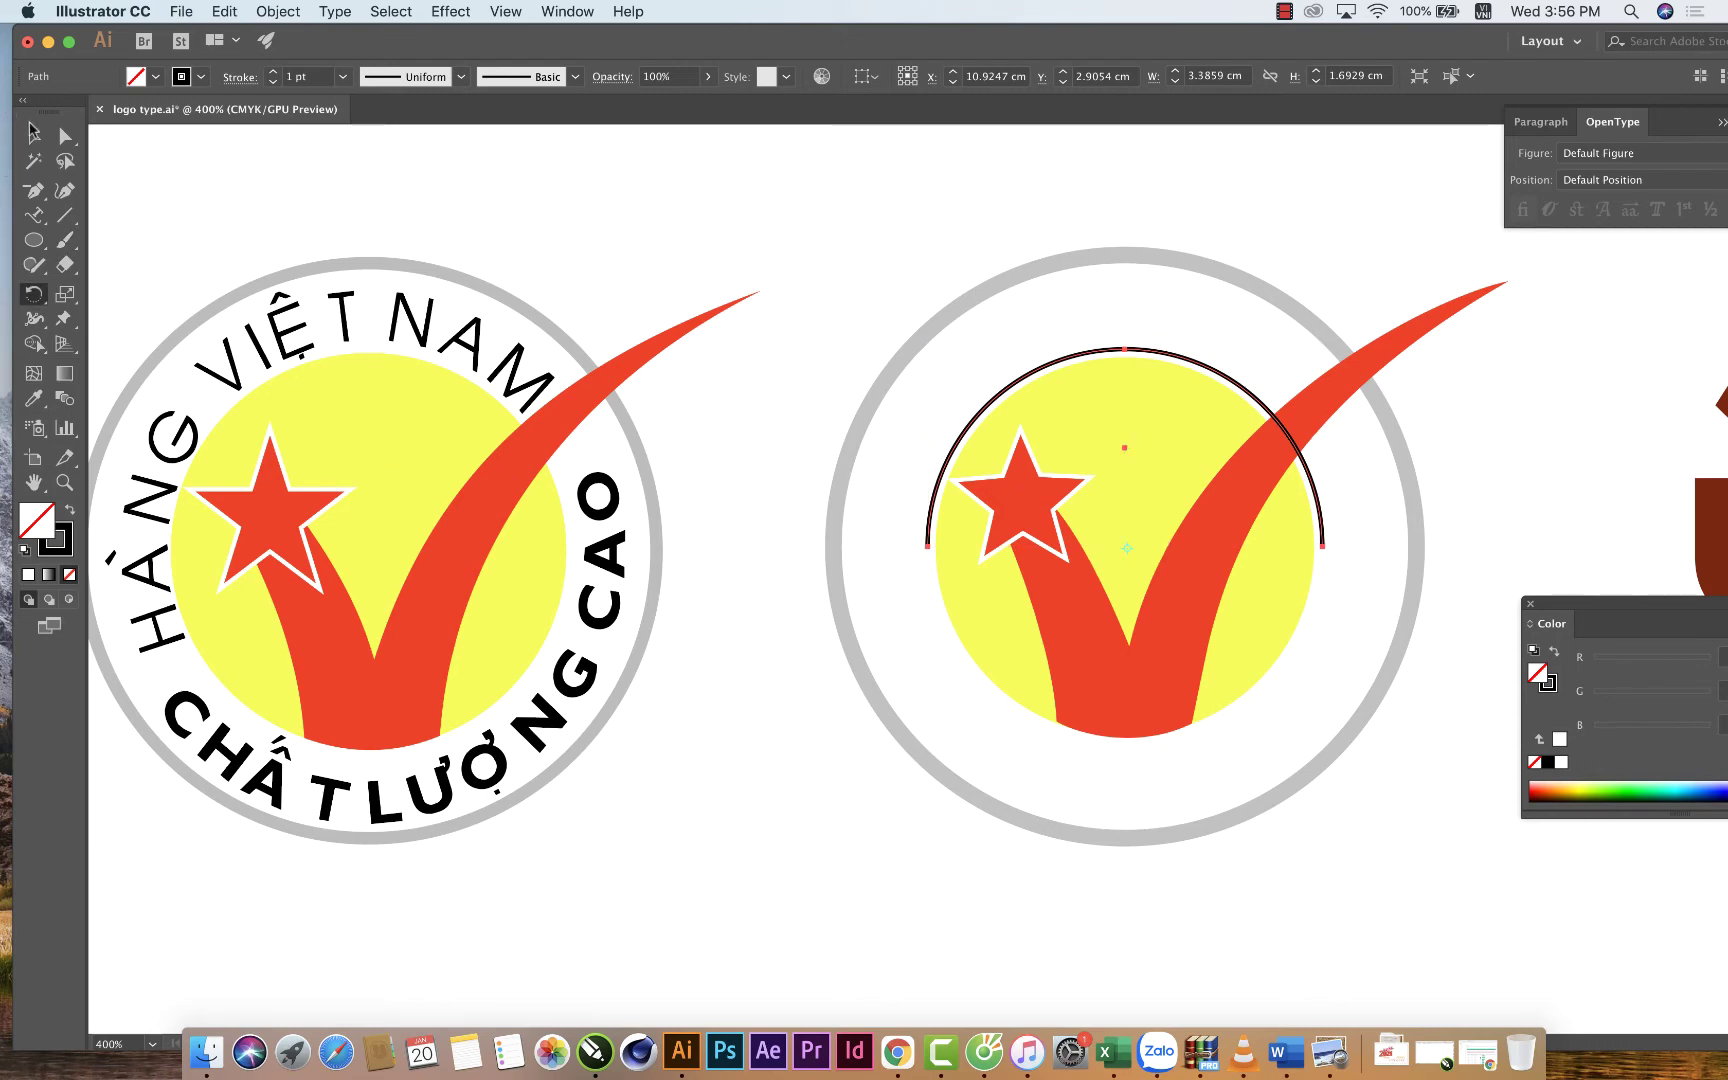
pyautogui.press('v')
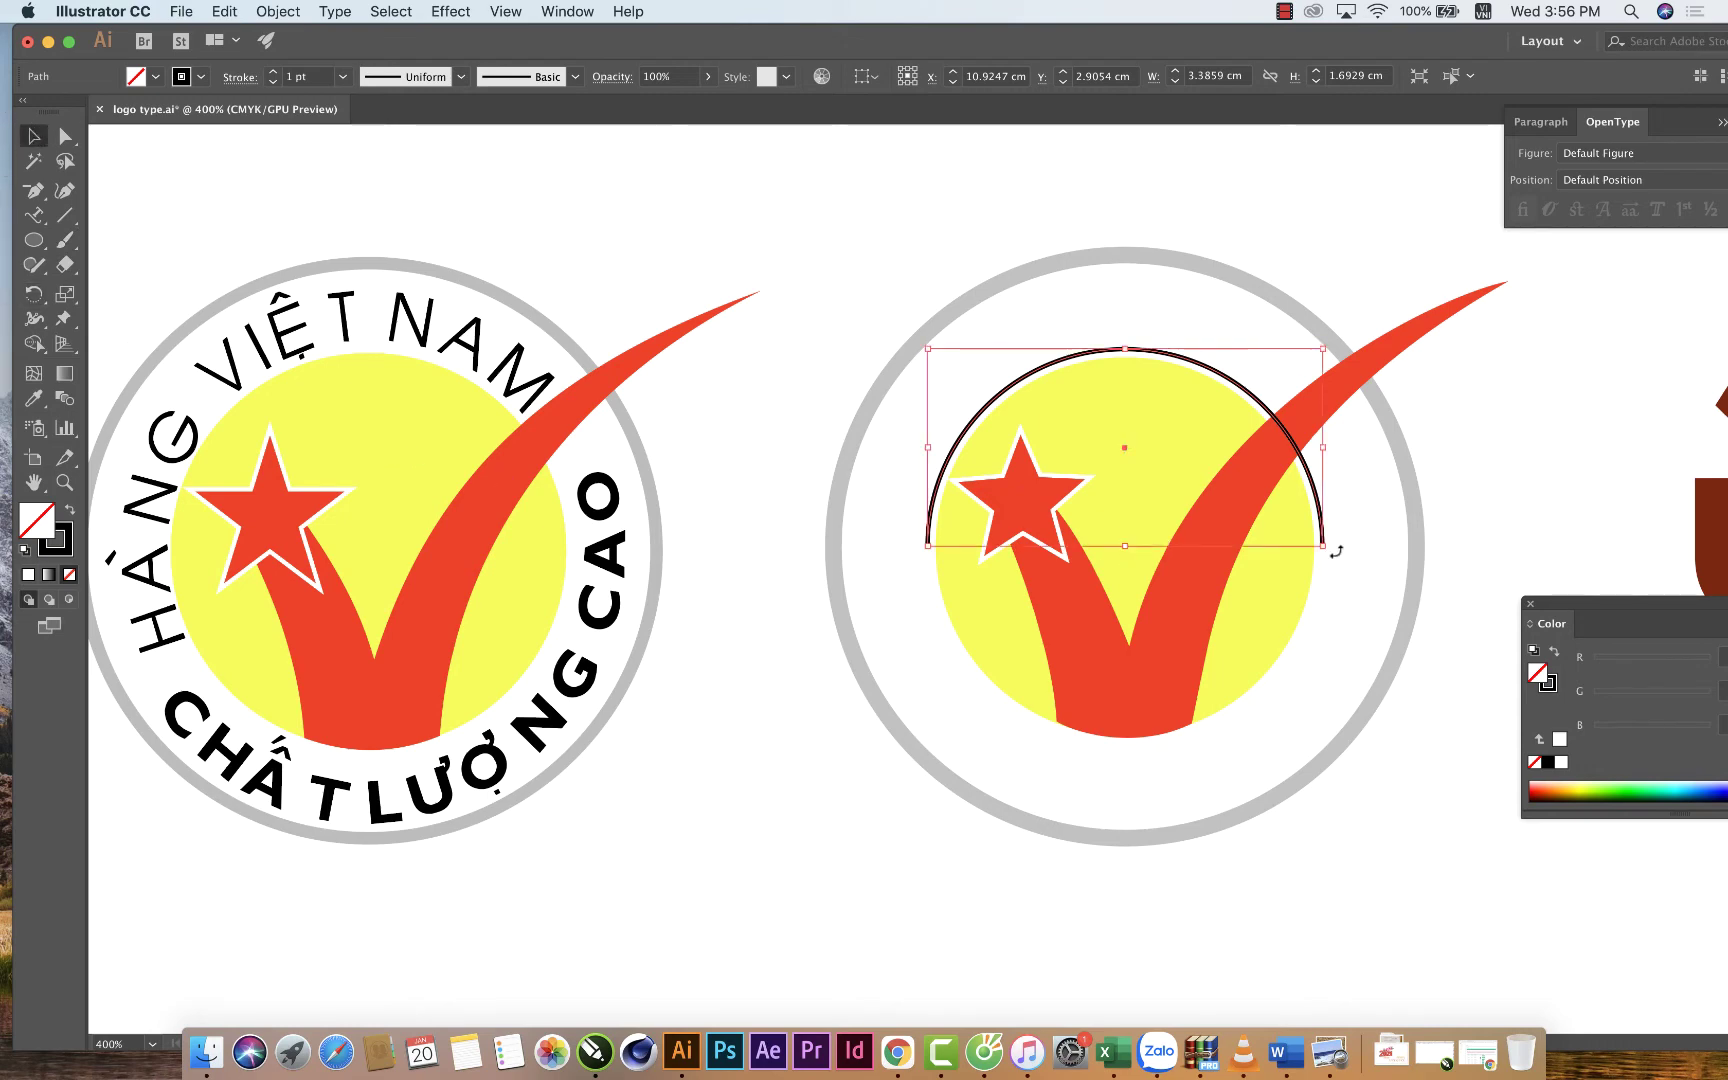
pyautogui.moveTo(1336, 551)
pyautogui.mouseDown()
pyautogui.moveTo(1350, 520)
pyautogui.moveTo(1334, 543)
pyautogui.mouseUp()
pyautogui.click(33, 294)
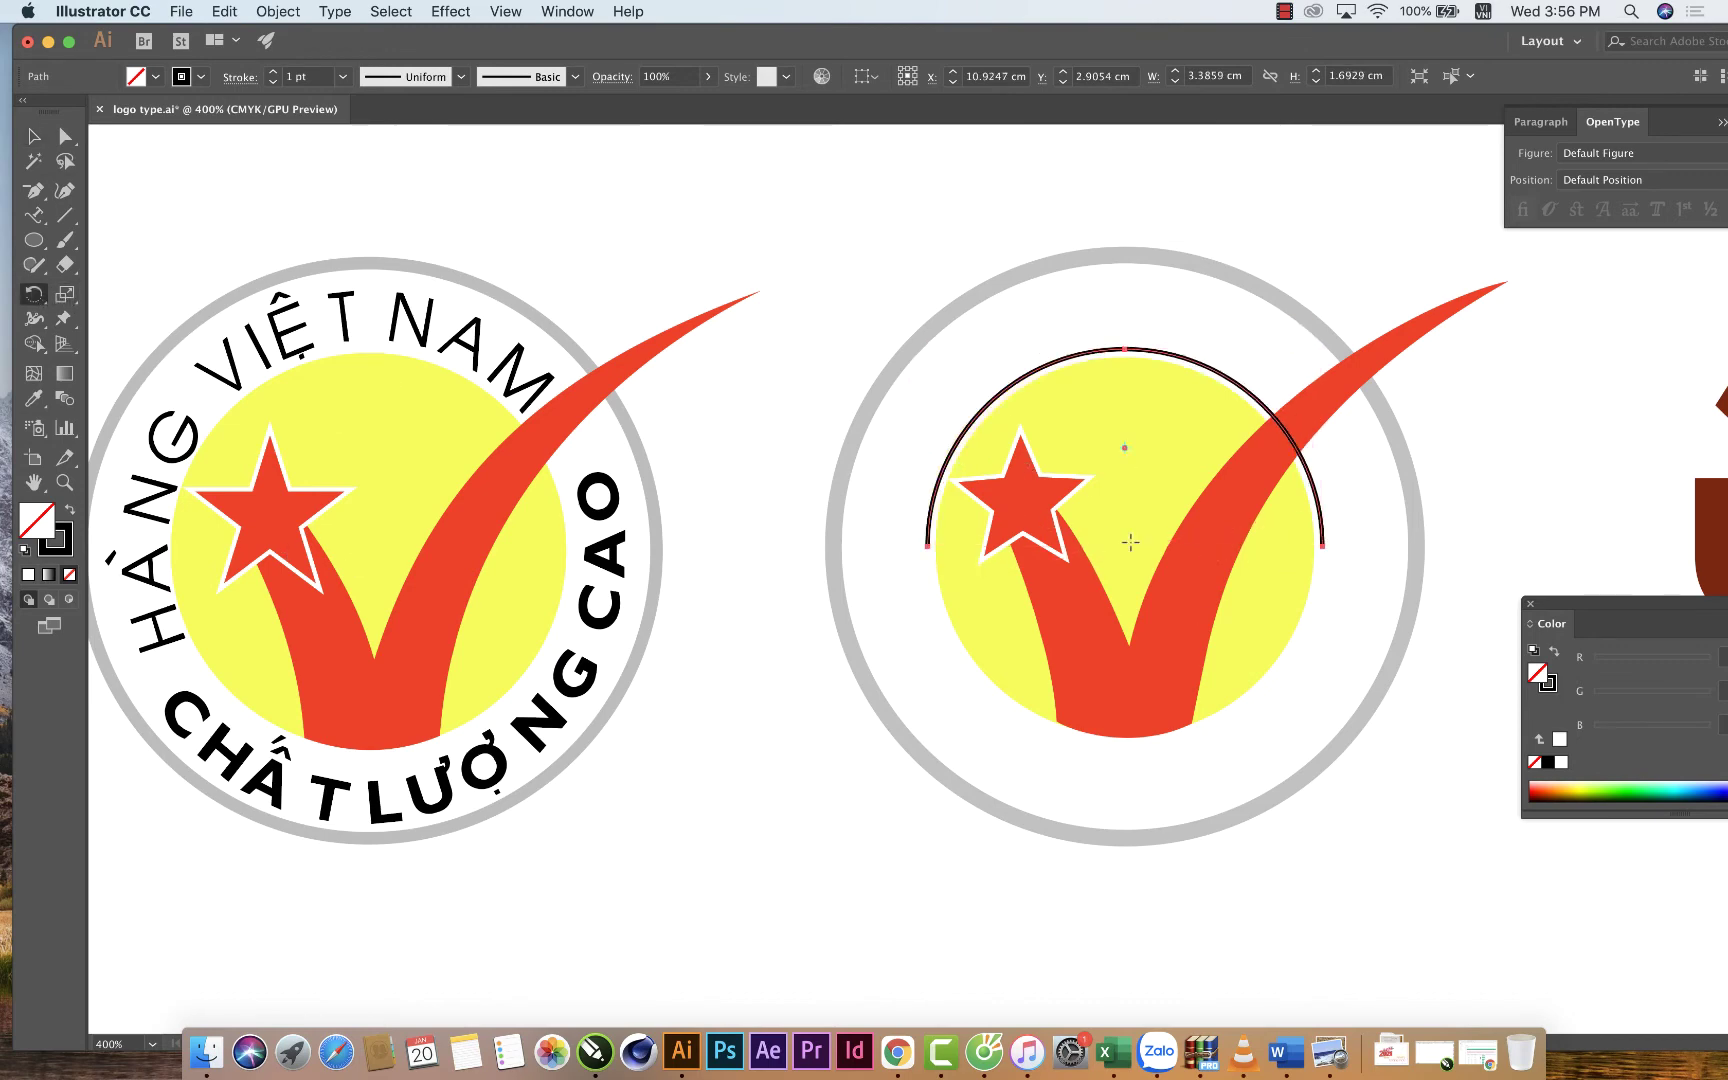
pyautogui.moveTo(1360, 578); pyautogui.dragTo(1364, 452)
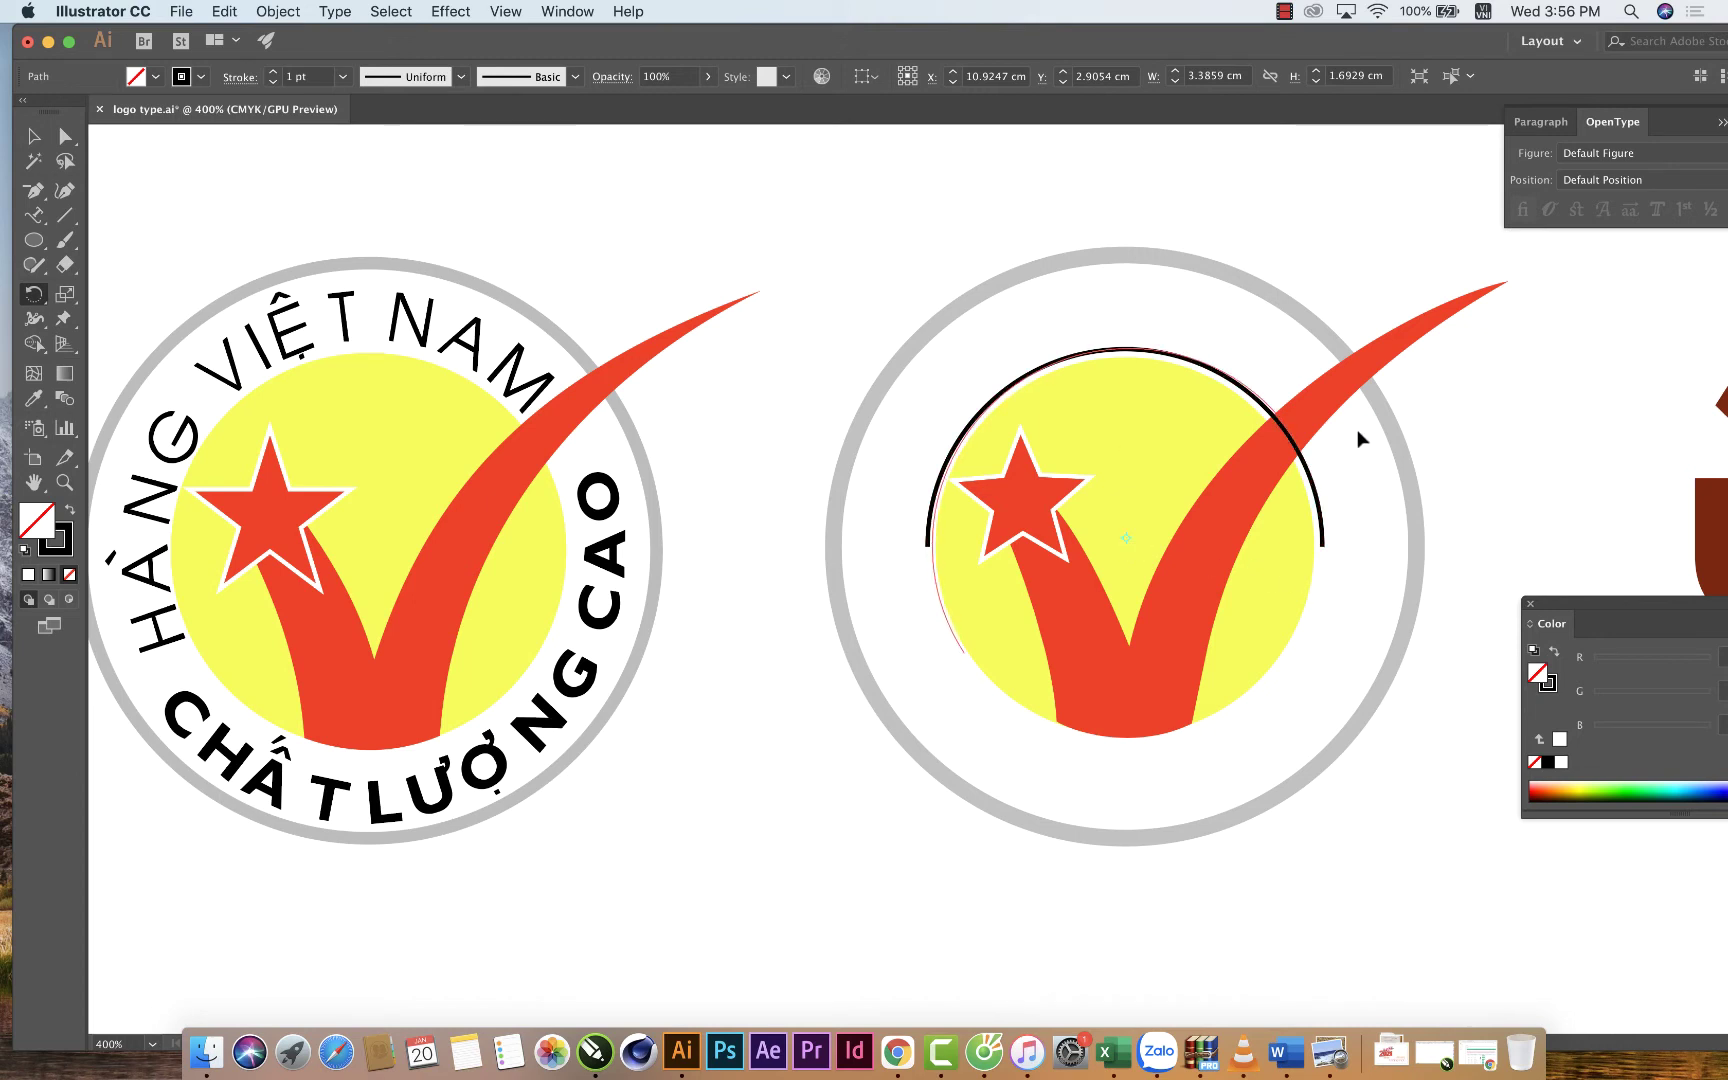
pyautogui.moveTo(1357, 428); pyautogui.dragTo(1353, 430)
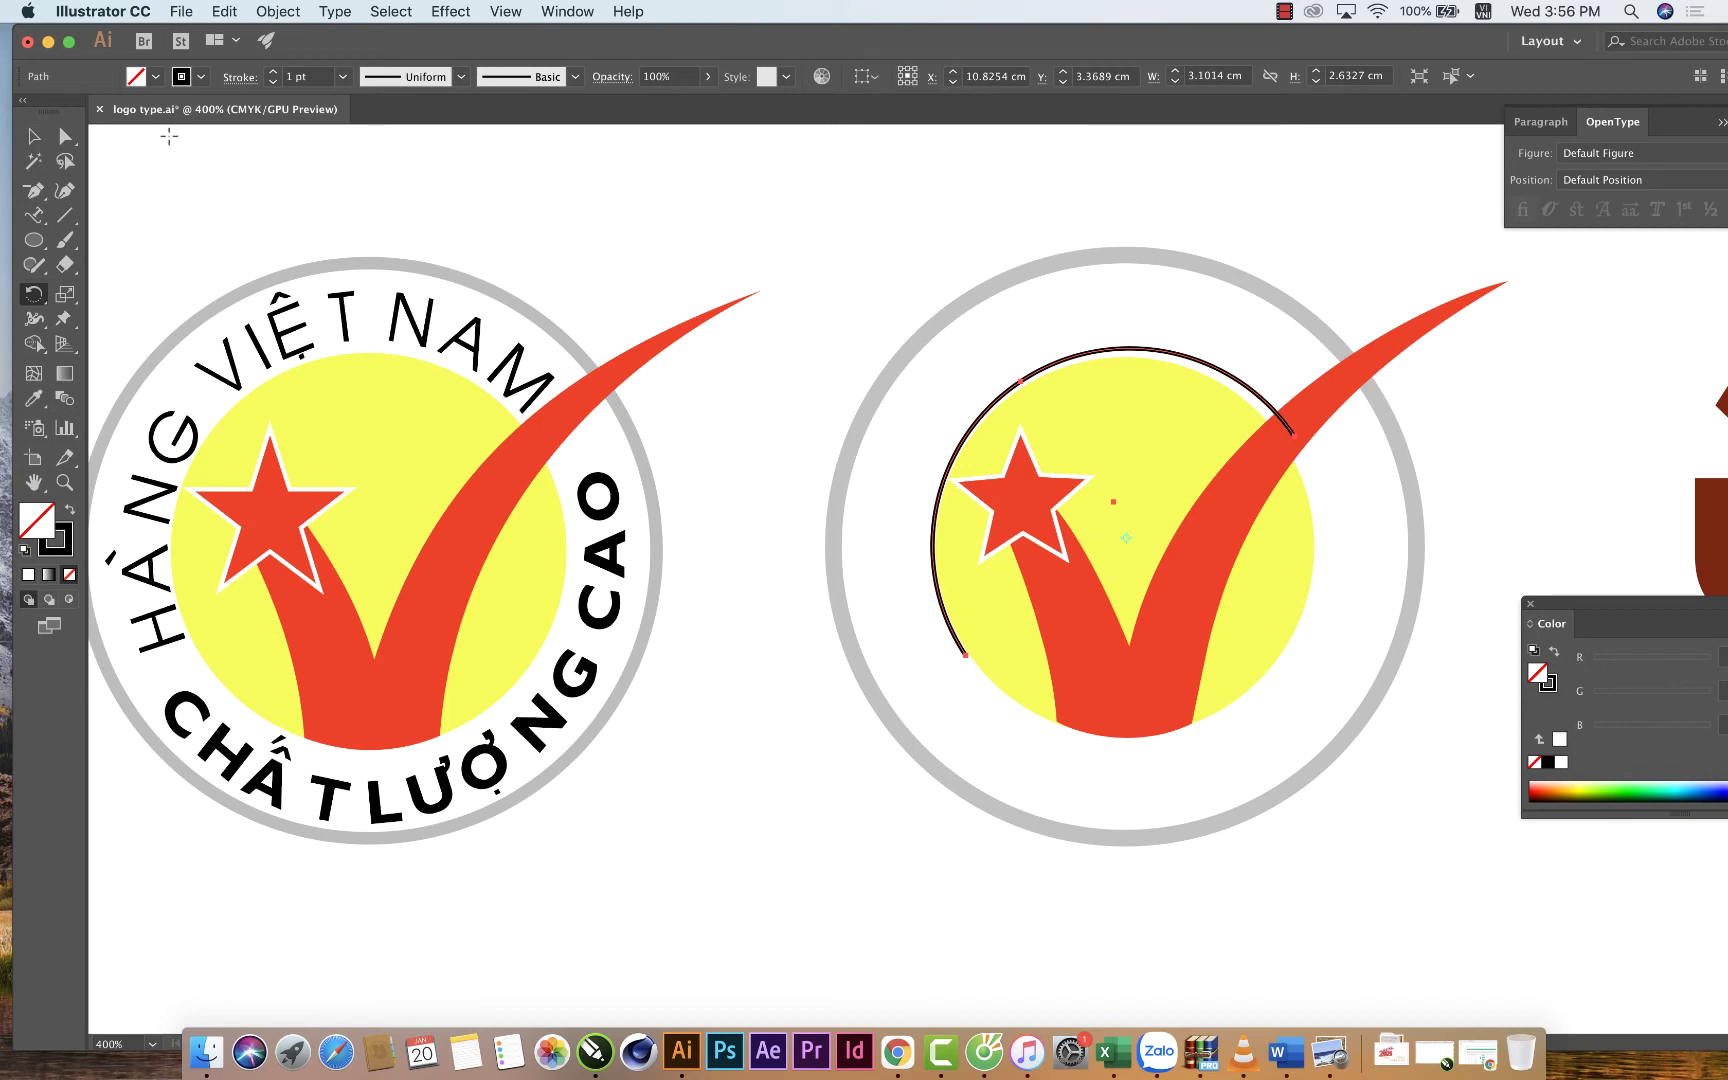
# Nudge the arc up and left to sit precisely over the circle, then deselect.
pyautogui.click(33, 136)
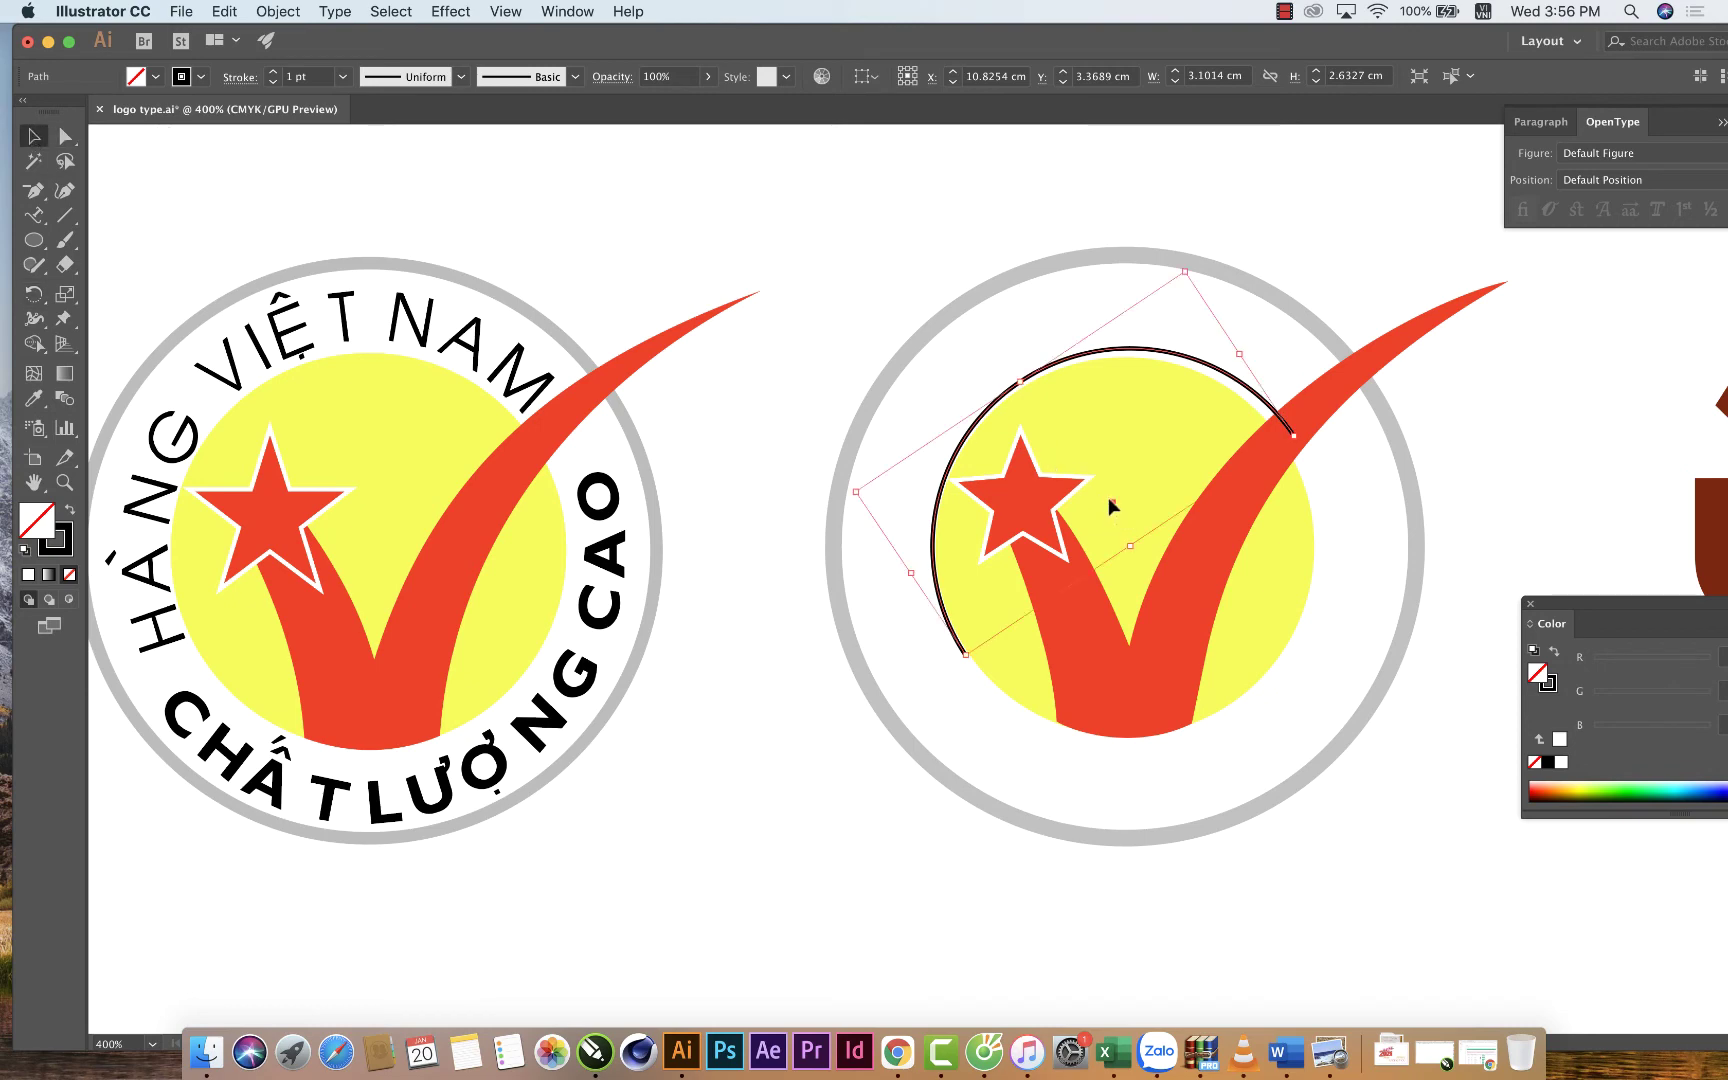
pyautogui.moveTo(1108, 498); pyautogui.dragTo(1102, 501)
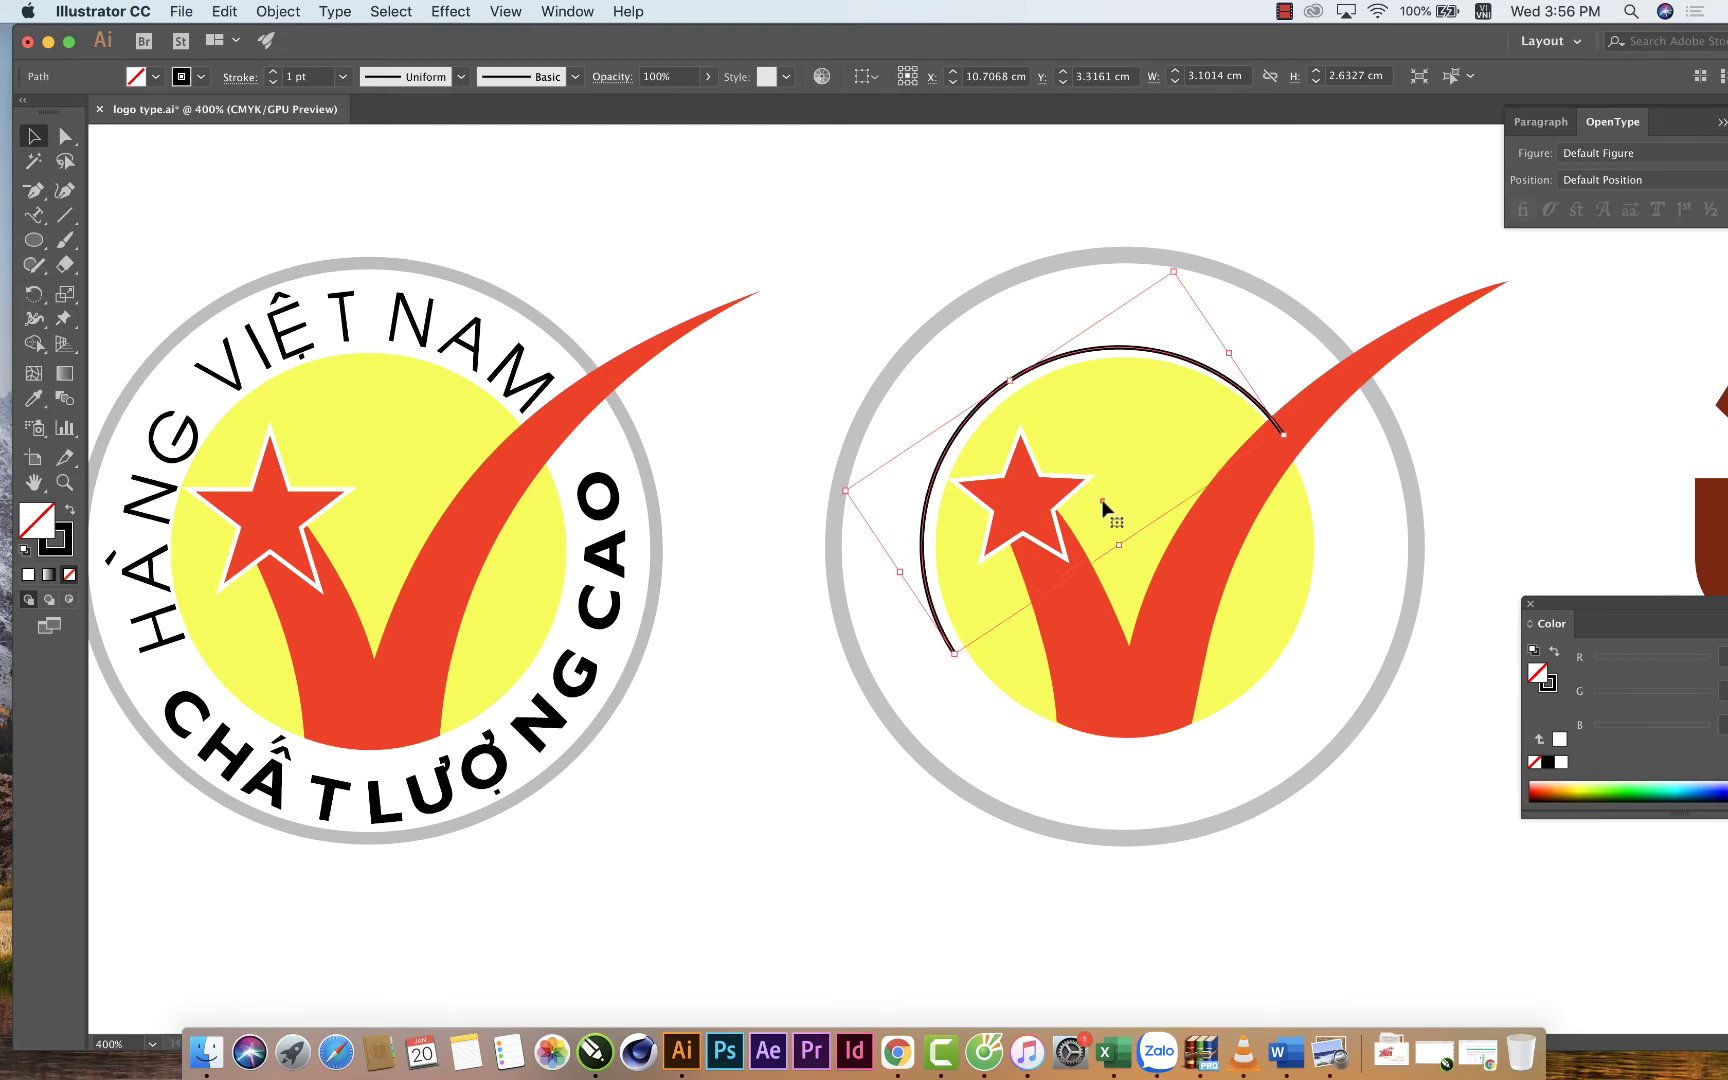
pyautogui.moveTo(1102, 503); pyautogui.dragTo(1107, 508)
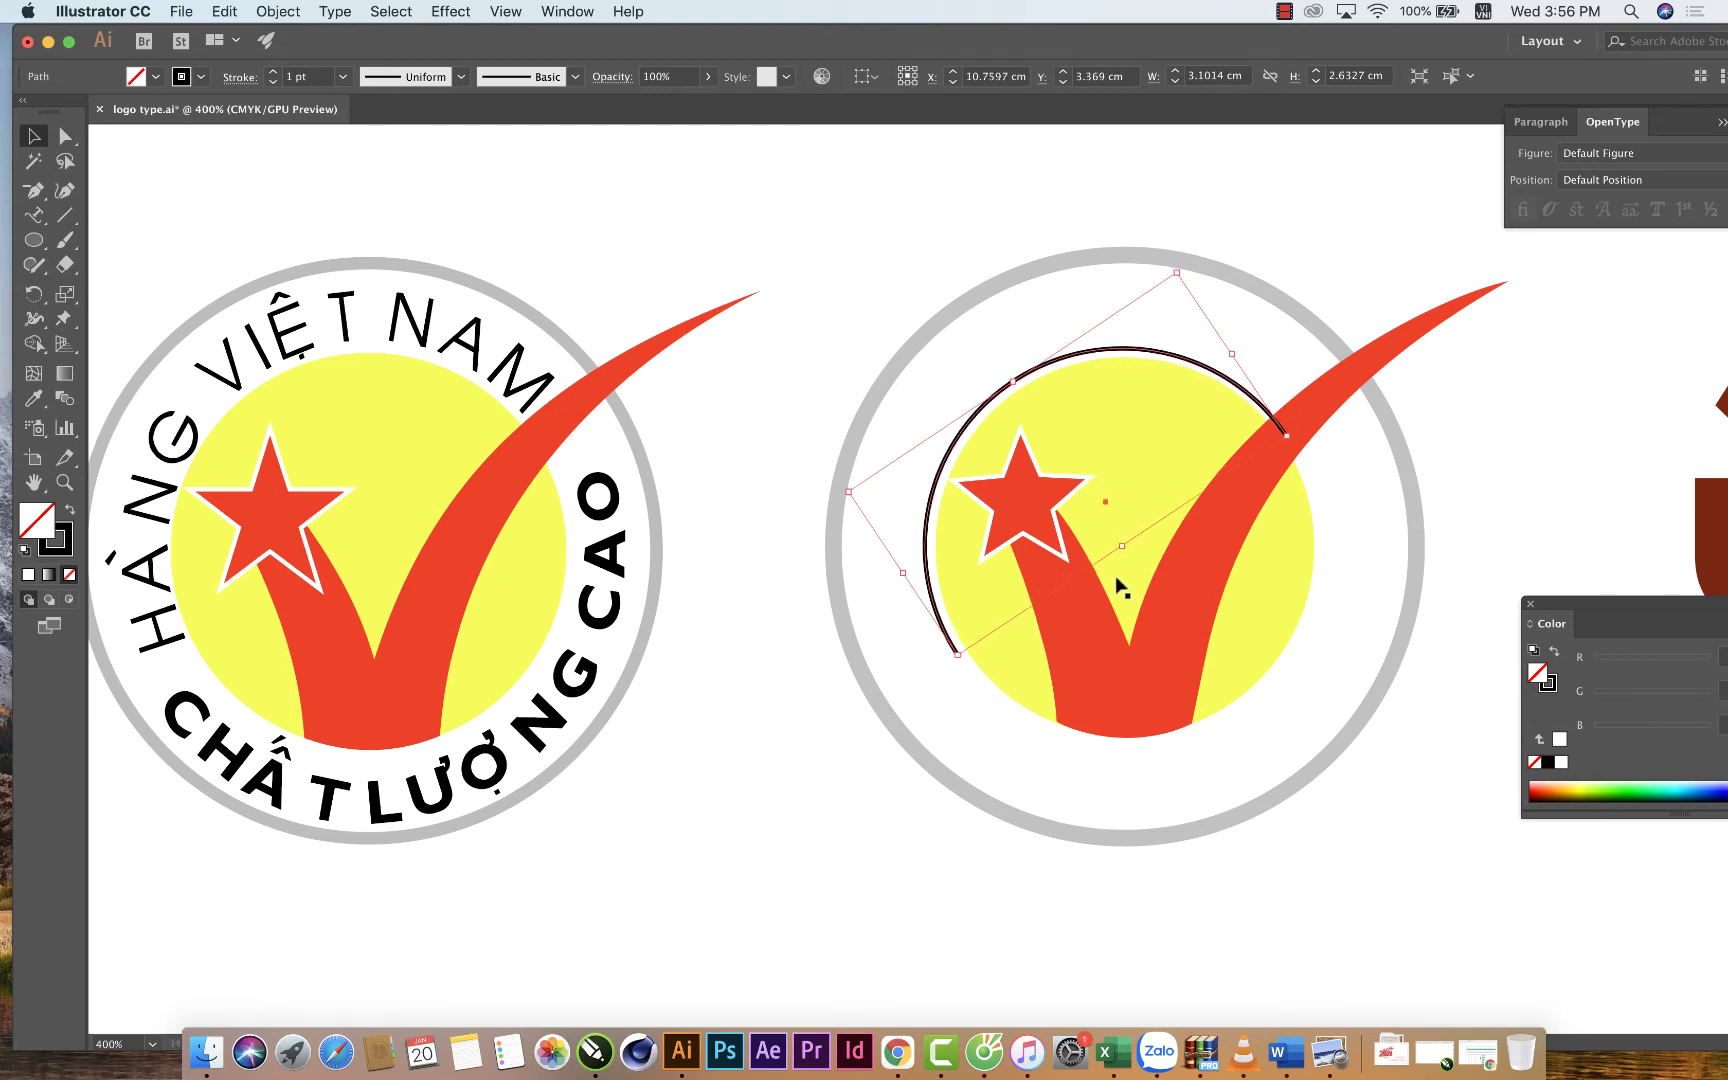
pyautogui.click(794, 770)
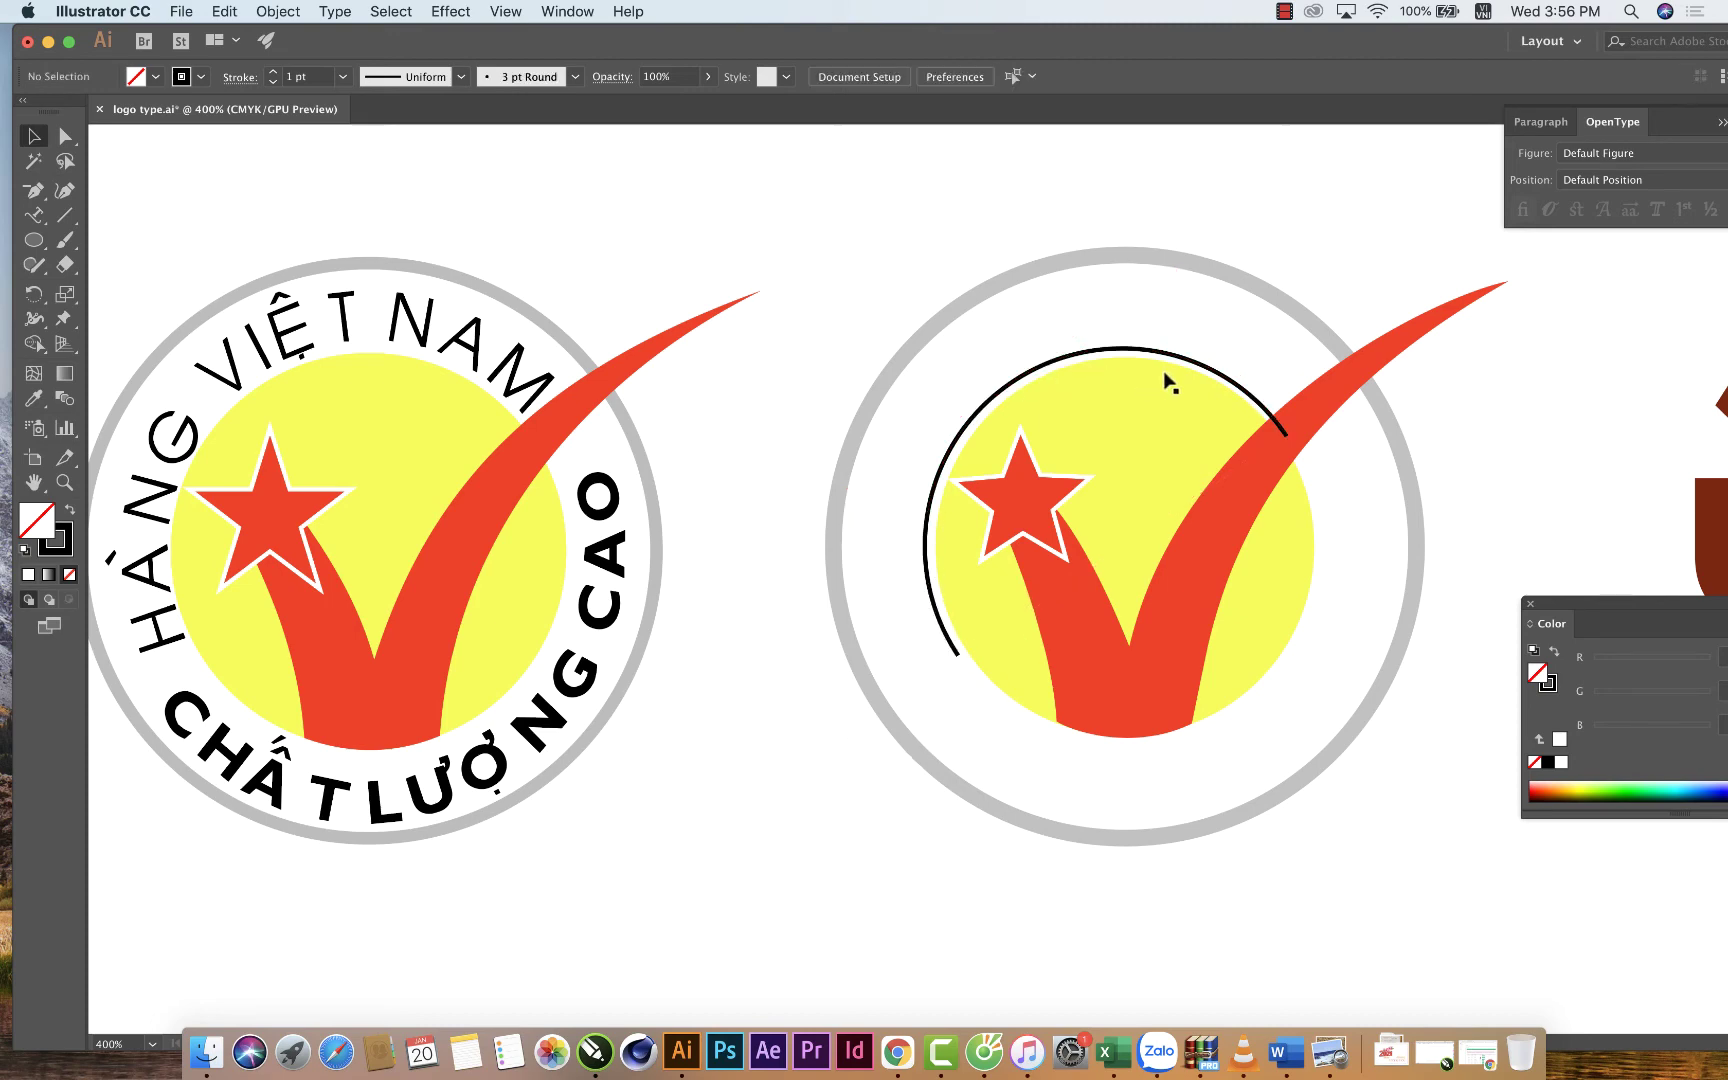
# Type 'HÀNG VIỆT NAM' along the arc using the Type on a Path tool.
pyautogui.moveTo(34, 215); pyautogui.dragTo(160, 258)
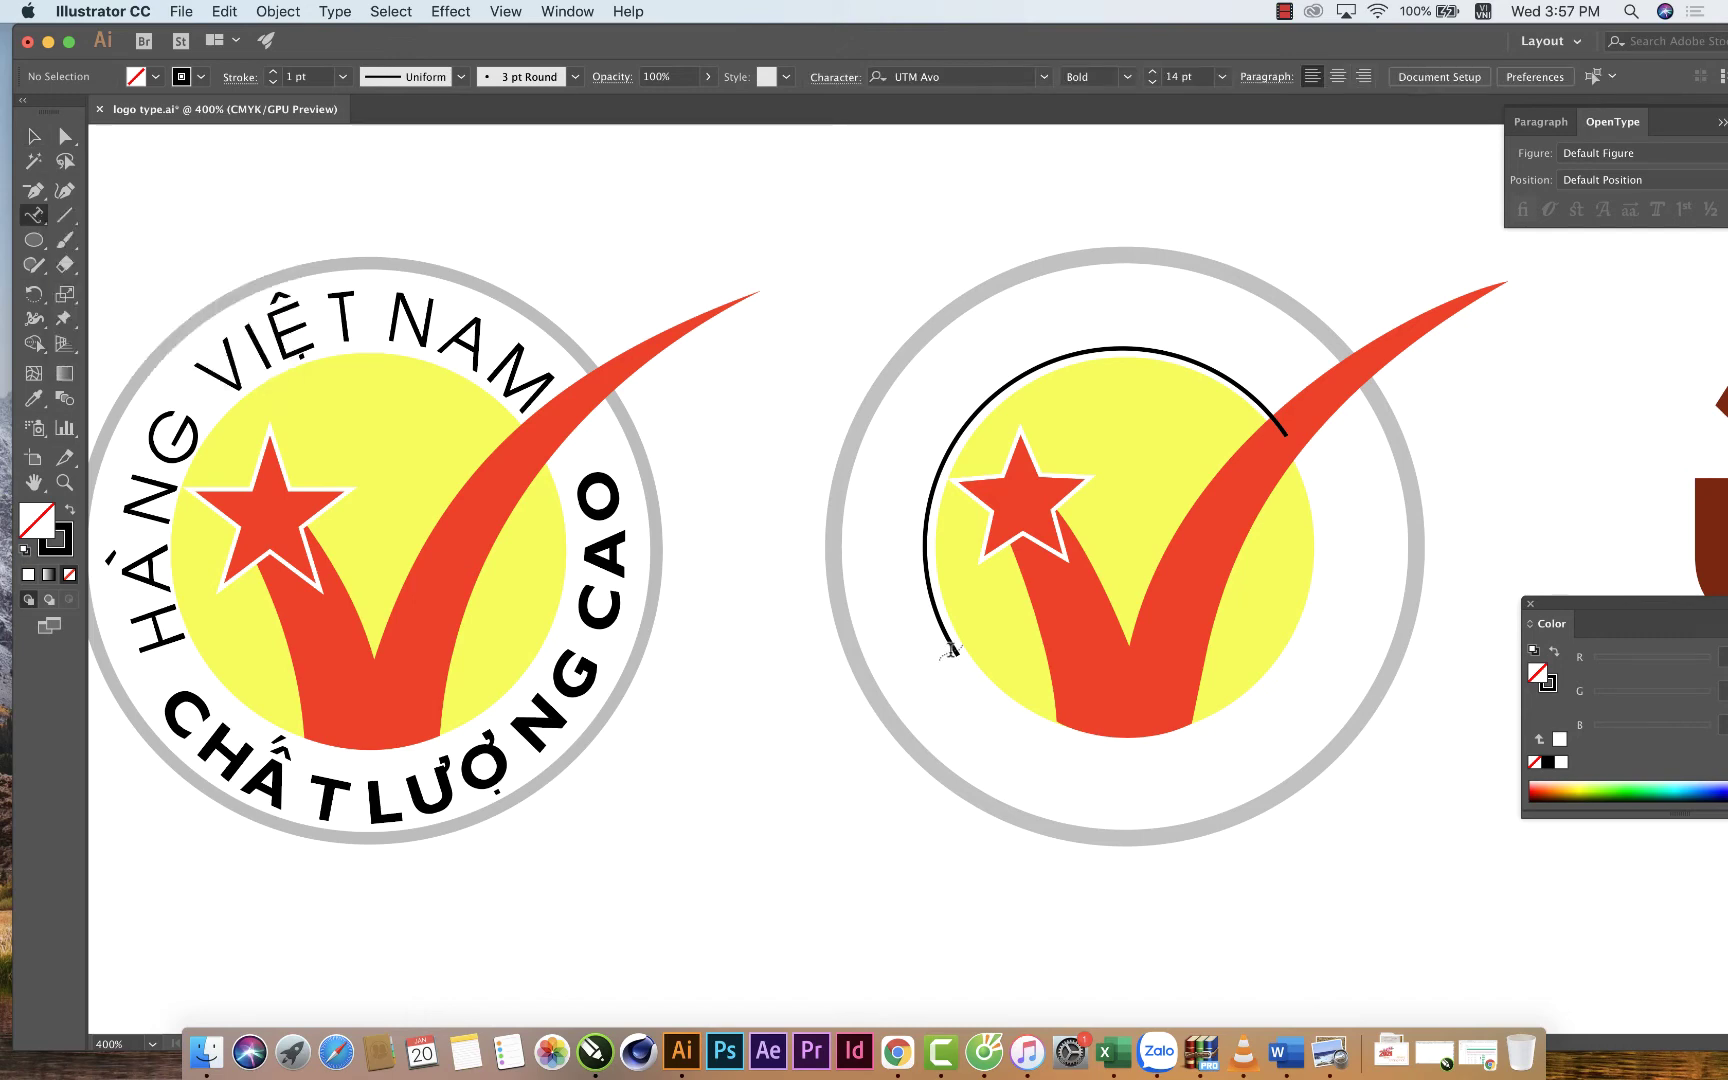
pyautogui.click(951, 650)
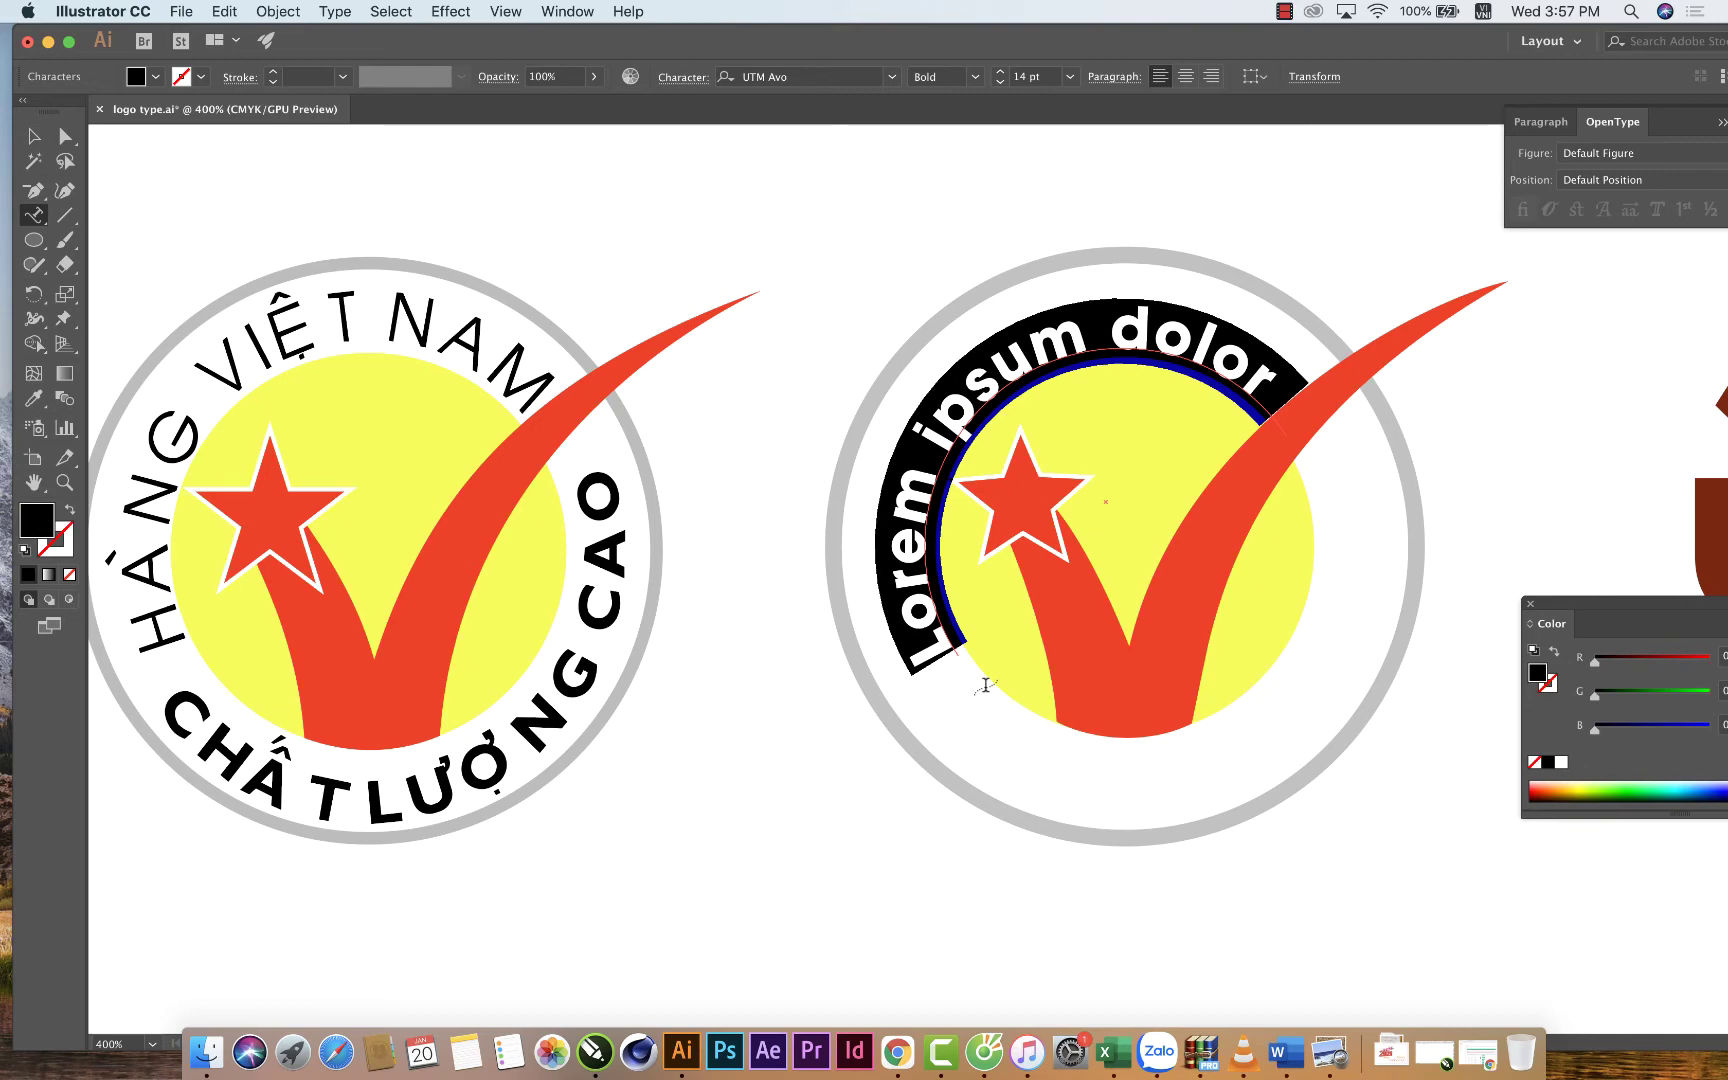
pyautogui.write('HÀNG')
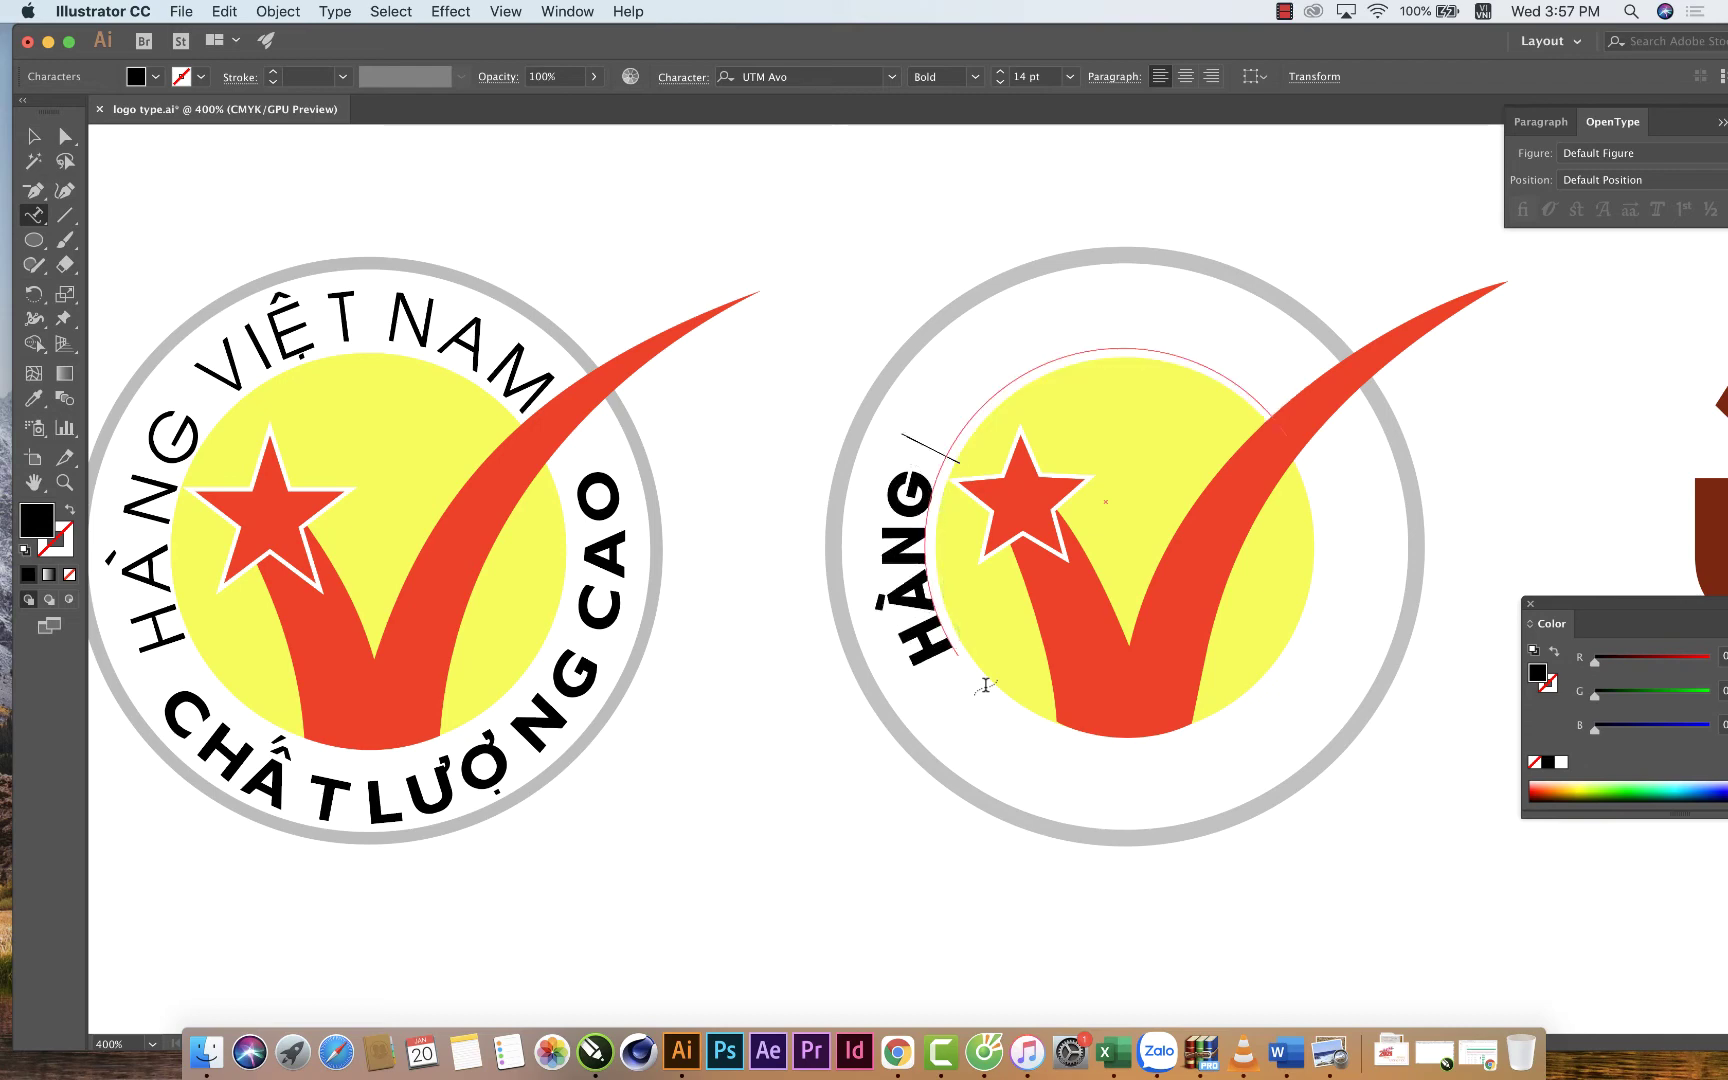
pyautogui.write(' VIỆT')
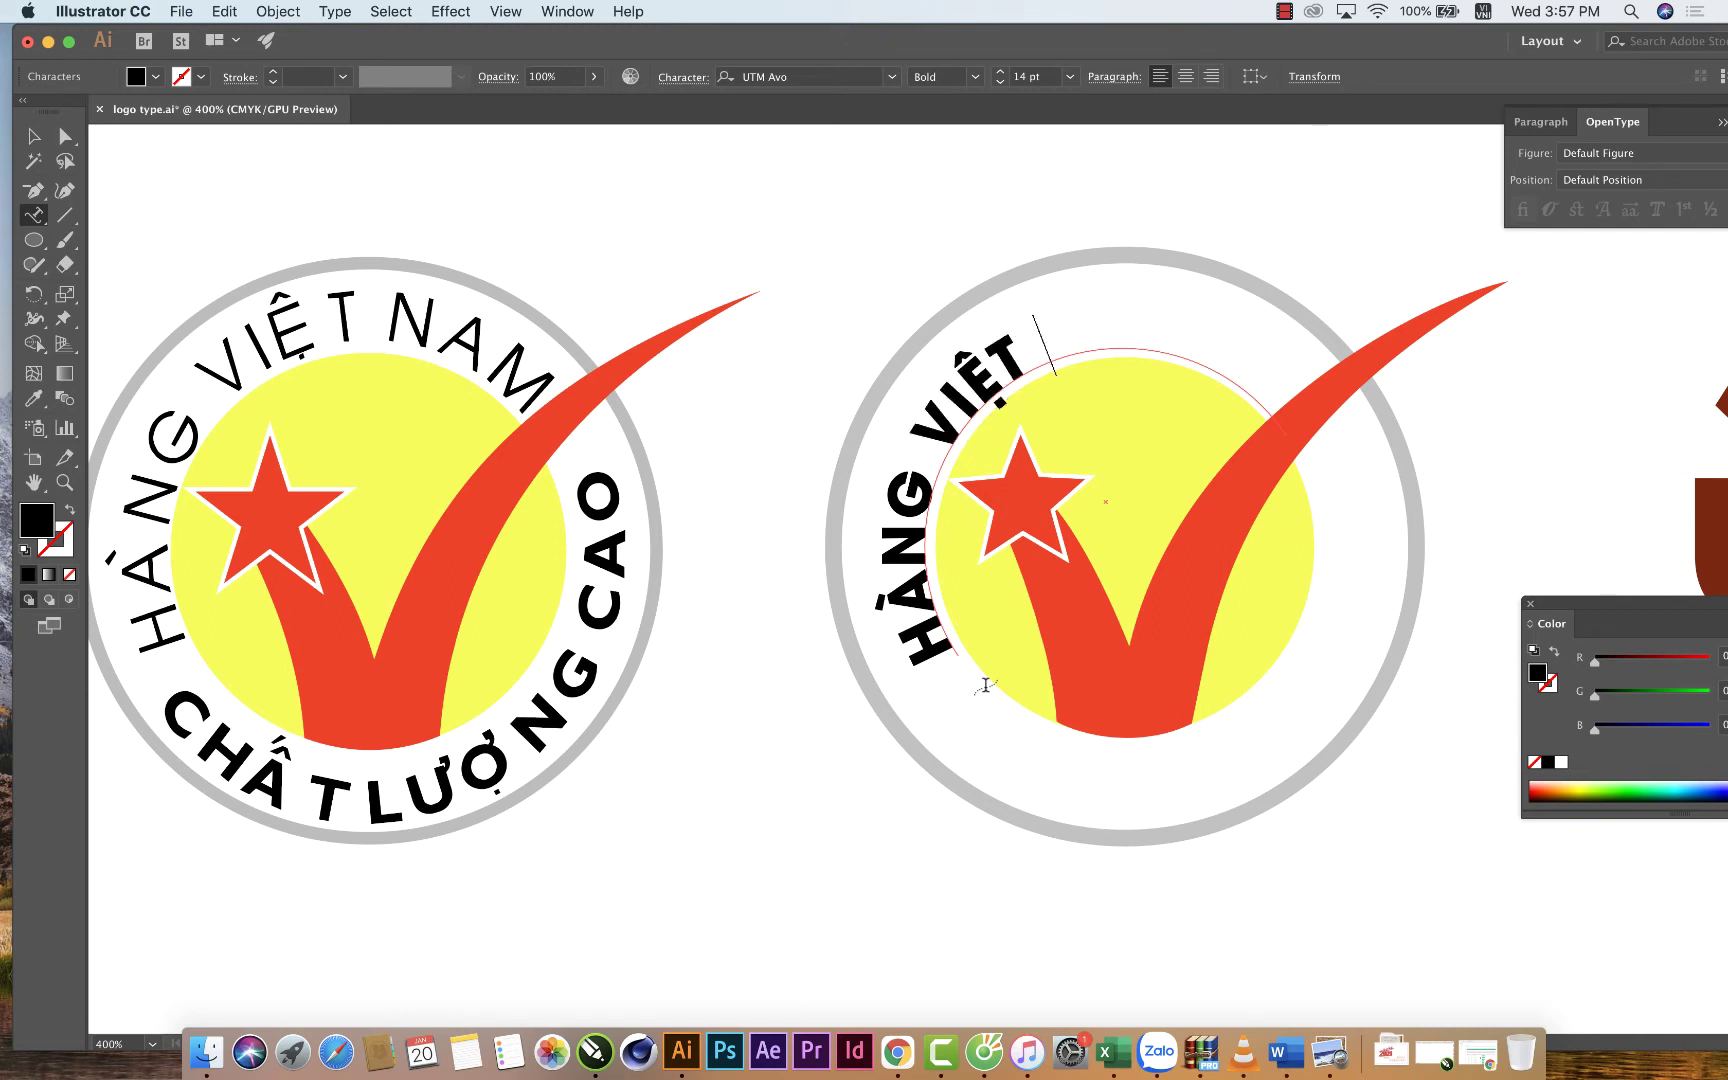
pyautogui.write(' NAM')
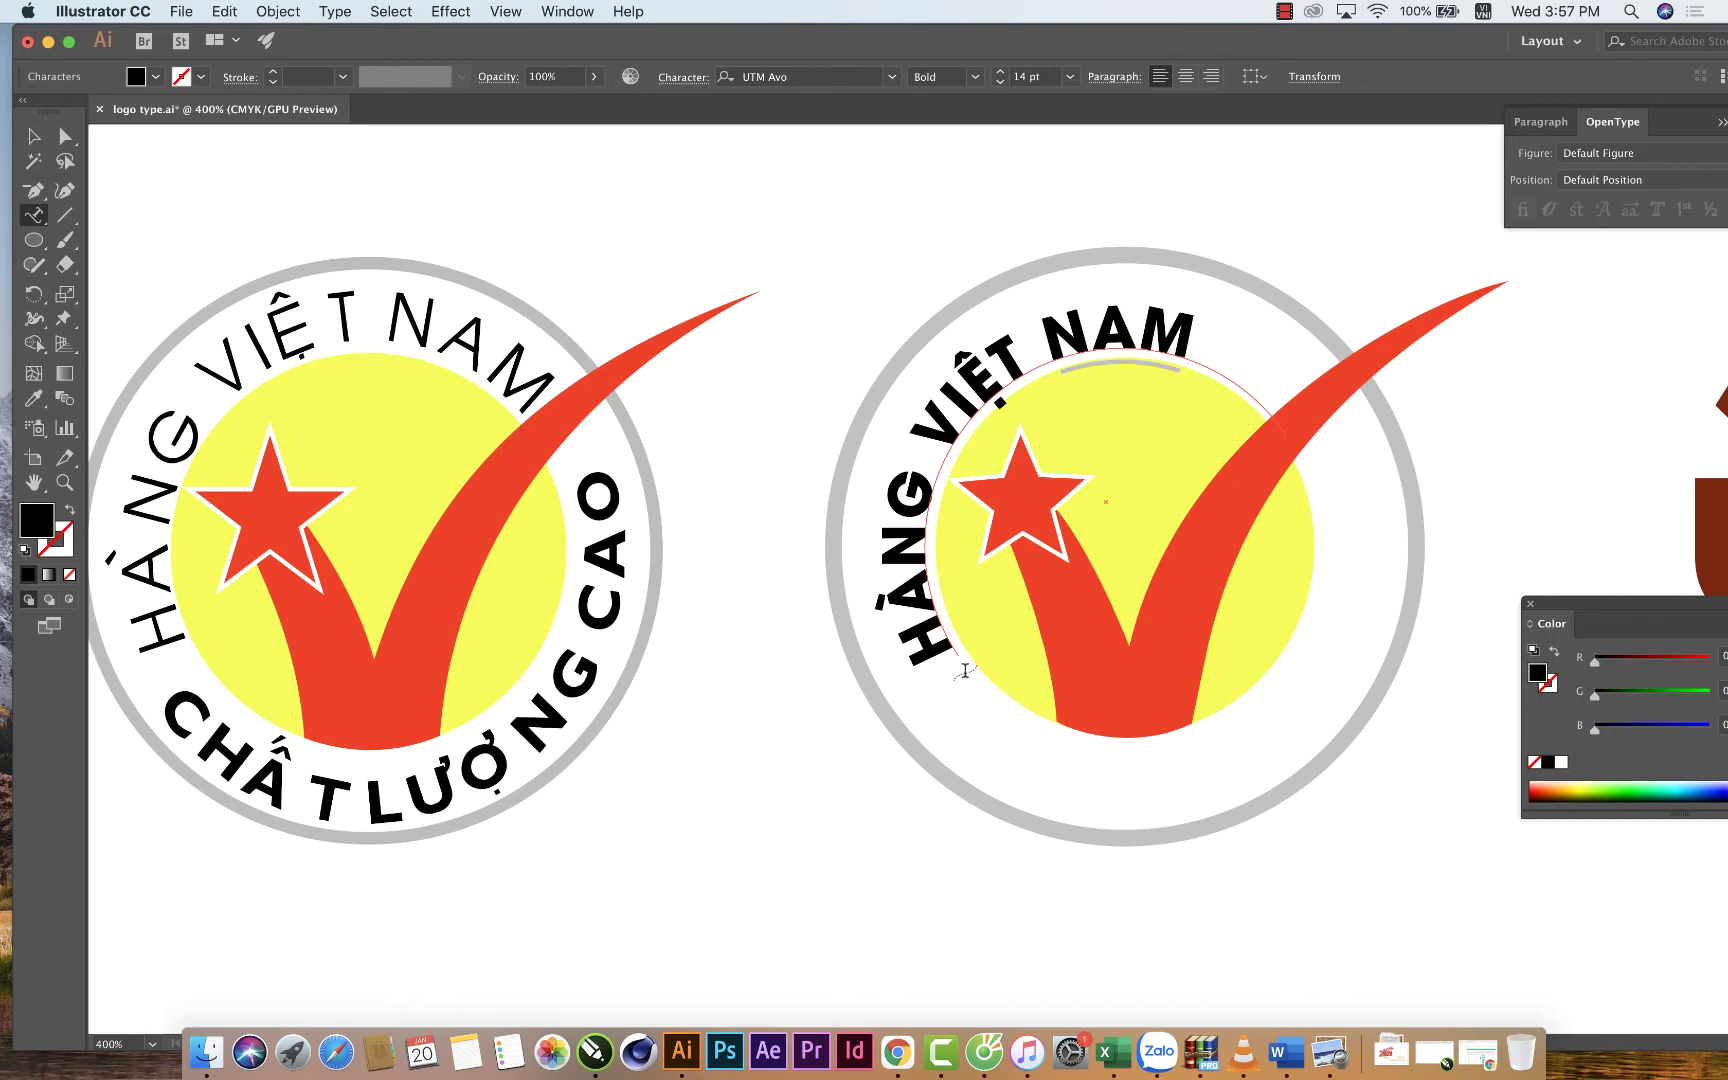
# Switch the arc text to Regular weight and slide it clockwise along the arc.
pyautogui.moveTo(930, 635); pyautogui.dragTo(1275, 317)
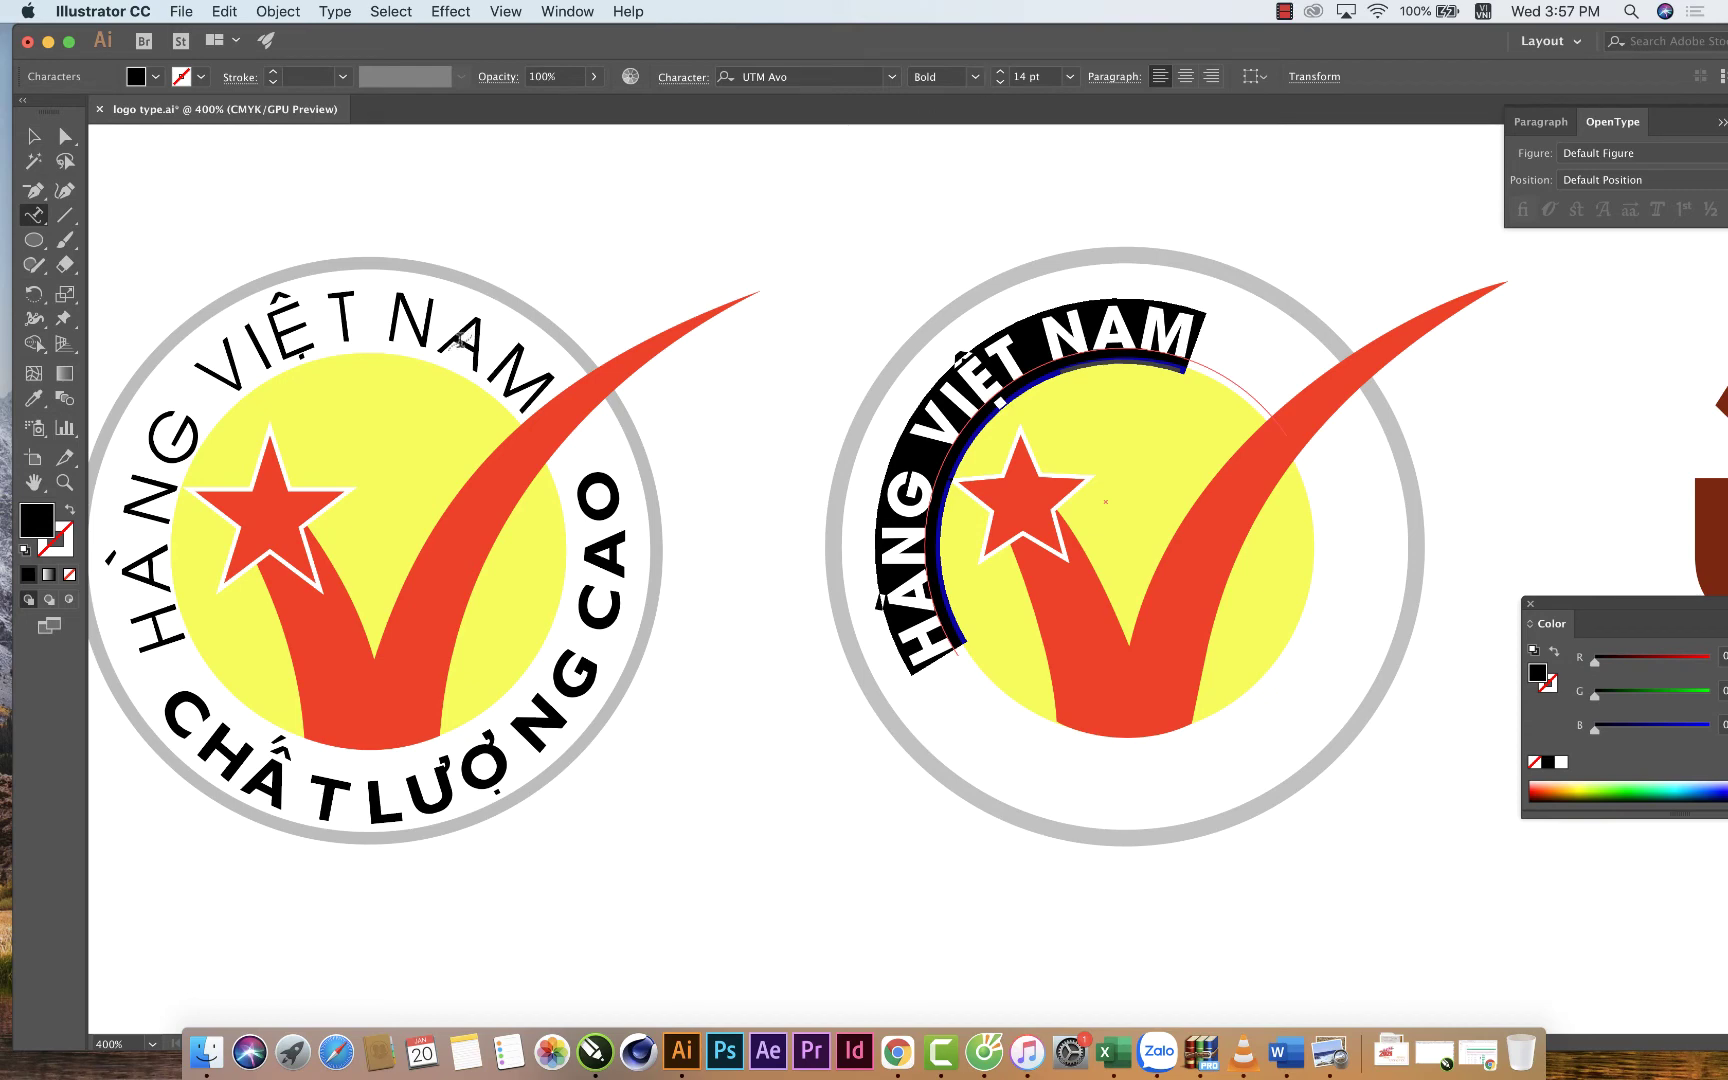
pyautogui.click(972, 79)
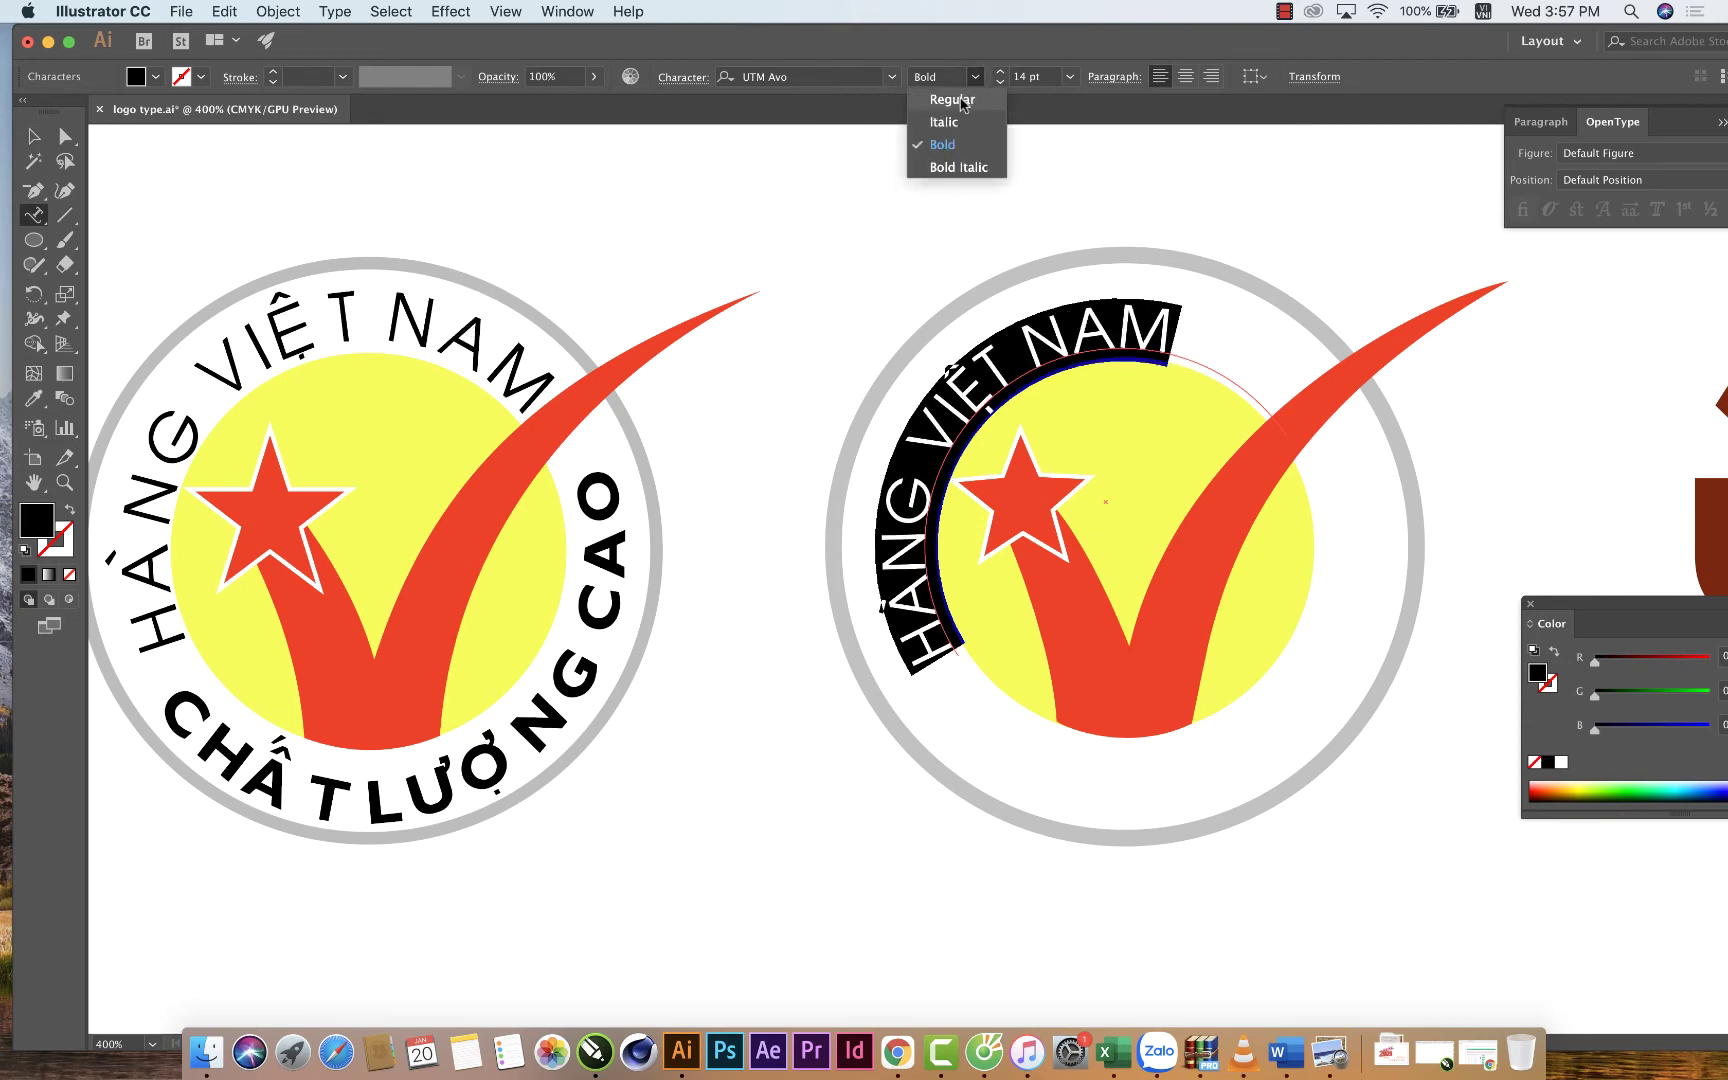
pyautogui.click(952, 100)
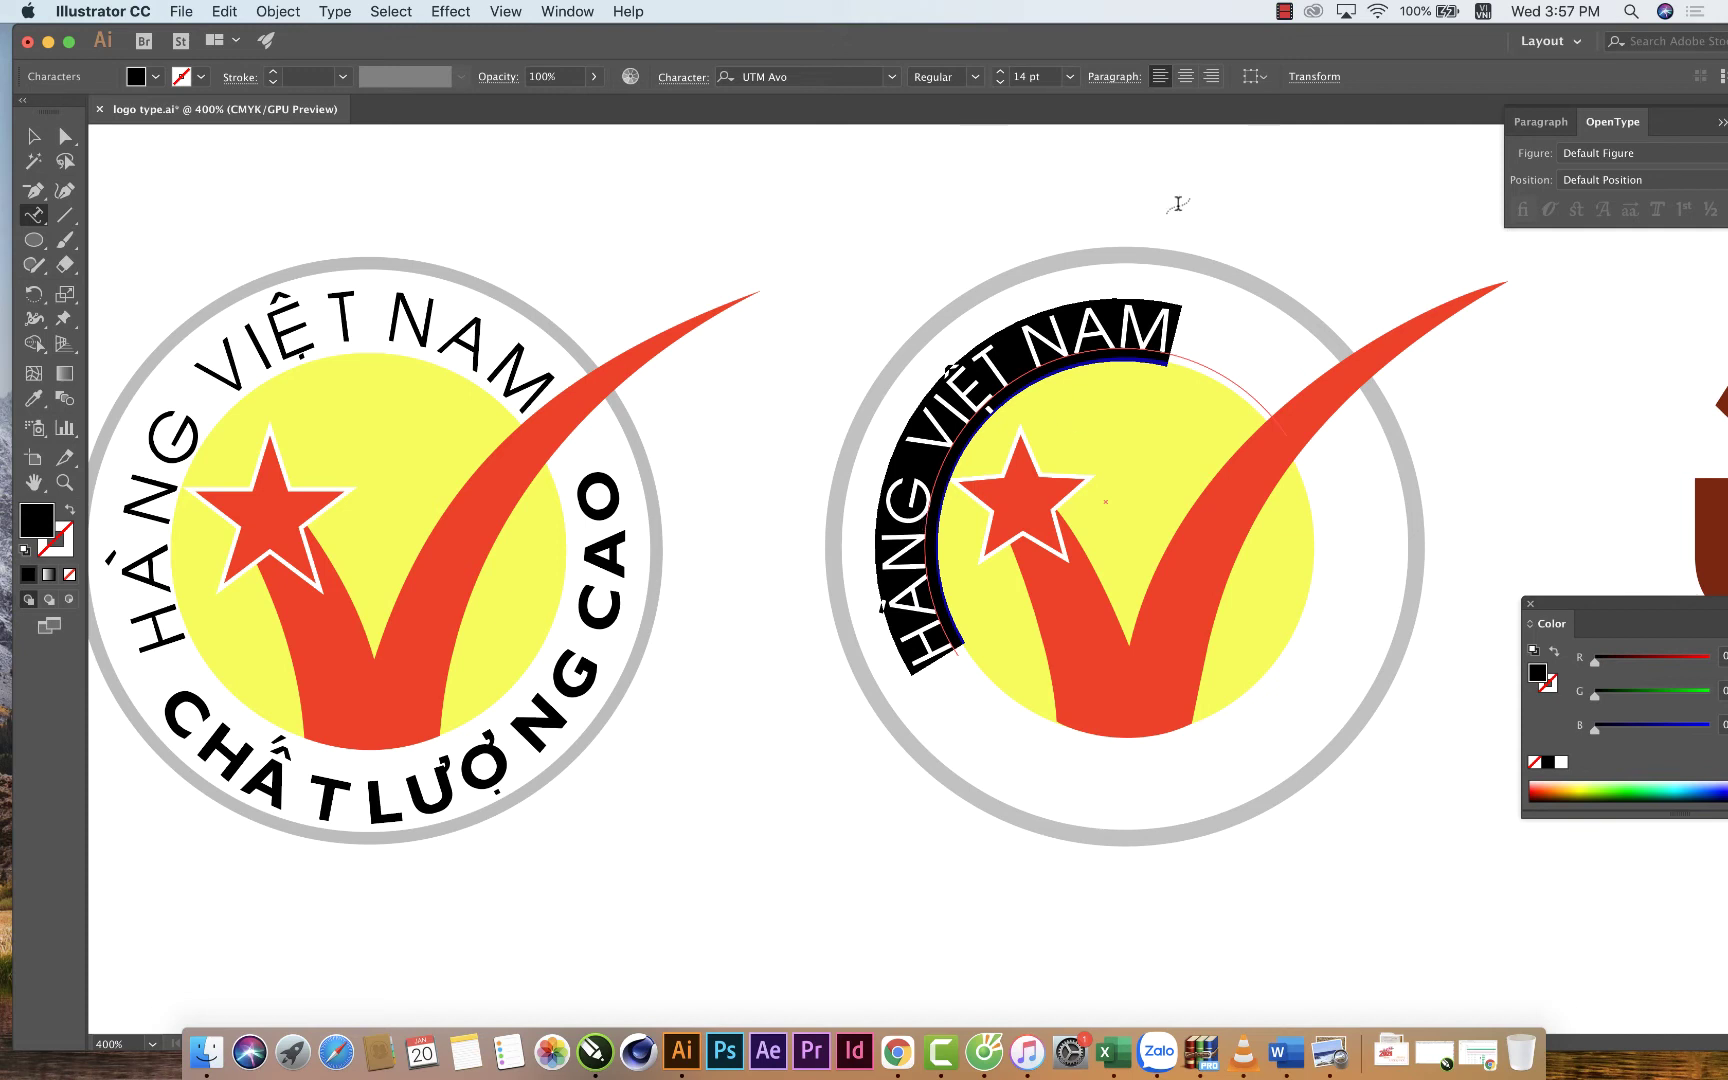
pyautogui.click(942, 655)
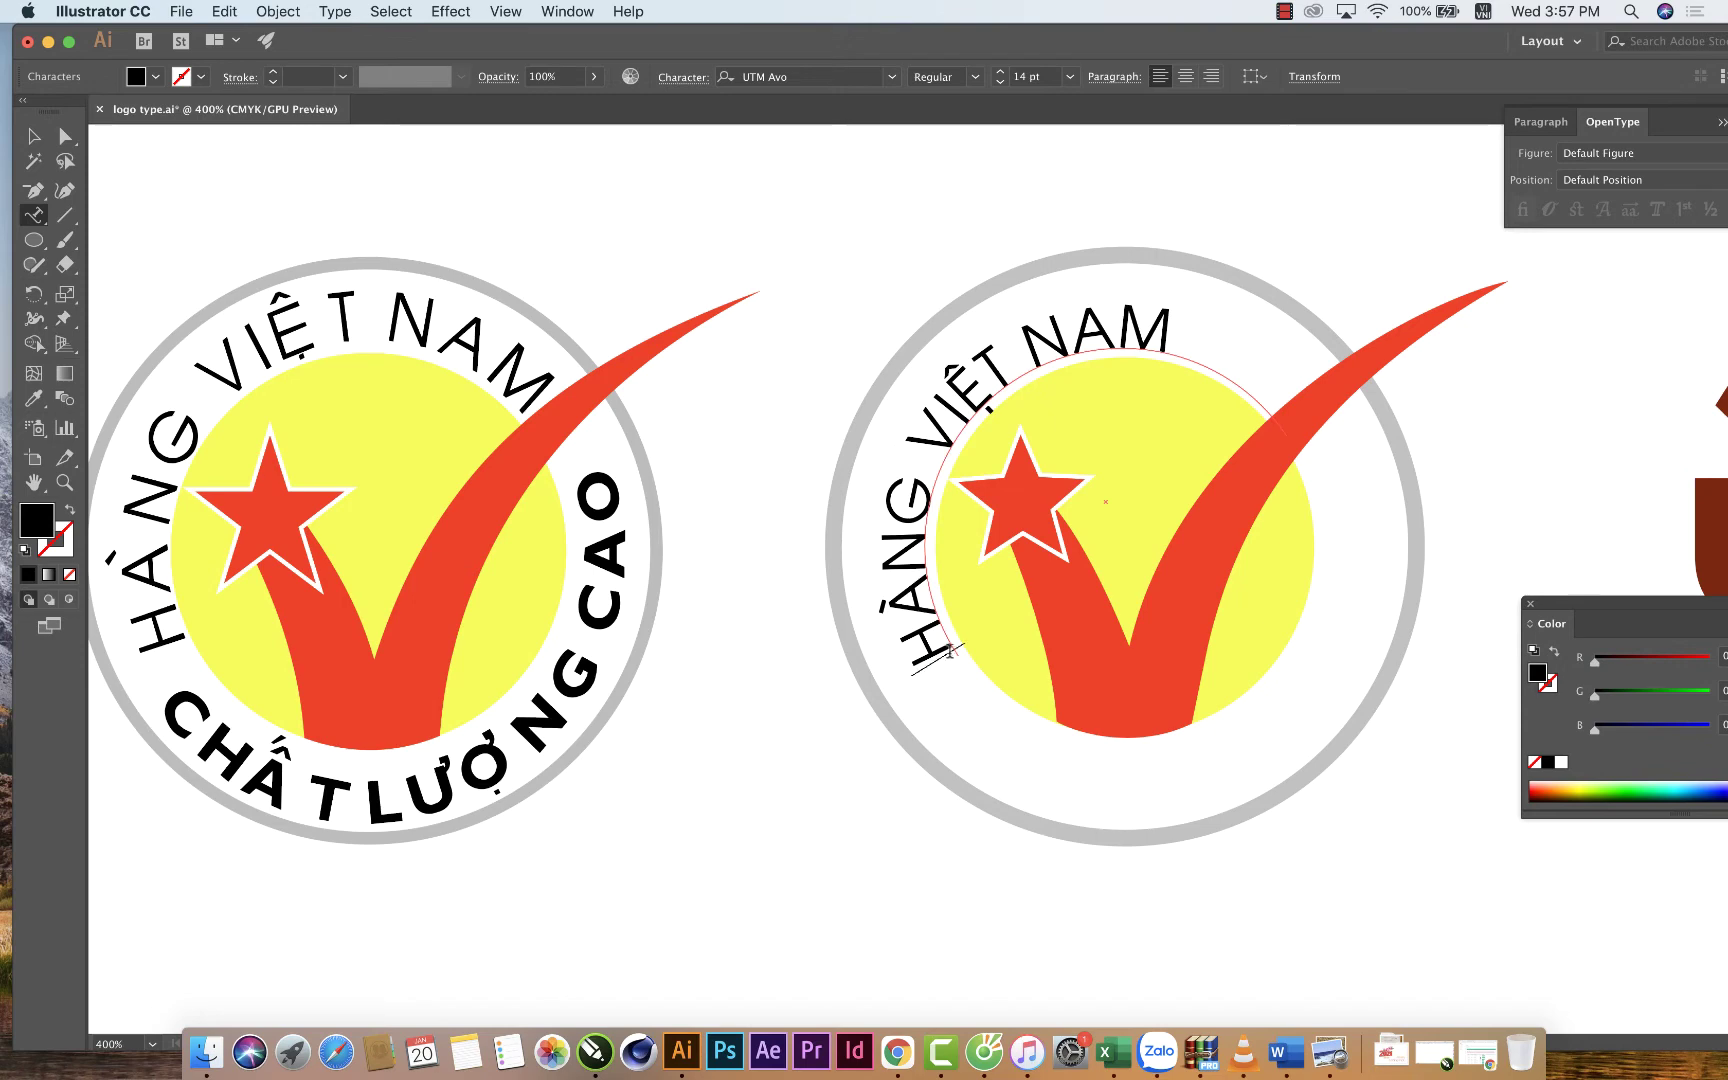
pyautogui.moveTo(948, 647); pyautogui.dragTo(1256, 261)
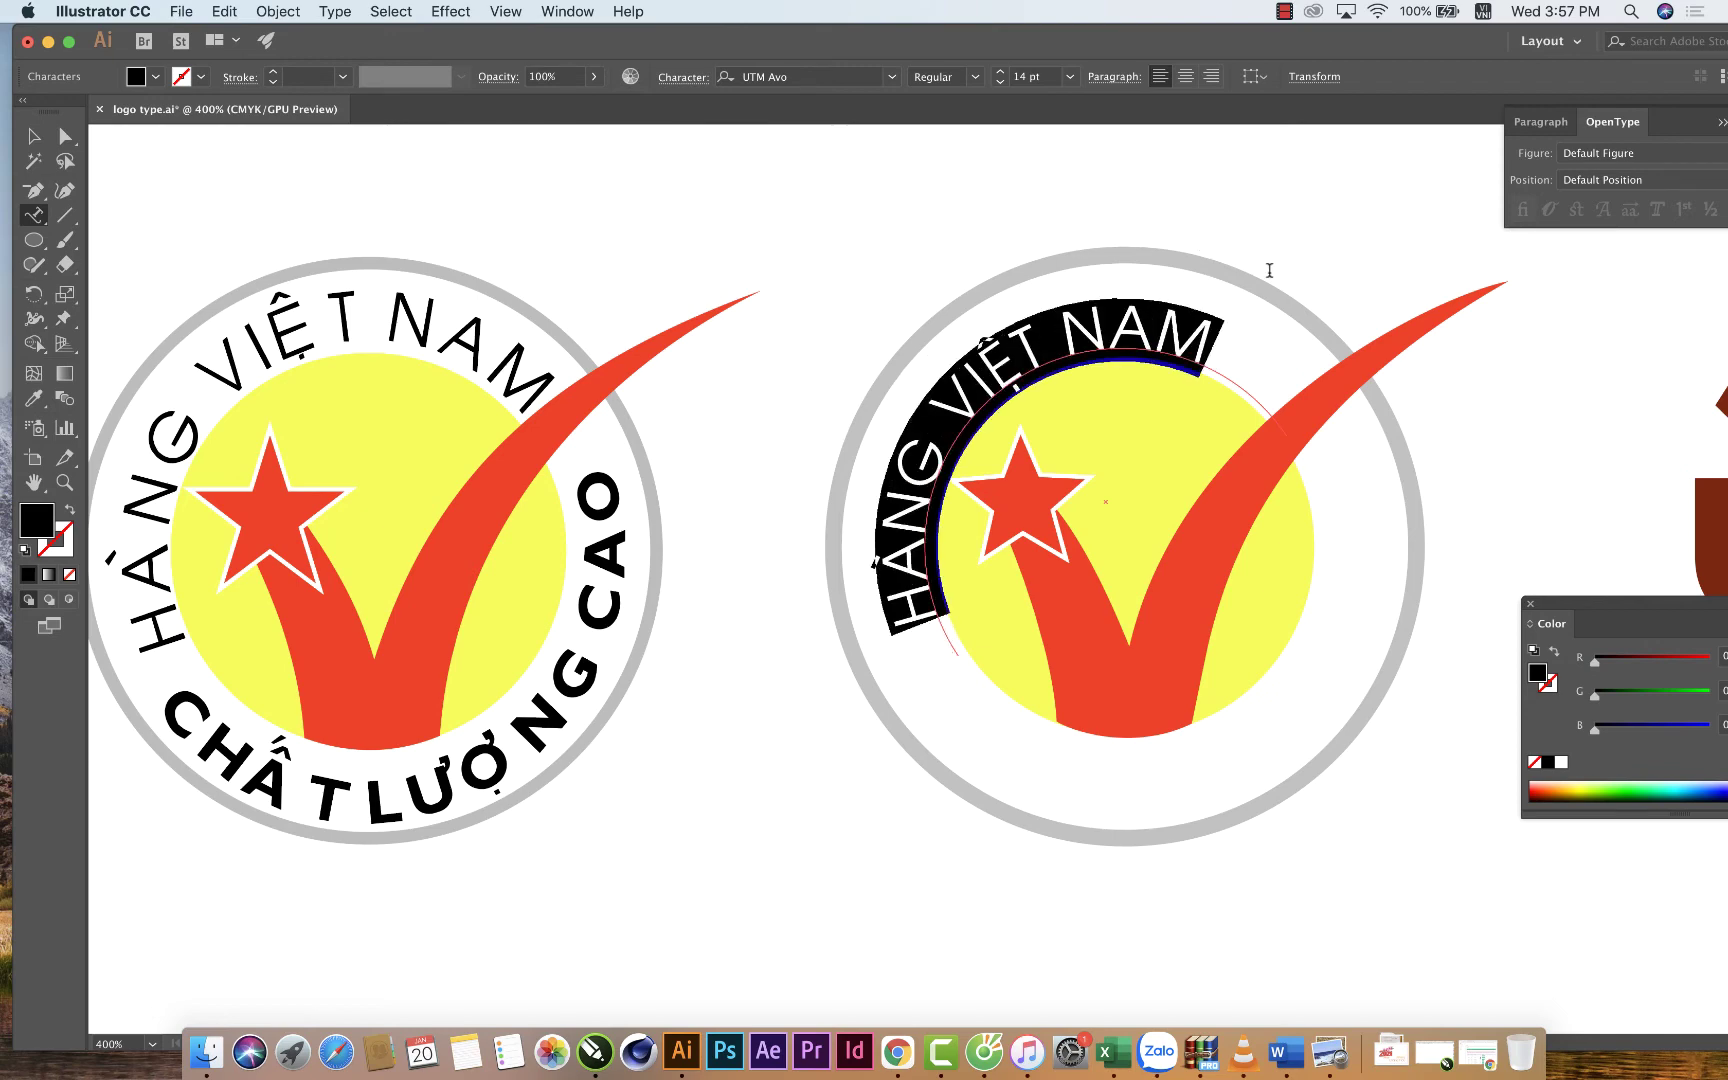
pyautogui.click(668, 79)
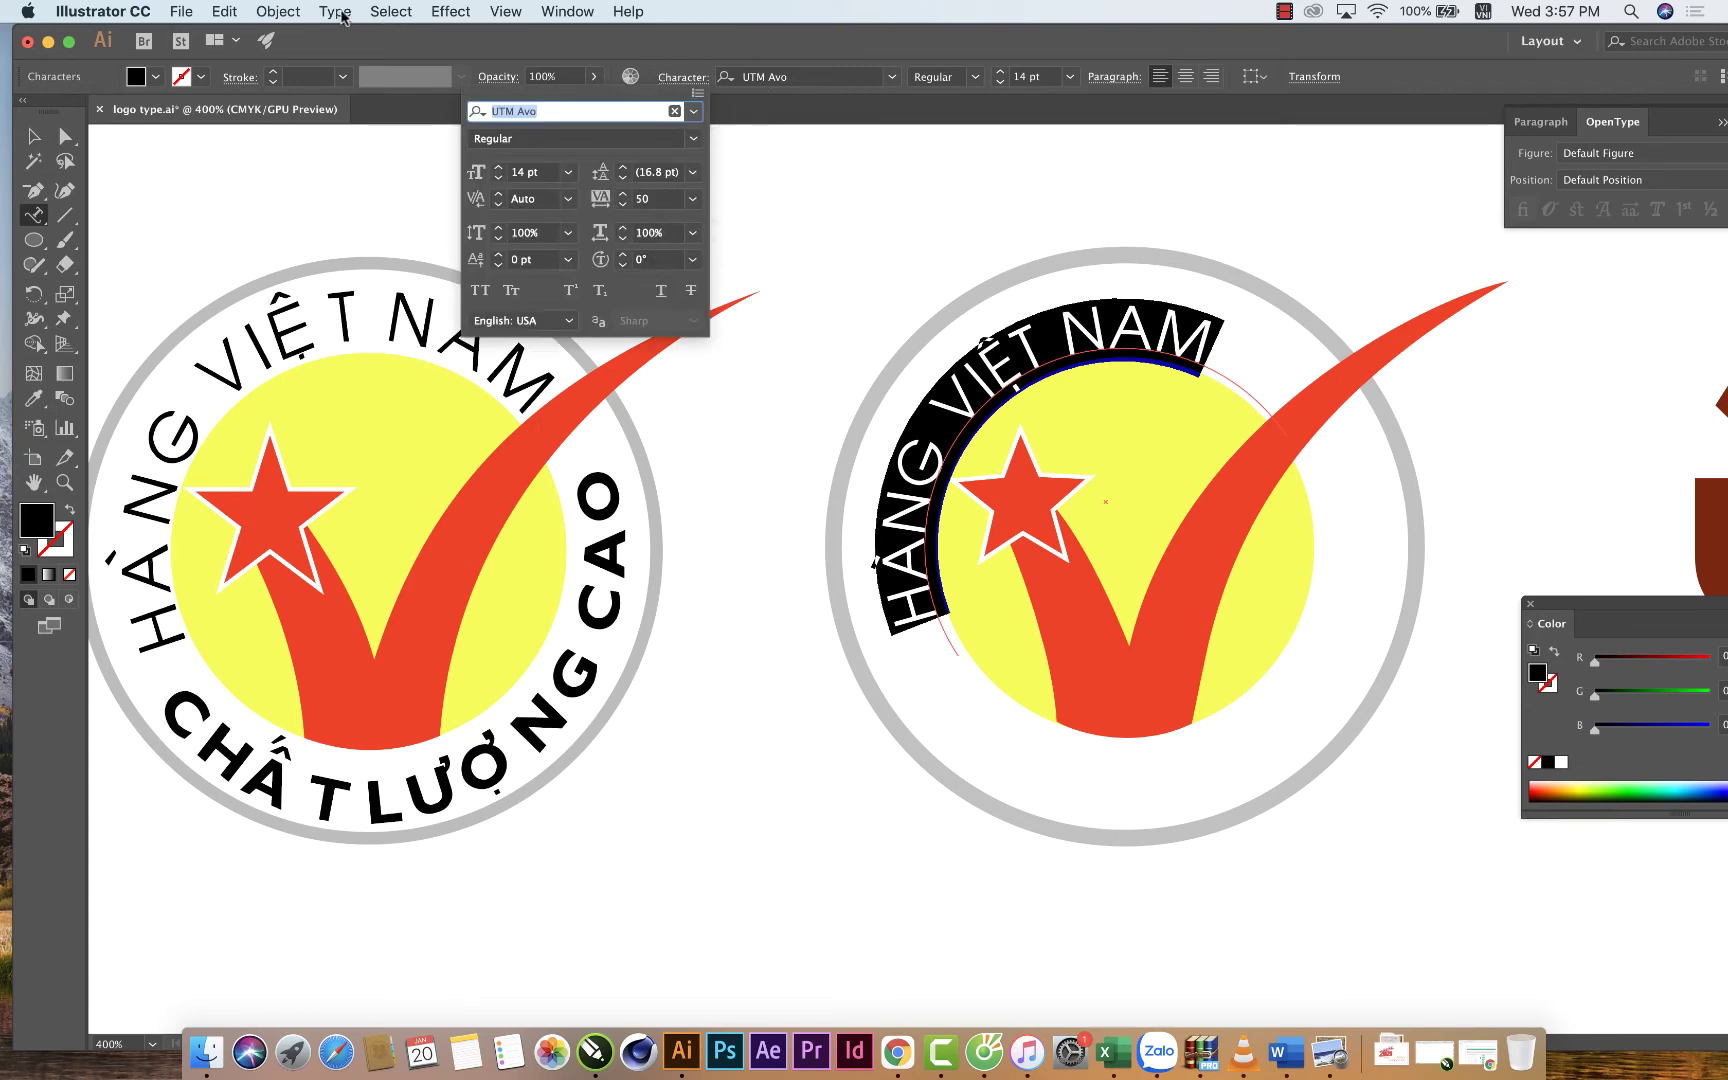
# Open Type on a Path Options for the arc text and preview -15 pt spacing.
pyautogui.click(335, 12)
pyautogui.click(885, 452)
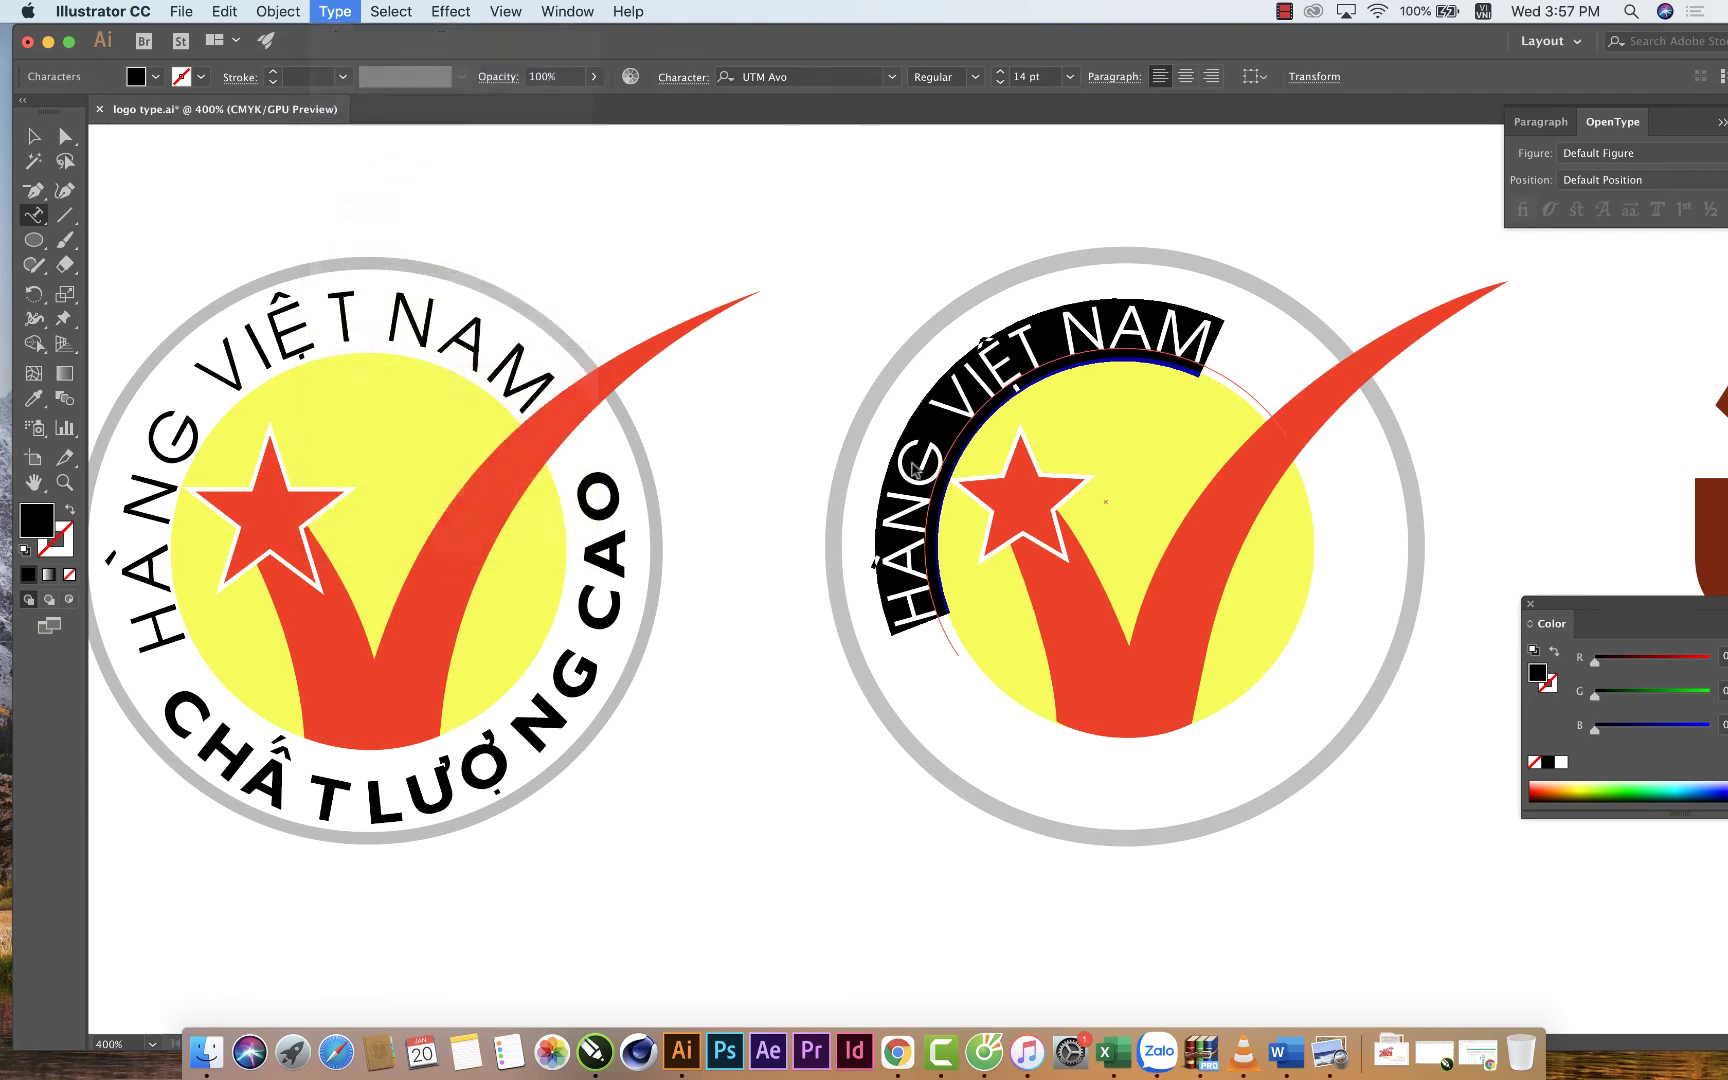
pyautogui.click(918, 530)
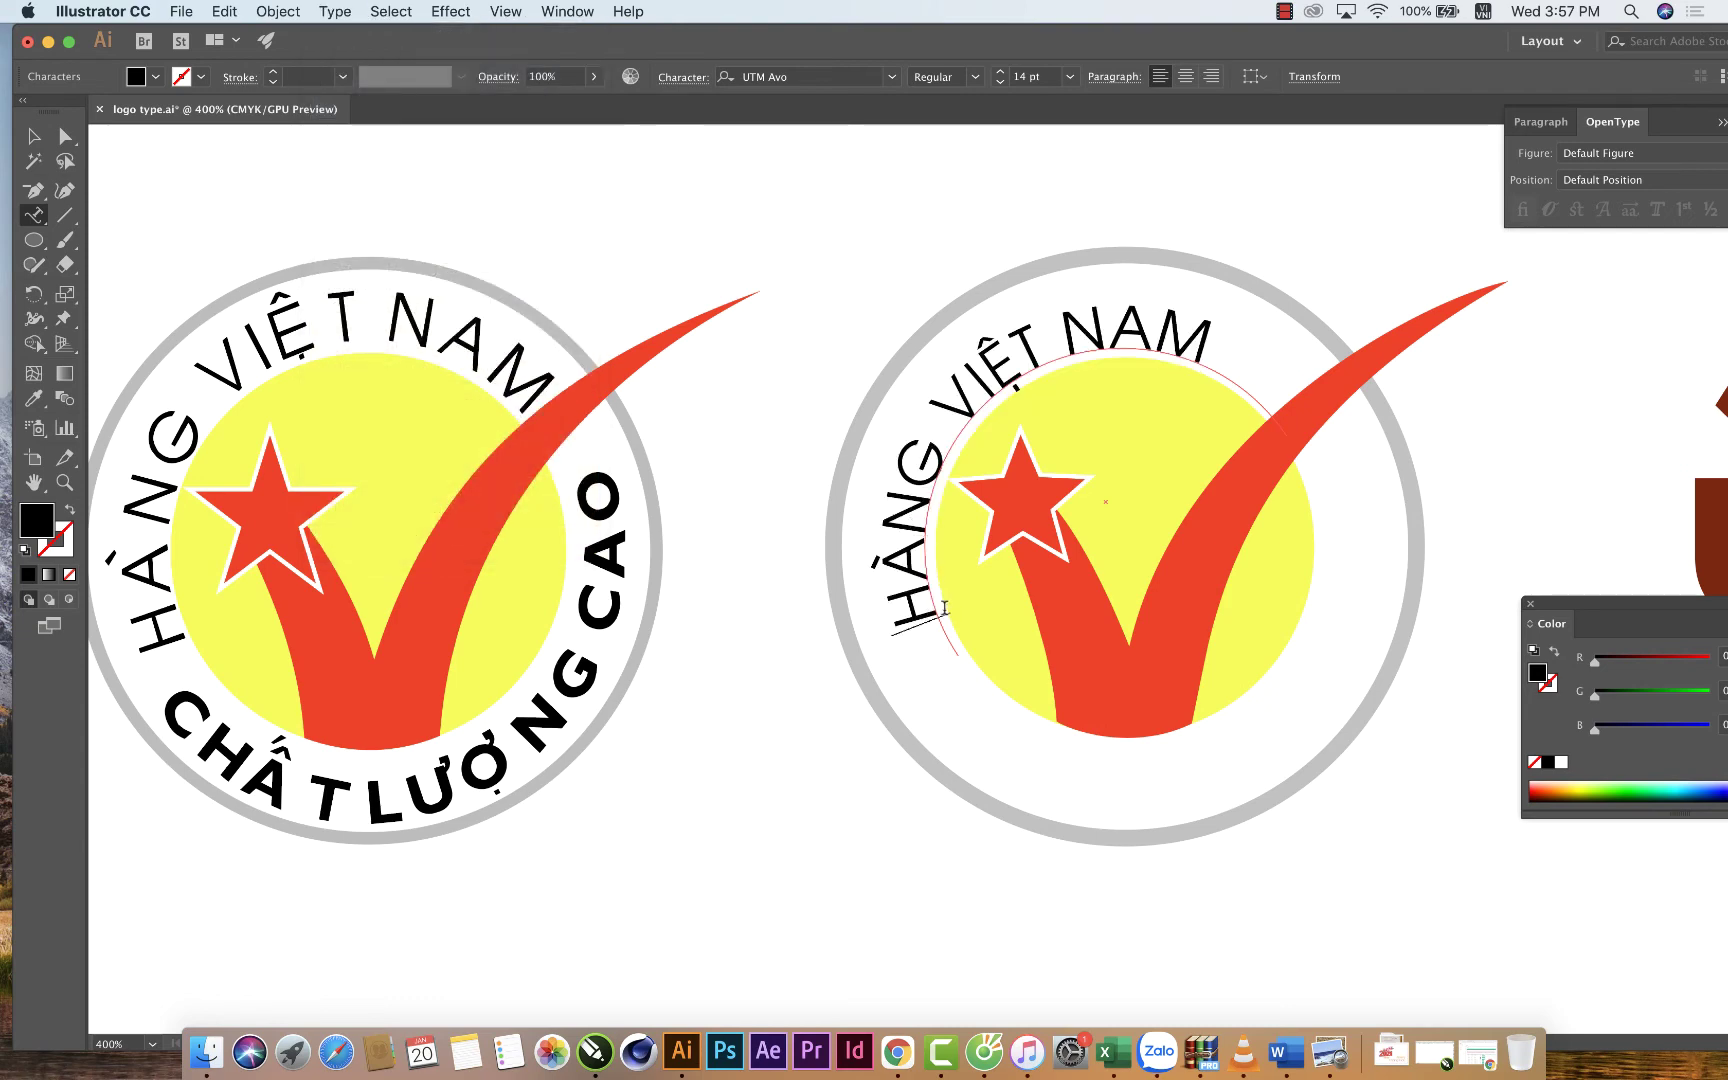
pyautogui.click(335, 12)
pyautogui.moveTo(381, 197)
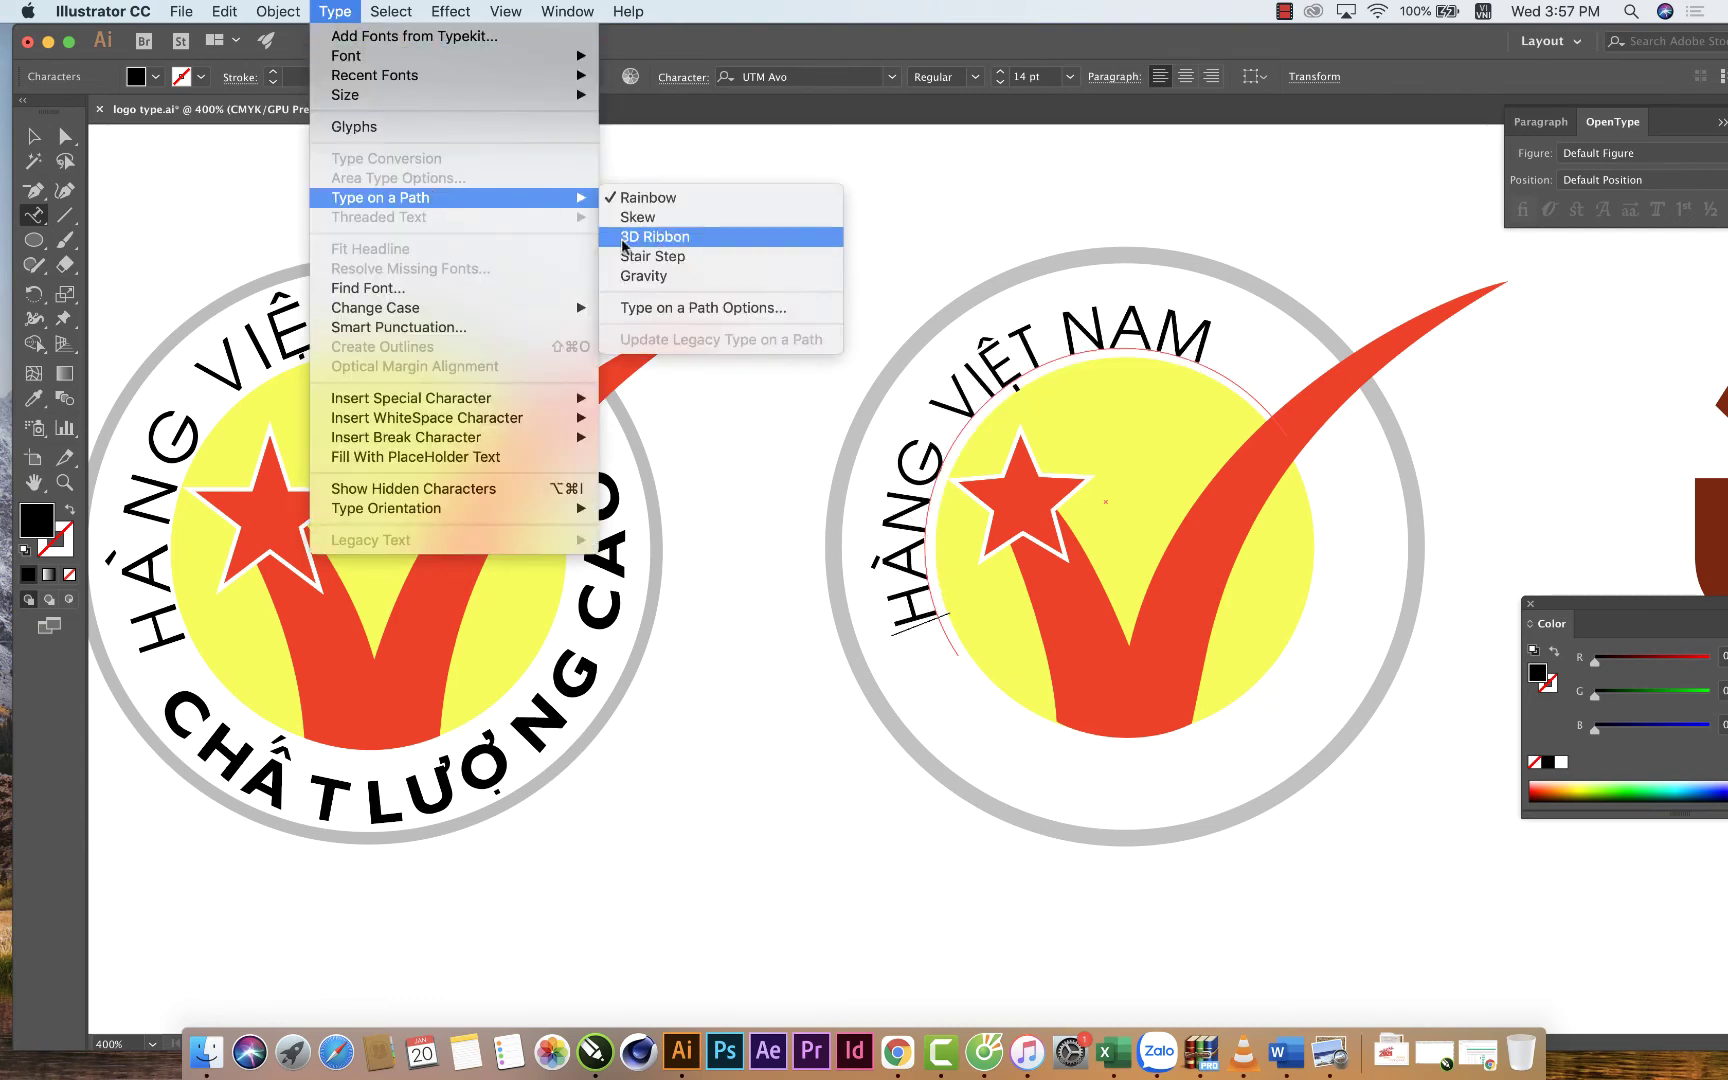
pyautogui.click(660, 306)
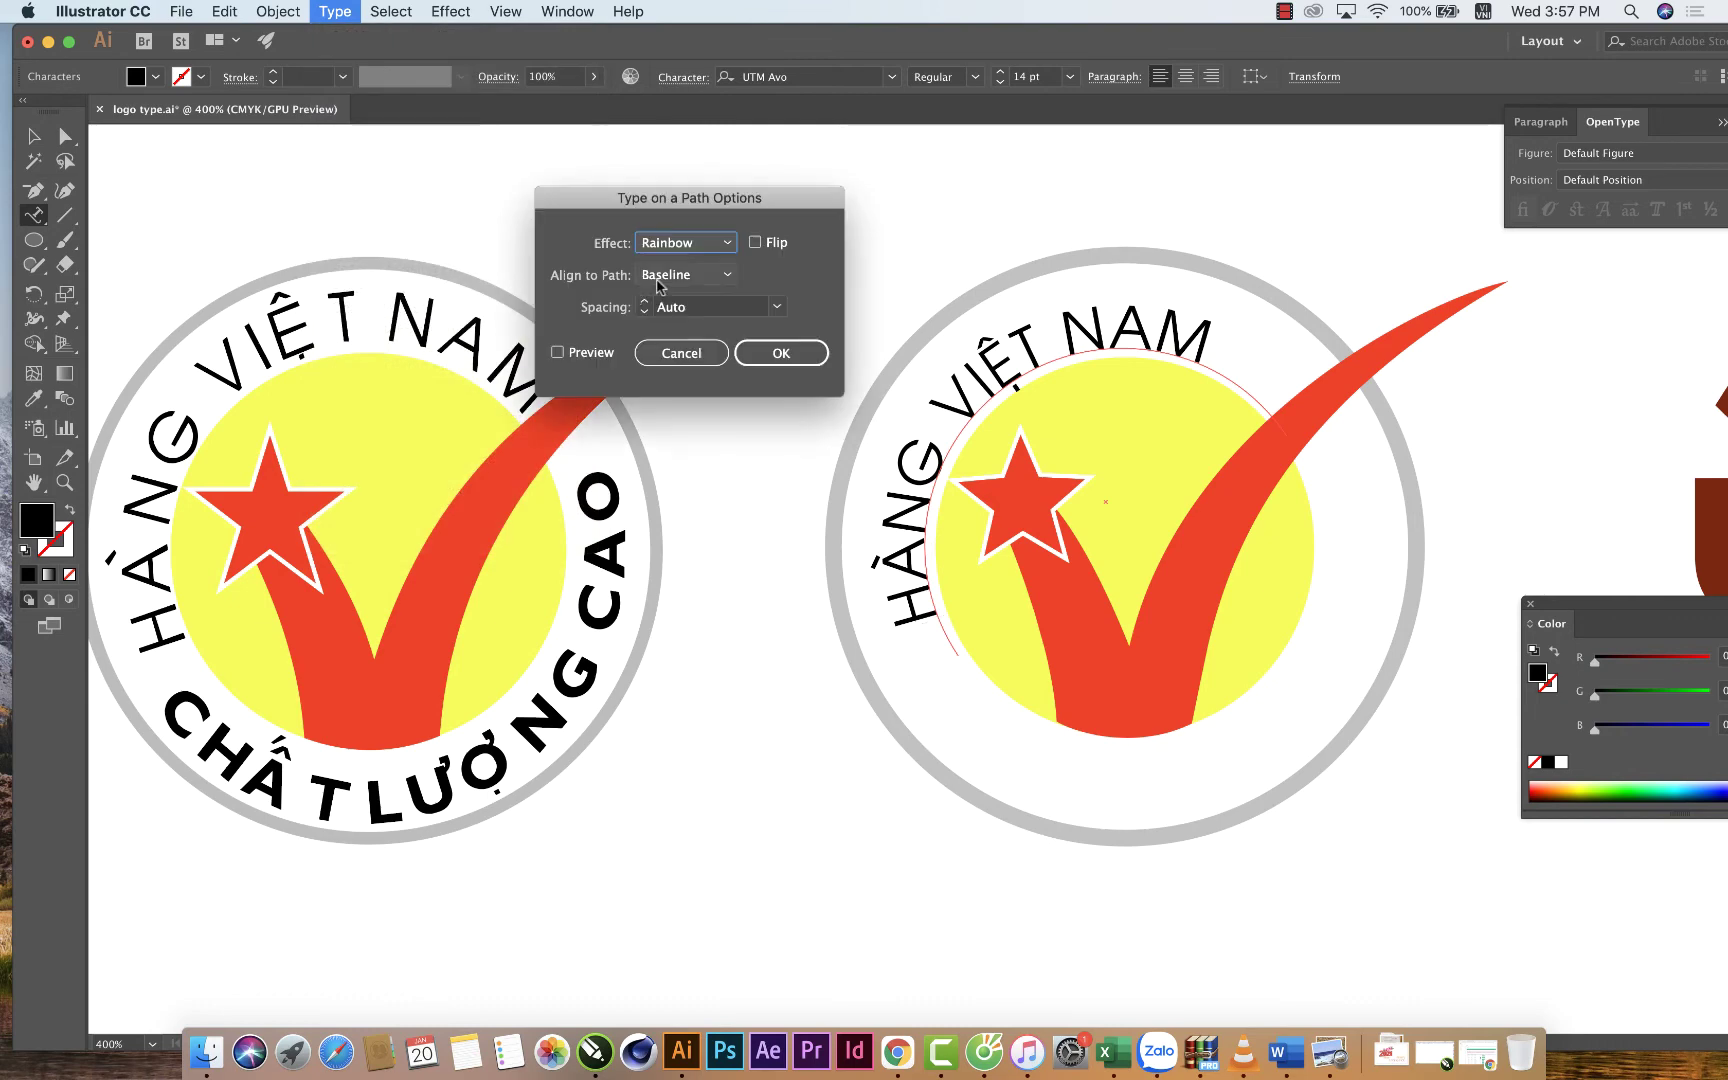
pyautogui.click(777, 306)
pyautogui.click(806, 450)
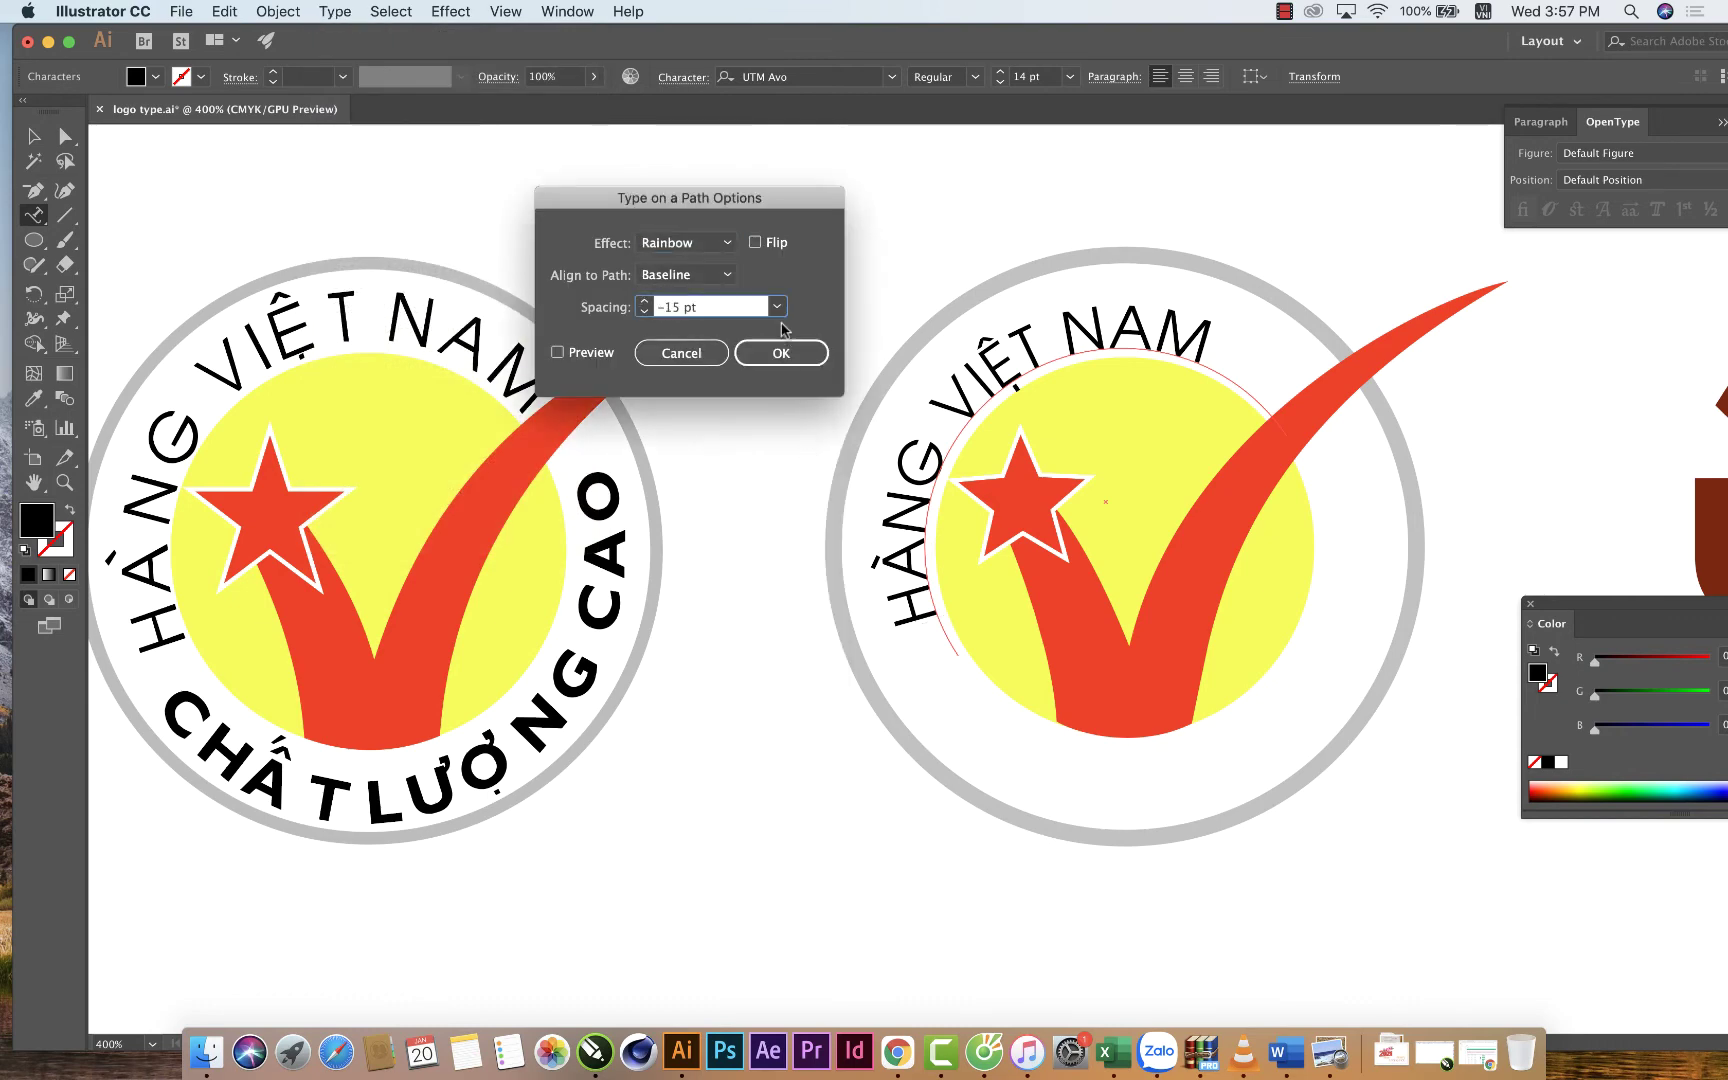
pyautogui.click(557, 352)
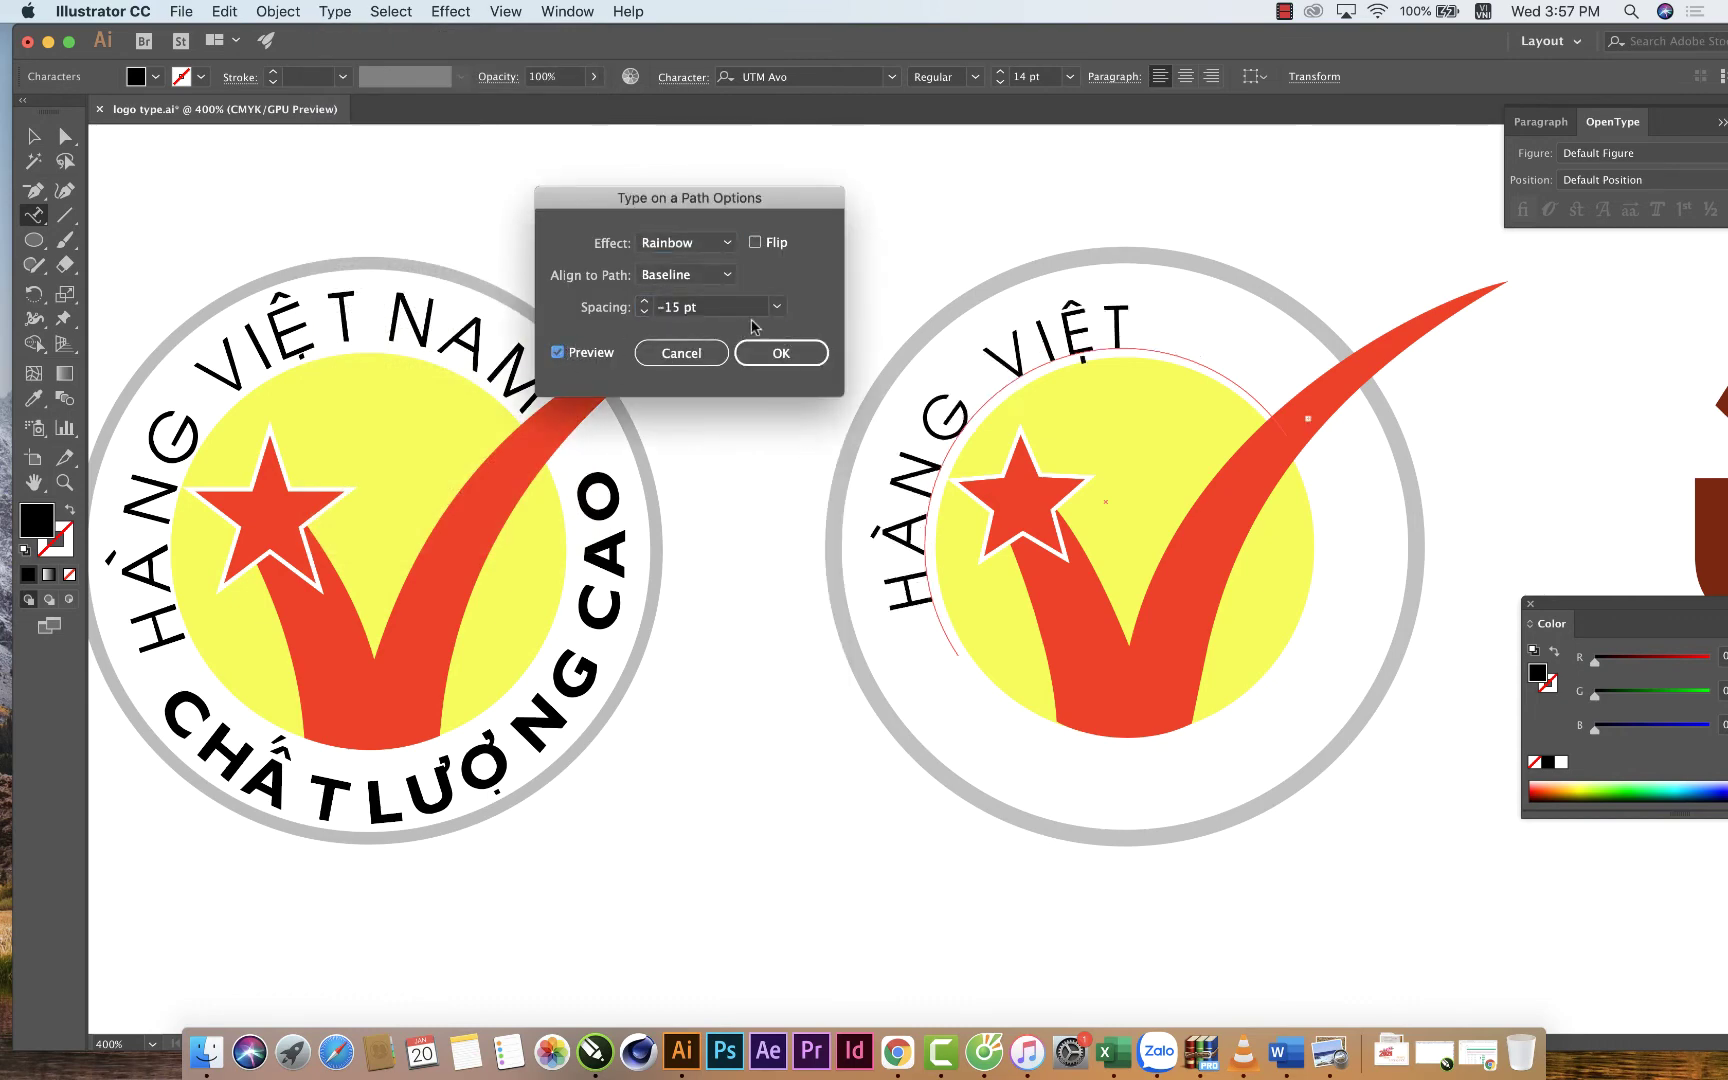
# Try 0, 6 and -12 pt path spacing, then apply -9 pt.
pyautogui.click(777, 306)
pyautogui.click(787, 632)
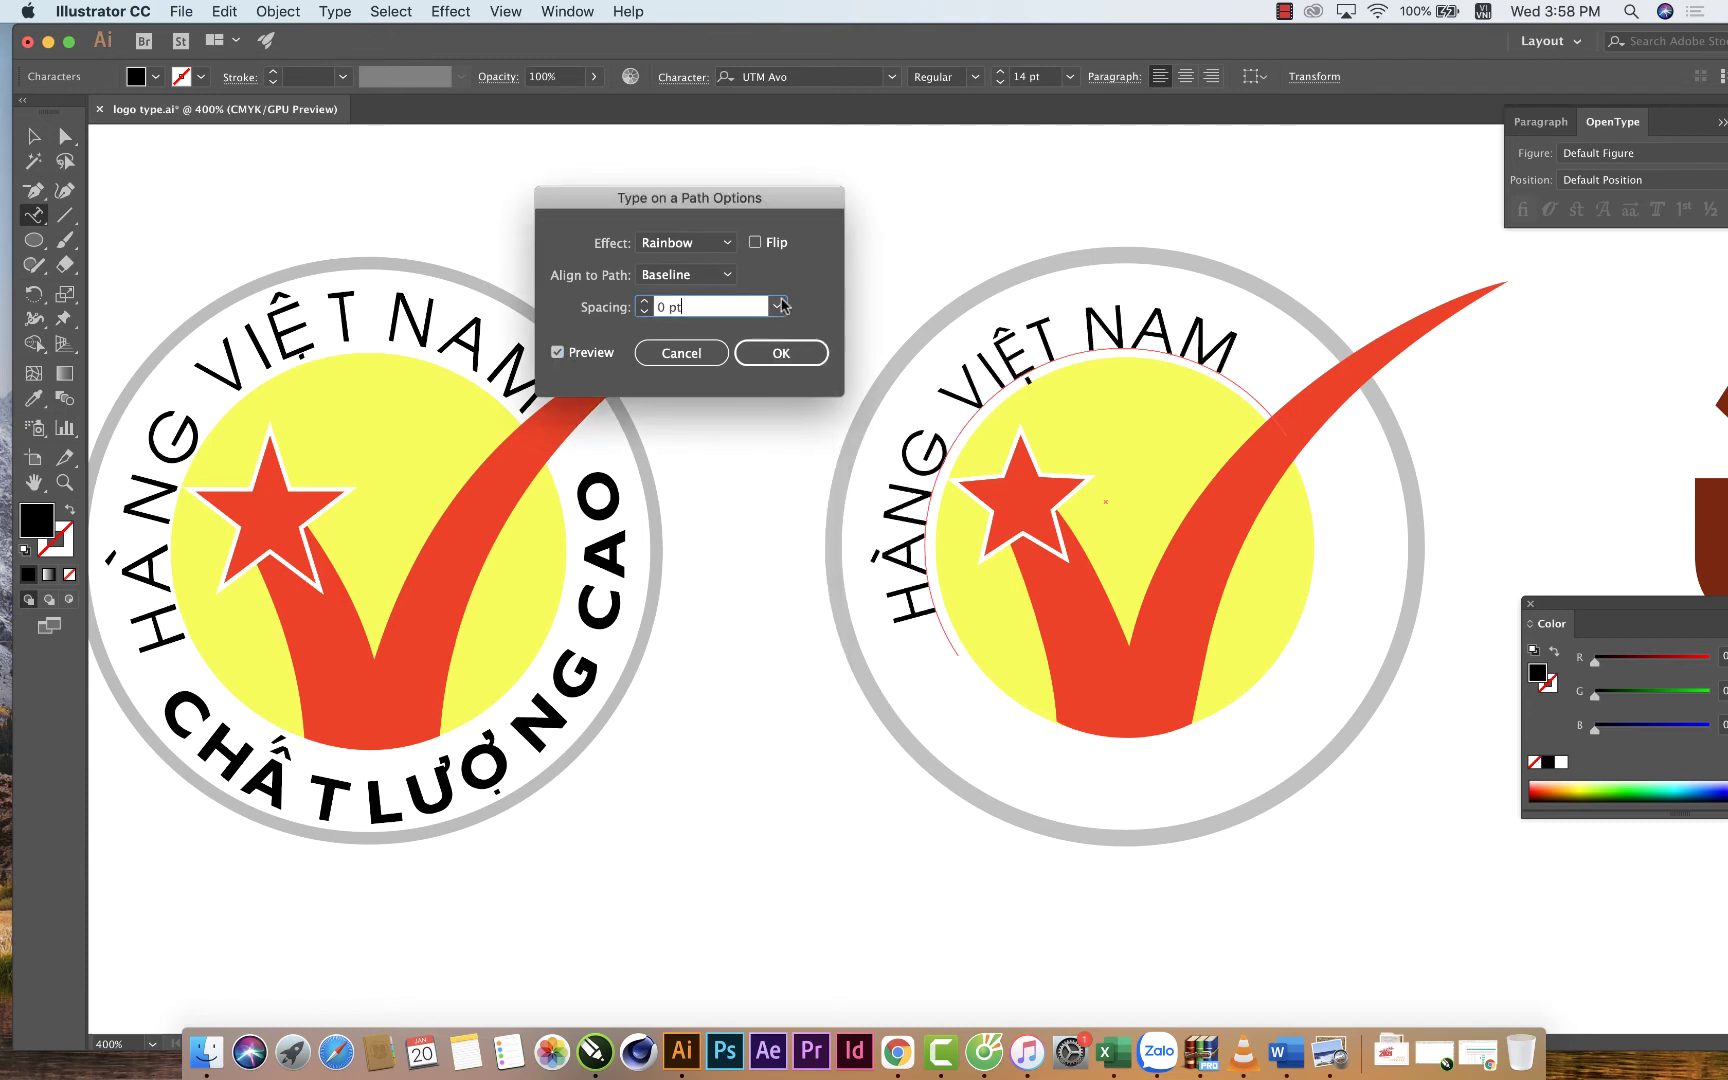
pyautogui.click(777, 306)
pyautogui.click(797, 717)
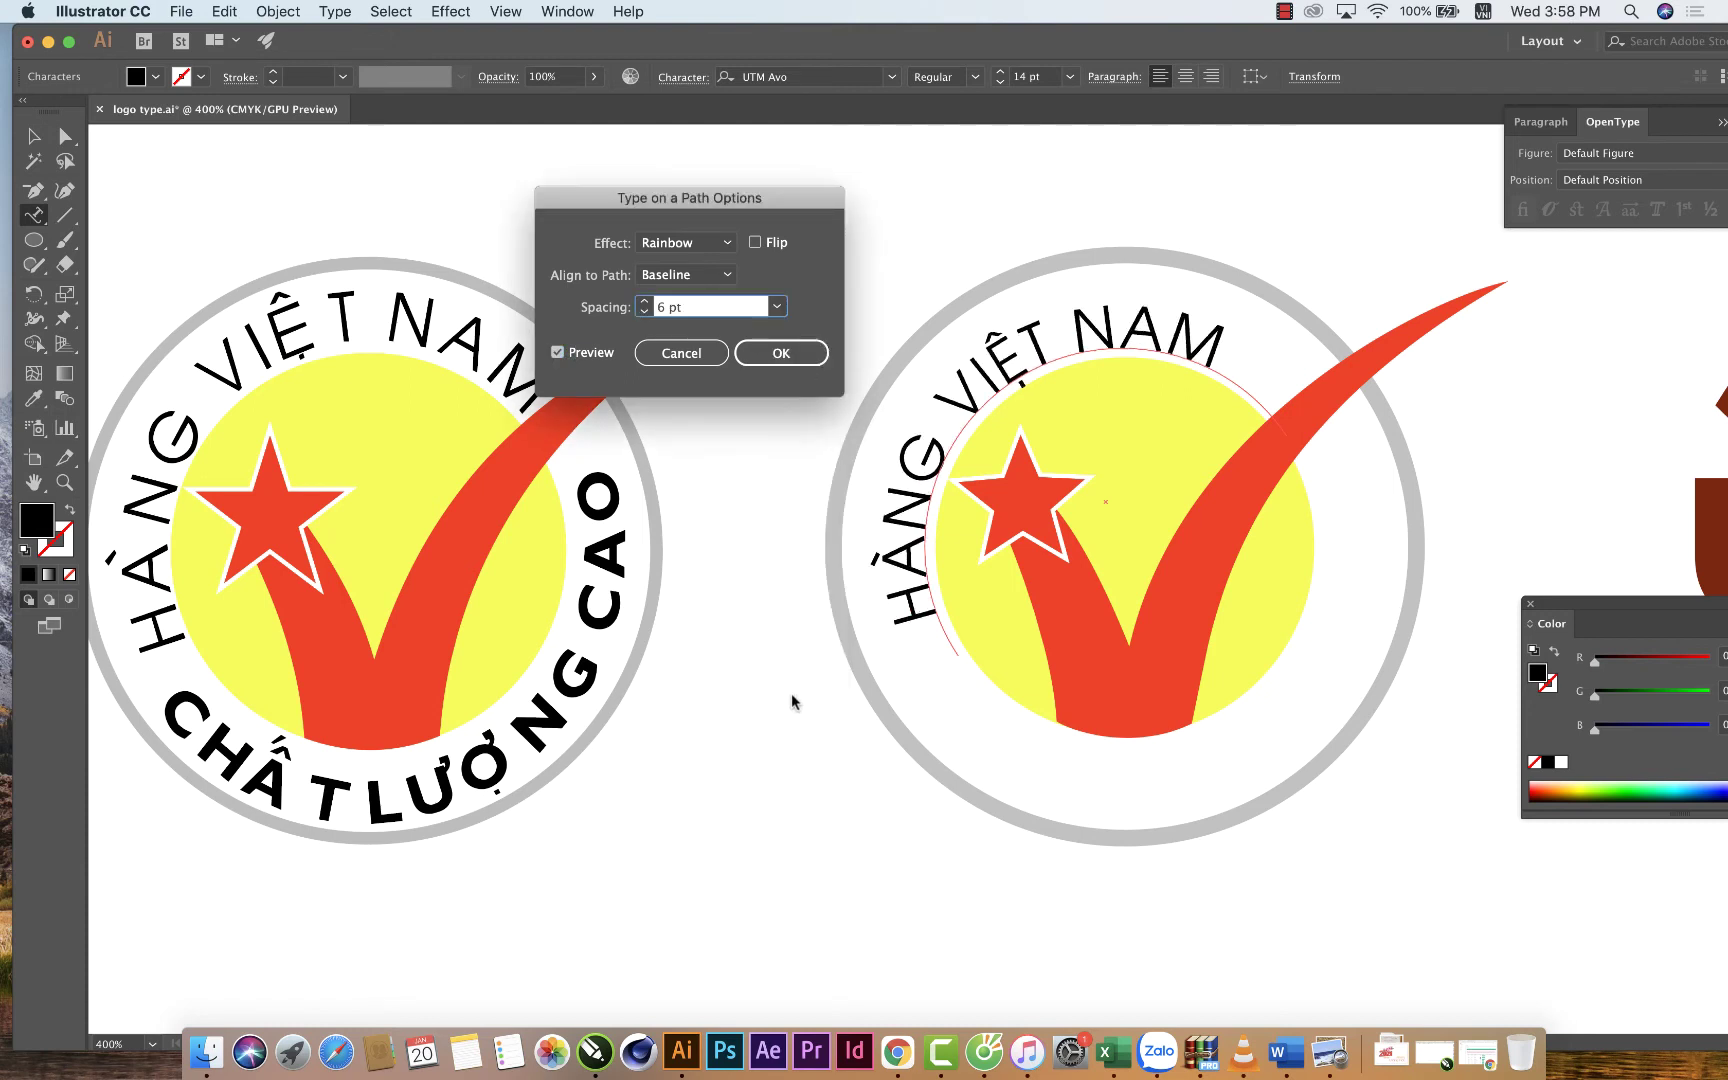
pyautogui.click(780, 307)
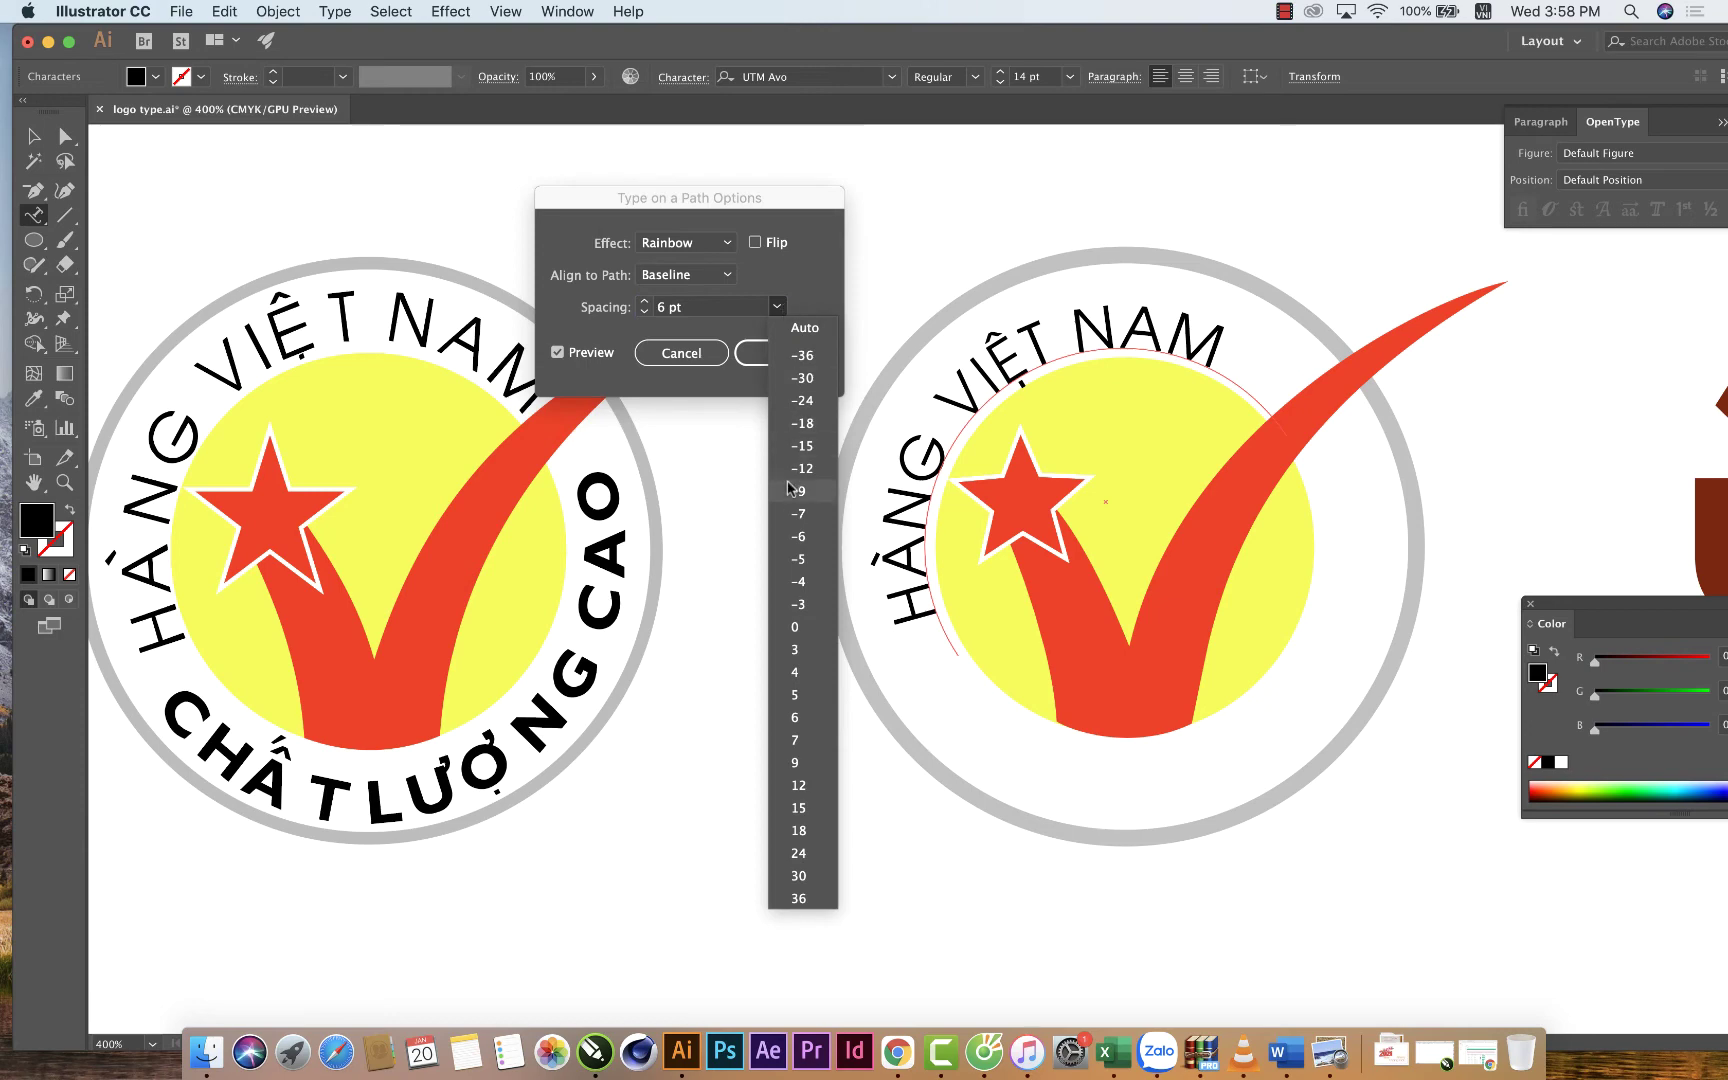
pyautogui.click(799, 537)
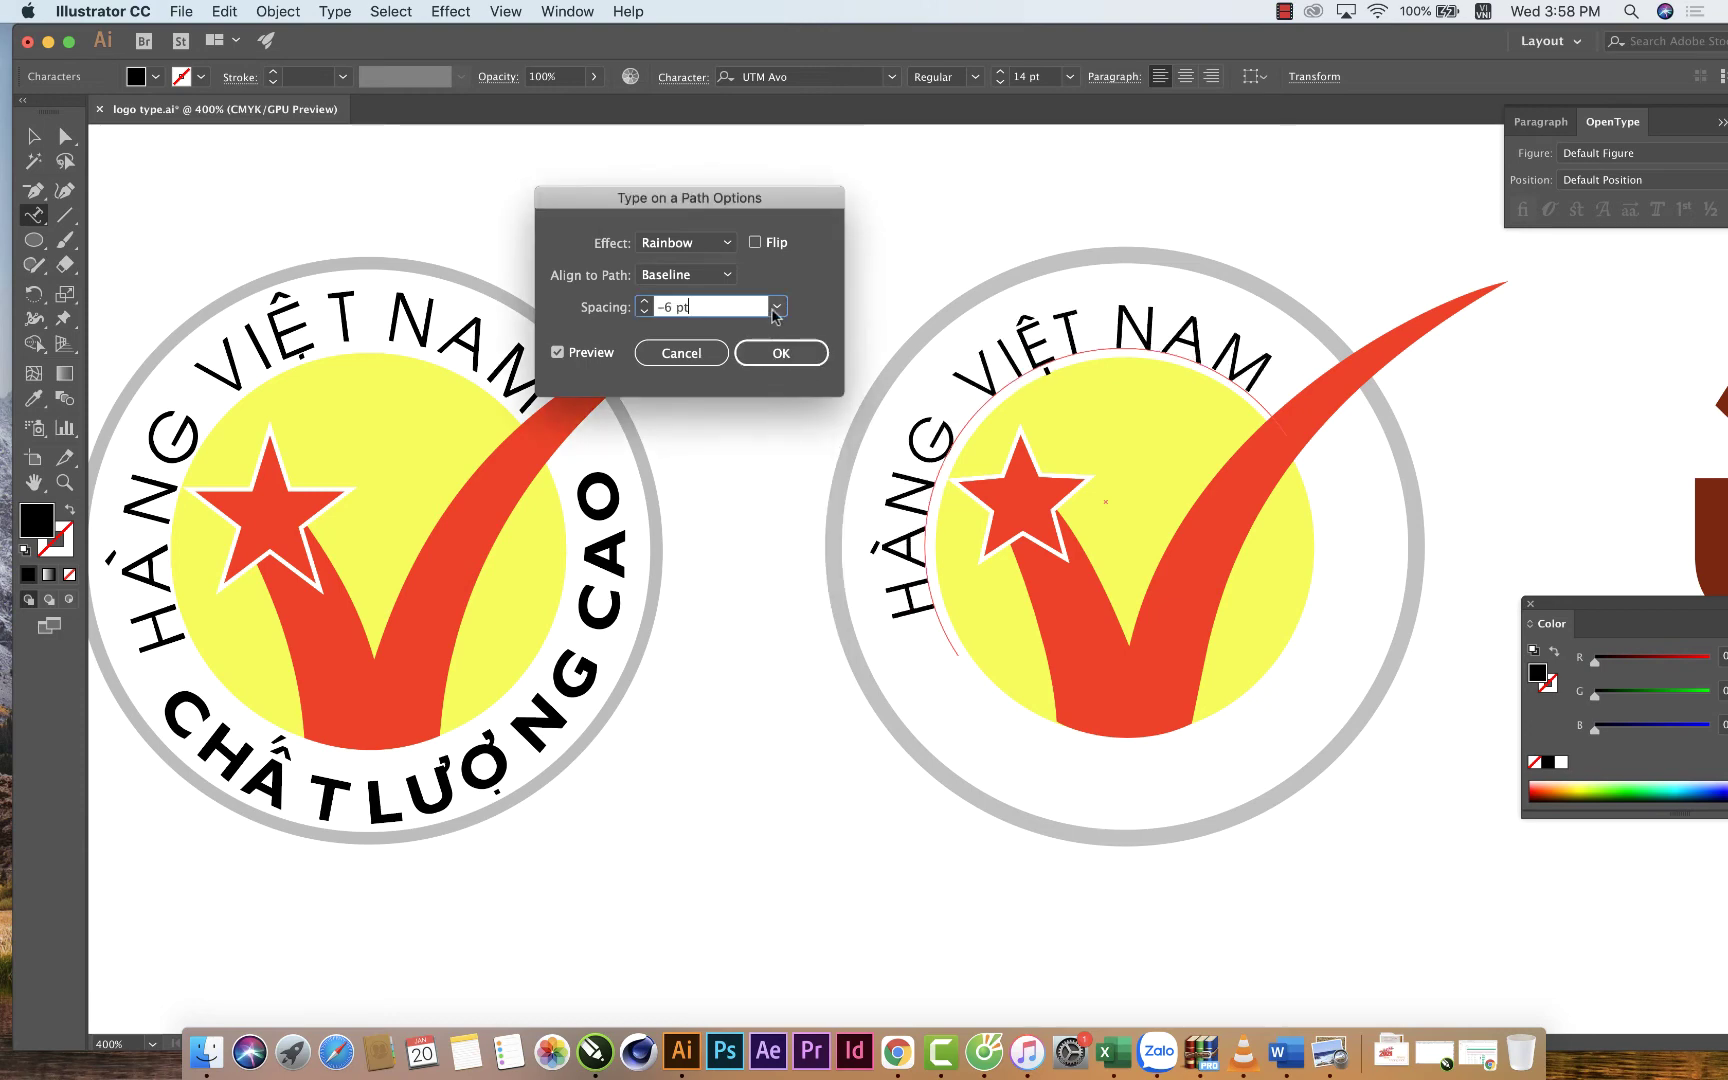
pyautogui.click(776, 308)
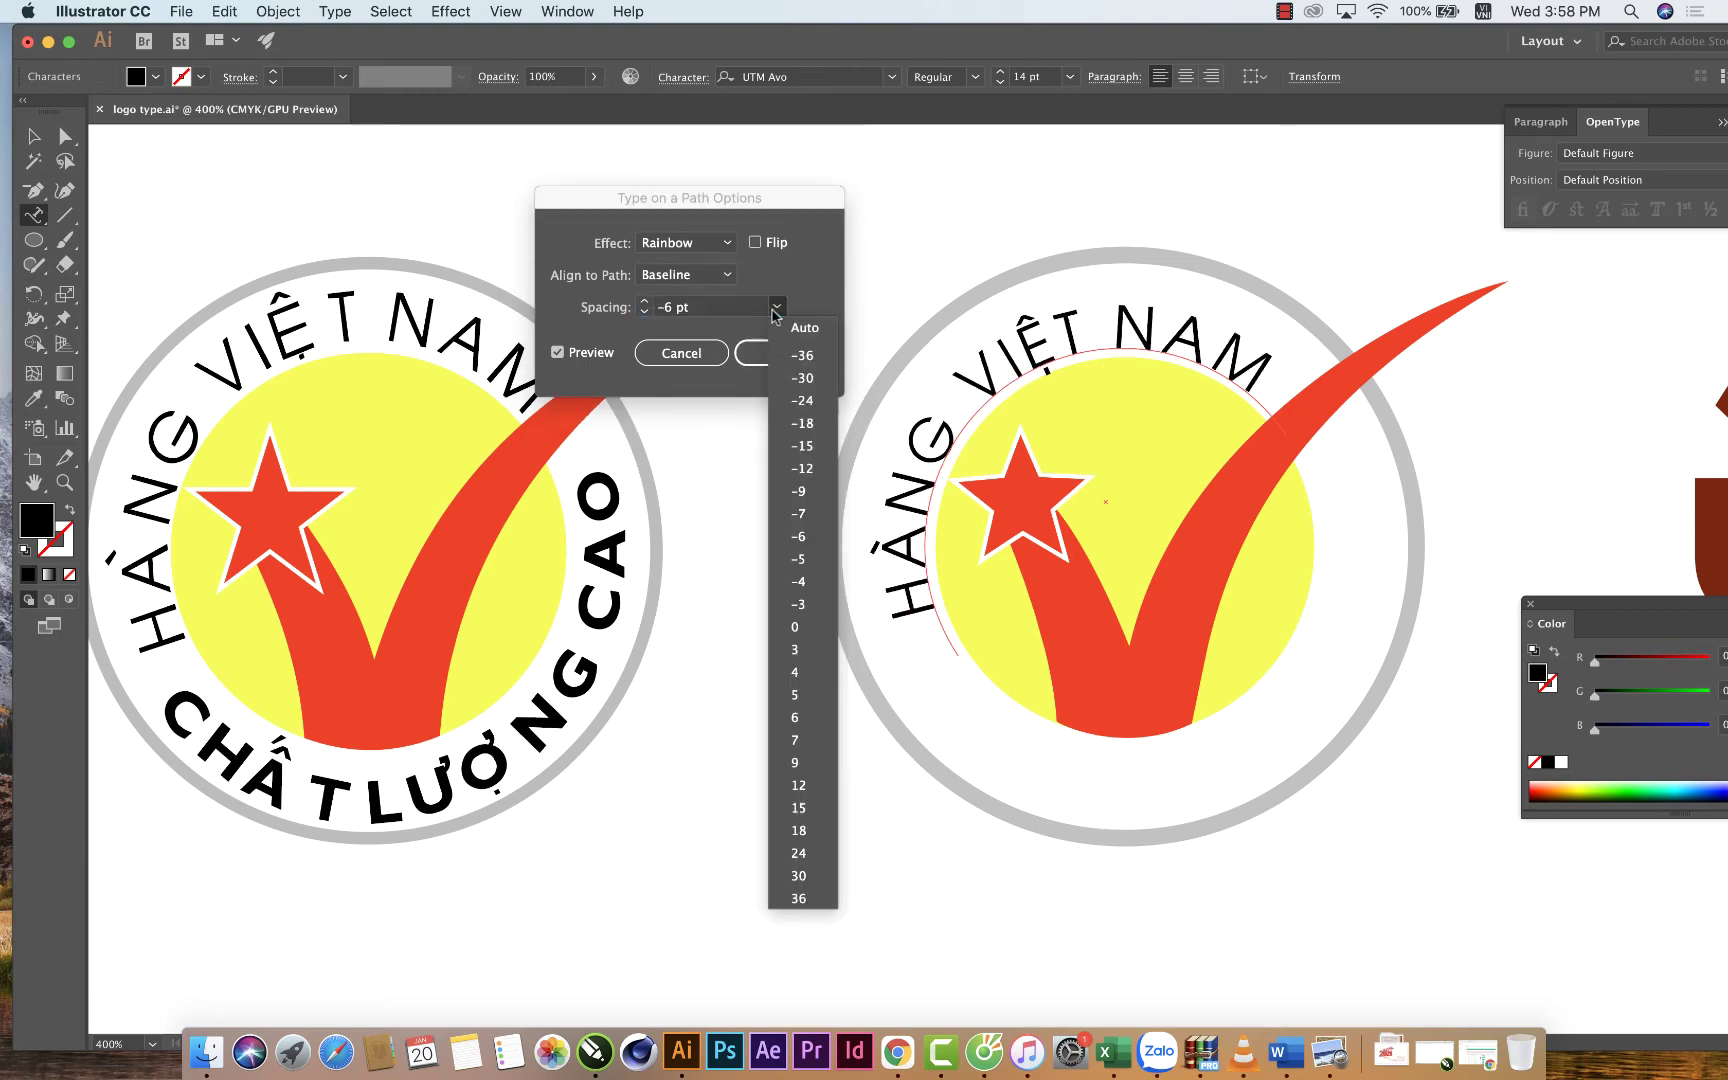
pyautogui.click(805, 470)
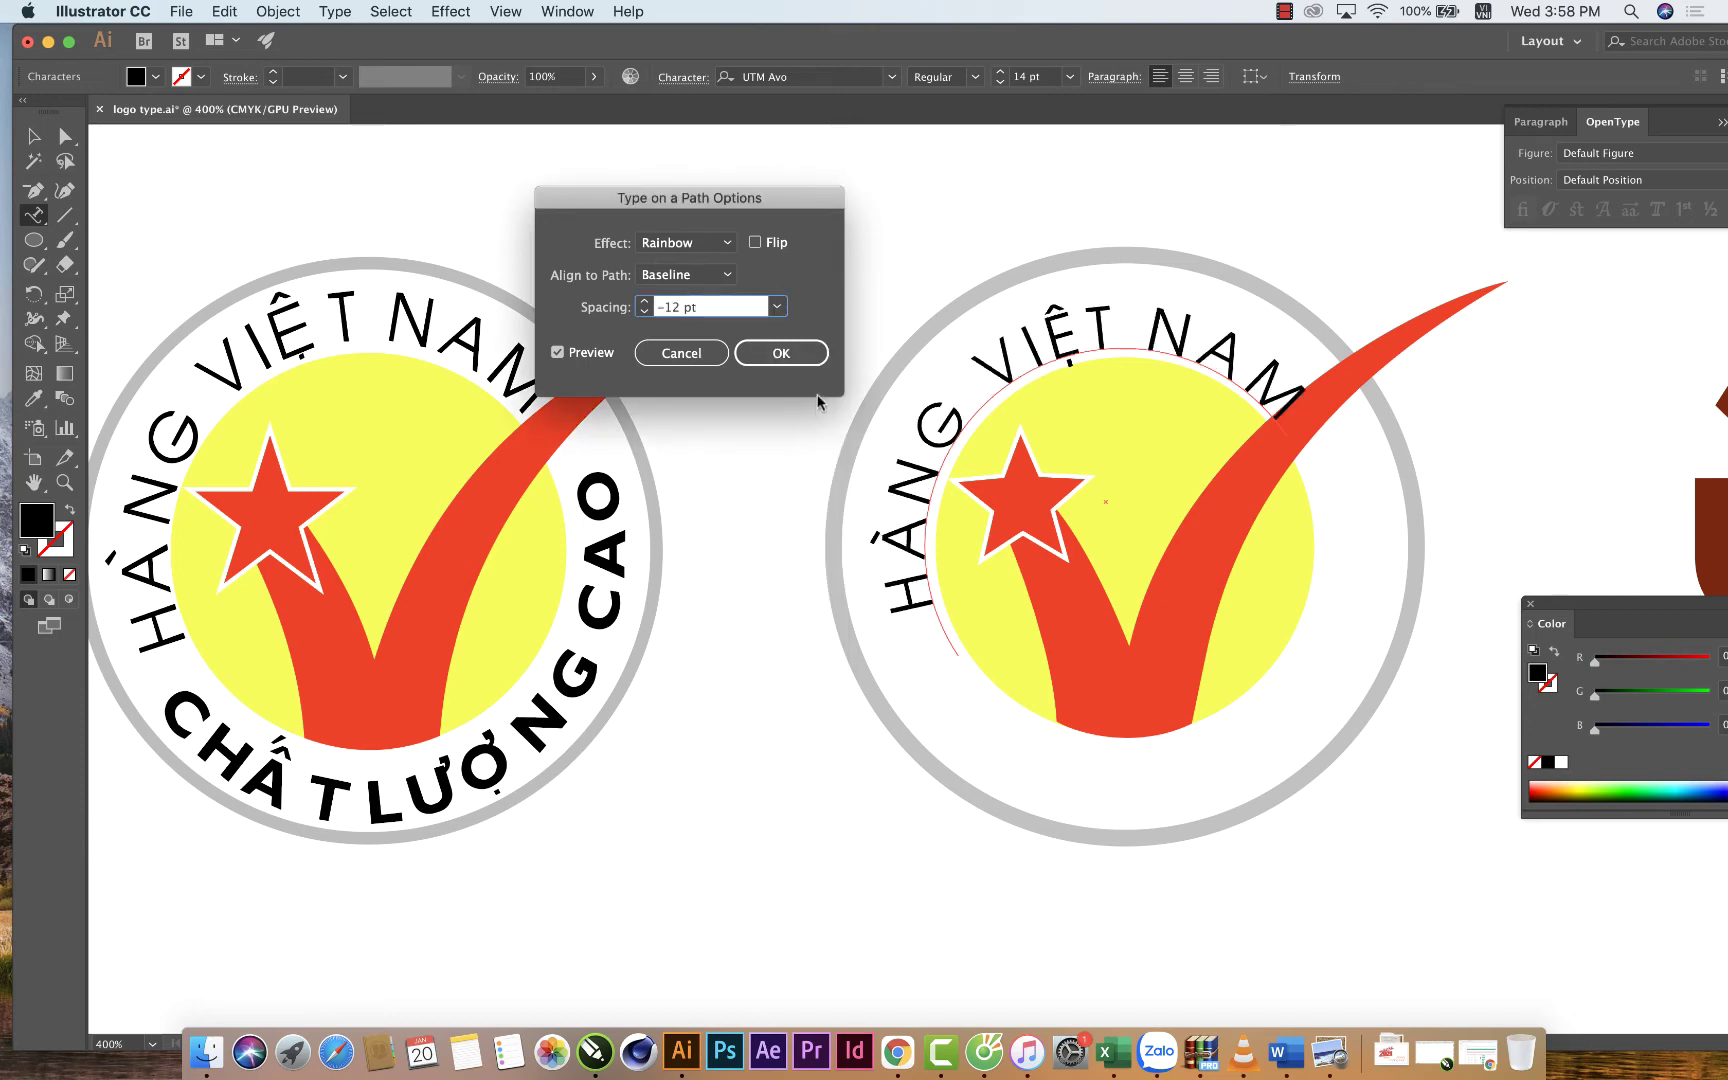
pyautogui.click(776, 306)
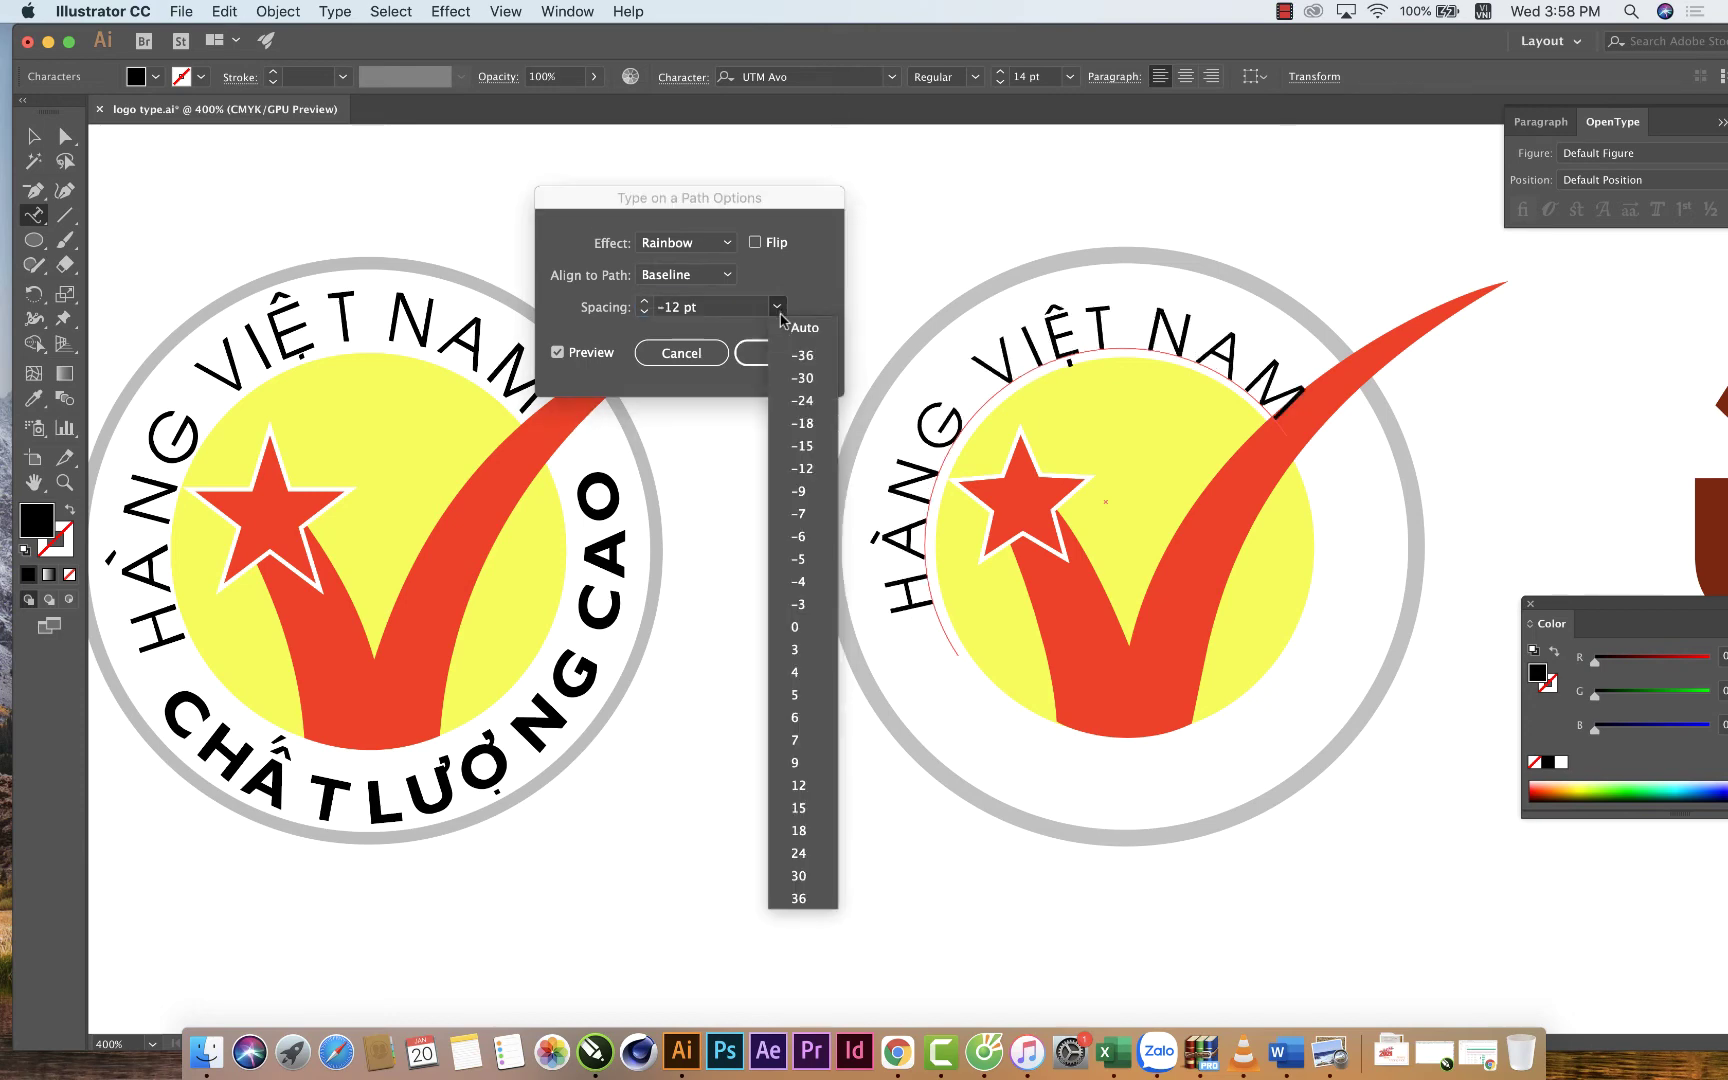
pyautogui.click(802, 493)
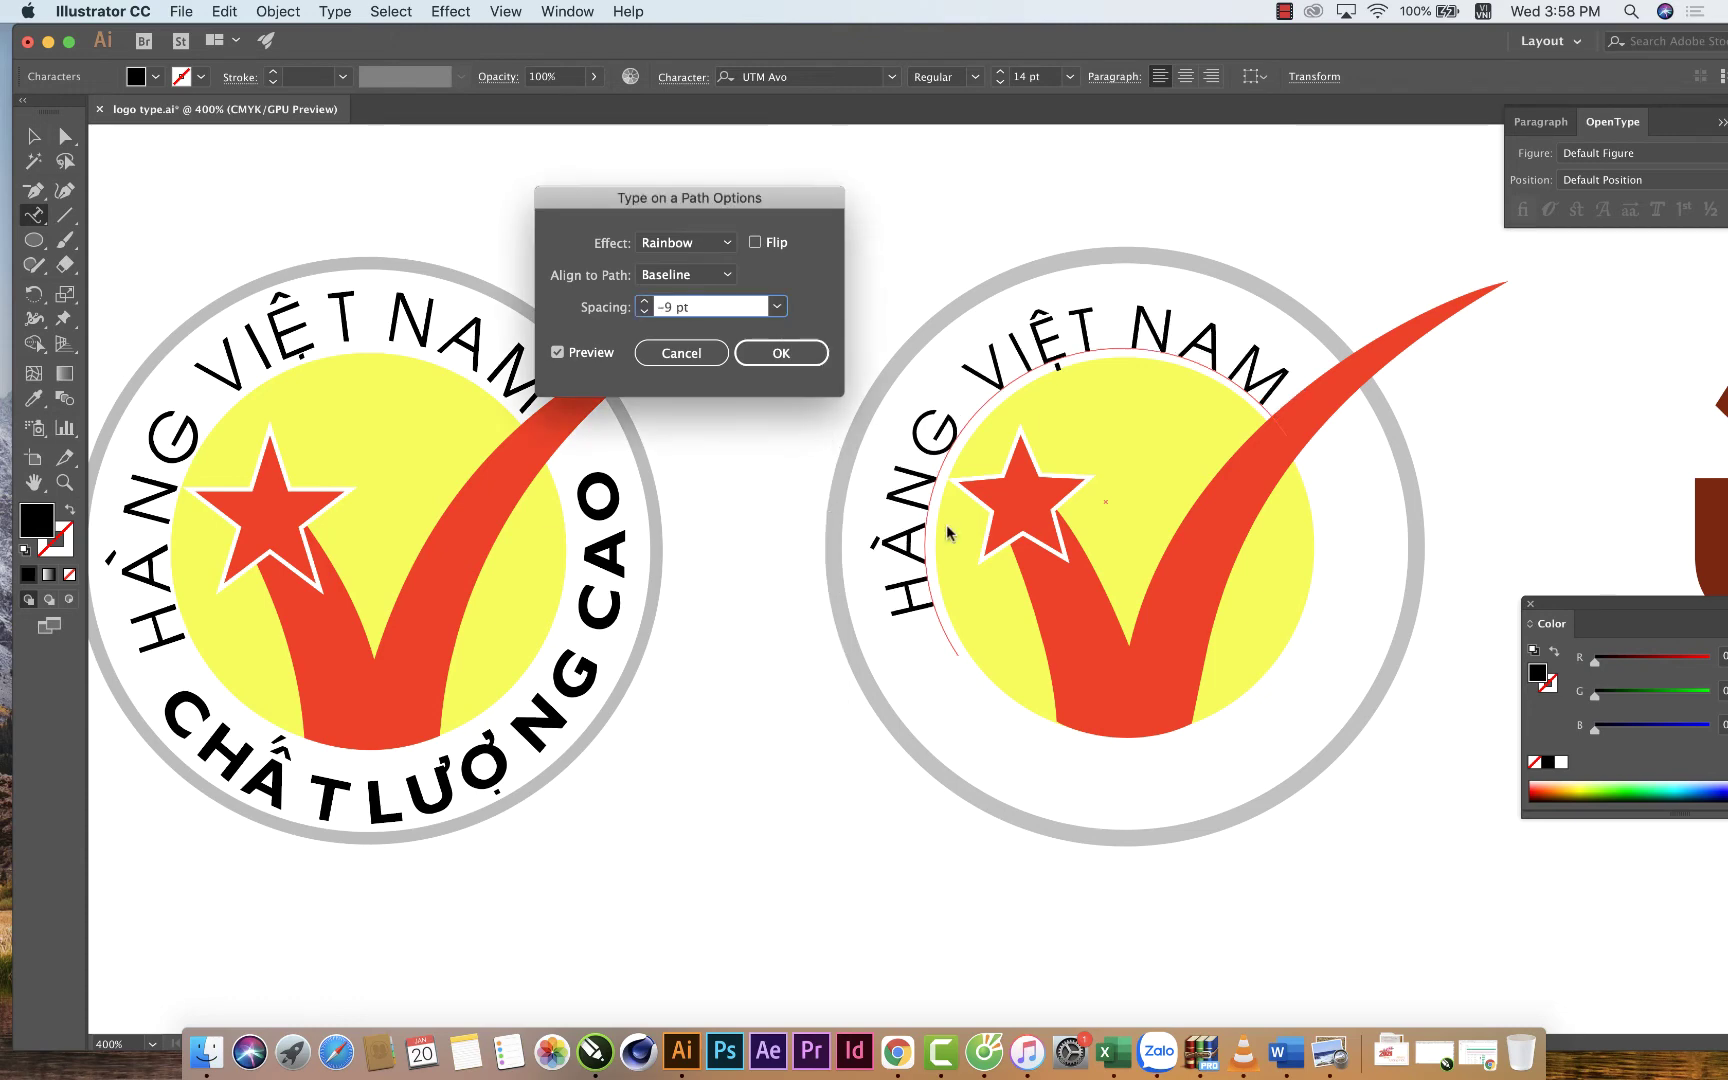
pyautogui.click(780, 352)
# Set the arc text's character tracking to 0.
pyautogui.click(683, 77)
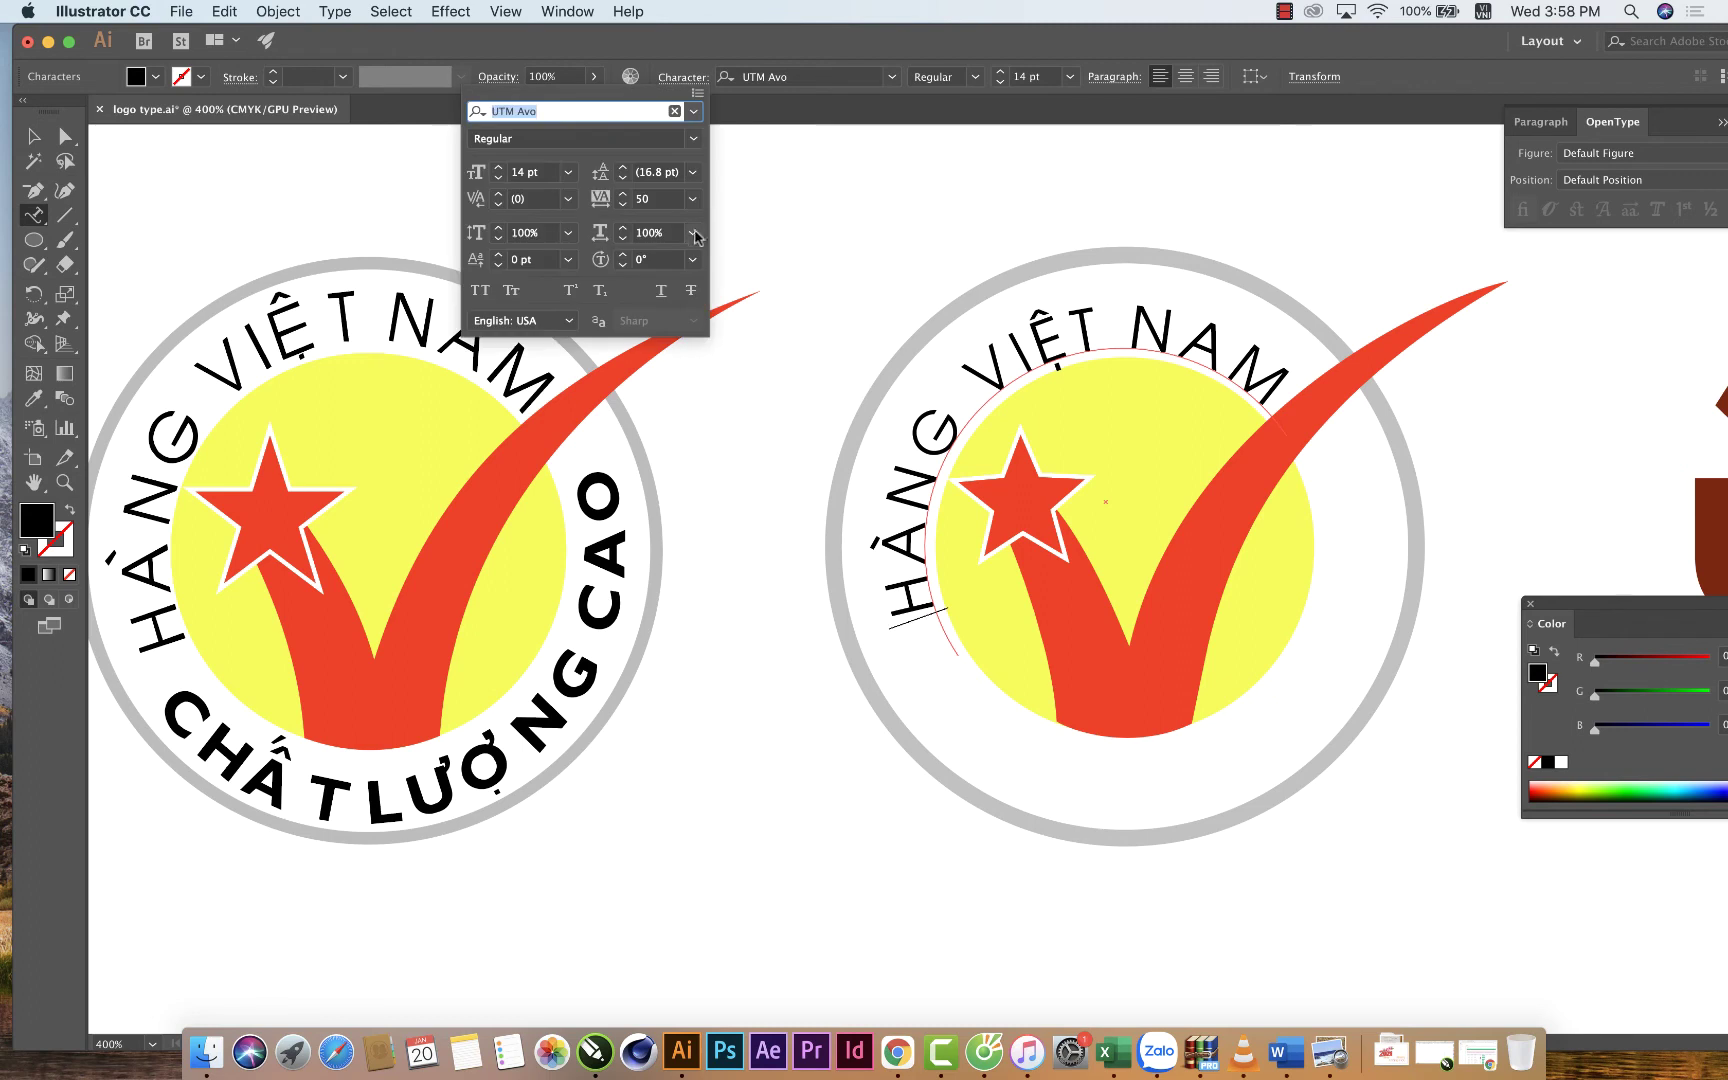
pyautogui.click(693, 199)
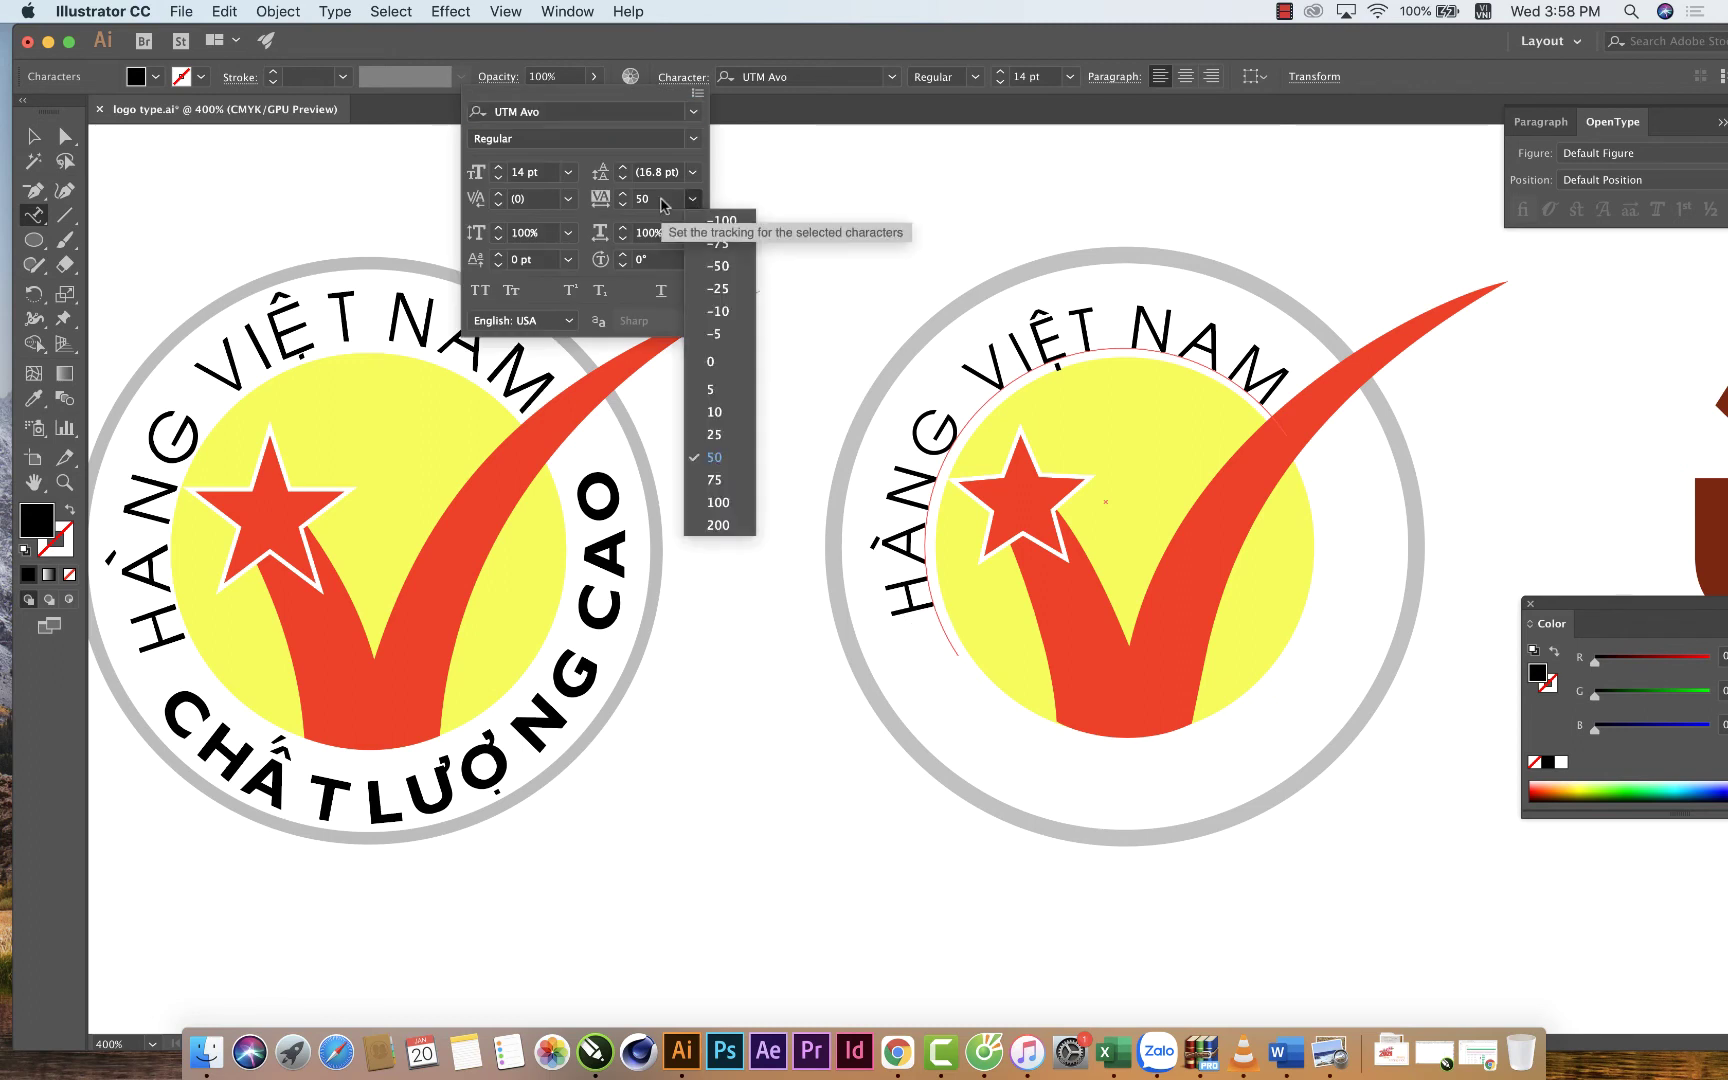
pyautogui.click(714, 362)
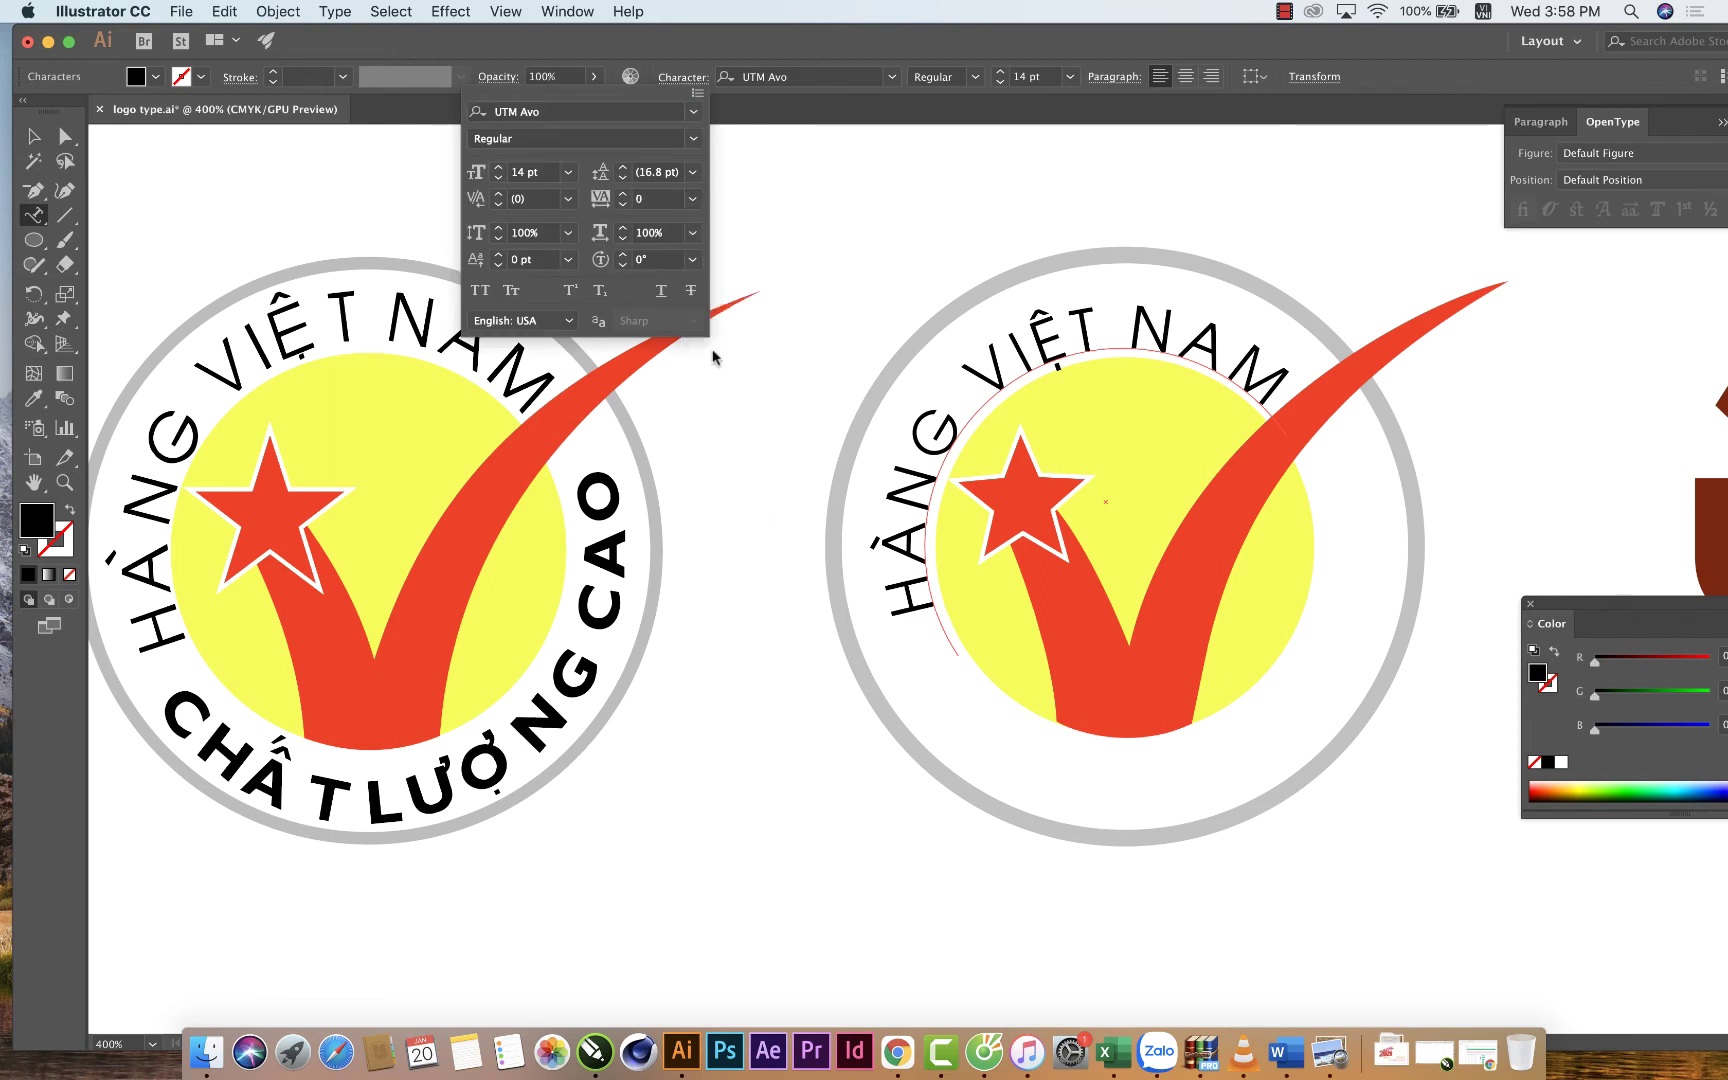
pyautogui.click(690, 200)
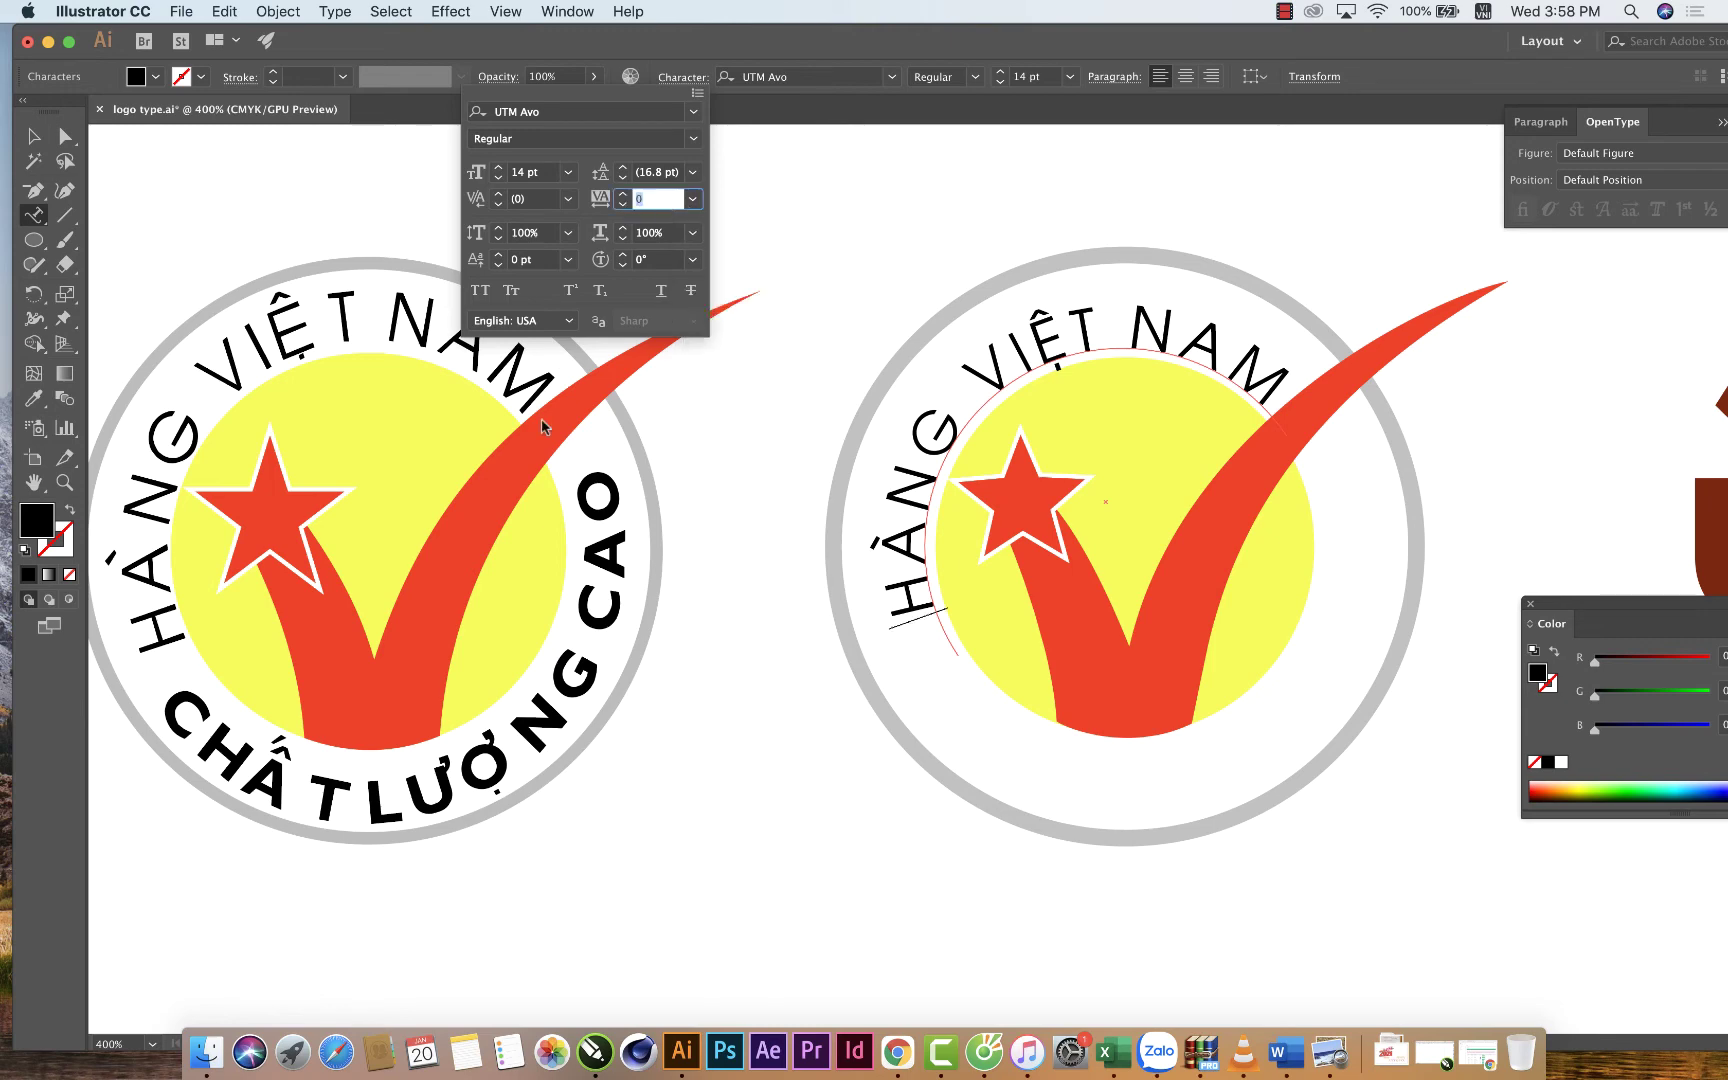
pyautogui.press('Return')
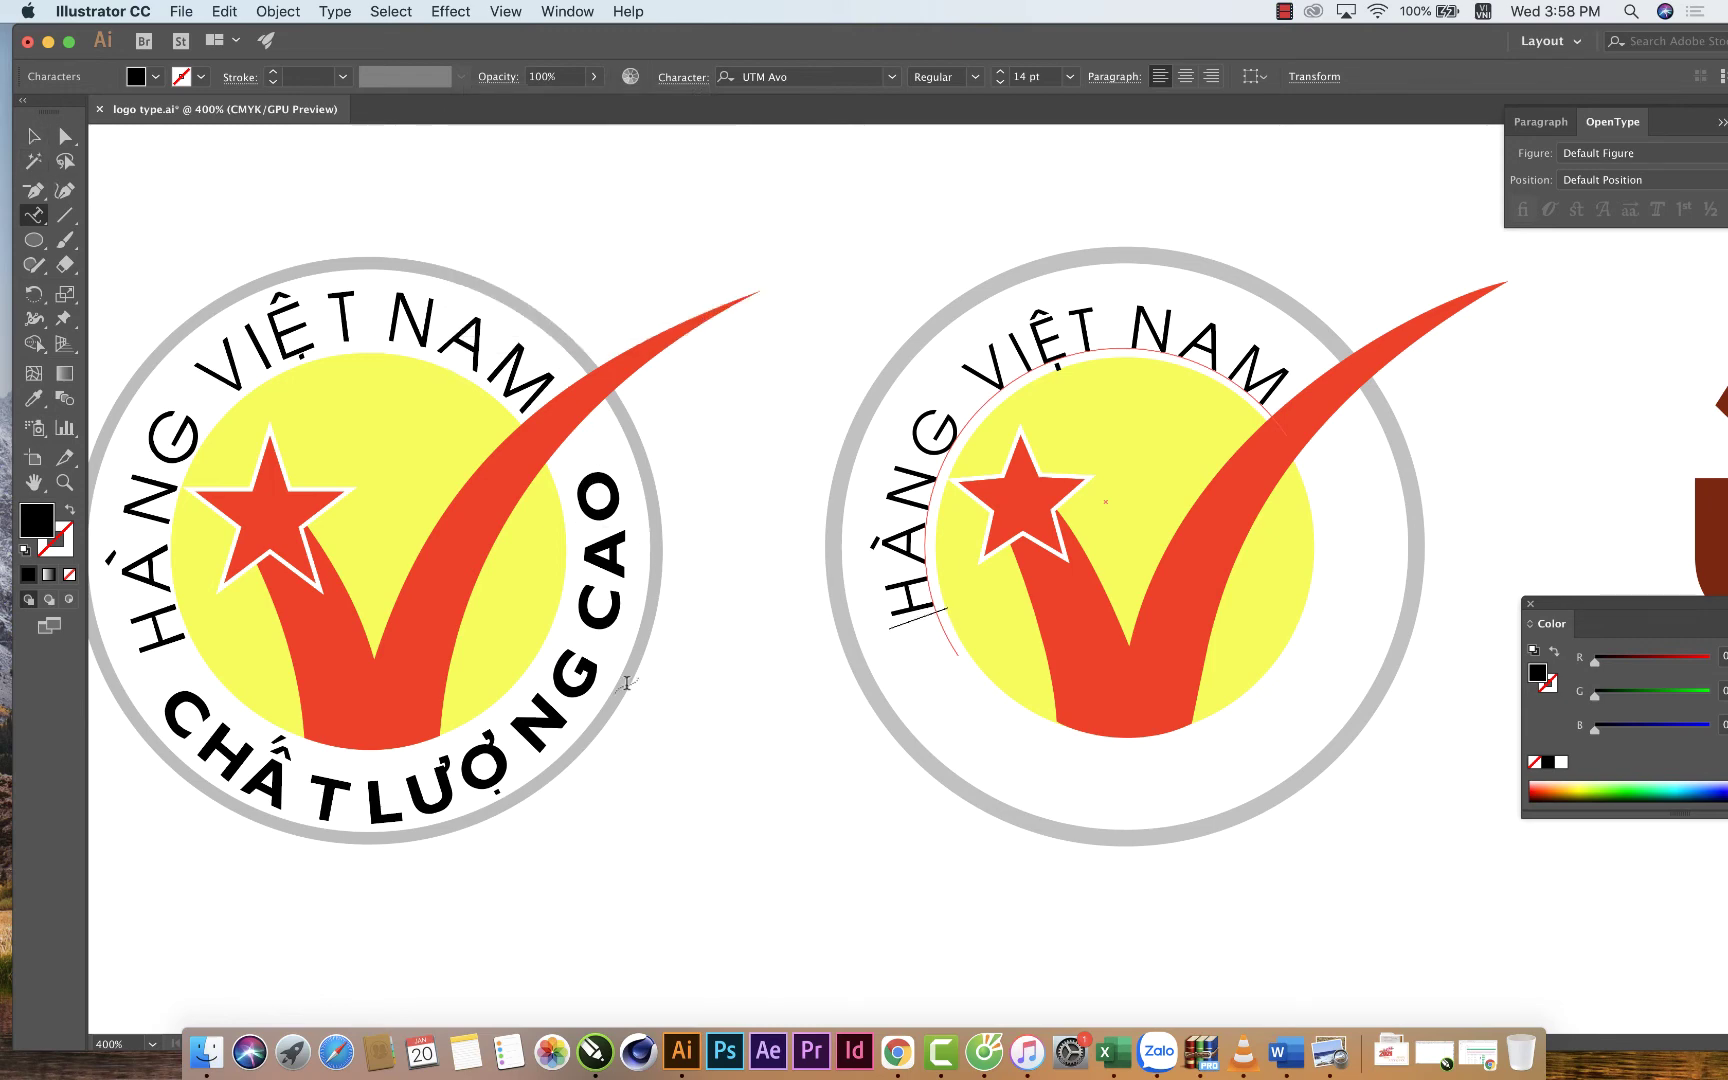
# Paste a copy of the arched HÀNG VIỆT NAM text in place, undoing an accidental rotation.
pyautogui.click(33, 144)
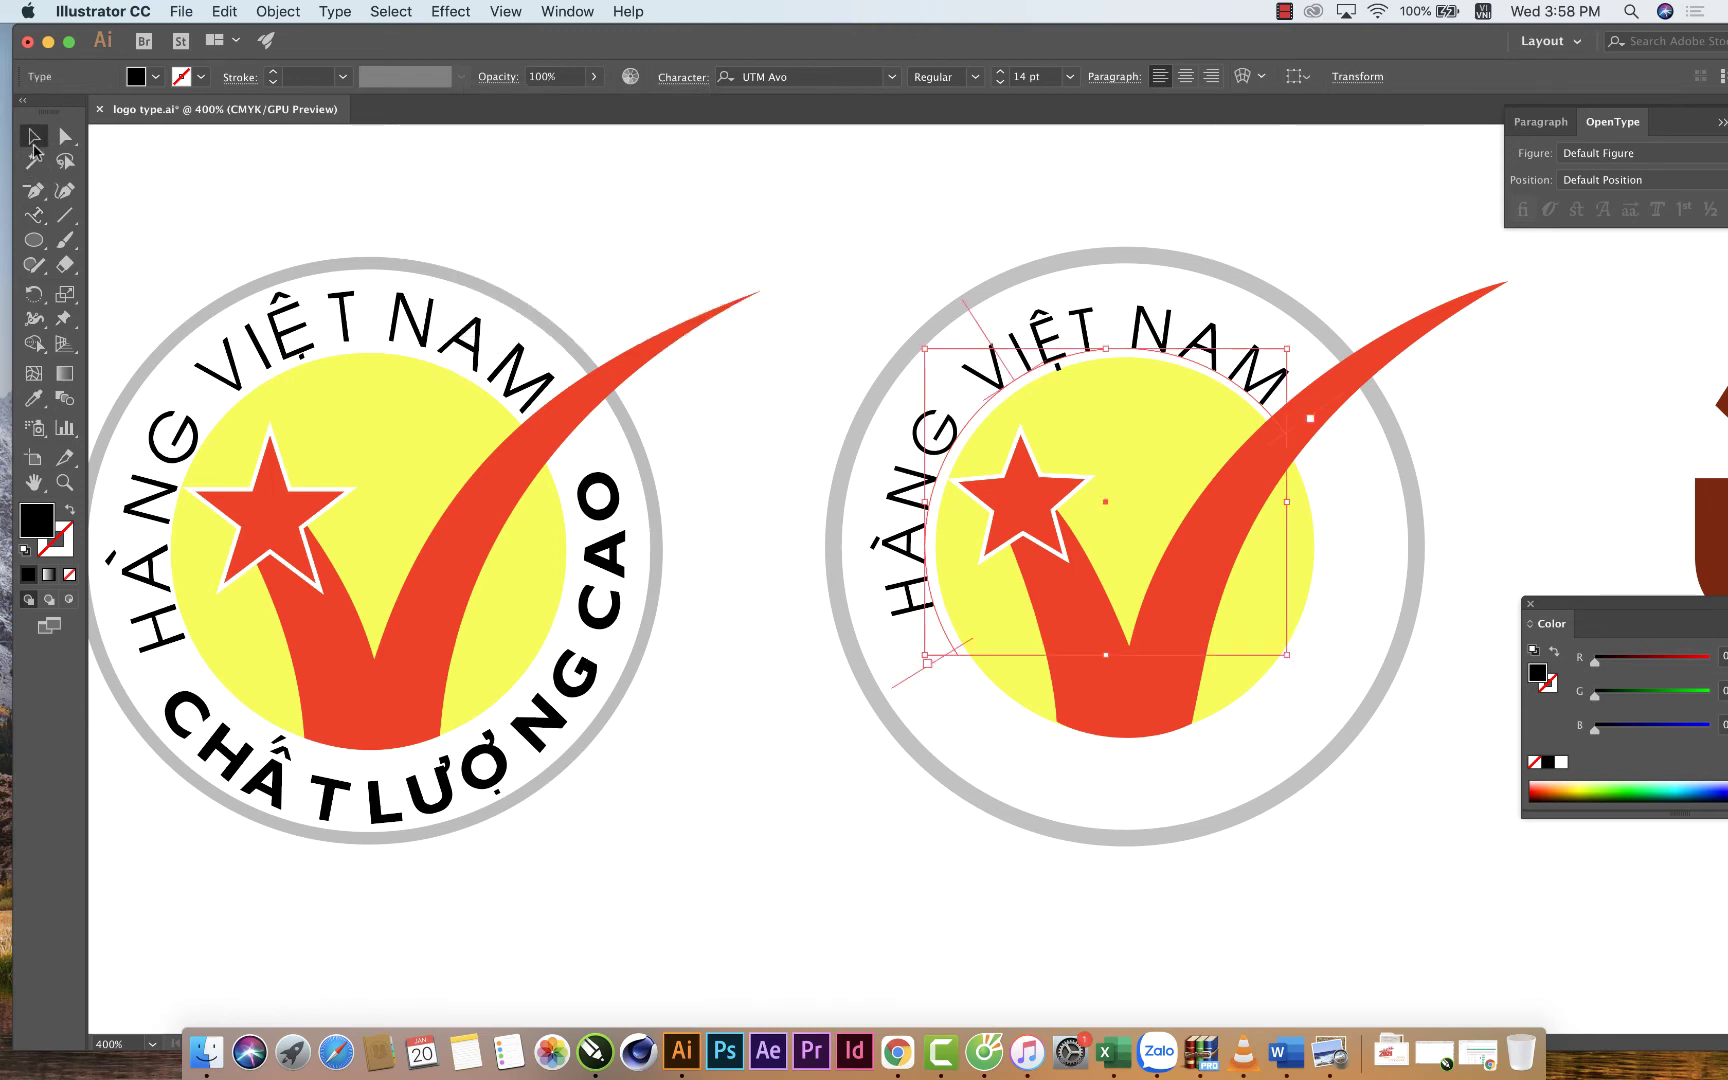
pyautogui.click(638, 777)
pyautogui.click(889, 546)
pyautogui.click(228, 12)
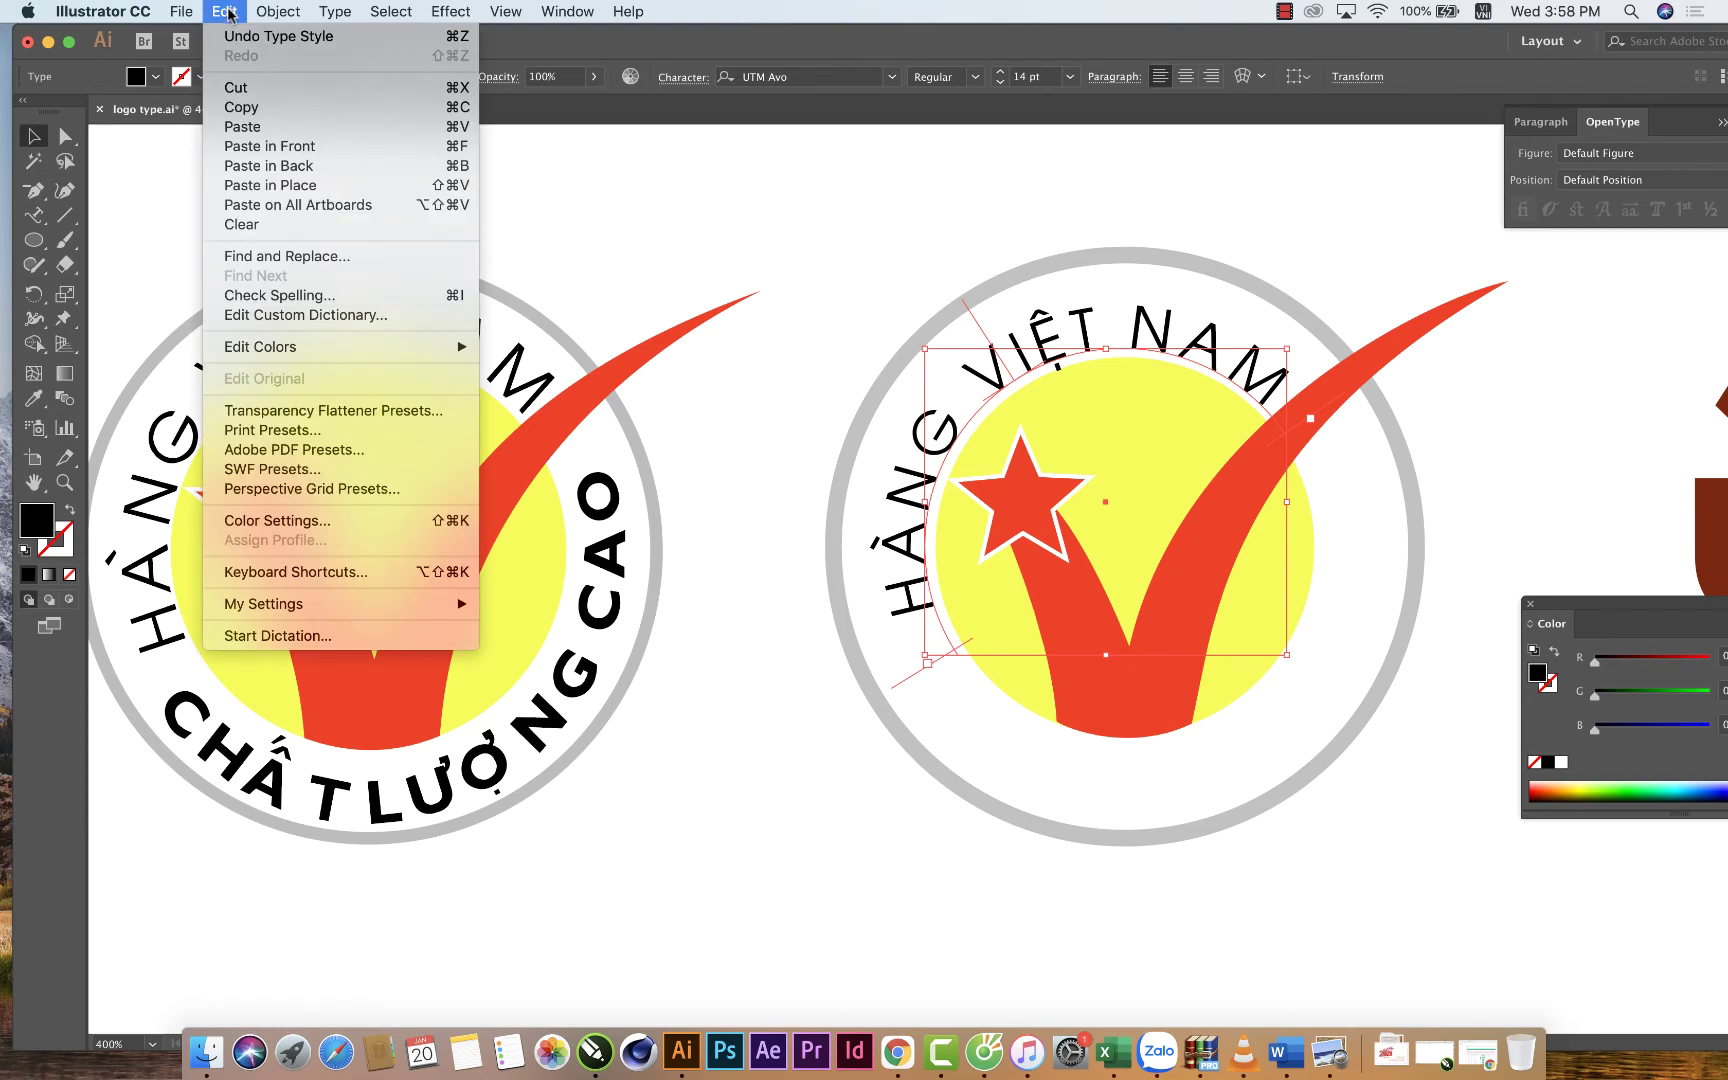
pyautogui.click(228, 12)
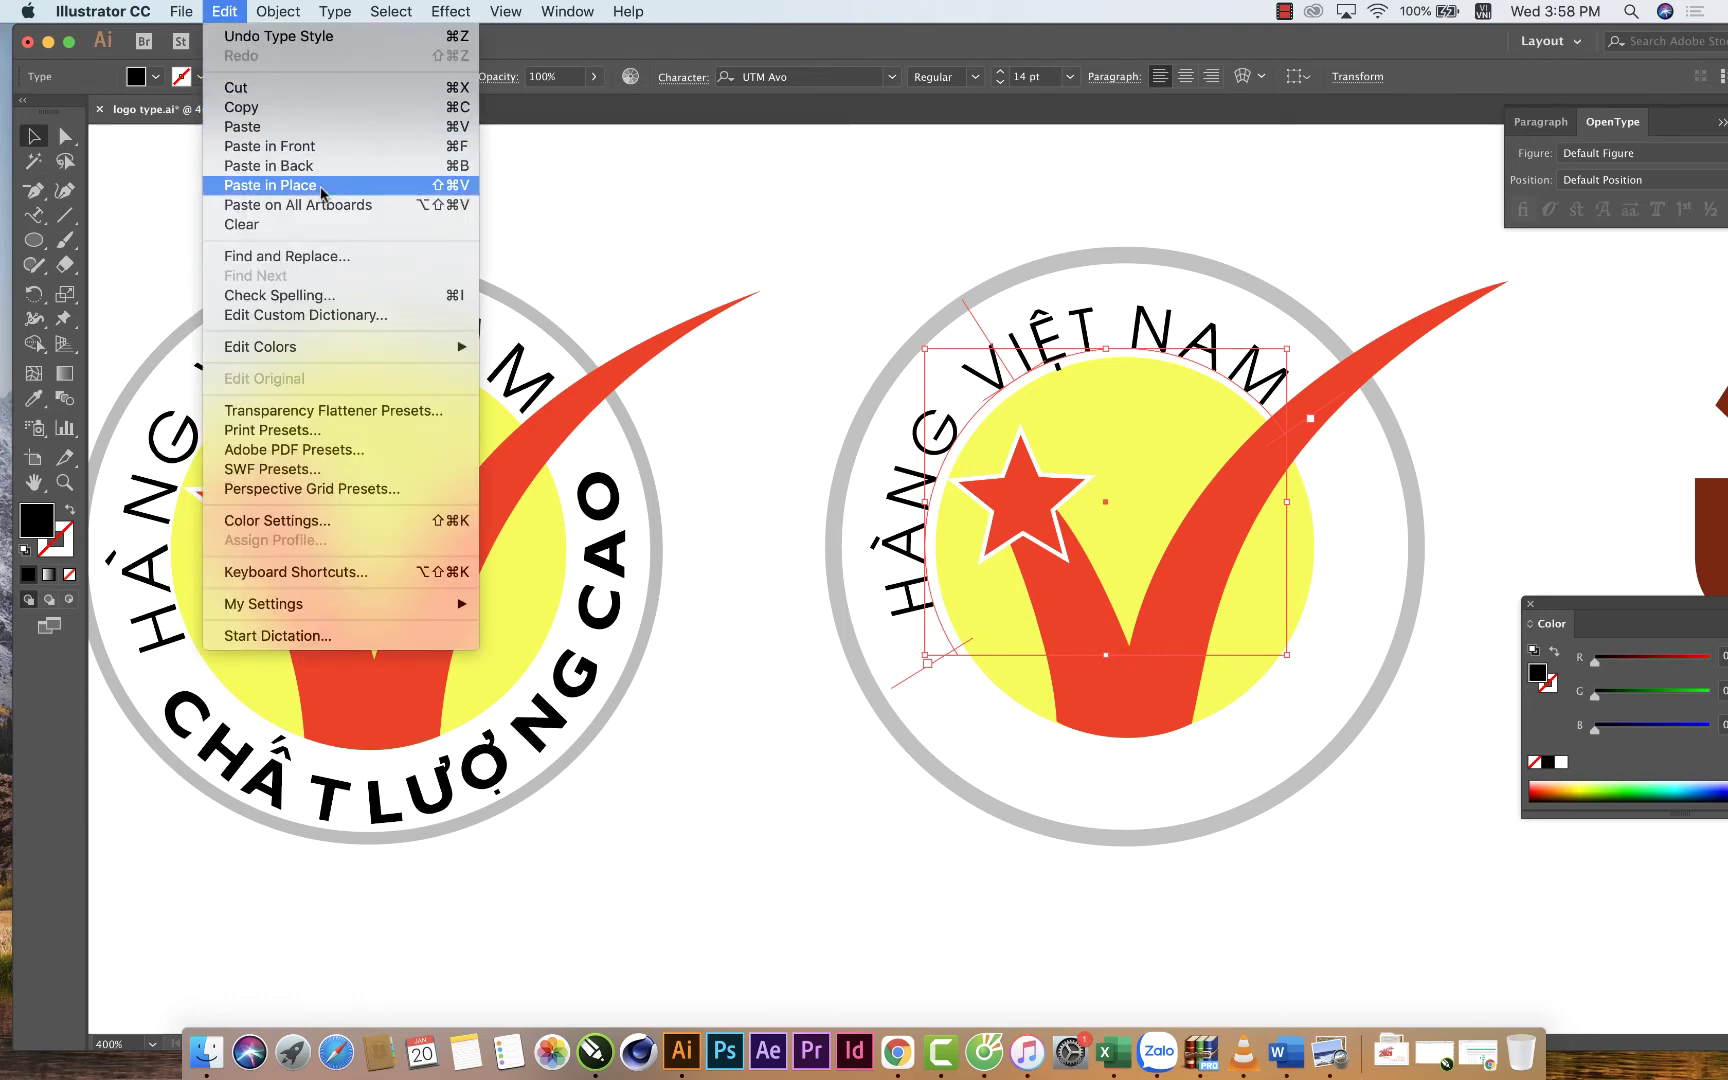
pyautogui.click(270, 185)
pyautogui.moveTo(1292, 668); pyautogui.dragTo(1205, 630)
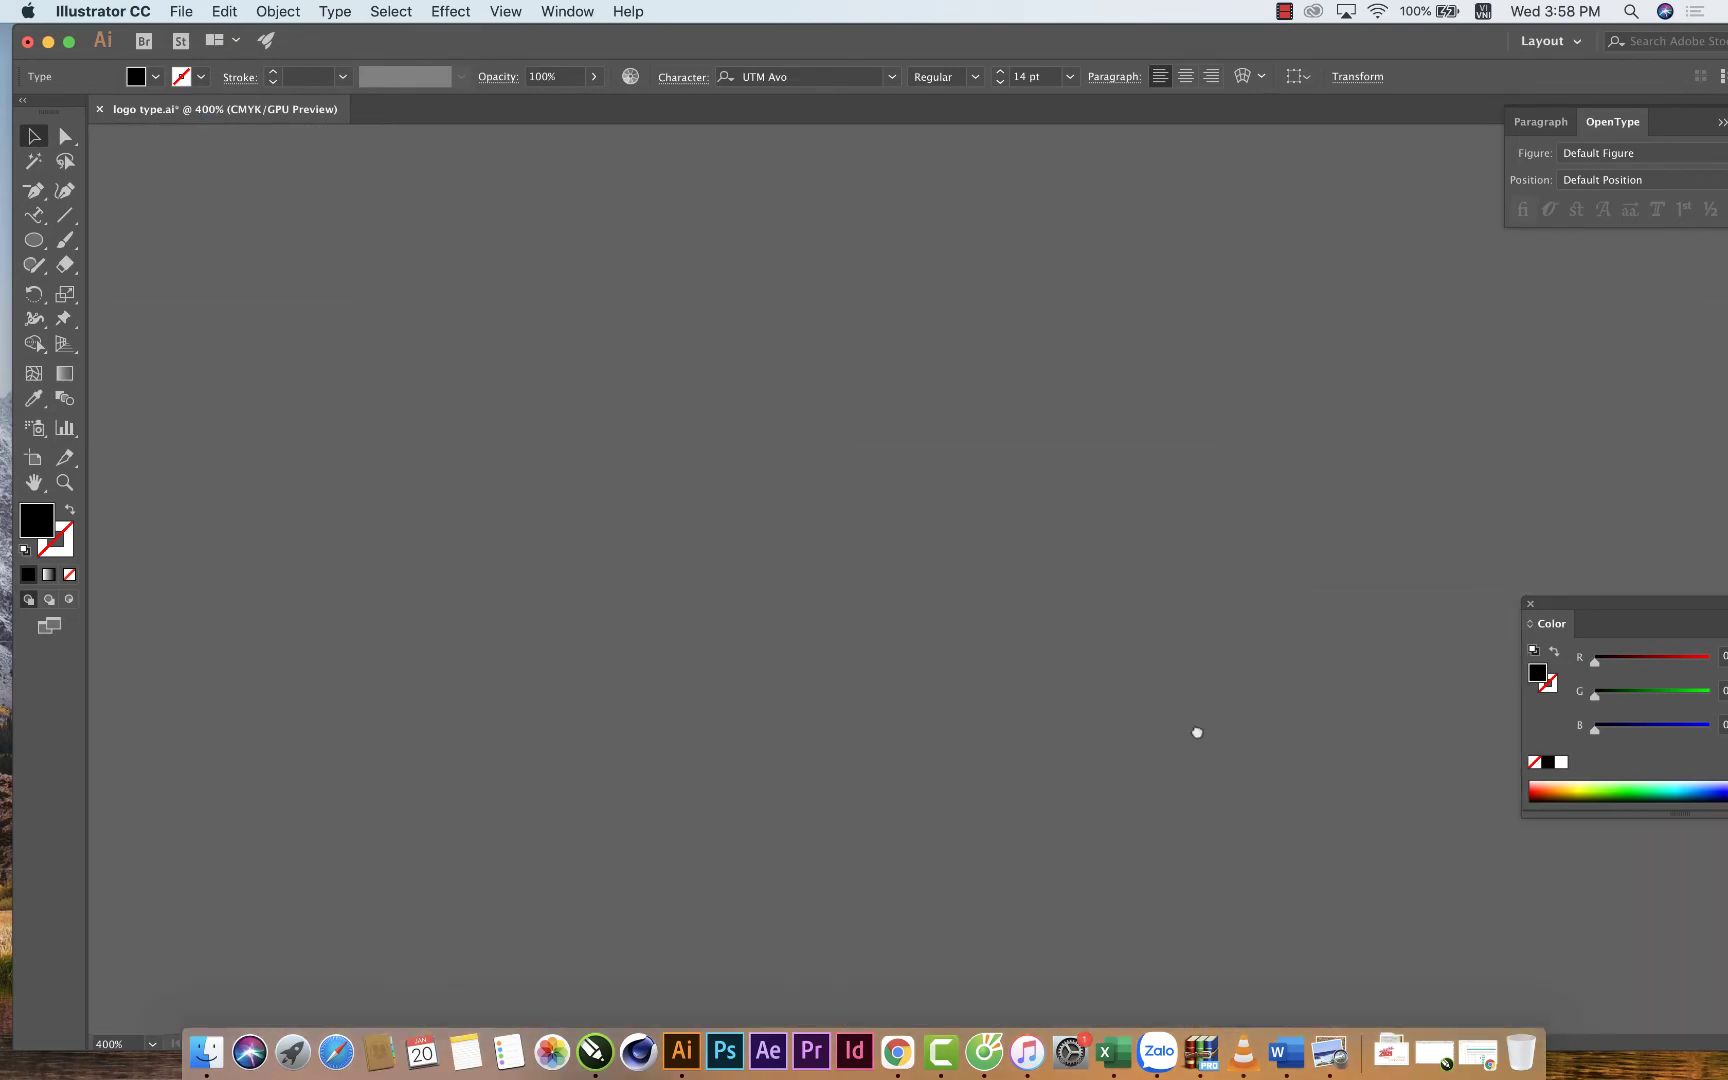
pyautogui.scroll(-10, 1196, 729)
pyautogui.scroll(-2, 1018, 505)
pyautogui.scroll(-2, 902, 316)
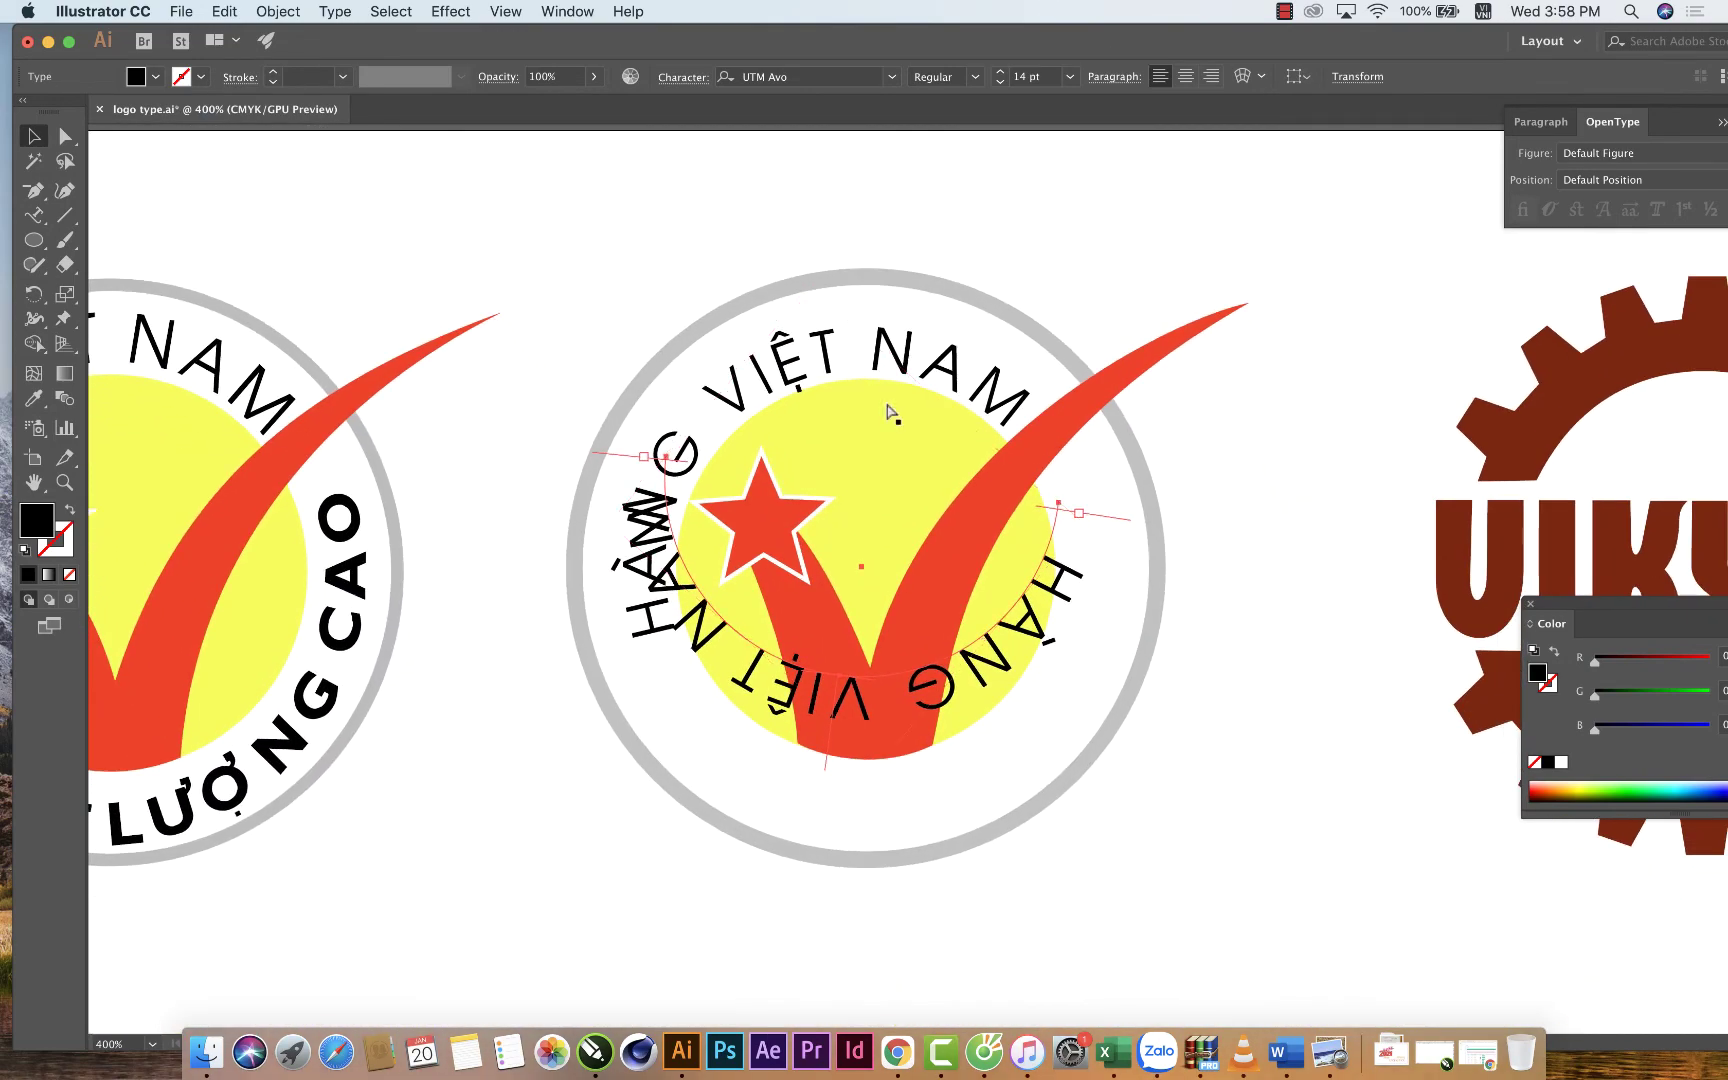
pyautogui.press('super+z')
# Show rulers and drag vertical and horizontal guides to the yellow circle's centre.
pyautogui.click(1127, 599)
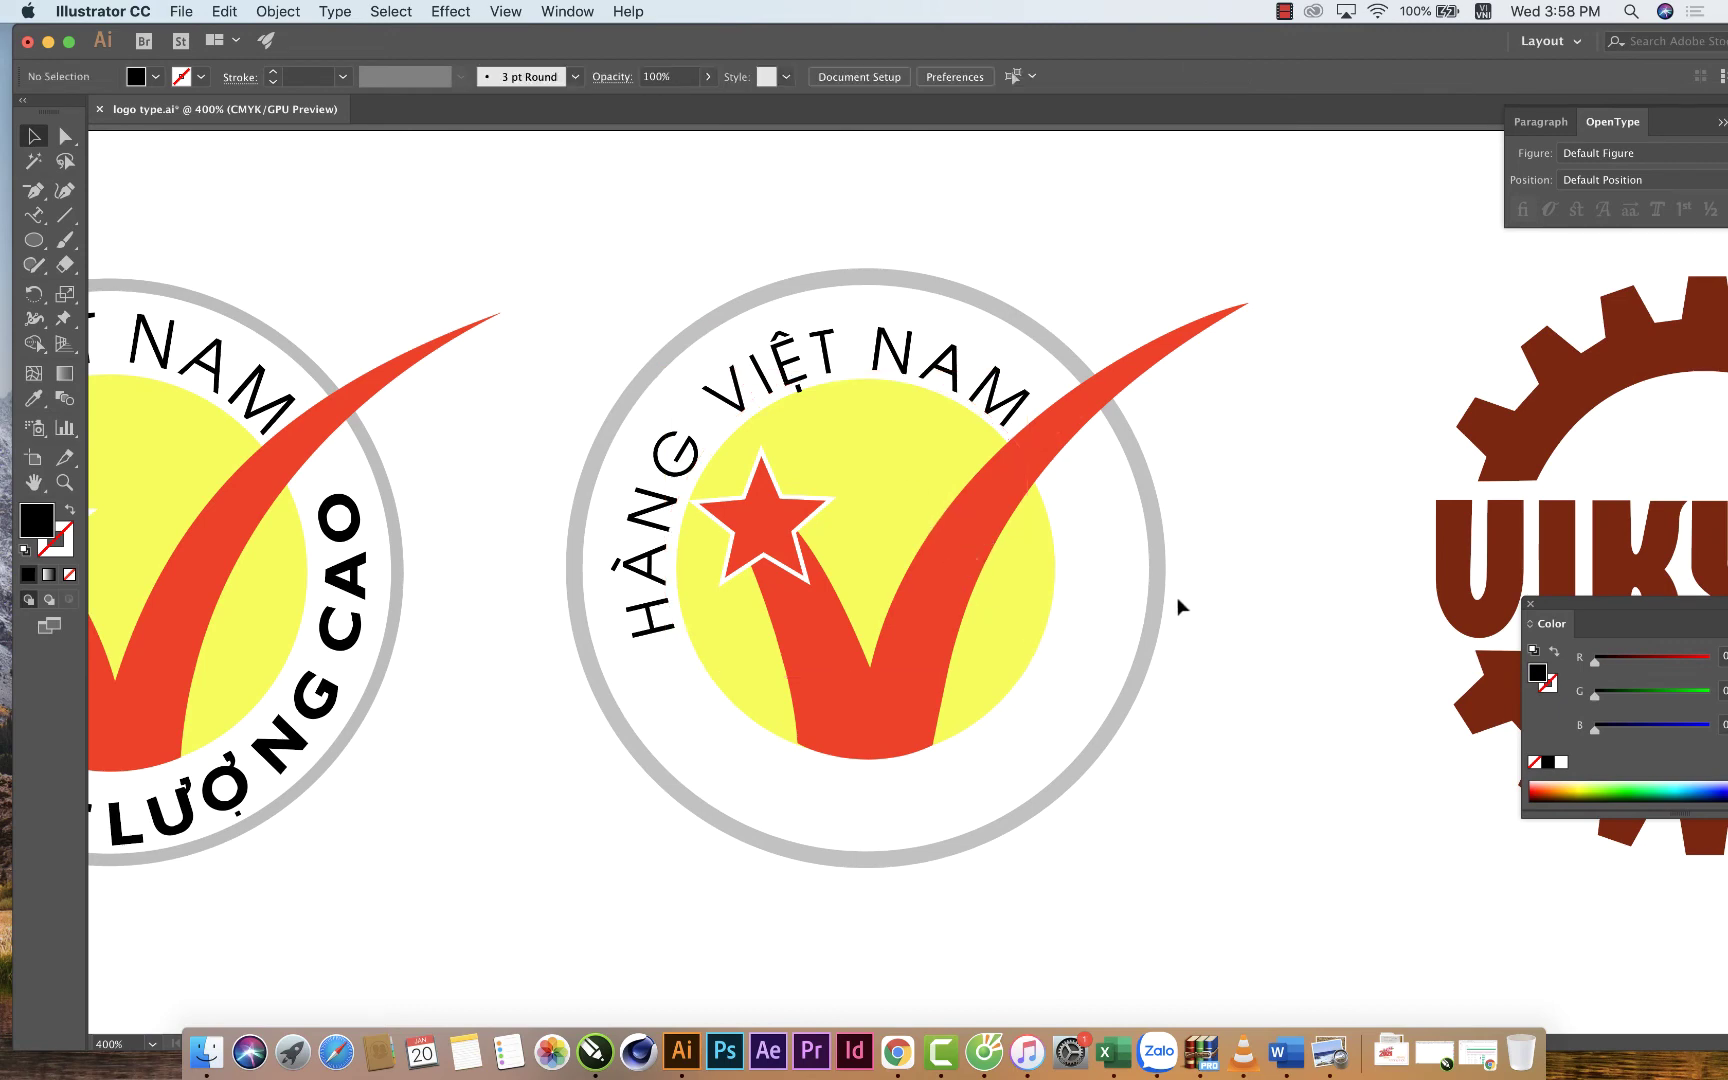
pyautogui.click(1040, 585)
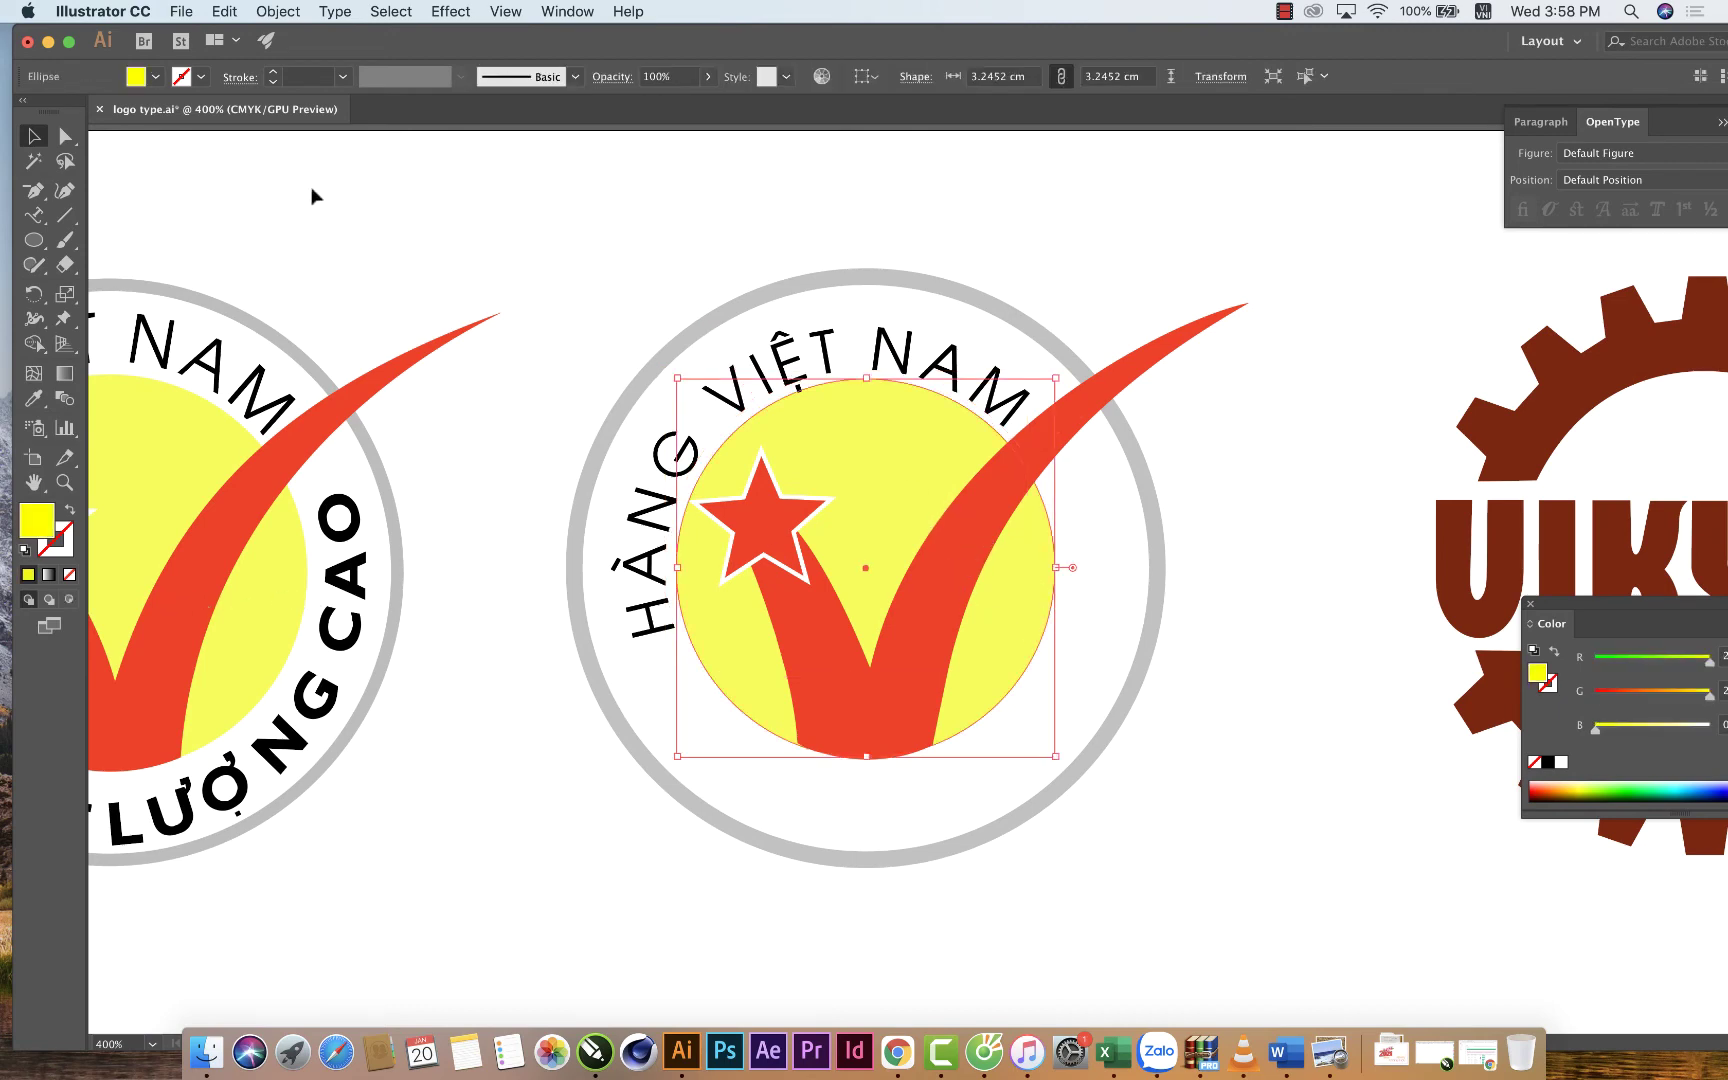
pyautogui.click(504, 12)
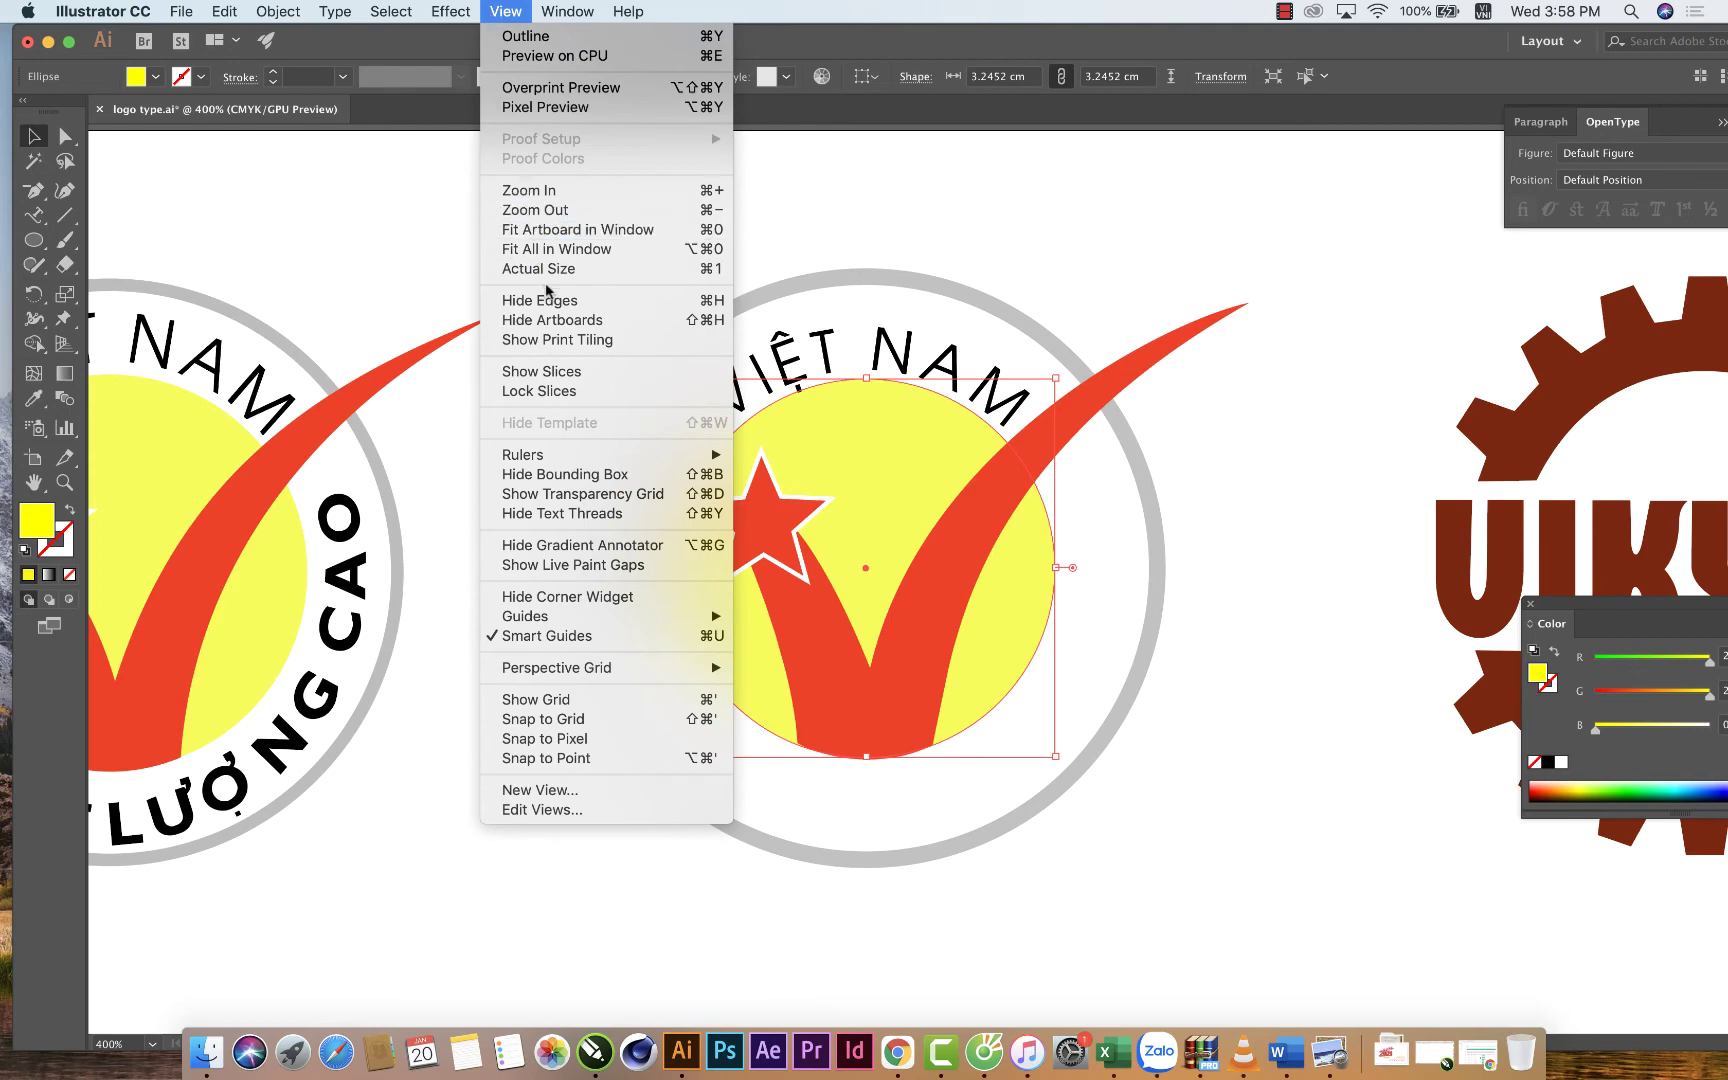
pyautogui.moveTo(594, 455)
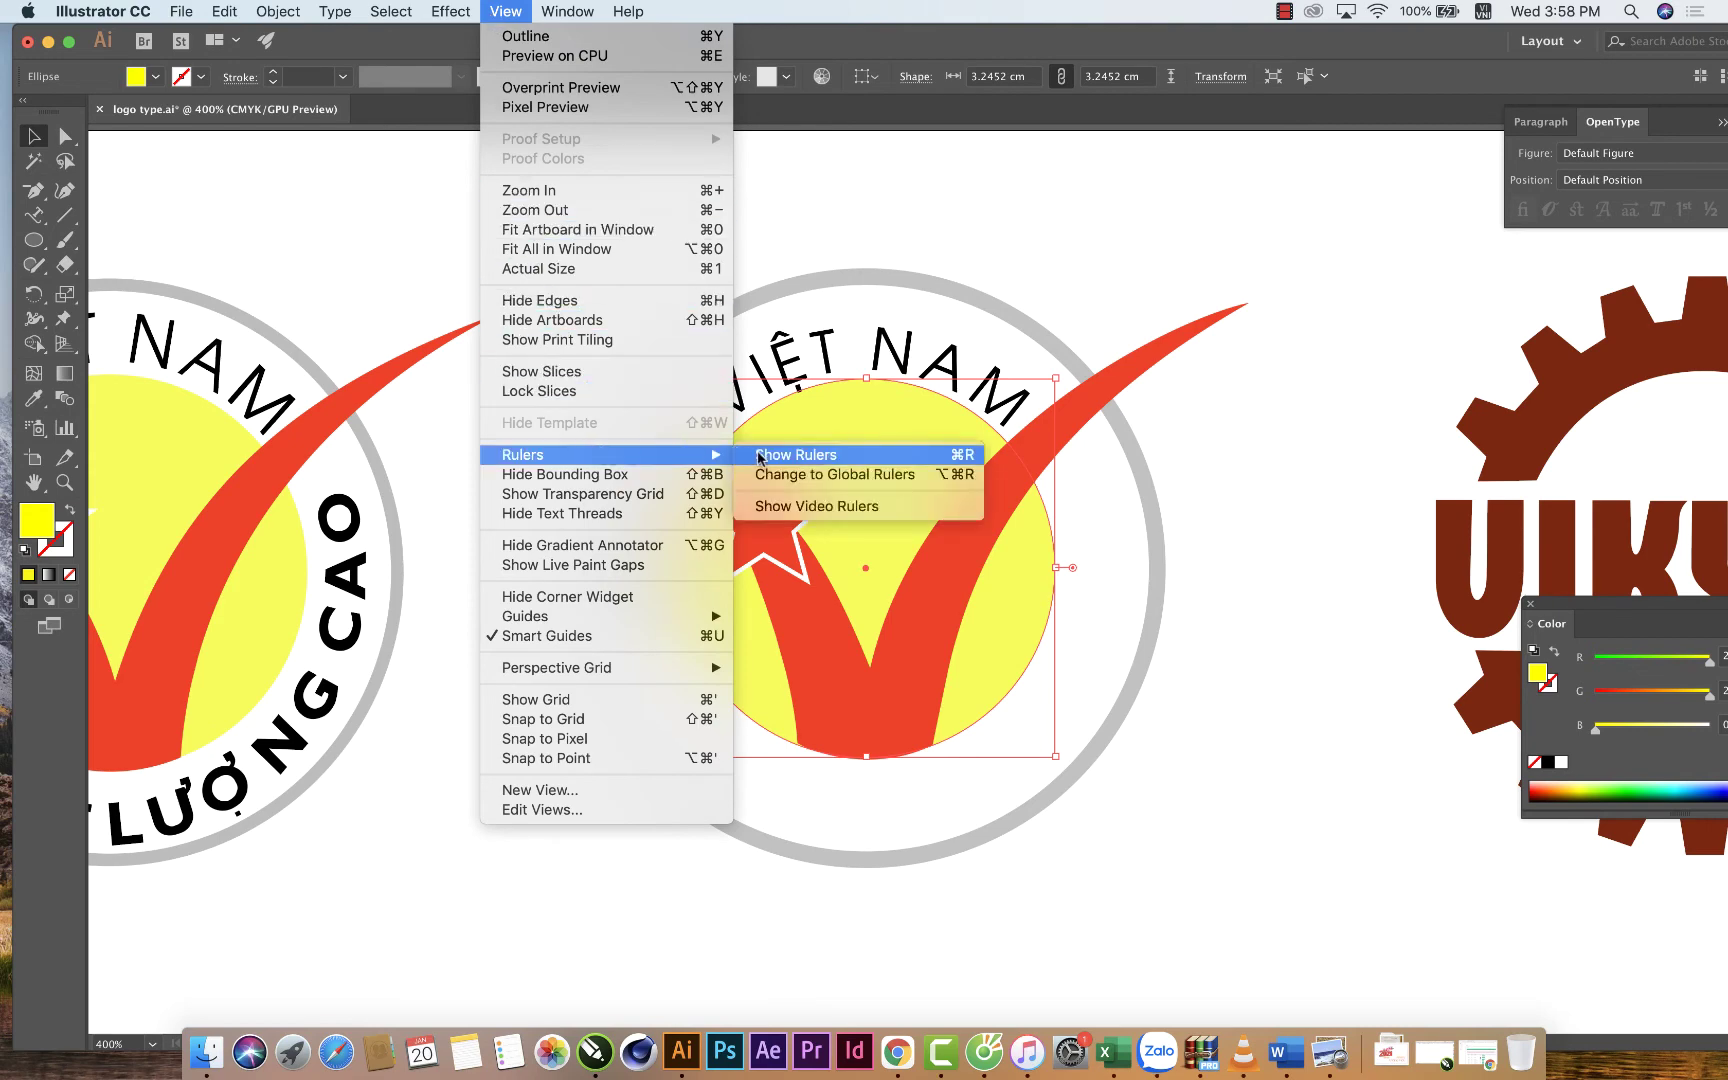
pyautogui.click(762, 455)
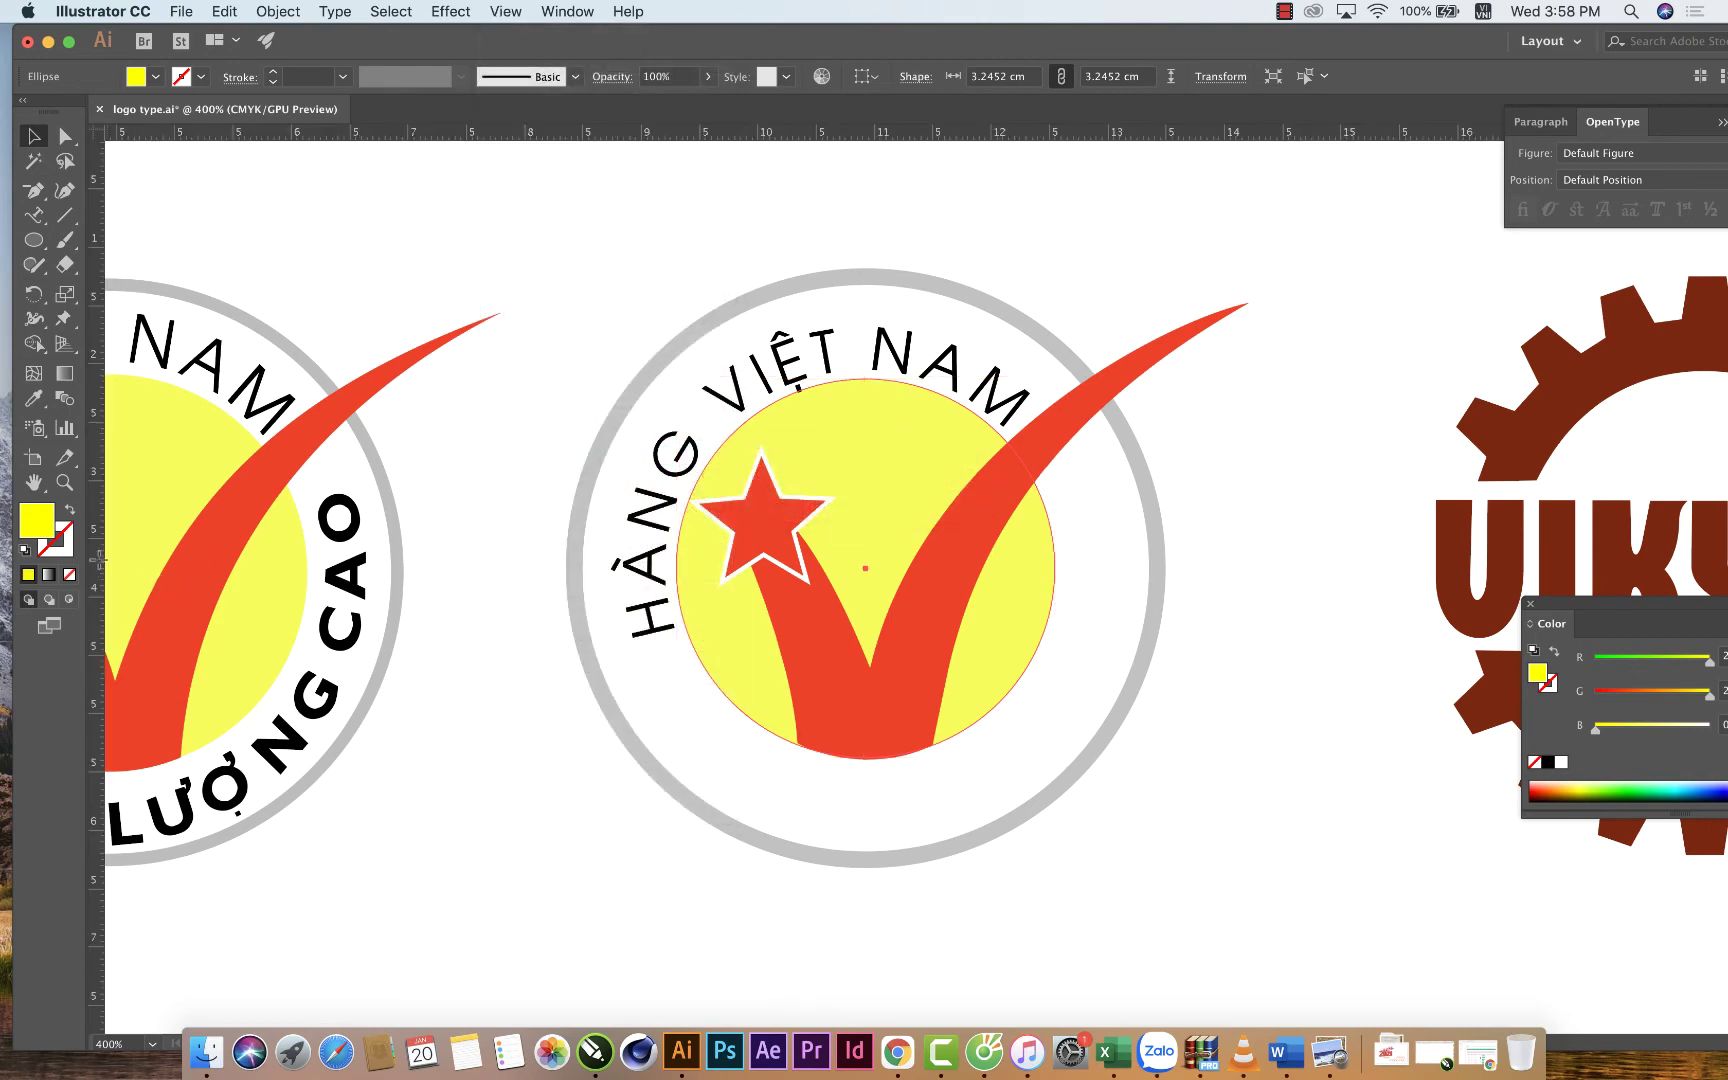
pyautogui.moveTo(777, 562); pyautogui.dragTo(865, 568)
pyautogui.click(815, 480)
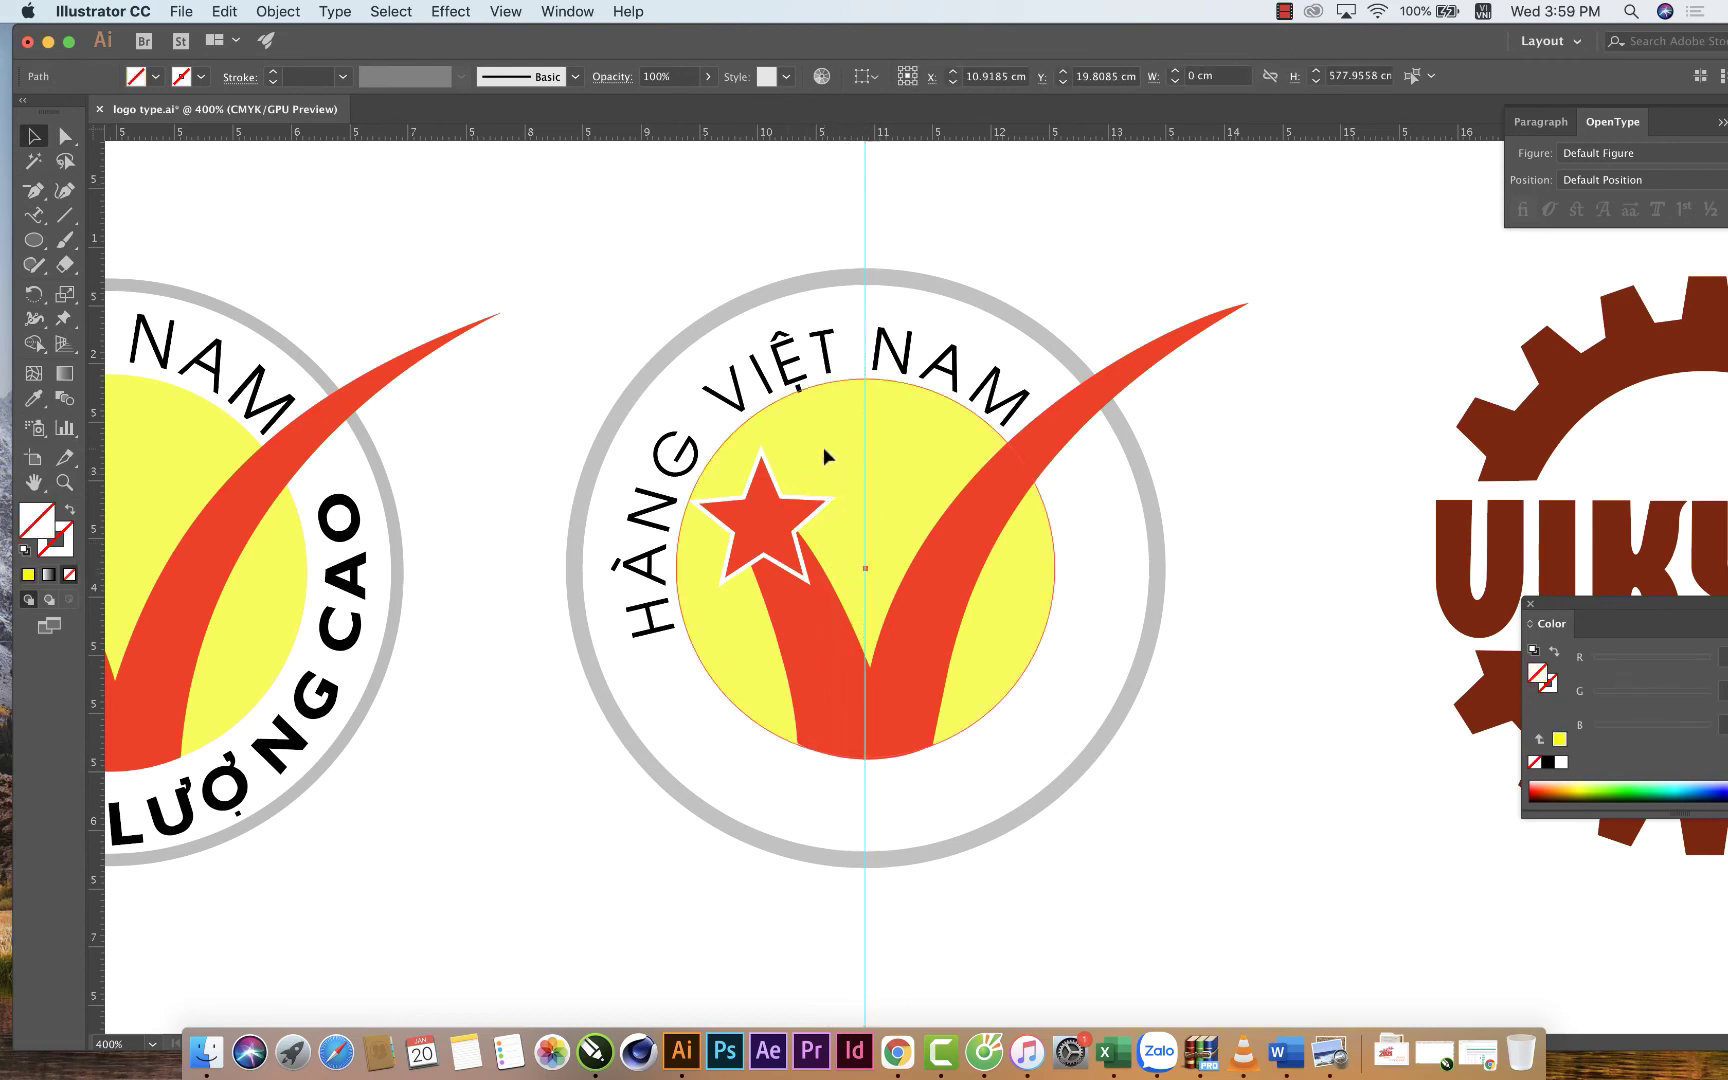
pyautogui.moveTo(818, 142); pyautogui.dragTo(862, 566)
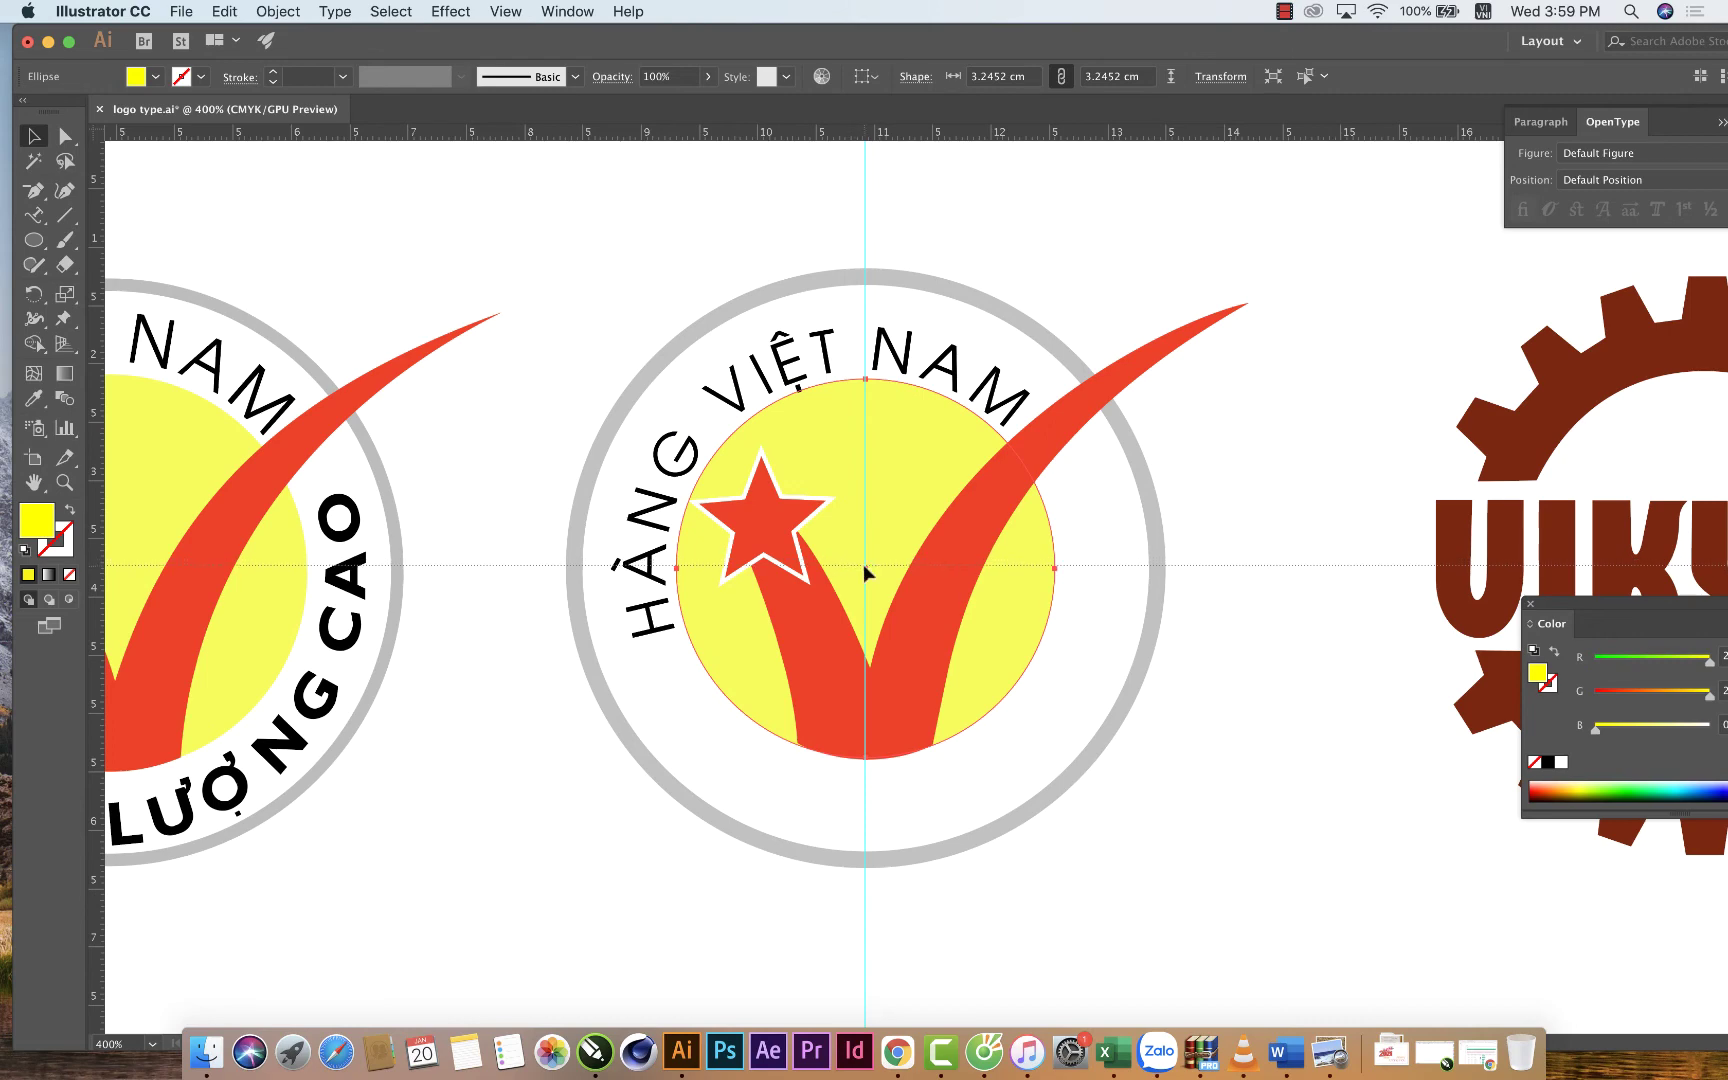
pyautogui.click(930, 365)
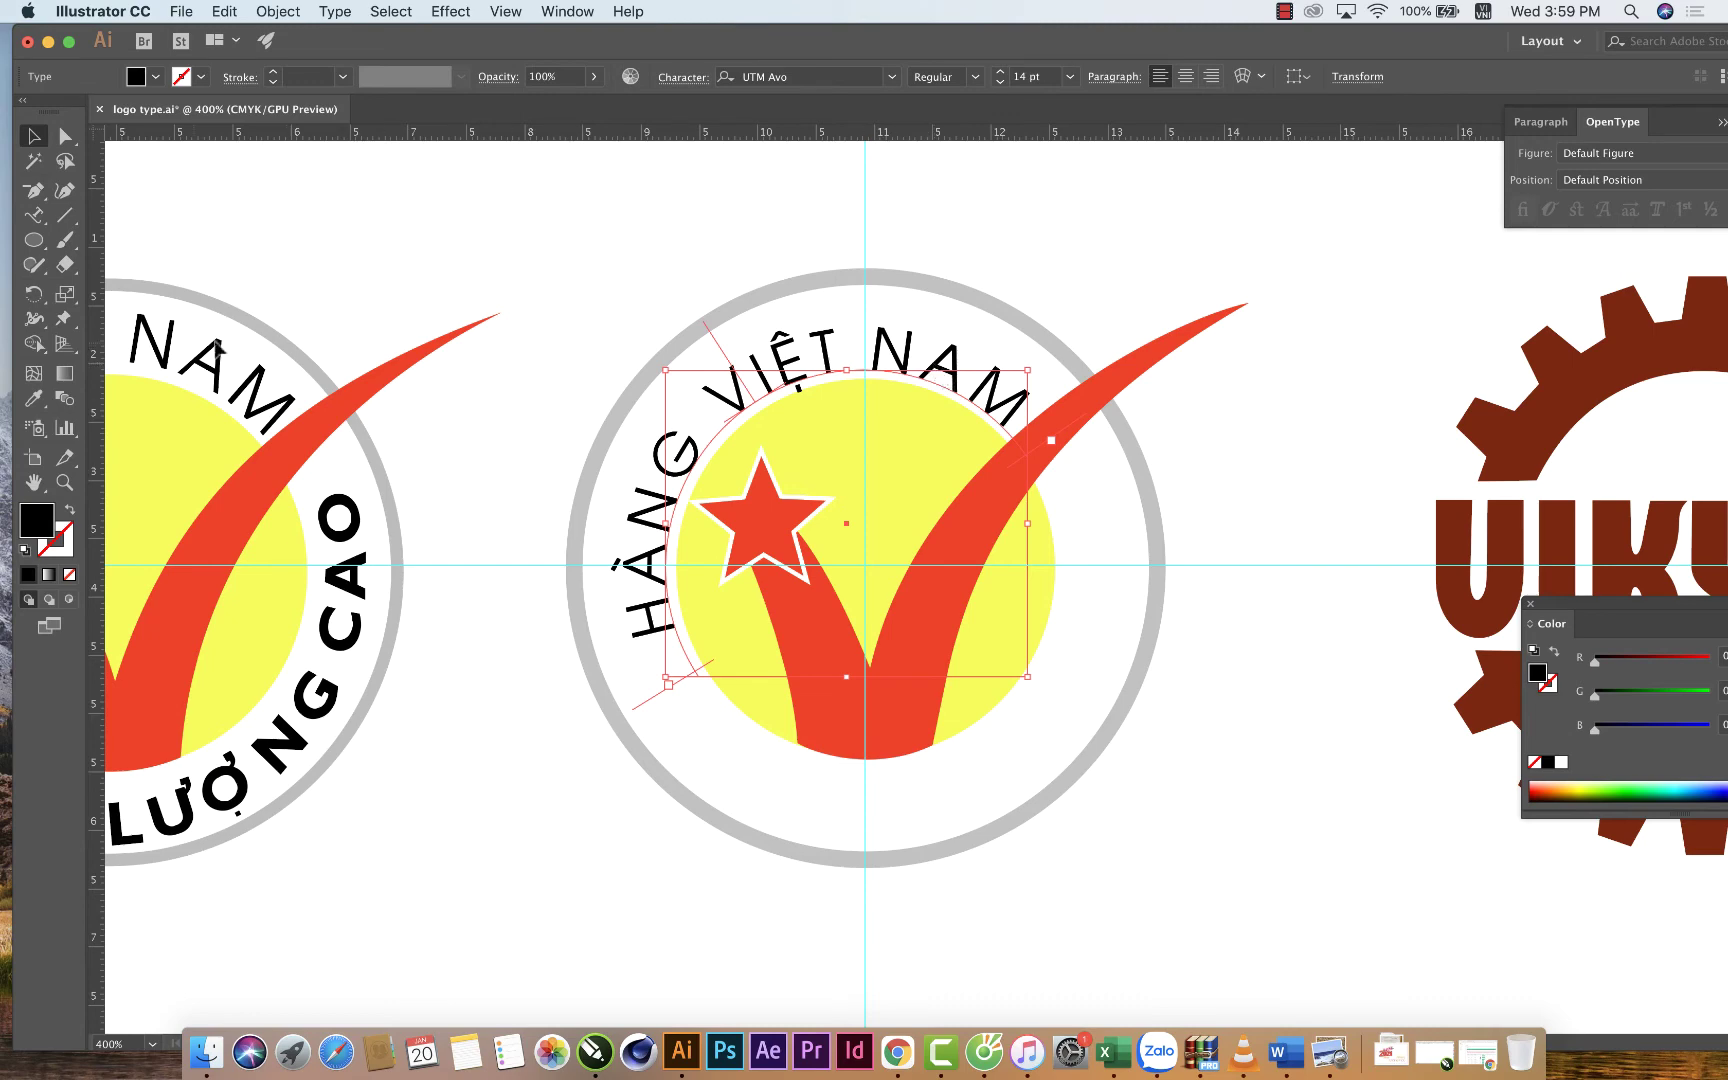
# Rotate the copied text arc around the disc's centre onto its lower-right edge.
pyautogui.click(33, 293)
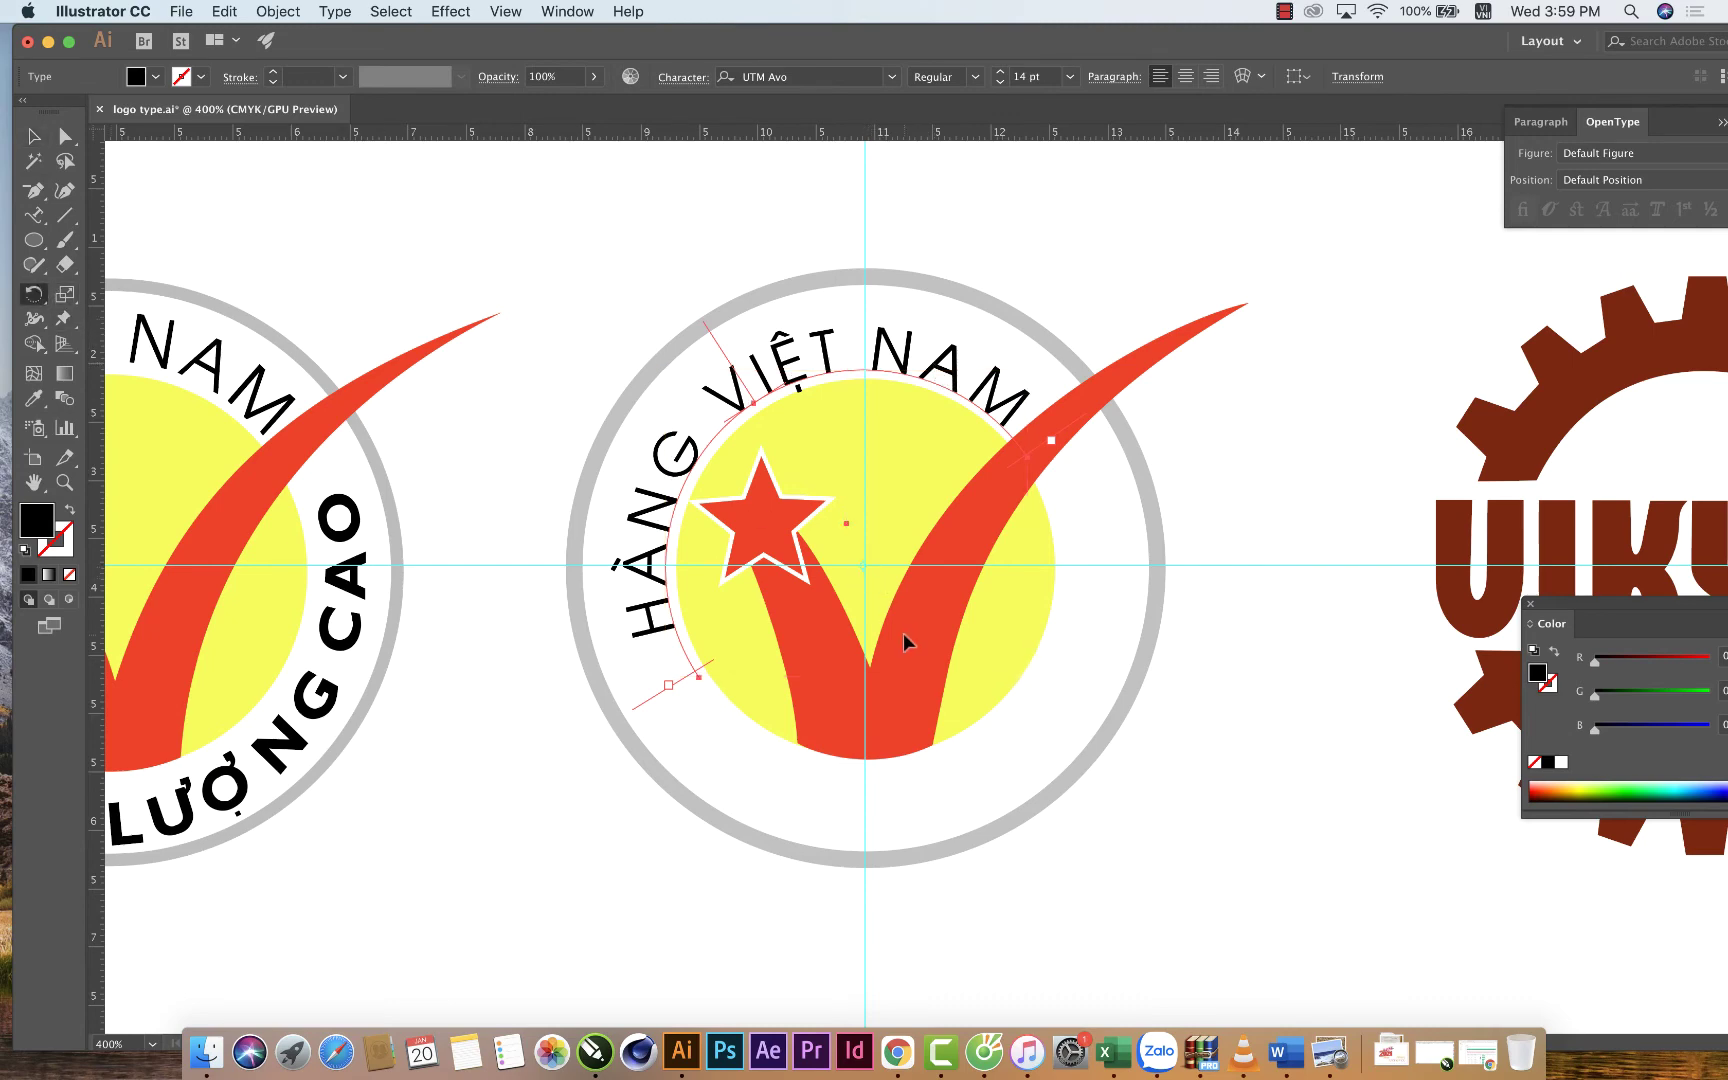
pyautogui.moveTo(645, 662)
pyautogui.mouseDown()
pyautogui.moveTo(675, 707)
pyautogui.moveTo(1079, 501)
pyautogui.mouseUp()
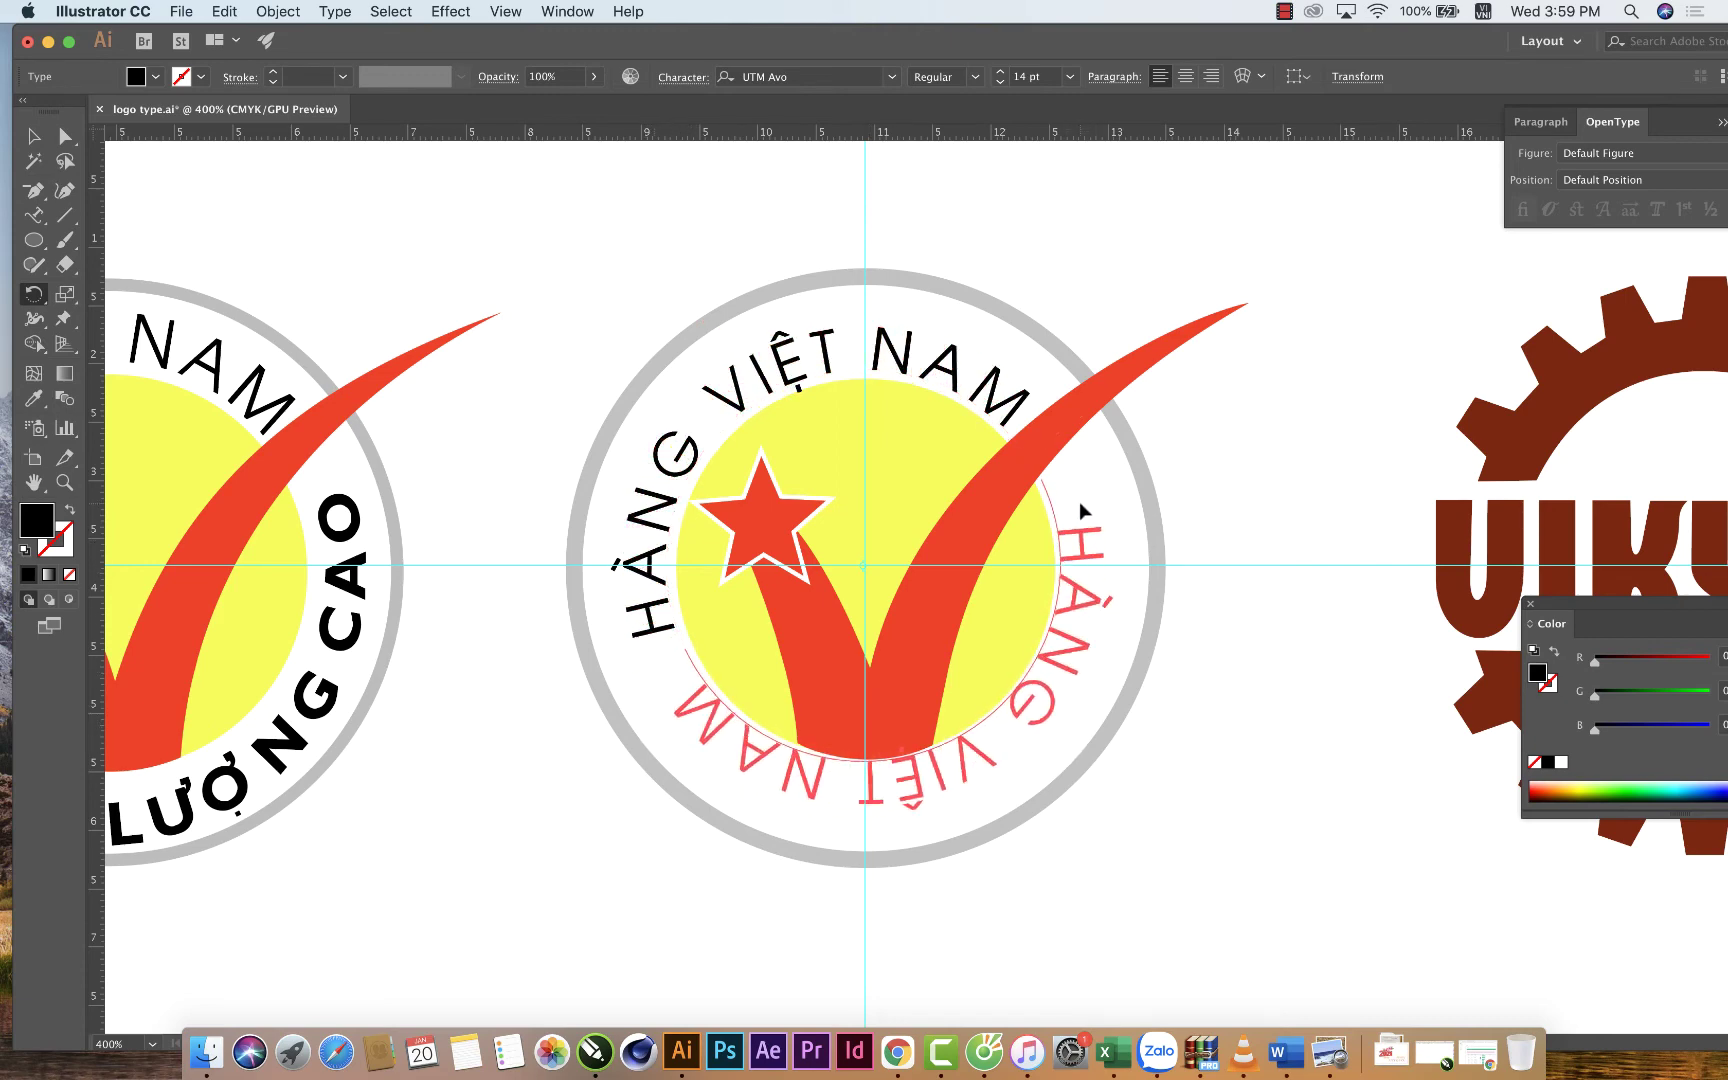
pyautogui.moveTo(1079, 501); pyautogui.dragTo(1079, 512)
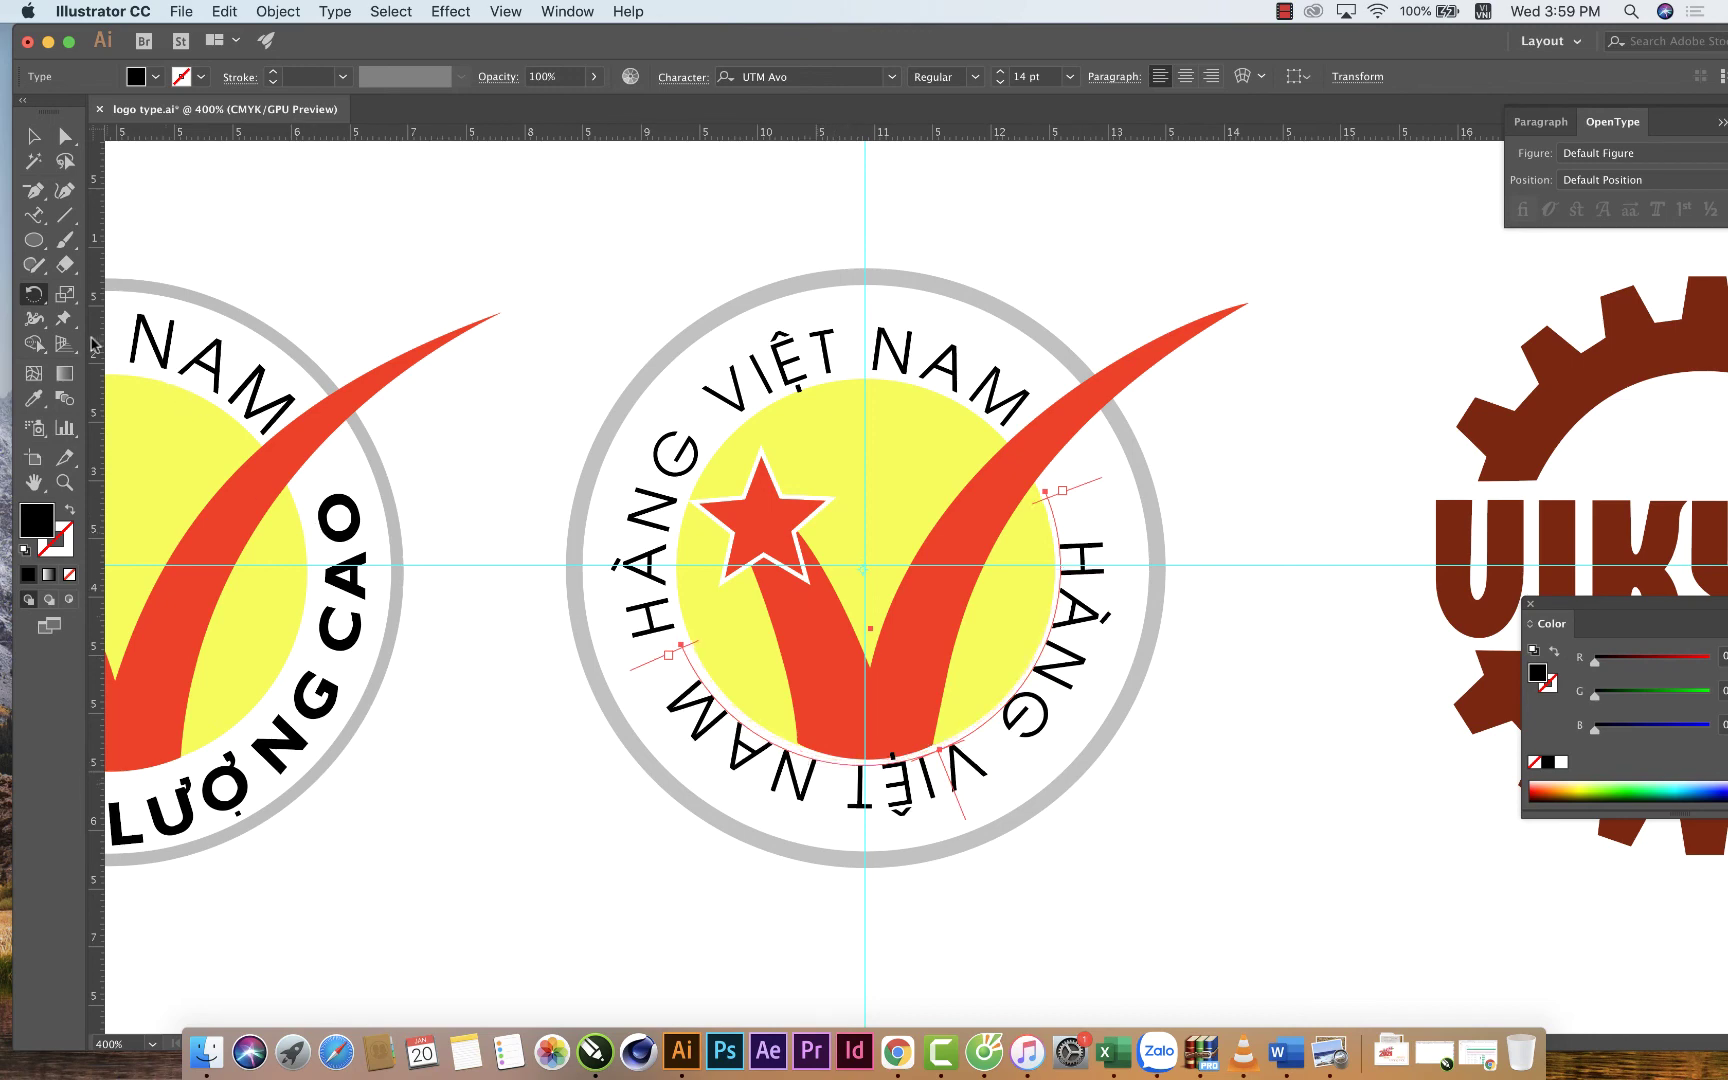
# Replace the lower-right arc's text with 'CHẤT LƯỢNG CA' and select the text object.
pyautogui.click(33, 214)
pyautogui.moveTo(690, 685); pyautogui.dragTo(845, 802)
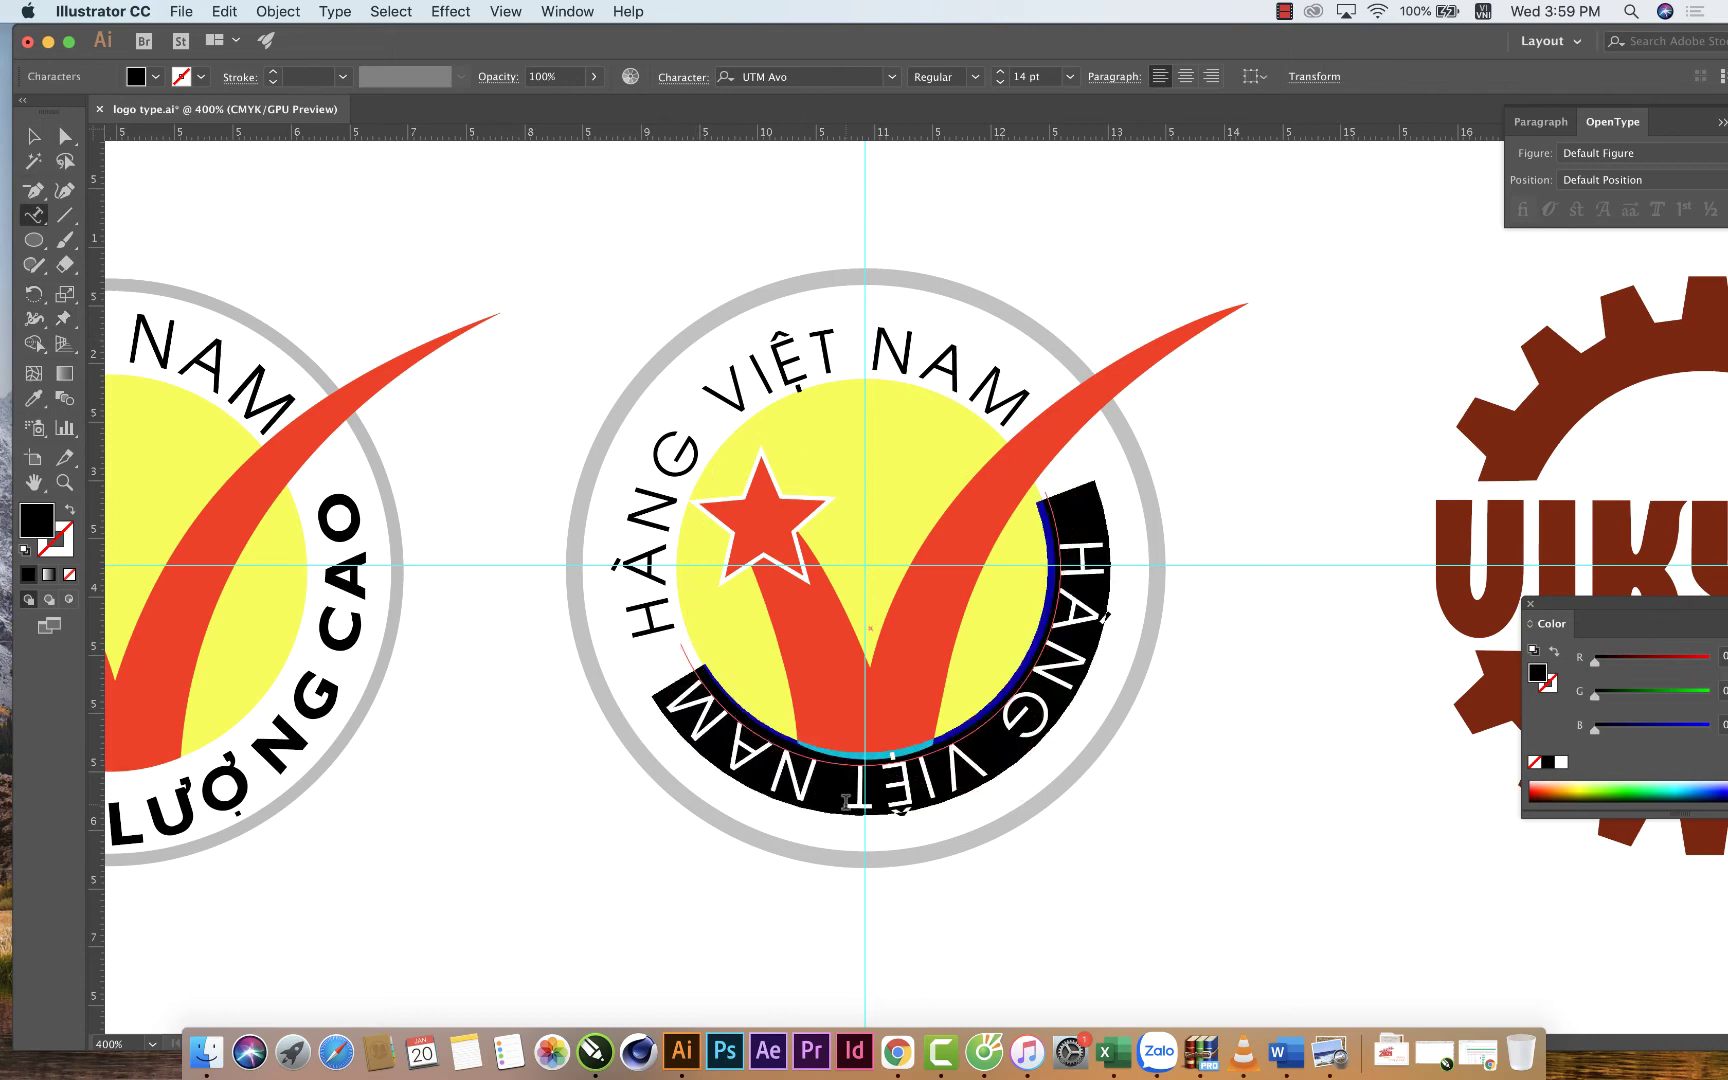
pyautogui.write('CHẤT')
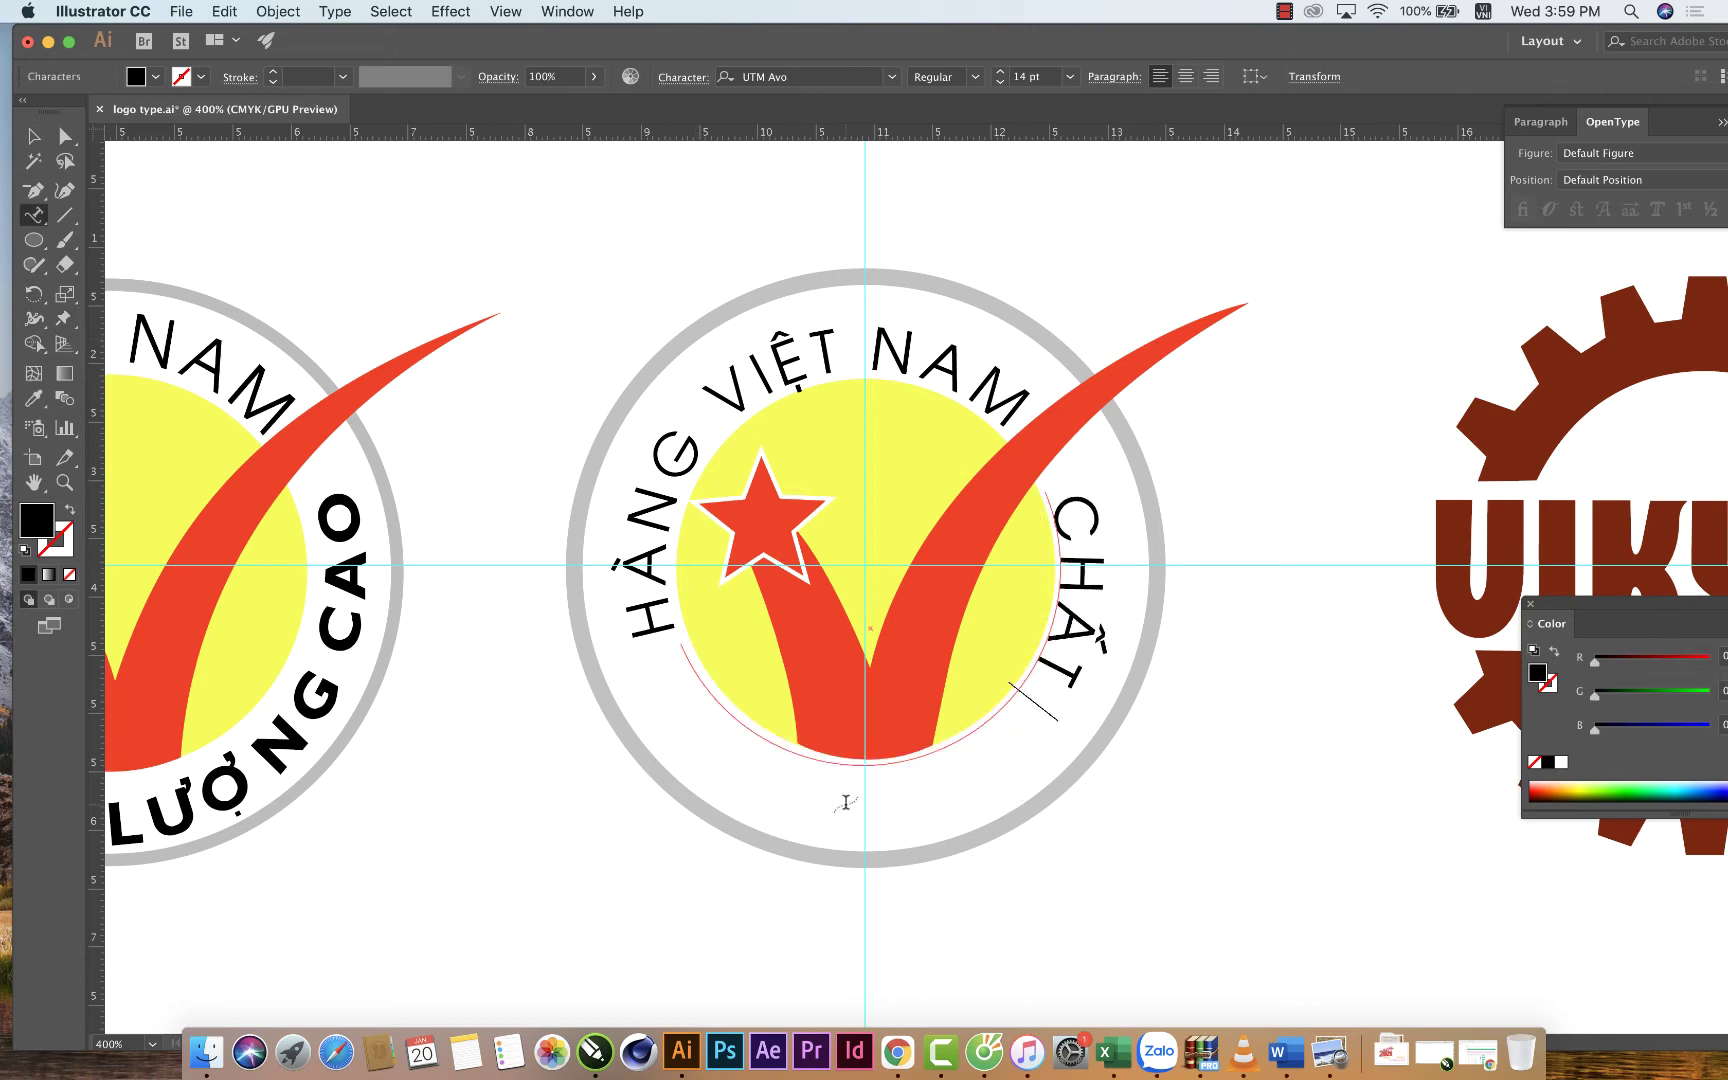
pyautogui.write(' LƯỢN')
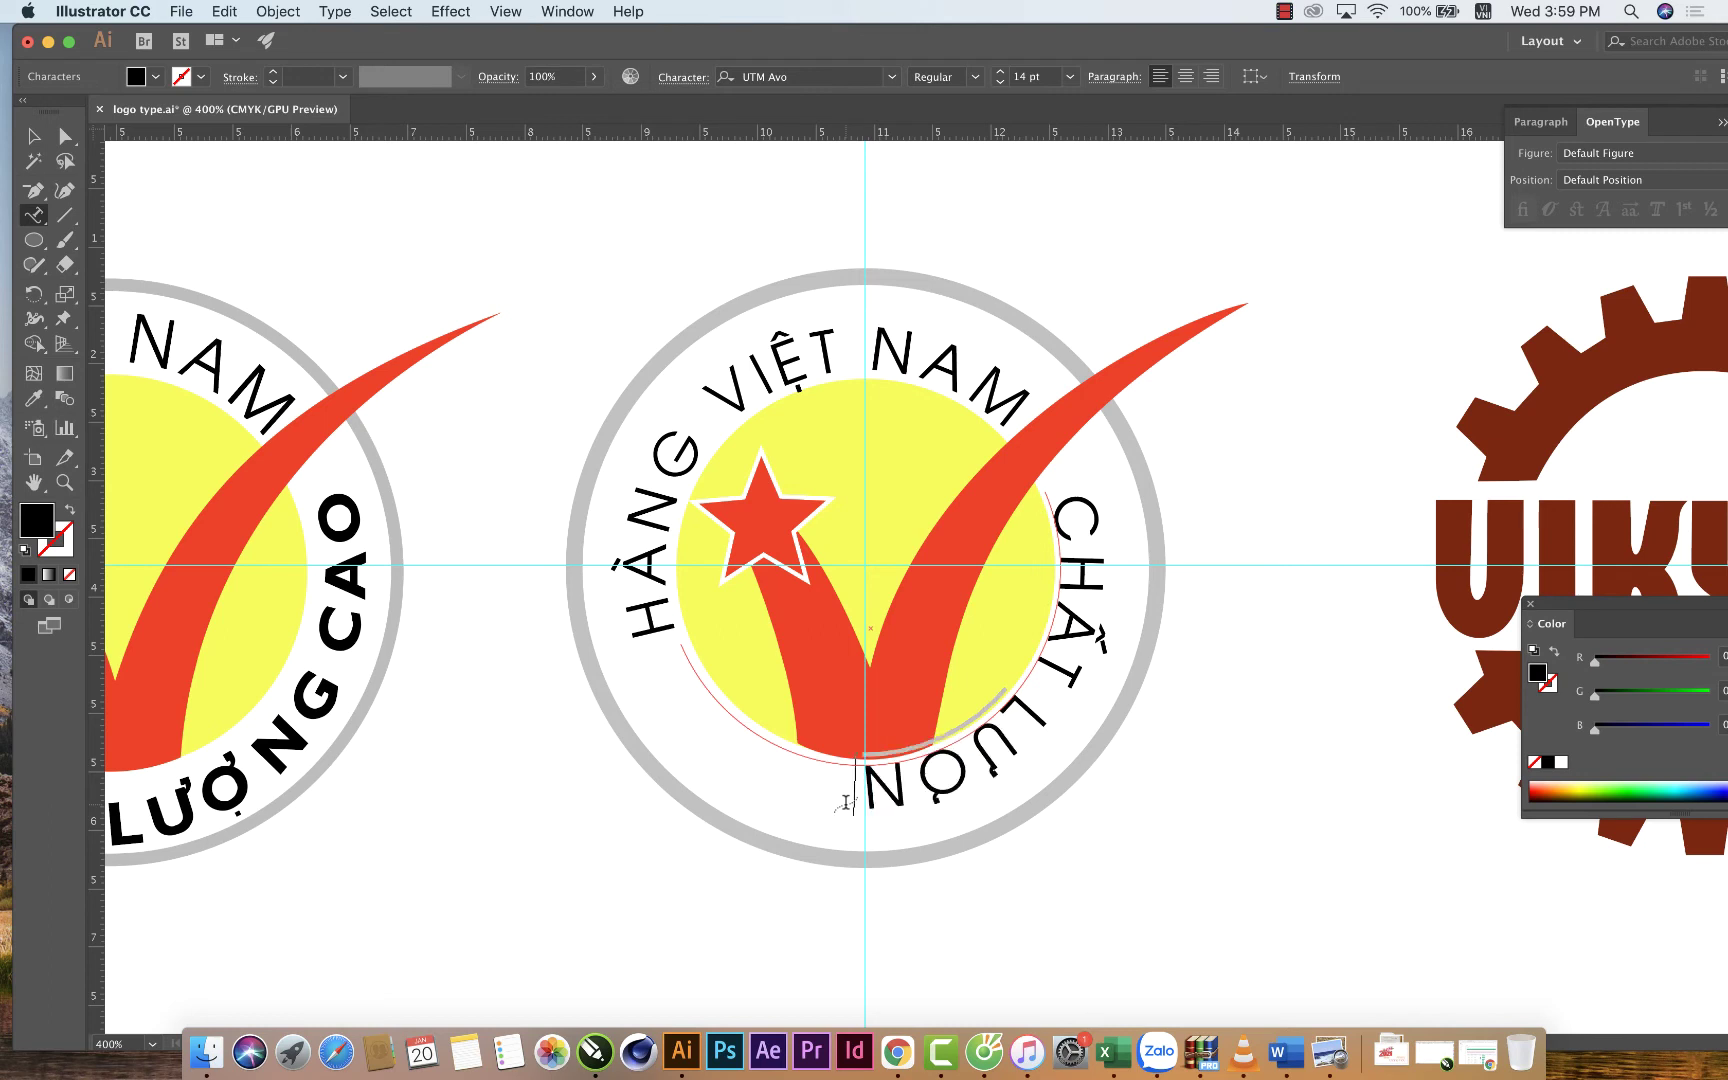
pyautogui.write('G CA')
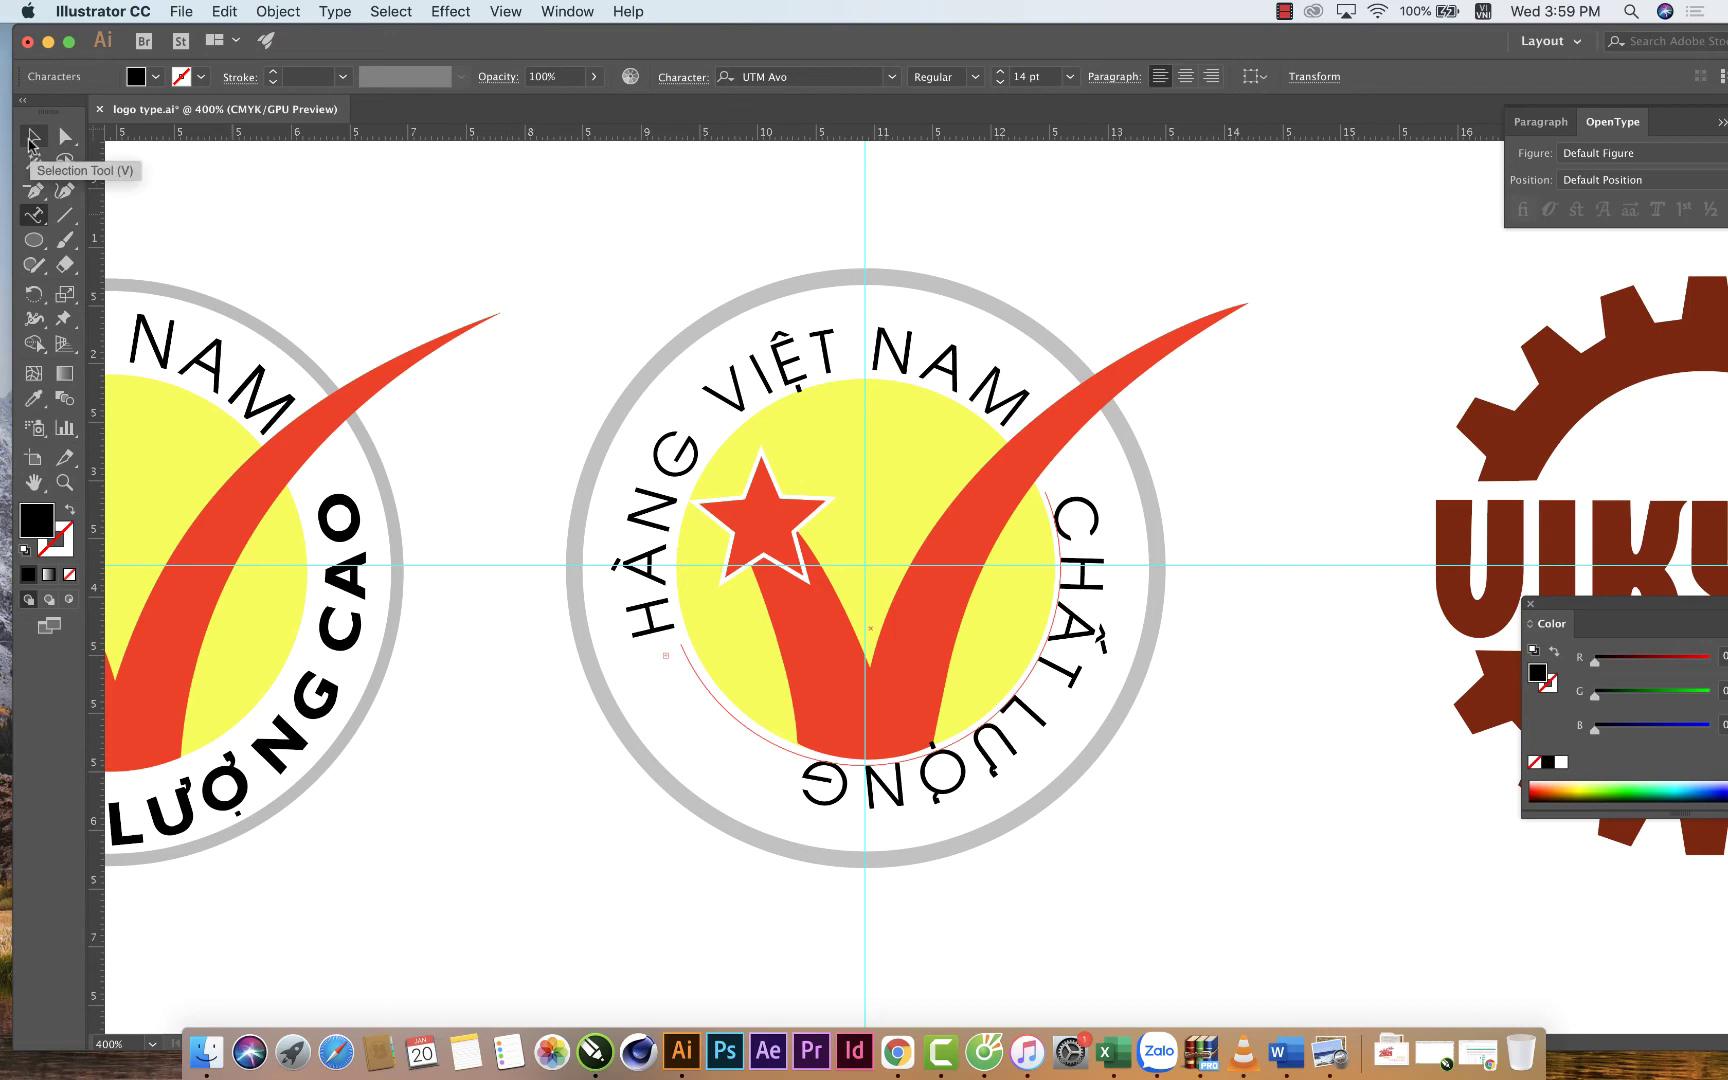
pyautogui.click(30, 145)
# Open Type on a Path Options for the circle text with Auto spacing and live Preview on.
pyautogui.click(333, 12)
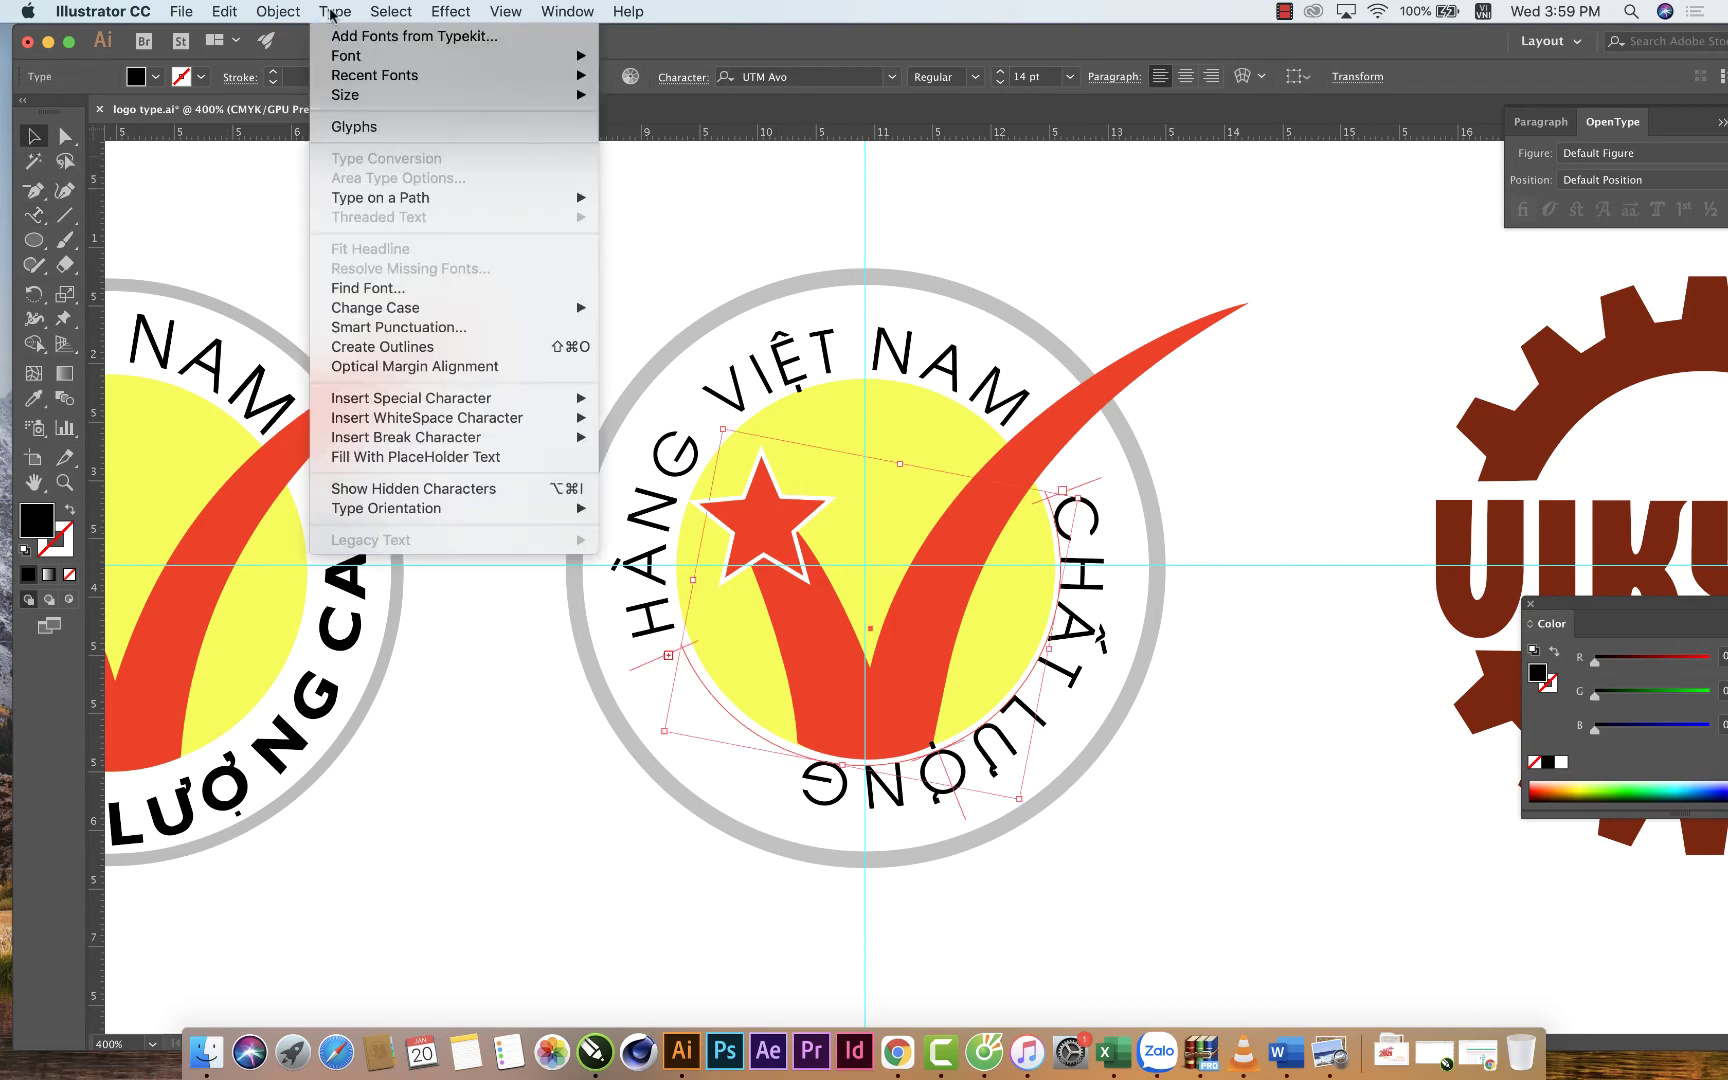
pyautogui.moveTo(381, 197)
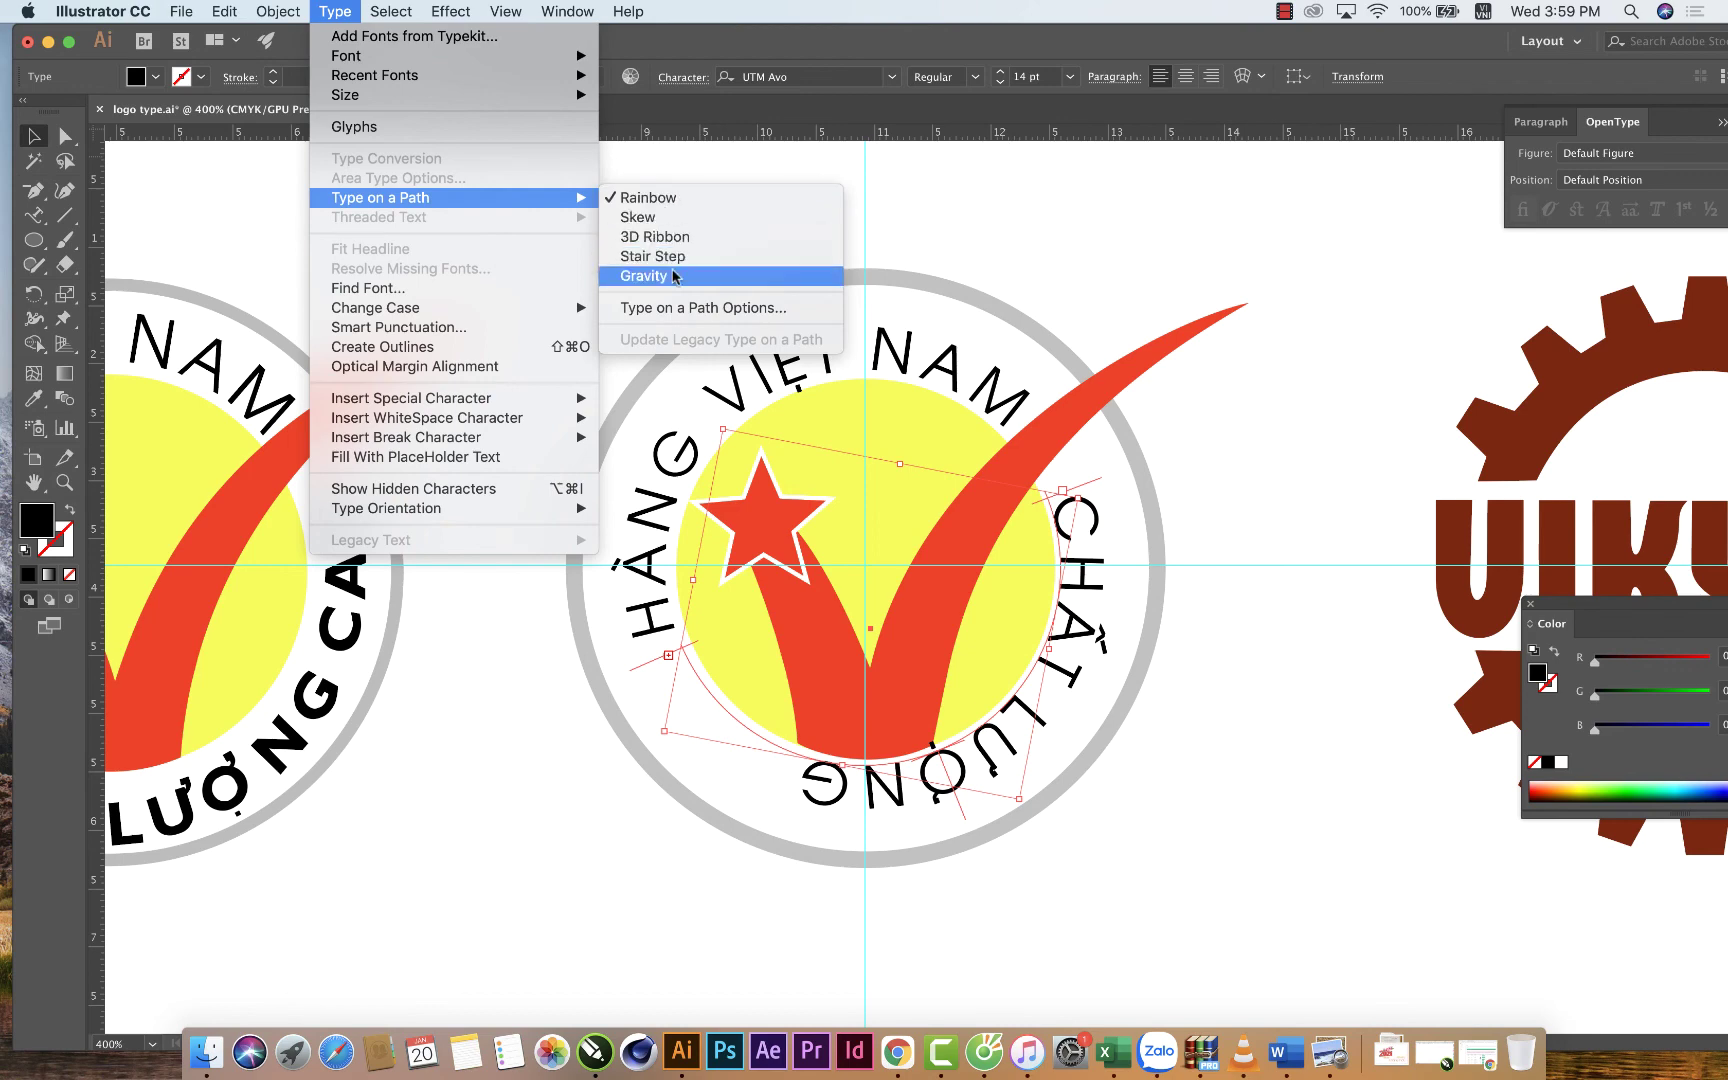
pyautogui.click(721, 306)
pyautogui.click(777, 308)
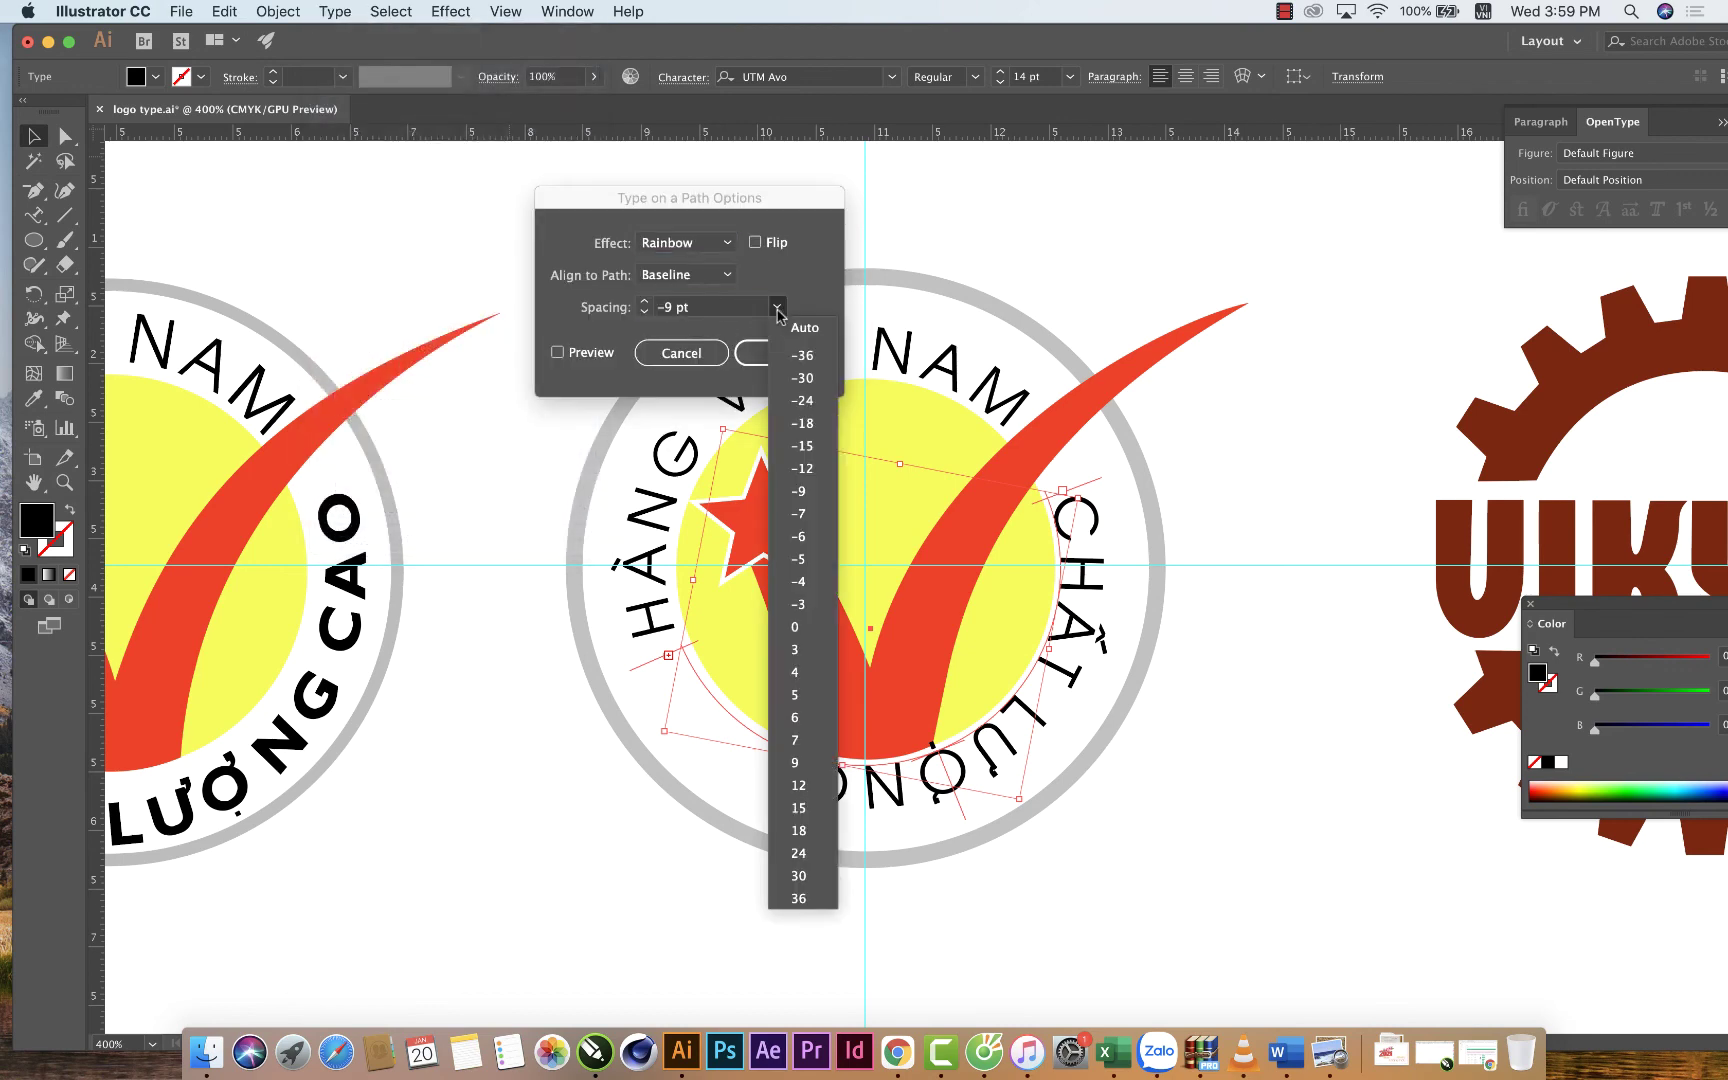
pyautogui.click(808, 327)
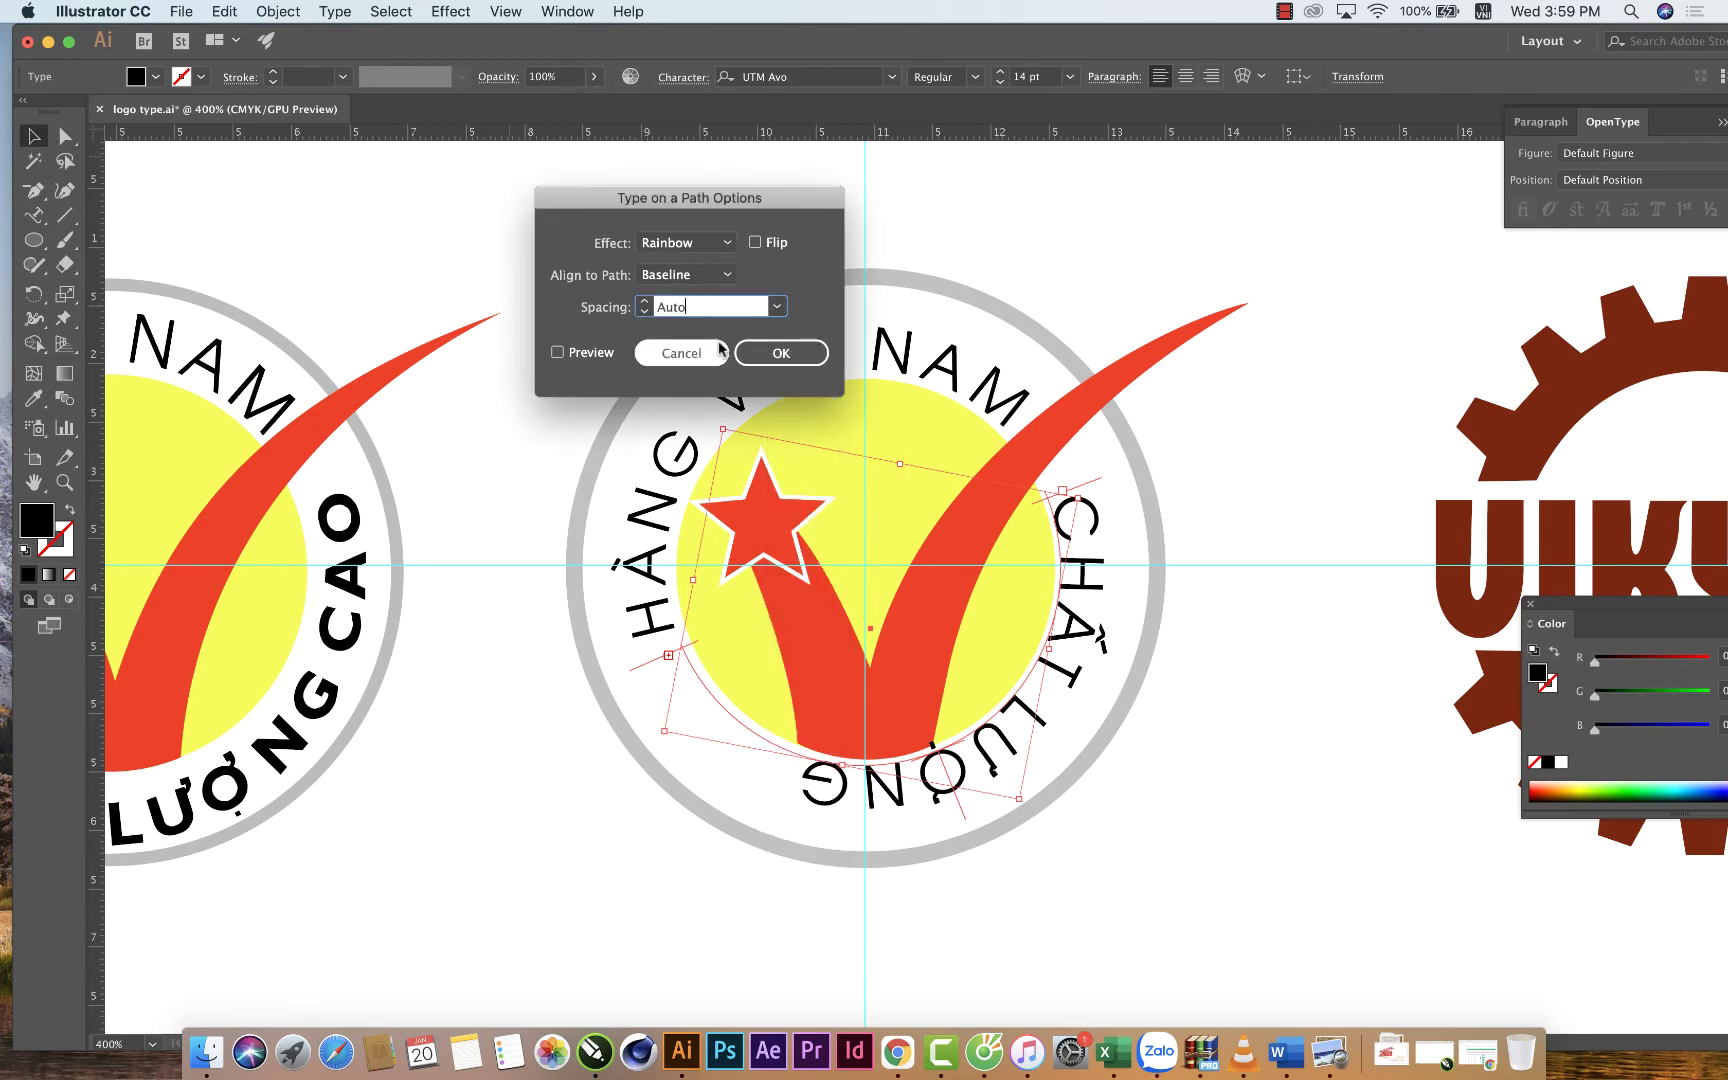
pyautogui.click(576, 357)
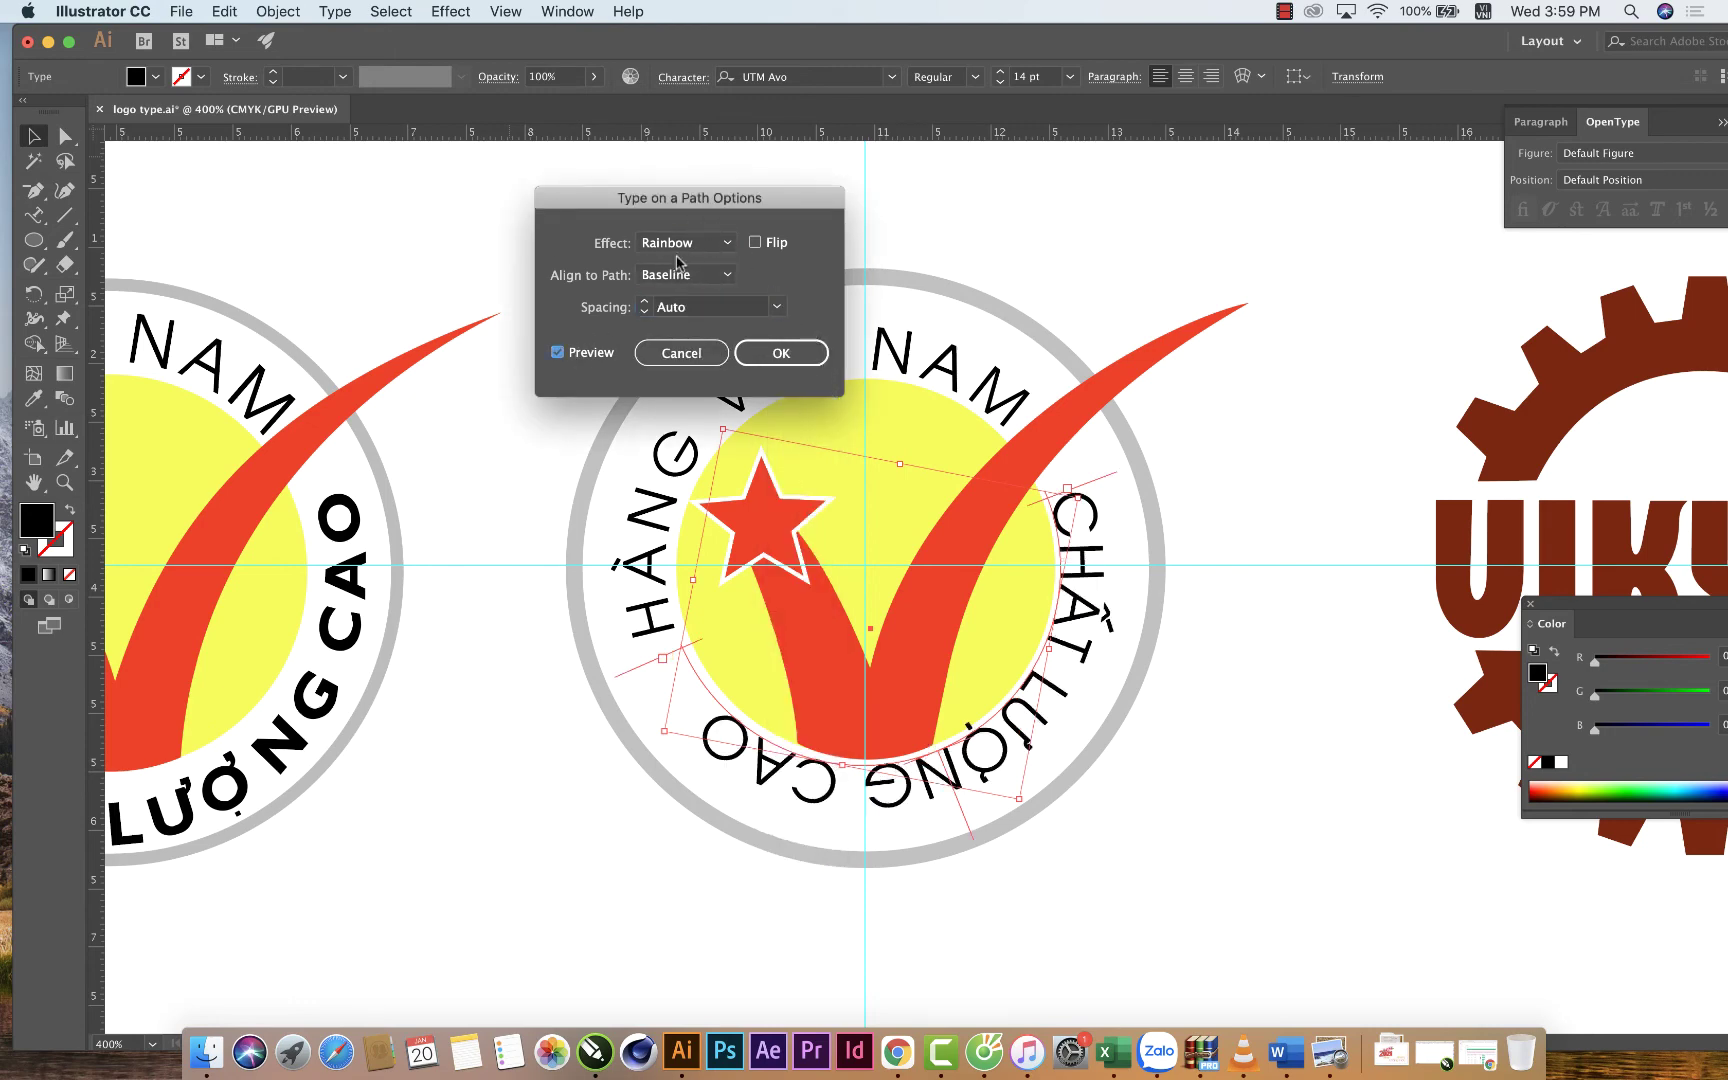
pyautogui.moveTo(676, 204); pyautogui.dragTo(511, 161)
pyautogui.click(396, 312)
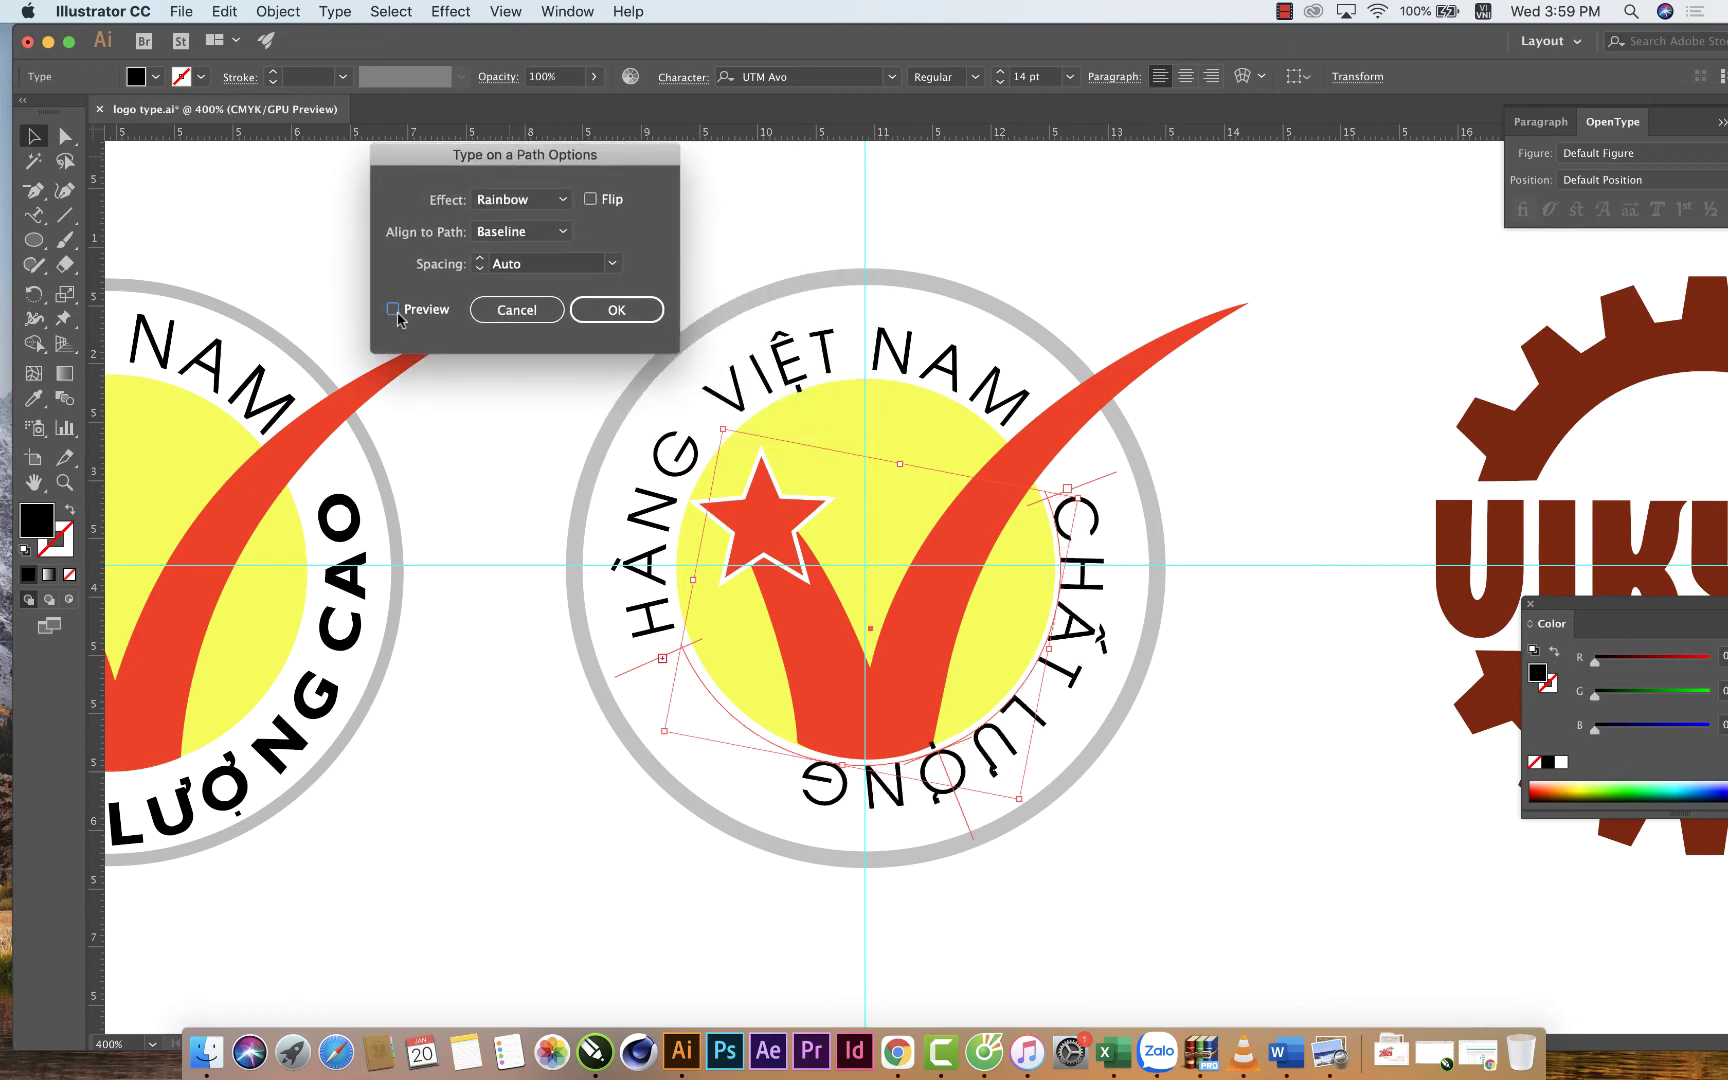
pyautogui.click(396, 312)
pyautogui.click(396, 312)
pyautogui.click(394, 310)
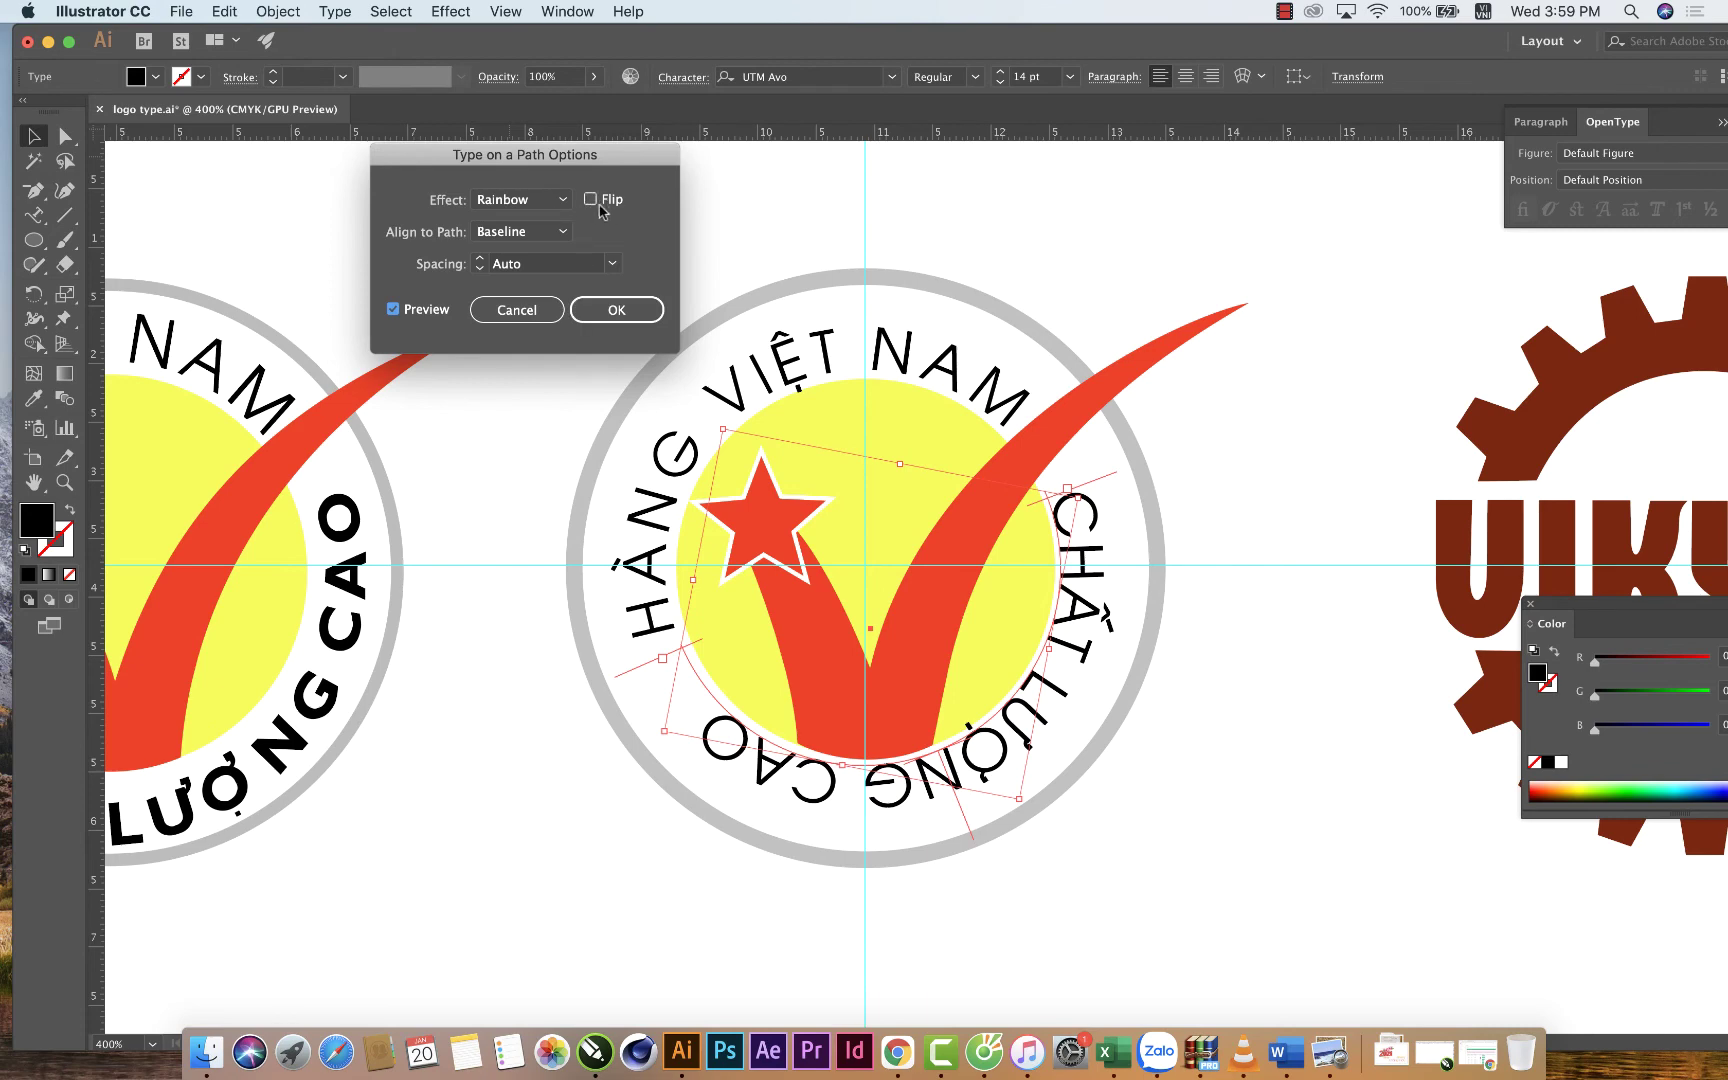
# Flip the lower circle text, align it to the path by Ascender, and set spacing to 6 pt.
pyautogui.click(590, 199)
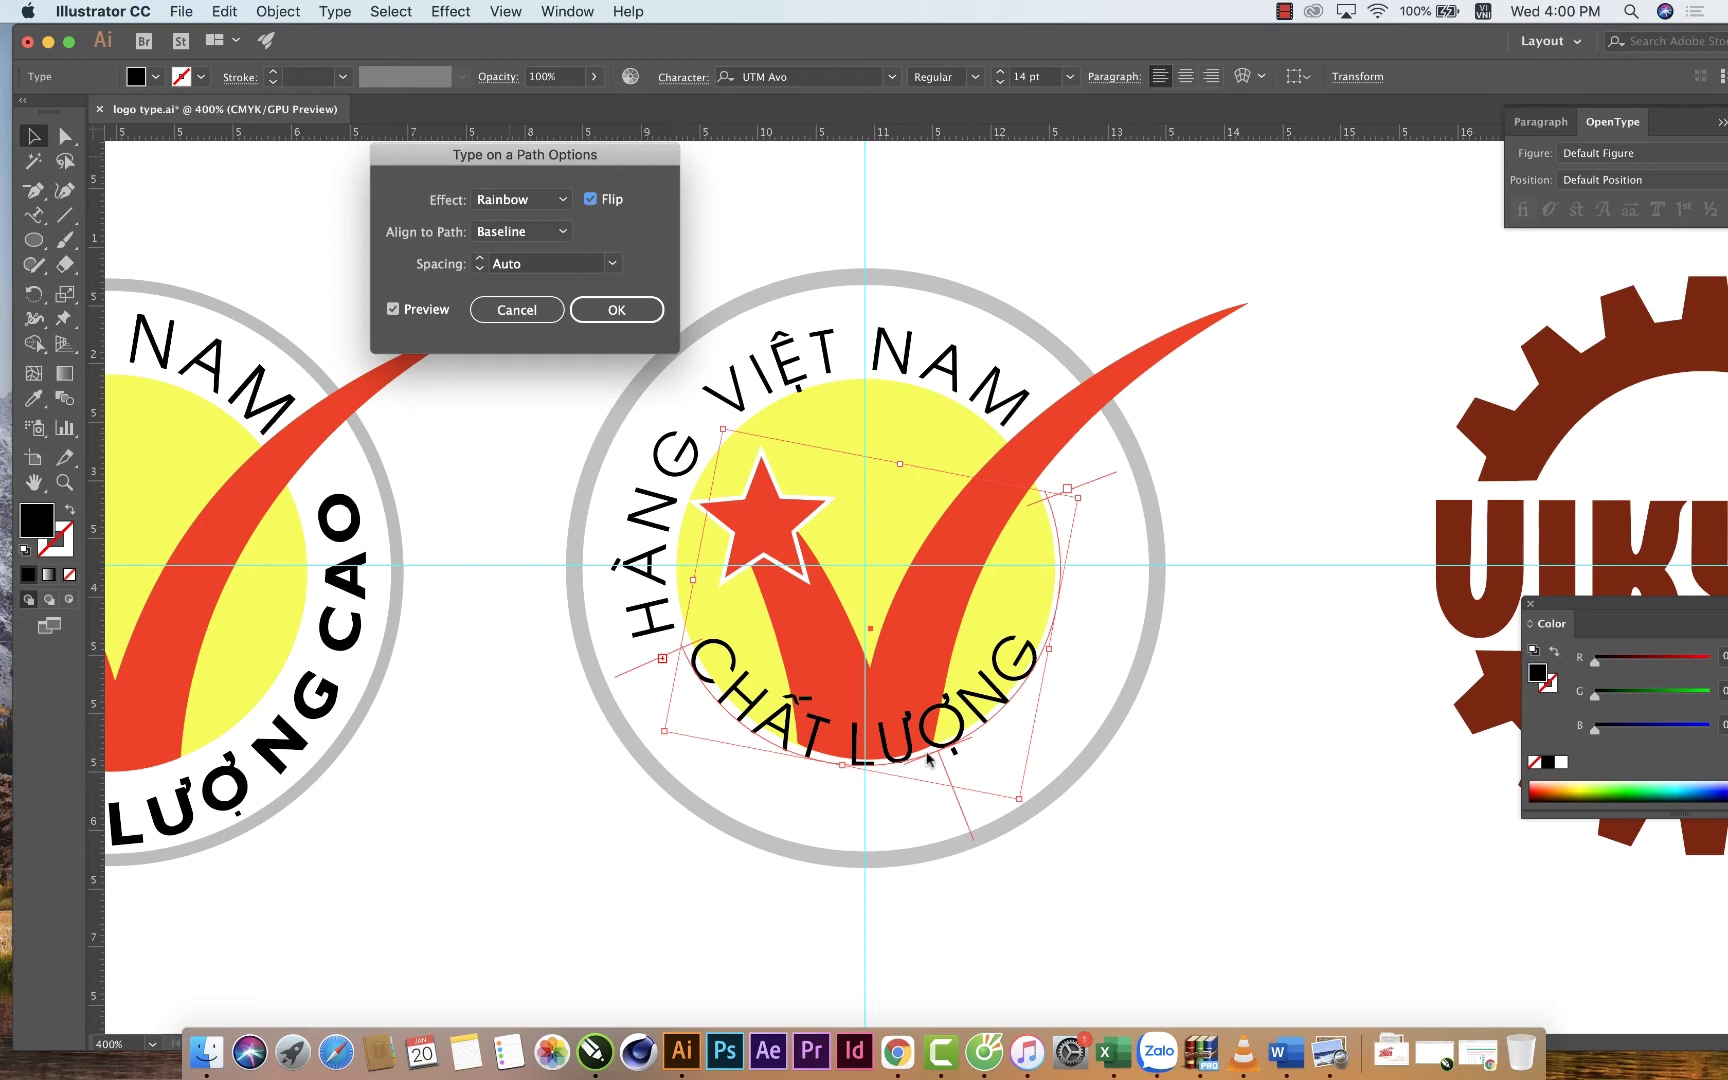
pyautogui.click(503, 232)
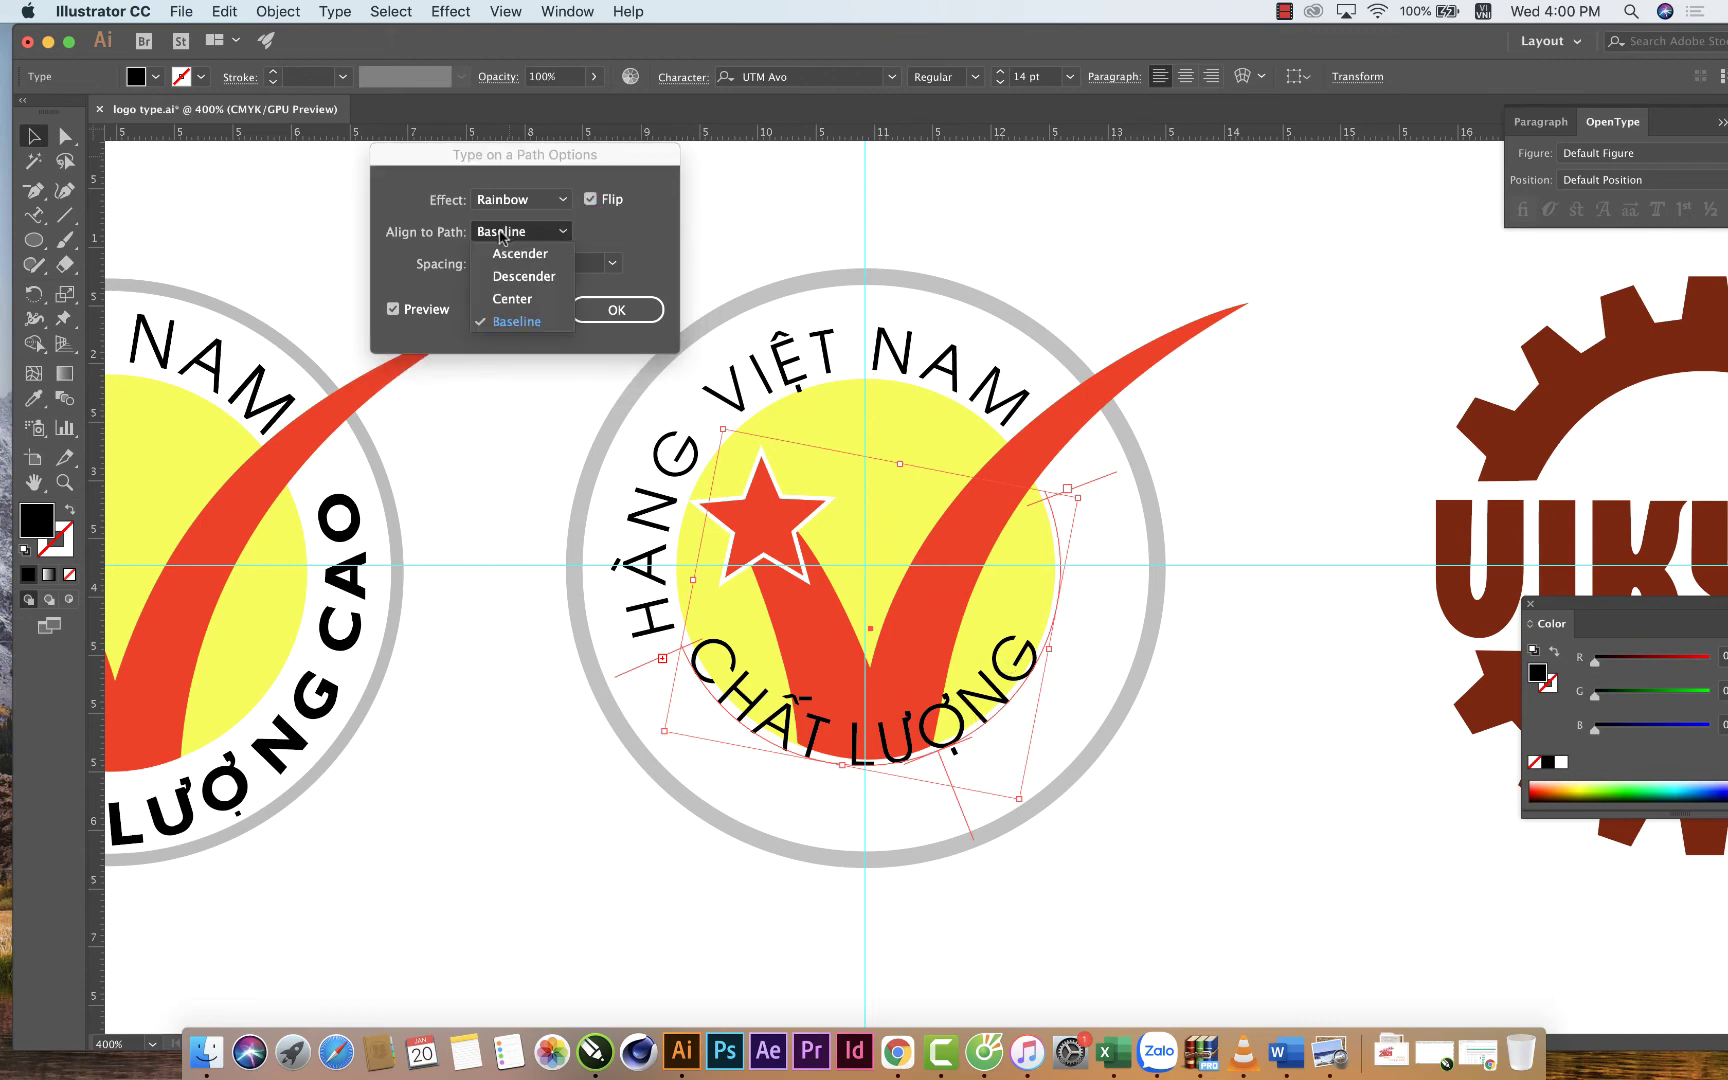
pyautogui.click(524, 277)
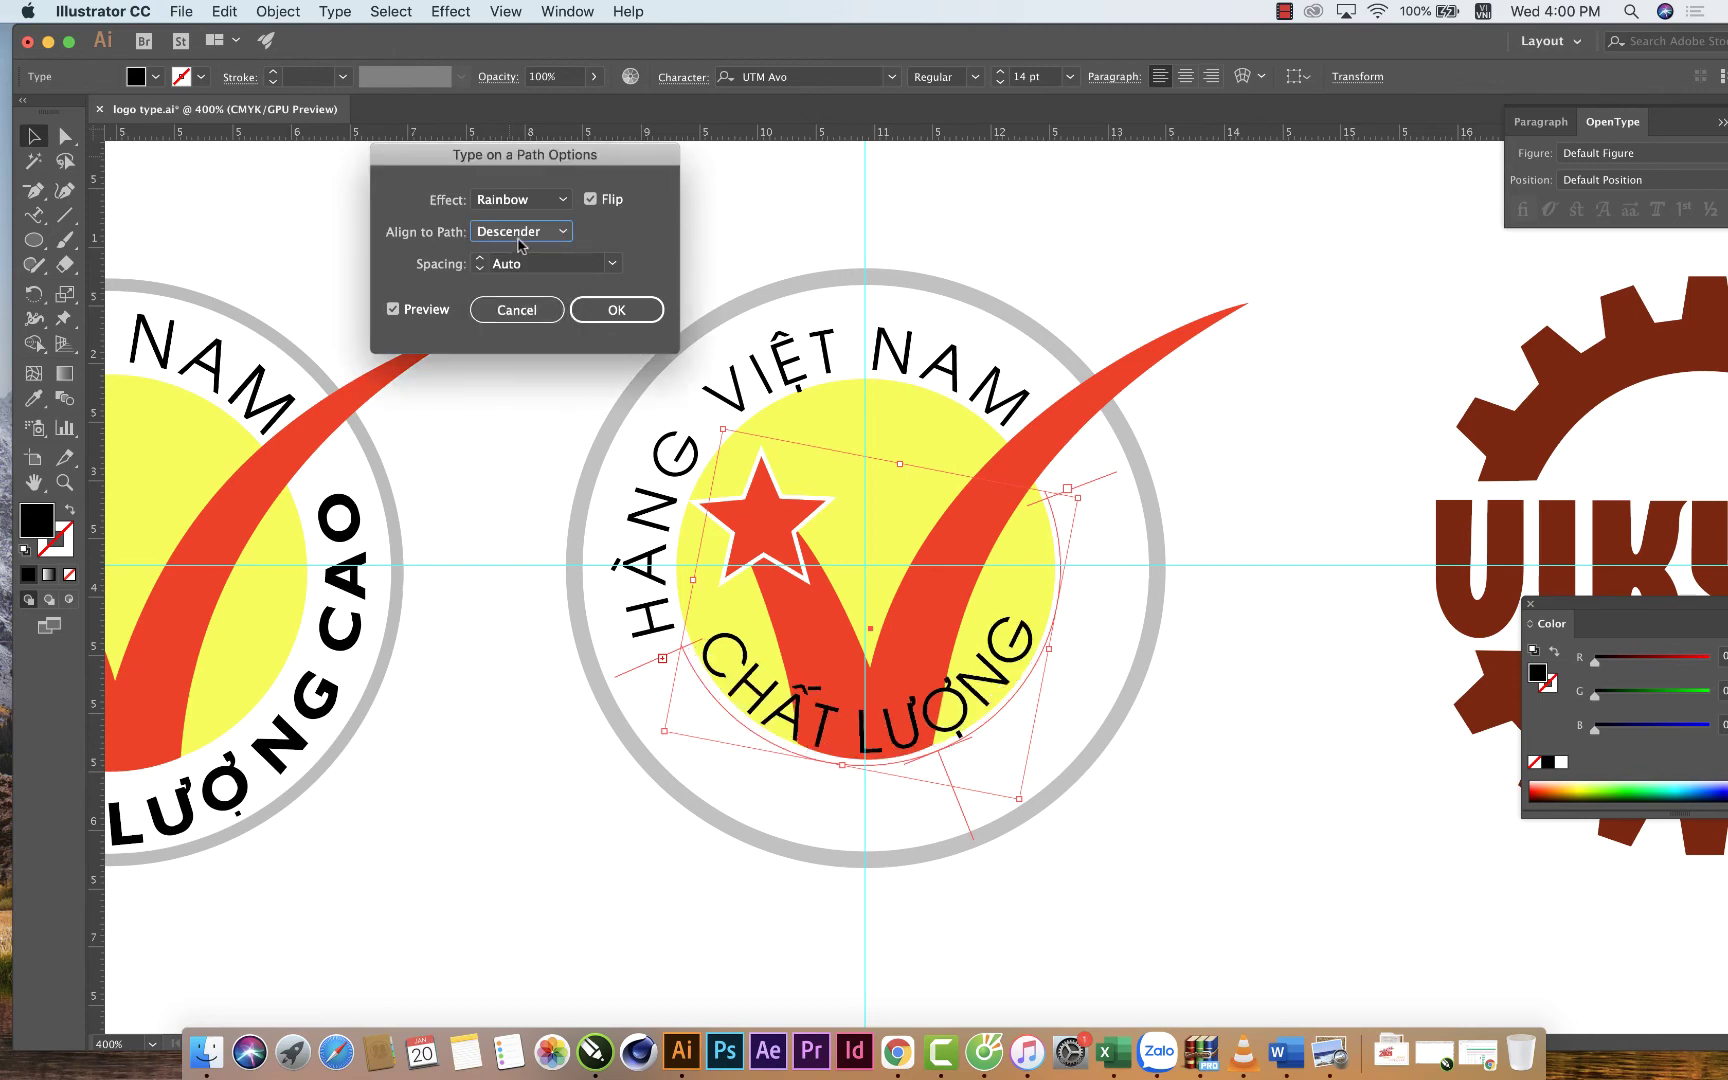
pyautogui.click(518, 240)
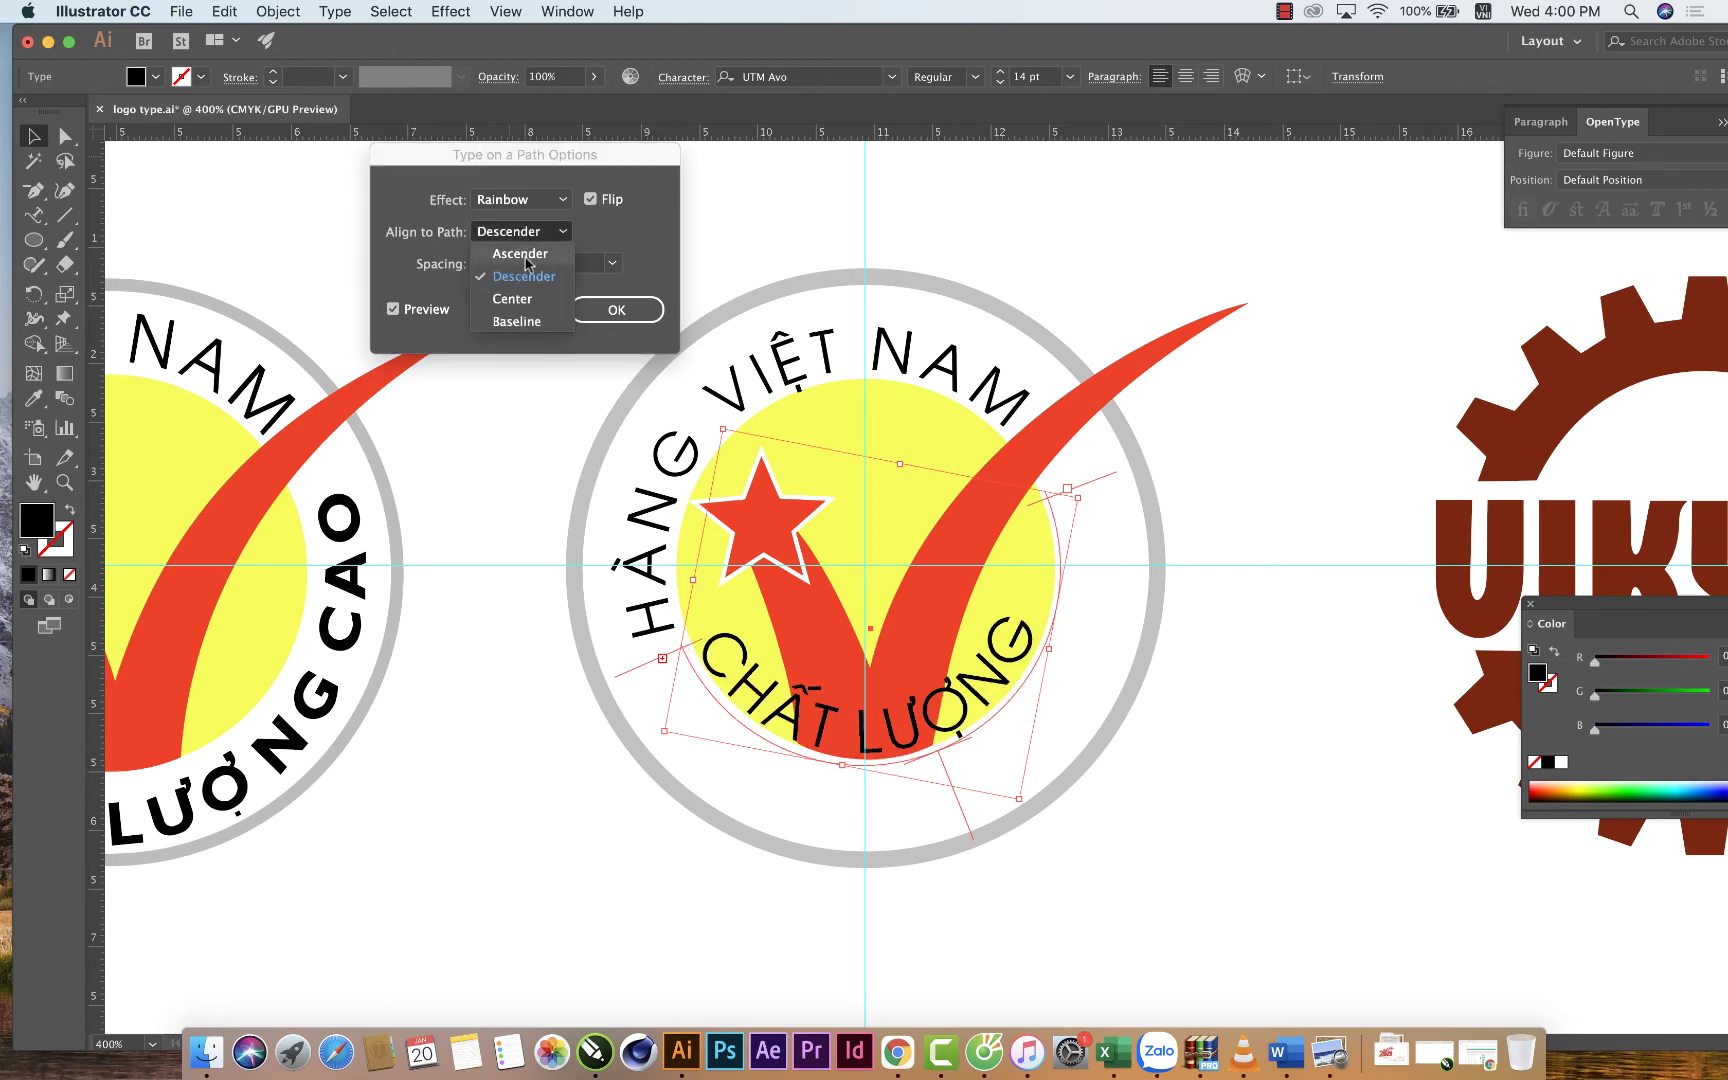
pyautogui.click(524, 255)
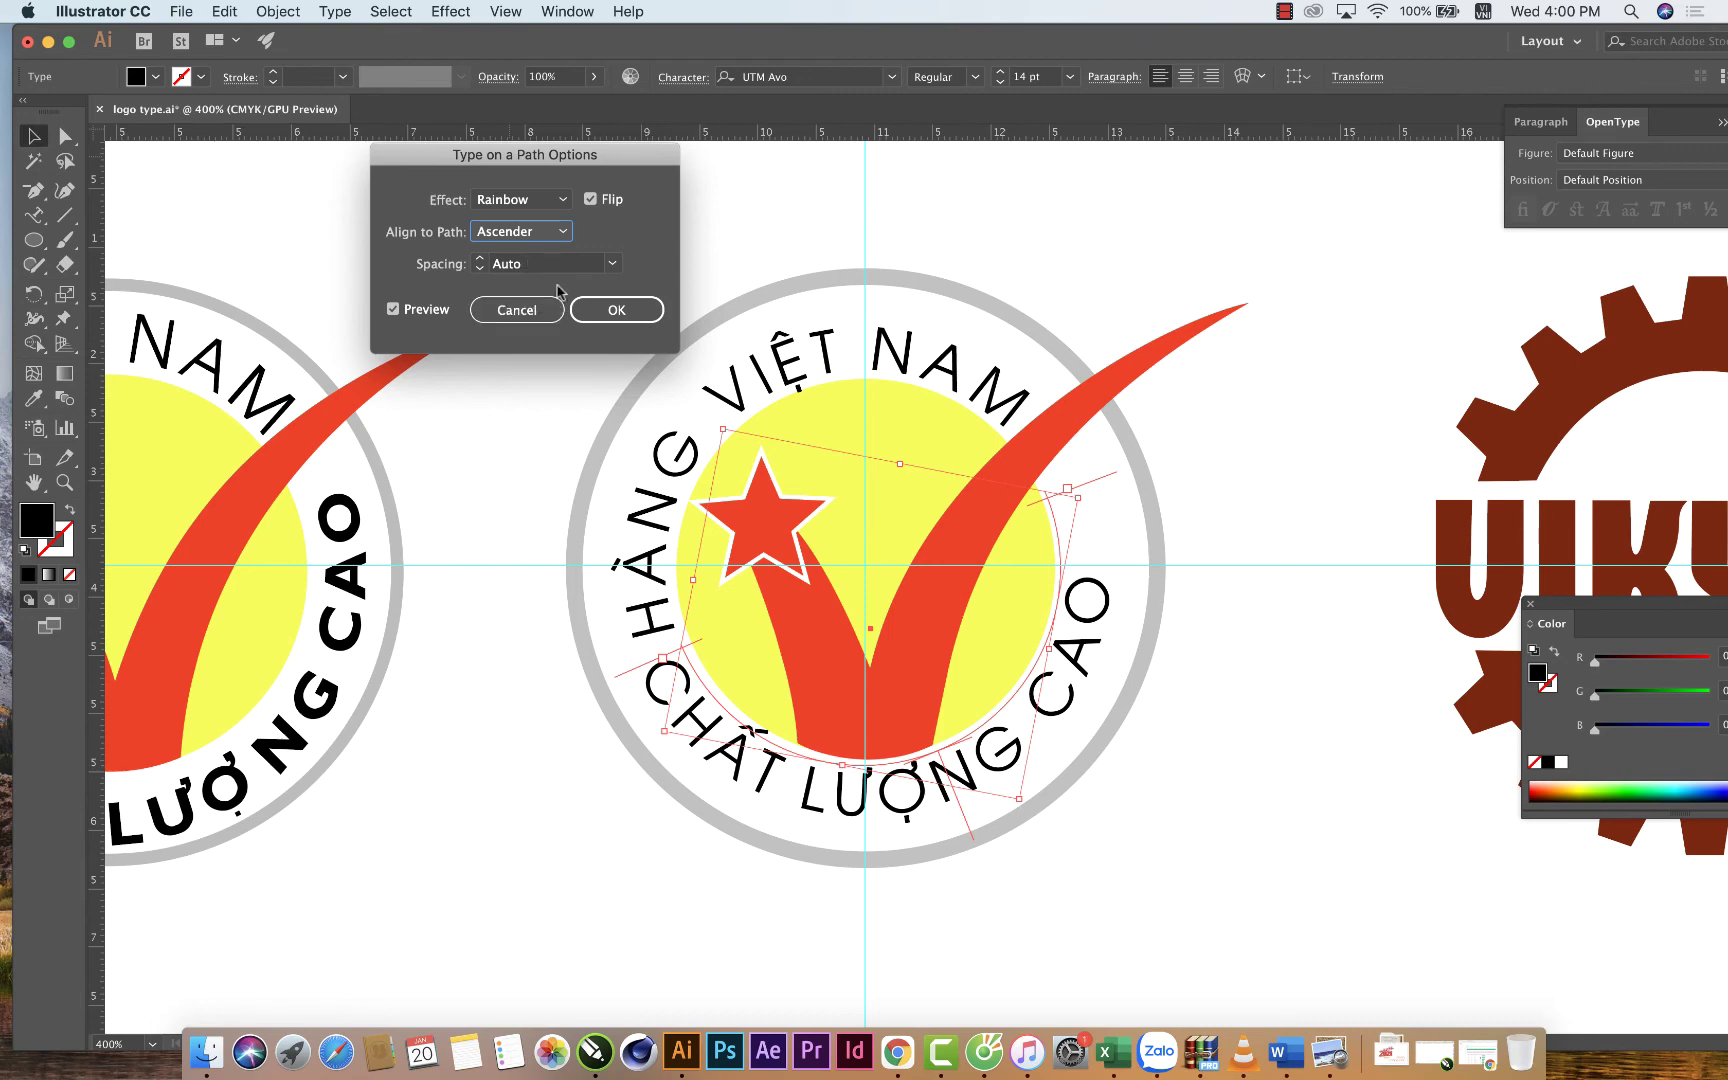
pyautogui.click(609, 266)
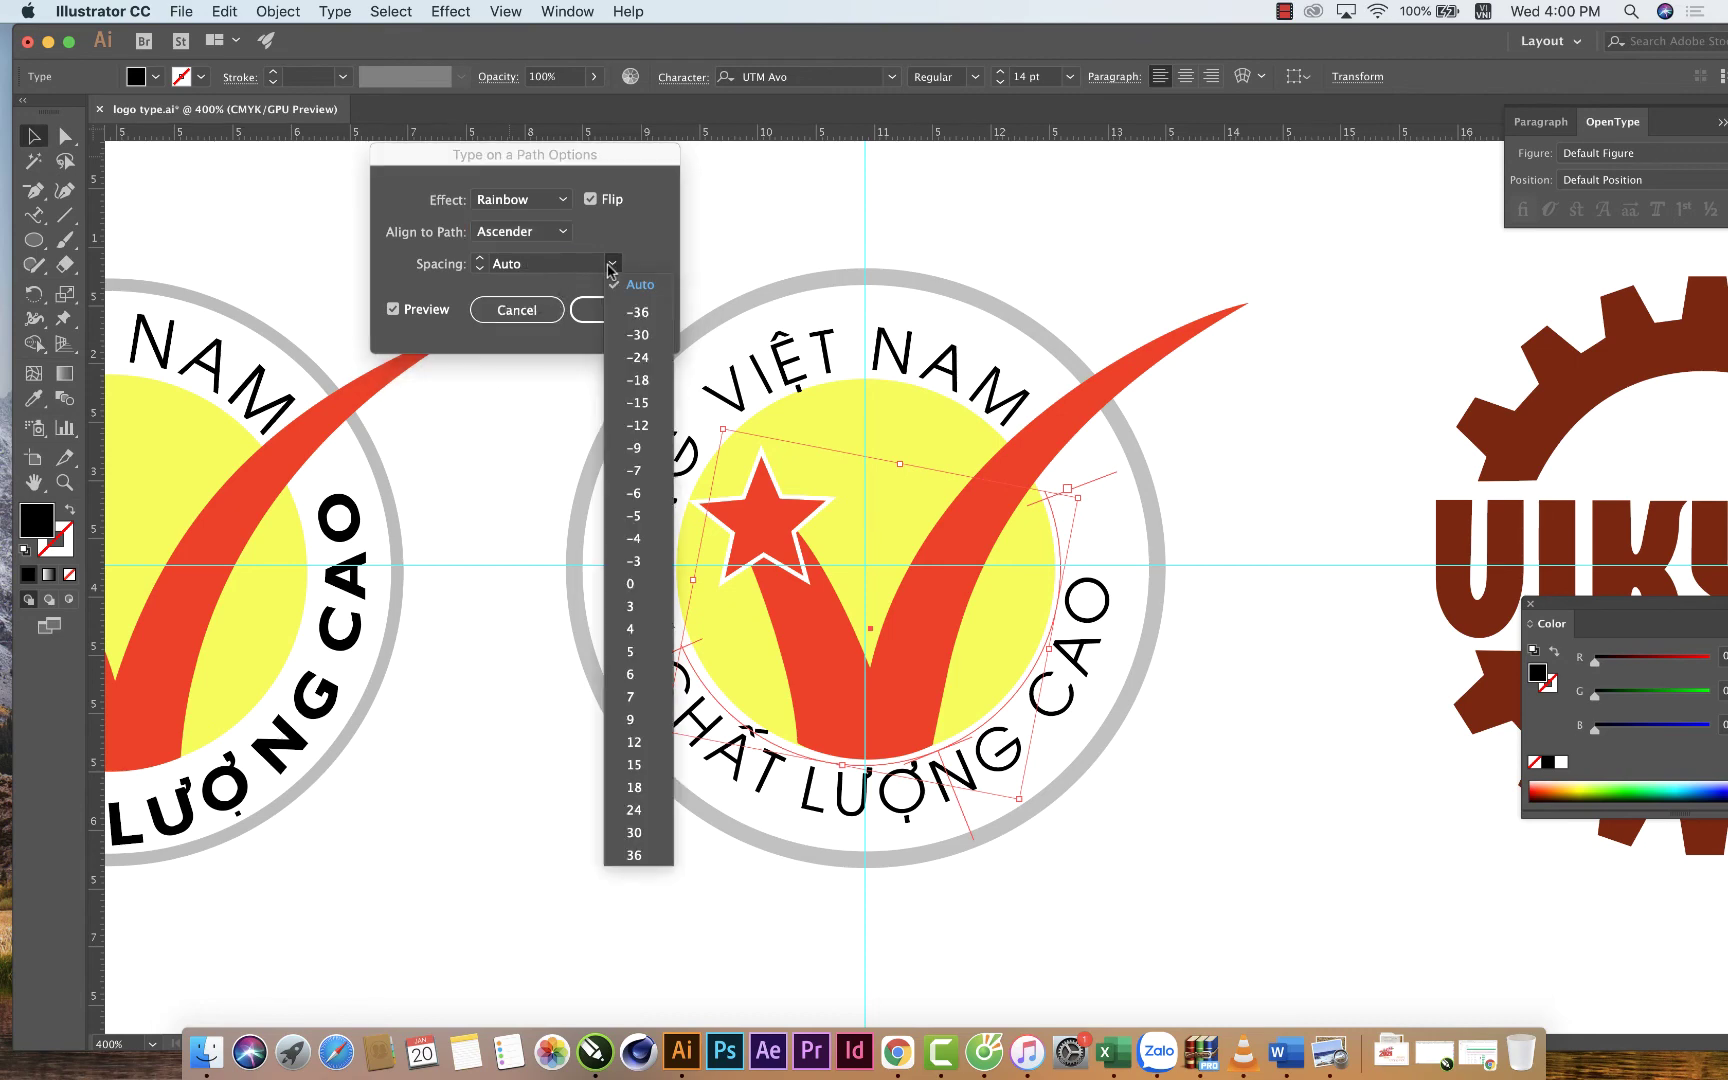
pyautogui.click(549, 248)
pyautogui.click(611, 264)
pyautogui.click(638, 742)
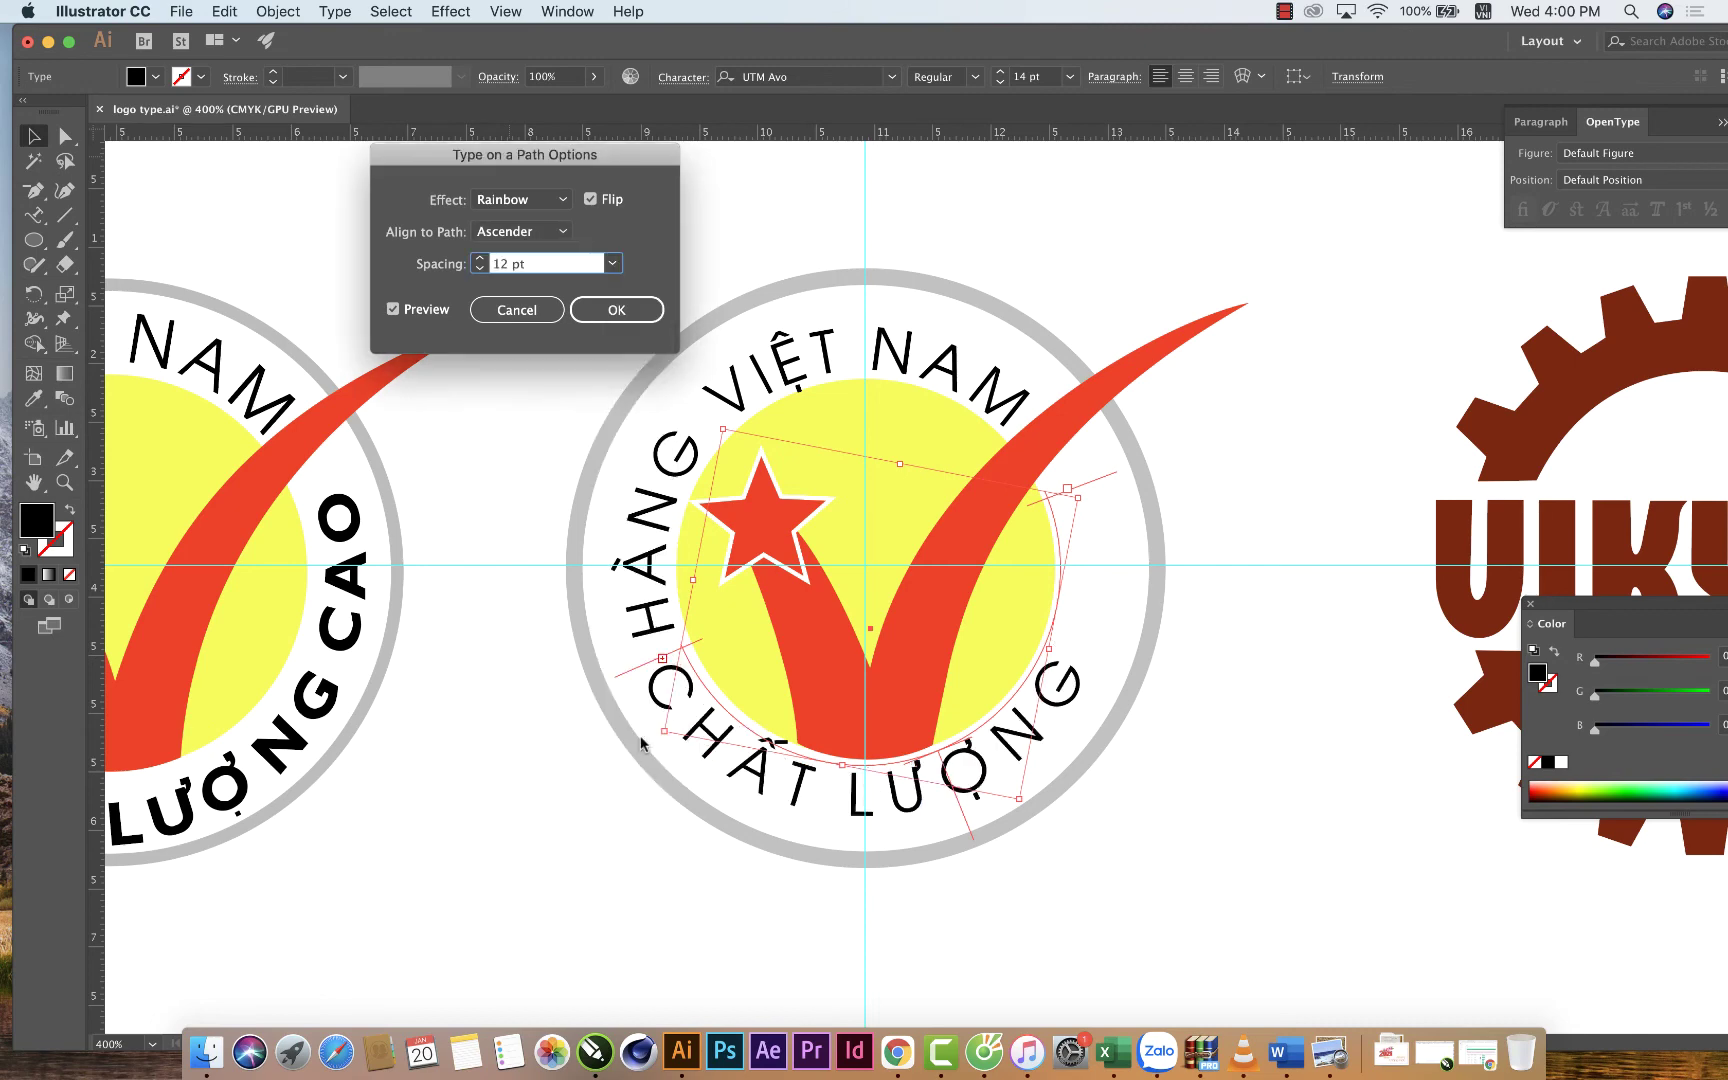
pyautogui.click(612, 263)
pyautogui.click(638, 675)
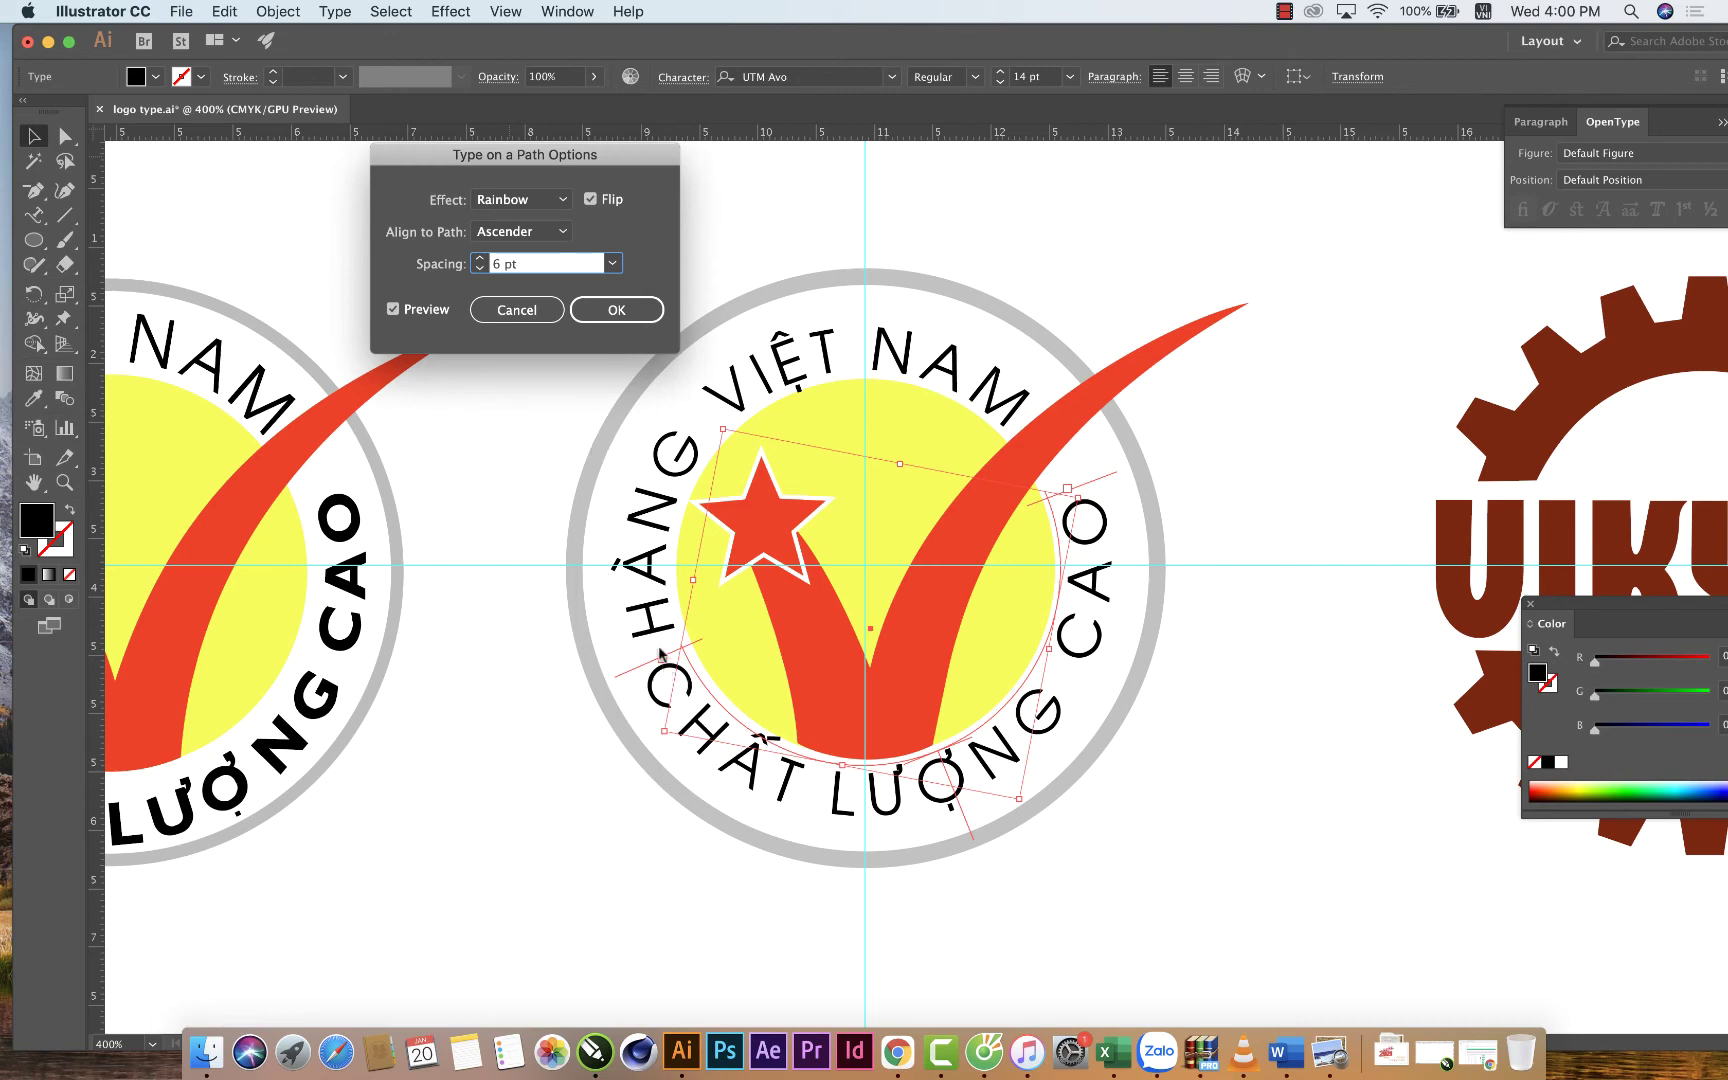
pyautogui.click(616, 310)
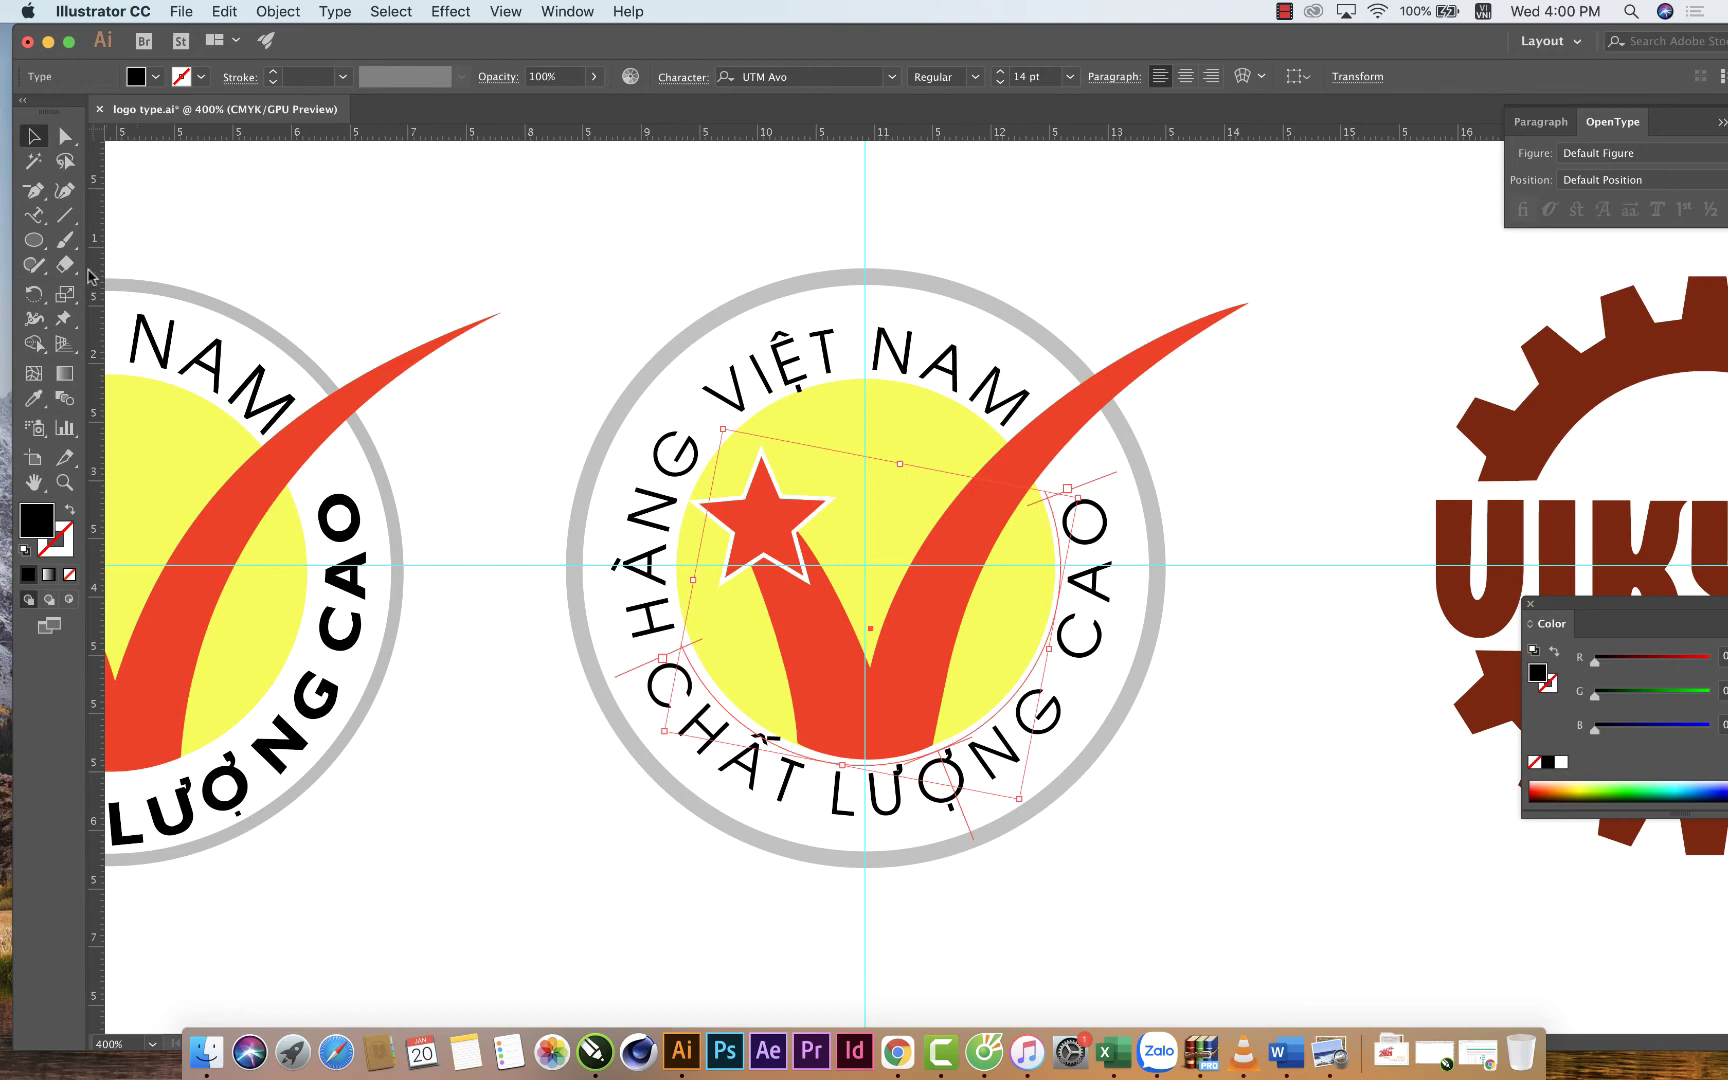
pyautogui.click(33, 214)
# Click into the circular path text with Type on a Path and pan across the canvas.
pyautogui.click(656, 663)
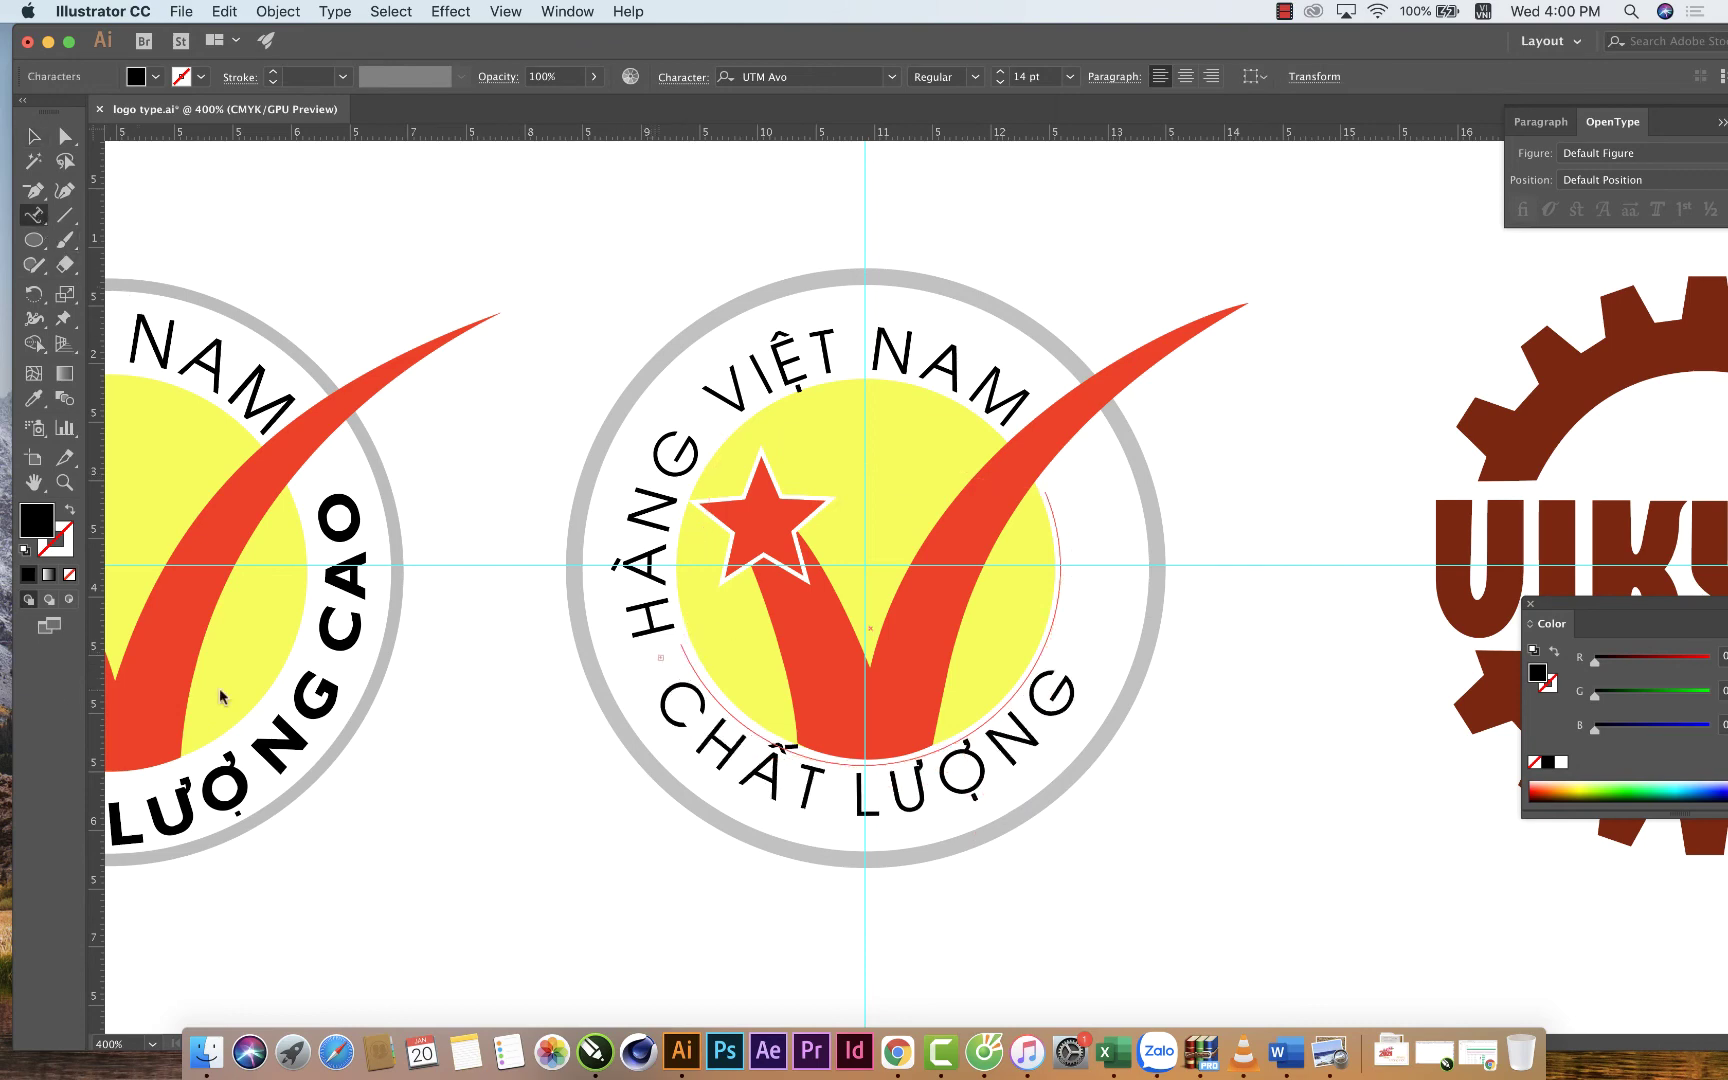
pyautogui.hscroll(-5, 417, 745)
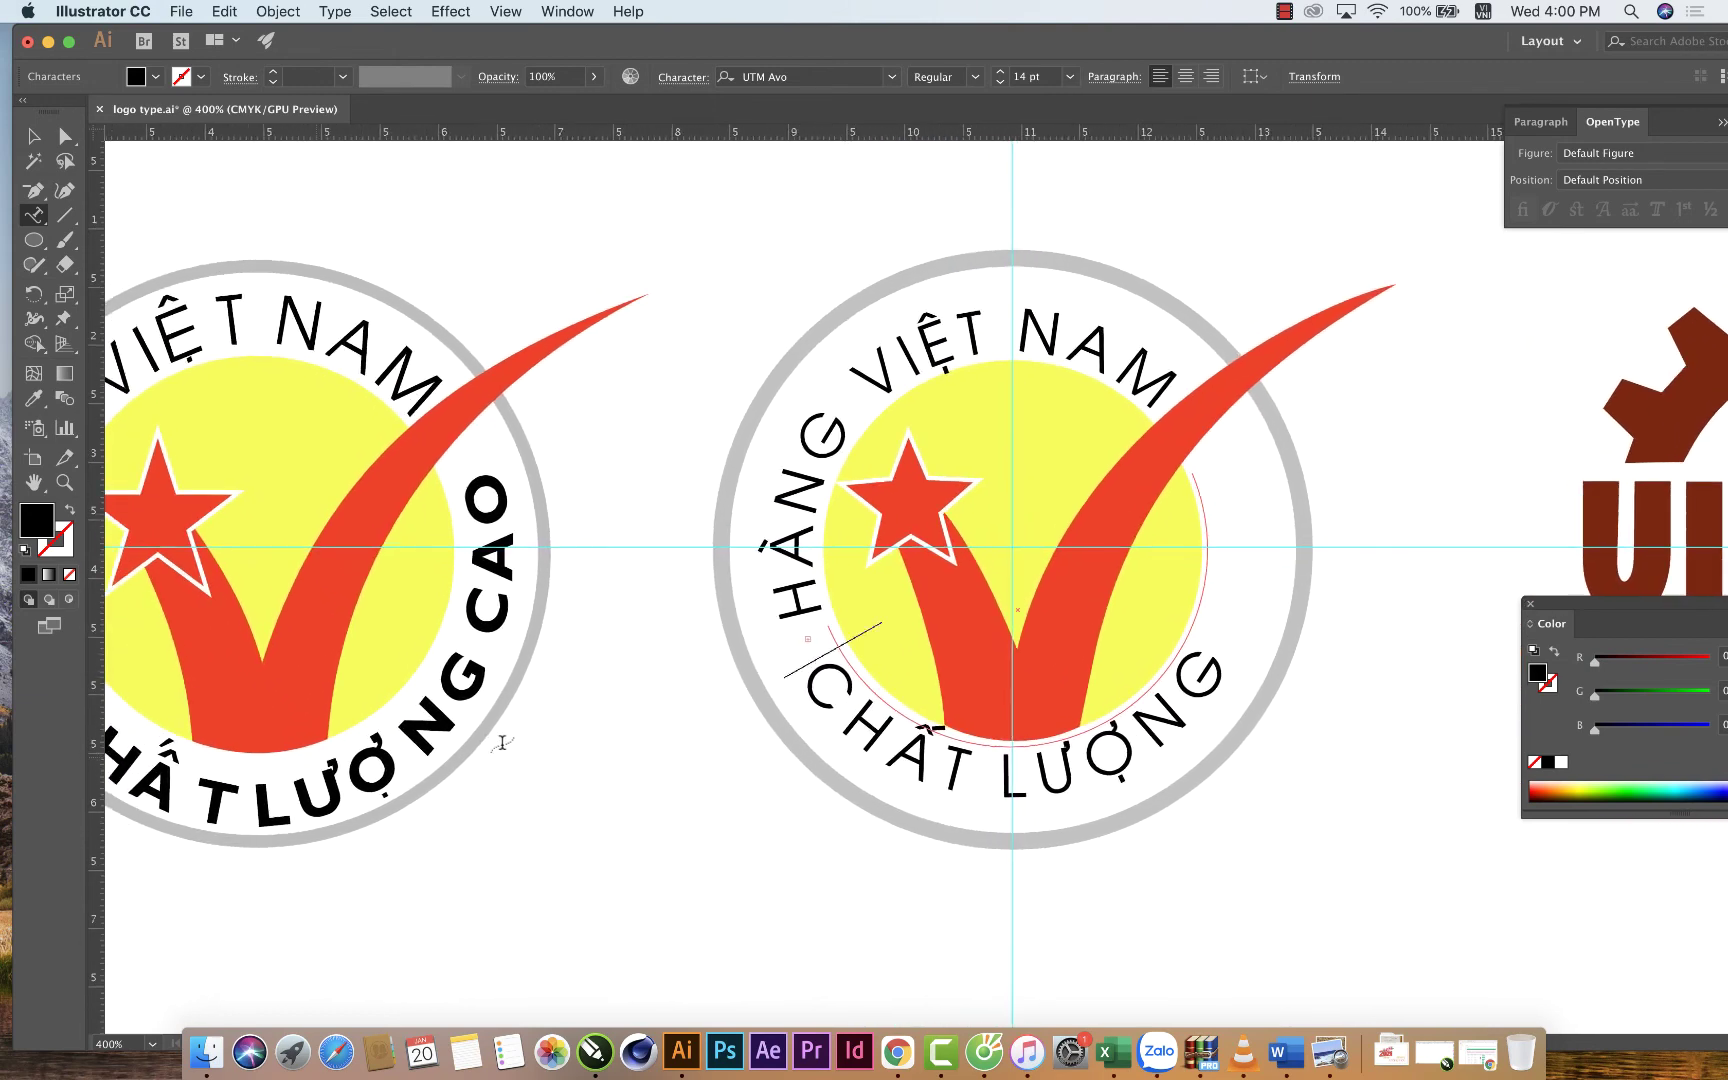
pyautogui.hscroll(-1, 600, 740)
pyautogui.hscroll(-1, 706, 744)
pyautogui.hscroll(-1, 814, 775)
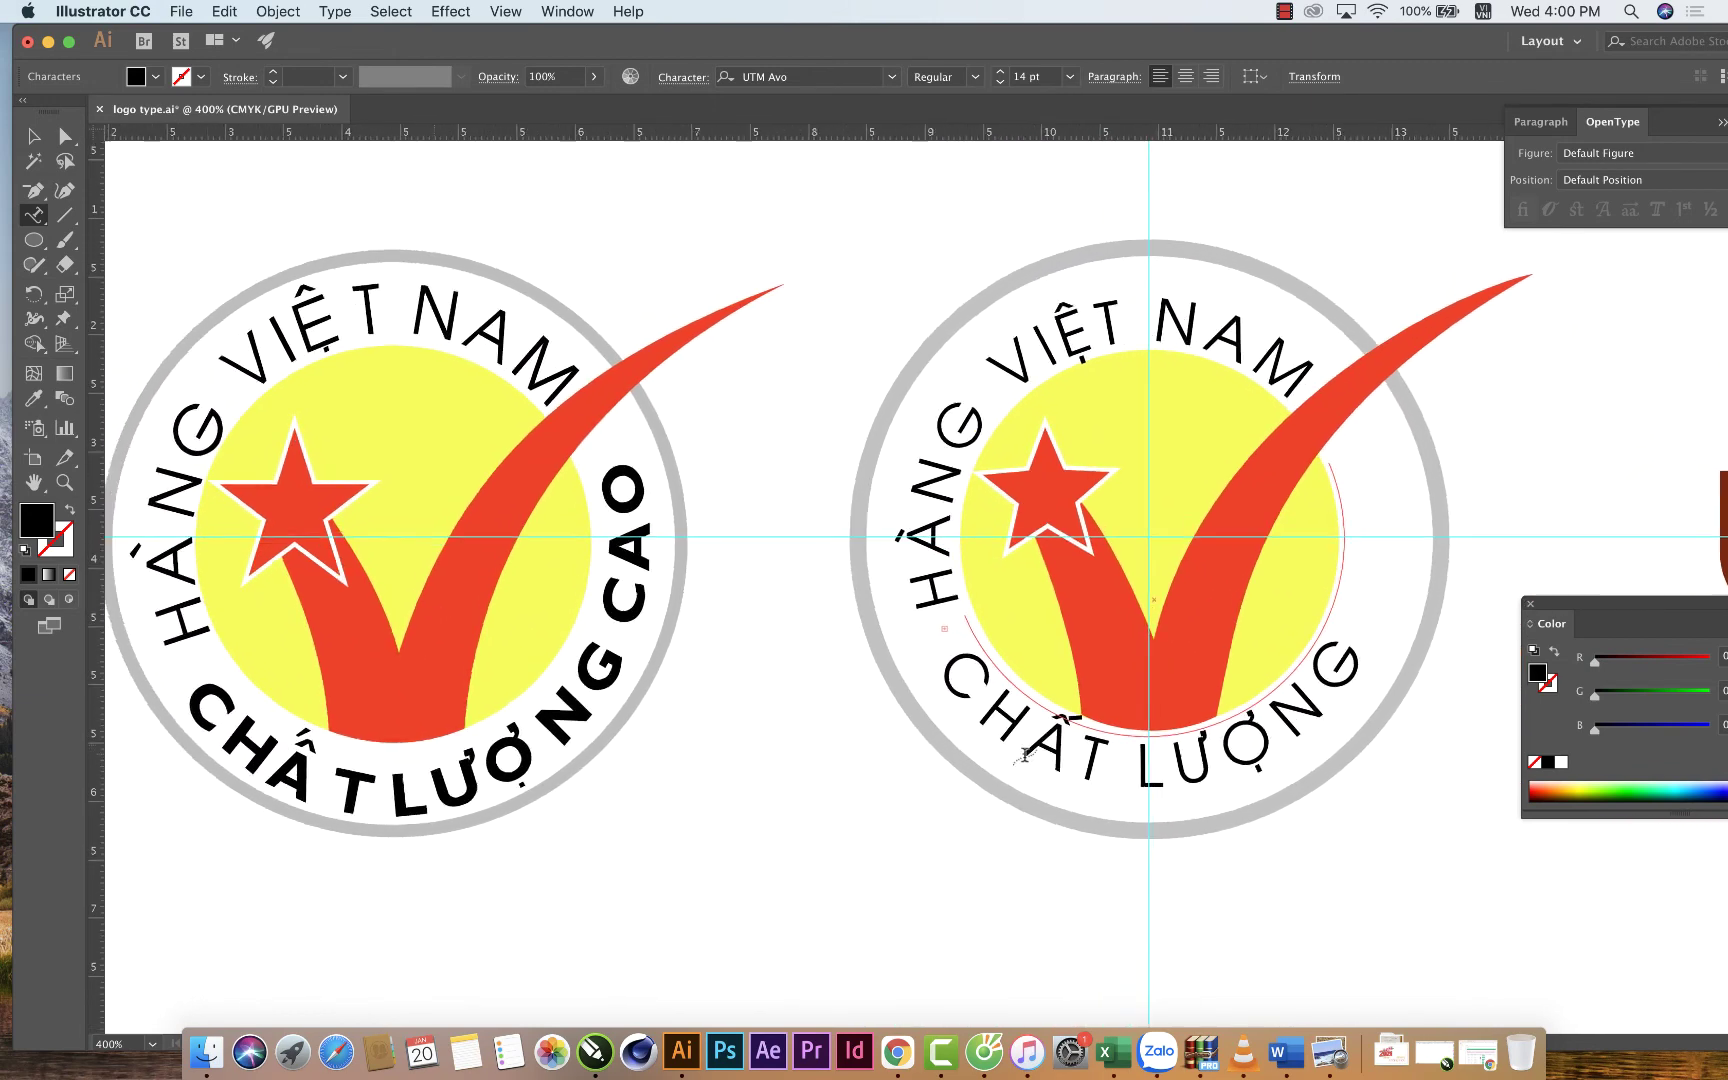
pyautogui.hscroll(-1, 950, 720)
pyautogui.hscroll(-1, 1057, 673)
pyautogui.hscroll(-2, 1110, 690)
pyautogui.hscroll(-2, 1165, 705)
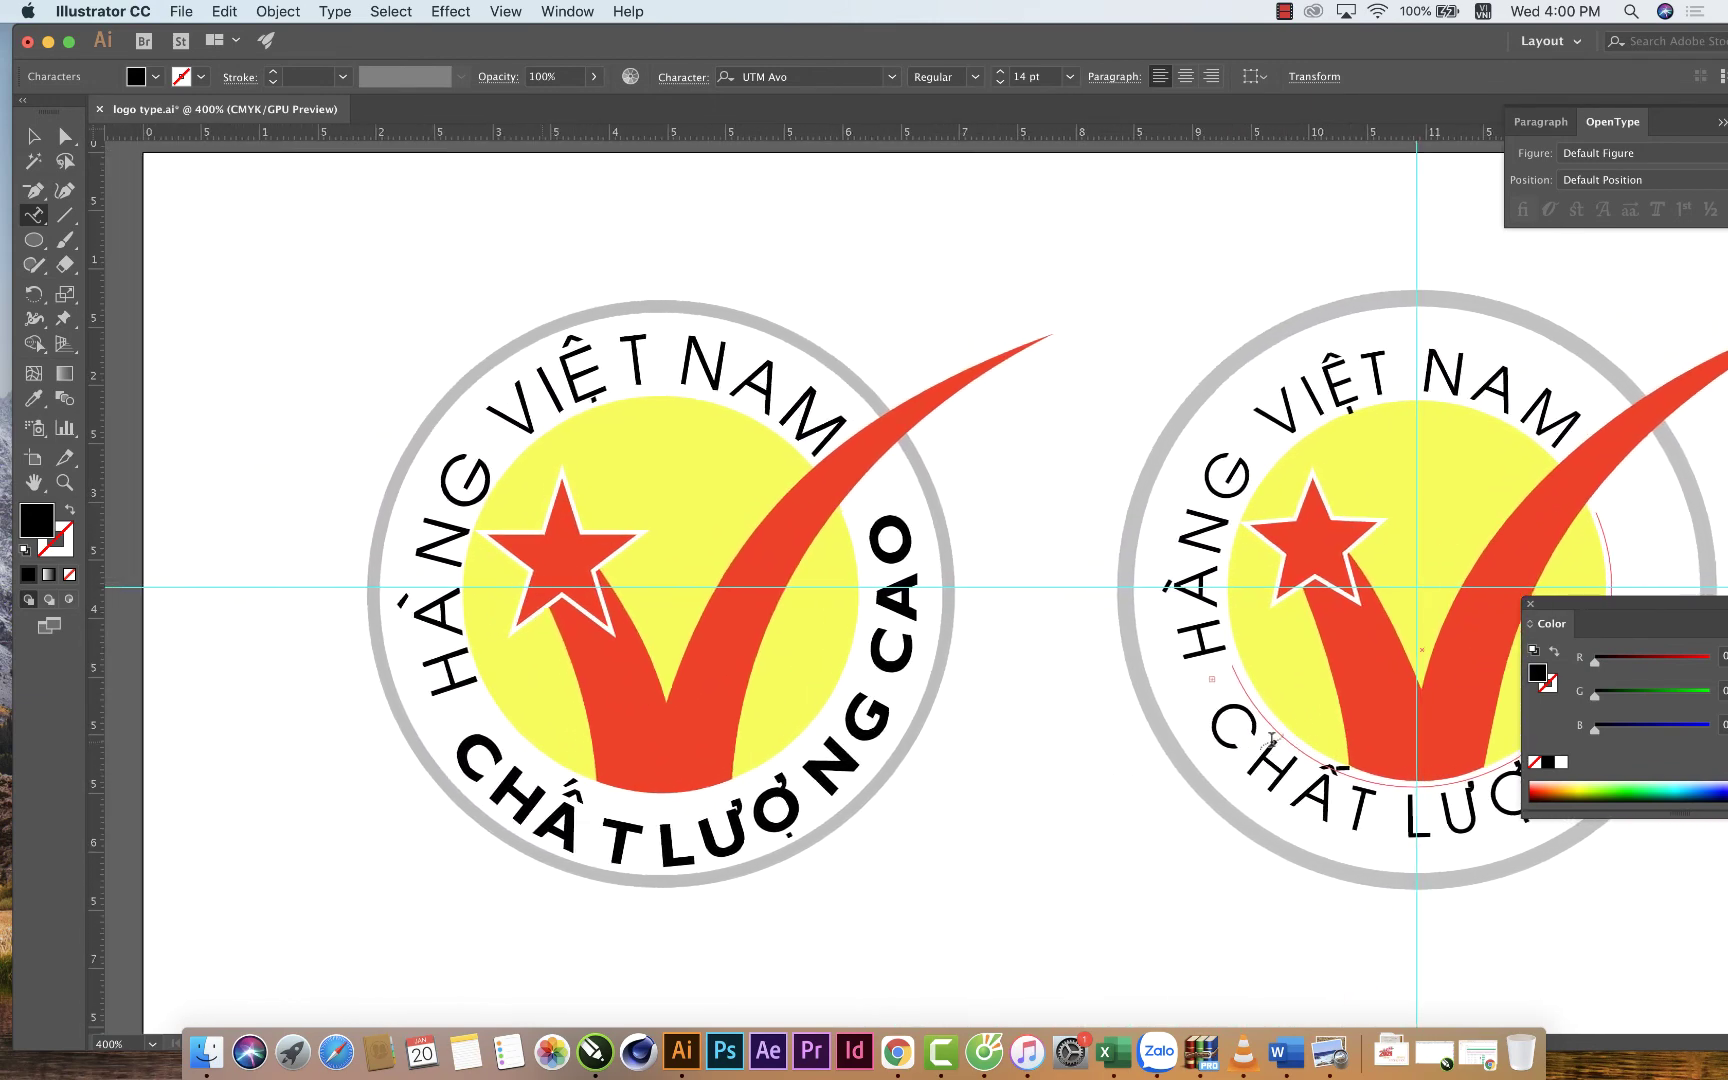
pyautogui.hscroll(-1, 1220, 722)
pyautogui.hscroll(-1, 293, 675)
pyautogui.hscroll(-1, 293, 668)
pyautogui.hscroll(-1, 293, 665)
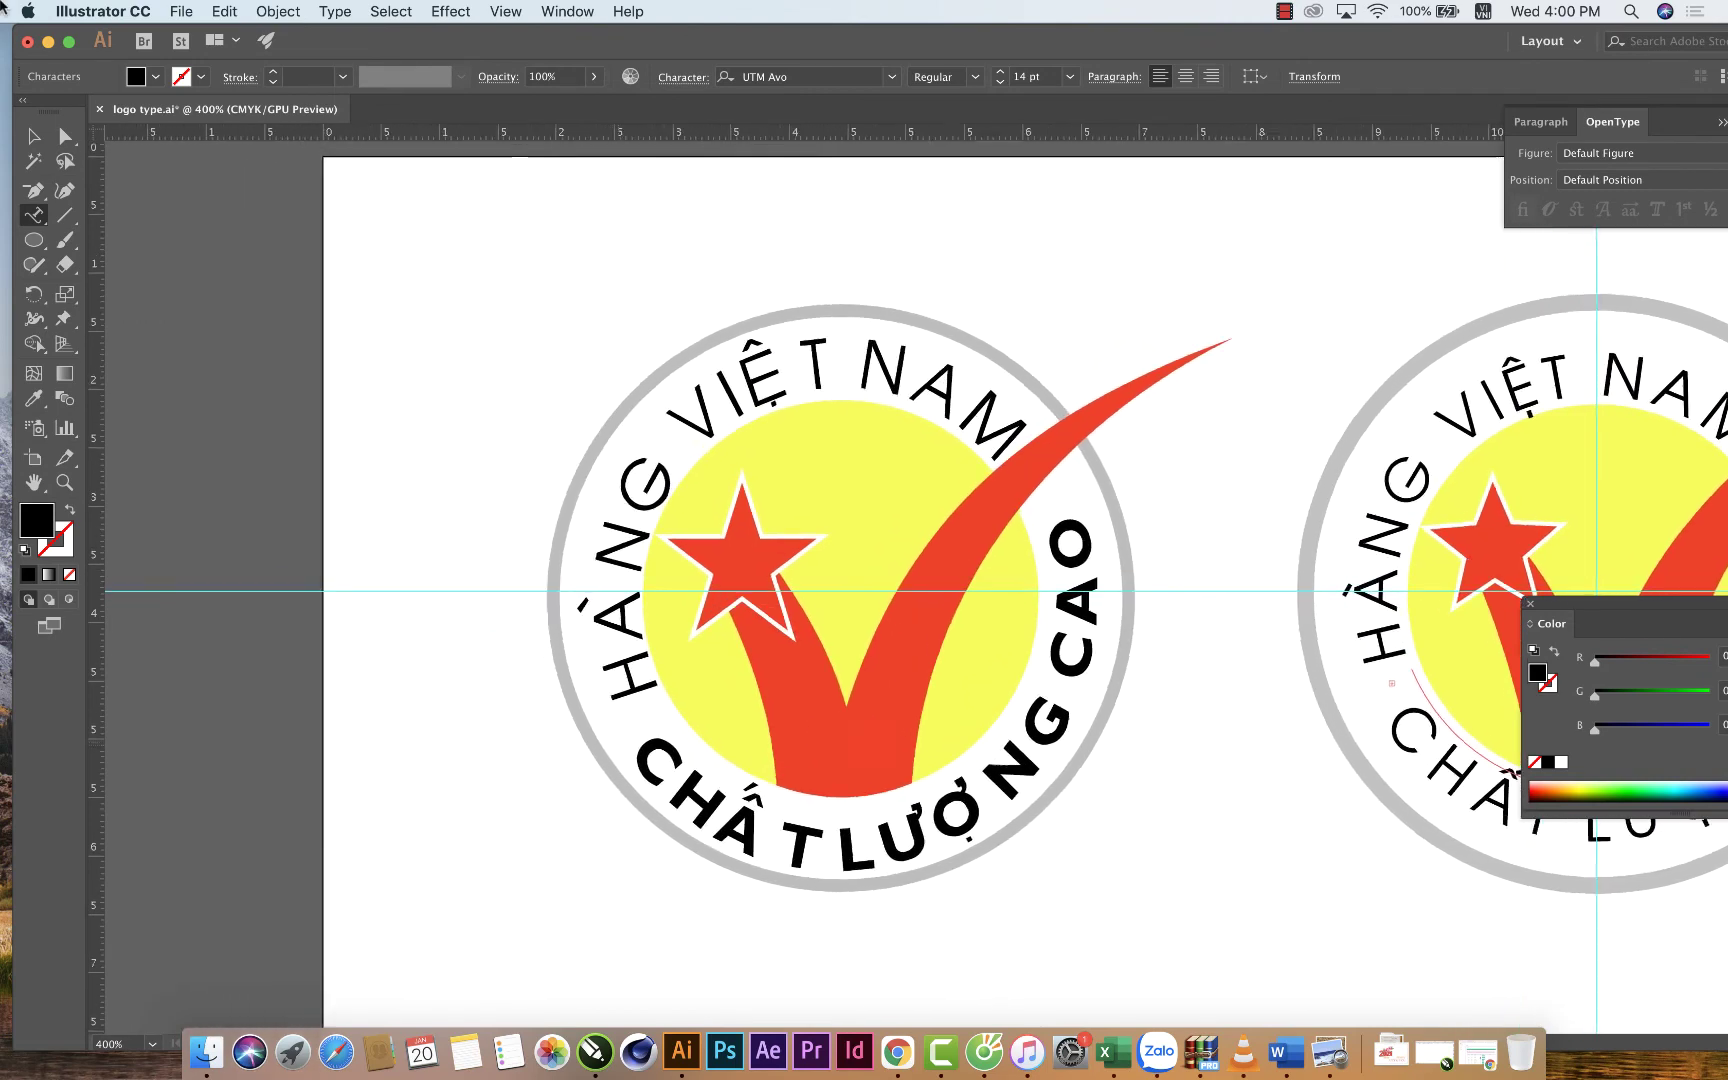
pyautogui.hscroll(-1, 293, 660)
pyautogui.hscroll(-2, 47, 183)
pyautogui.hscroll(-1, 600, 450)
pyautogui.hscroll(-1, 771, 463)
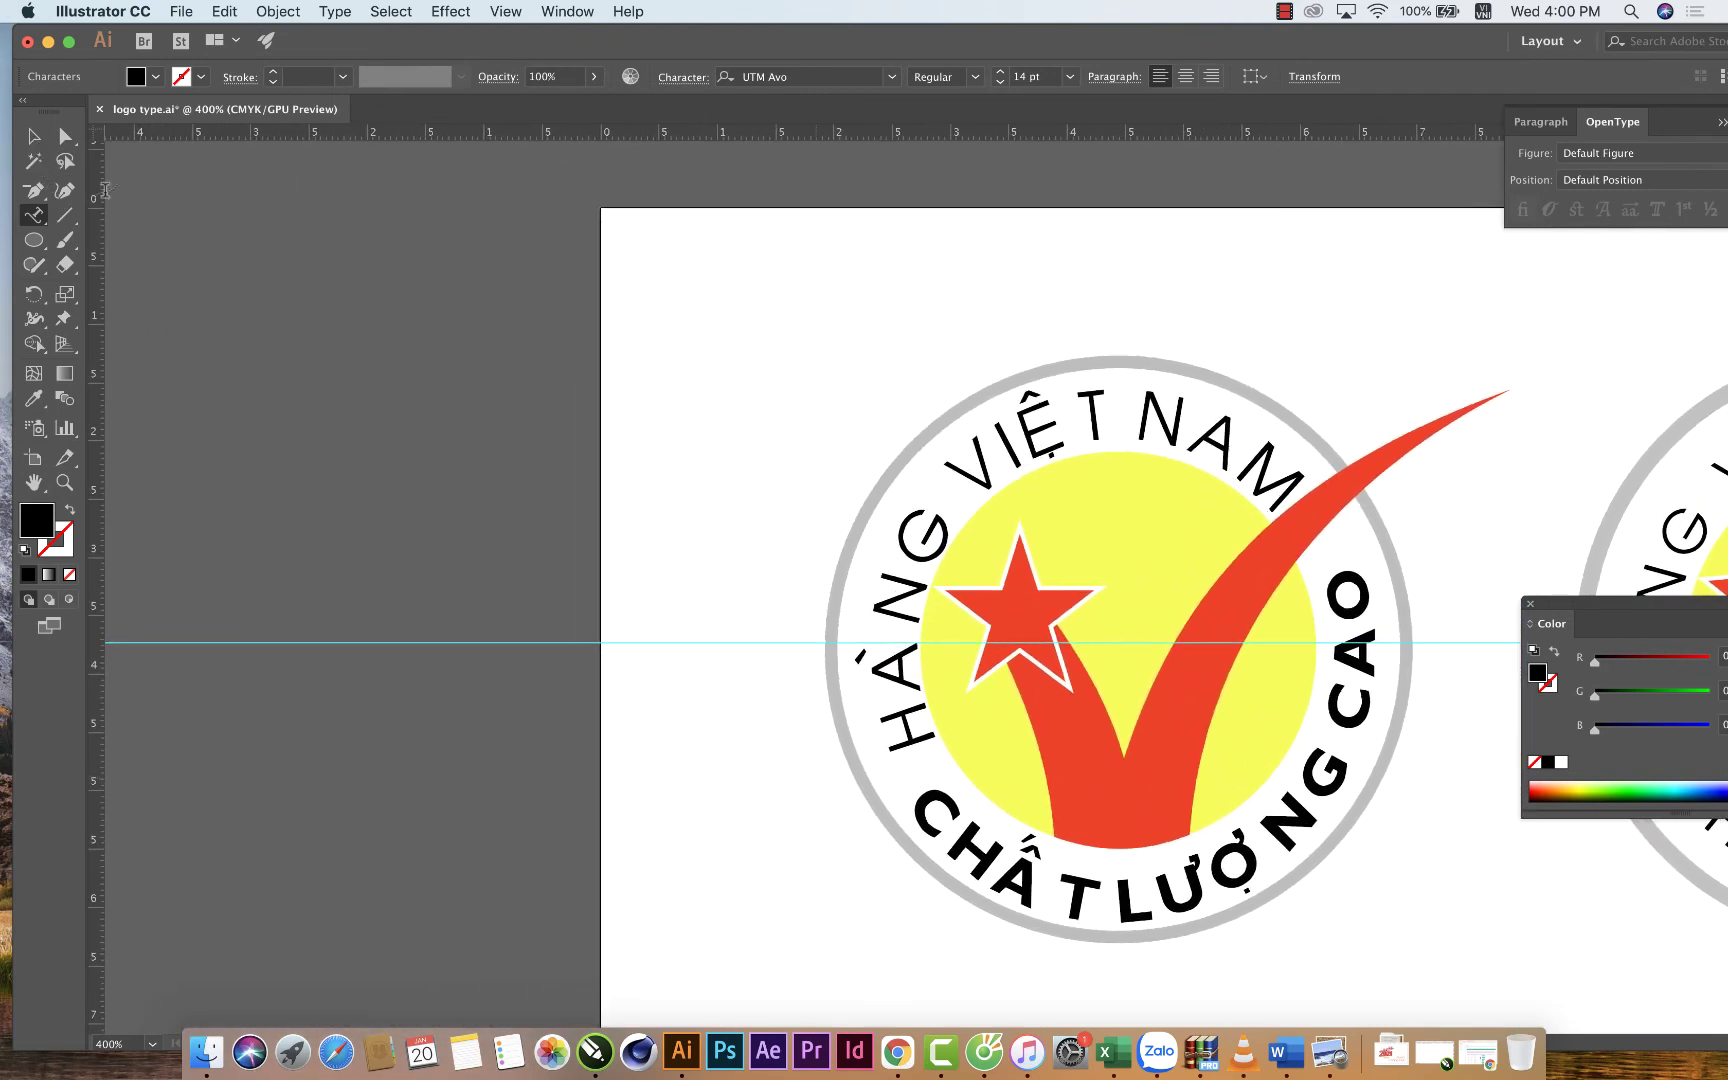
pyautogui.hscroll(3, 343, 262)
pyautogui.hscroll(2, 360, 300)
# Click the VIKYNO logo twice with Type on a Path and dismiss both compound-path alerts.
pyautogui.click(372, 330)
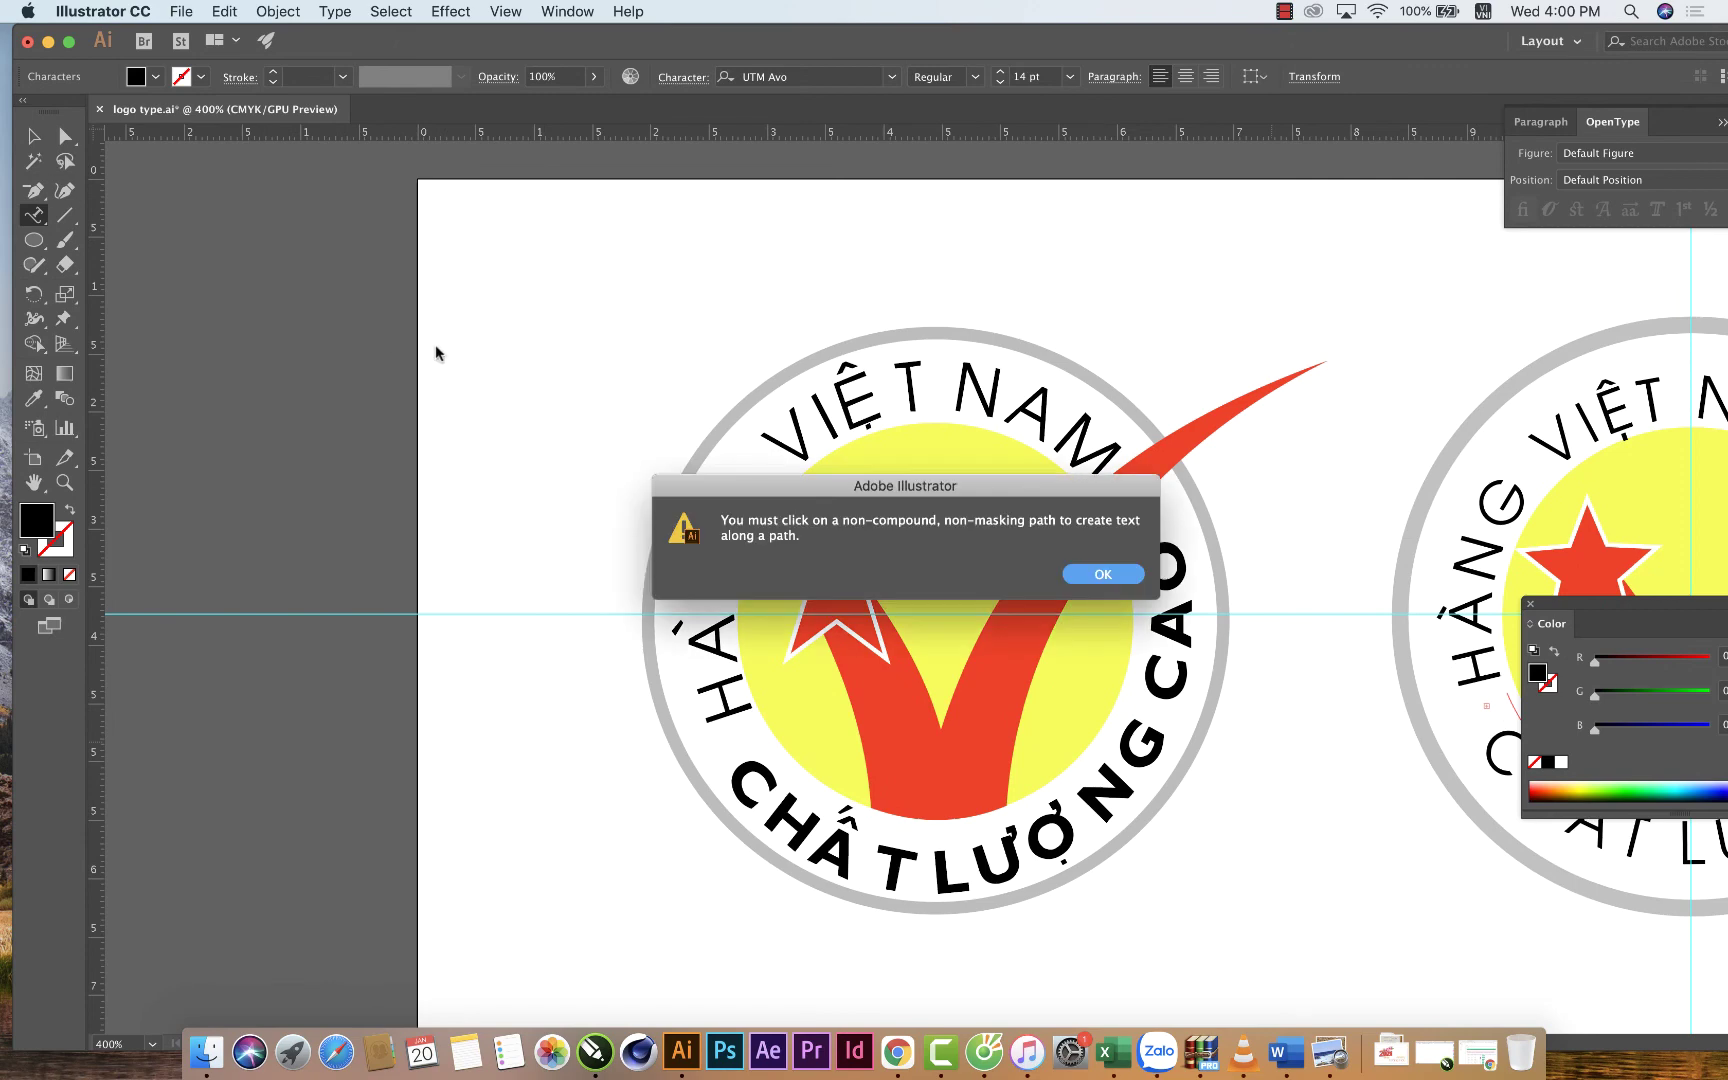
pyautogui.click(1103, 574)
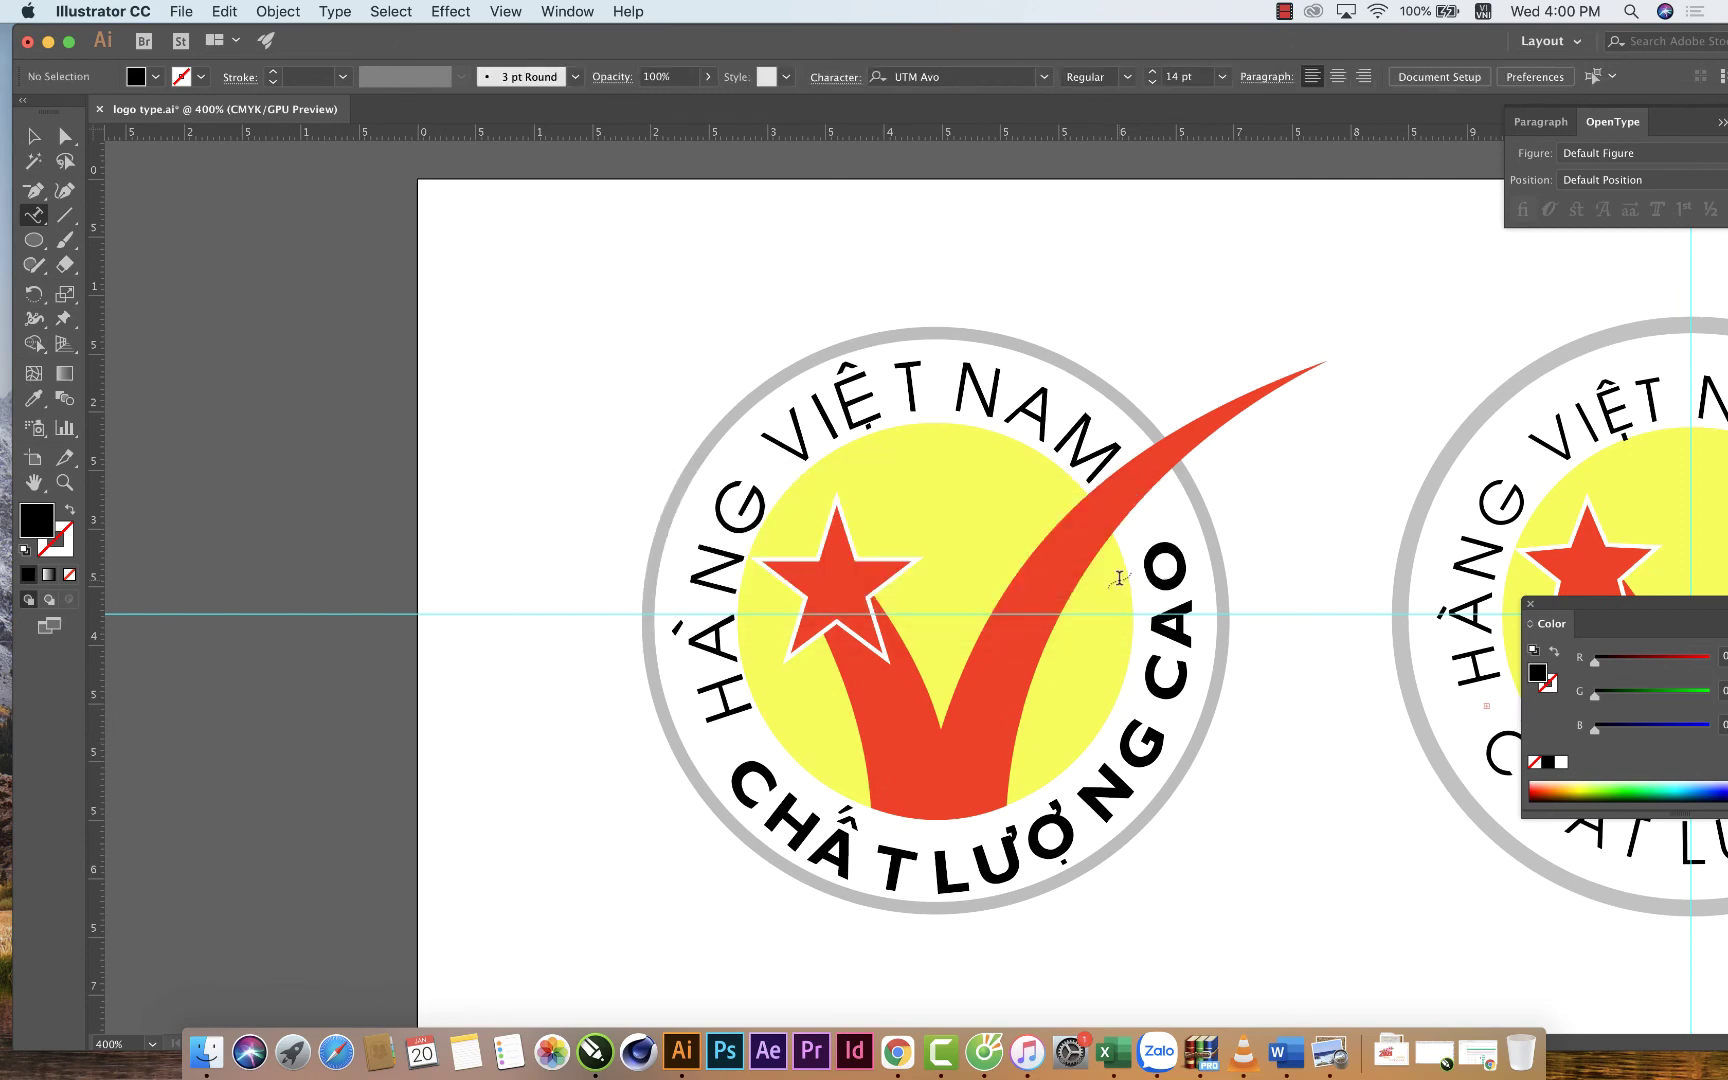
pyautogui.hscroll(2, 1080, 575)
pyautogui.hscroll(3, 1062, 568)
pyautogui.hscroll(5, 1062, 568)
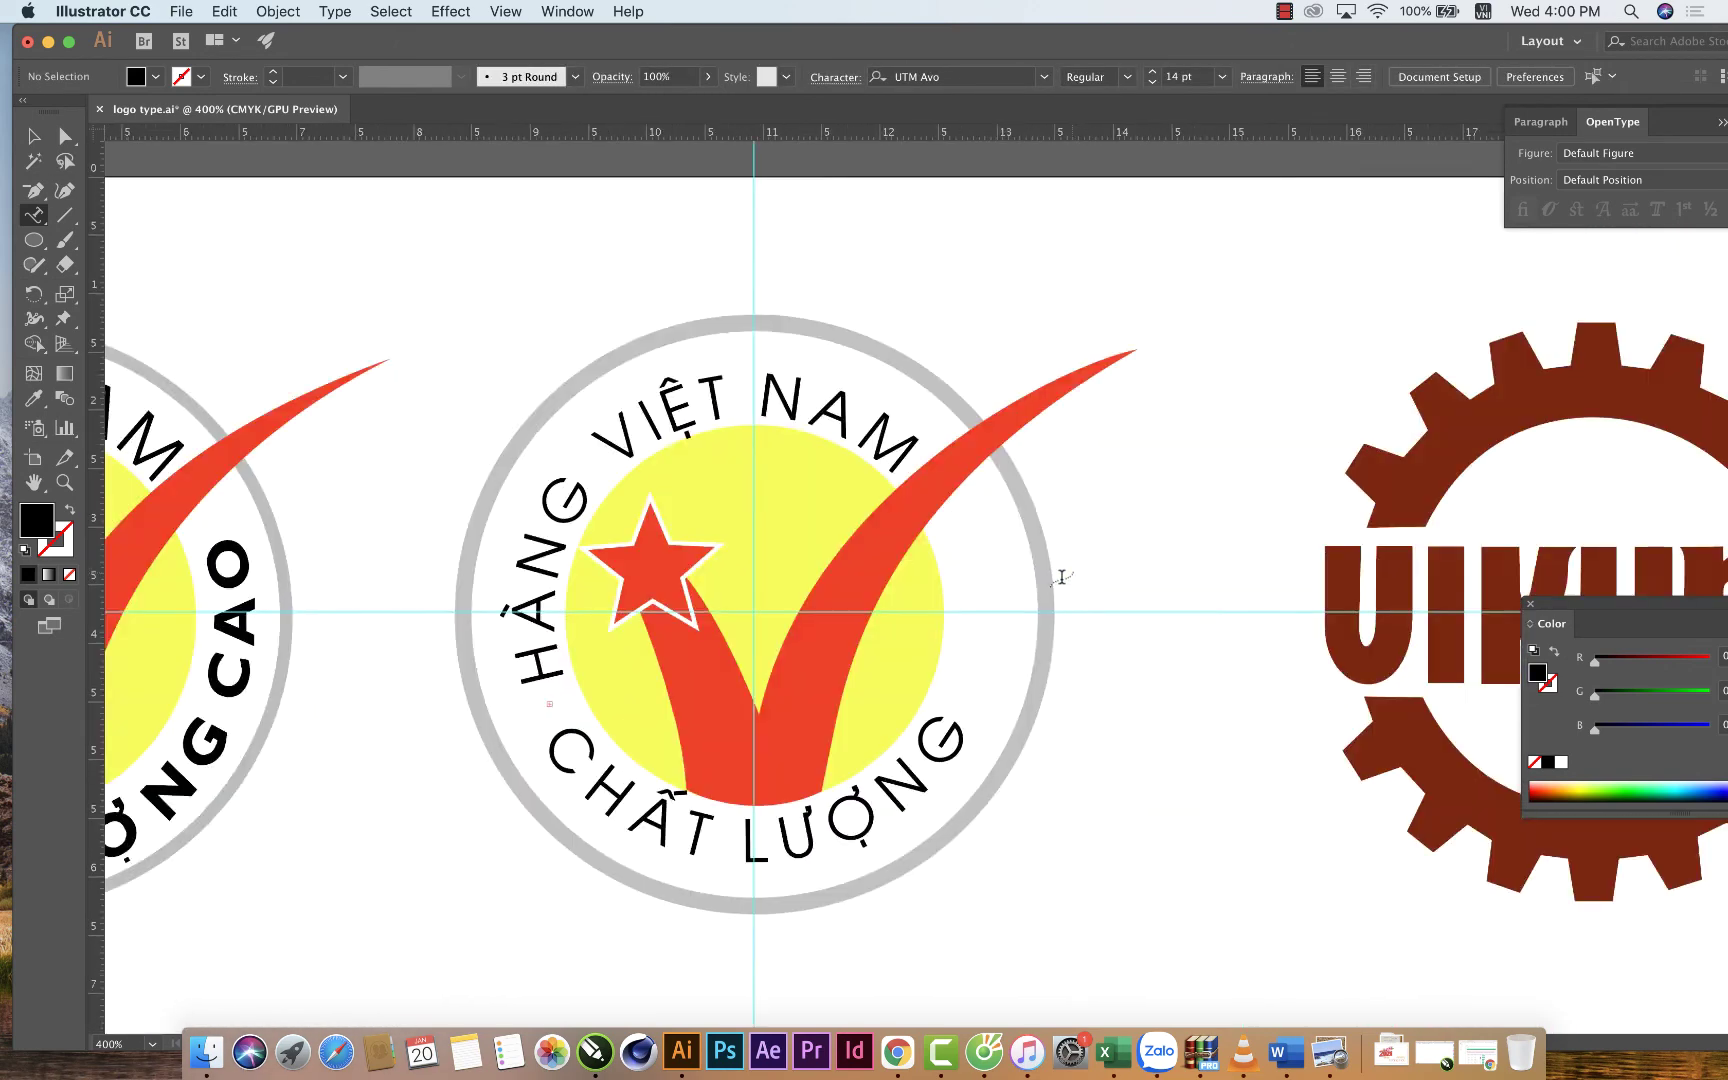
pyautogui.hscroll(3, 900, 570)
pyautogui.hscroll(3, 700, 500)
pyautogui.click(368, 265)
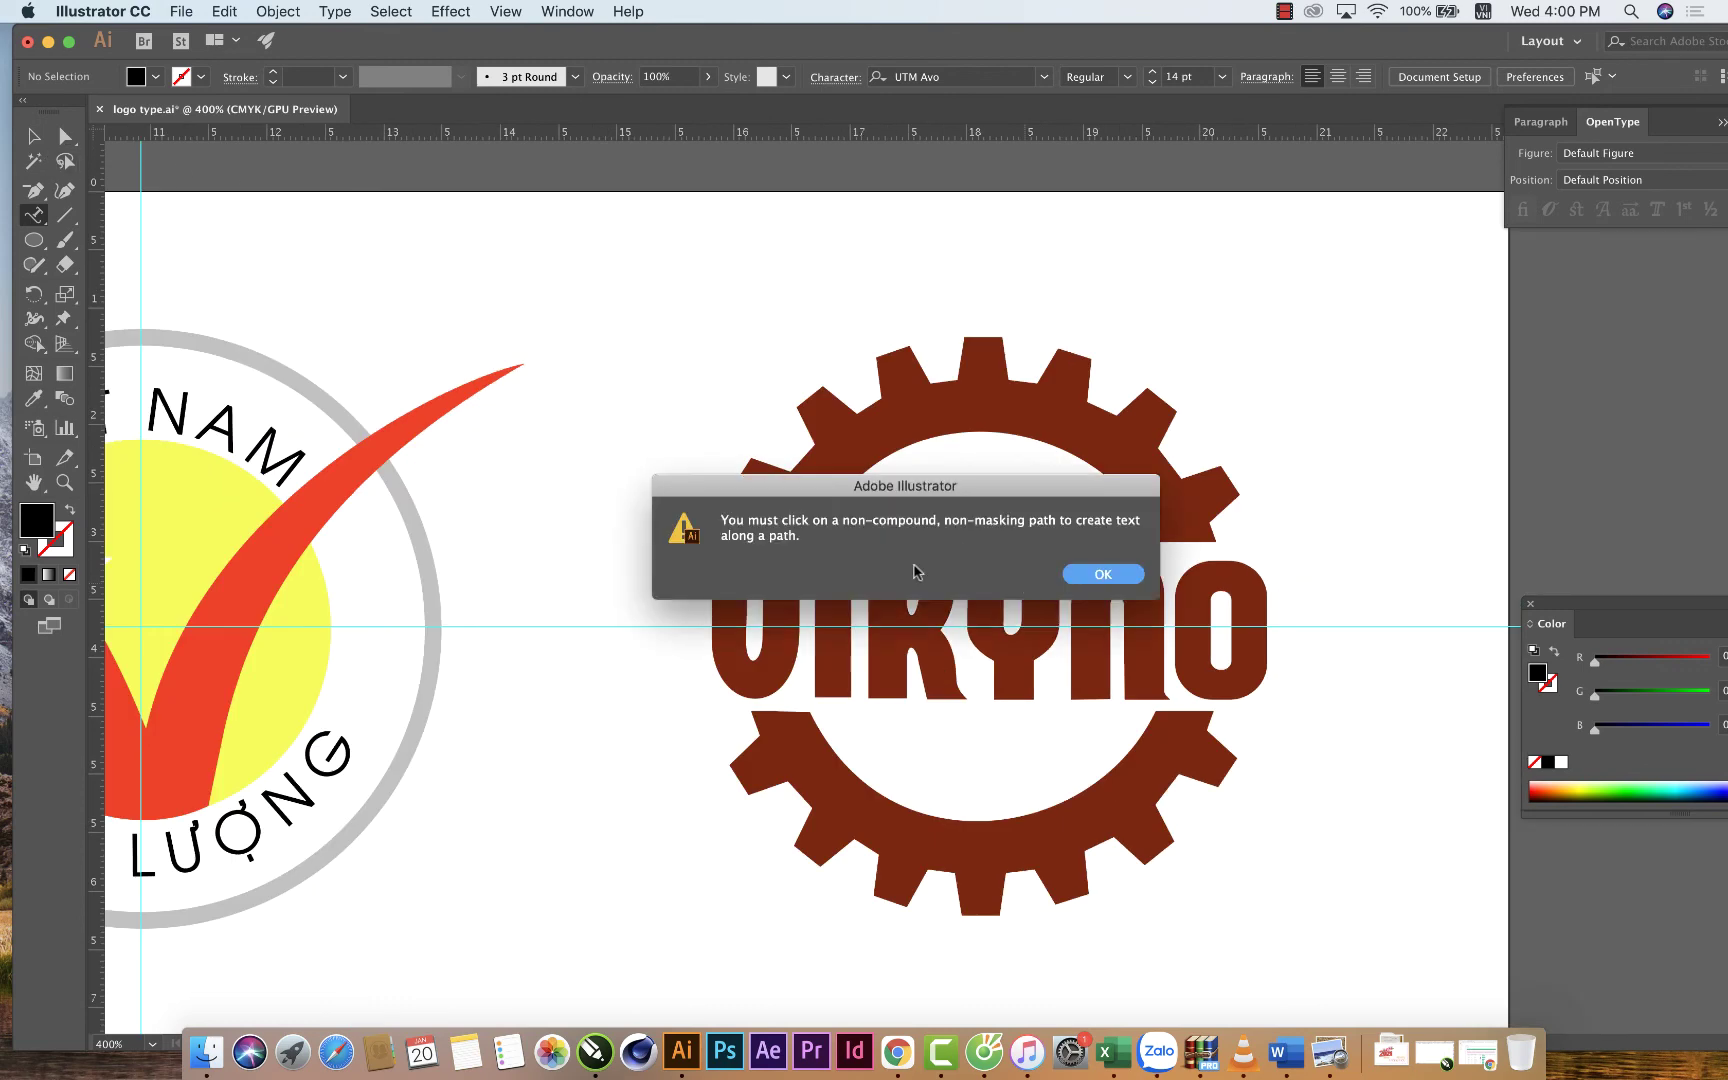
pyautogui.click(1098, 574)
pyautogui.press('h')
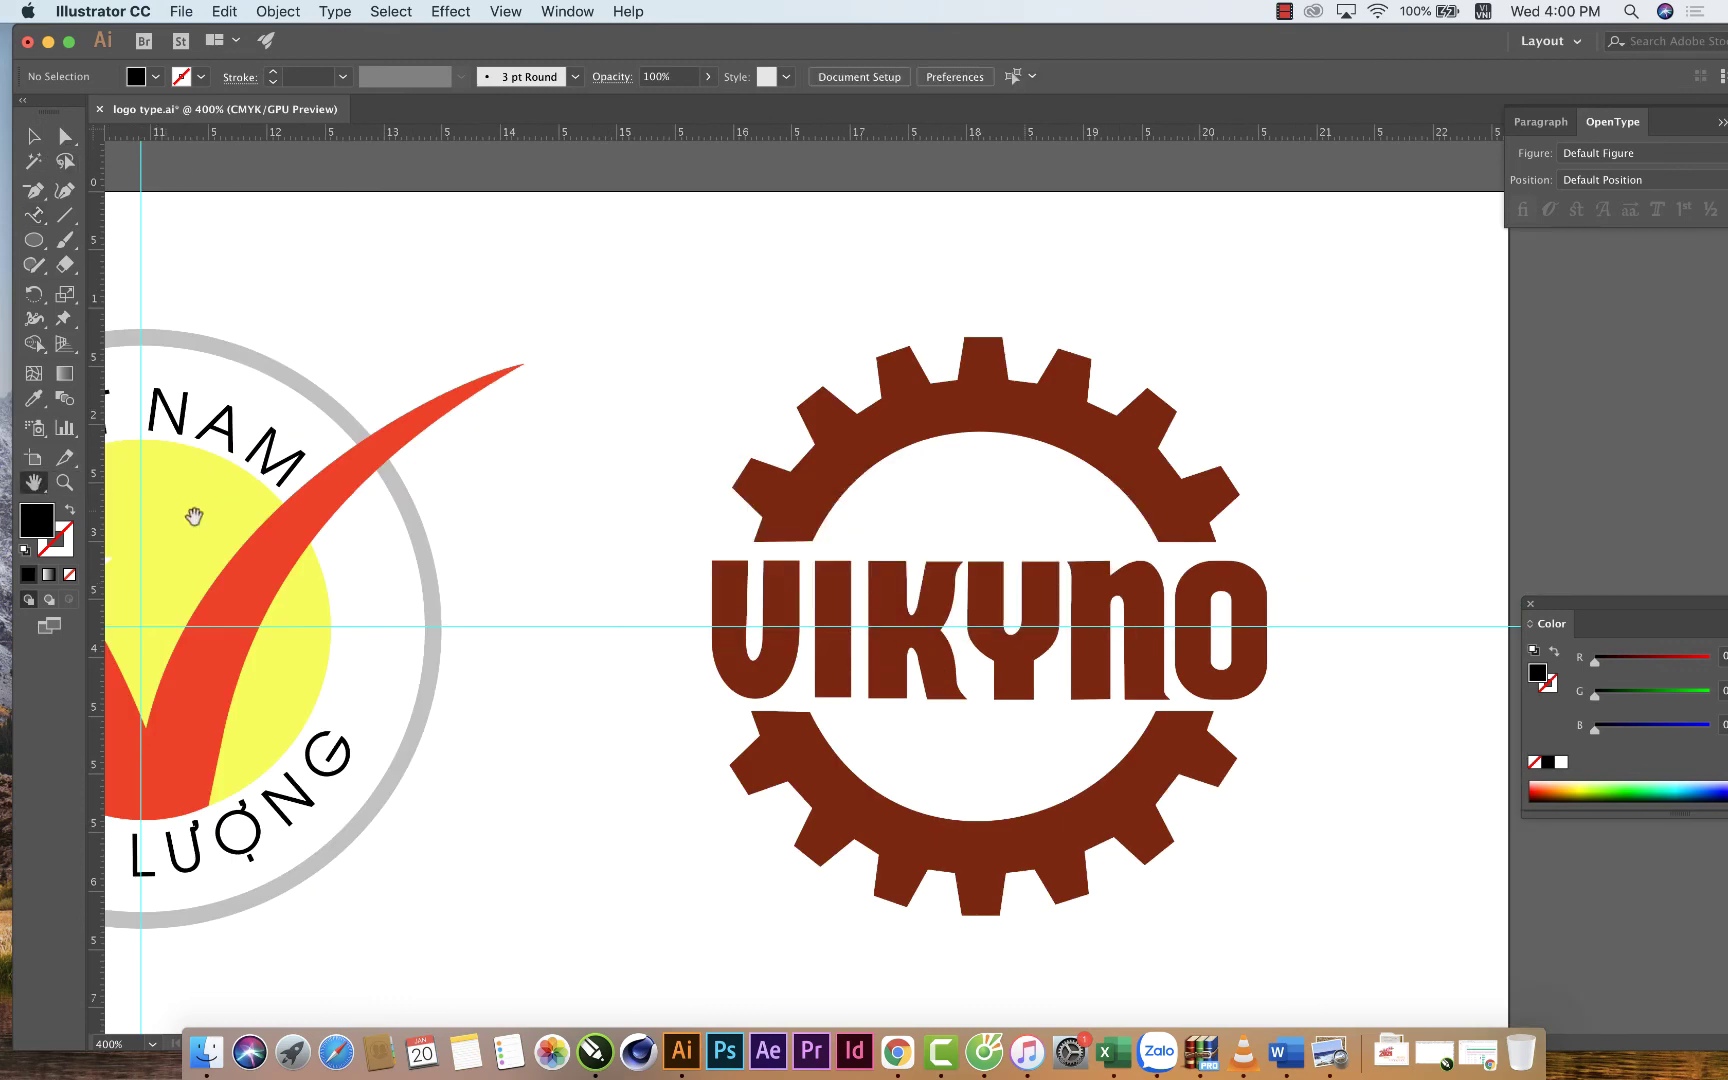
pyautogui.hscroll(-10, 1026, 528)
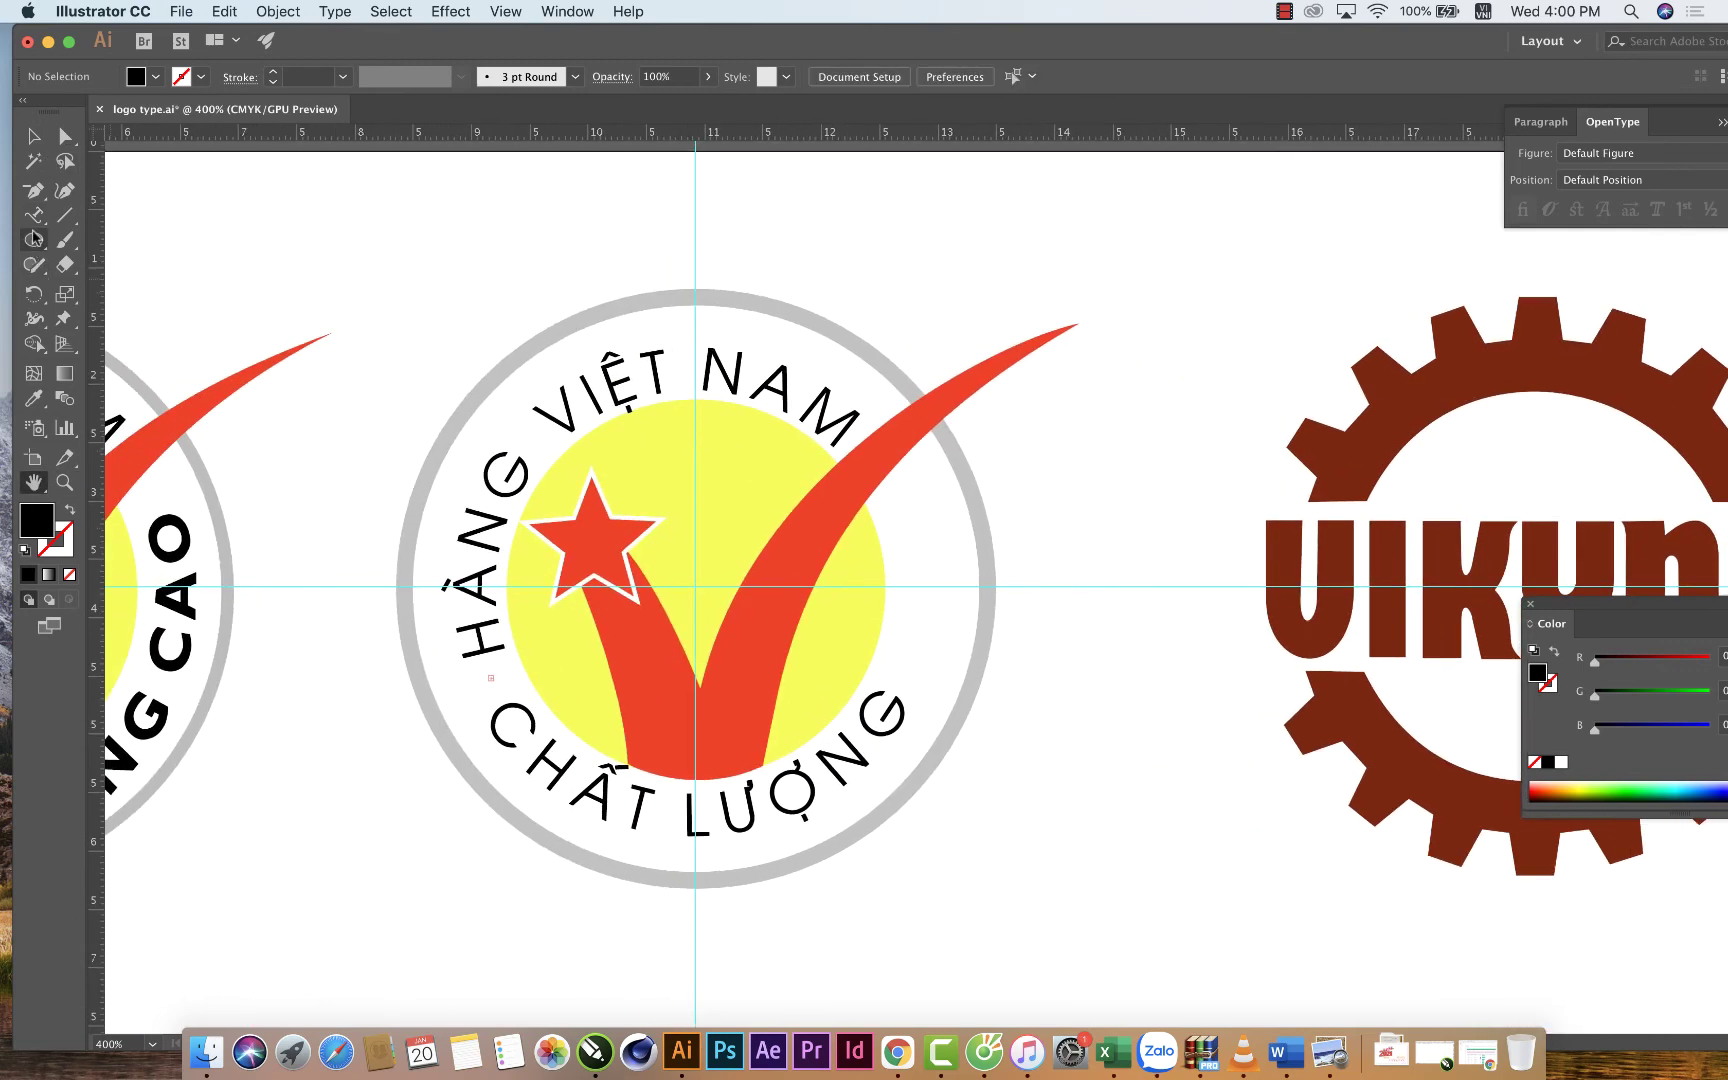
# Set the curved text's tracking to 25 in the Character panel.
pyautogui.click(33, 214)
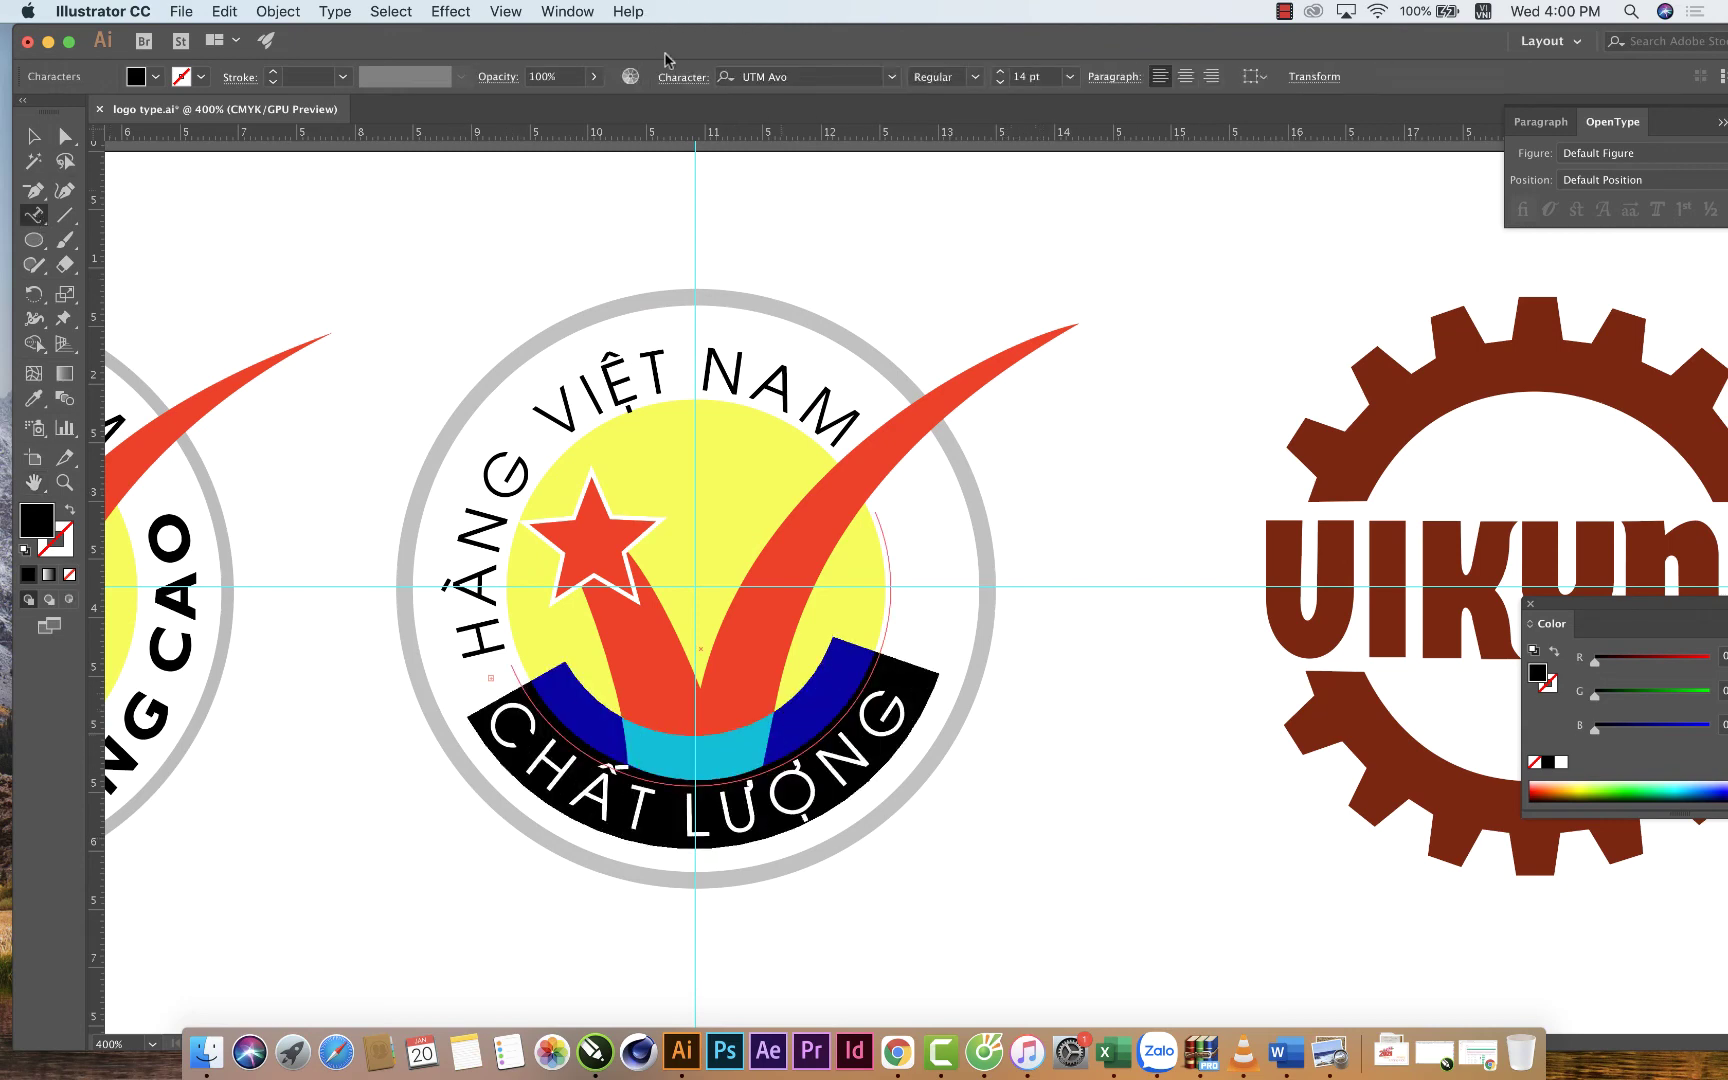
pyautogui.click(682, 77)
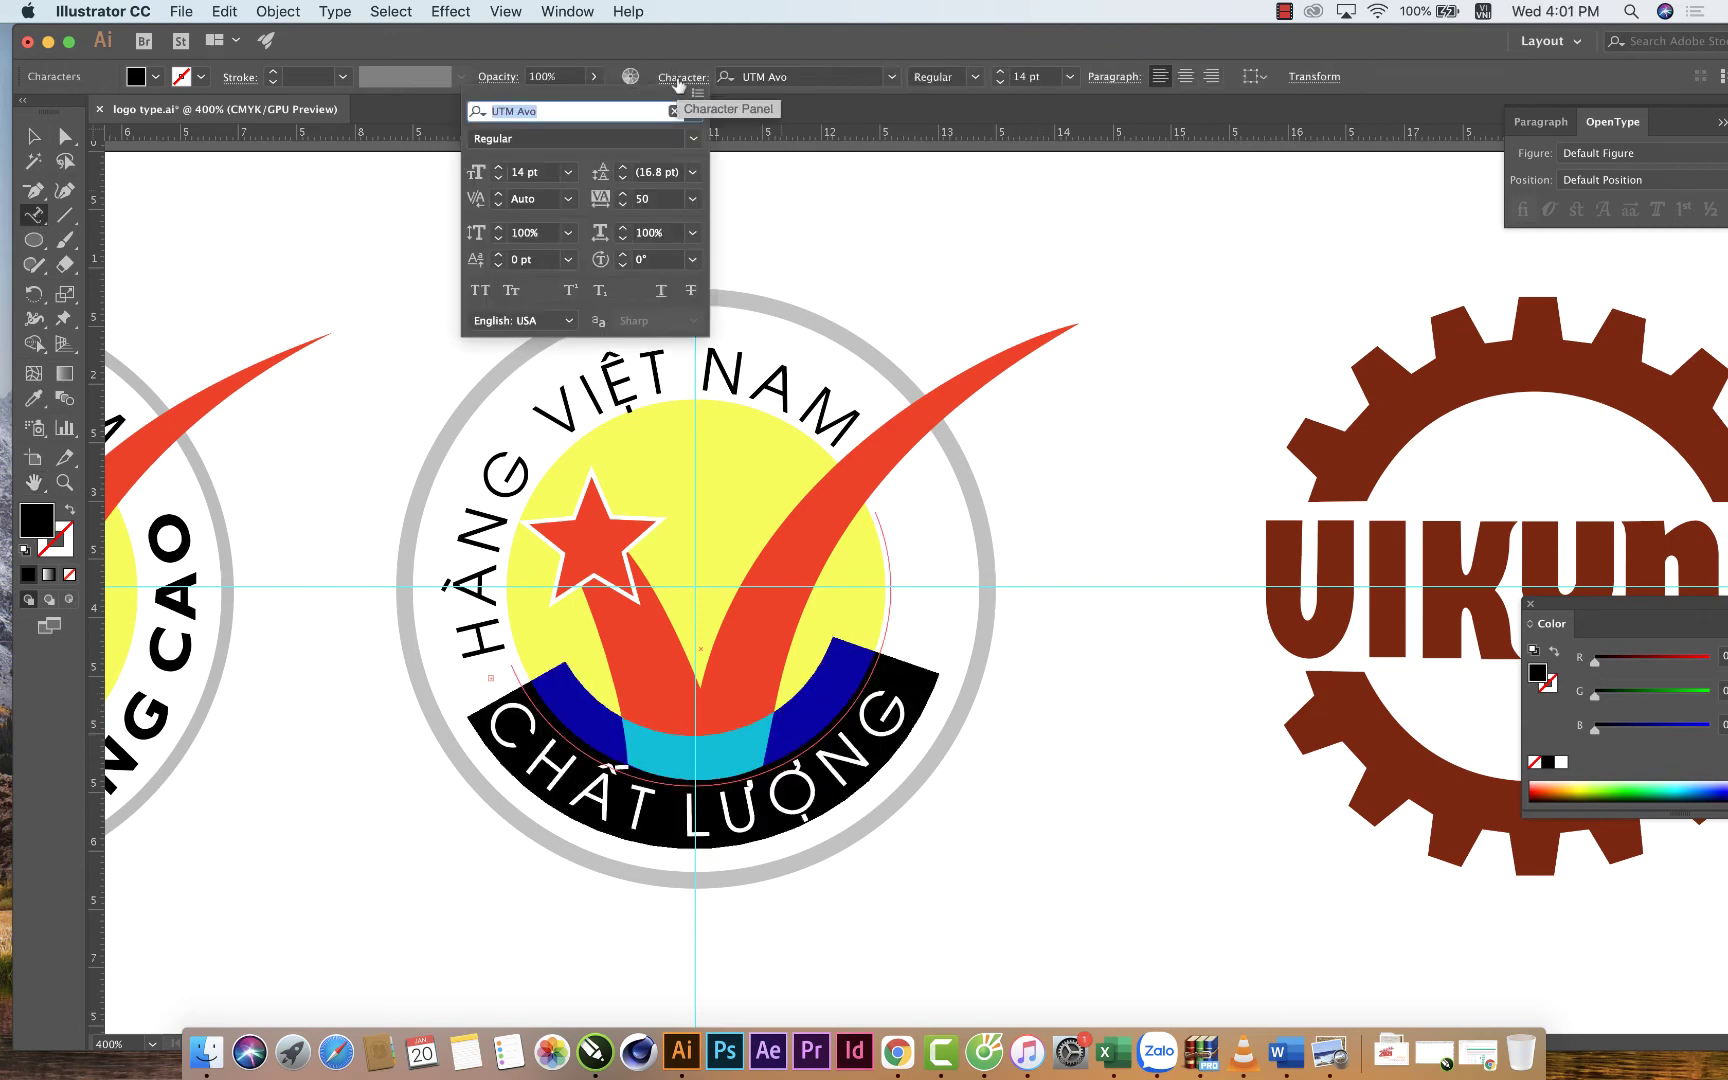
pyautogui.click(691, 199)
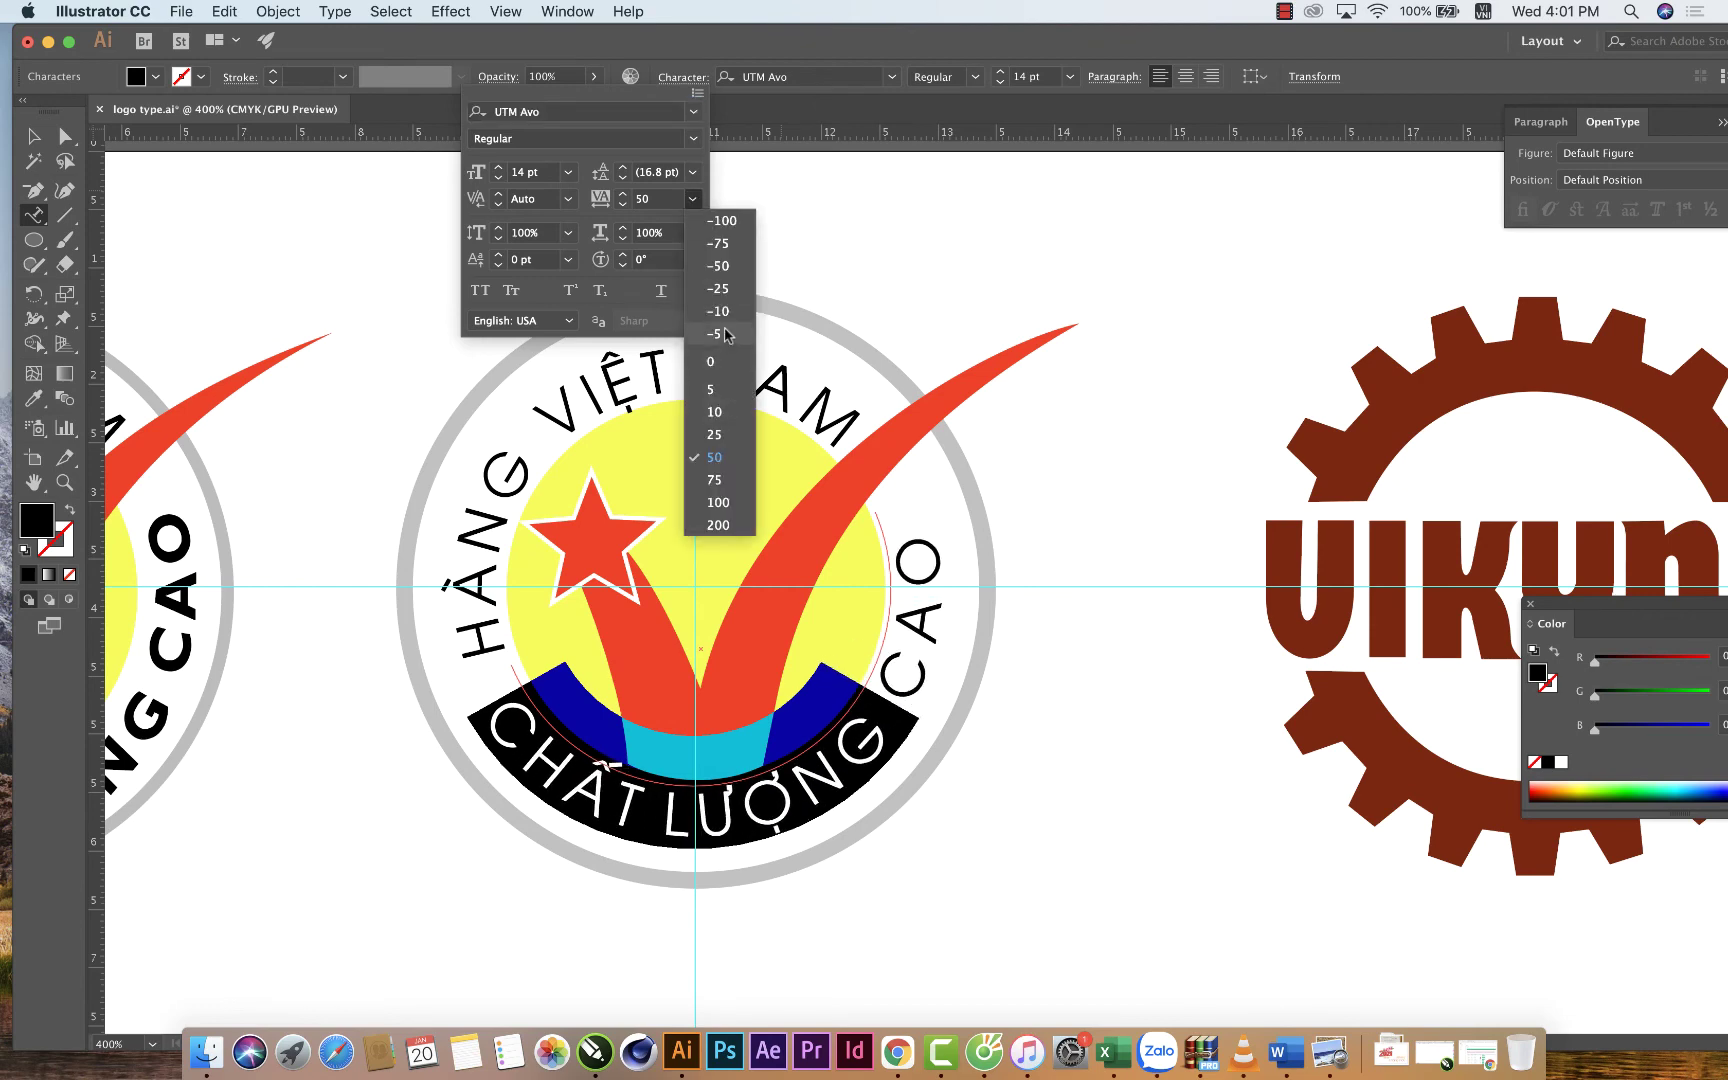
pyautogui.click(716, 434)
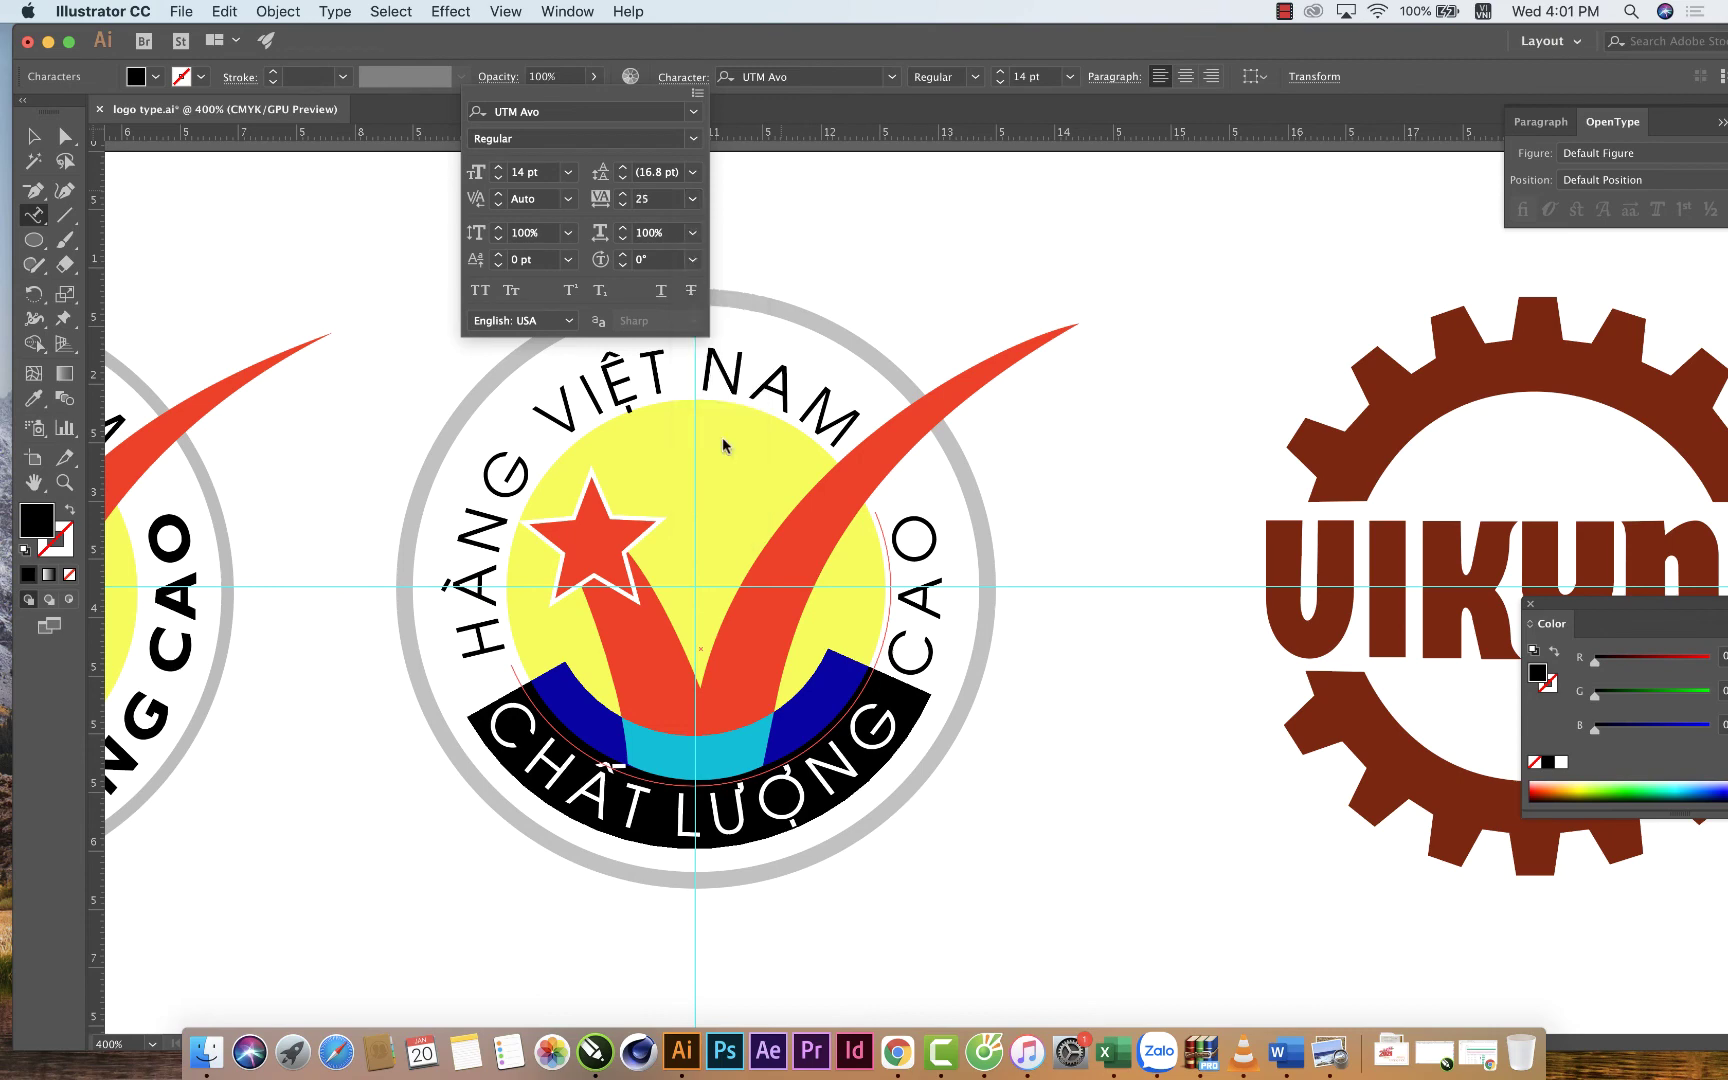
pyautogui.click(845, 730)
pyautogui.press('Delete')
pyautogui.hotkey('ctrl', 'z')
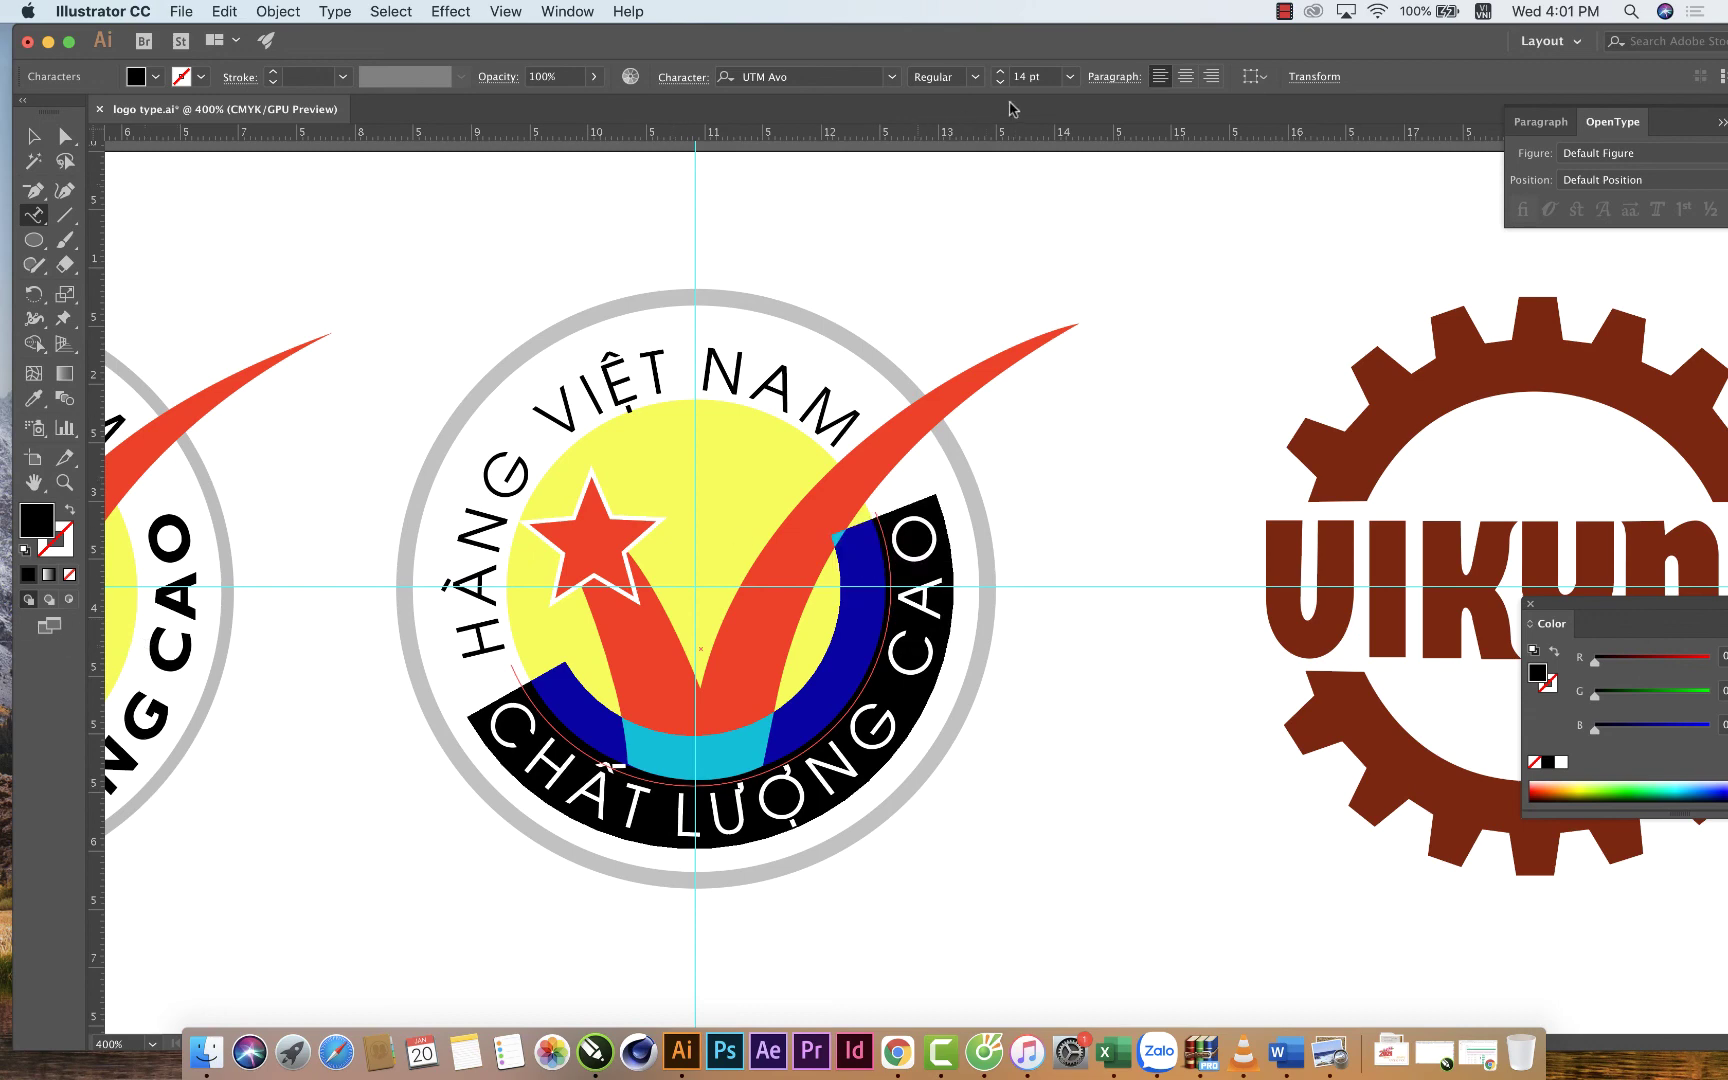
# Make the curved text Bold and tighten its tracking to -5 so CAO fits.
pyautogui.click(975, 77)
pyautogui.click(957, 145)
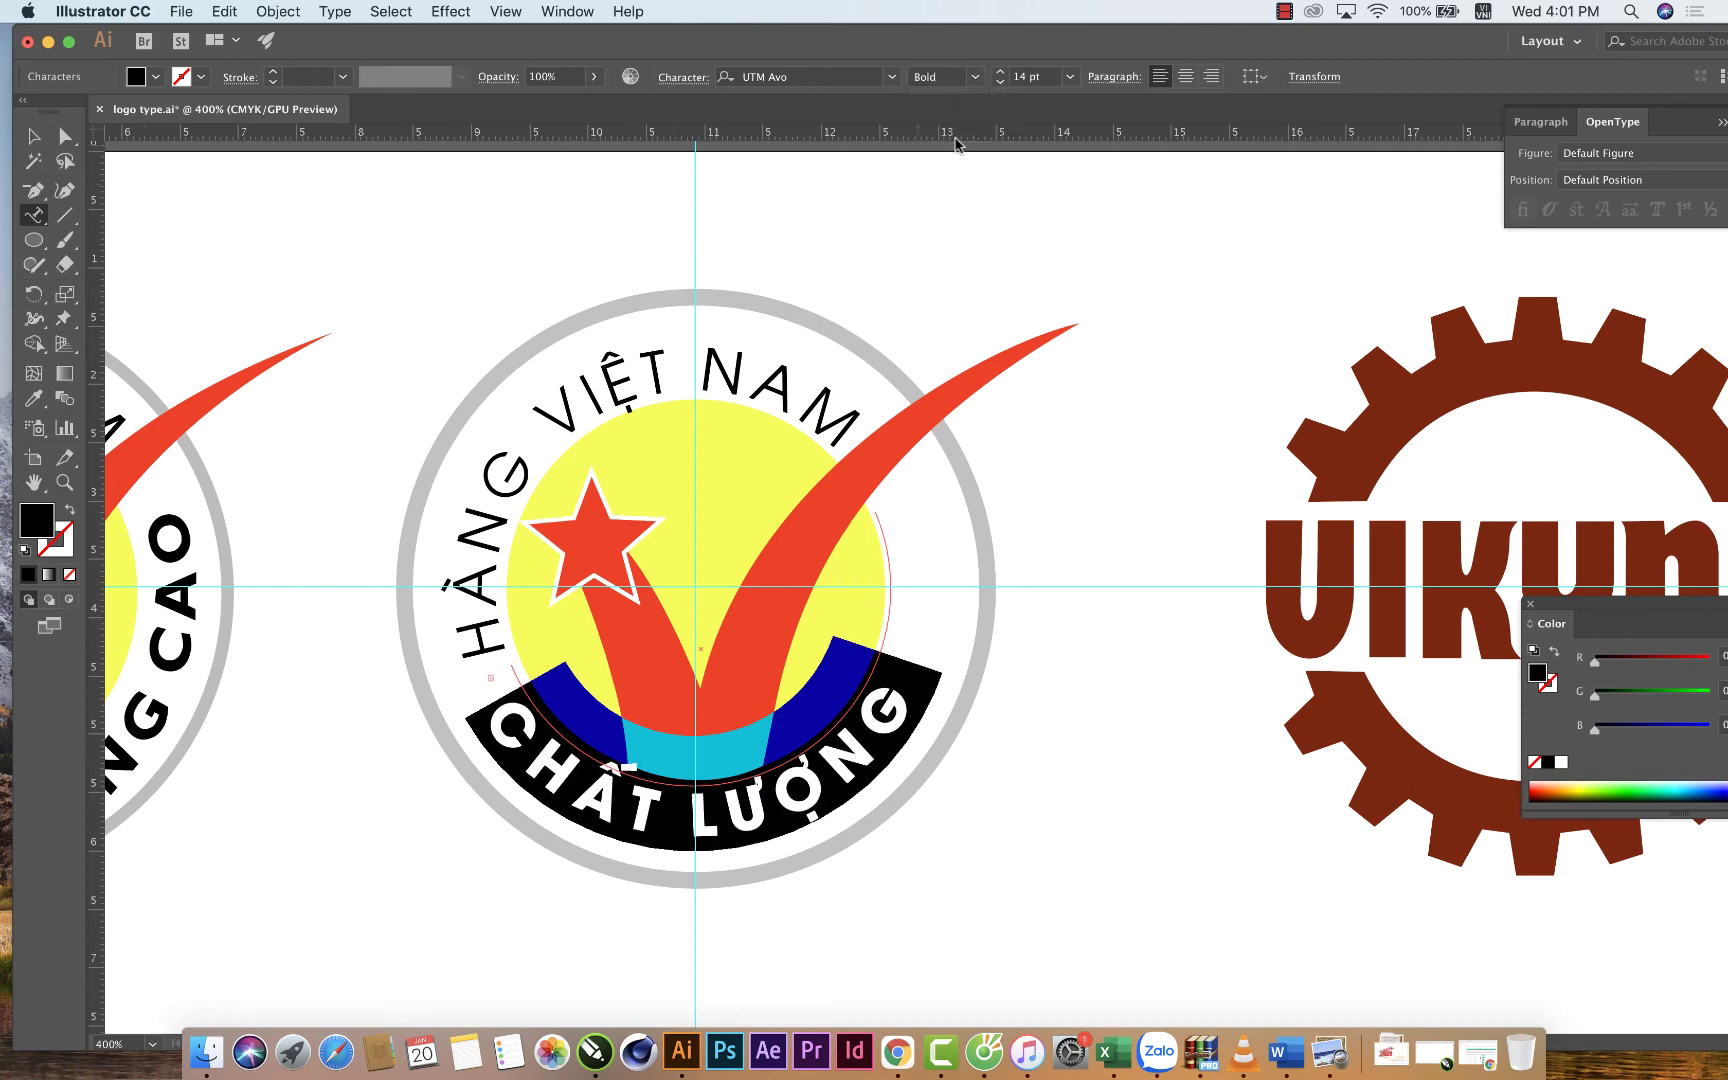
pyautogui.click(682, 78)
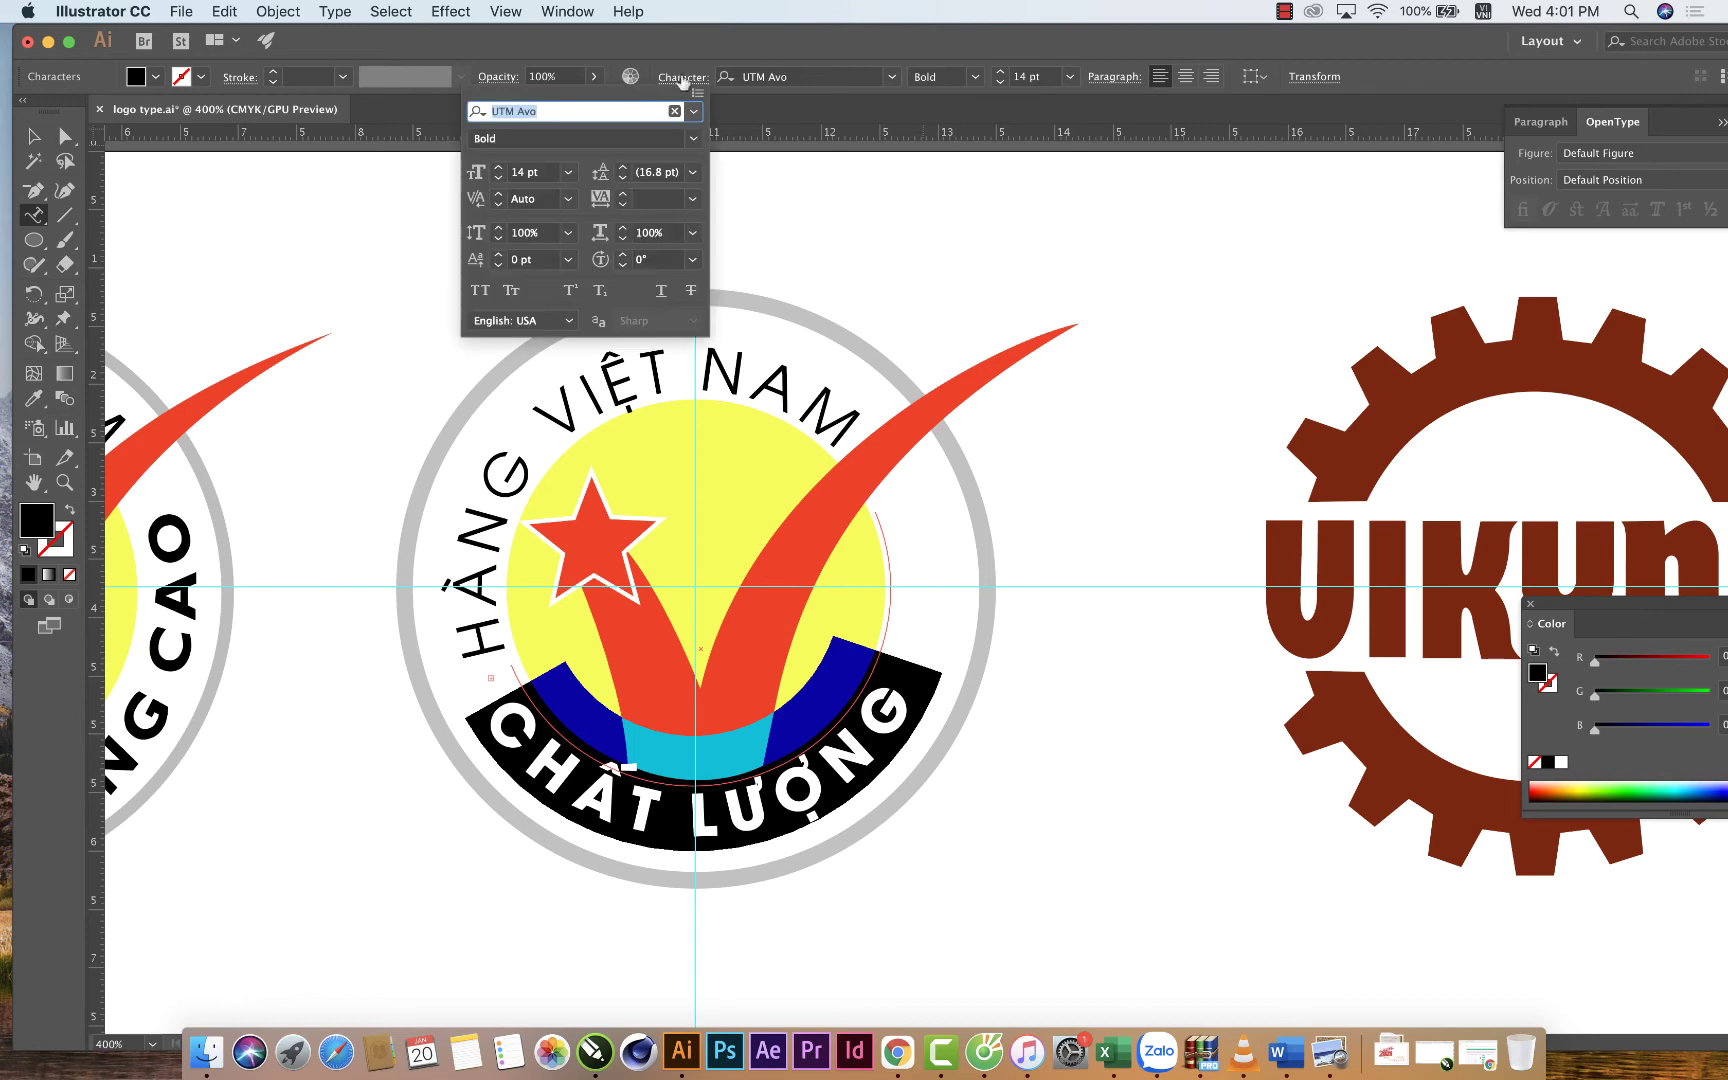
pyautogui.click(692, 198)
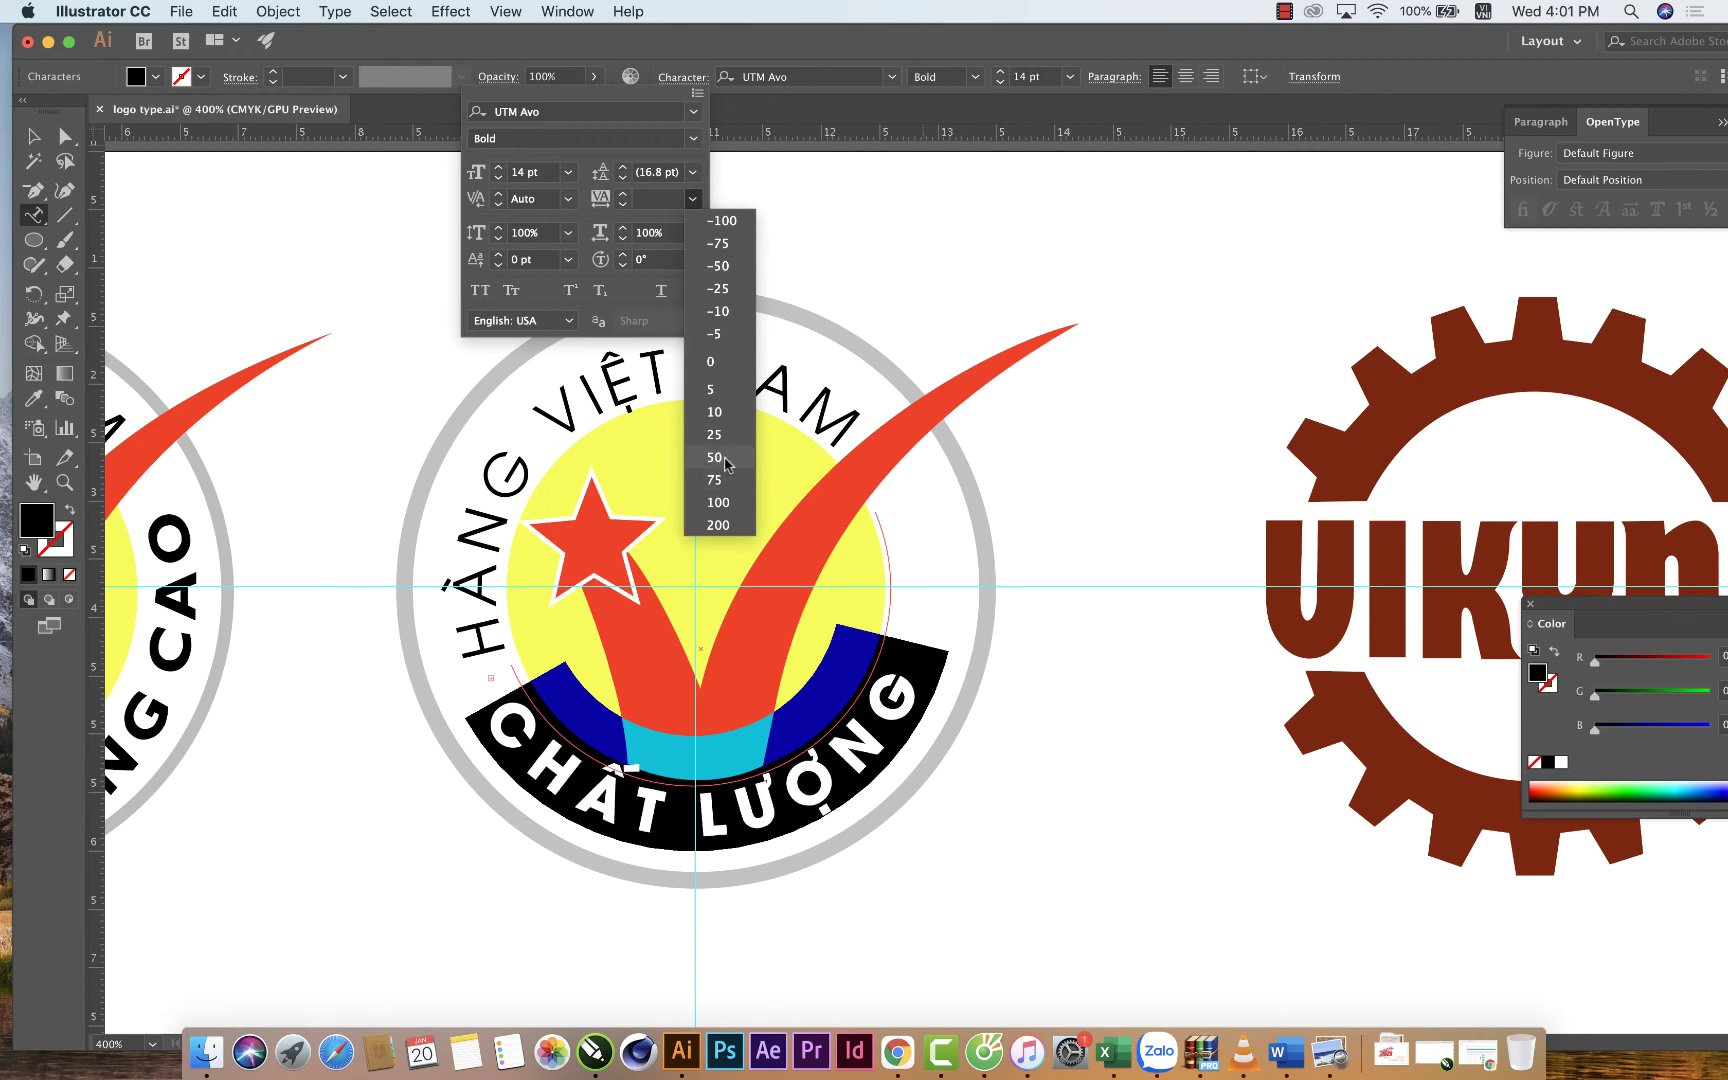
pyautogui.click(712, 362)
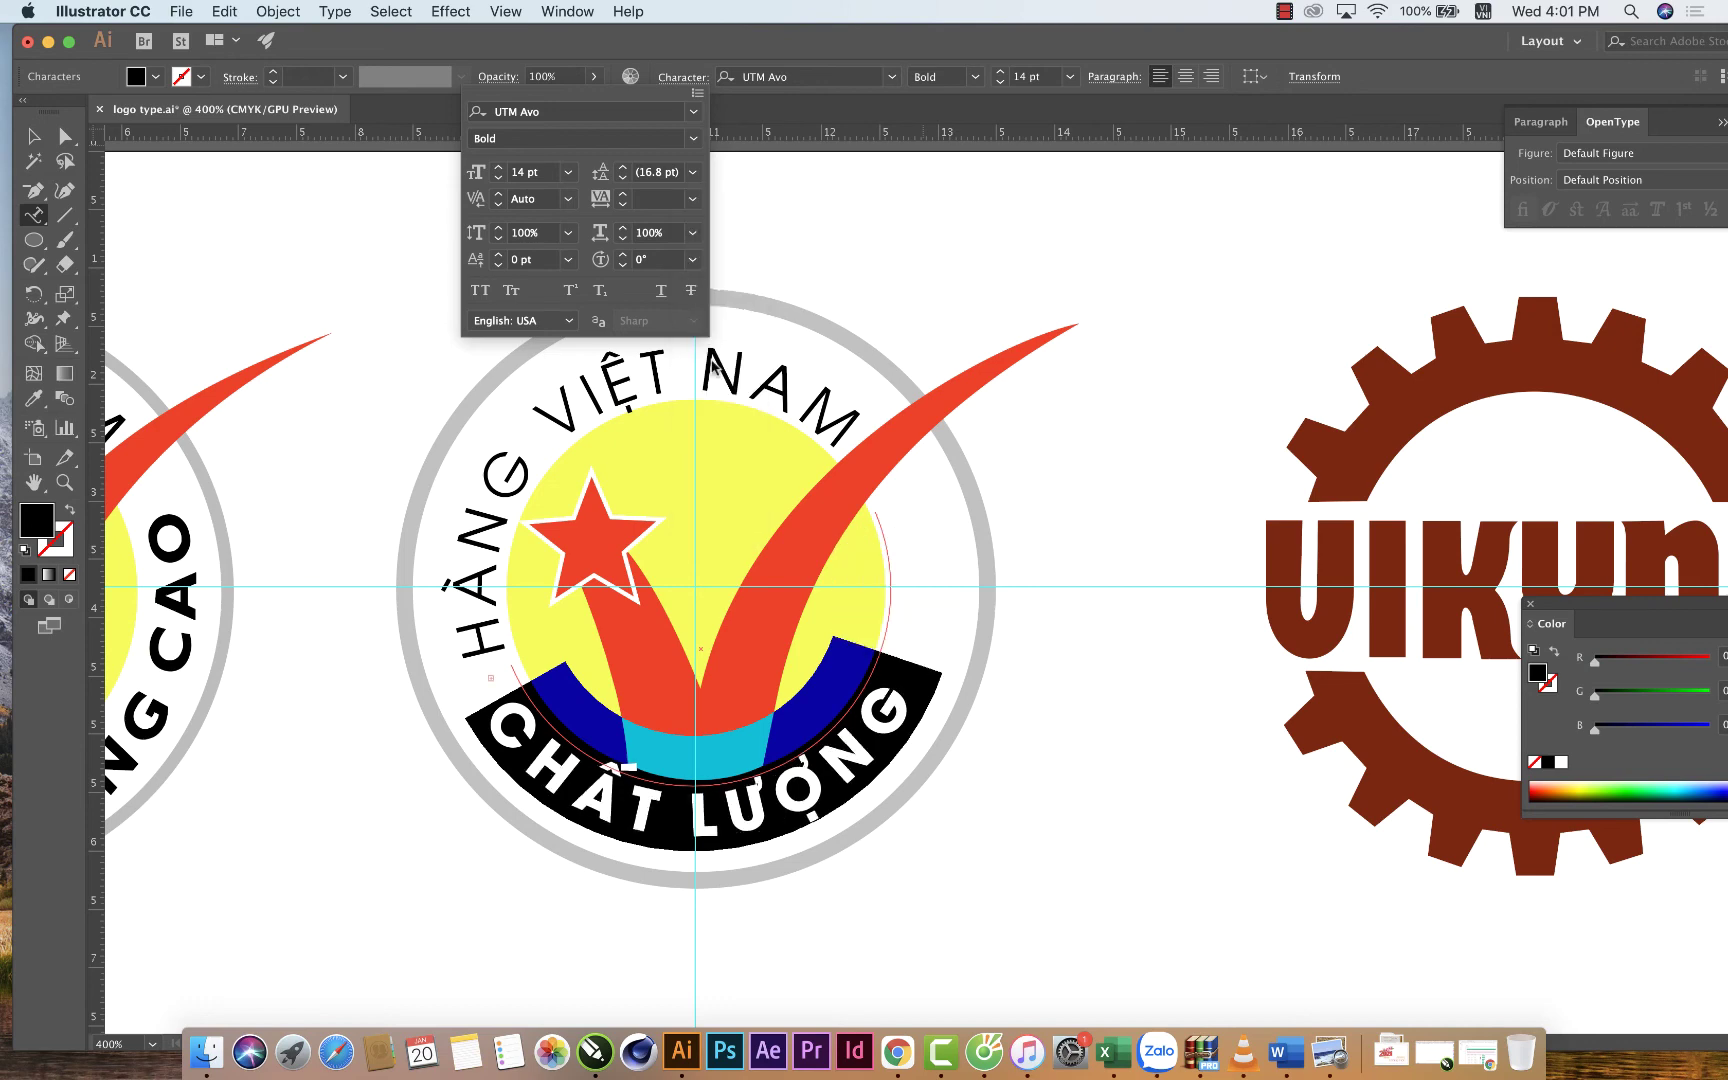
pyautogui.click(692, 198)
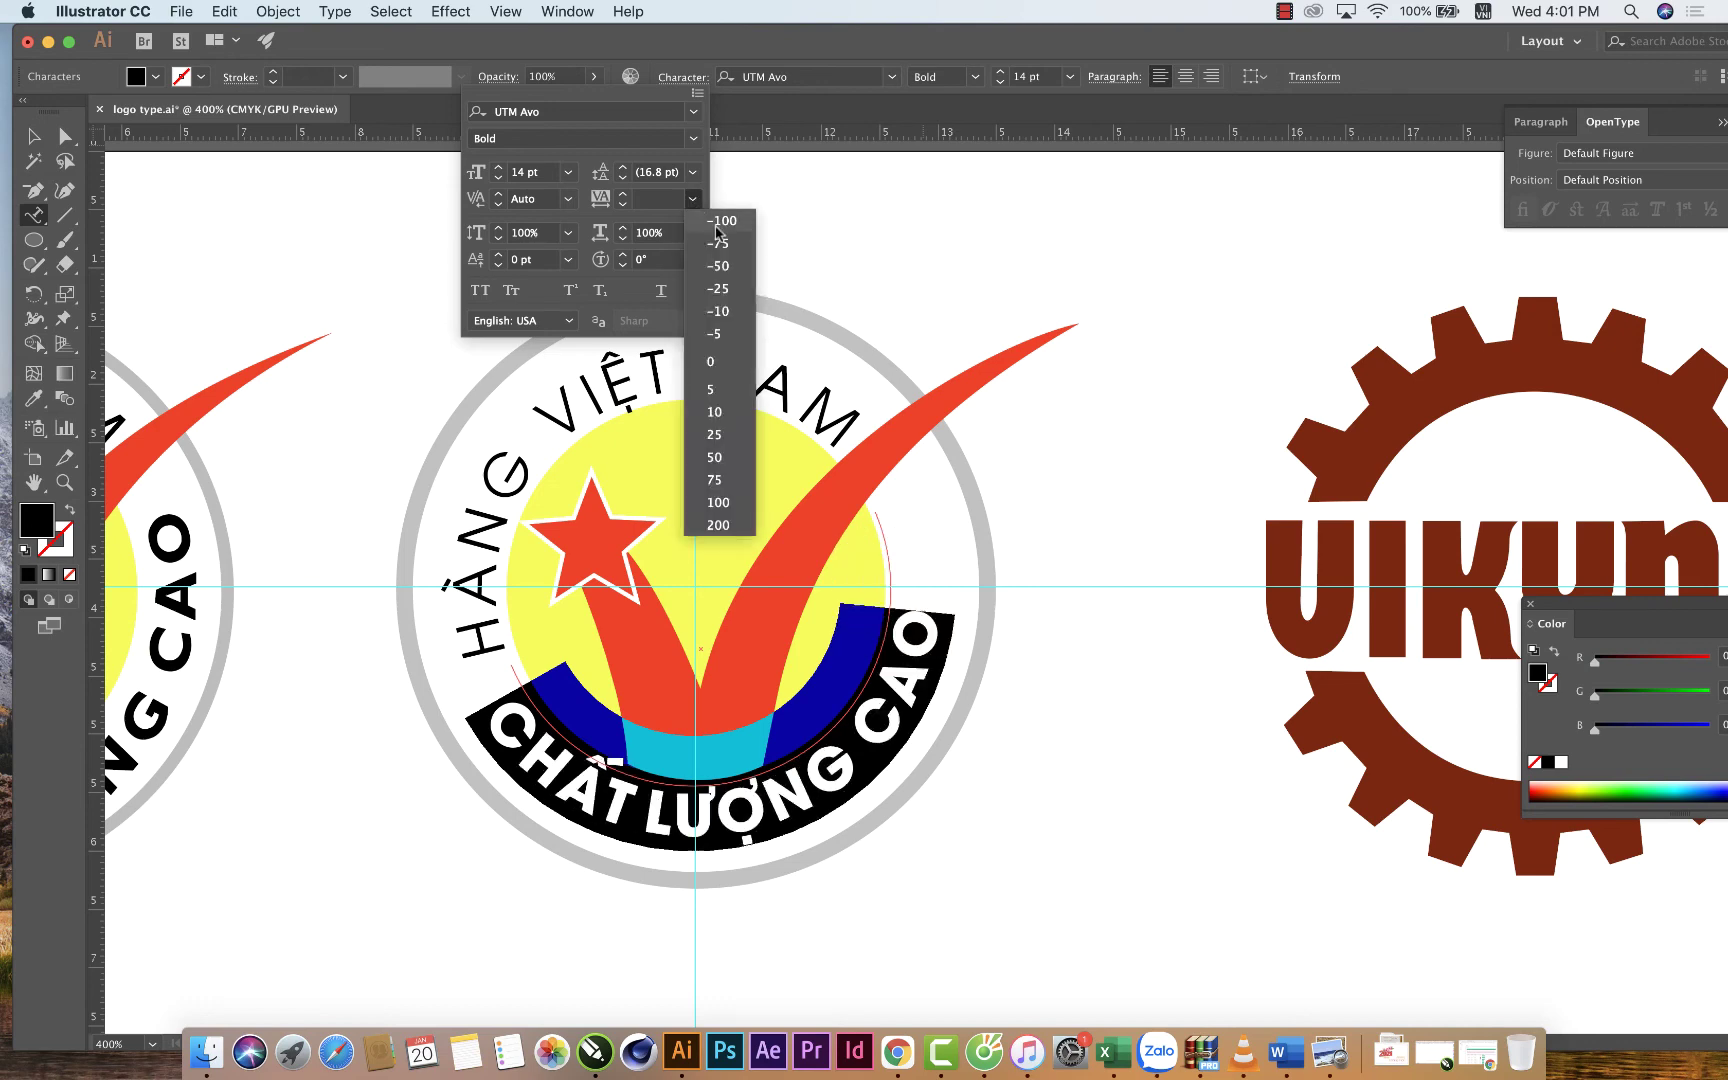
pyautogui.click(716, 334)
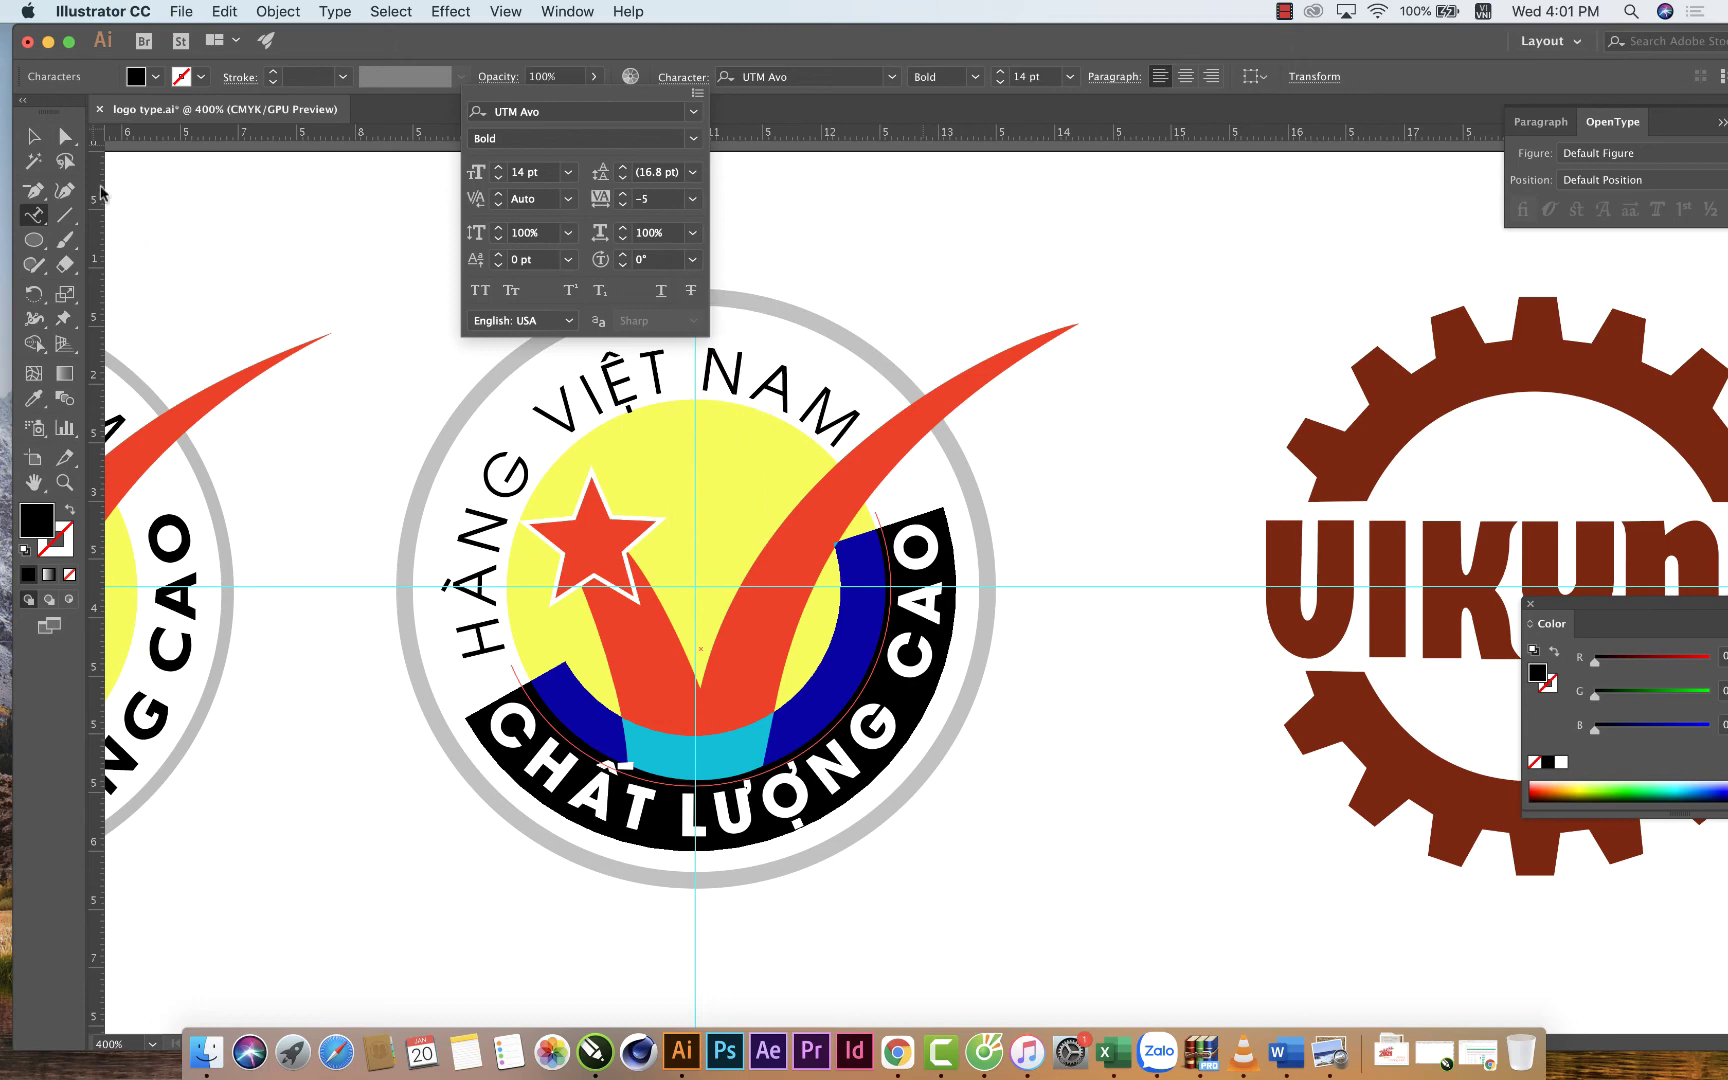
pyautogui.click(44, 145)
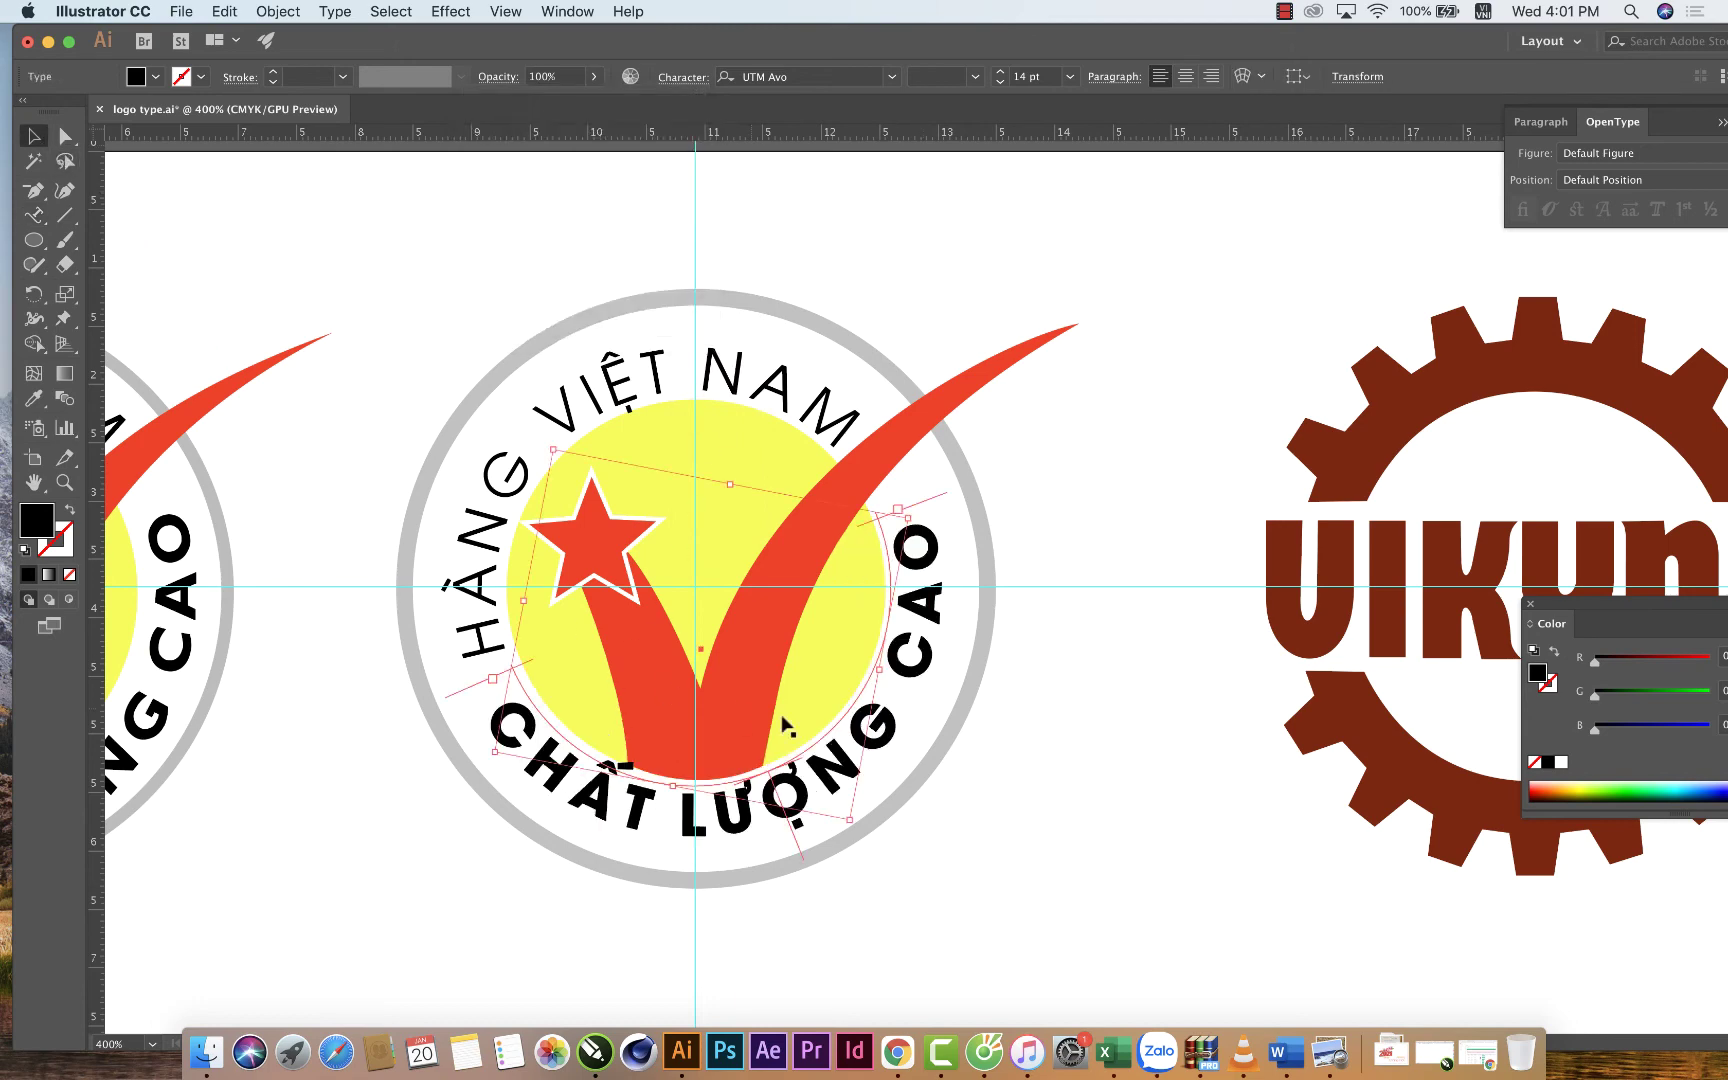
pyautogui.click(1166, 837)
pyautogui.scroll(-5, 1166, 836)
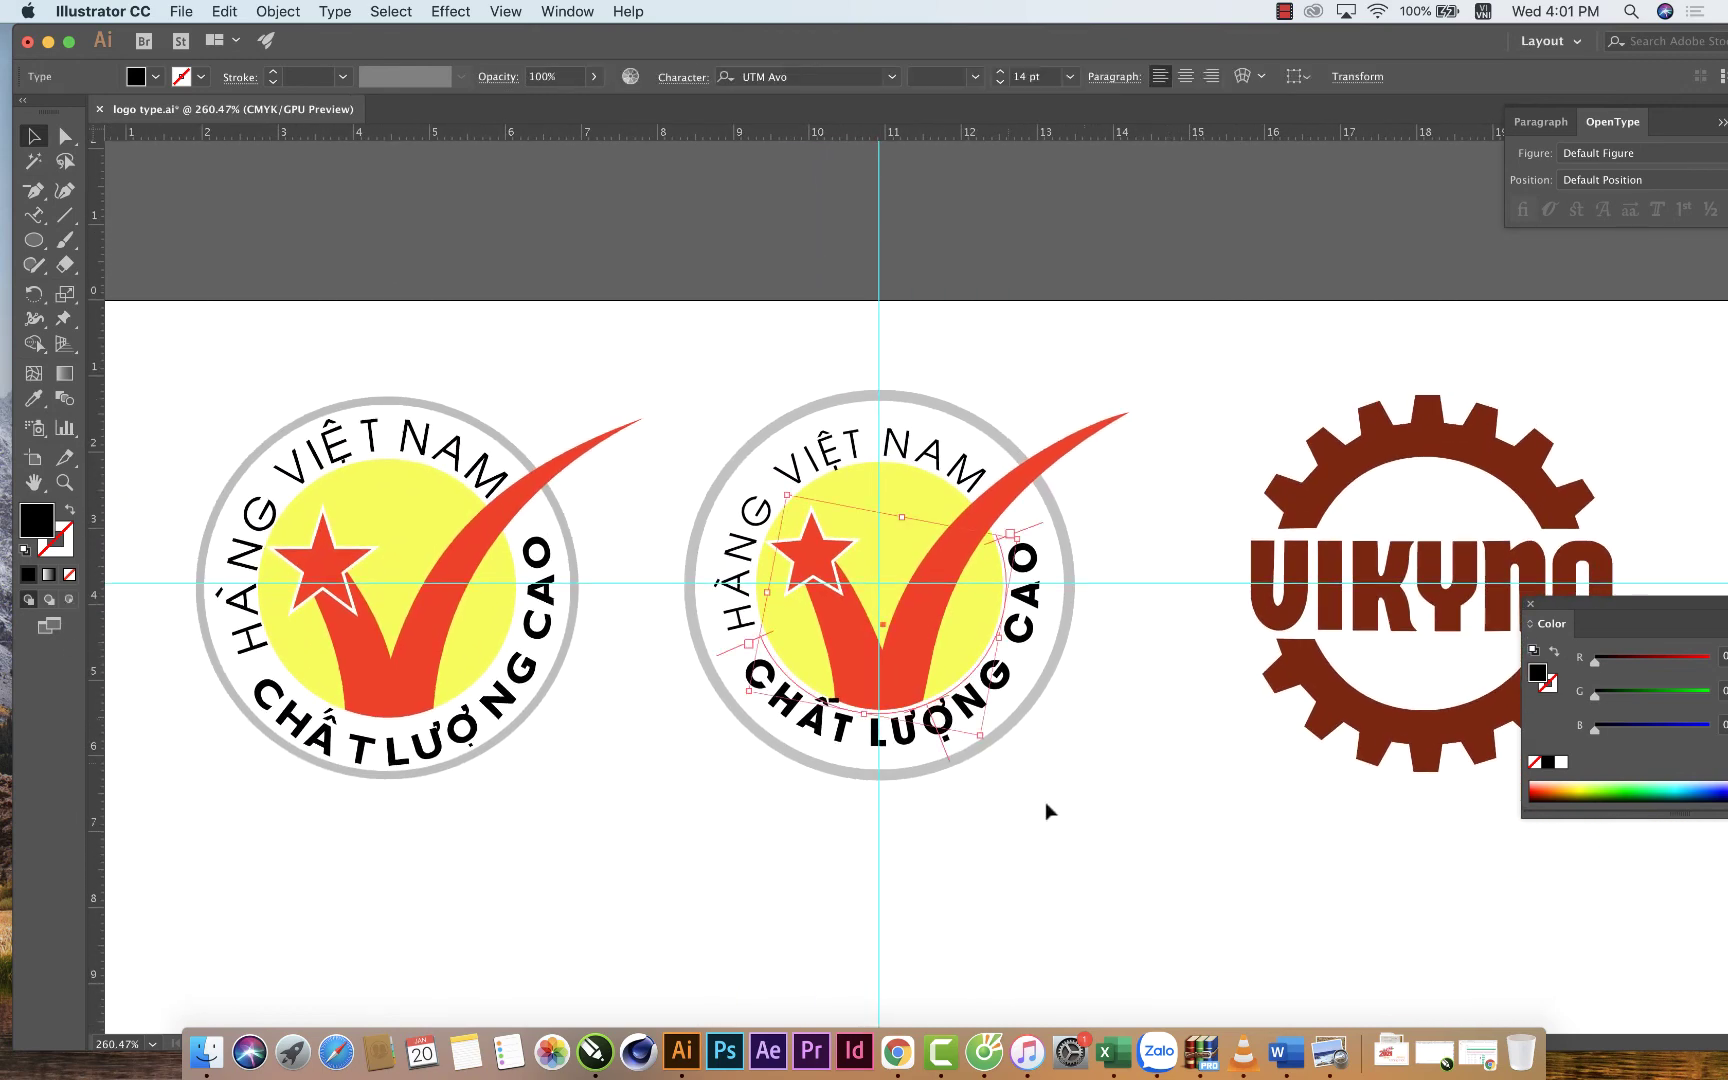
pyautogui.hscroll(3, 1083, 824)
pyautogui.scroll(-1, 1083, 824)
pyautogui.scroll(-2, 1084, 828)
pyautogui.hscroll(3, 1084, 828)
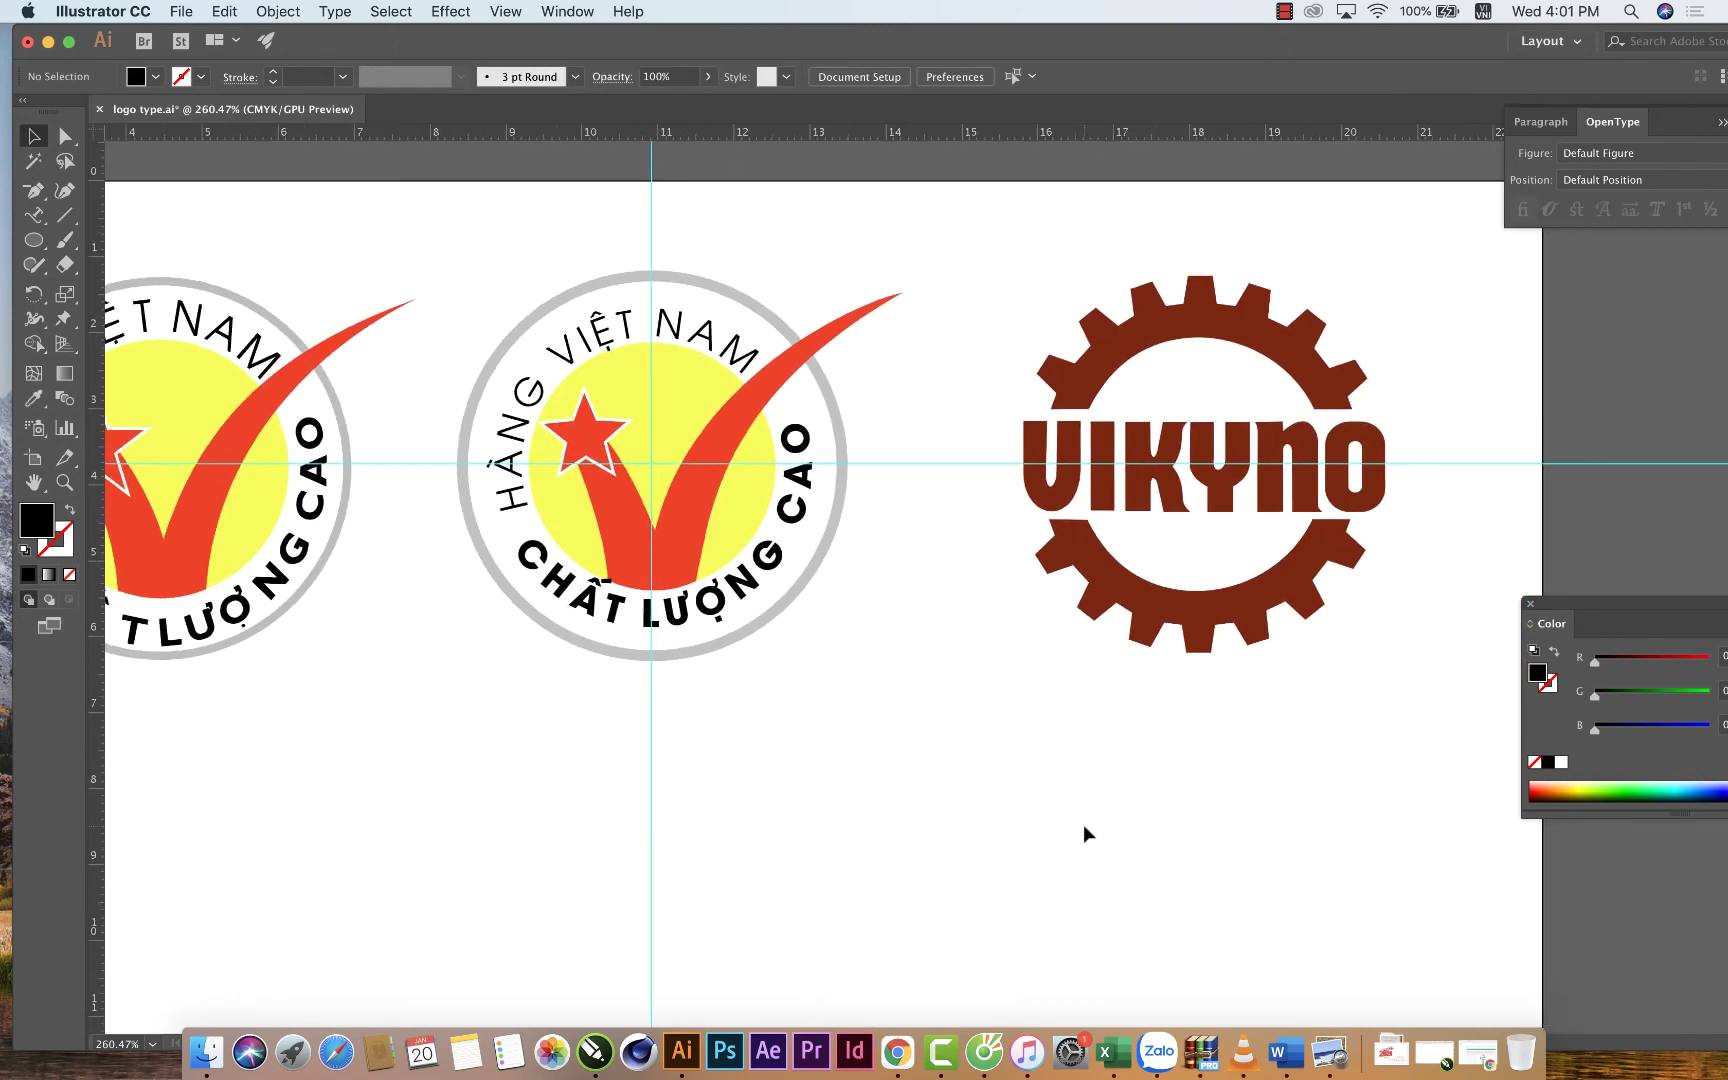
pyautogui.hscroll(1, 1084, 828)
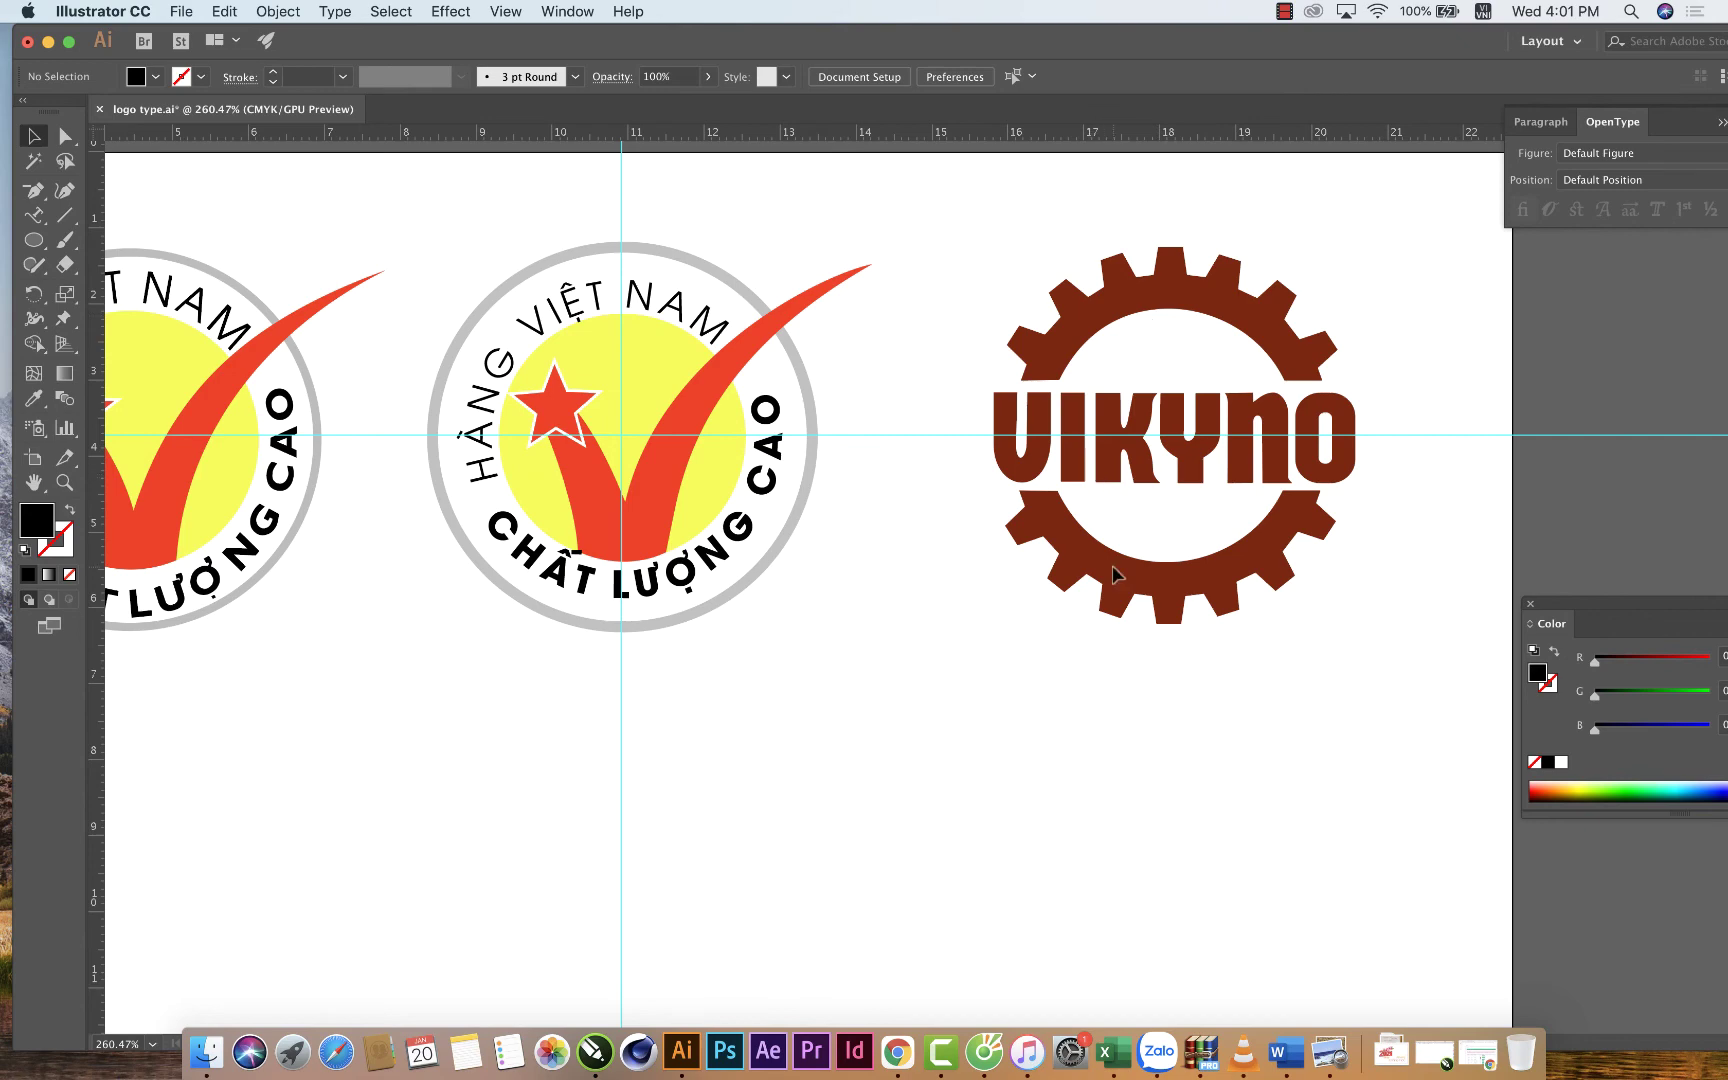
pyautogui.hscroll(2, 1094, 634)
pyautogui.scroll(-1, 1094, 634)
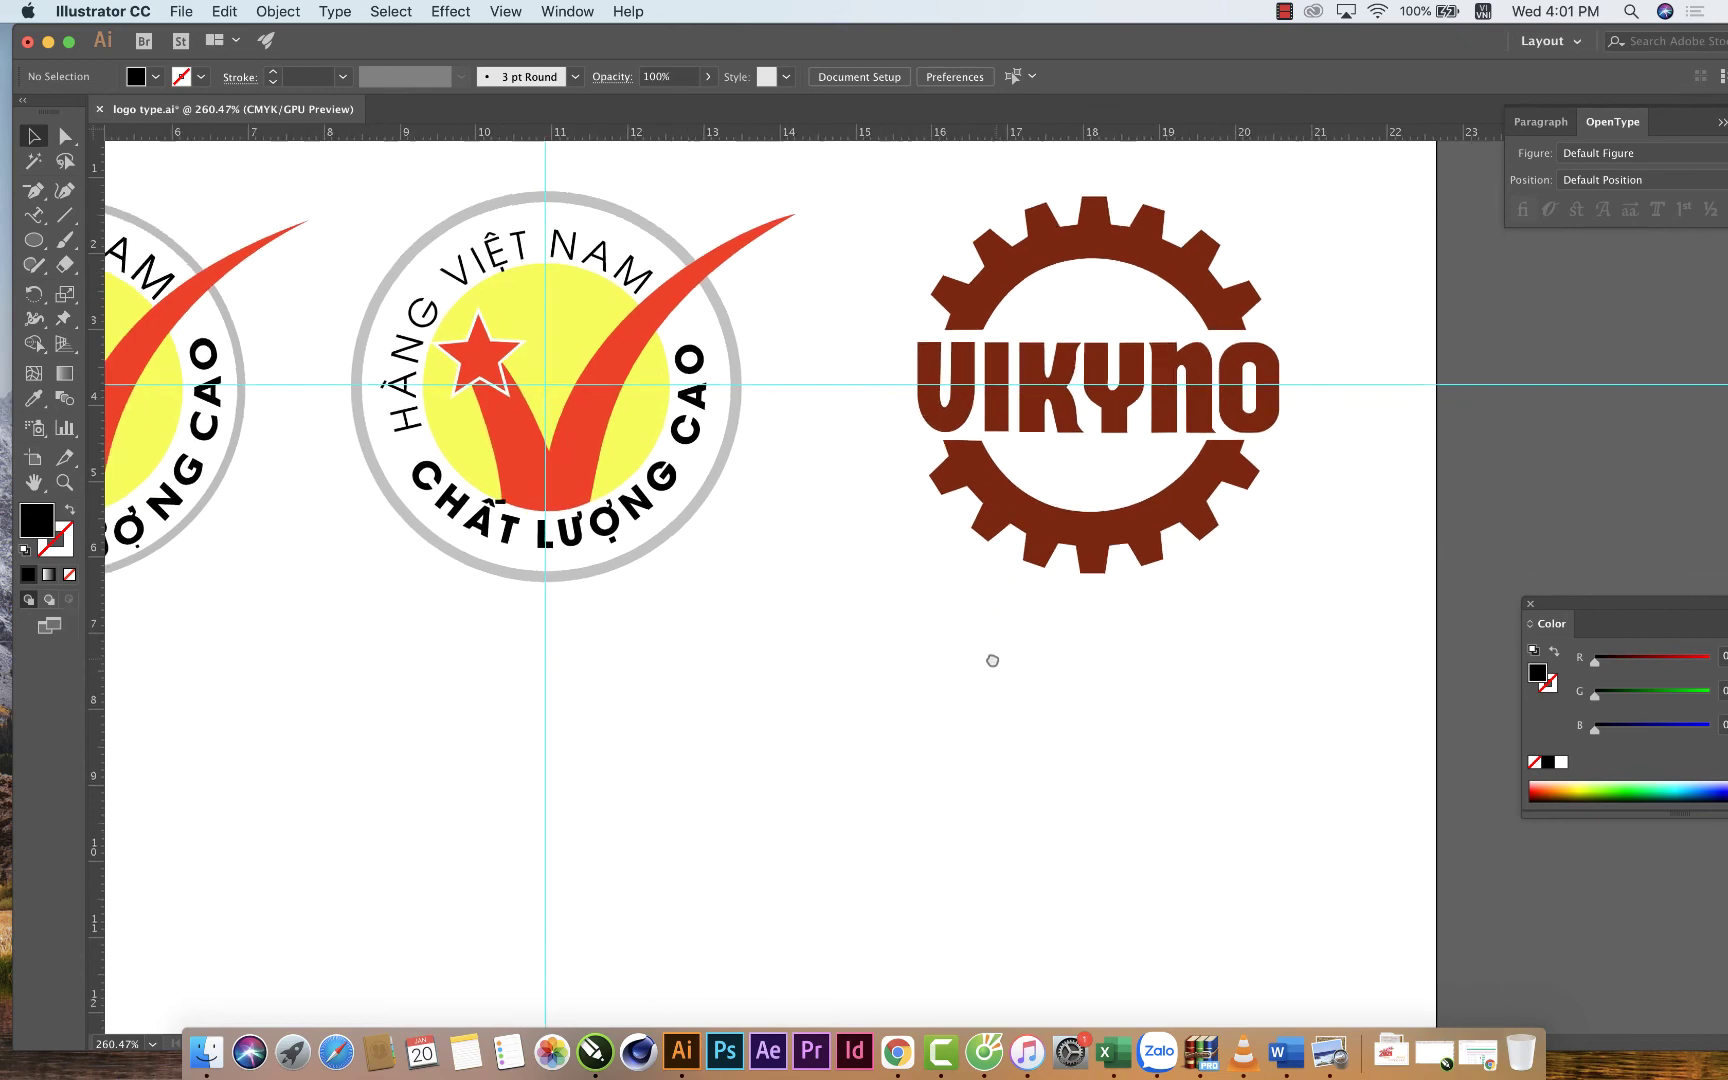
pyautogui.hscroll(2, 1018, 463)
pyautogui.scroll(-1, 1018, 463)
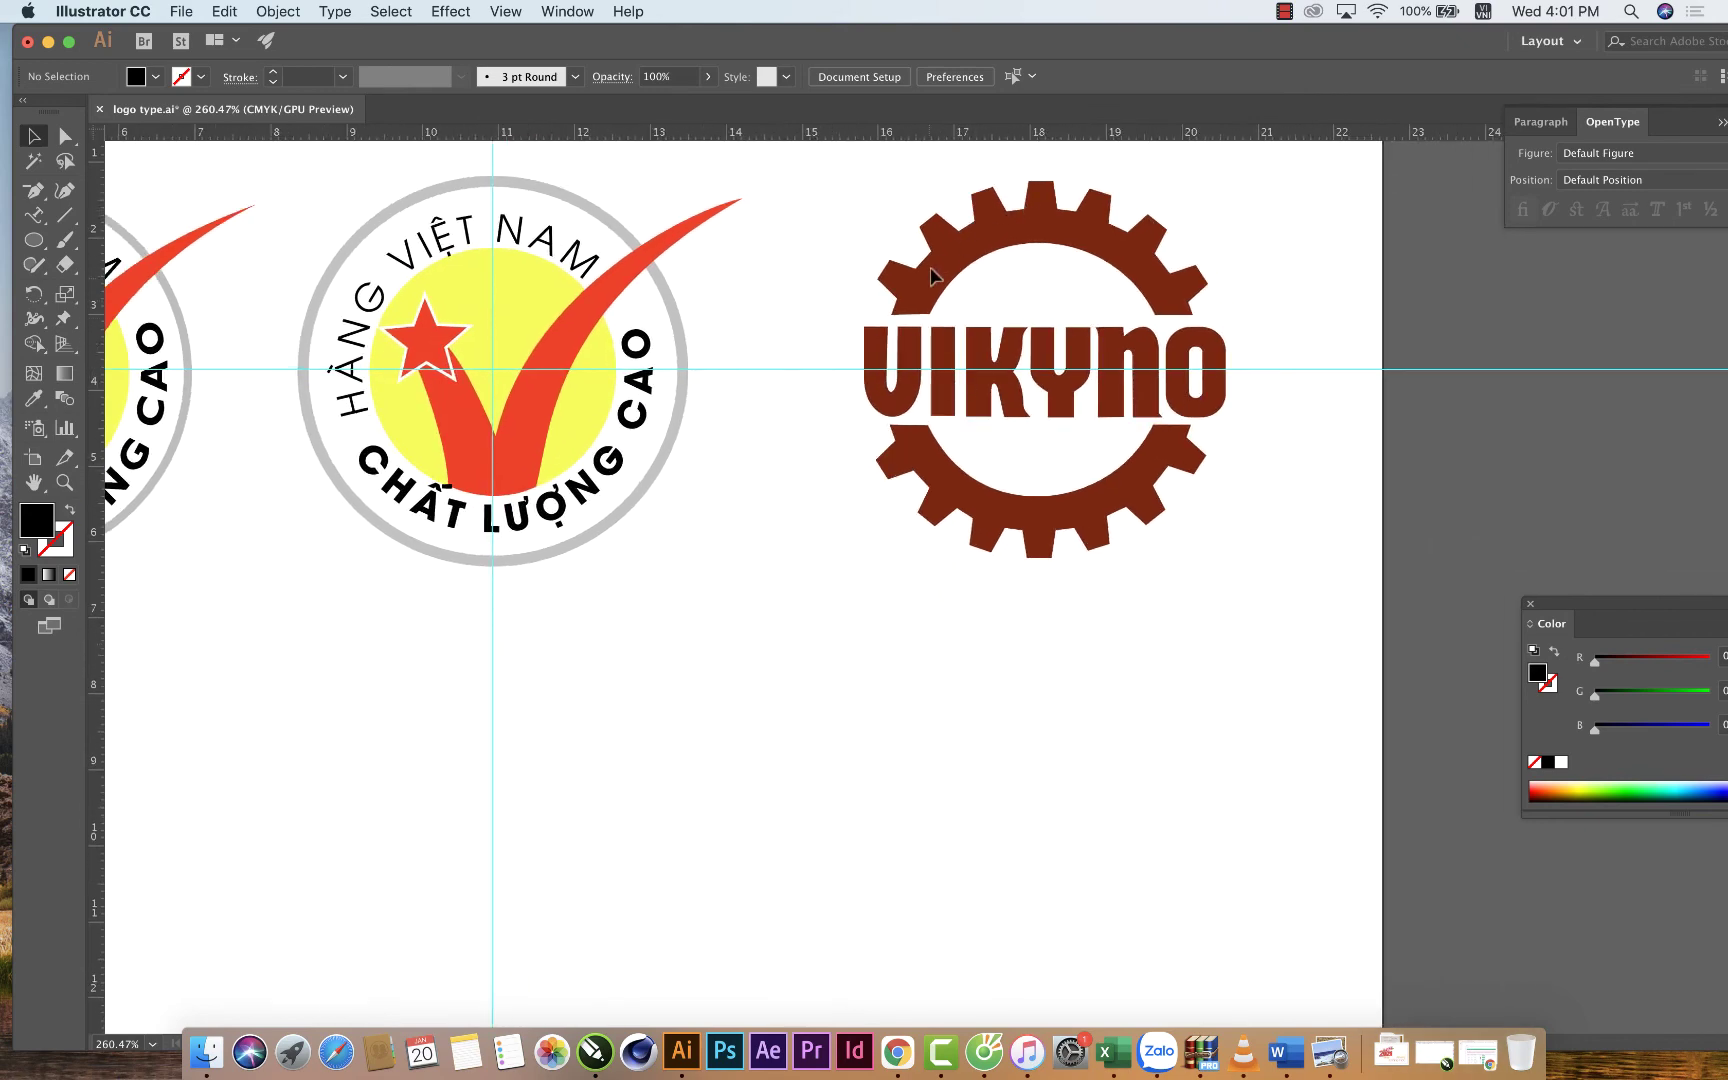
# Draw a circle beneath the VIKYNO gear and swap its fill and stroke.
pyautogui.click(47, 245)
pyautogui.moveTo(722, 643); pyautogui.dragTo(1139, 1000)
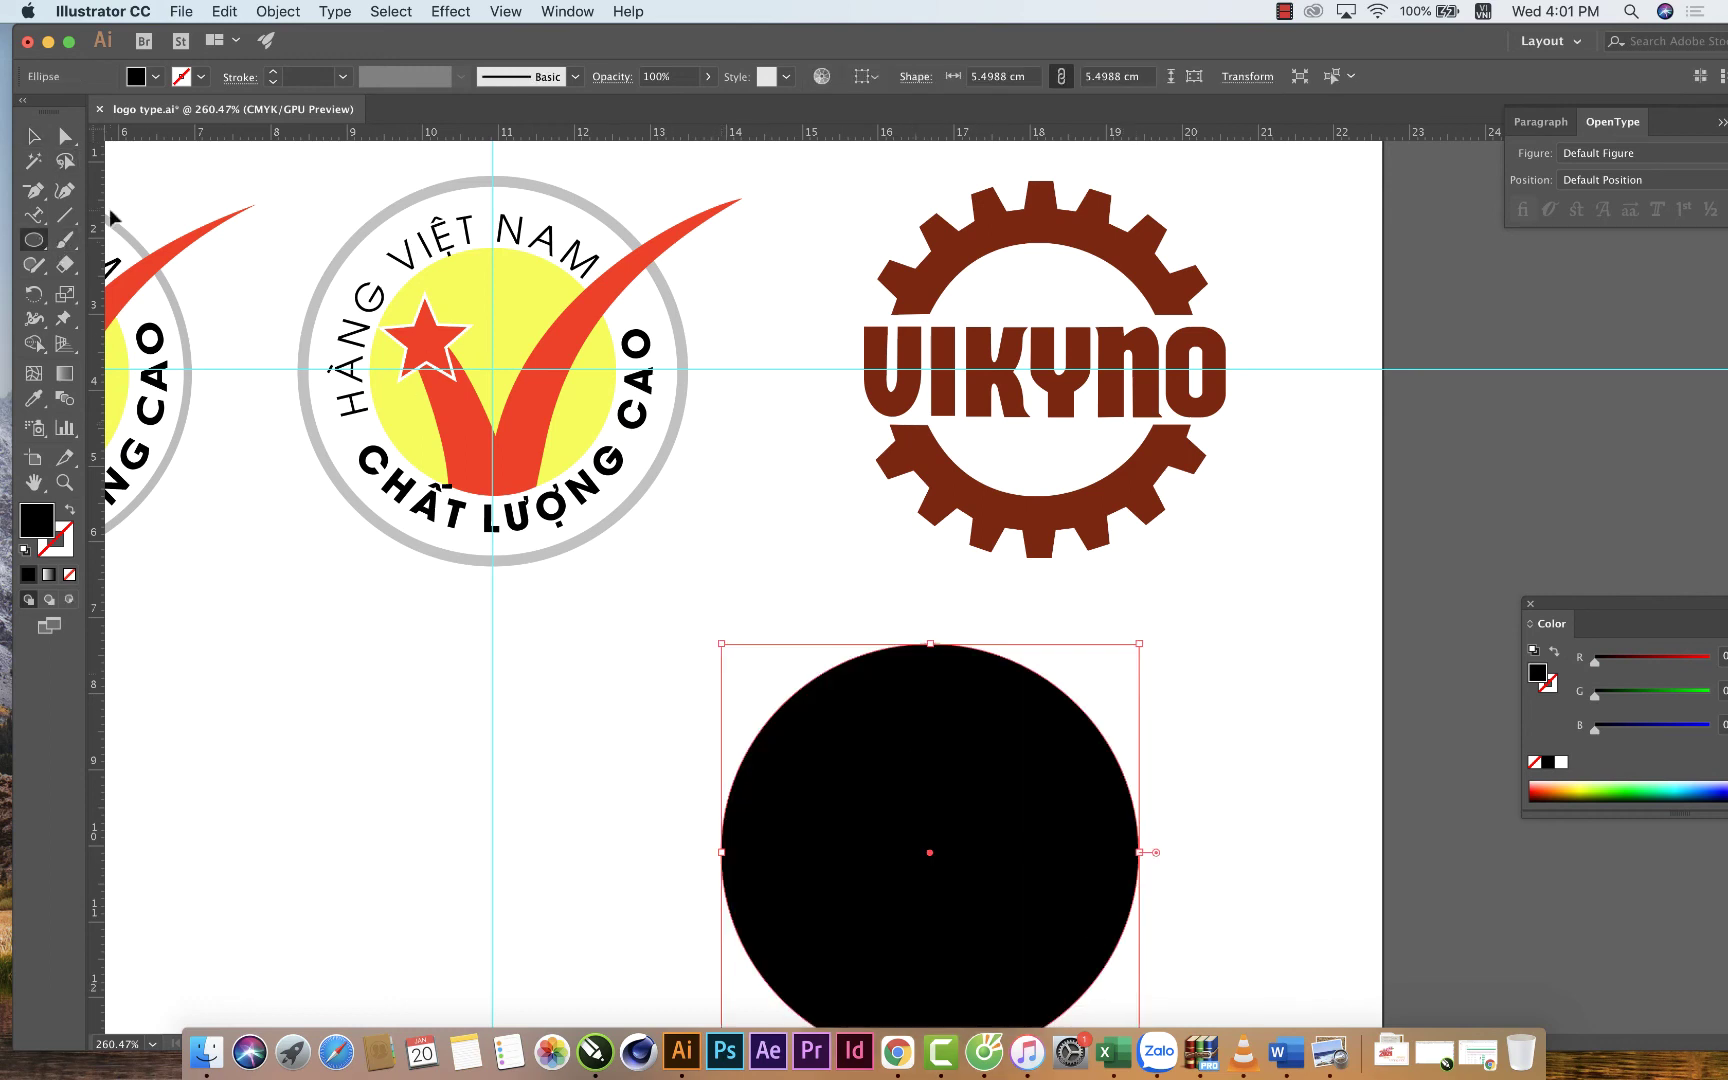
pyautogui.click(36, 136)
pyautogui.moveTo(879, 856); pyautogui.dragTo(758, 738)
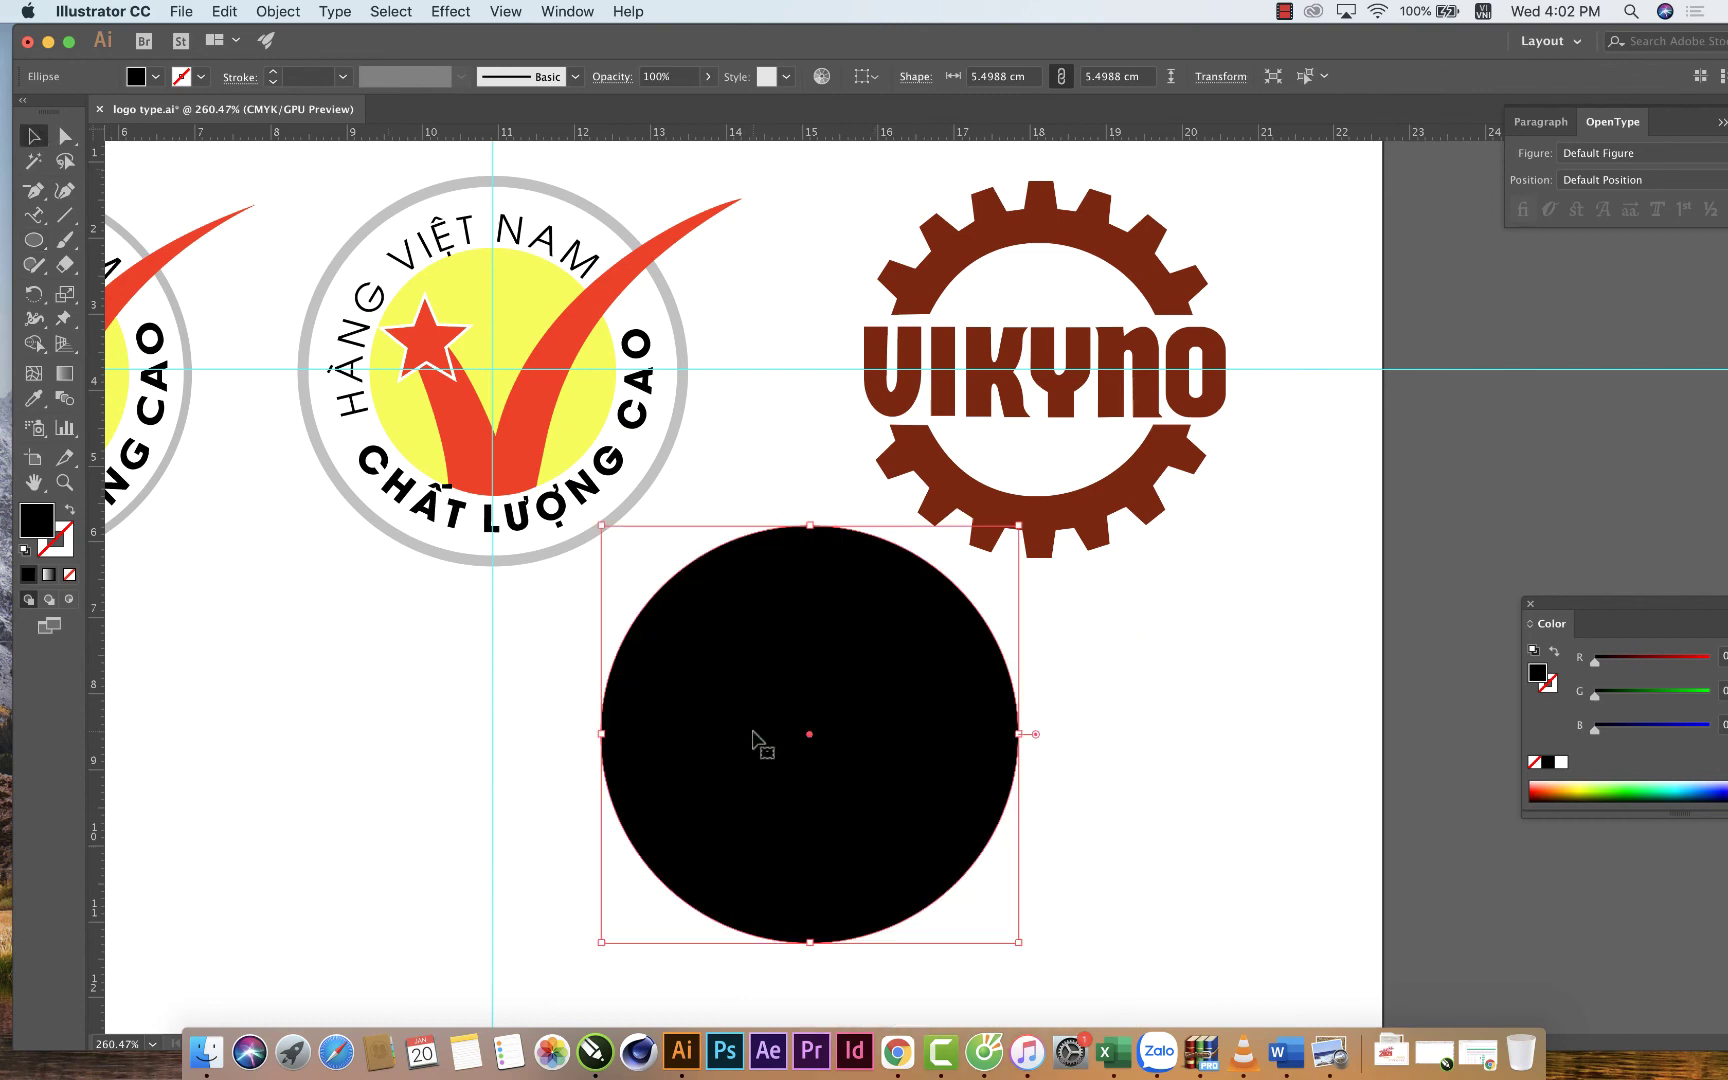
pyautogui.click(70, 510)
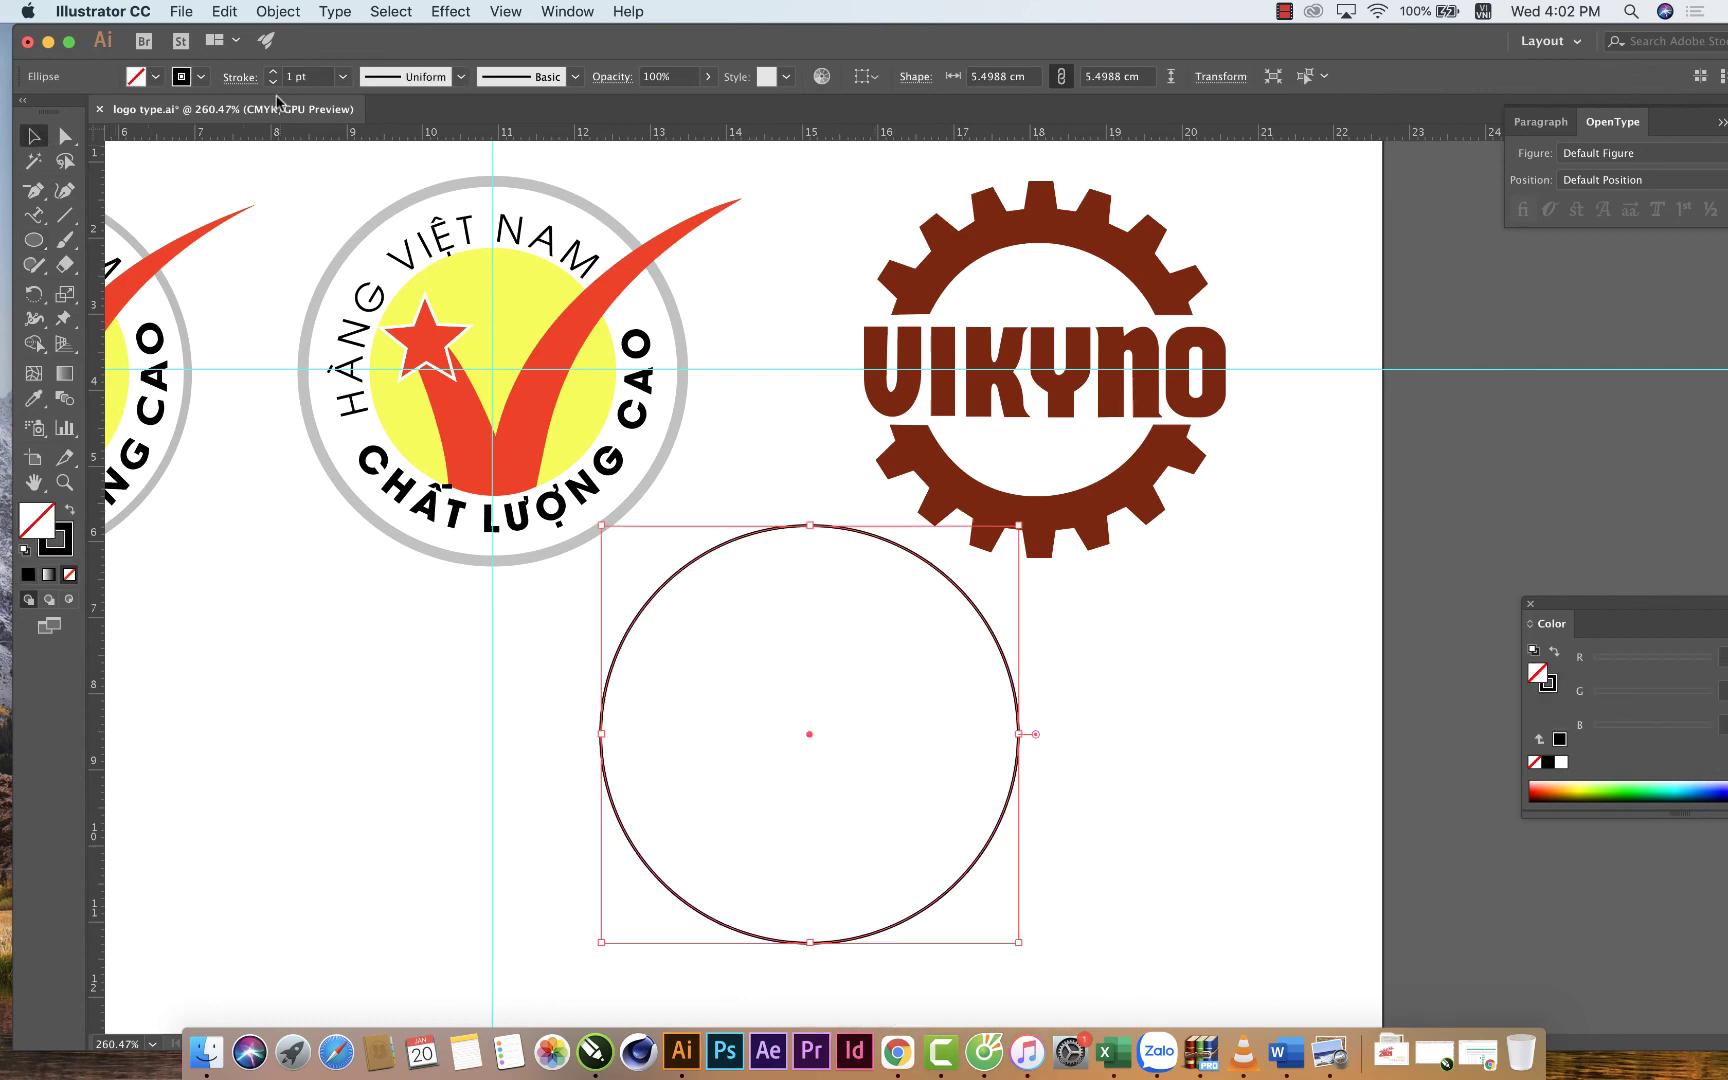
# Paste a copy in place, shrink it into an inner circle, and fill both green.
pyautogui.click(219, 11)
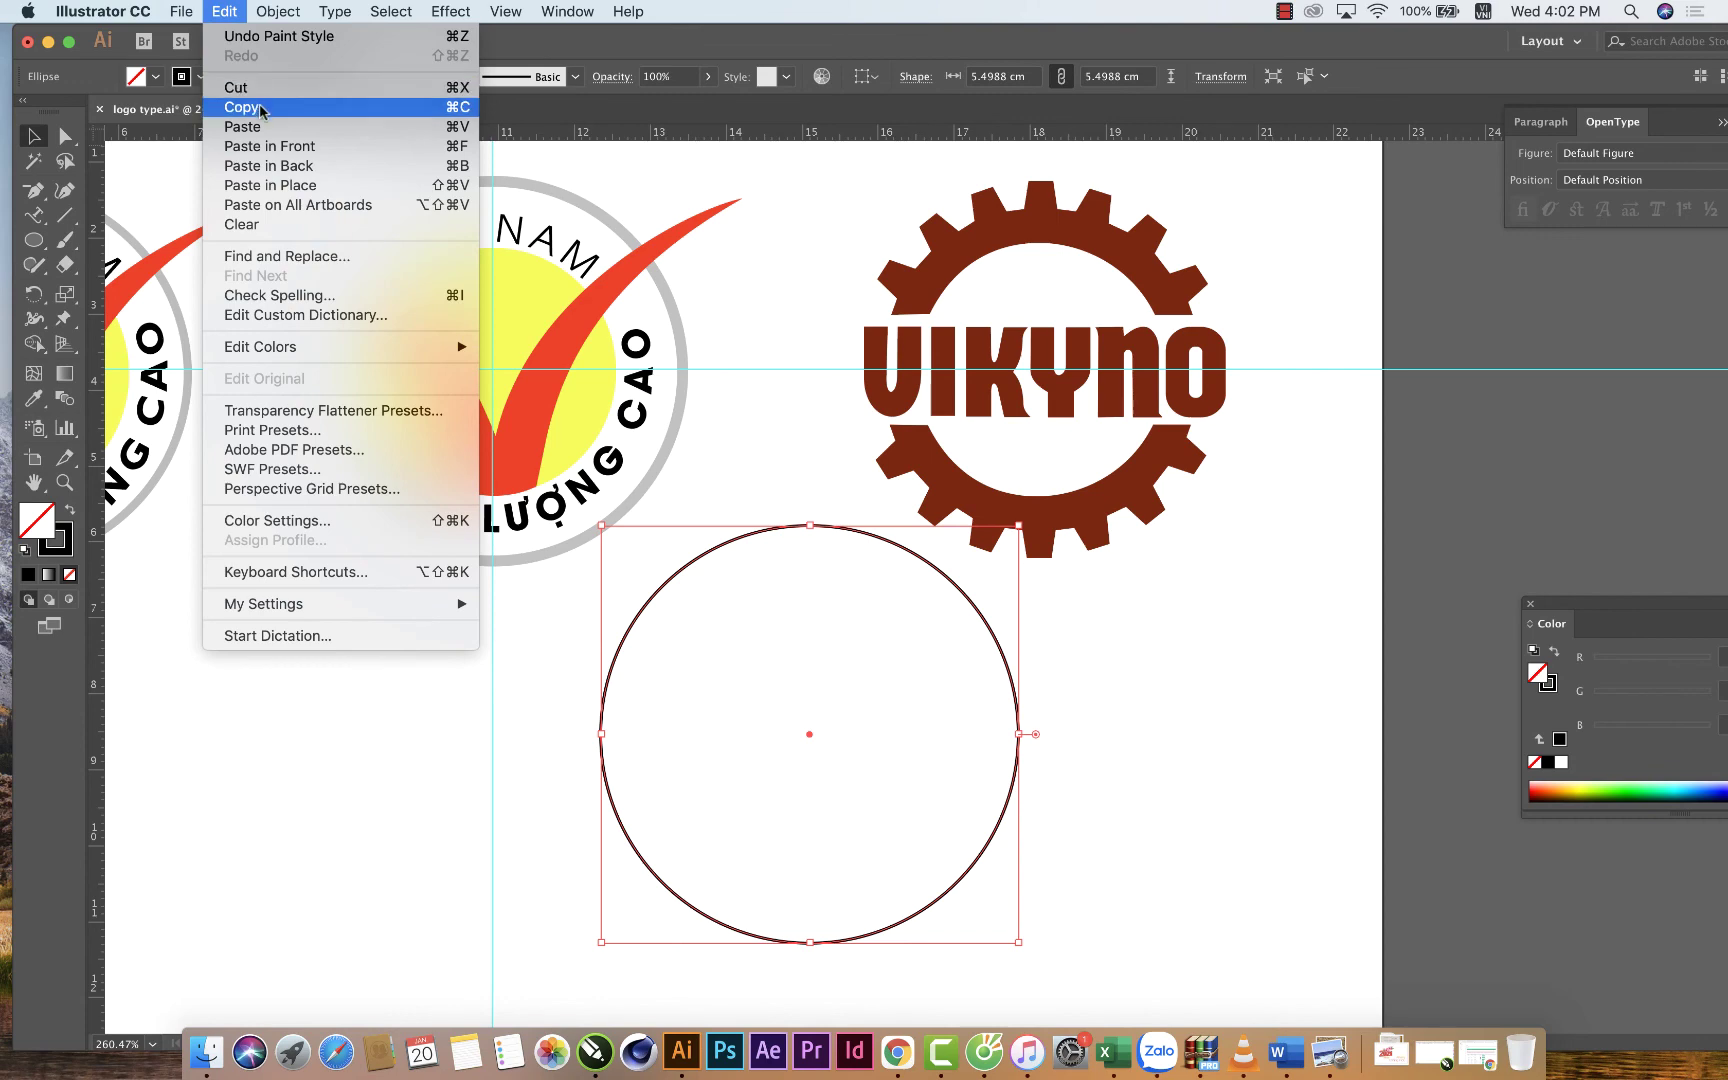
pyautogui.click(260, 108)
pyautogui.click(224, 11)
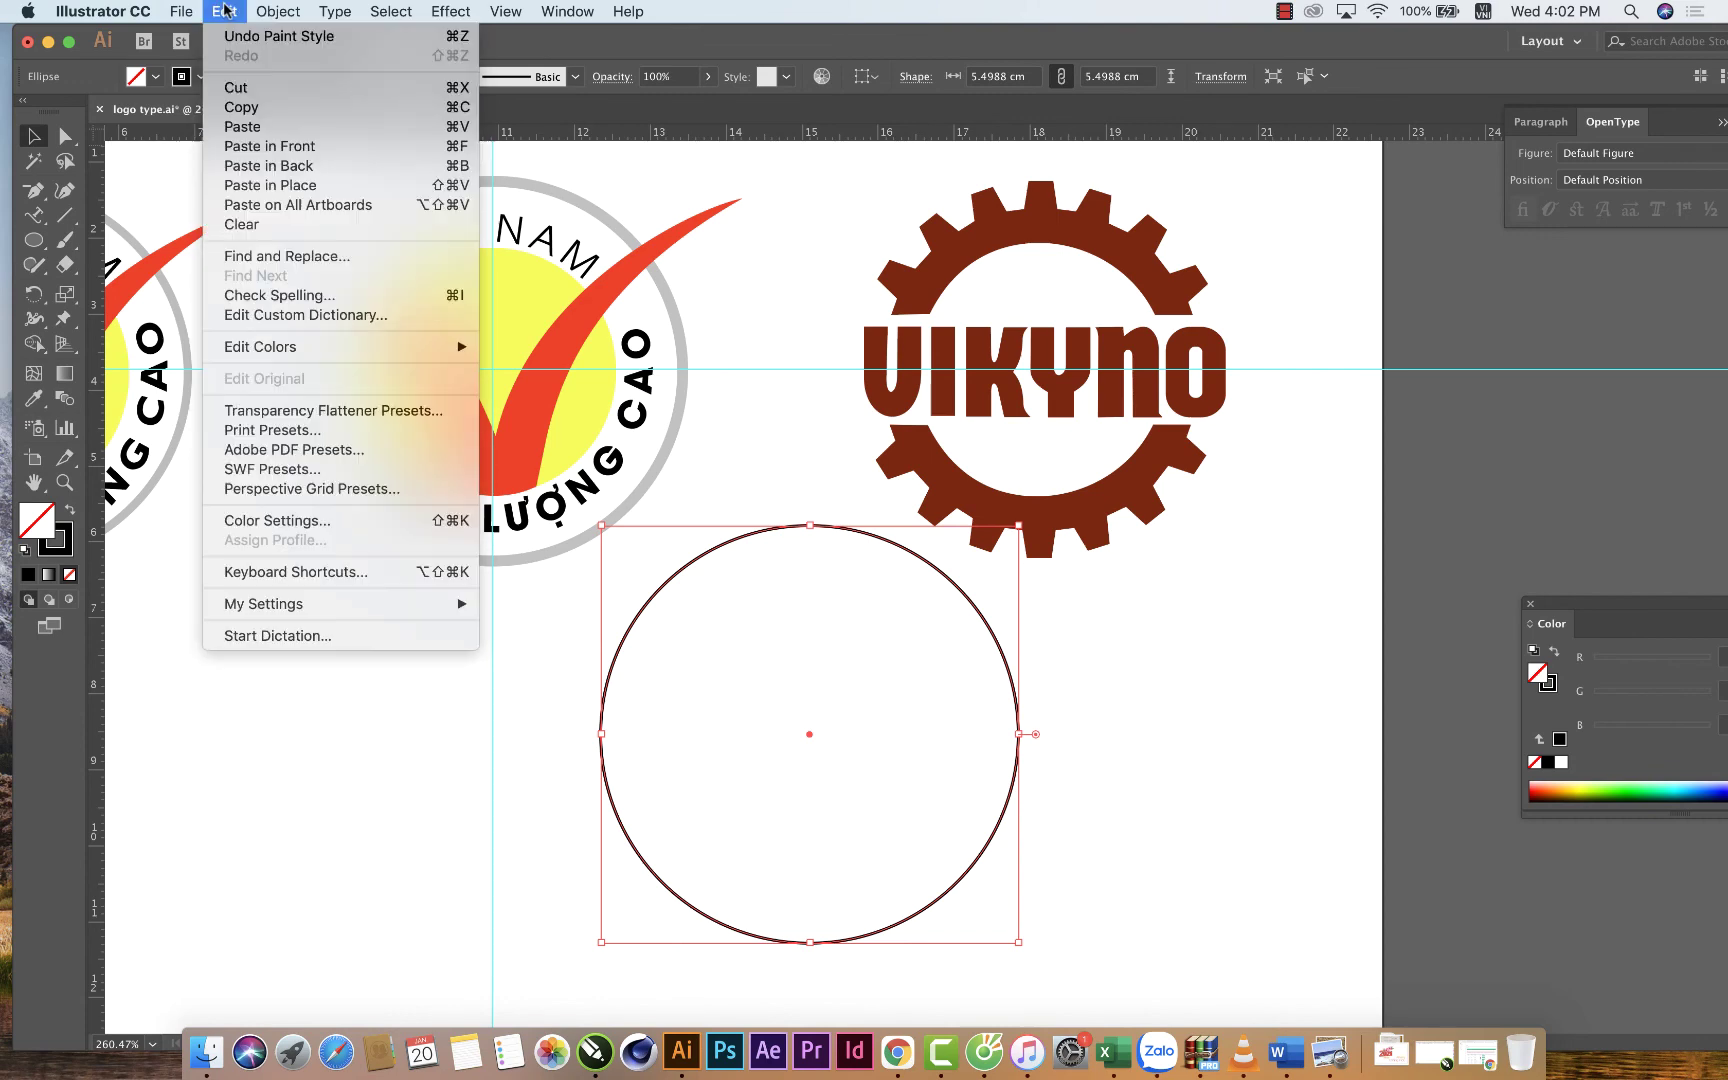
pyautogui.click(333, 193)
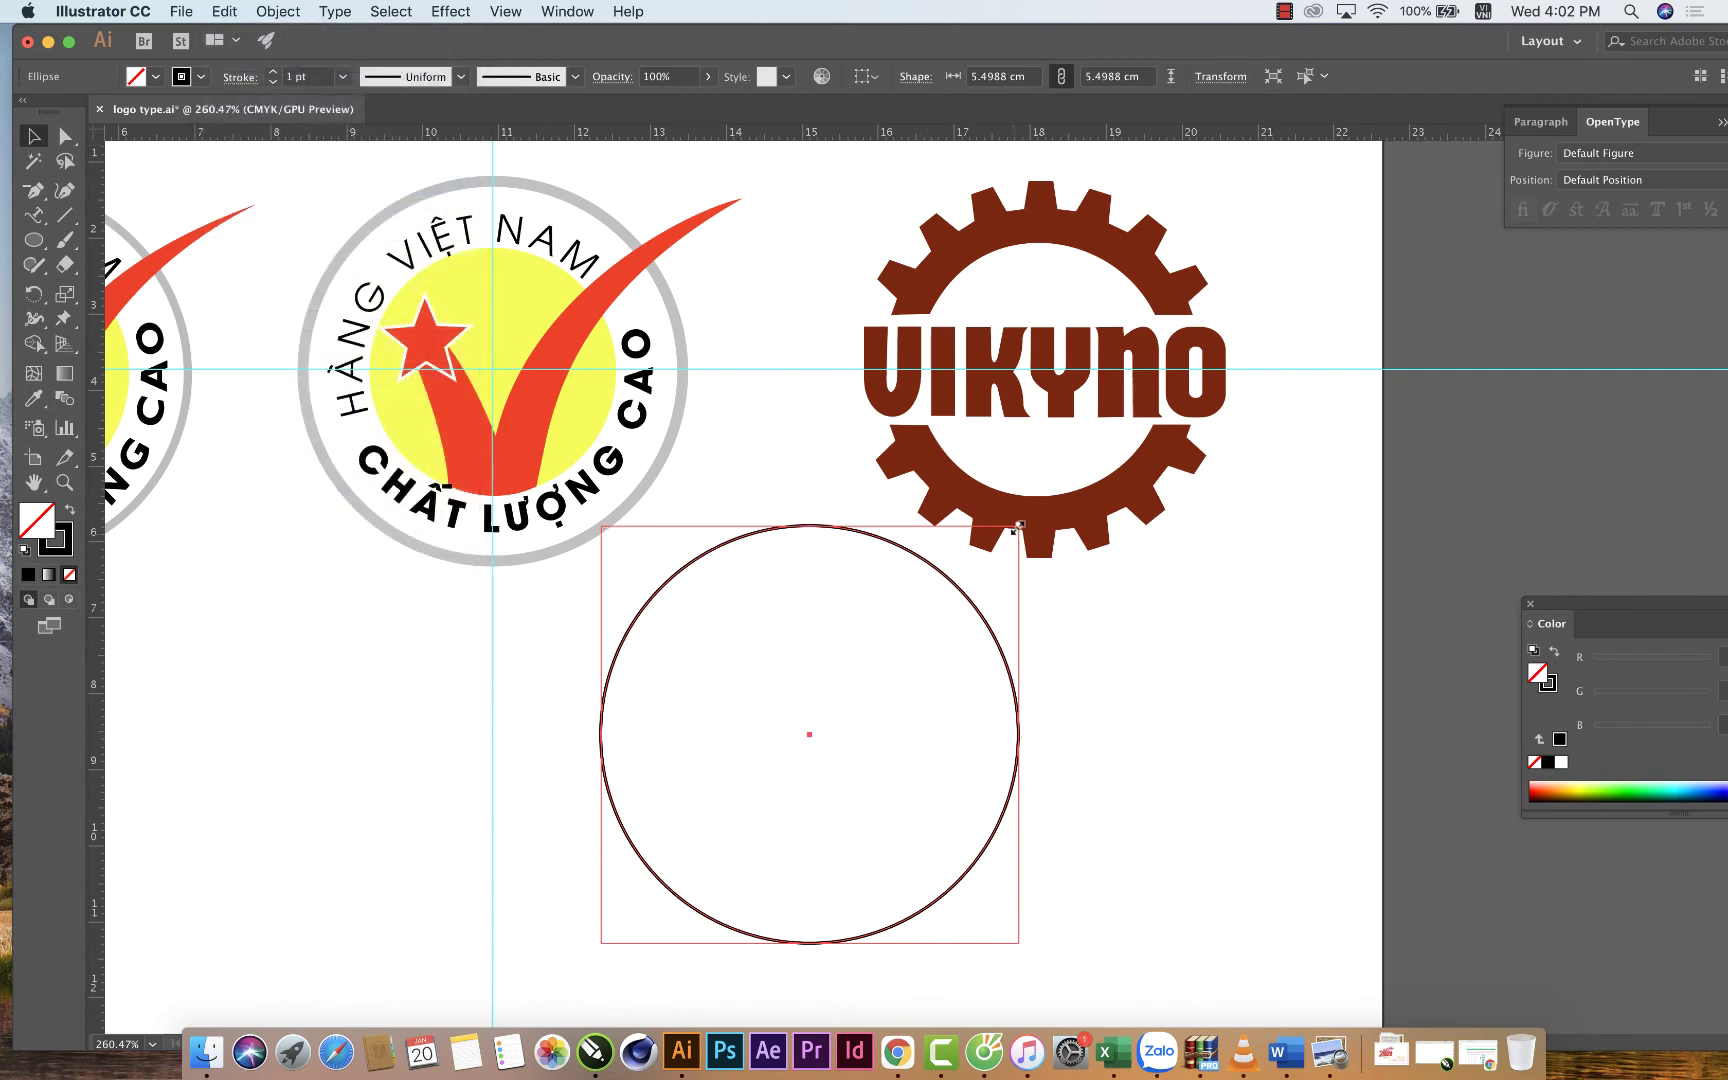
pyautogui.moveTo(1018, 525)
pyautogui.mouseDown()
pyautogui.moveTo(993, 582)
pyautogui.moveTo(1008, 603)
pyautogui.mouseUp()
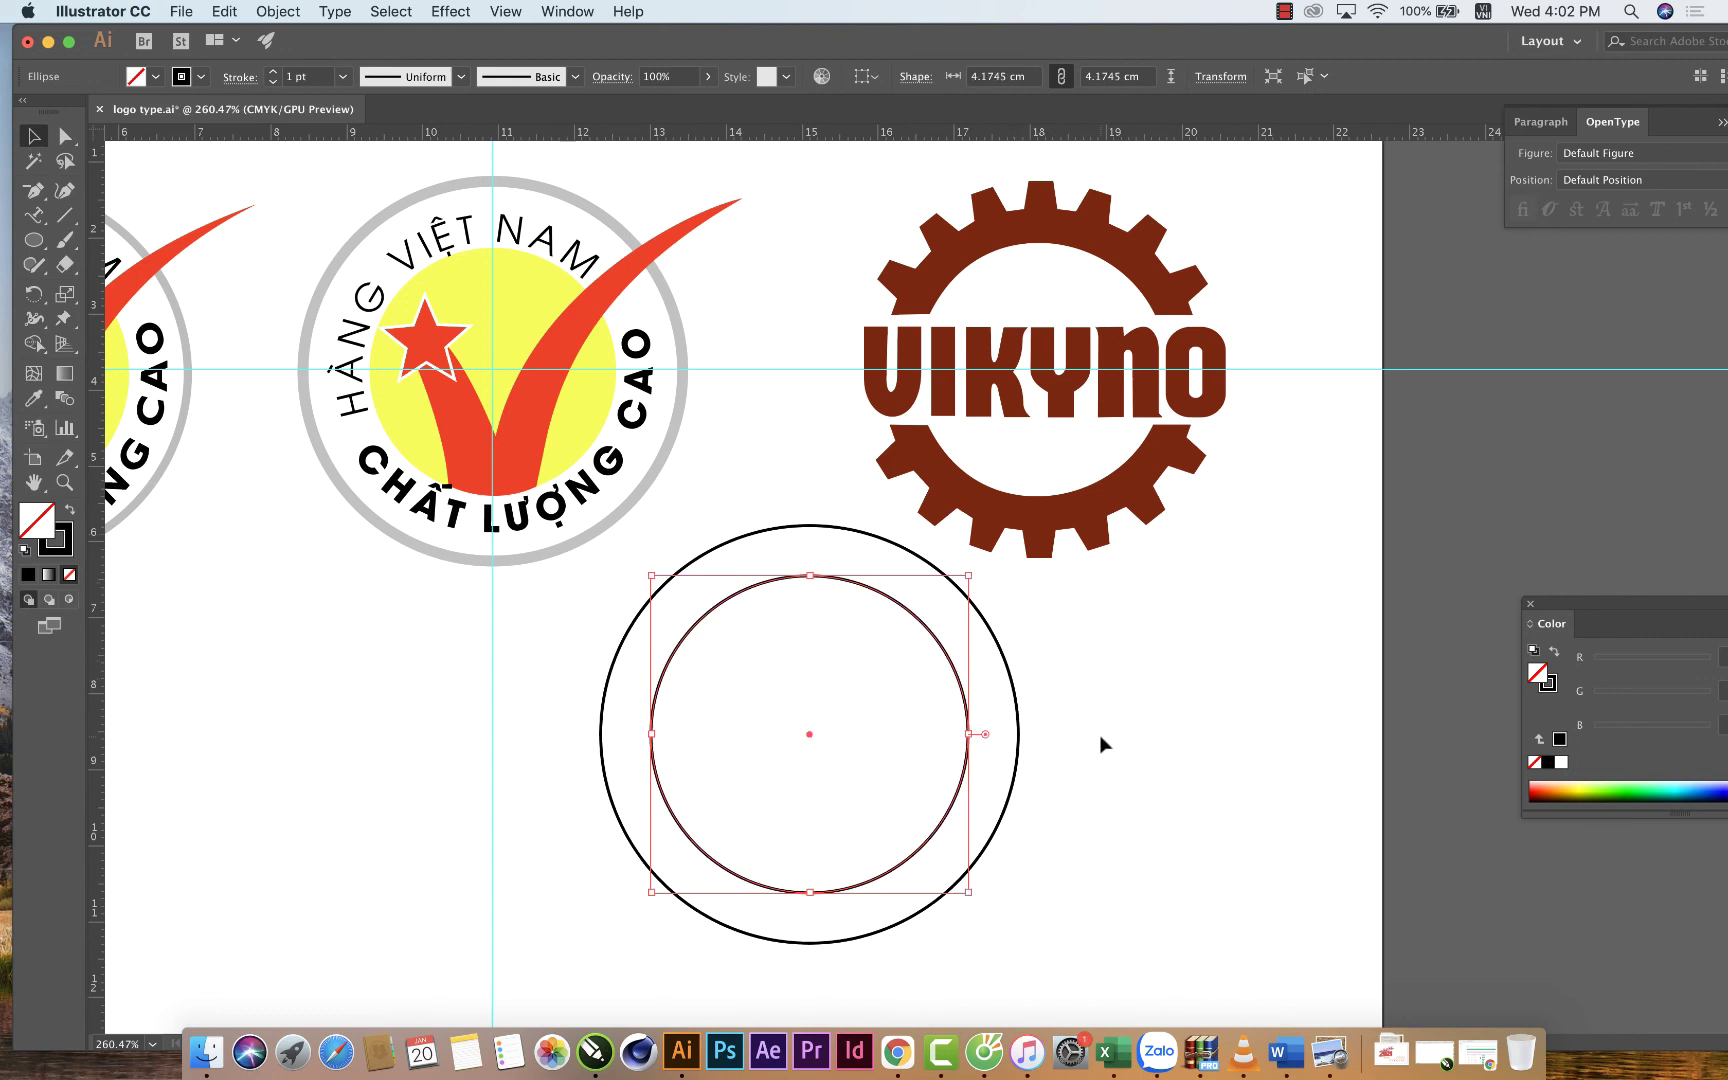
pyautogui.moveTo(1100, 744); pyautogui.dragTo(796, 698)
pyautogui.click(1602, 790)
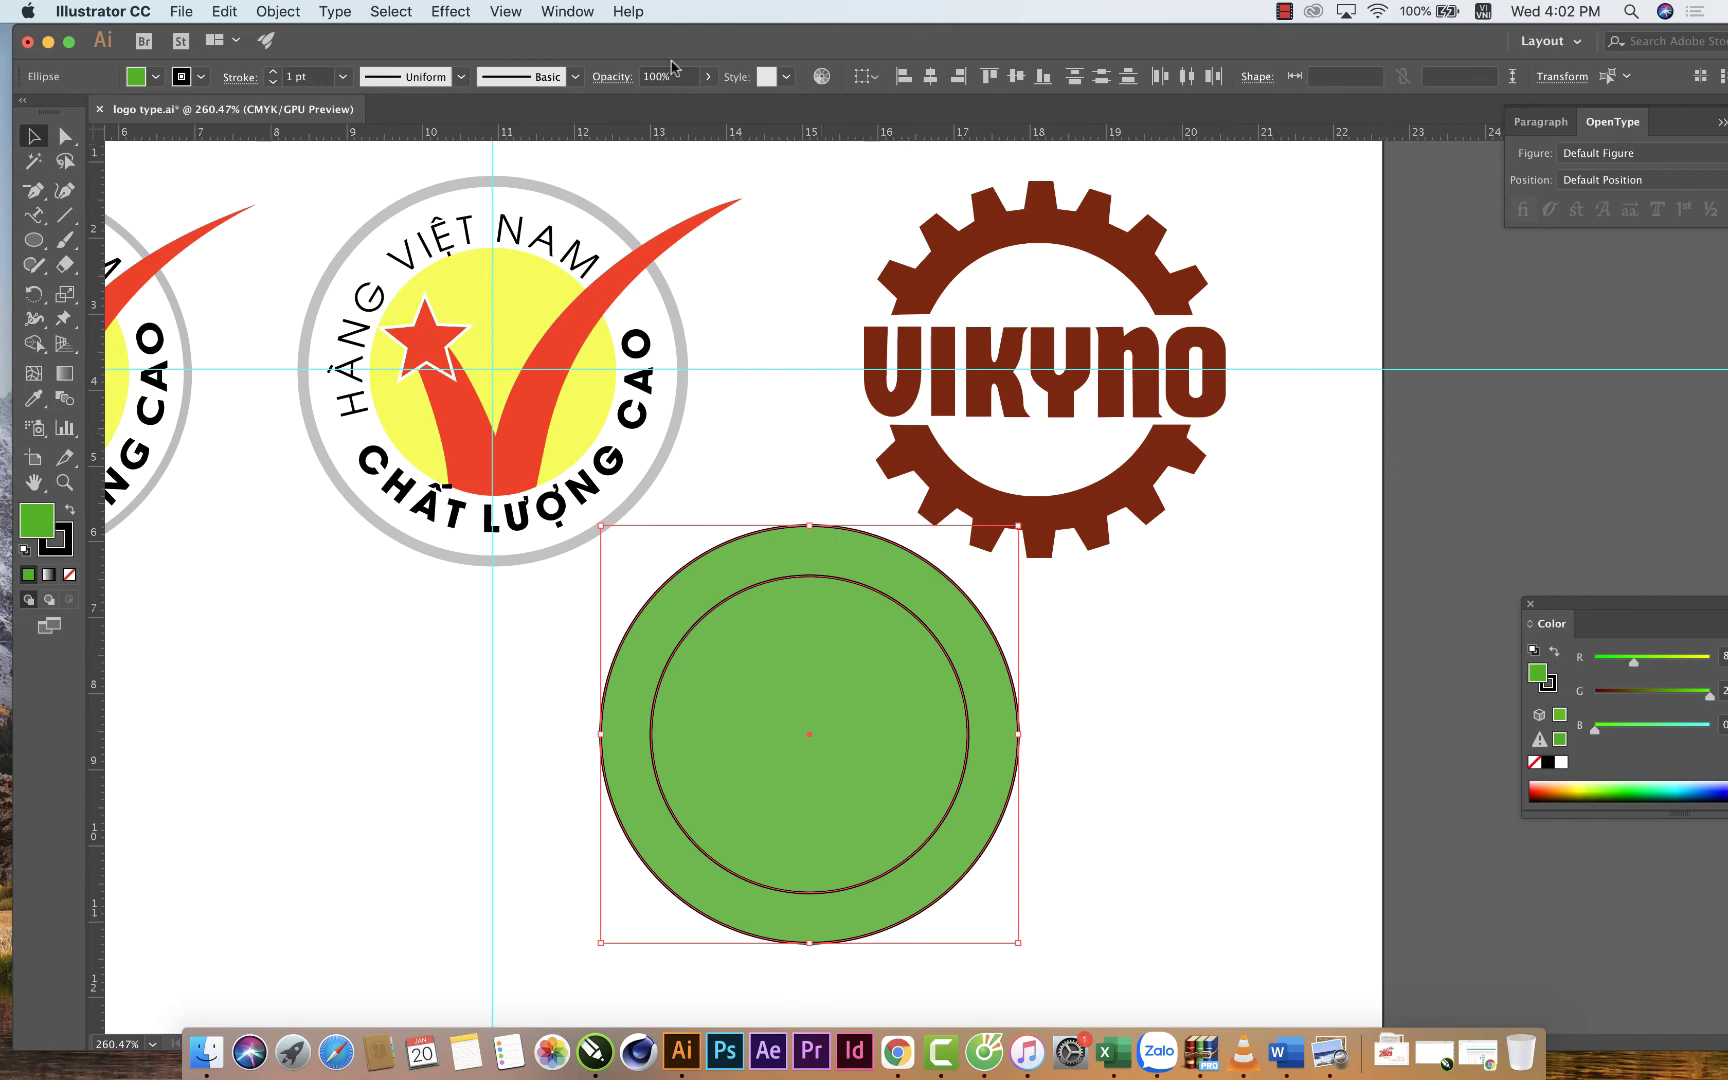
# Apply Pathfinder Exclude to the two green circles to leave a hollow ring.
pyautogui.click(568, 11)
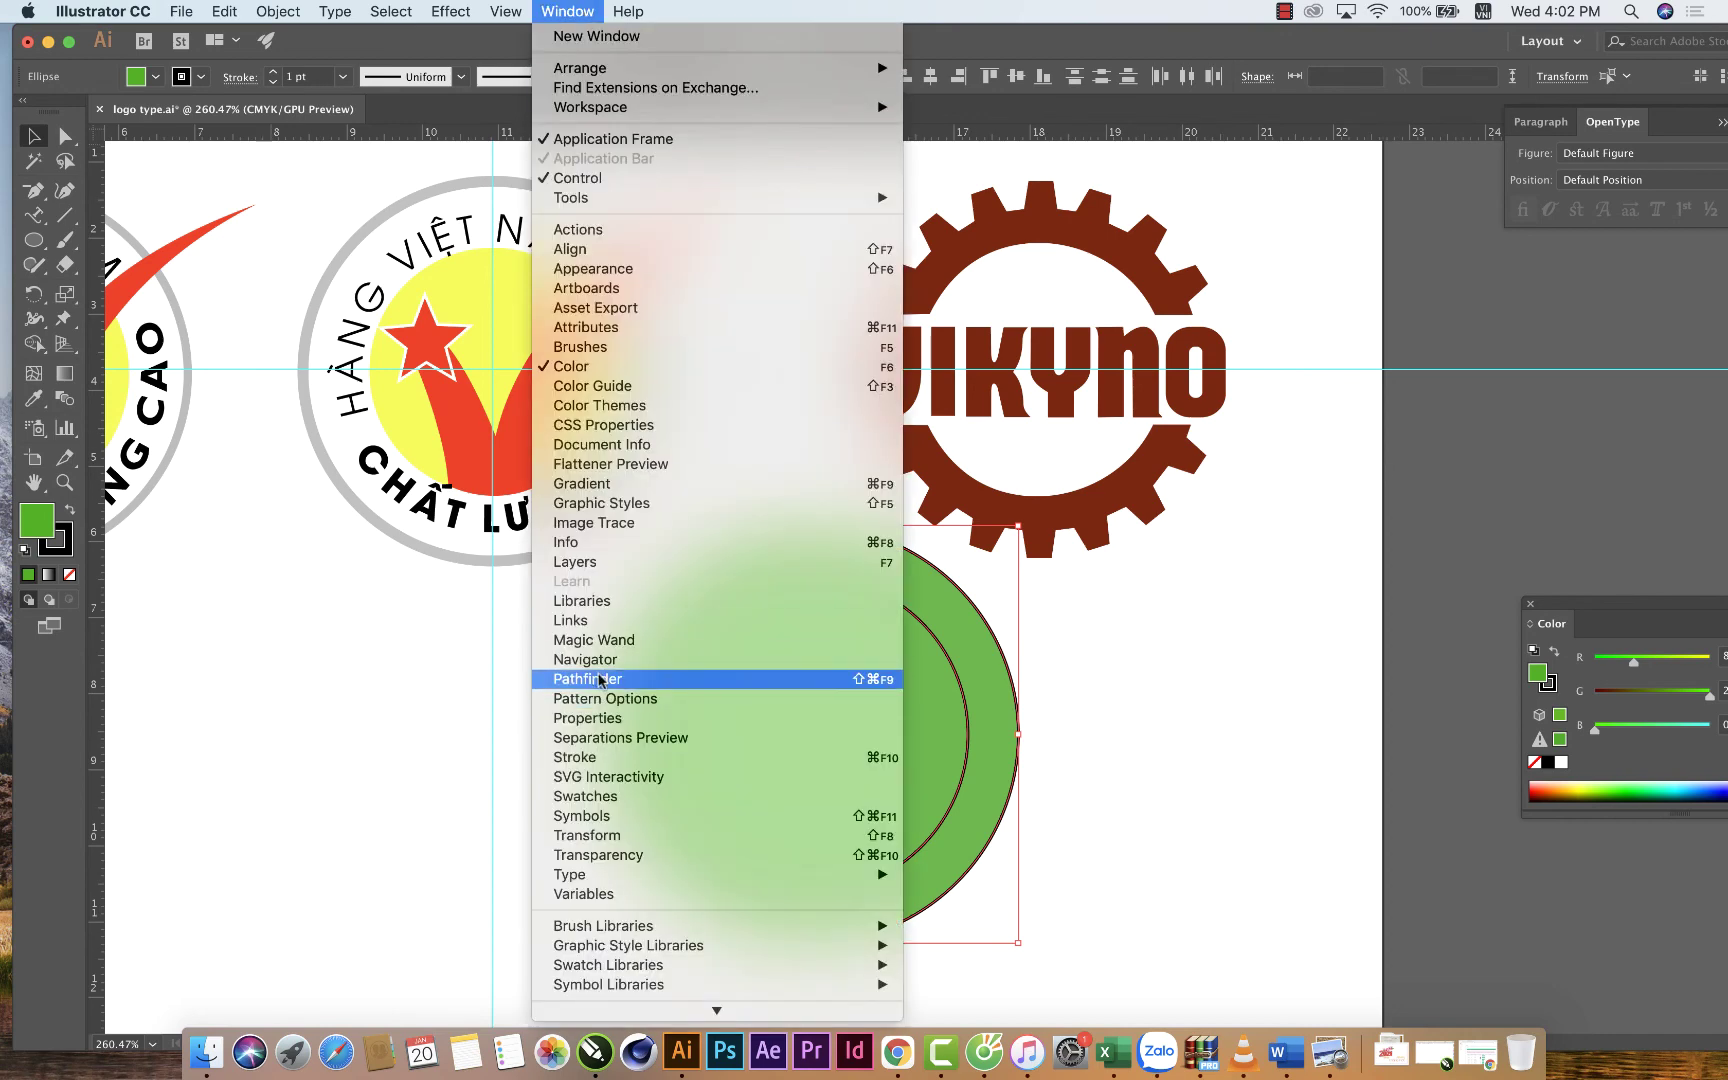
pyautogui.click(646, 686)
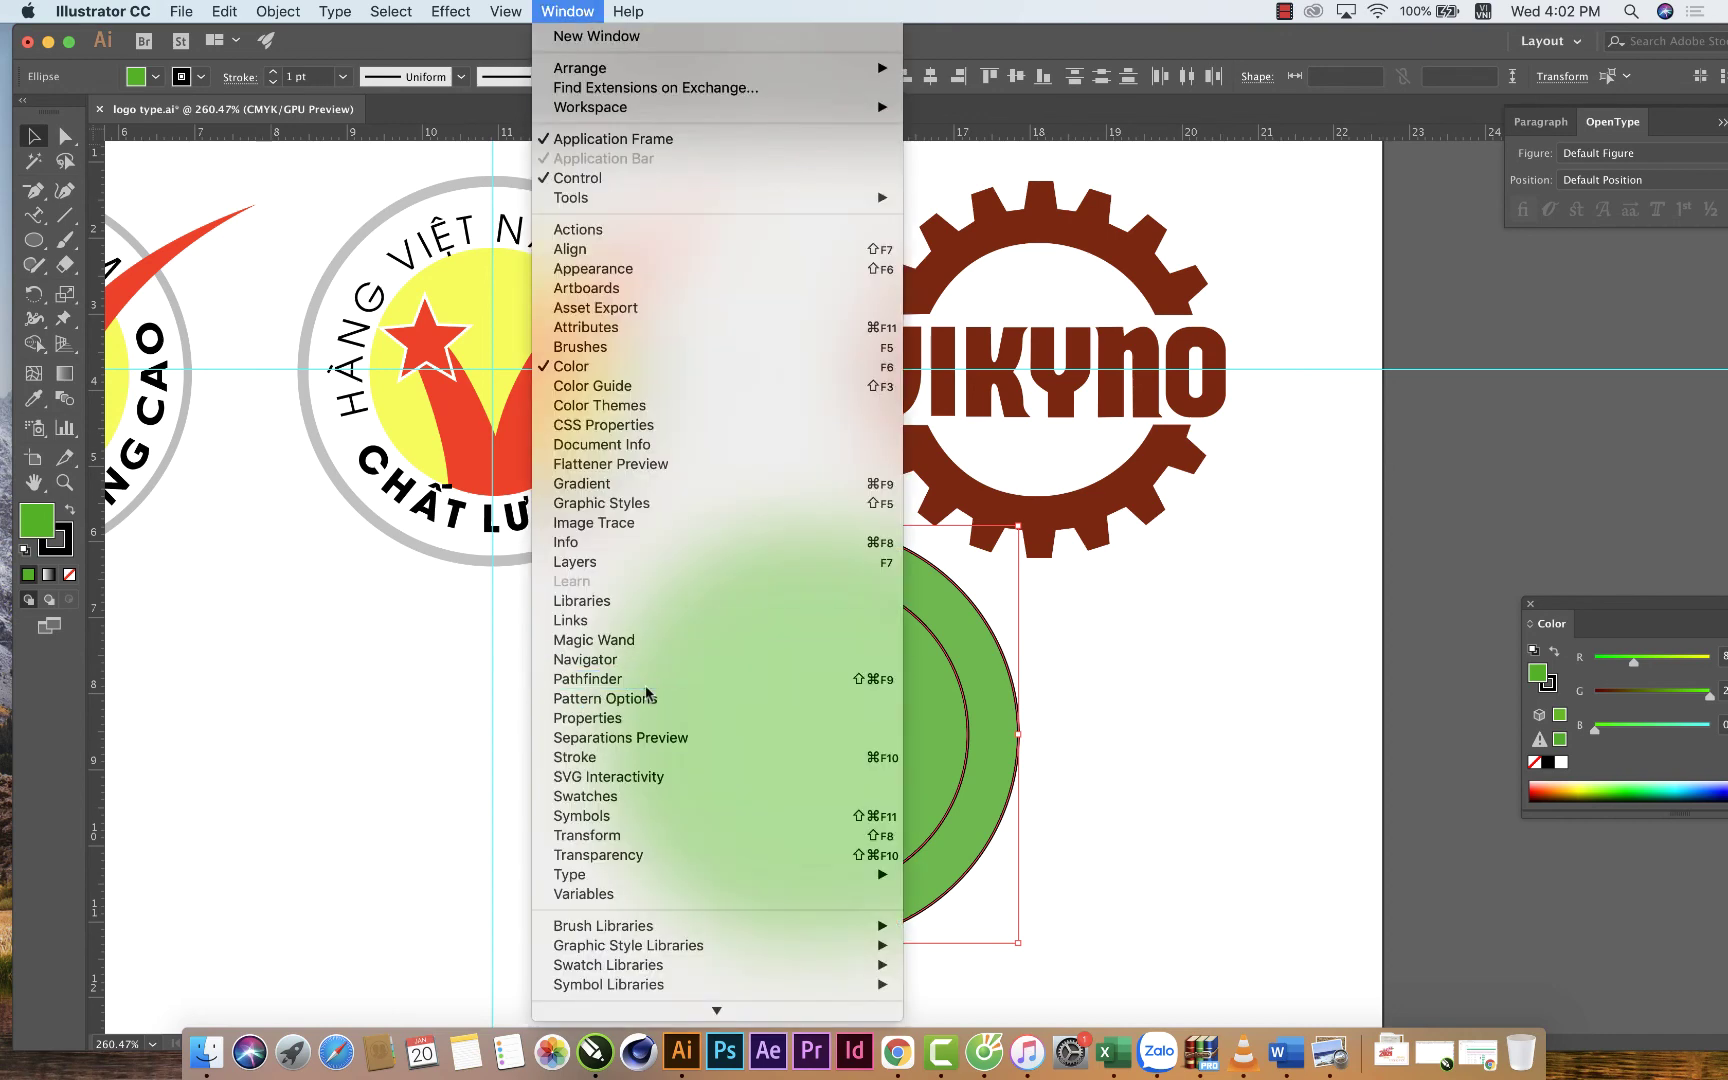
pyautogui.moveTo(1470, 503); pyautogui.dragTo(1299, 579)
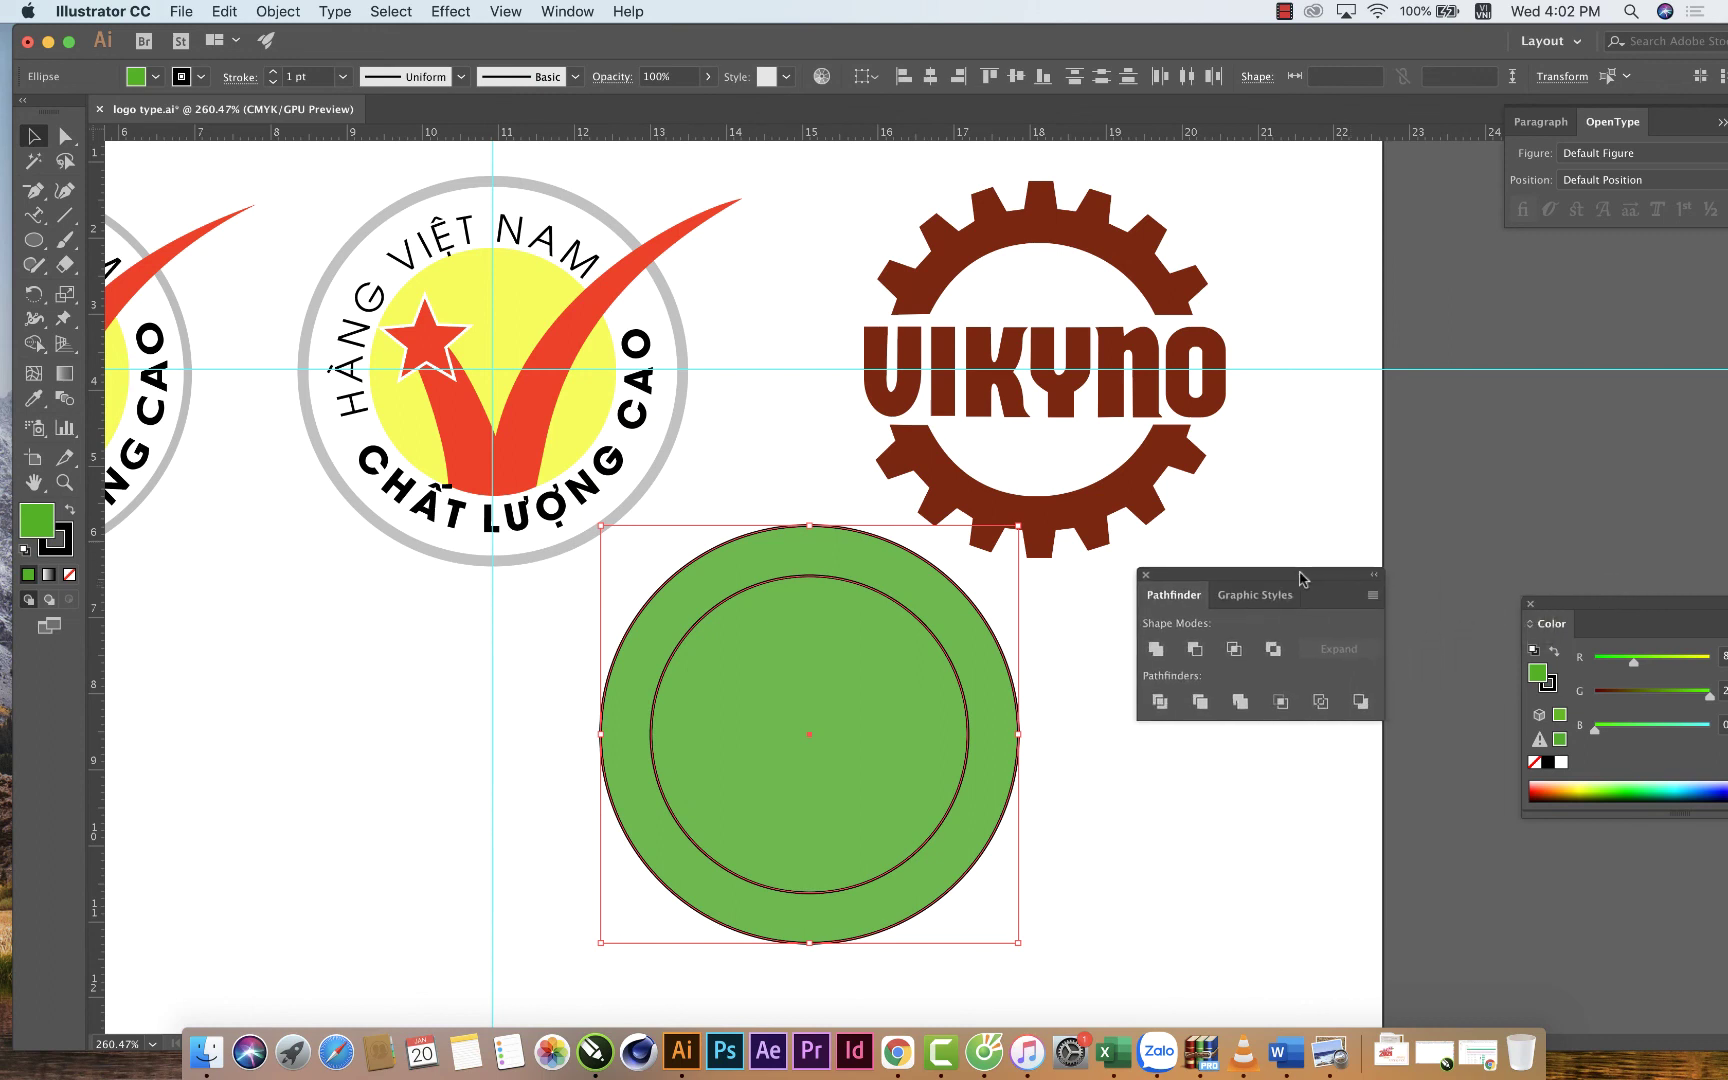
pyautogui.click(1273, 650)
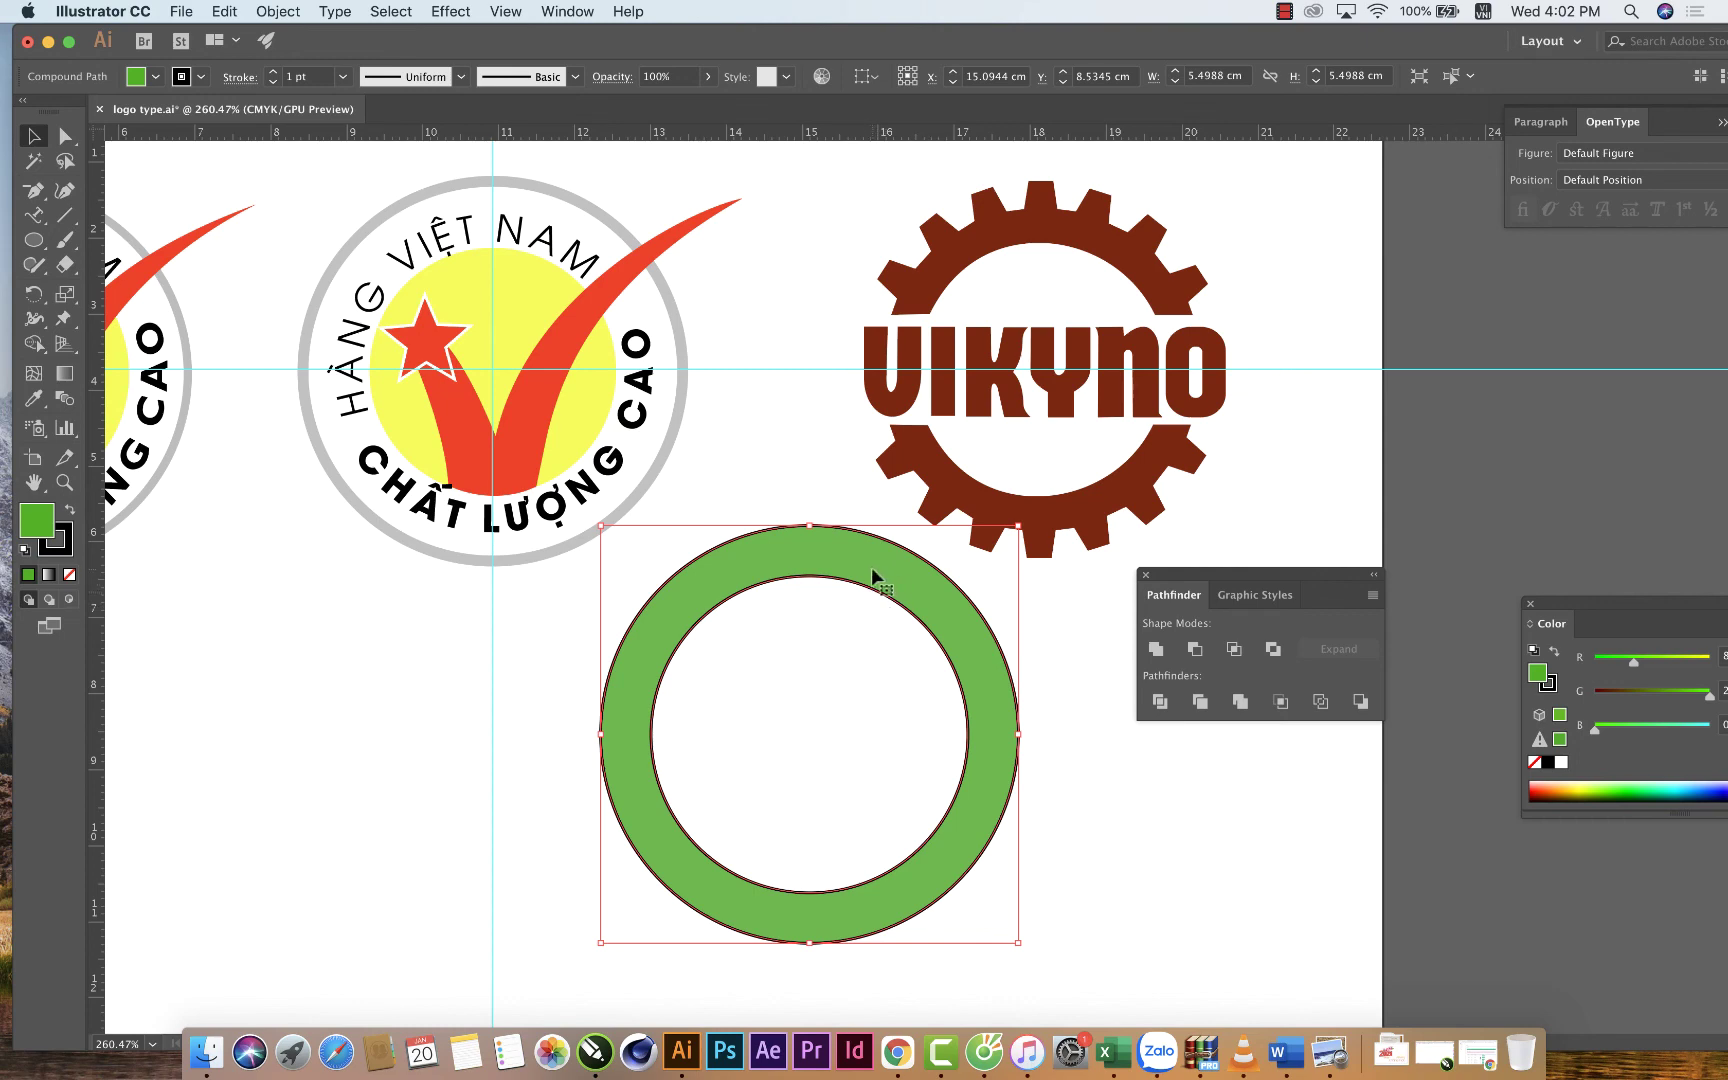
pyautogui.click(1274, 651)
pyautogui.click(795, 635)
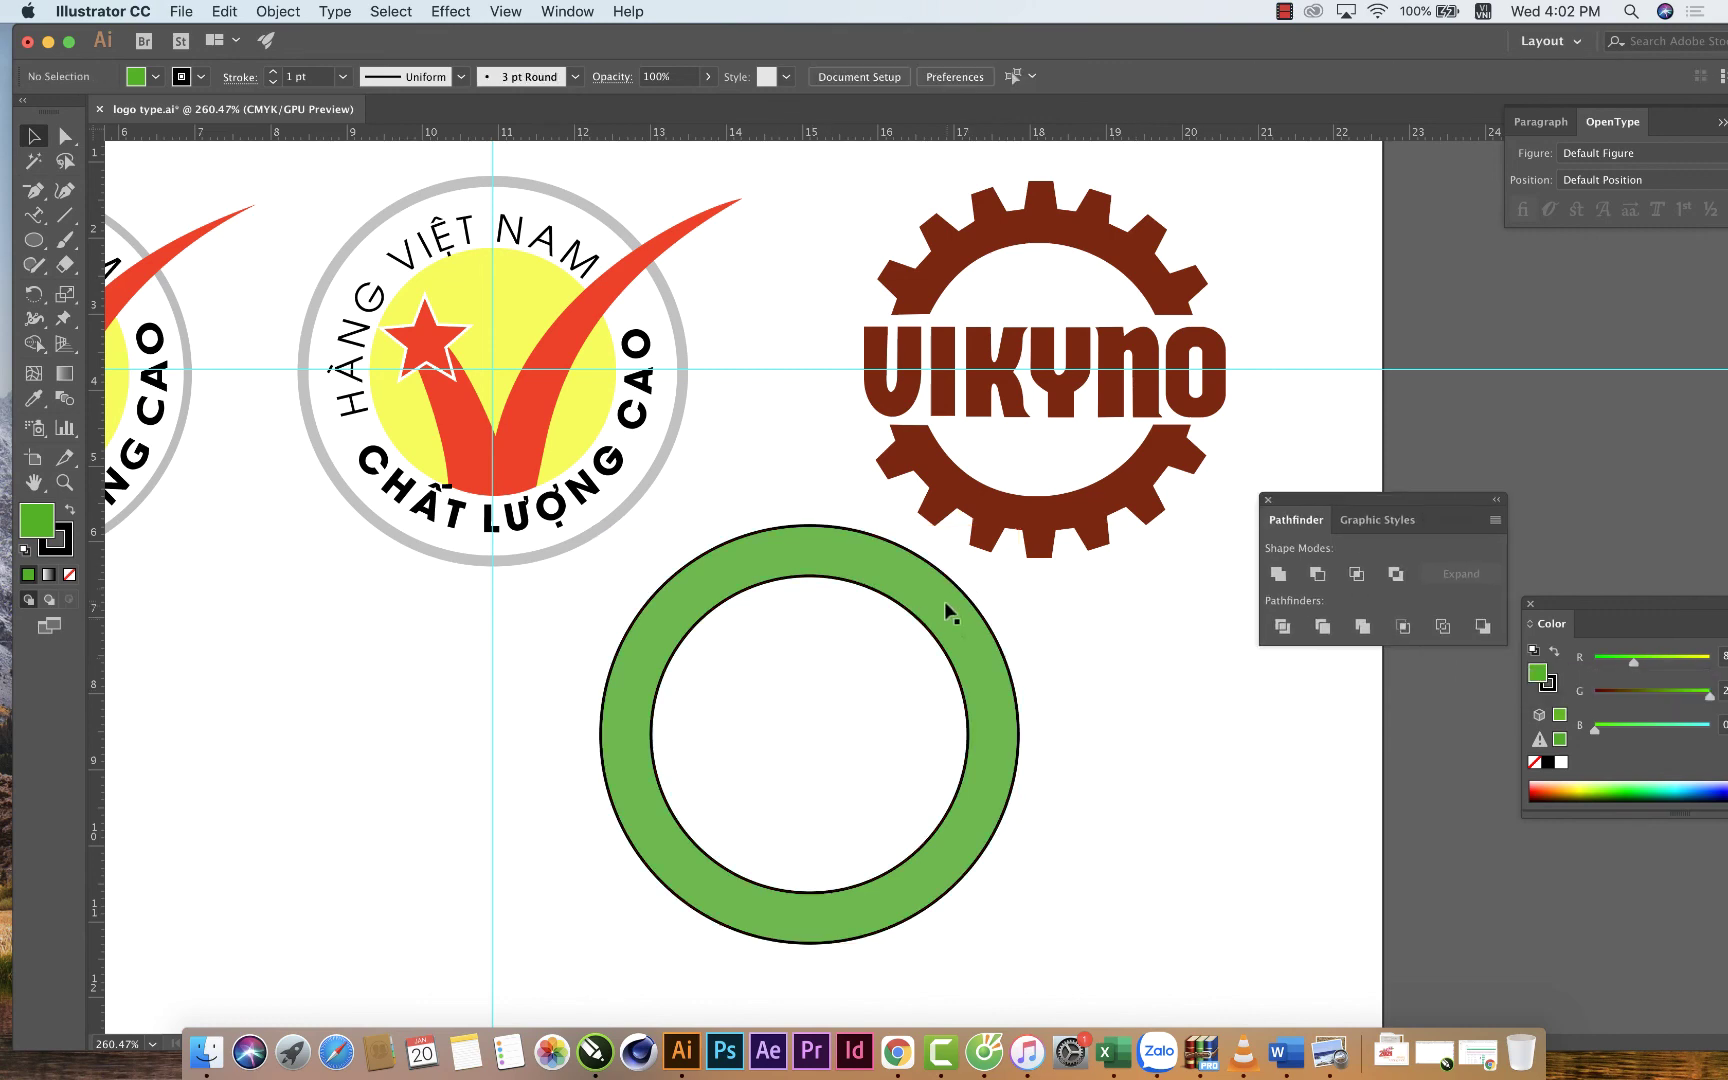
# Set the green ring's stroke to None and nudge it up and left.
pyautogui.moveTo(949, 606); pyautogui.dragTo(942, 642)
pyautogui.click(70, 540)
pyautogui.click(69, 575)
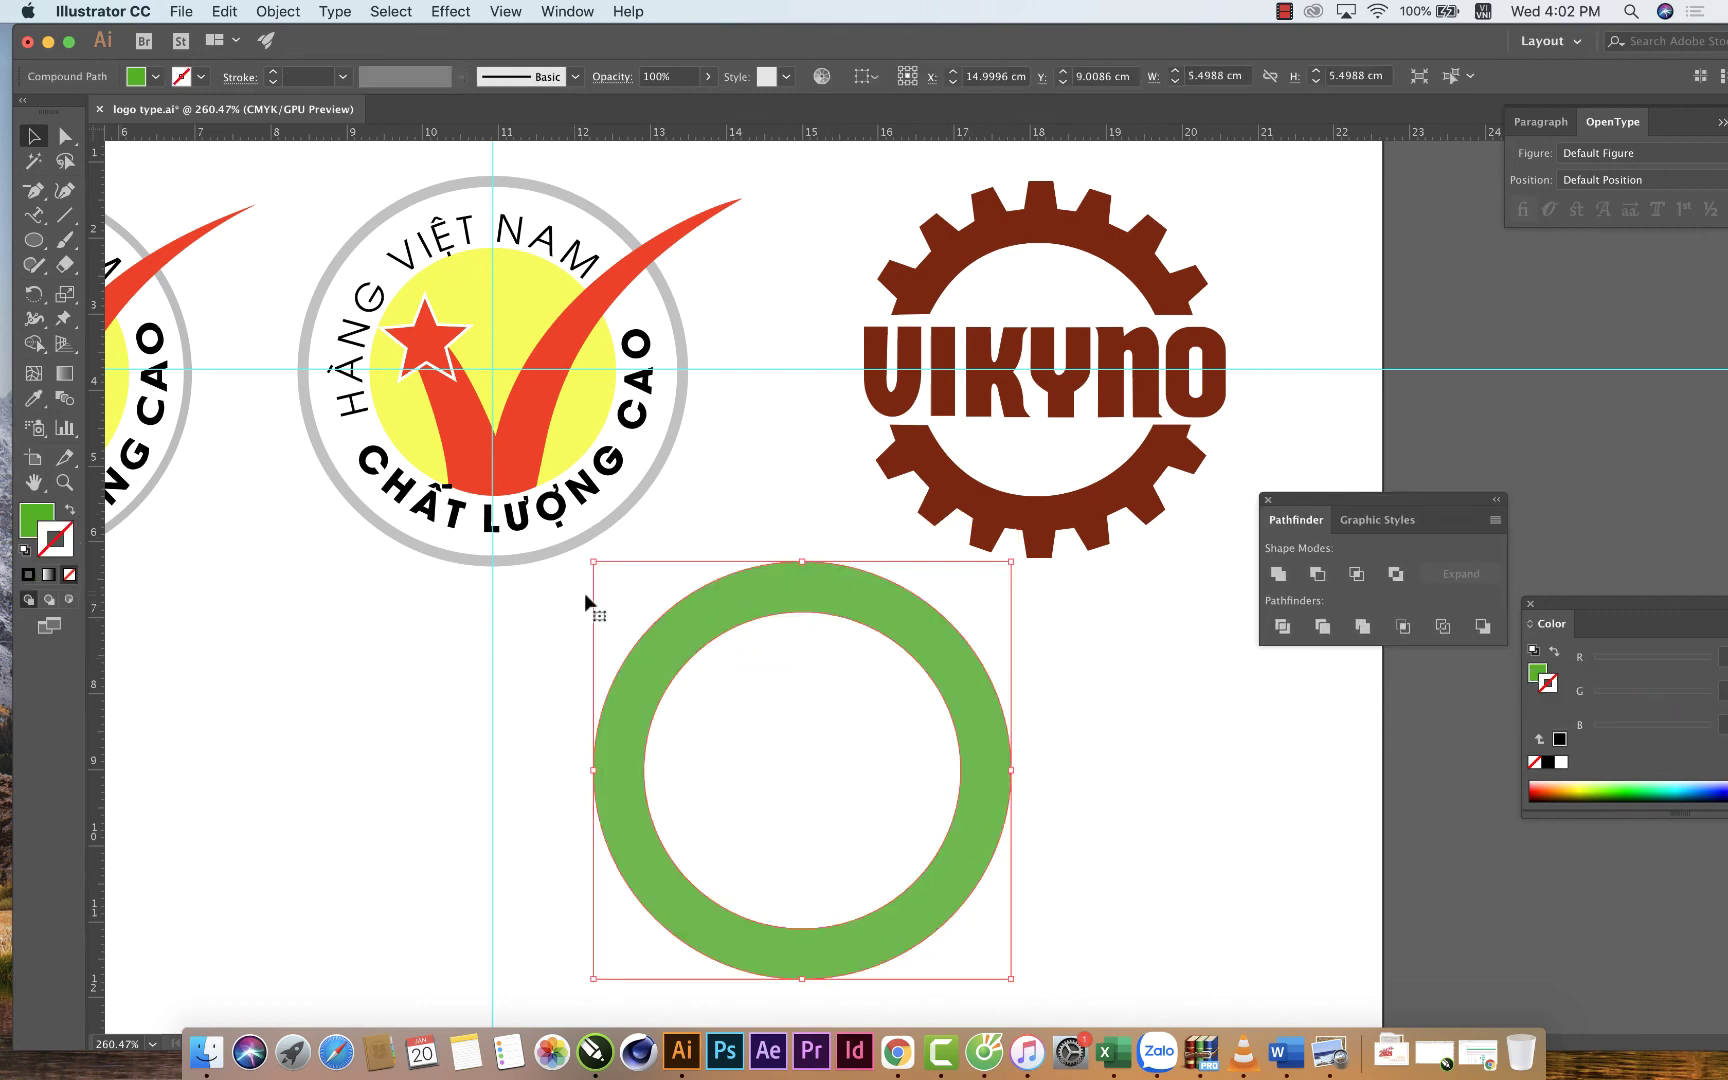
pyautogui.moveTo(690, 616); pyautogui.dragTo(663, 639)
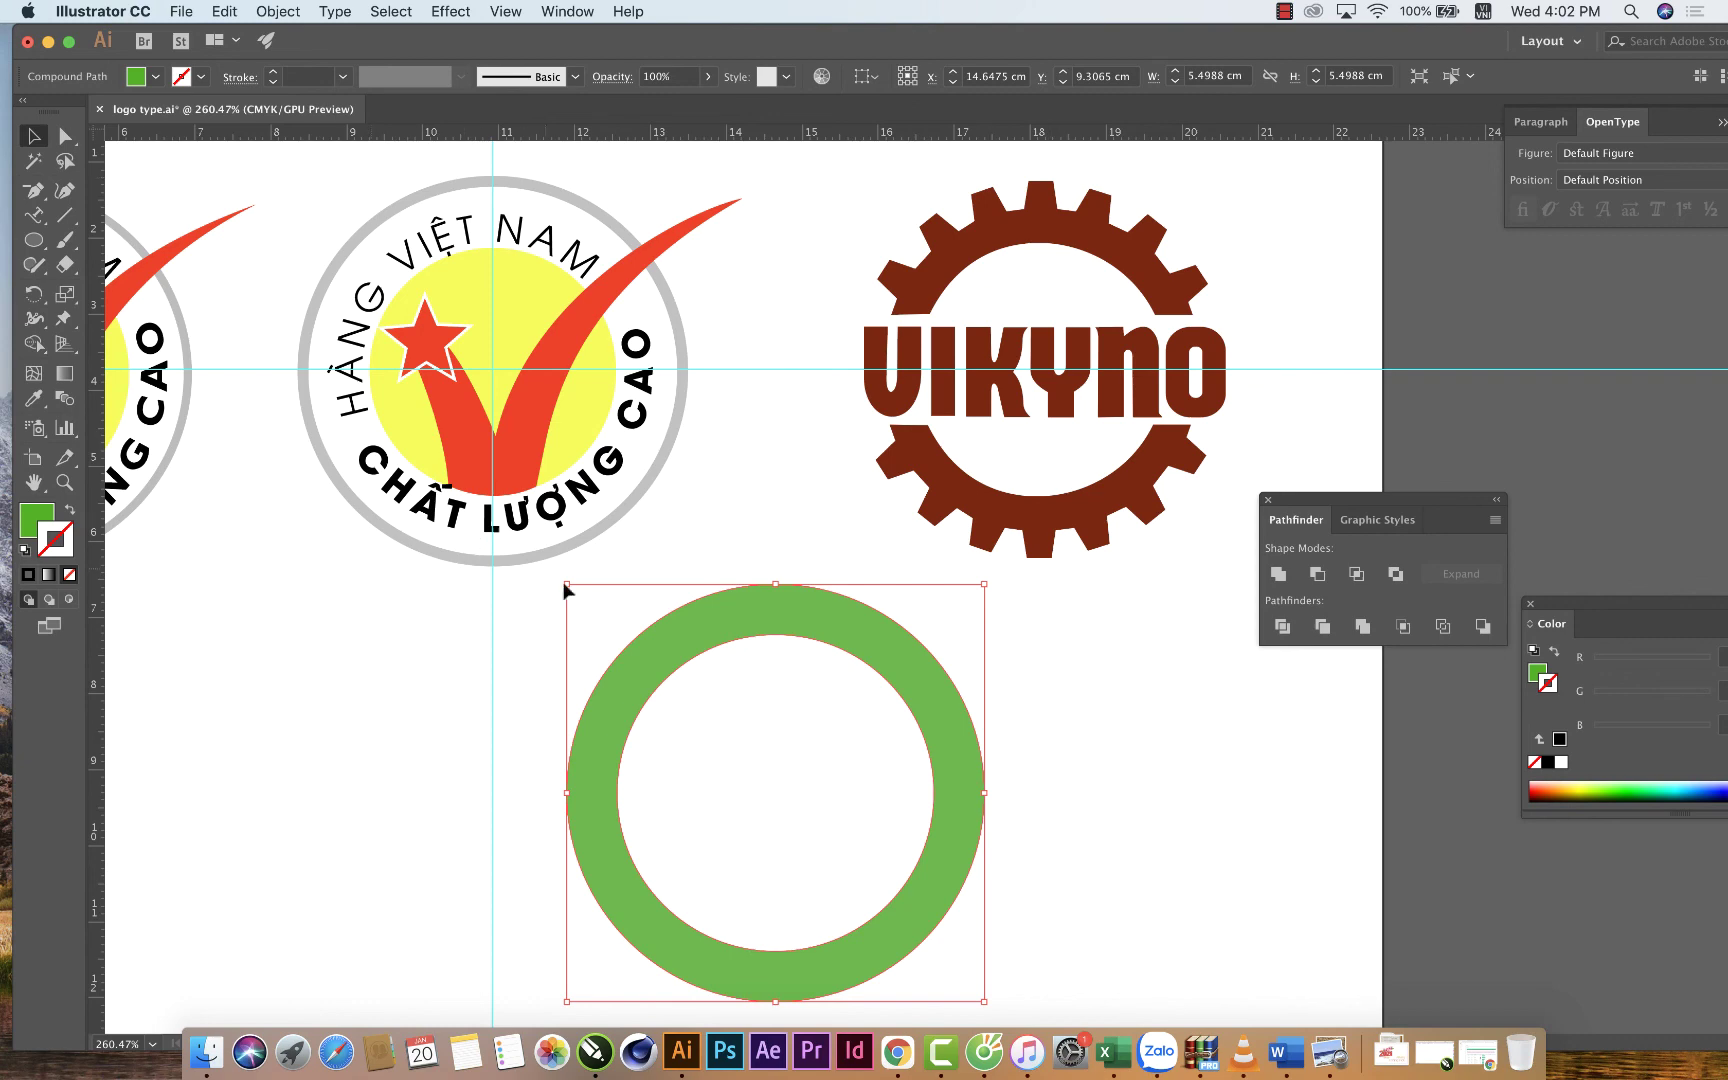
pyautogui.moveTo(659, 666); pyautogui.dragTo(636, 662)
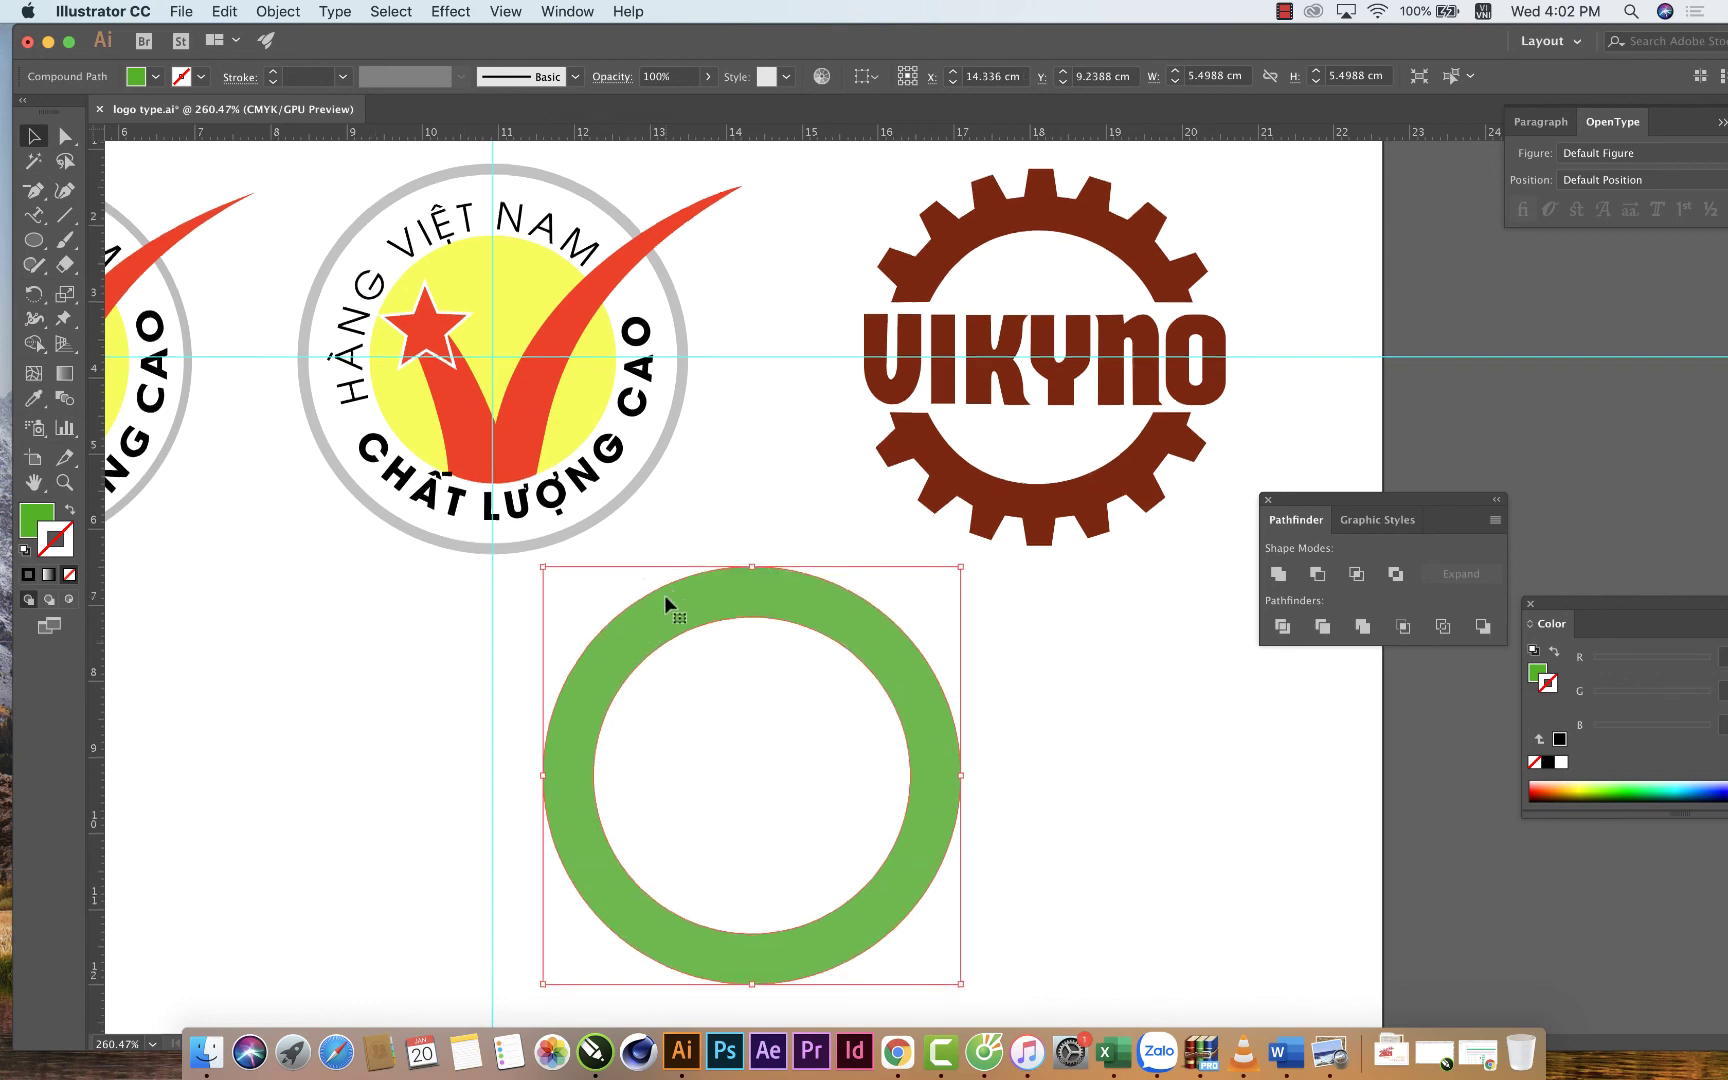
# Drag a vertical and a horizontal guide to cross at the ring's centre.
pyautogui.scroll(-2, 667, 606)
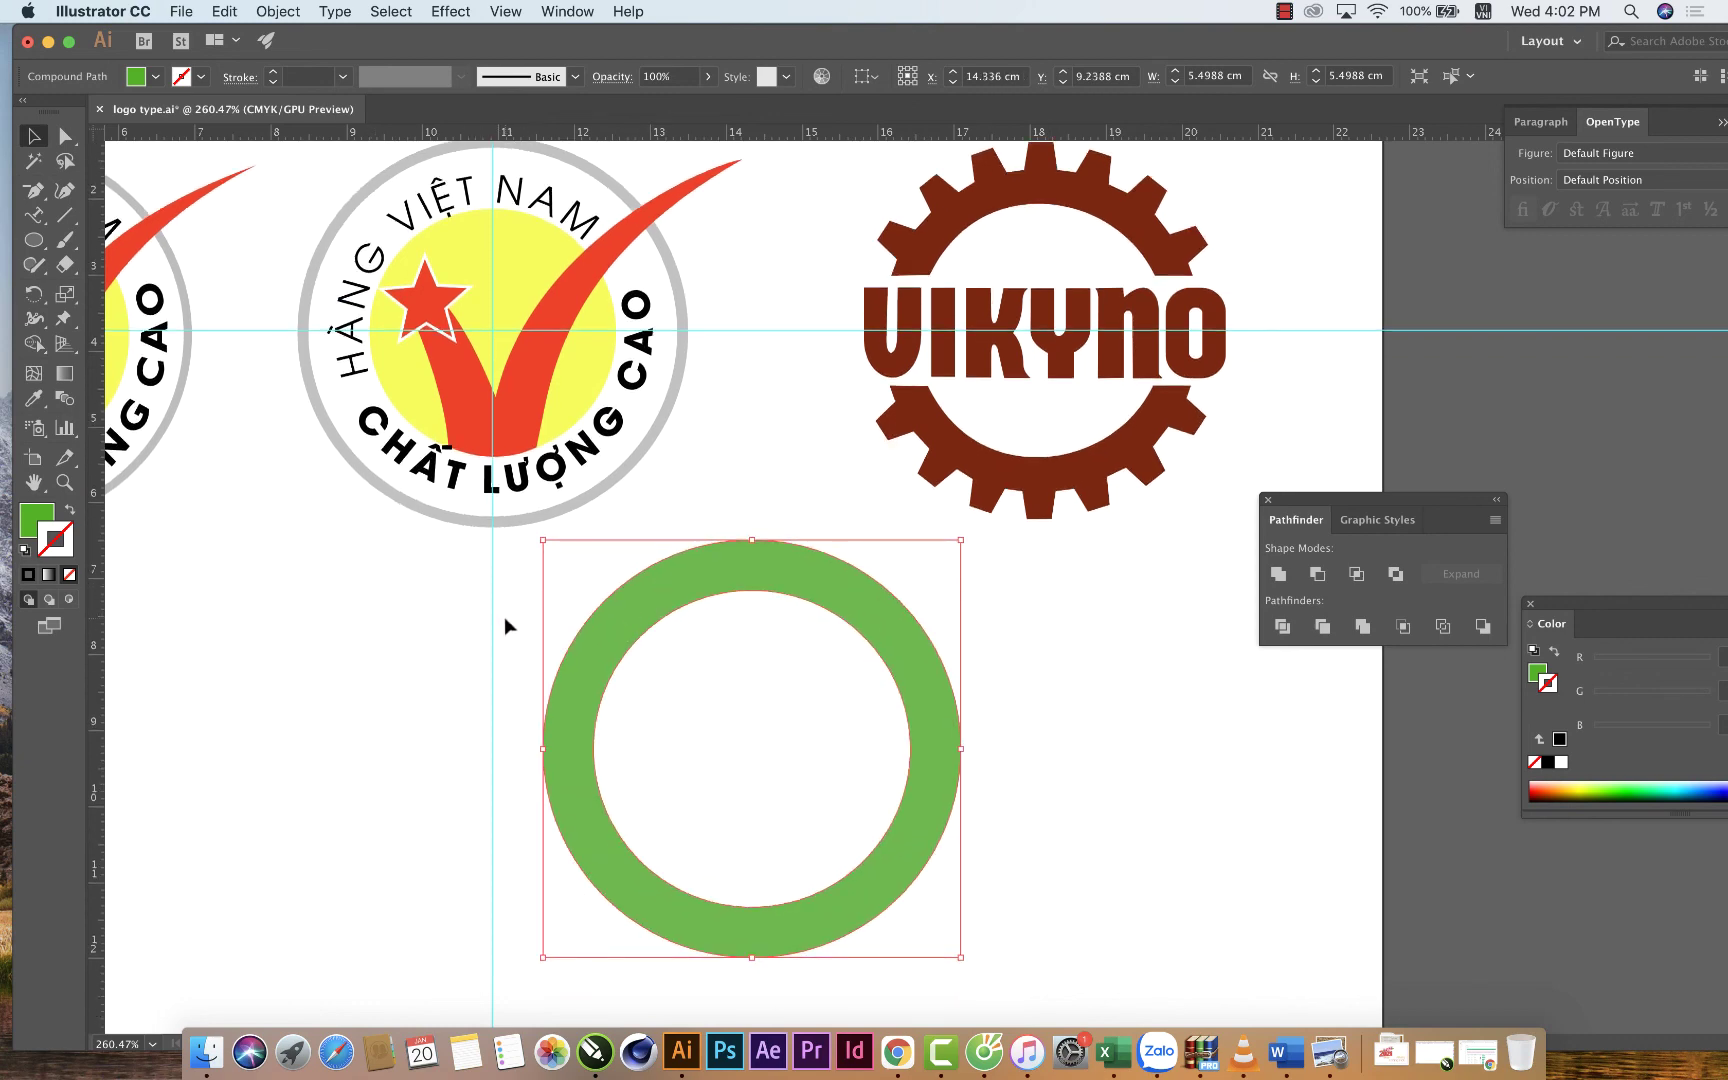
pyautogui.moveTo(492, 620)
pyautogui.mouseDown()
pyautogui.moveTo(749, 600)
pyautogui.moveTo(752, 580)
pyautogui.mouseUp()
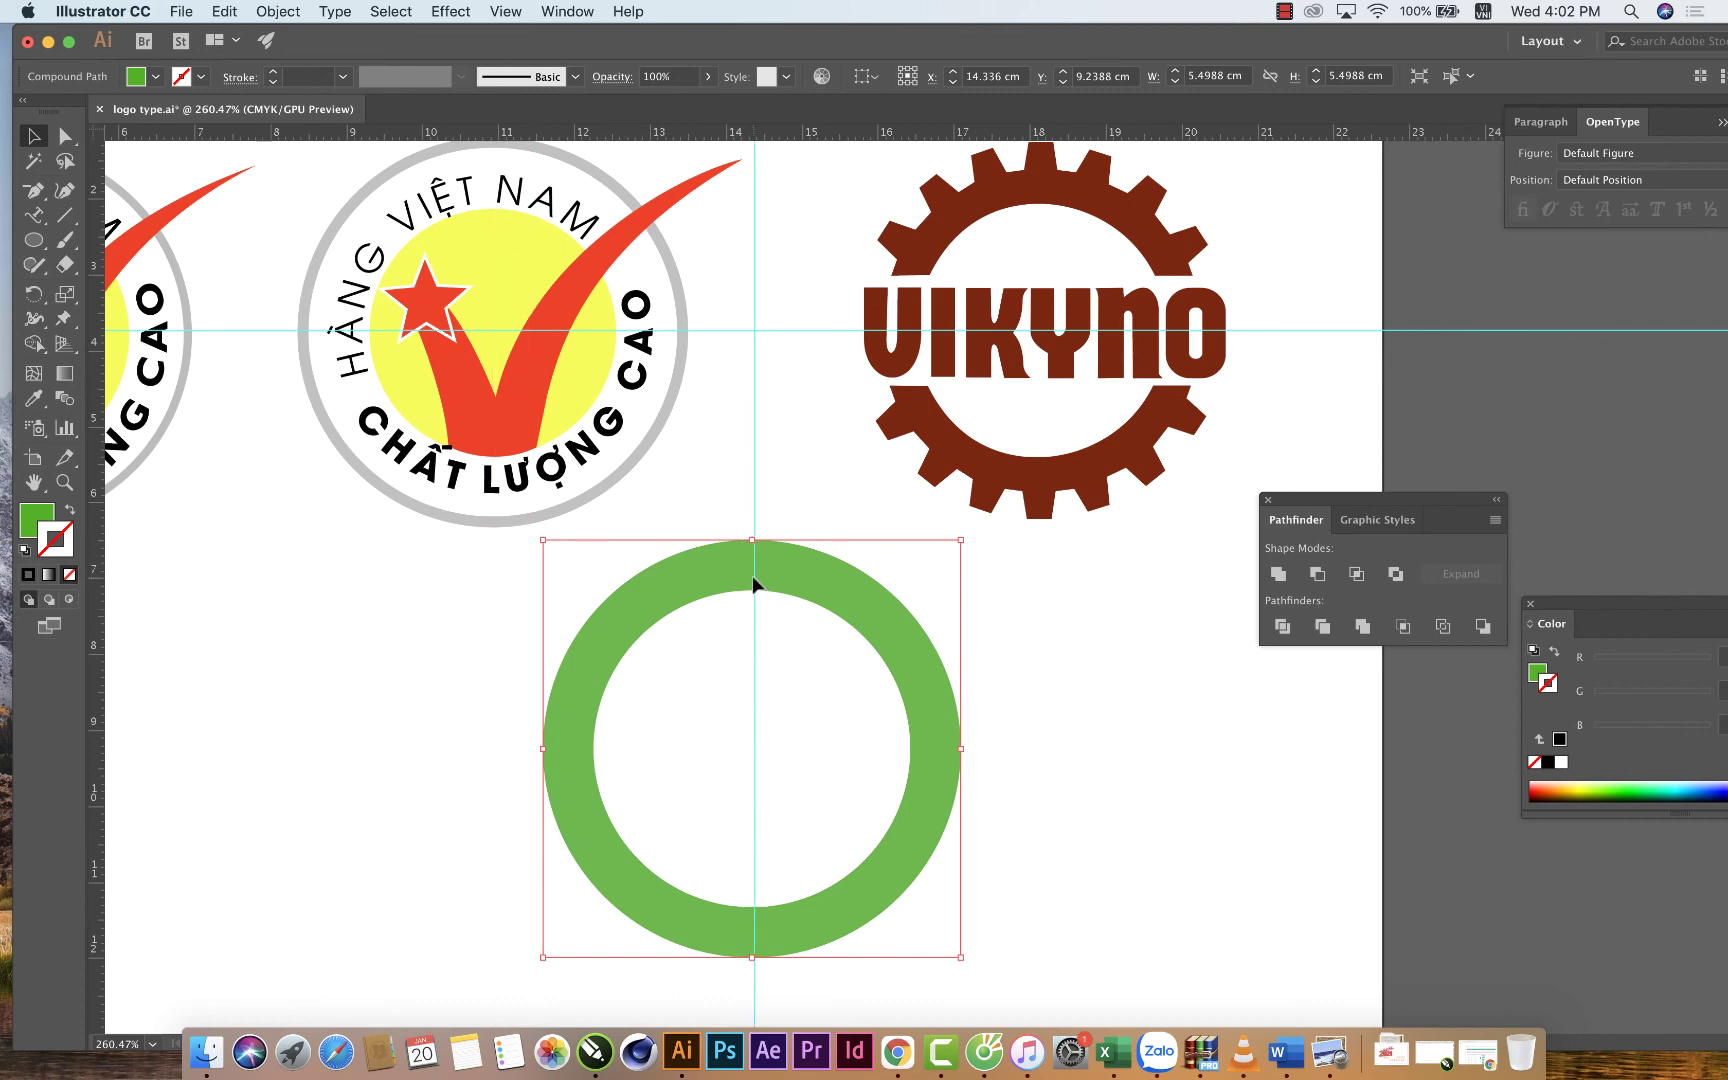
pyautogui.click(751, 580)
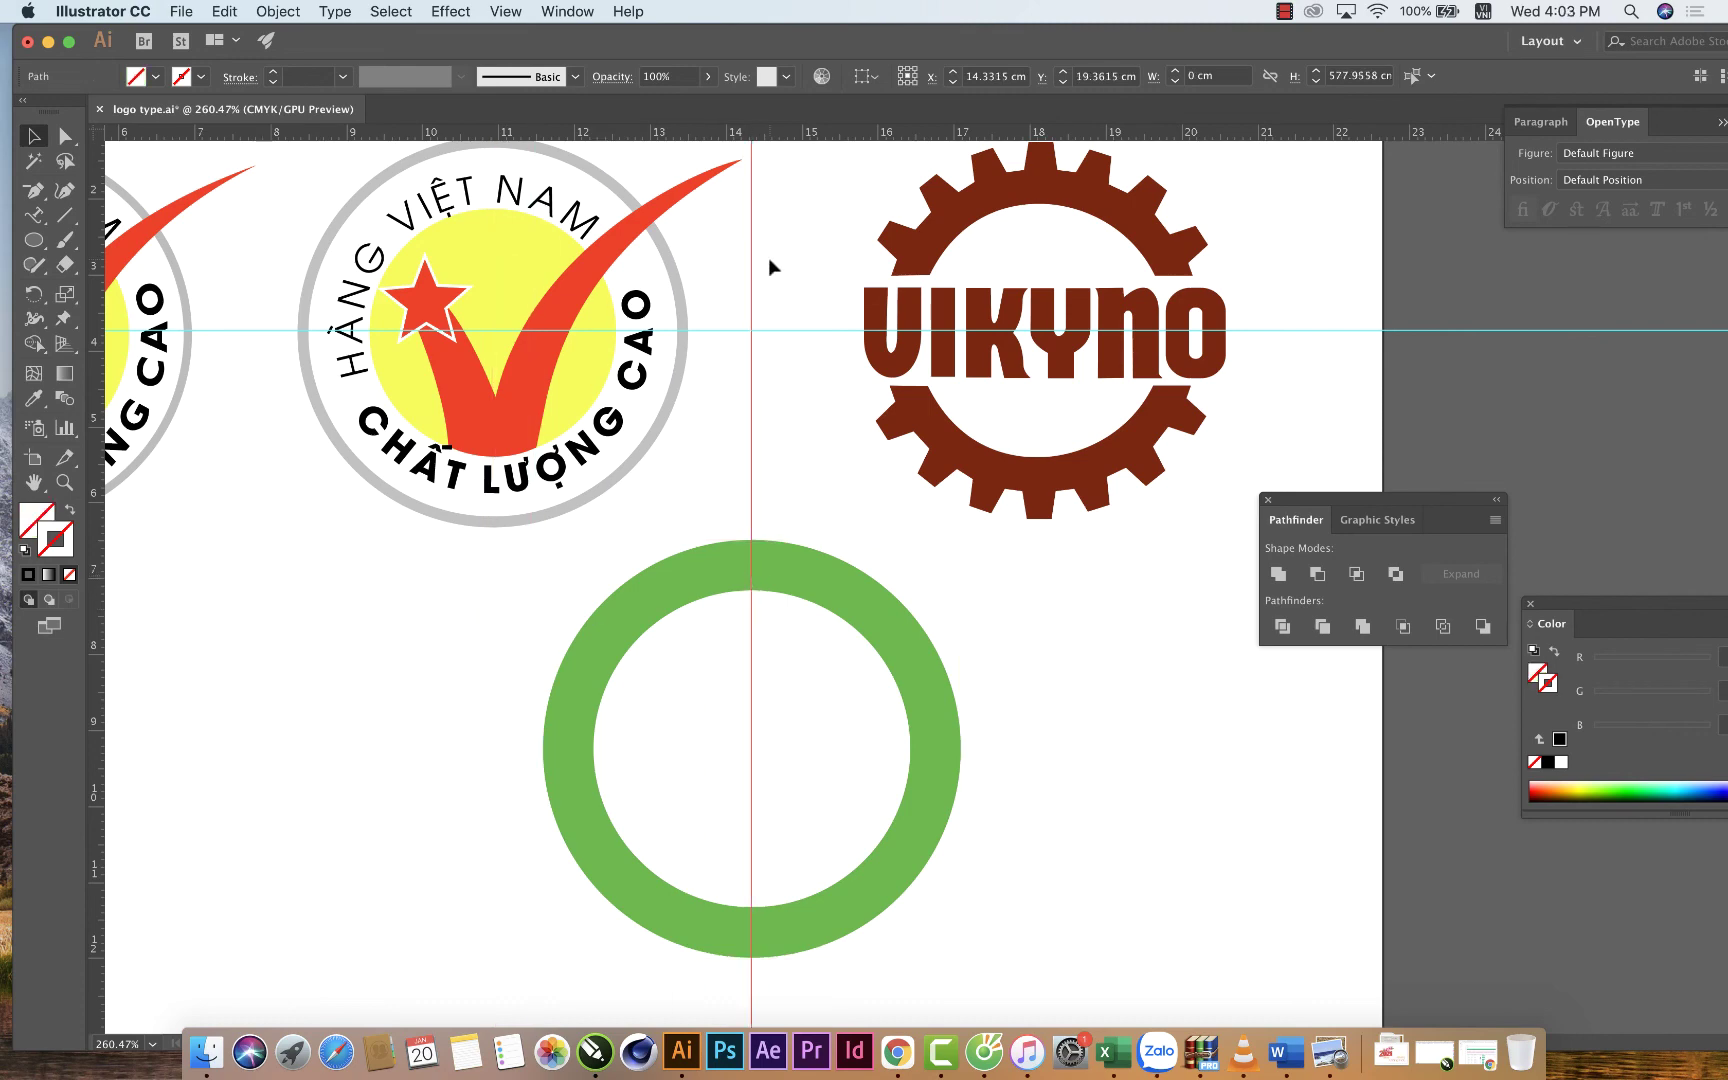
pyautogui.moveTo(777, 330)
pyautogui.mouseDown()
pyautogui.moveTo(768, 412)
pyautogui.moveTo(957, 750)
pyautogui.mouseUp()
pyautogui.click(771, 562)
pyautogui.keyDown('shift'); pyautogui.click(799, 412); pyautogui.keyUp('shift')
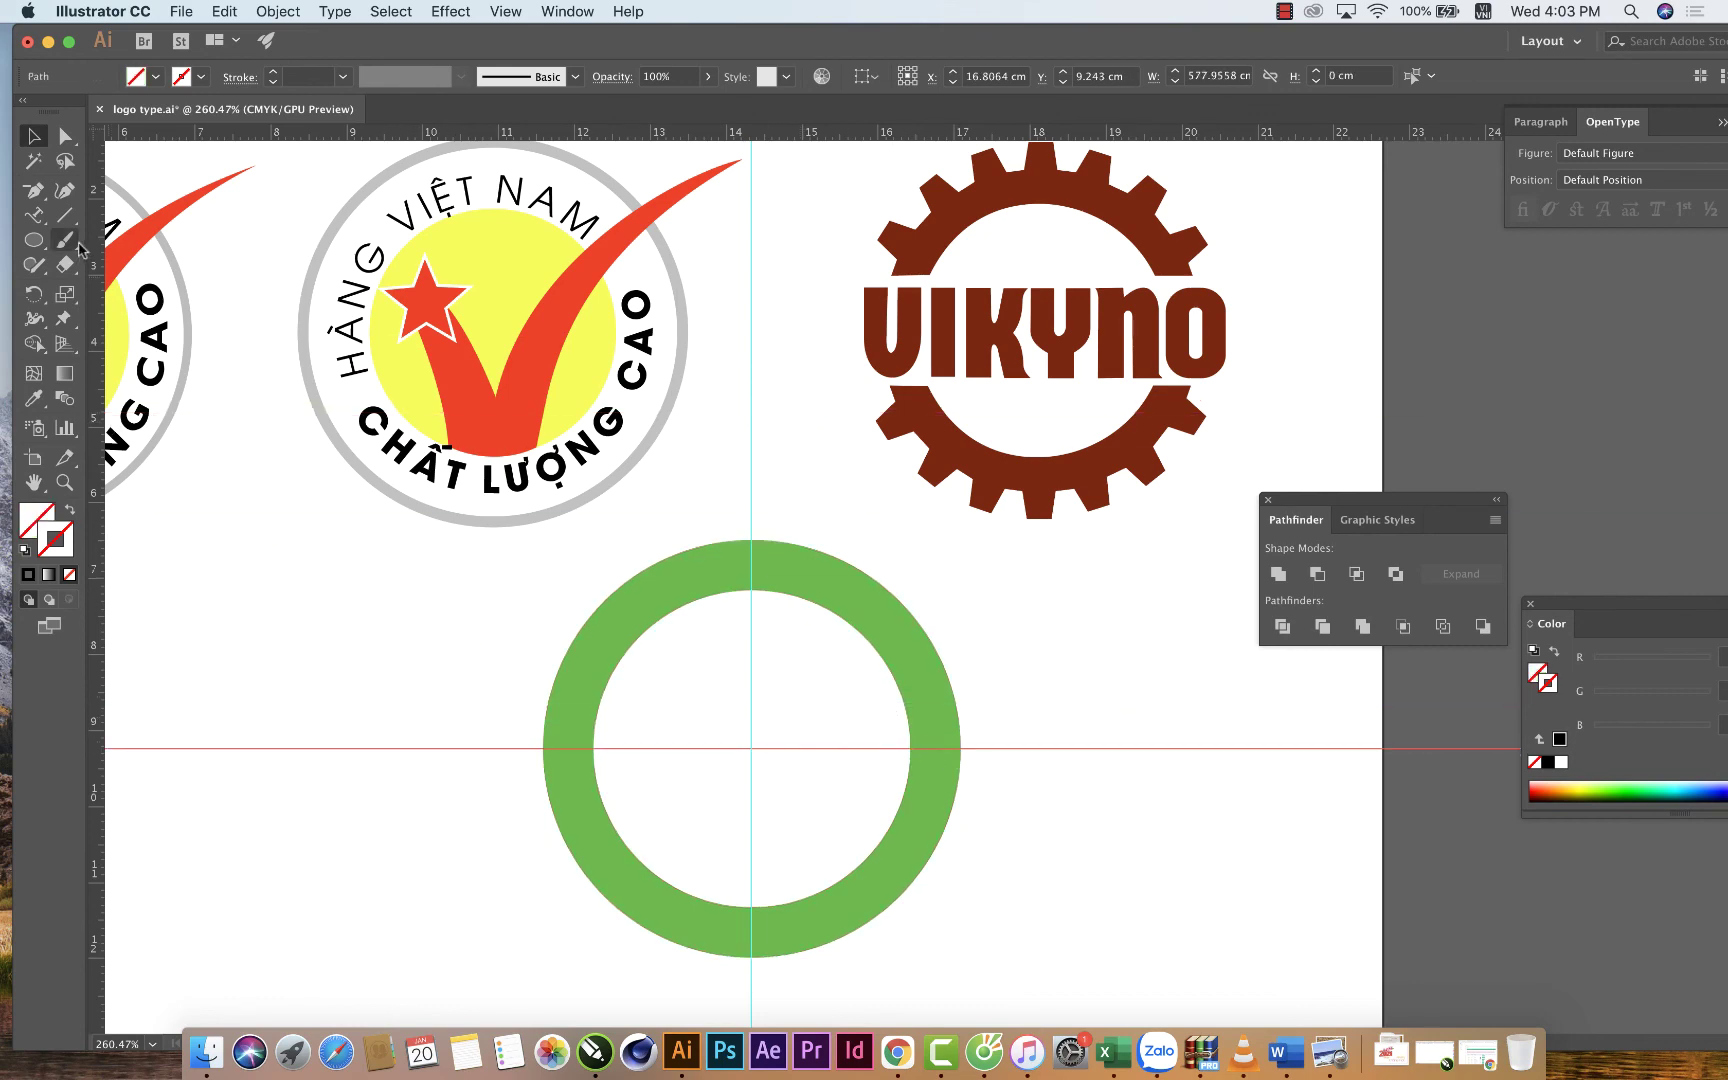
pyautogui.click(33, 240)
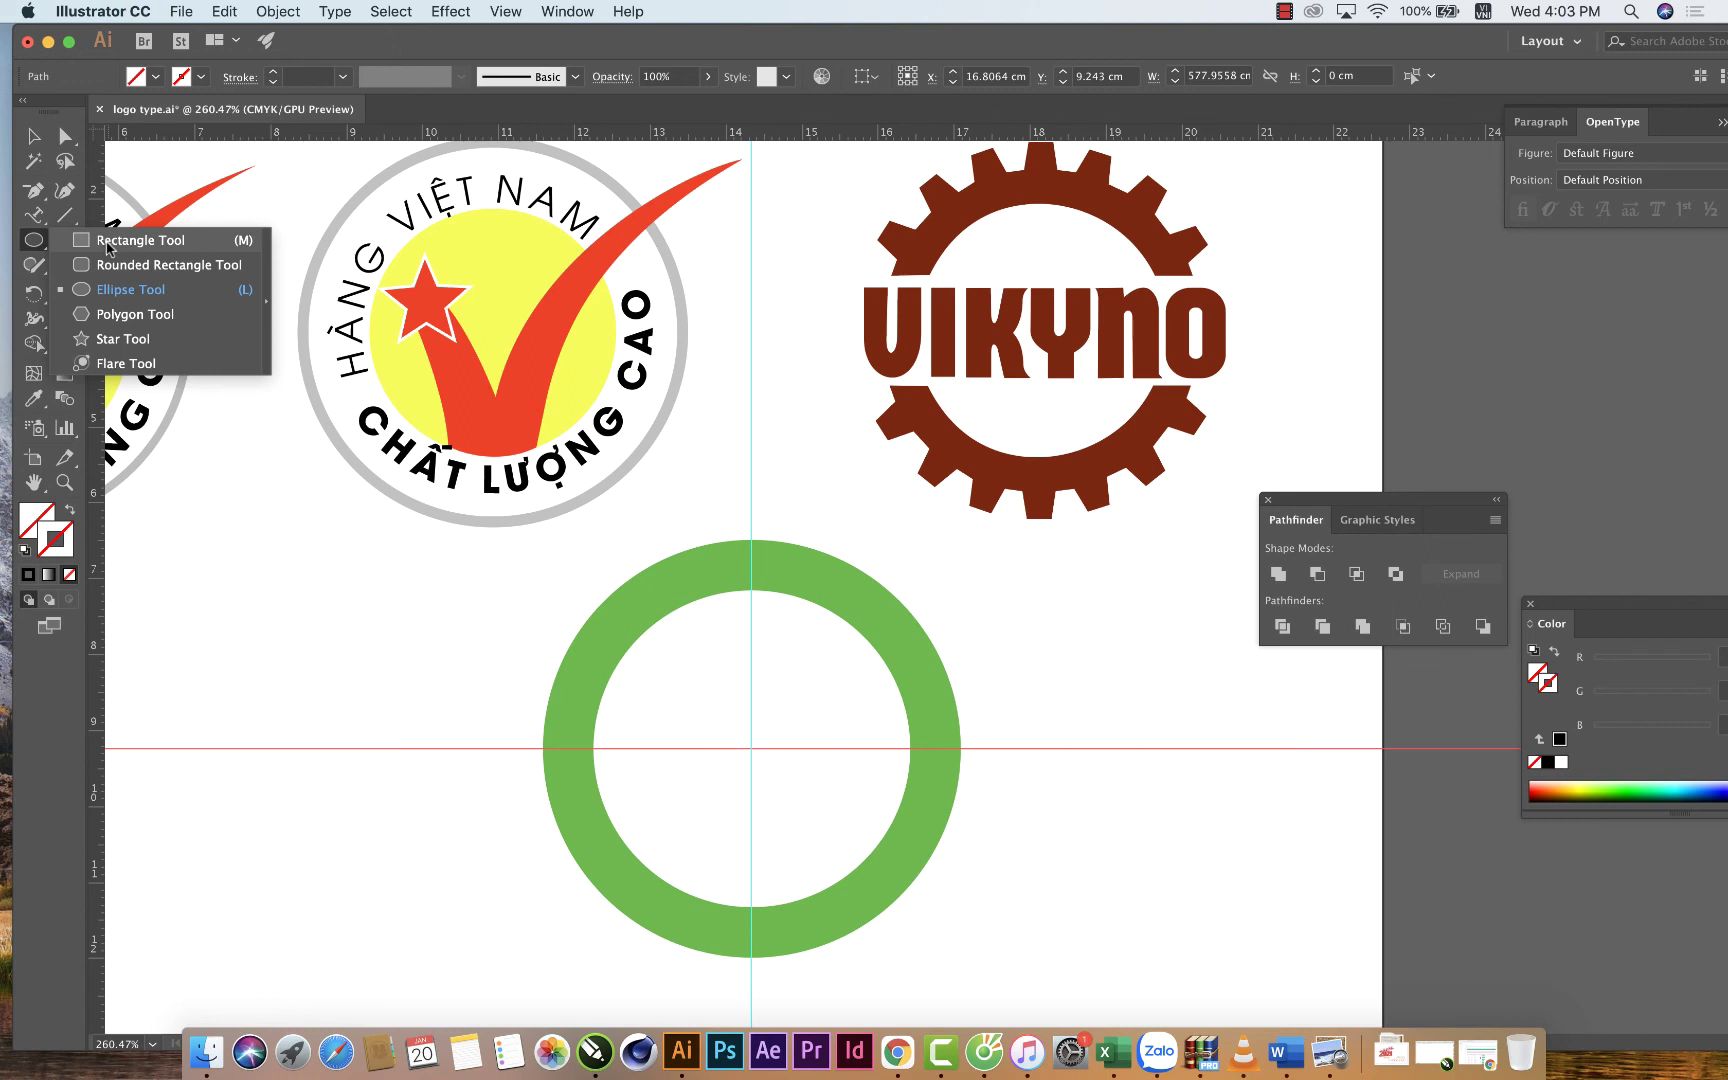
# Draw a small rectangle on top of the ring, horizontally centred, with a black outline.
pyautogui.click(108, 241)
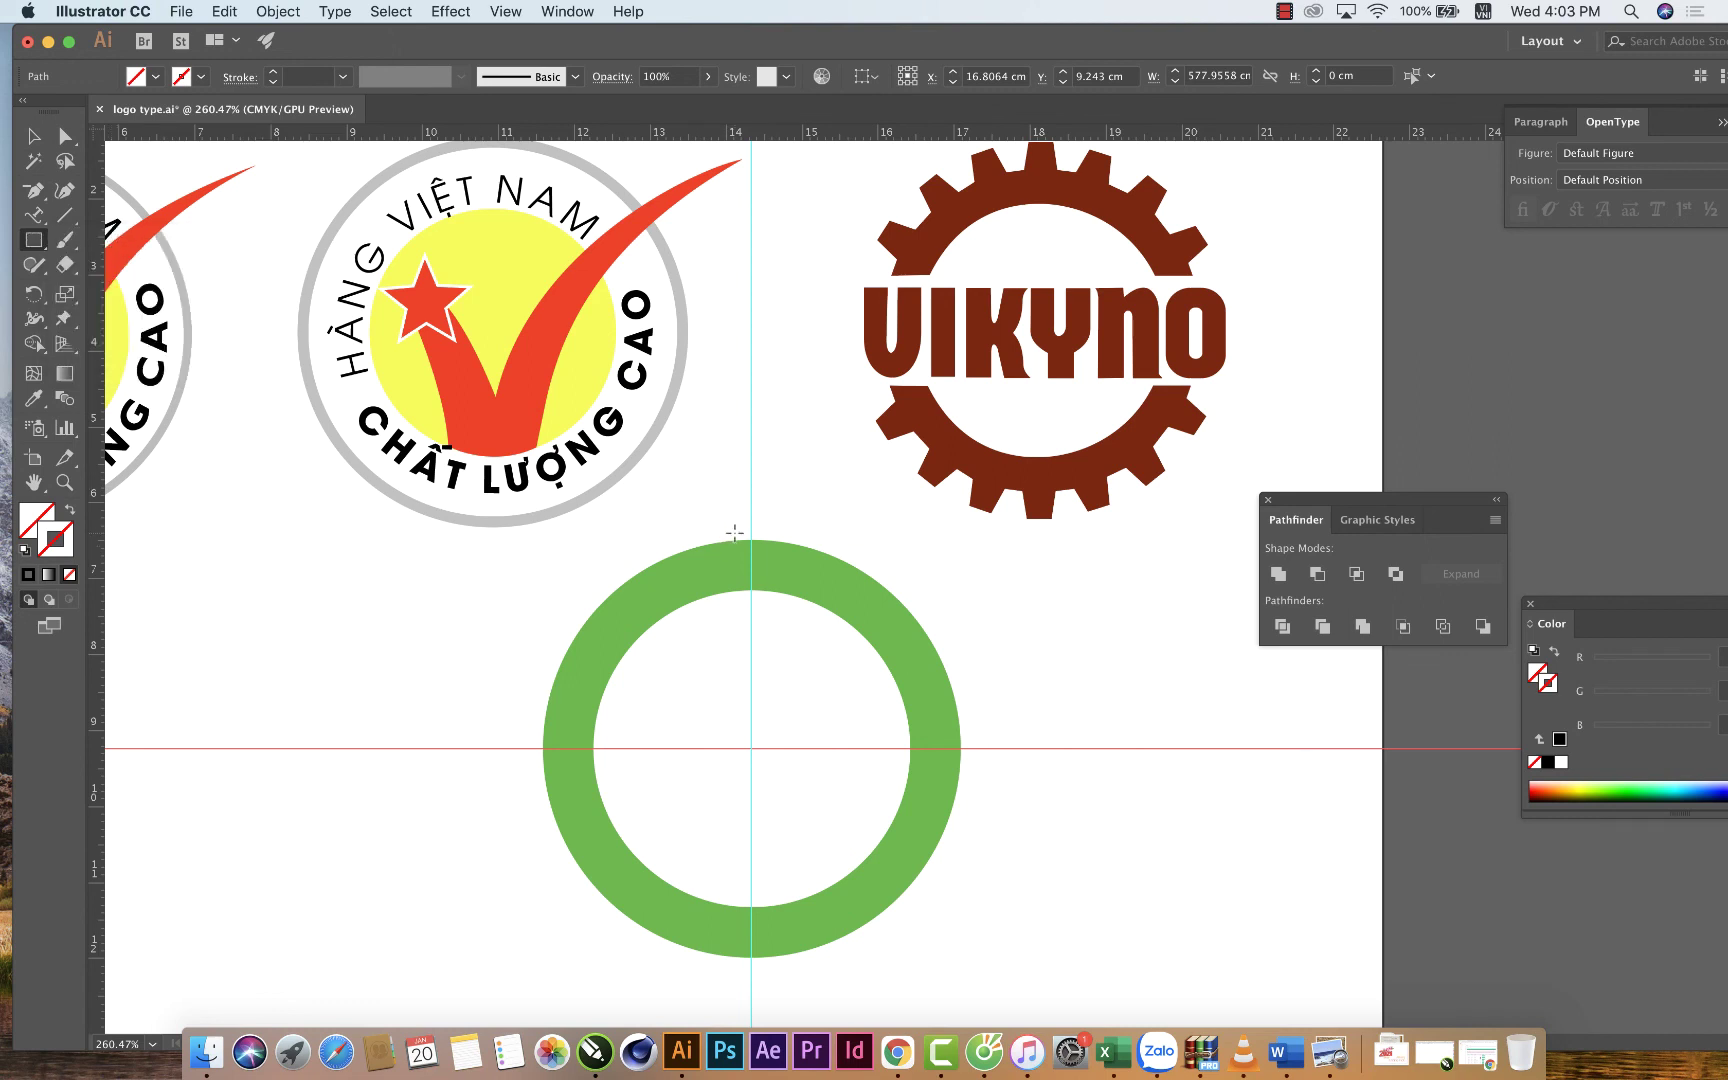
pyautogui.moveTo(732, 503); pyautogui.dragTo(776, 563)
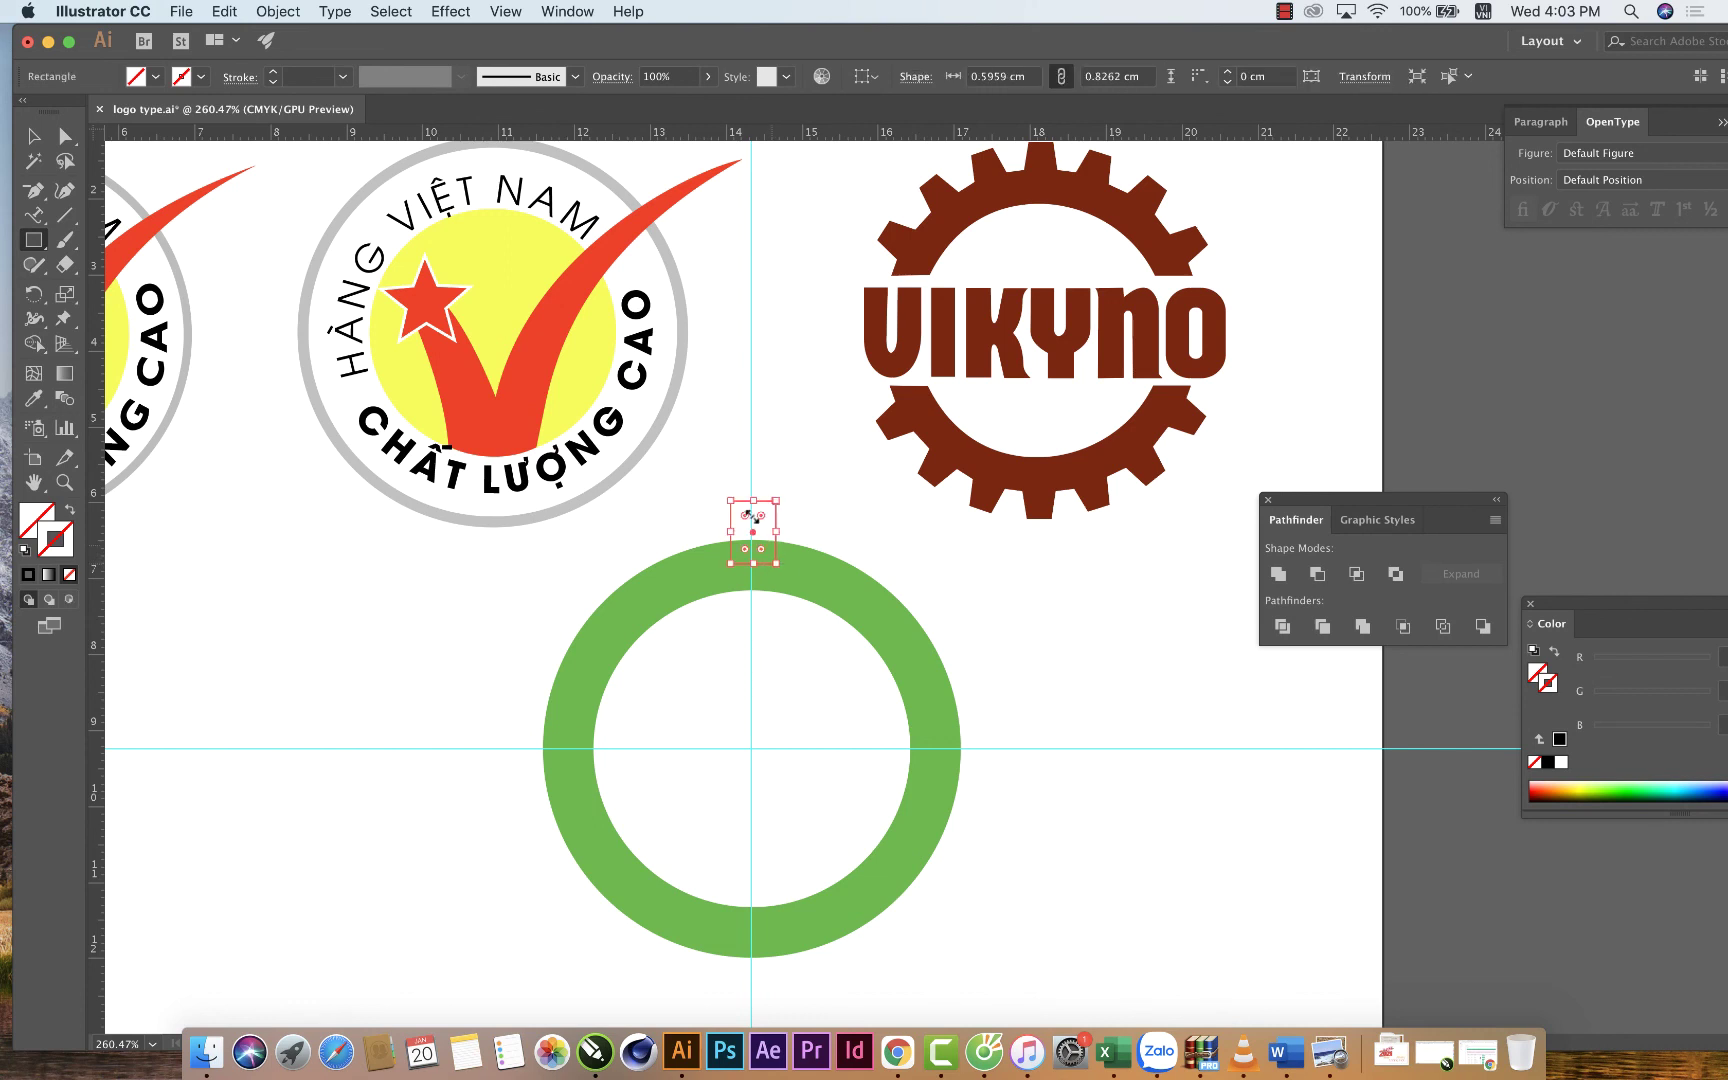
pyautogui.press('v')
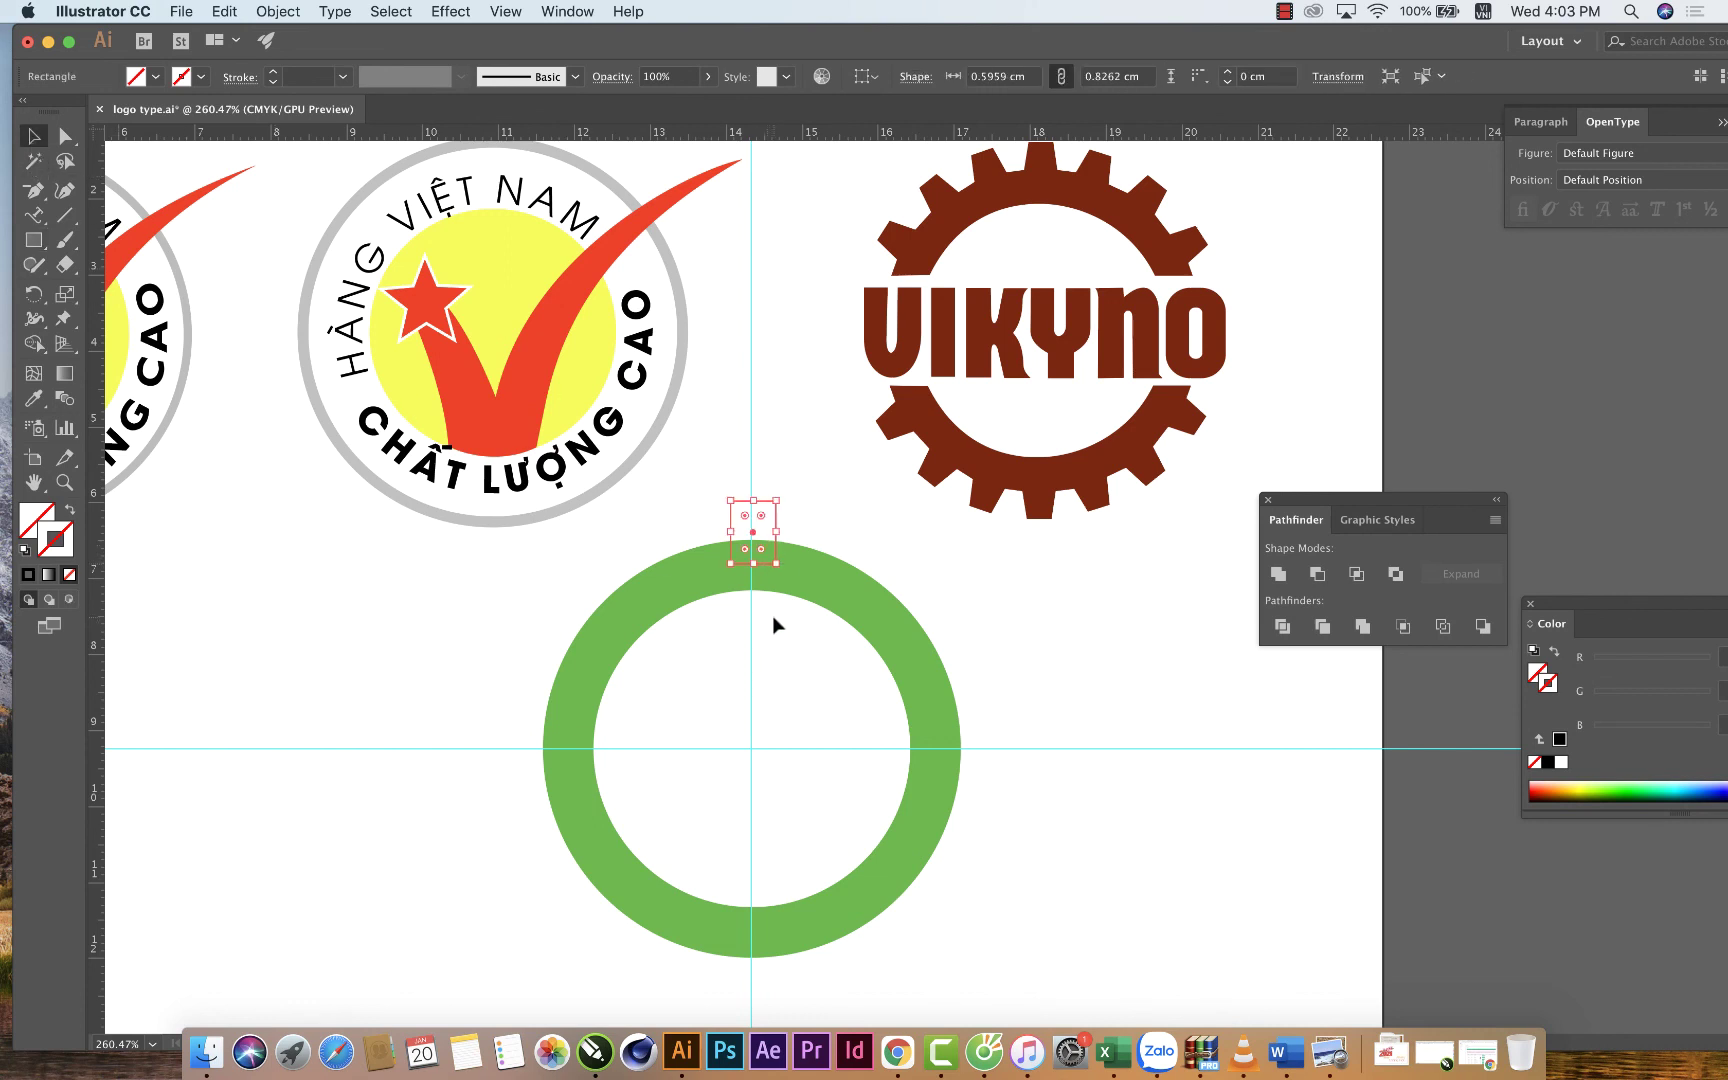
pyautogui.keyDown('shift'); pyautogui.click(811, 580); pyautogui.keyUp('shift')
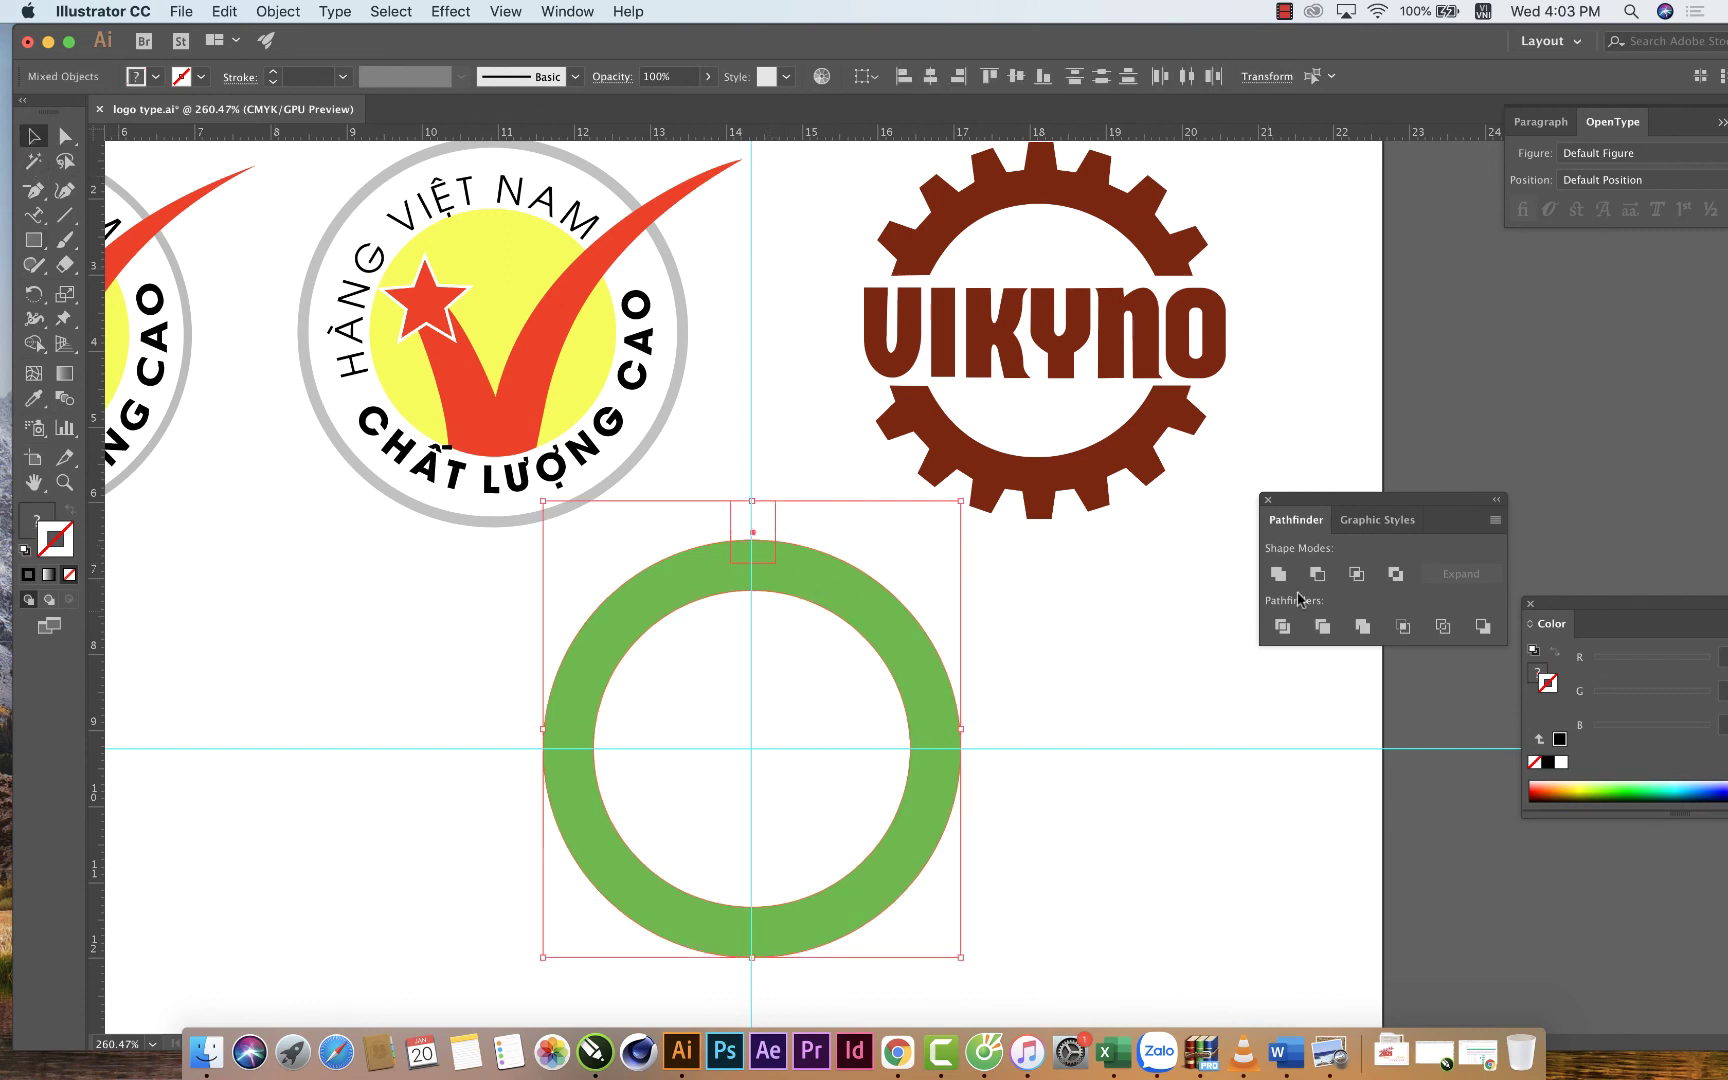
pyautogui.click(932, 79)
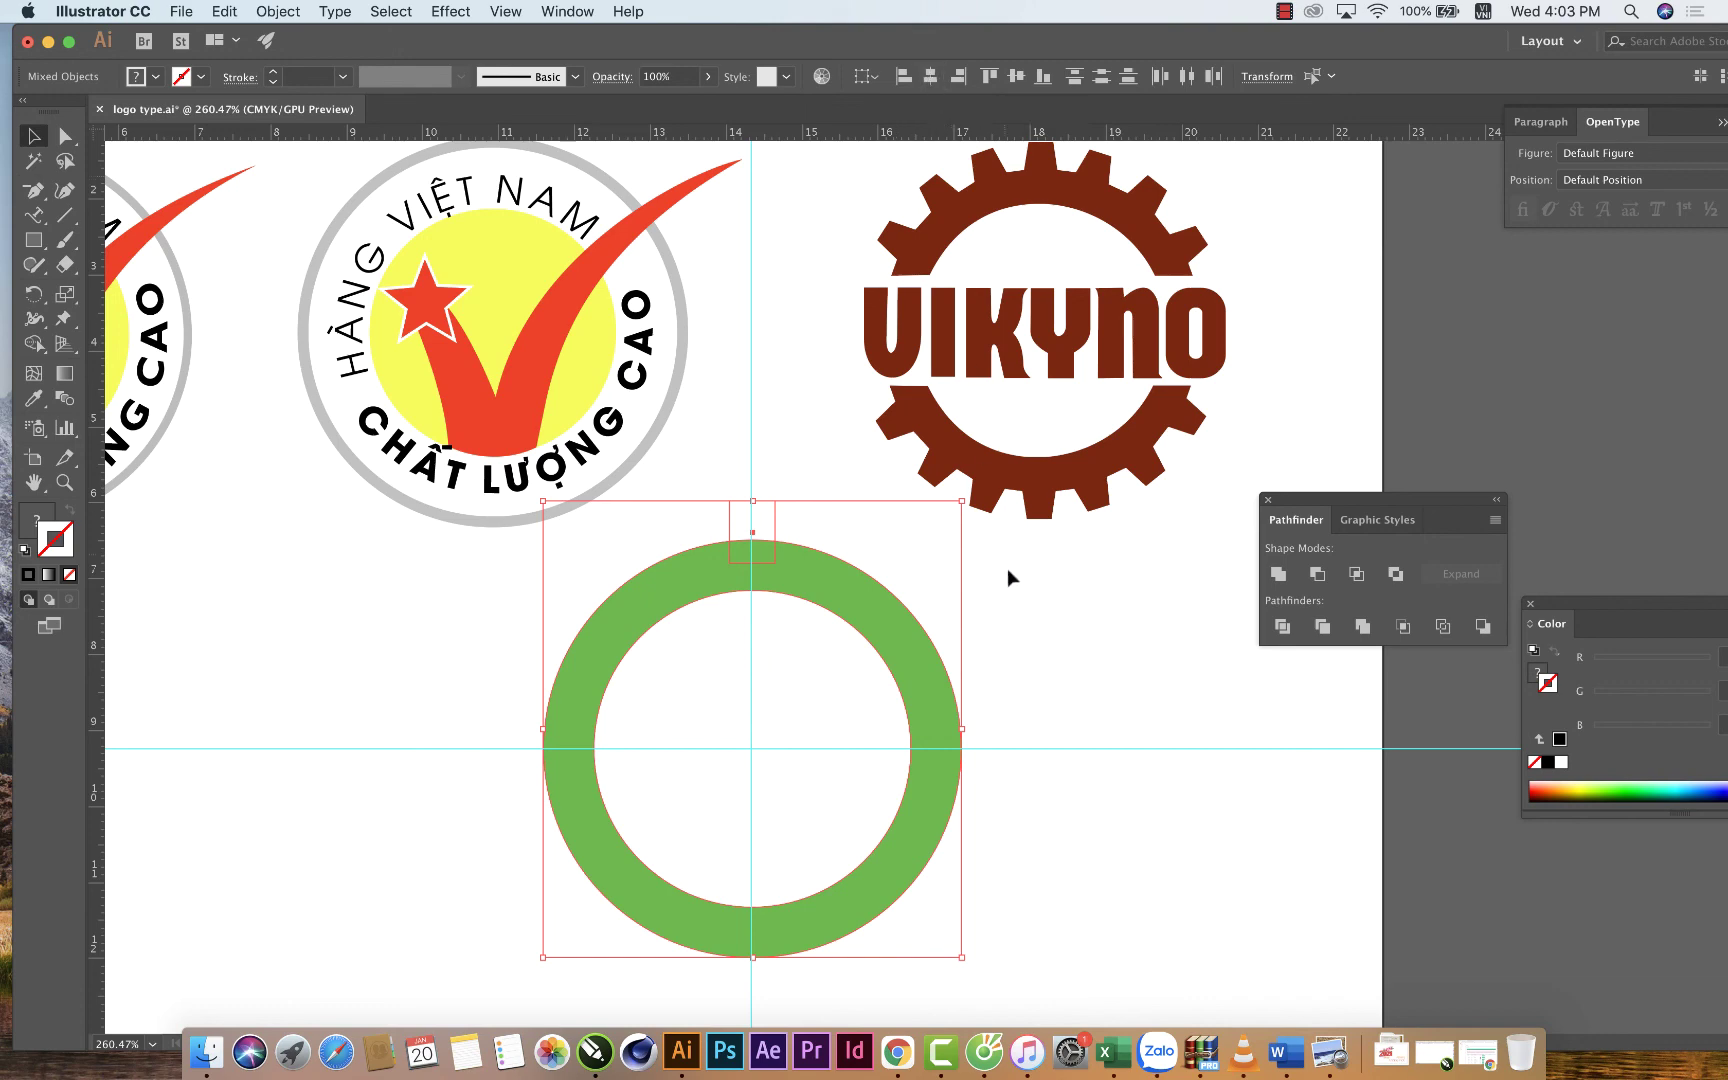
pyautogui.click(840, 552)
pyautogui.press('m')
pyautogui.moveTo(730, 500); pyautogui.dragTo(776, 563)
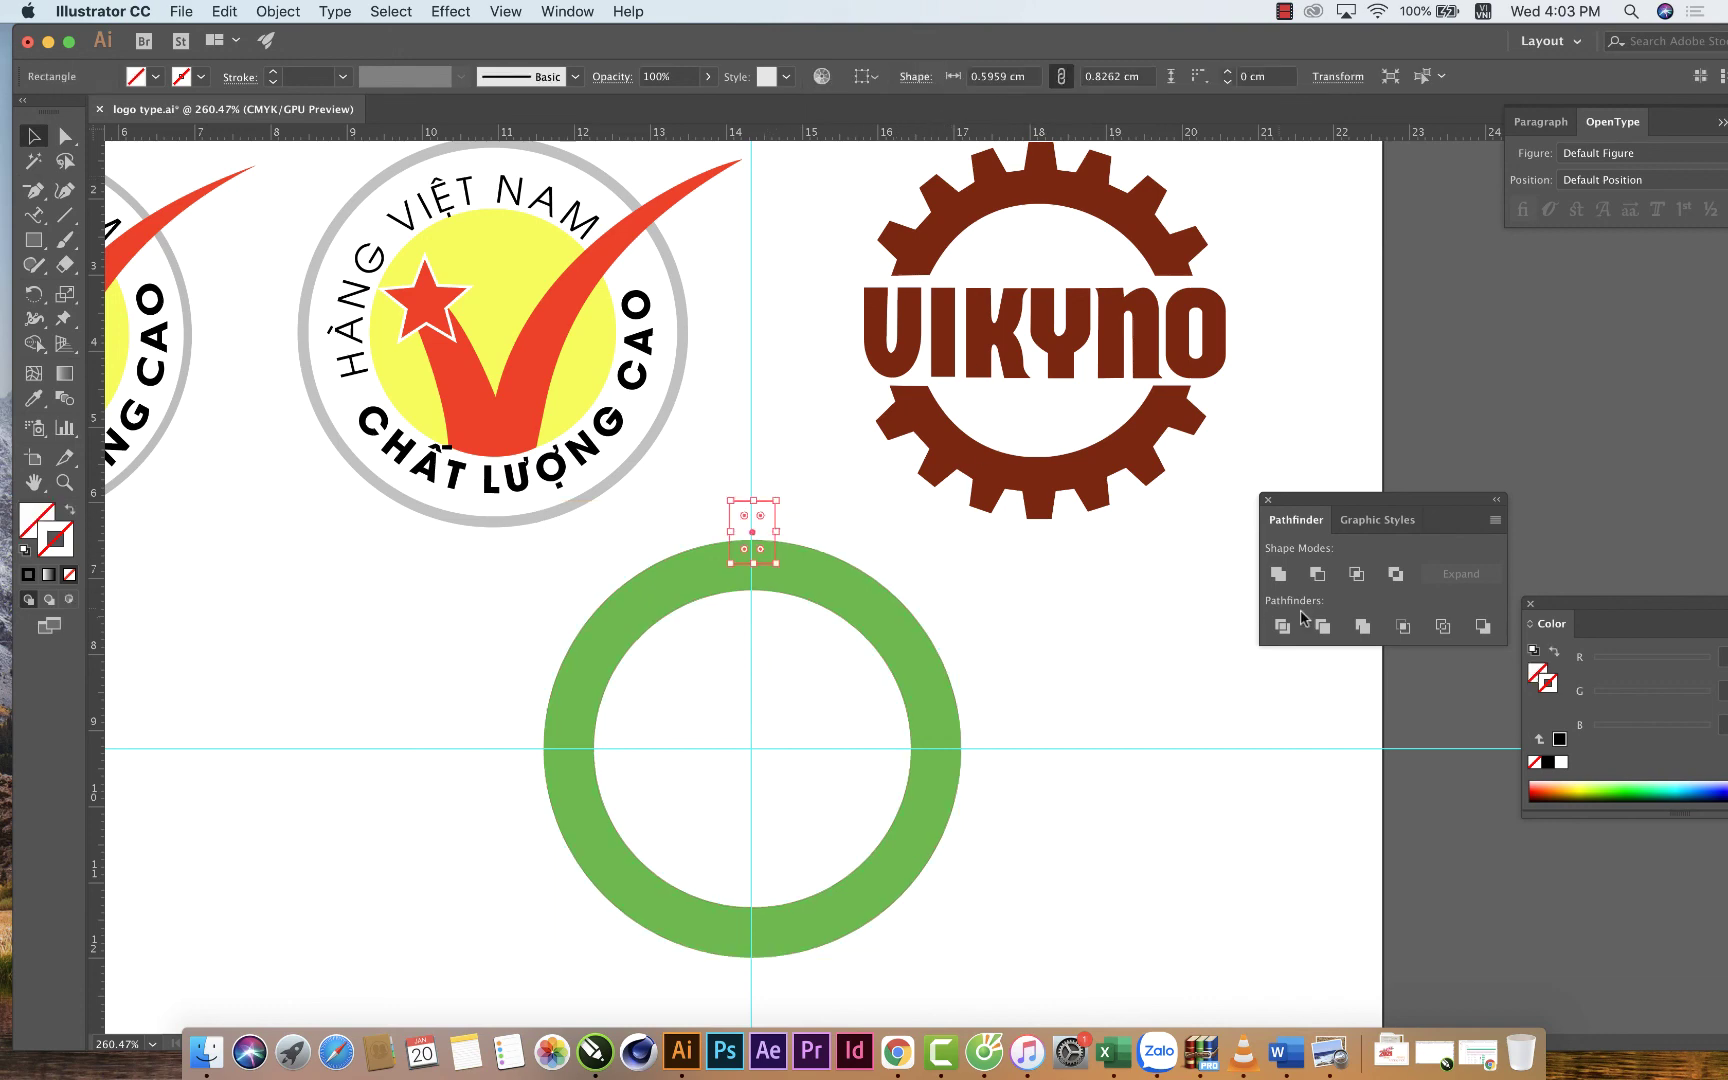
pyautogui.click(1548, 763)
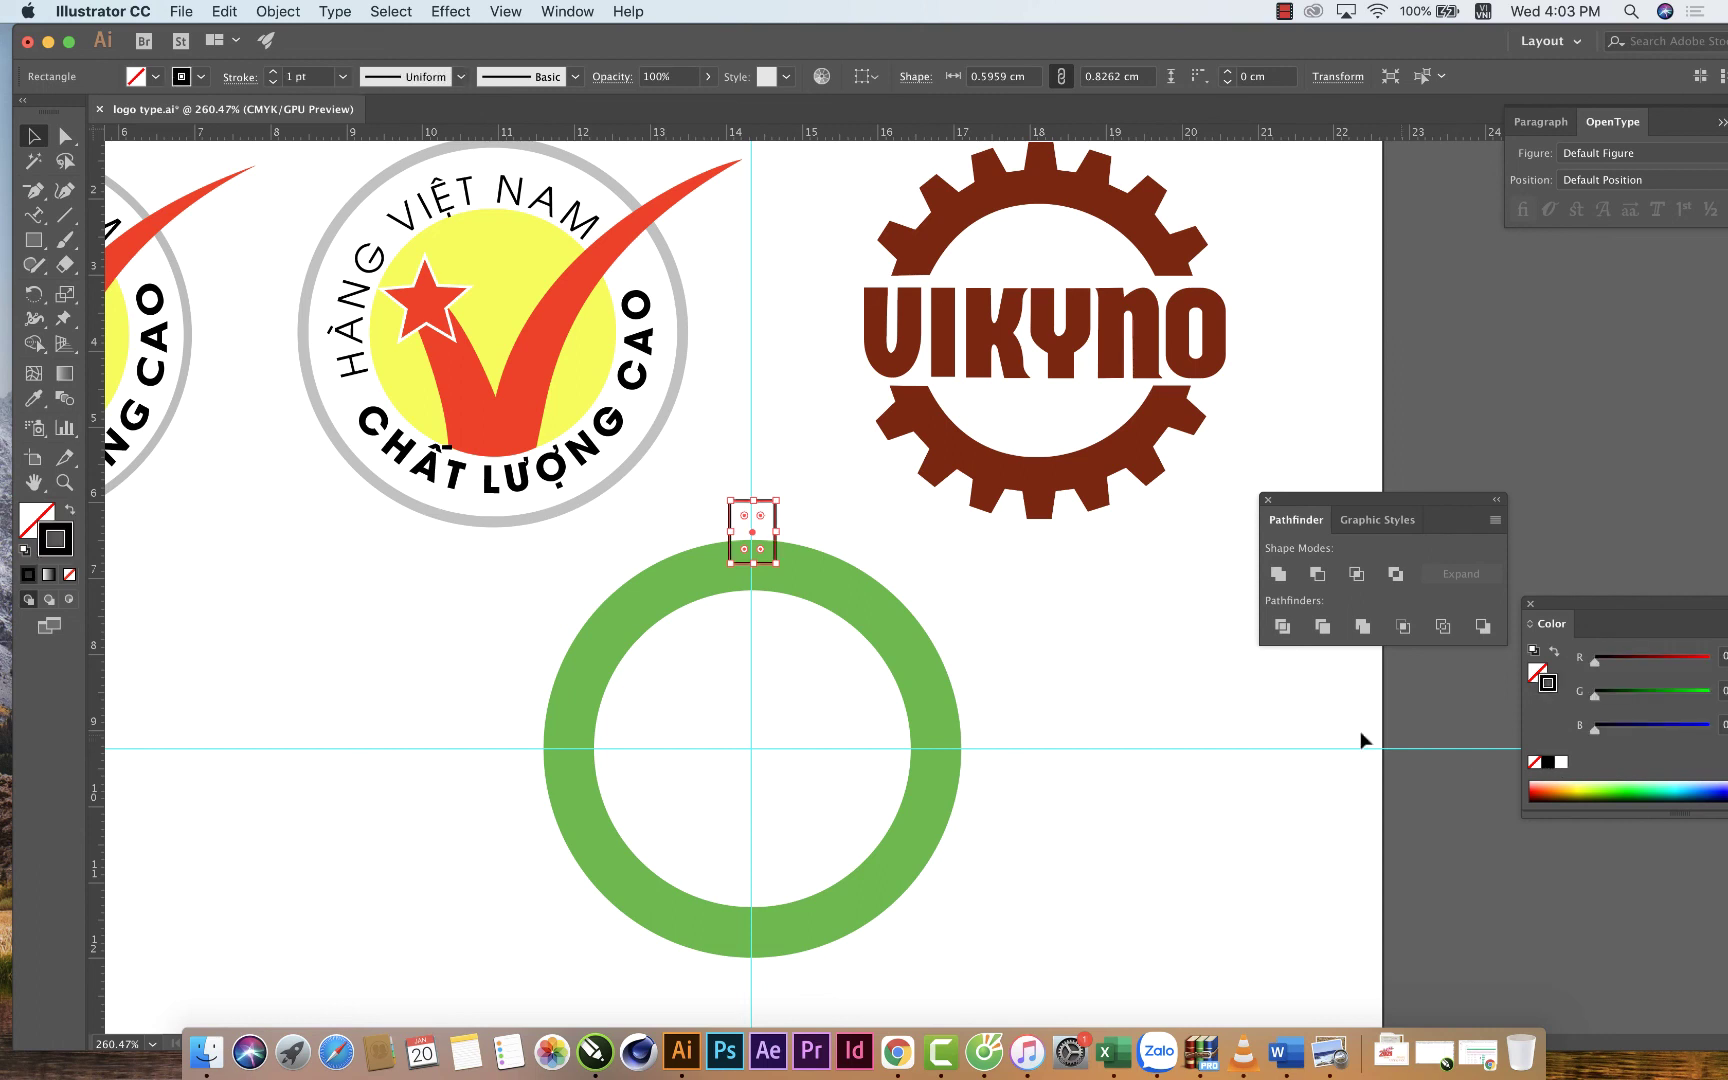
pyautogui.click(131, 540)
# Pull the rectangle's top corners inward to taper it, then fill it solid black.
pyautogui.click(62, 146)
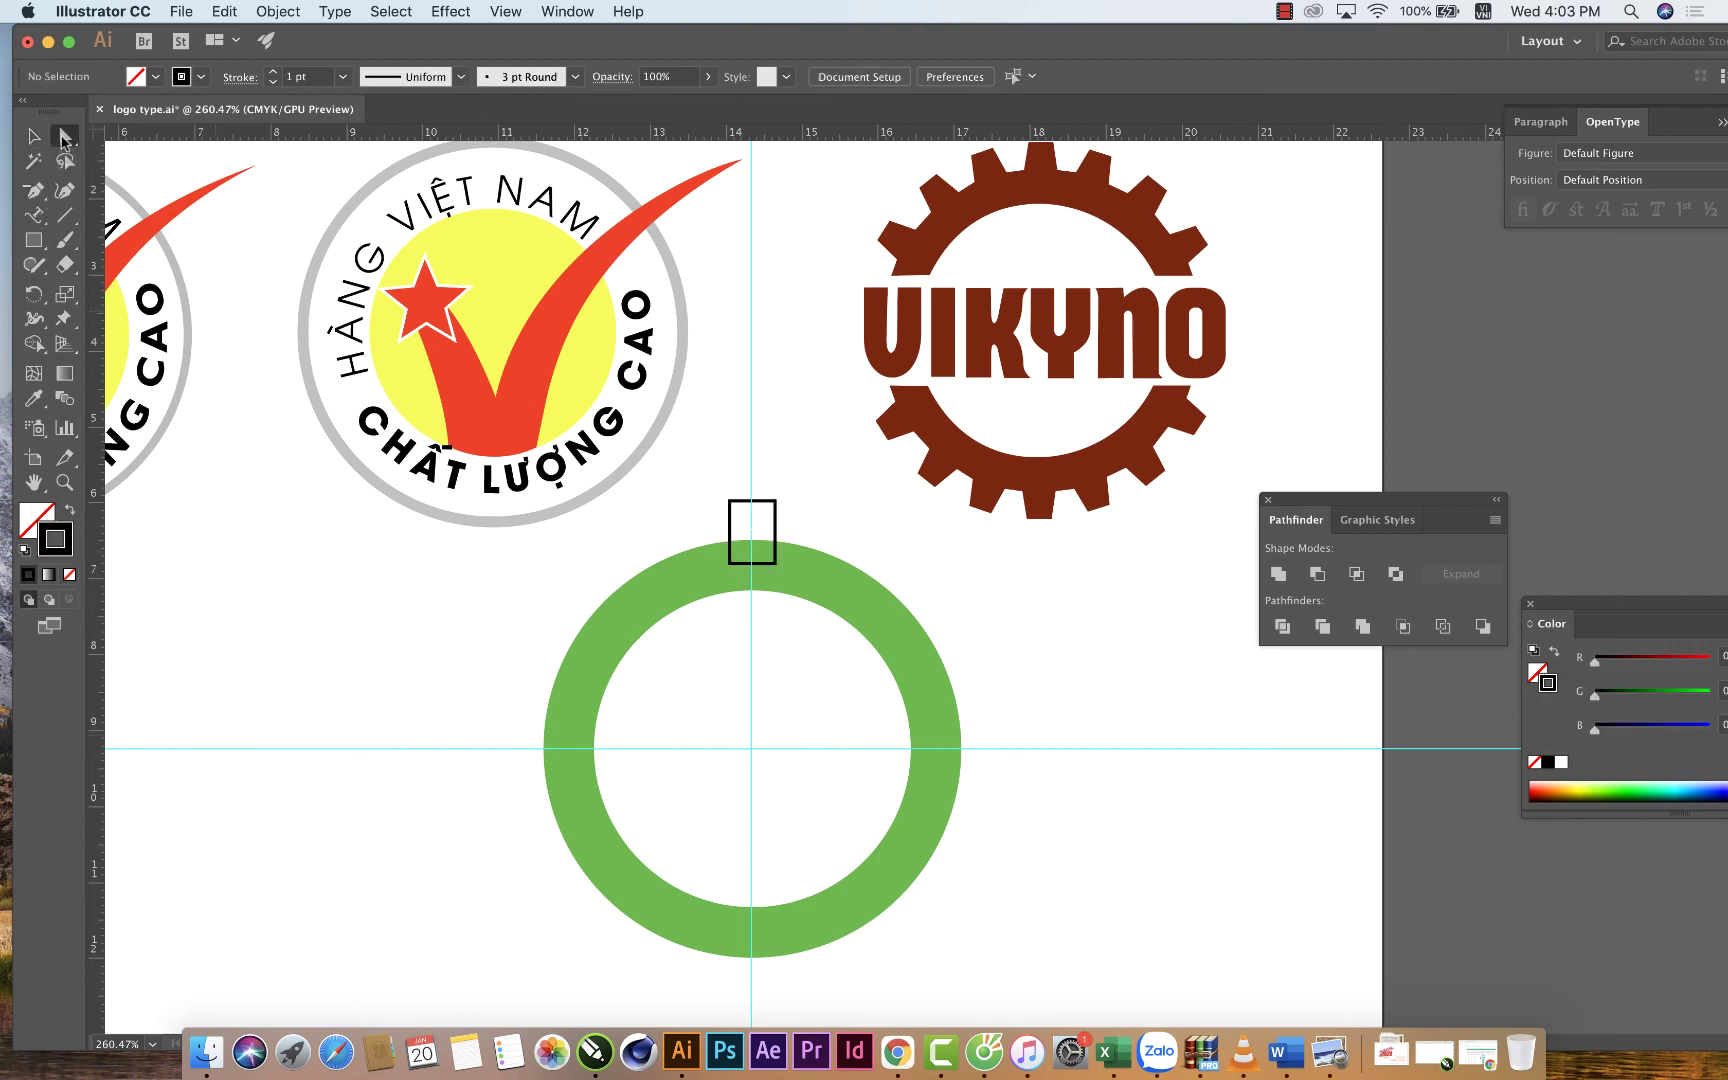
pyautogui.click(773, 502)
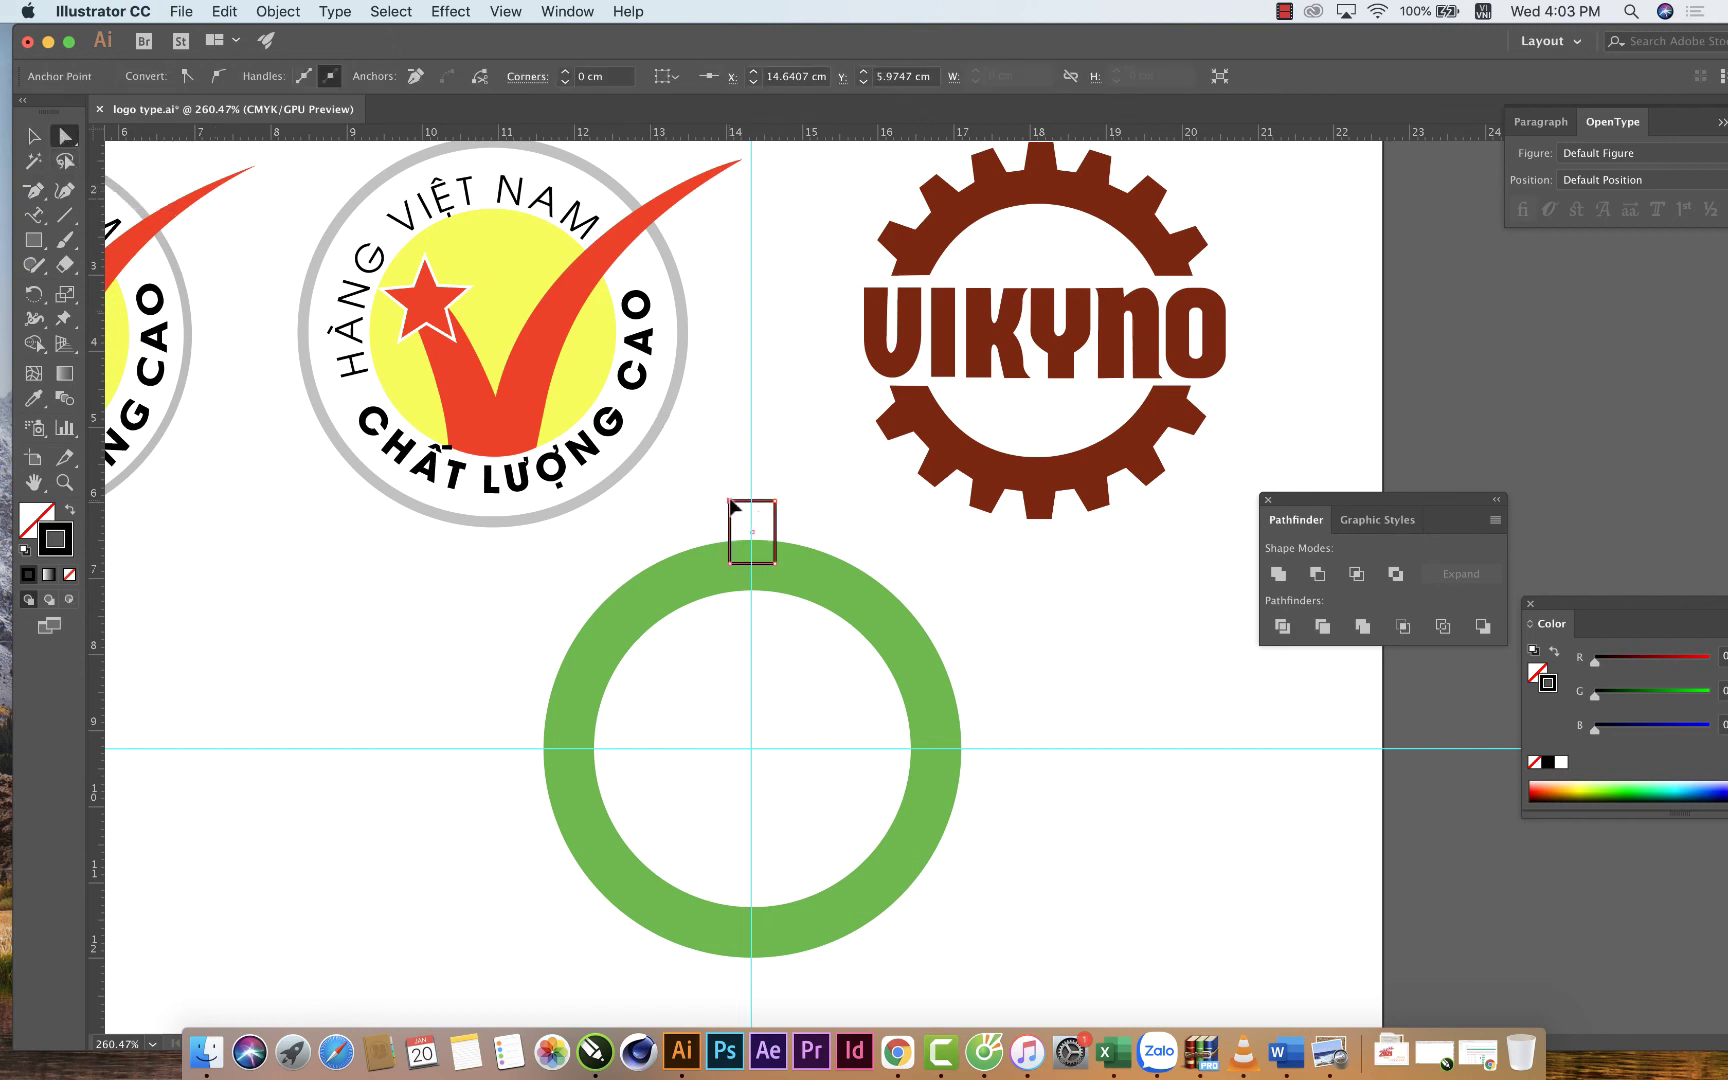
pyautogui.click(731, 502)
pyautogui.moveTo(737, 507); pyautogui.dragTo(771, 508)
pyautogui.click(770, 503)
pyautogui.click(33, 136)
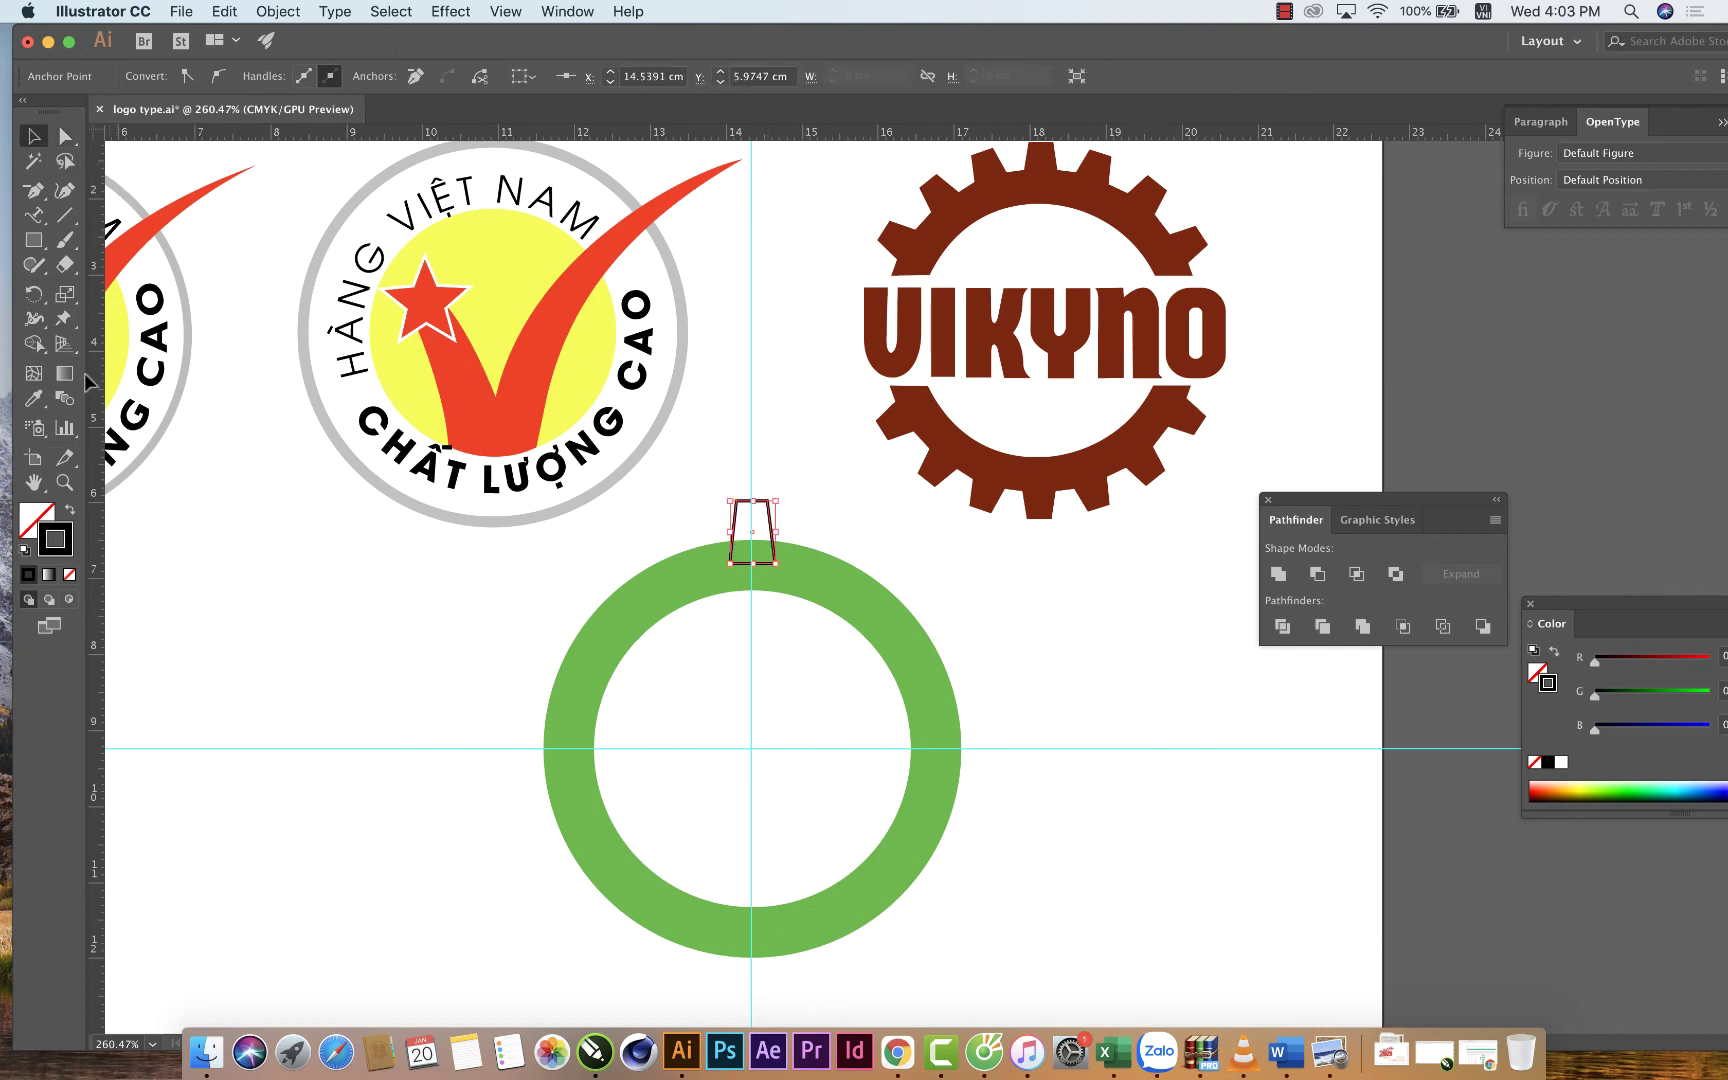
pyautogui.click(70, 509)
pyautogui.click(225, 568)
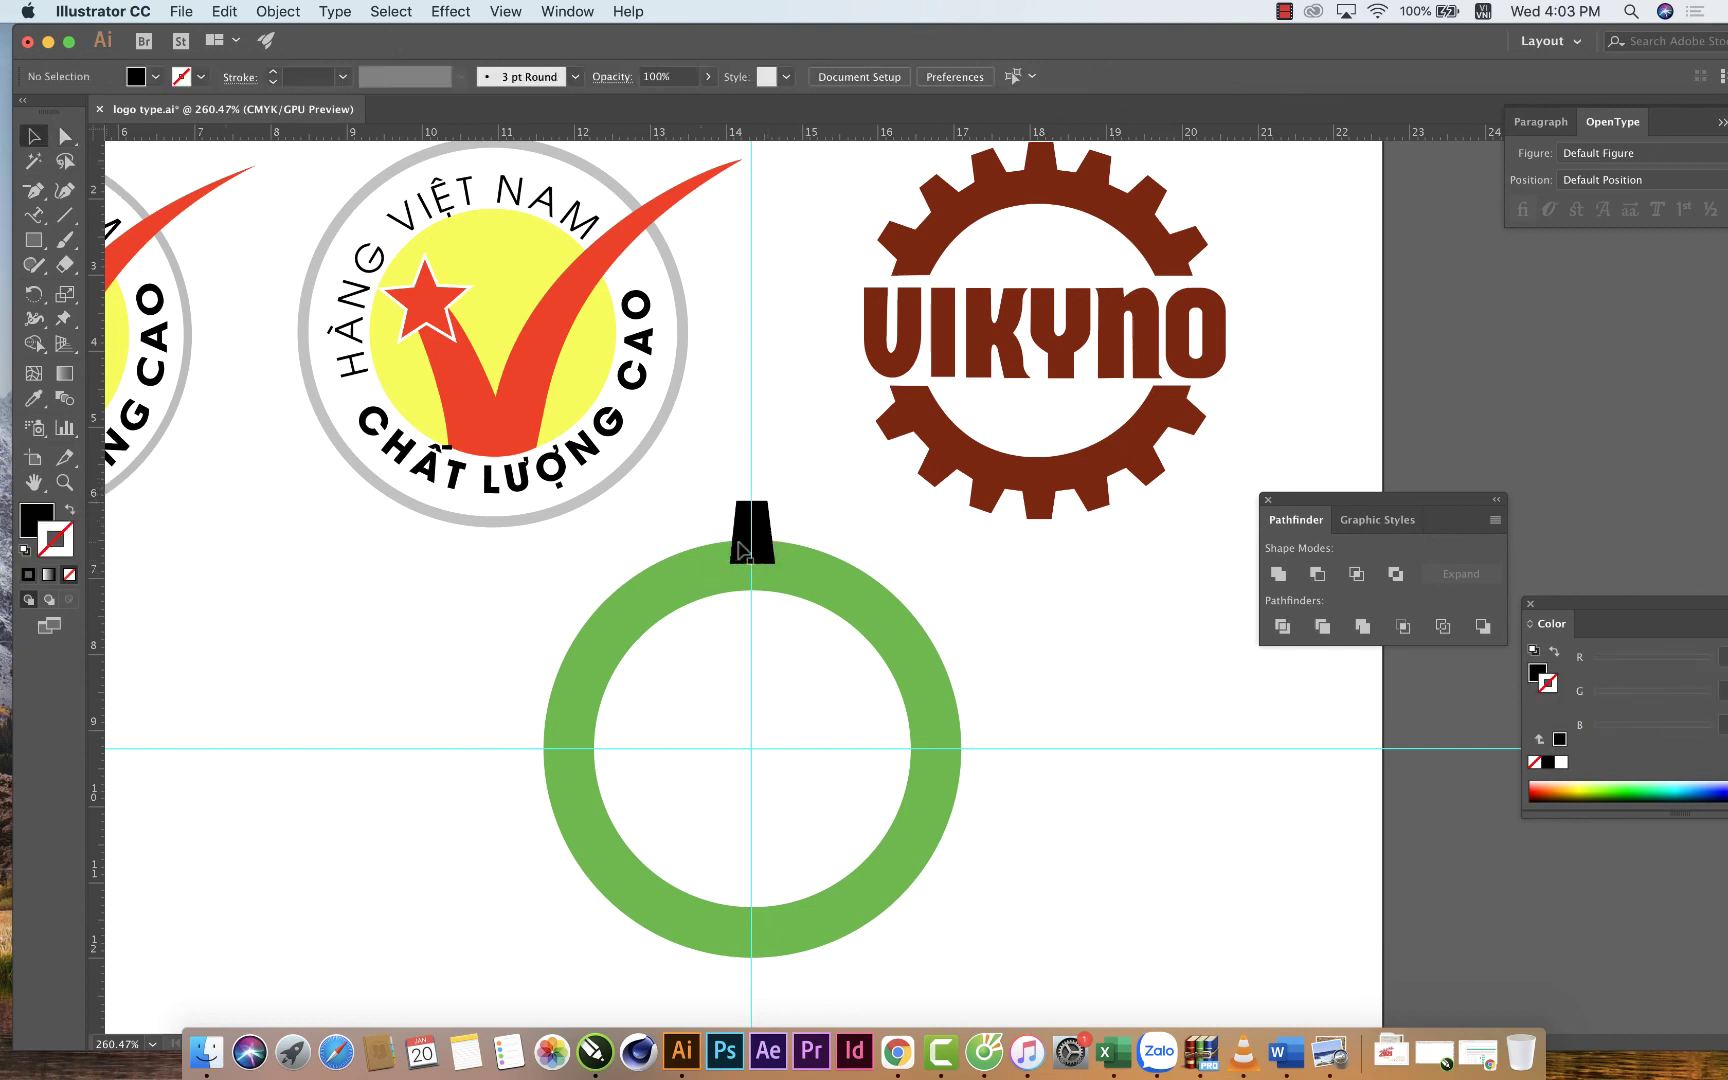
pyautogui.click(740, 550)
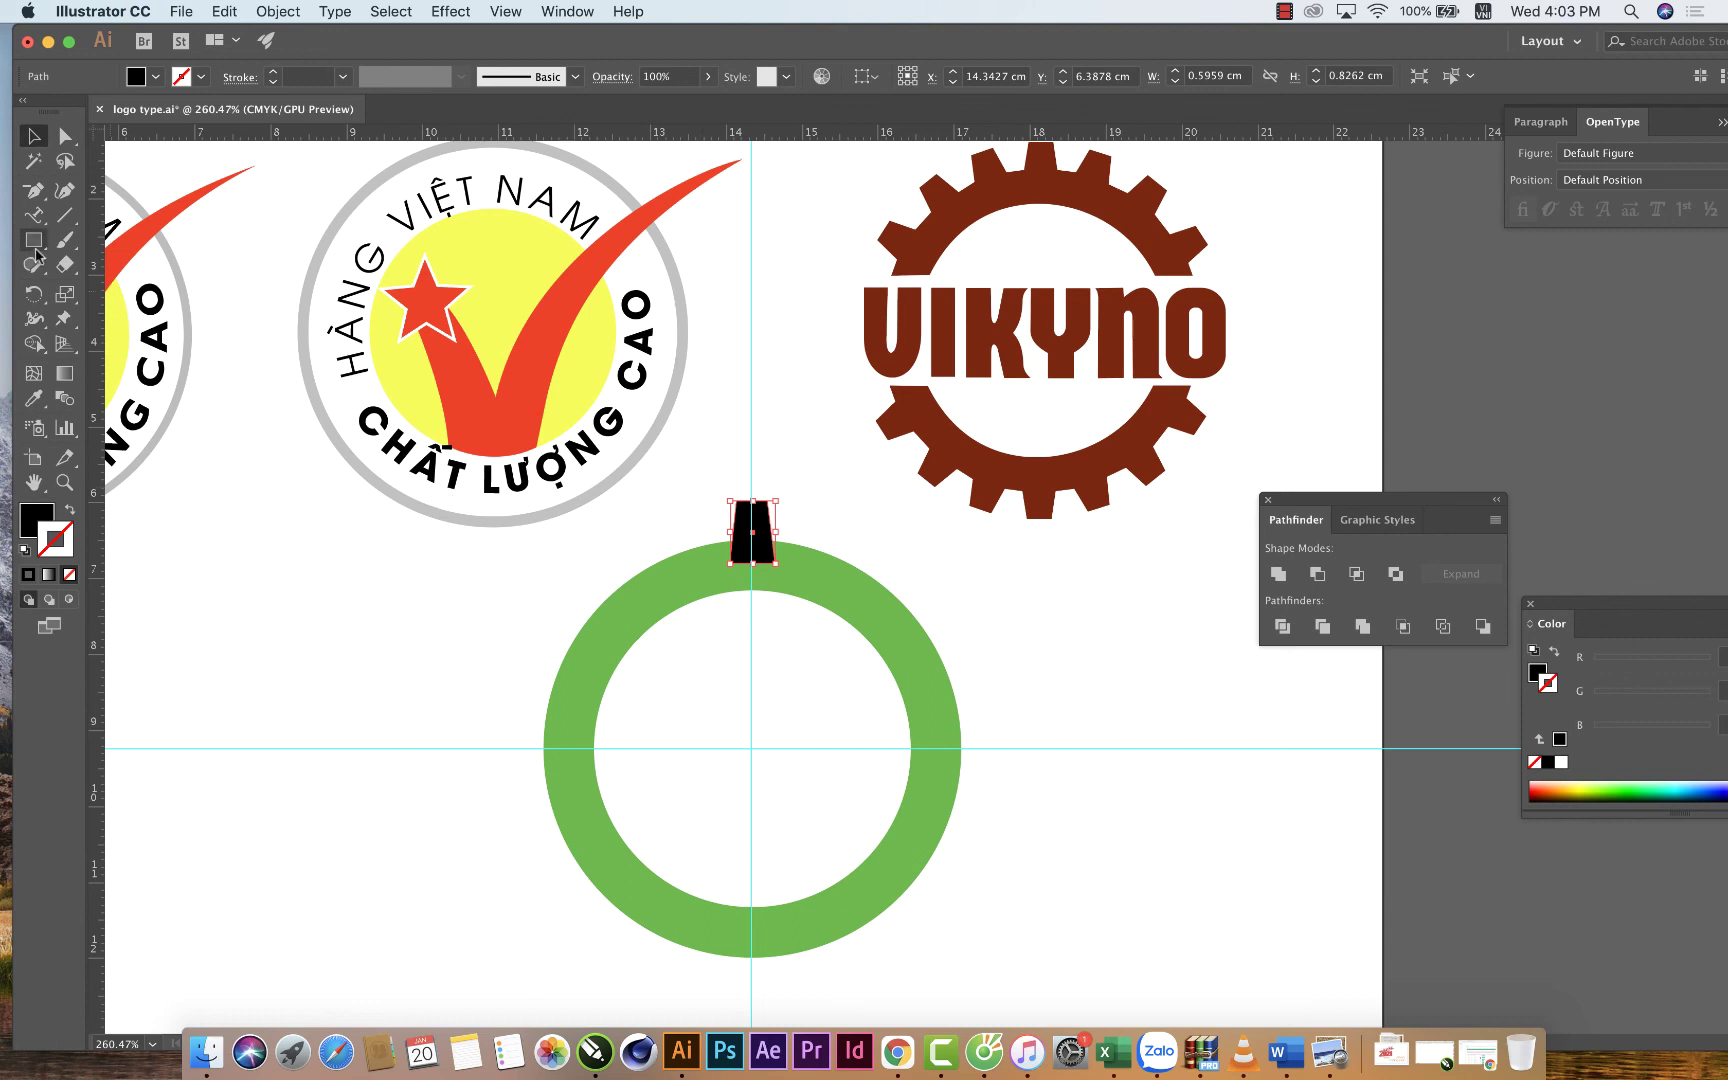
# Set the Rotate tool's origin at the ring's centre.
pyautogui.click(36, 294)
pyautogui.click(130, 294)
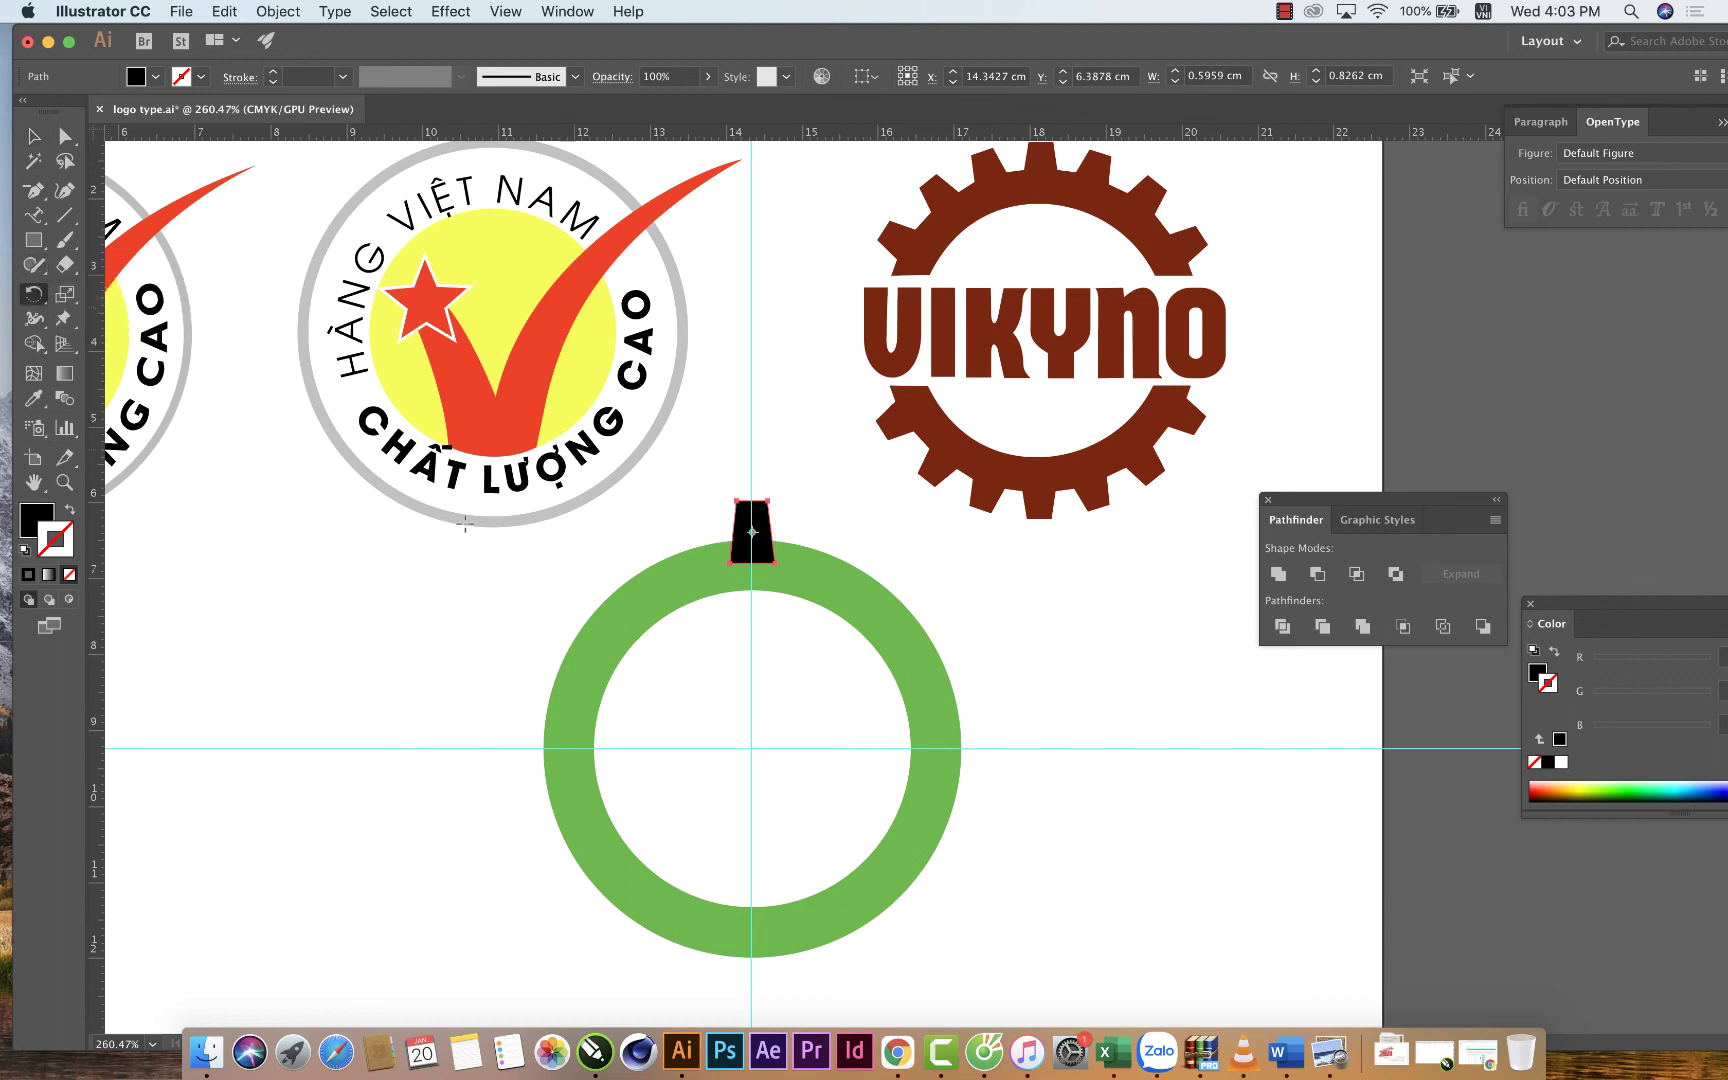
pyautogui.click(752, 747)
# Place a copy of the tooth rotated 20° about the ring's centre.
pyautogui.press('Return')
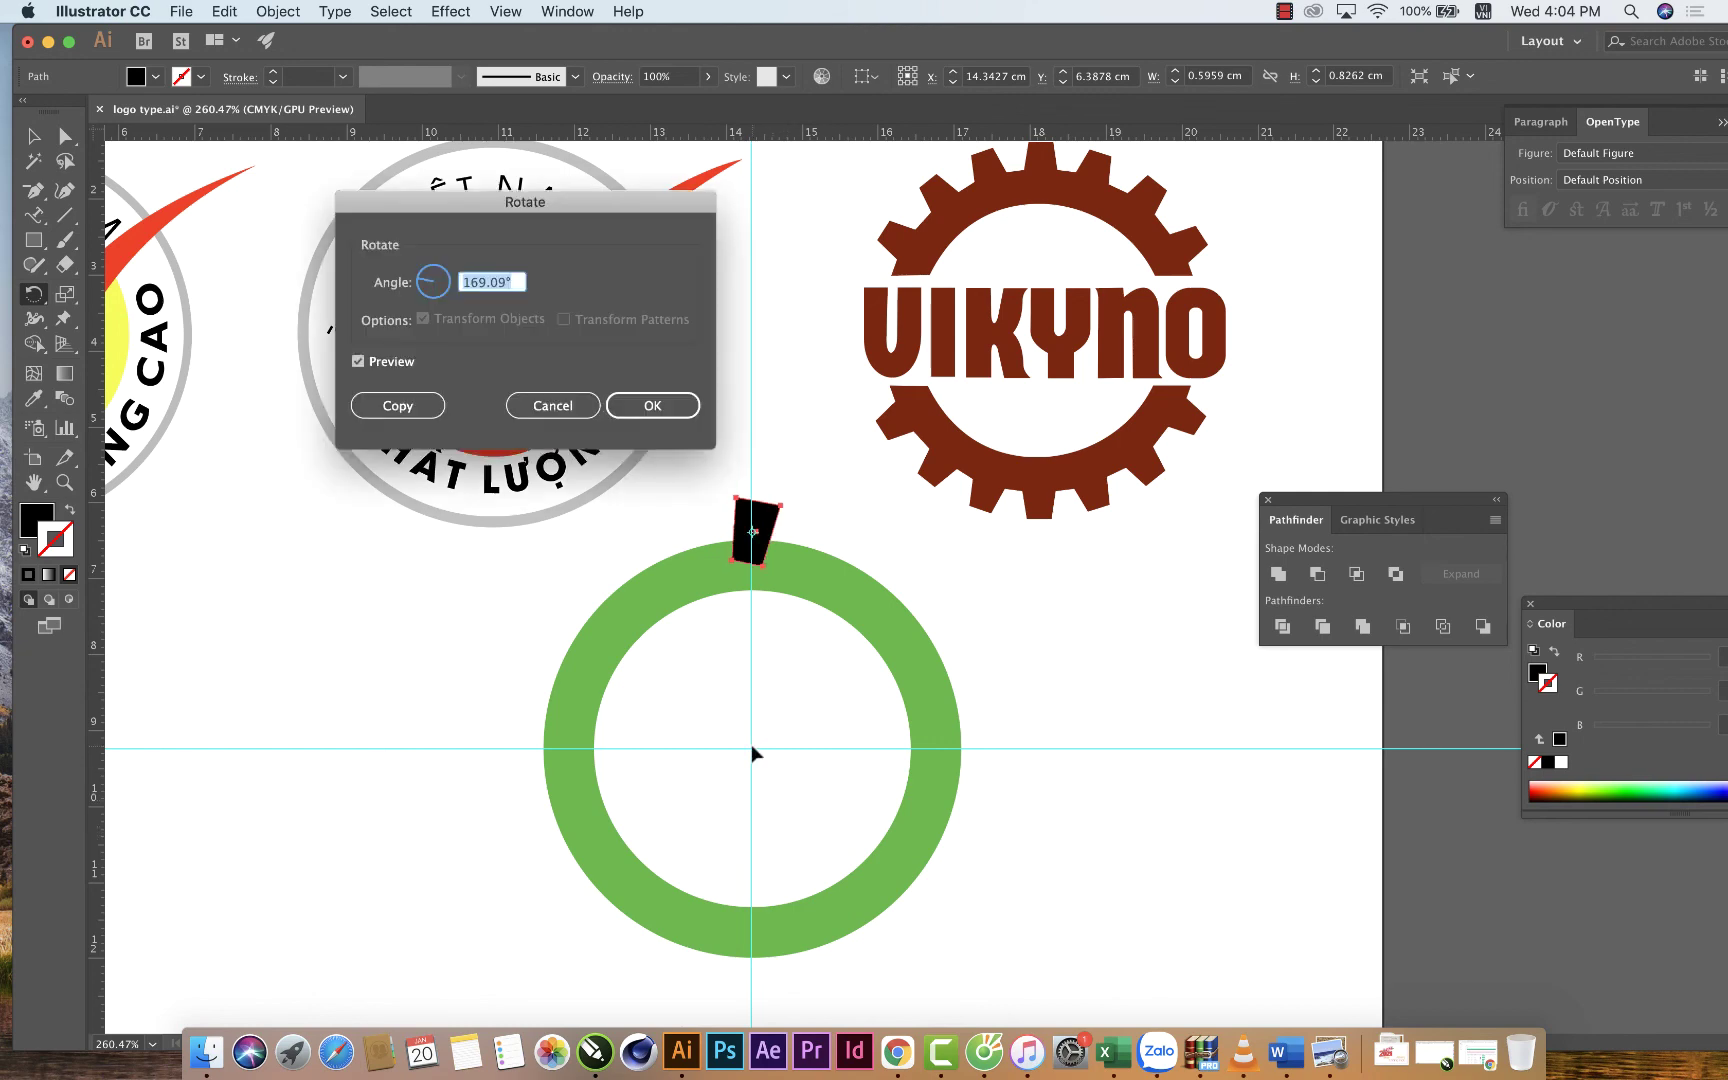
pyautogui.click(553, 405)
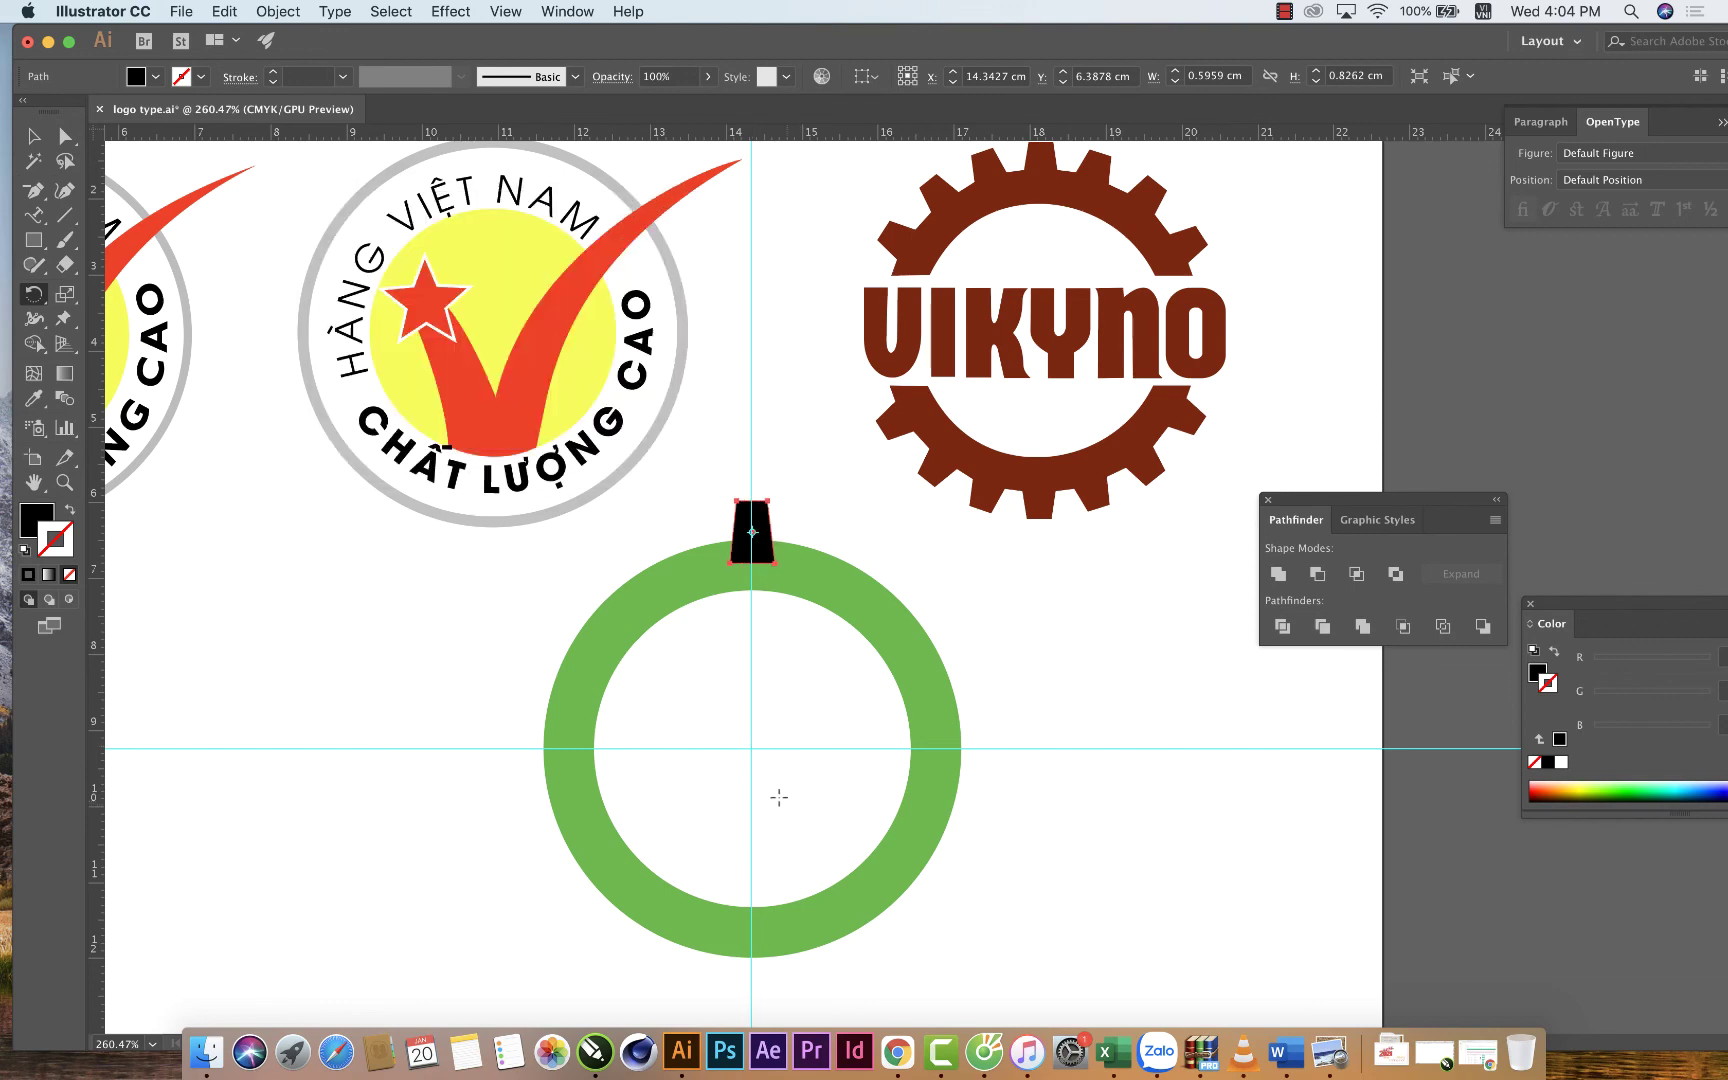
pyautogui.keyDown('alt'); pyautogui.click(750, 748); pyautogui.keyUp('alt')
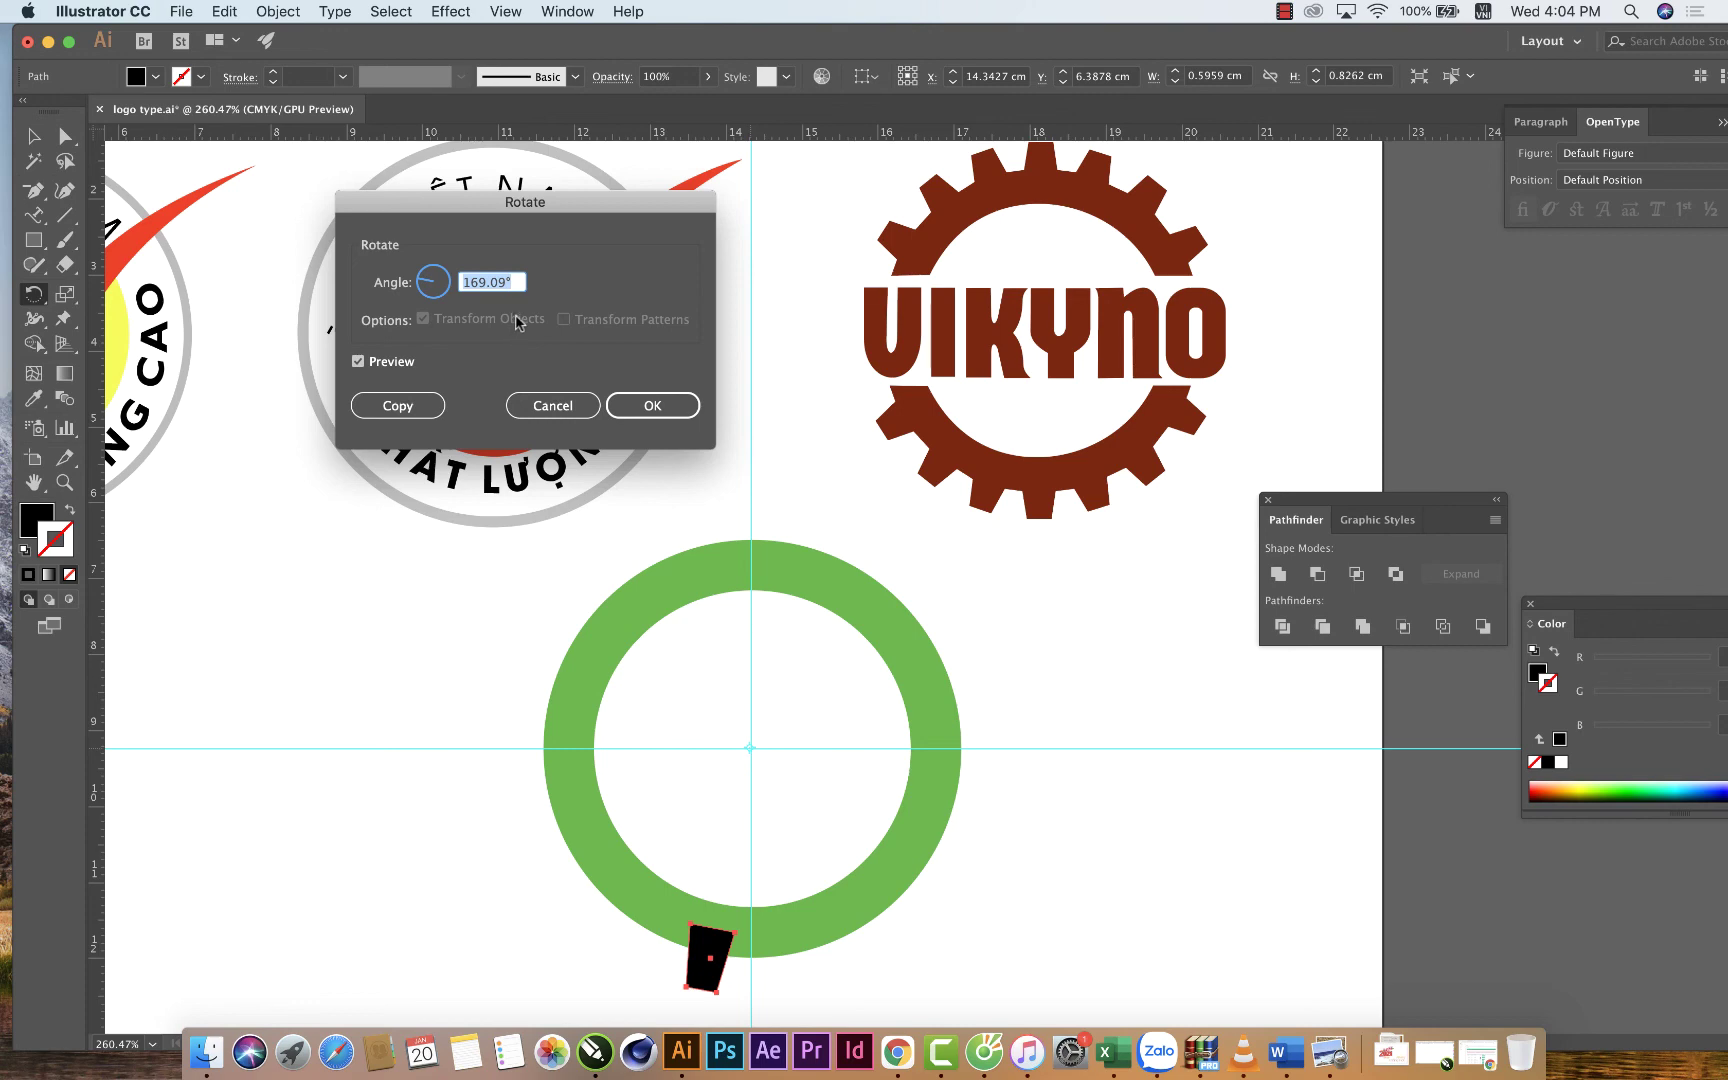
pyautogui.write('0')
pyautogui.click(357, 362)
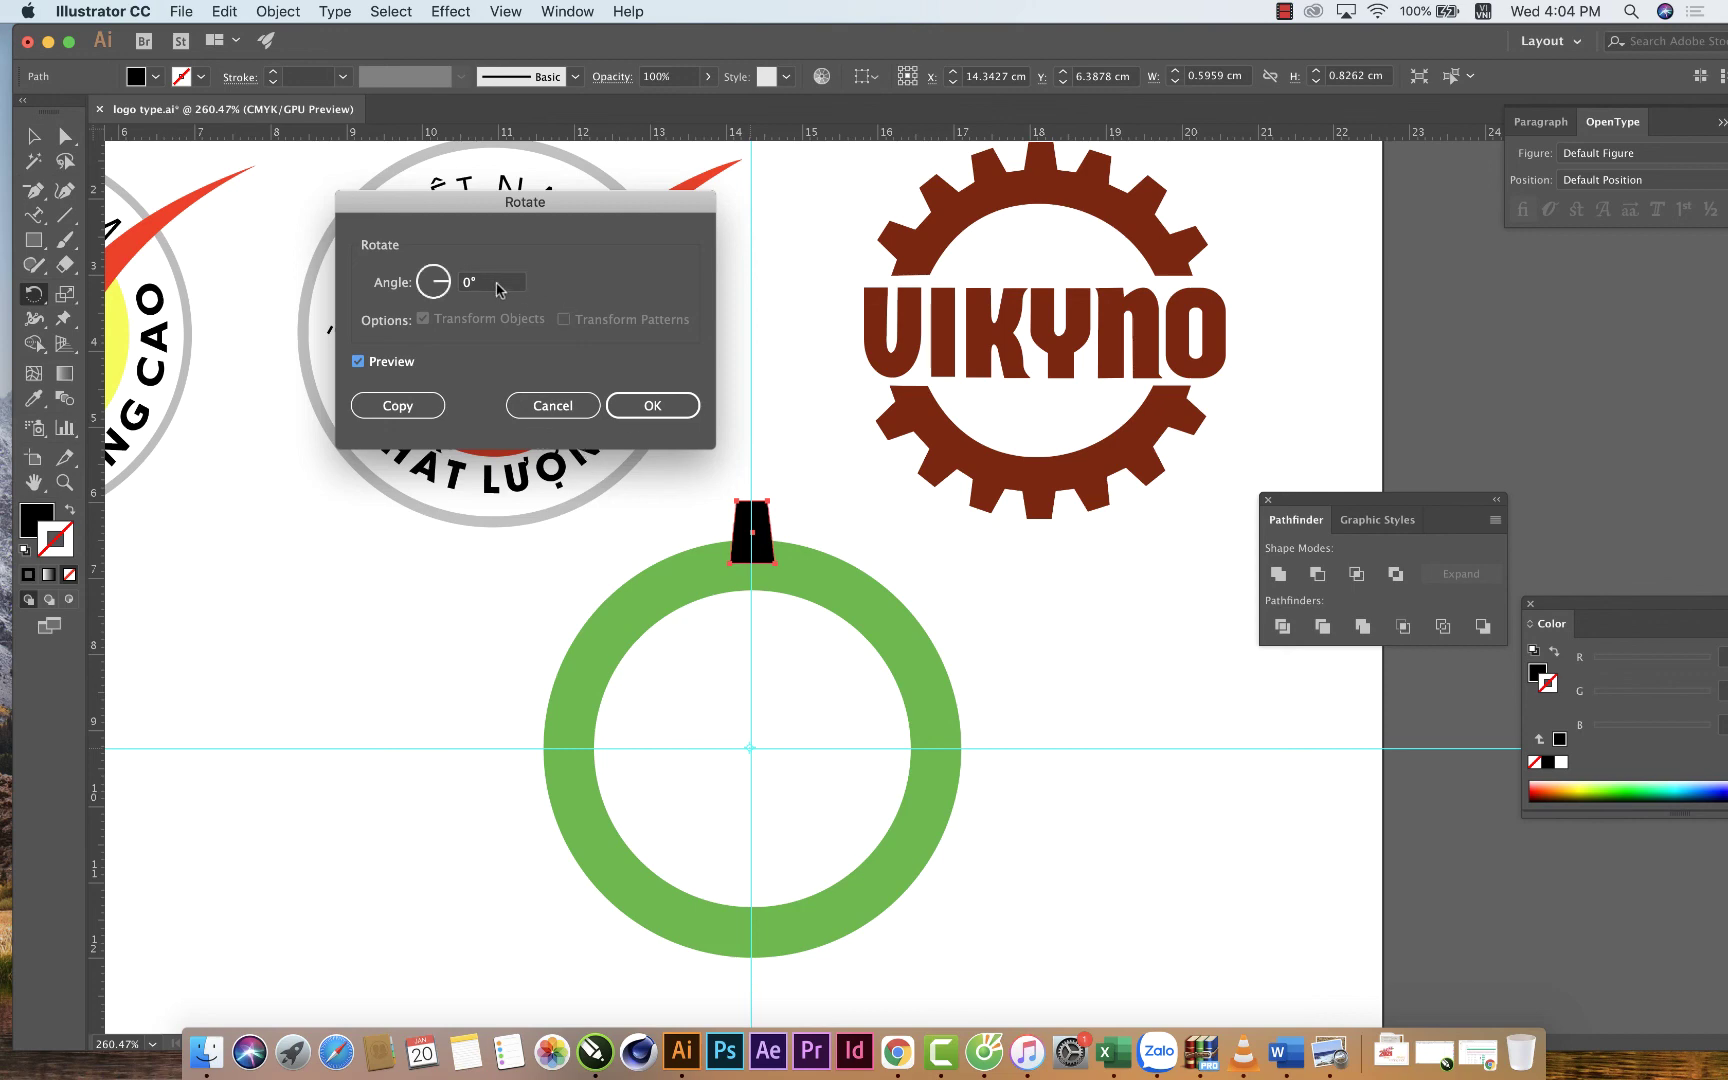
pyautogui.click(500, 284)
pyautogui.write('20')
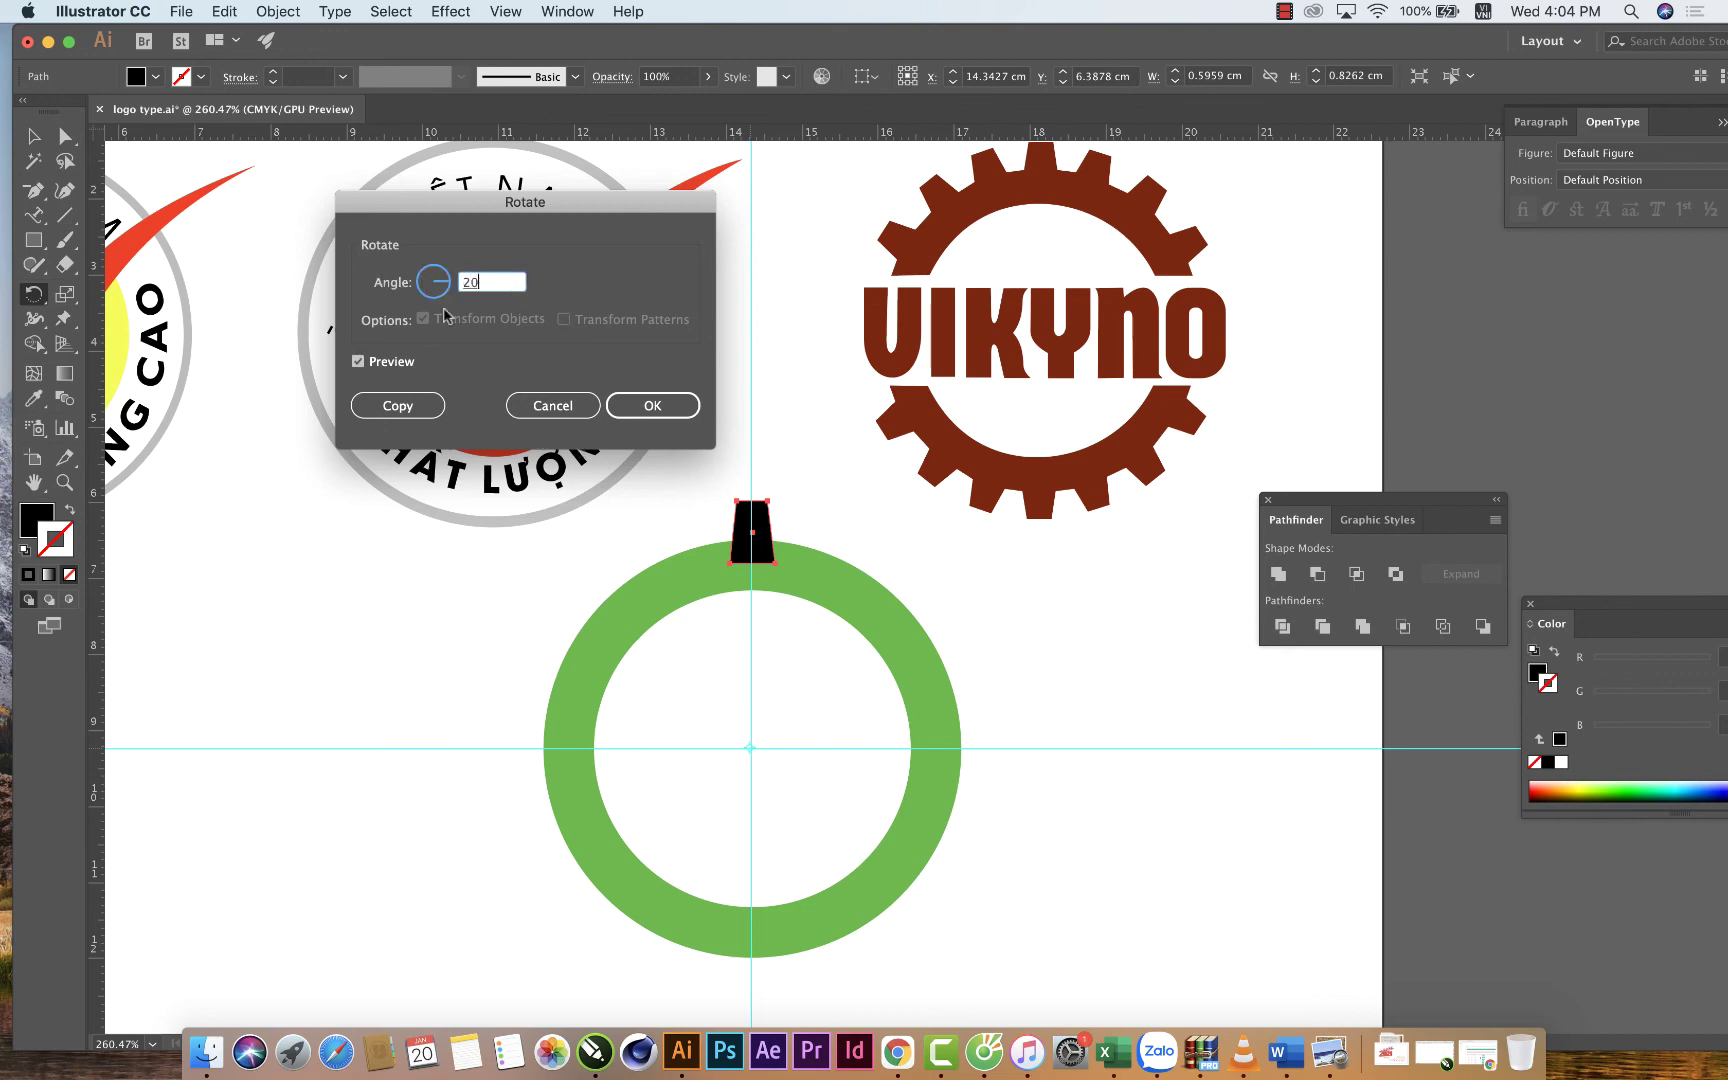
pyautogui.press('Tab')
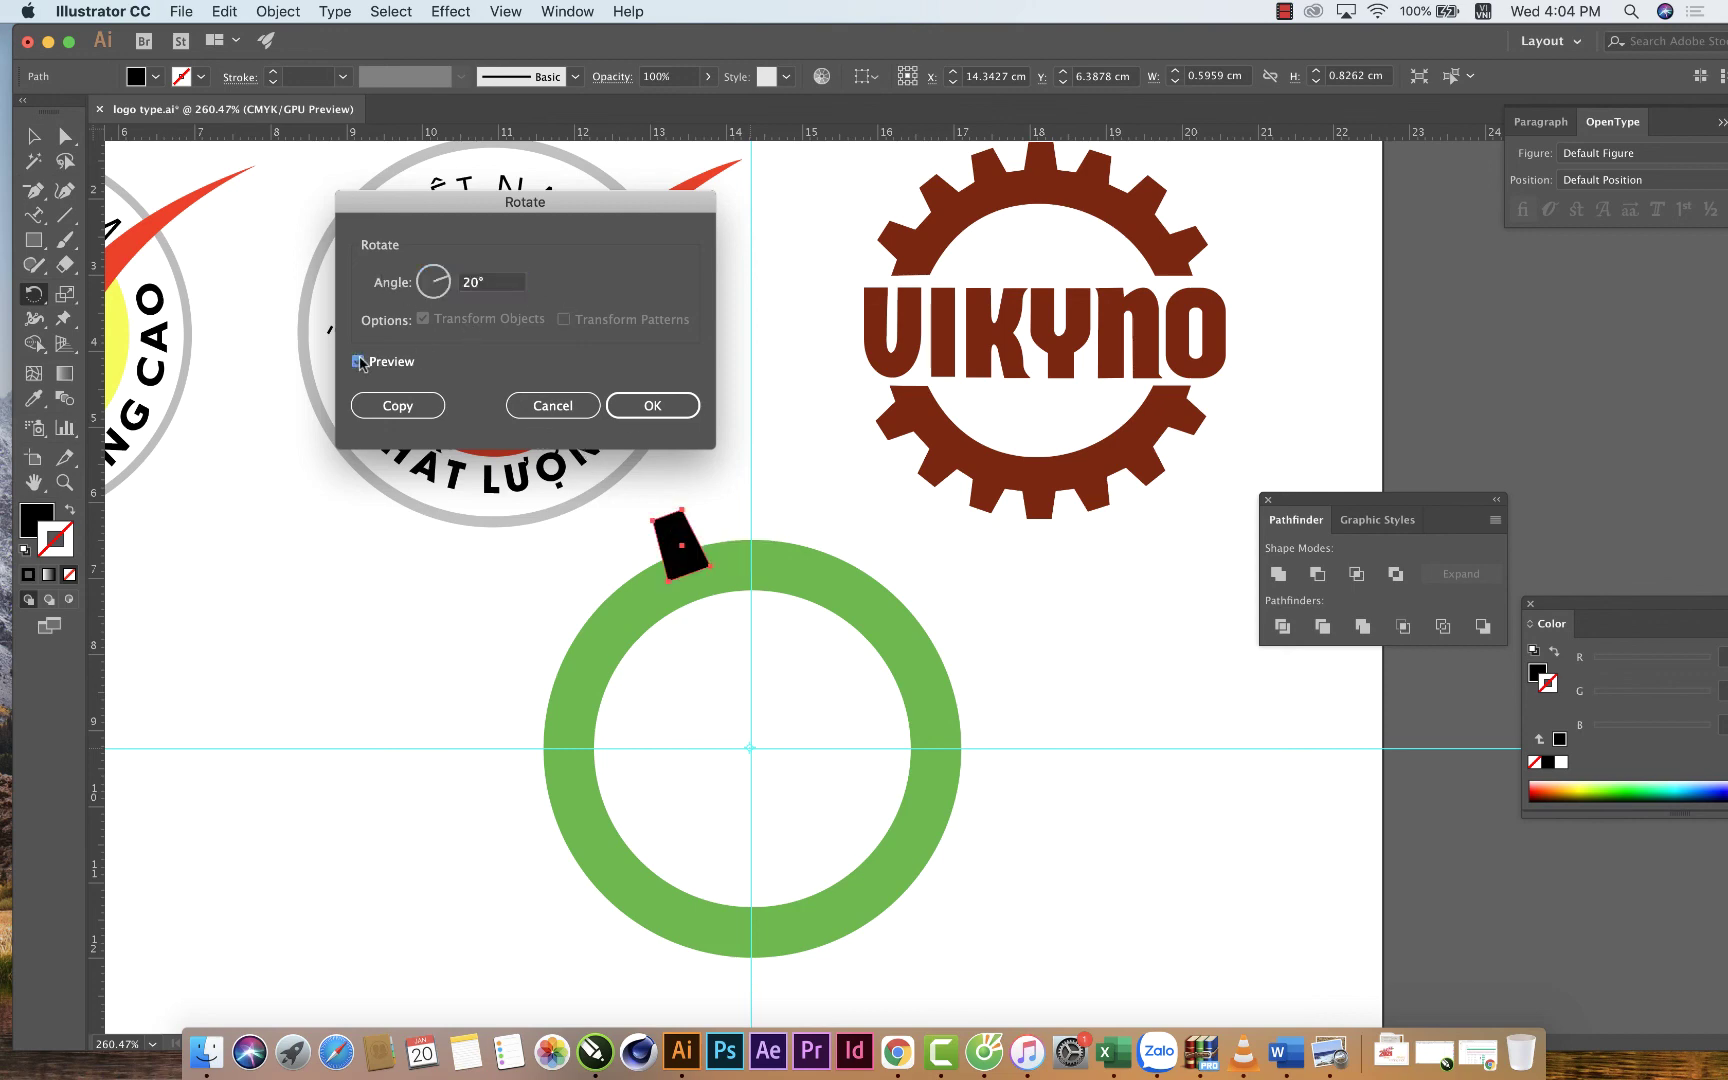
pyautogui.click(359, 362)
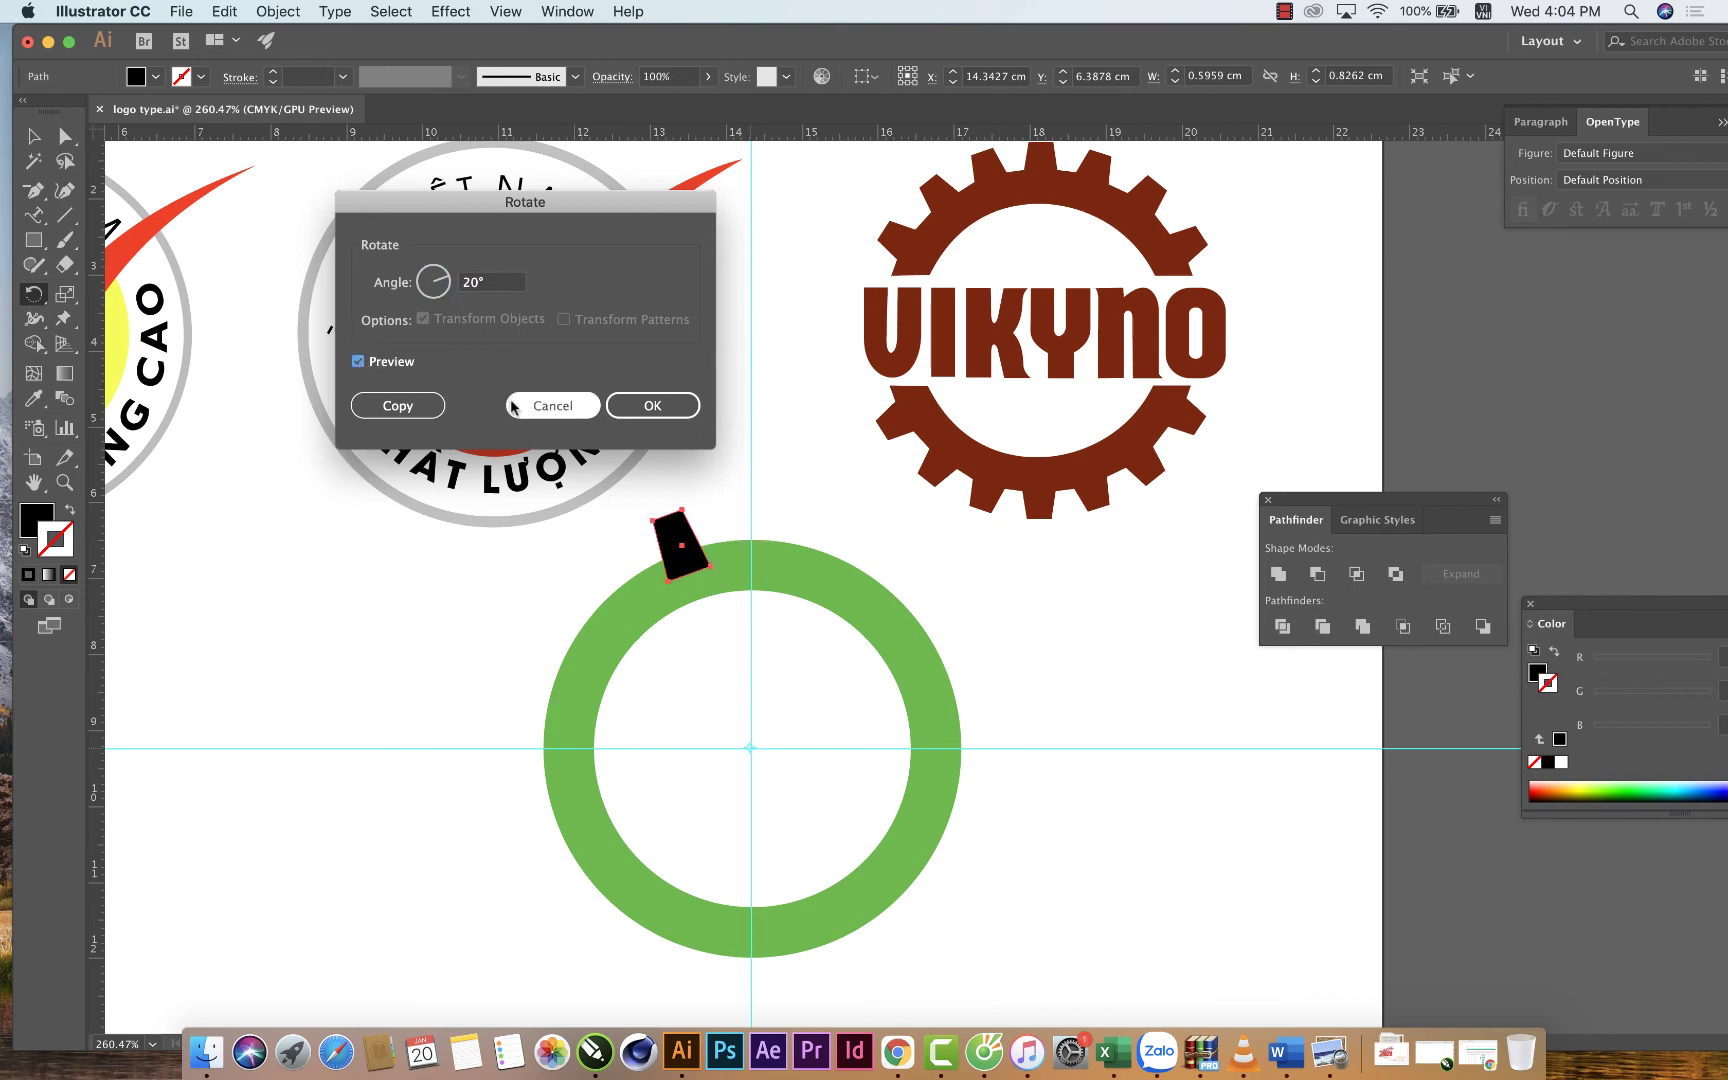
pyautogui.click(400, 406)
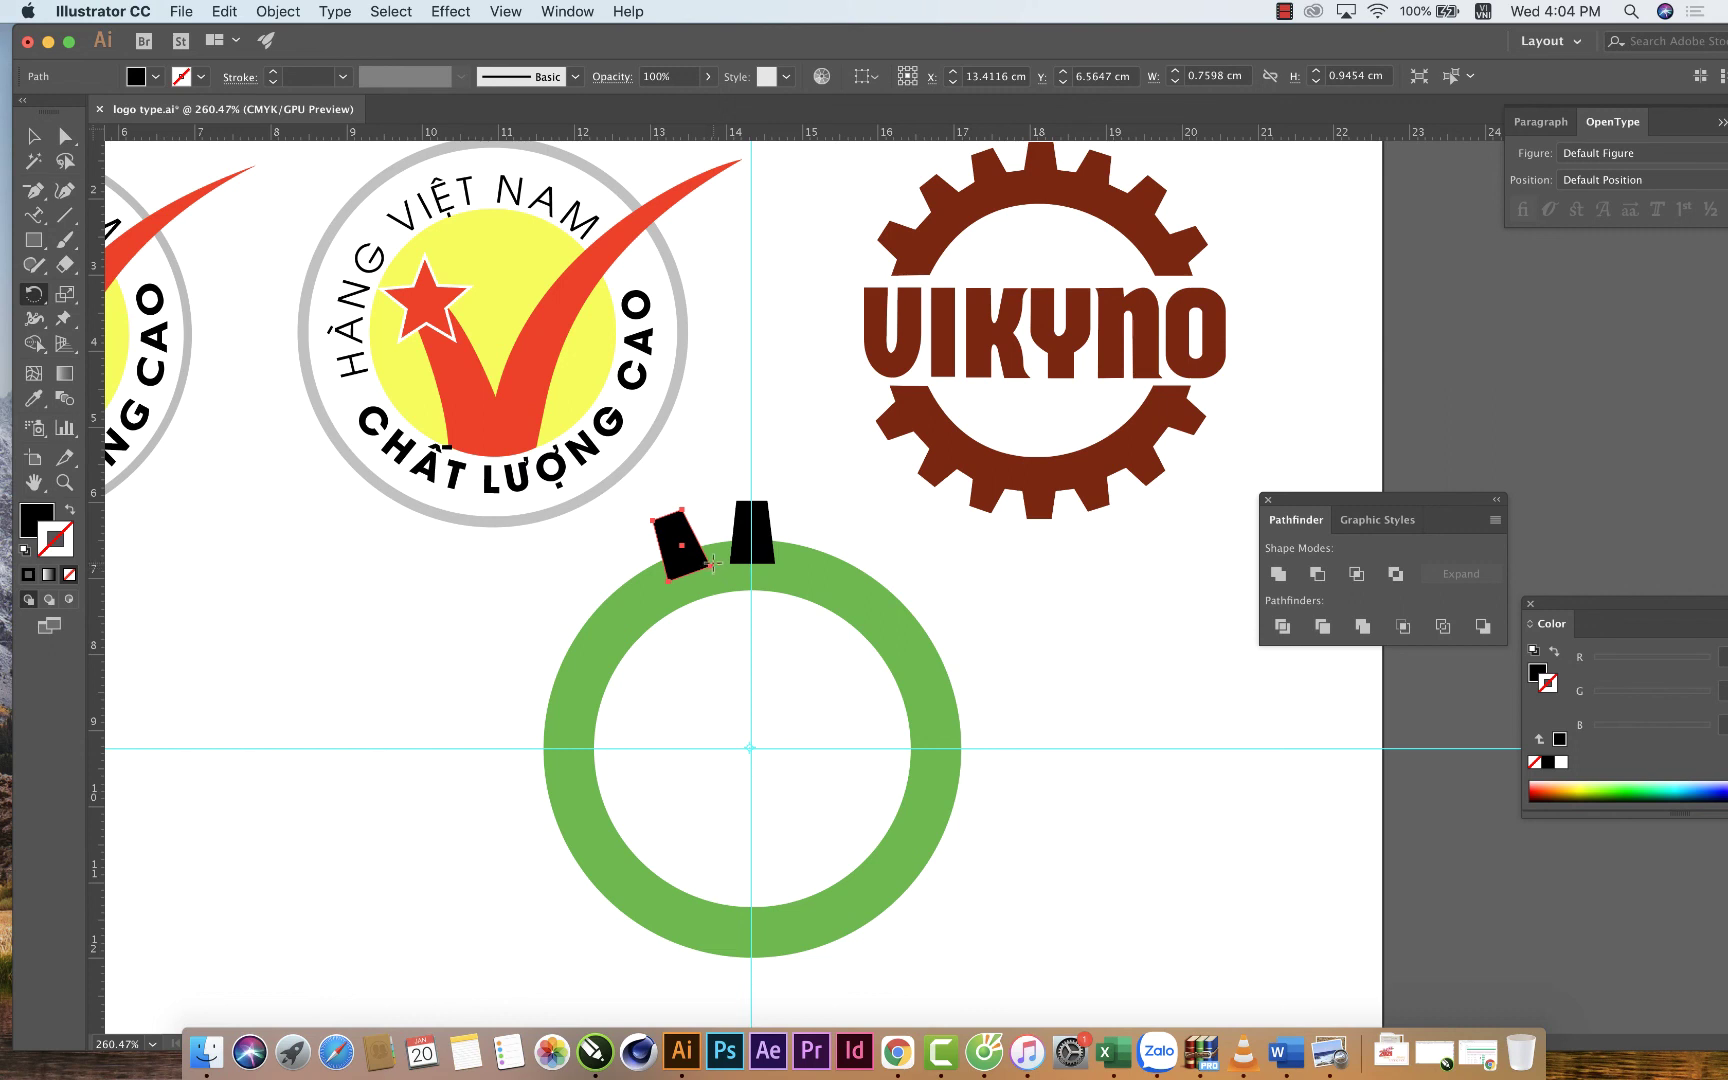
# Repeat the rotated copy with Cmd+D to add more teeth around the ring.
pyautogui.press('super+d')
pyautogui.press('super+d')
pyautogui.press('super+d')
pyautogui.press('super+d')
pyautogui.press('super+d')
pyautogui.press('super+d')
pyautogui.press('super+d')
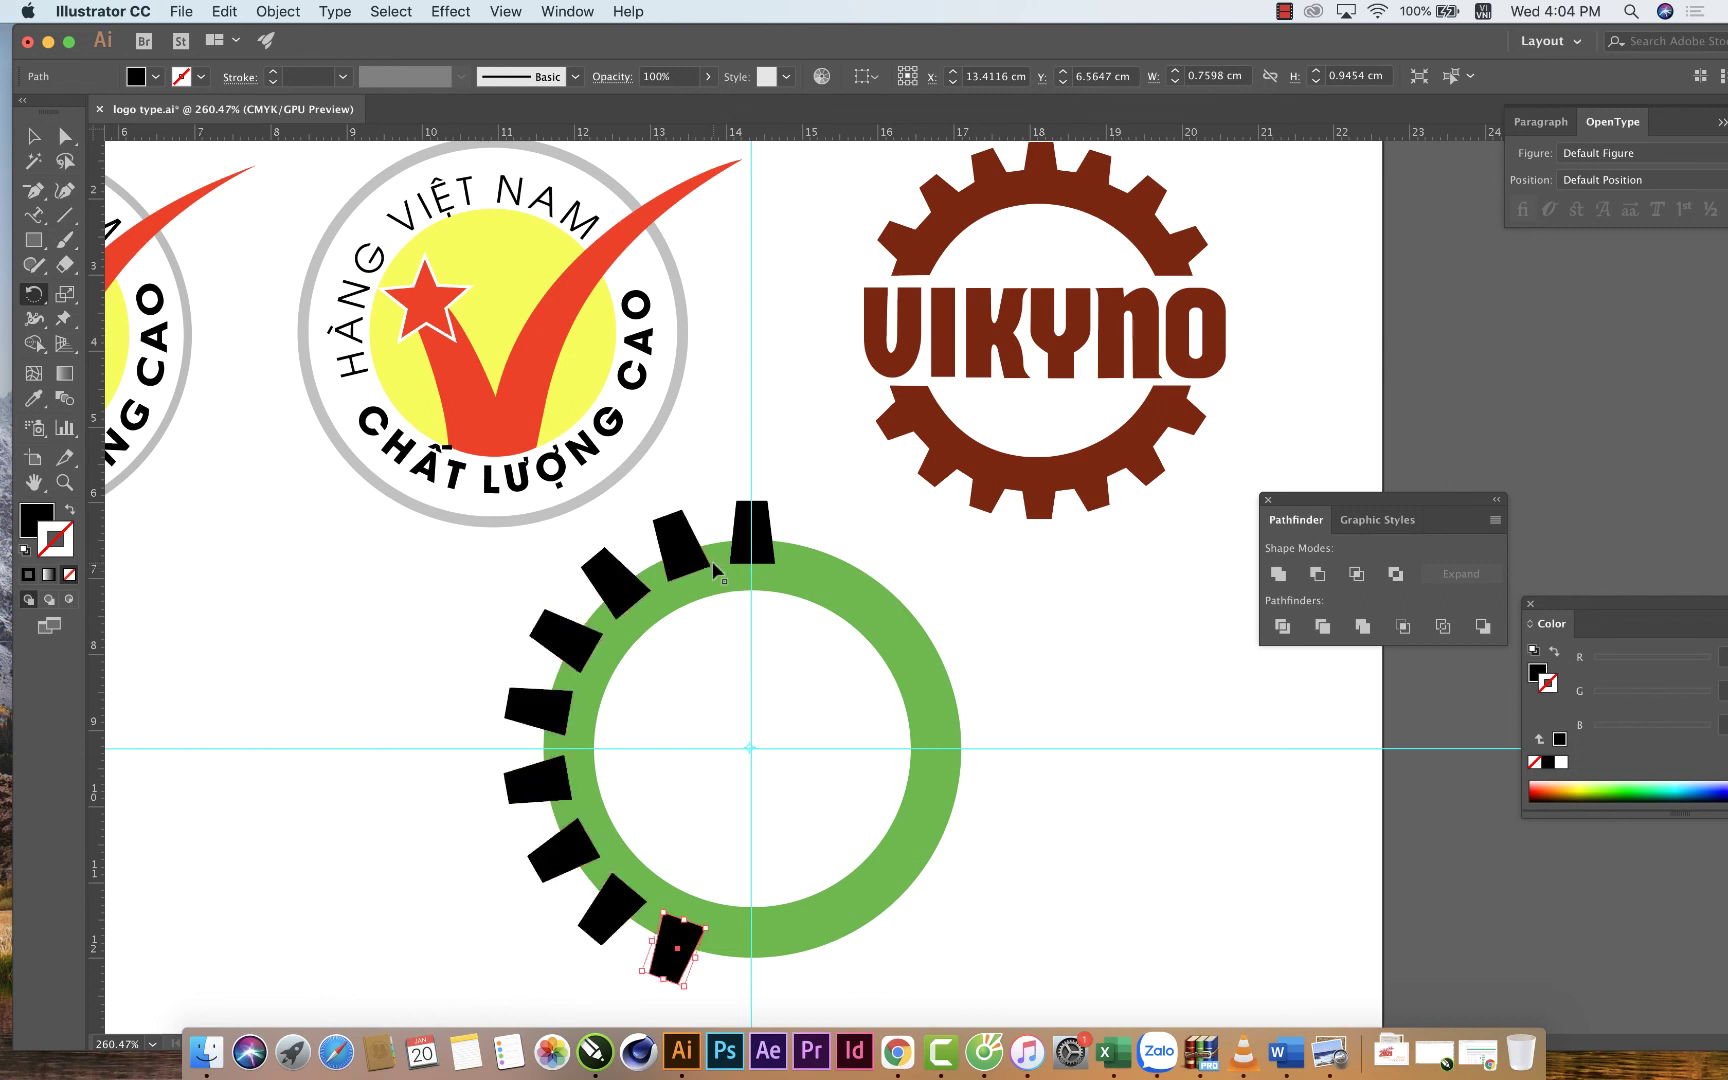
pyautogui.press('super+d')
pyautogui.press('super+d')
pyautogui.press('super+d')
pyautogui.press('super+d')
pyautogui.press('super+d')
pyautogui.press('super+d')
pyautogui.press('super+d')
pyautogui.press('super+d')
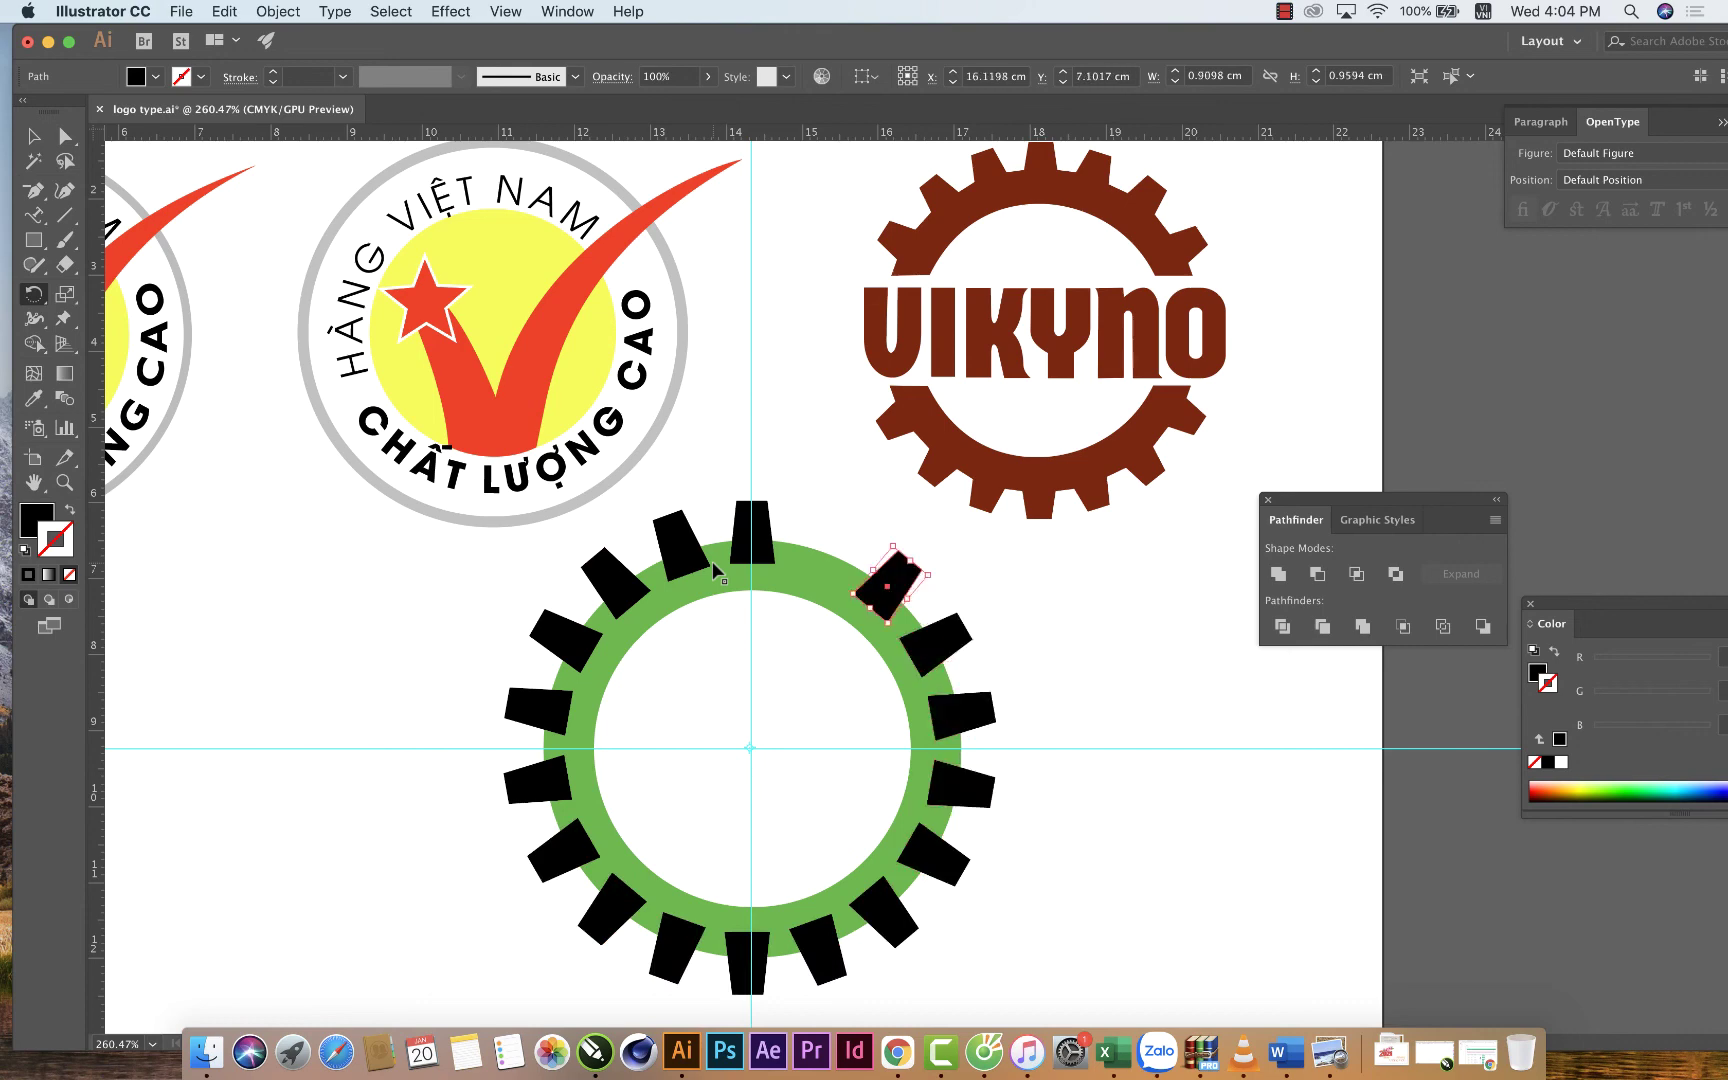
pyautogui.press('super+d')
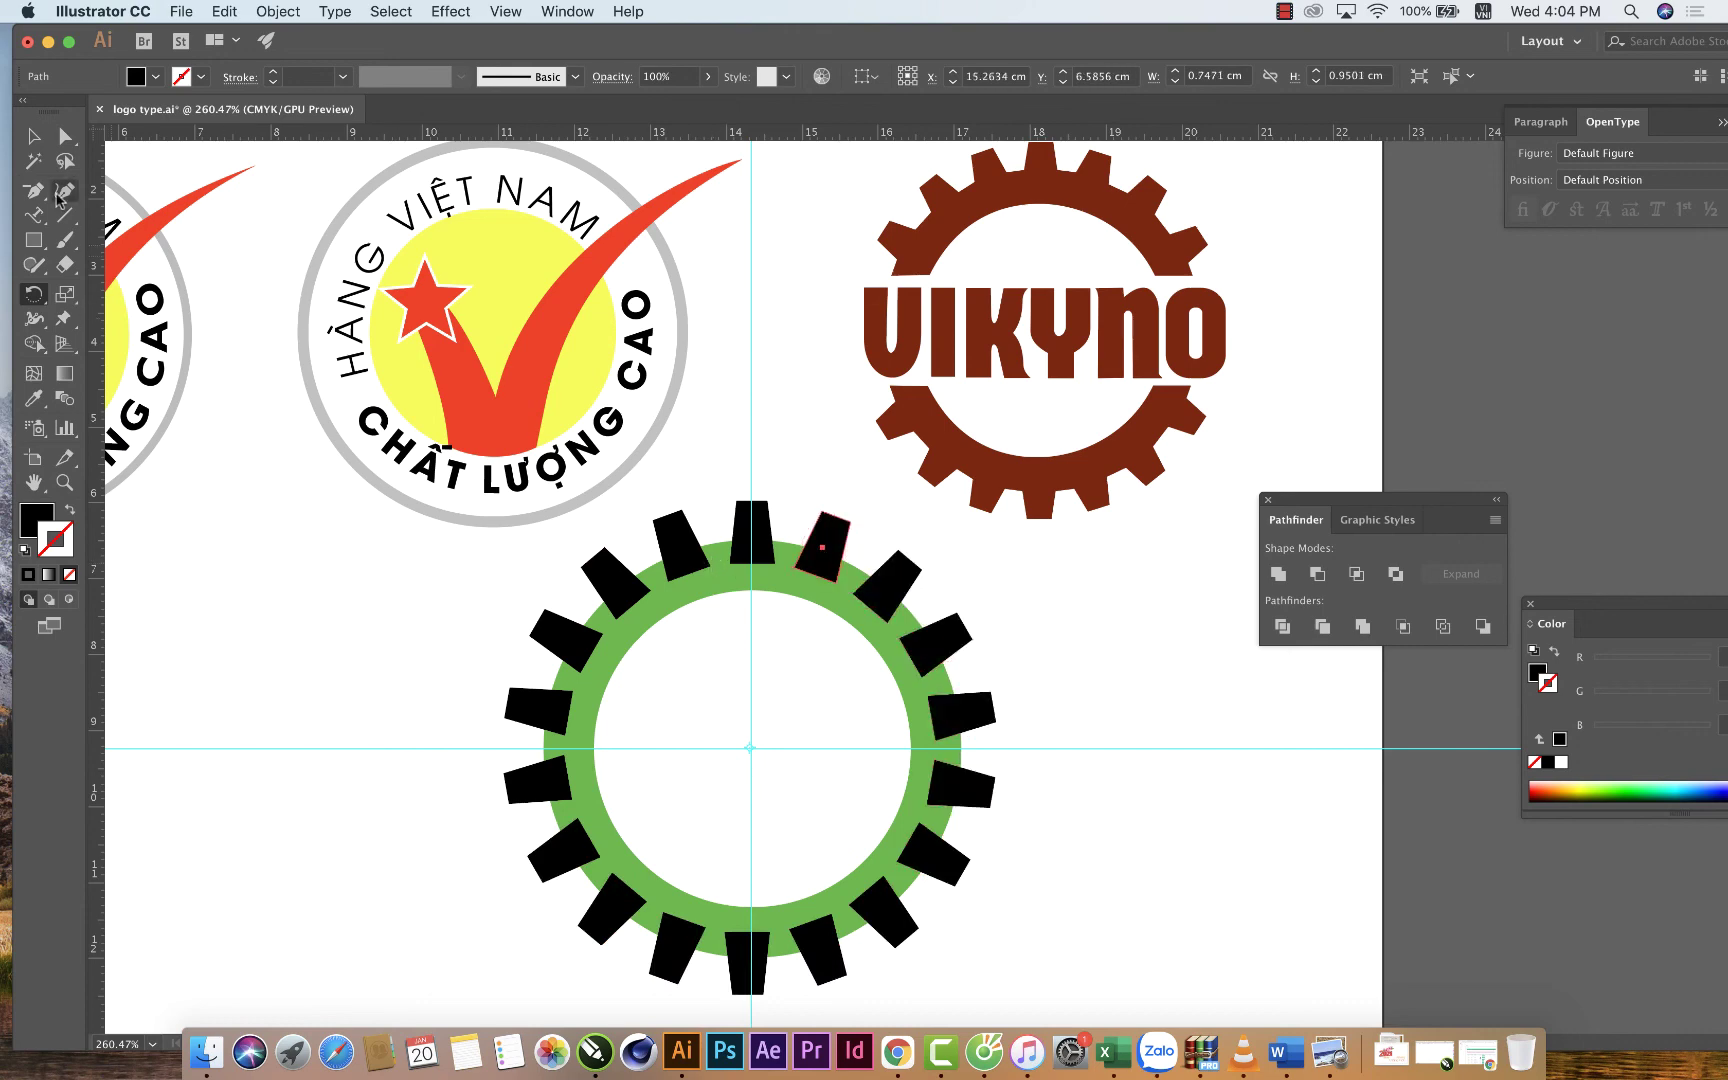
# Delete the horizontal and vertical guides.
pyautogui.click(36, 136)
pyautogui.moveTo(1019, 950); pyautogui.dragTo(1126, 675)
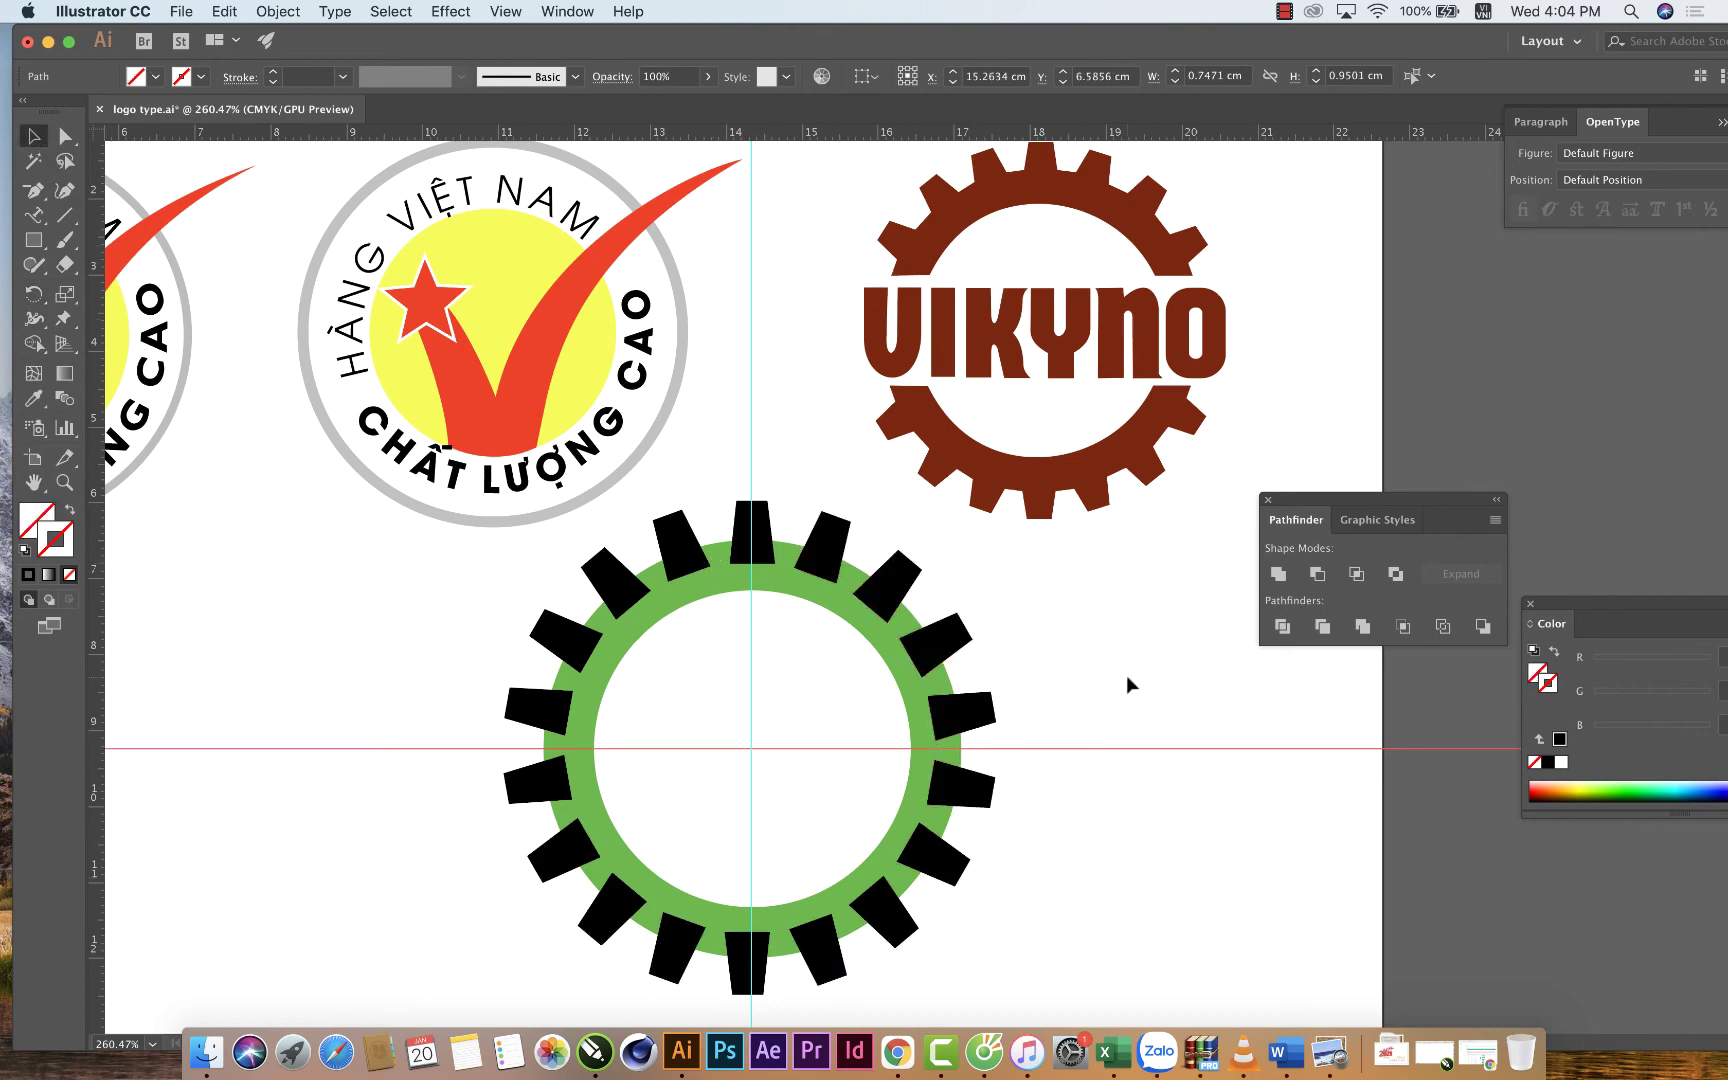
pyautogui.press('Delete')
pyautogui.press('Delete')
pyautogui.moveTo(765, 428)
pyautogui.mouseDown()
pyautogui.moveTo(1018, 900)
pyautogui.moveTo(490, 563)
pyautogui.mouseUp()
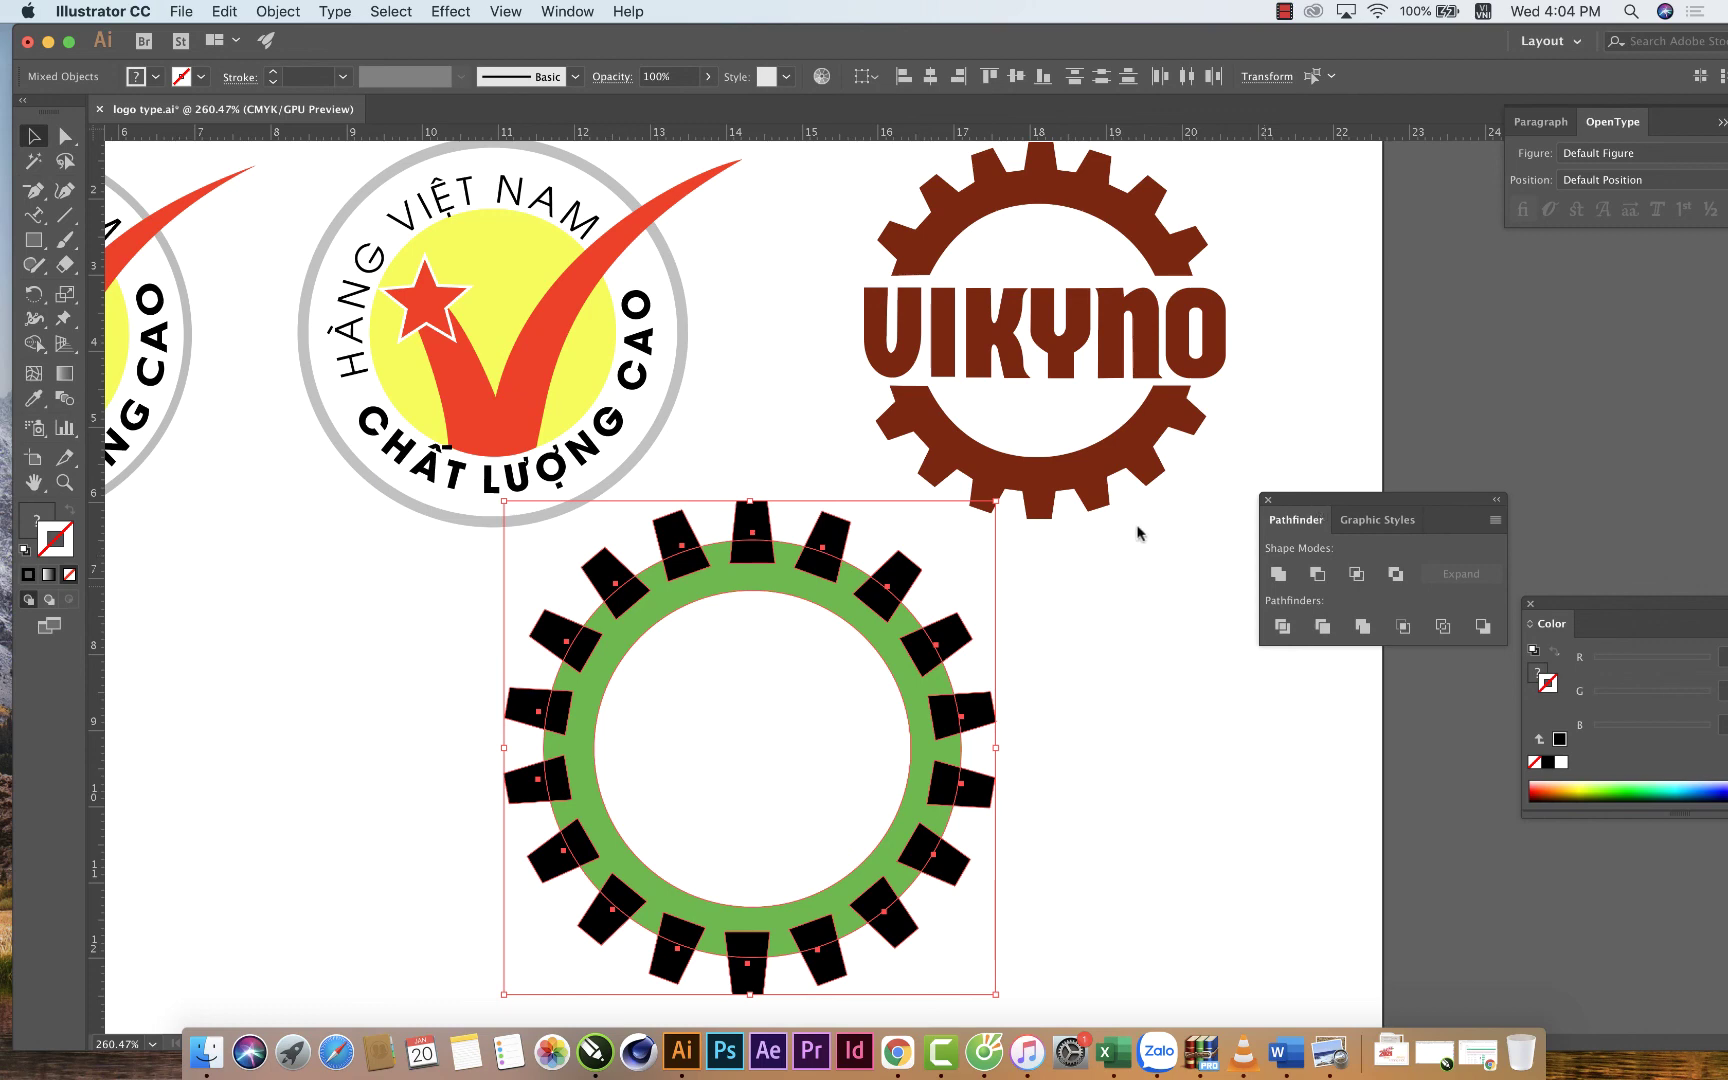
# Unite the ring and teeth with Pathfinder into one gear shape.
pyautogui.moveTo(1322, 497); pyautogui.dragTo(1143, 534)
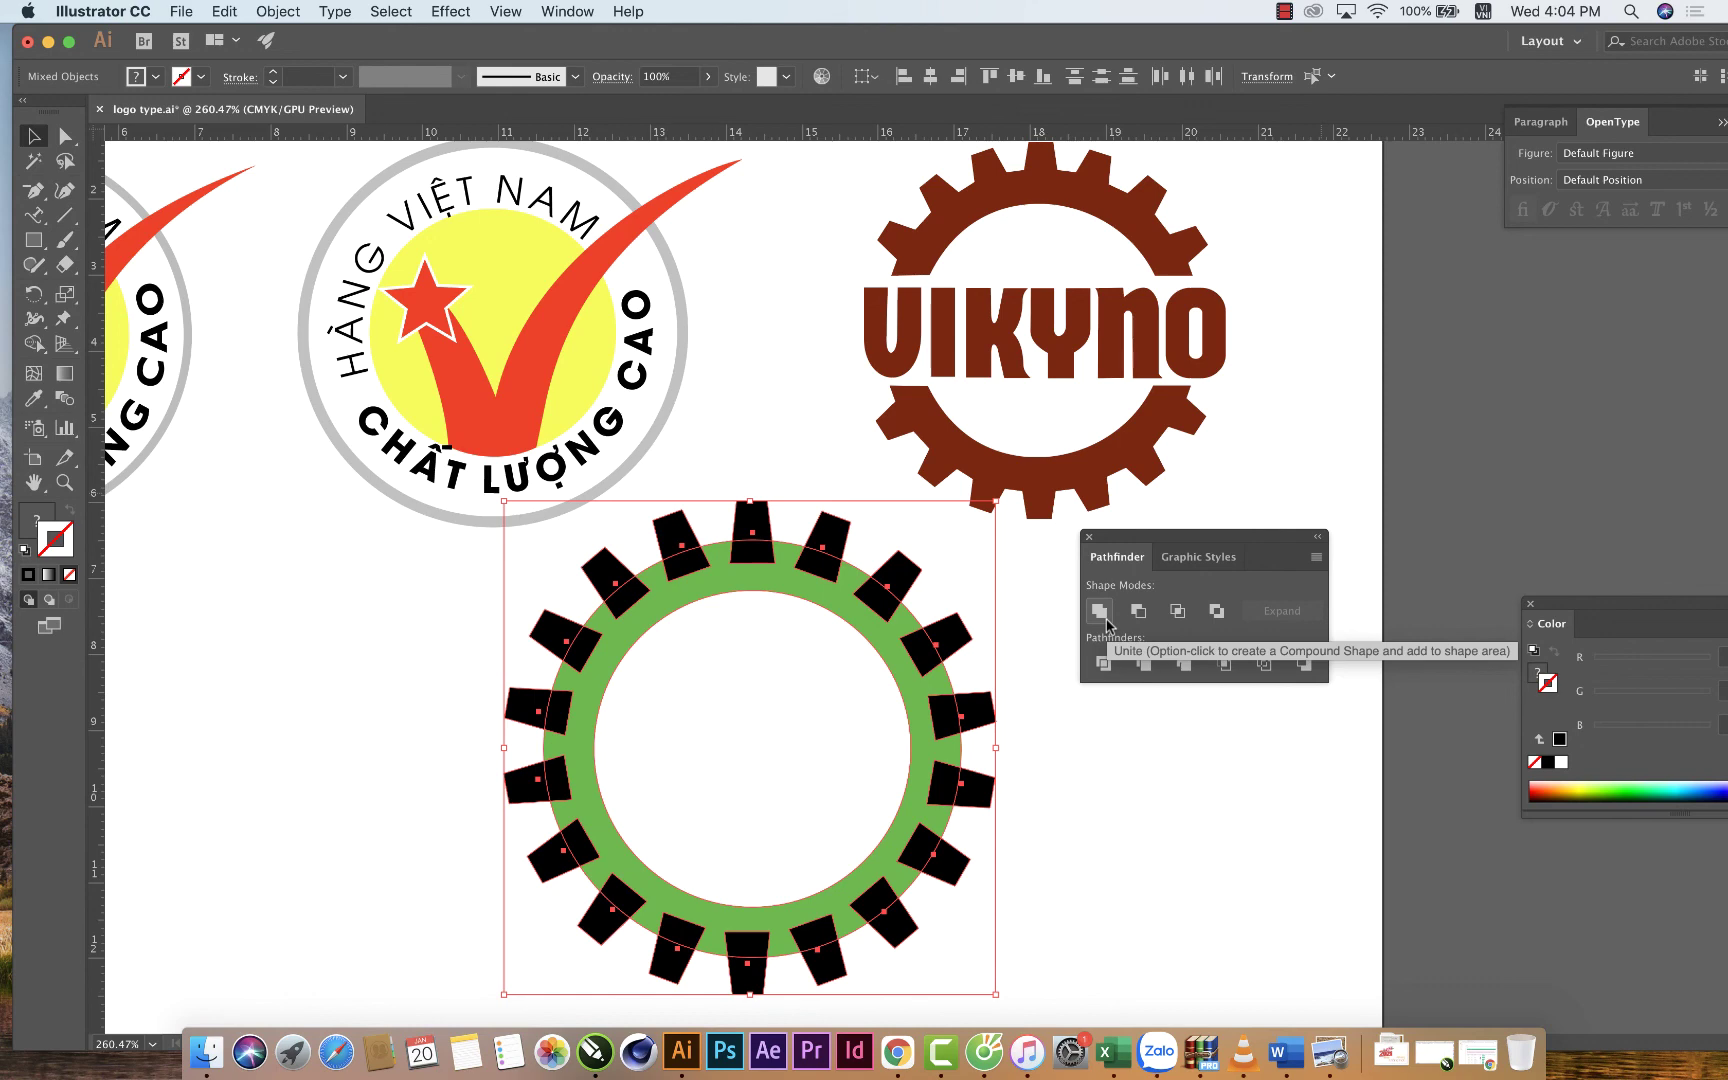
pyautogui.click(1099, 611)
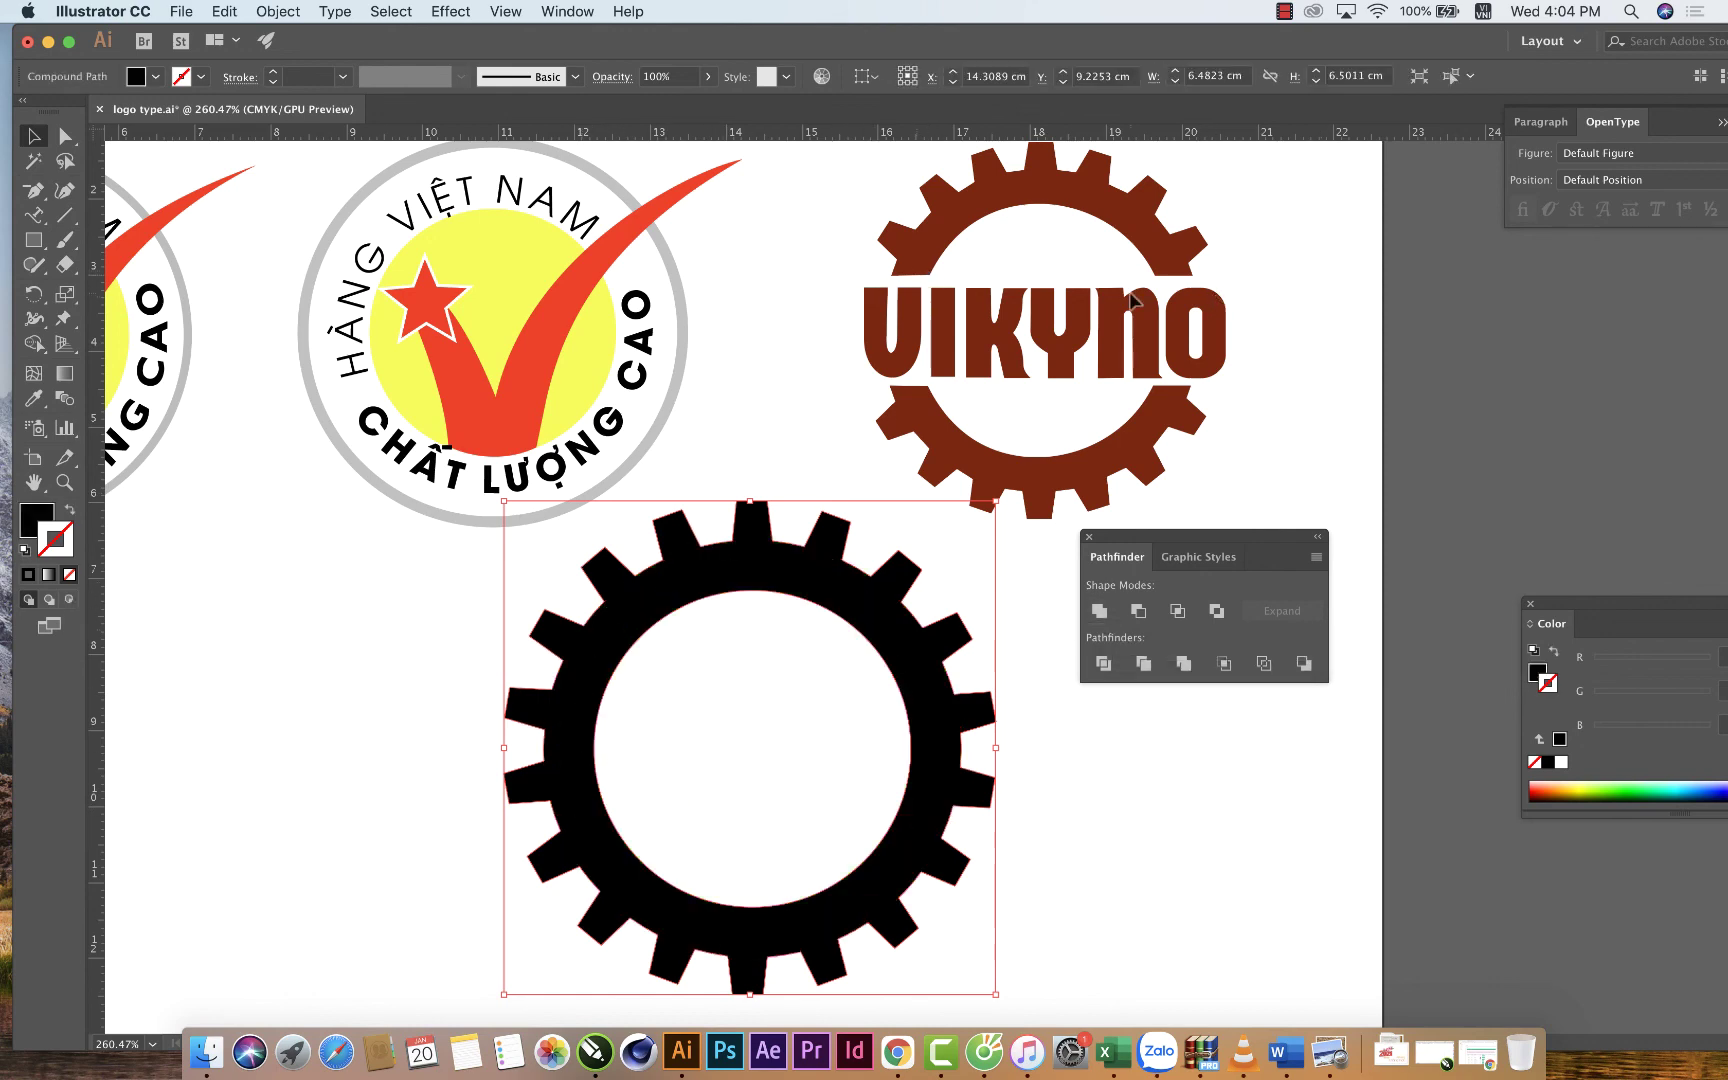
pyautogui.click(162, 537)
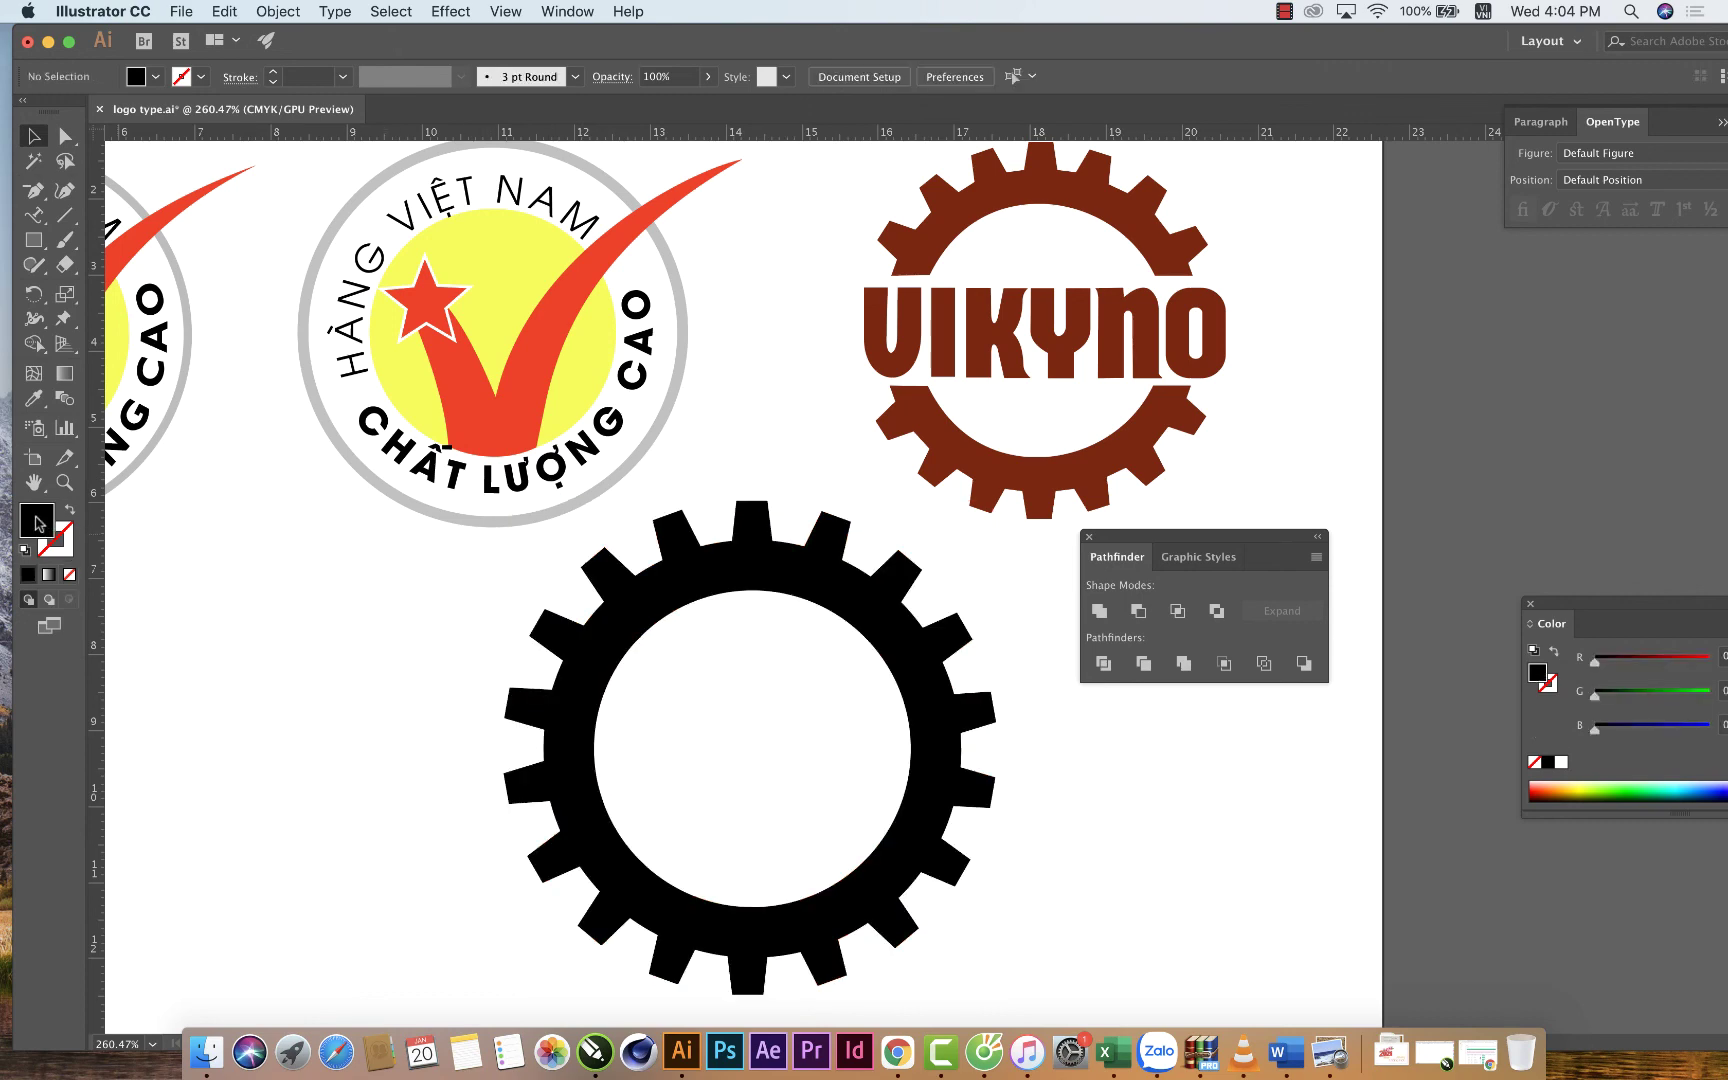
# Draw a wide orange-filled rectangle across the middle of the gear.
pyautogui.click(69, 511)
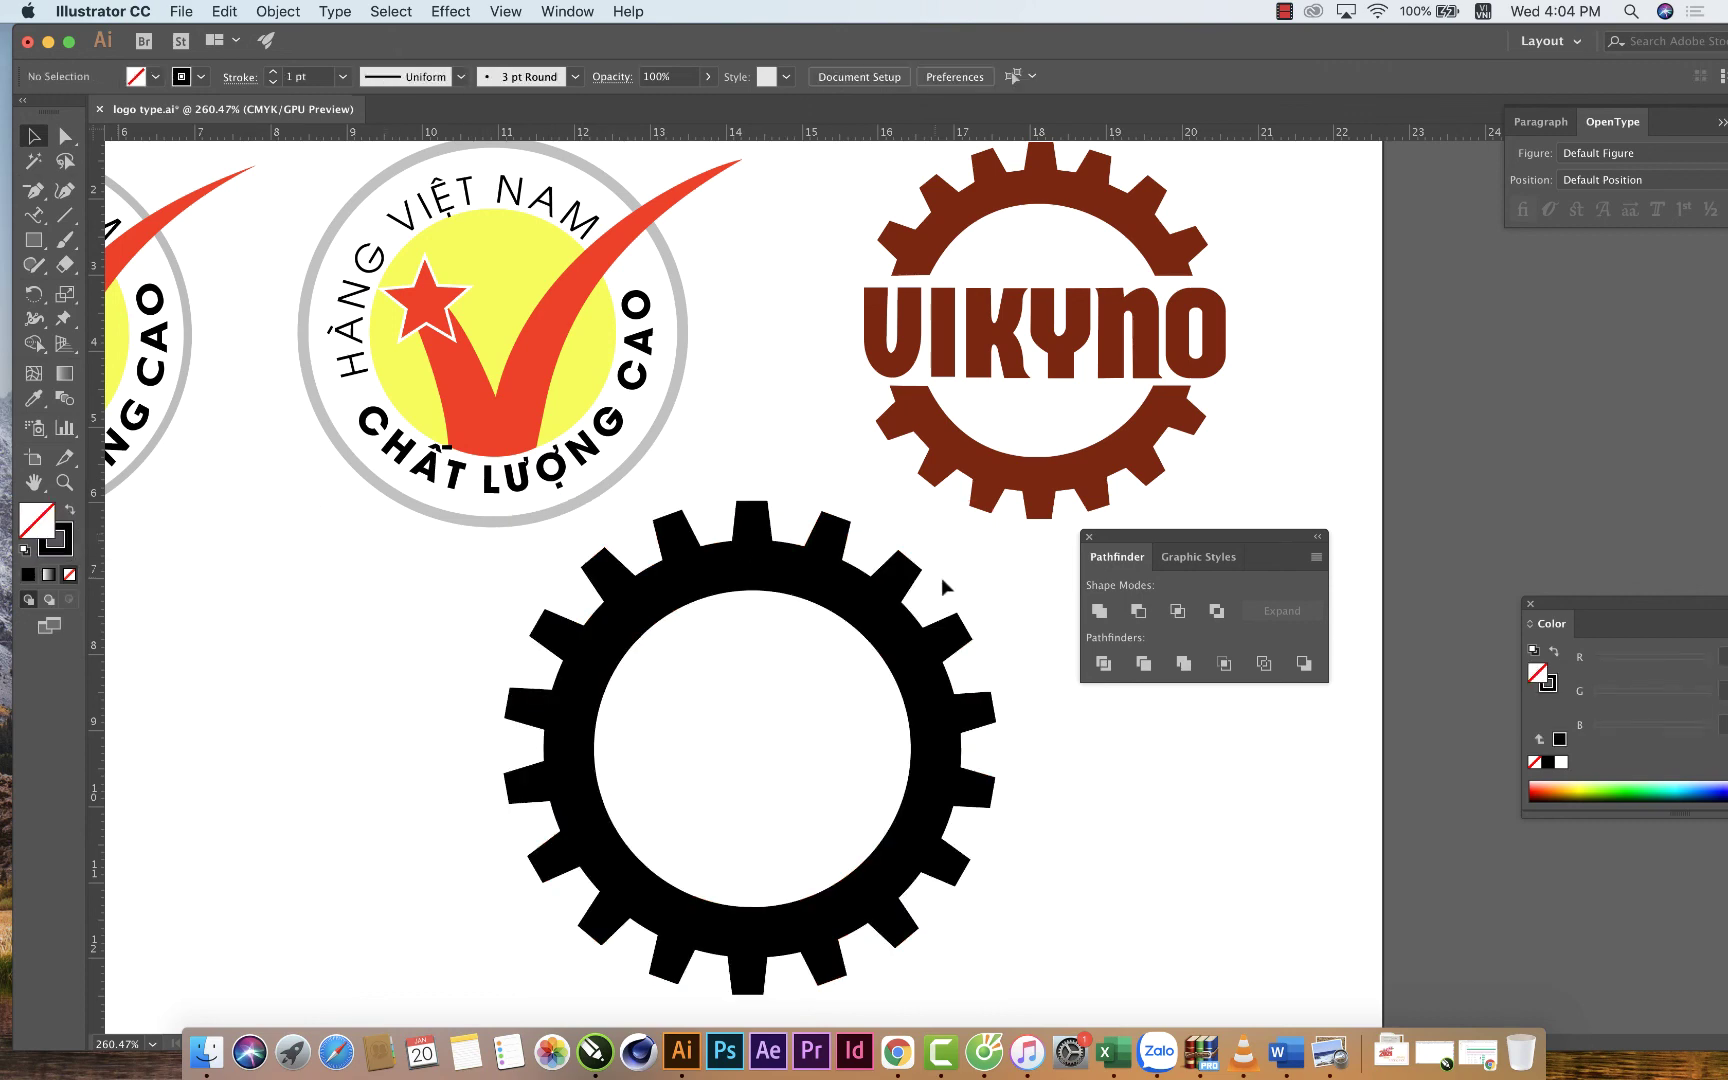
pyautogui.click(1563, 790)
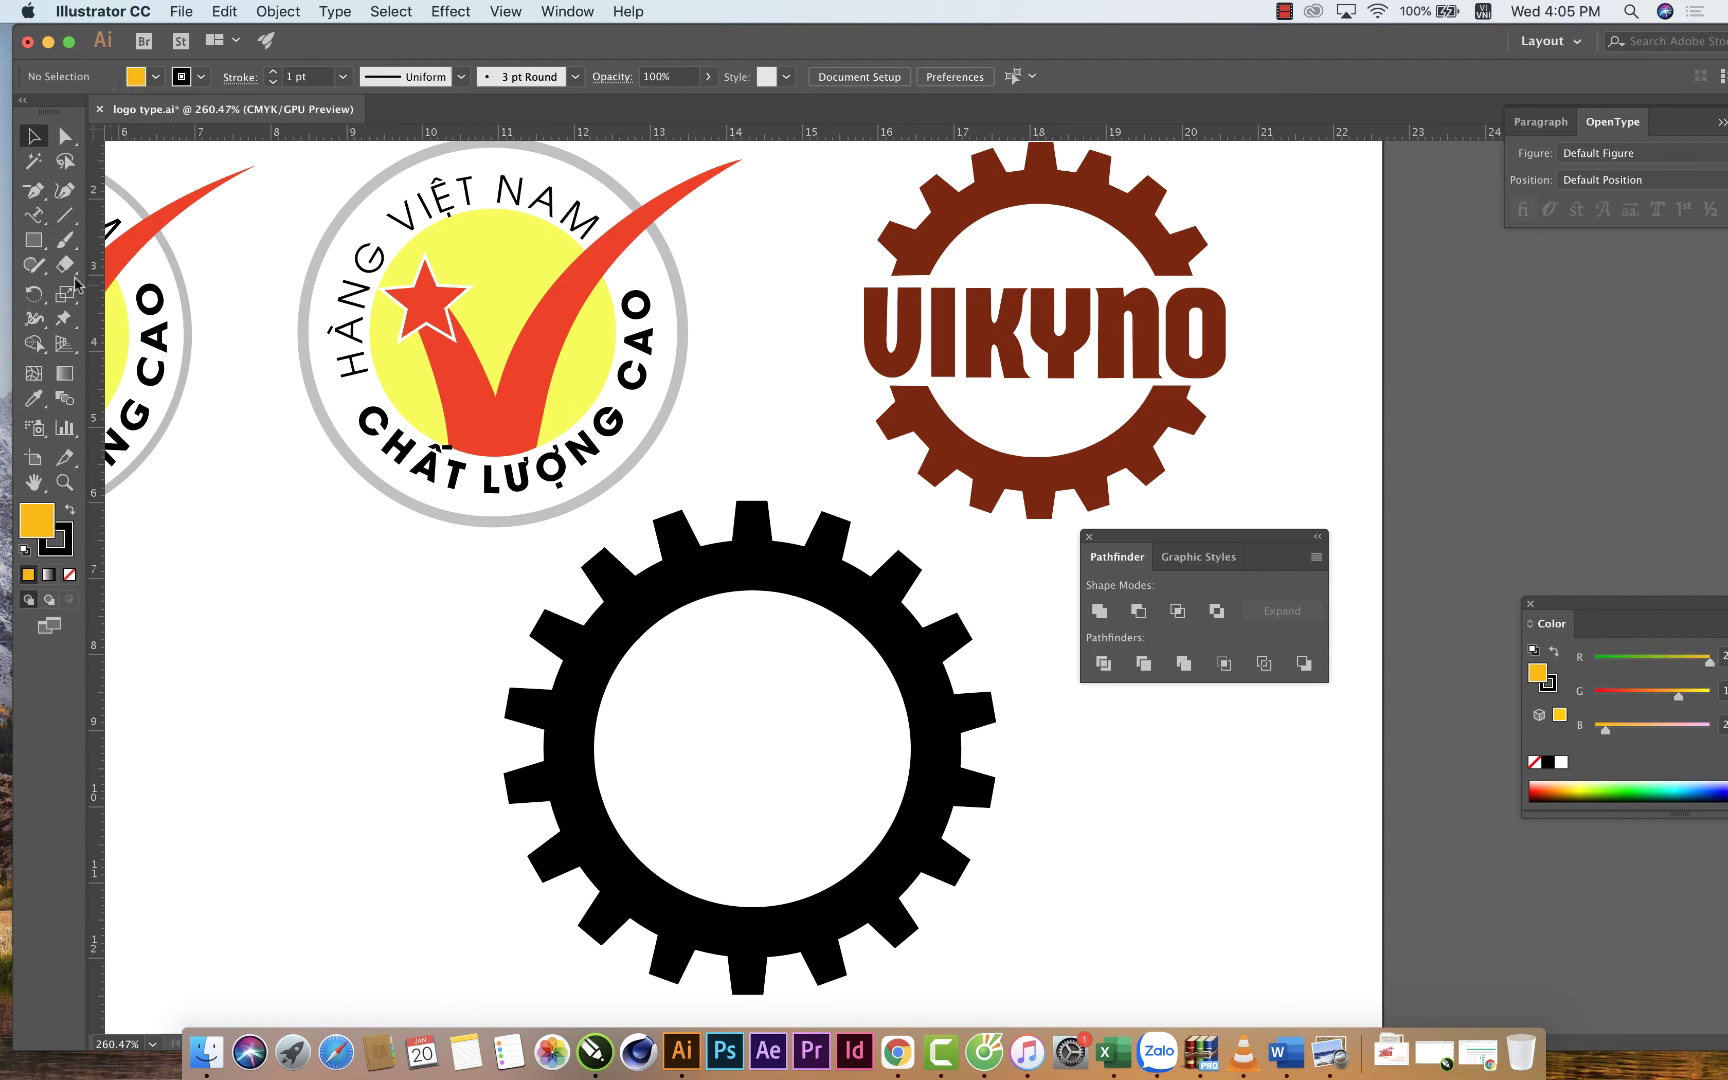
pyautogui.click(33, 240)
pyautogui.moveTo(463, 670); pyautogui.dragTo(1044, 820)
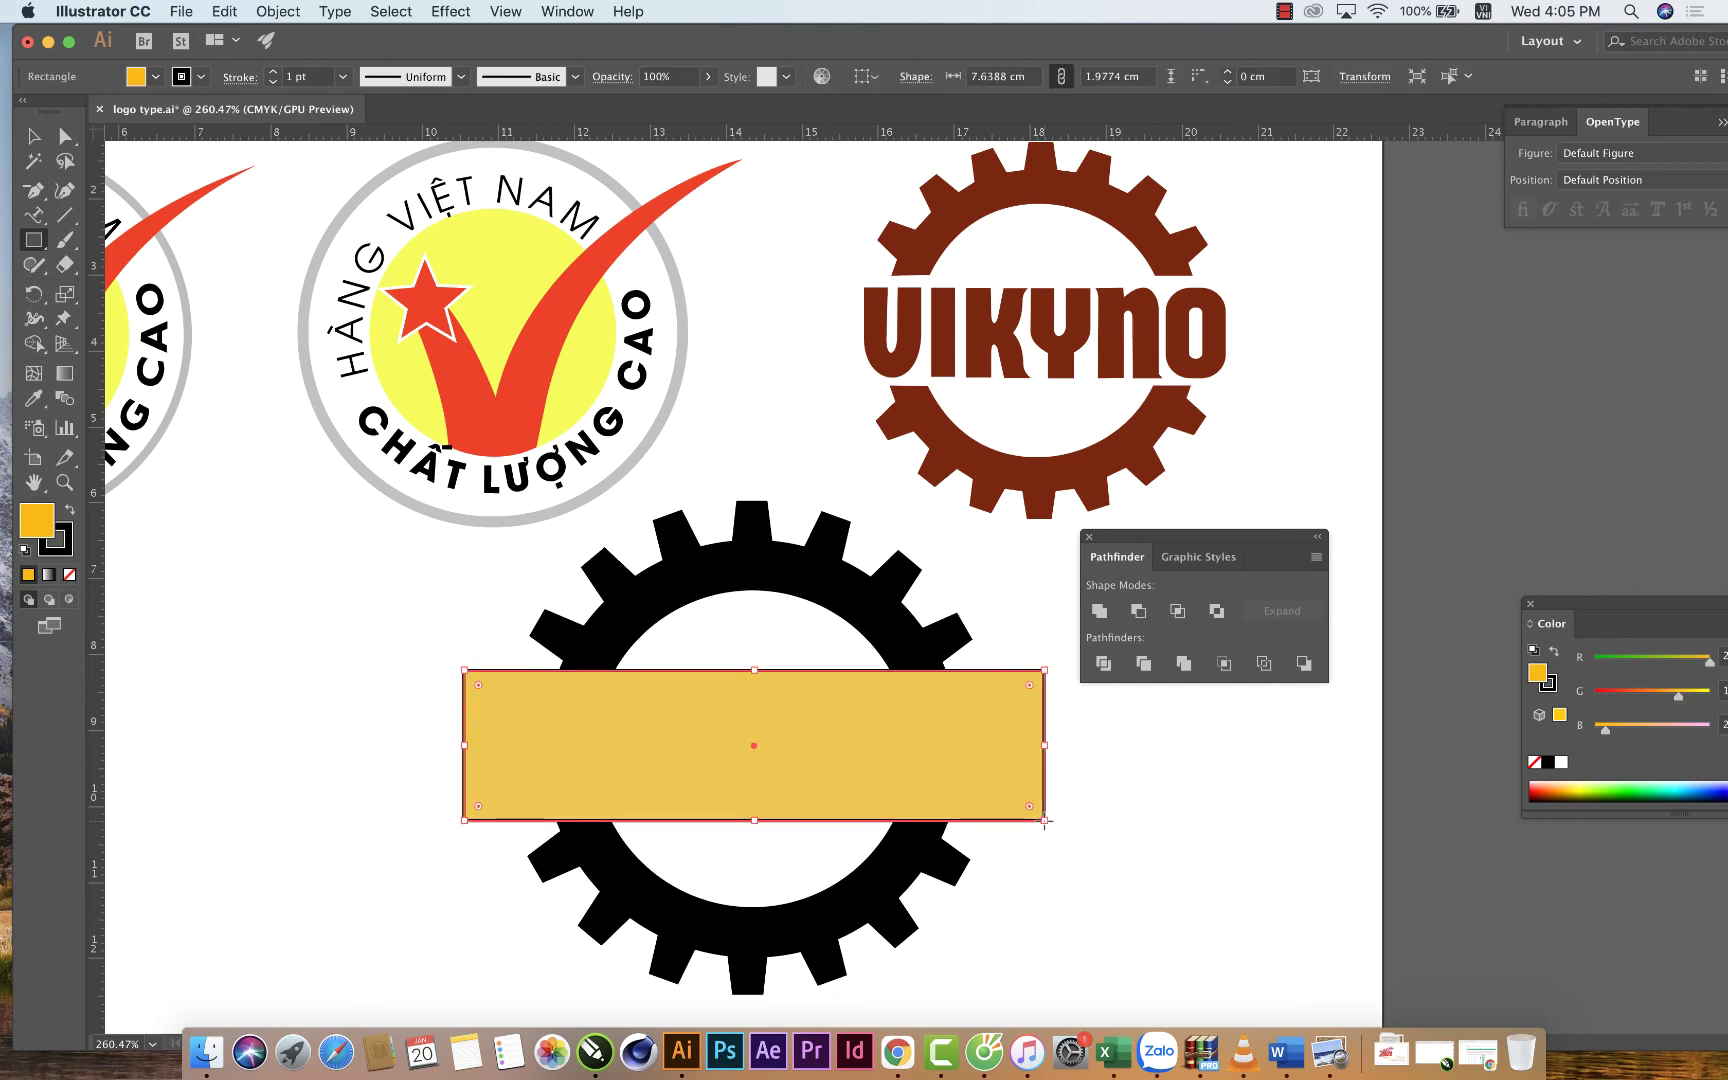
# Subtract the rectangle from the gear with Pathfinder Minus Front, splitting it into halves.
pyautogui.click(34, 138)
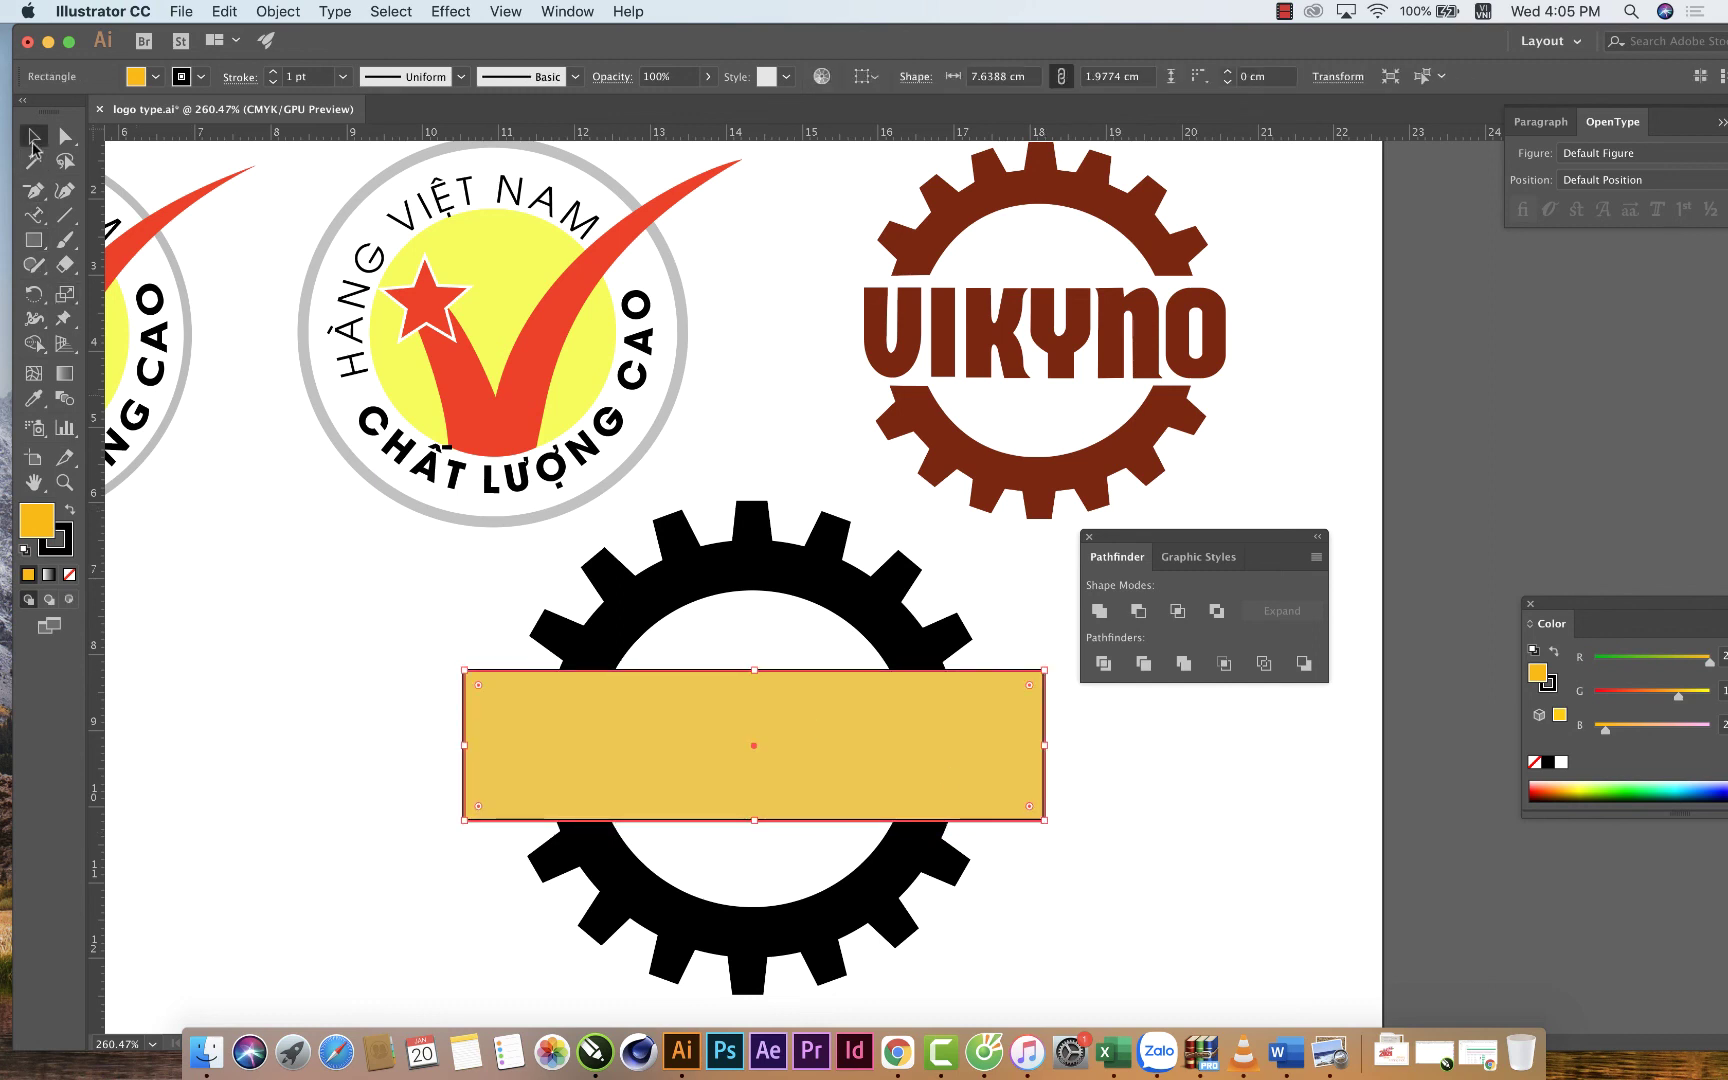
pyautogui.keyDown('shift'); pyautogui.click(700, 565); pyautogui.keyUp('shift')
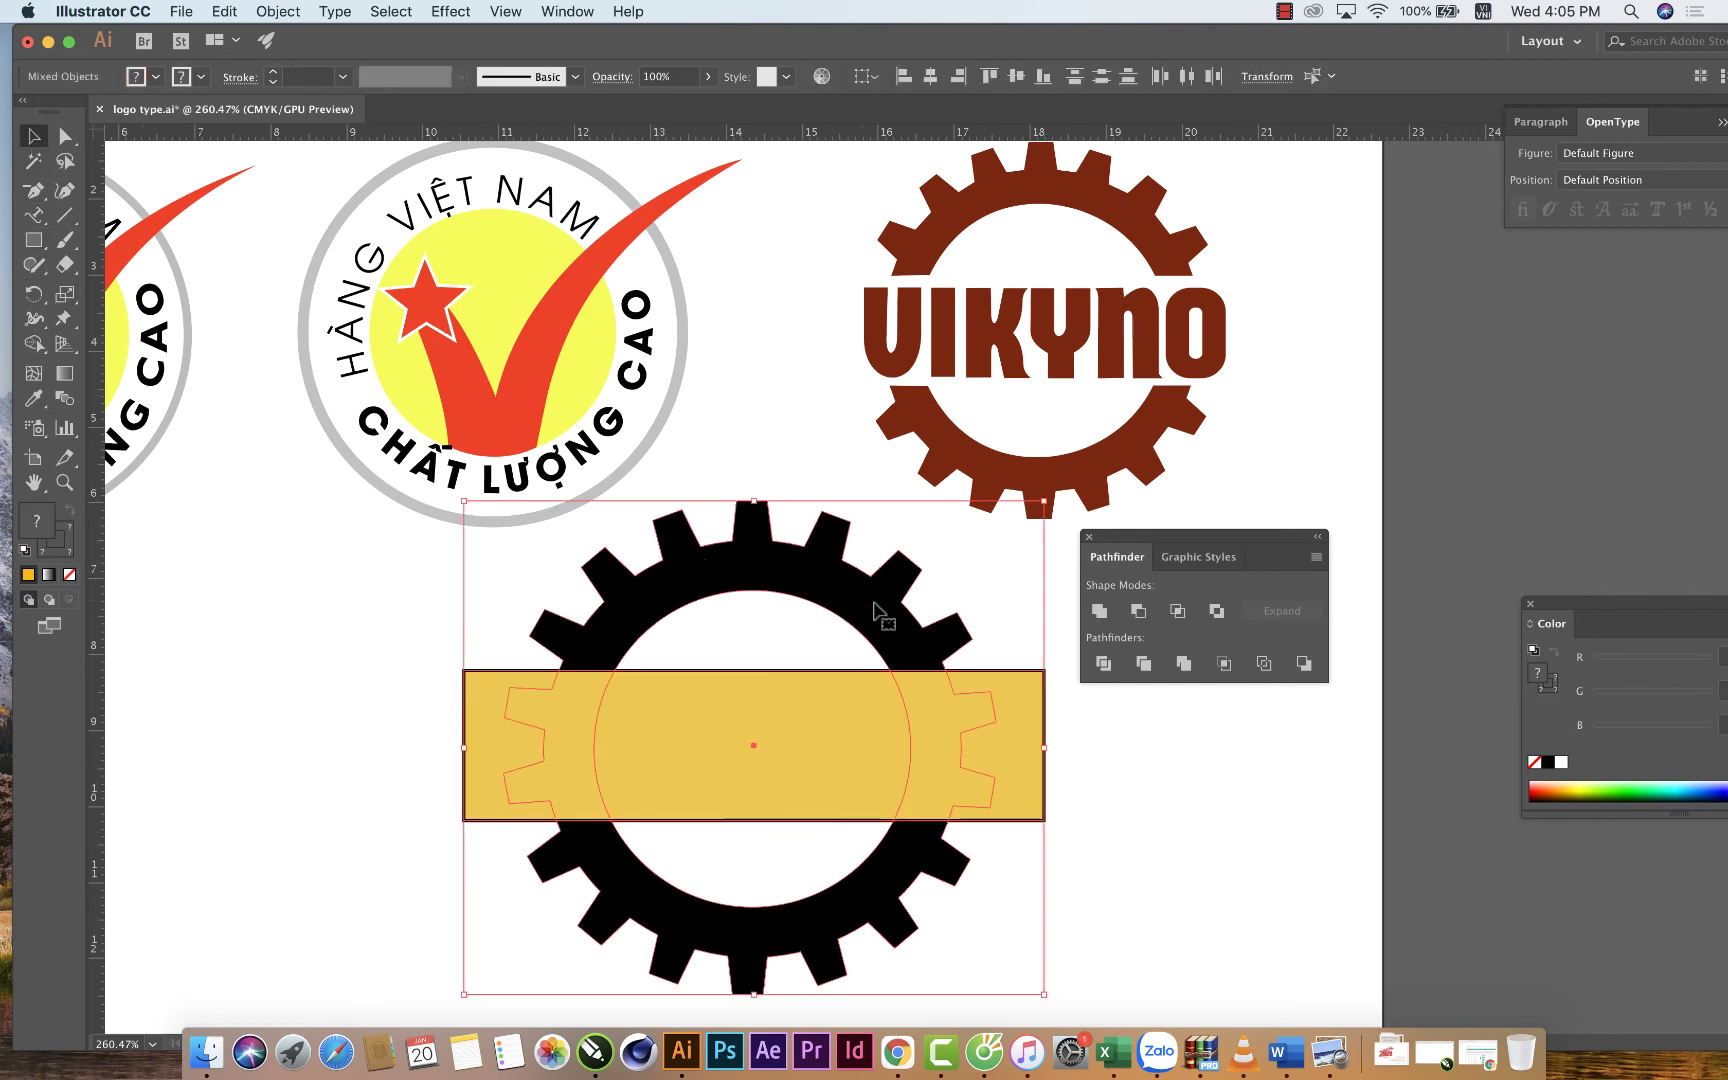
pyautogui.click(1139, 611)
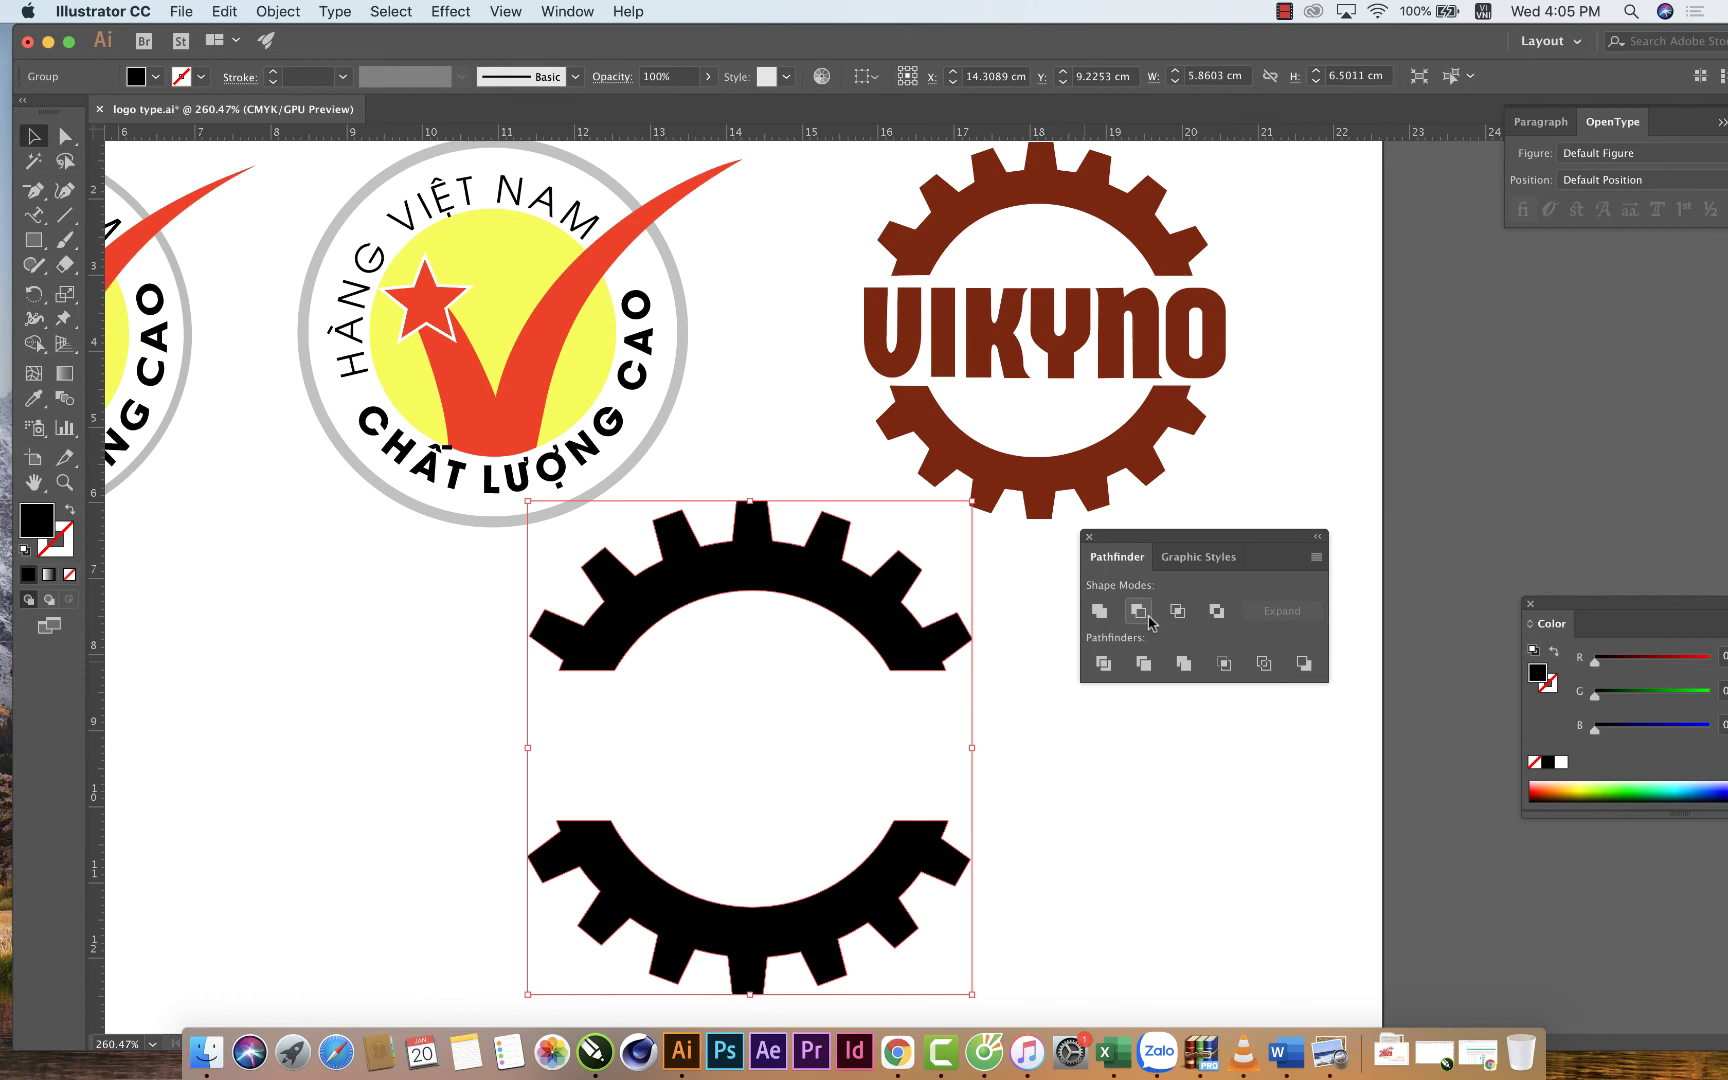
pyautogui.click(1030, 640)
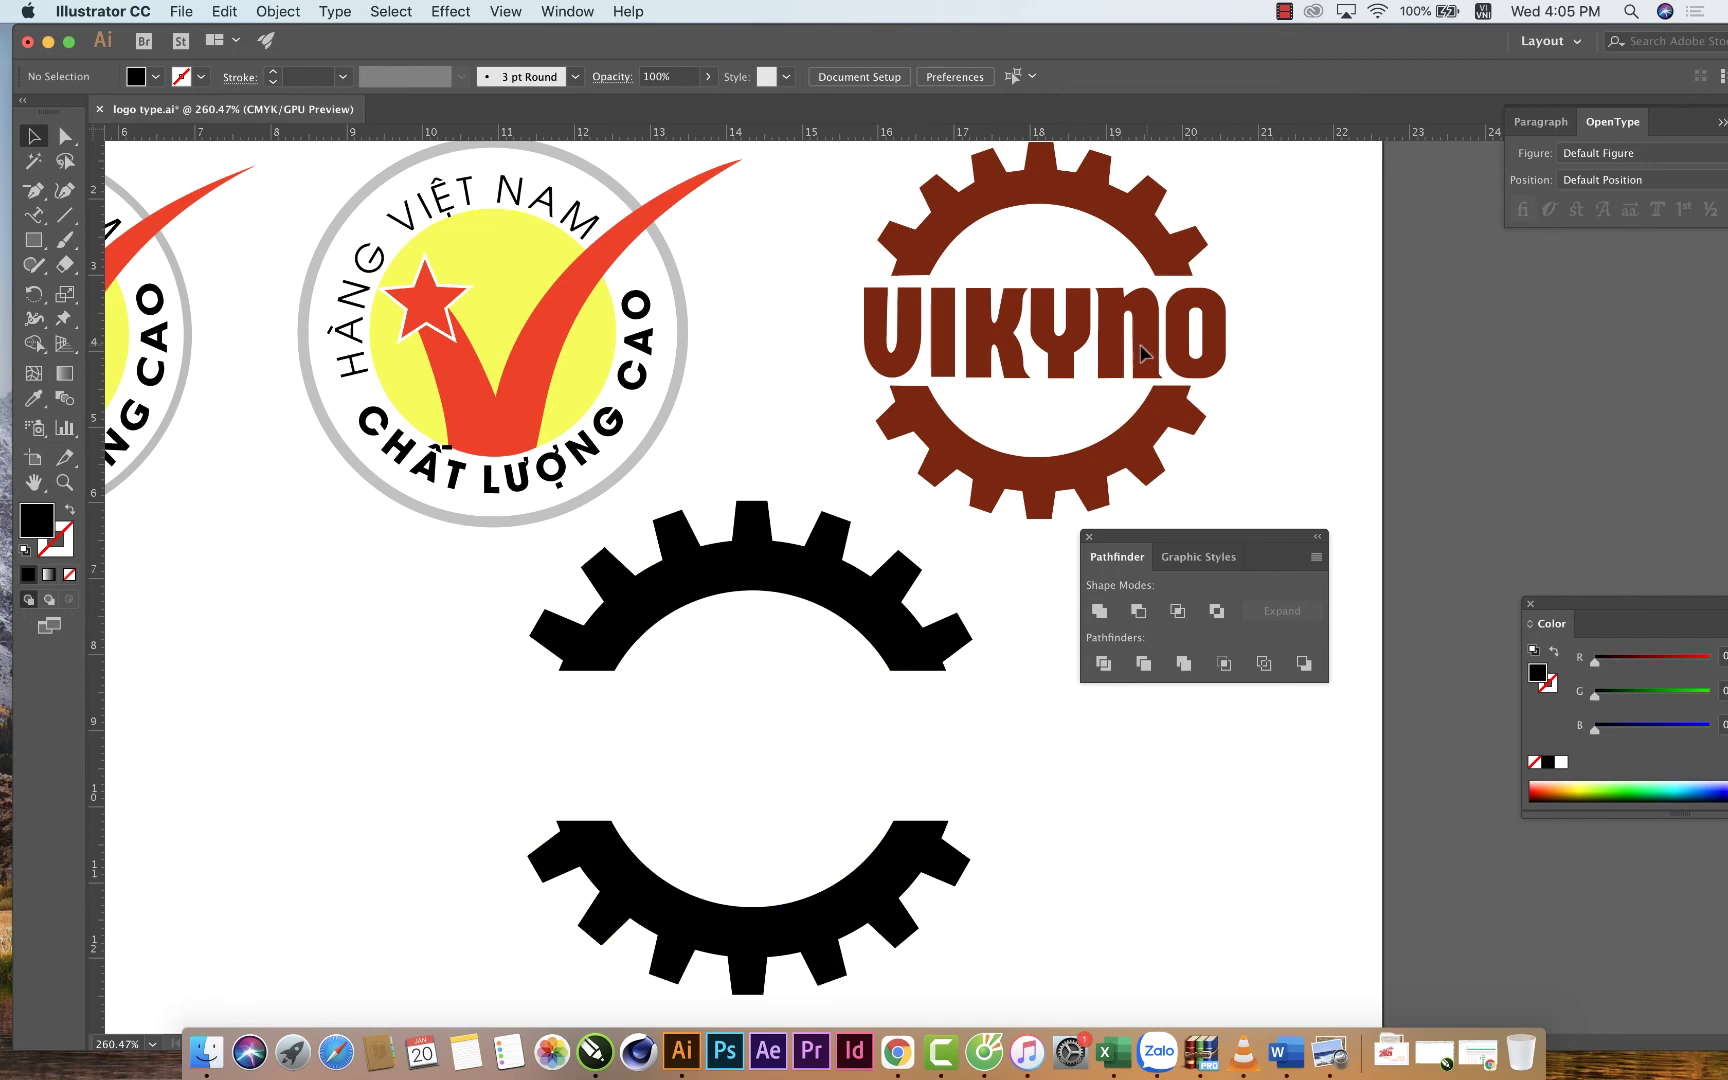
pyautogui.hscroll(3, 1108, 350)
pyautogui.hscroll(2, 1108, 350)
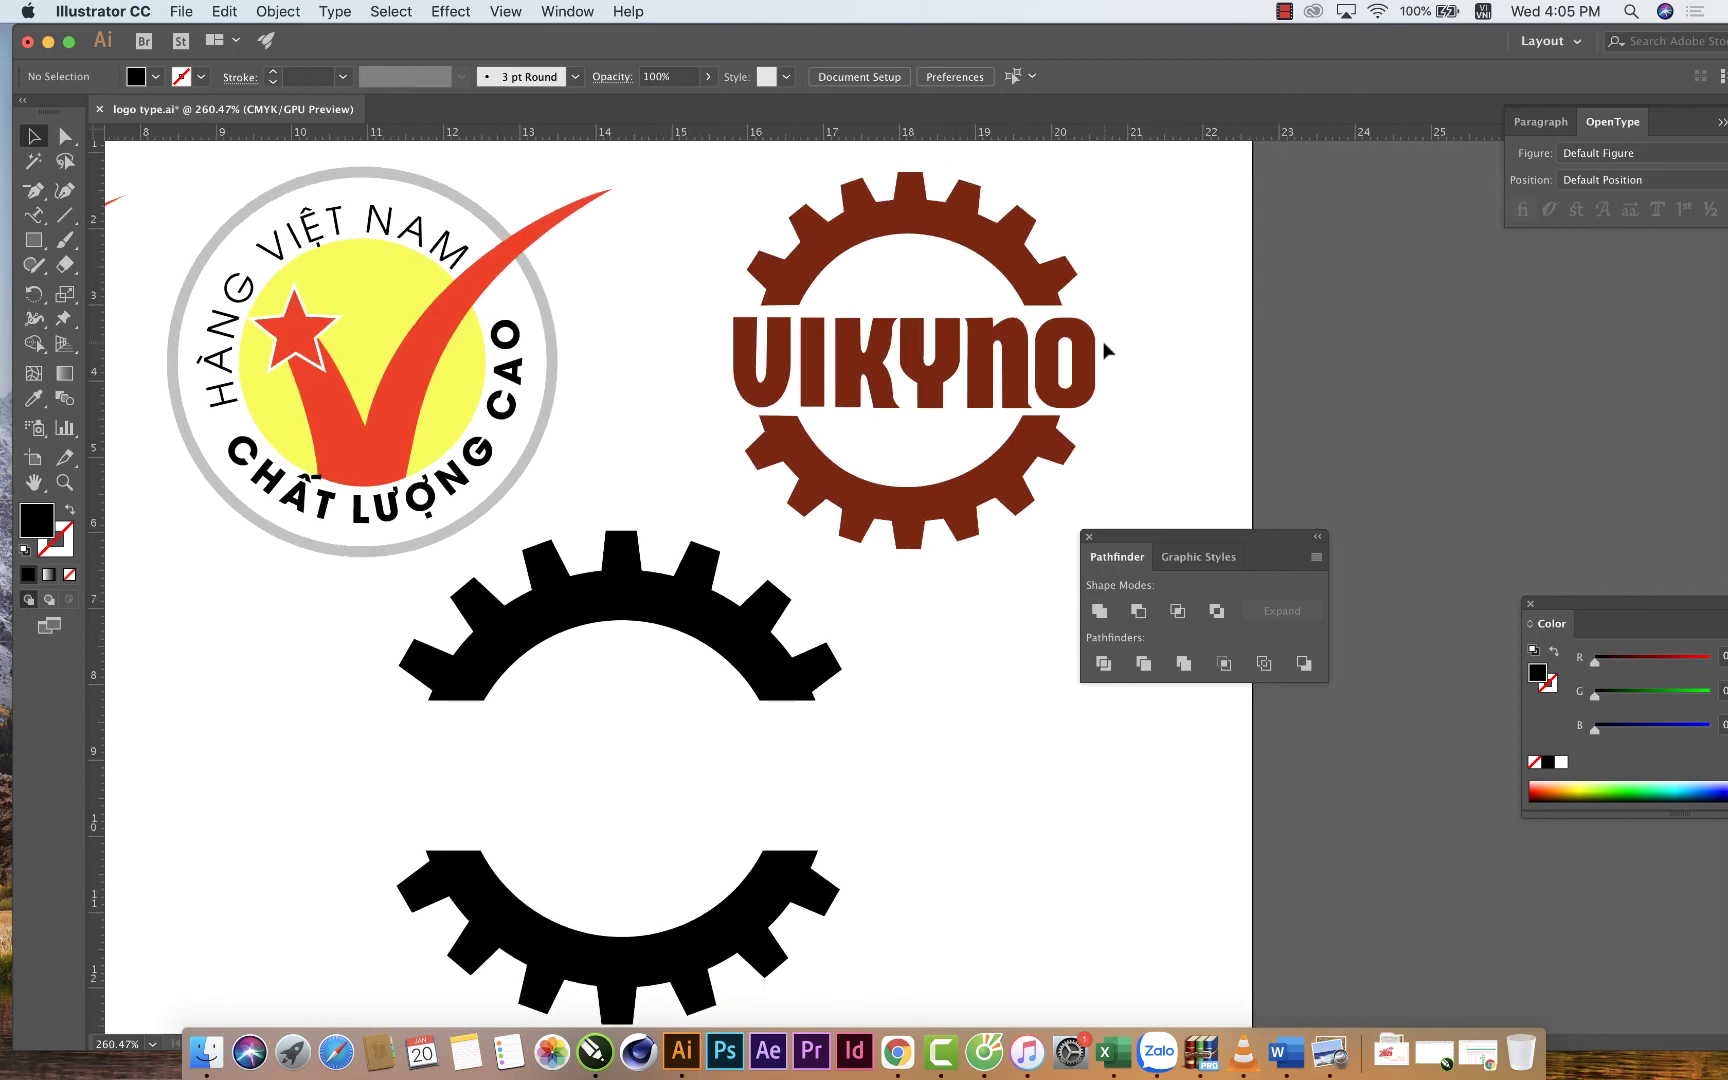
pyautogui.moveTo(33, 190); pyautogui.dragTo(100, 200)
pyautogui.click(100, 200)
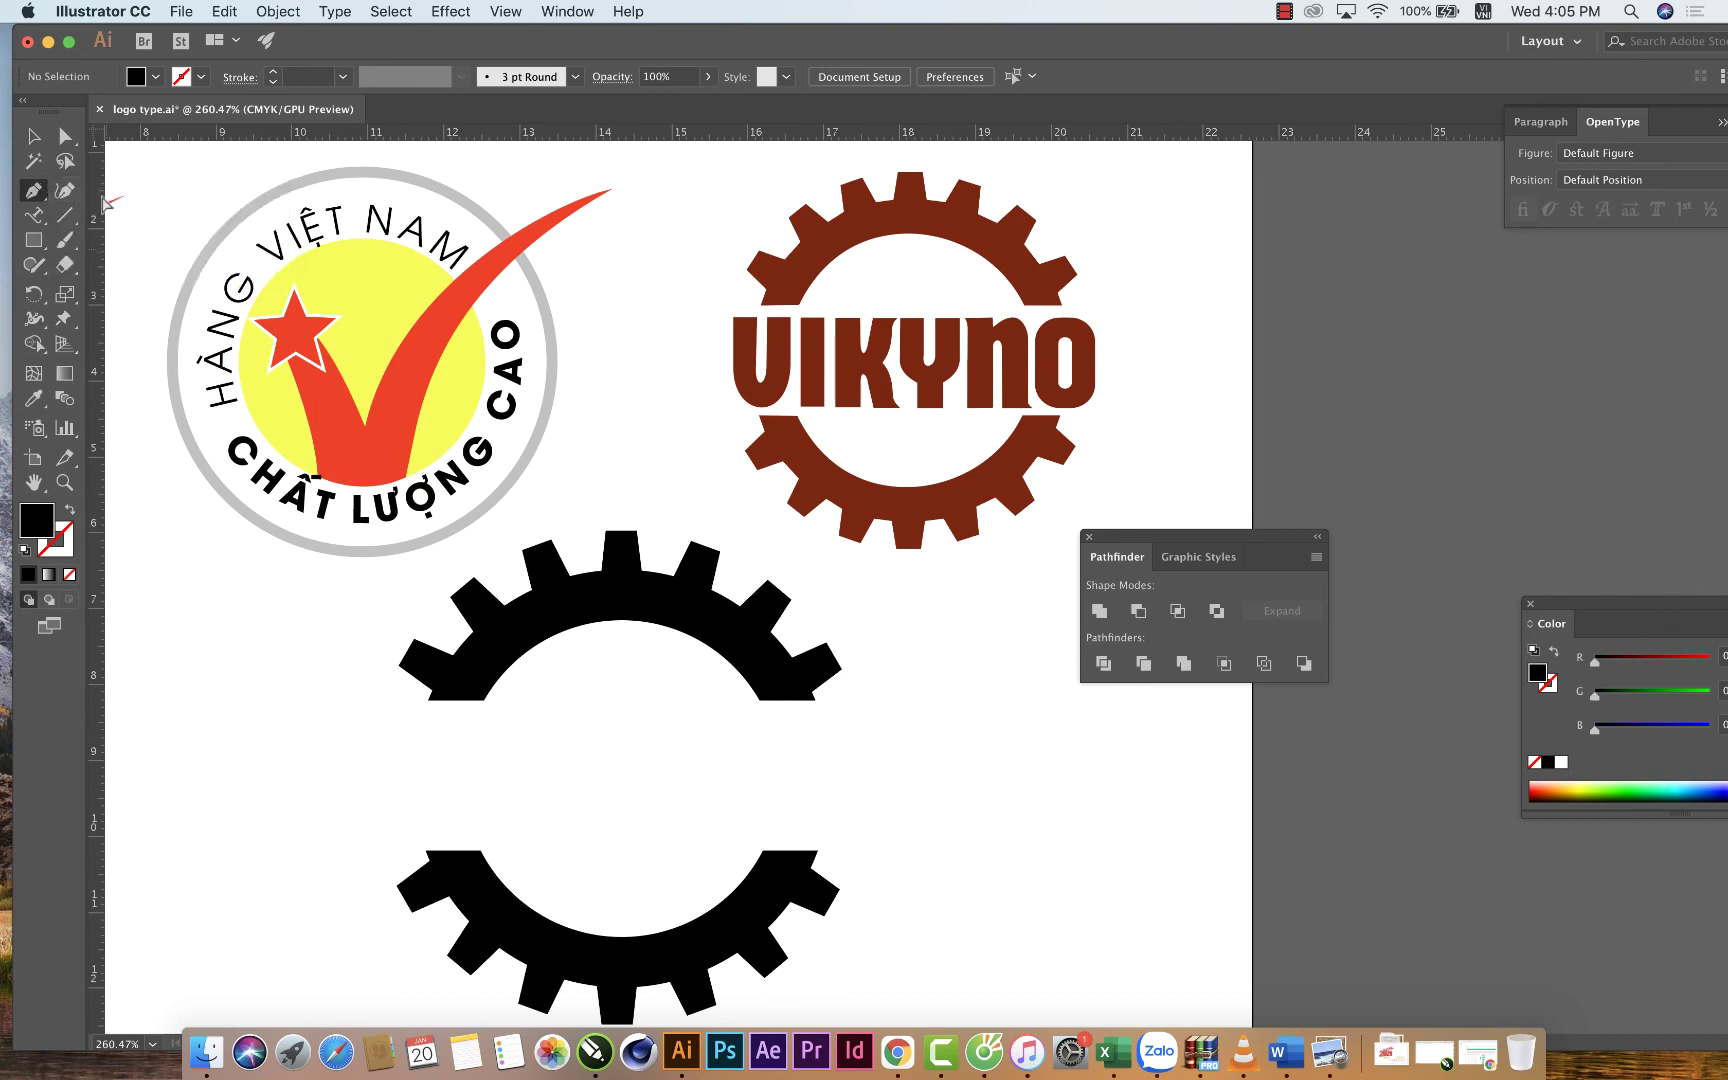
pyautogui.click(732, 316)
pyautogui.click(733, 368)
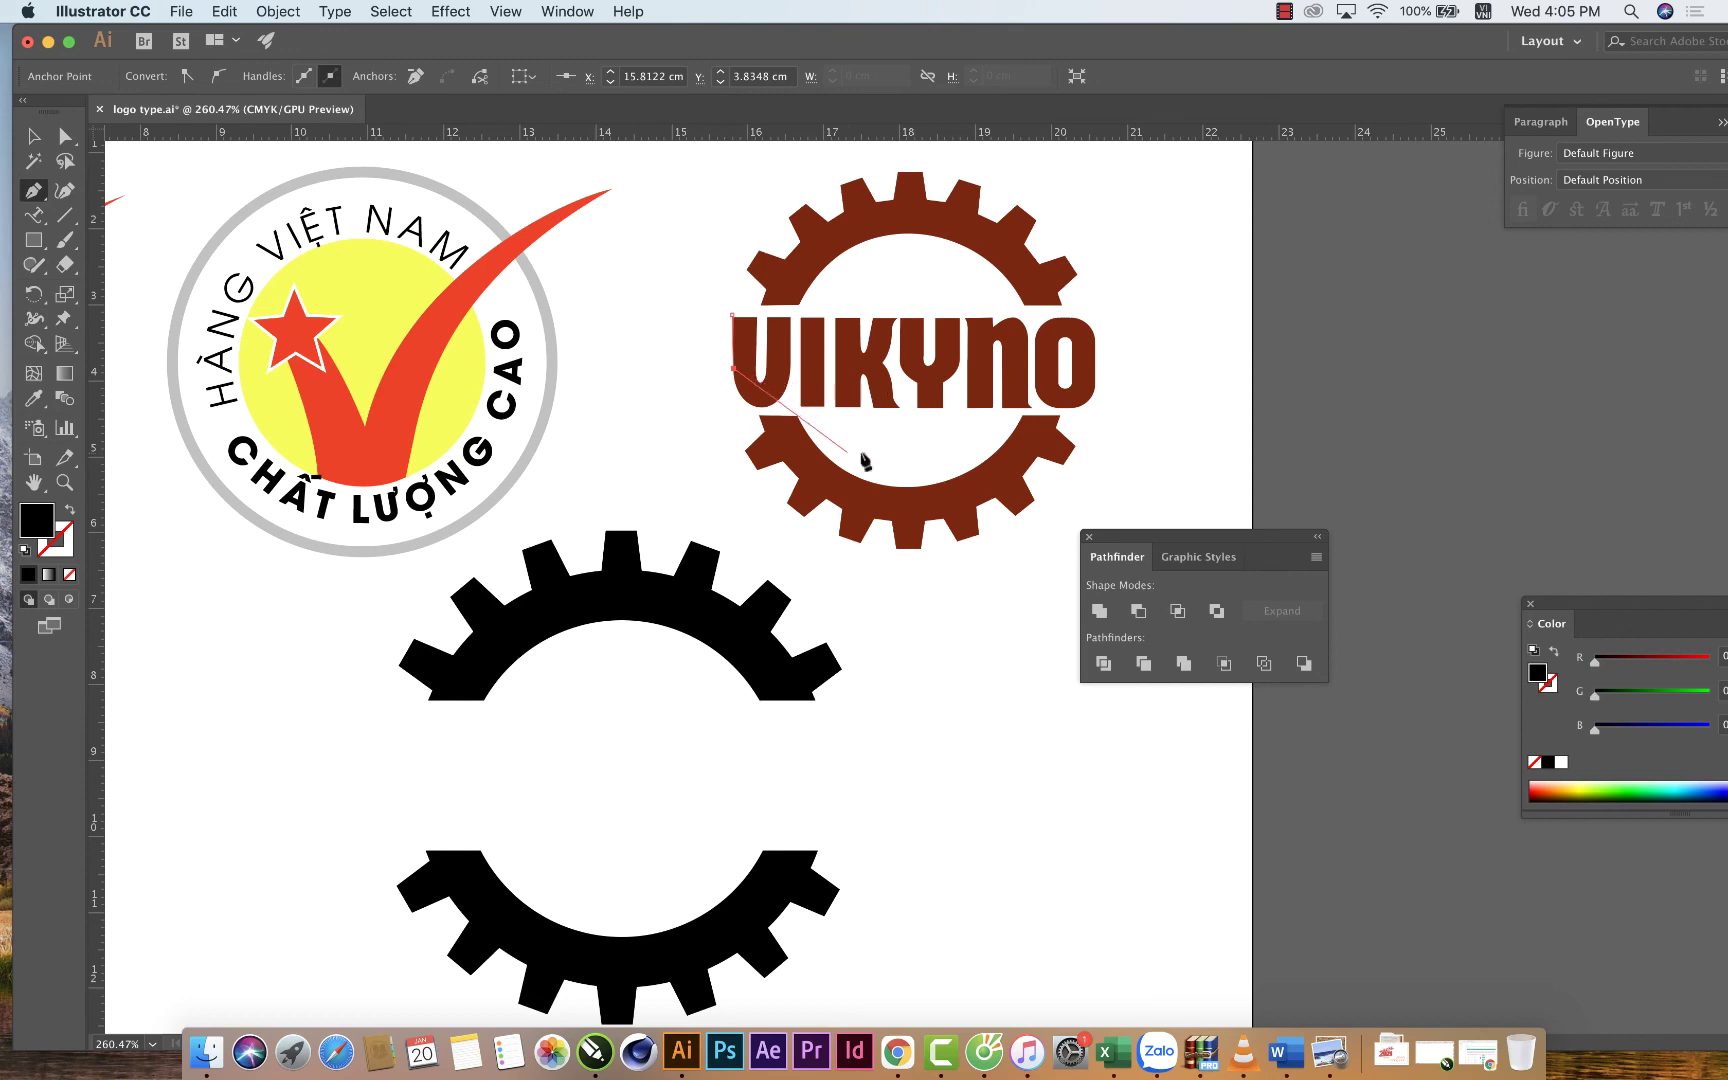
pyautogui.press('super+z')
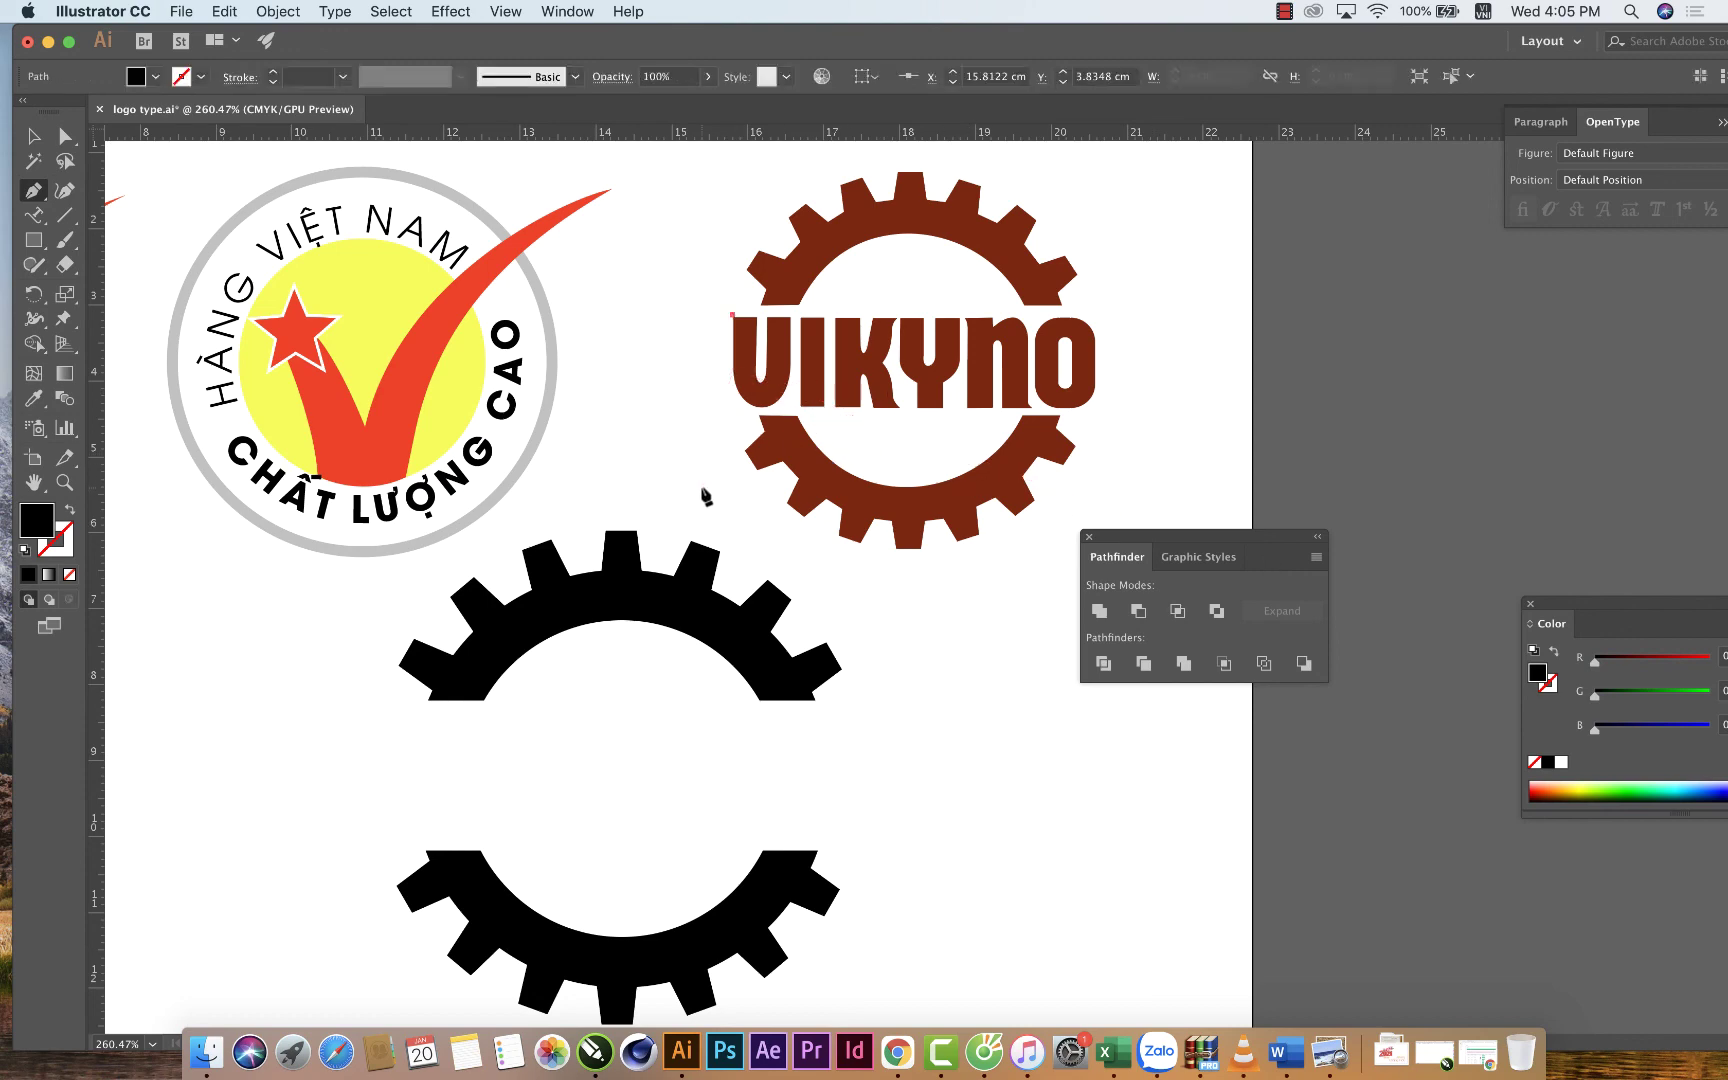
pyautogui.press('super+z')
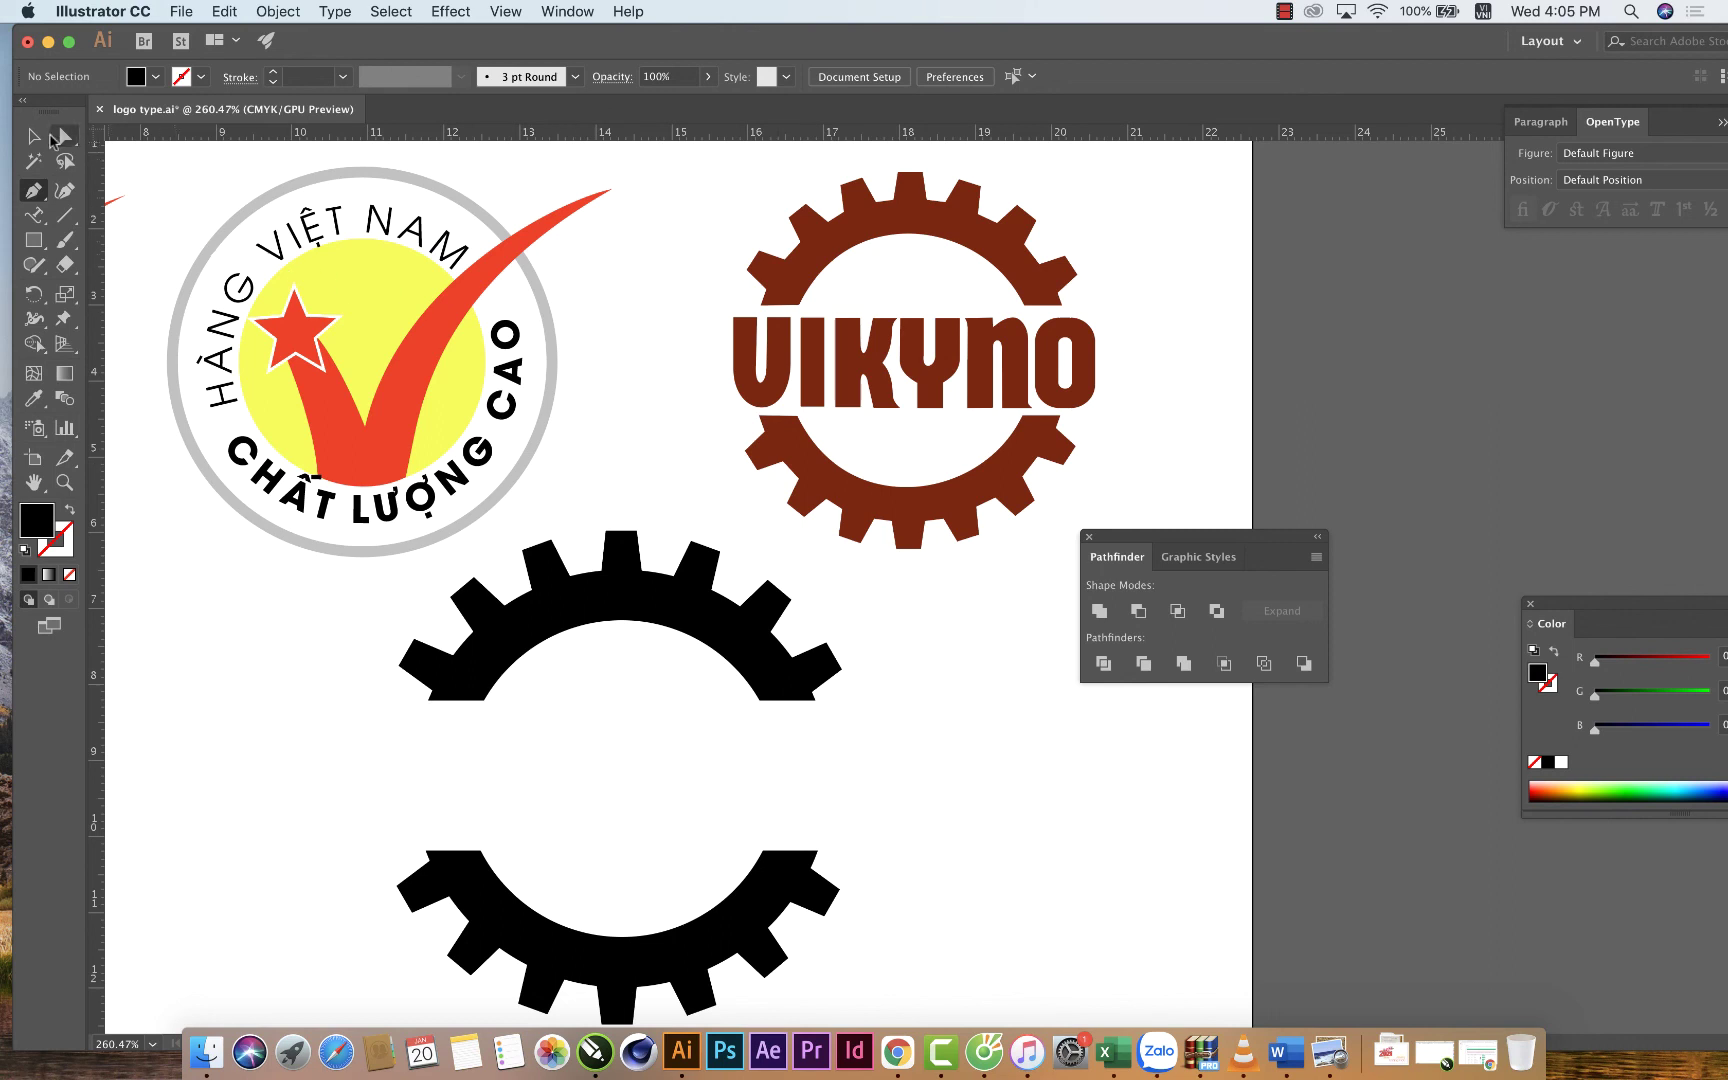
pyautogui.click(34, 137)
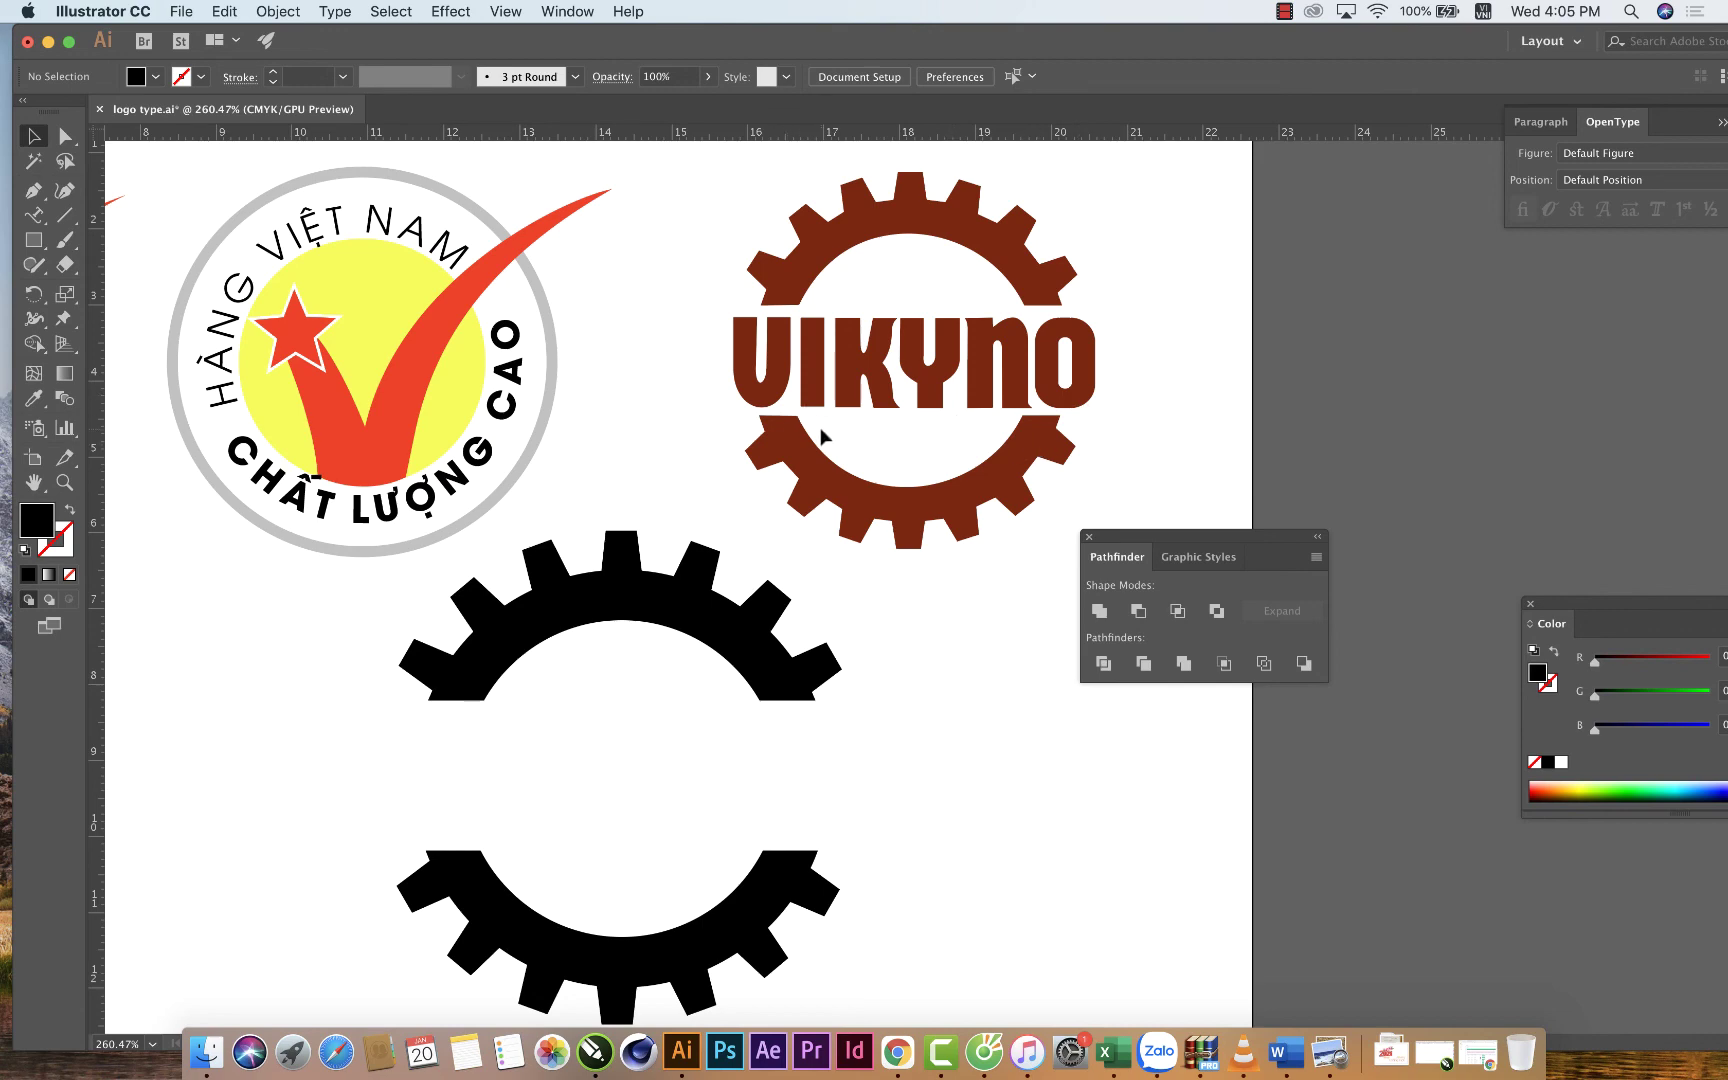
pyautogui.hscroll(-5, 819, 427)
pyautogui.scroll(-3, 819, 427)
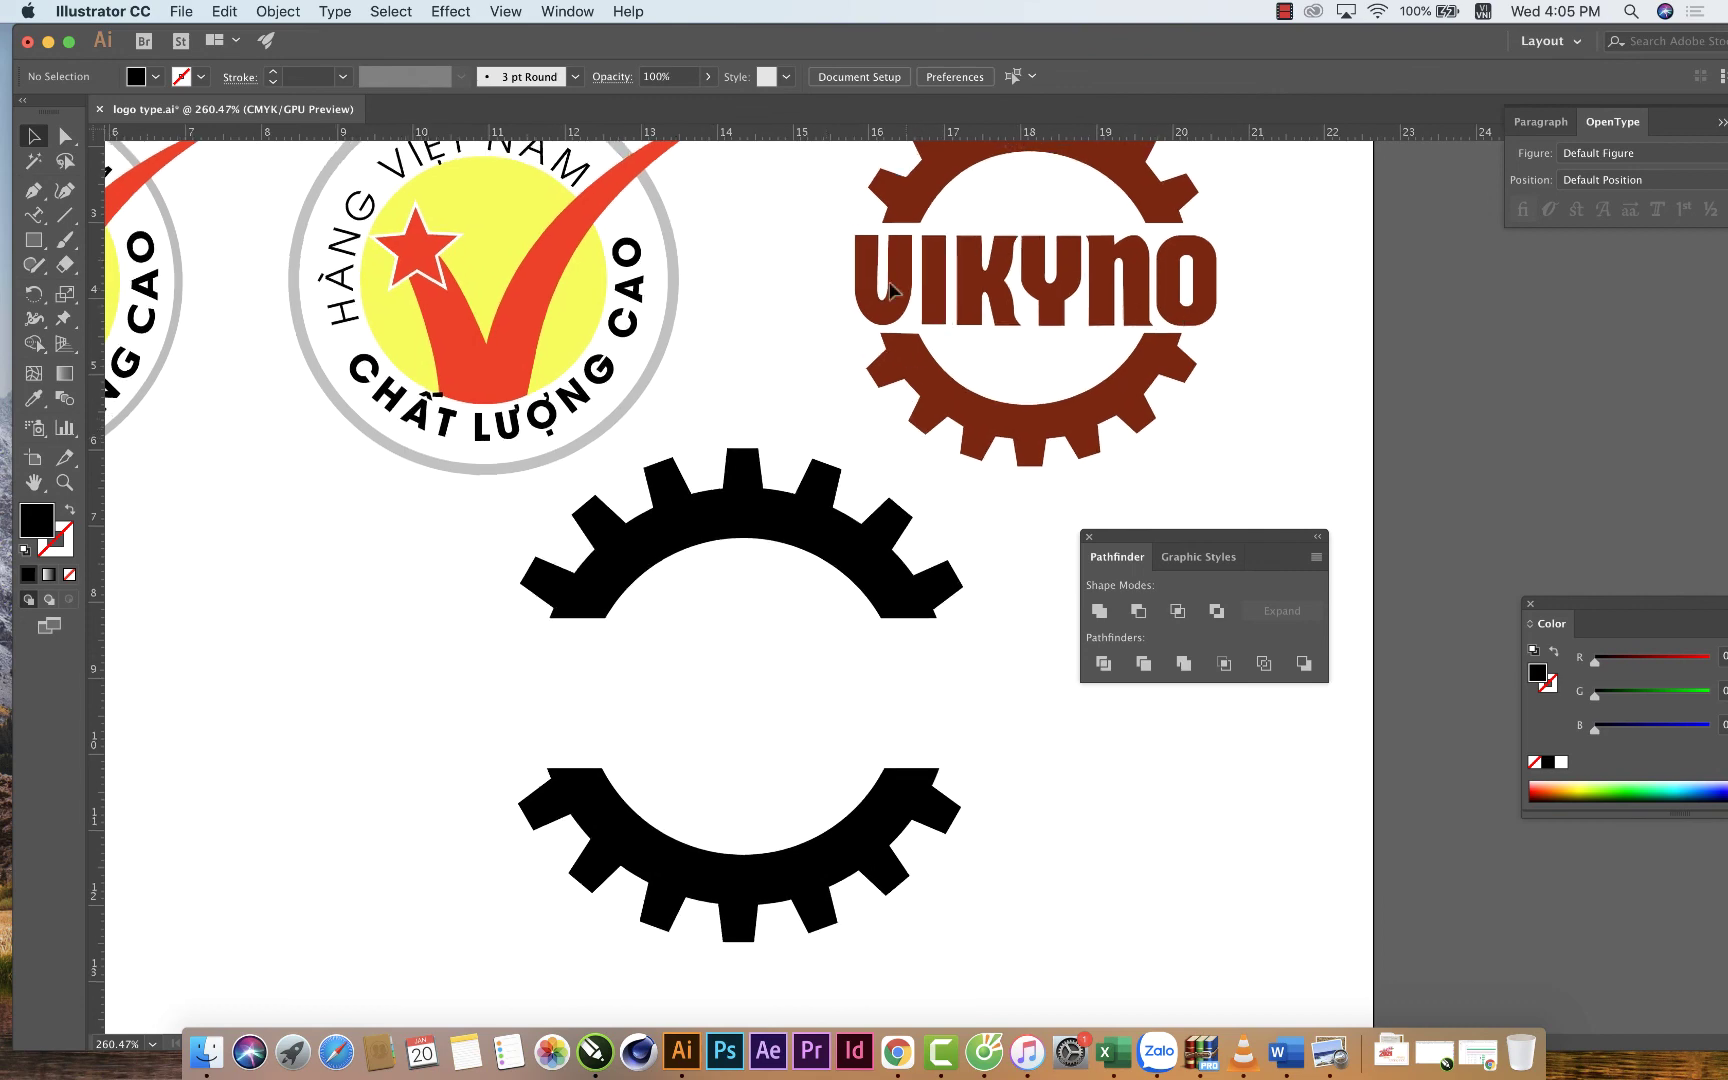
pyautogui.press('super+0')
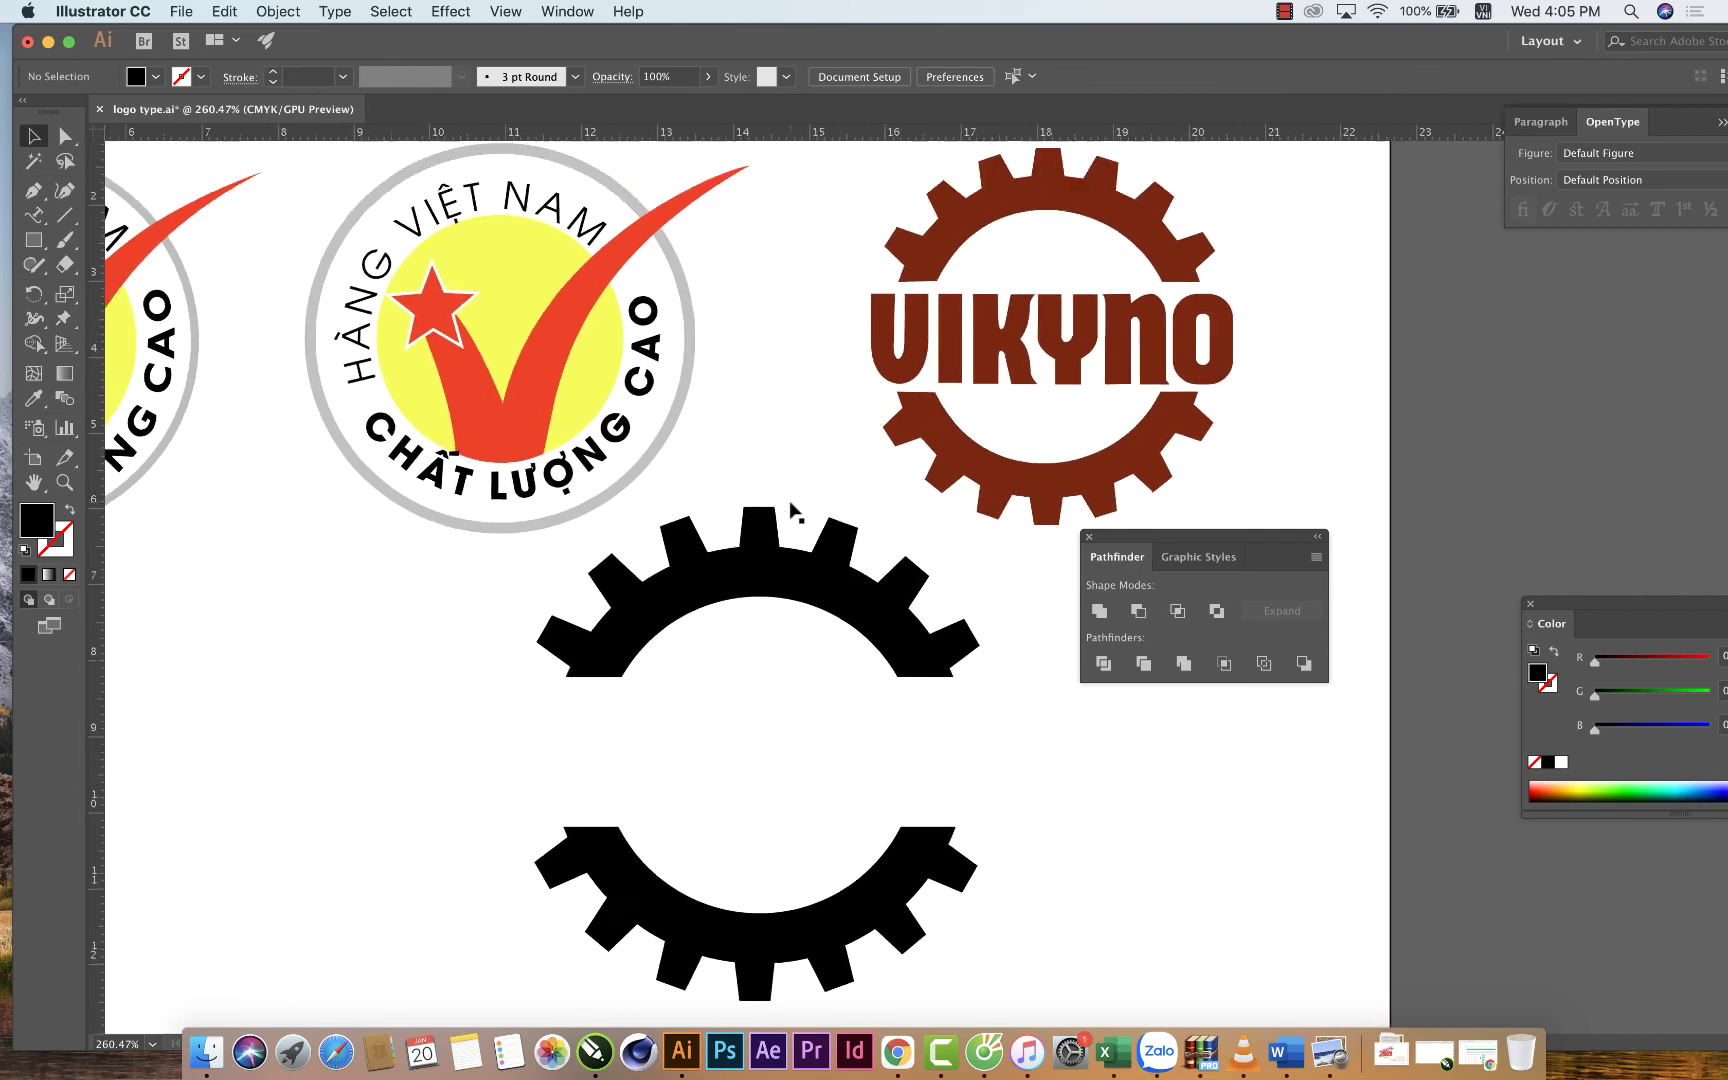
pyautogui.hscroll(-3, 790, 508)
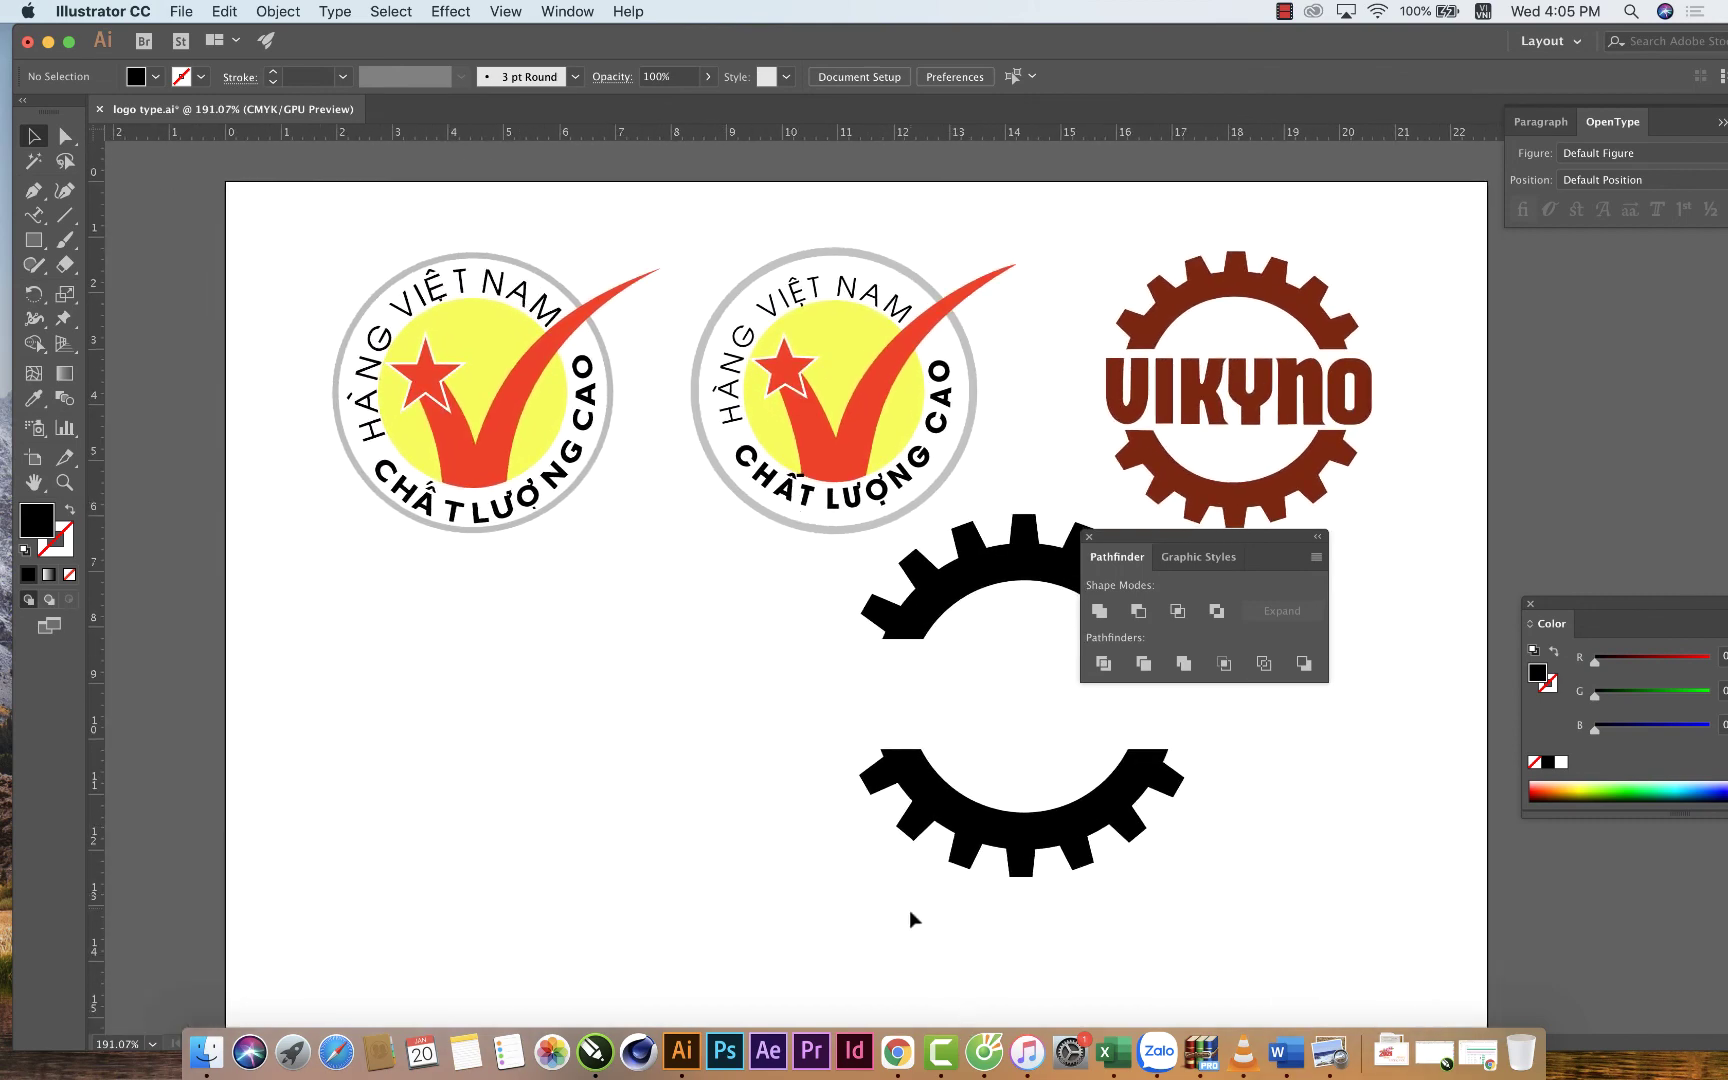
pyautogui.rightClick(940, 1046)
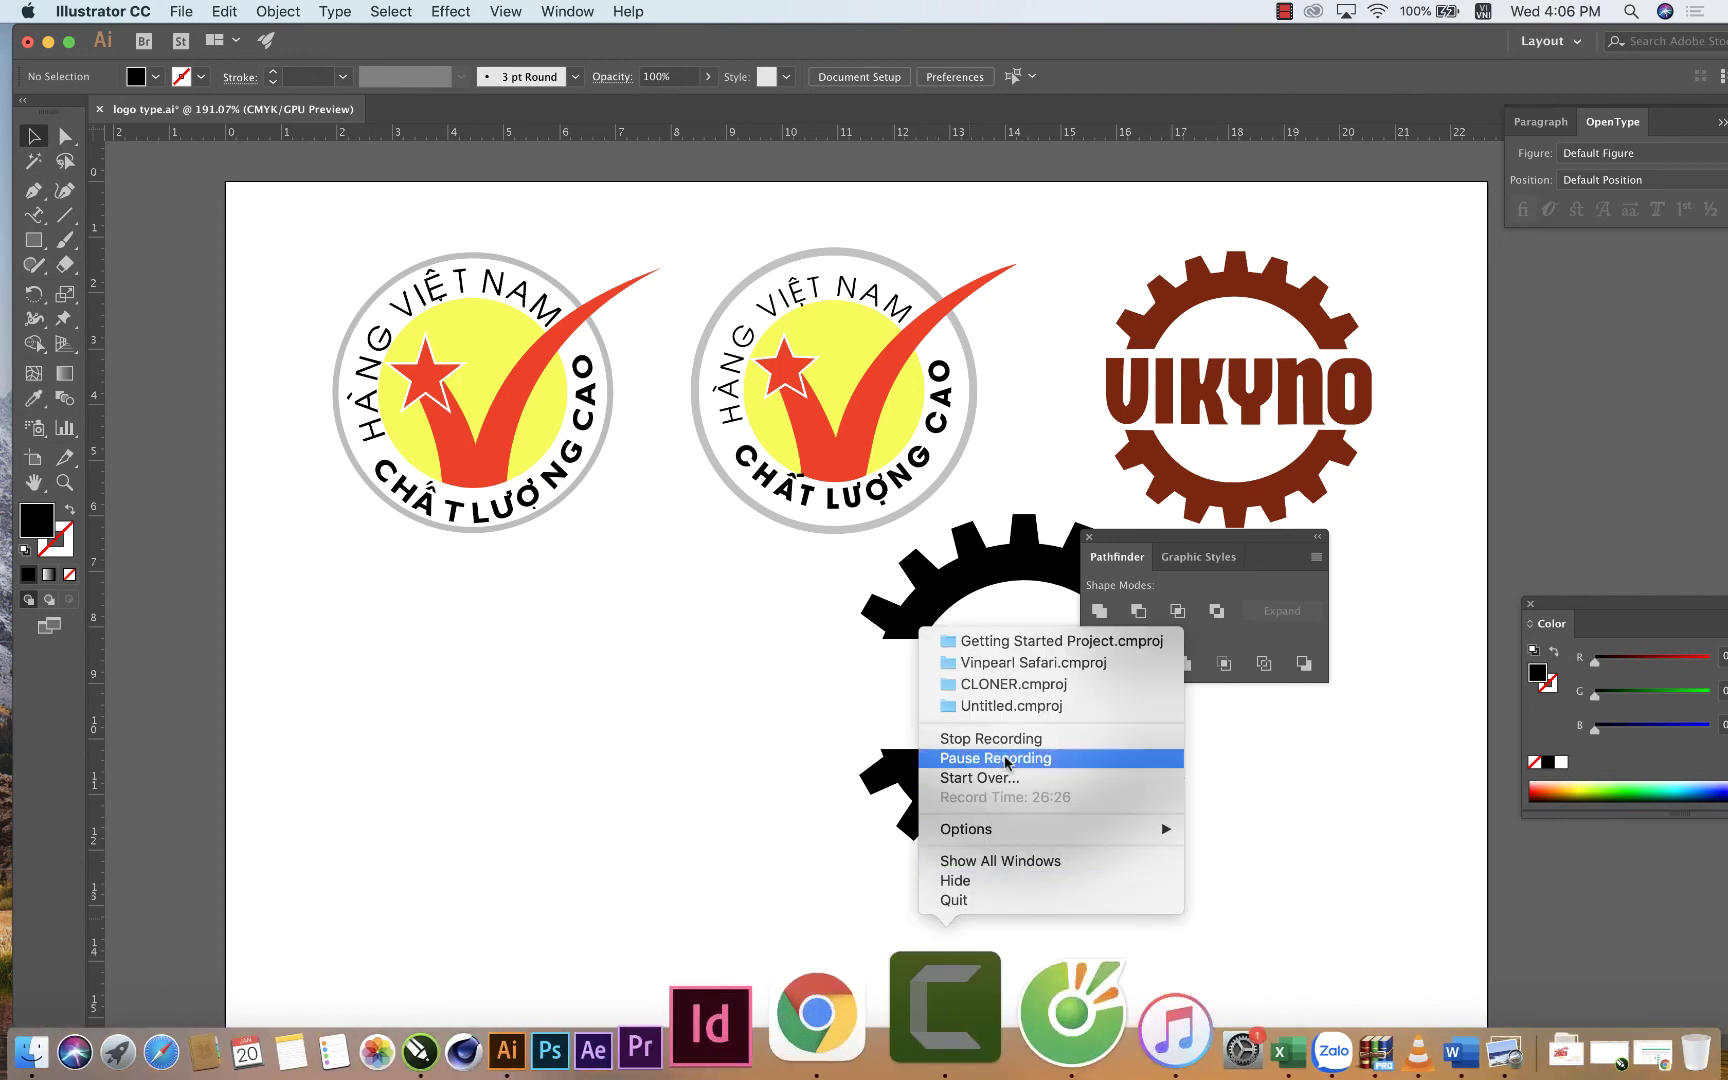